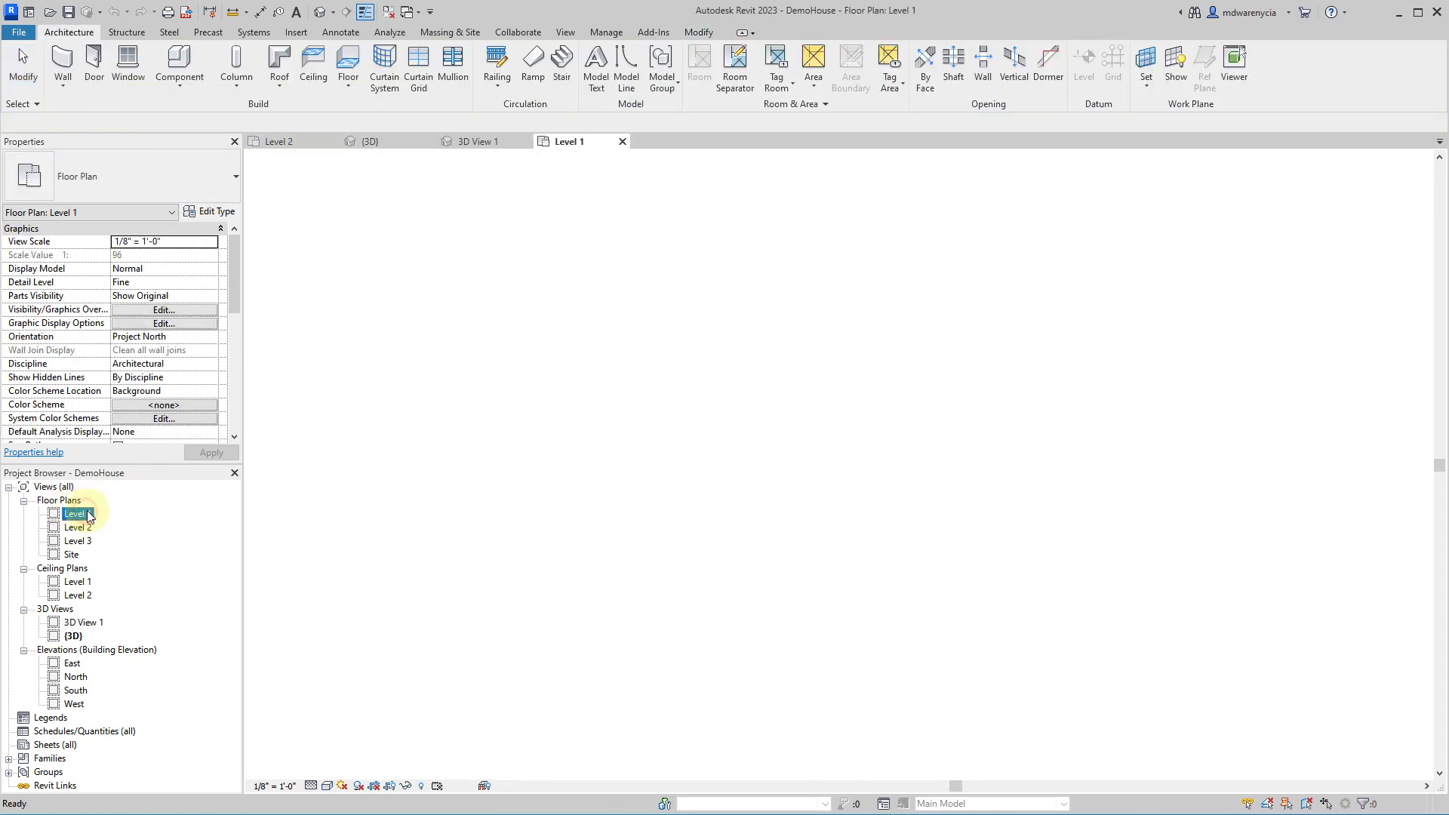
pyautogui.click(764, 541)
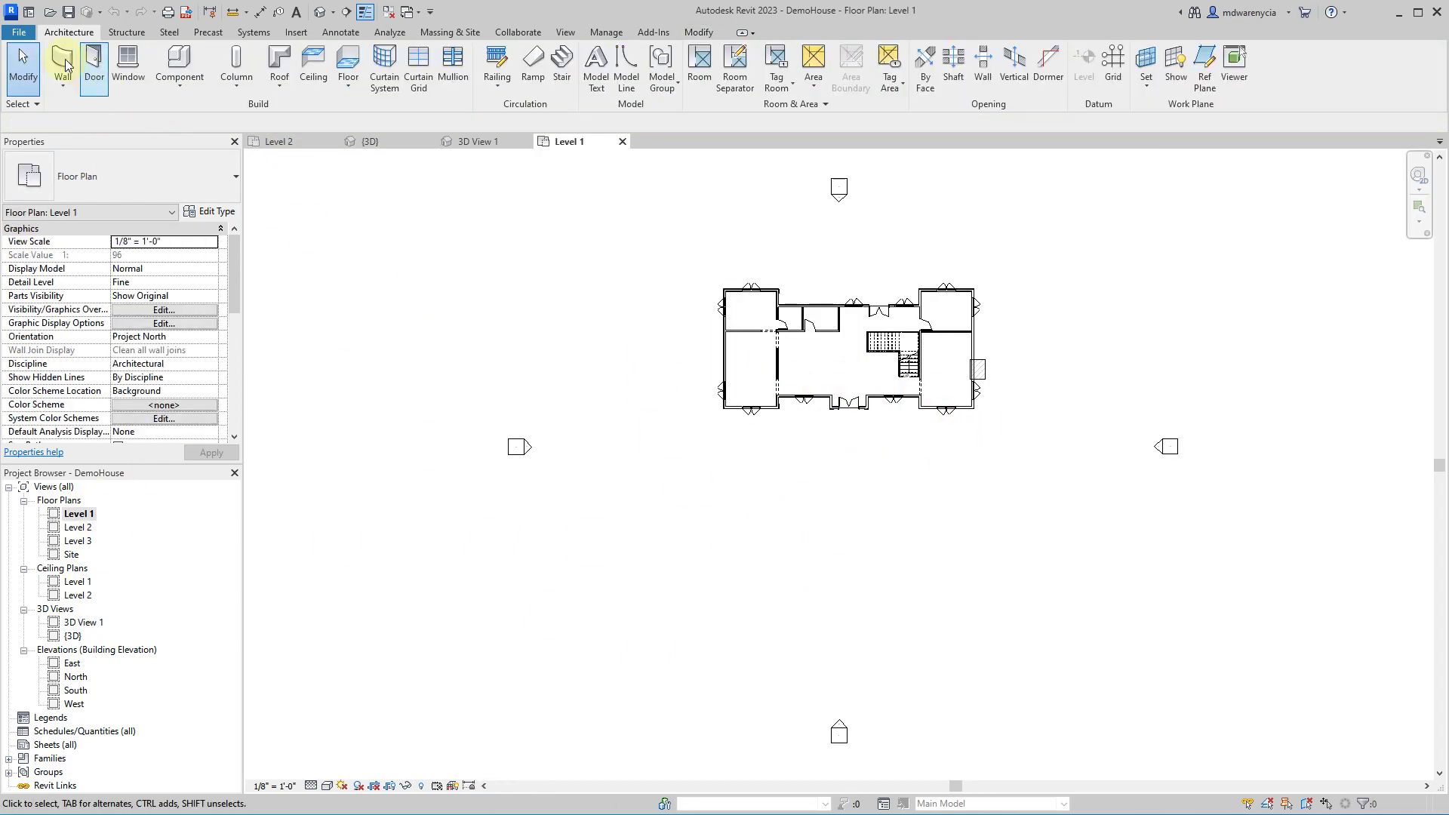
pyautogui.press('w')
pyautogui.press('a')
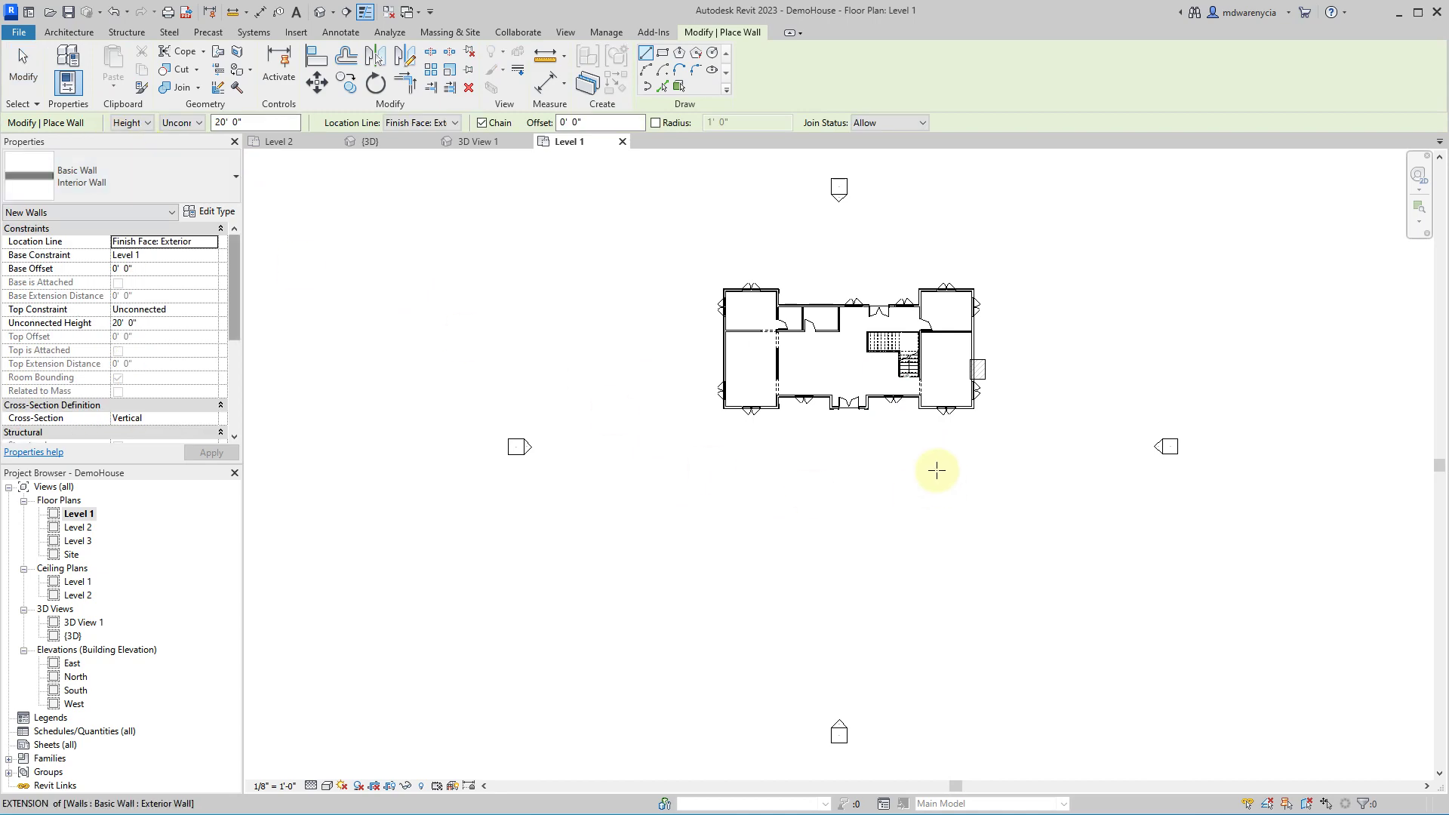
pyautogui.scroll(3, 934, 464)
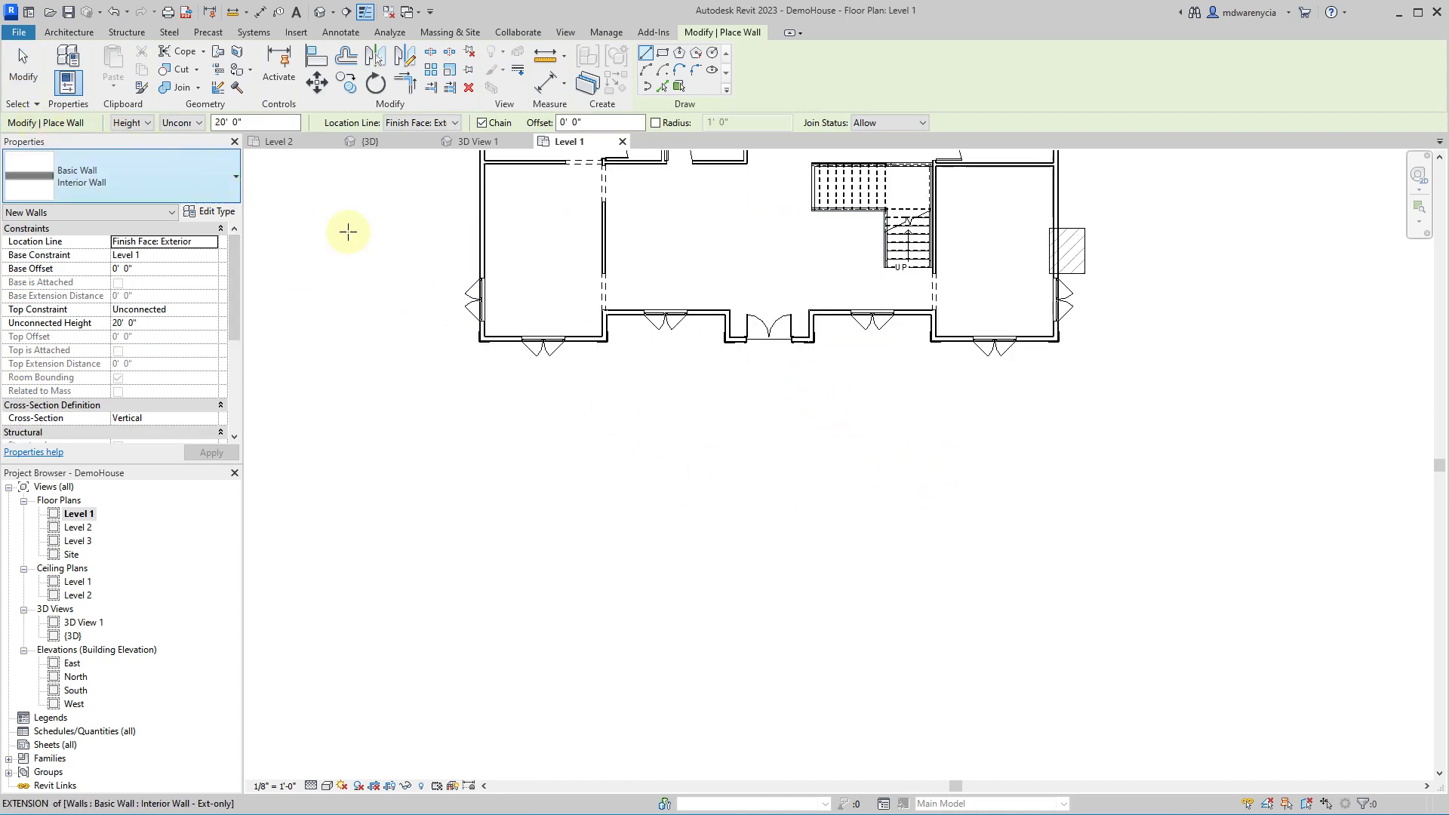
pyautogui.press('Escape')
pyautogui.press('Escape')
# - Inspect the exterior wall beside the front entrance in the 3D view, including its siding and windows, and return to the Level 1 plan
pyautogui.click(693, 314)
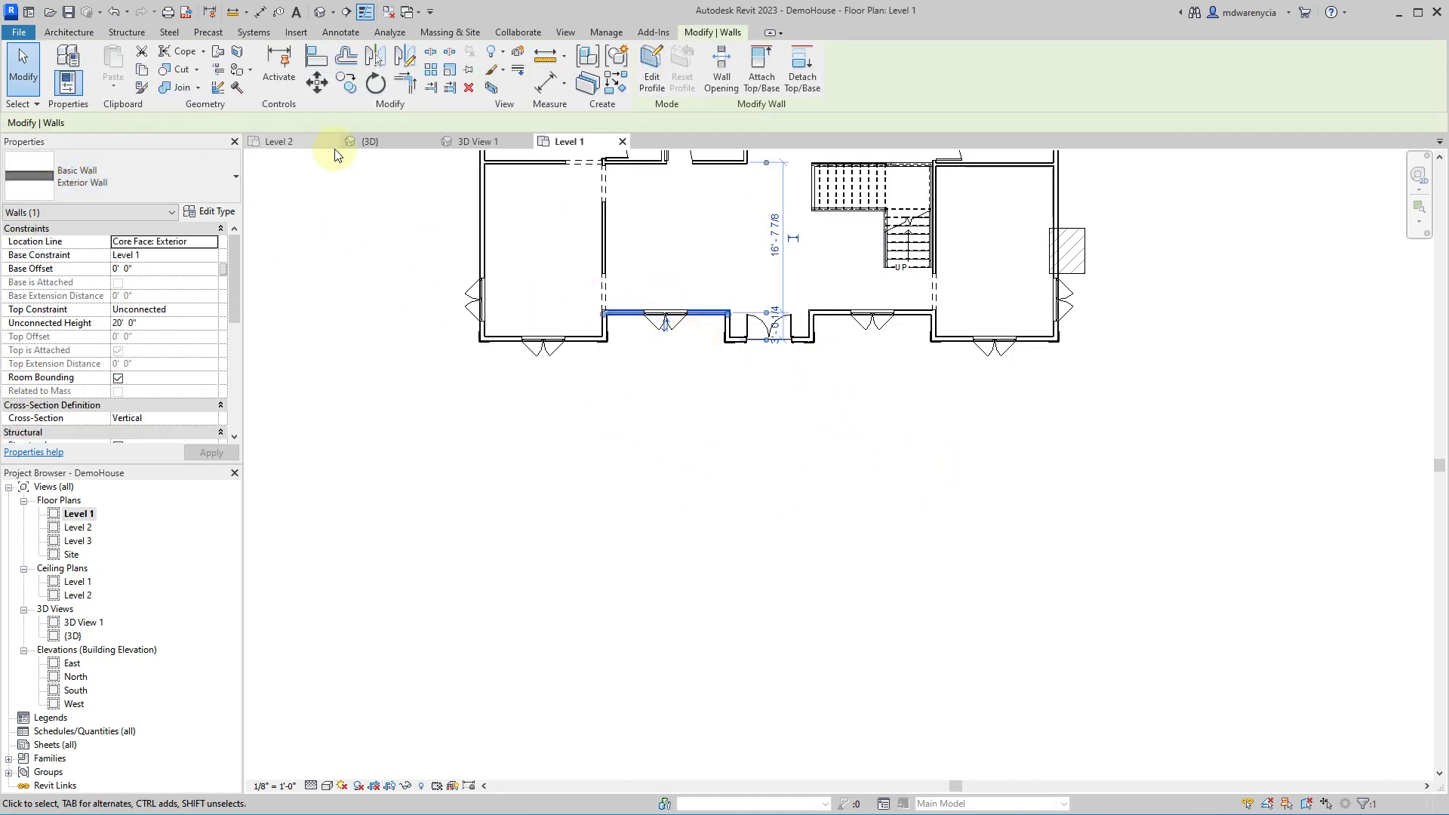
pyautogui.click(401, 141)
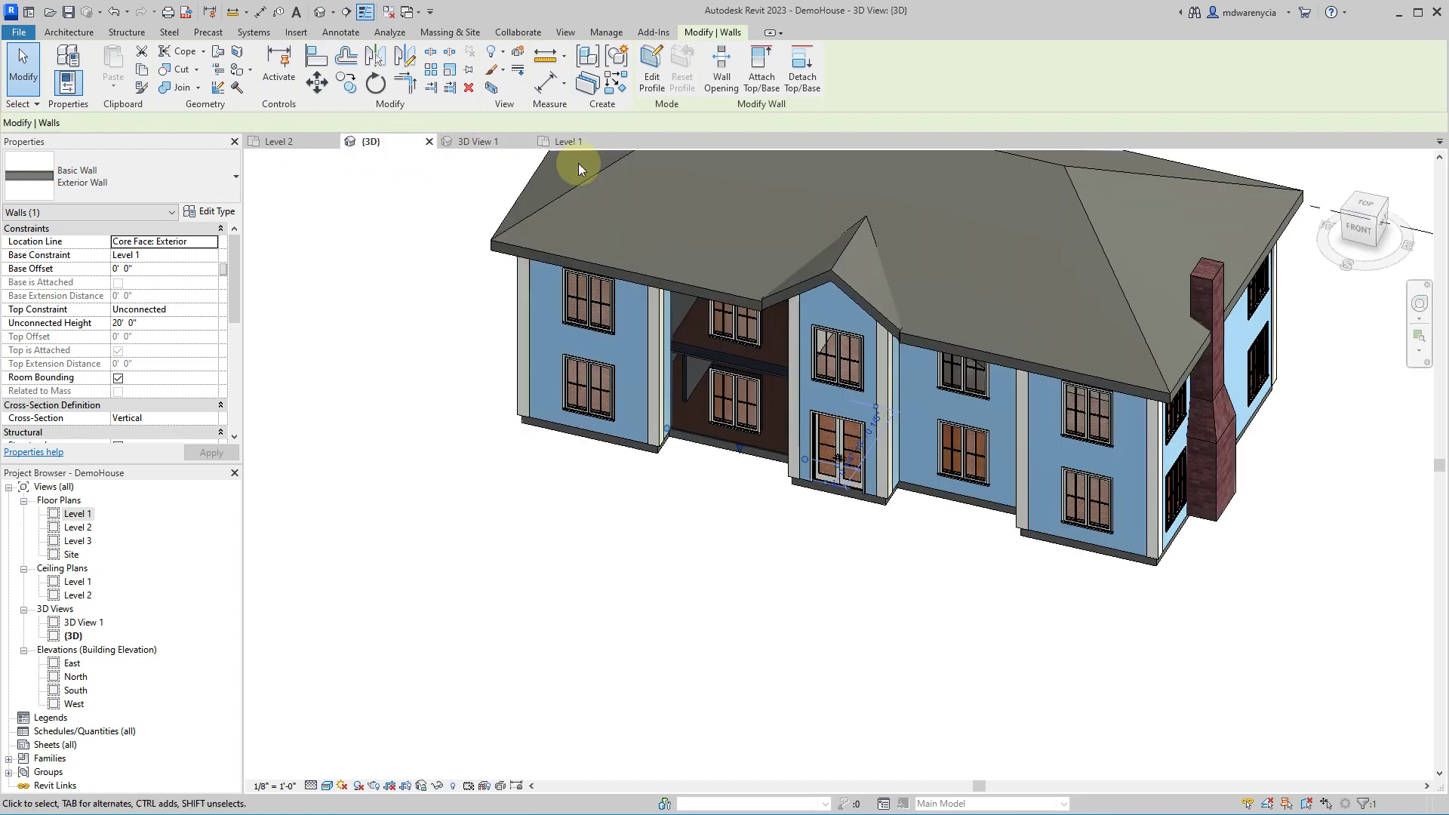
pyautogui.scroll(5, 948, 305)
pyautogui.scroll(5, 899, 582)
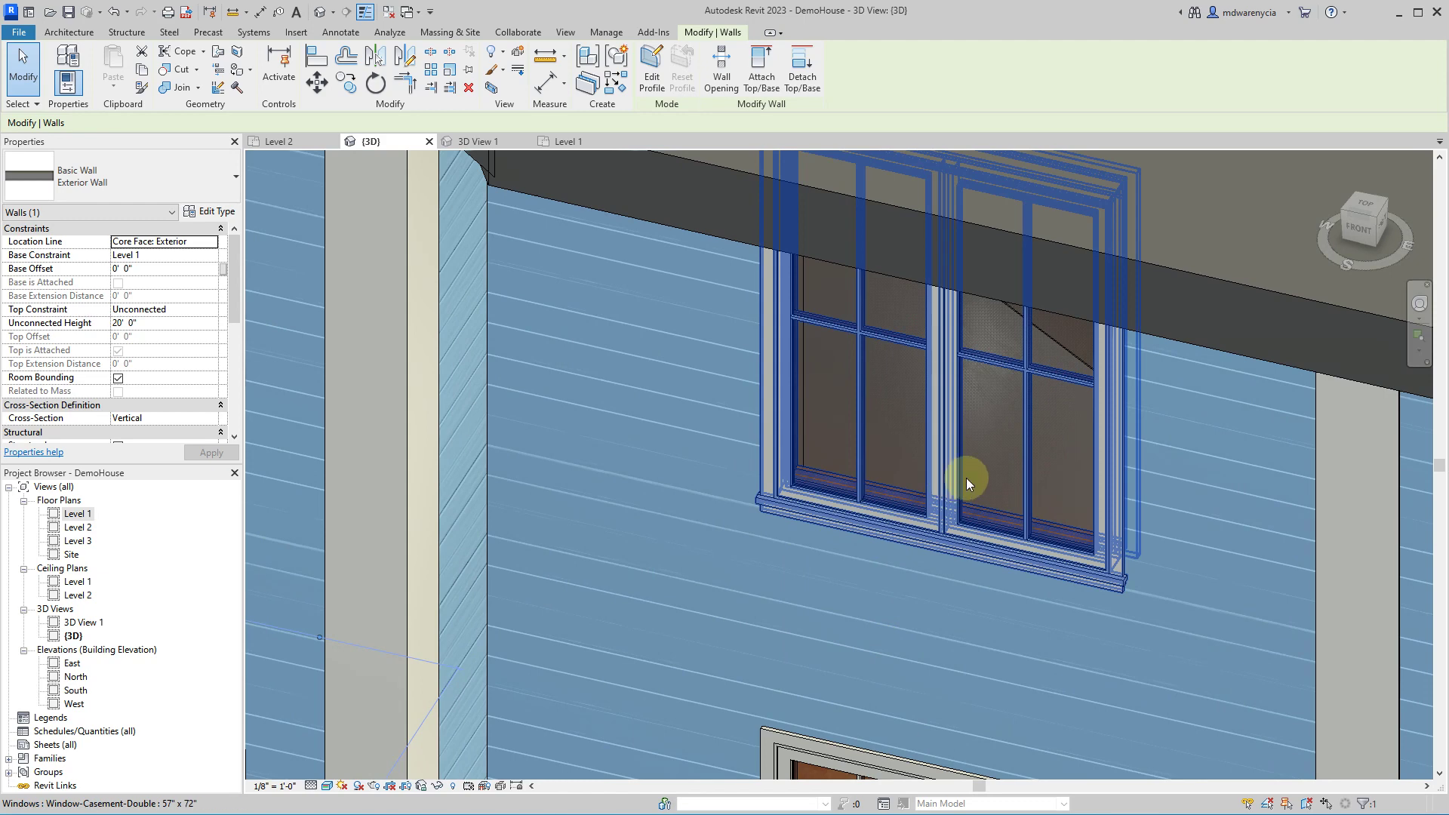
pyautogui.scroll(-10, 966, 477)
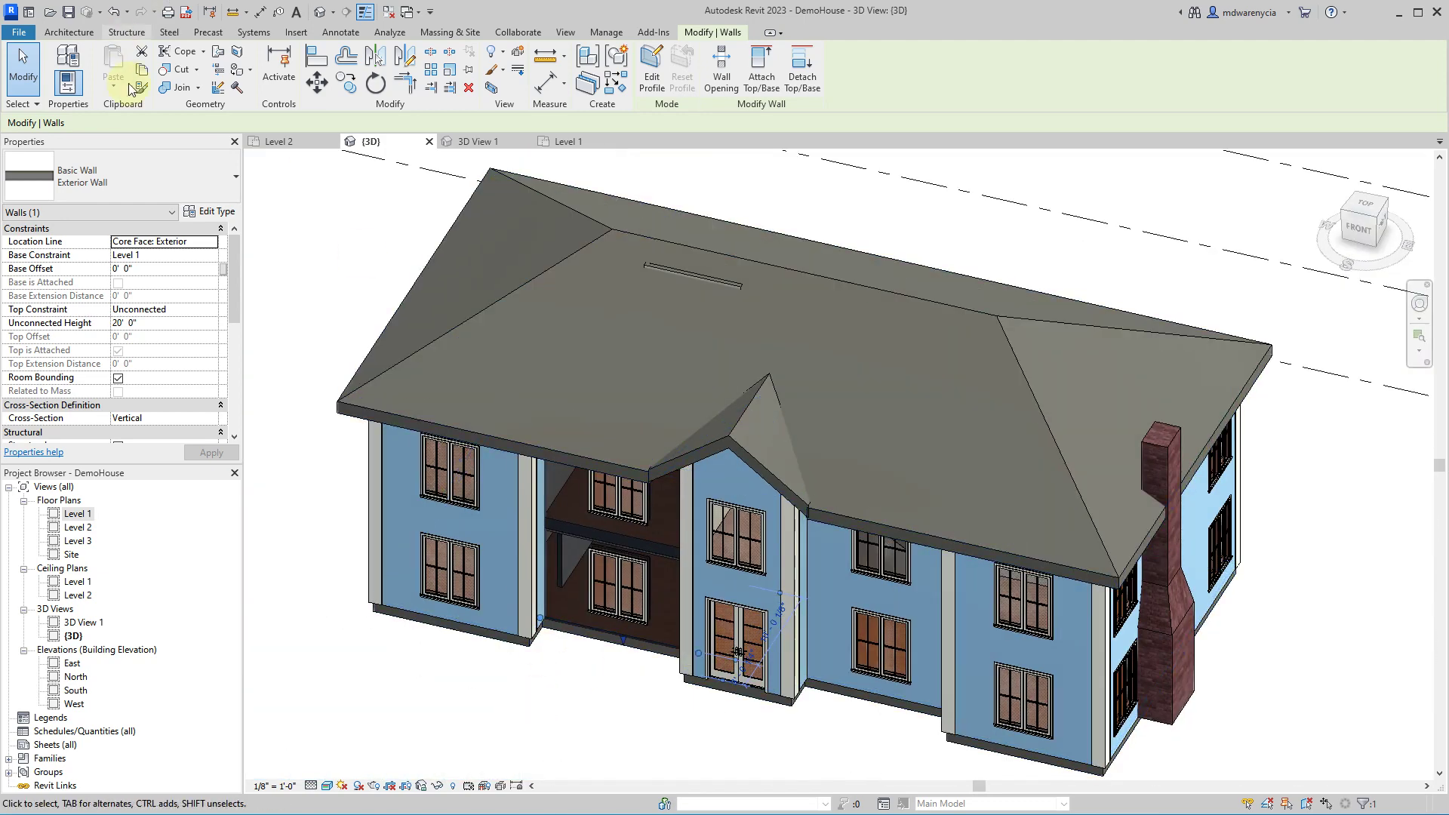
pyautogui.click(567, 143)
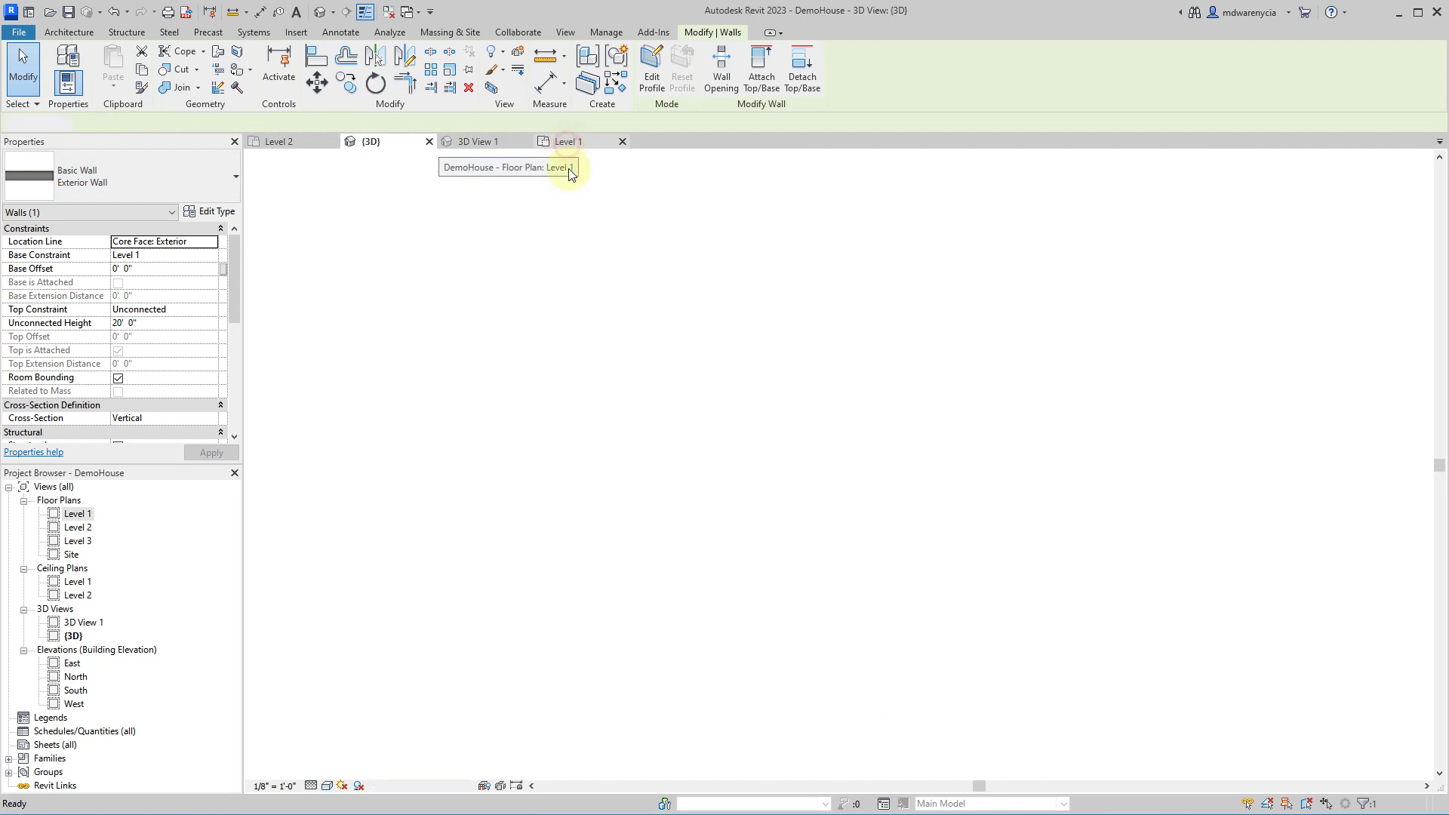
# - Draw a straight horizontal wall of type Exterior Wall, about 10' 6" long, in the open area in front of the entrance on Level 1
pyautogui.moveTo(811, 405); pyautogui.dragTo(786, 321, button='middle')
pyautogui.click(785, 321)
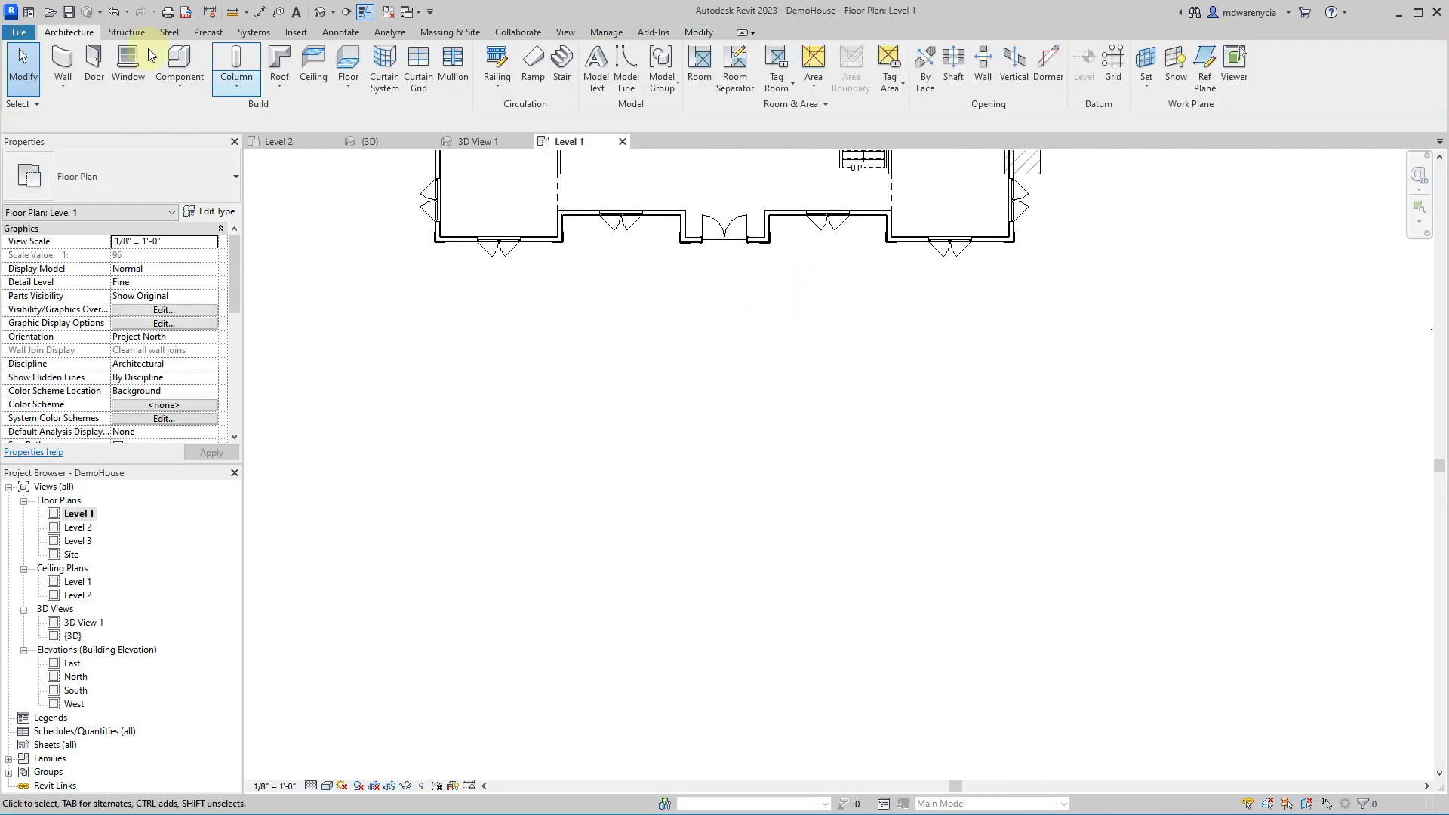
pyautogui.click(72, 58)
pyautogui.click(143, 187)
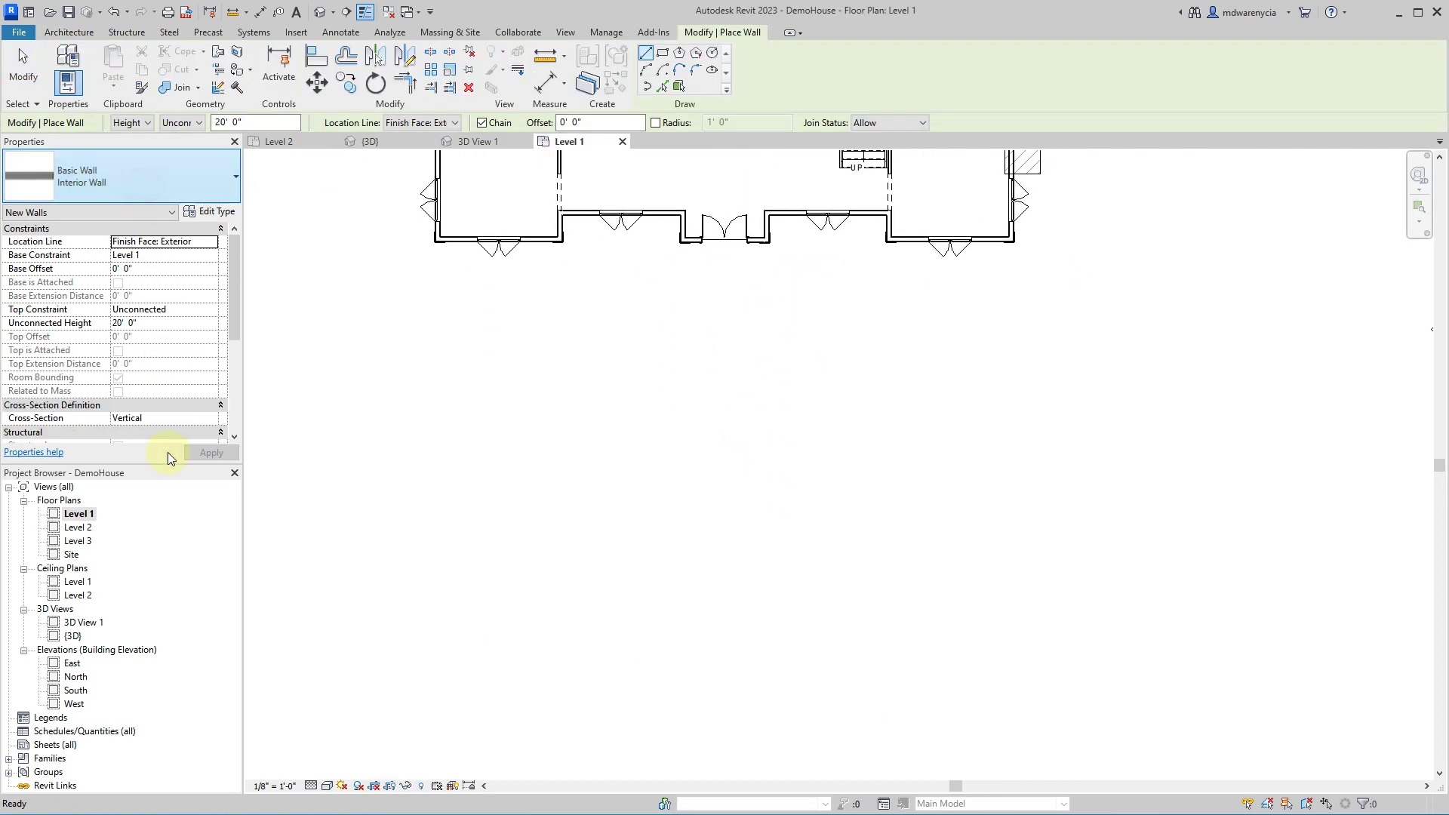
pyautogui.scroll(6, 117, 324)
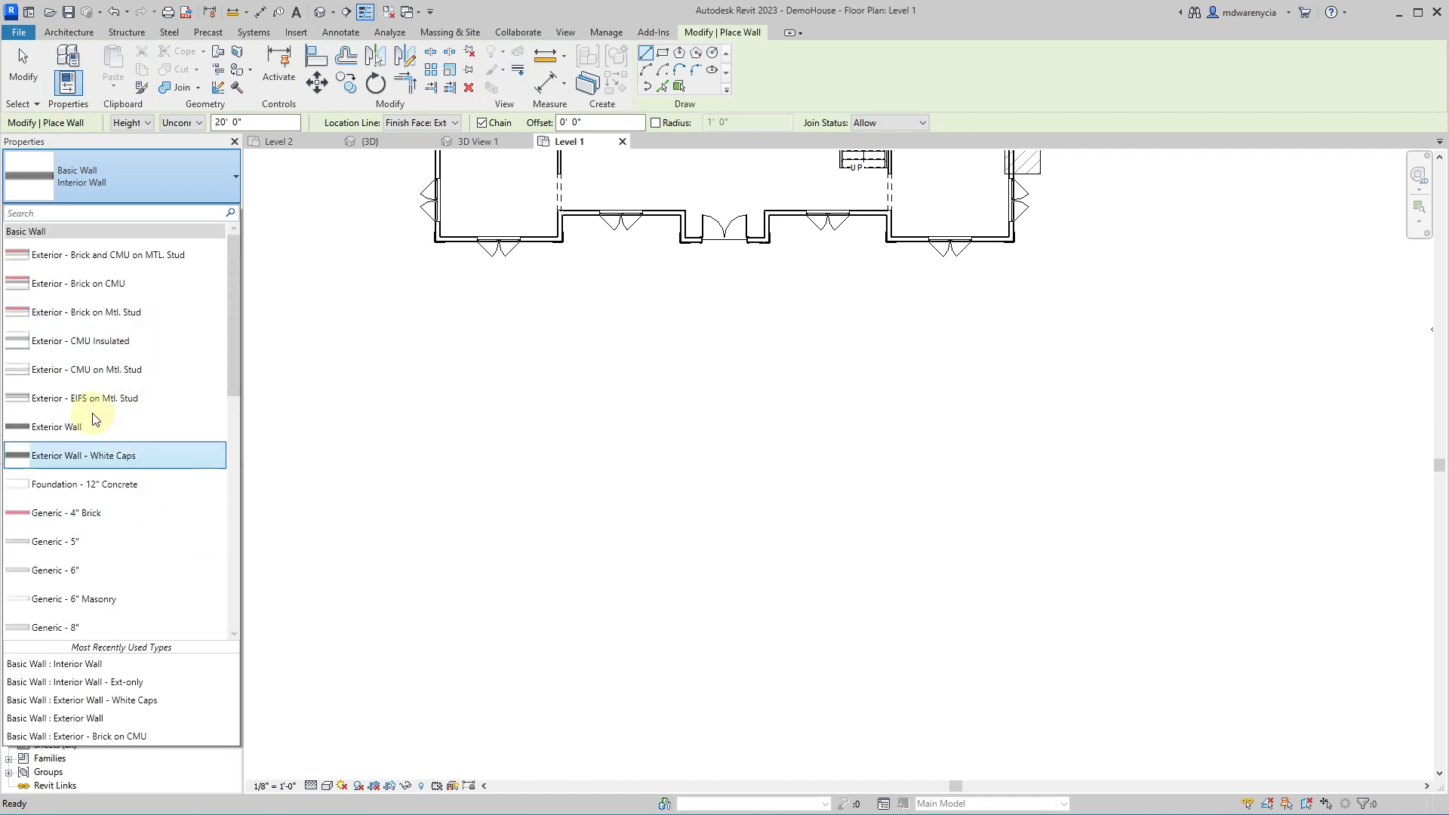
pyautogui.click(95, 434)
pyautogui.click(651, 345)
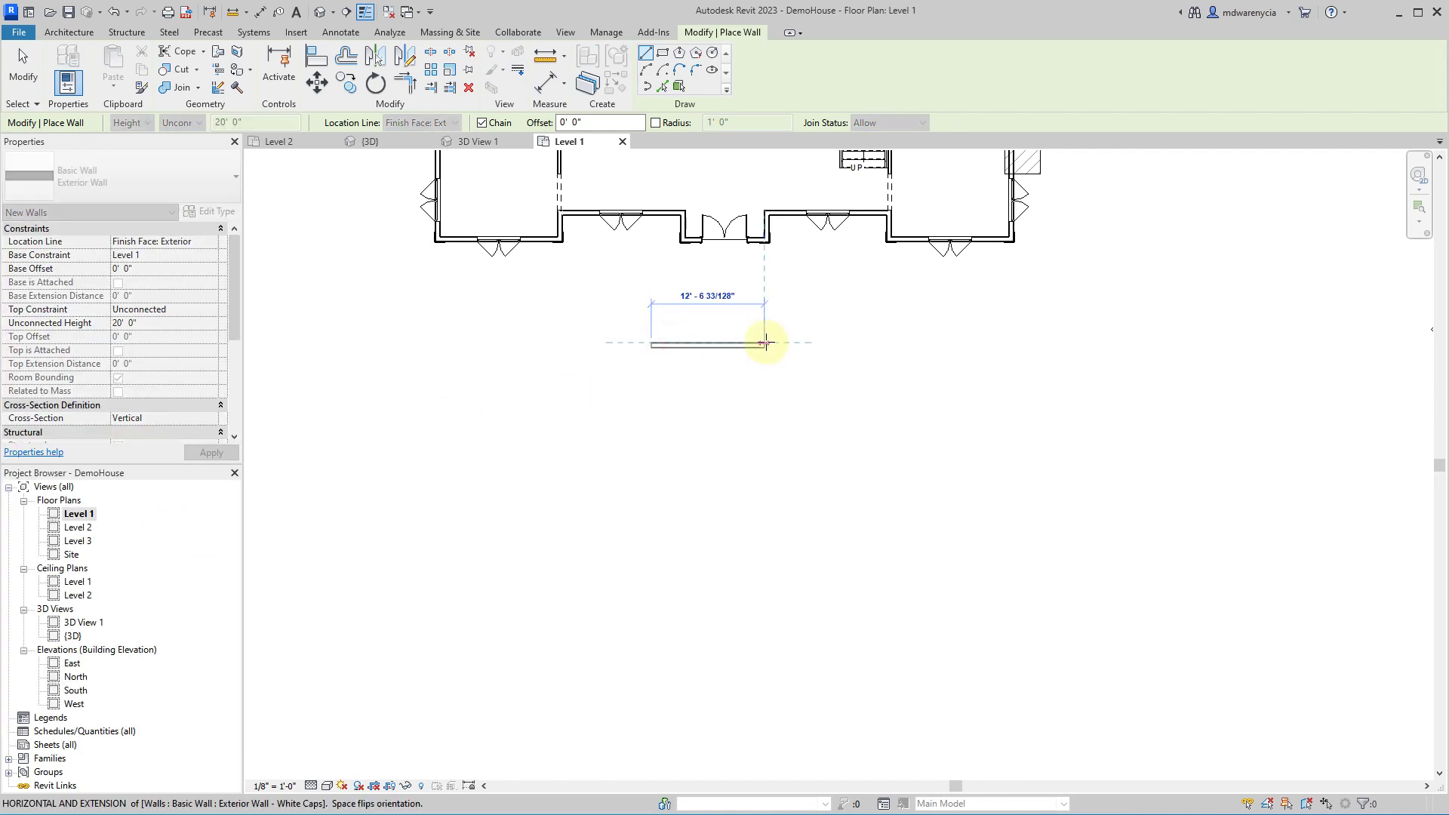
pyautogui.click(744, 346)
pyautogui.press('Escape')
pyautogui.press('Escape')
# - Place a Fixed 36" x 48" window at the middle of the new freestanding wall
pyautogui.scroll(4, 689, 345)
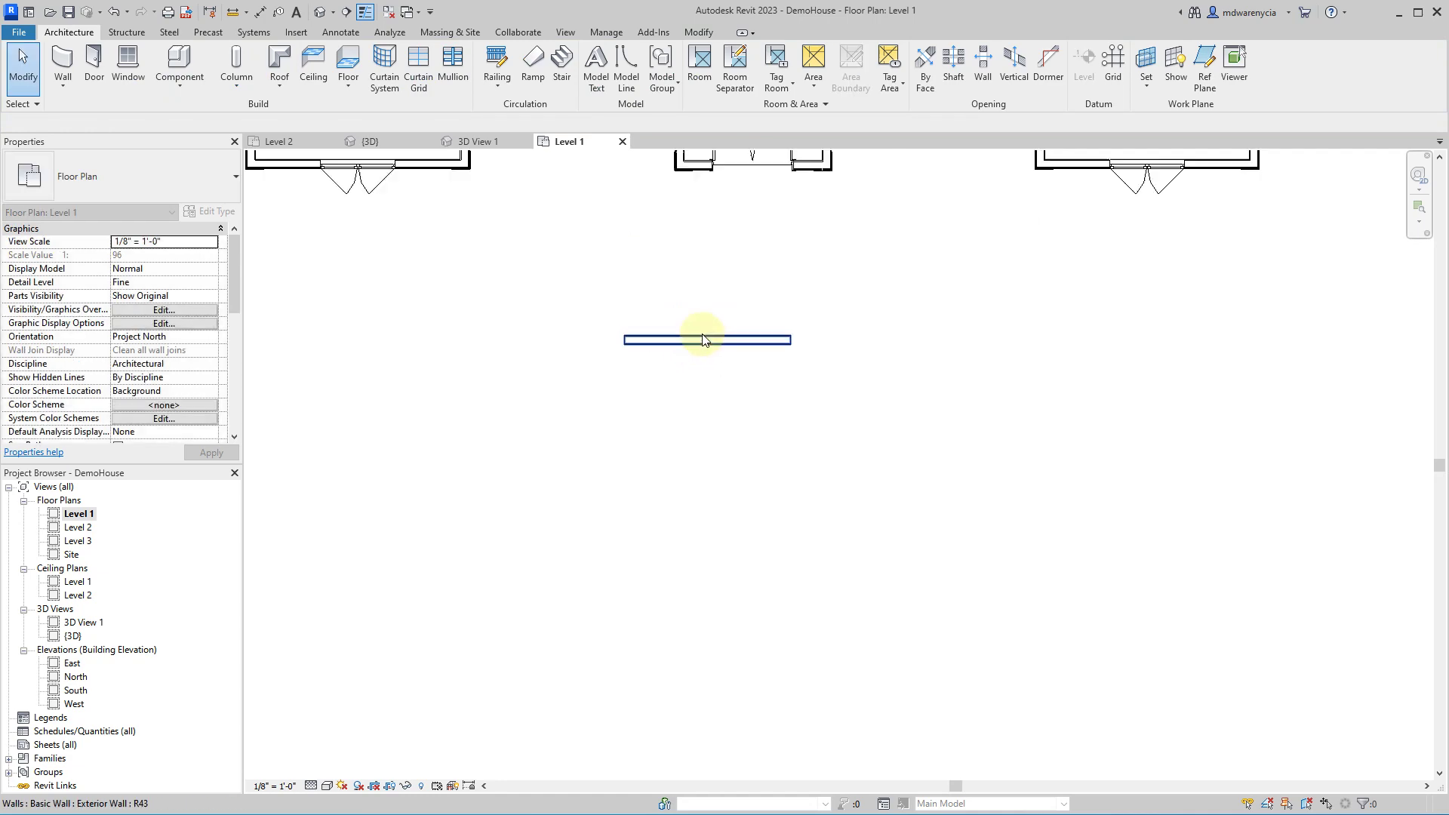
pyautogui.click(633, 353)
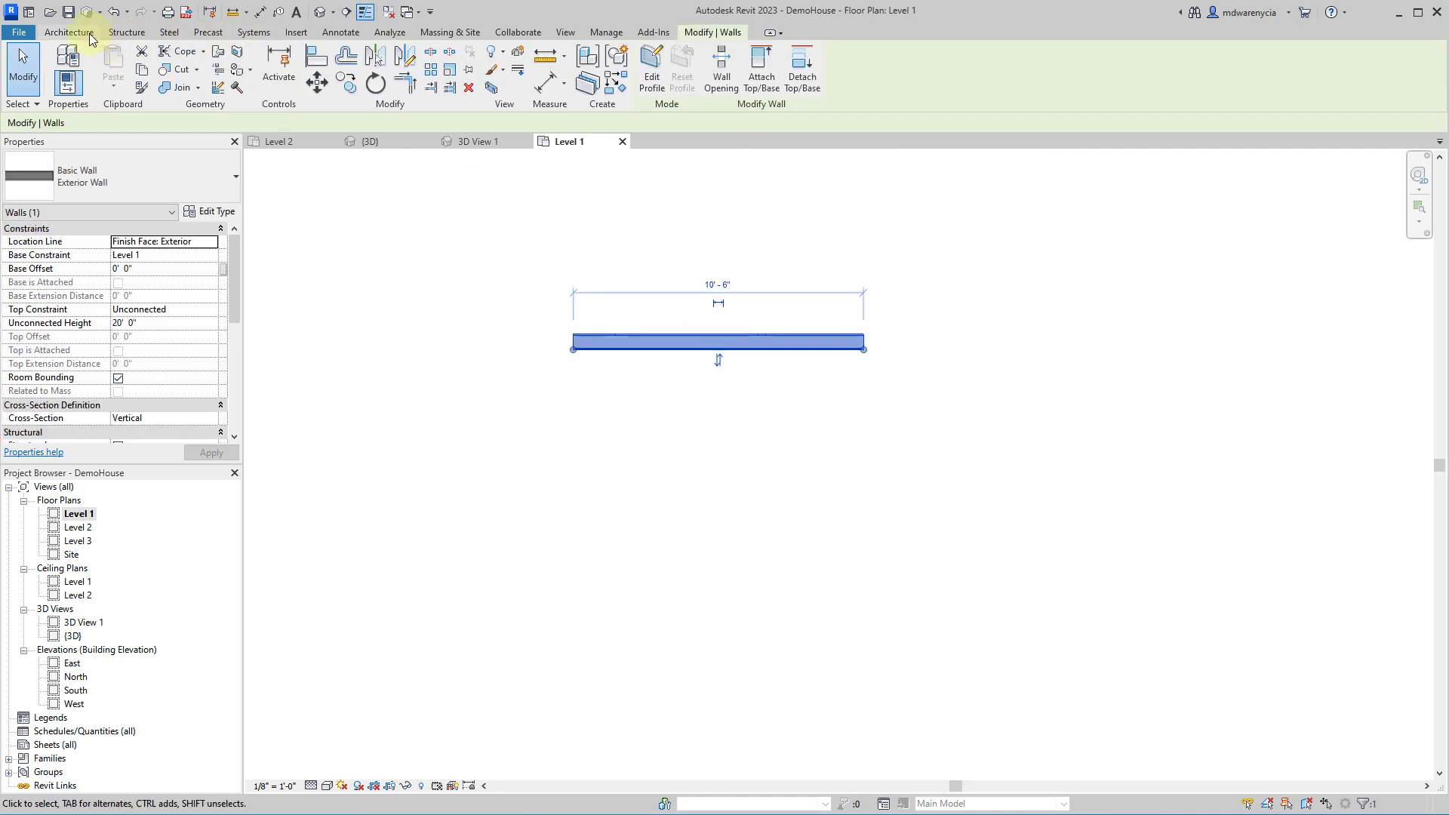
pyautogui.click(89, 34)
pyautogui.click(125, 67)
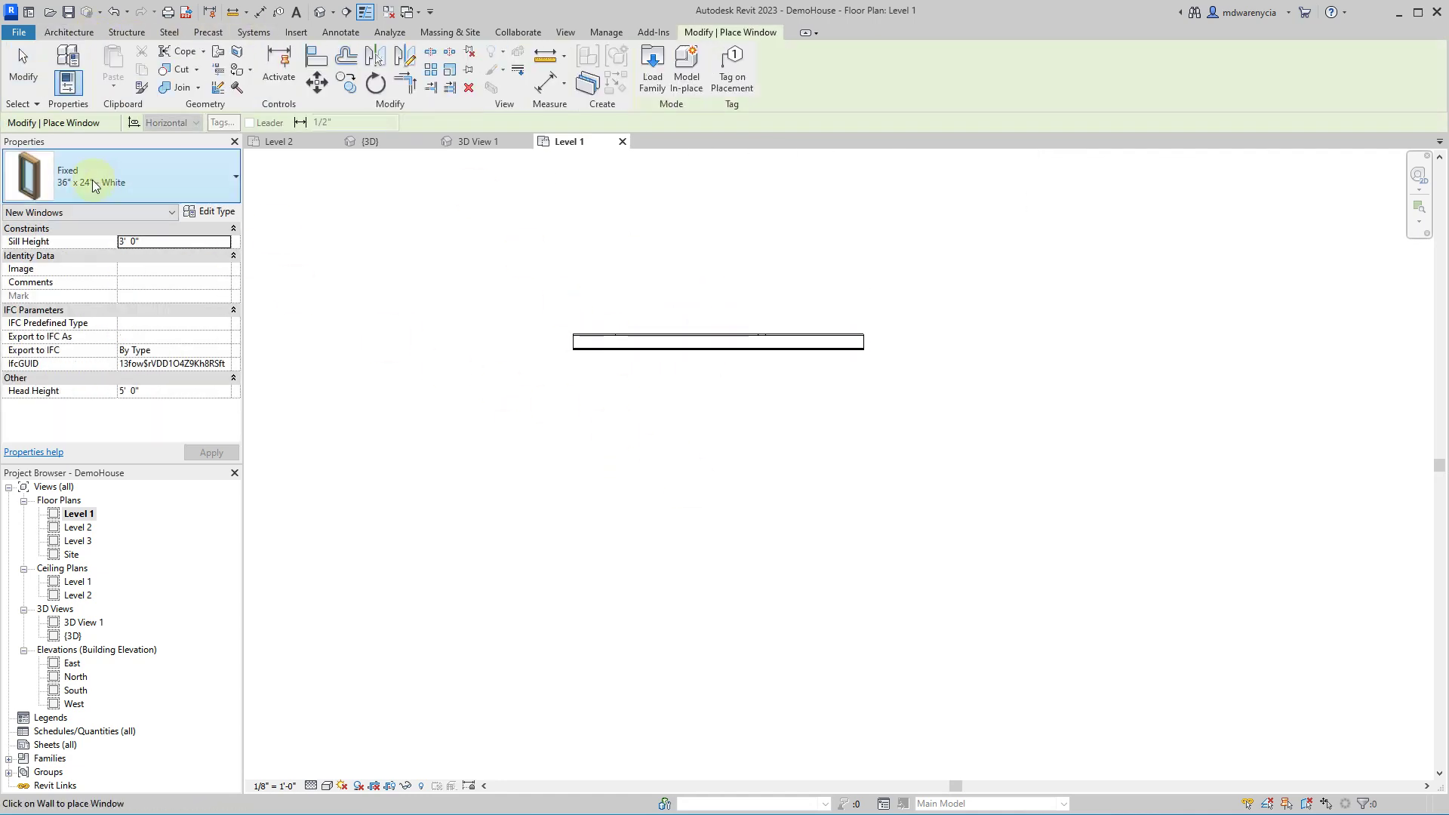
pyautogui.click(124, 177)
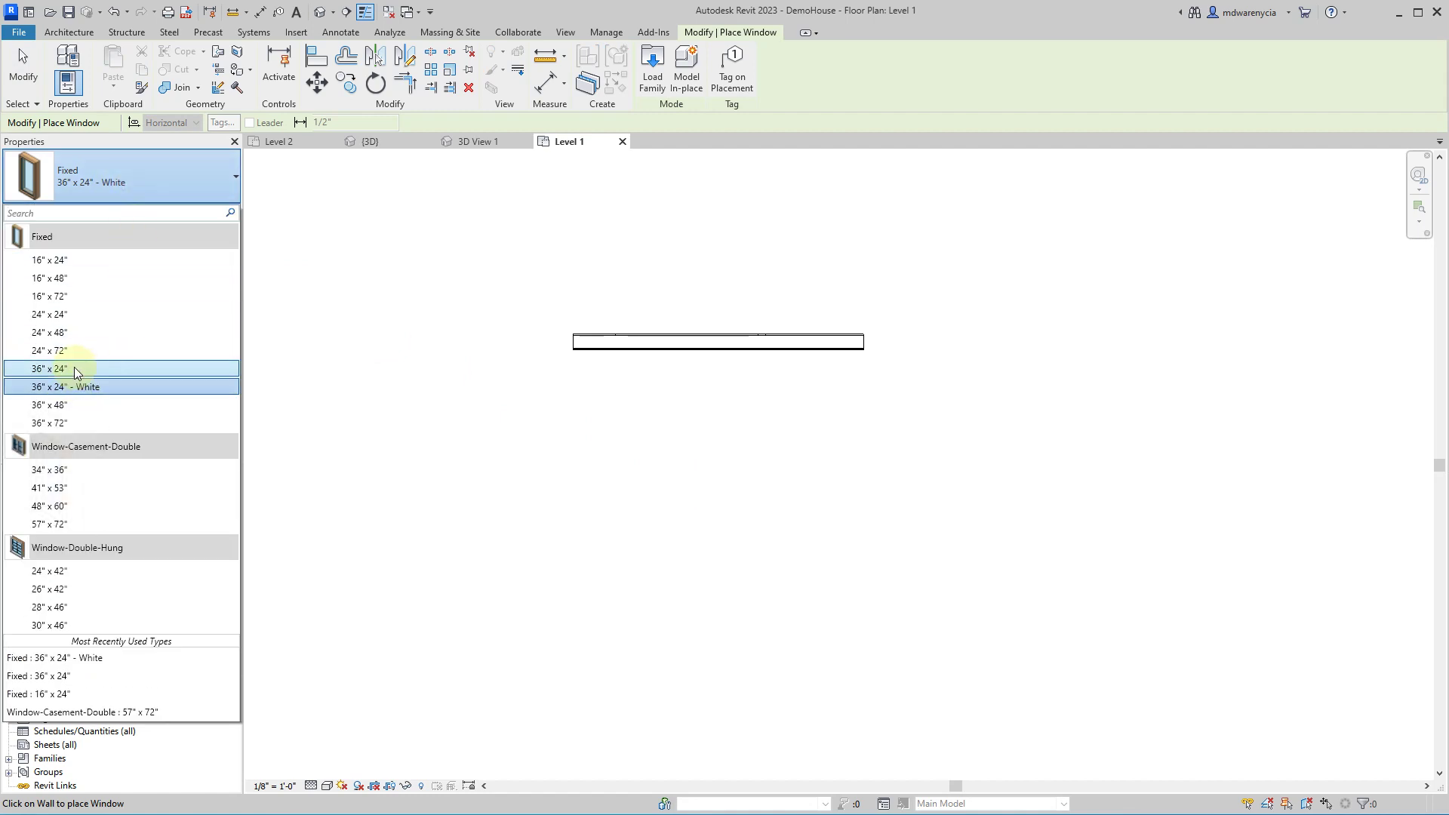
pyautogui.moveTo(101, 359)
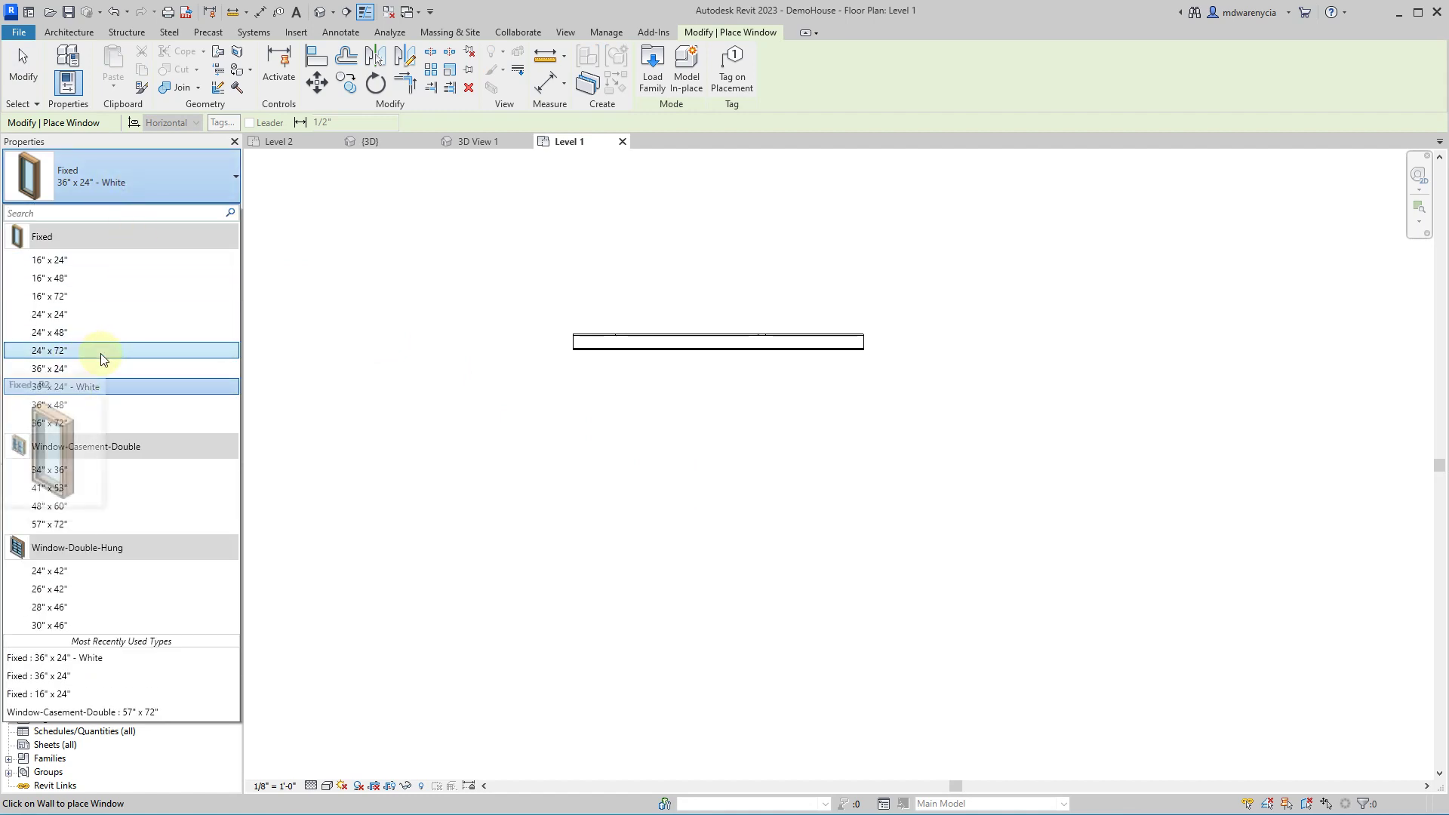
pyautogui.click(83, 410)
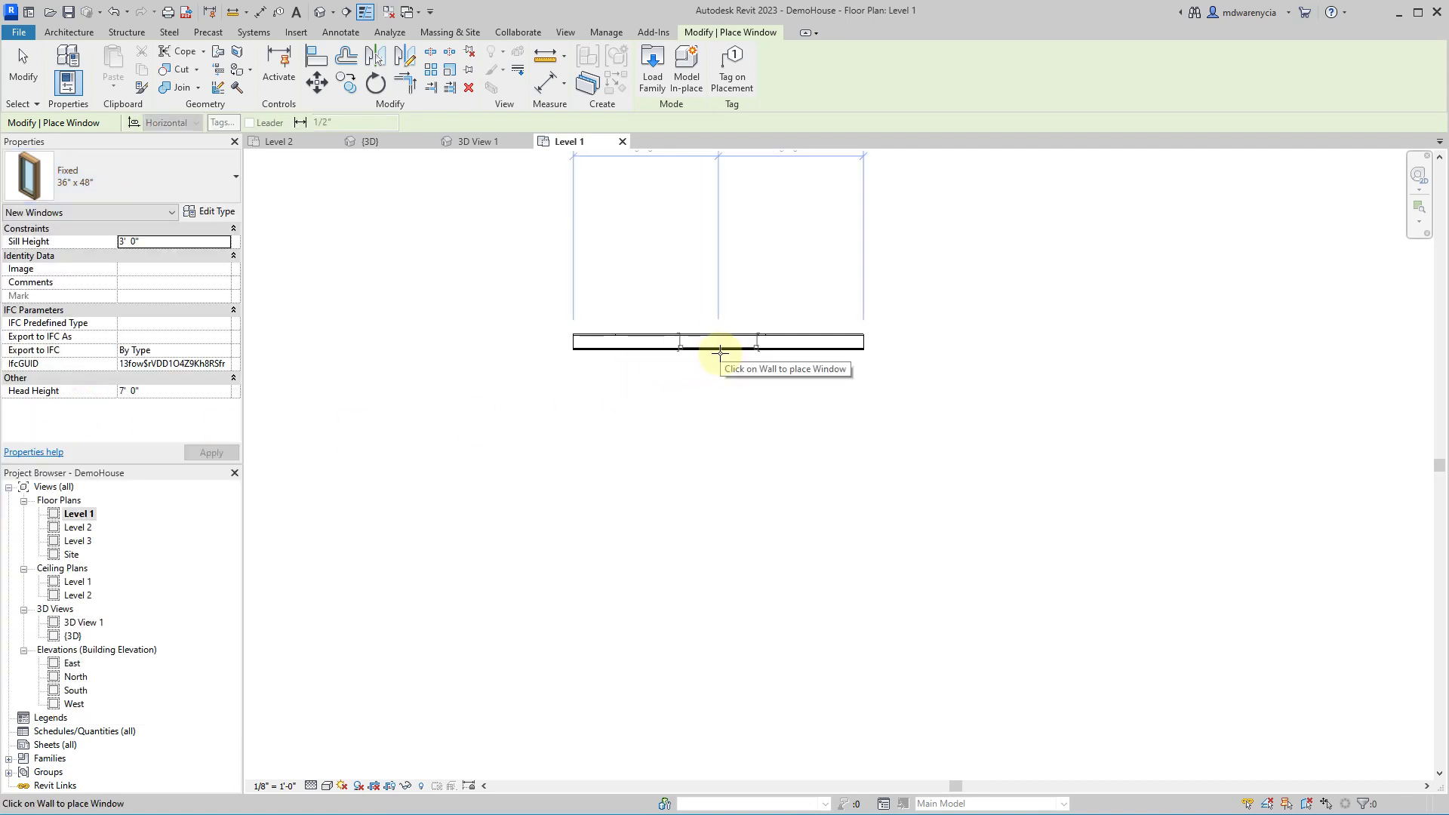
pyautogui.click(713, 349)
pyautogui.press('Escape')
pyautogui.press('Escape')
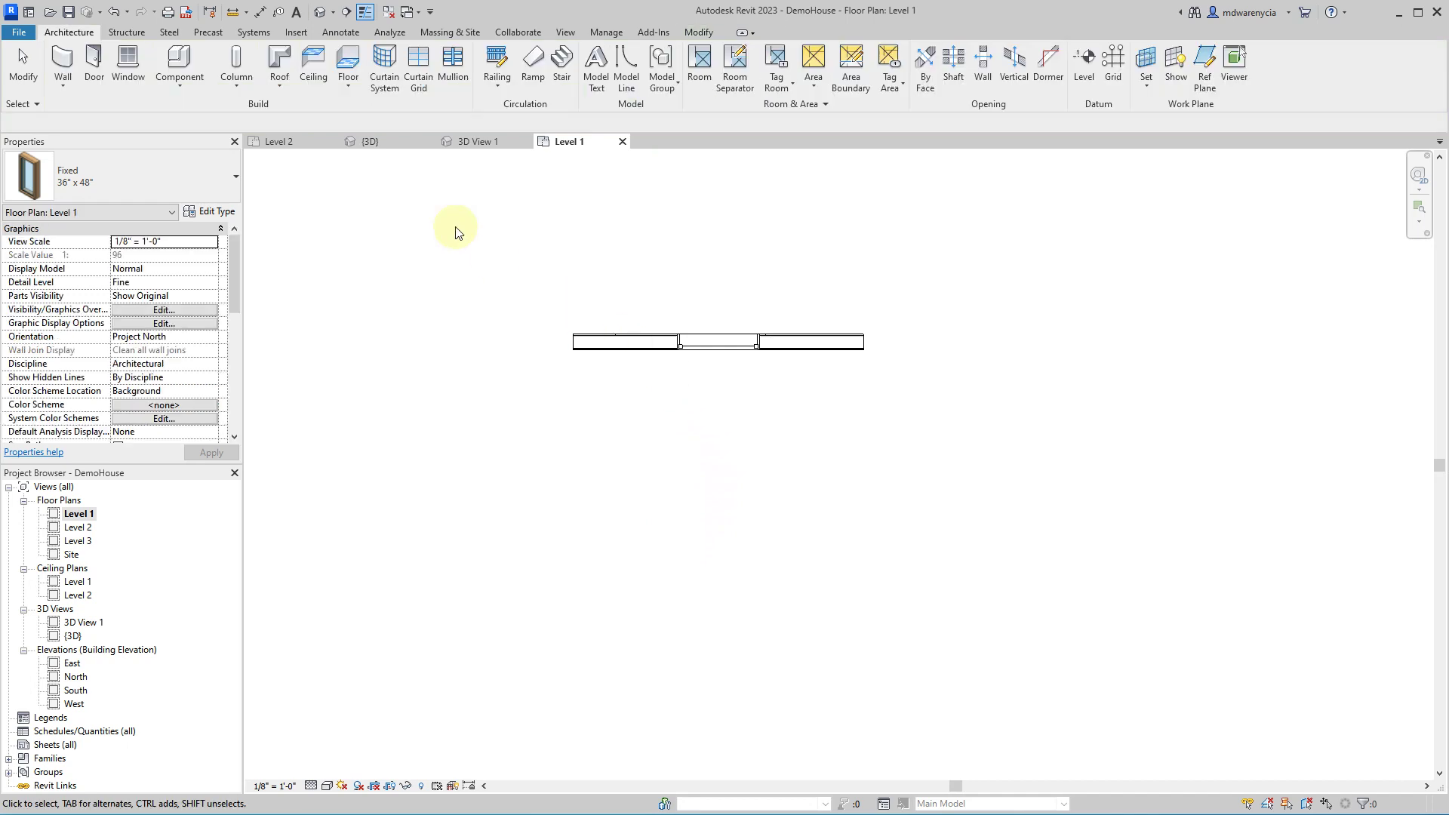
# - Close the Level 2, {3D} and 3D View 1 views so that only the Level 1 plan stays open
pyautogui.click(305, 140)
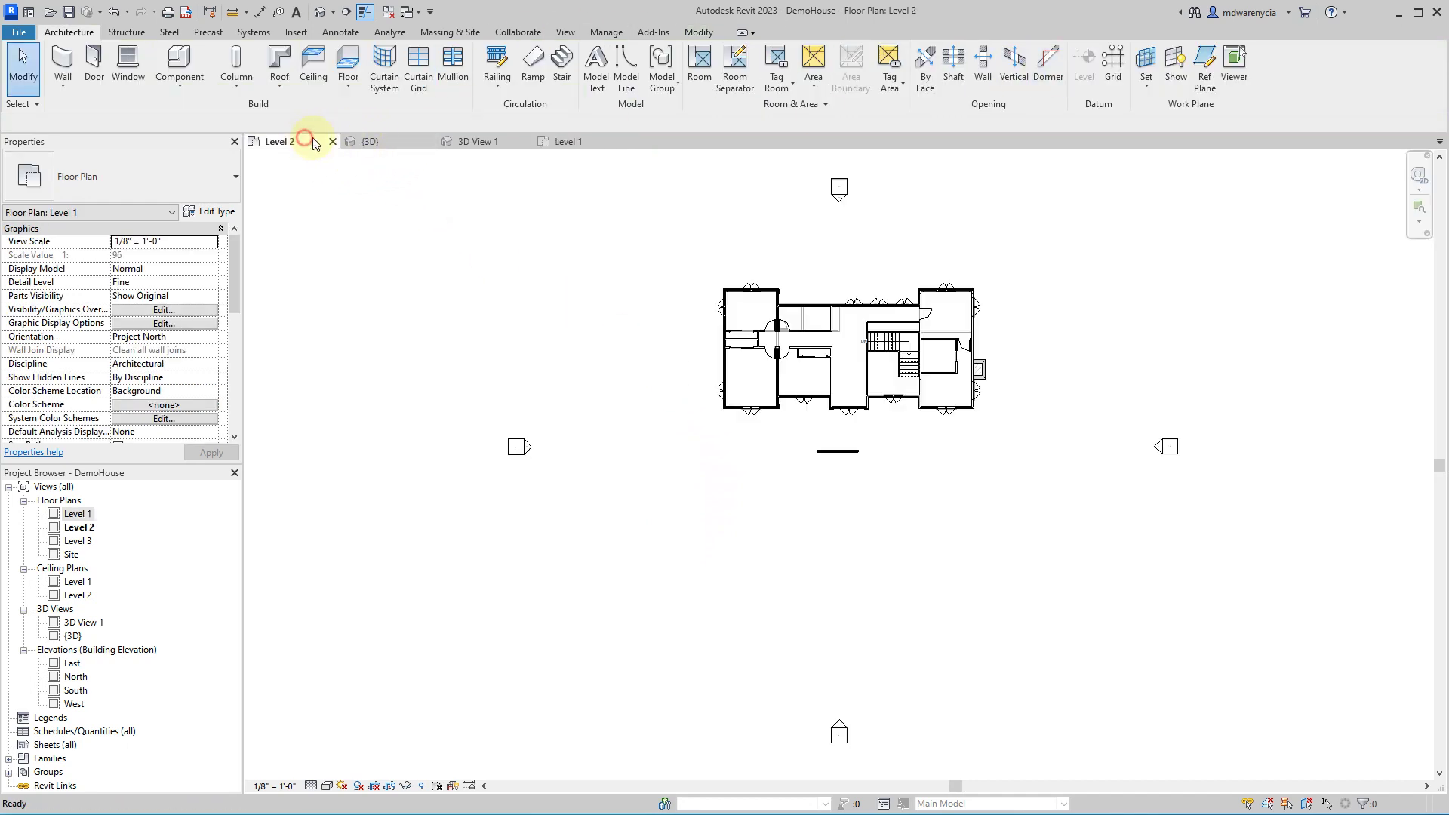
pyautogui.click(333, 142)
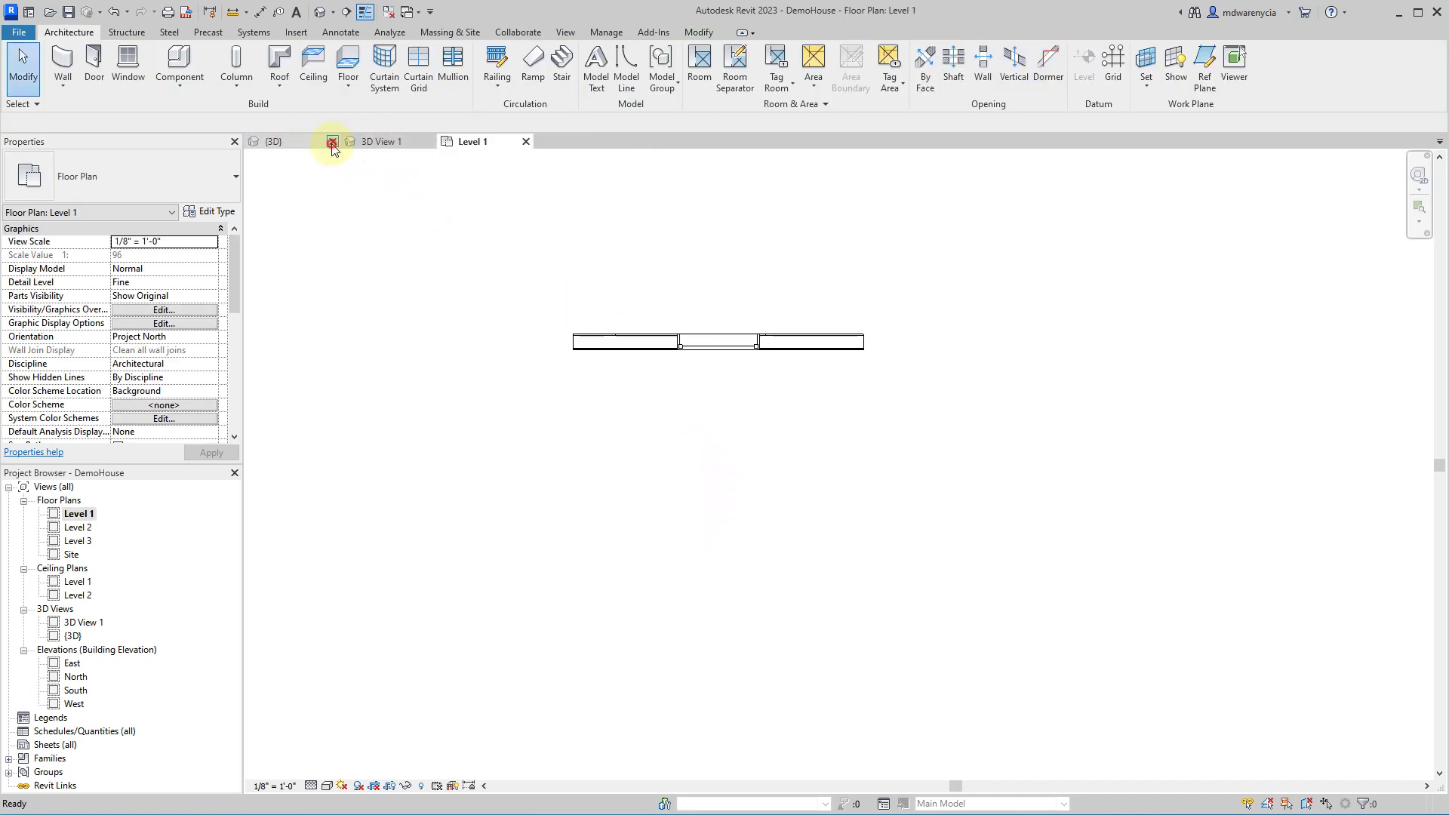
pyautogui.click(332, 142)
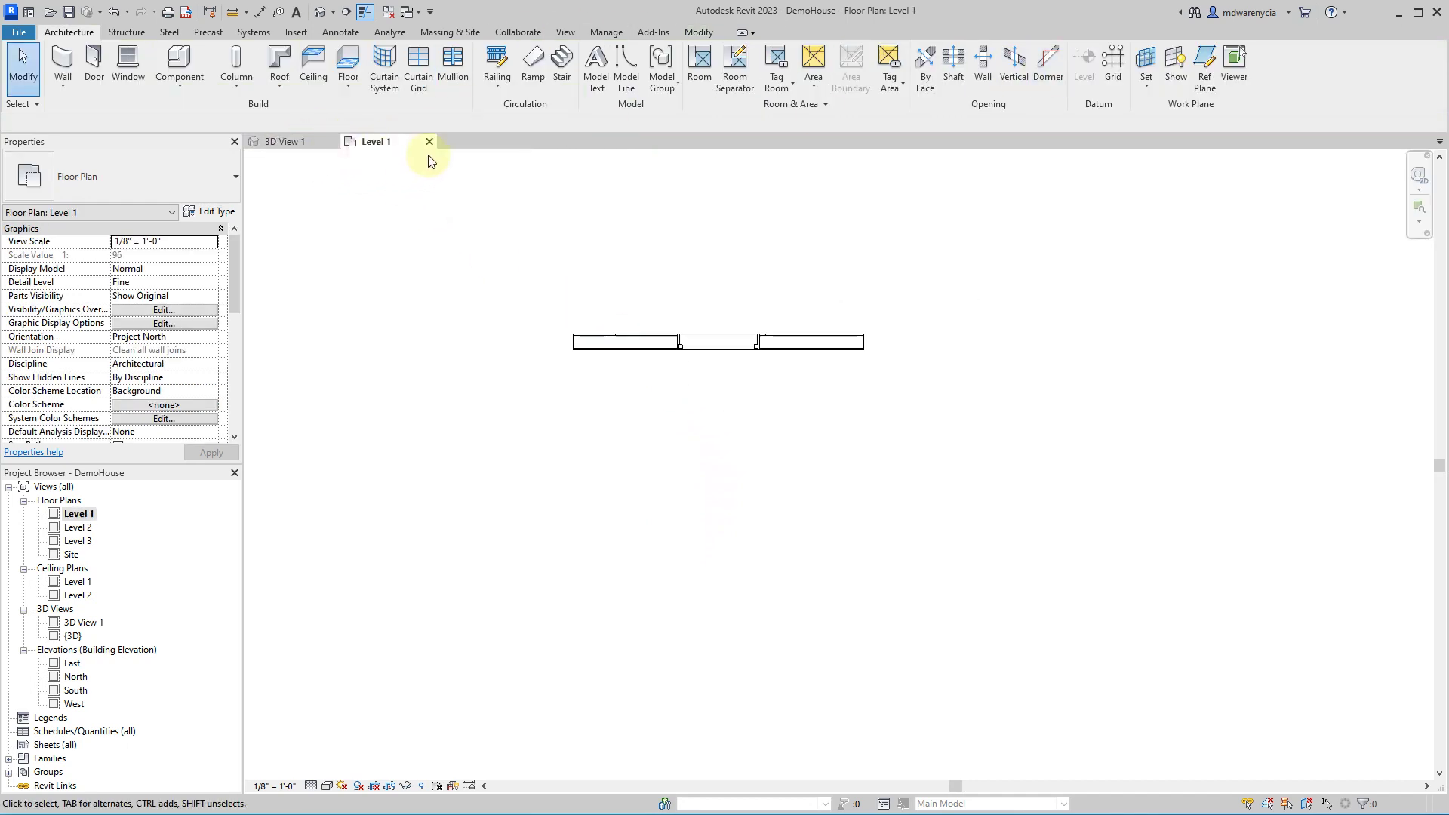
pyautogui.click(564, 32)
pyautogui.click(1258, 68)
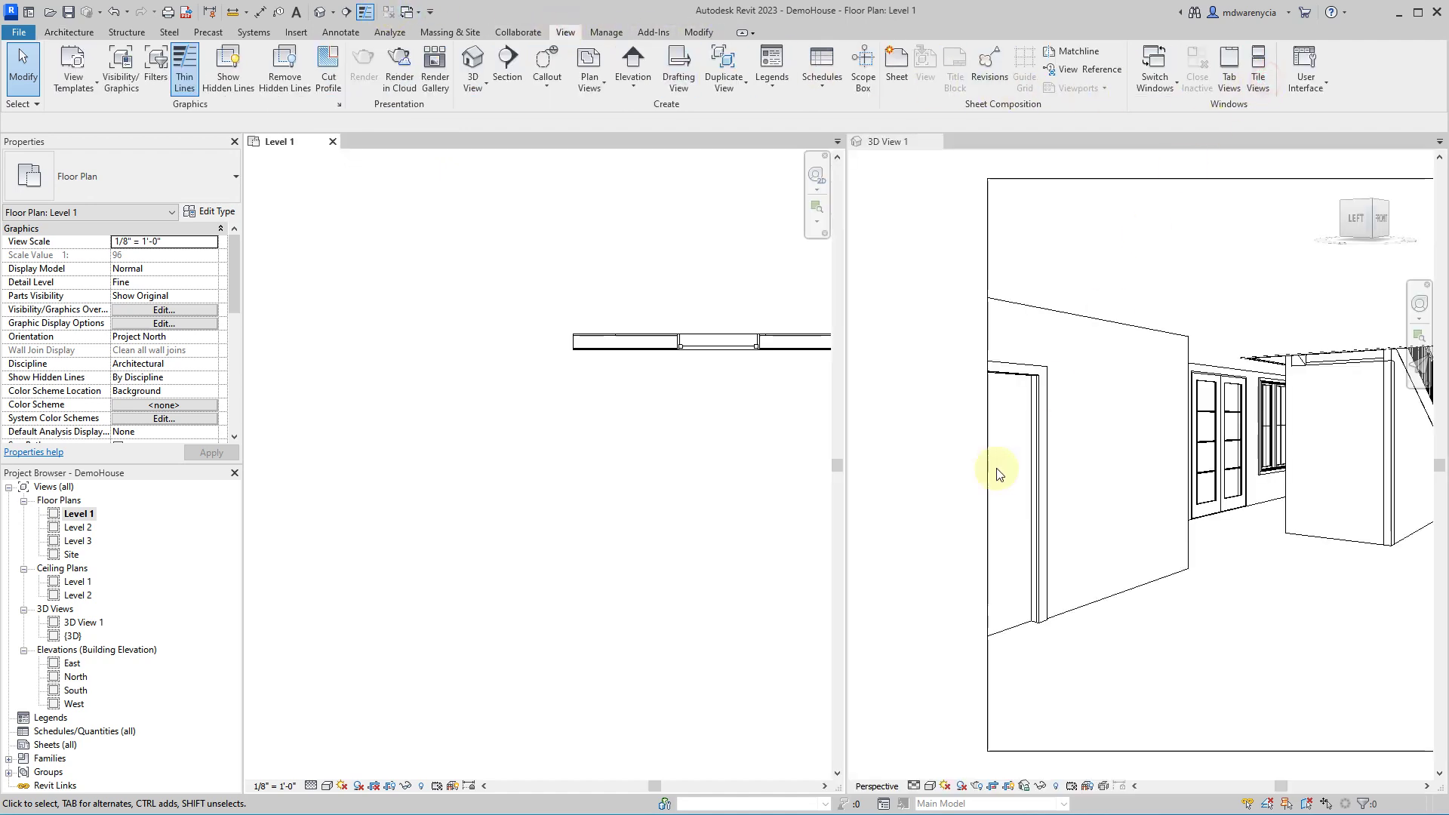
pyautogui.moveTo(728, 414); pyautogui.dragTo(543, 396, button='middle')
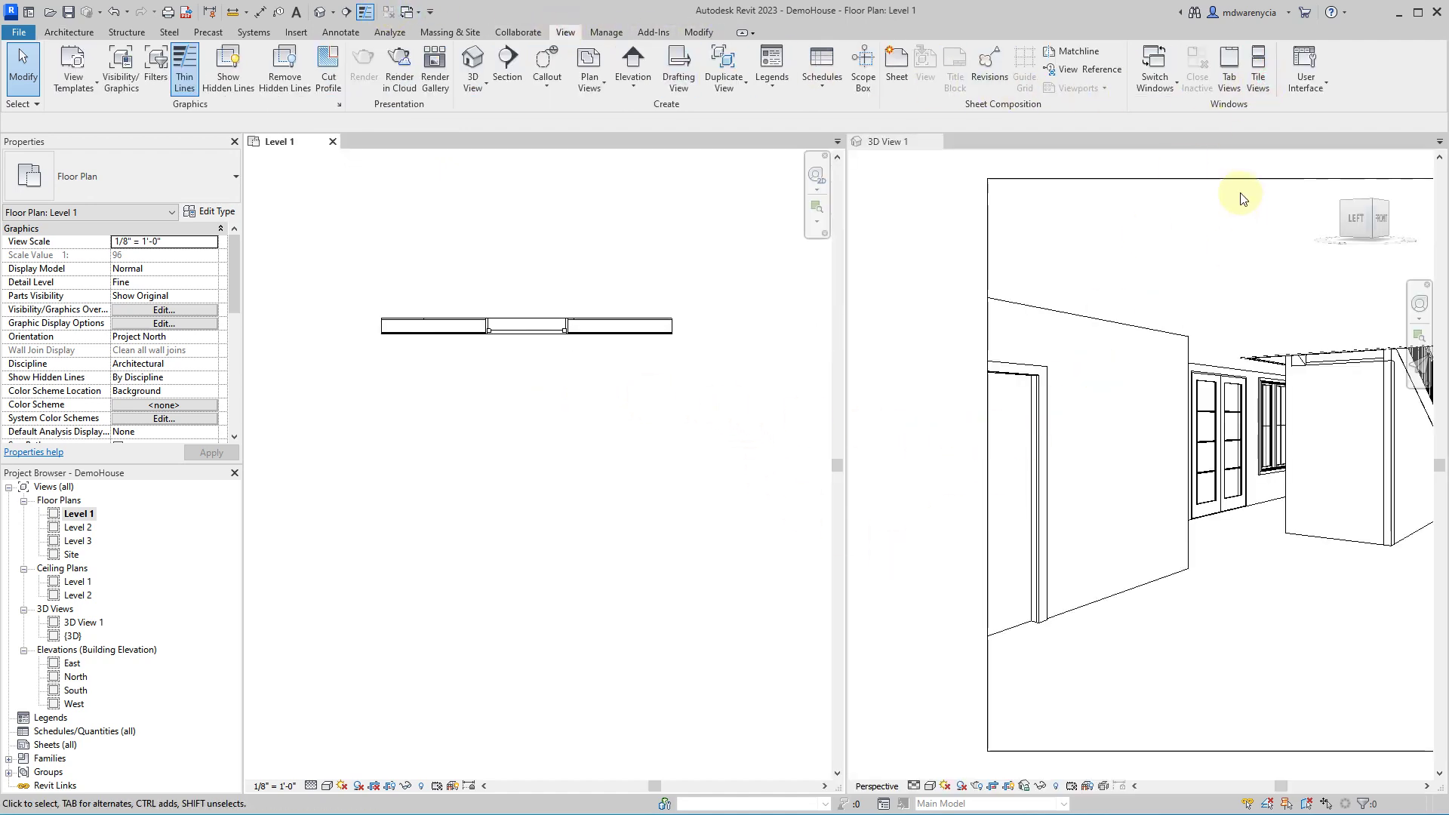
pyautogui.click(935, 141)
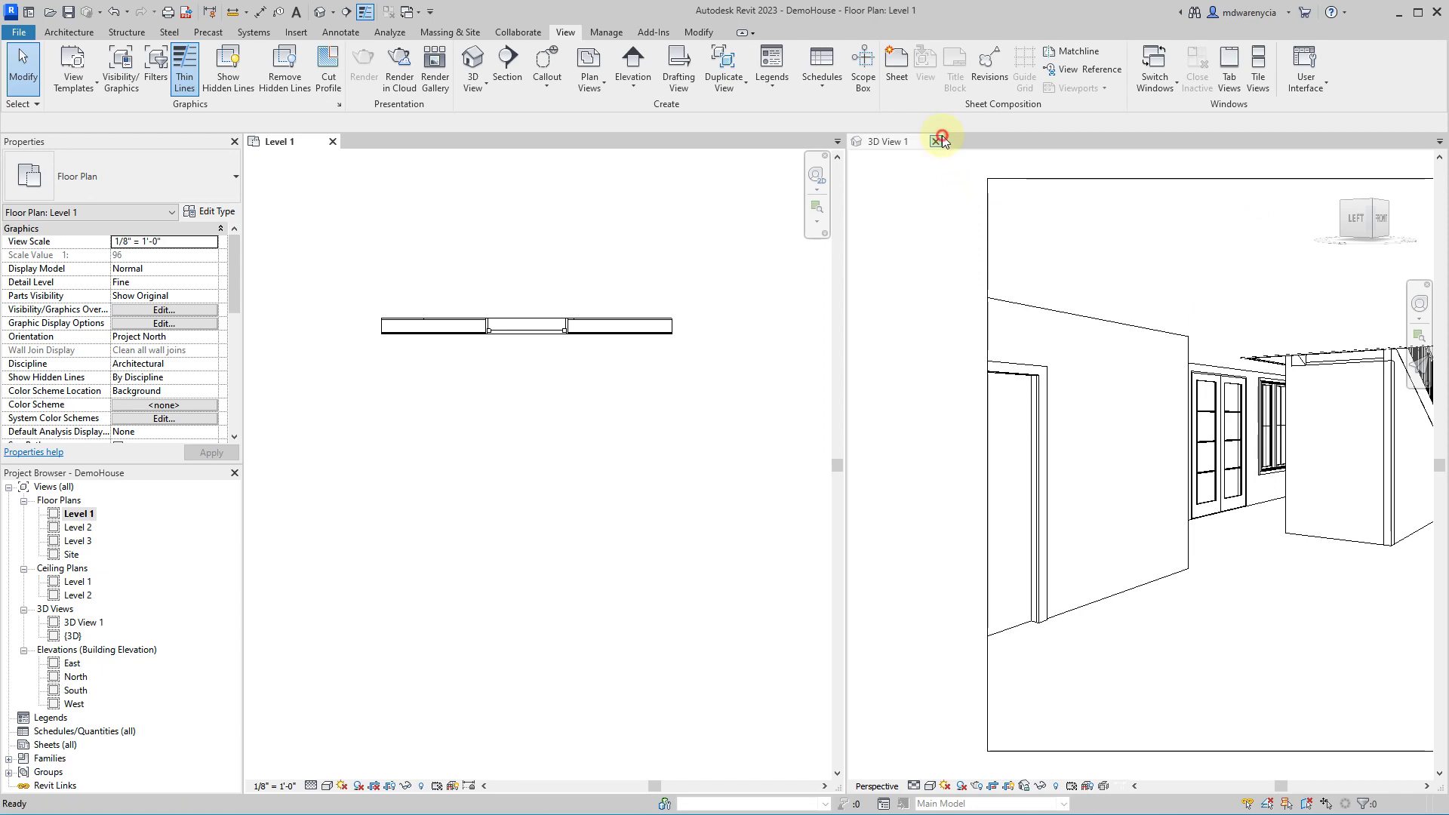
# - Open the {3D} view and tile it beside the Level 1 plan, with the 3D view framed on the new wall's window
pyautogui.doubleClick(72, 636)
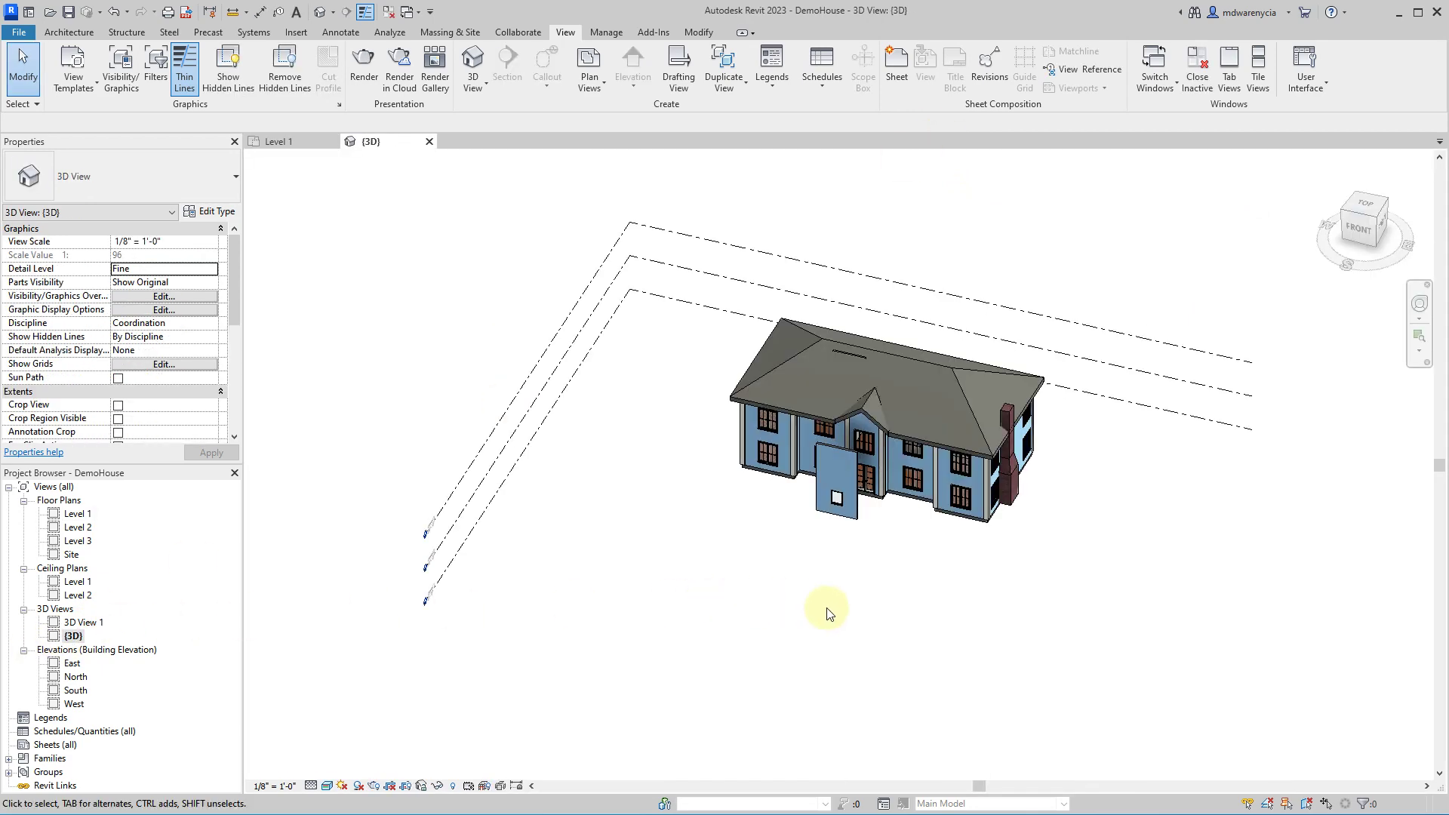
pyautogui.click(843, 519)
pyautogui.scroll(6, 850, 409)
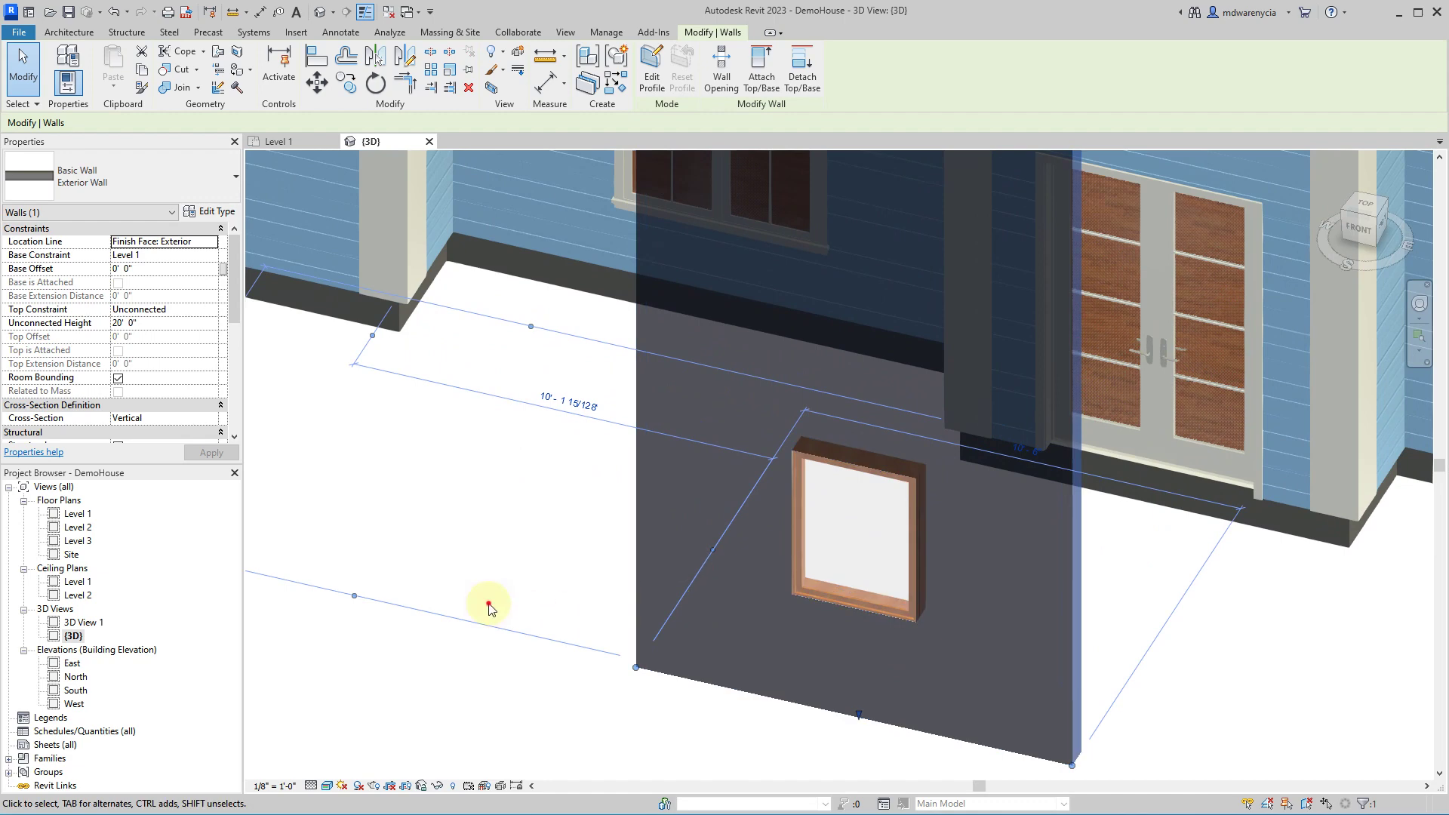
pyautogui.click(486, 599)
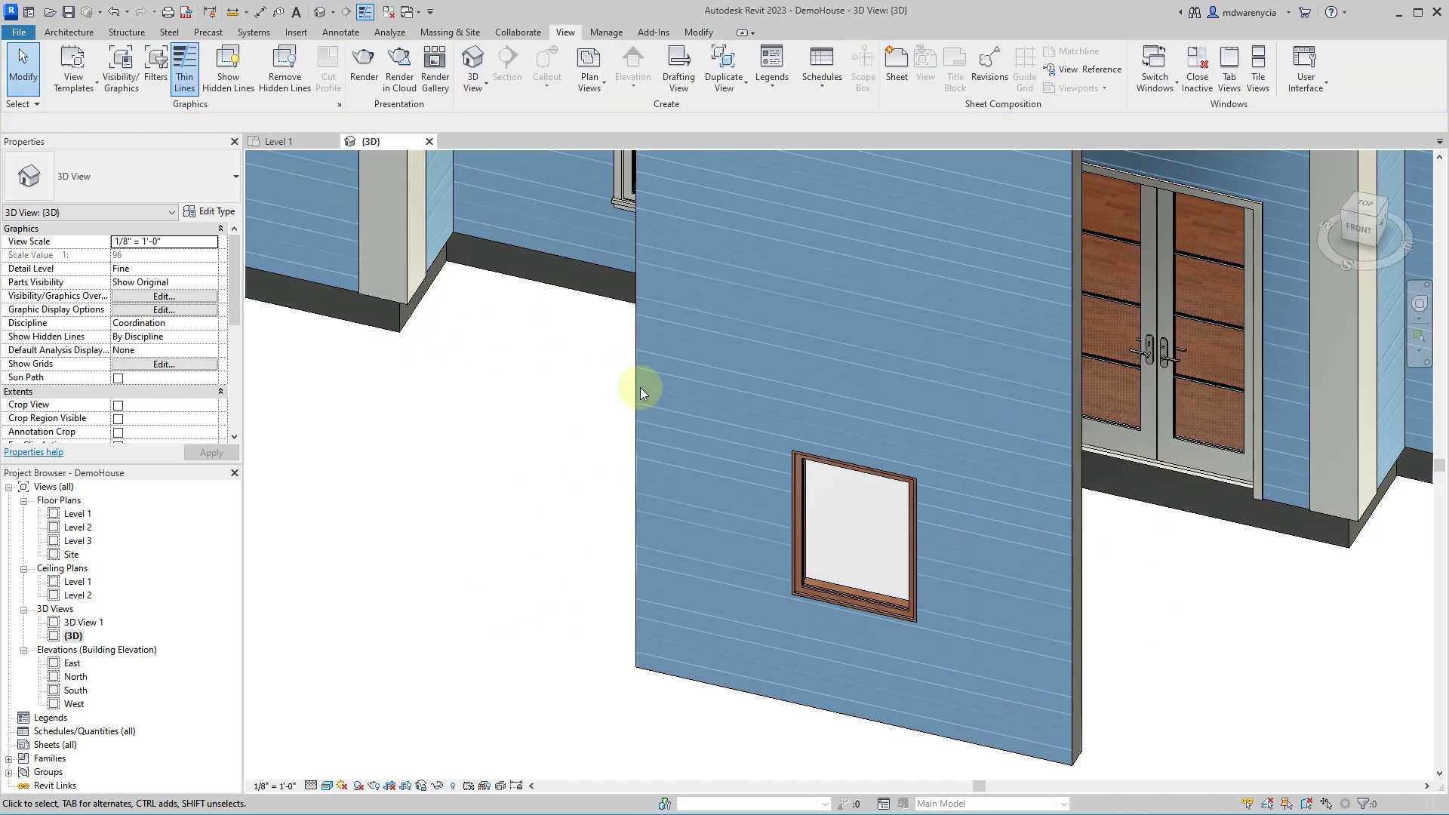
pyautogui.click(1258, 69)
pyautogui.moveTo(678, 495); pyautogui.dragTo(504, 508, button='middle')
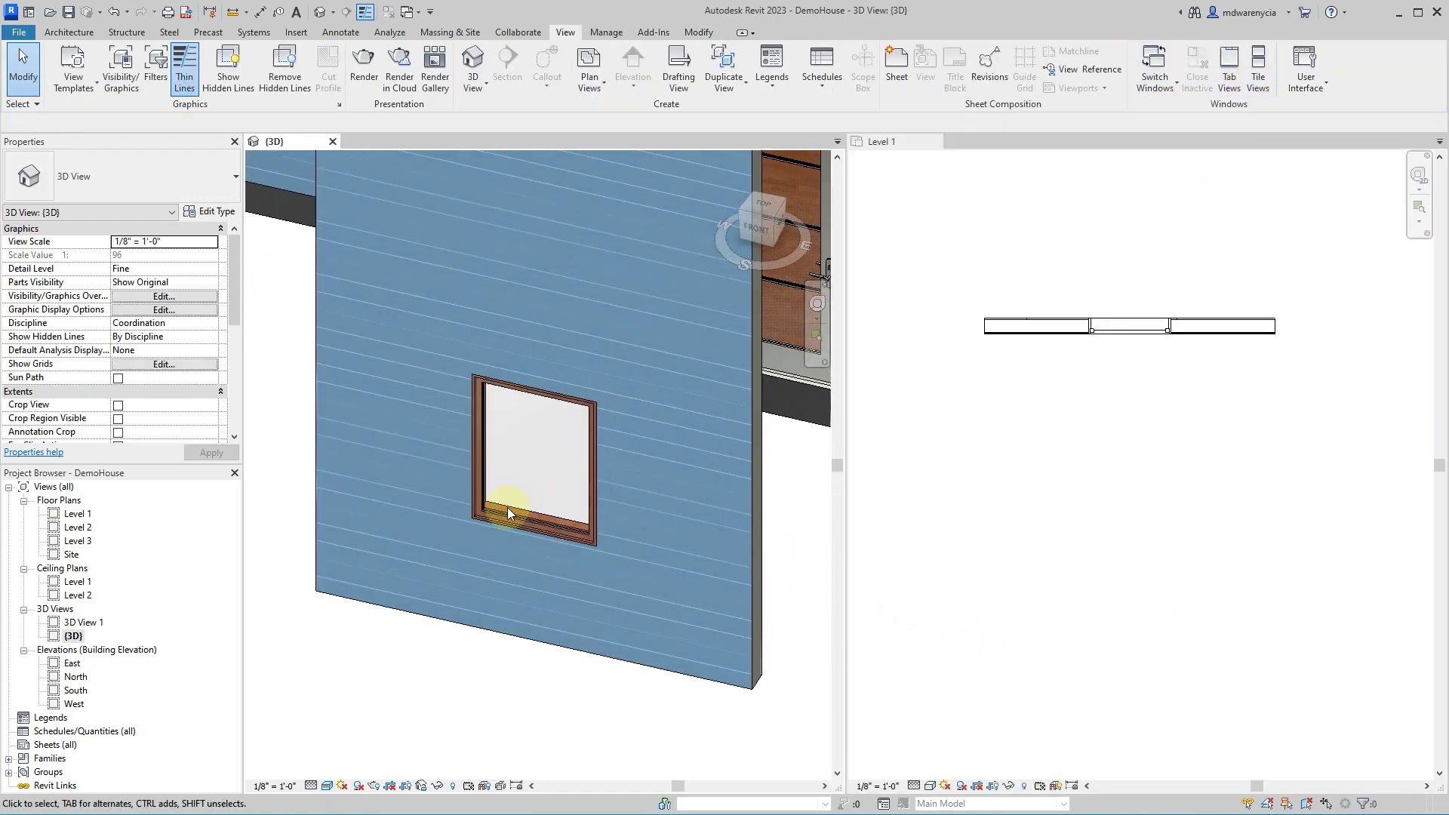
pyautogui.scroll(3, 498, 528)
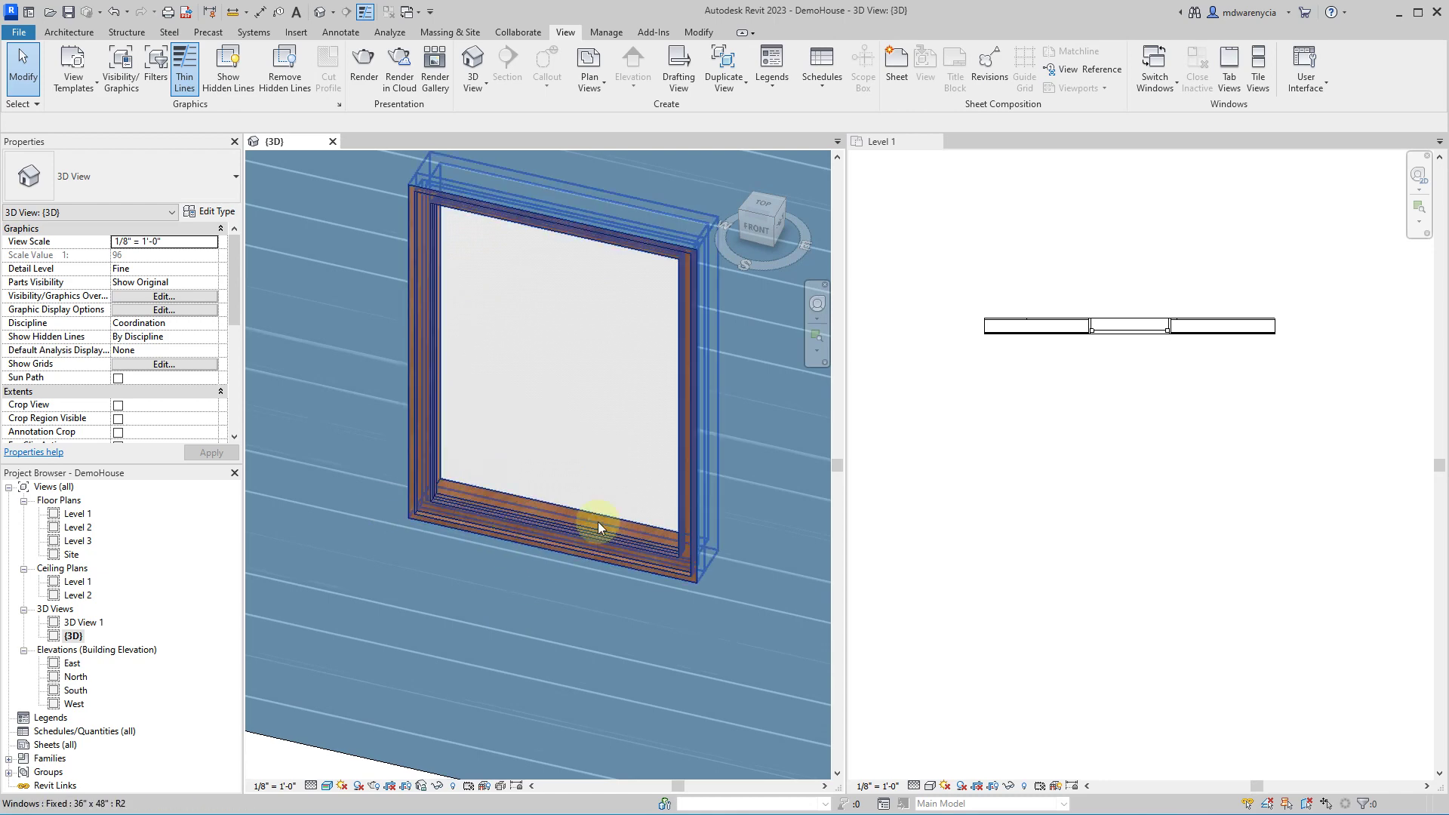
pyautogui.click(1119, 329)
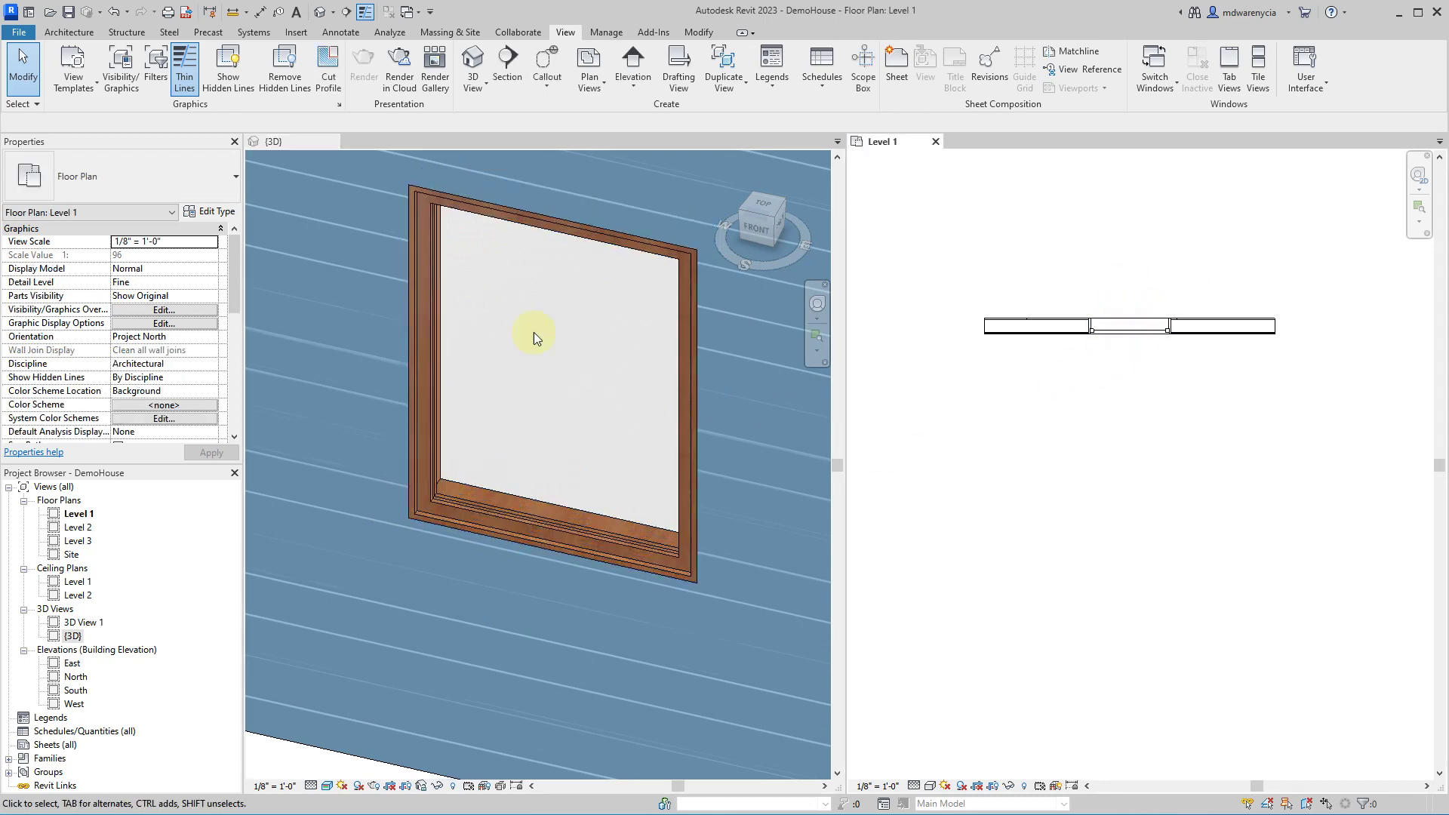
pyautogui.click(434, 370)
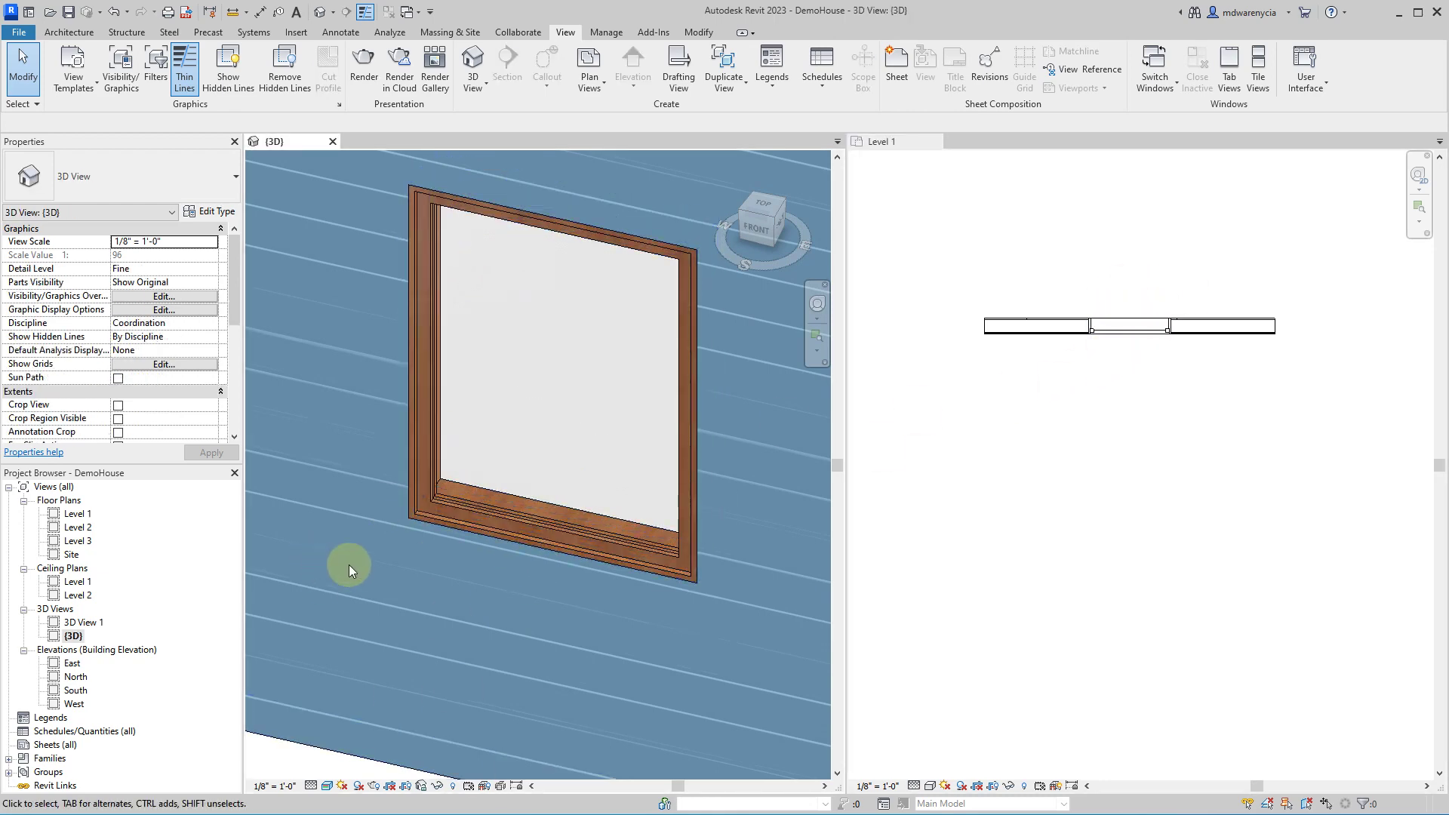
# - Duplicate the type of the freestanding wall's Fixed window under the name 36" x 48" - White
pyautogui.click(461, 522)
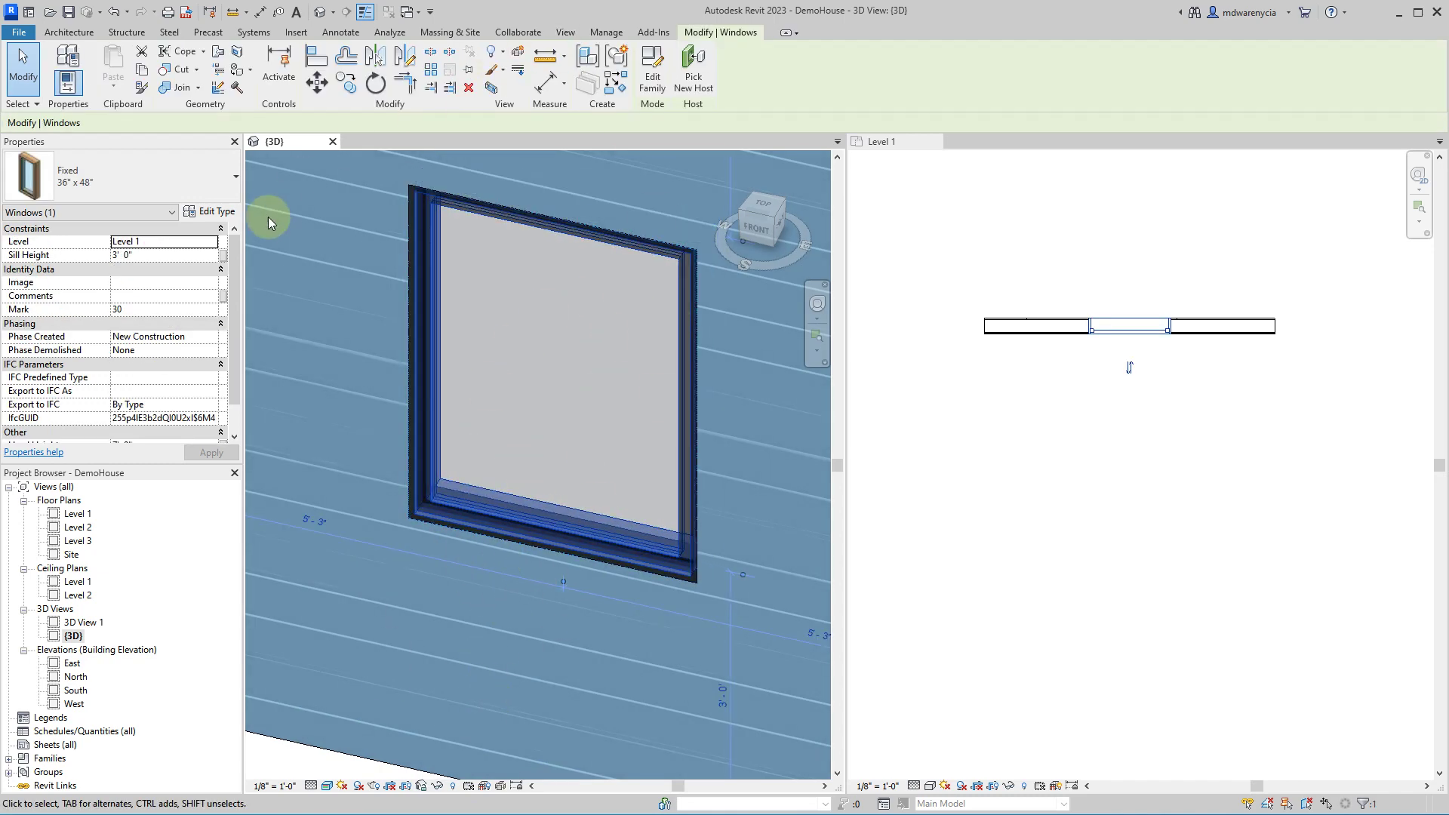
pyautogui.click(194, 212)
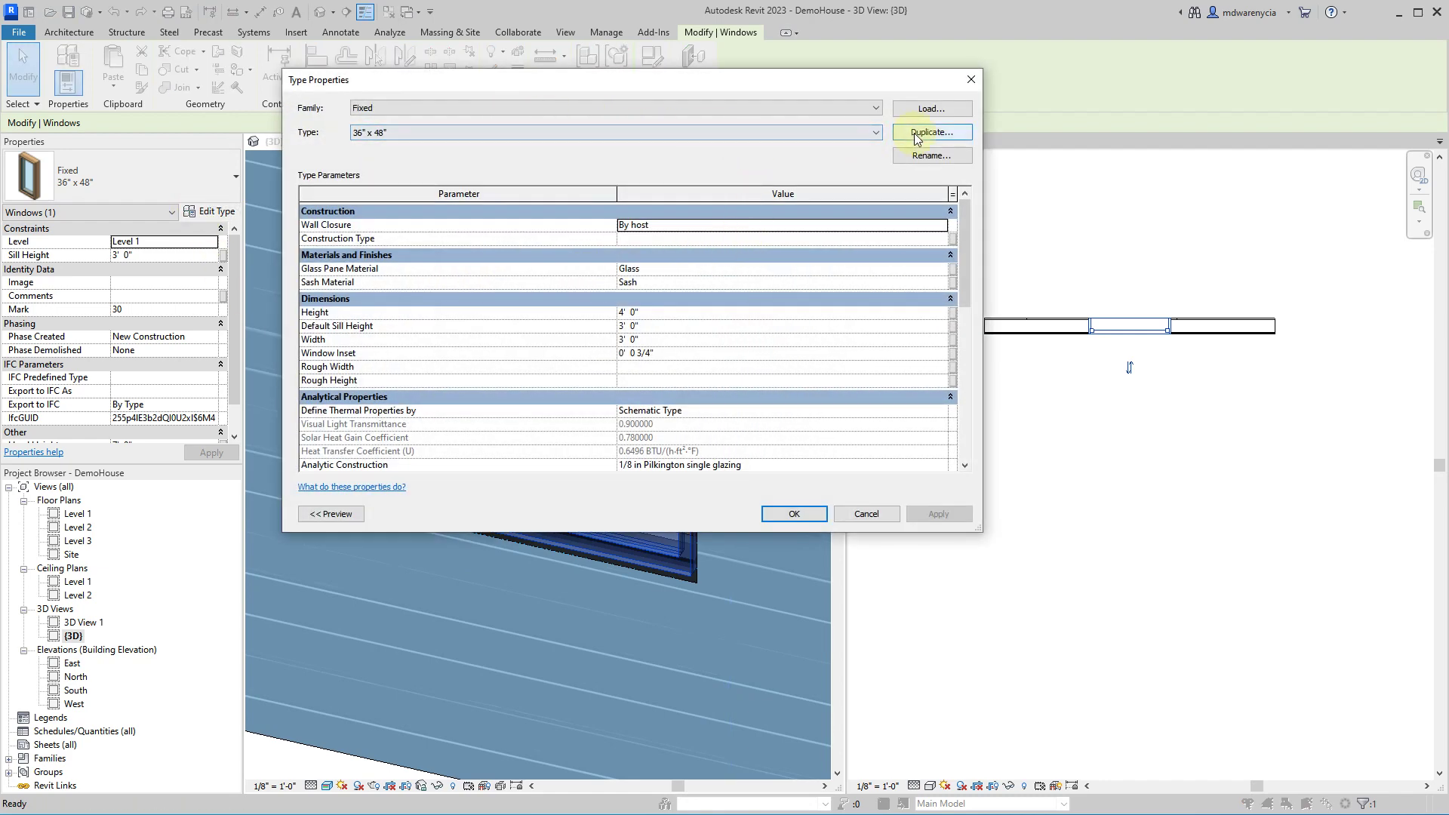
pyautogui.click(917, 133)
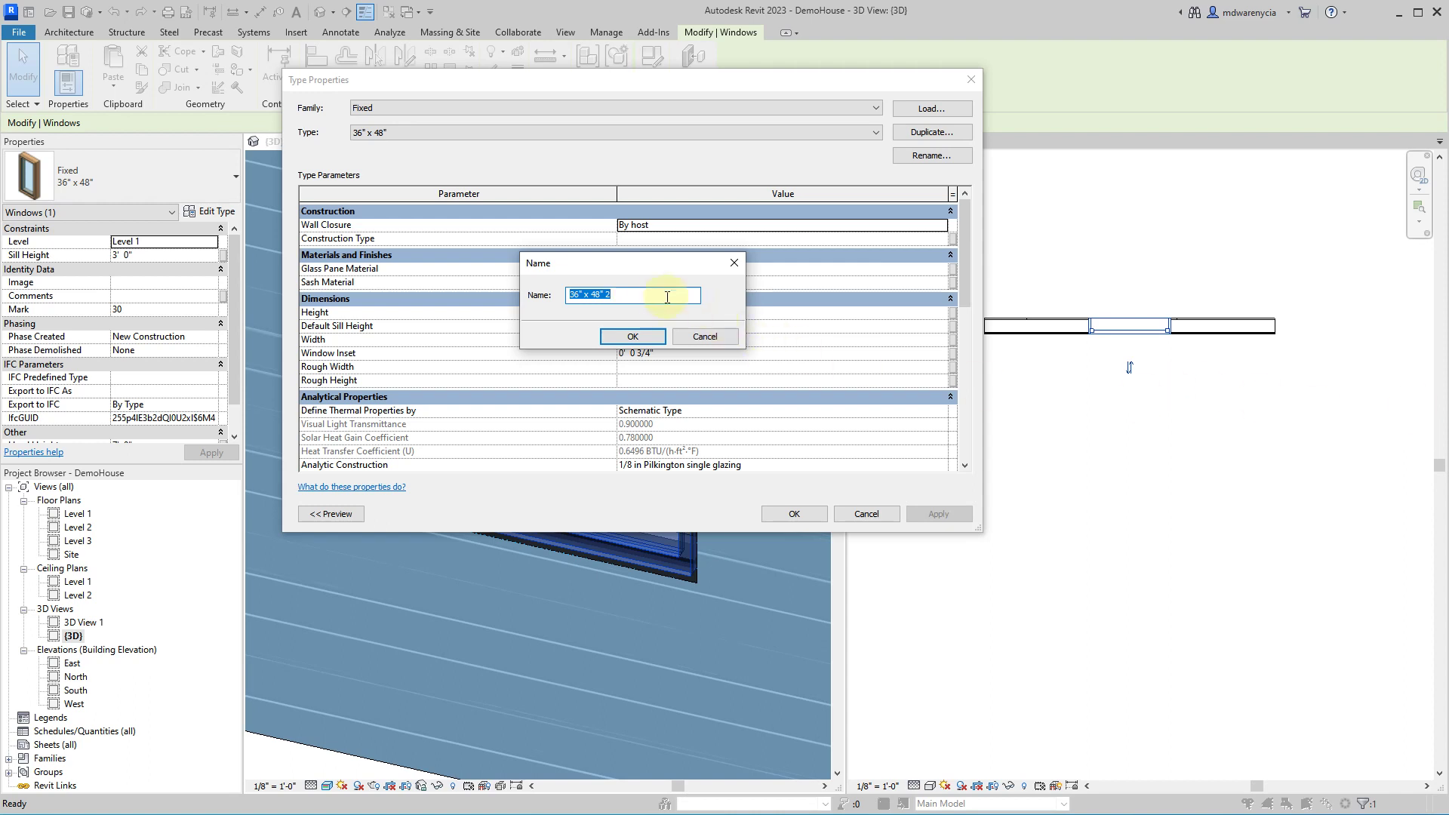
pyautogui.press('Return')
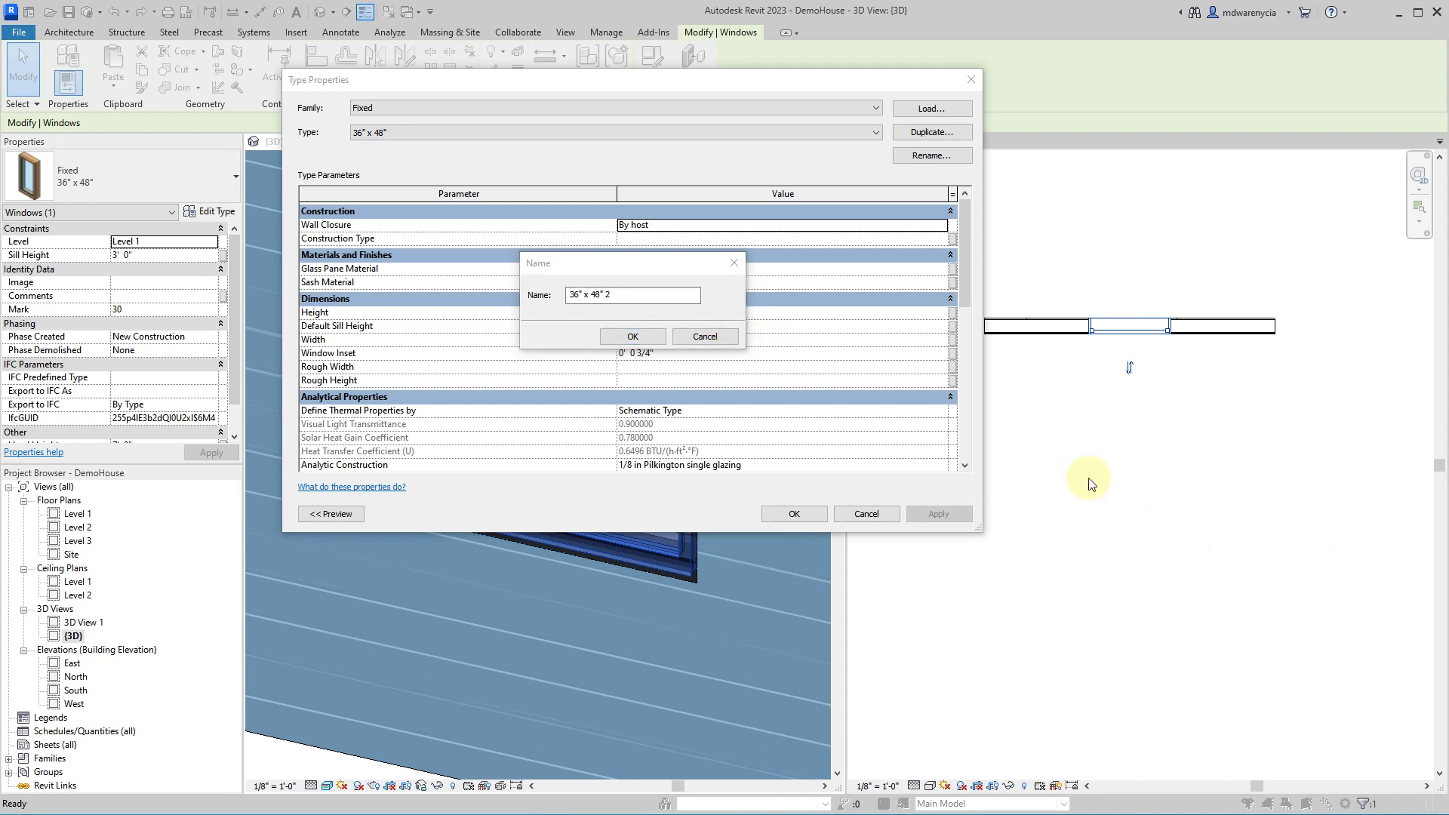
pyautogui.click(674, 294)
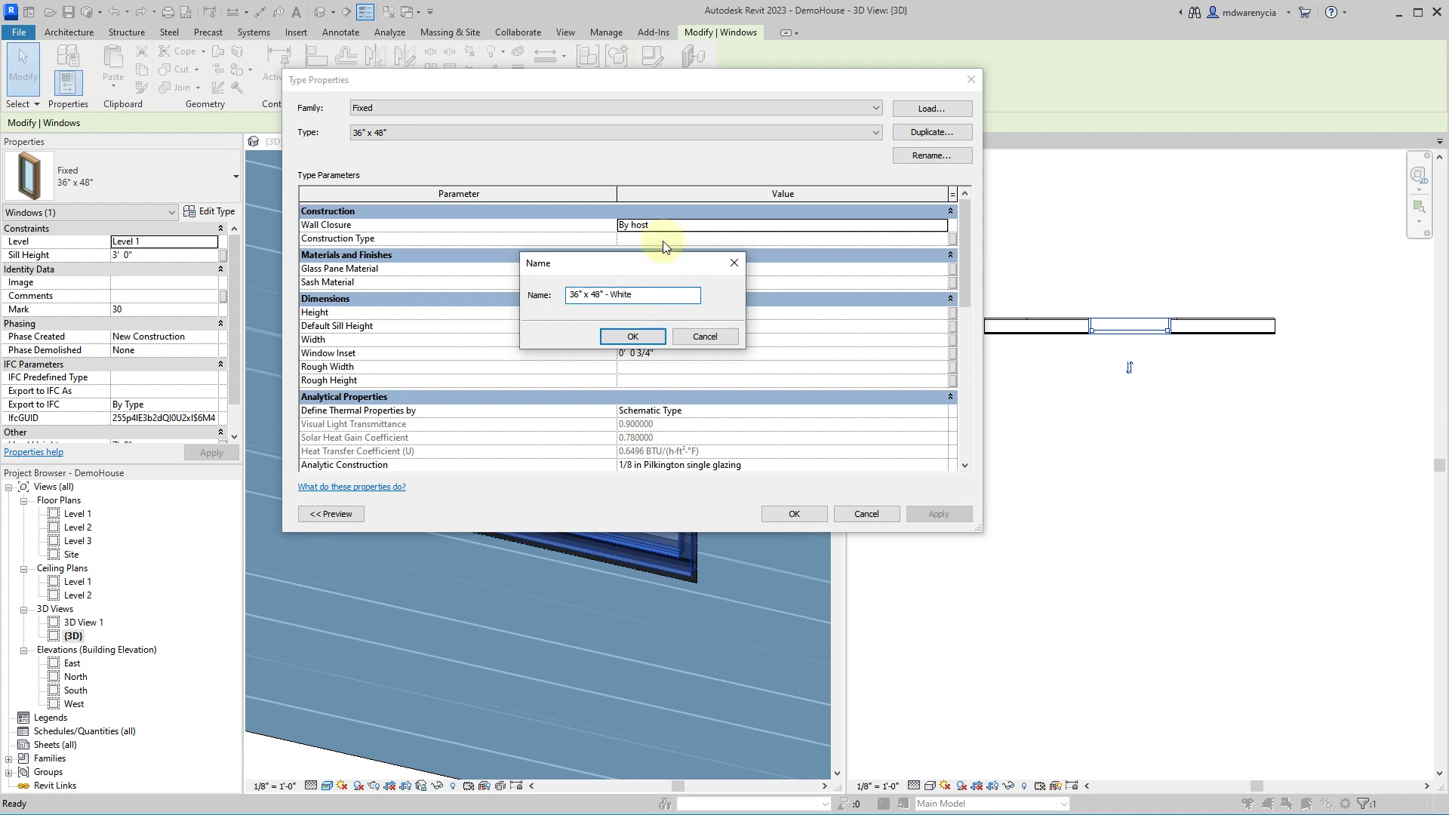
pyautogui.click(632, 335)
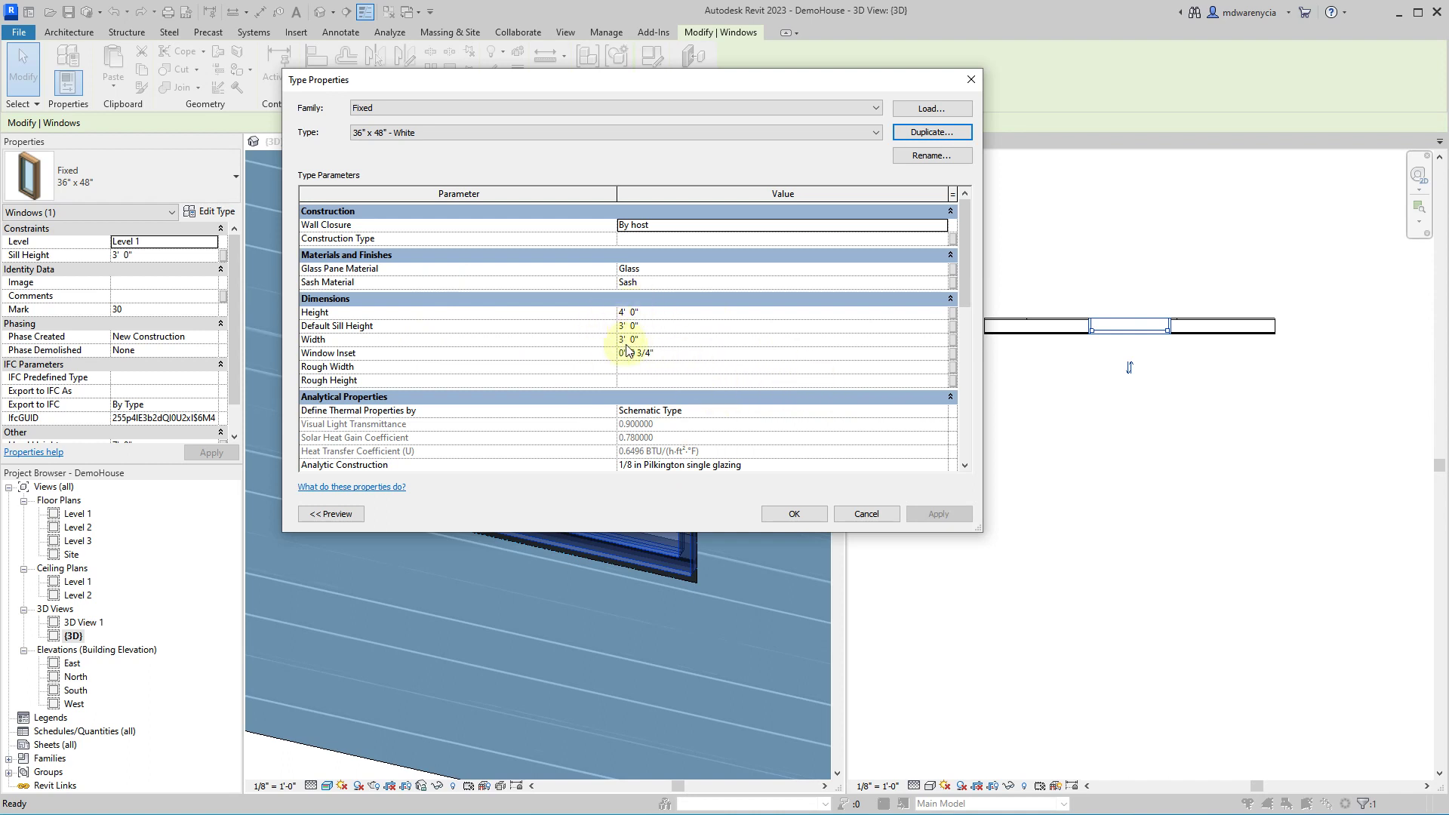
# - Choose Clad - White from the project materials as the sash material of the 36" x 48" - White type
pyautogui.scroll(-5, 700, 451)
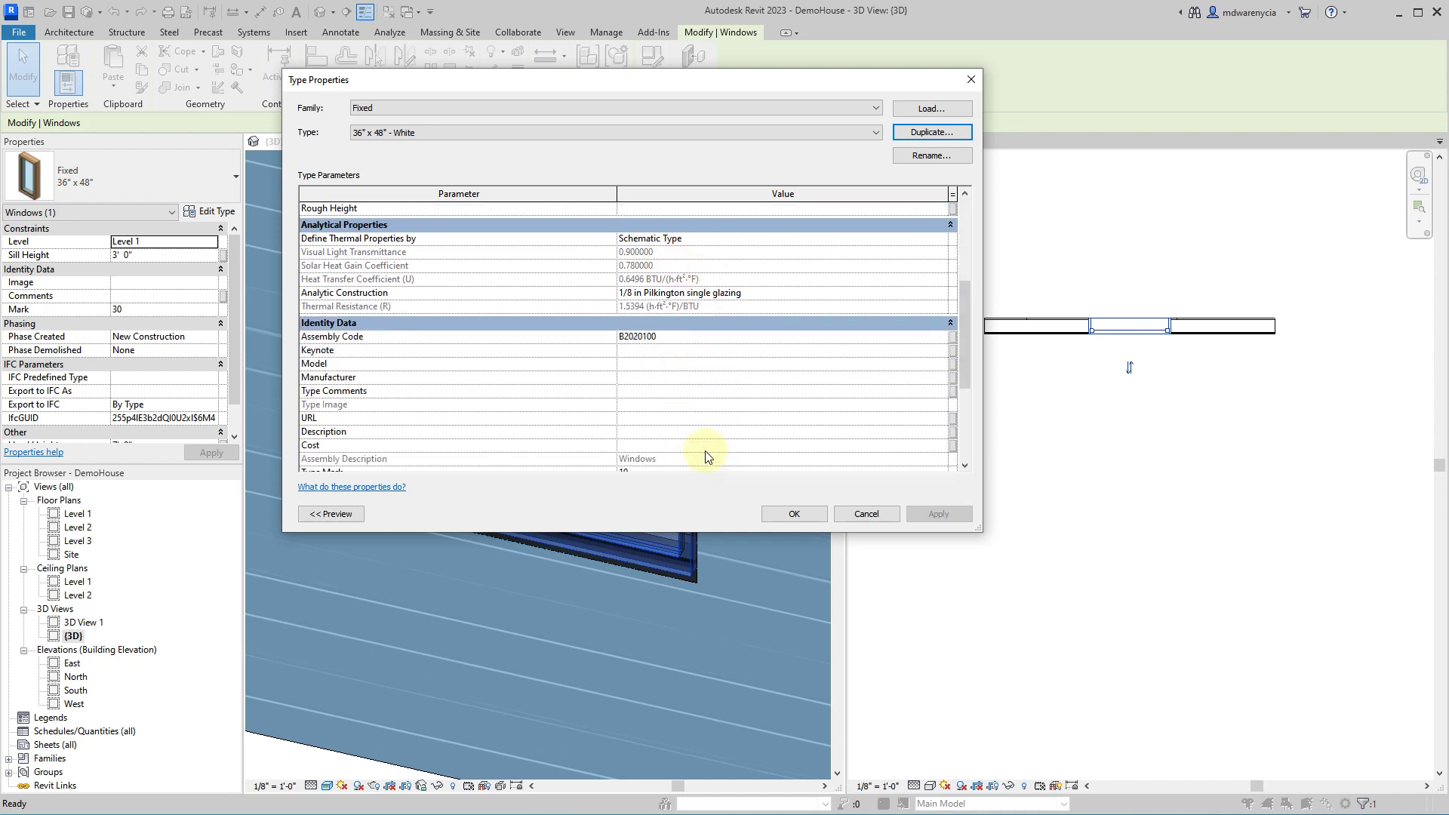
pyautogui.scroll(5, 792, 377)
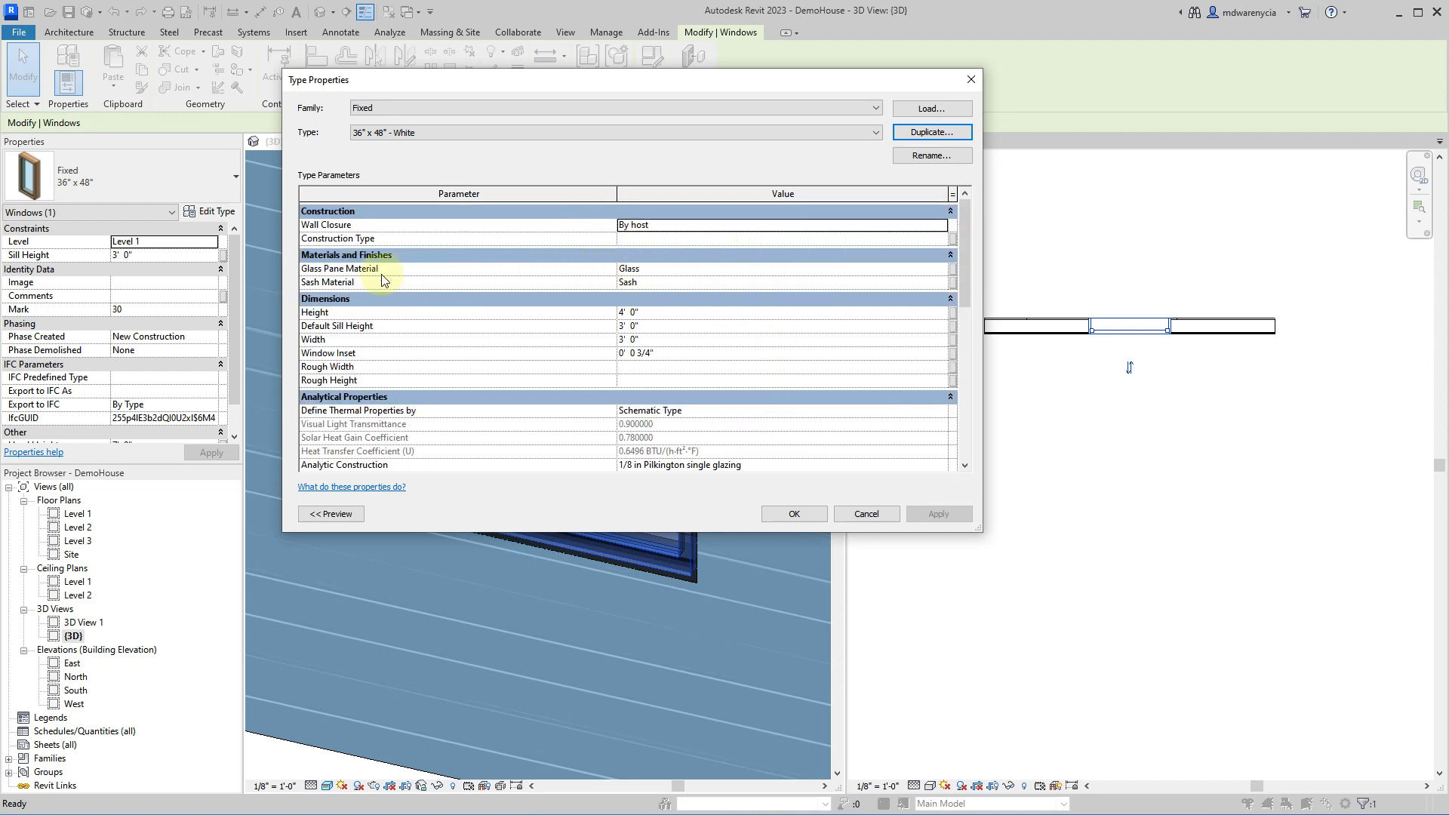
pyautogui.click(935, 284)
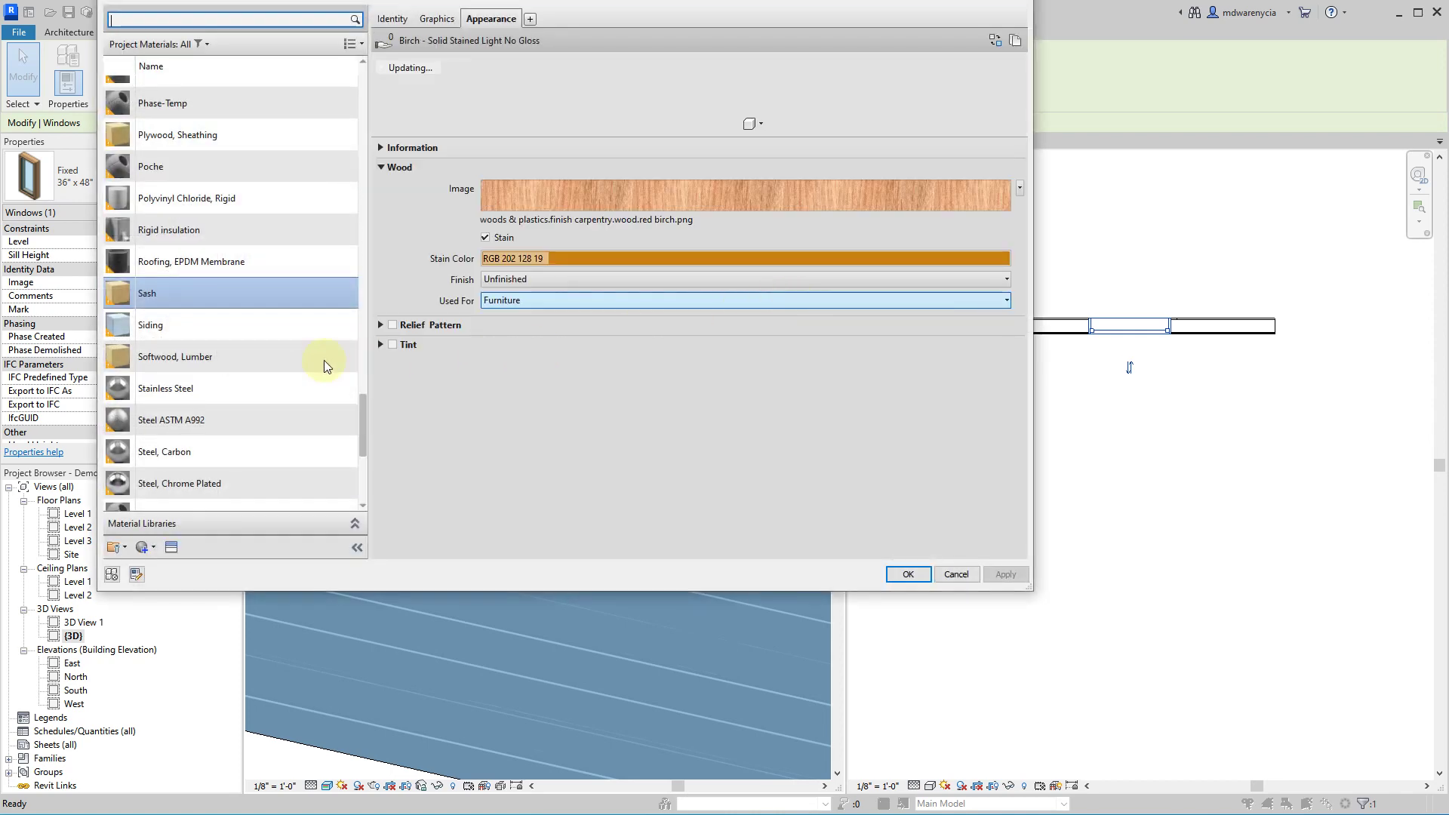
pyautogui.scroll(-5, 245, 380)
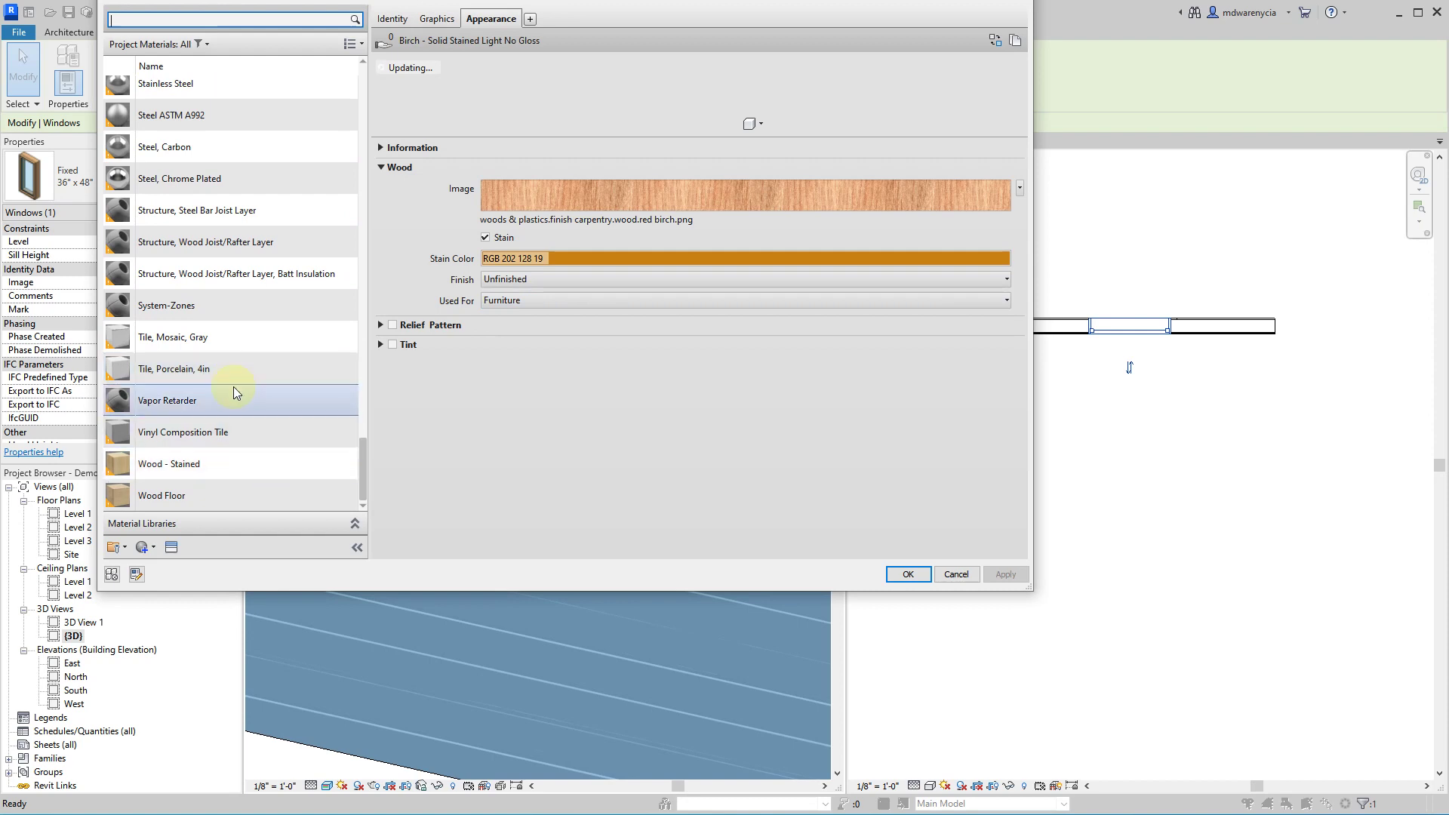
pyautogui.scroll(10, 249, 306)
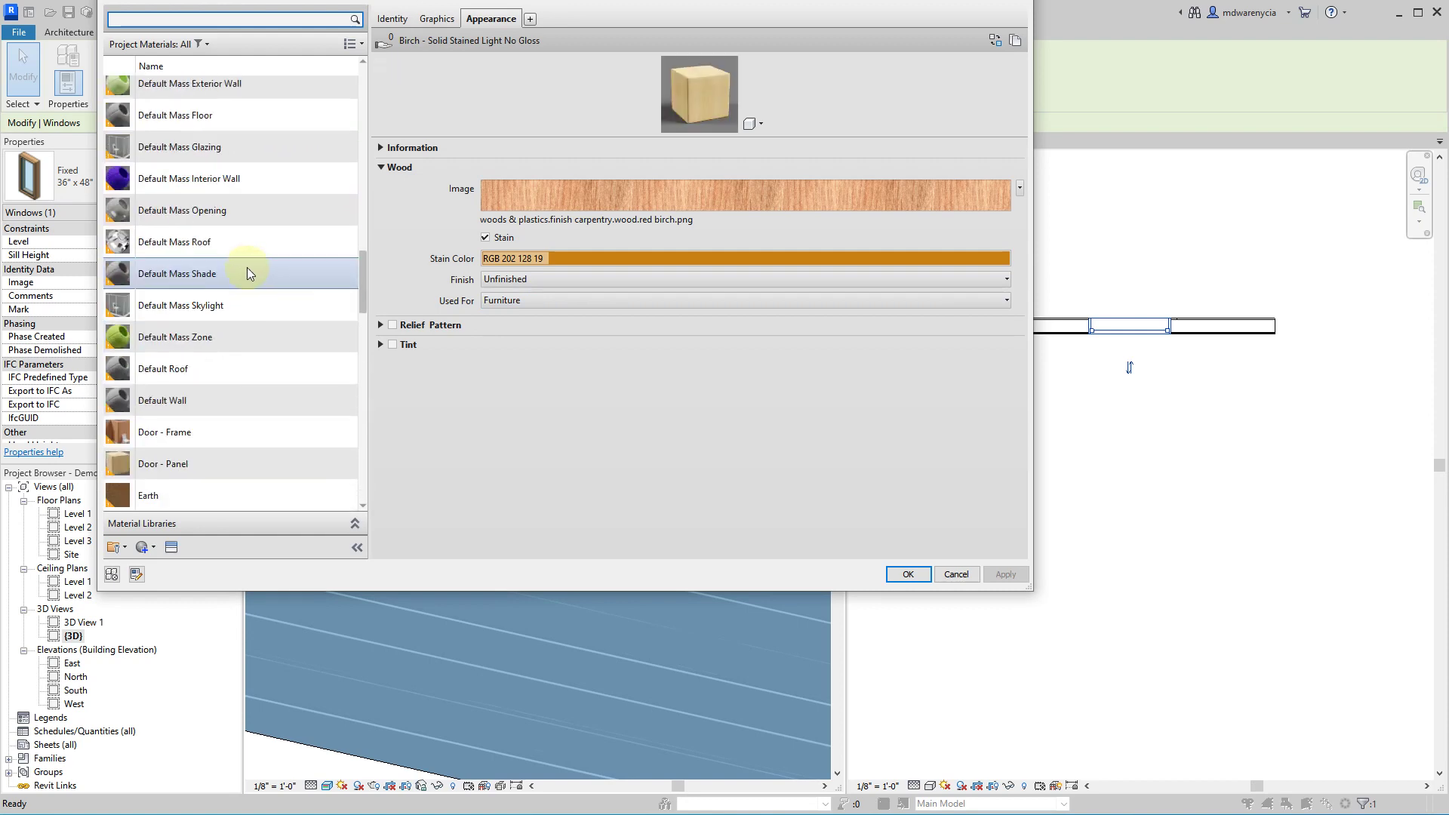
pyautogui.scroll(5, 246, 267)
pyautogui.scroll(-4, 261, 377)
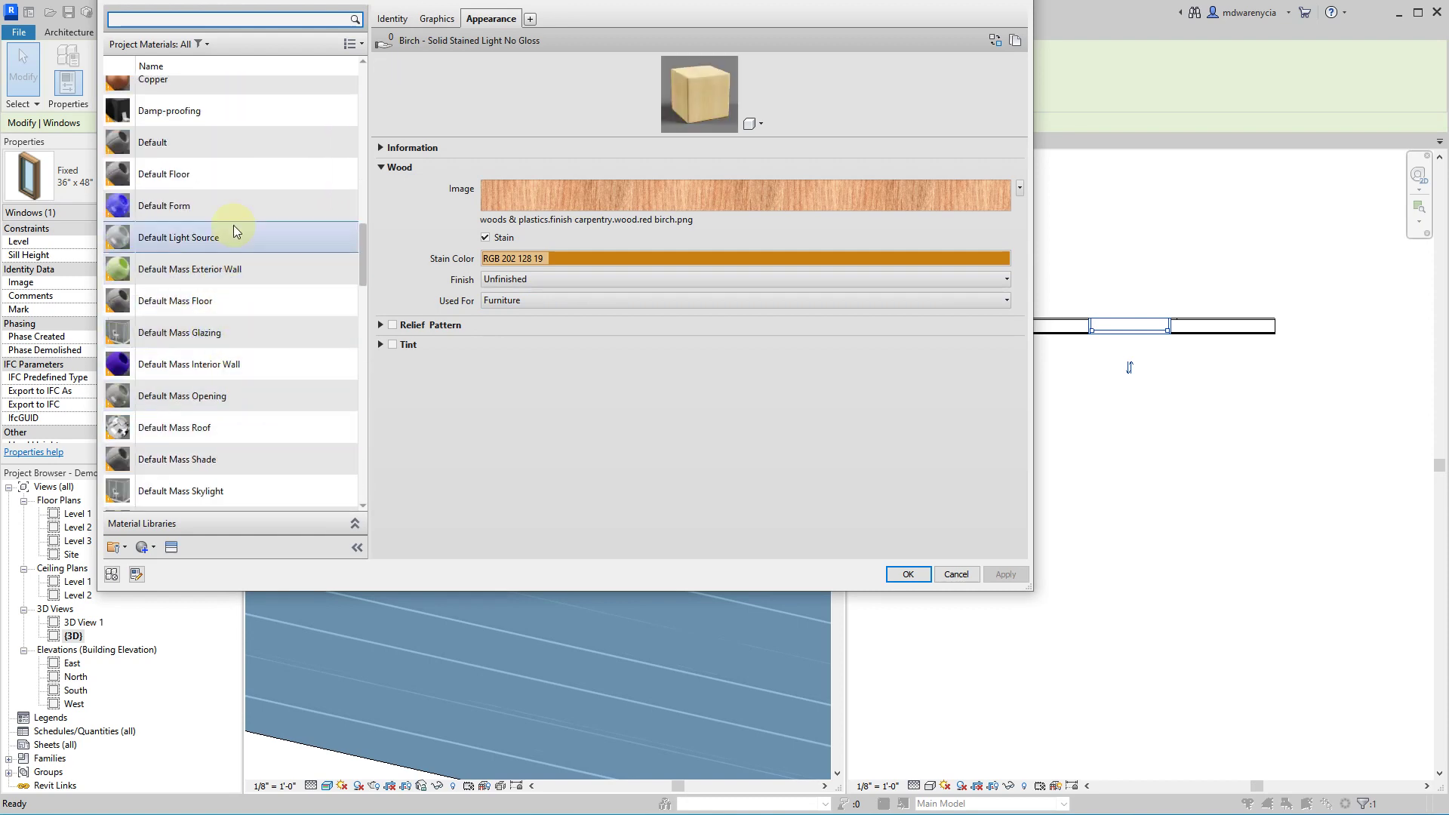
pyautogui.scroll(8, 228, 130)
pyautogui.scroll(-2, 218, 184)
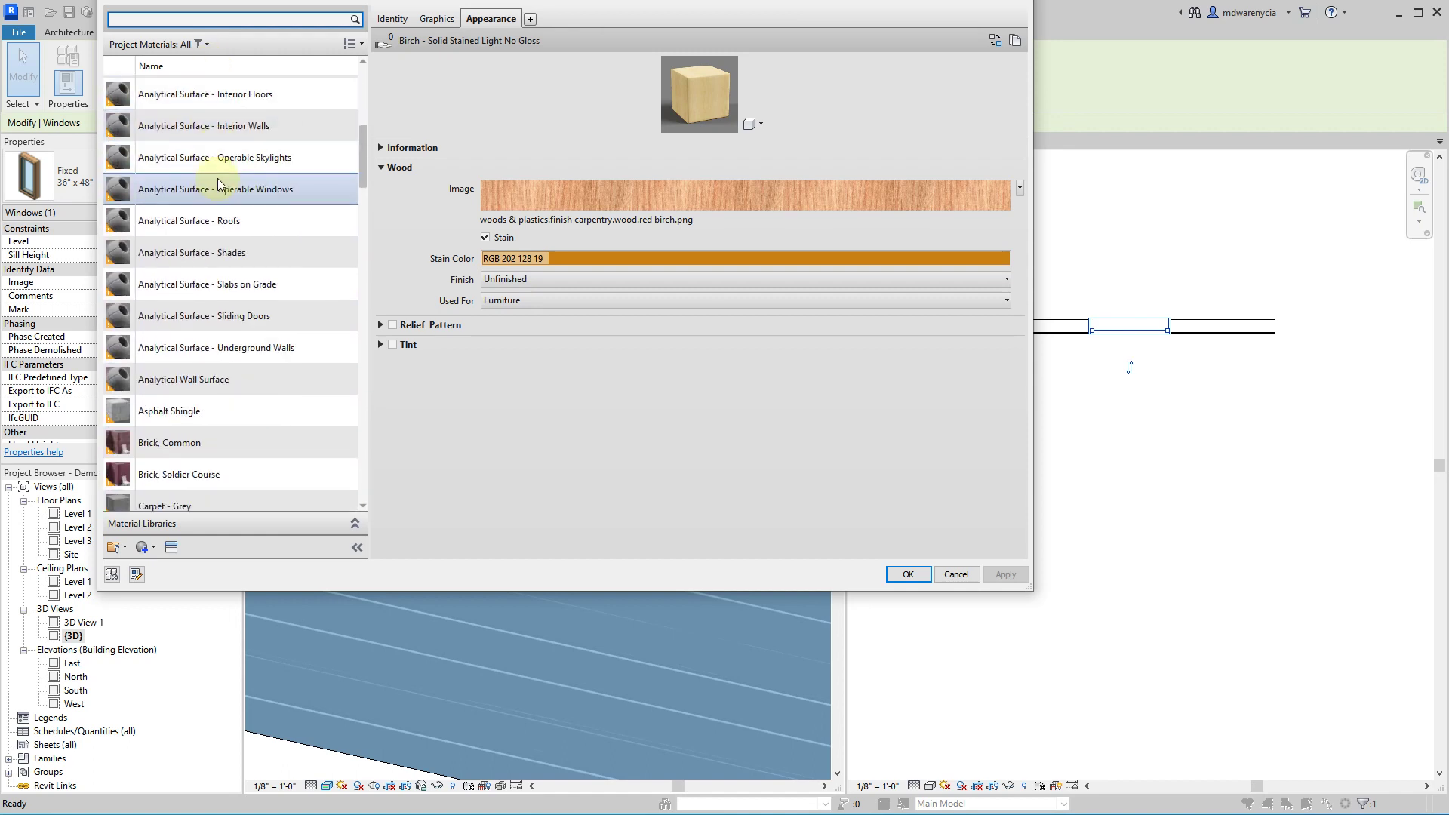
pyautogui.scroll(-2, 217, 181)
pyautogui.scroll(-4, 211, 187)
pyautogui.click(293, 414)
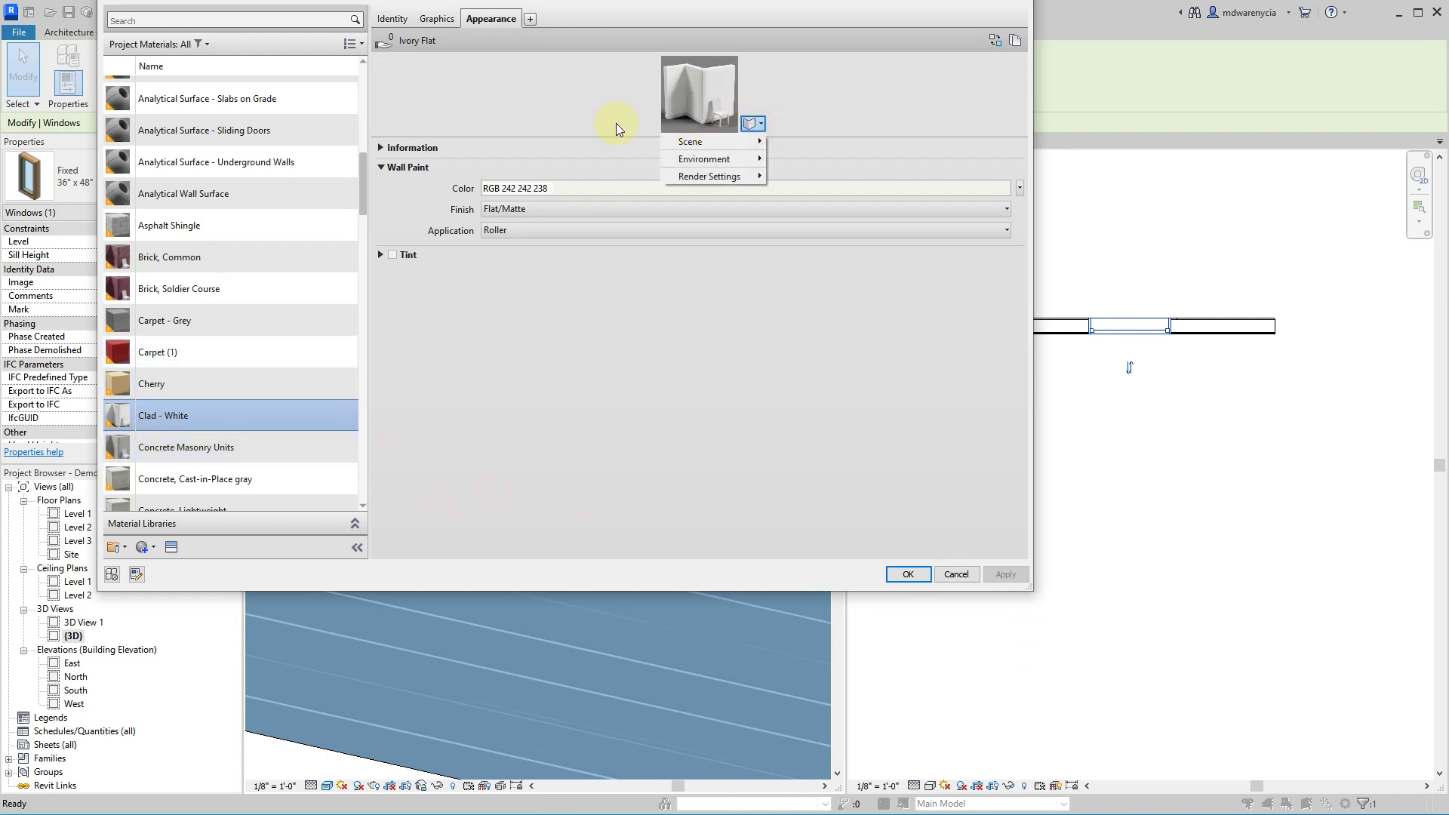
# - Enlarge the Clad - White appearance preview, accept the material and the type changes, and deselect the window
pyautogui.click(571, 120)
pyautogui.moveTo(596, 135); pyautogui.dragTo(643, 423)
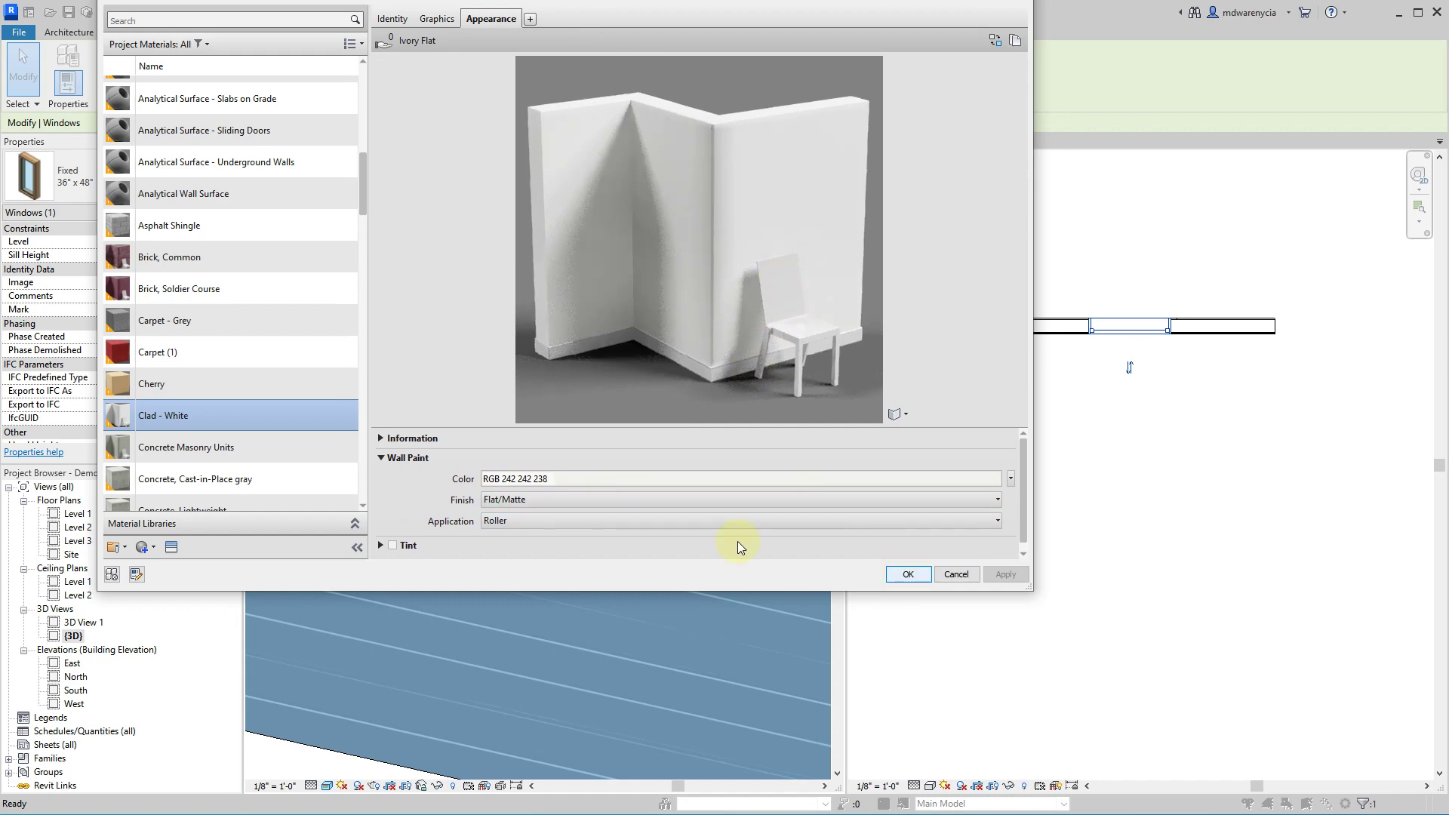
pyautogui.doubleClick(184, 423)
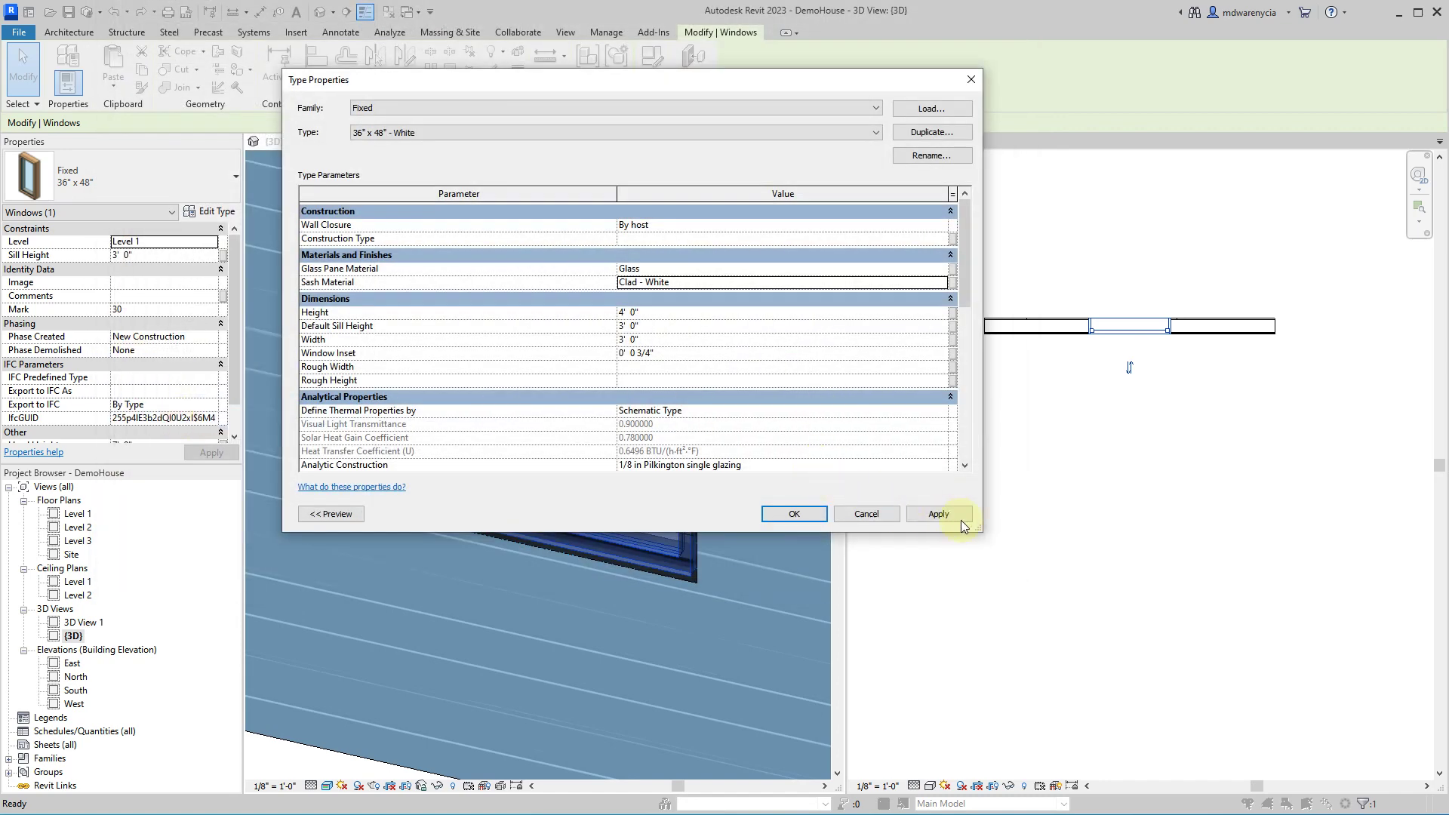
pyautogui.click(789, 513)
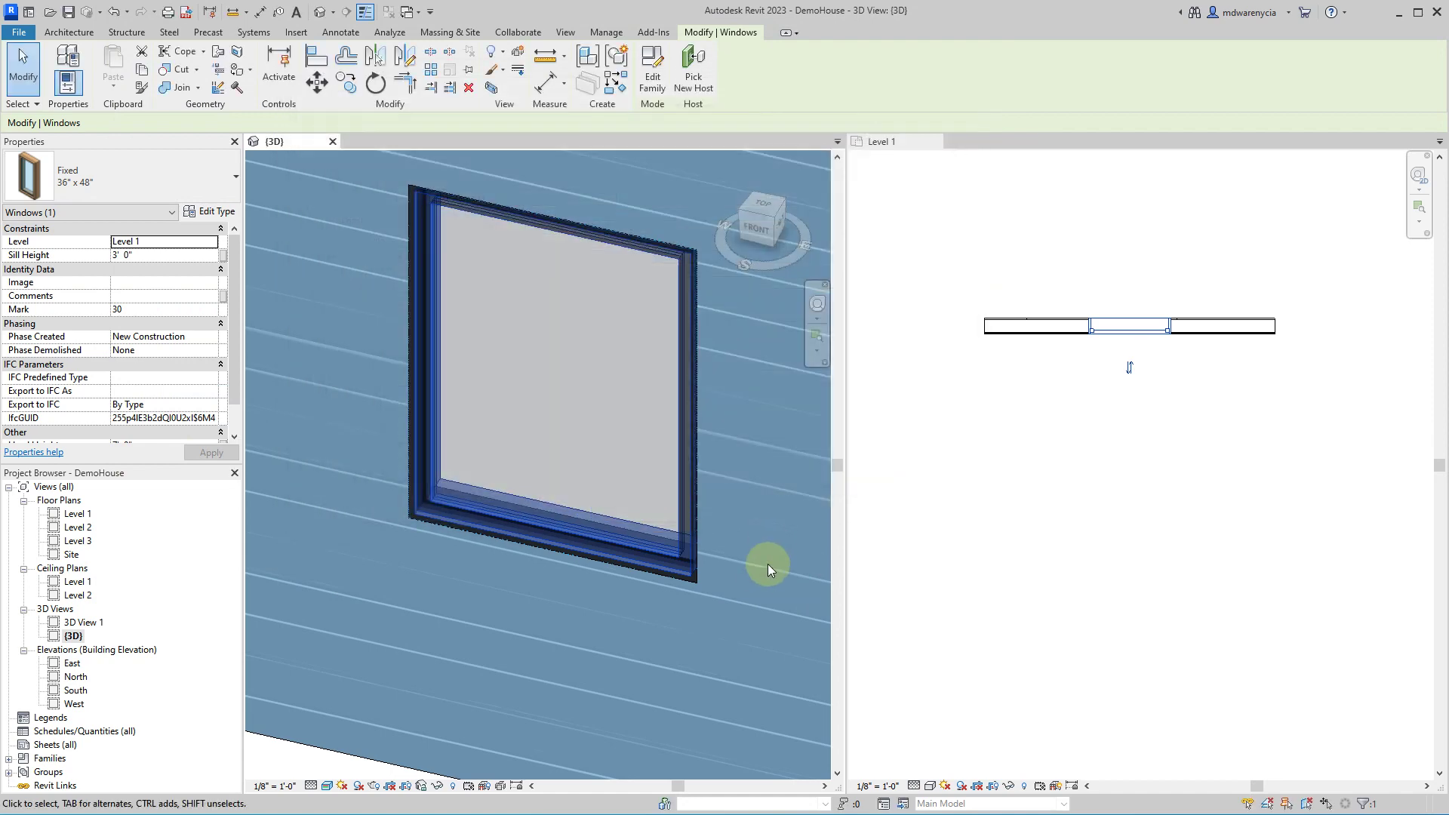
pyautogui.click(974, 615)
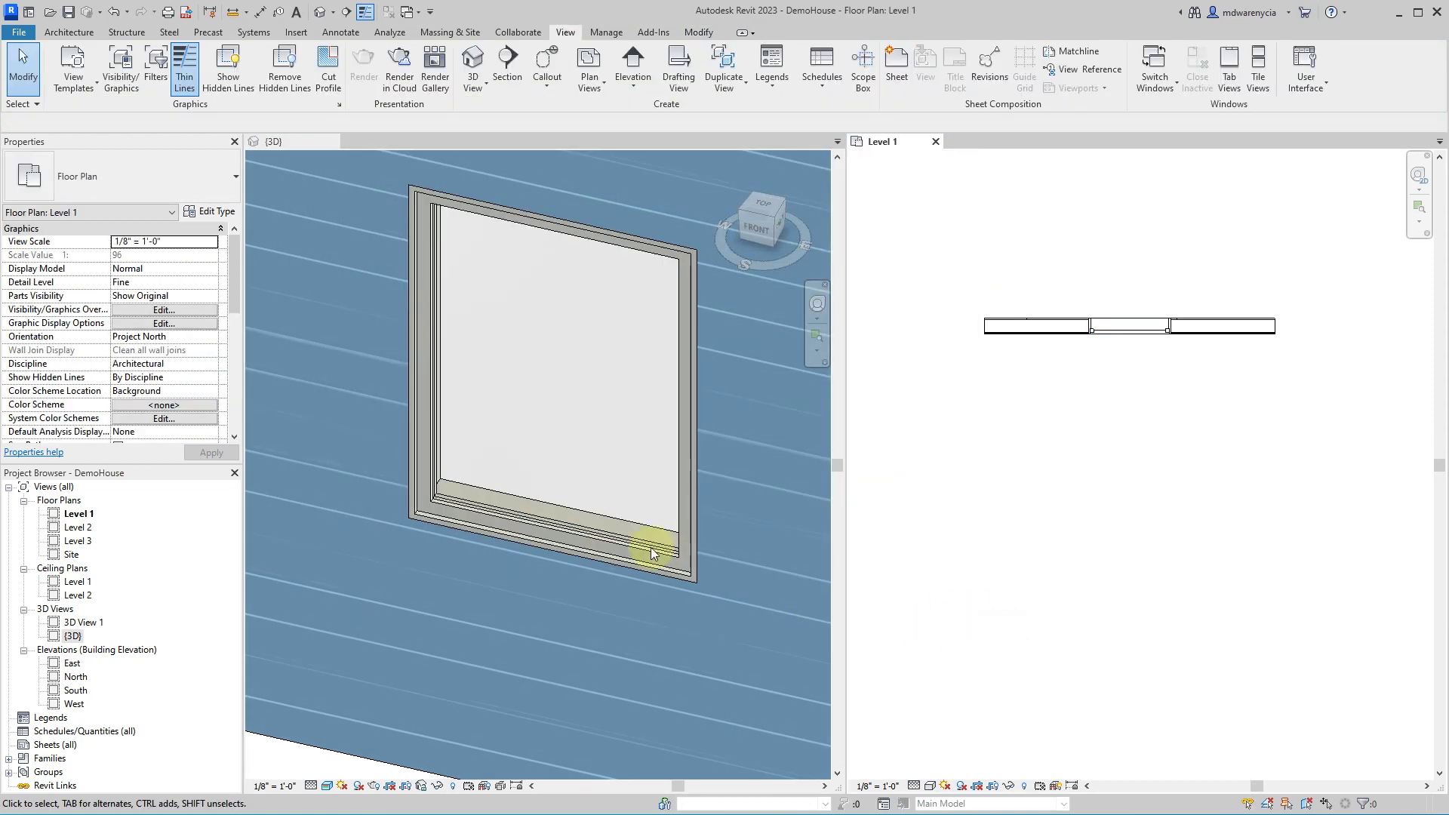
# - Check the available types of the Fixed window in its type properties, then cancel and deselect the window
pyautogui.scroll(3, 551, 532)
pyautogui.click(492, 512)
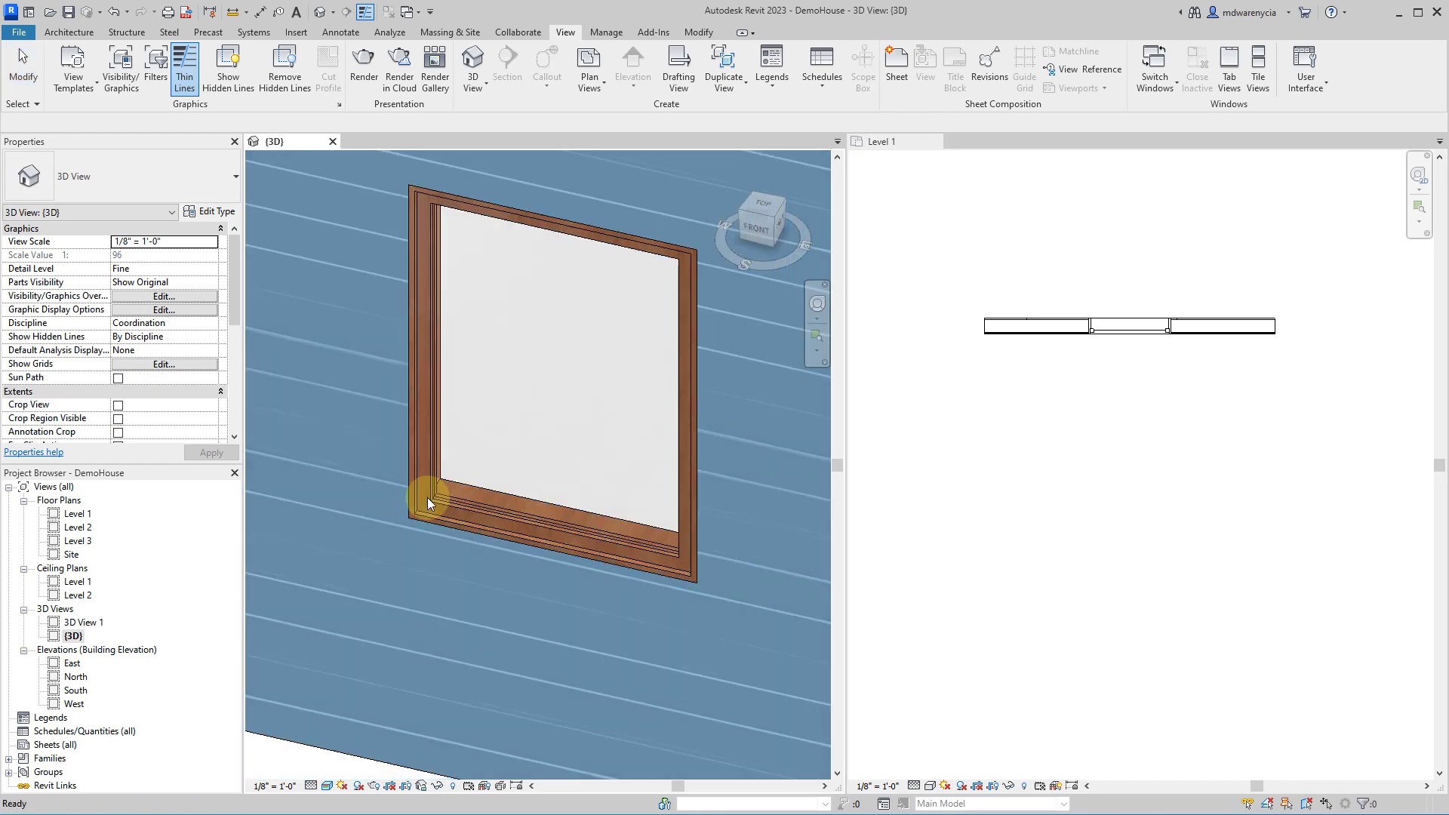
pyautogui.click(475, 507)
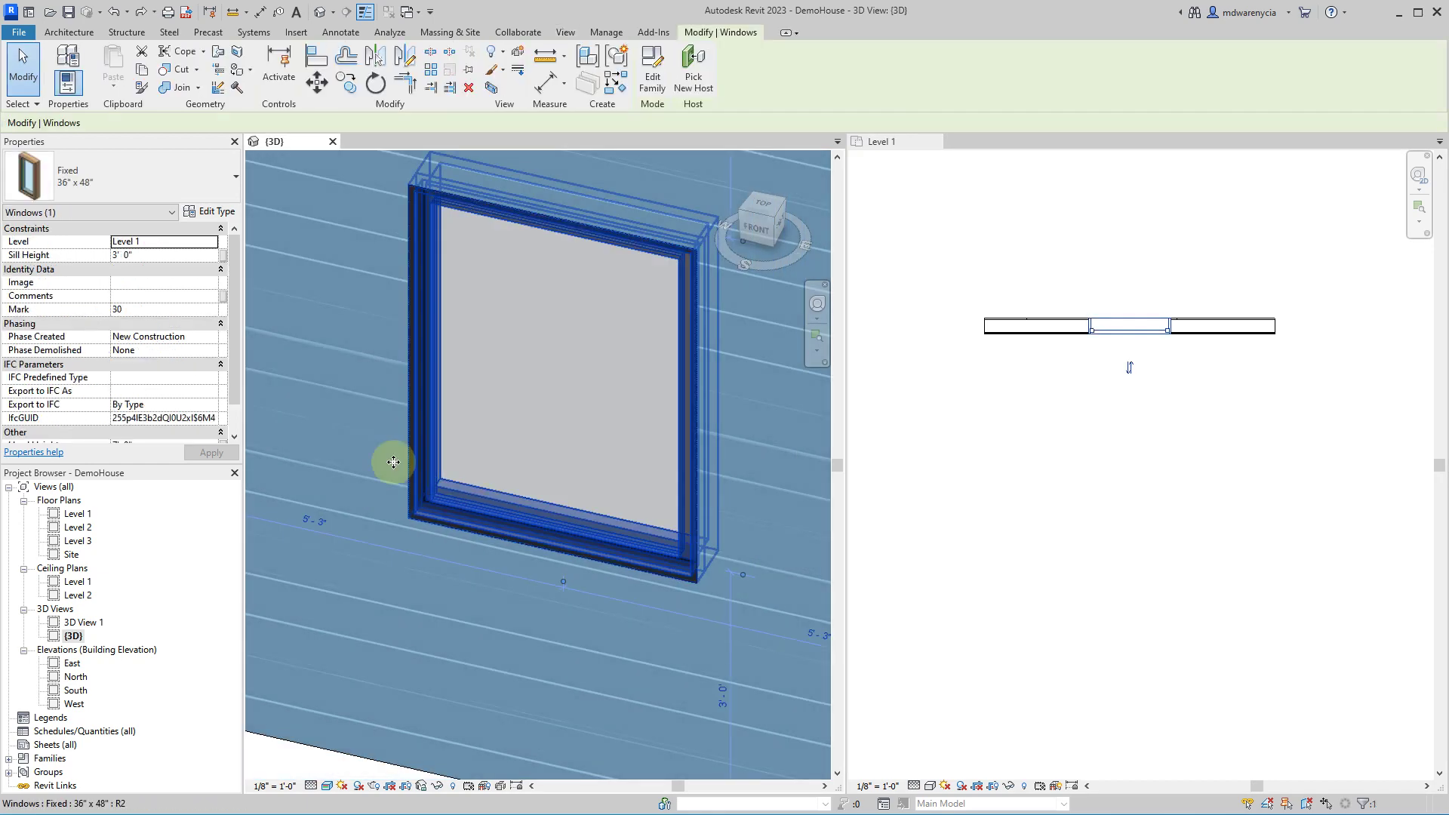
pyautogui.click(219, 213)
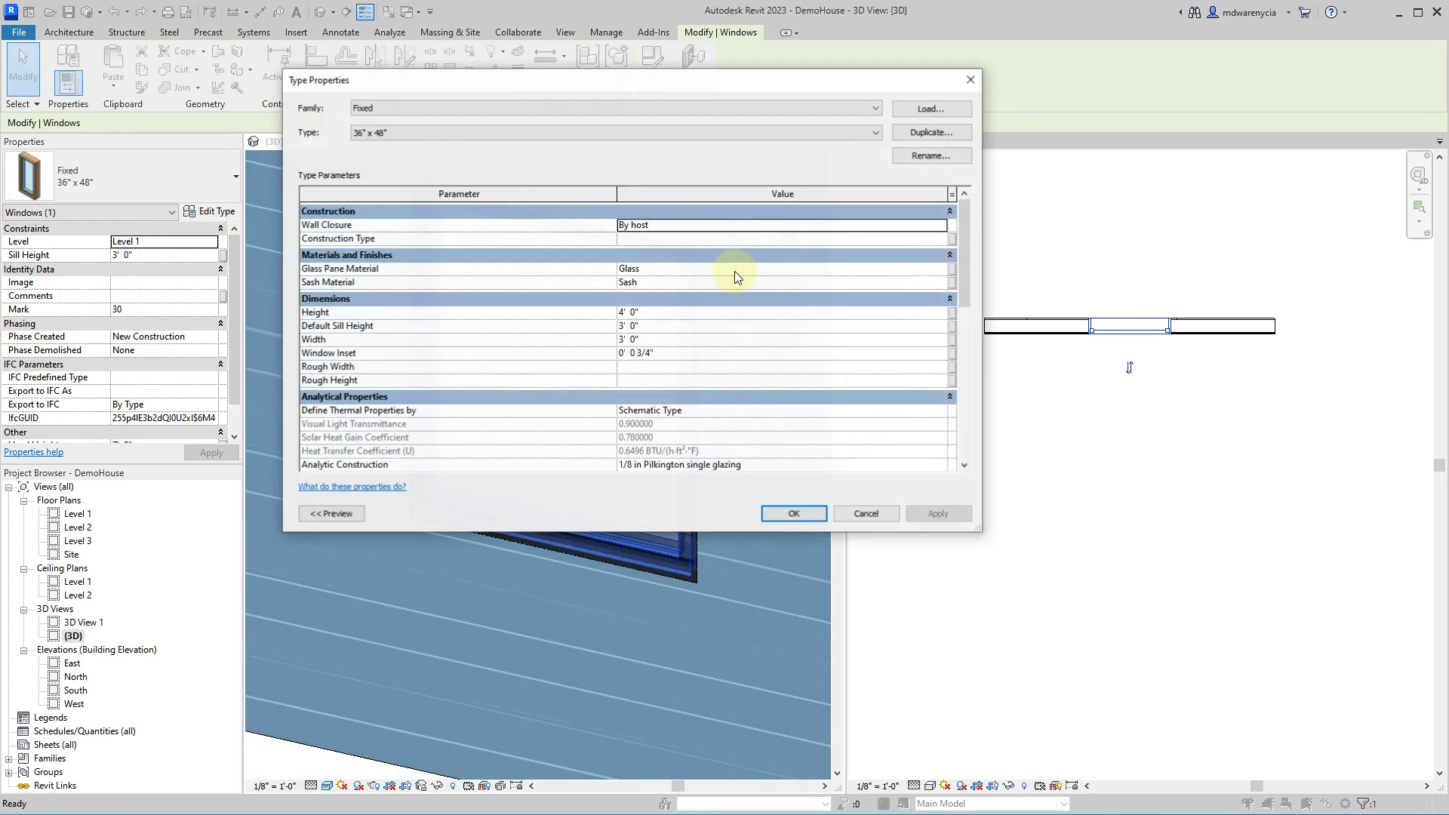
pyautogui.click(864, 136)
pyautogui.click(402, 229)
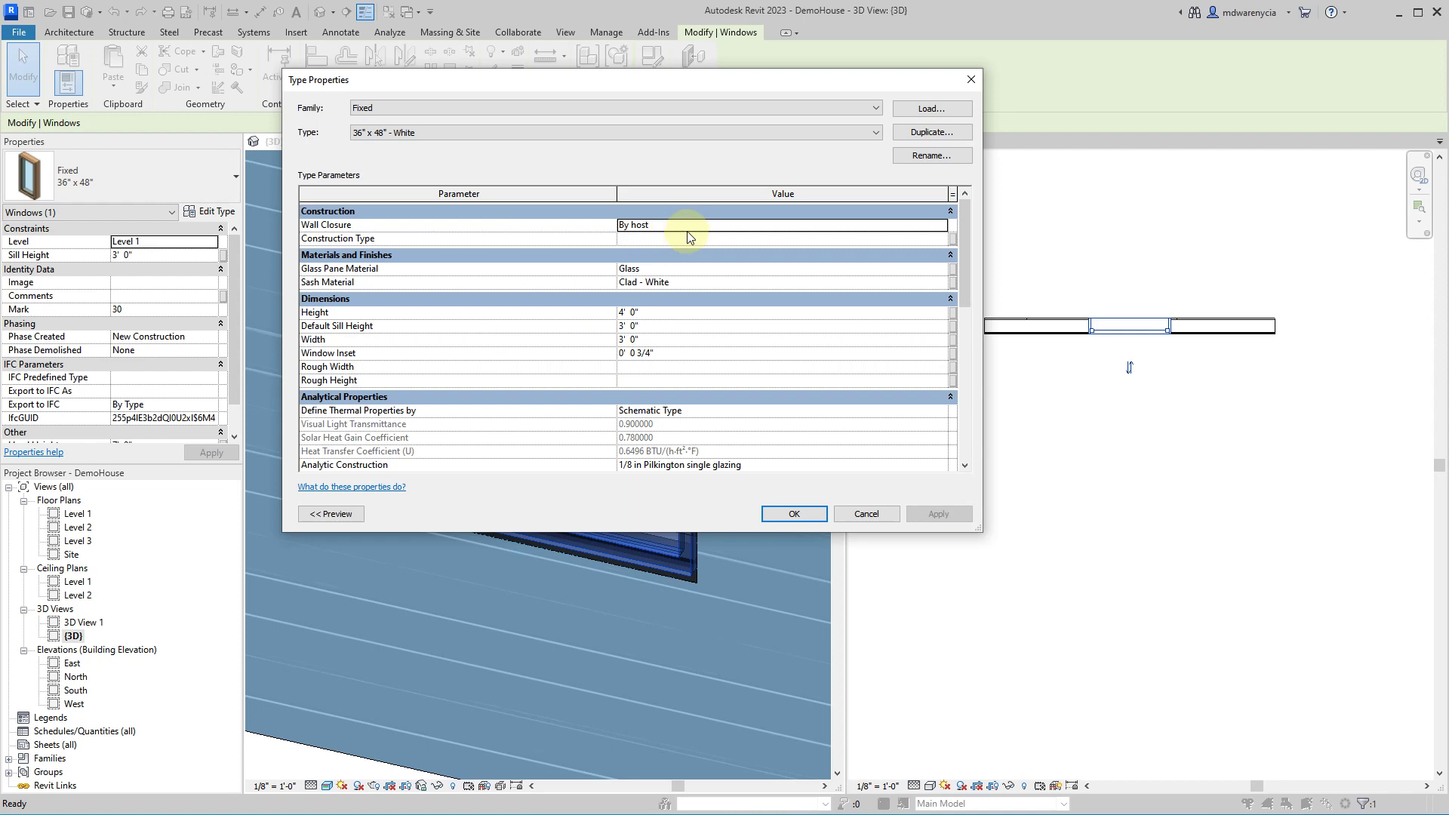
pyautogui.click(867, 514)
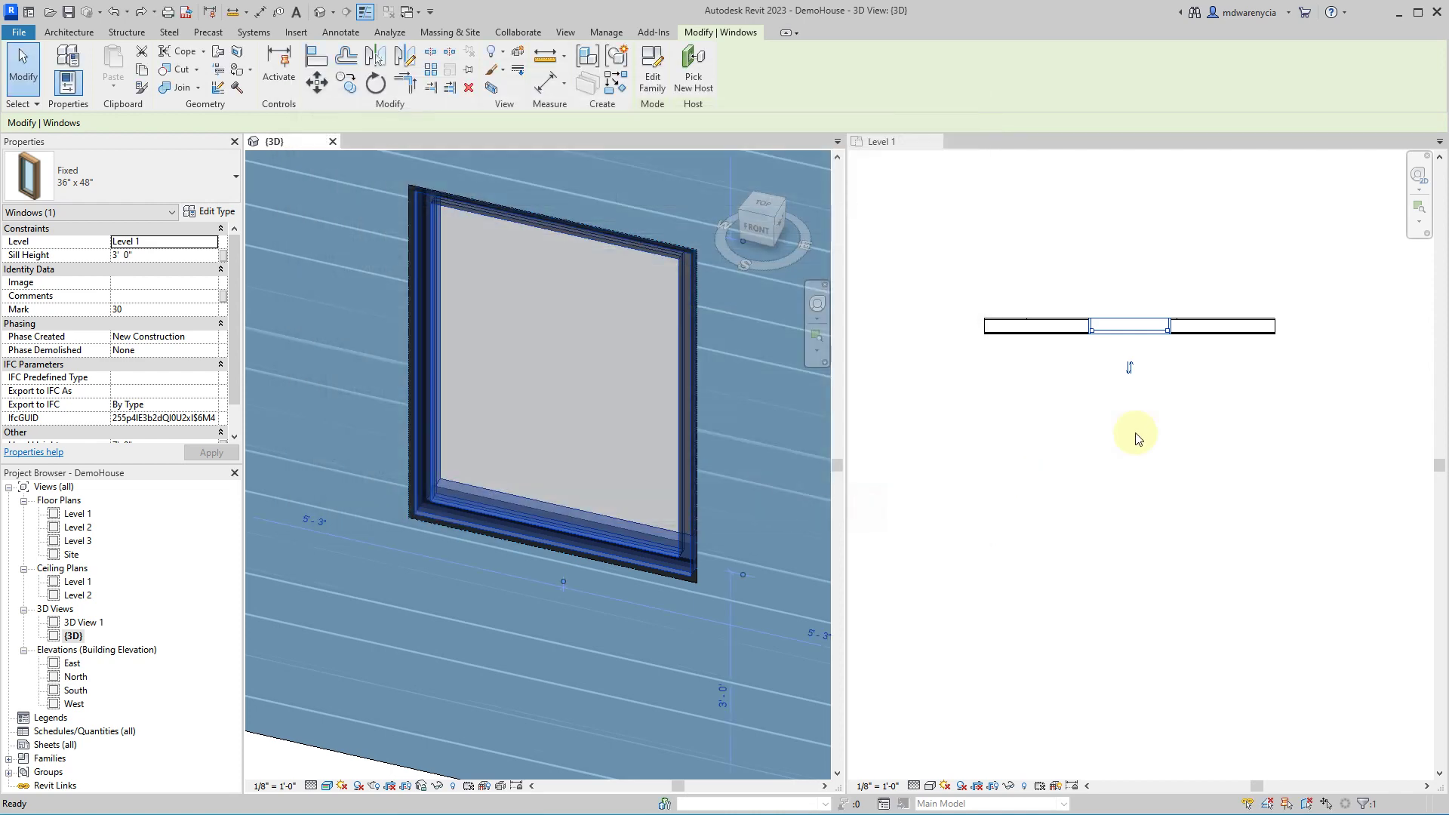
pyautogui.press('Escape')
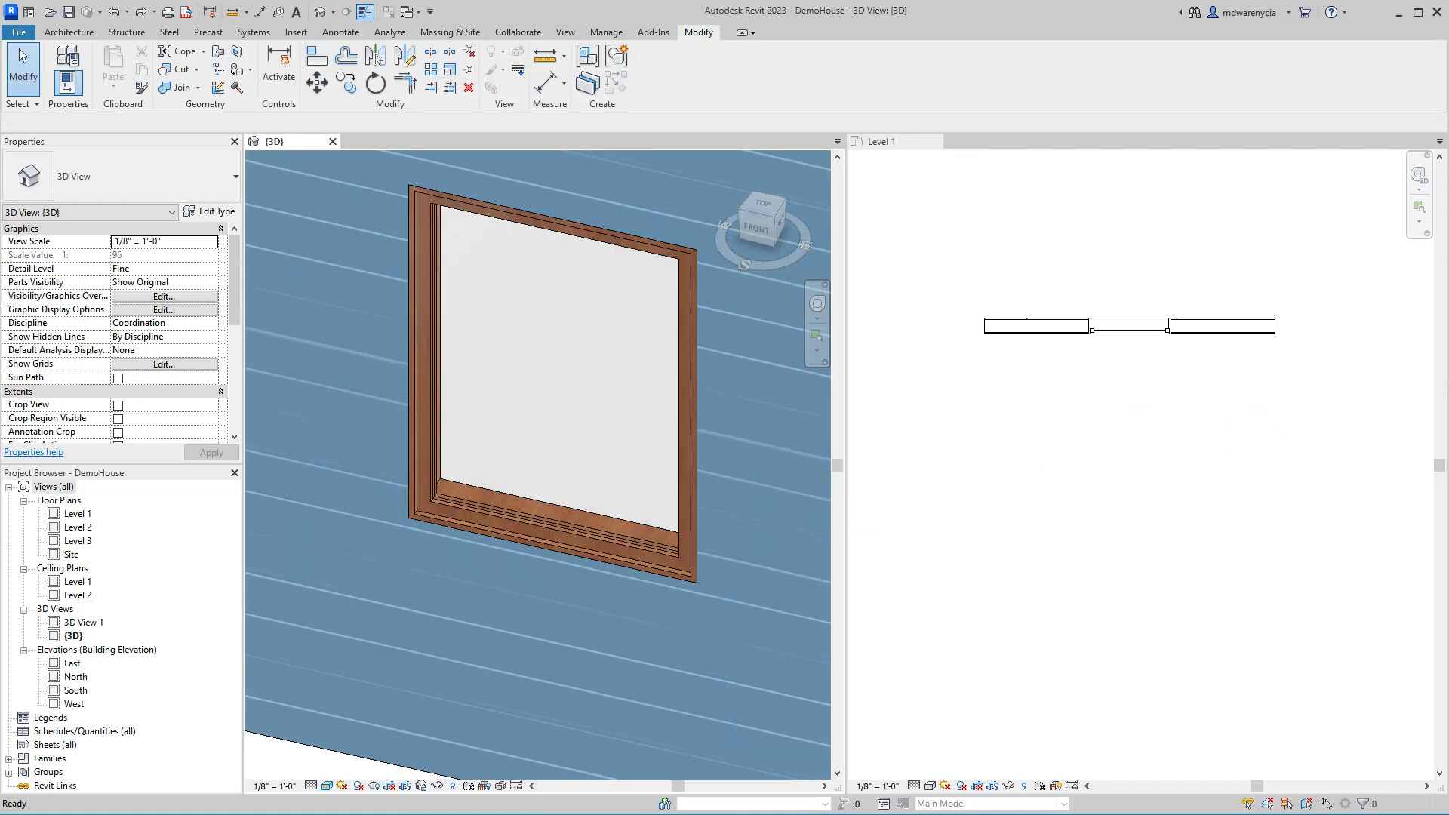
# - Move the window to about 1' 10" from the left end of the freestanding wall, keeping a 3' 0" sill height
pyautogui.scroll(-5, 355, 435)
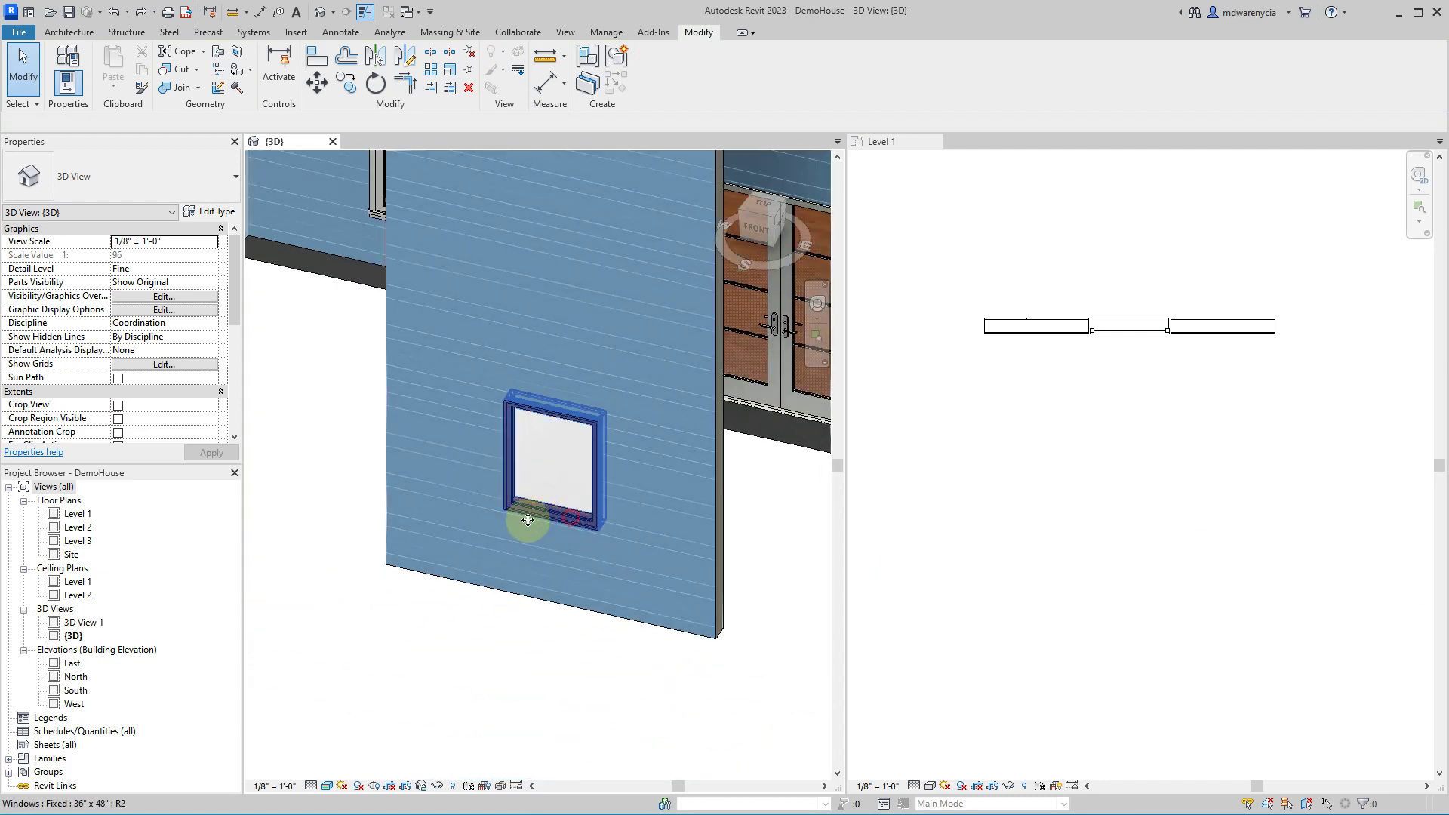
pyautogui.moveTo(528, 521); pyautogui.dragTo(457, 501)
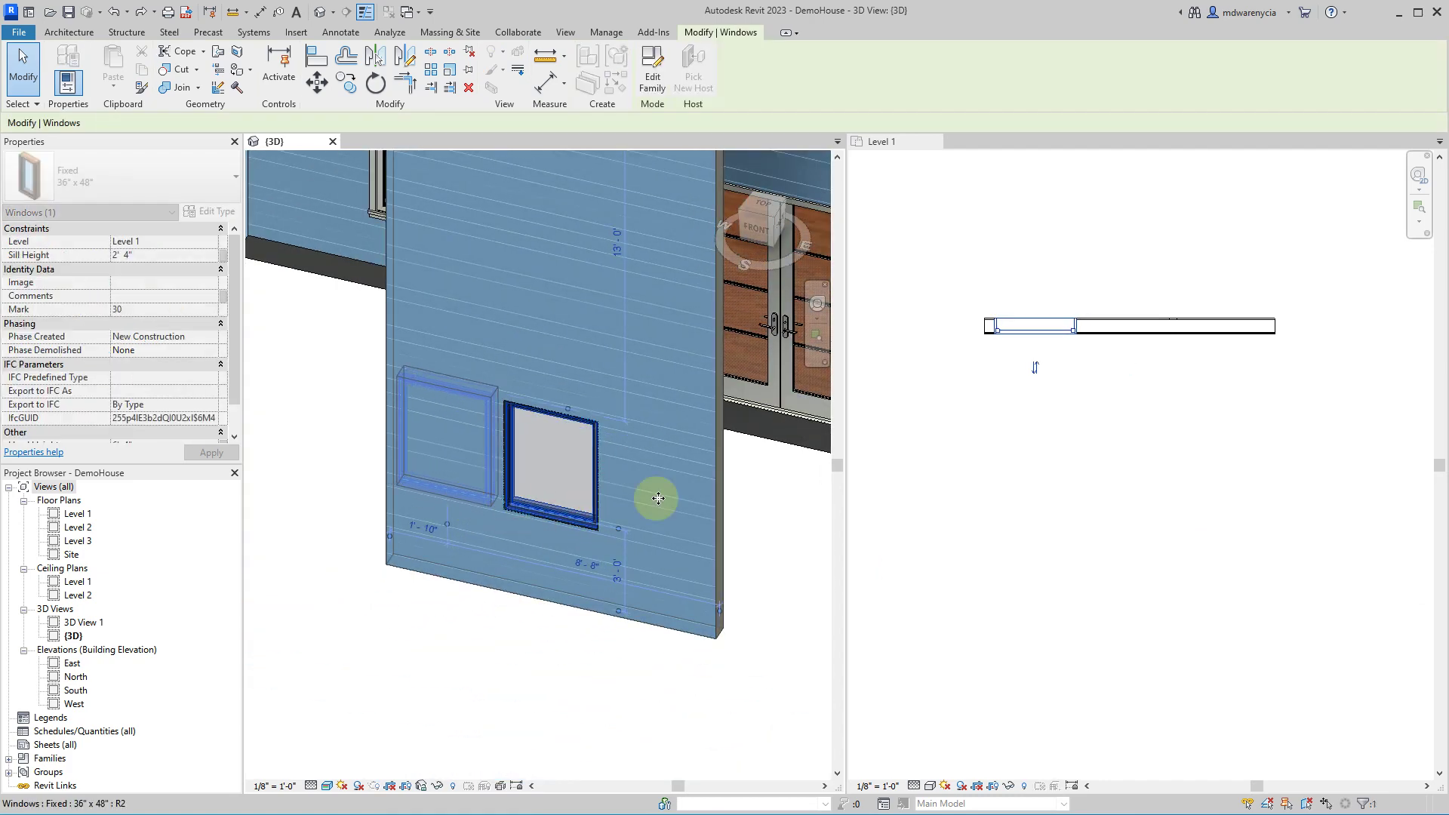
pyautogui.moveTo(658, 498); pyautogui.dragTo(468, 430)
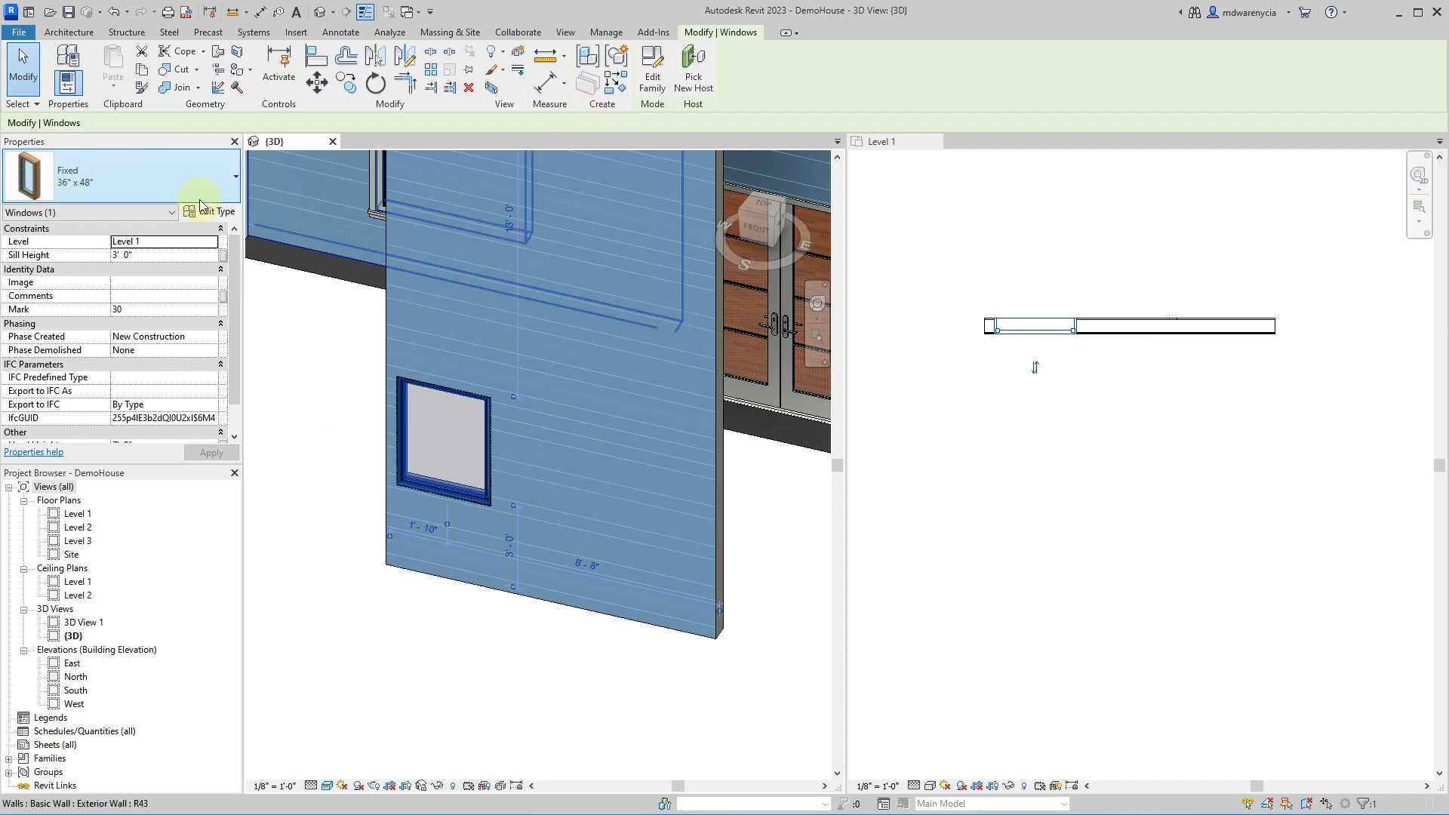
pyautogui.click(792, 559)
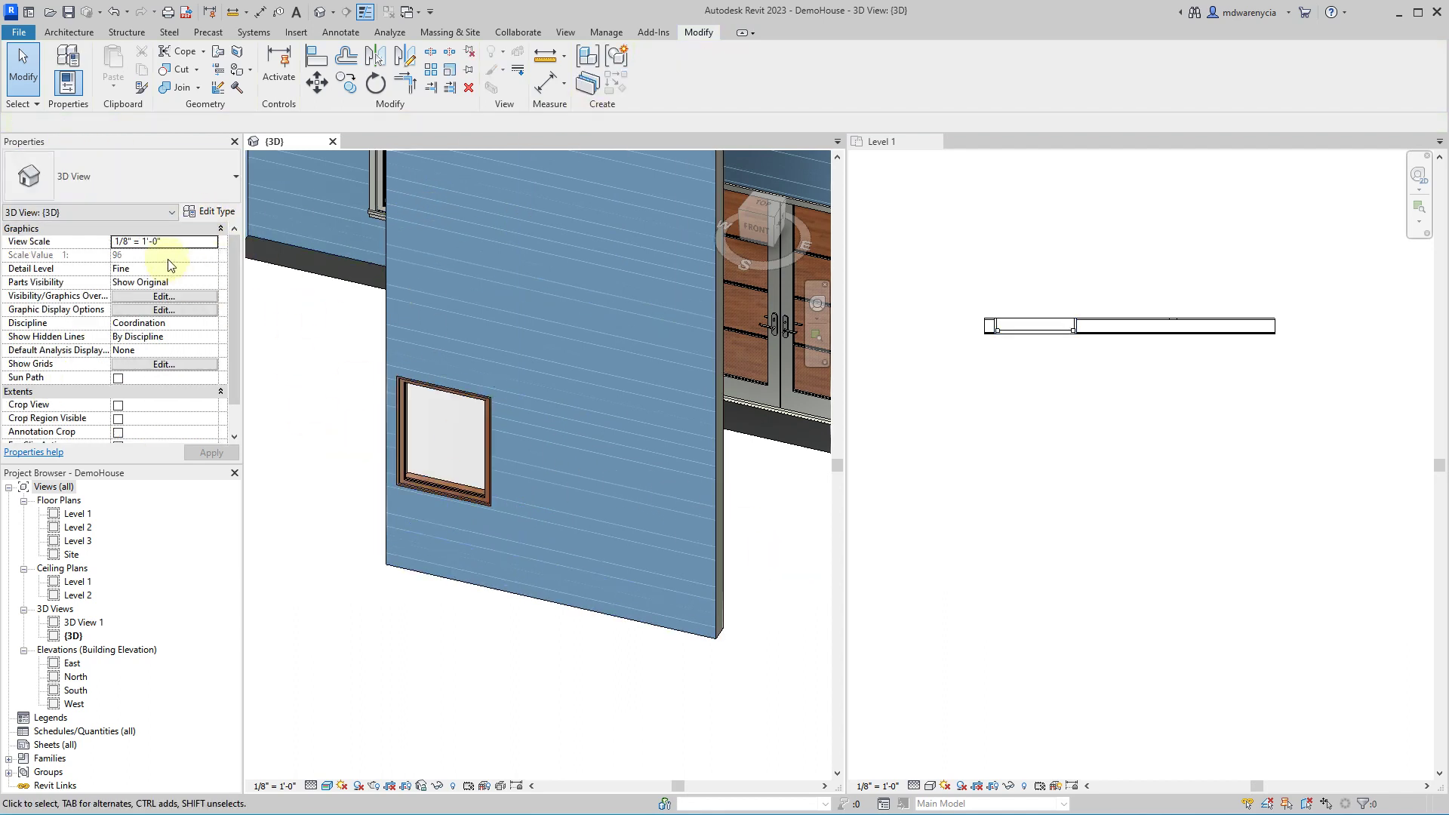
# - Duplicate the moved Fixed window's type under the name 36" x 12" - White
pyautogui.click(211, 212)
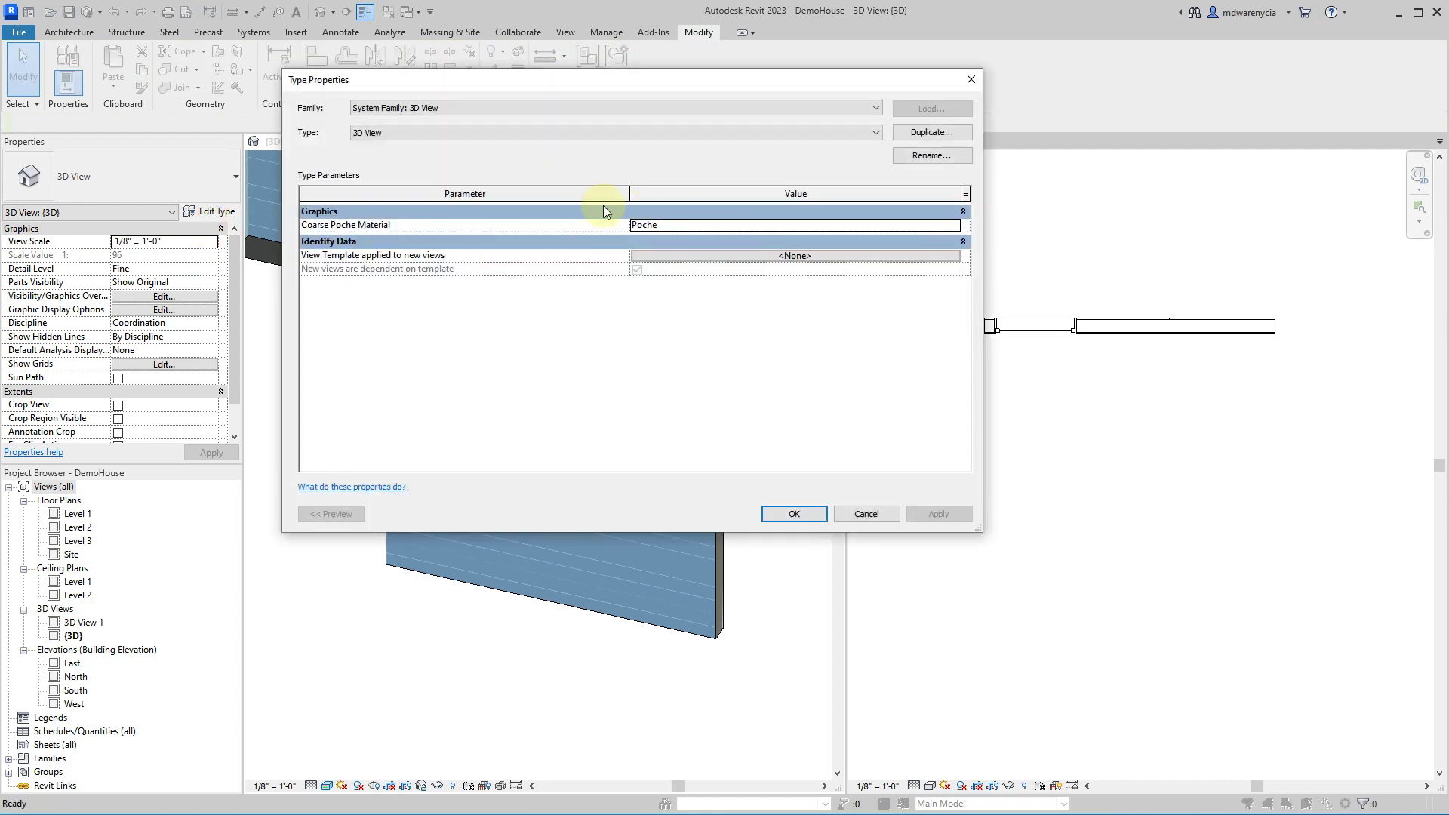
pyautogui.press('Escape')
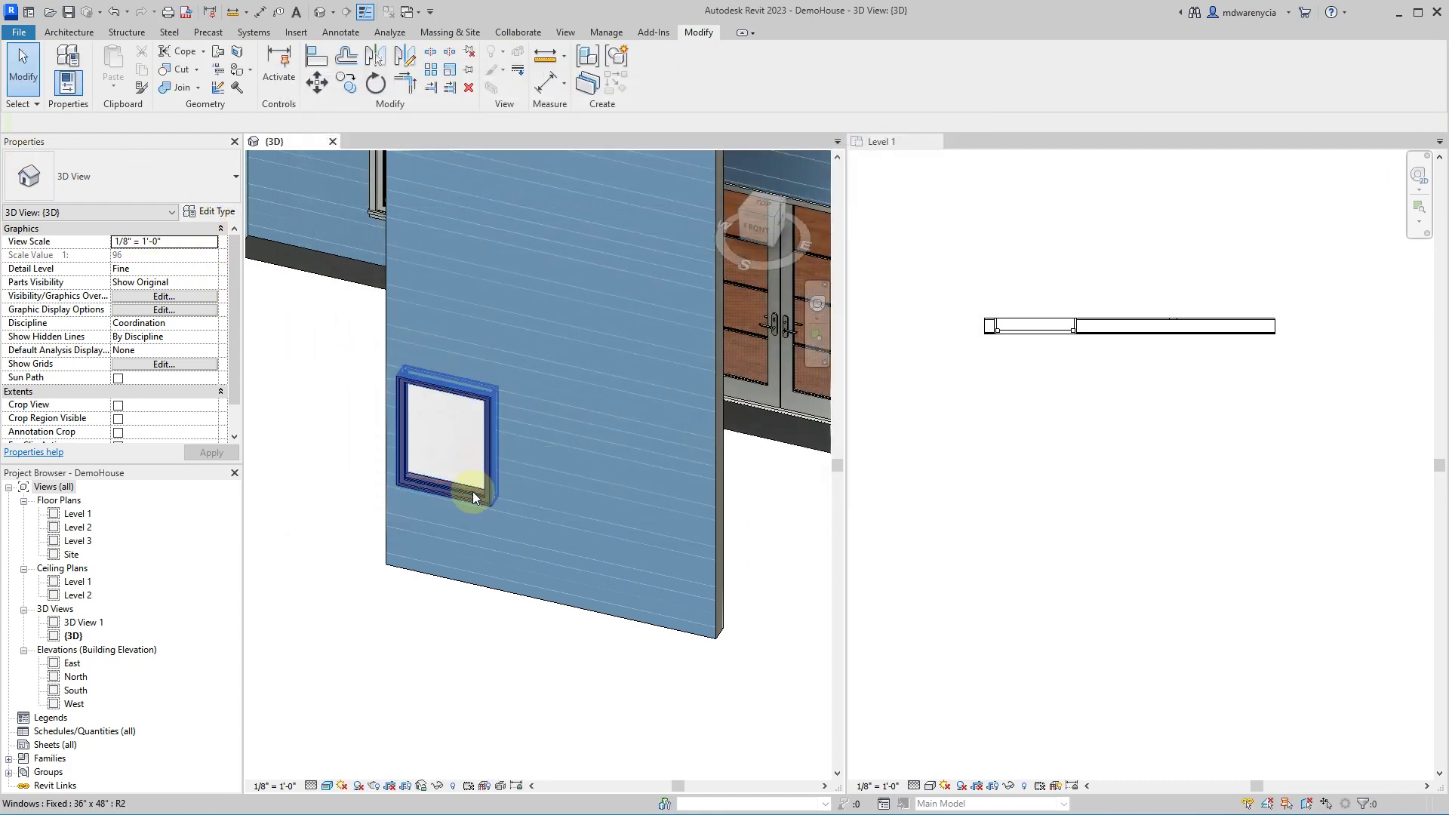
pyautogui.click(472, 491)
pyautogui.click(214, 217)
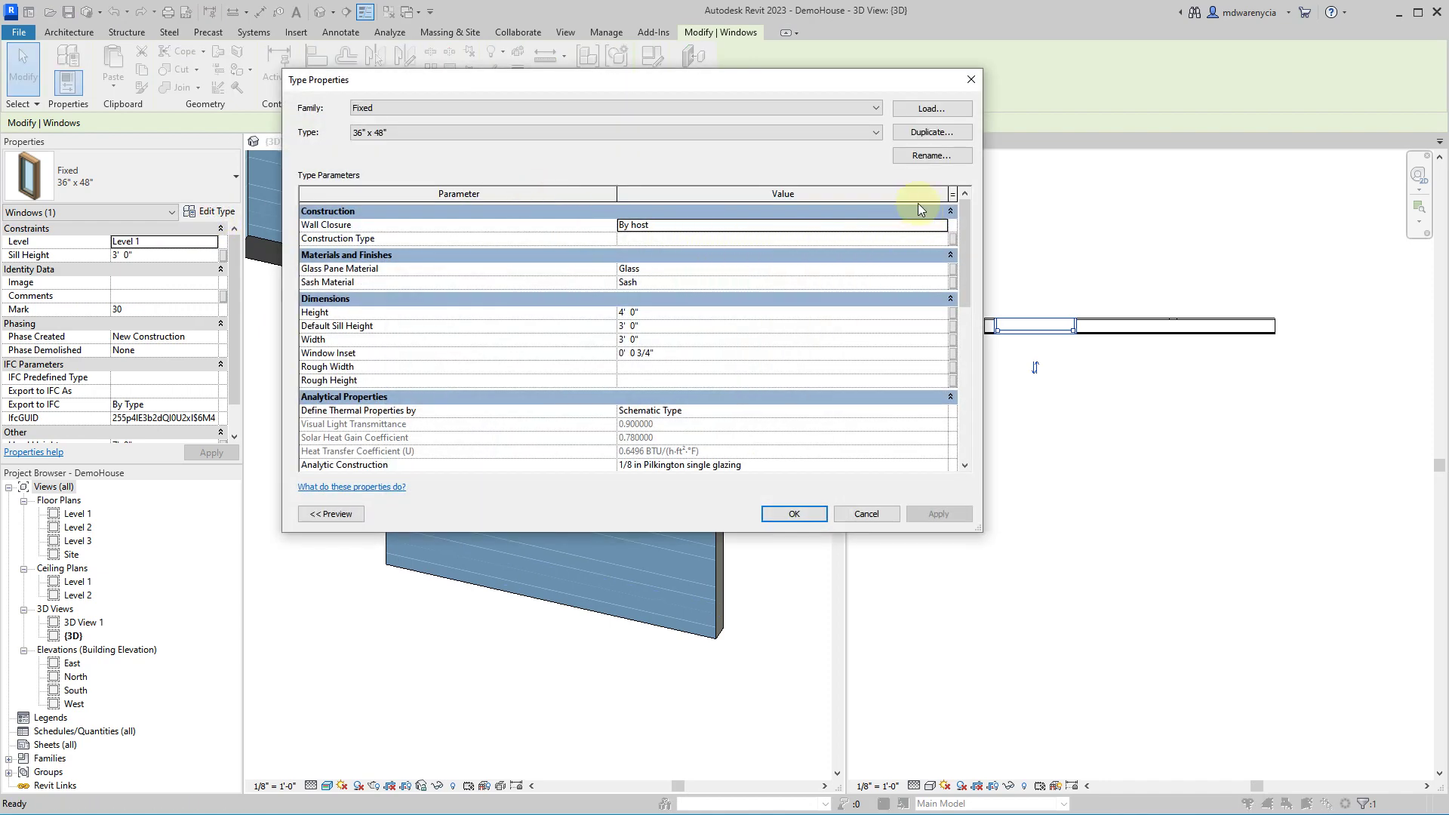
pyautogui.click(663, 132)
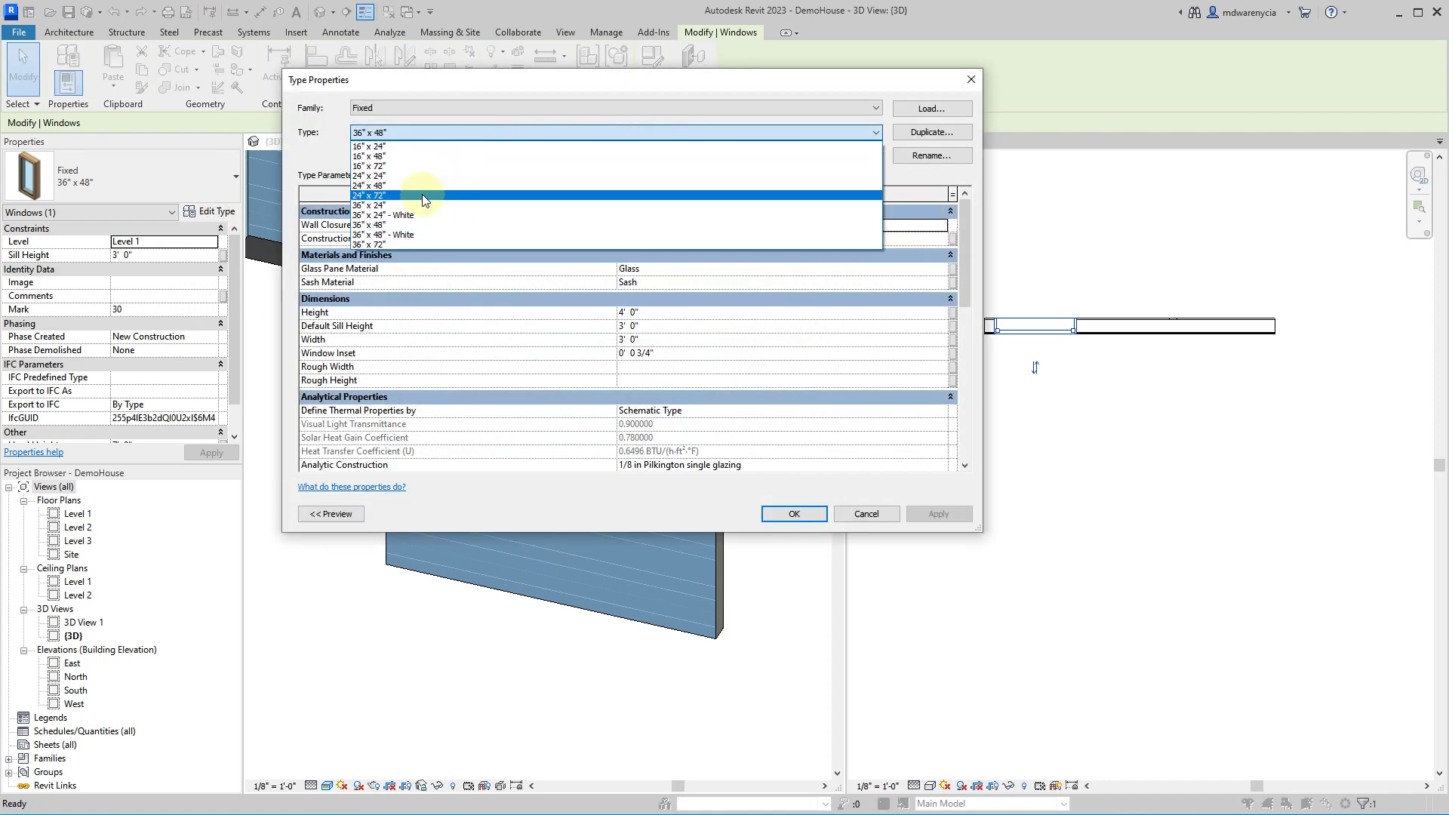
pyautogui.click(907, 142)
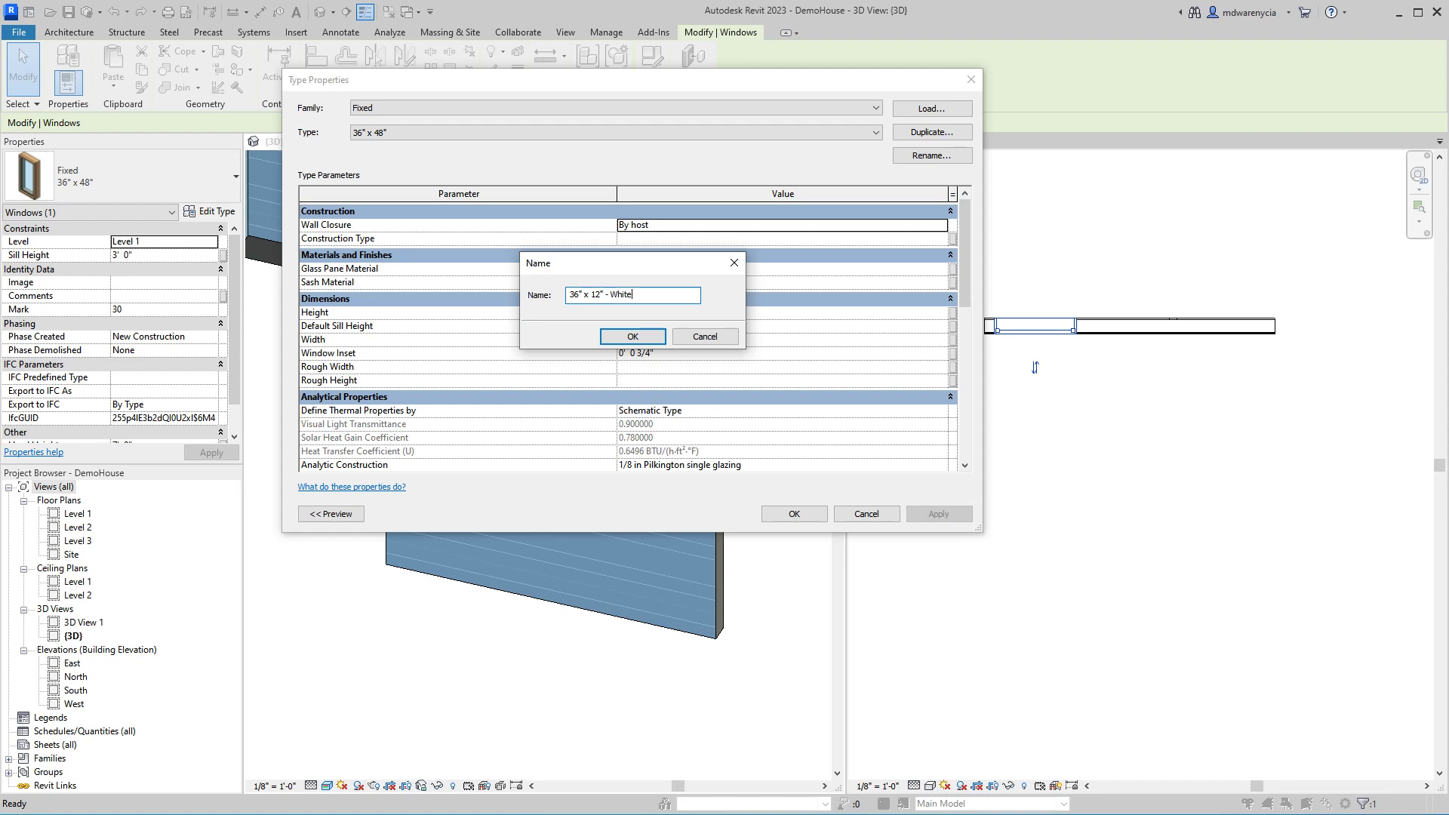
pyautogui.press('Return')
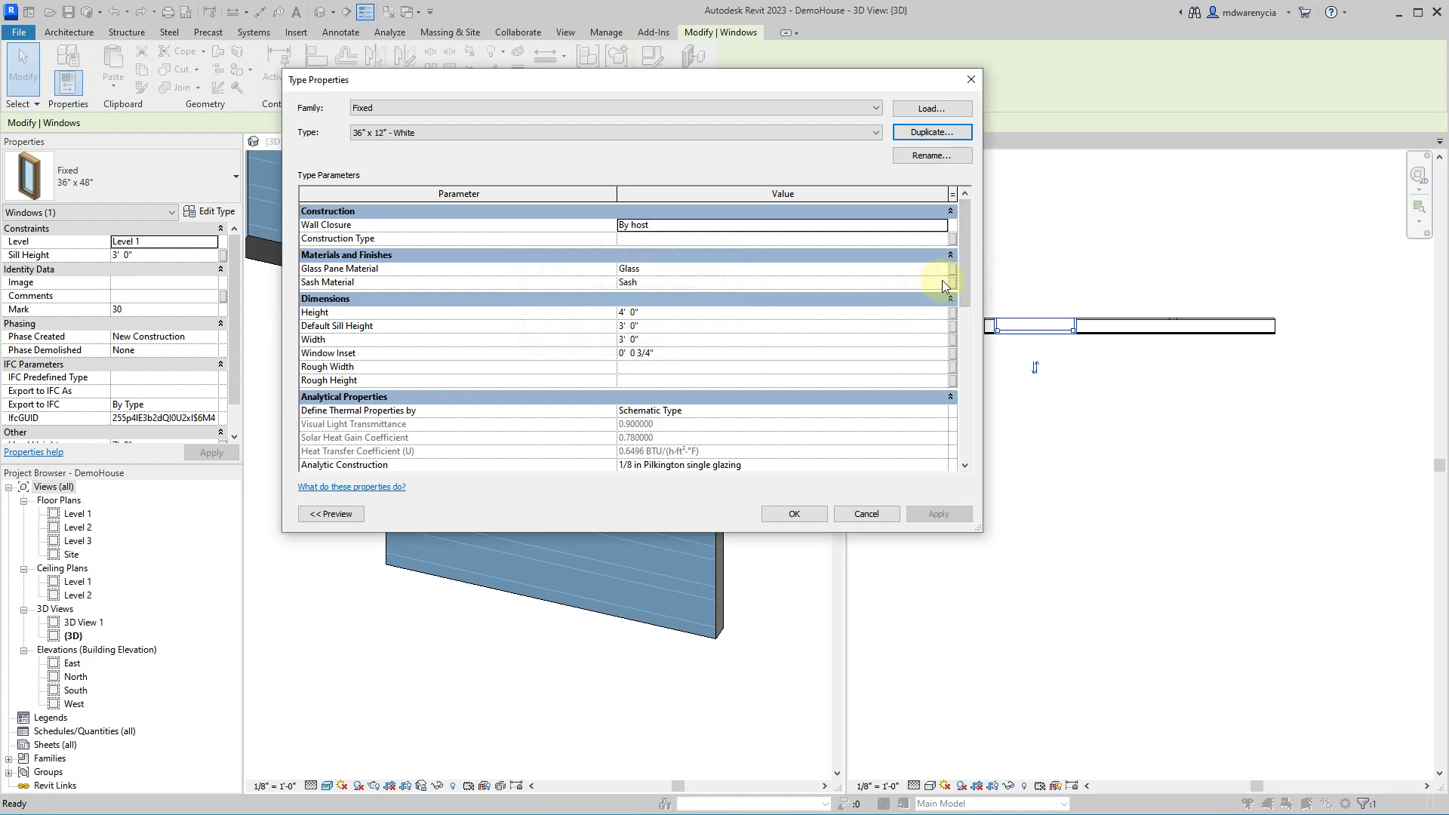
# - Set the sash material of the 36" x 12" - White window type to Clad - White
pyautogui.click(943, 284)
pyautogui.click(942, 284)
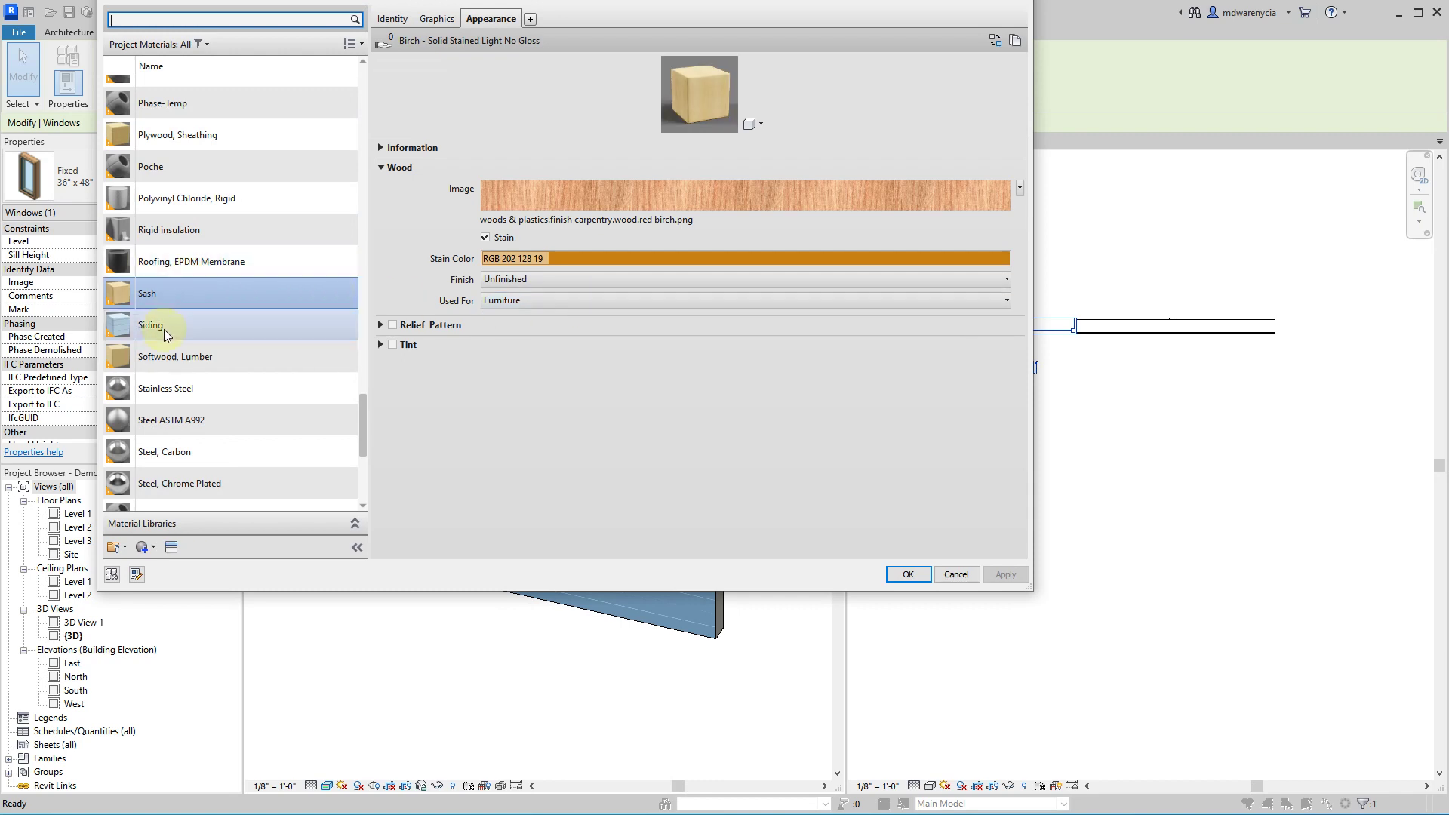
pyautogui.click(165, 329)
pyautogui.scroll(5, 219, 121)
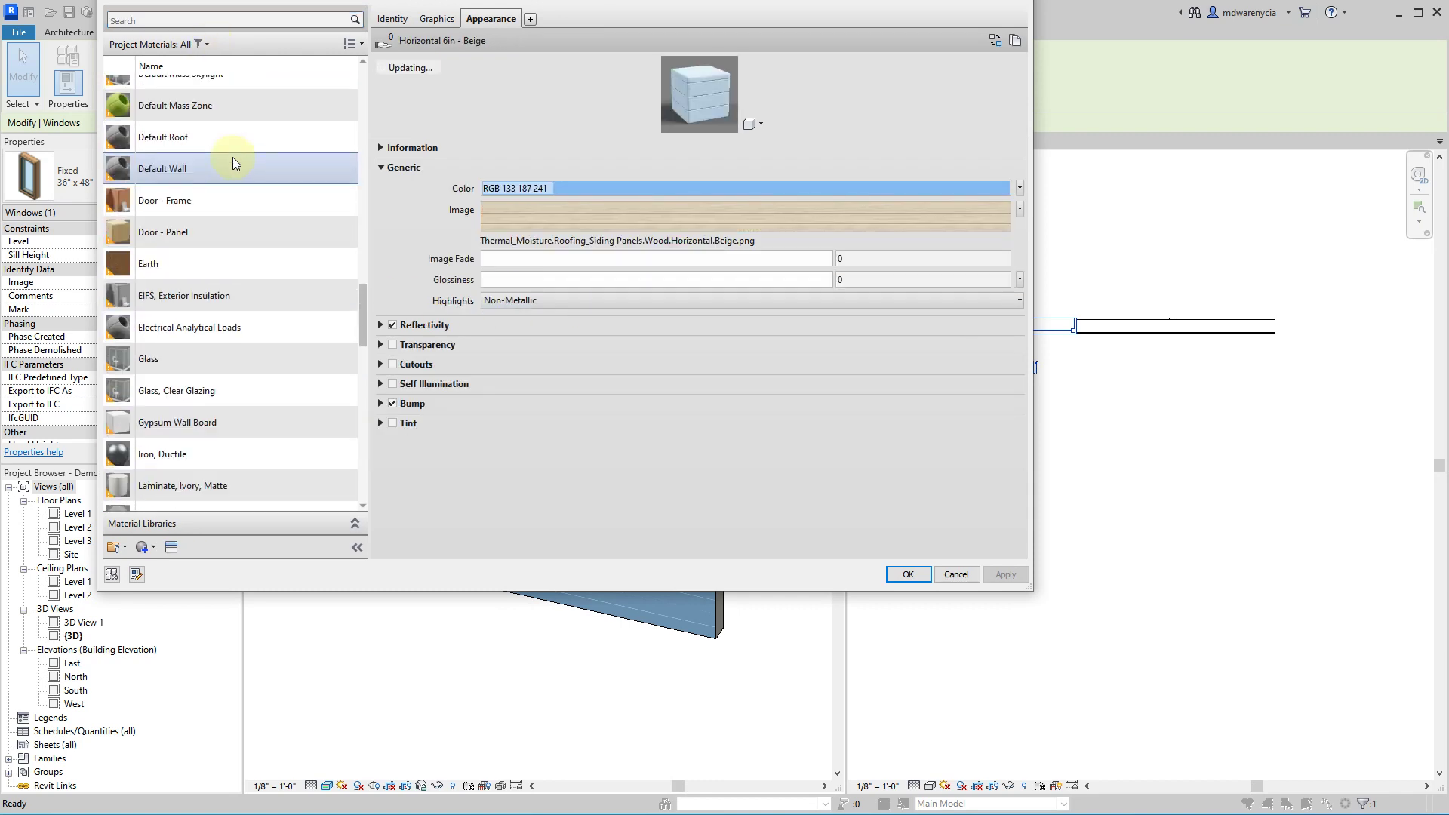
pyautogui.scroll(8, 233, 157)
pyautogui.scroll(-3, 172, 365)
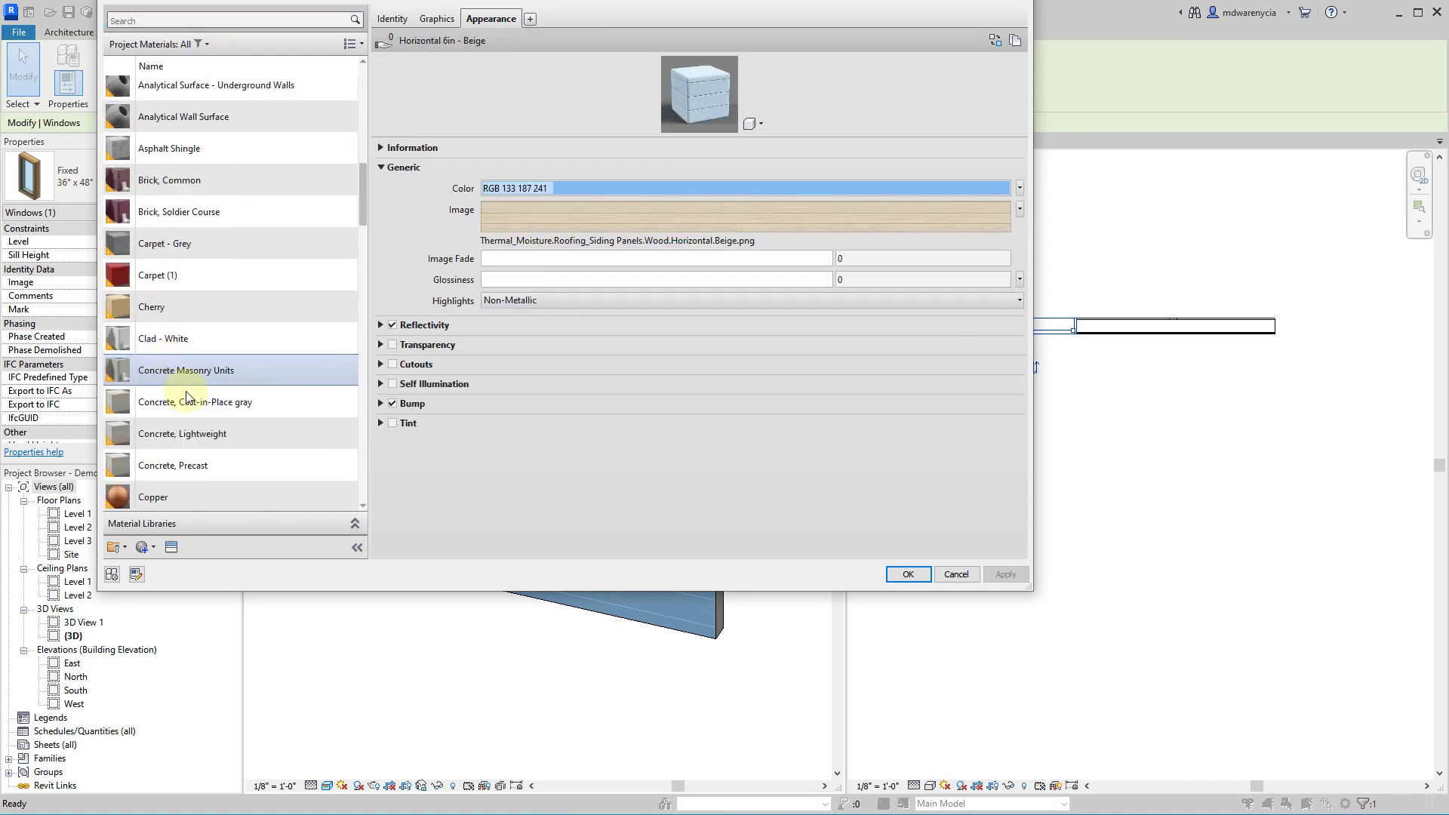
pyautogui.click(196, 333)
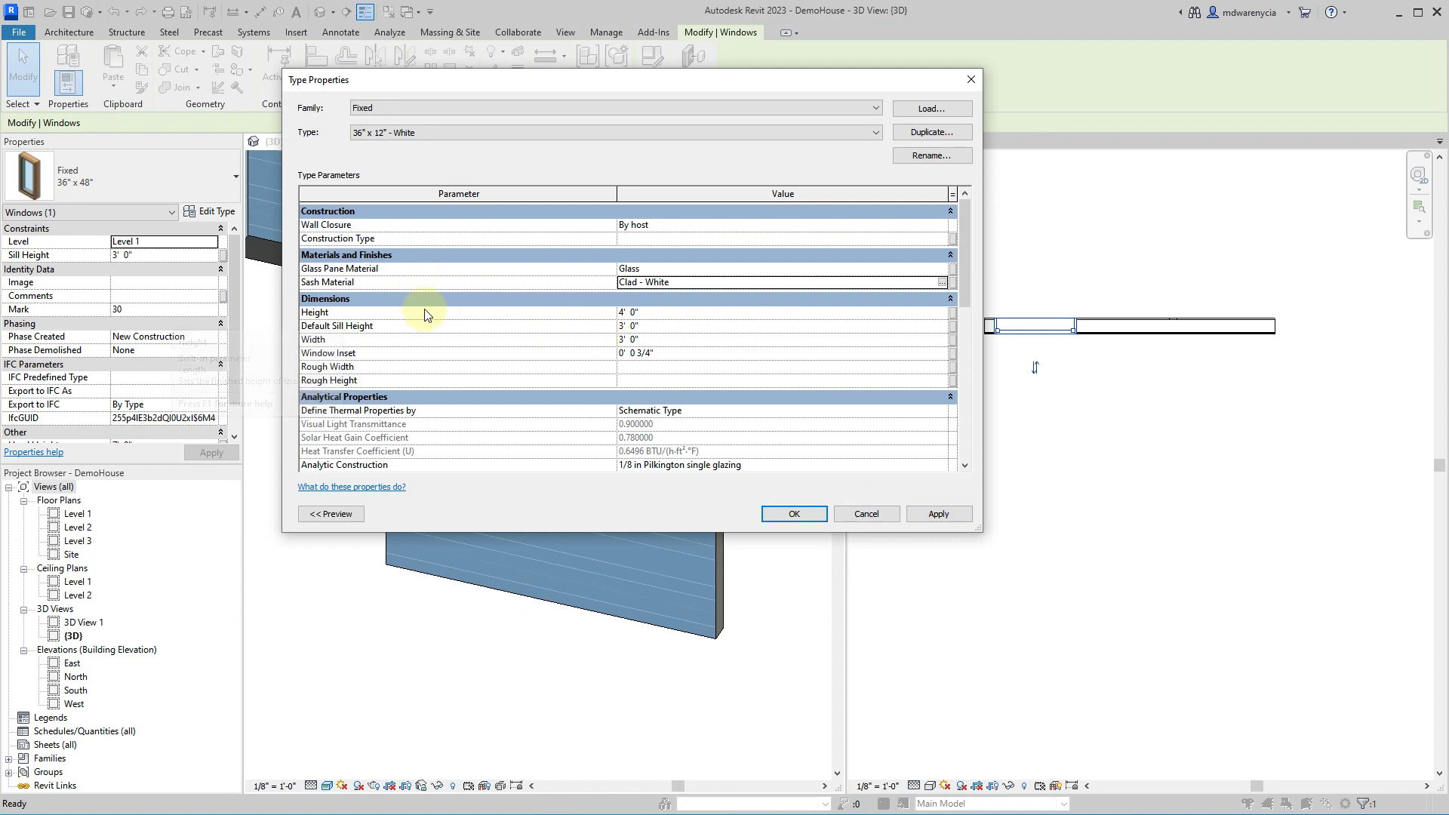
# - Set the new type's height to 1' 0", accept the type changes and deselect the window
pyautogui.click(647, 312)
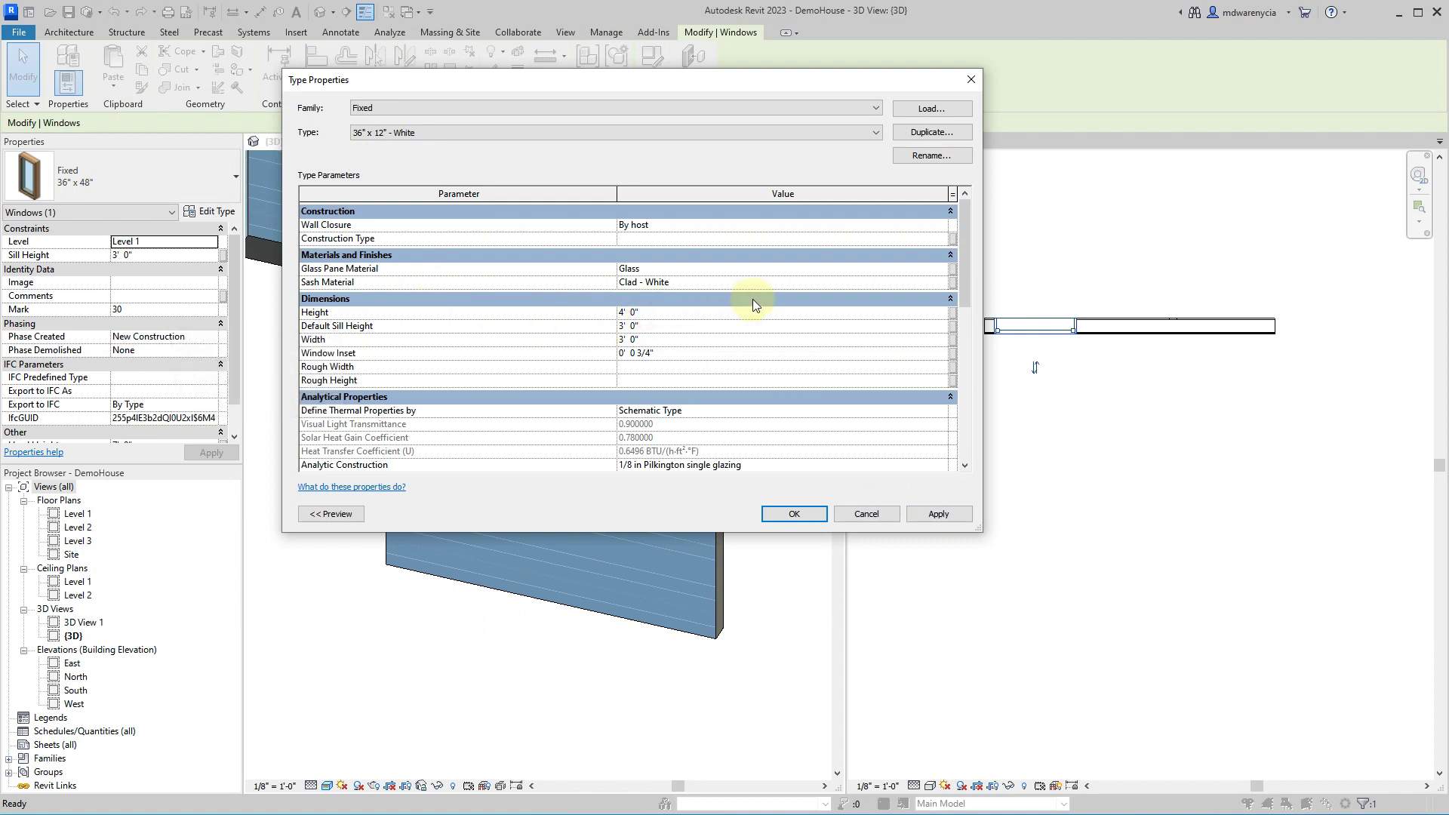
pyautogui.press('Delete')
pyautogui.write('1')
pyautogui.press('Tab')
pyautogui.press('Tab')
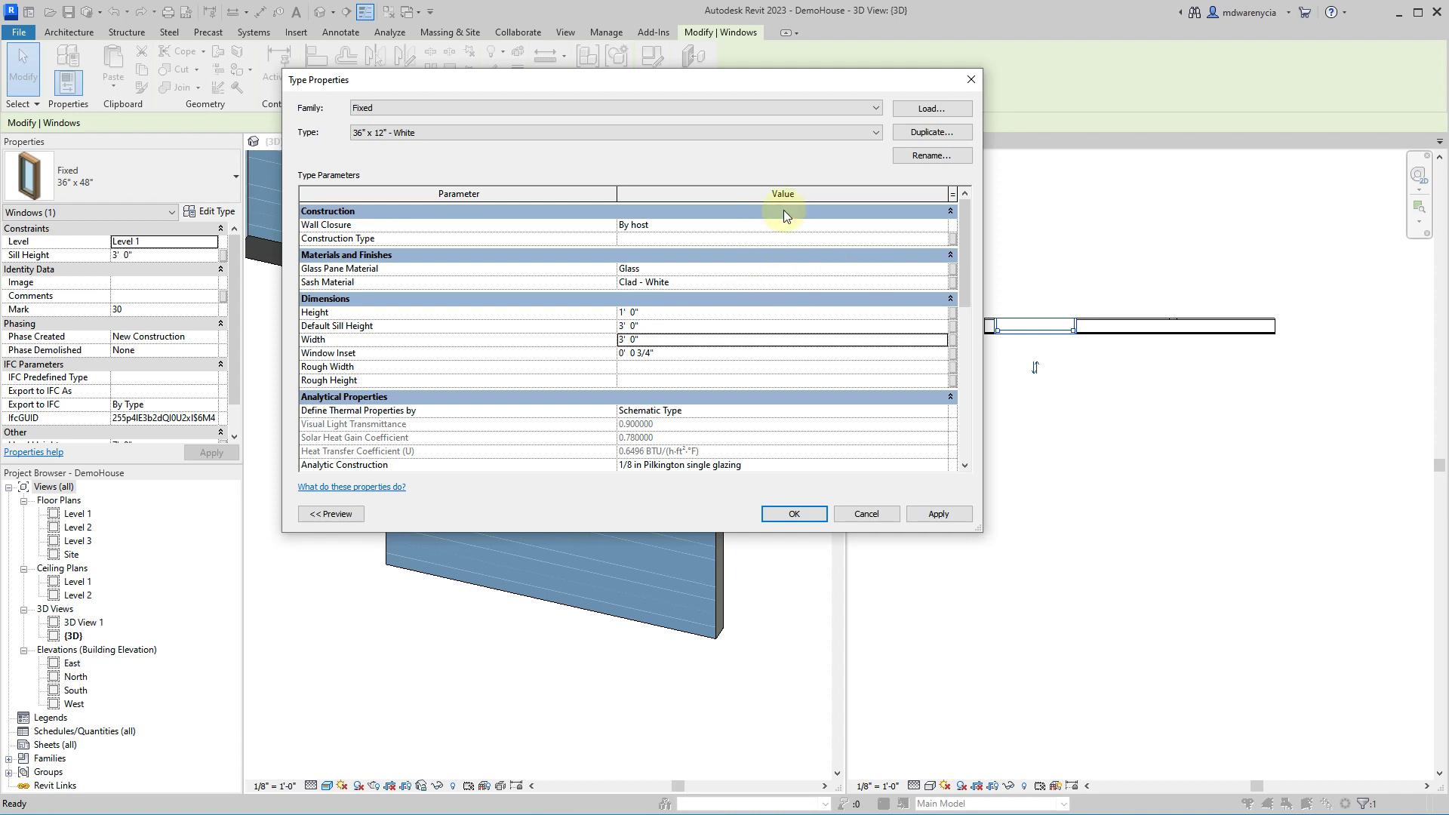
pyautogui.click(938, 514)
pyautogui.click(786, 517)
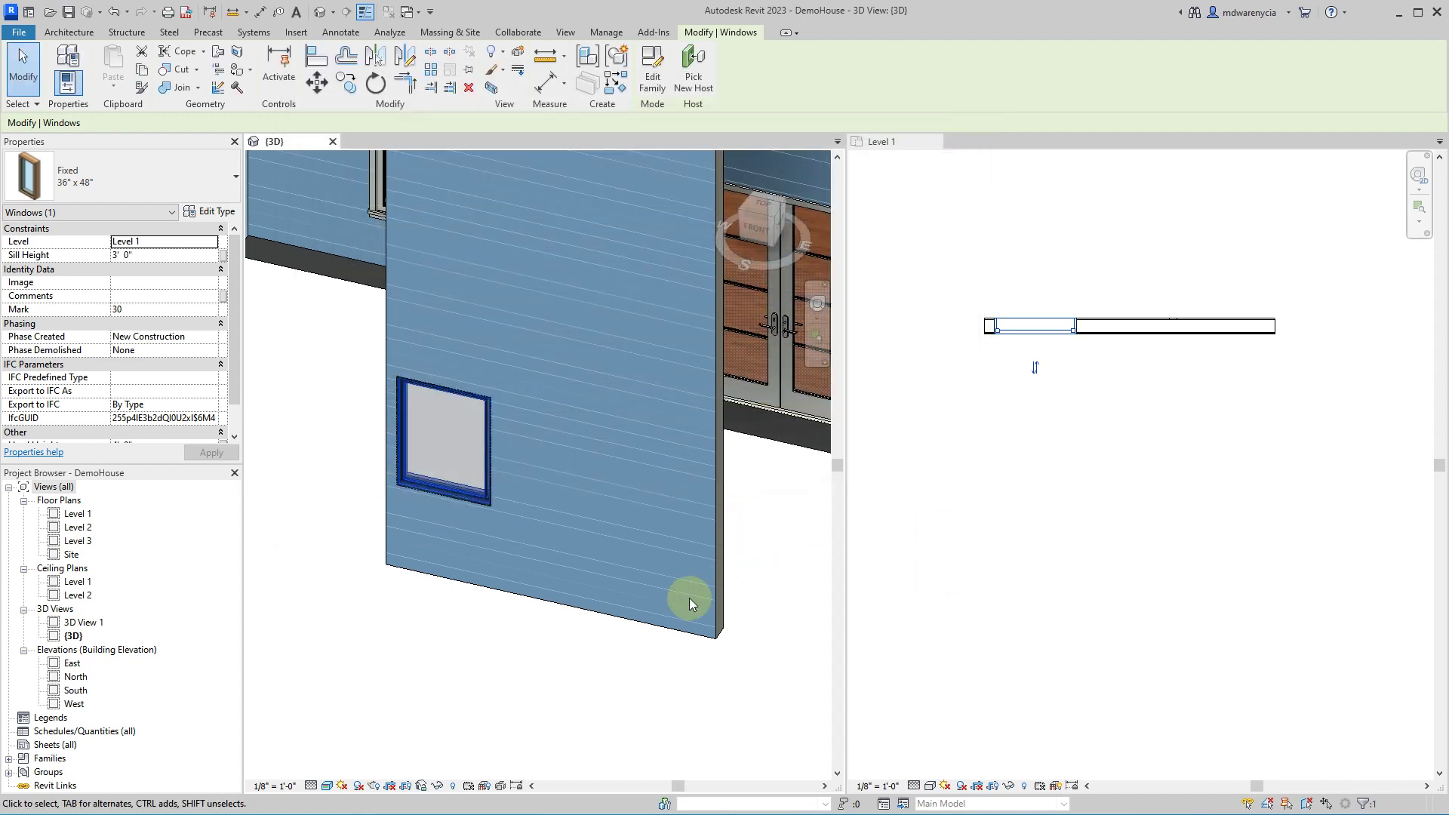
pyautogui.click(546, 659)
# - Examine the resized white window in the 3D view from the front and from above
pyautogui.scroll(3, 412, 479)
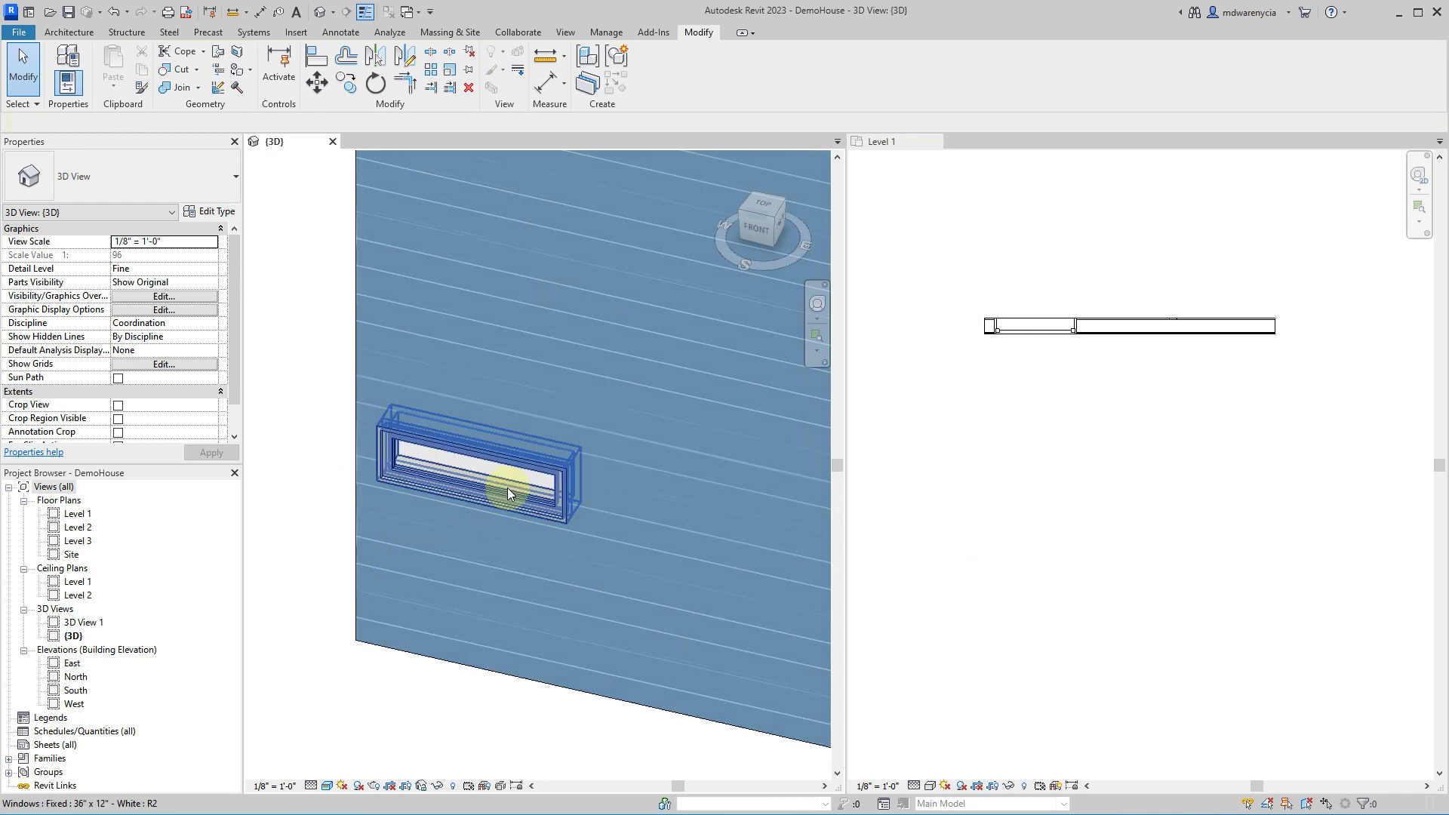
pyautogui.scroll(2, 507, 489)
pyautogui.keyDown('shift'); pyautogui.moveTo(483, 501); pyautogui.dragTo(679, 191, button='middle'); pyautogui.keyUp('shift')
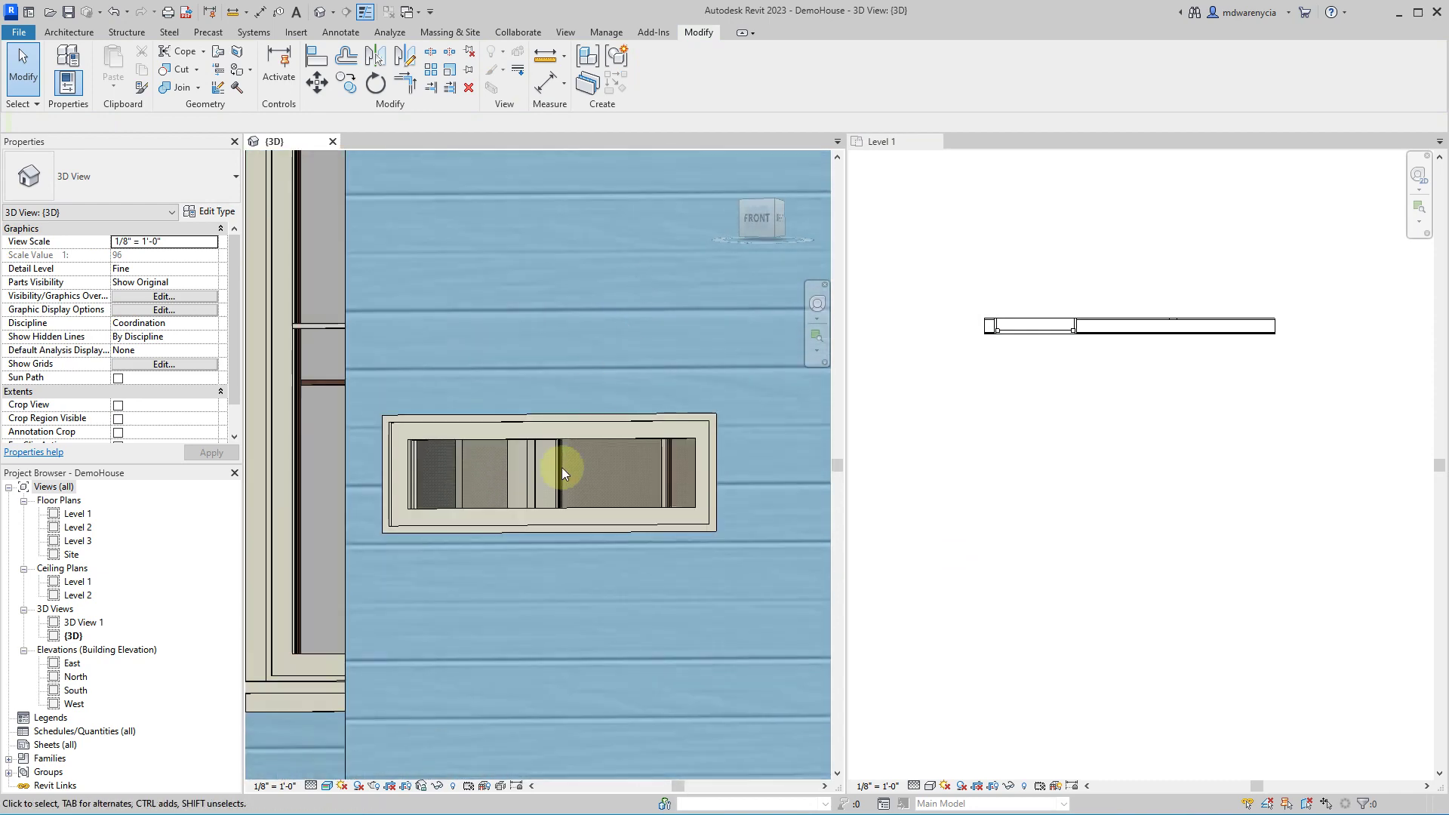
pyautogui.keyDown('shift'); pyautogui.moveTo(584, 457); pyautogui.dragTo(643, 623, button='middle'); pyautogui.keyUp('shift')
pyautogui.scroll(-3, 639, 503)
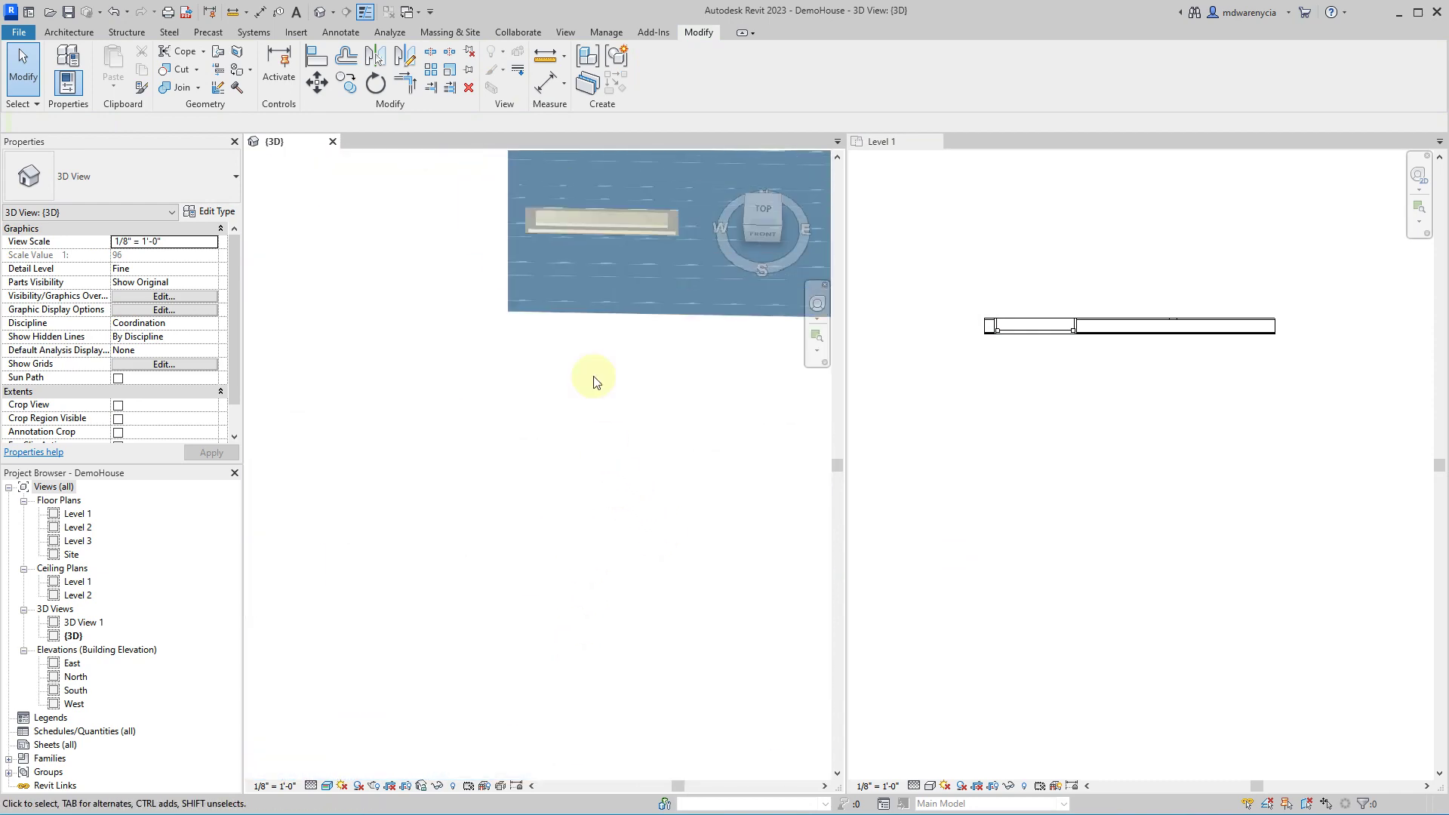
pyautogui.scroll(2, 604, 233)
# - Check the window types available for the resized Fixed window, then leave its type unchanged and deselect it
pyautogui.click(604, 233)
pyautogui.keyDown('shift'); pyautogui.moveTo(534, 432); pyautogui.dragTo(501, 501, button='middle'); pyautogui.keyUp('shift')
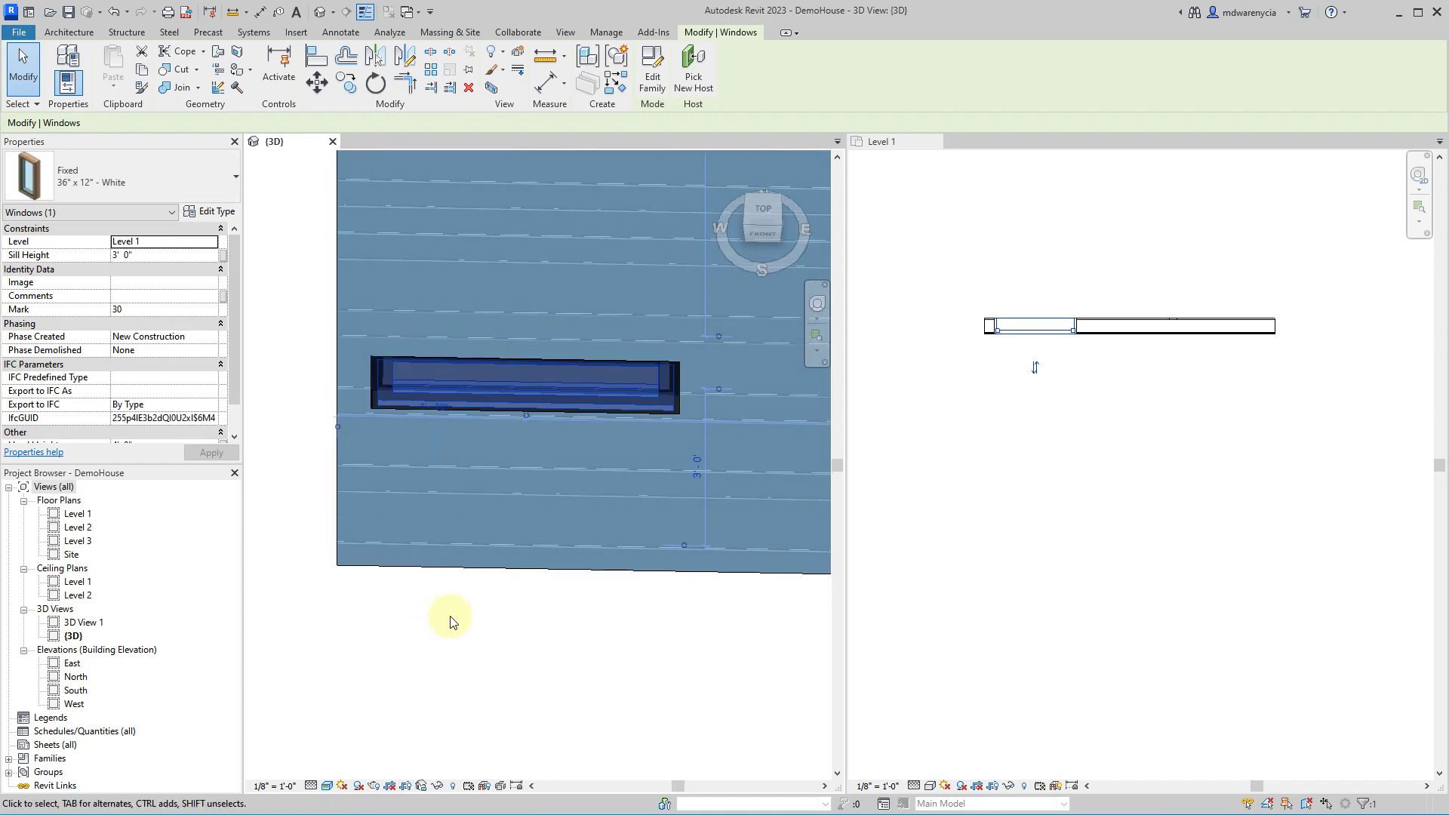
pyautogui.click(134, 184)
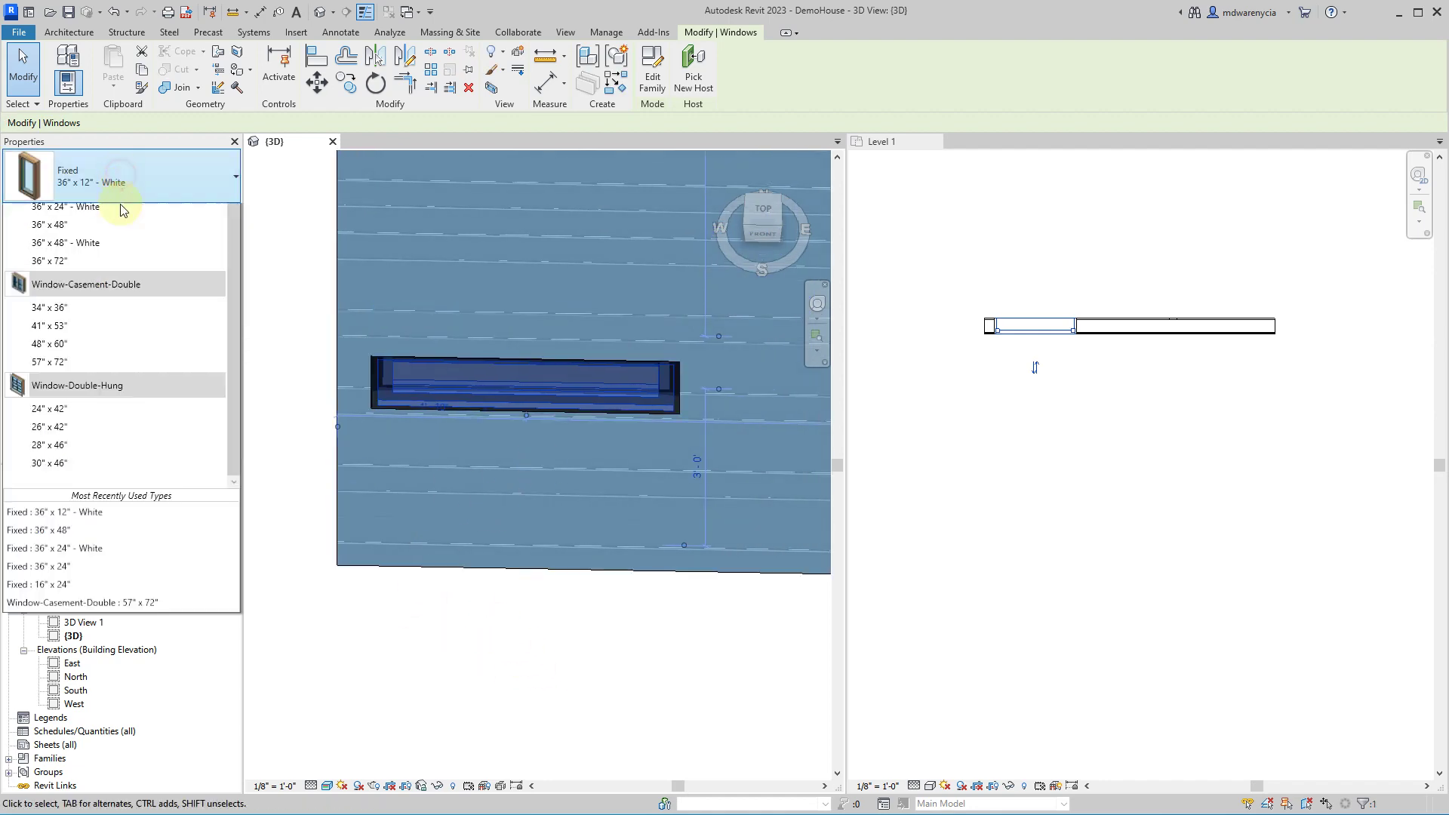
pyautogui.scroll(2, 143, 453)
pyautogui.moveTo(143, 451)
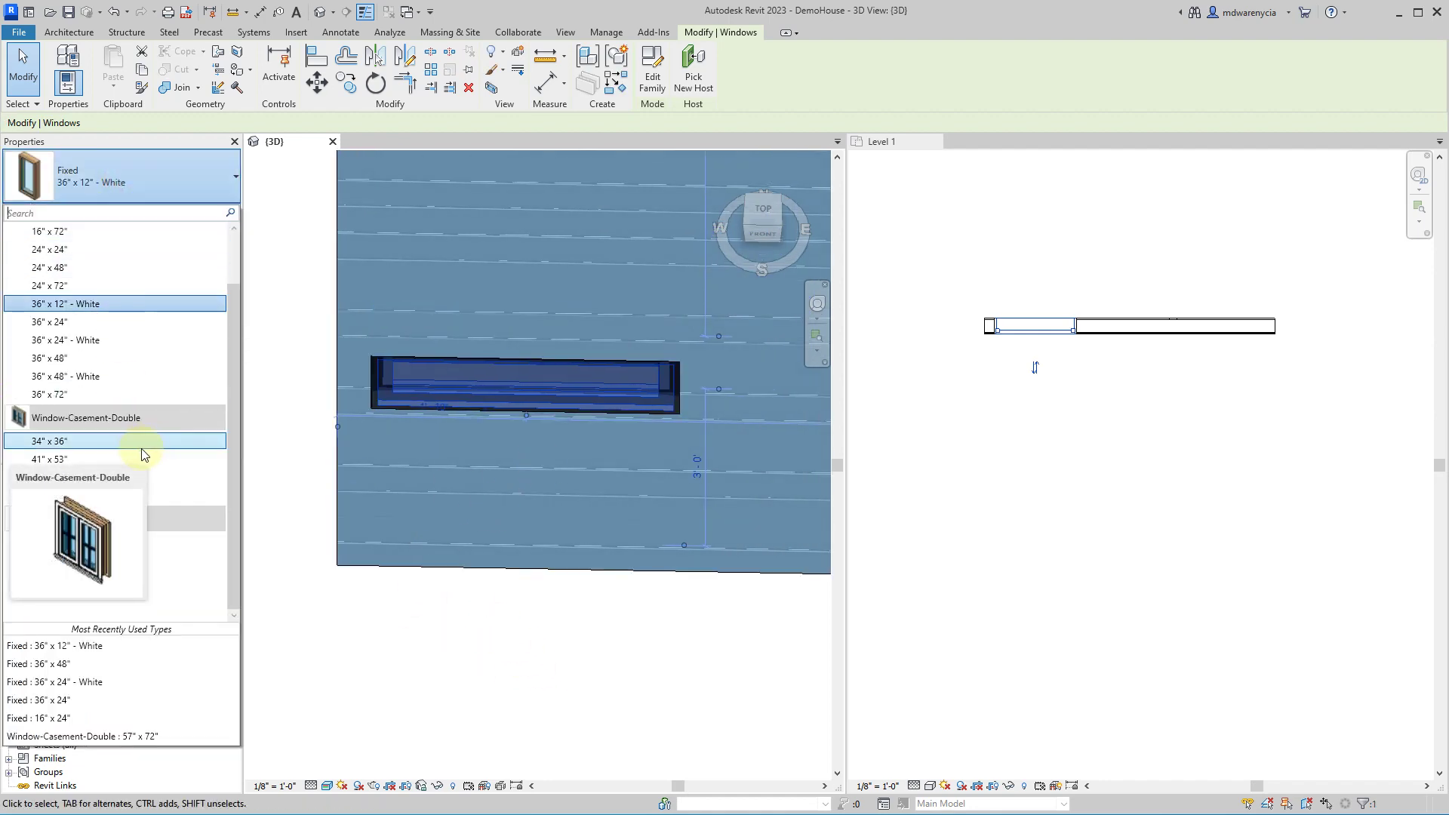
pyautogui.click(533, 655)
pyautogui.click(1215, 453)
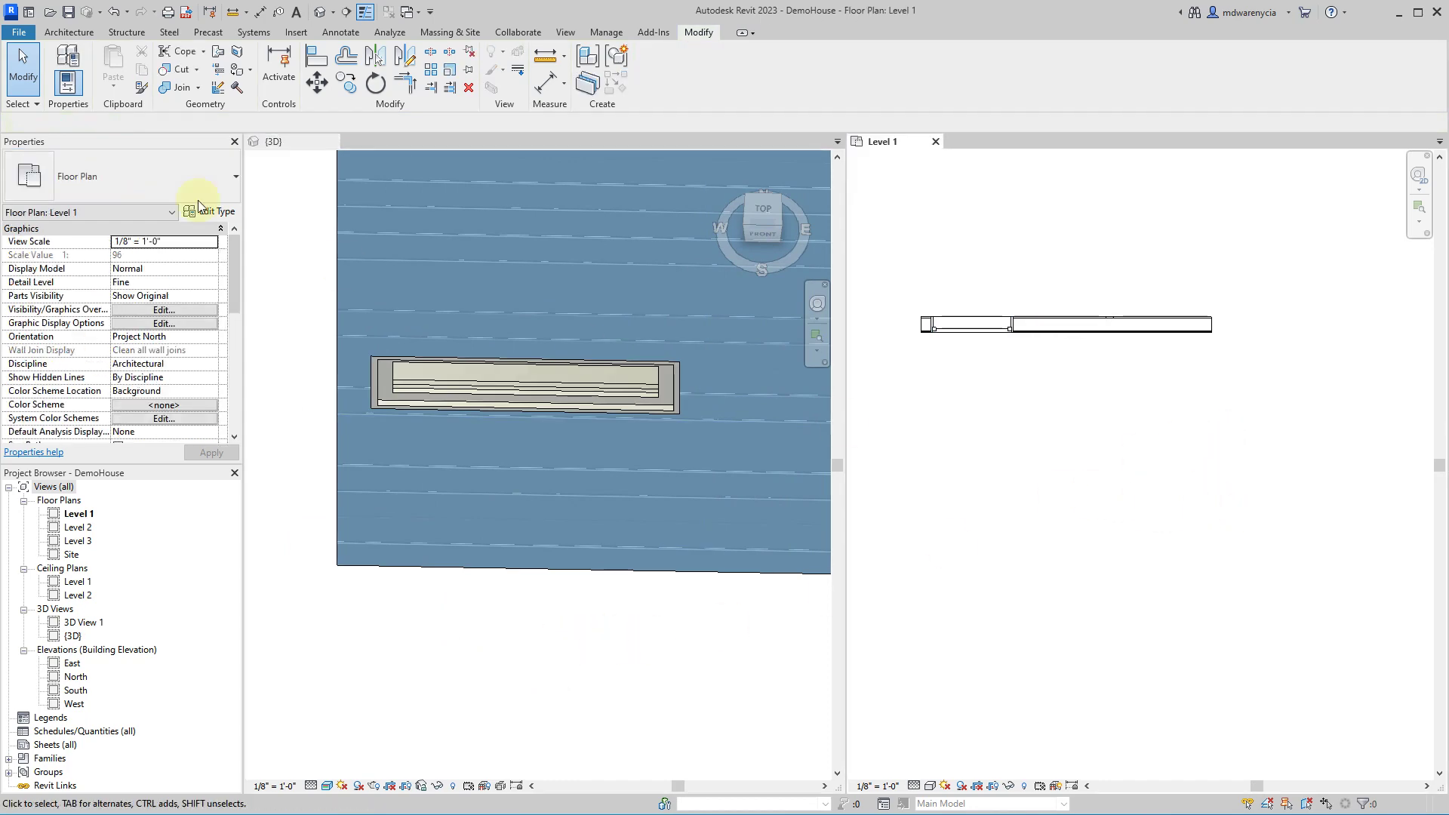
# - Place a Fixed 36" x 48" window in the freestanding wall on Level 1, about 3' 5" from the wall's right end
pyautogui.click(69, 33)
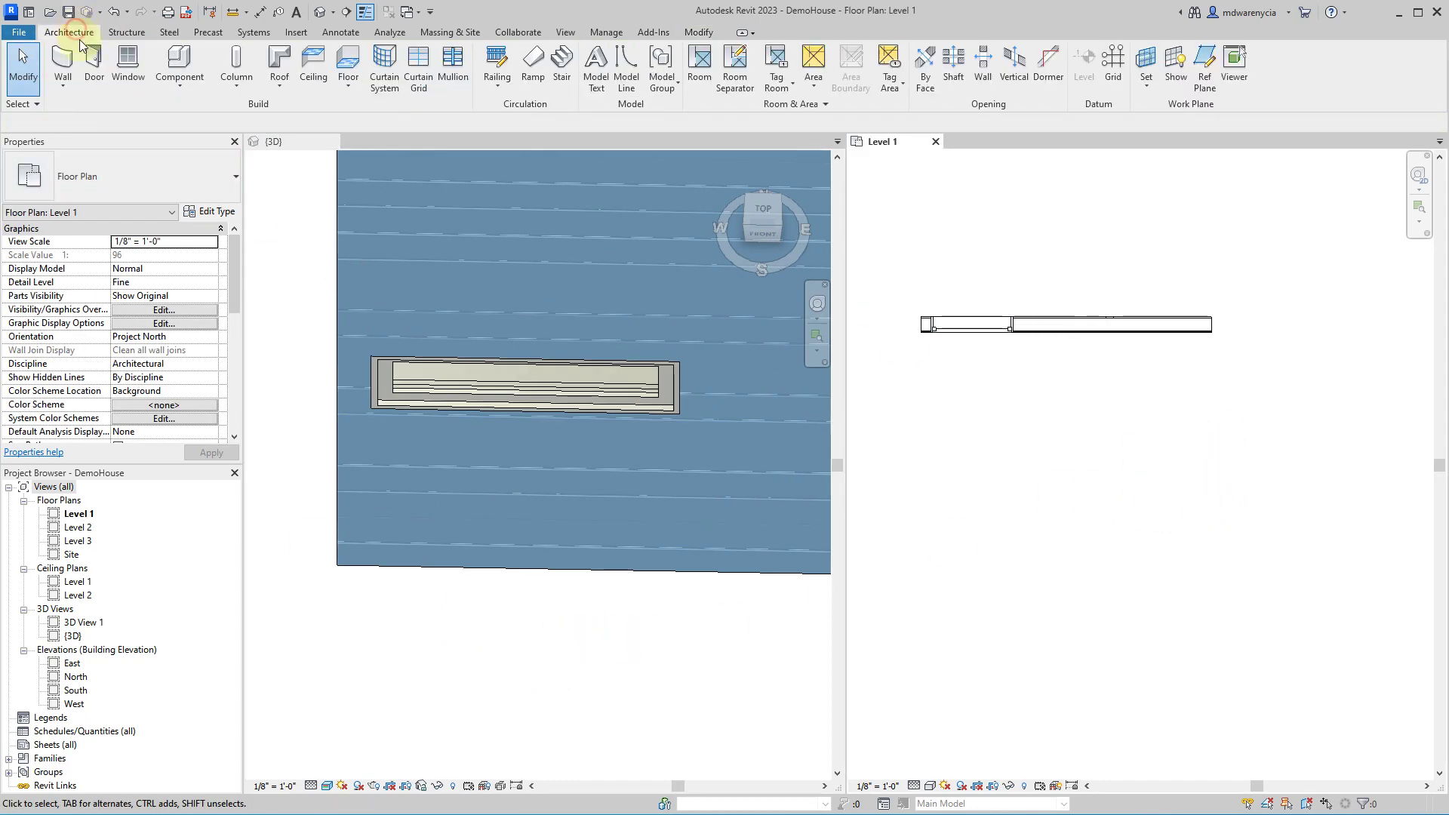
pyautogui.click(129, 62)
pyautogui.click(121, 178)
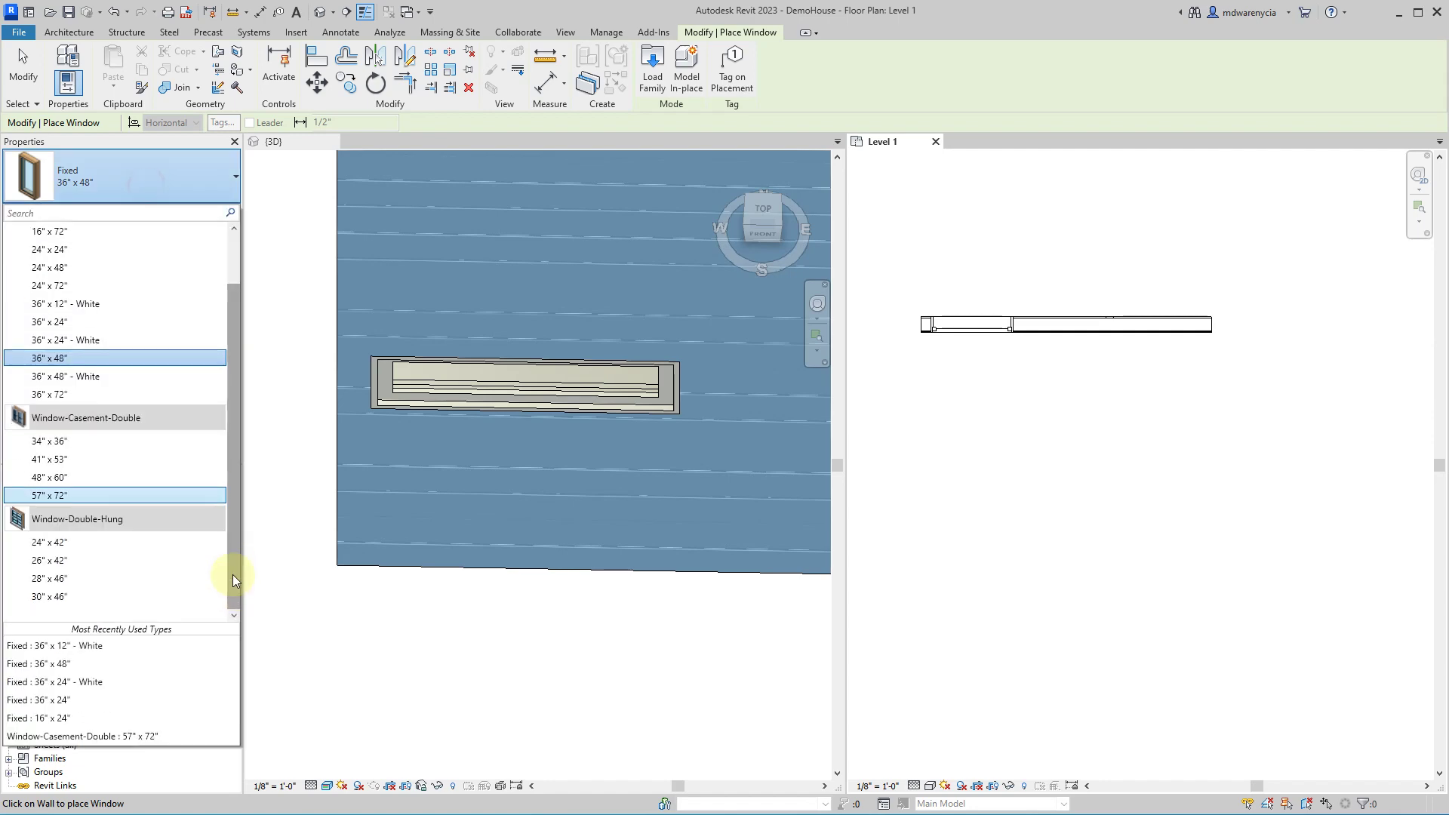
pyautogui.click(1117, 329)
pyautogui.press('Escape')
# - Change the newly placed window's type to Window-Casement-Double 34" x 36" and deselect it
pyautogui.click(1099, 324)
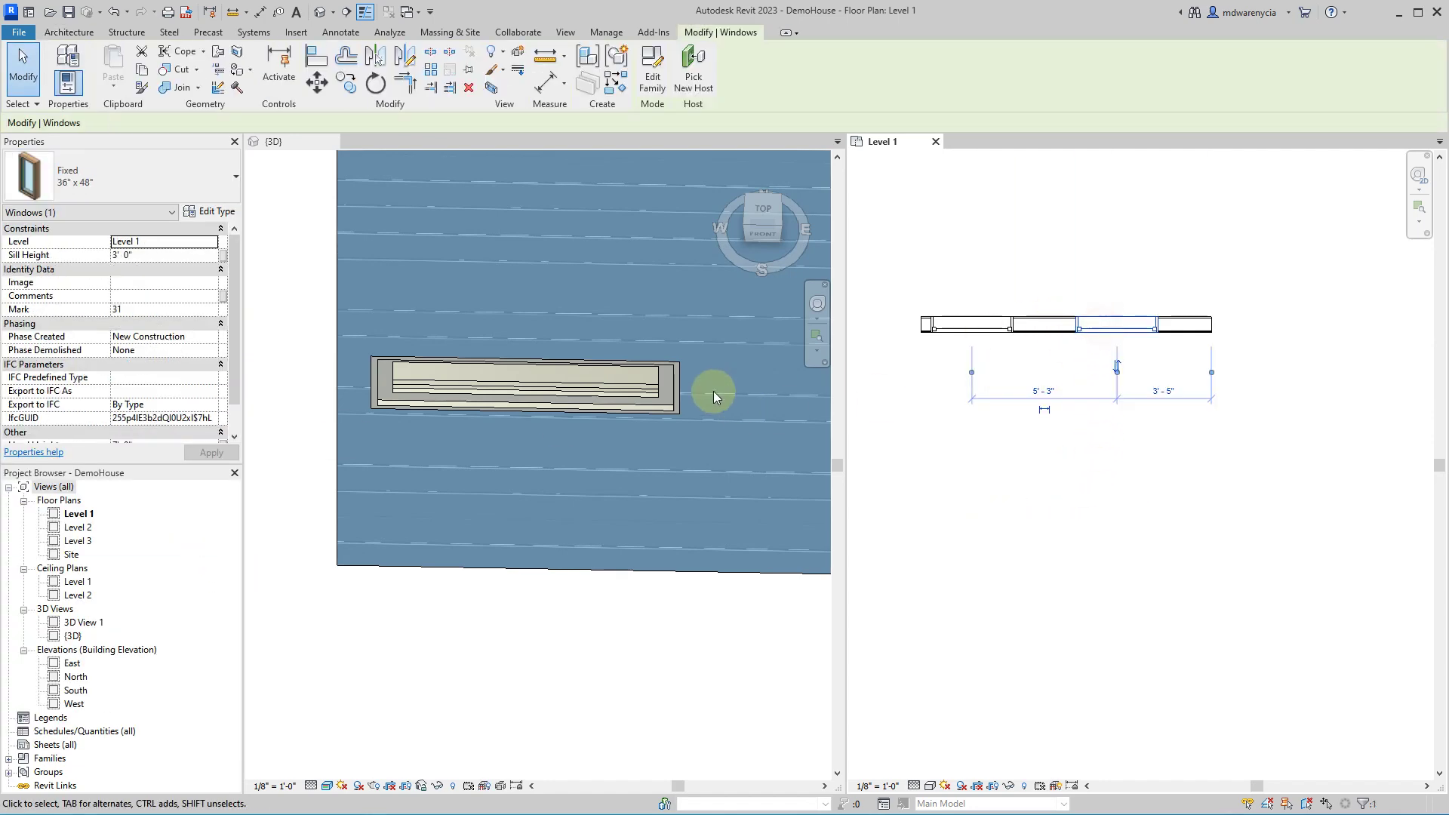
pyautogui.click(713, 391)
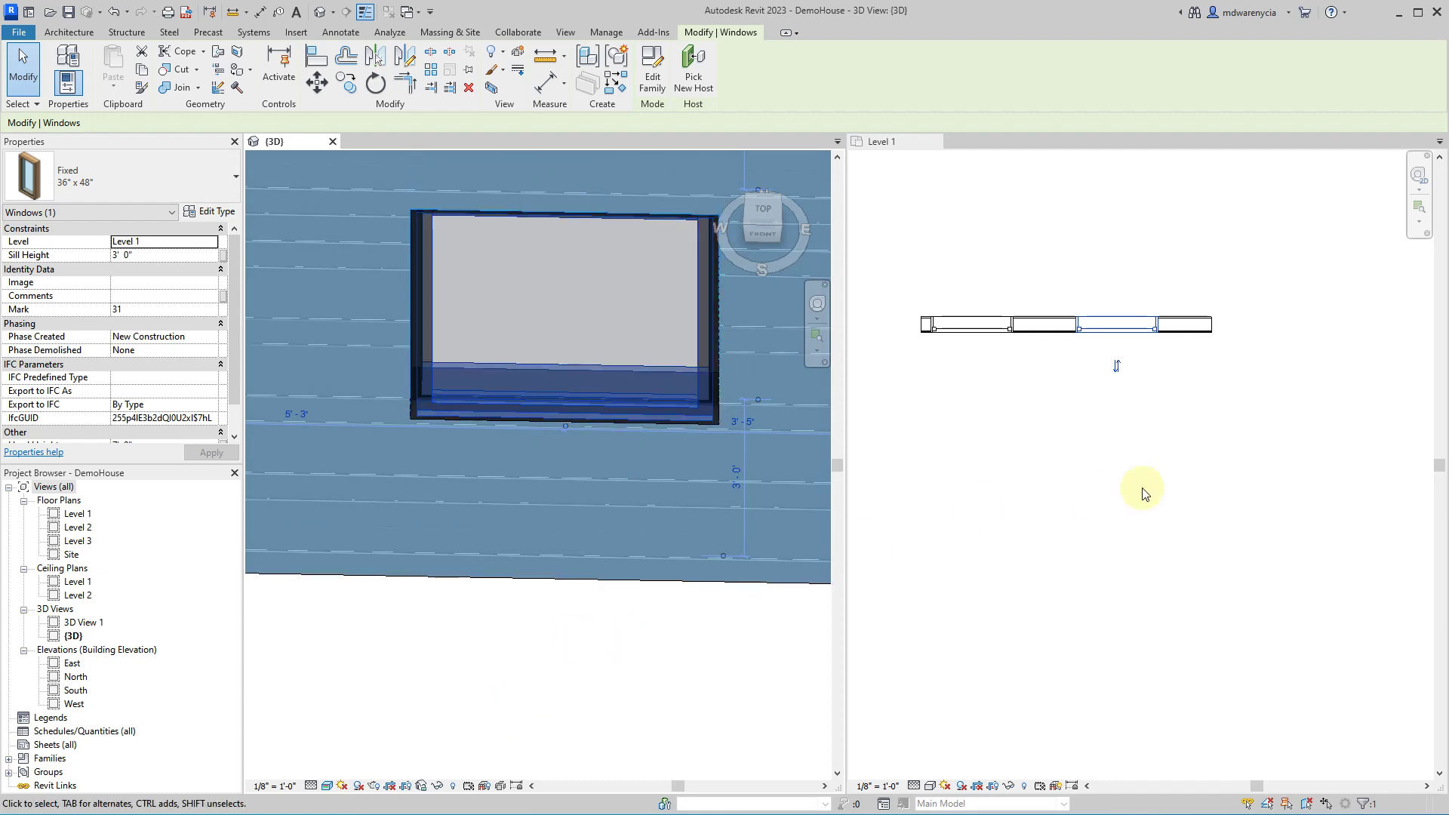
pyautogui.click(1148, 356)
pyautogui.click(179, 181)
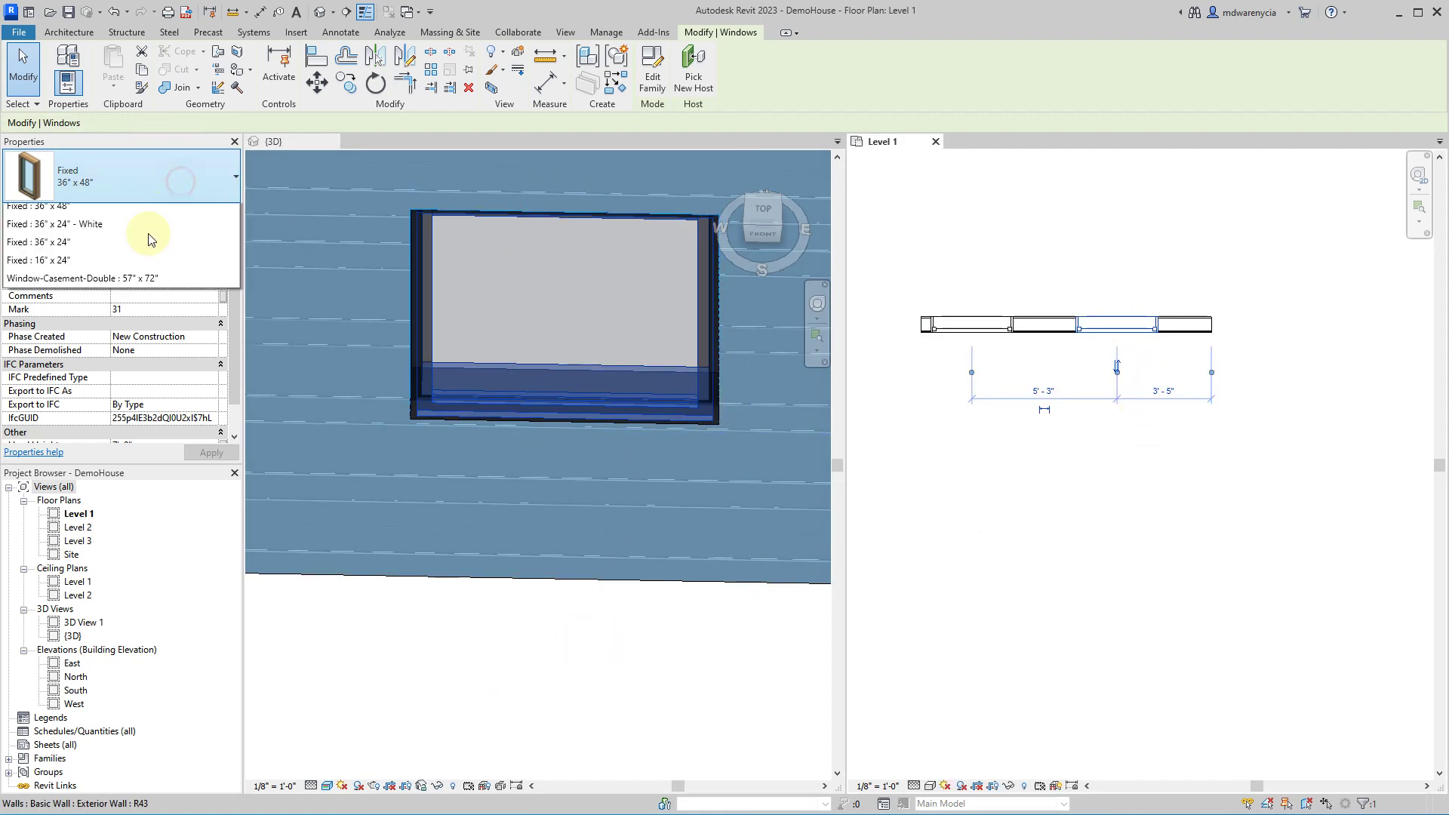
pyautogui.click(106, 440)
pyautogui.click(1137, 544)
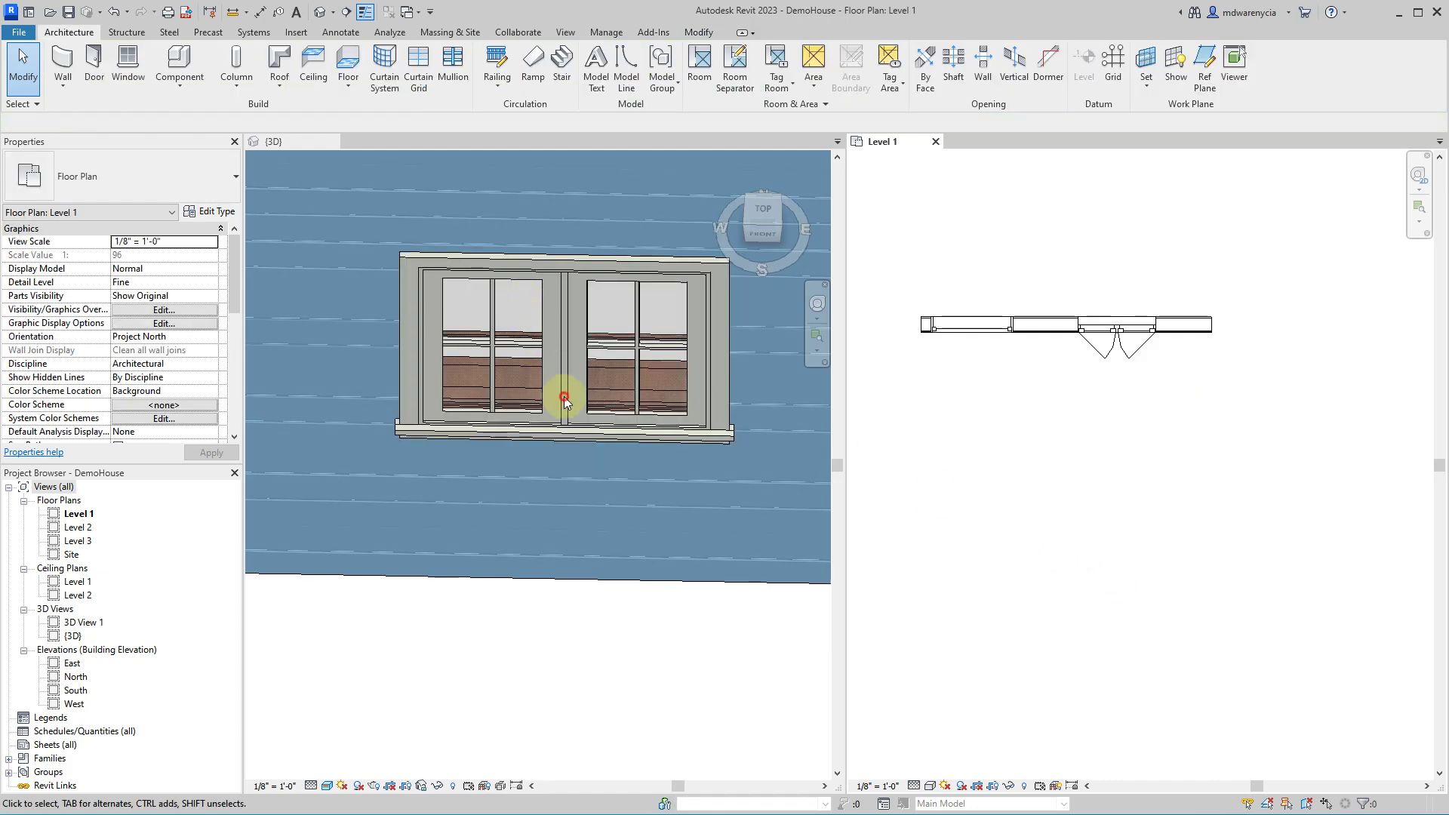
pyautogui.click(564, 397)
pyautogui.keyDown('shift'); pyautogui.moveTo(581, 501); pyautogui.dragTo(464, 431, button='middle'); pyautogui.keyUp('shift')
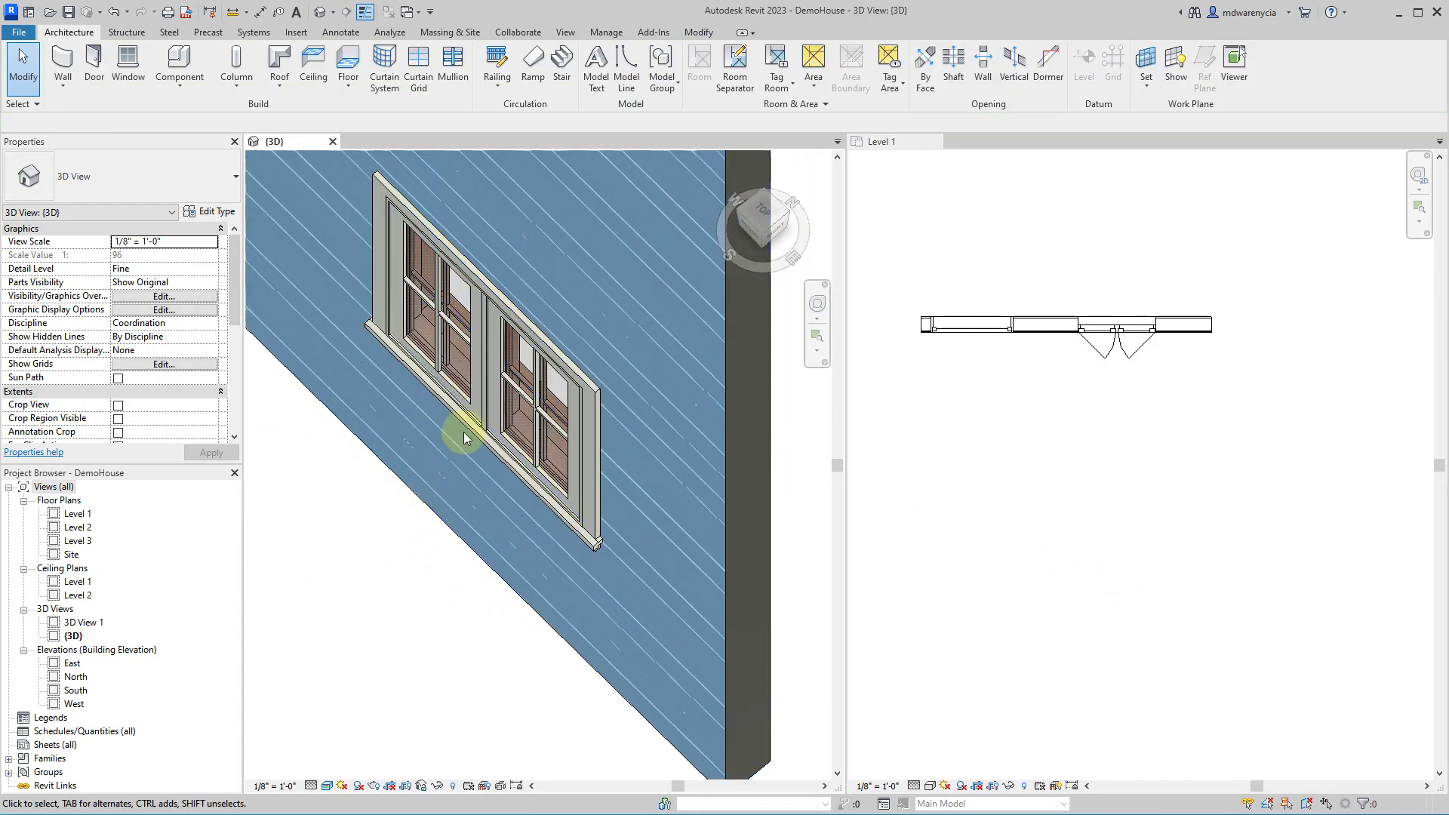
pyautogui.click(463, 431)
pyautogui.click(204, 214)
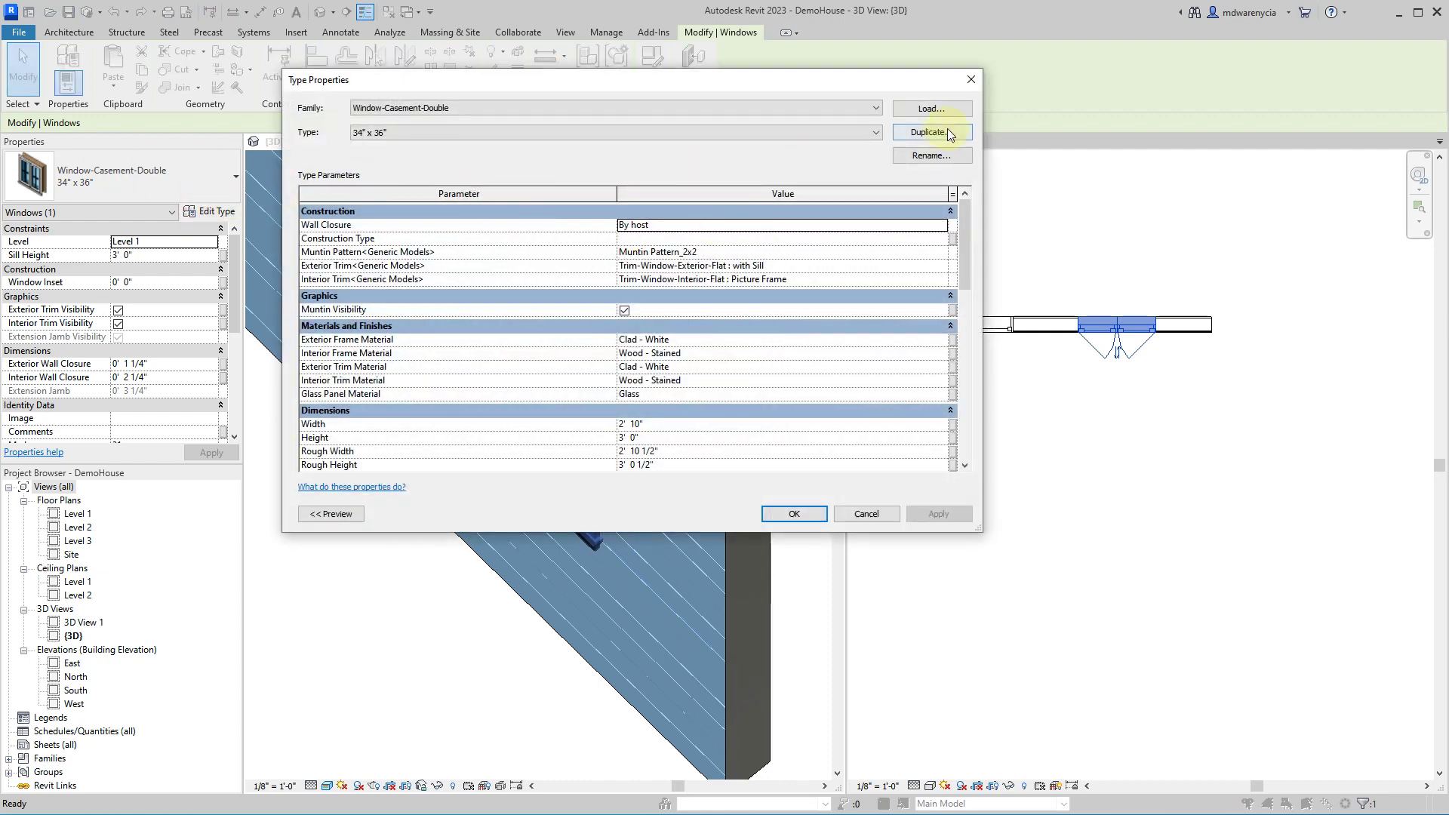
pyautogui.click(940, 130)
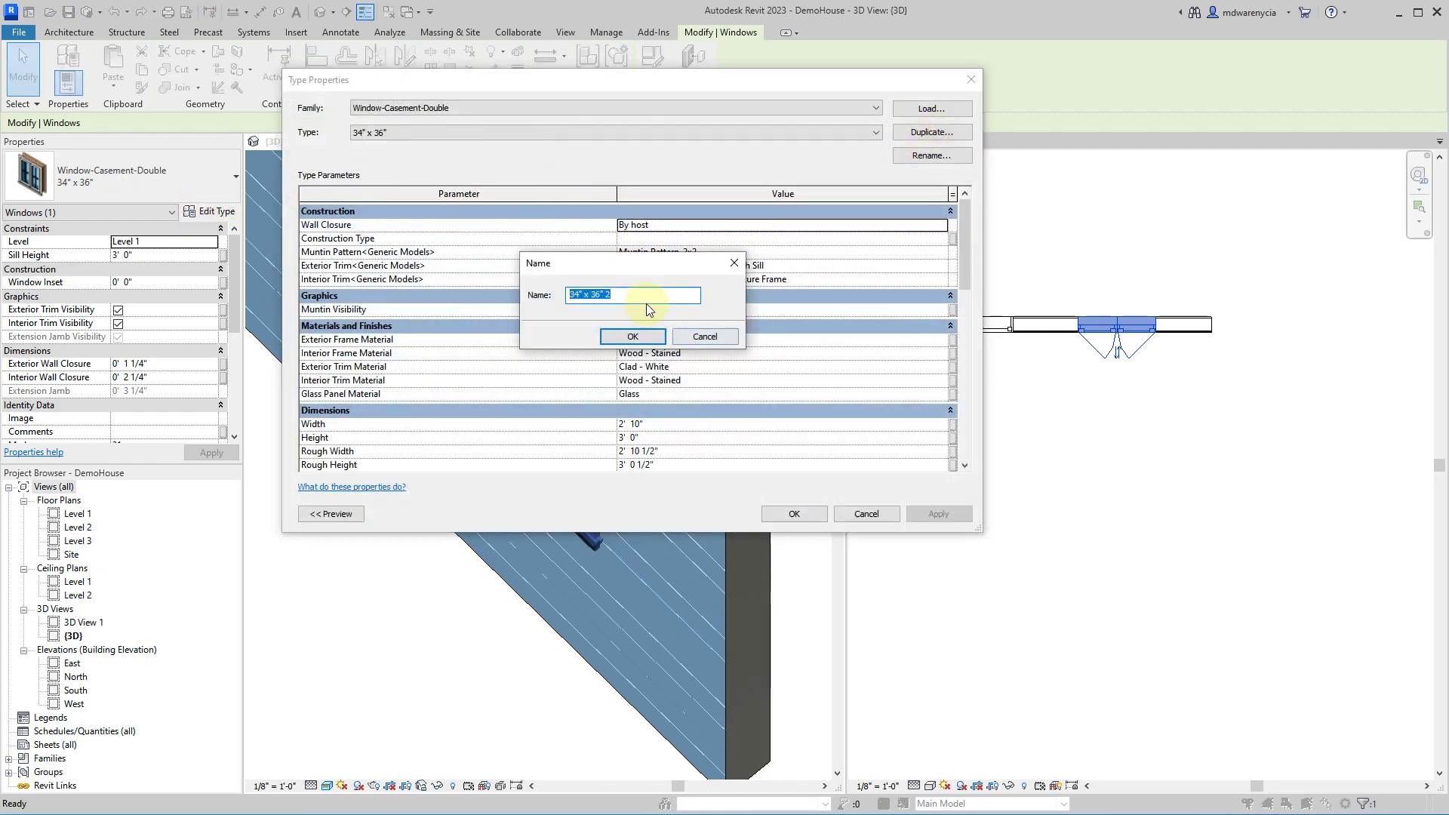
pyautogui.click(695, 336)
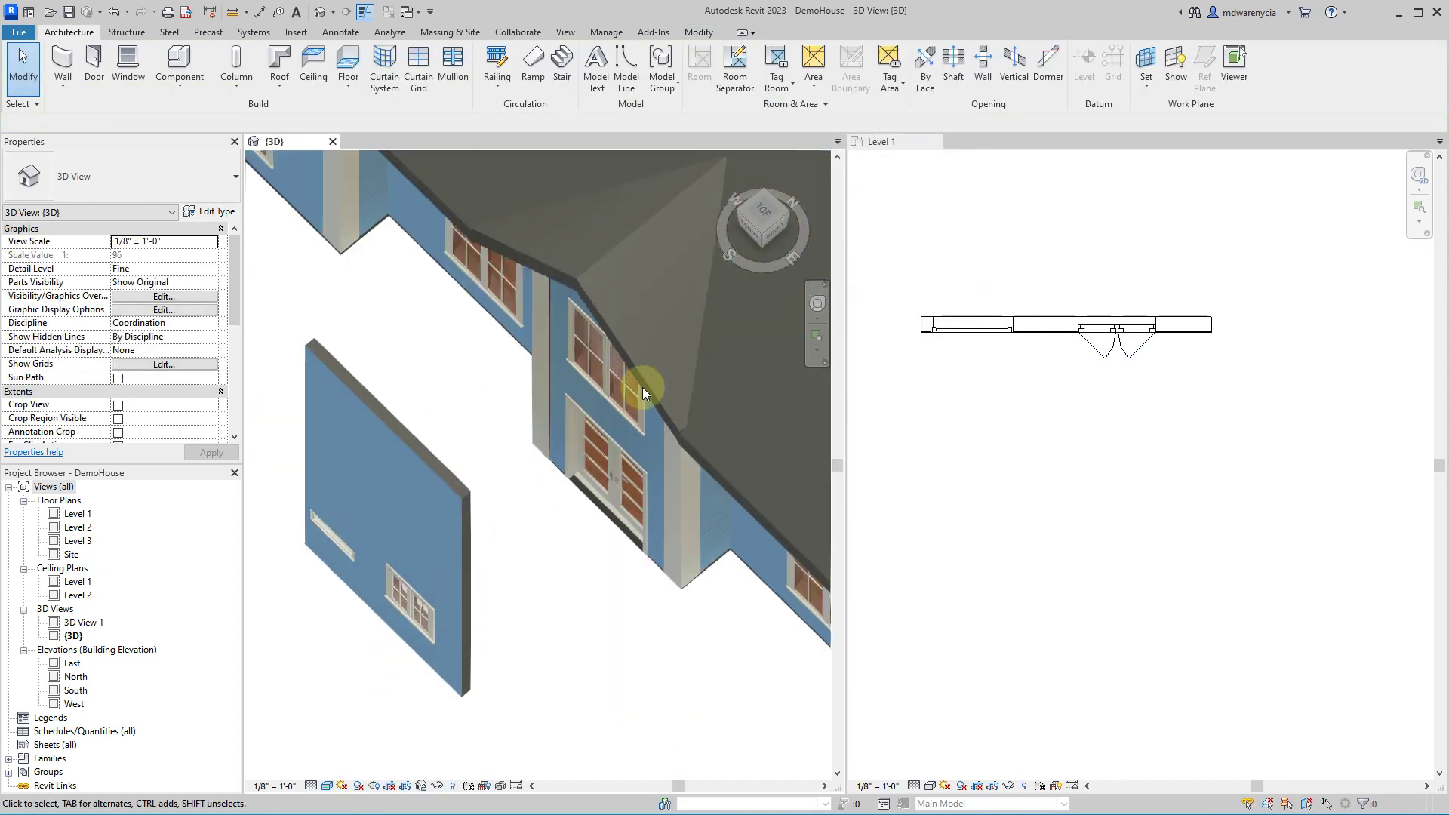
# - Examine the materials and dimensions in the type properties of the casement window above the house's double doors, then cancel
pyautogui.scroll(2, 638, 388)
pyautogui.click(610, 409)
pyautogui.click(205, 213)
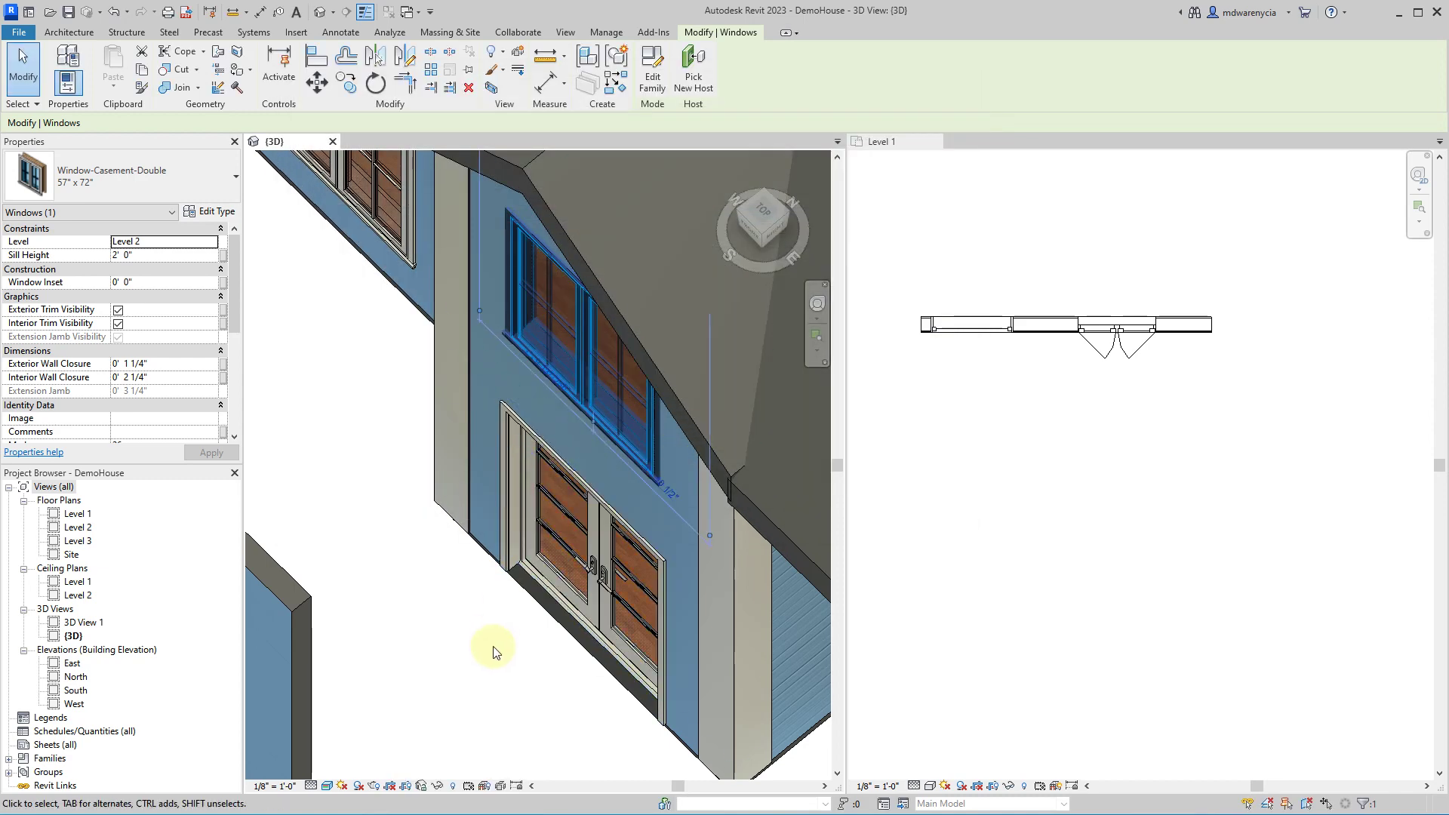
pyautogui.click(498, 643)
pyautogui.moveTo(498, 641); pyautogui.dragTo(674, 529, button='middle')
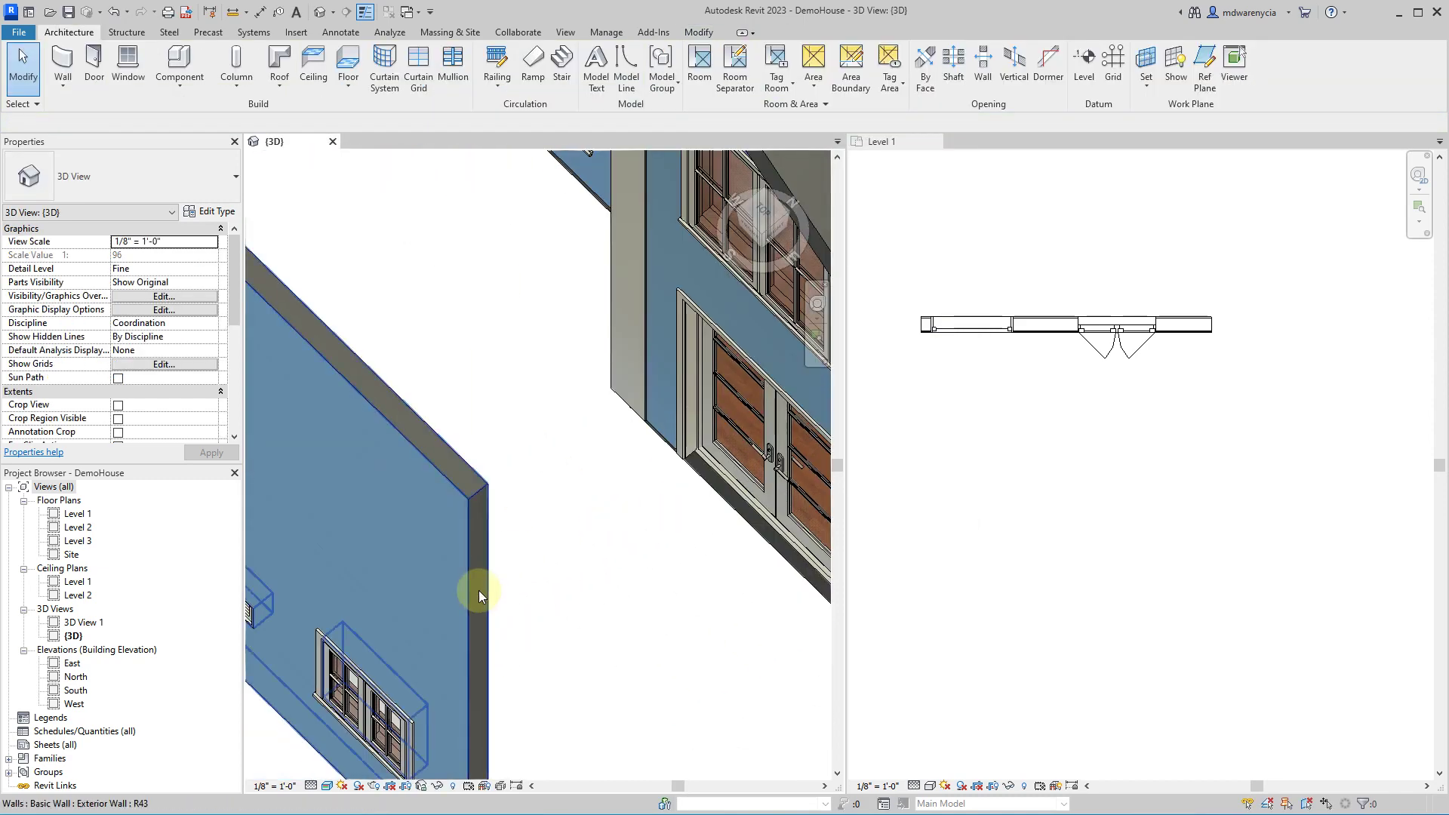
pyautogui.scroll(-5, 479, 590)
pyautogui.scroll(4, 463, 653)
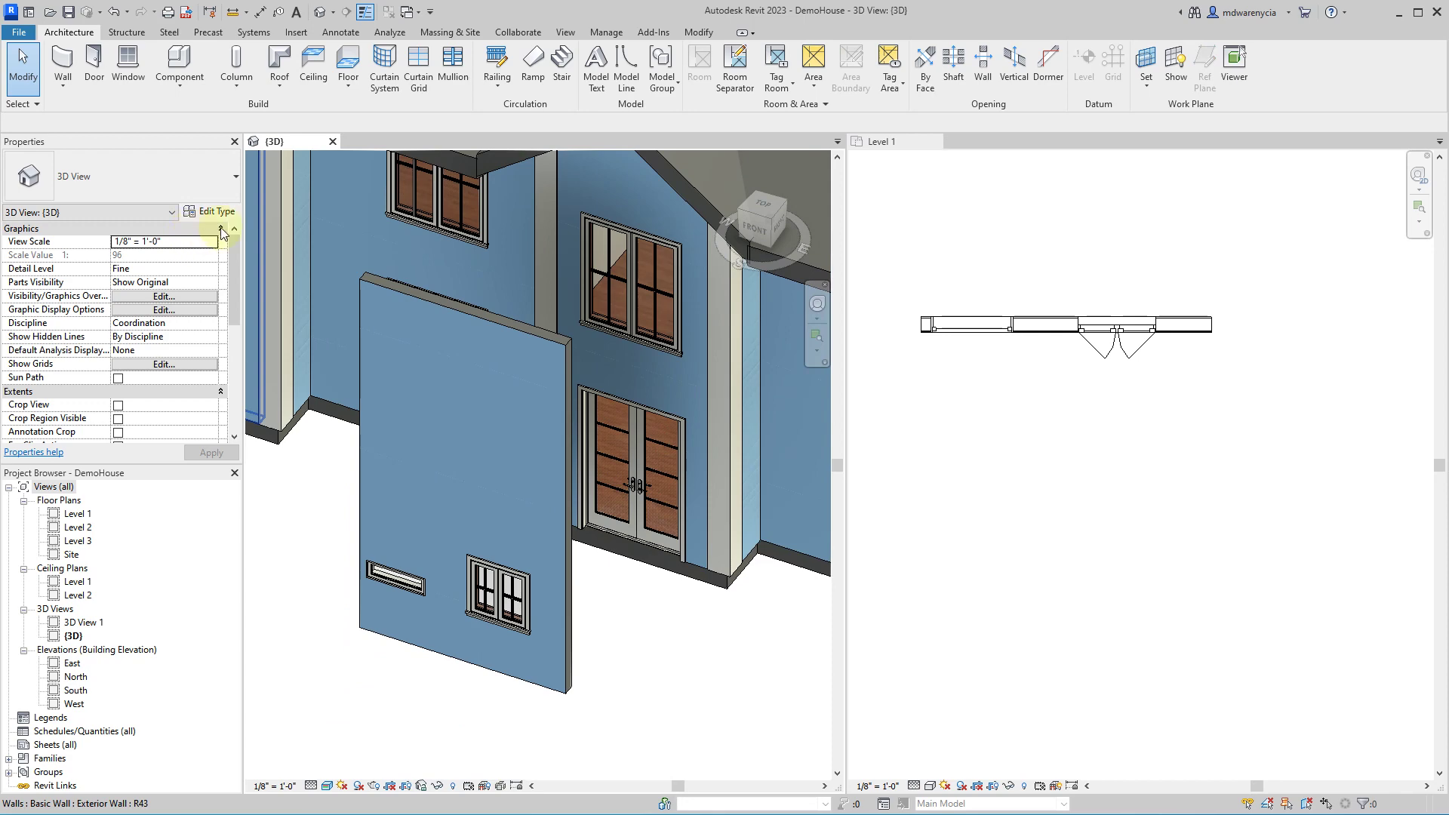
pyautogui.click(610, 288)
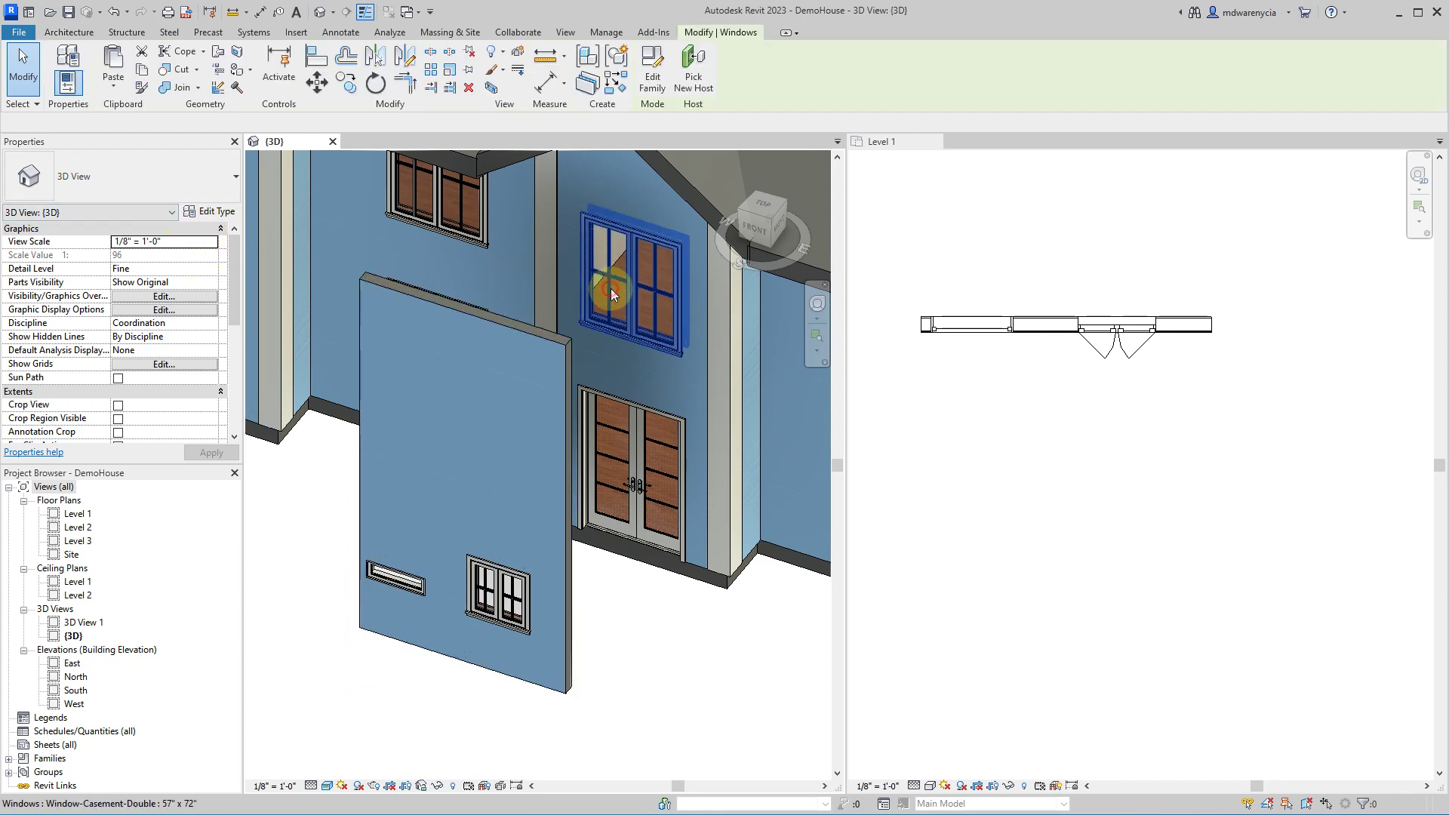
pyautogui.click(212, 212)
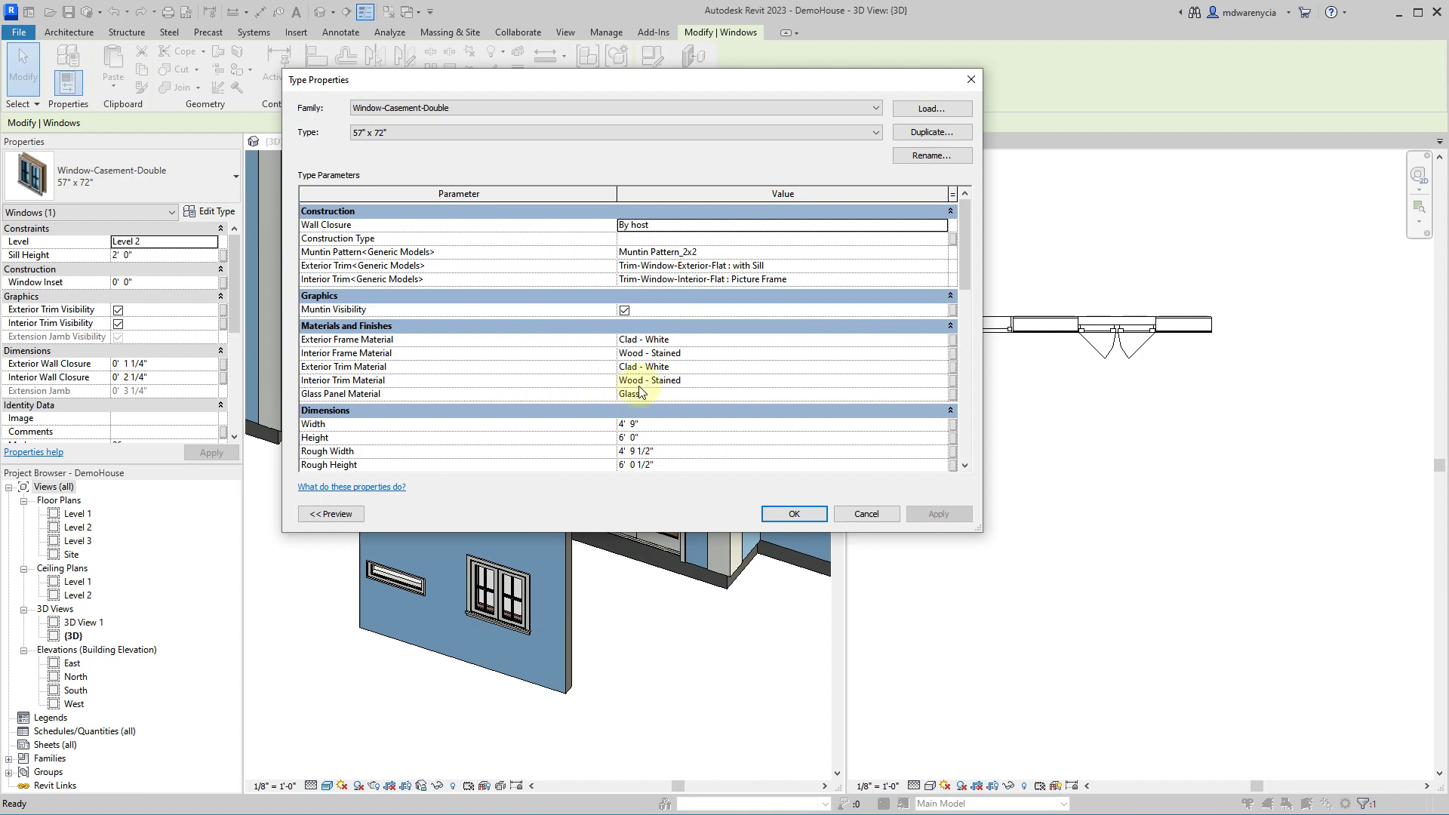
pyautogui.scroll(-3, 678, 430)
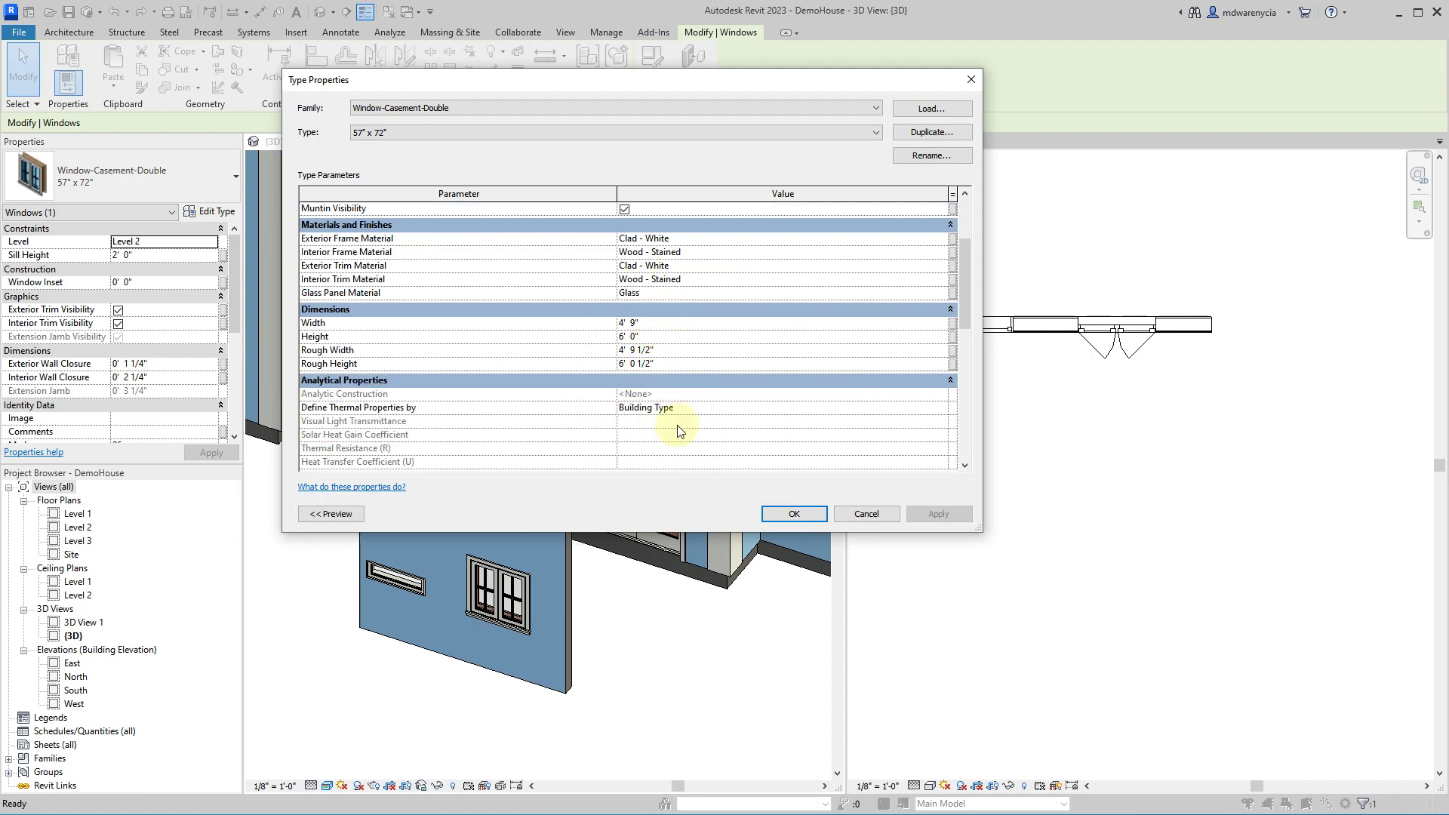
pyautogui.click(862, 514)
# - Open the type properties of the 34" x 36" casement window in the freestanding wall and check which types its family offers
pyautogui.press('Tab')
pyautogui.click(533, 601)
pyautogui.click(498, 620)
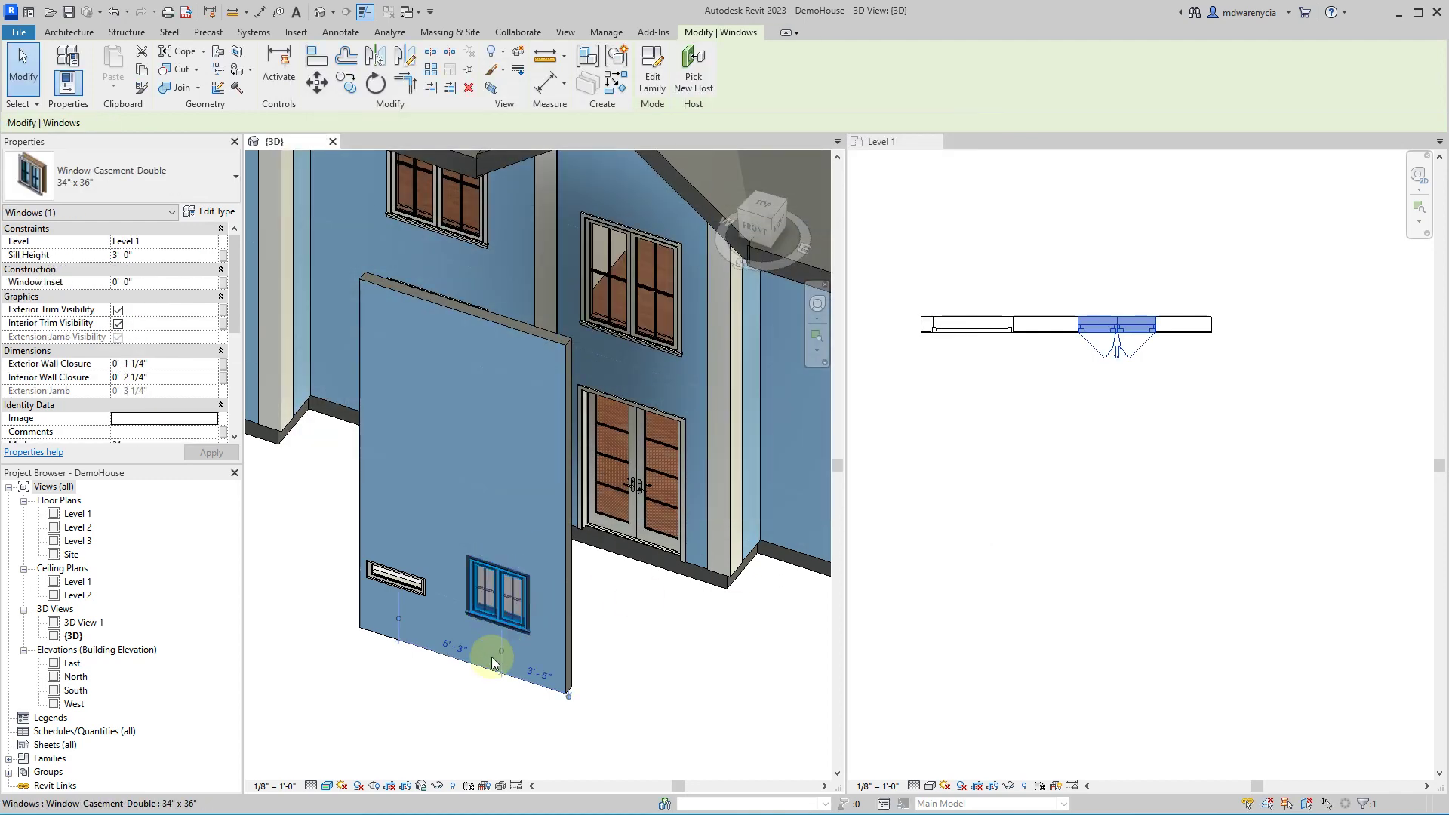
pyautogui.click(406, 732)
pyautogui.click(491, 615)
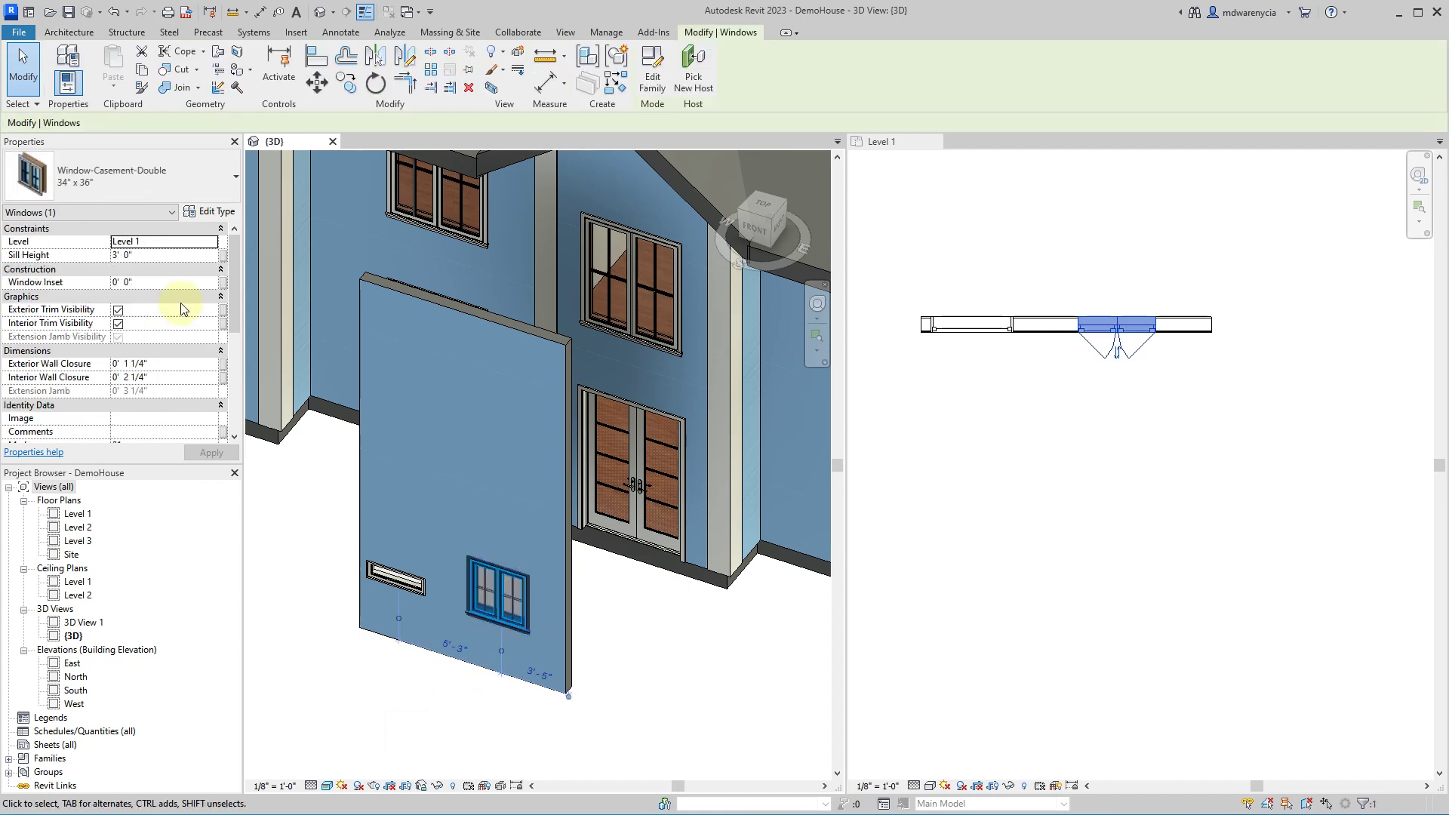
pyautogui.click(203, 215)
pyautogui.click(916, 133)
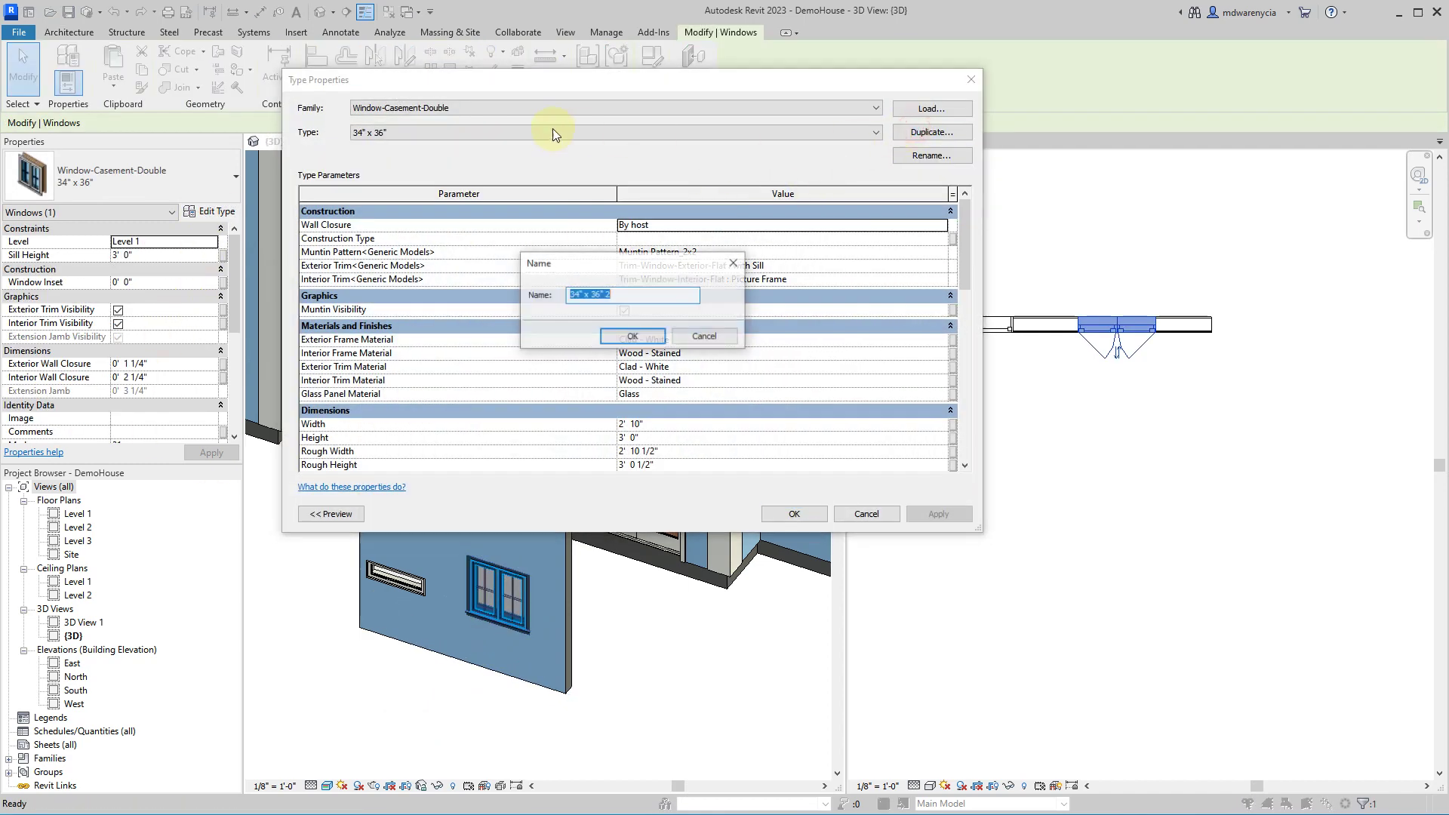
pyautogui.press('Escape')
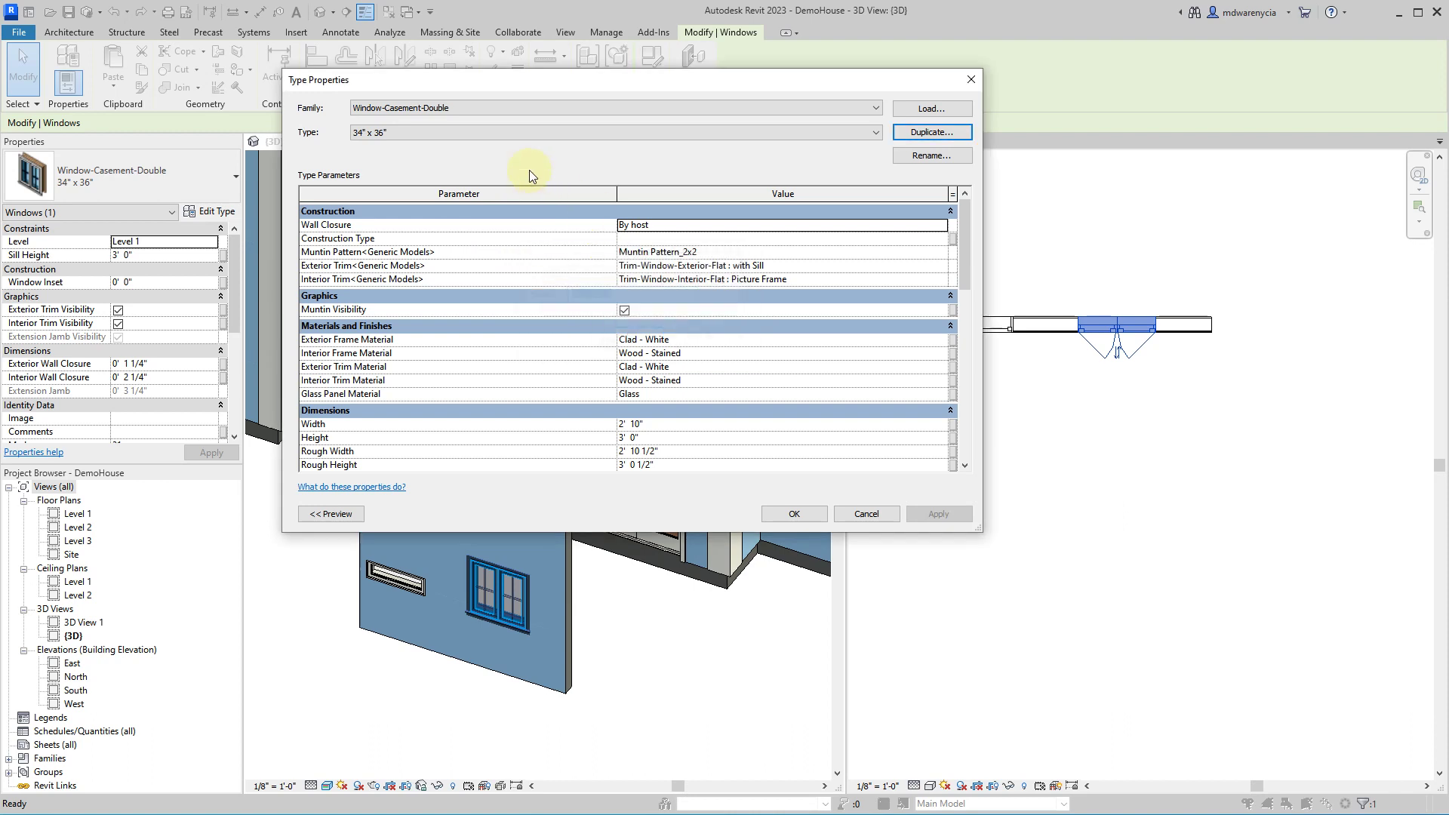
pyautogui.click(482, 133)
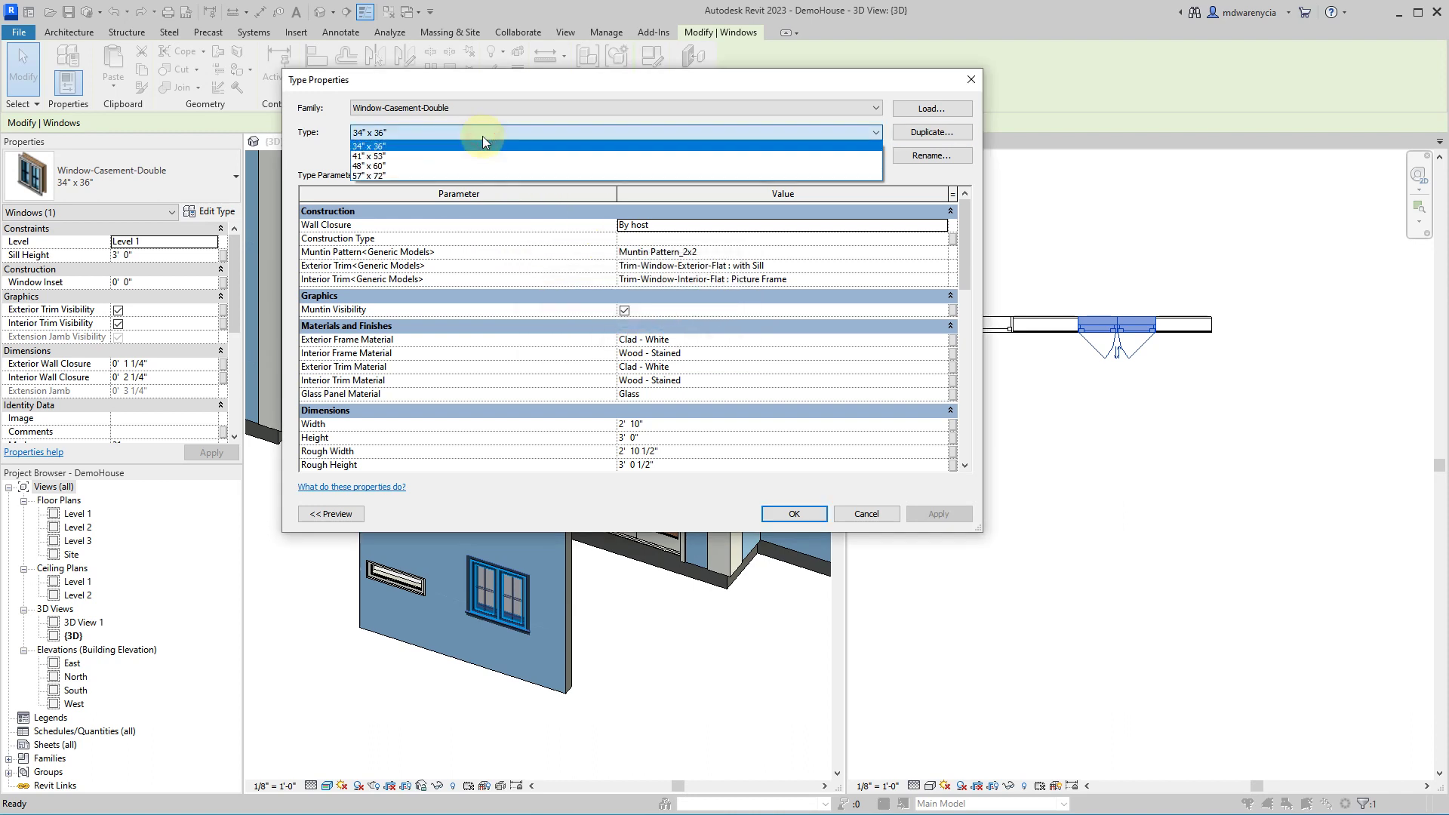
# - Duplicate the casement window's type under the name 48" x 48"
pyautogui.click(917, 133)
pyautogui.click(921, 132)
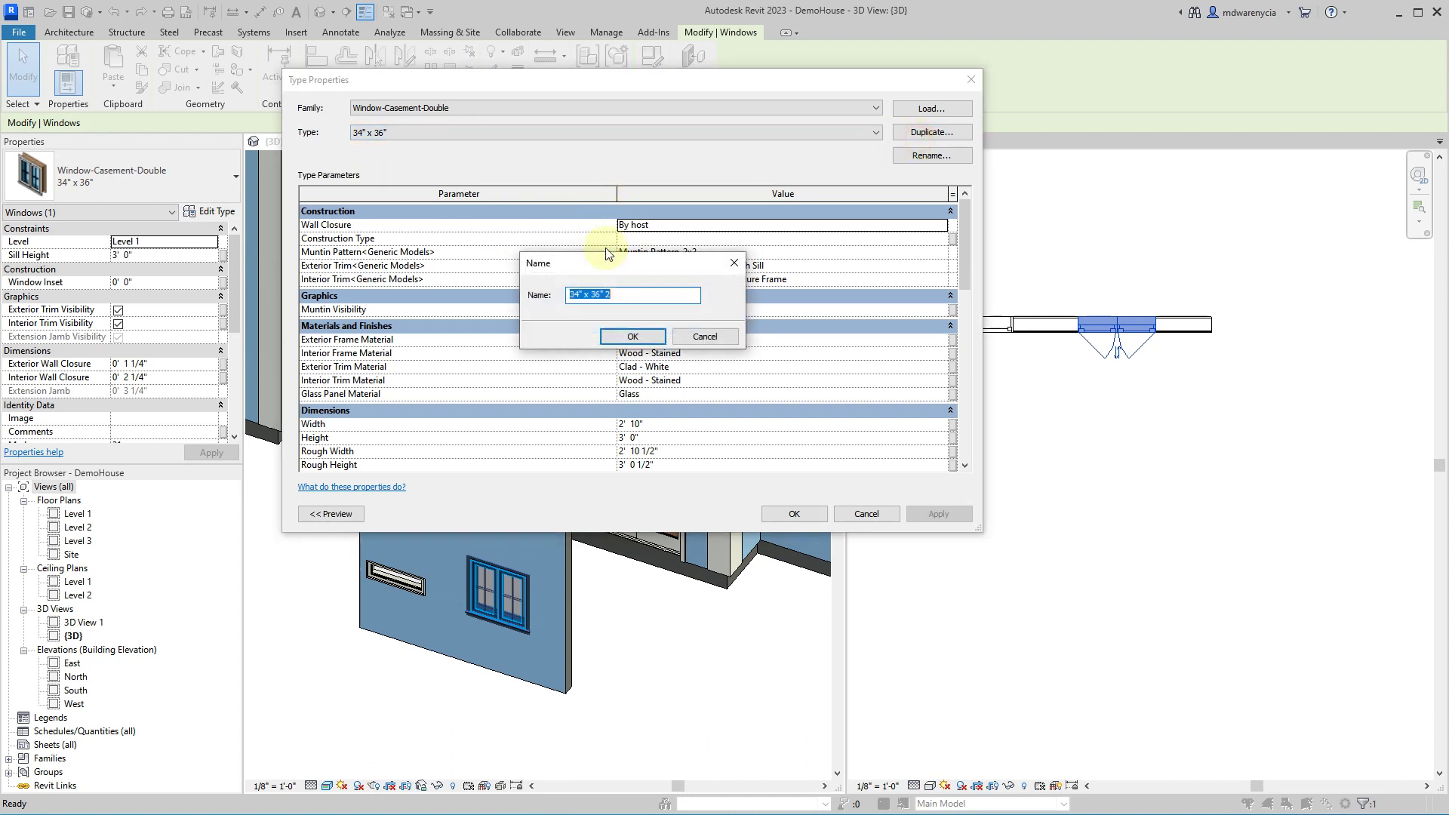
pyautogui.click(623, 292)
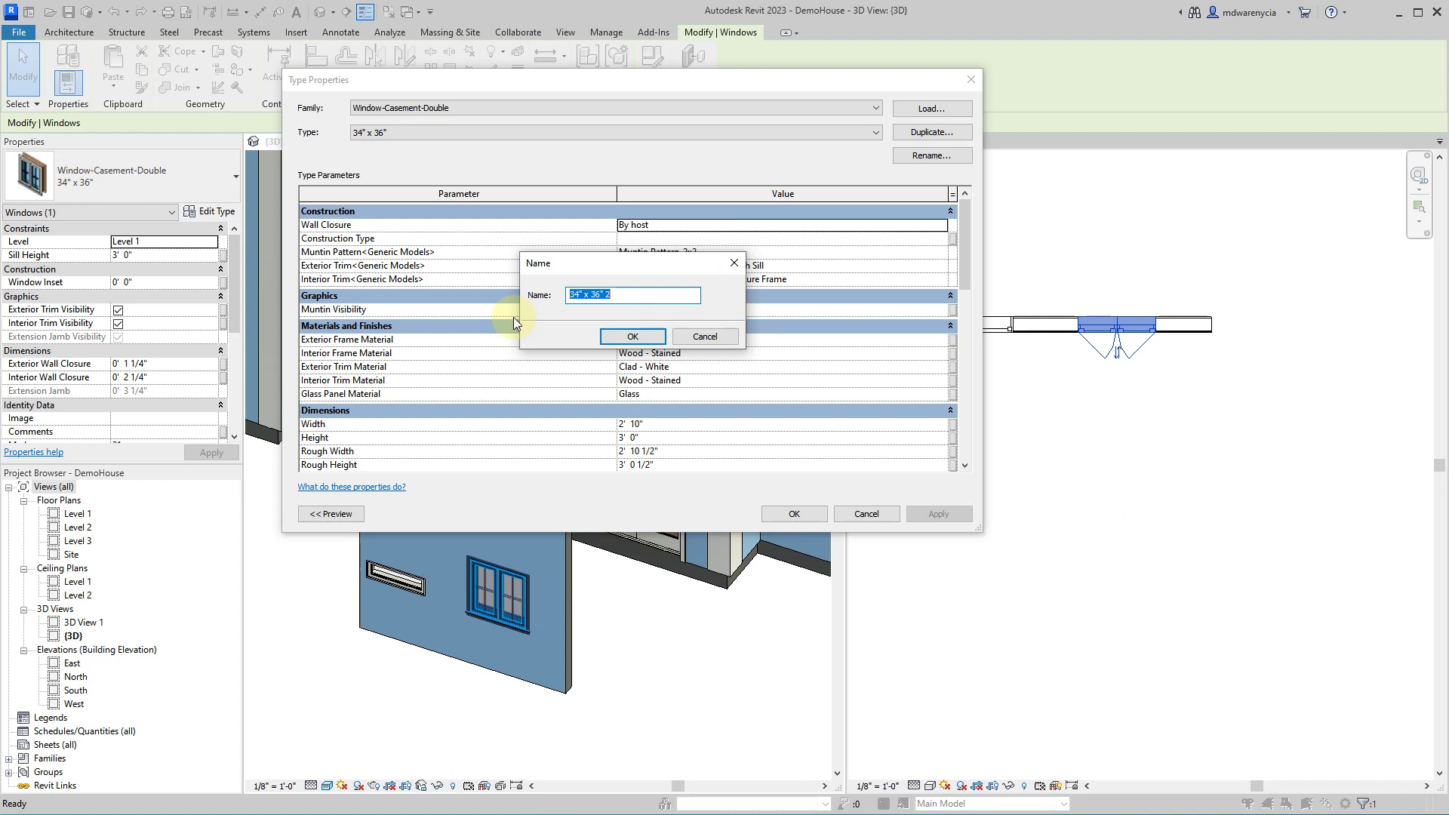
pyautogui.write('48')
pyautogui.press('Return')
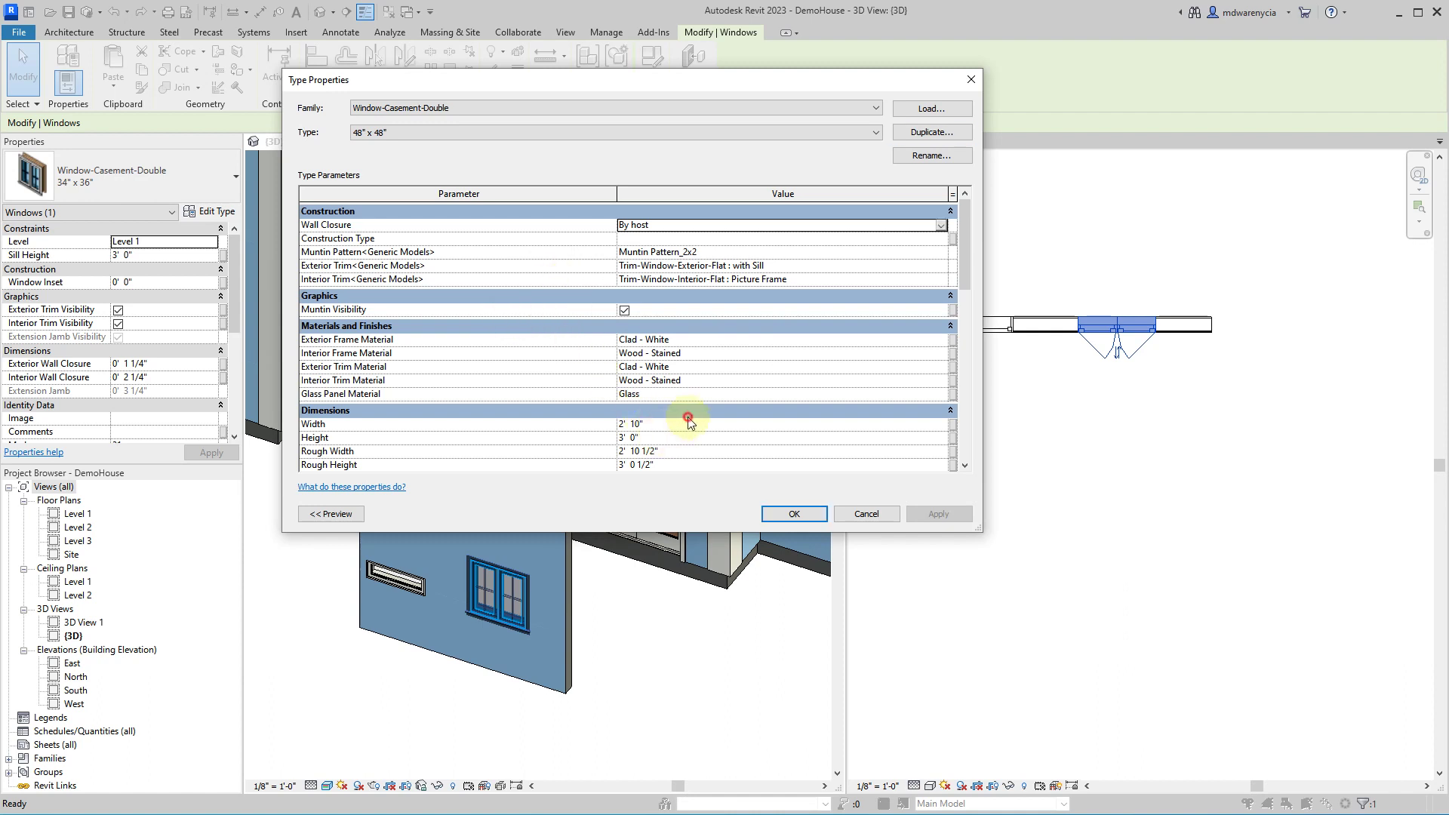
# - Set the new casement type's width and height to 4' 0" each and apply the type to the selected window
pyautogui.click(686, 412)
pyautogui.click(687, 412)
pyautogui.click(687, 422)
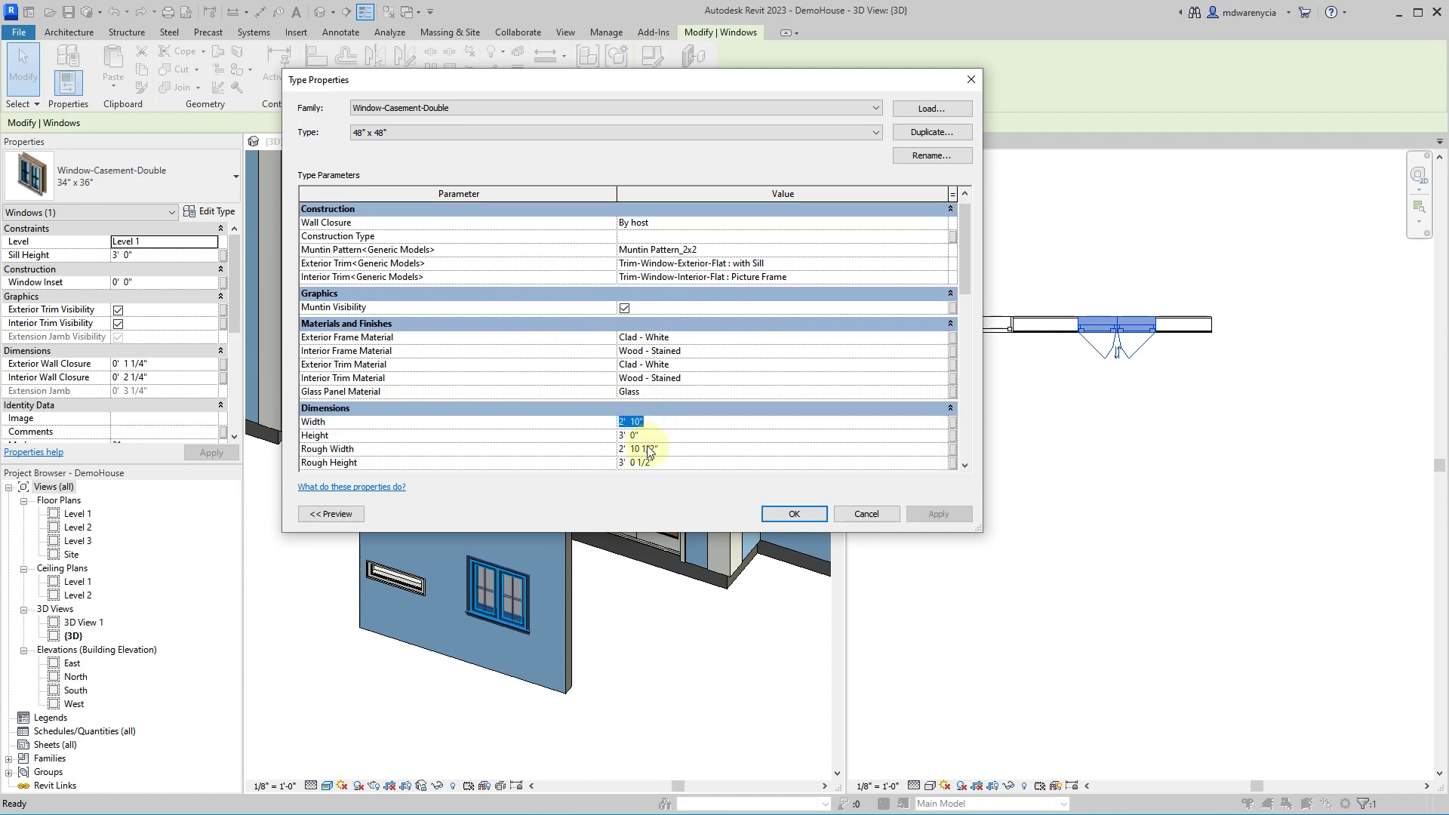
pyautogui.press('Return')
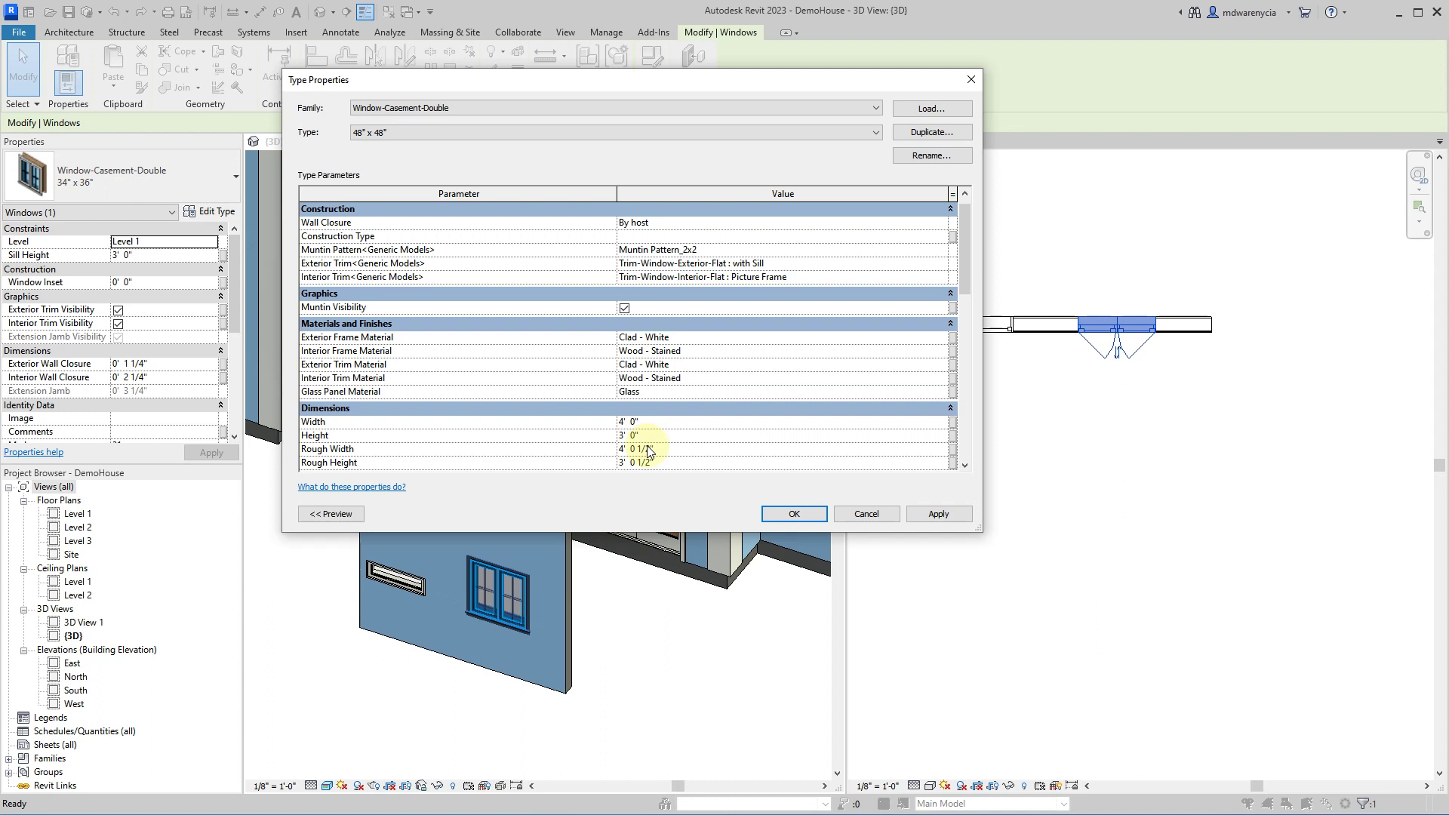
pyautogui.press('Tab')
pyautogui.write('4')
pyautogui.scroll(-2, 765, 399)
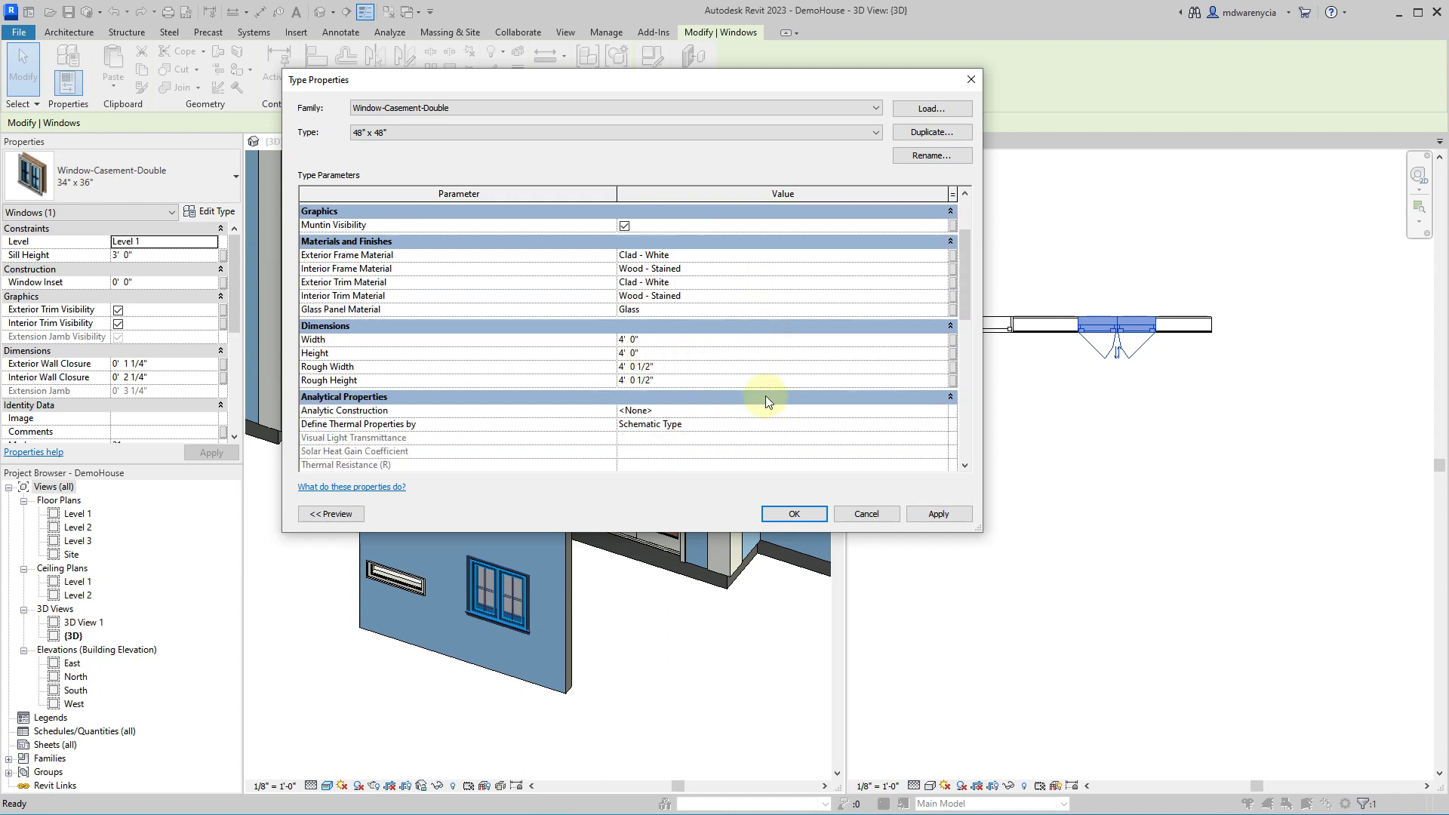
pyautogui.click(809, 515)
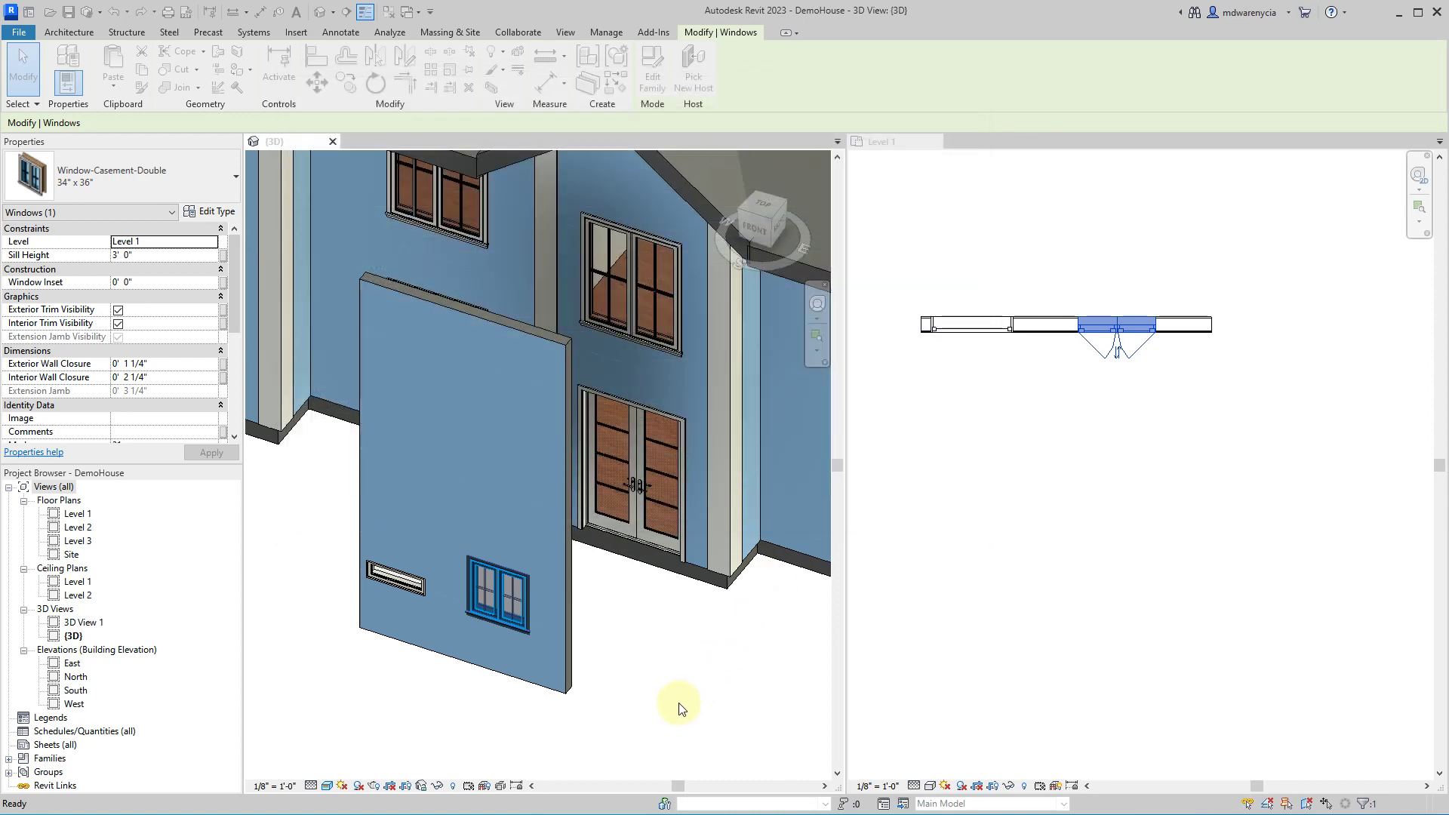
# - Deselect the casement window and examine it up close and alongside the house's facade in the 3D view
pyautogui.click(483, 720)
pyautogui.scroll(4, 468, 649)
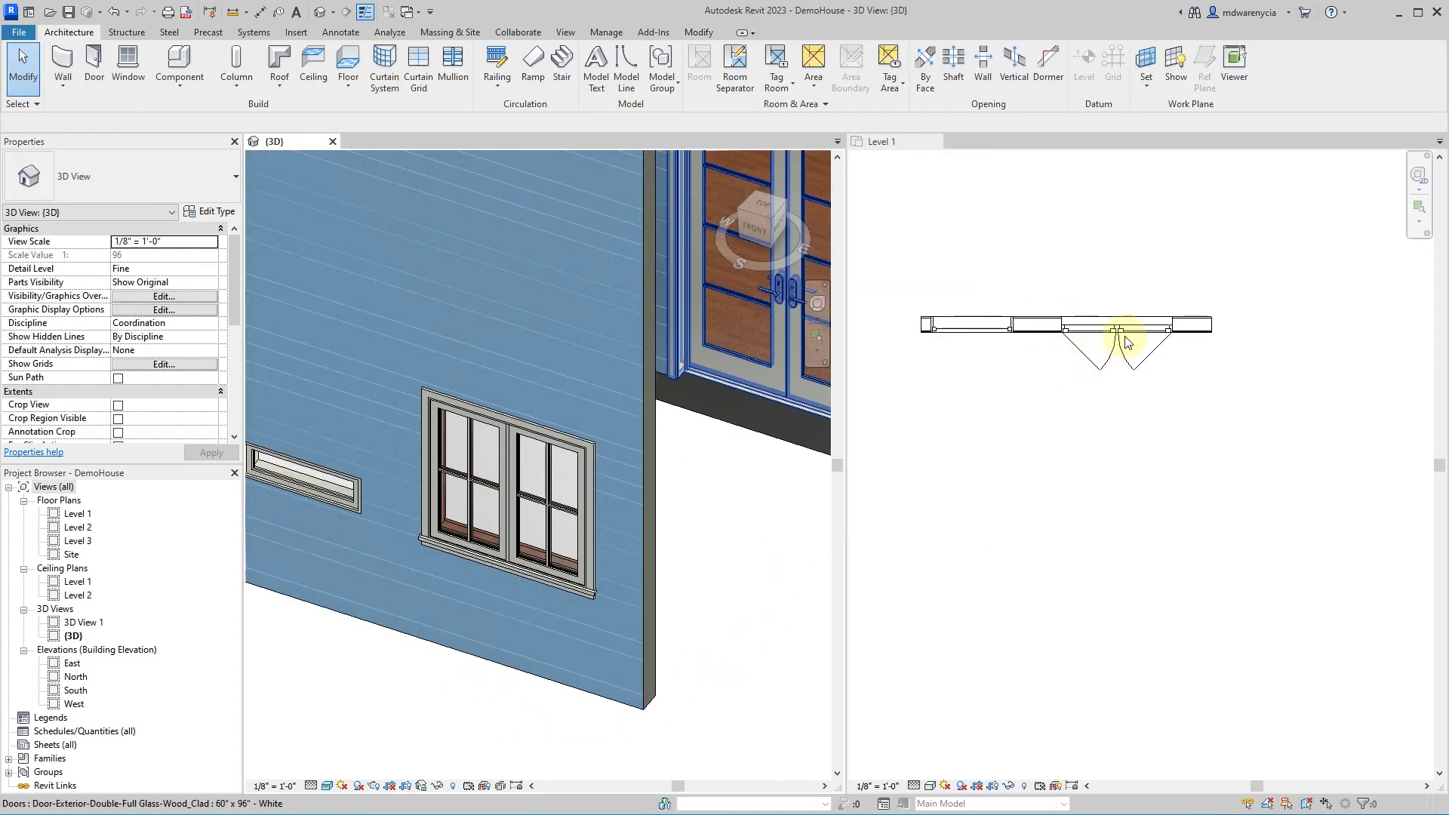
pyautogui.scroll(4, 528, 558)
pyautogui.scroll(-5, 527, 532)
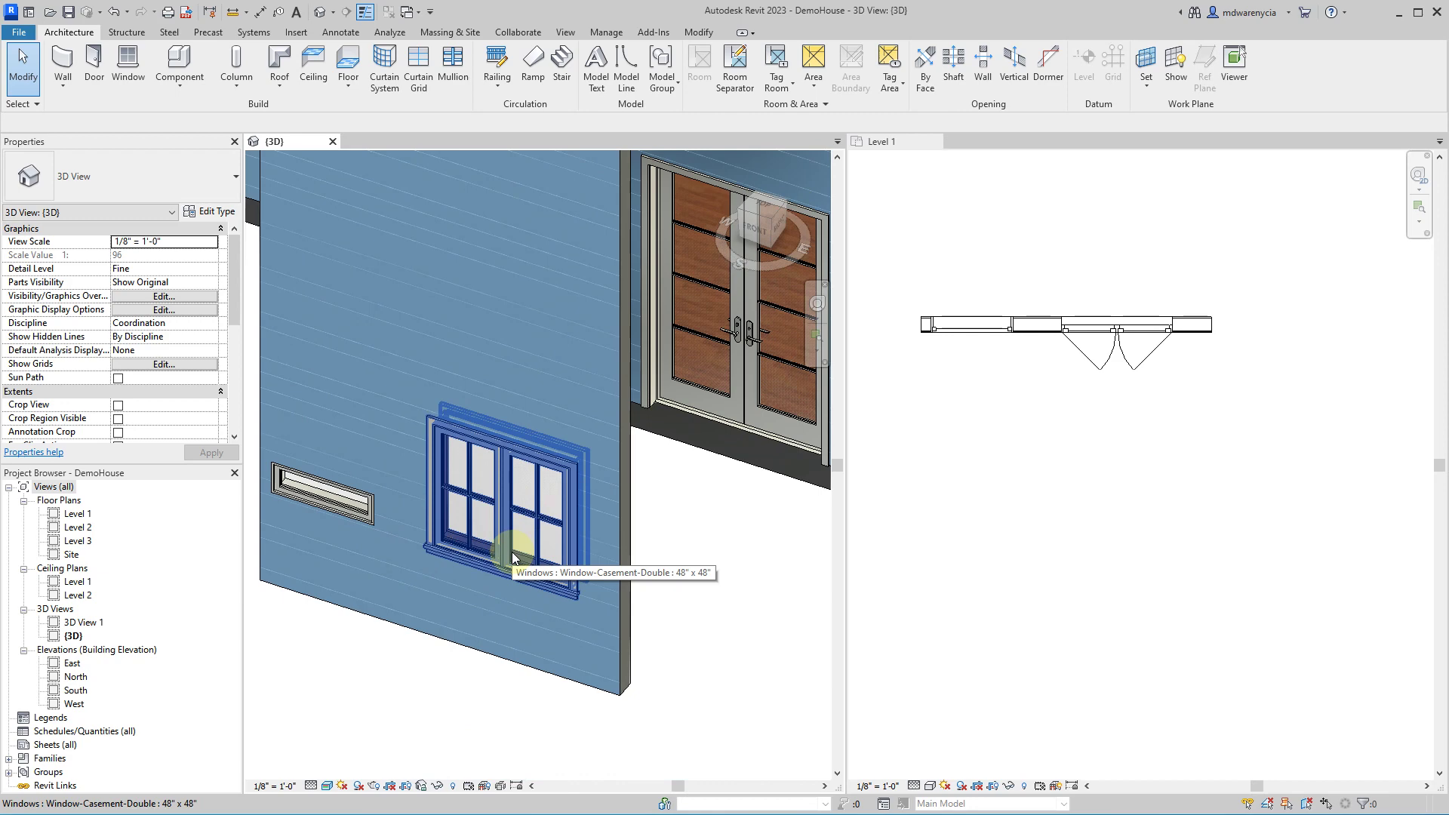
pyautogui.scroll(-3, 503, 565)
pyautogui.scroll(-2, 469, 583)
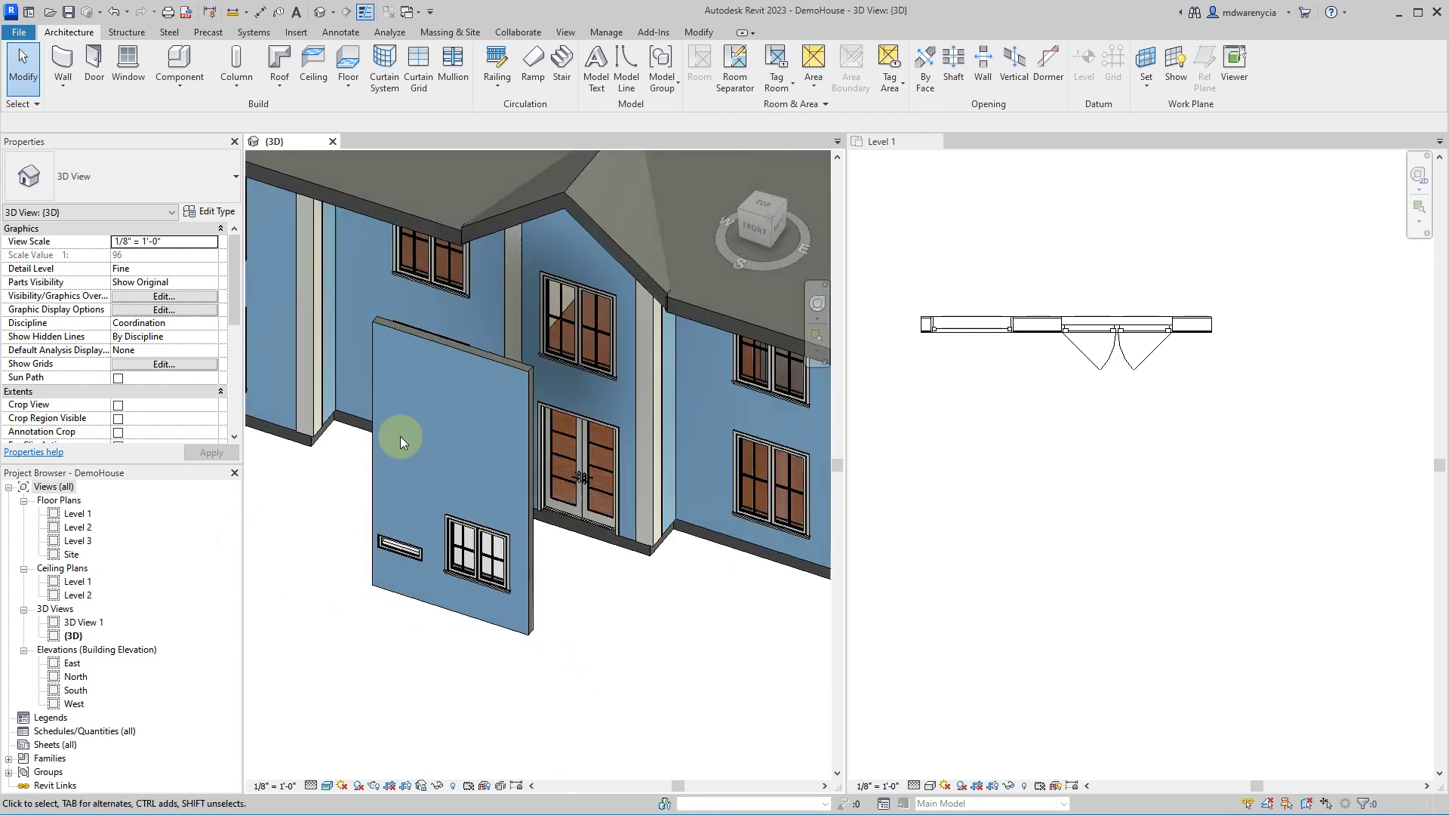
pyautogui.scroll(-3, 653, 613)
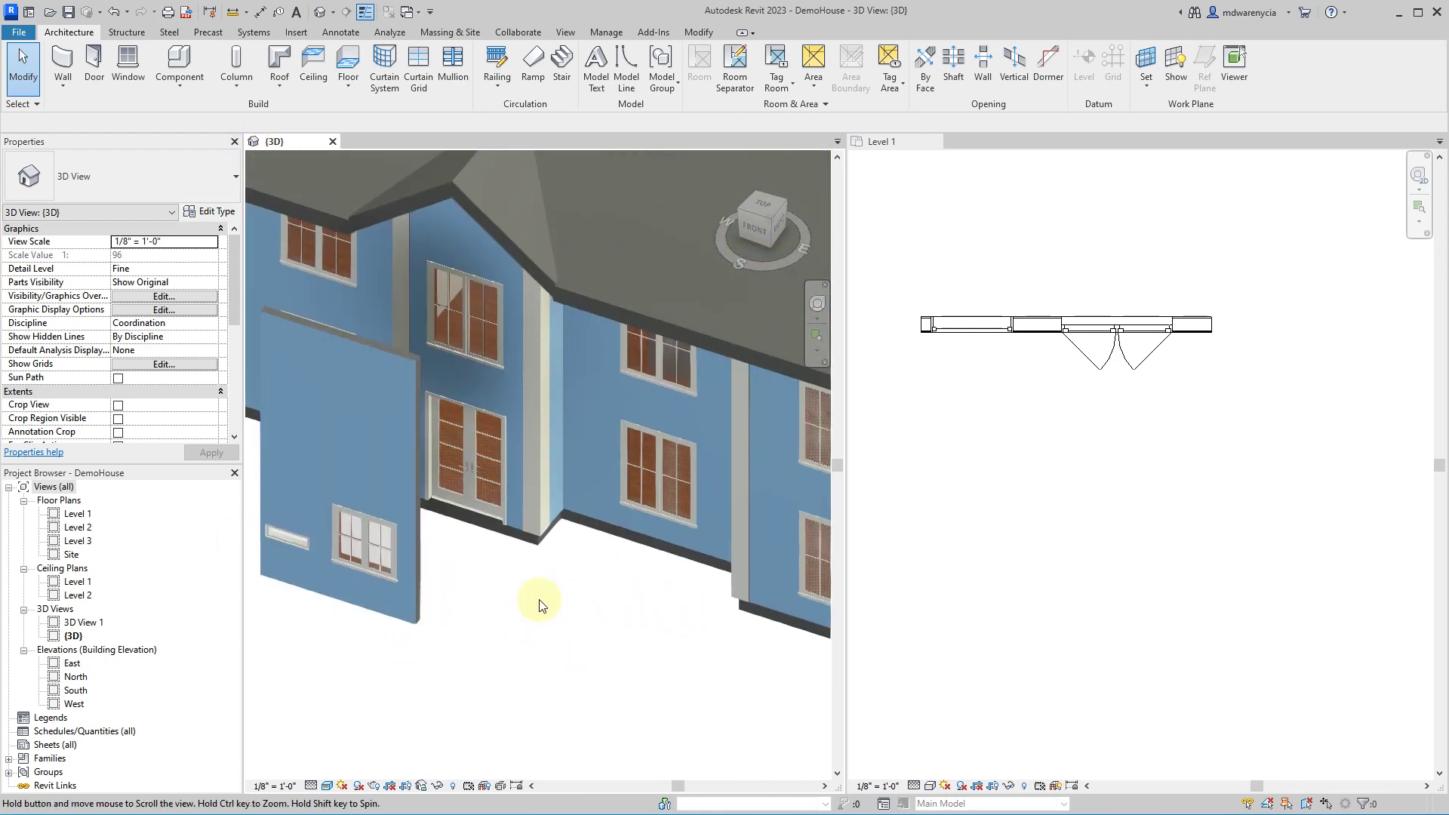
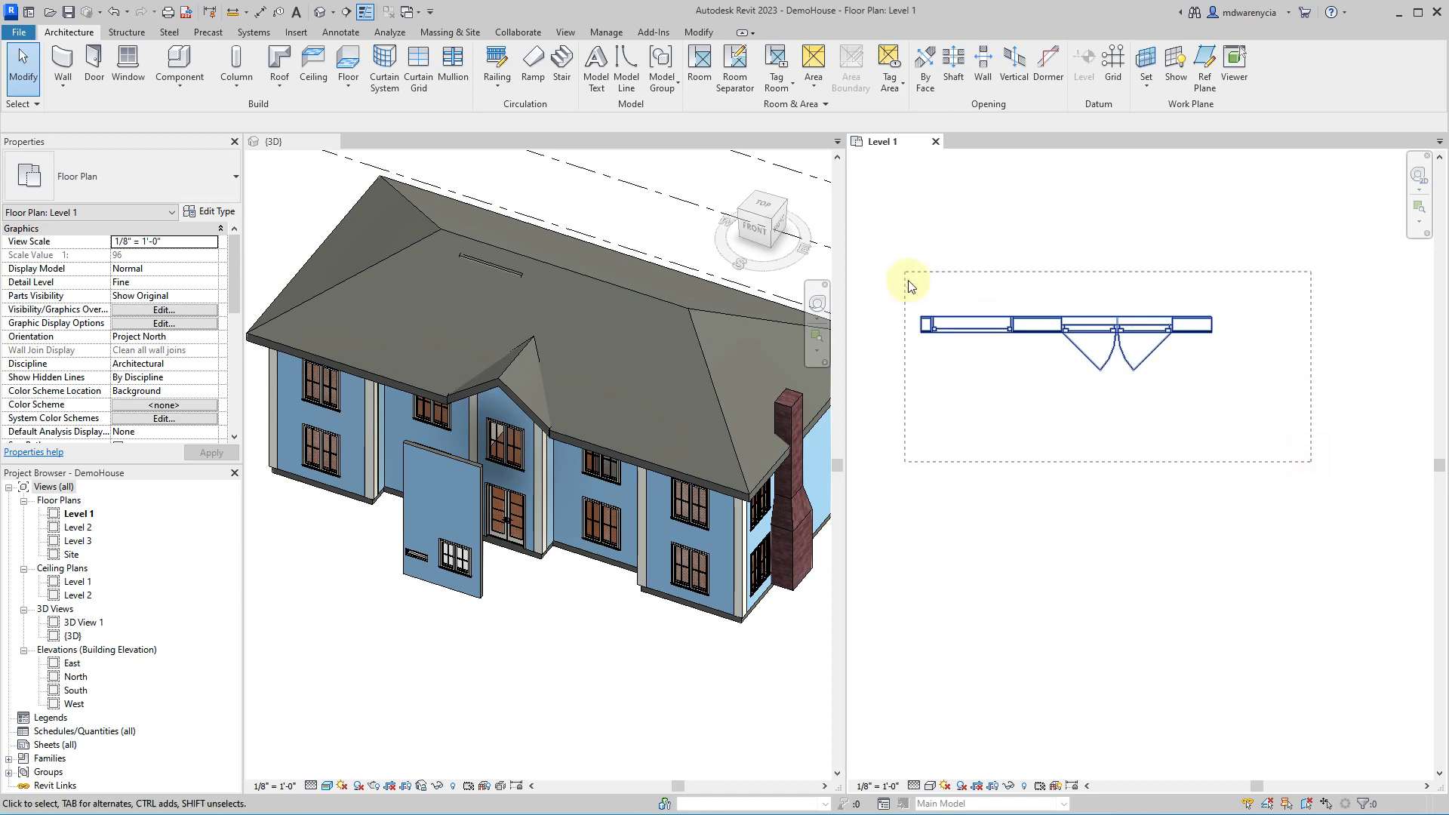
# - Delete the freestanding test wall together with its two windows from the Level 1 floor plan
pyautogui.press('Delete')
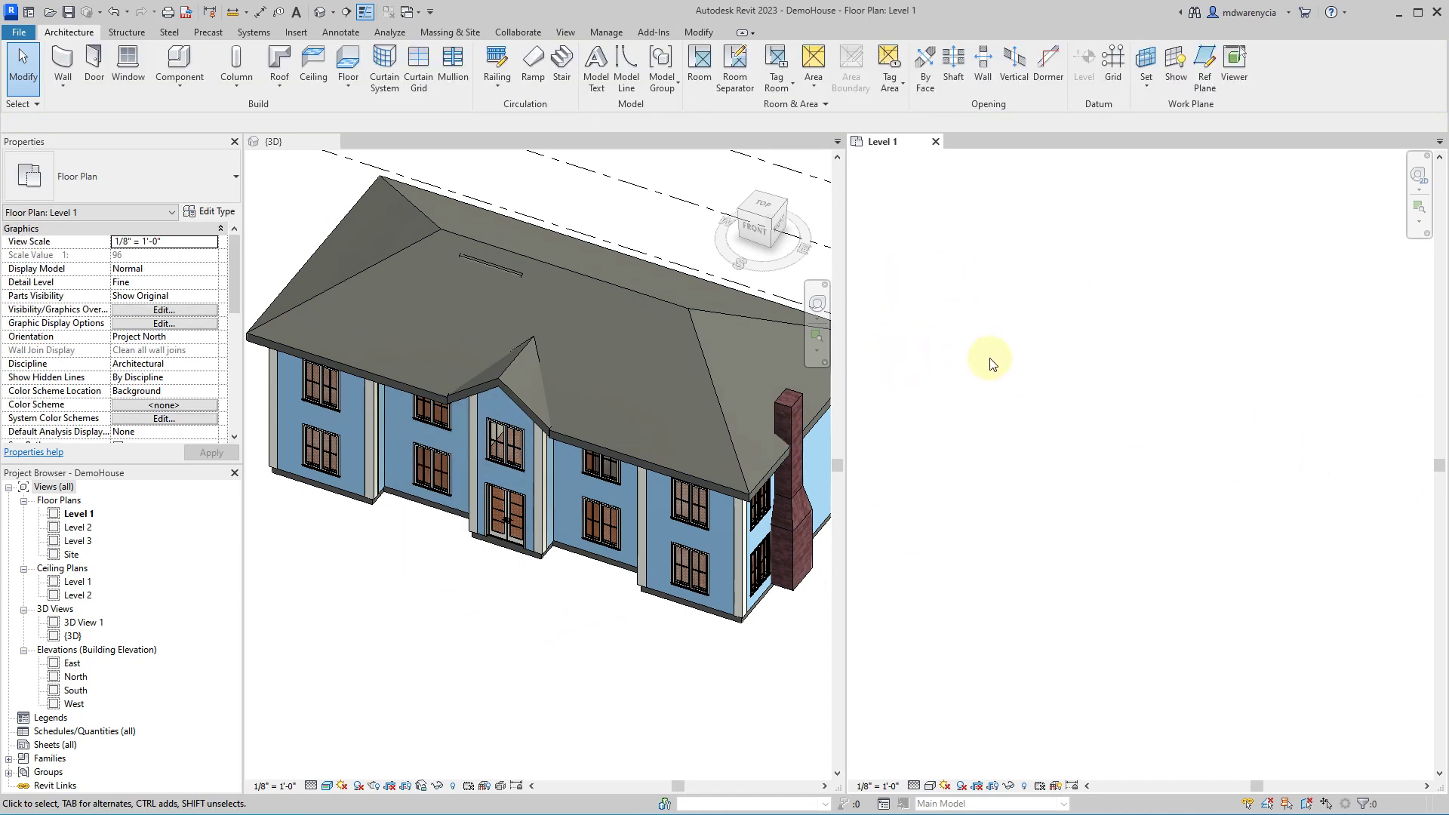
pyautogui.click(478, 475)
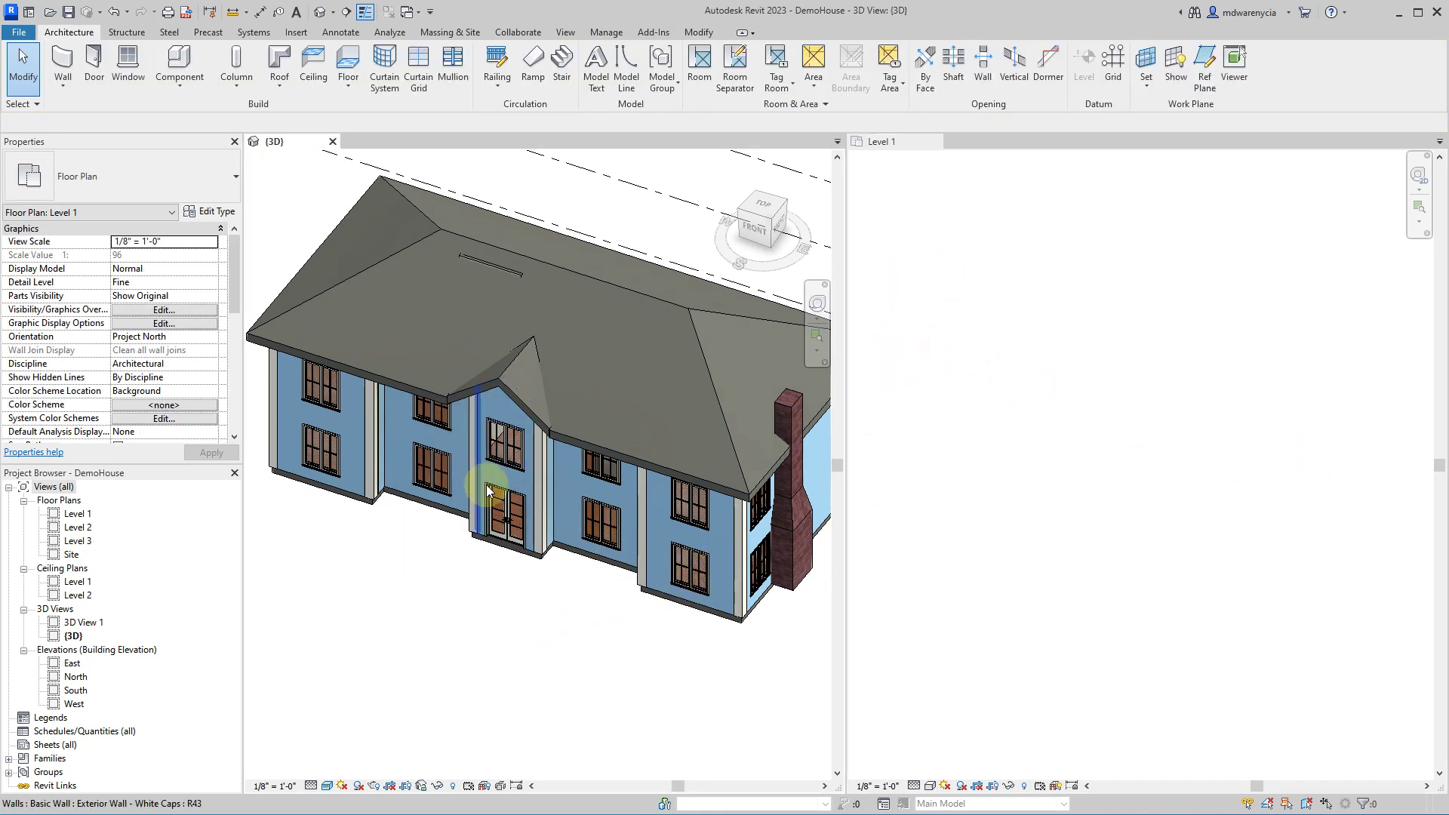
# - Set the top constraint of the interior wall poking through the roof to Up to level: Level 3
pyautogui.moveTo(670, 516); pyautogui.dragTo(437, 496, button='middle')
pyautogui.scroll(3, 571, 492)
pyautogui.scroll(-3, 526, 466)
pyautogui.scroll(4, 434, 232)
pyautogui.click(473, 230)
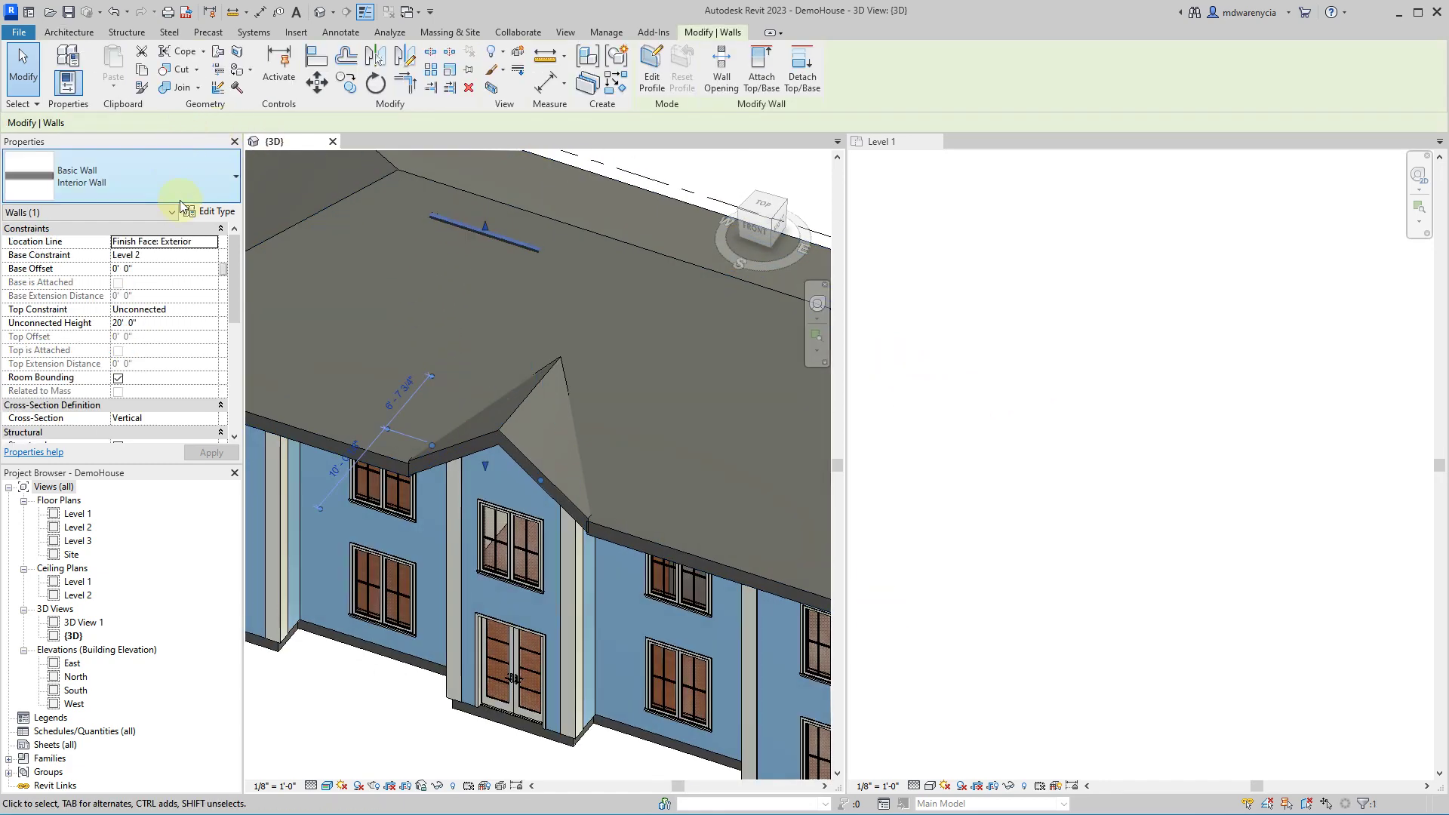
pyautogui.click(213, 313)
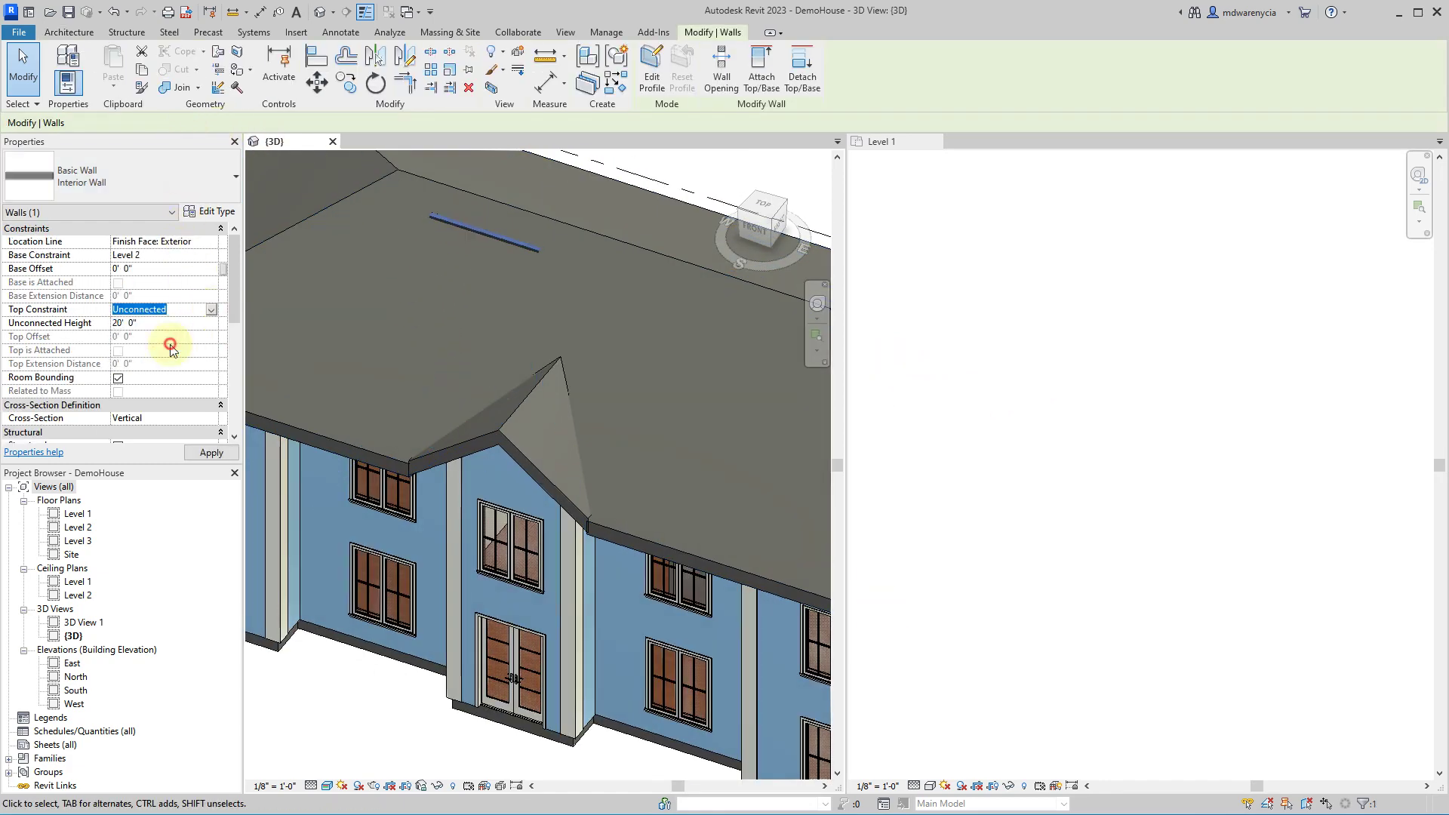
pyautogui.click(151, 344)
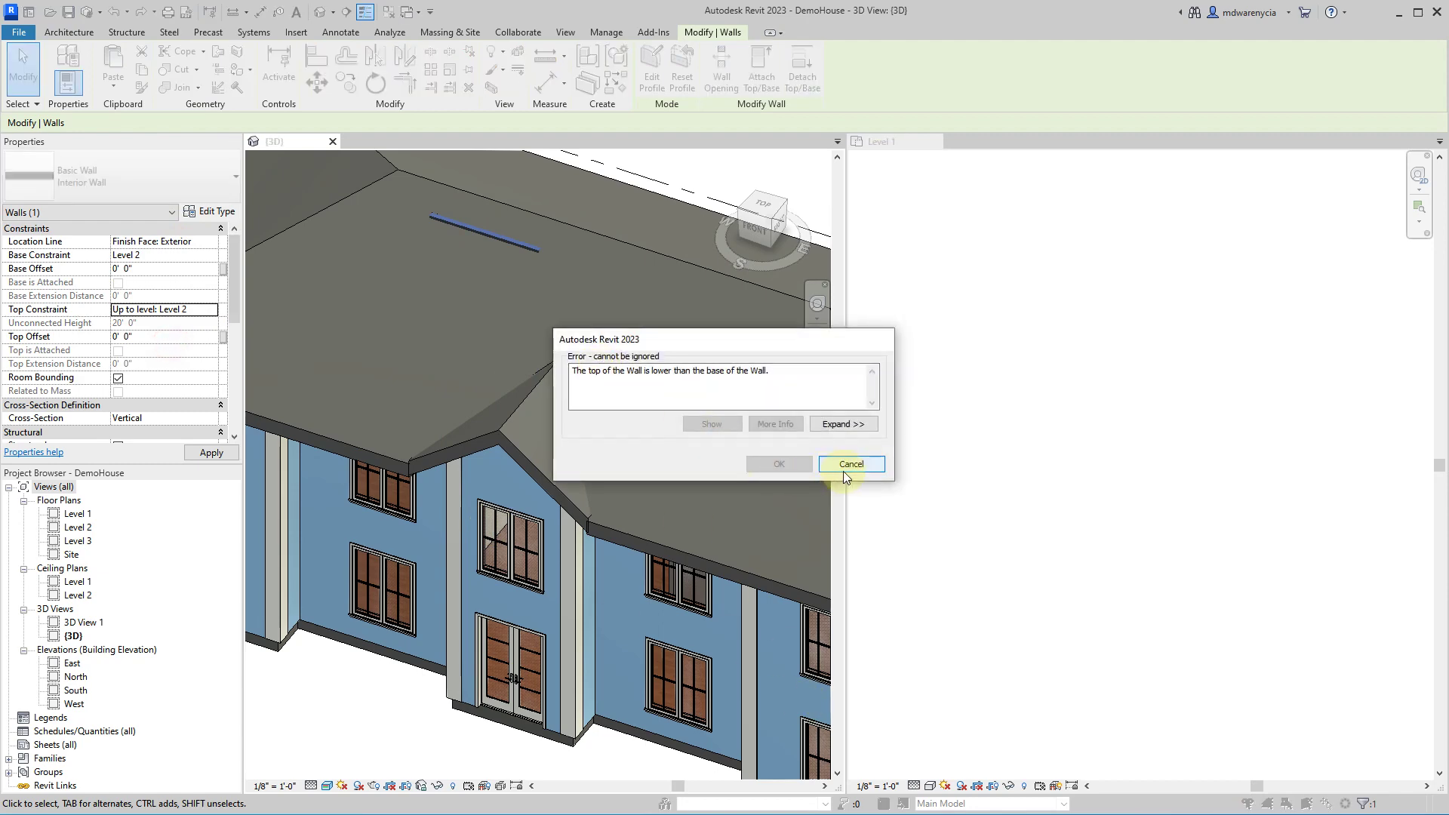
pyautogui.click(850, 463)
pyautogui.click(211, 310)
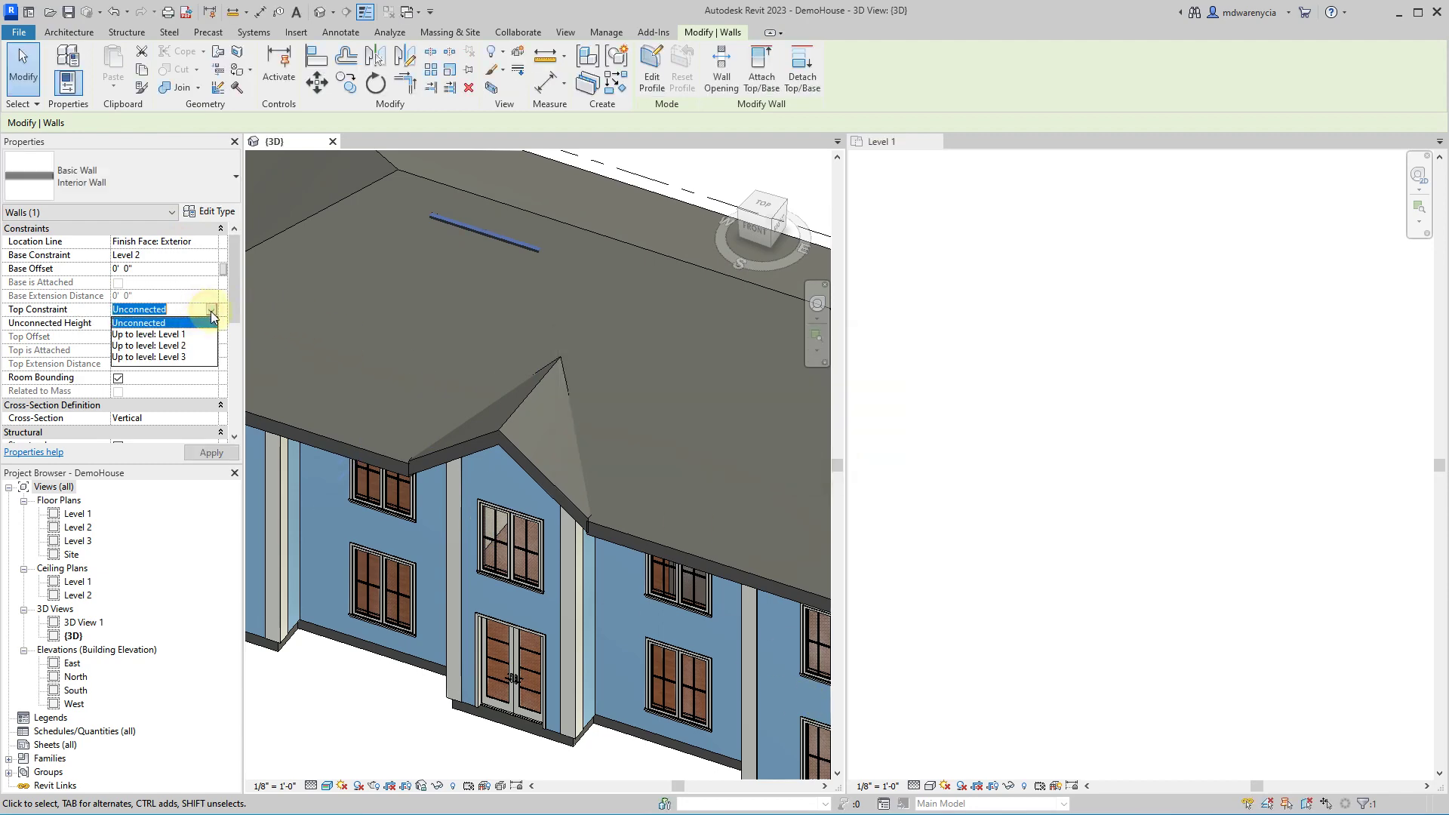
pyautogui.click(183, 356)
pyautogui.scroll(-2, 507, 339)
pyautogui.click(379, 701)
# - Select the brick chimney on the house's end wall in the 3D view and examine its overall form
pyautogui.moveTo(800, 596); pyautogui.dragTo(519, 467, button='middle')
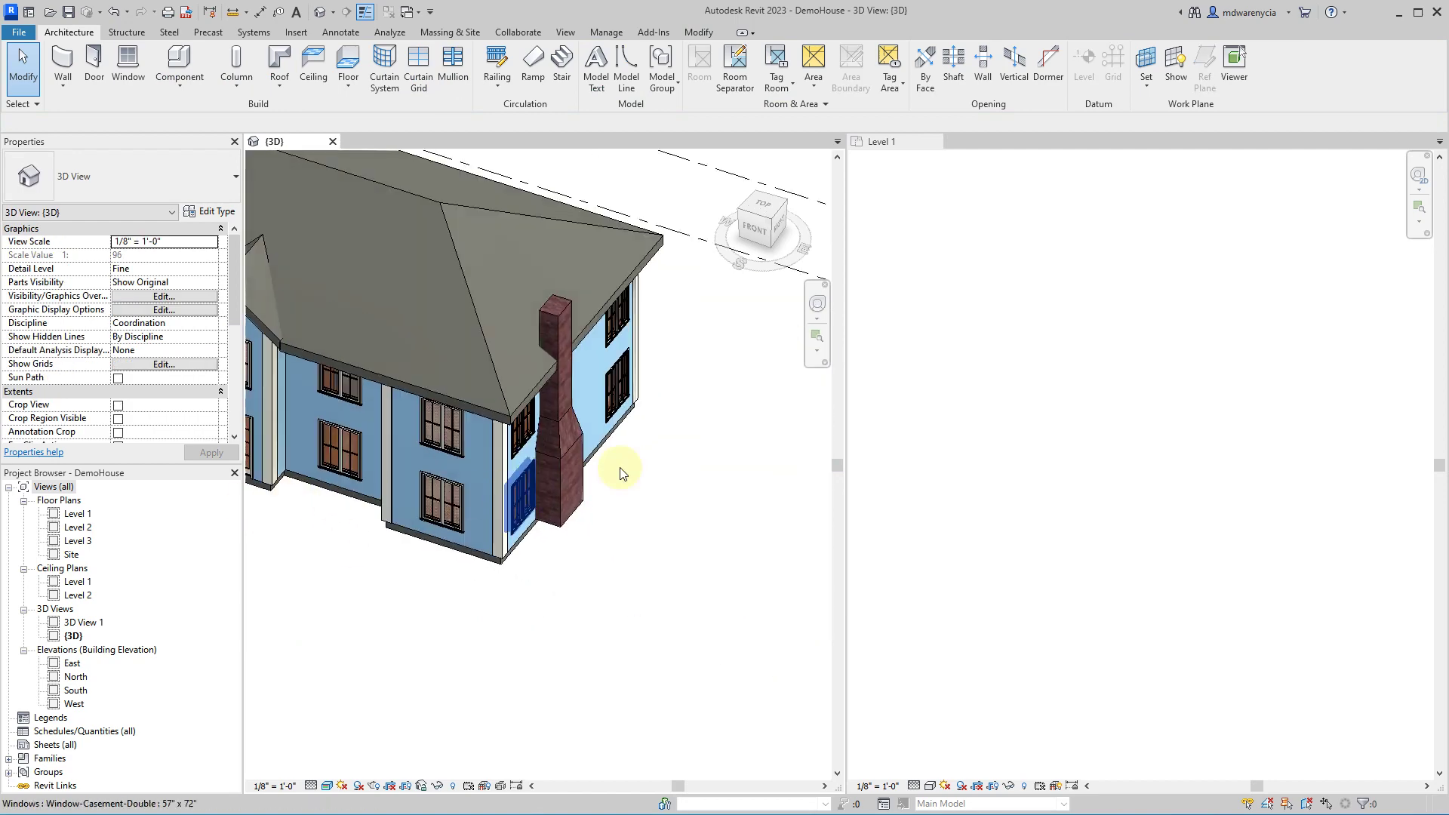
pyautogui.scroll(2, 581, 400)
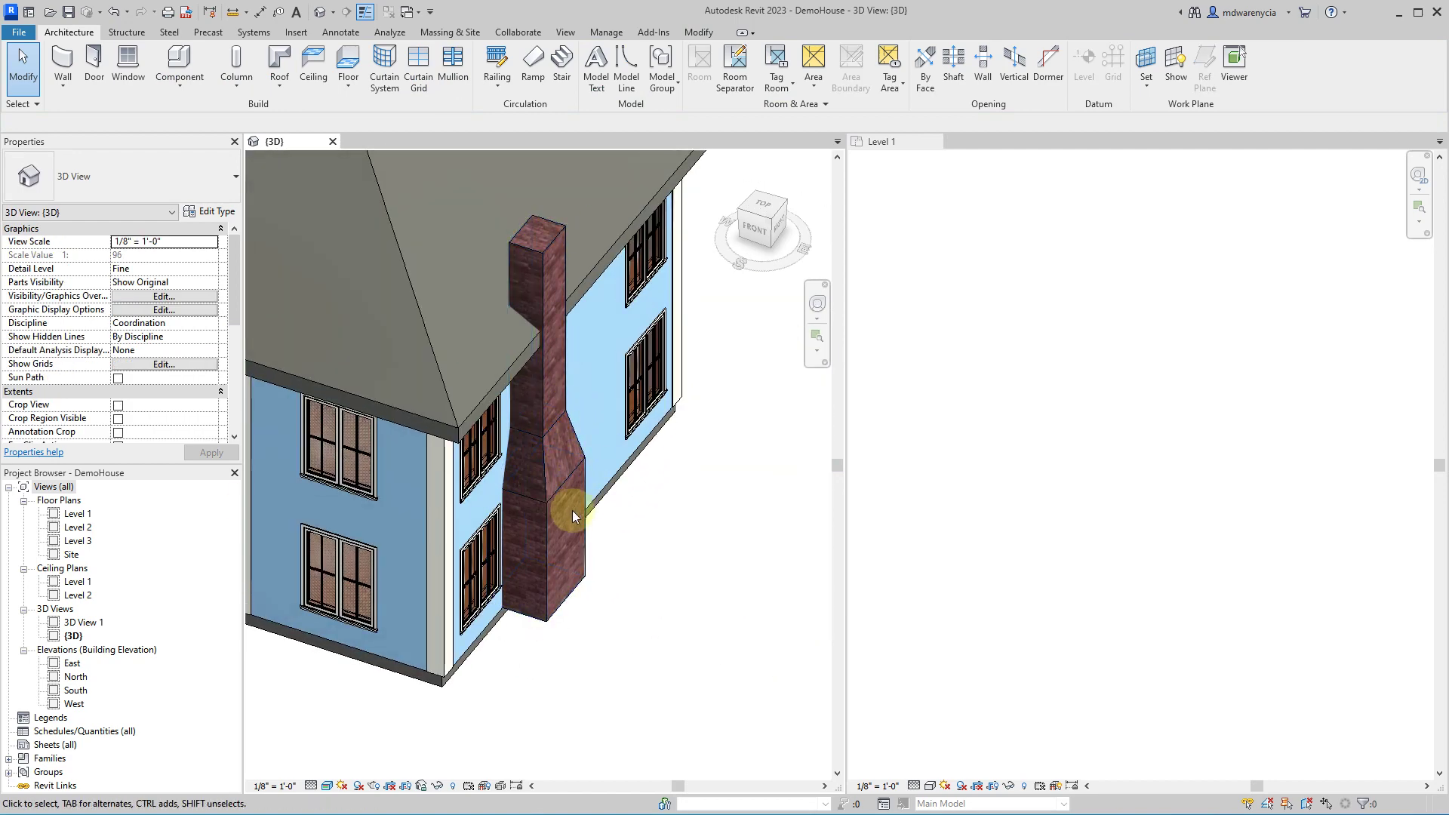
pyautogui.click(572, 594)
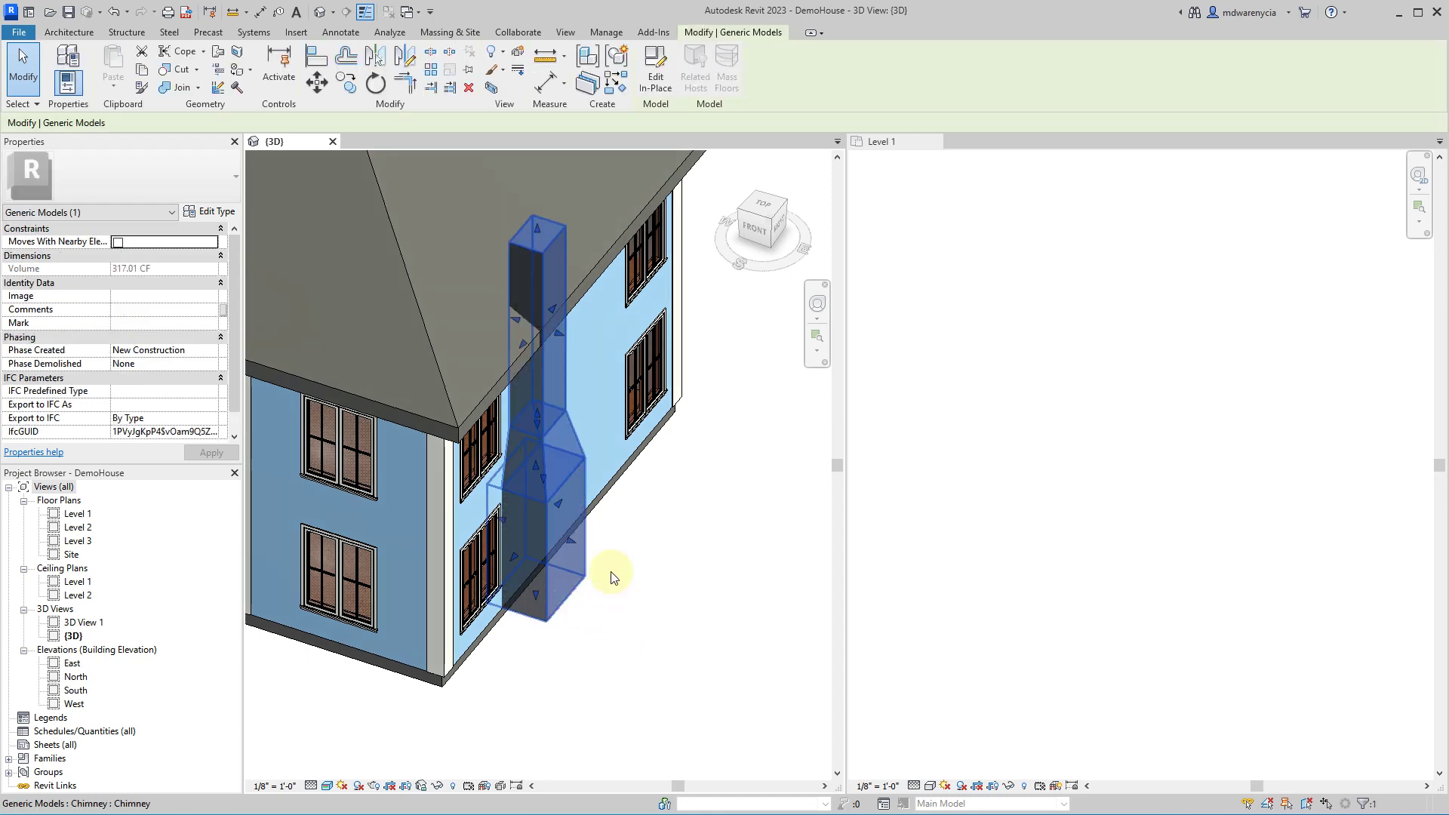
pyautogui.scroll(-2, 658, 497)
pyautogui.scroll(1, 622, 267)
pyautogui.scroll(-4, 1056, 377)
# - Locate and select the chimney in the Level 1 floor plan, and inspect its brick body up close in the 3D view
pyautogui.moveTo(1397, 336); pyautogui.dragTo(938, 475, button='middle')
pyautogui.scroll(3, 943, 423)
pyautogui.moveTo(1000, 426); pyautogui.dragTo(1086, 429, button='middle')
pyautogui.click(928, 396)
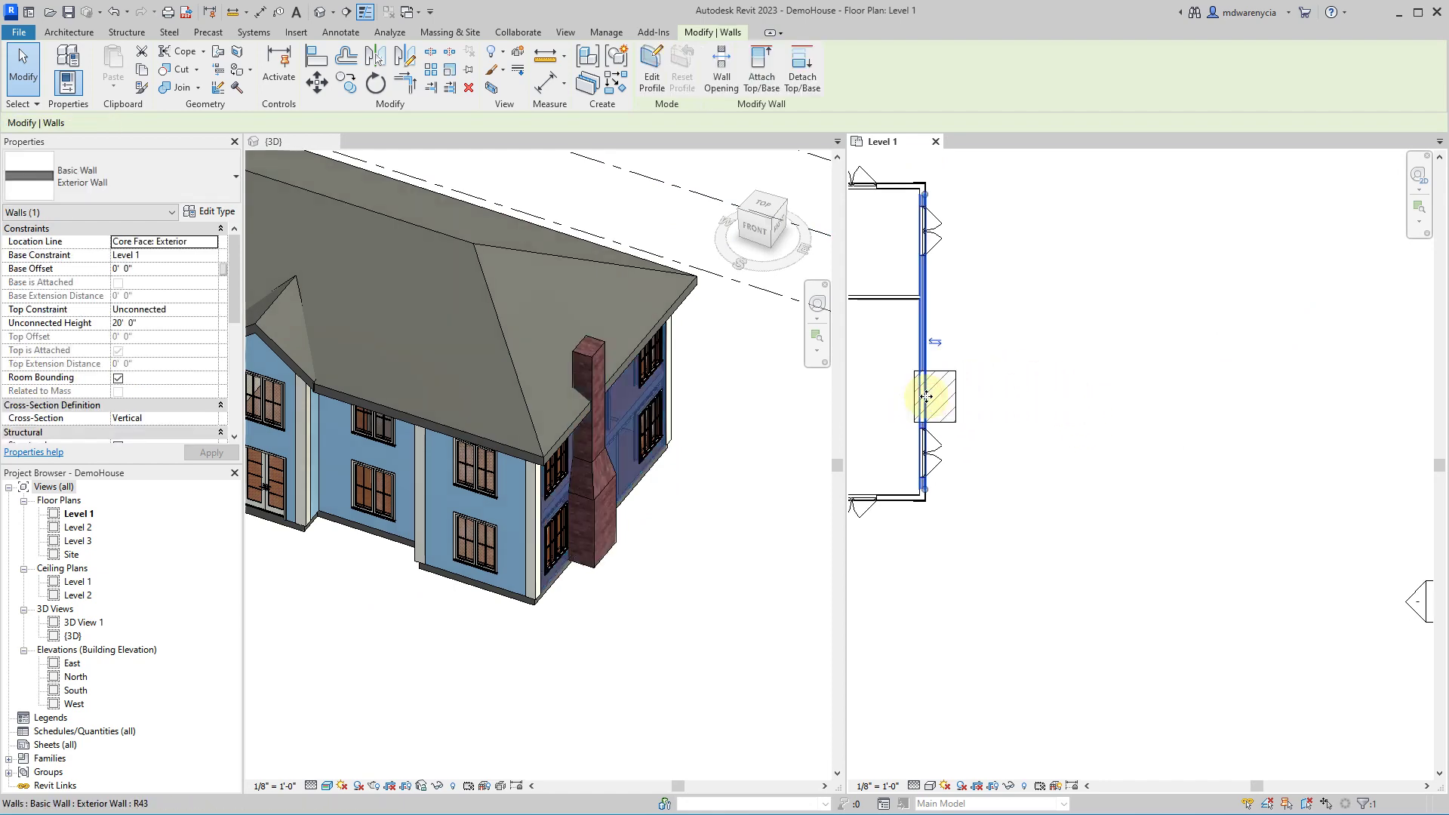
pyautogui.click(943, 400)
pyautogui.click(945, 423)
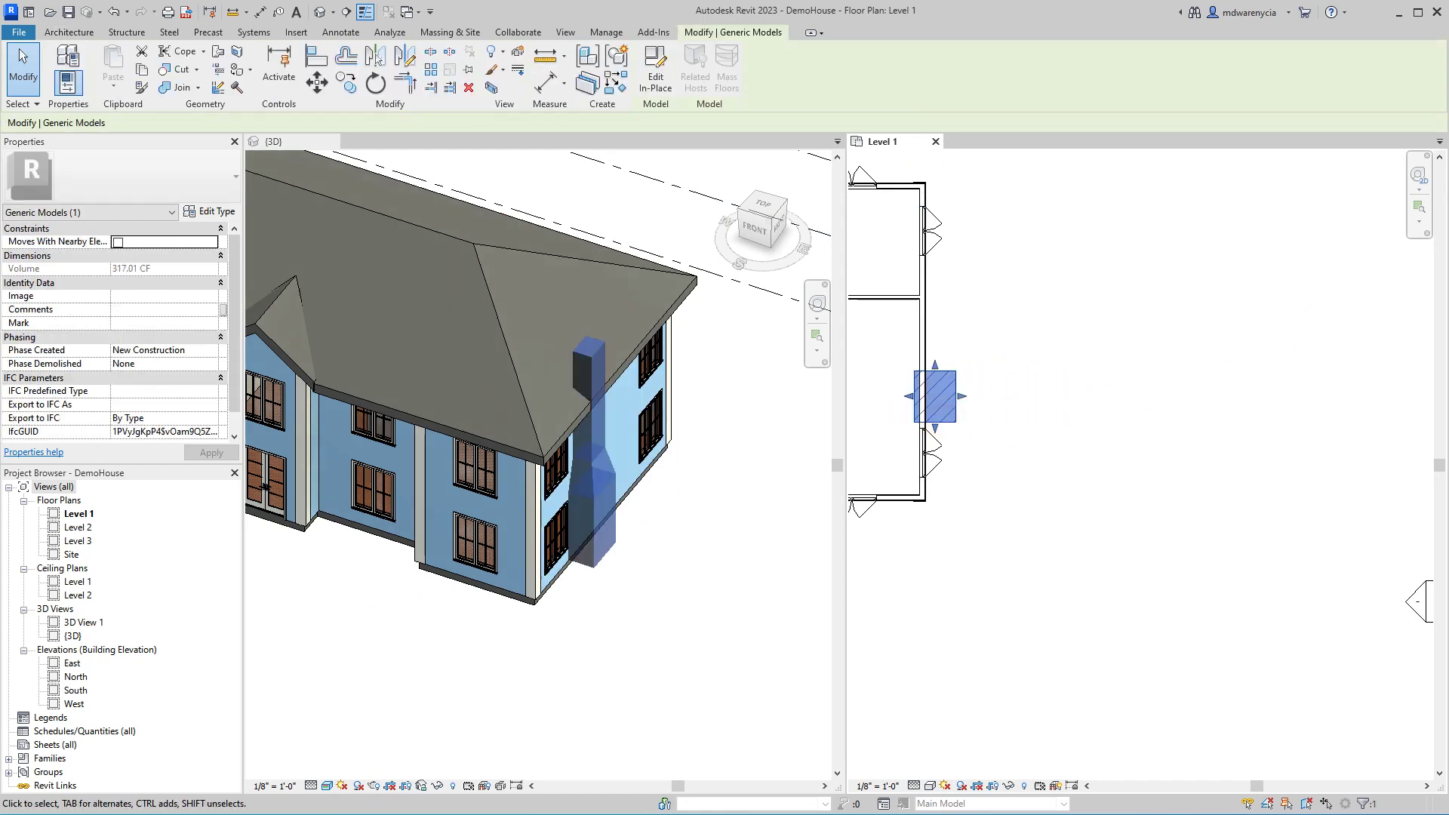
pyautogui.click(630, 651)
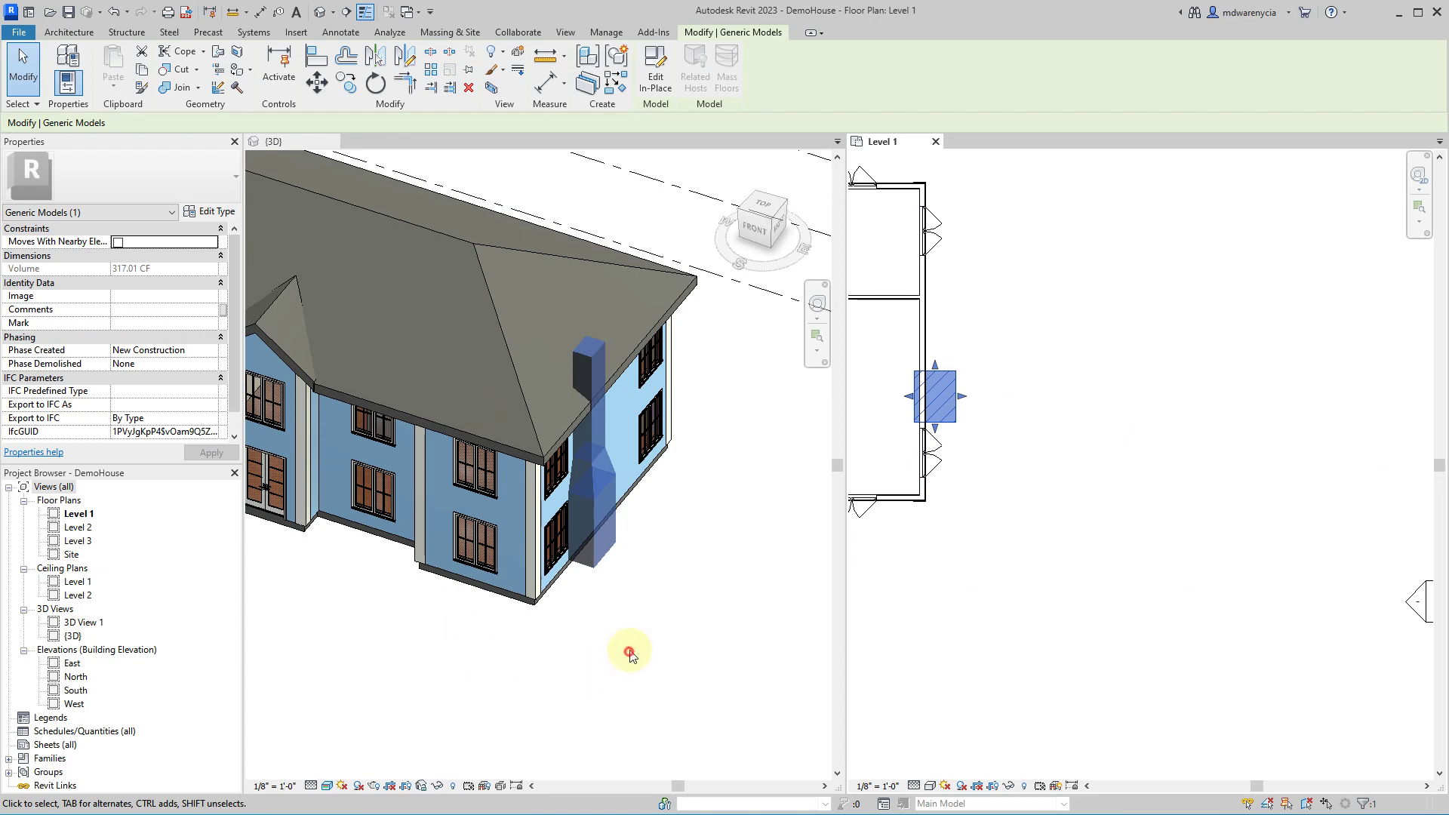
pyautogui.click(666, 587)
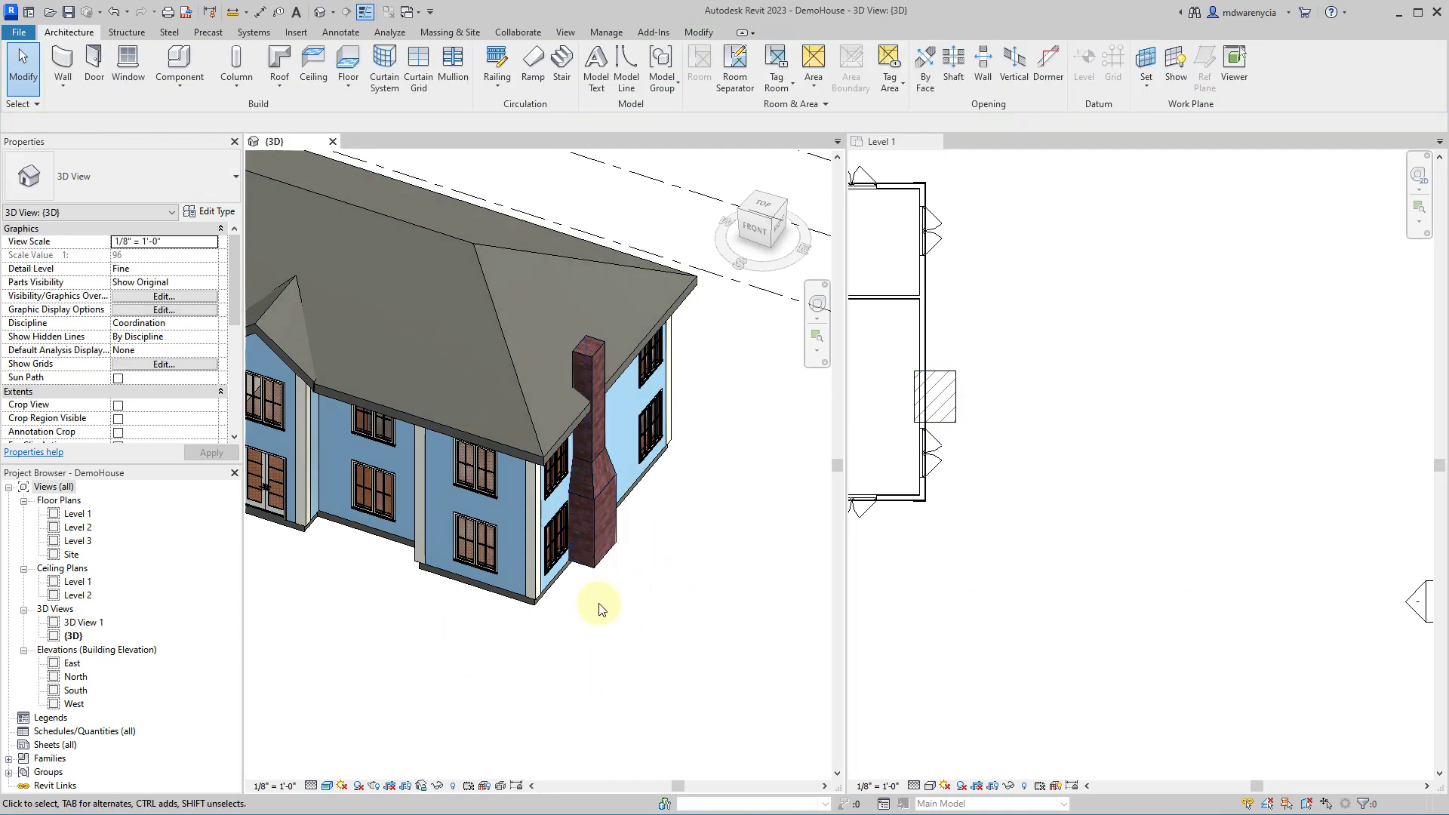
pyautogui.scroll(3, 600, 592)
pyautogui.scroll(-5, 420, 646)
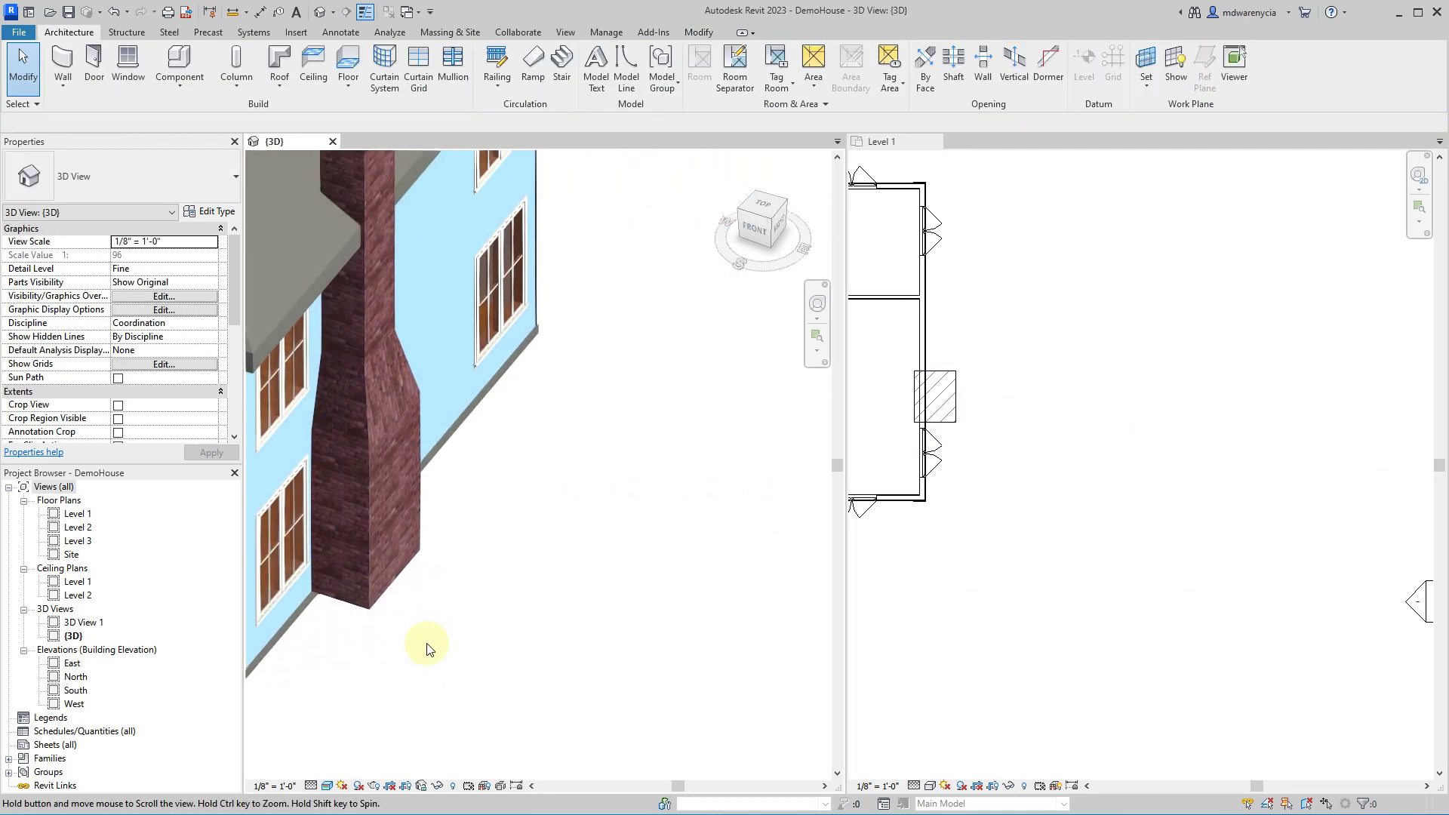
# - Start a new in-place model in the Generic Models family category and name it Chimney
pyautogui.click(1142, 575)
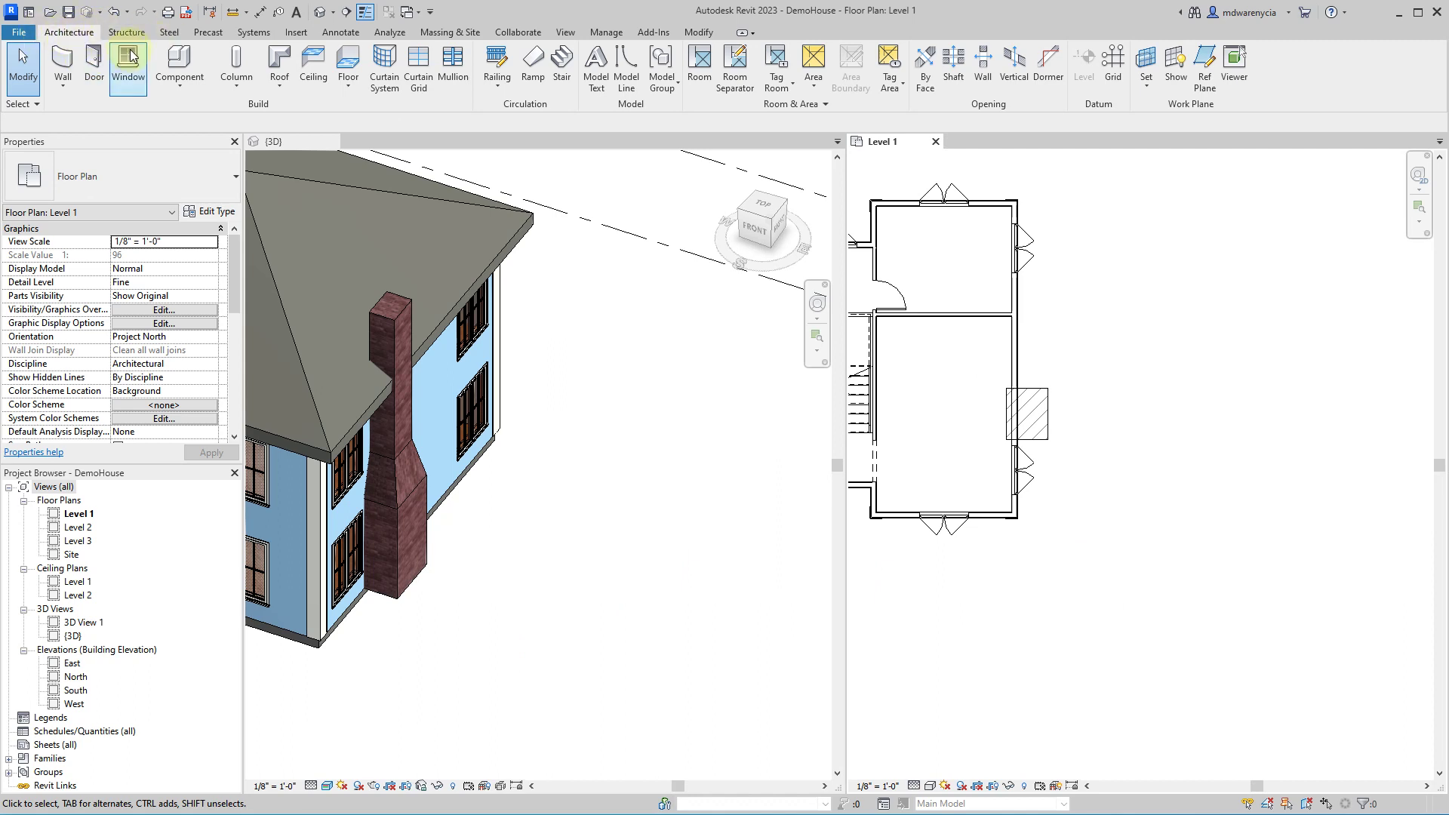
pyautogui.click(189, 86)
pyautogui.click(140, 148)
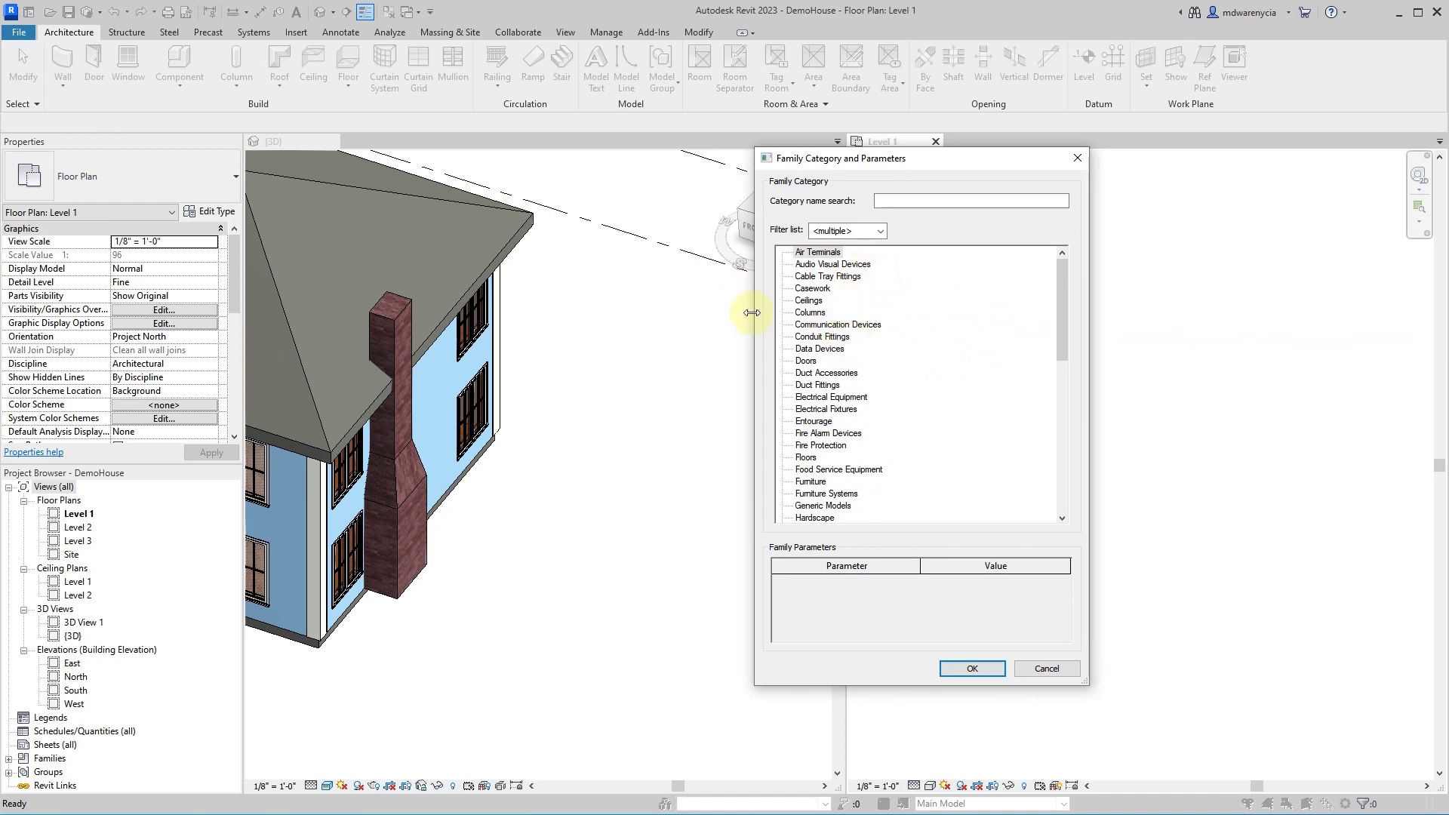
pyautogui.scroll(-4, 824, 273)
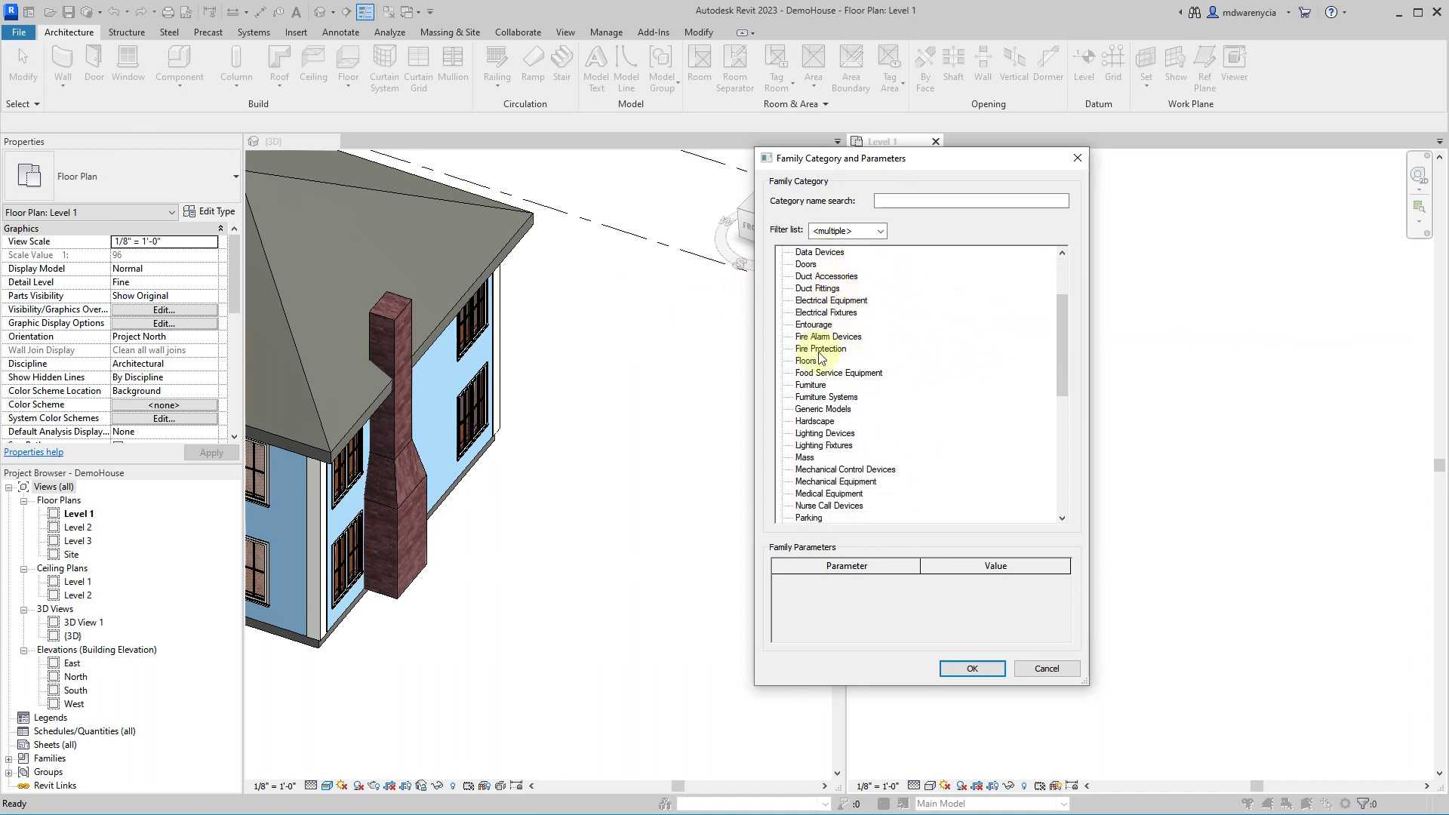
pyautogui.scroll(-3, 845, 388)
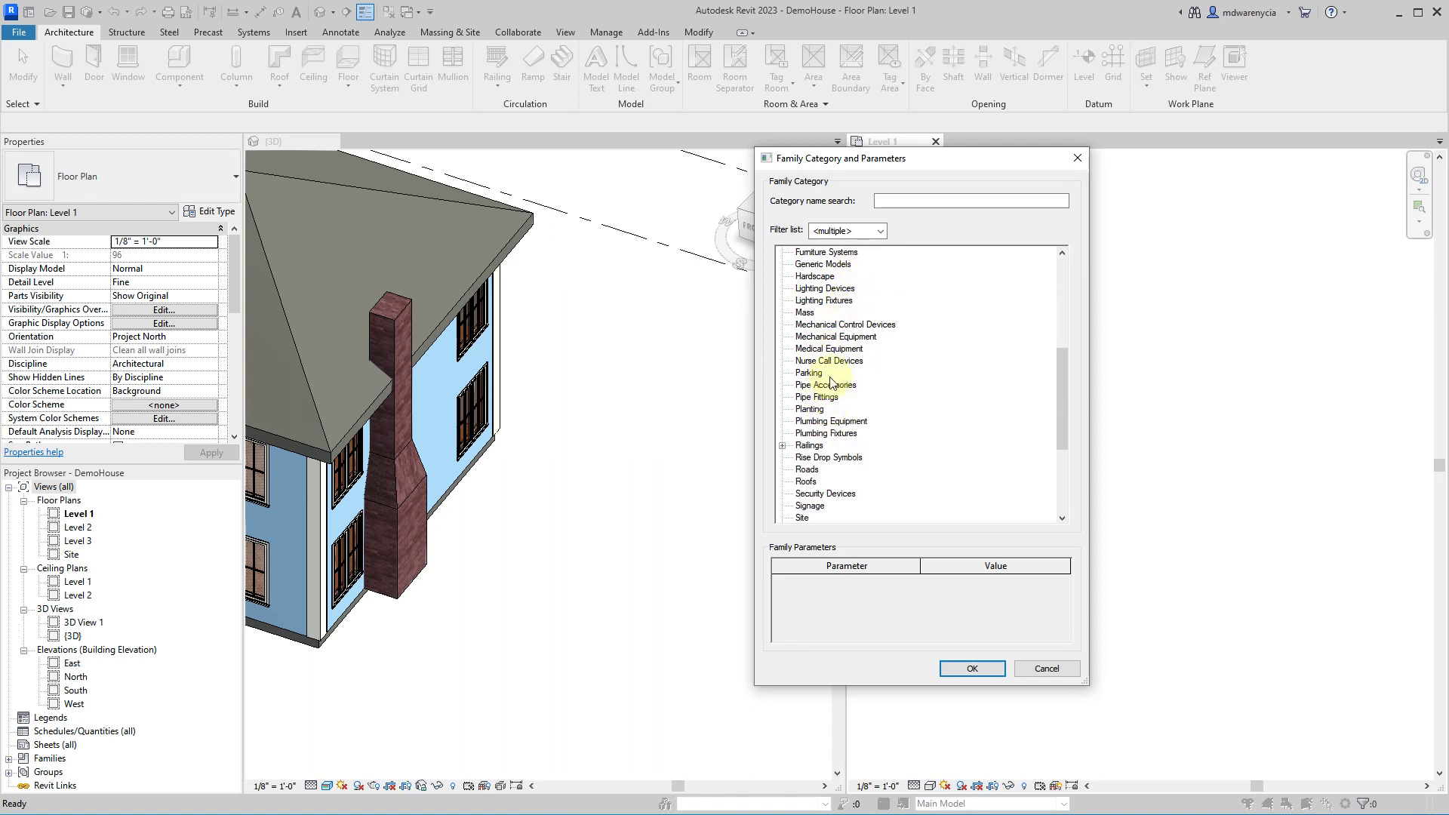
pyautogui.scroll(-2, 846, 305)
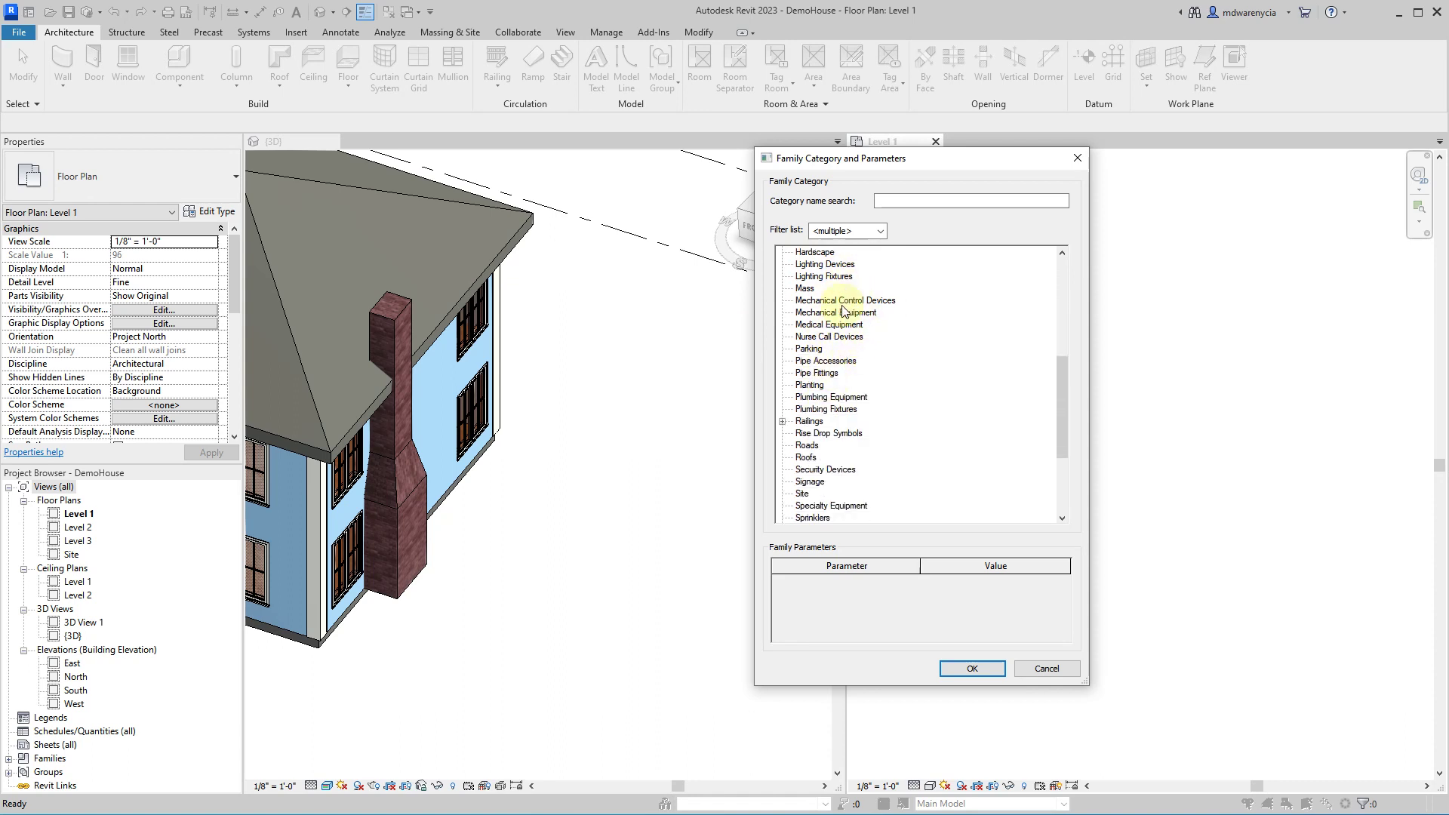
pyautogui.scroll(2, 843, 305)
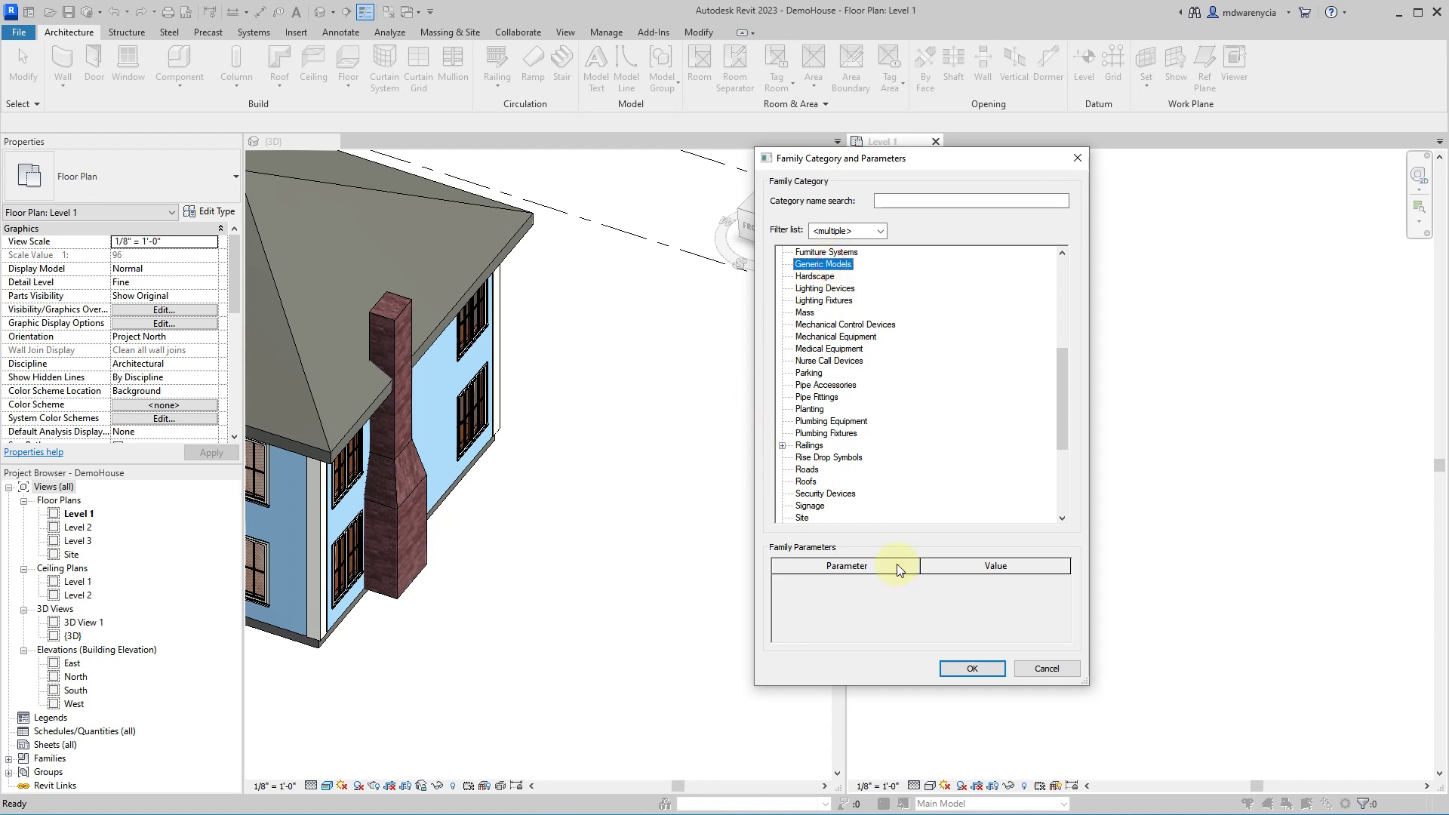
pyautogui.click(996, 673)
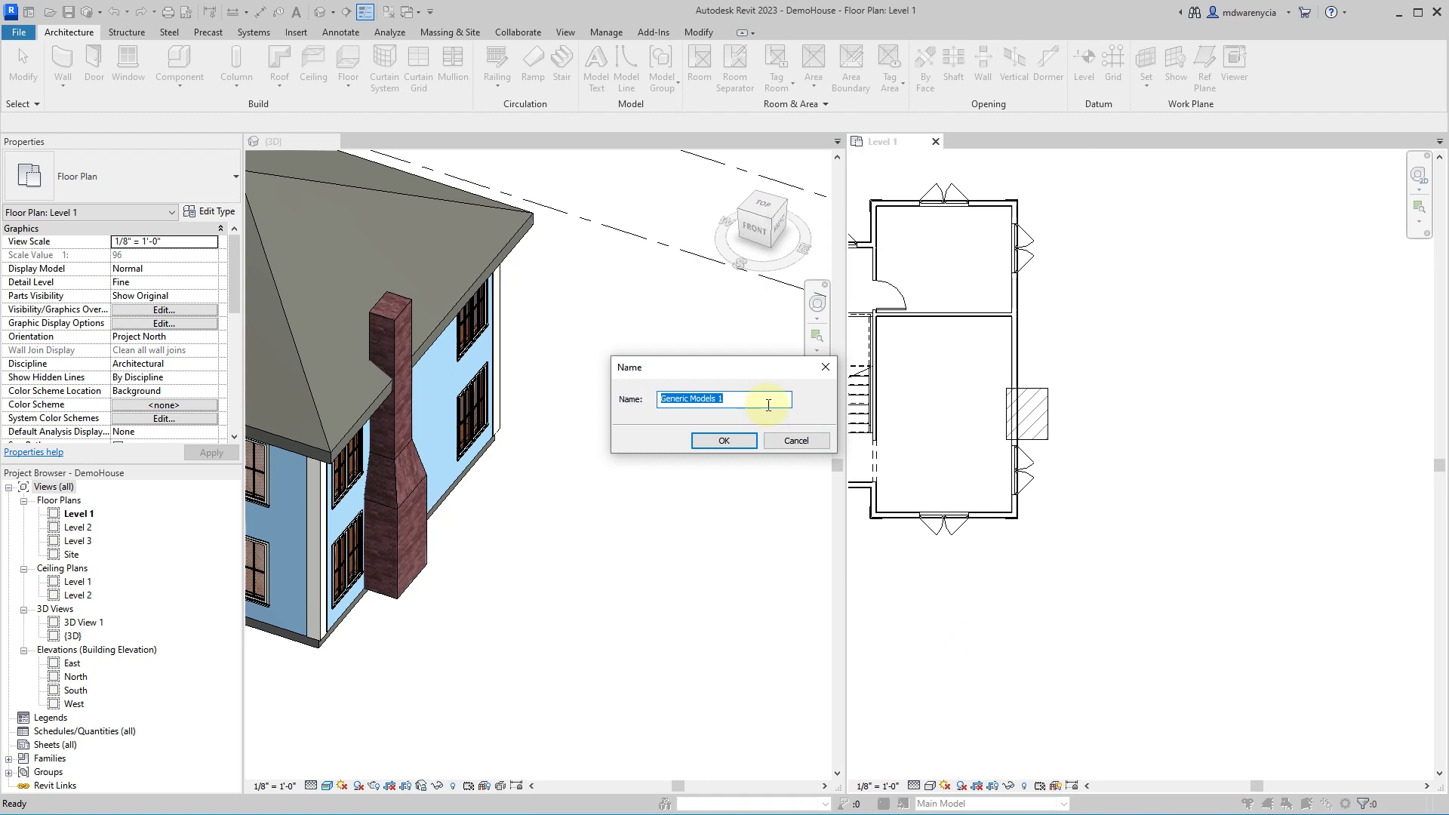
pyautogui.write('Chimney')
pyautogui.press('Return')
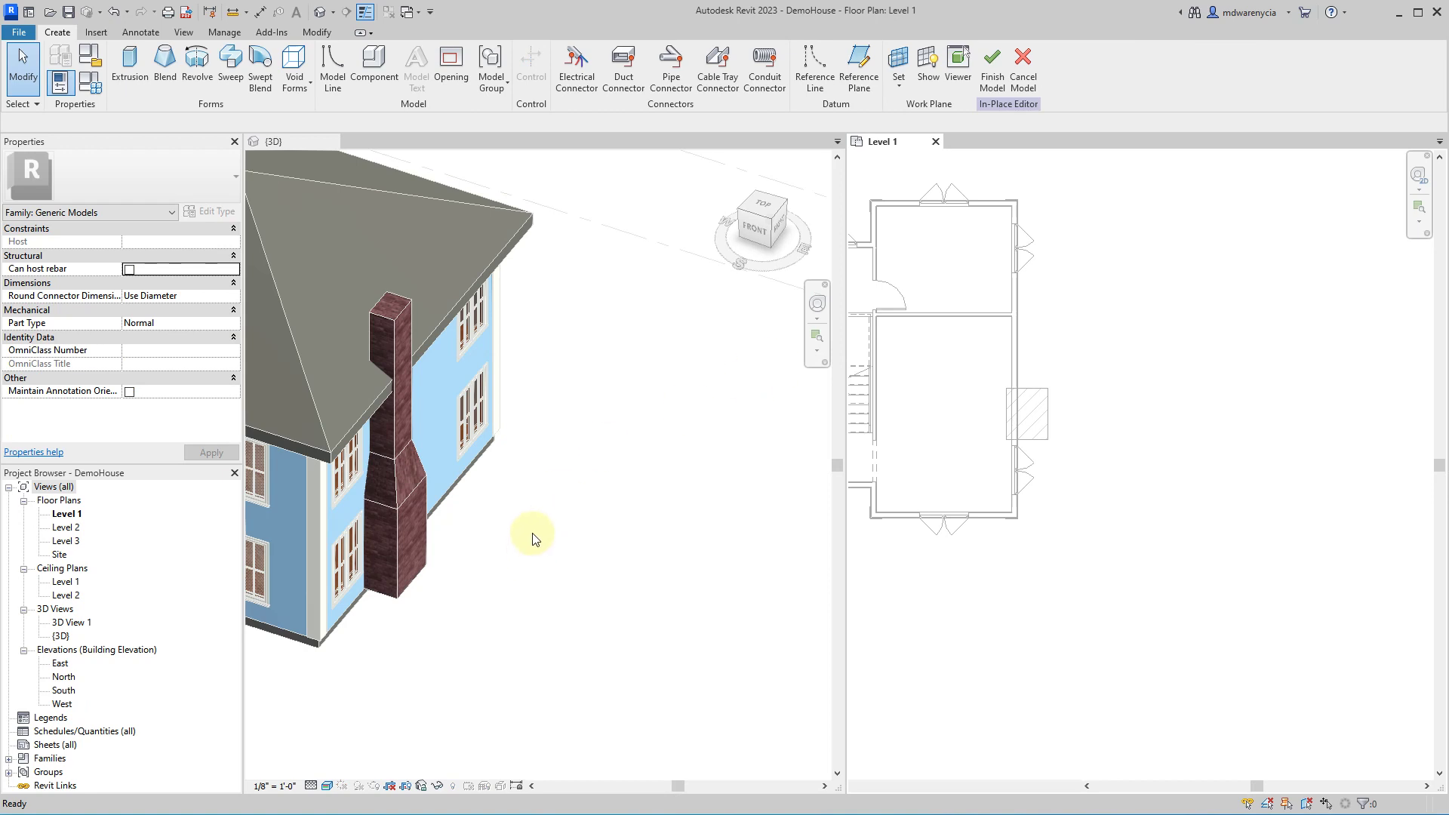
# - Turn on the display of the active work plane and view its full extent around the house in 3D
pyautogui.click(558, 538)
pyautogui.moveTo(582, 534); pyautogui.dragTo(632, 459, button='middle')
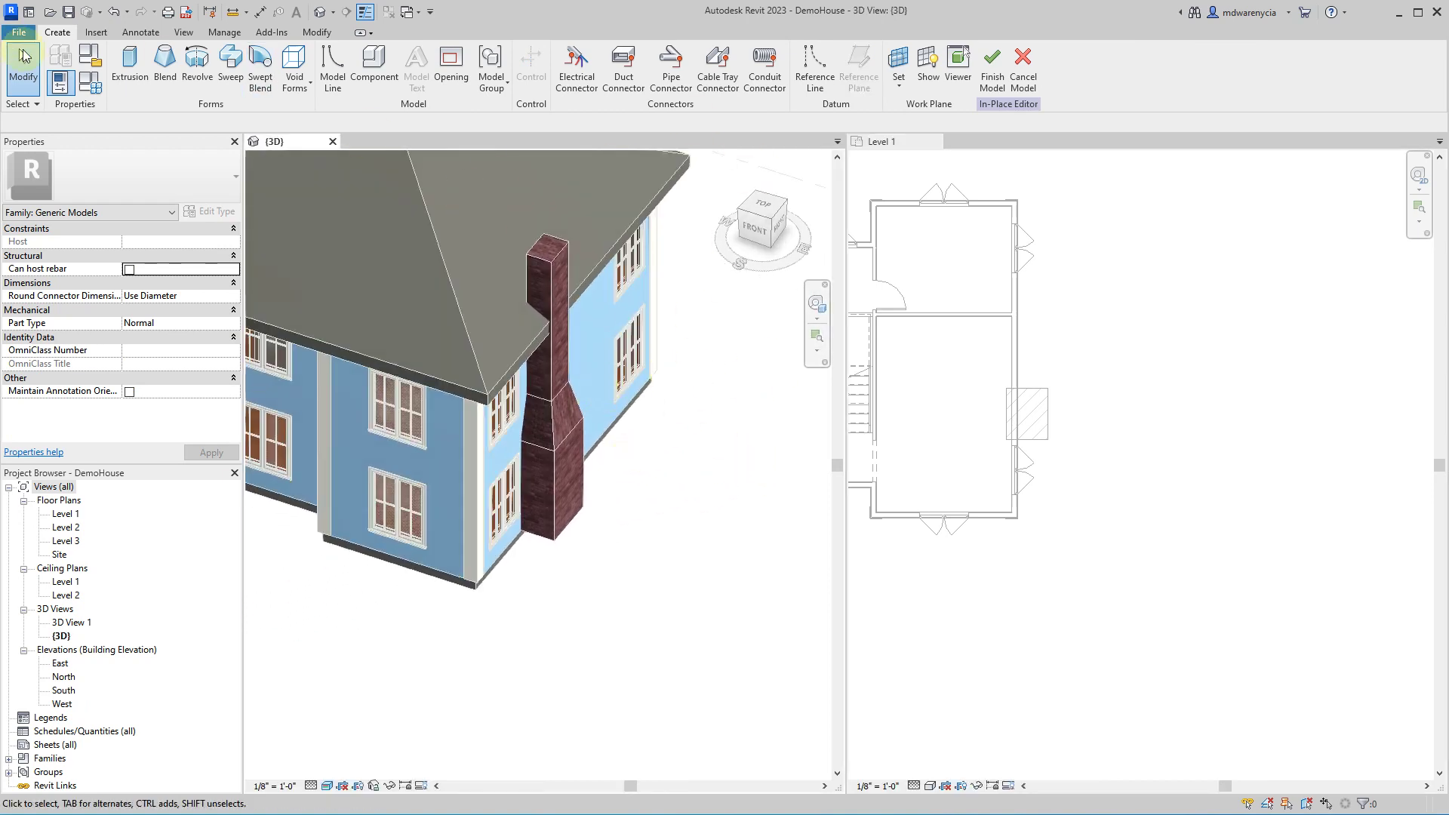
pyautogui.click(925, 78)
pyautogui.click(635, 533)
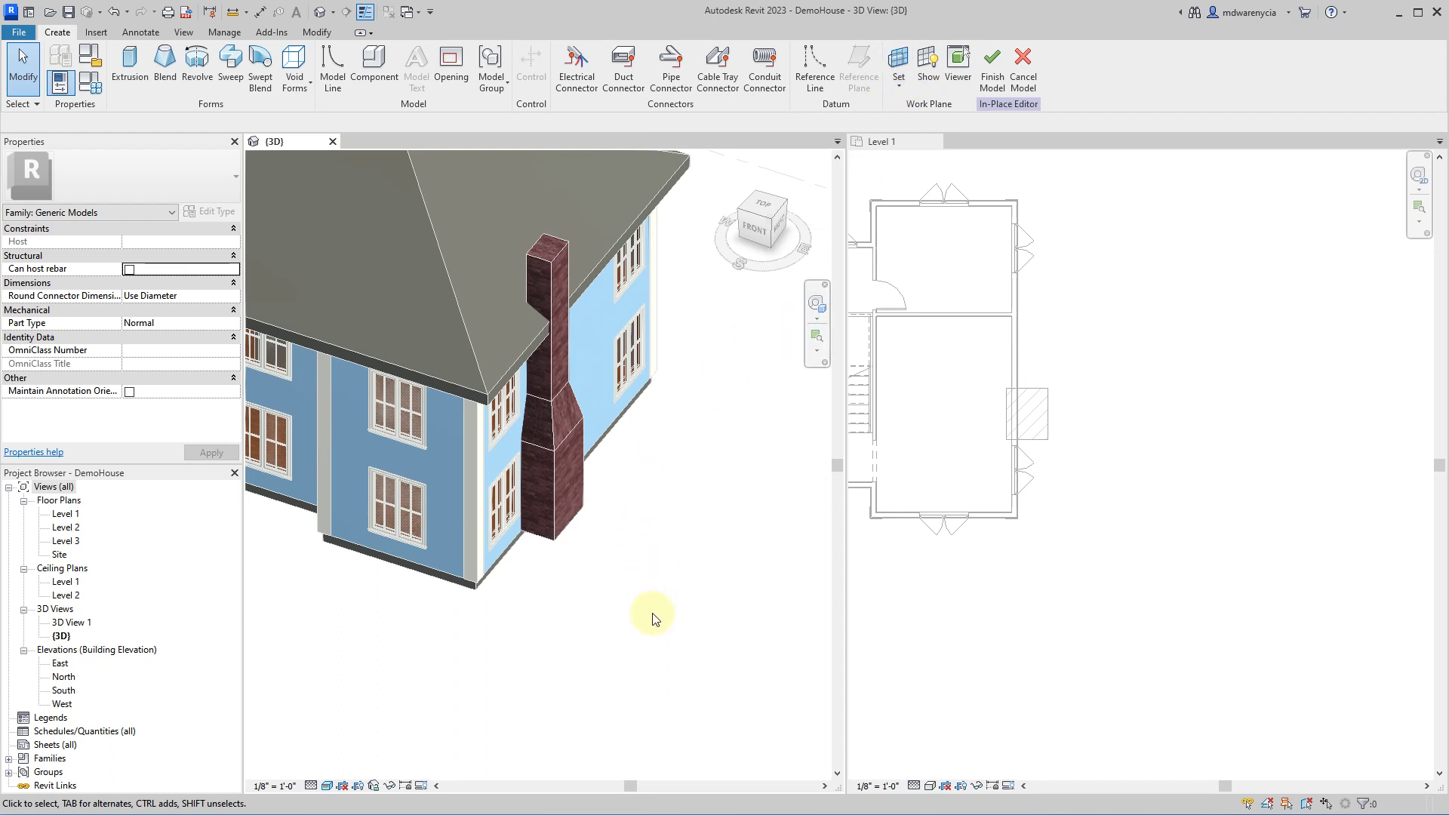
pyautogui.scroll(4, 676, 542)
pyautogui.scroll(-3, 611, 504)
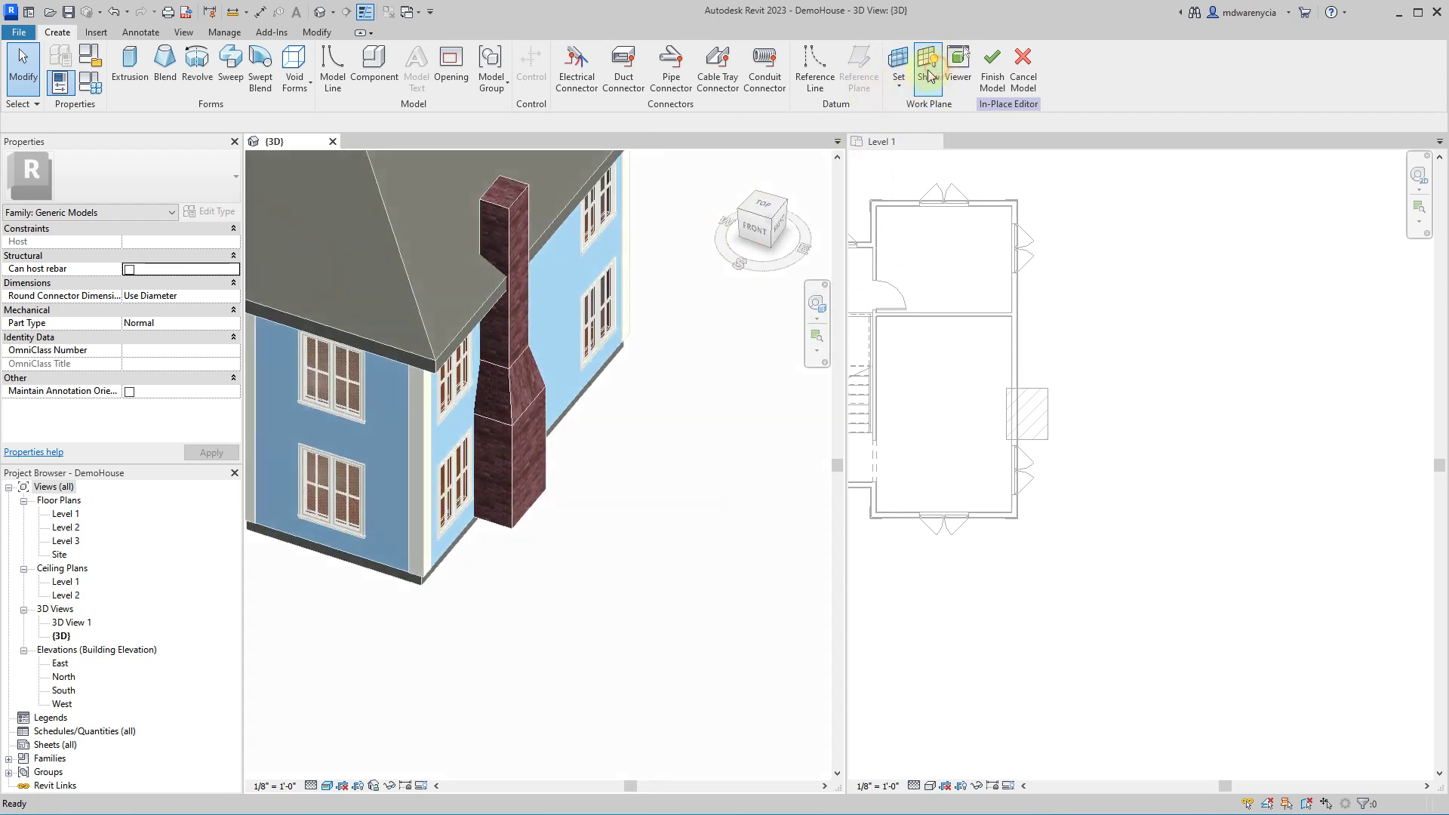
pyautogui.scroll(-6, 569, 518)
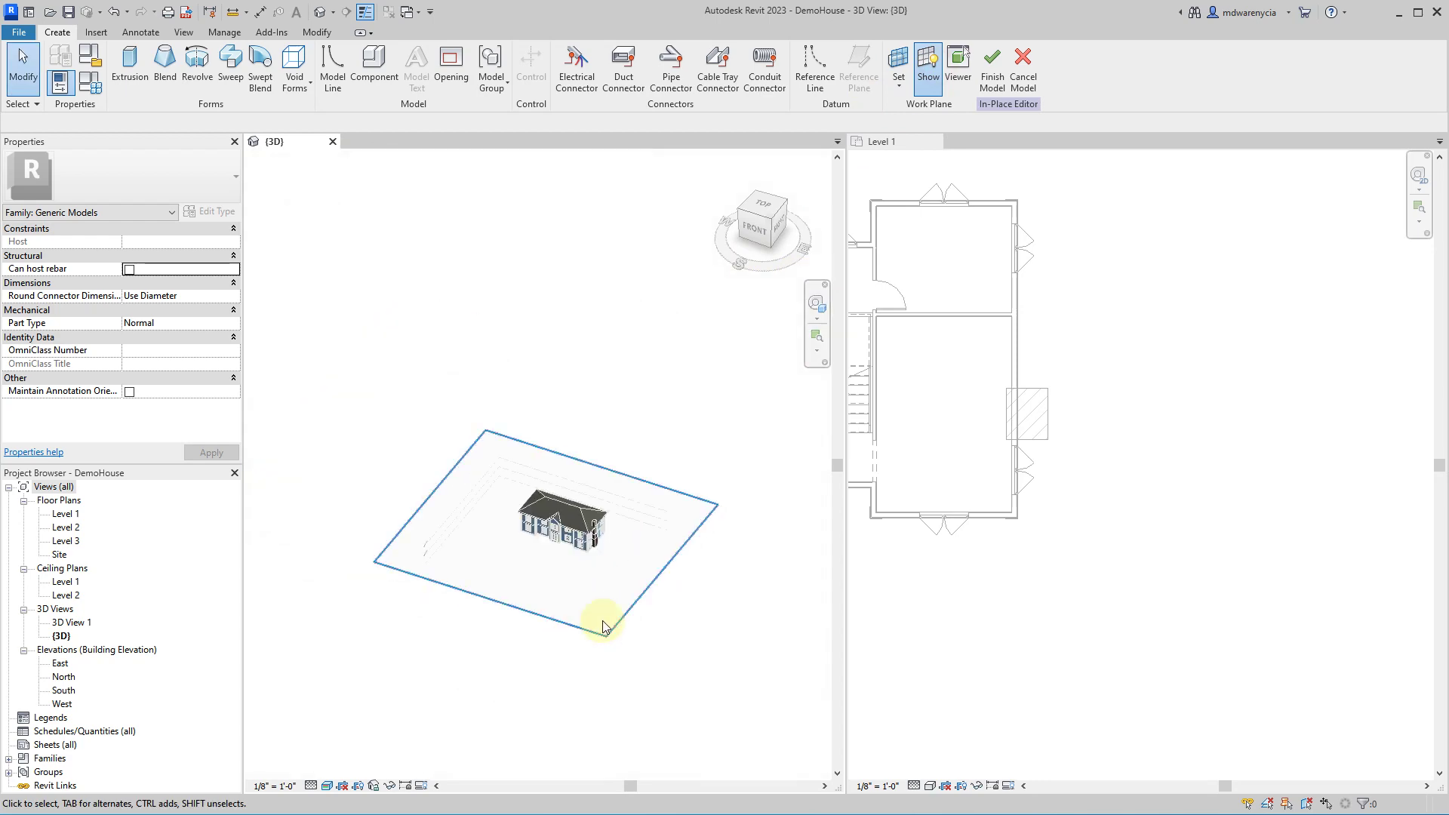
pyautogui.scroll(3, 646, 534)
# - Select the Level 1 work plane grid and examine it from above and below in the 3D view, then deselect it
pyautogui.click(666, 549)
pyautogui.scroll(4, 649, 494)
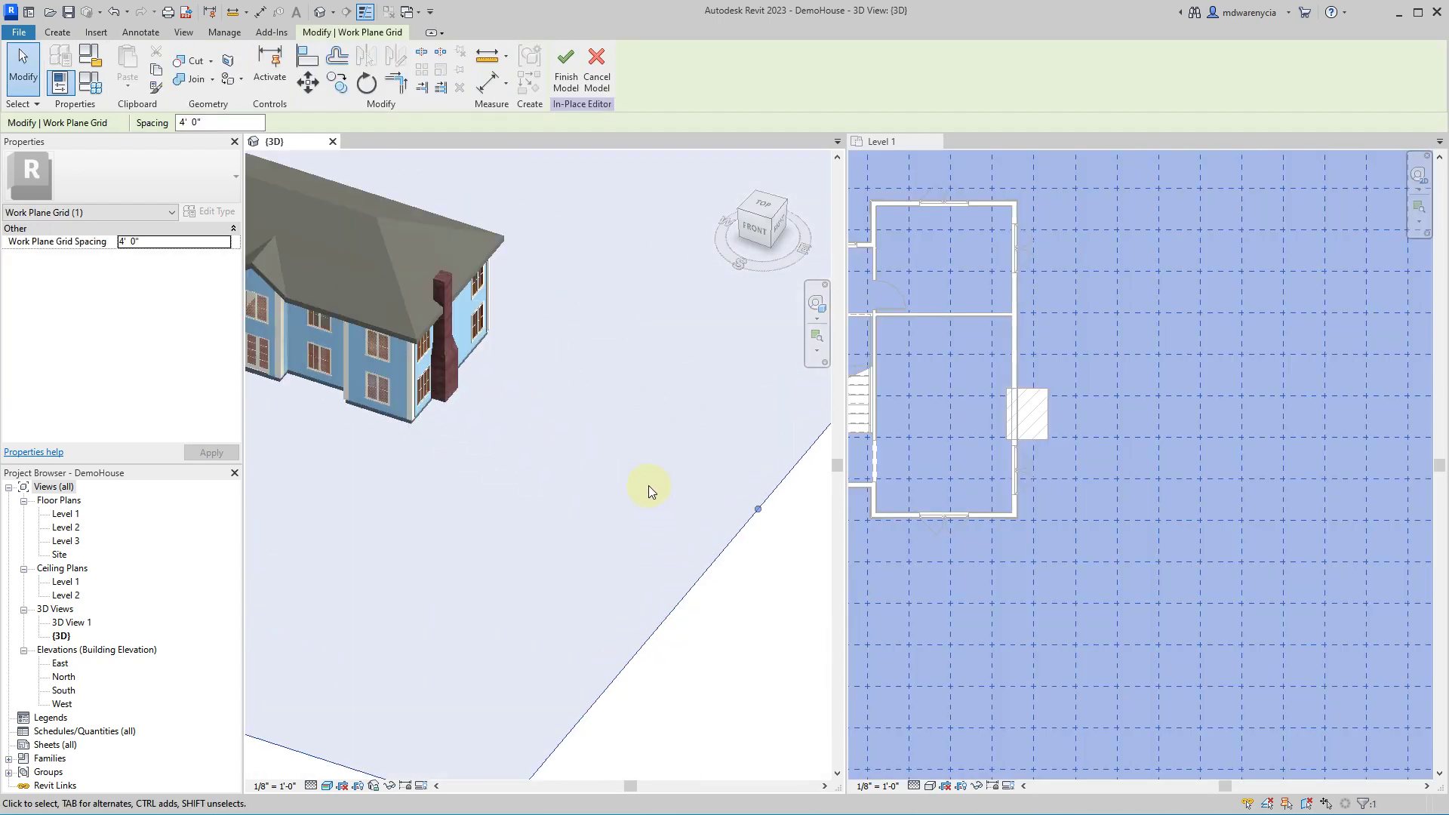
pyautogui.keyDown('shift'); pyautogui.moveTo(649, 550); pyautogui.dragTo(506, 151, button='middle'); pyautogui.keyUp('shift')
pyautogui.click(720, 661)
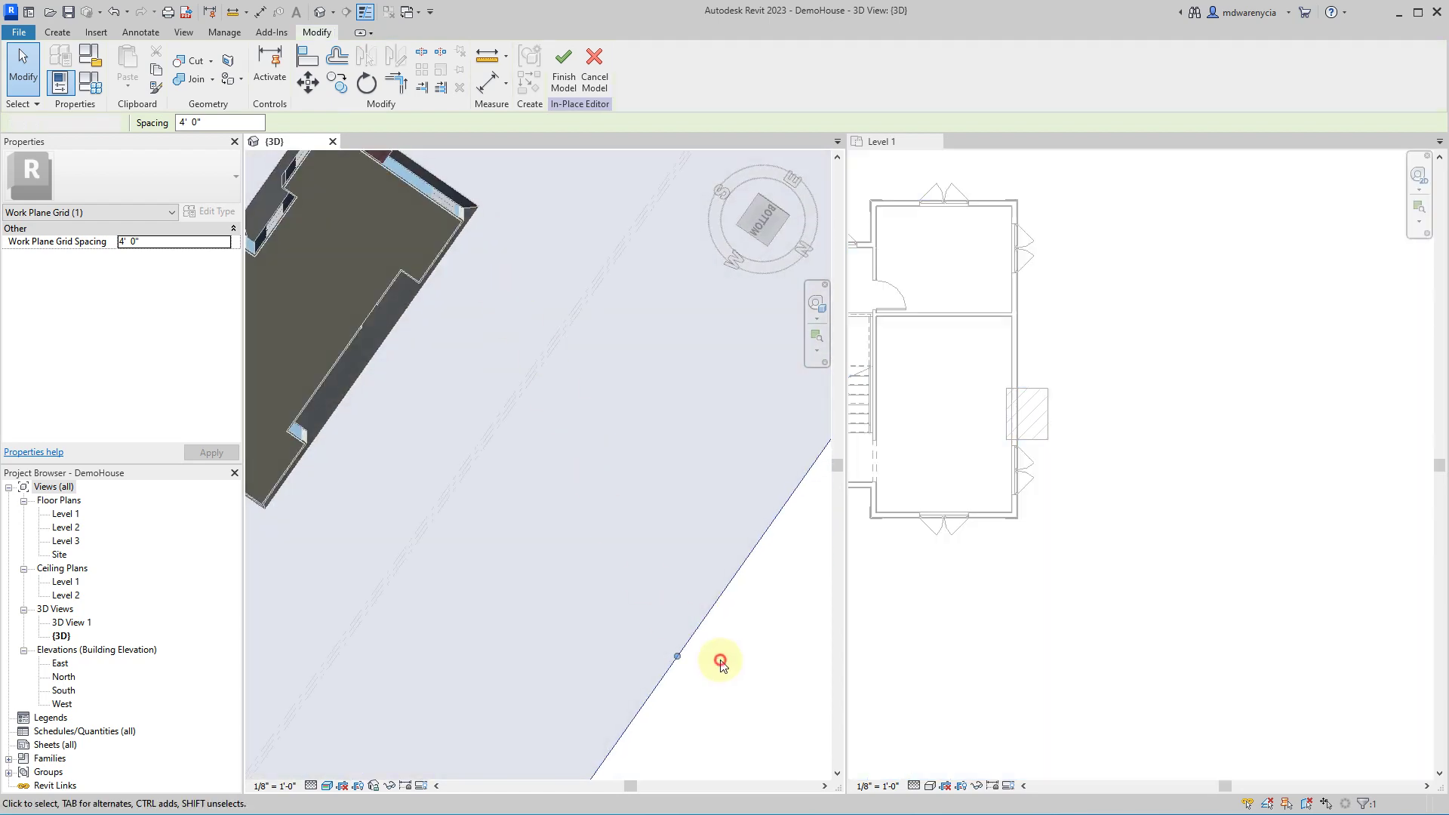
pyautogui.keyDown('shift'); pyautogui.moveTo(554, 324); pyautogui.dragTo(536, 533, button='middle'); pyautogui.keyUp('shift')
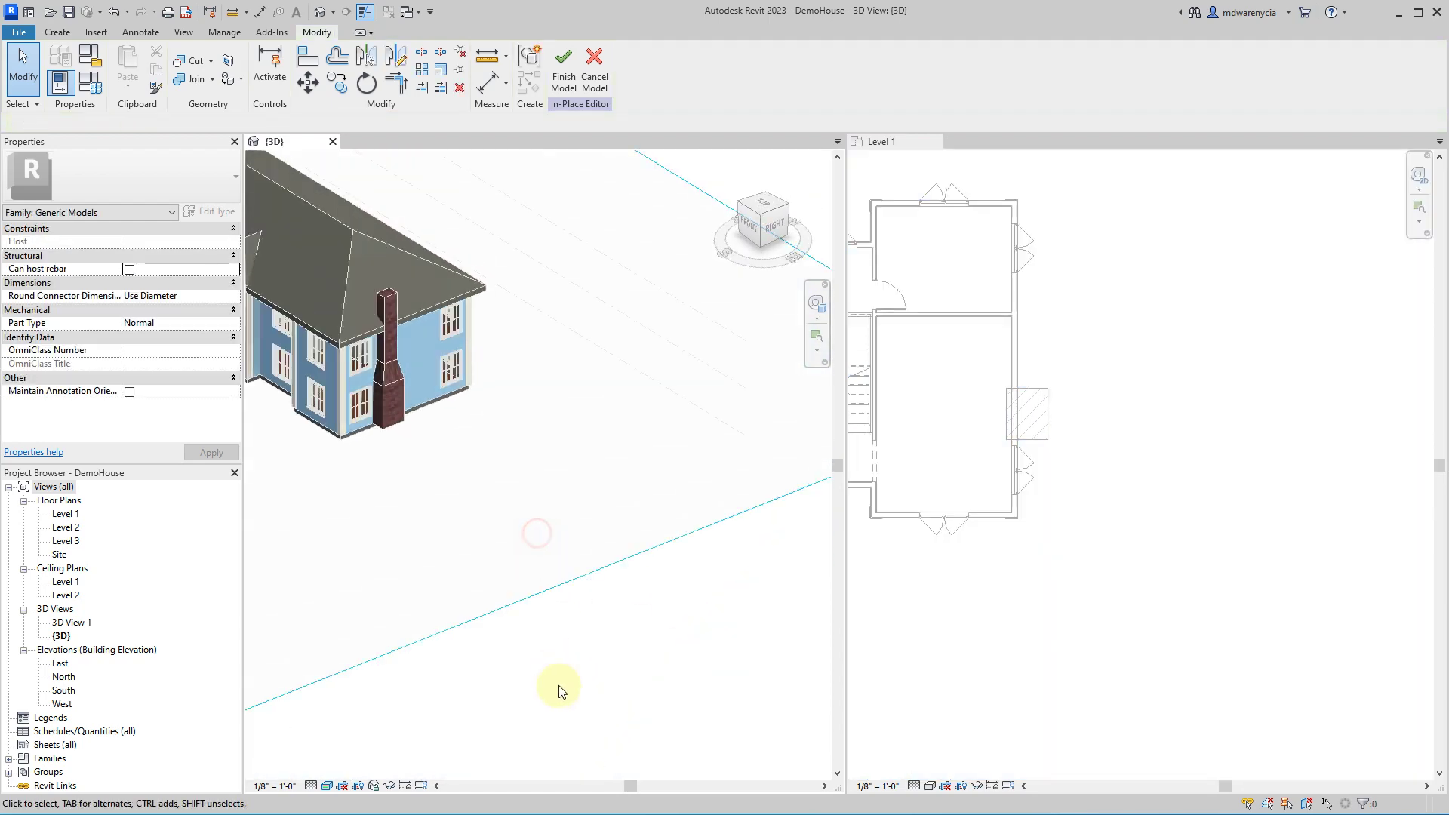
pyautogui.click(550, 586)
pyautogui.click(602, 654)
pyautogui.moveTo(602, 654); pyautogui.dragTo(759, 654, button='middle')
pyautogui.moveTo(730, 673); pyautogui.dragTo(543, 513)
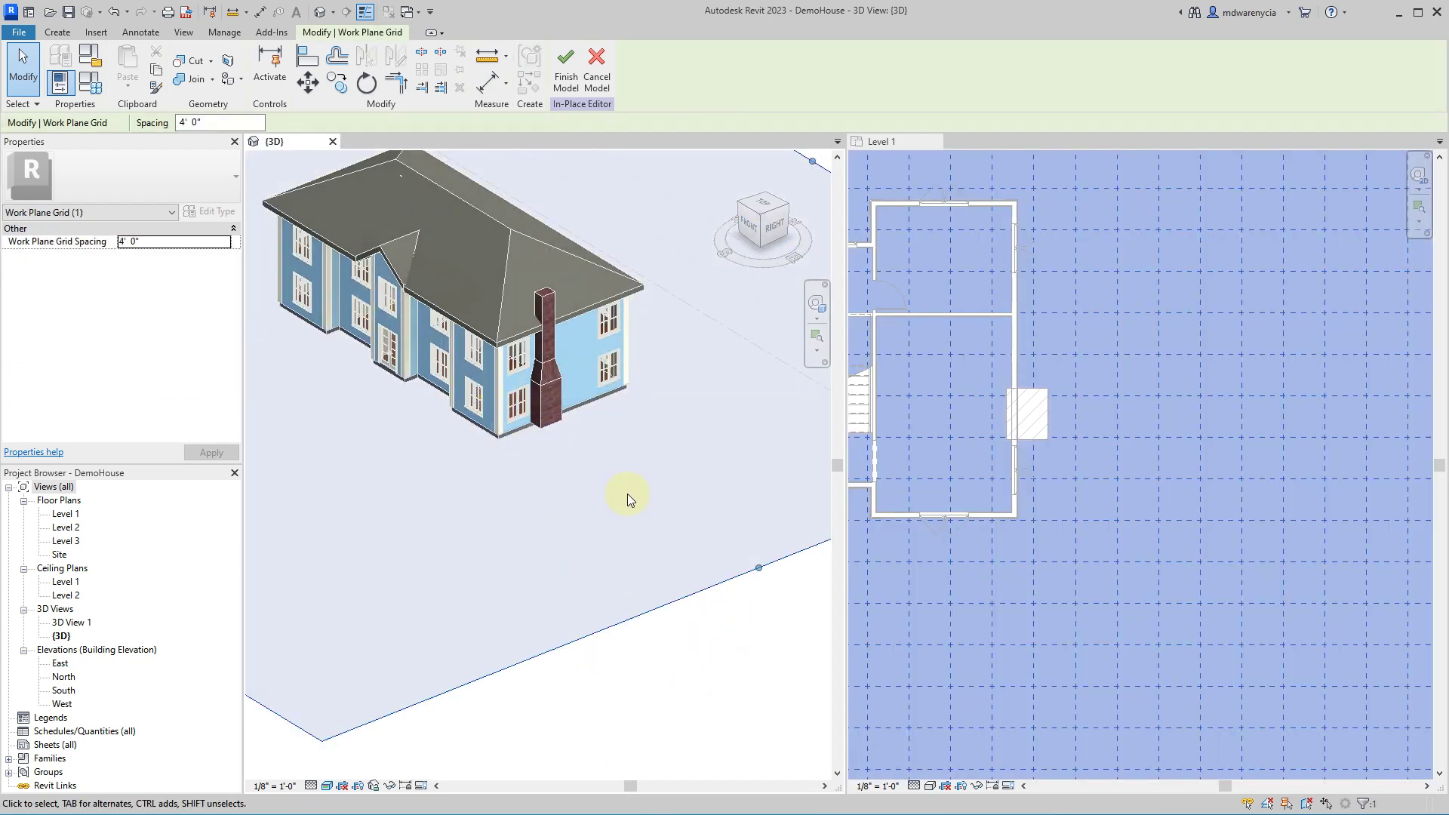
pyautogui.scroll(4, 587, 419)
pyautogui.click(601, 300)
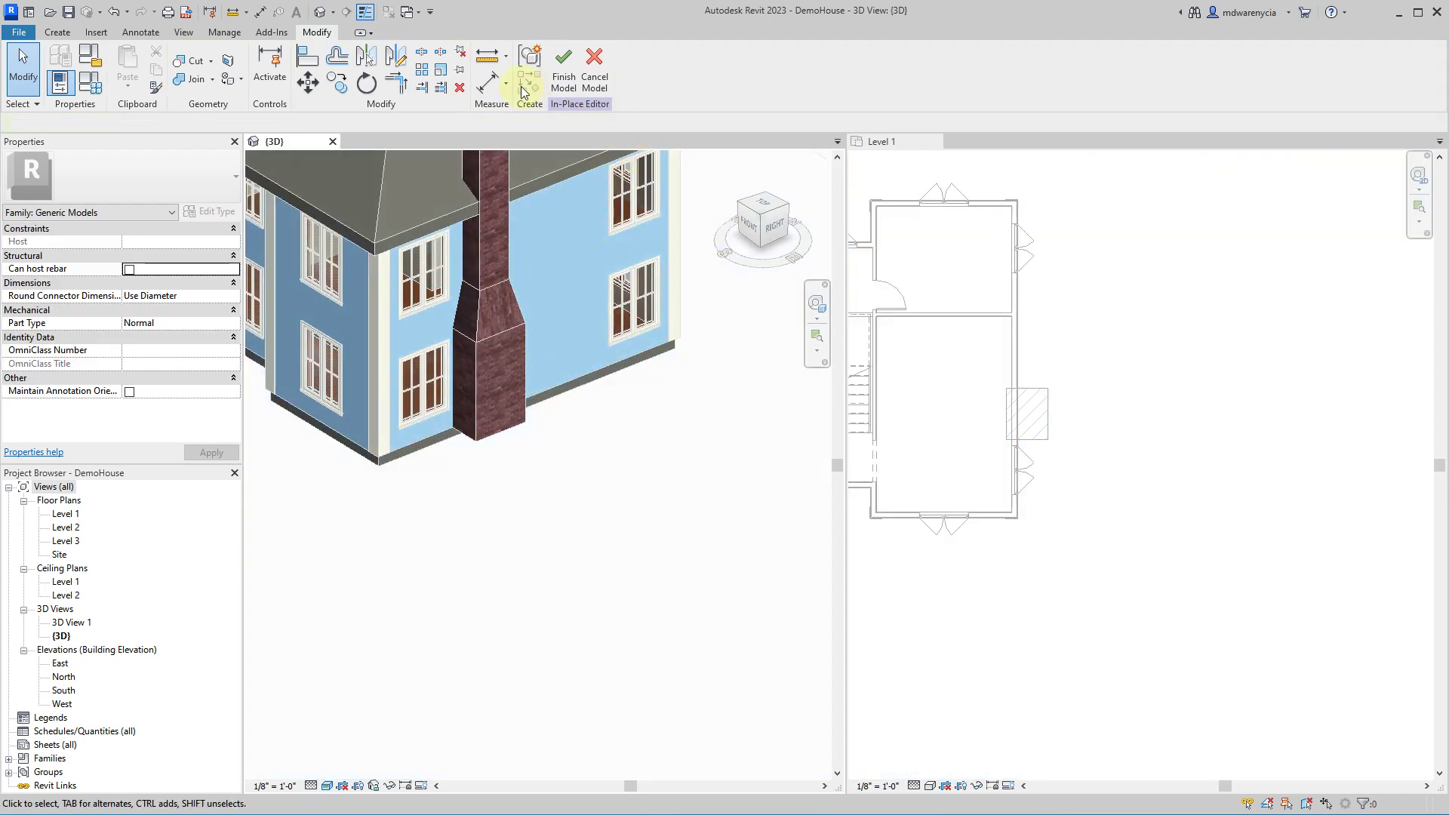
# - Set a new work plane by picking the outer vertical face of the chimney's base, and inspect the plane in 3D
pyautogui.click(58, 32)
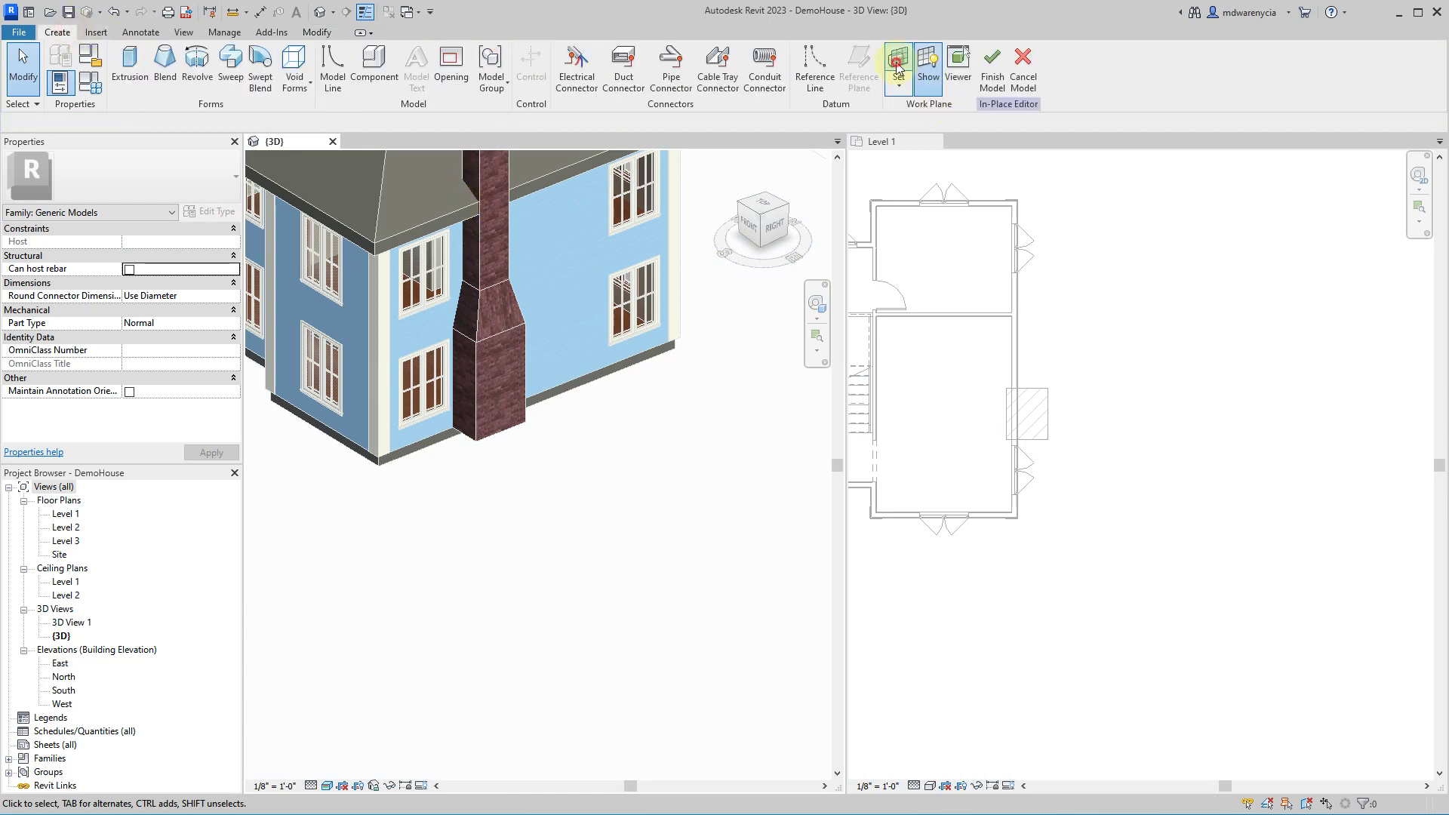
pyautogui.click(898, 68)
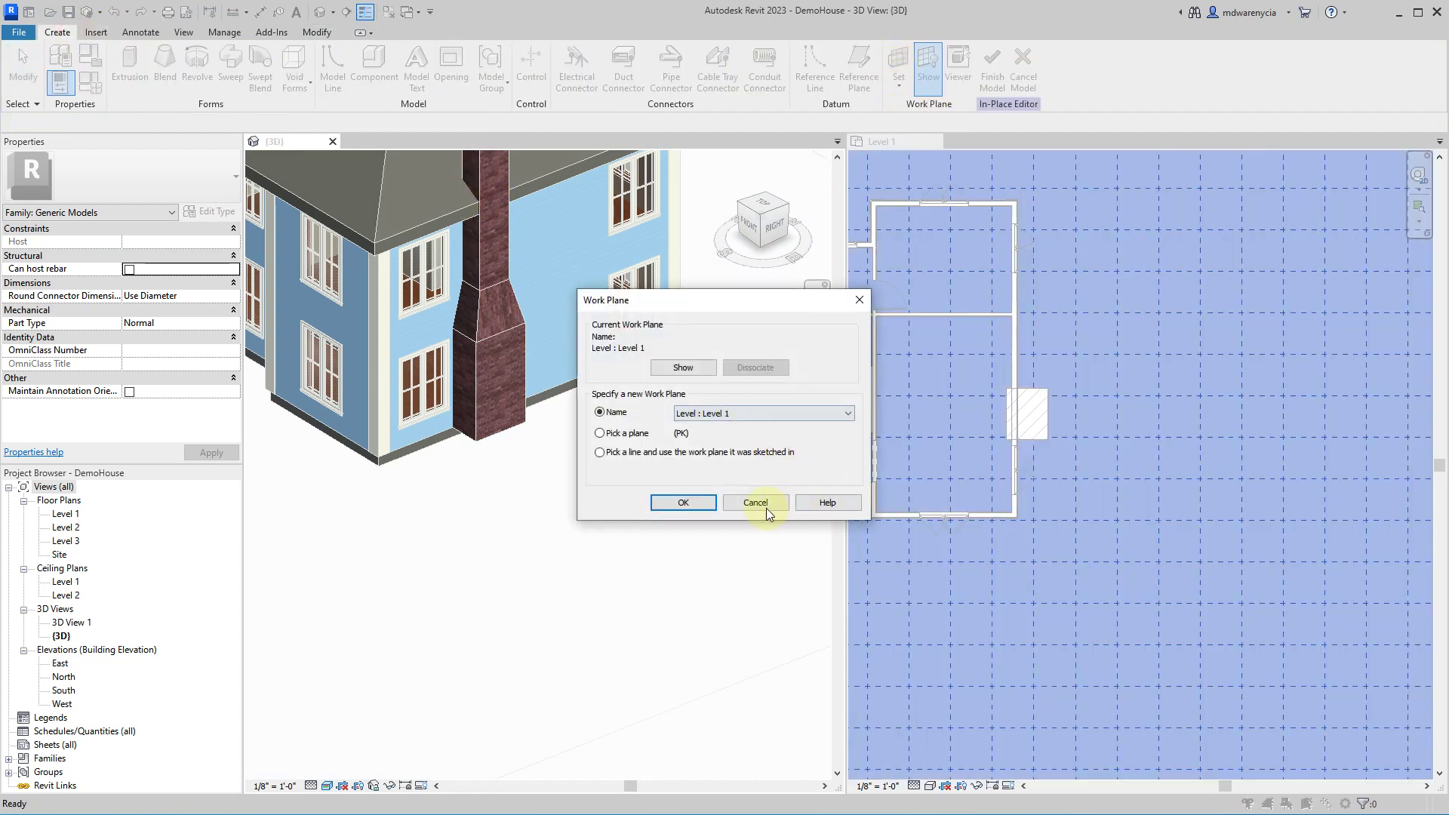
pyautogui.click(755, 503)
pyautogui.click(898, 84)
pyautogui.click(890, 144)
pyautogui.click(486, 382)
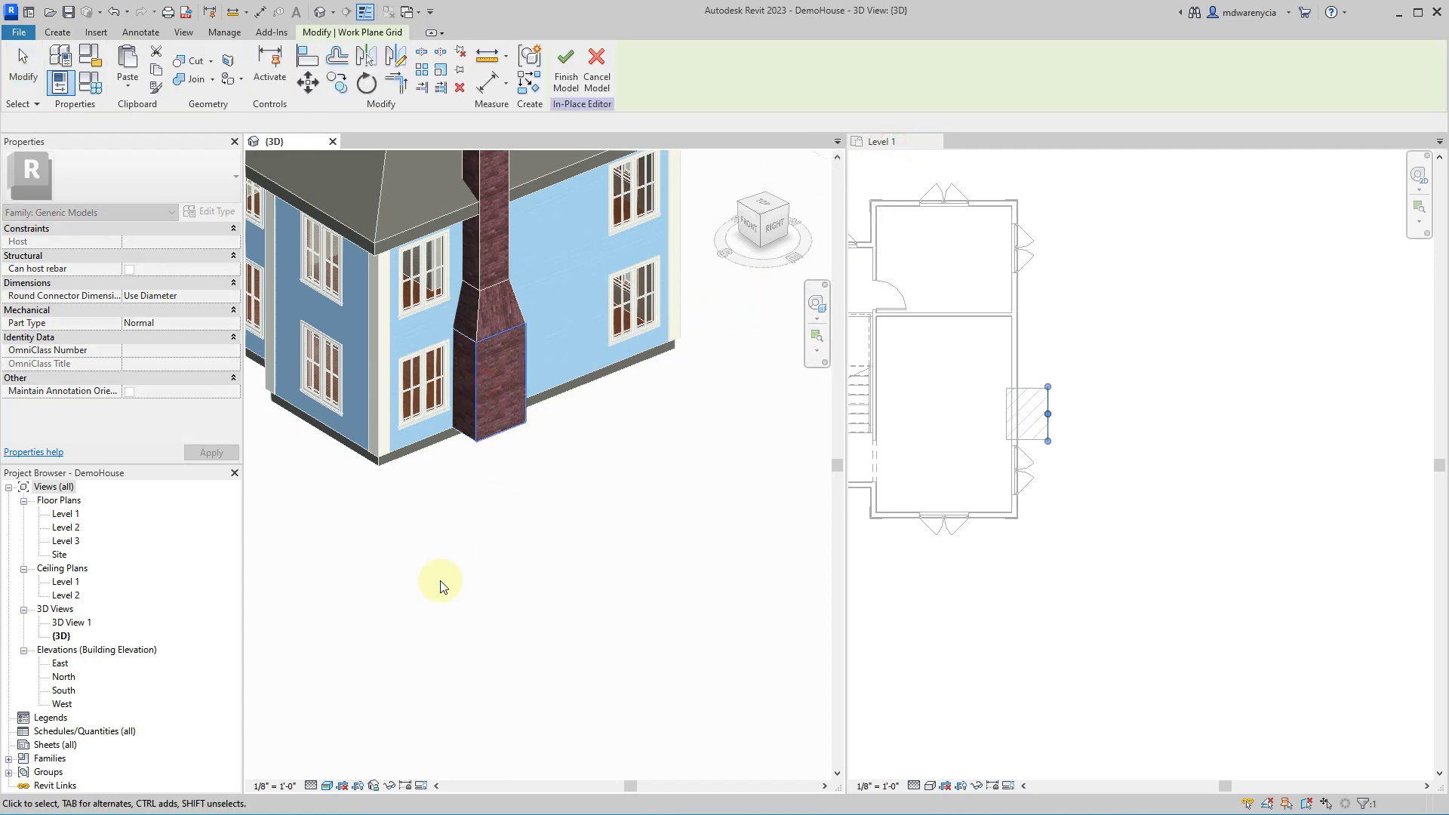
pyautogui.click(490, 396)
pyautogui.scroll(-3, 614, 485)
pyautogui.keyDown('shift'); pyautogui.moveTo(615, 485); pyautogui.dragTo(501, 314, button='middle'); pyautogui.keyUp('shift')
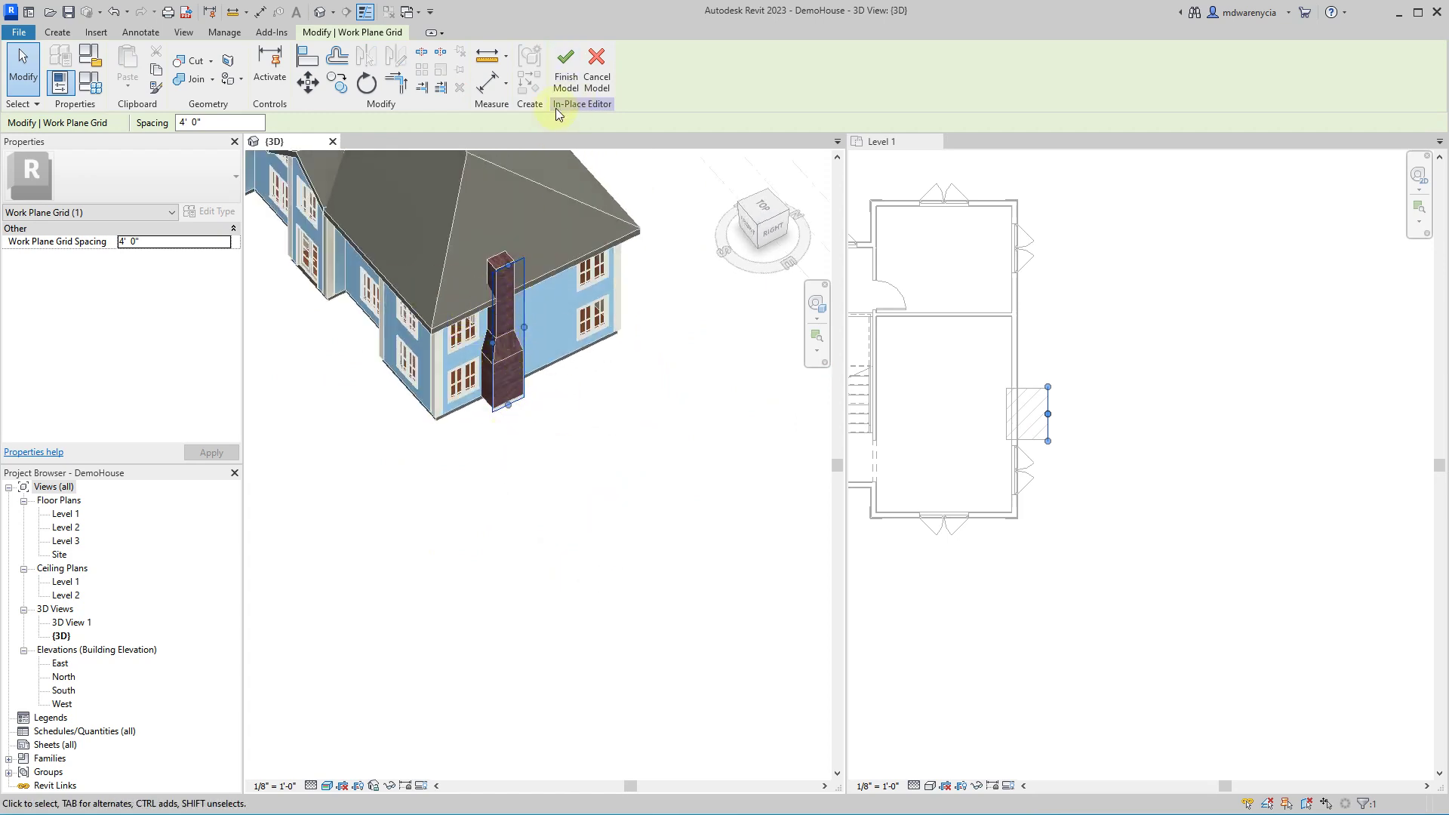
pyautogui.click(69, 33)
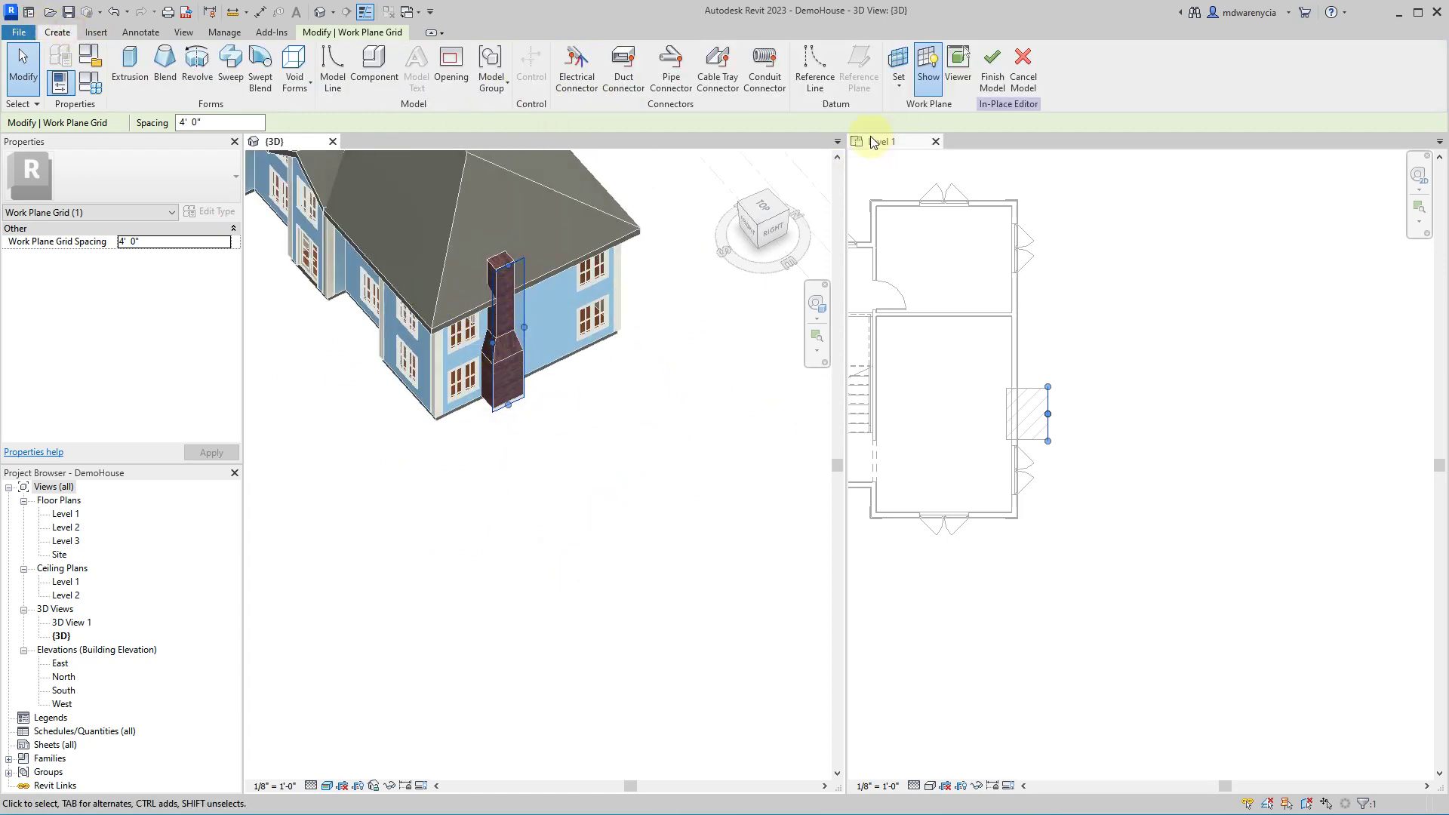
# - Review the named planes offered for the in-place chimney's work plane and show the current plane
pyautogui.click(571, 504)
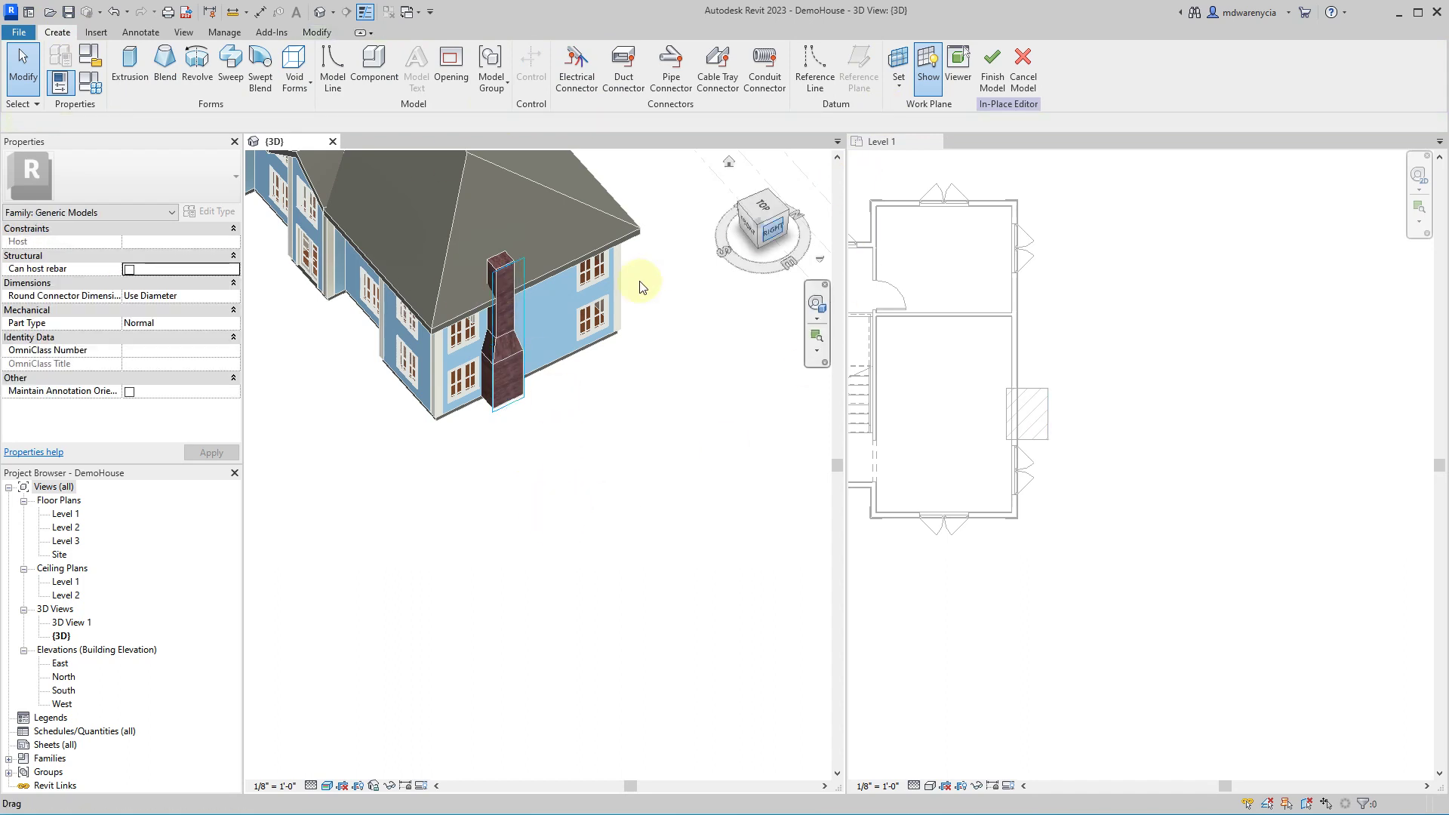
pyautogui.click(910, 81)
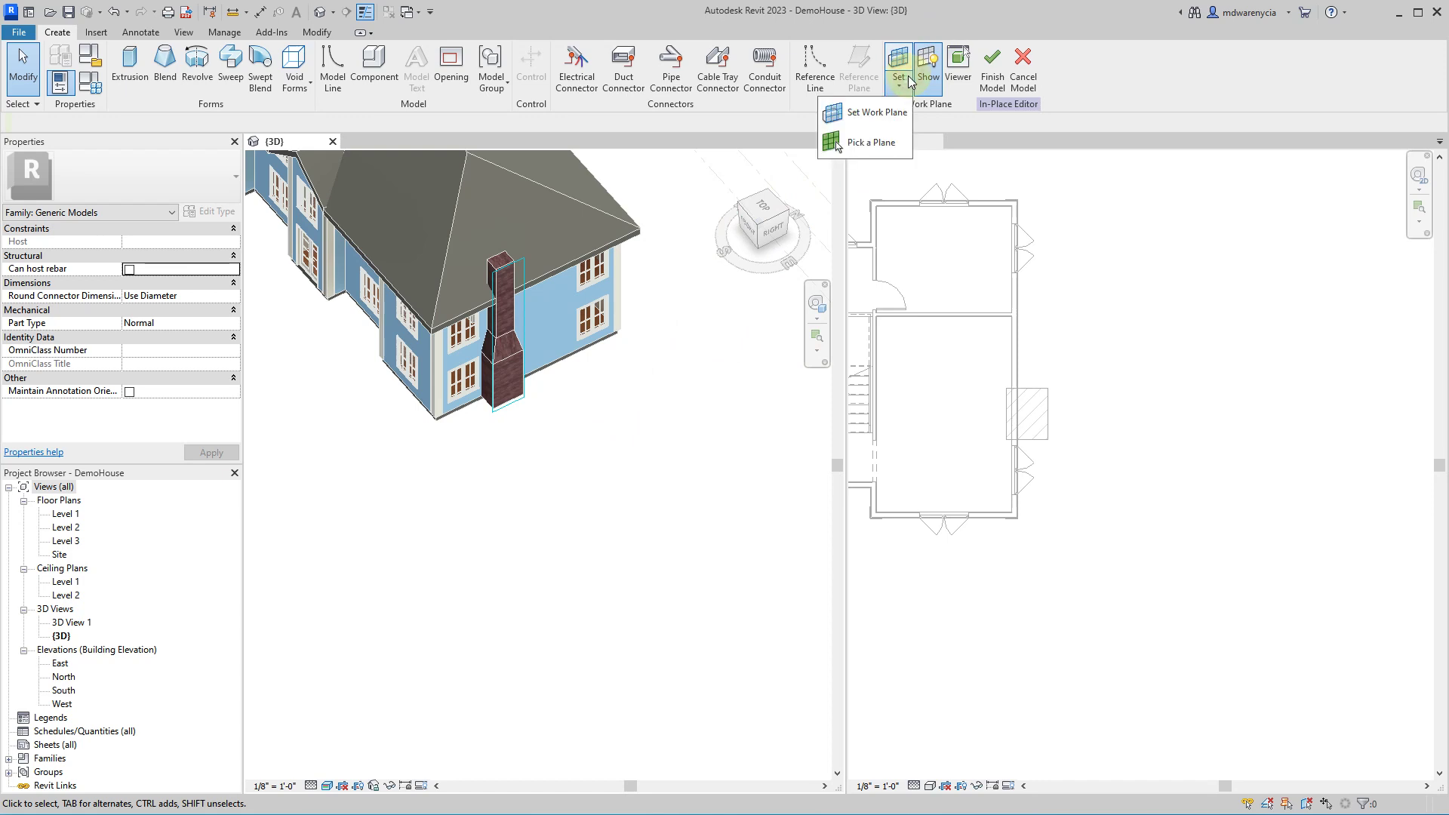
pyautogui.click(851, 108)
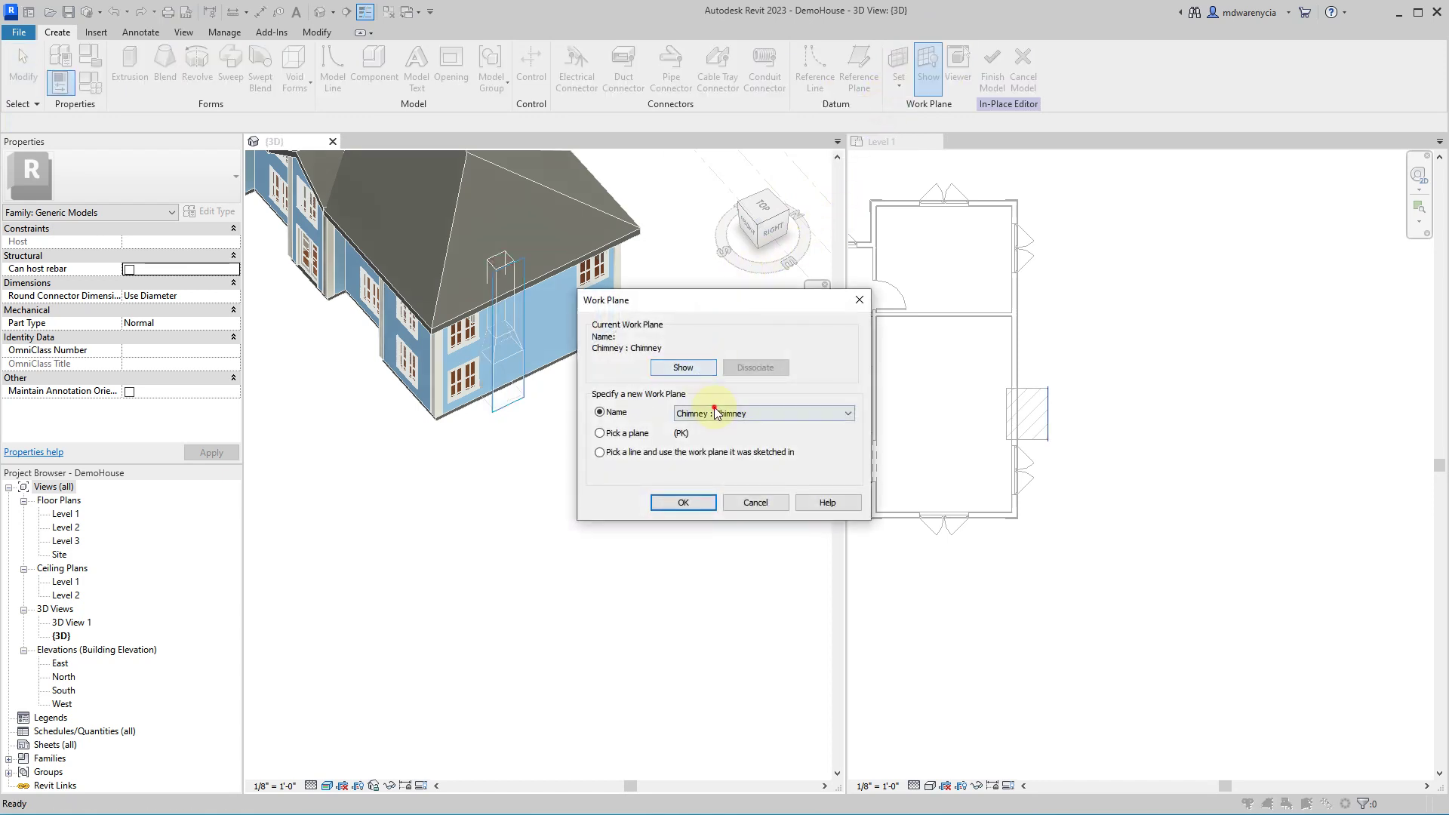
pyautogui.click(716, 413)
pyautogui.click(731, 414)
pyautogui.click(721, 414)
pyautogui.click(689, 386)
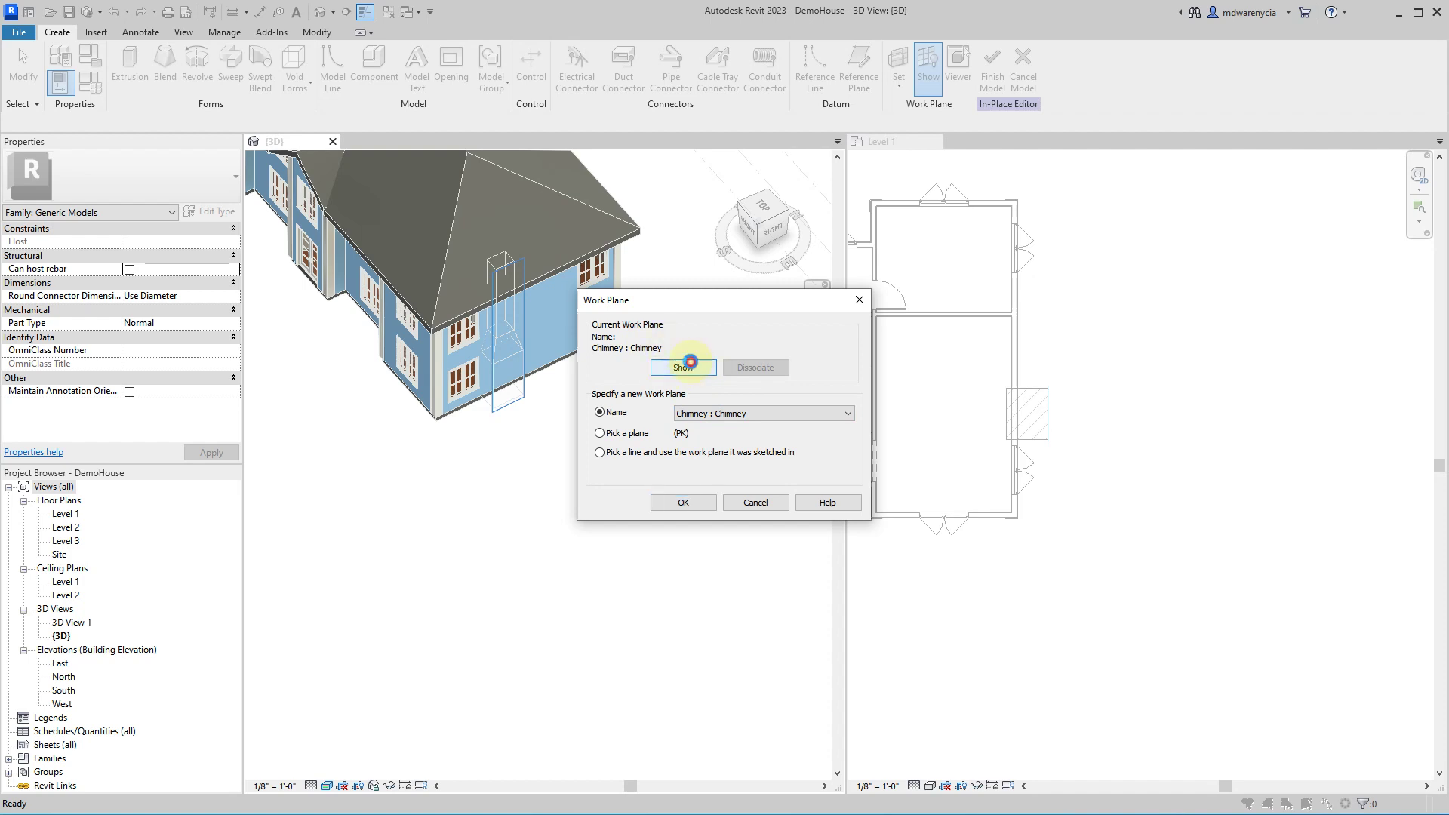
pyautogui.click(691, 362)
pyautogui.click(695, 366)
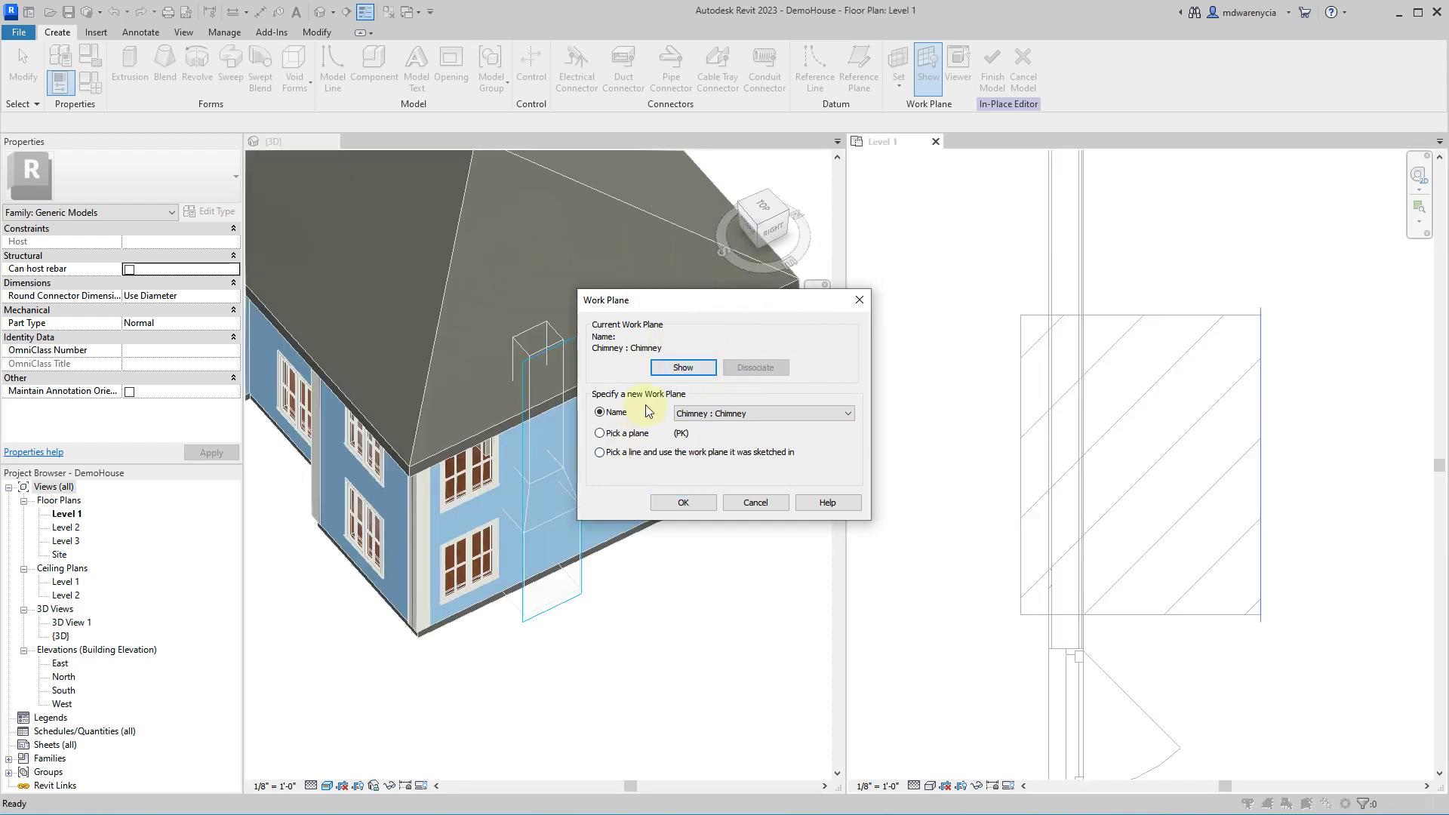
# - Try to set the work plane by picking the front exterior wall face at the house corner, then dismiss the view-change request
pyautogui.moveTo(673, 310); pyautogui.dragTo(893, 284)
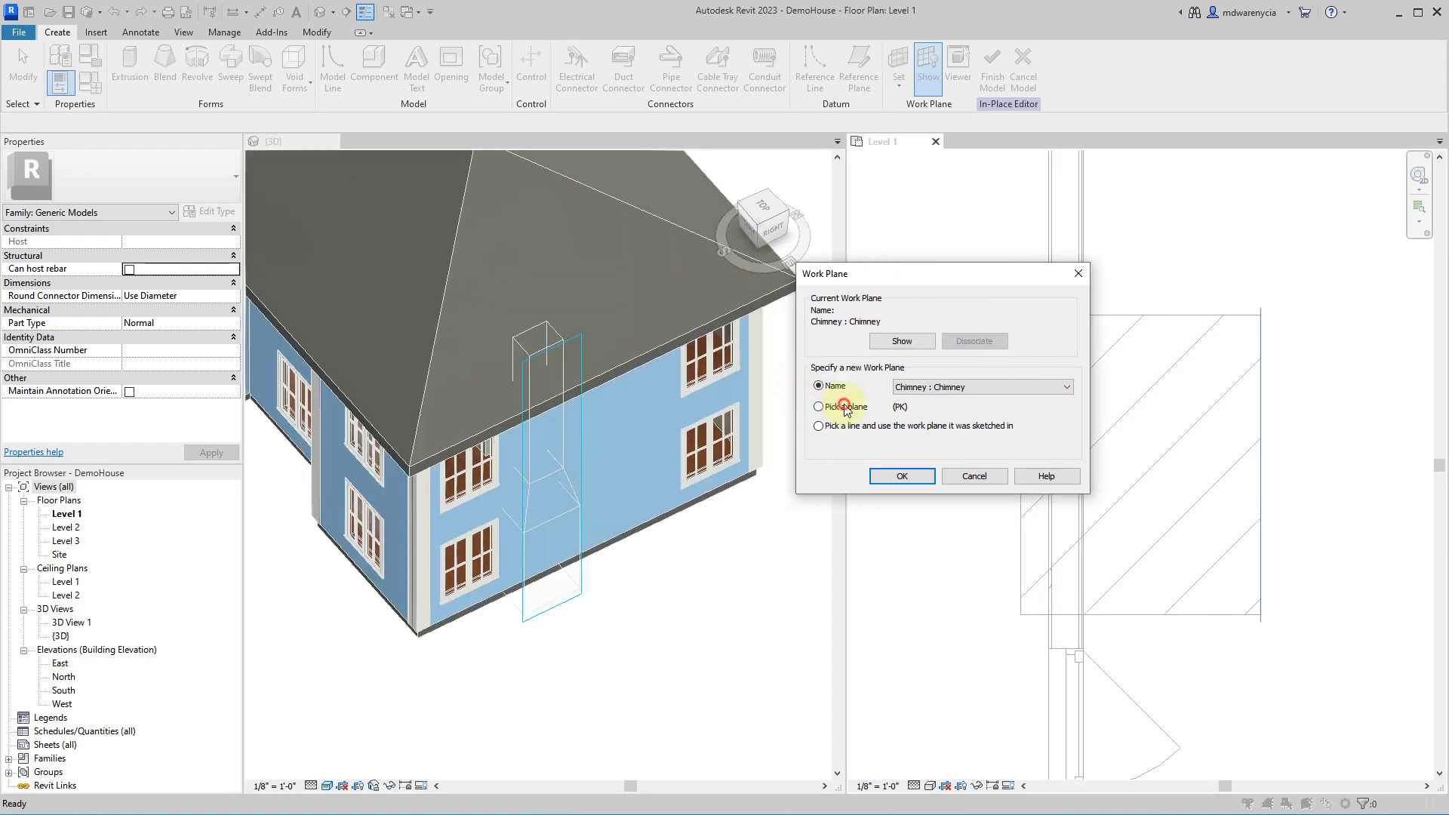
pyautogui.click(894, 475)
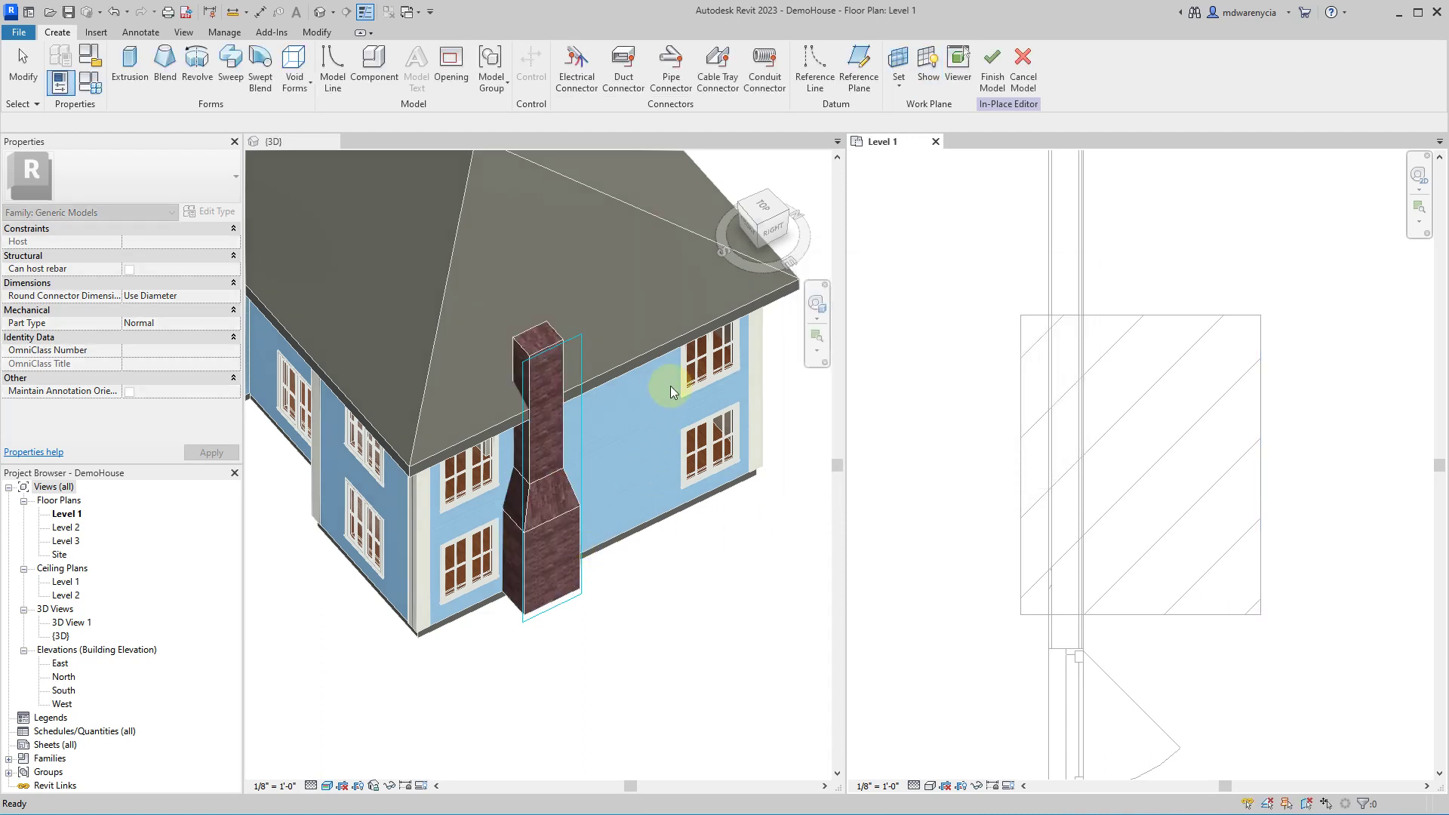
pyautogui.click(327, 488)
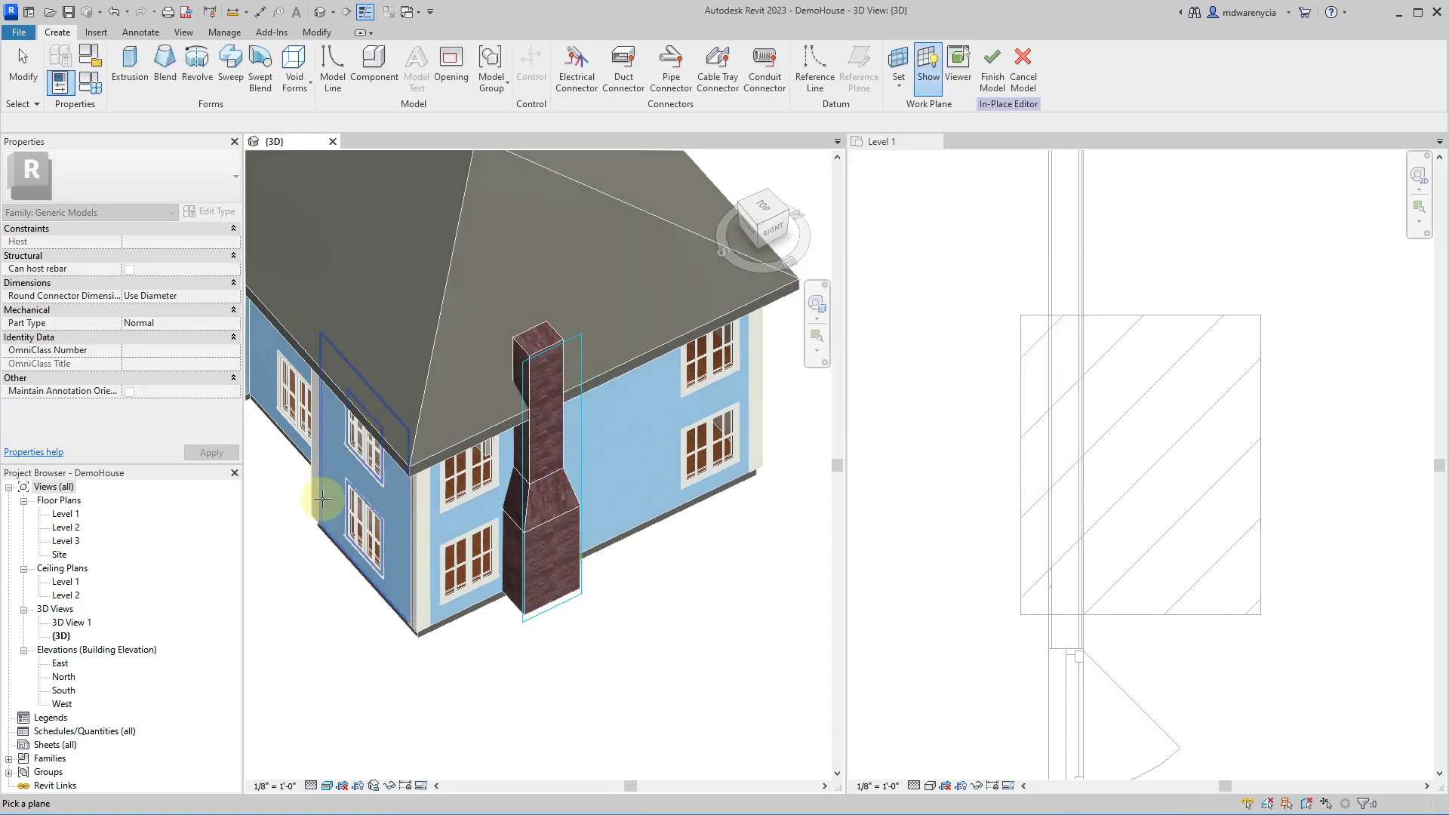
pyautogui.click(395, 608)
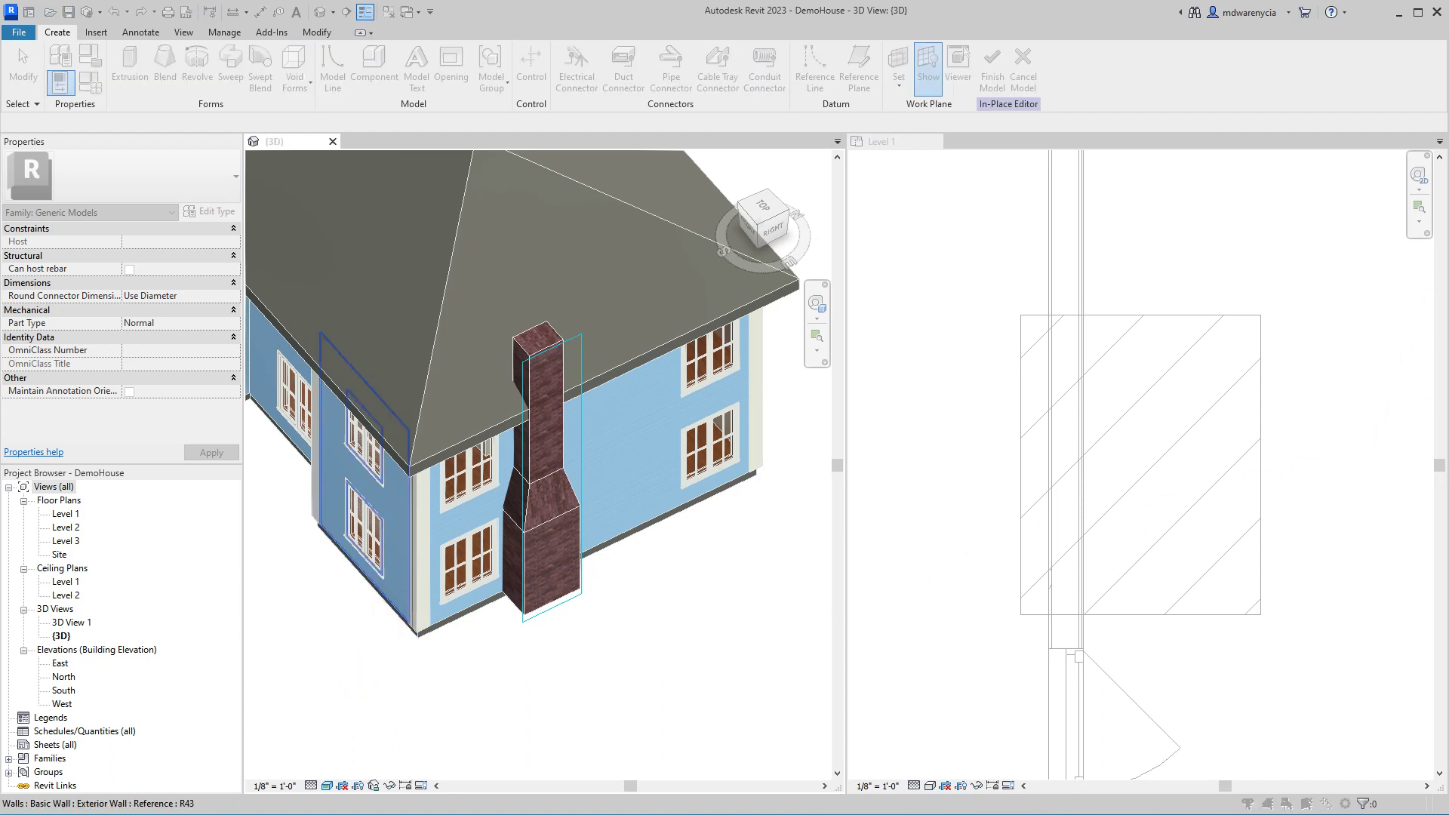
pyautogui.click(1146, 496)
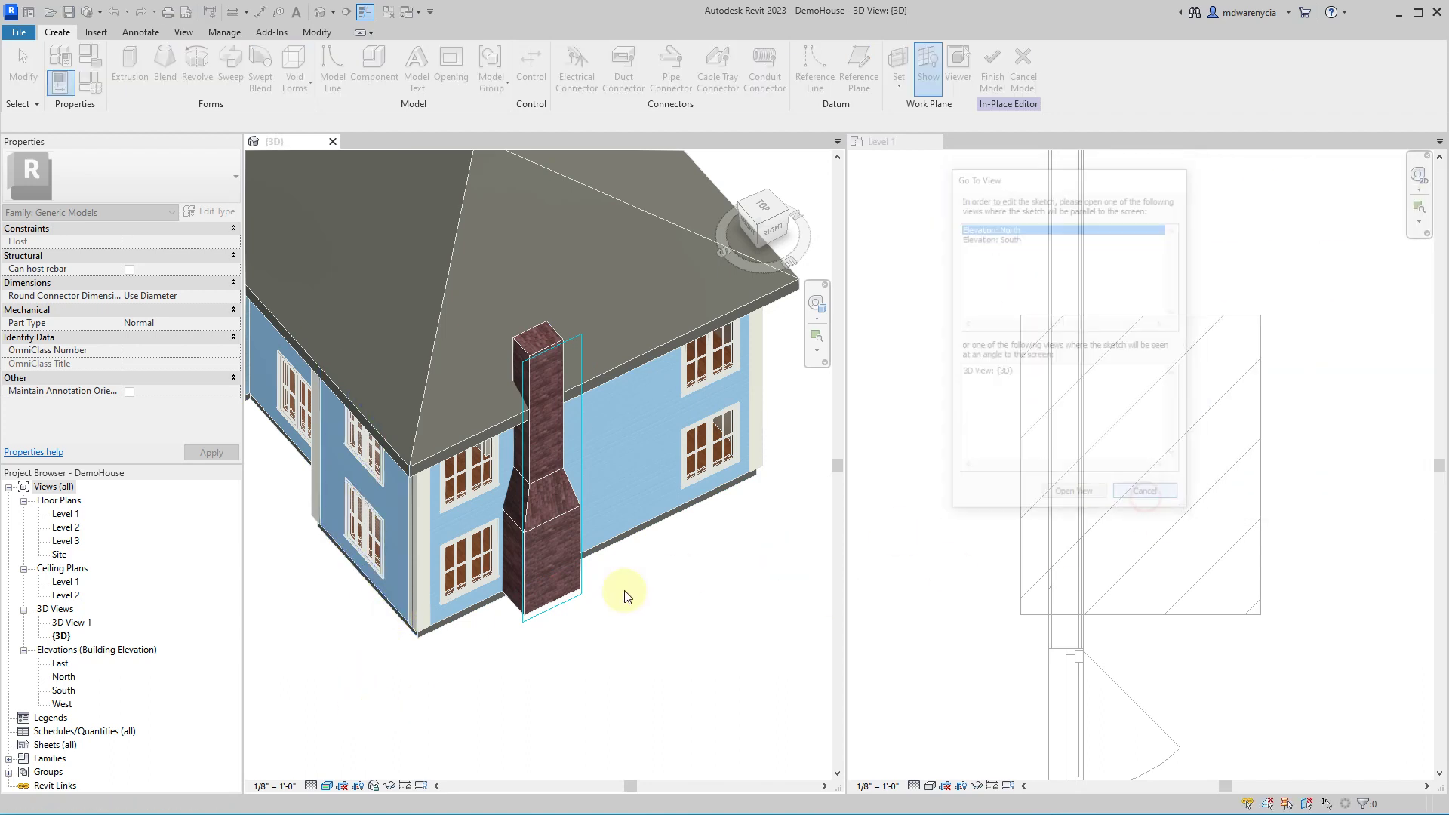
# - Set the work plane by picking the narrow side face of the chimney's base and inspect it in 3D
pyautogui.click(895, 86)
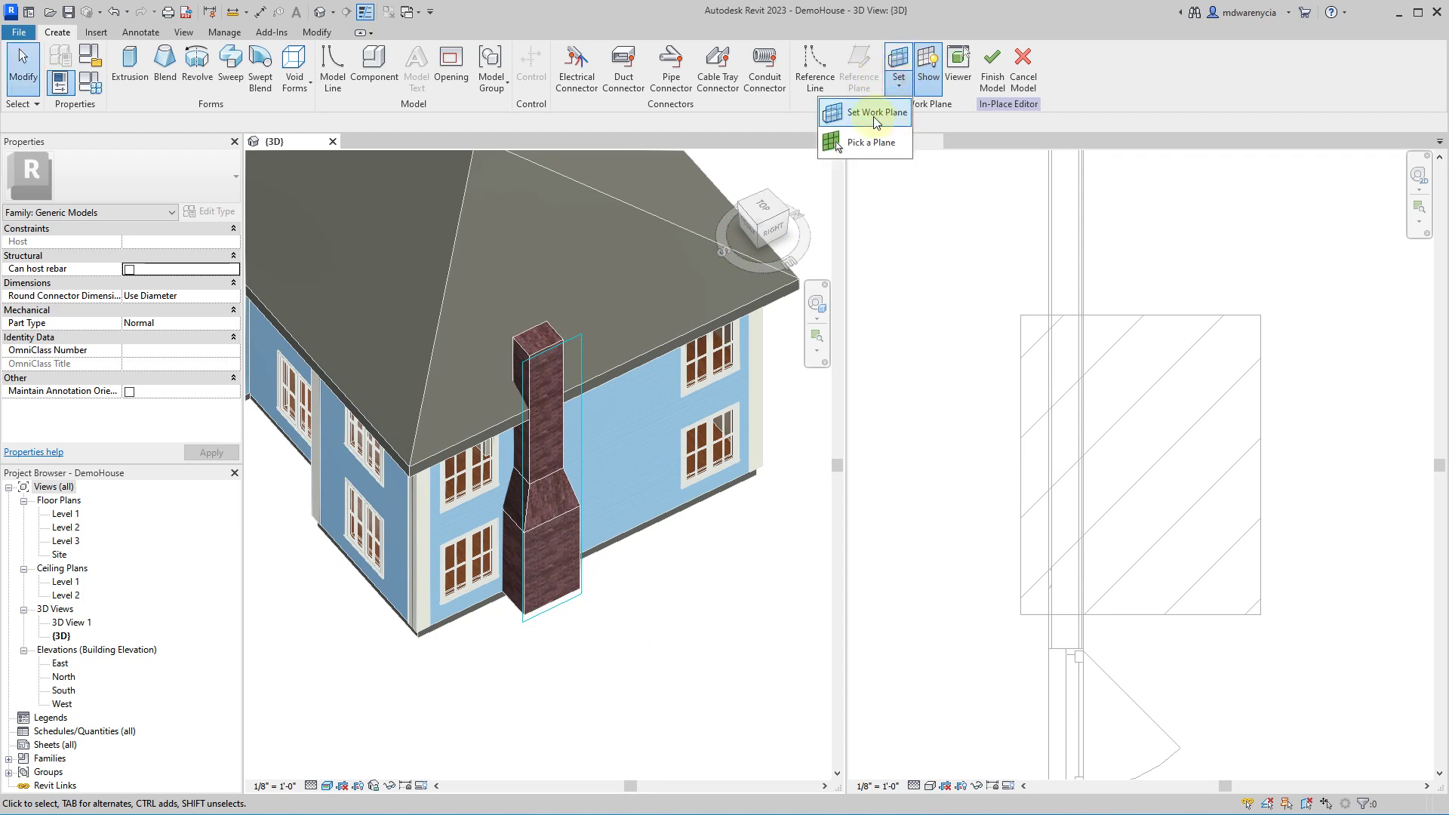
pyautogui.click(878, 123)
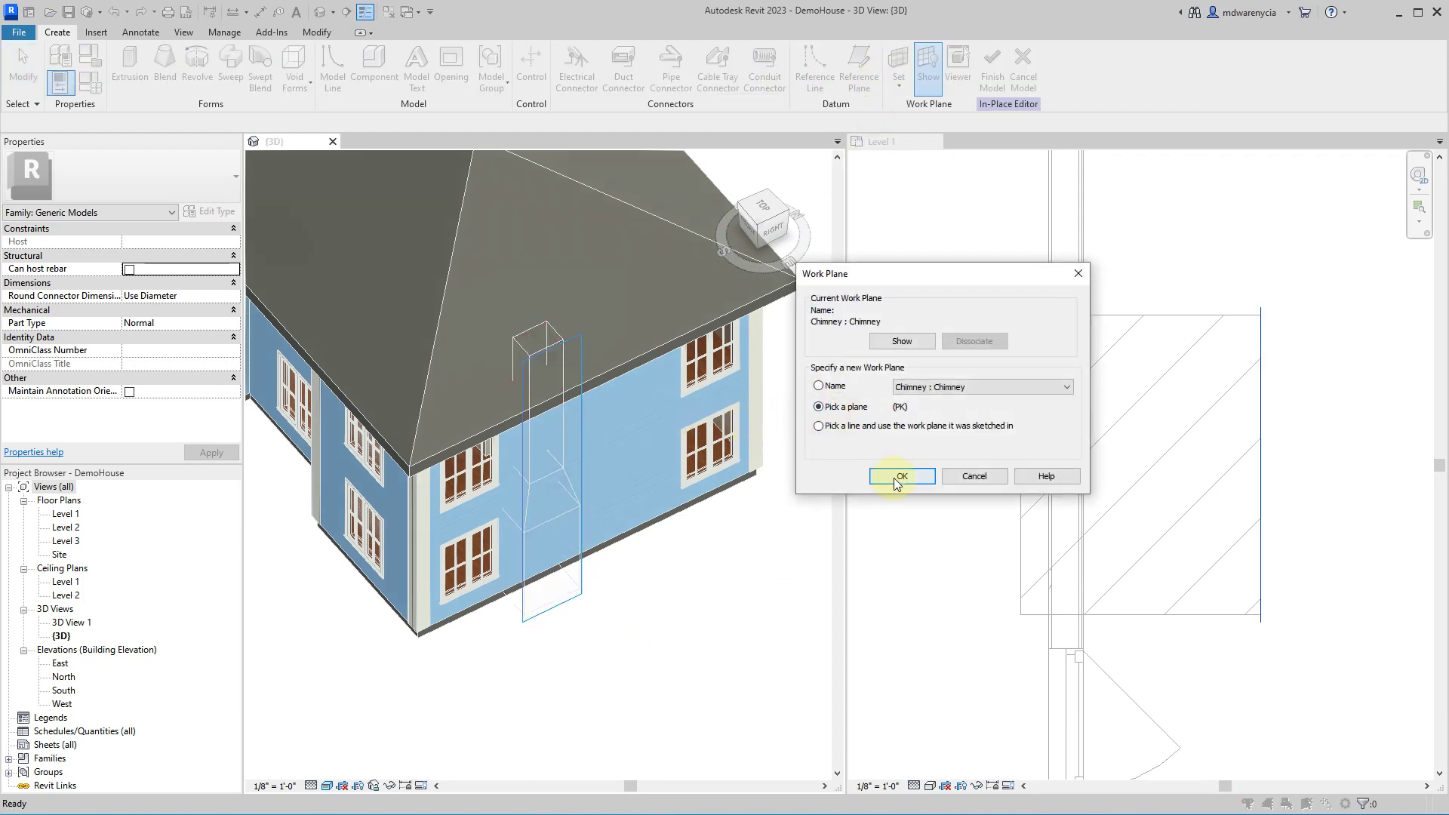
pyautogui.click(890, 483)
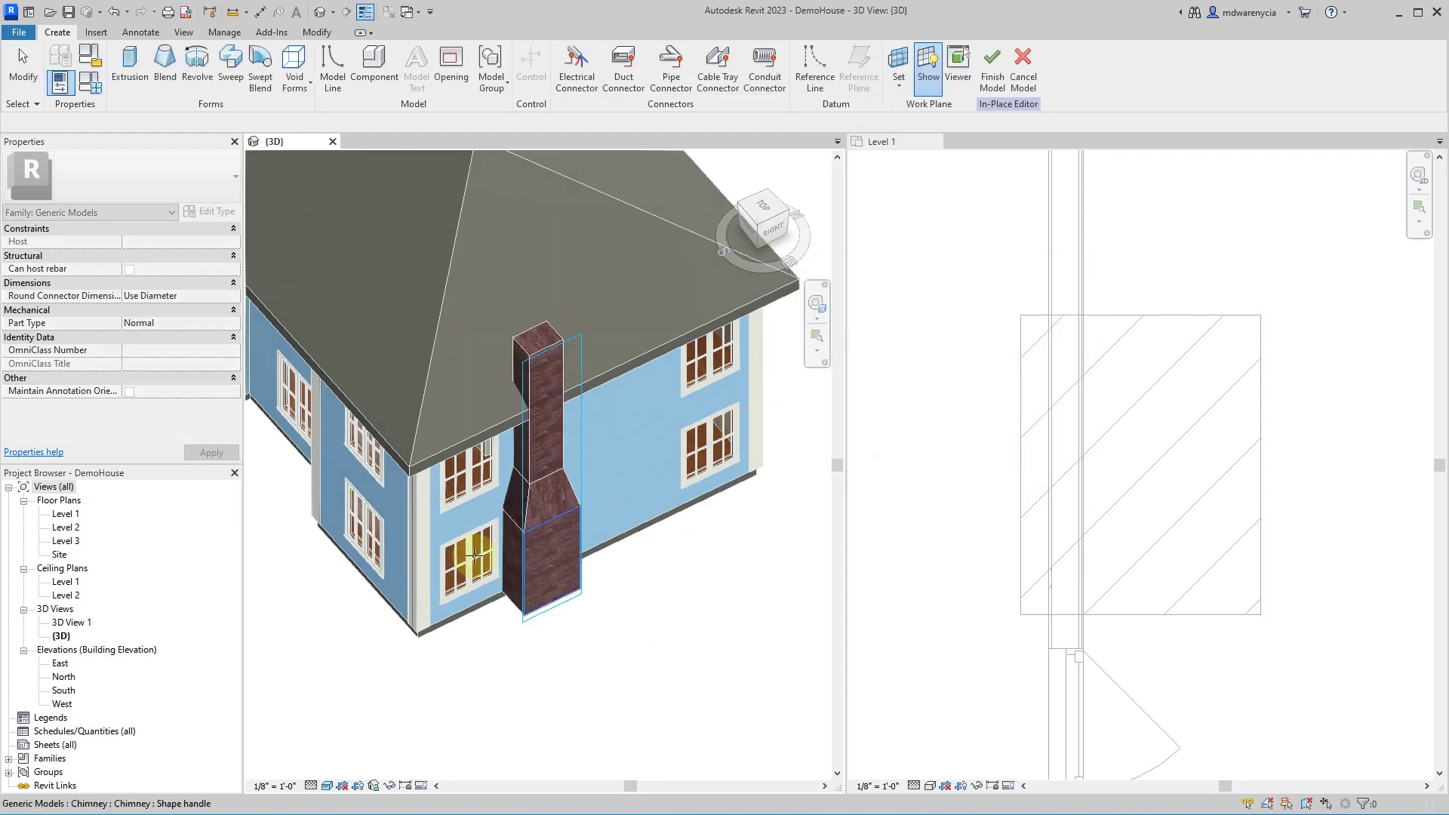
pyautogui.click(522, 609)
pyautogui.keyDown('shift'); pyautogui.moveTo(576, 554); pyautogui.dragTo(634, 513, button='middle'); pyautogui.keyUp('shift')
pyautogui.keyDown('shift'); pyautogui.moveTo(564, 555); pyautogui.dragTo(498, 588, button='middle'); pyautogui.keyUp('shift')
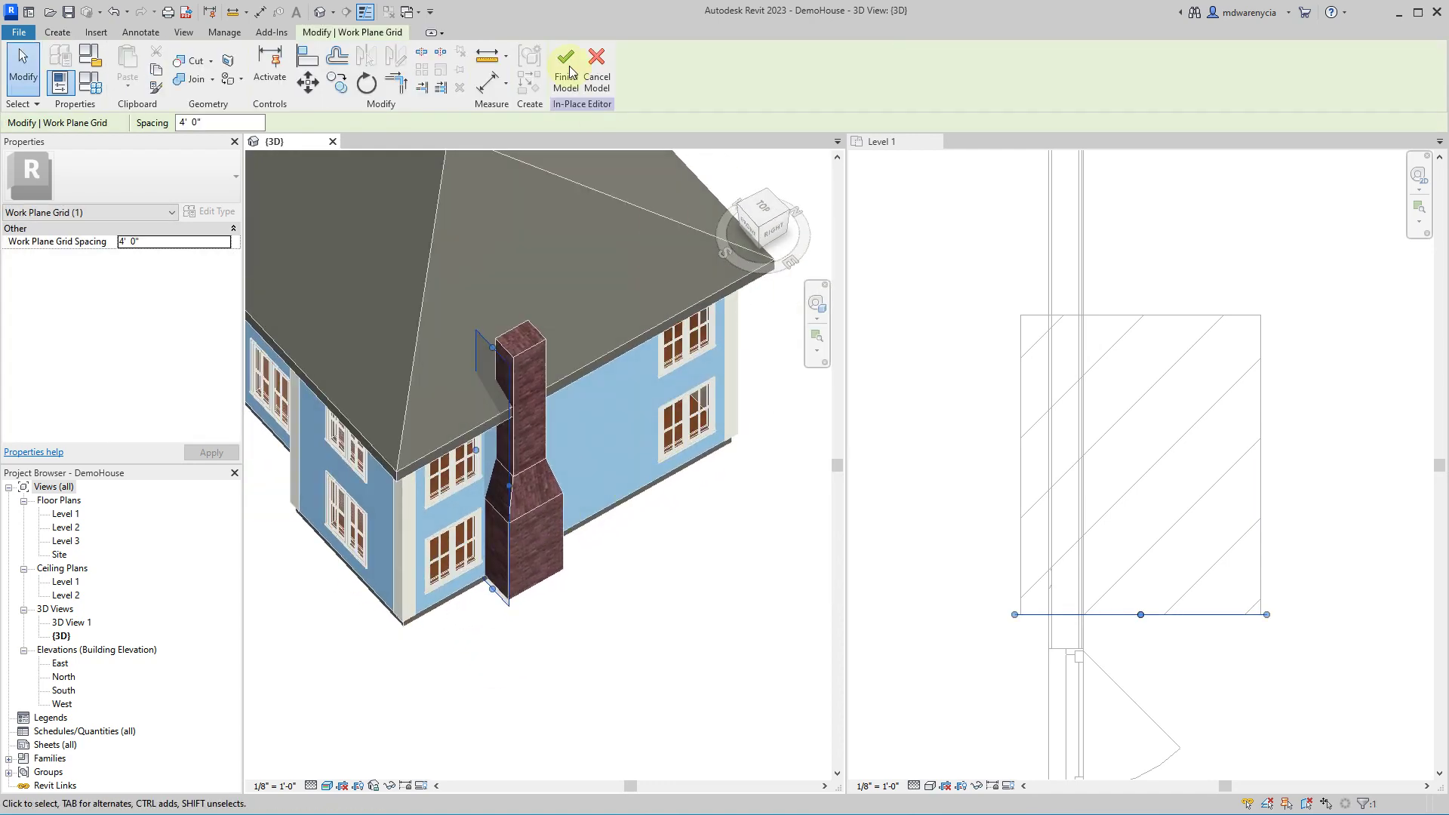
# - Set the work plane by name to Level : Level 1 and inspect the chimney from several angles in 3D
pyautogui.click(61, 32)
pyautogui.click(897, 86)
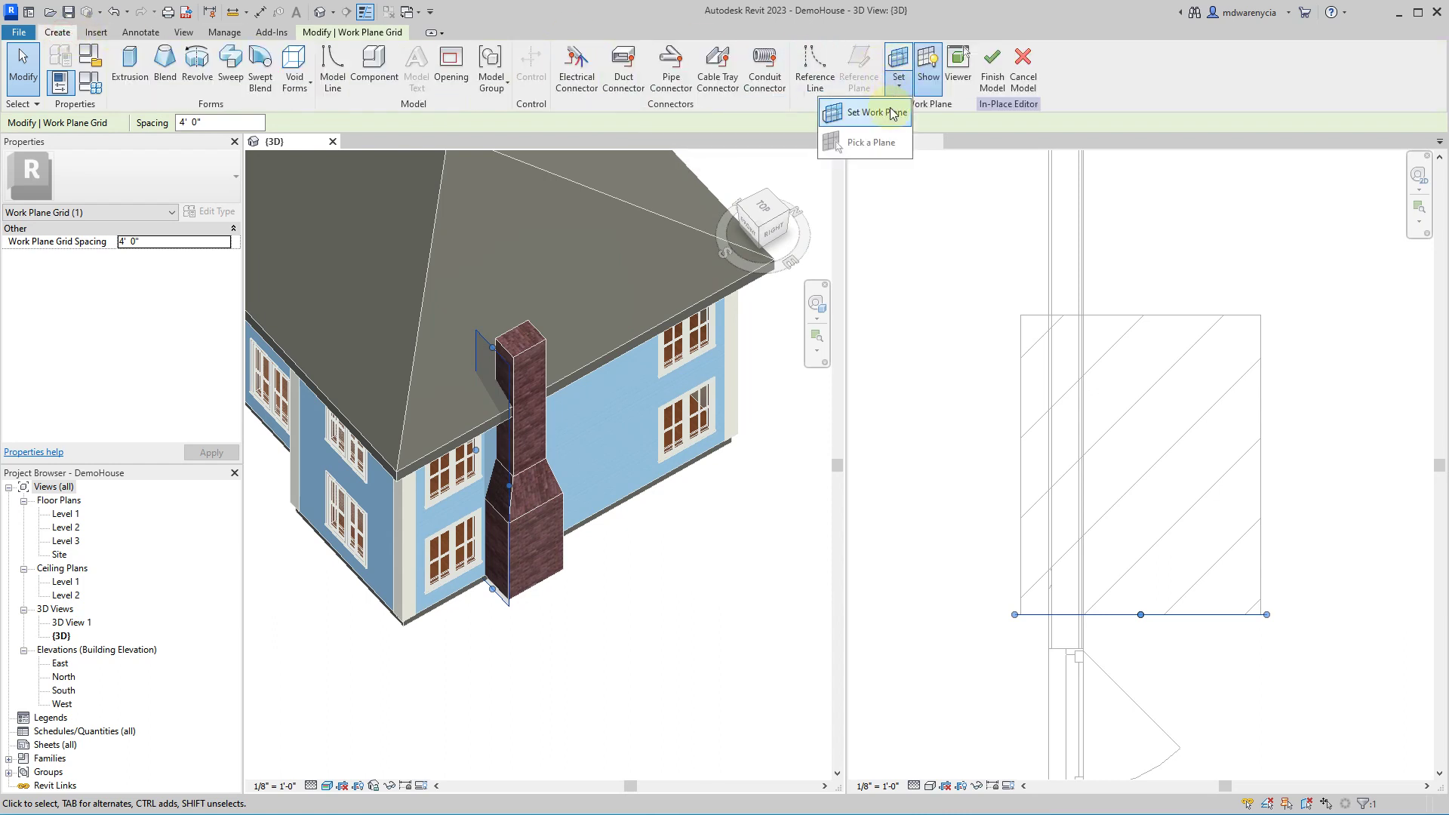
pyautogui.click(859, 113)
pyautogui.click(981, 386)
pyautogui.click(933, 411)
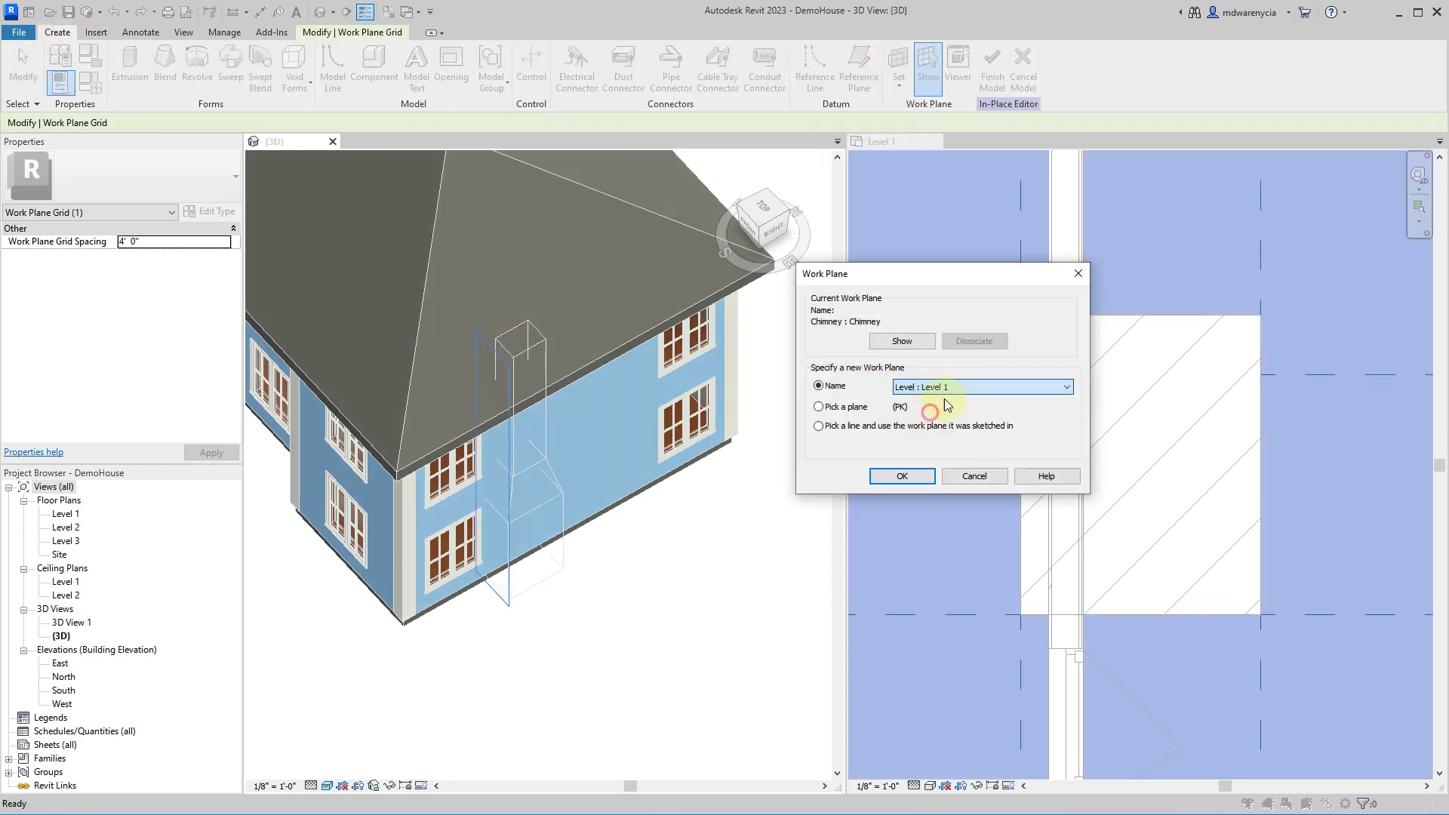
pyautogui.click(906, 476)
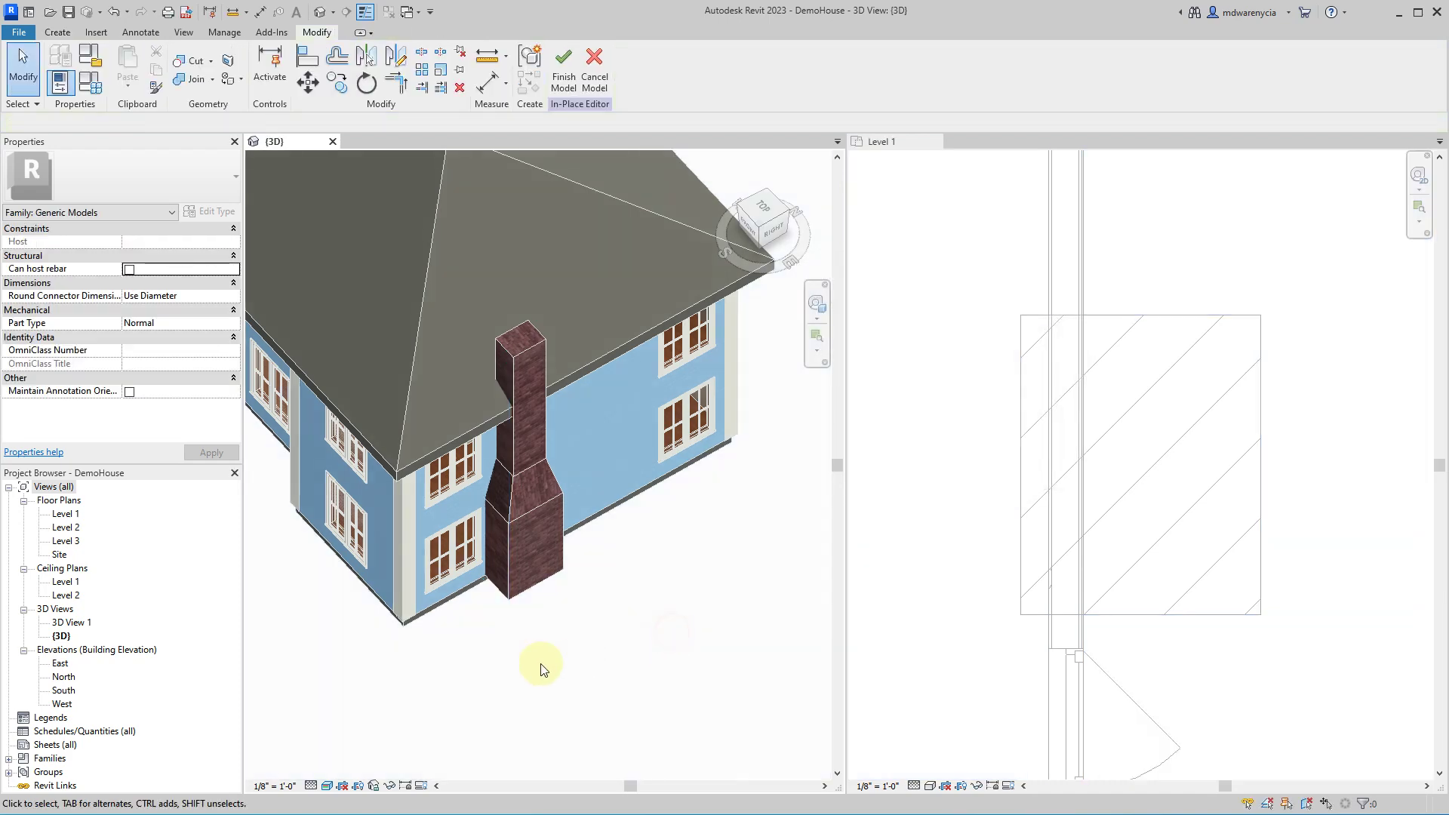
pyautogui.scroll(-3, 582, 662)
pyautogui.moveTo(531, 656); pyautogui.dragTo(570, 452, button='middle')
pyautogui.scroll(4, 538, 449)
pyautogui.keyDown('shift'); pyautogui.moveTo(551, 507); pyautogui.dragTo(604, 337, button='middle'); pyautogui.keyUp('shift')
pyautogui.keyDown('shift'); pyautogui.moveTo(582, 264); pyautogui.dragTo(533, 255, button='middle'); pyautogui.keyUp('shift')
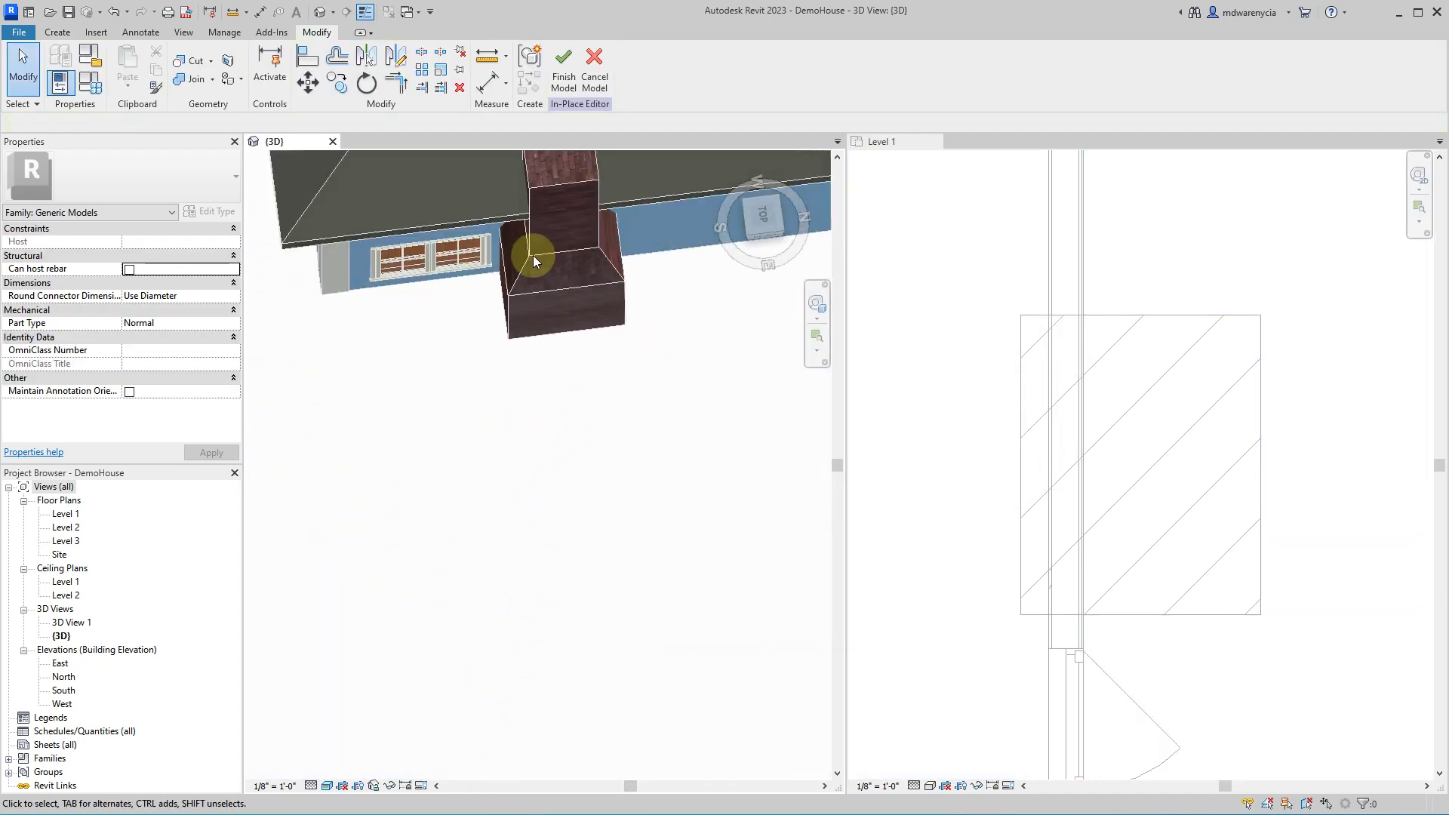
# - Start an Extrusion and sketch an irregular closed five-sided loop of lines on Level 1 beside the chimney
pyautogui.click(53, 32)
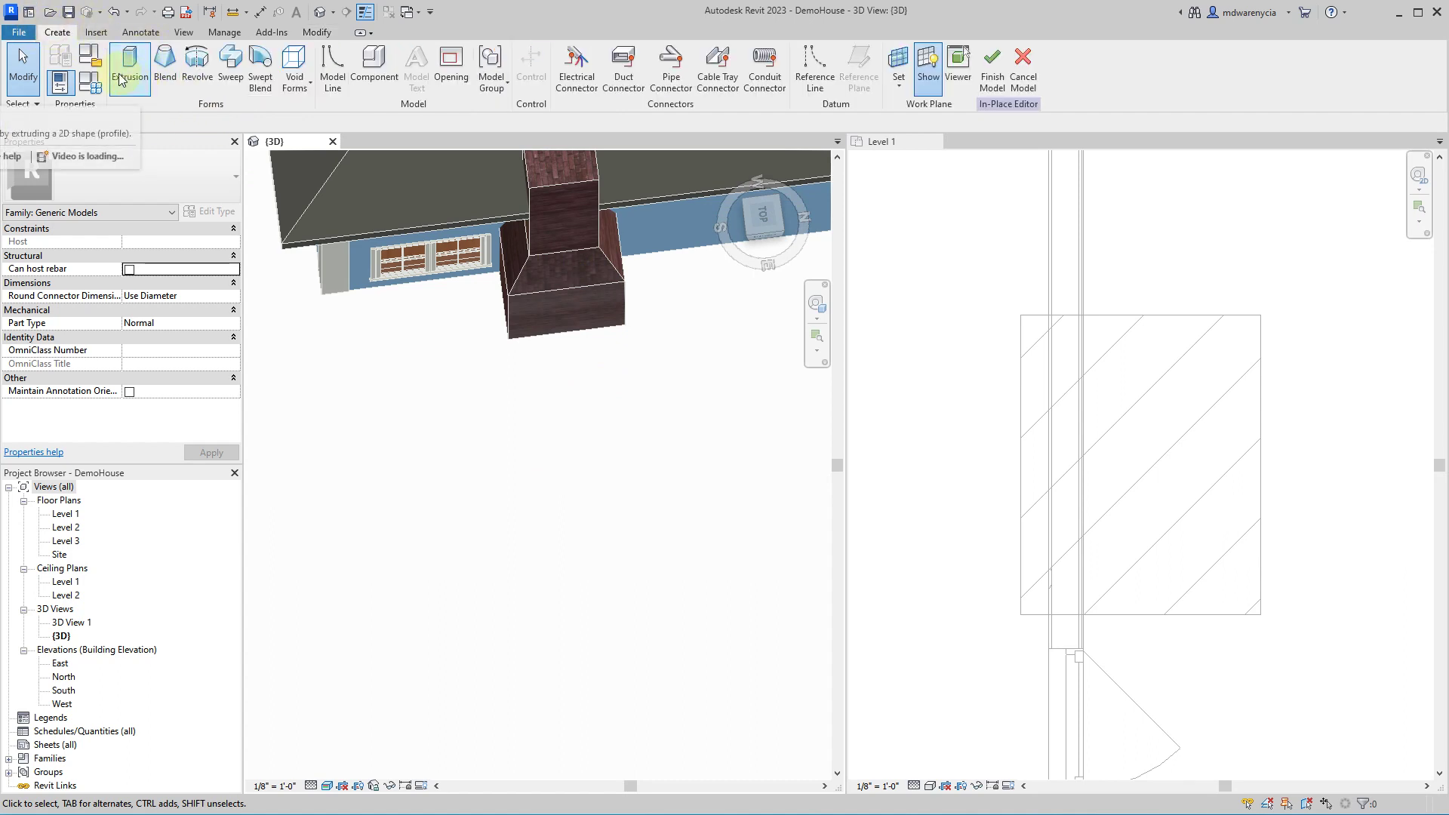
pyautogui.keyDown('shift'); pyautogui.moveTo(745, 270); pyautogui.dragTo(520, 486, button='middle'); pyautogui.keyUp('shift')
pyautogui.scroll(2, 544, 494)
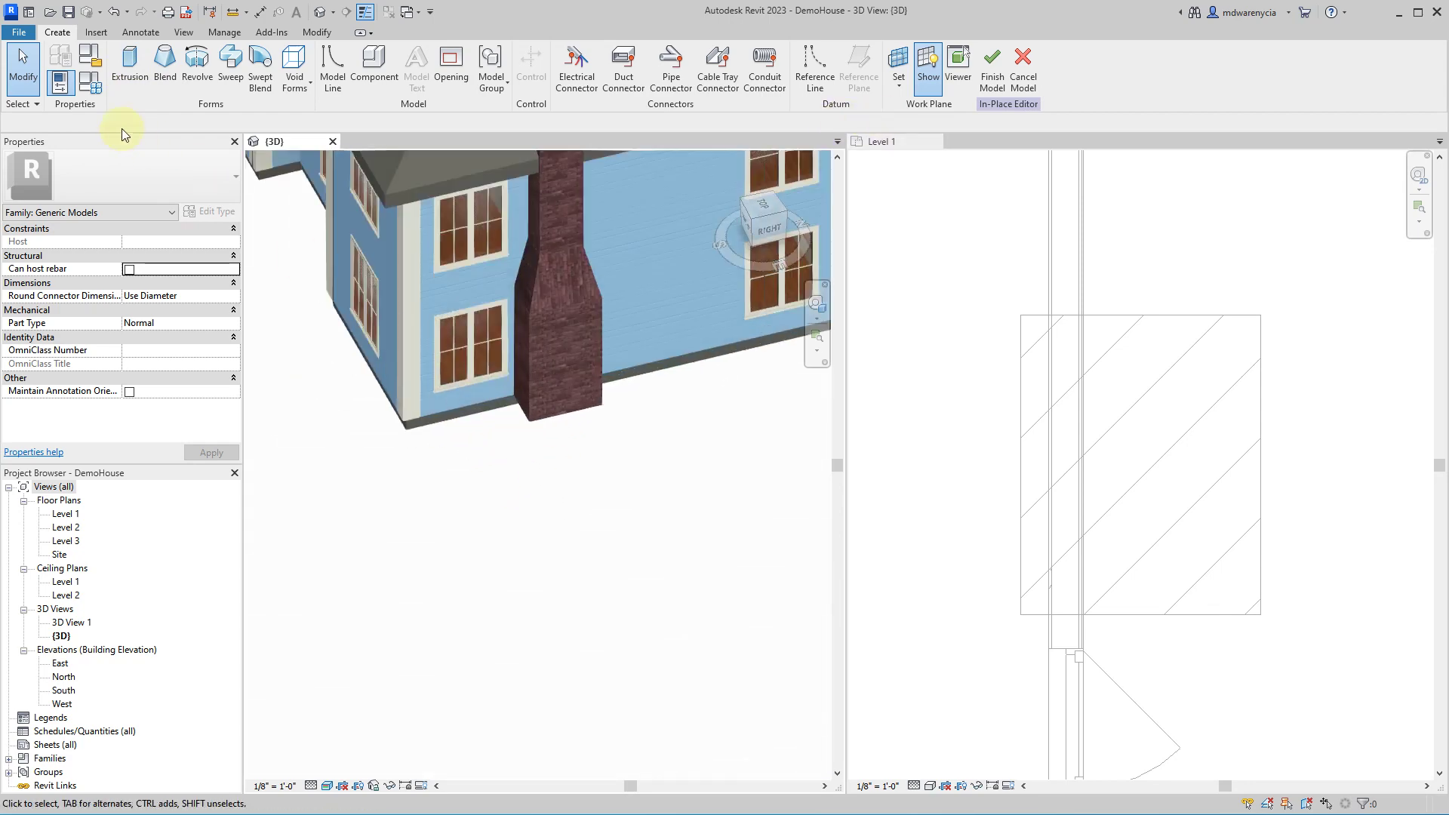
pyautogui.click(126, 70)
pyautogui.click(521, 411)
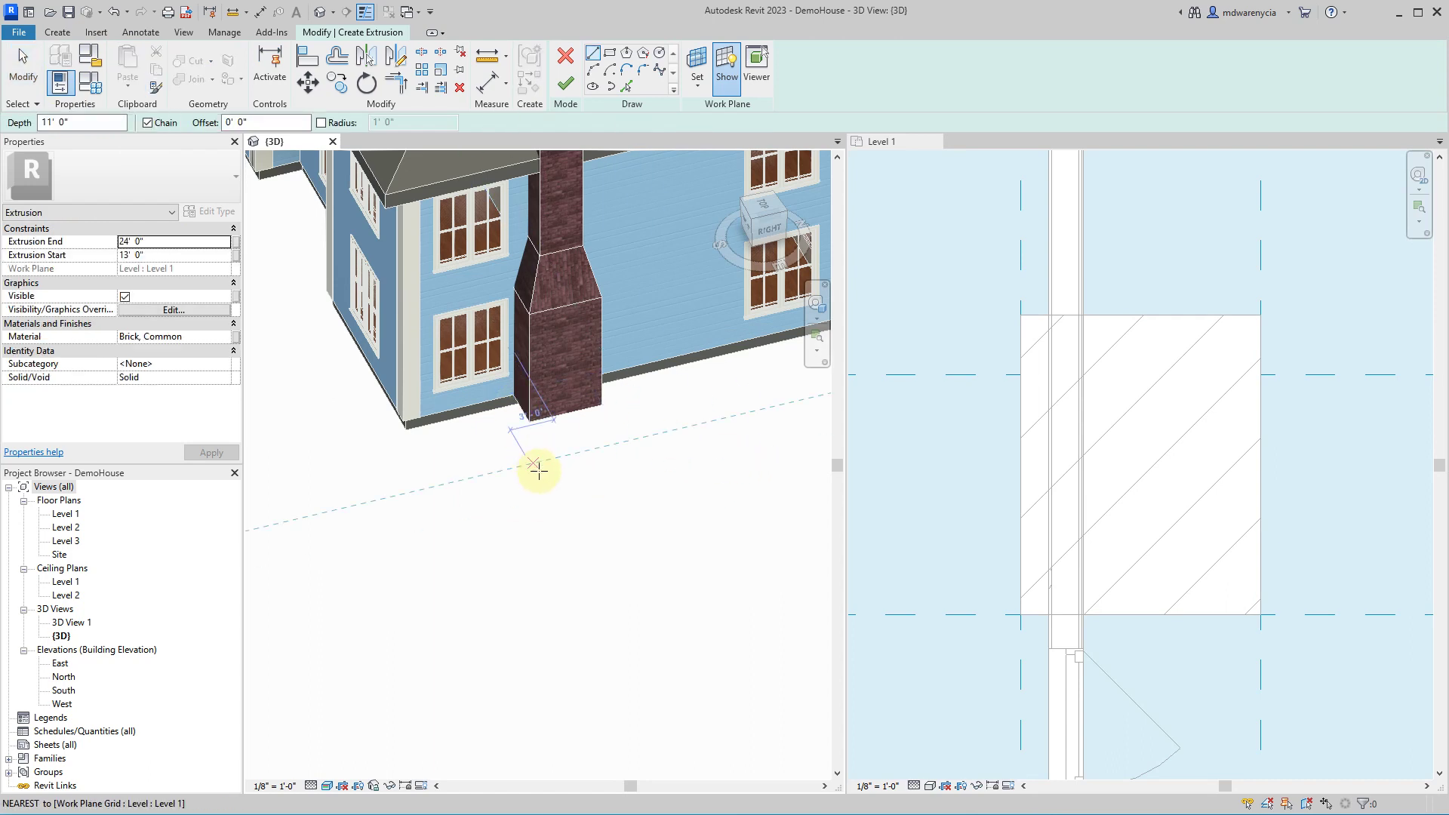
pyautogui.click(553, 479)
pyautogui.click(465, 651)
pyautogui.click(756, 511)
pyautogui.click(661, 444)
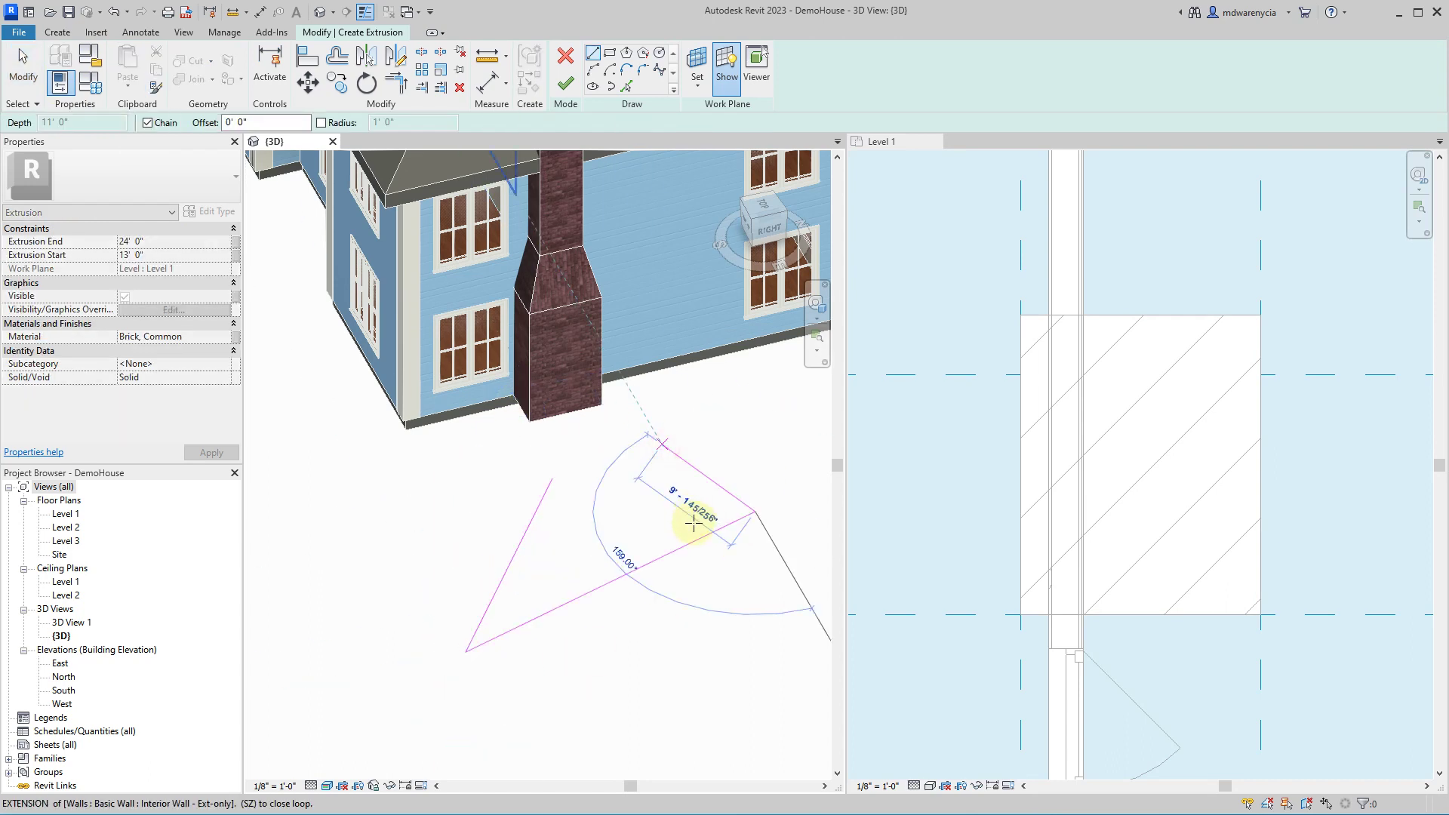
pyautogui.click(555, 427)
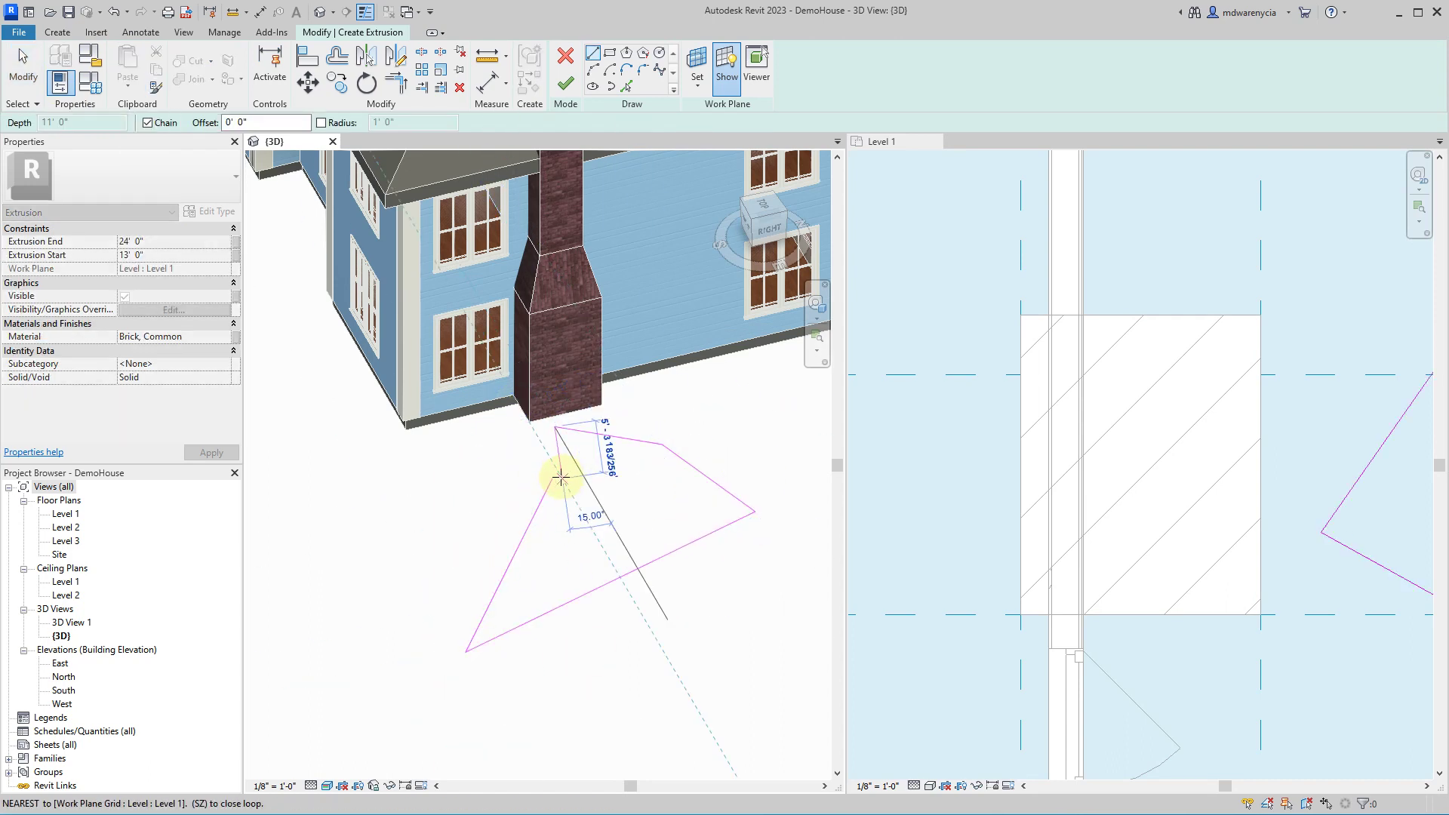
pyautogui.press('Escape')
pyautogui.moveTo(468, 647)
pyautogui.keyDown('shift'); pyautogui.mouseDown(button='middle')
pyautogui.moveTo(653, 378)
pyautogui.moveTo(591, 649)
pyautogui.moveTo(517, 518)
pyautogui.mouseUp(button='middle'); pyautogui.keyUp('shift')
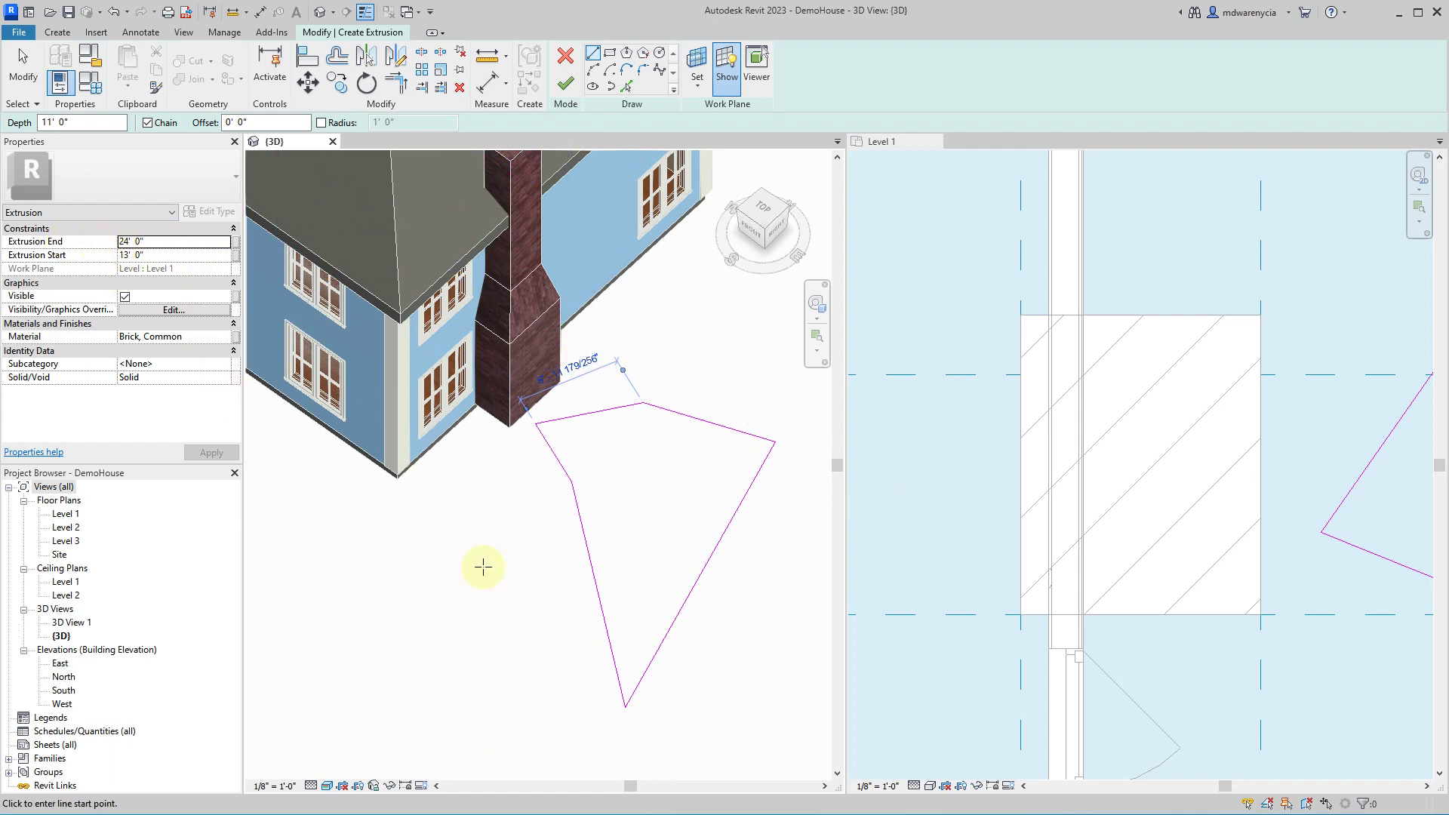
pyautogui.scroll(-3, 483, 543)
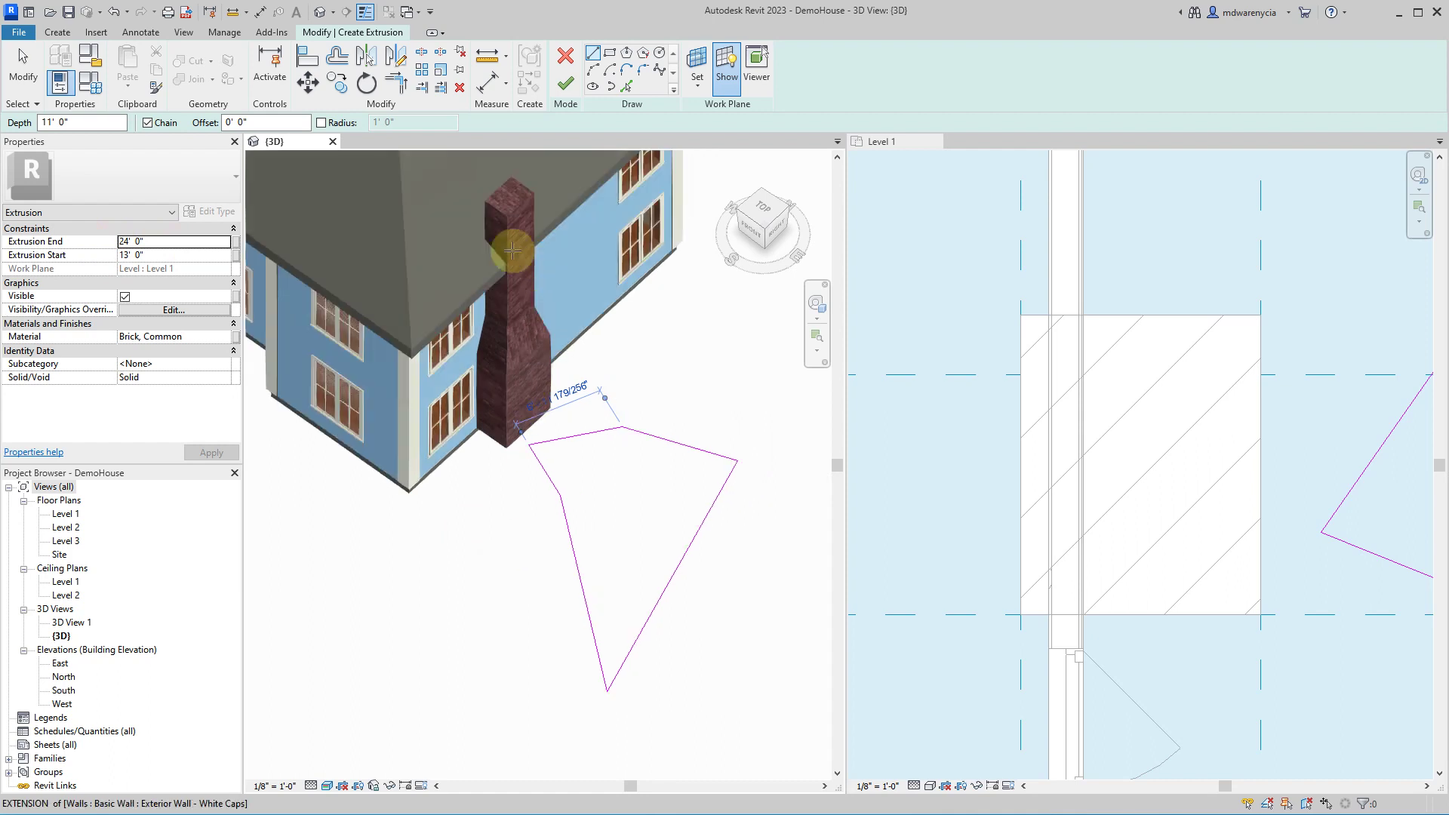
# - Finish the five-sided extrusion and select it to examine its height above the Level 1 work plane
pyautogui.click(562, 91)
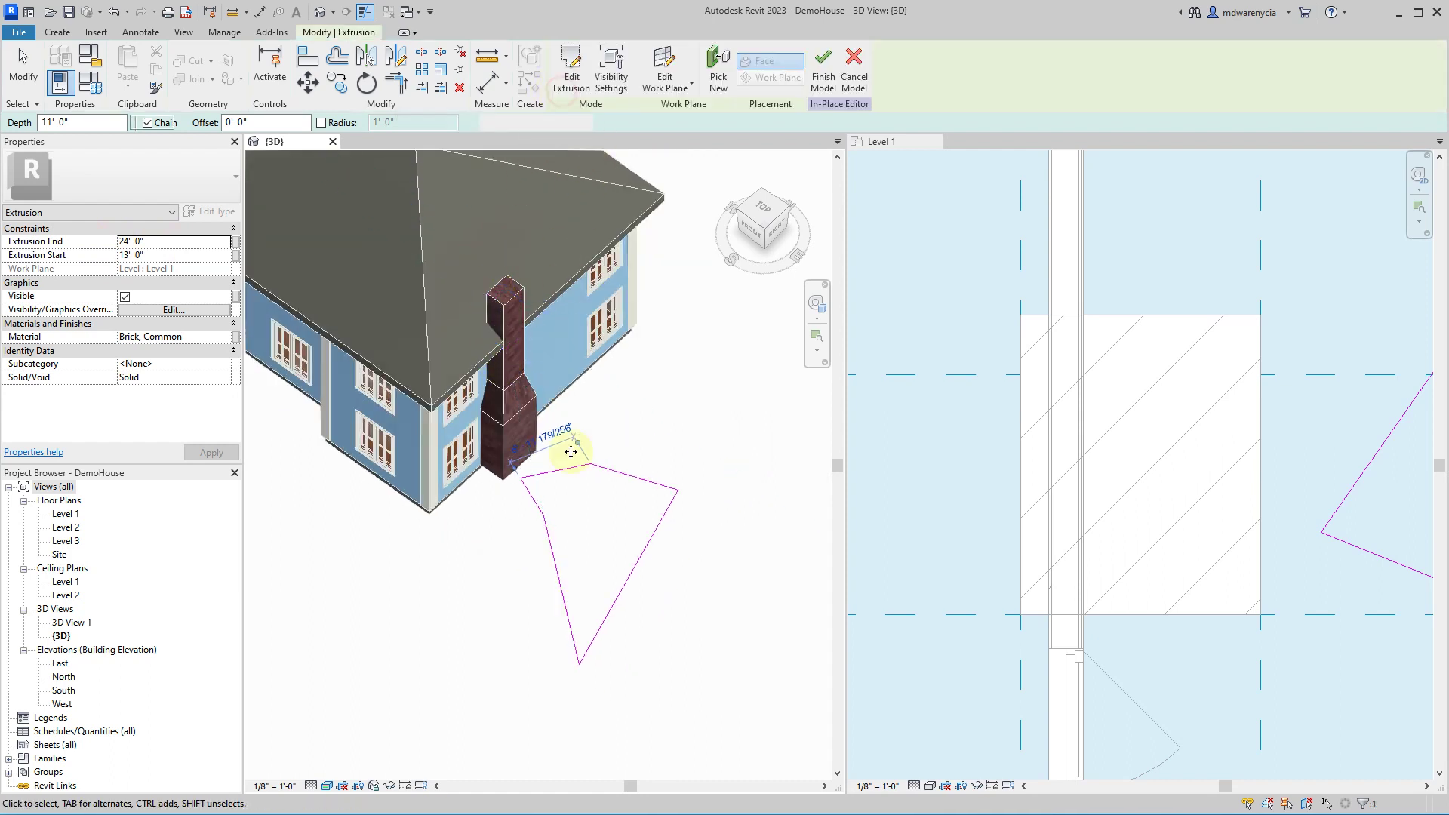
pyautogui.click(589, 685)
pyautogui.keyDown('shift'); pyautogui.moveTo(586, 679); pyautogui.dragTo(563, 315, button='middle'); pyautogui.keyUp('shift')
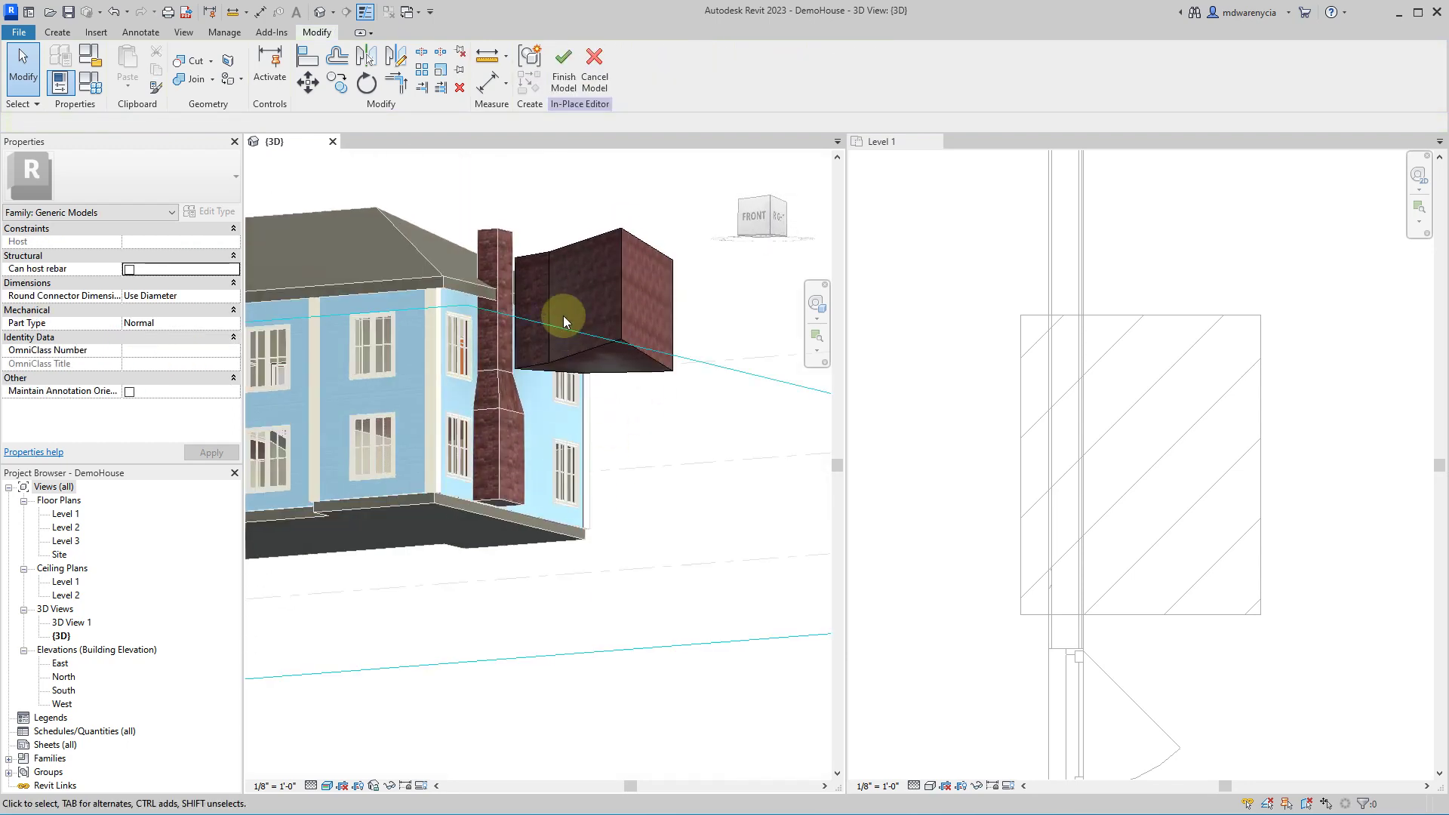
pyautogui.click(618, 325)
pyautogui.keyDown('shift'); pyautogui.moveTo(423, 445); pyautogui.dragTo(249, 348, button='middle'); pyautogui.keyUp('shift')
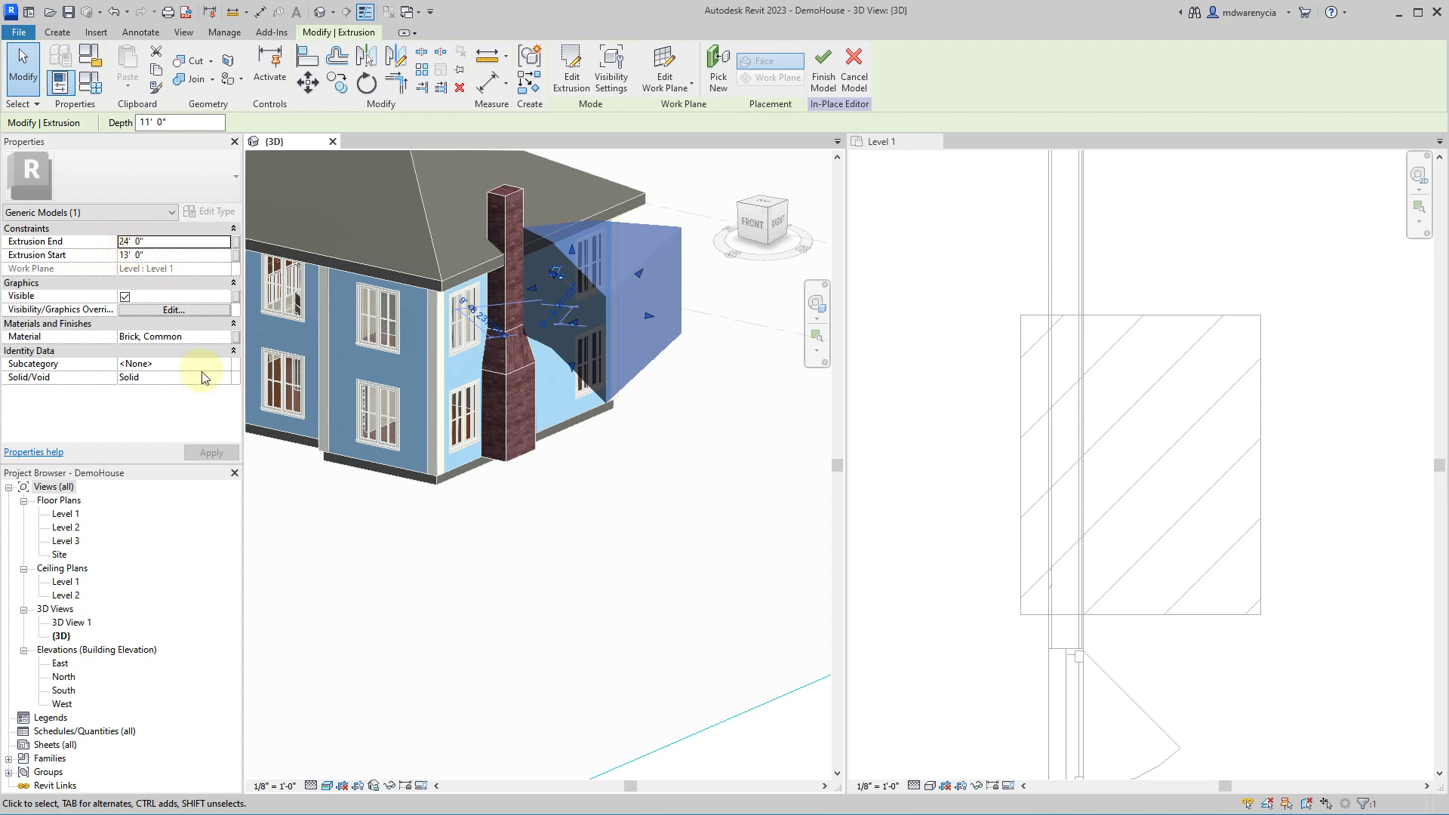
pyautogui.keyDown('shift'); pyautogui.moveTo(572, 605); pyautogui.dragTo(699, 689, button='middle'); pyautogui.keyUp('shift')
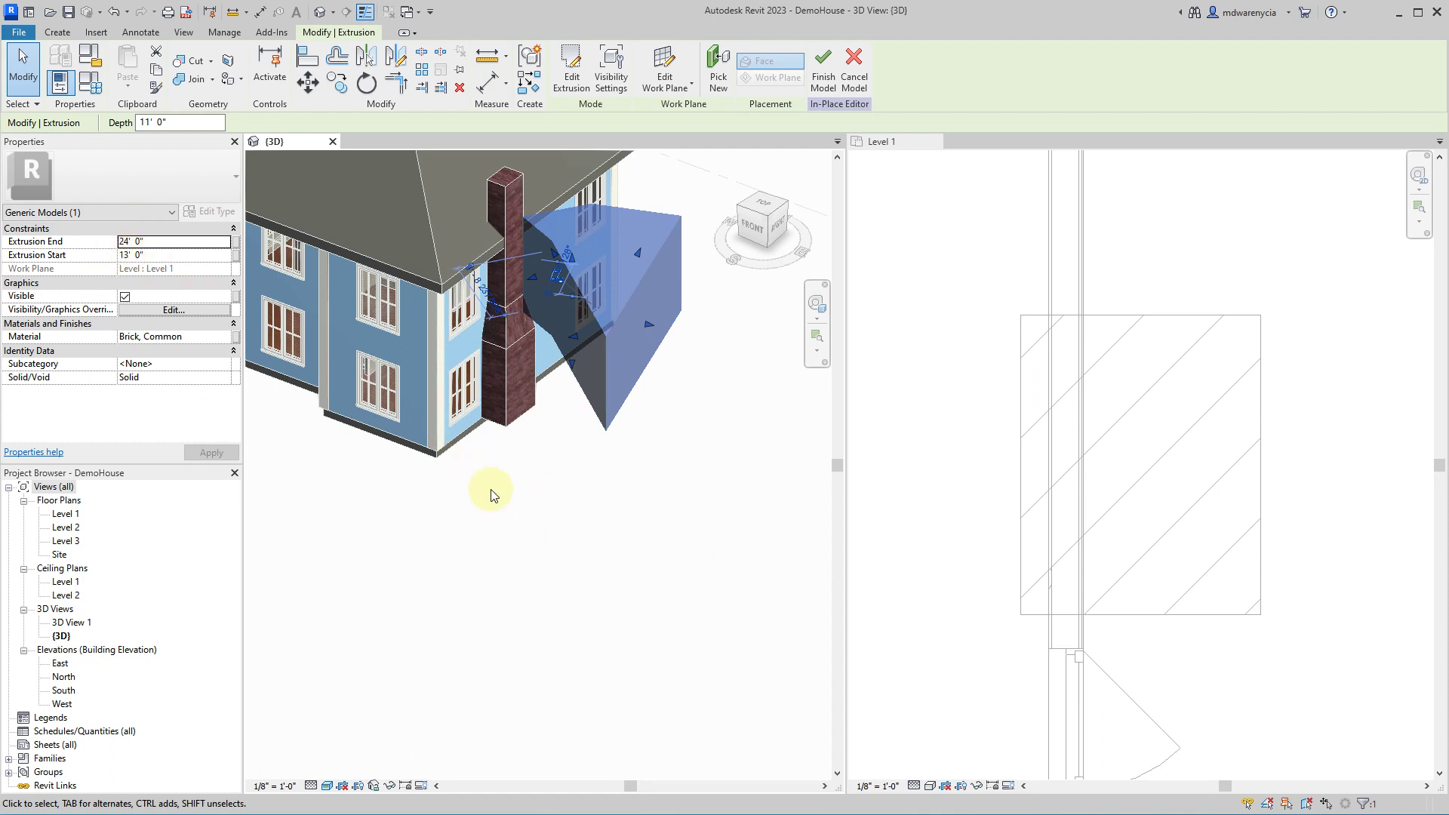
# - Set the five-sided extrusion's Extrusion End to 15'
pyautogui.click(624, 501)
pyautogui.keyDown('shift'); pyautogui.moveTo(624, 499); pyautogui.dragTo(605, 345, button='middle'); pyautogui.keyUp('shift')
pyautogui.click(606, 346)
pyautogui.click(154, 241)
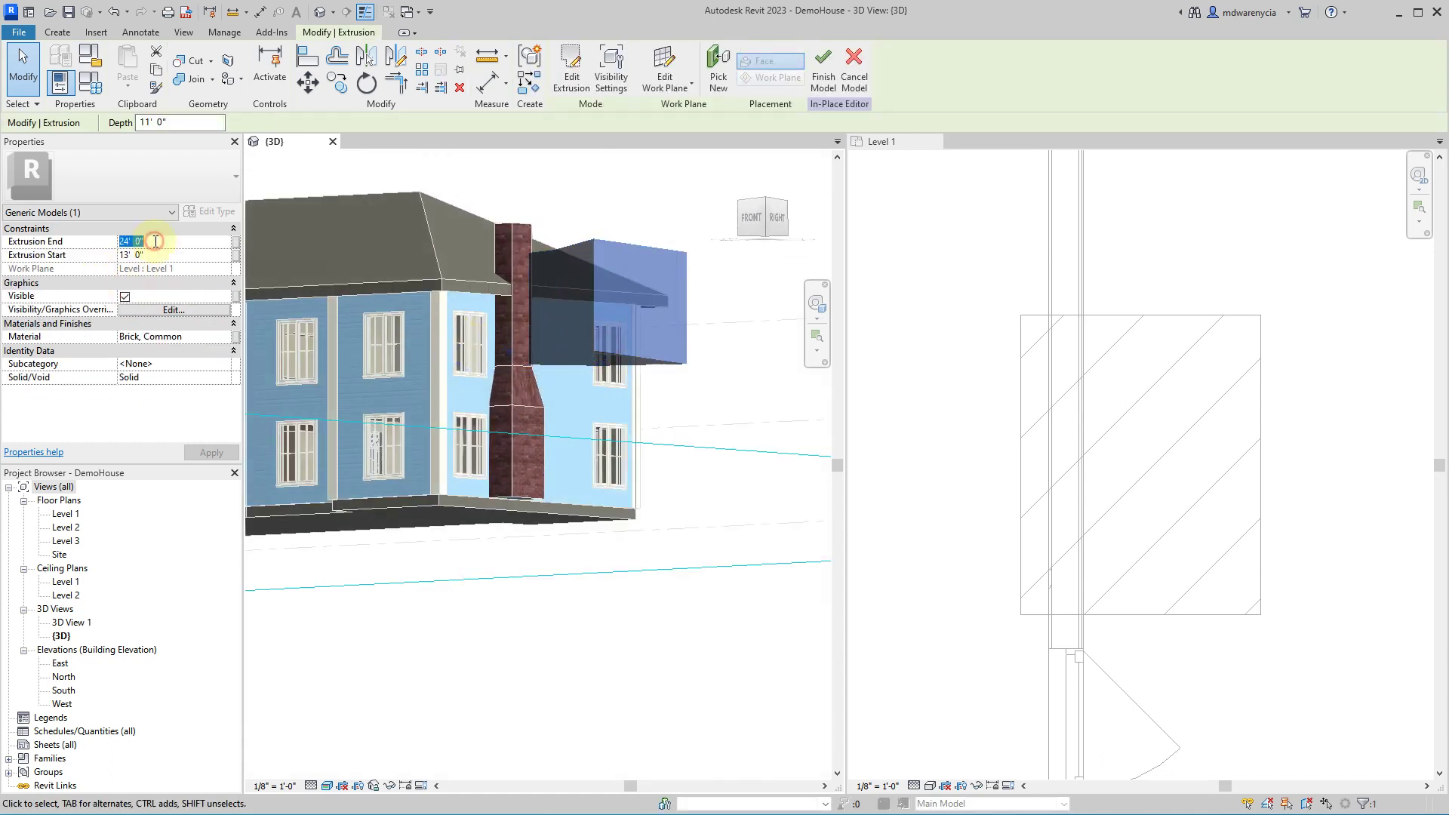
pyautogui.write("15'")
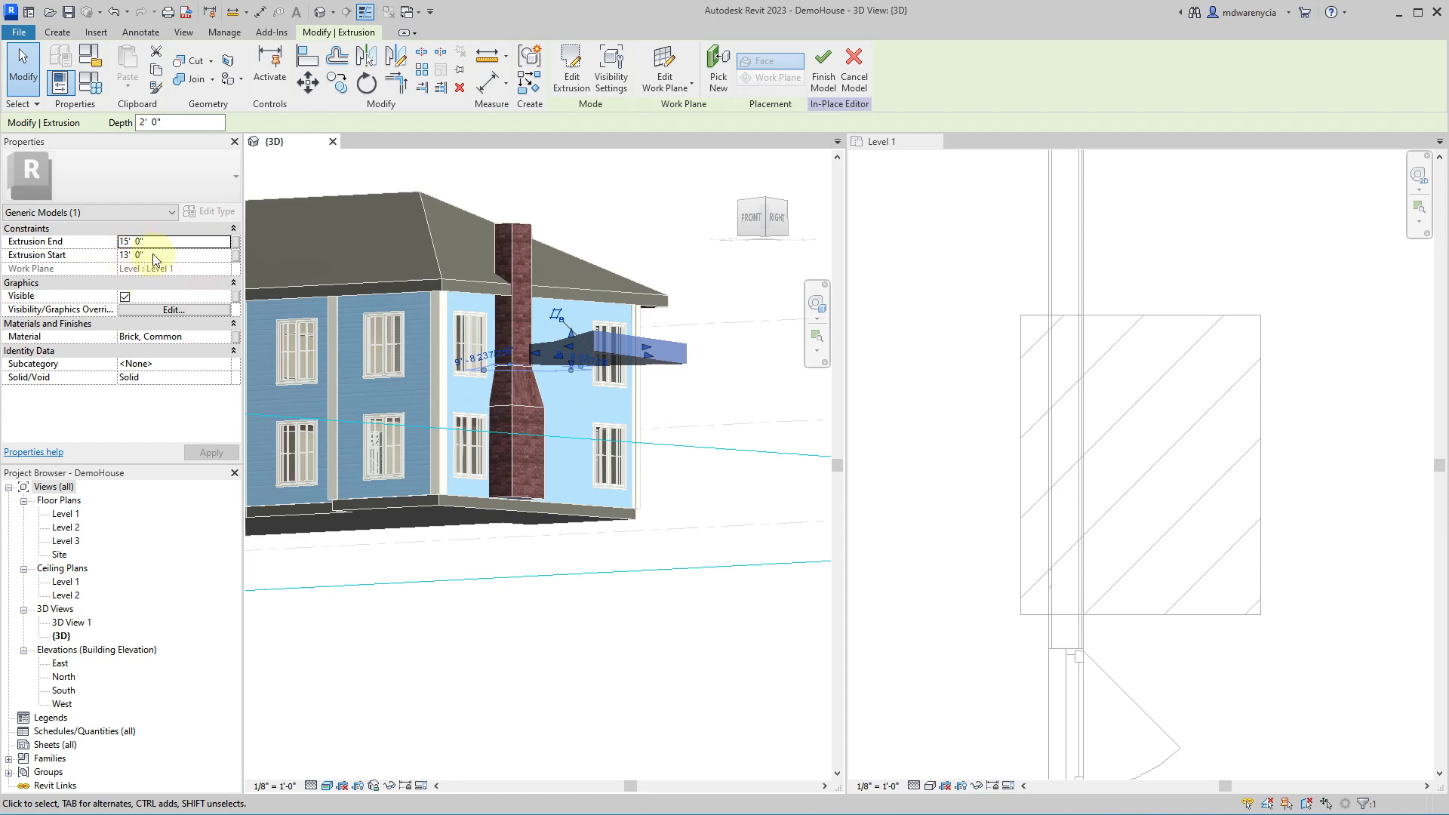
# - Delete the five-sided extrusion beside the chimney
pyautogui.keyDown('shift'); pyautogui.moveTo(657, 421); pyautogui.dragTo(466, 508, button='middle'); pyautogui.keyUp('shift')
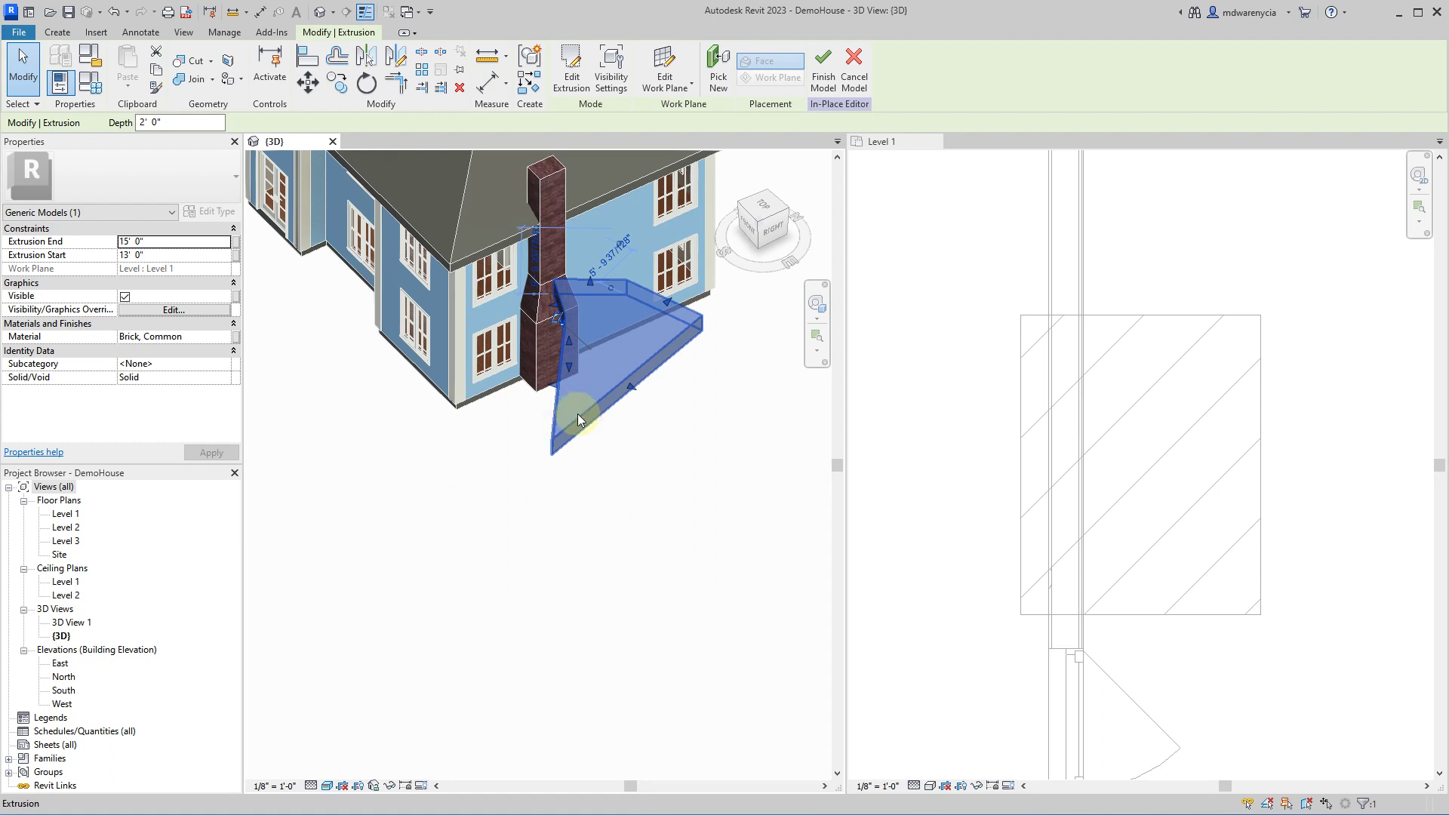
pyautogui.press('Delete')
# - Start a new Extrusion and sketch a rectangle in the Level 1 plan, outside the house beside the existing chimney
pyautogui.click(58, 32)
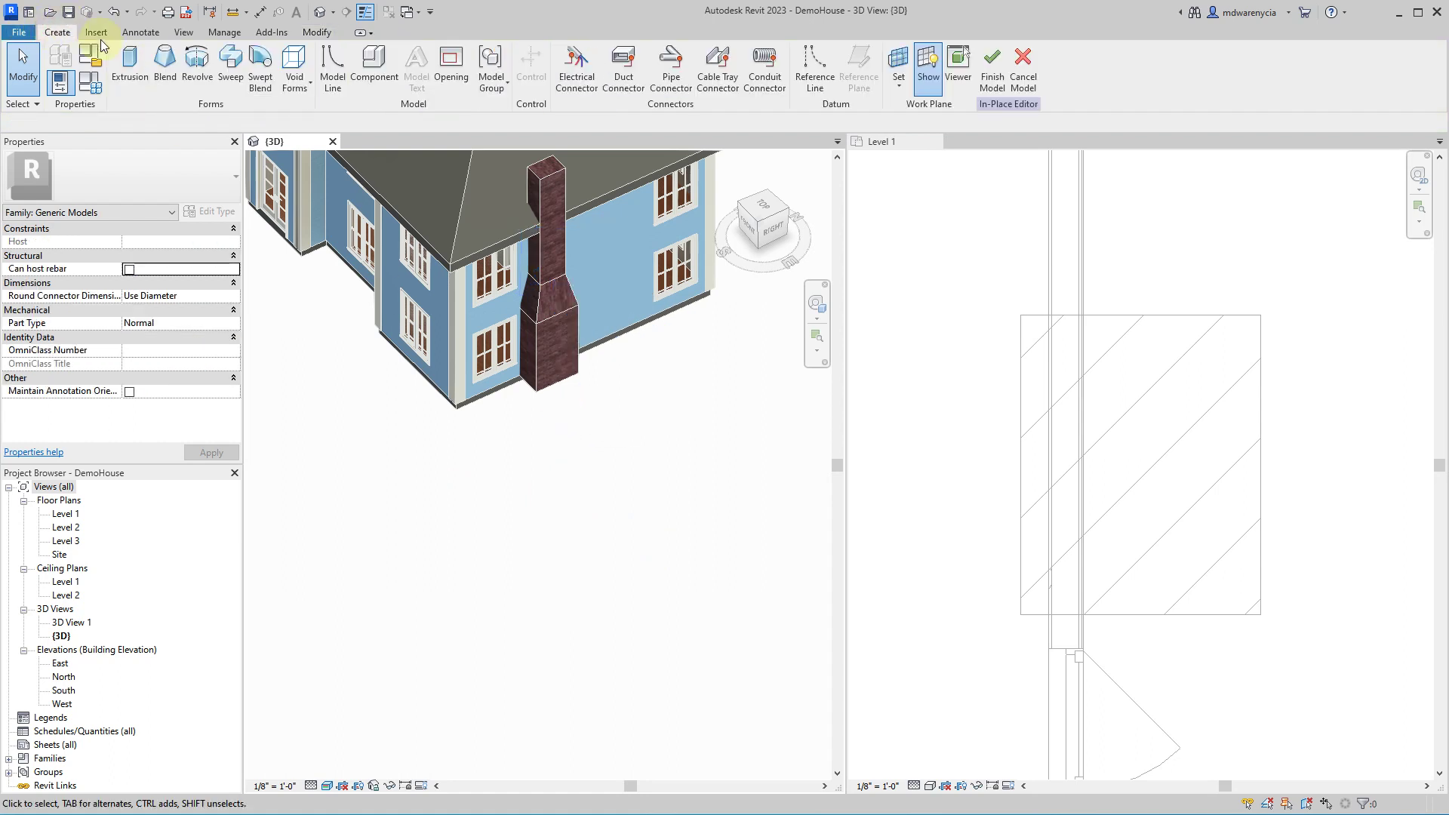
pyautogui.click(130, 64)
pyautogui.scroll(-2, 1167, 418)
pyautogui.click(1354, 487)
pyautogui.moveTo(1352, 463); pyautogui.dragTo(1109, 440, button='middle')
pyautogui.scroll(-1, 1111, 440)
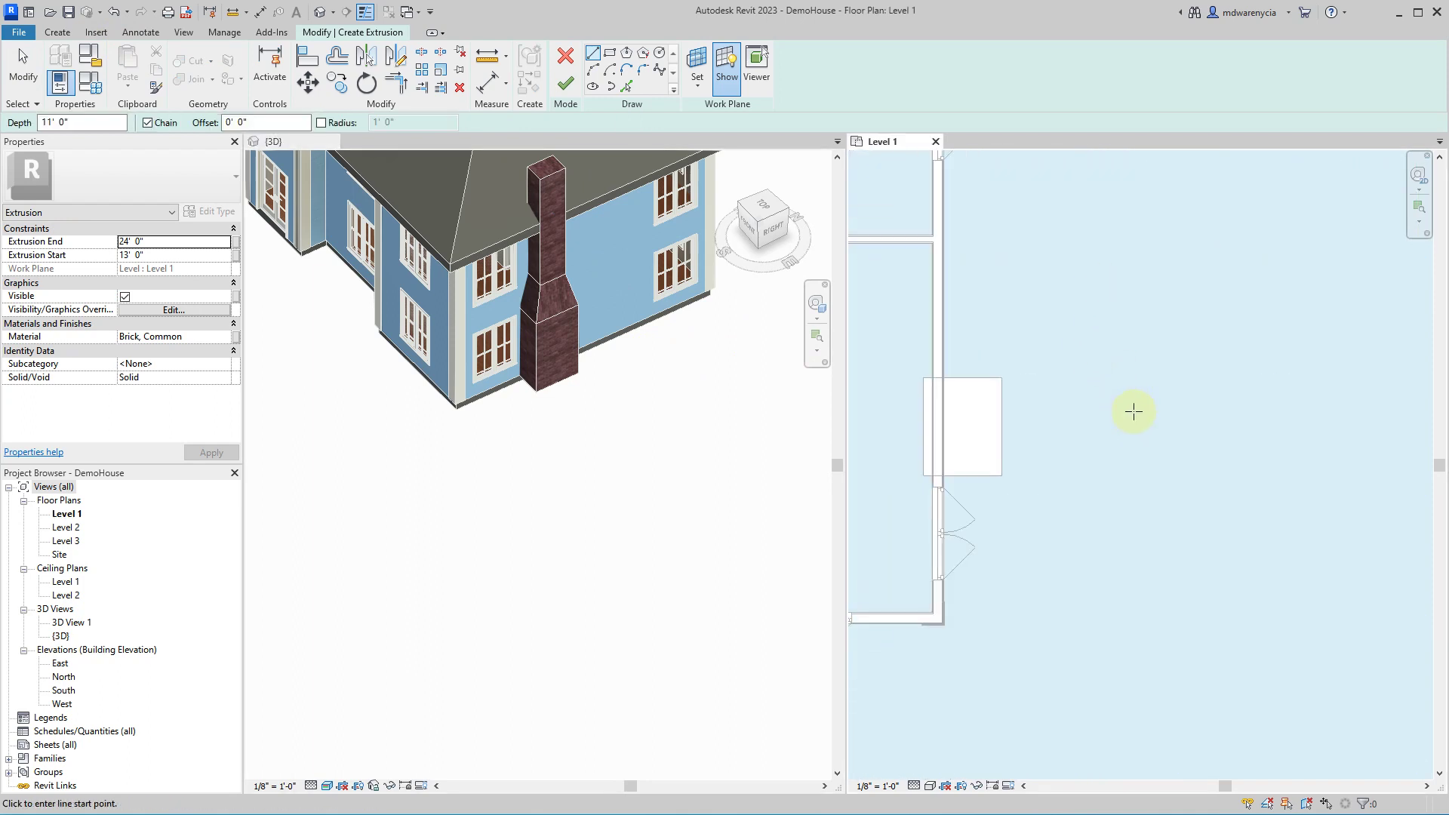
pyautogui.click(609, 53)
pyautogui.click(1100, 381)
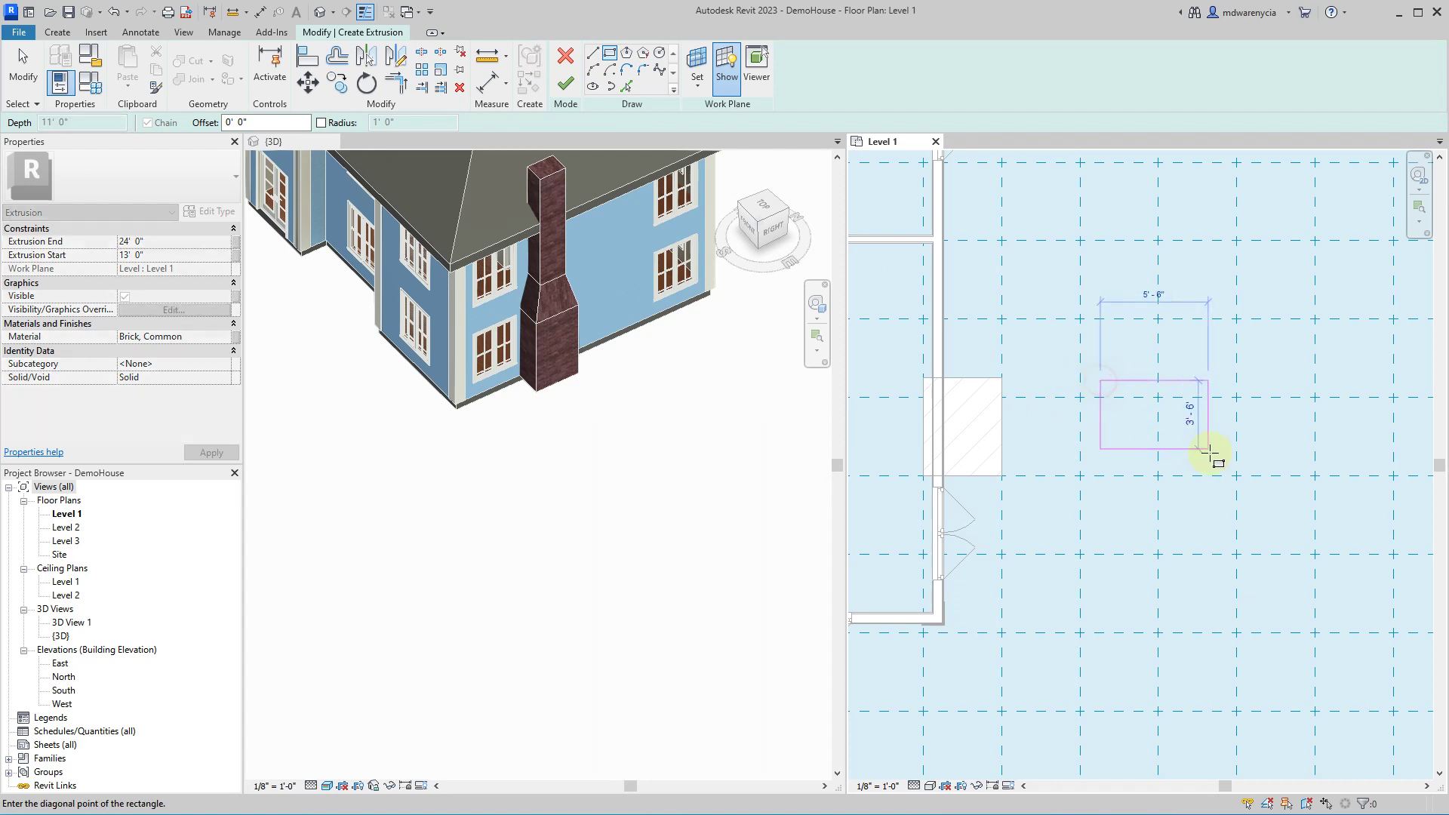
pyautogui.click(1187, 518)
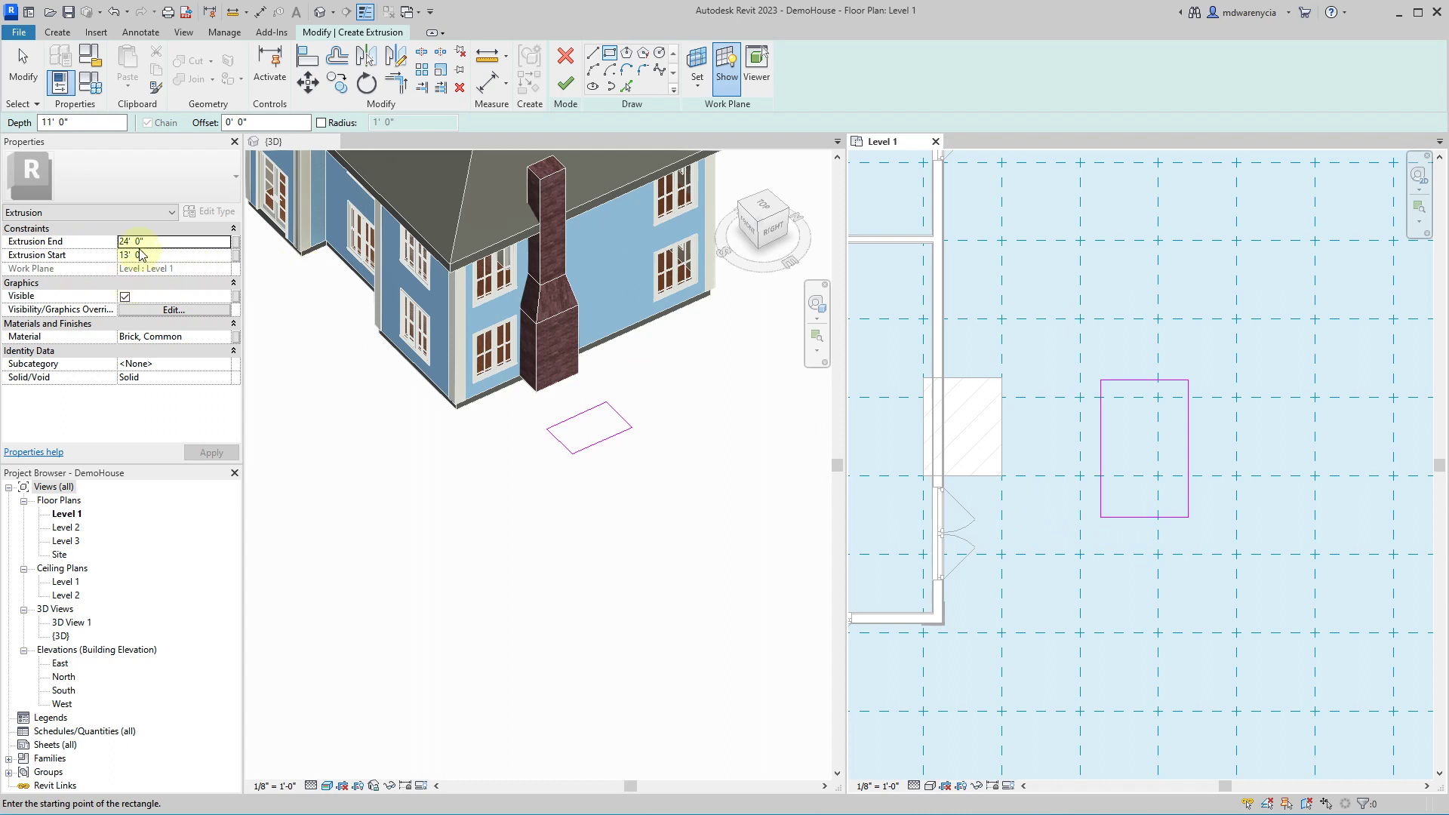
# - Set the rectangular extrusion's Extrusion Start to 0' and Extrusion End to 8', and finish it beside the chimney
pyautogui.click(211, 254)
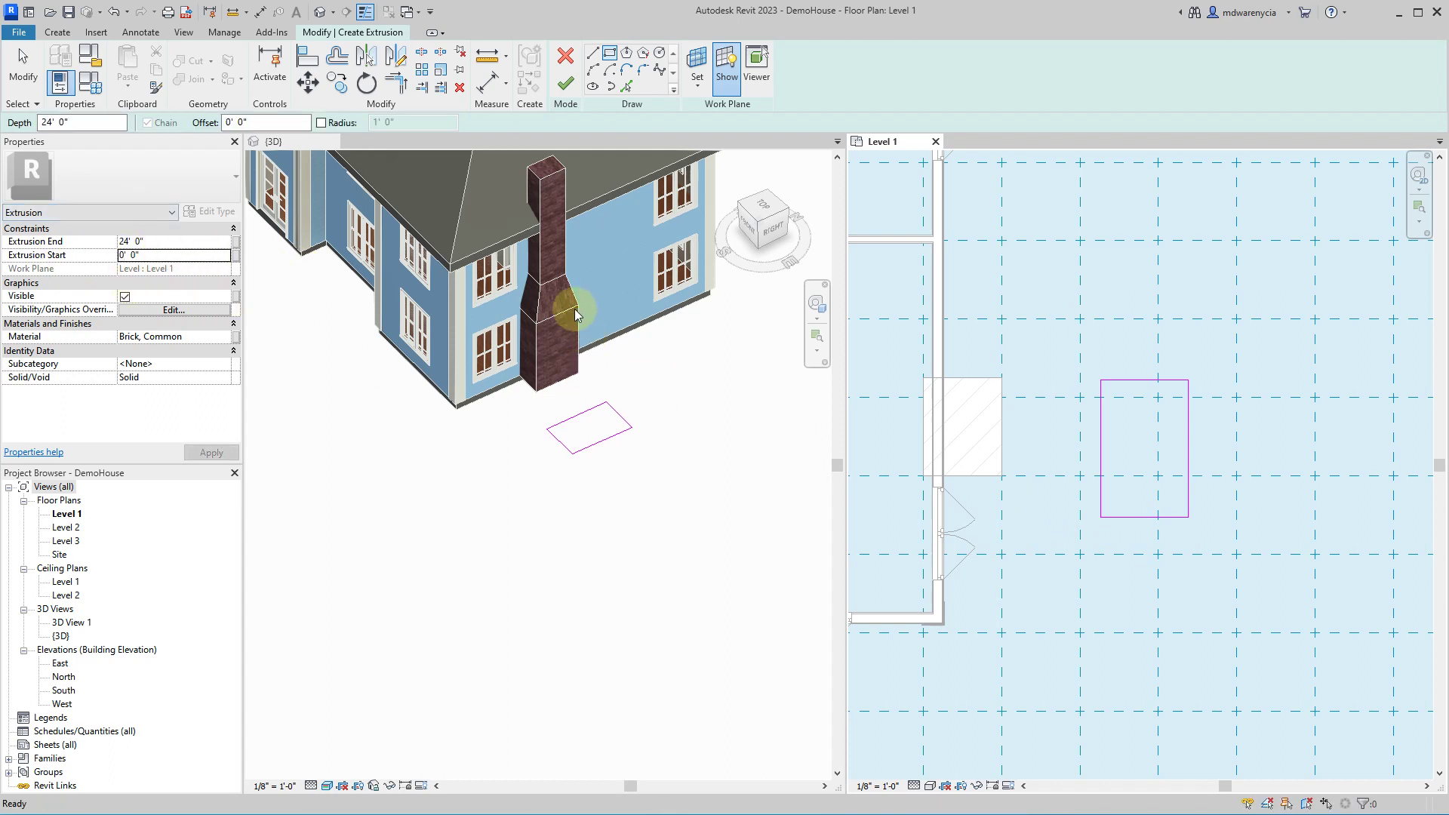
pyautogui.click(161, 240)
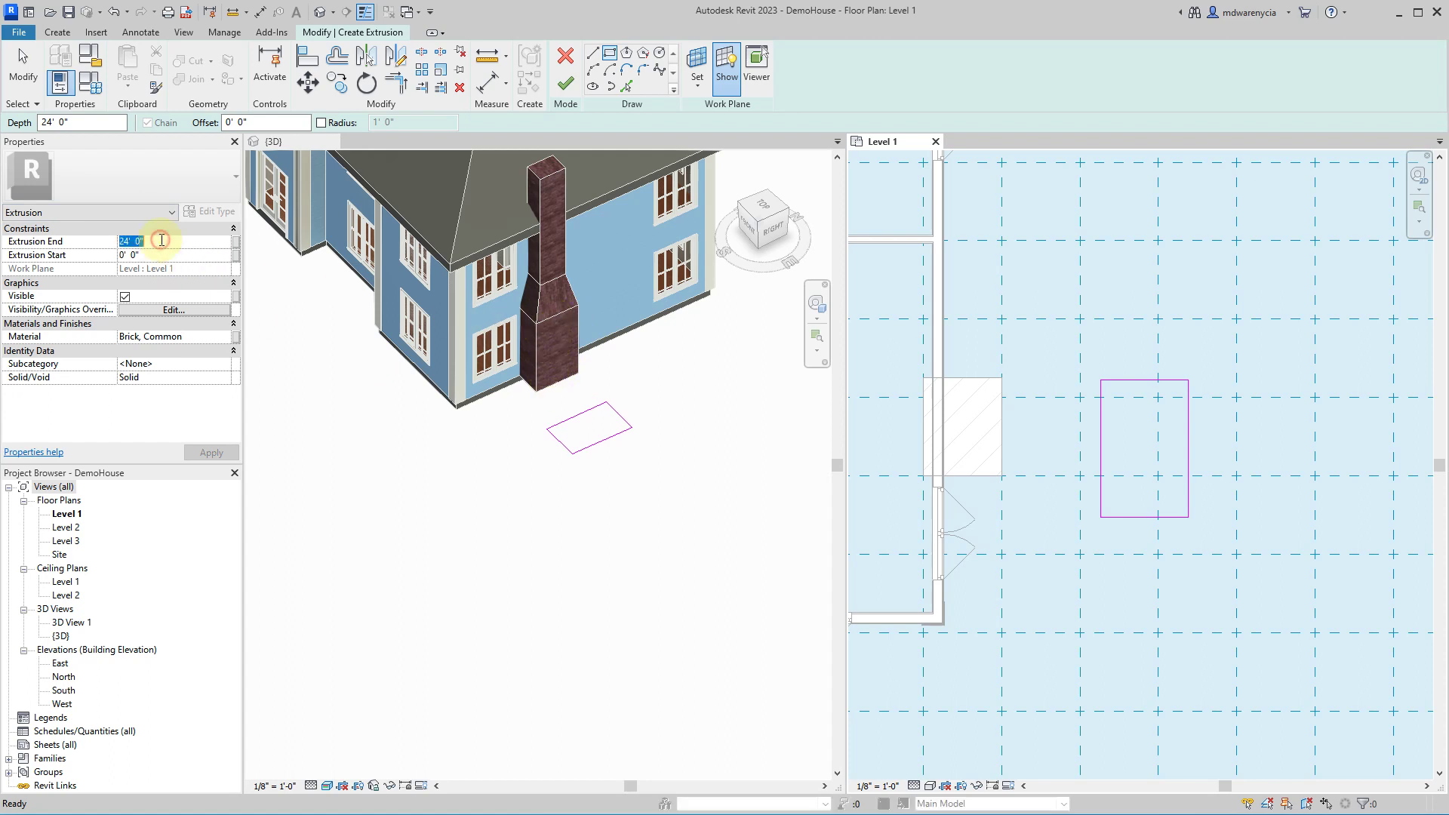
pyautogui.write('8')
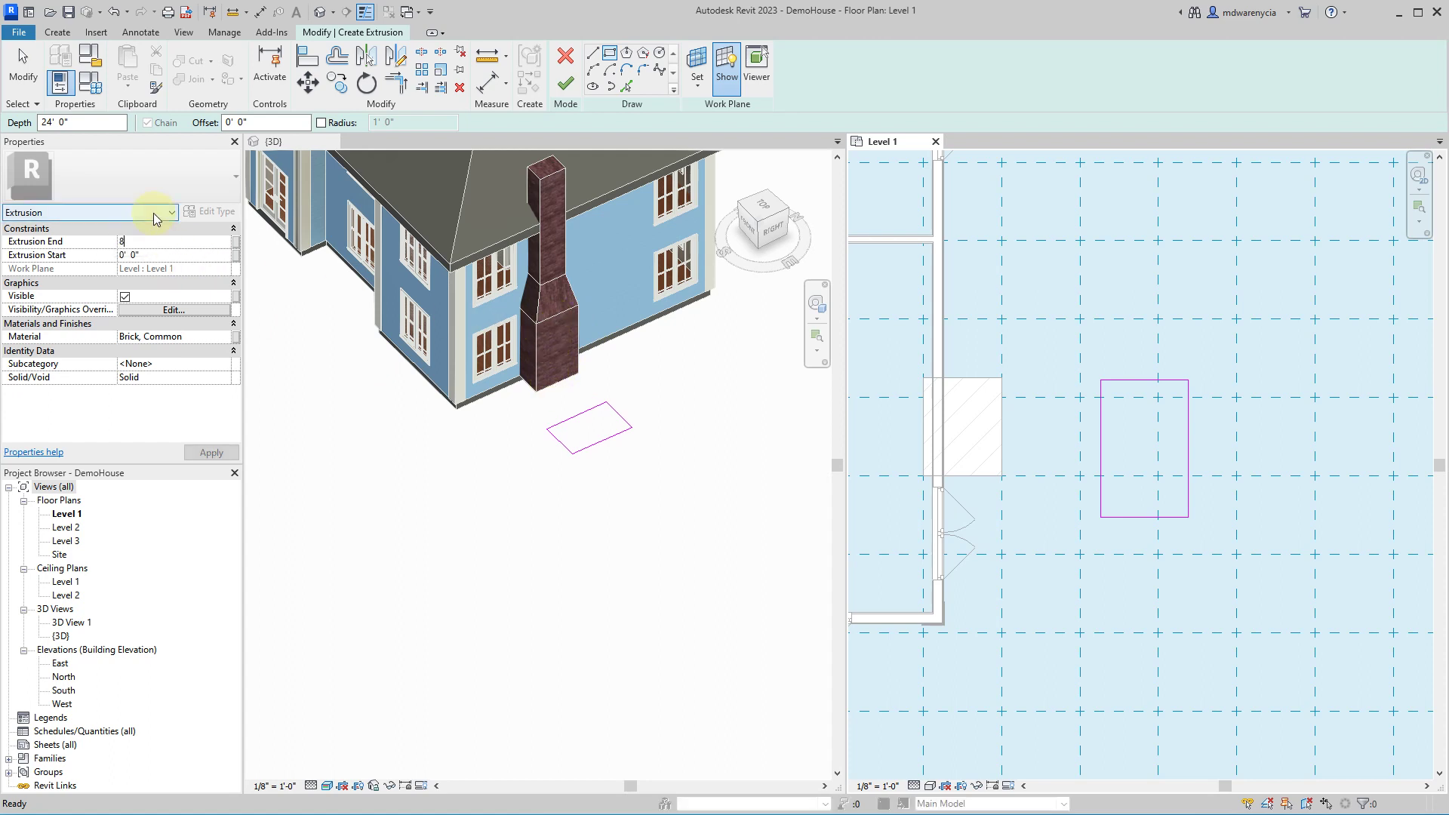
pyautogui.click(162, 241)
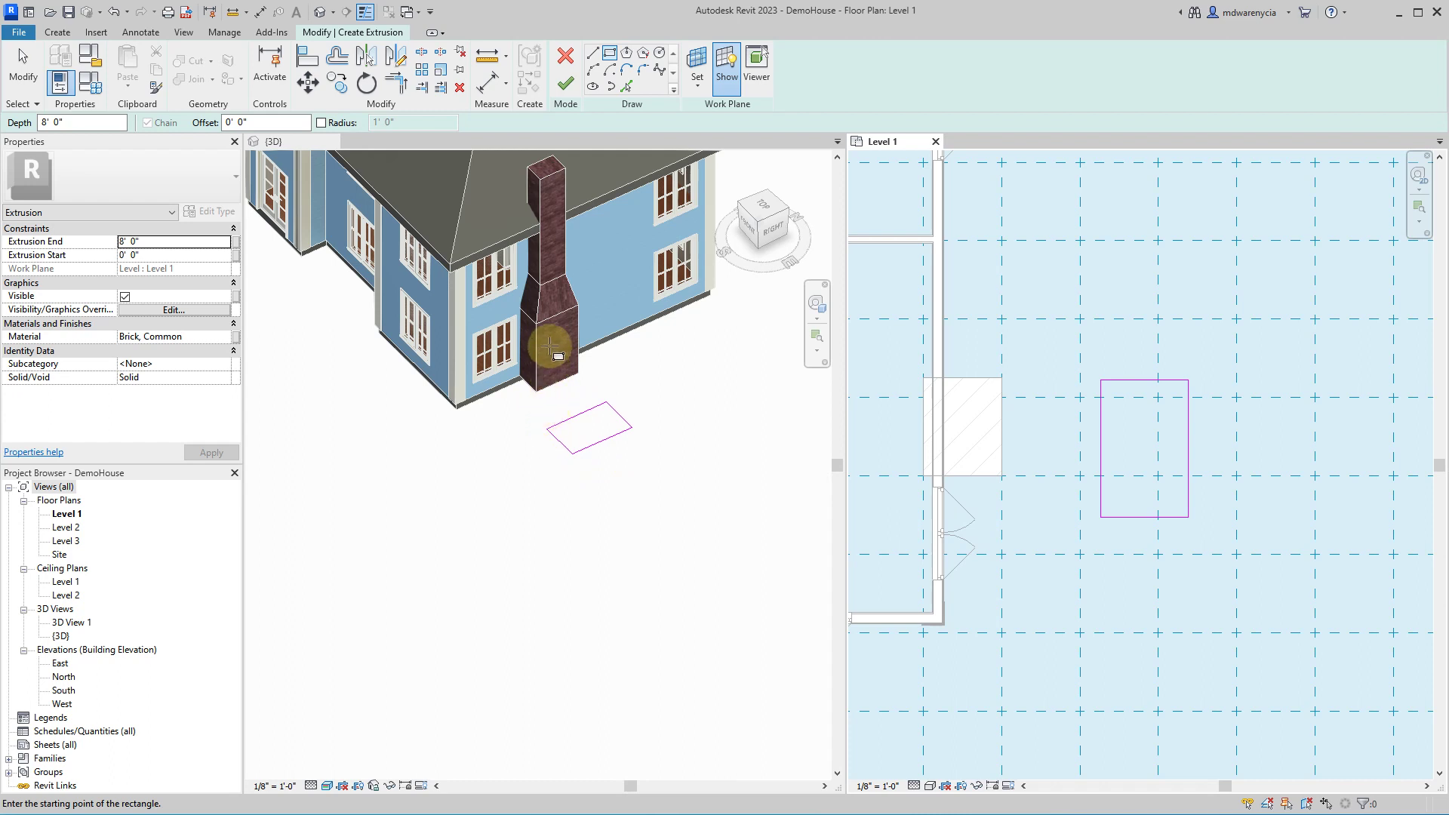
pyautogui.click(565, 83)
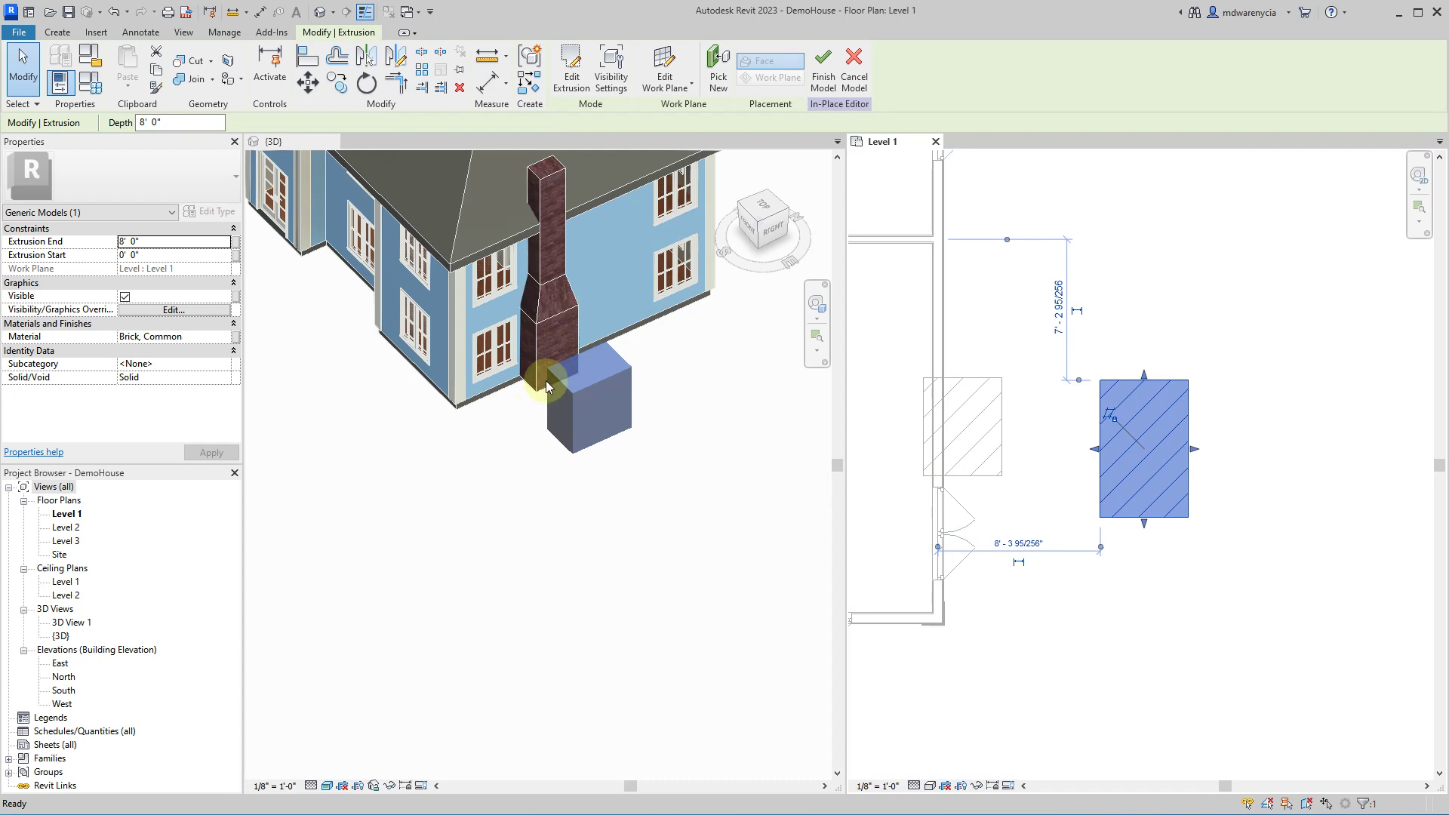
pyautogui.scroll(3, 545, 392)
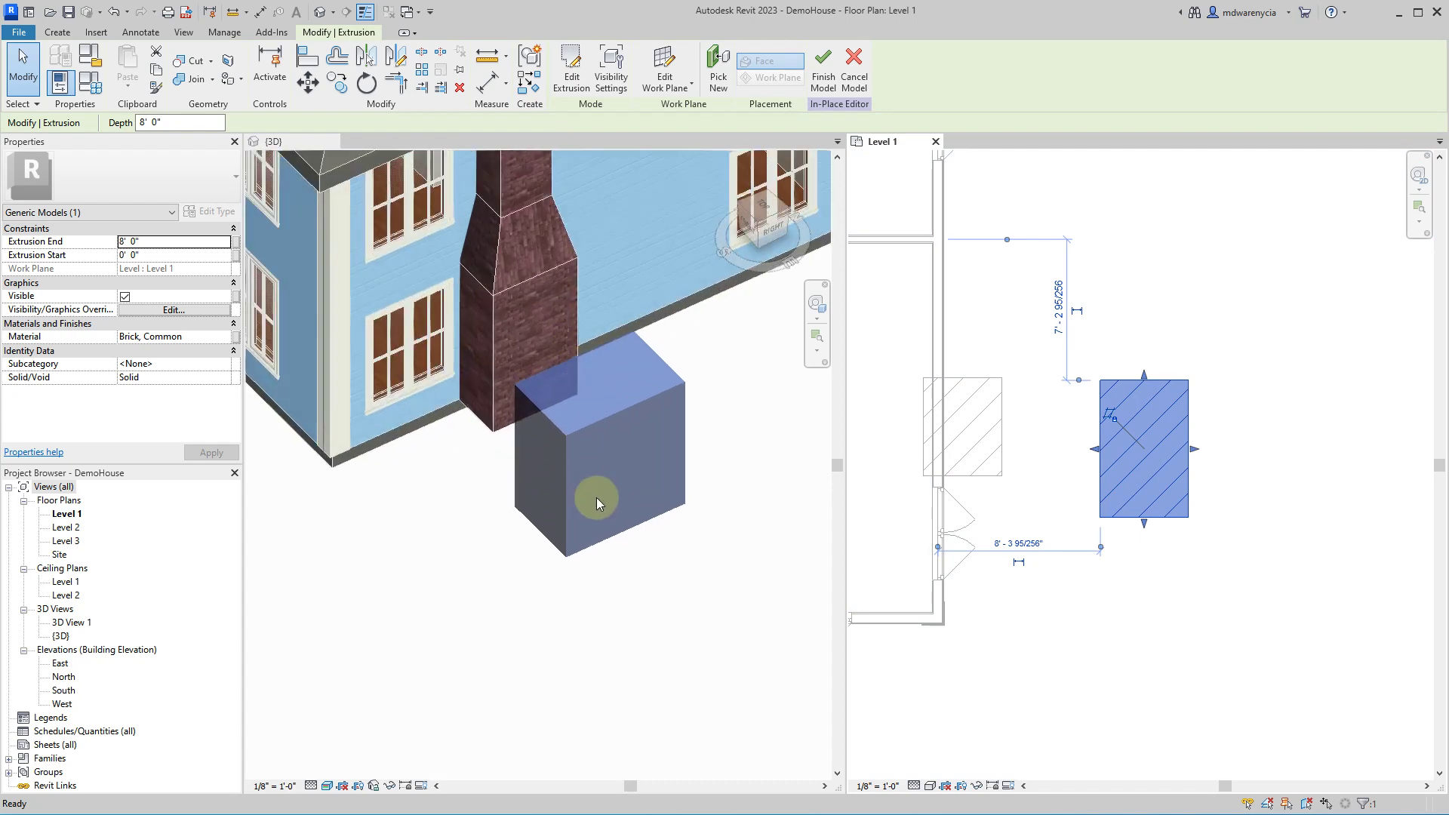
pyautogui.click(634, 412)
pyautogui.keyDown('shift'); pyautogui.moveTo(569, 556); pyautogui.dragTo(457, 305, button='middle'); pyautogui.keyUp('shift')
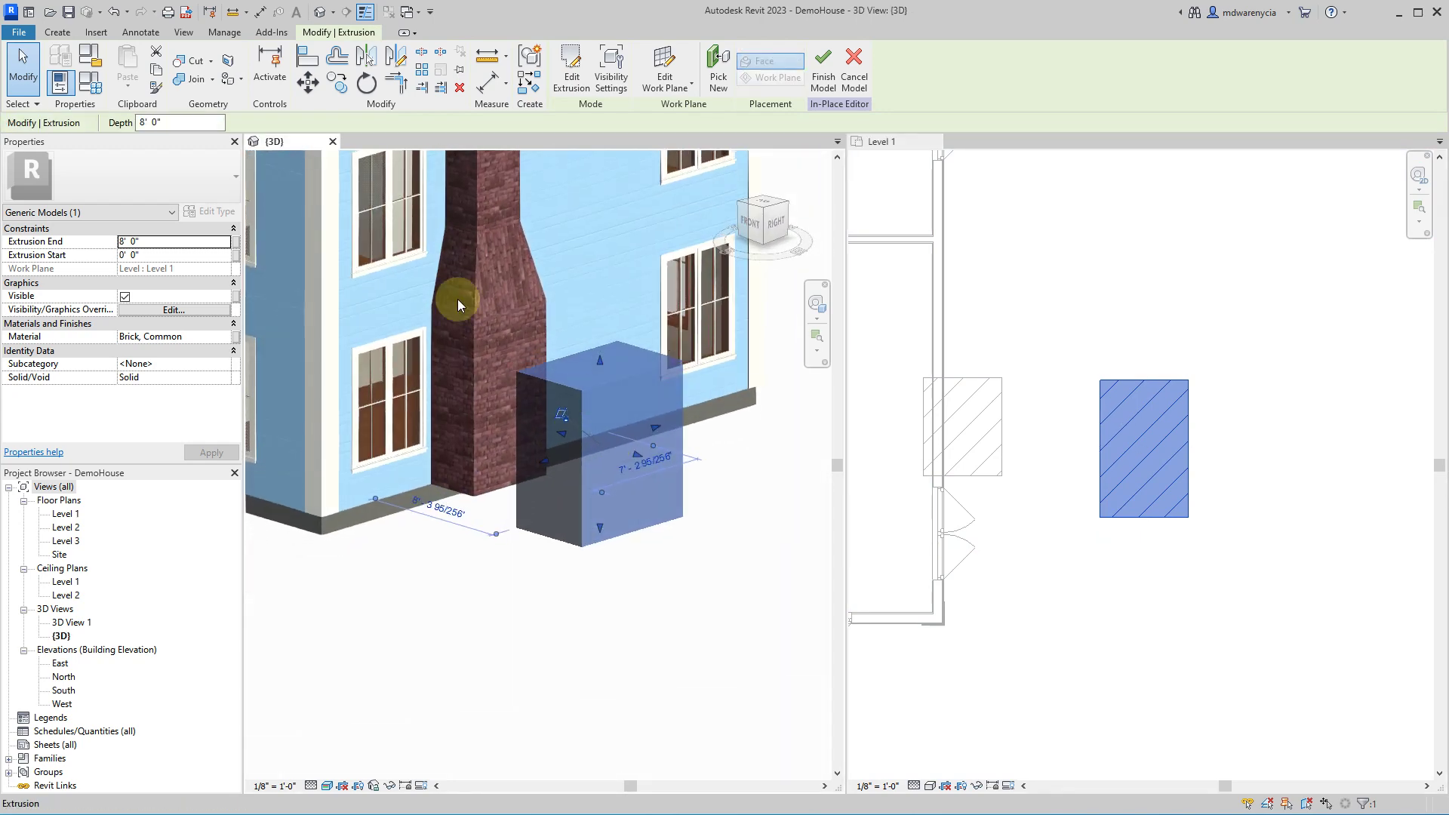
pyautogui.click(611, 580)
pyautogui.click(1067, 576)
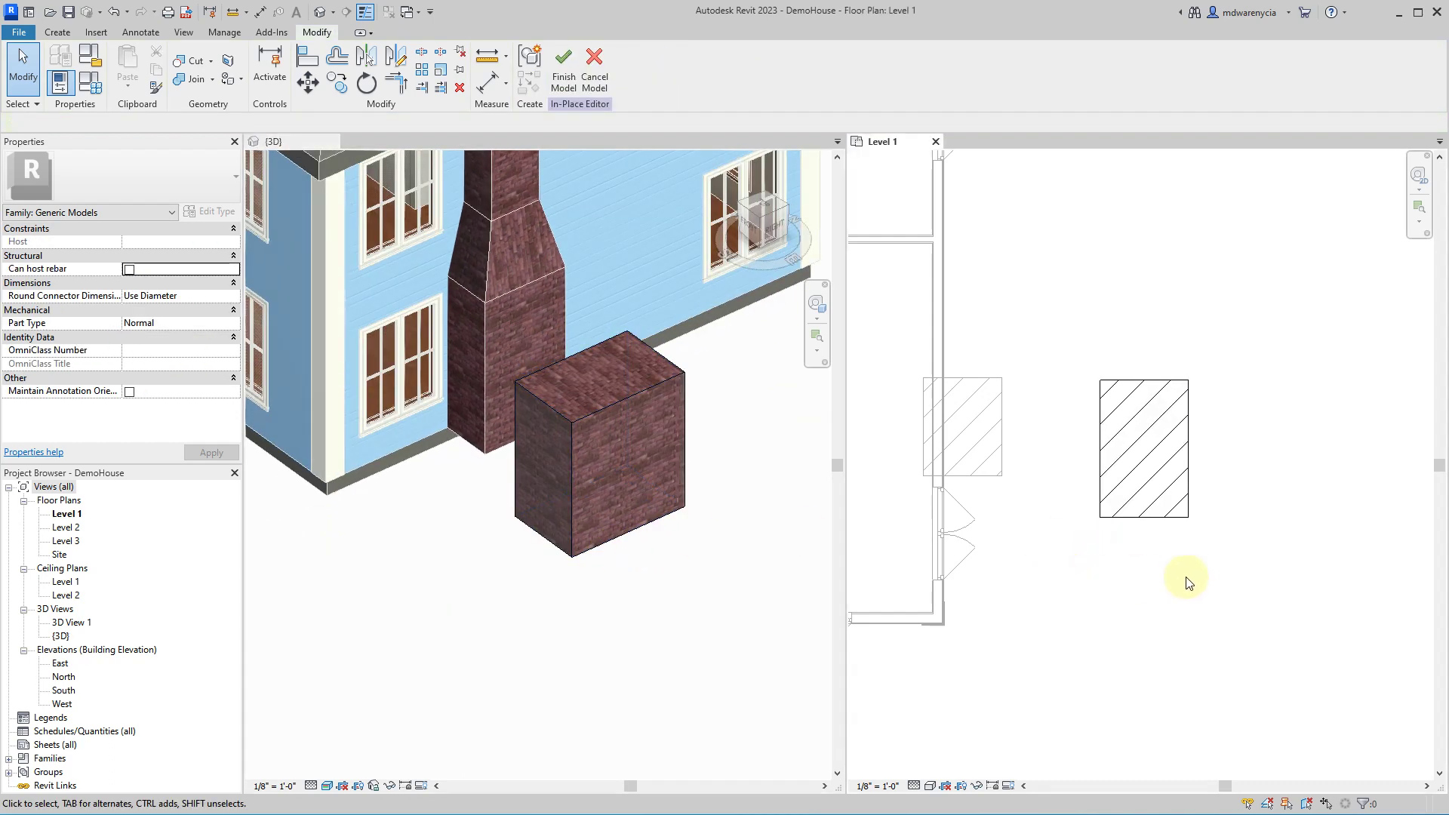
# - Start a solid Blend on Level 1 with First End at 8' and Second End at 14'
pyautogui.click(57, 32)
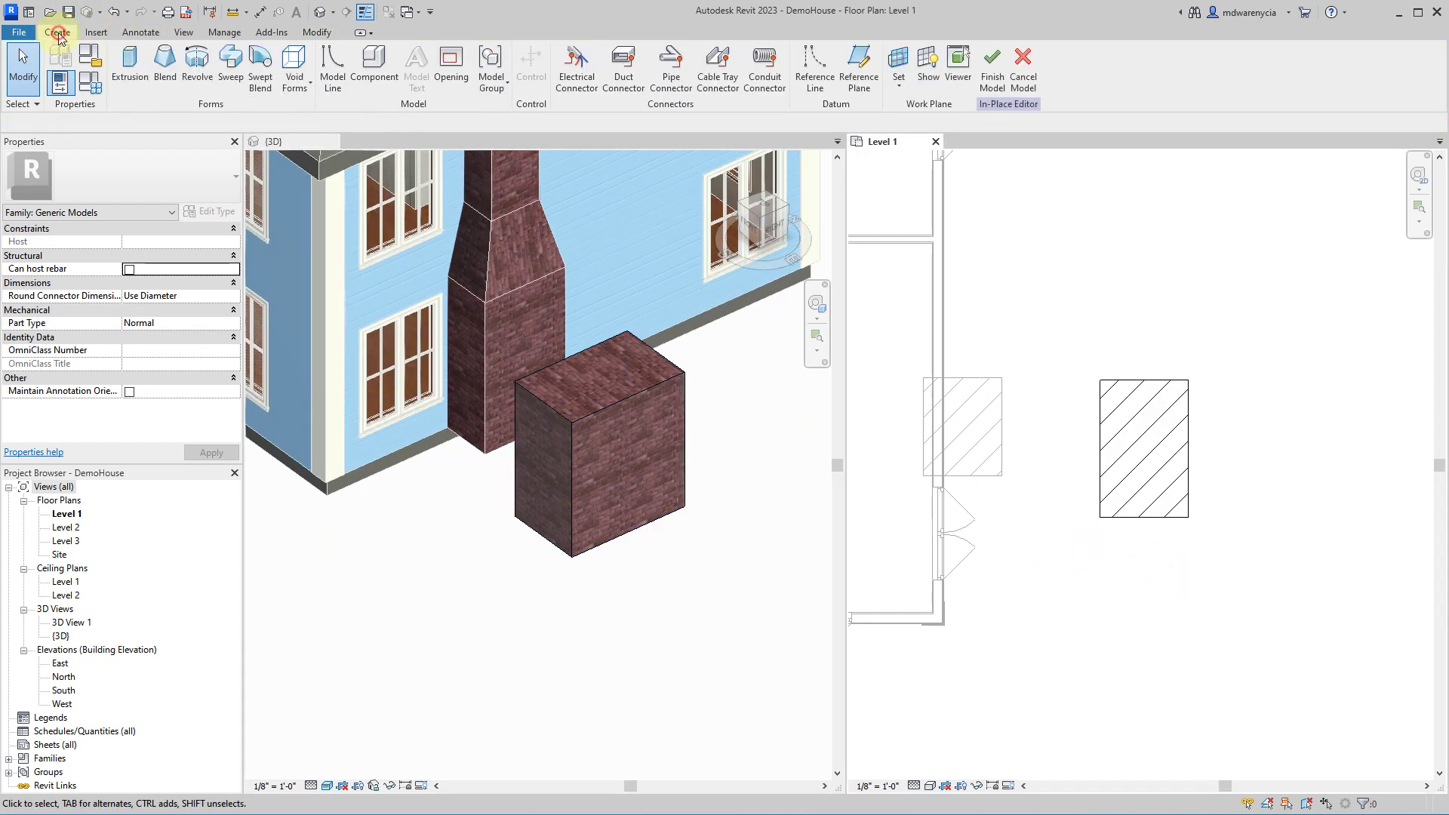
pyautogui.click(164, 72)
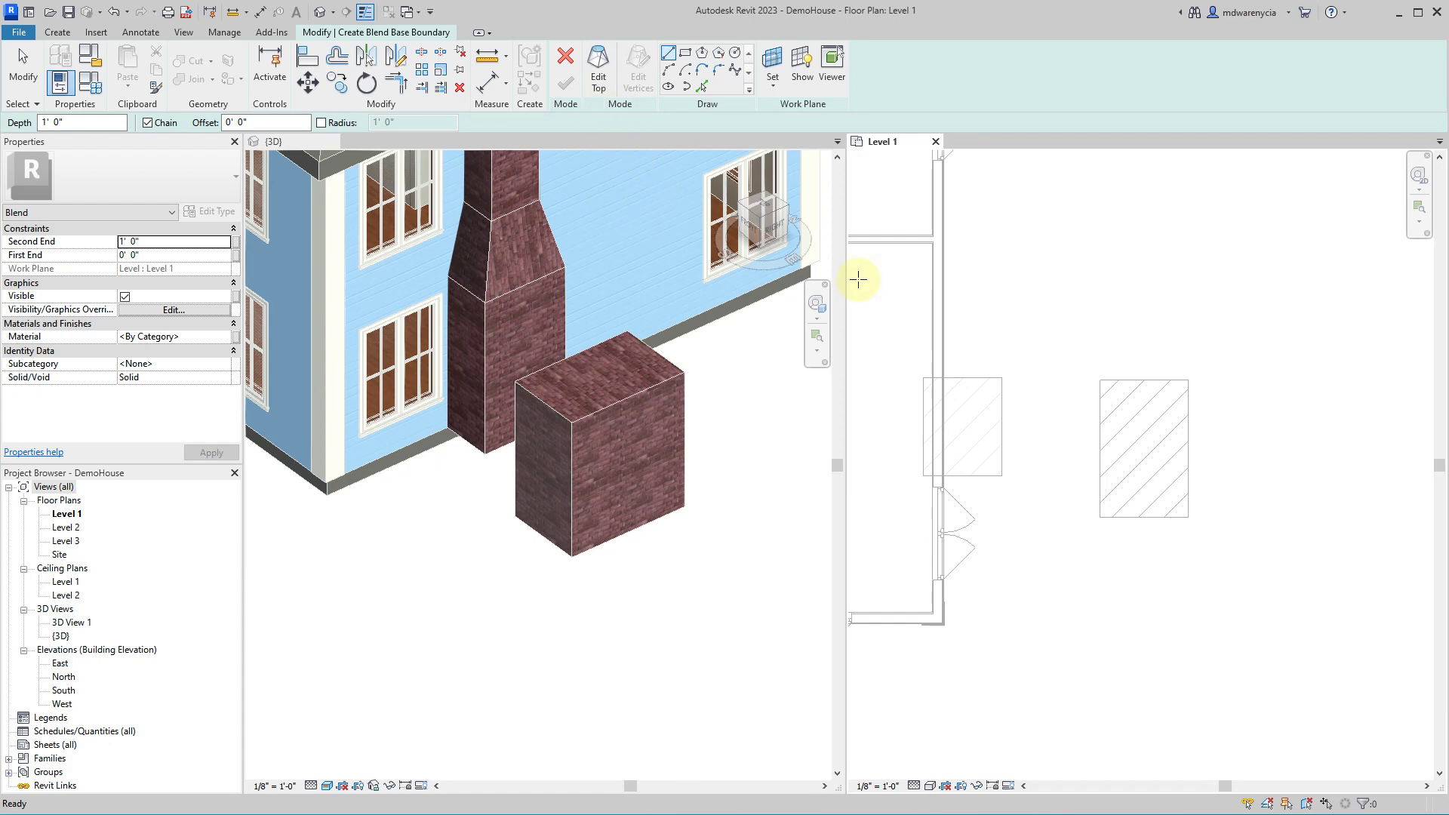
pyautogui.moveTo(1202, 362); pyautogui.dragTo(1139, 339, button='middle')
pyautogui.click(136, 242)
pyautogui.press('Tab')
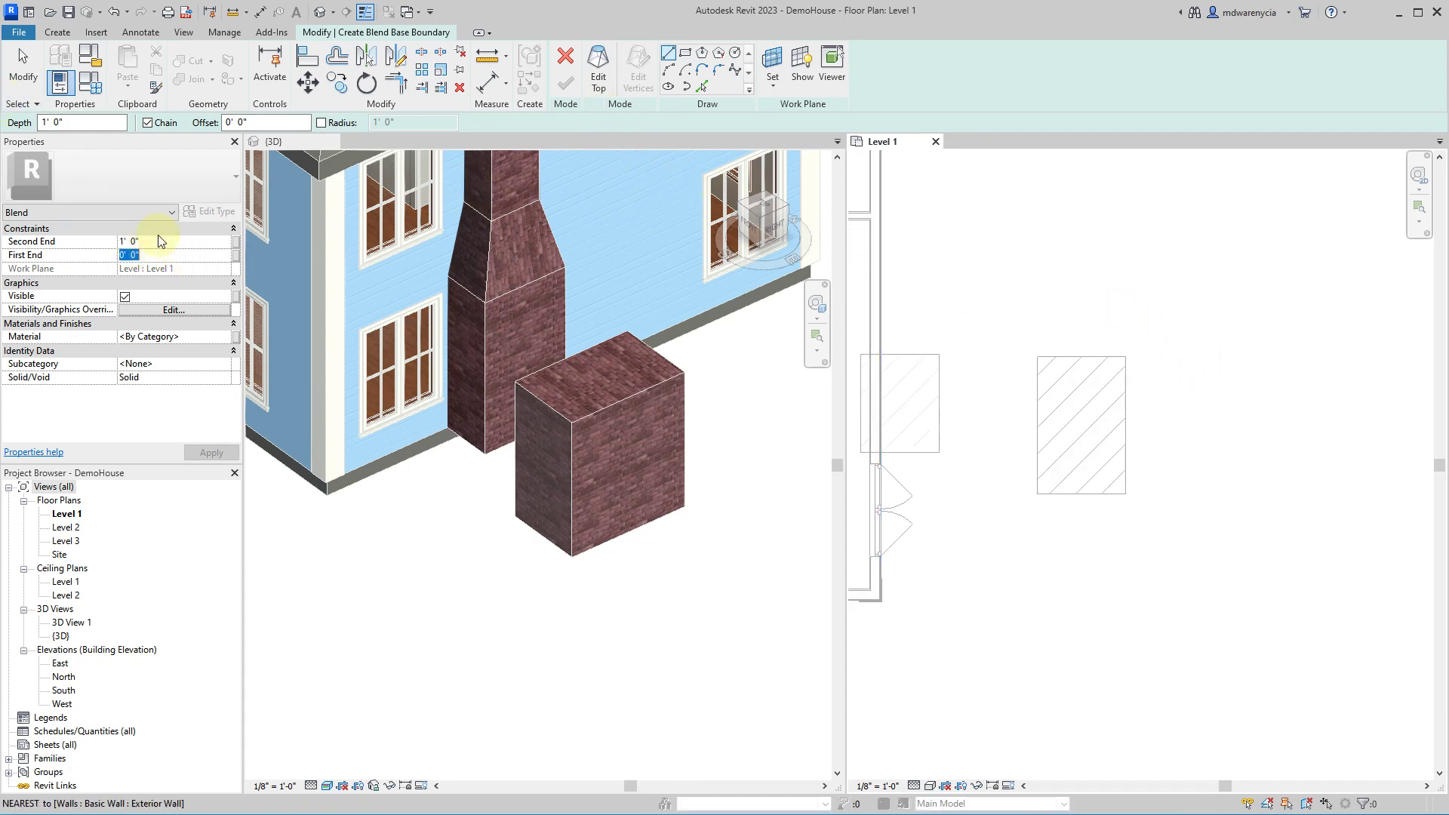
pyautogui.write('8')
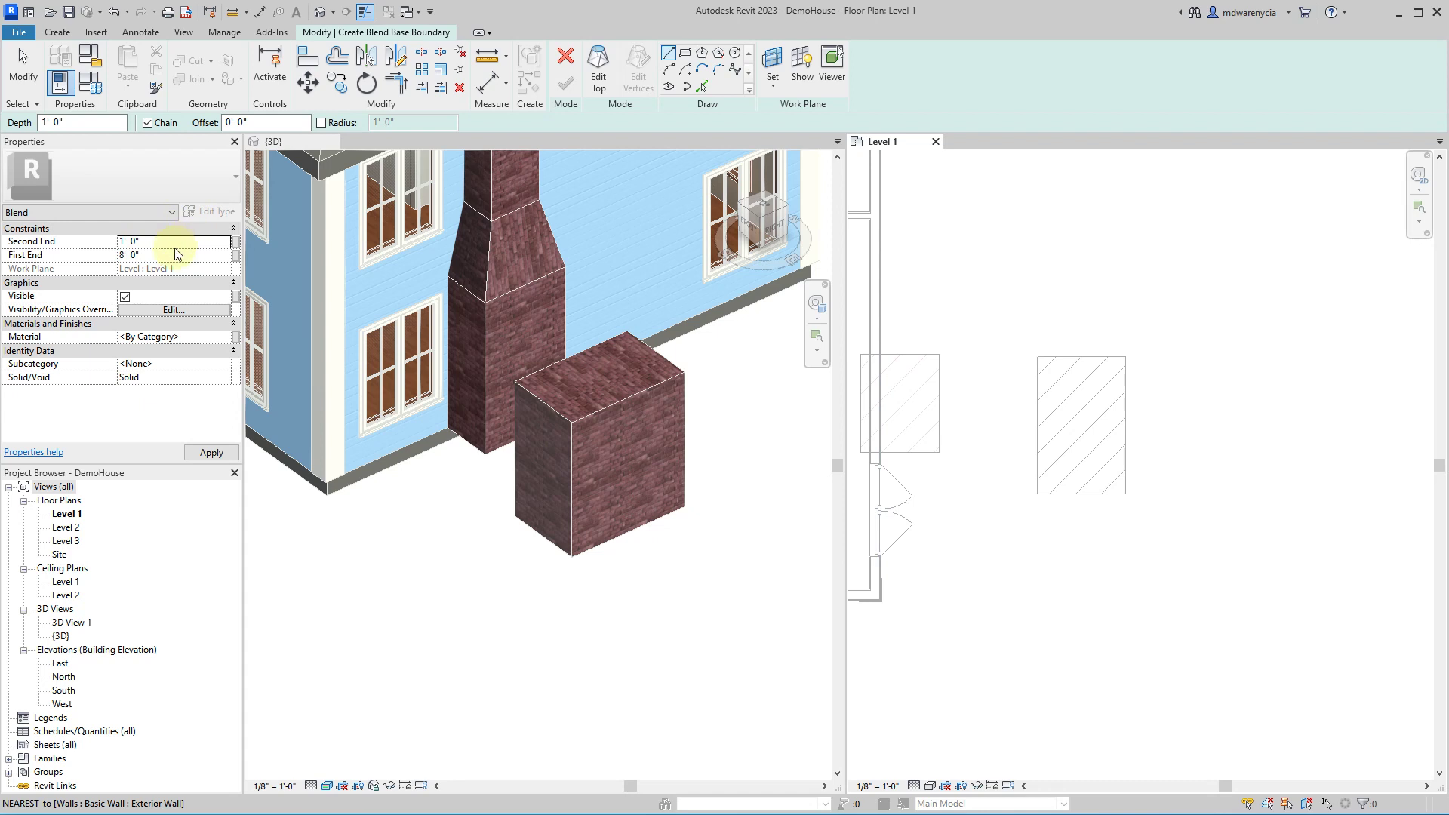
pyautogui.click(176, 248)
pyautogui.write('14')
pyautogui.press('Return')
# - Sketch the blend's rectangular base boundary, 4'-6" by 7'-0", over the outline of the box extrusion in the Level 1 plan
pyautogui.click(685, 53)
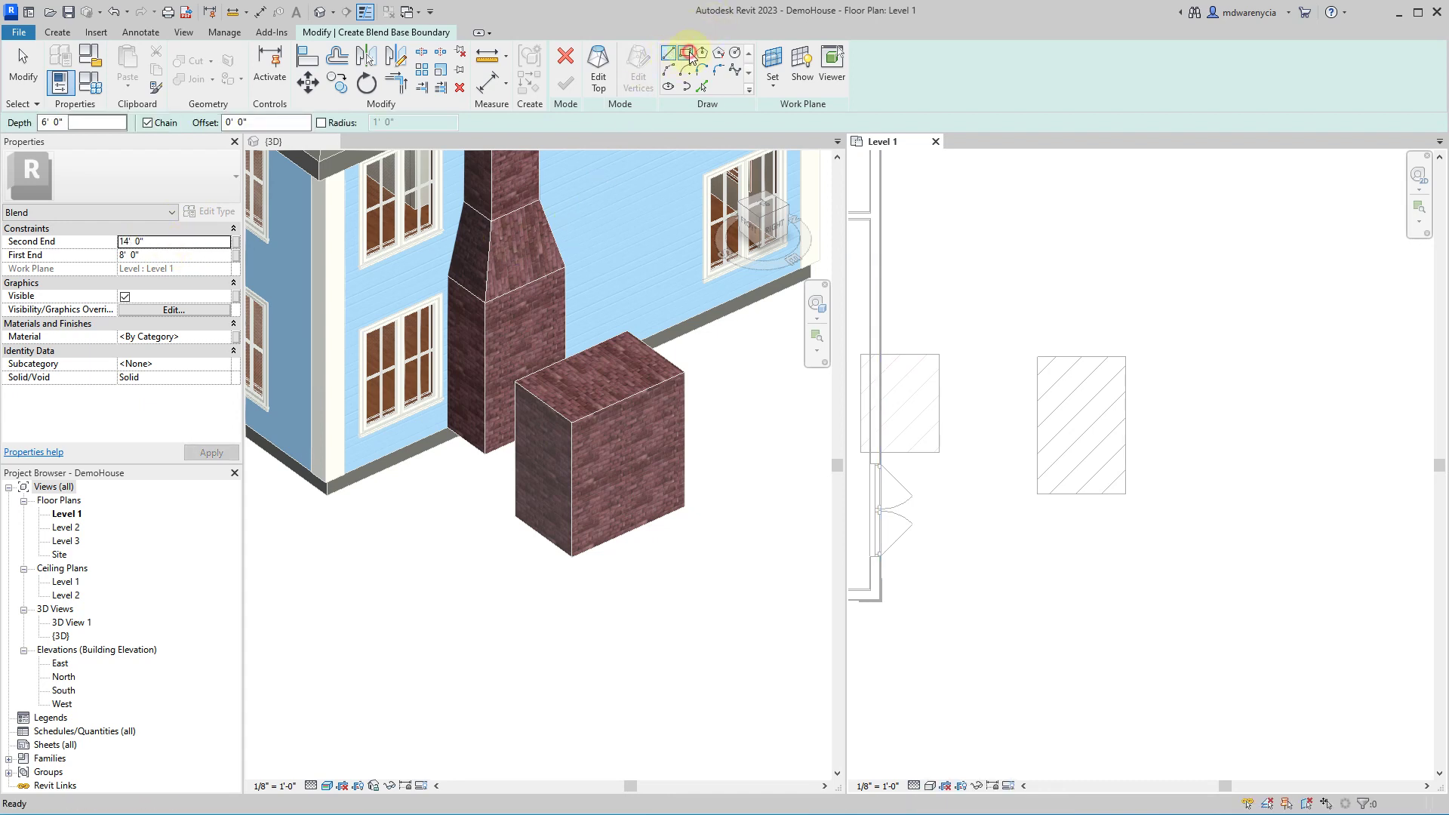
pyautogui.moveTo(1012, 388); pyautogui.dragTo(924, 319, button='middle')
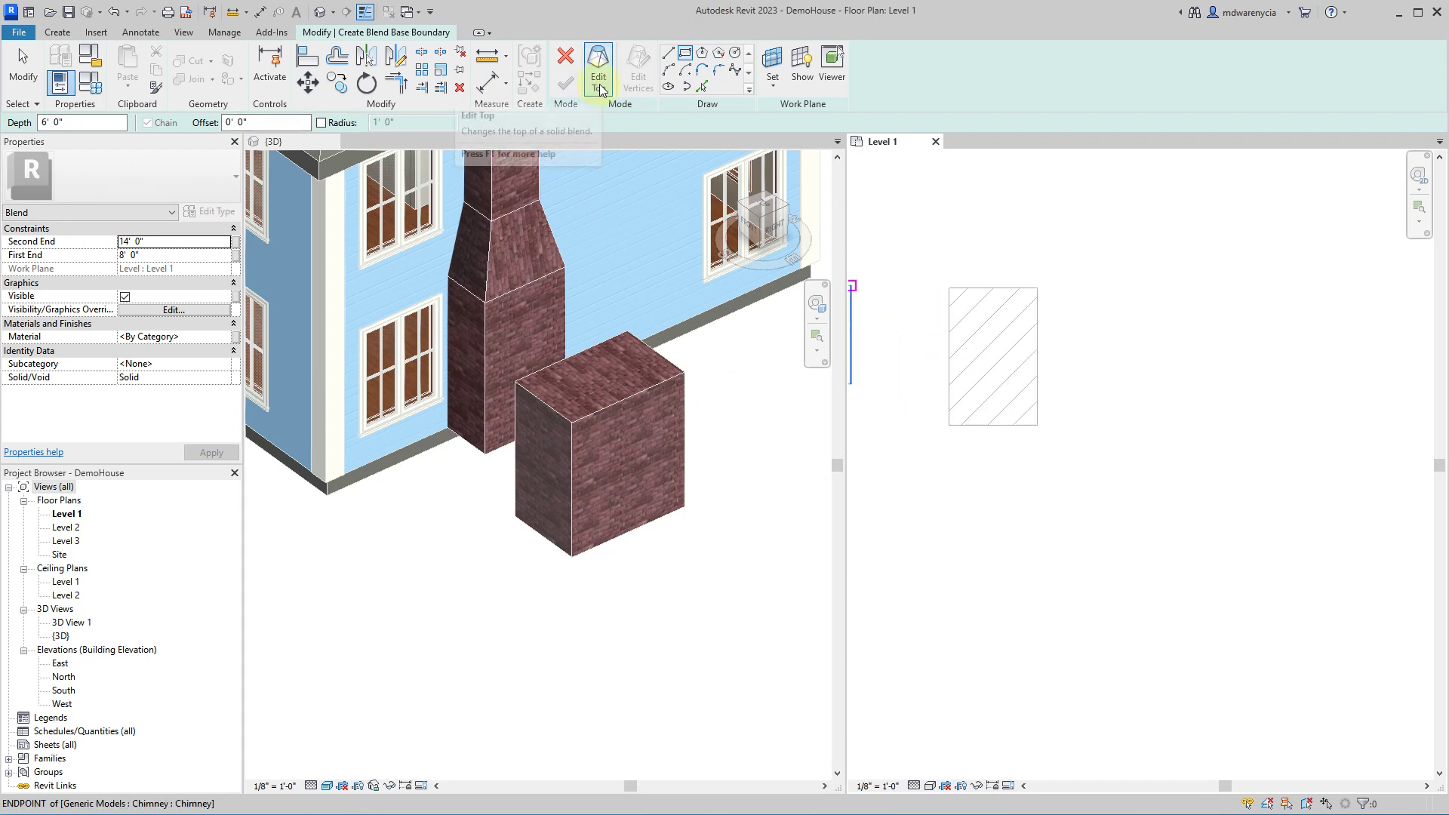
pyautogui.scroll(2, 1049, 332)
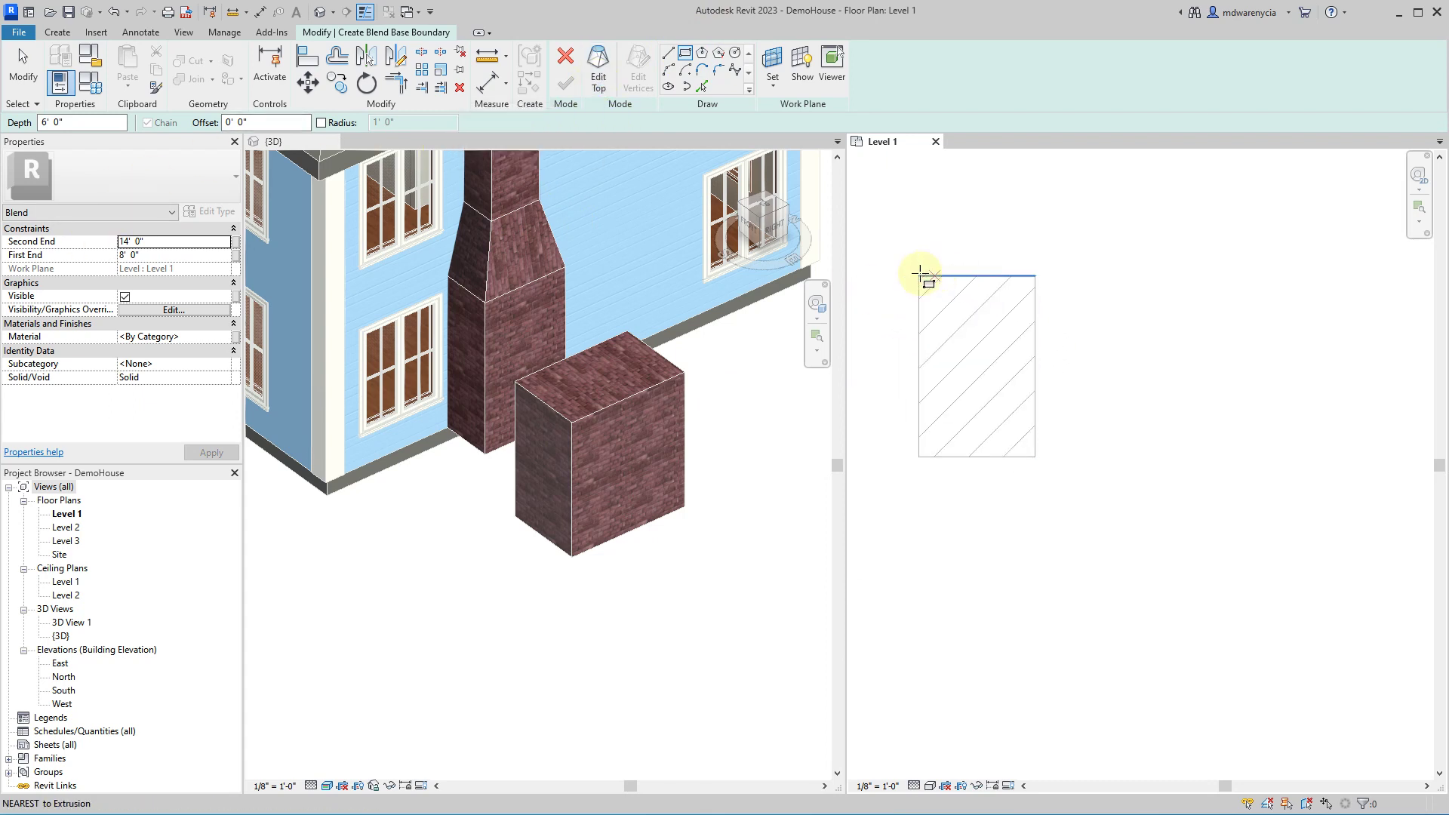
pyautogui.click(919, 276)
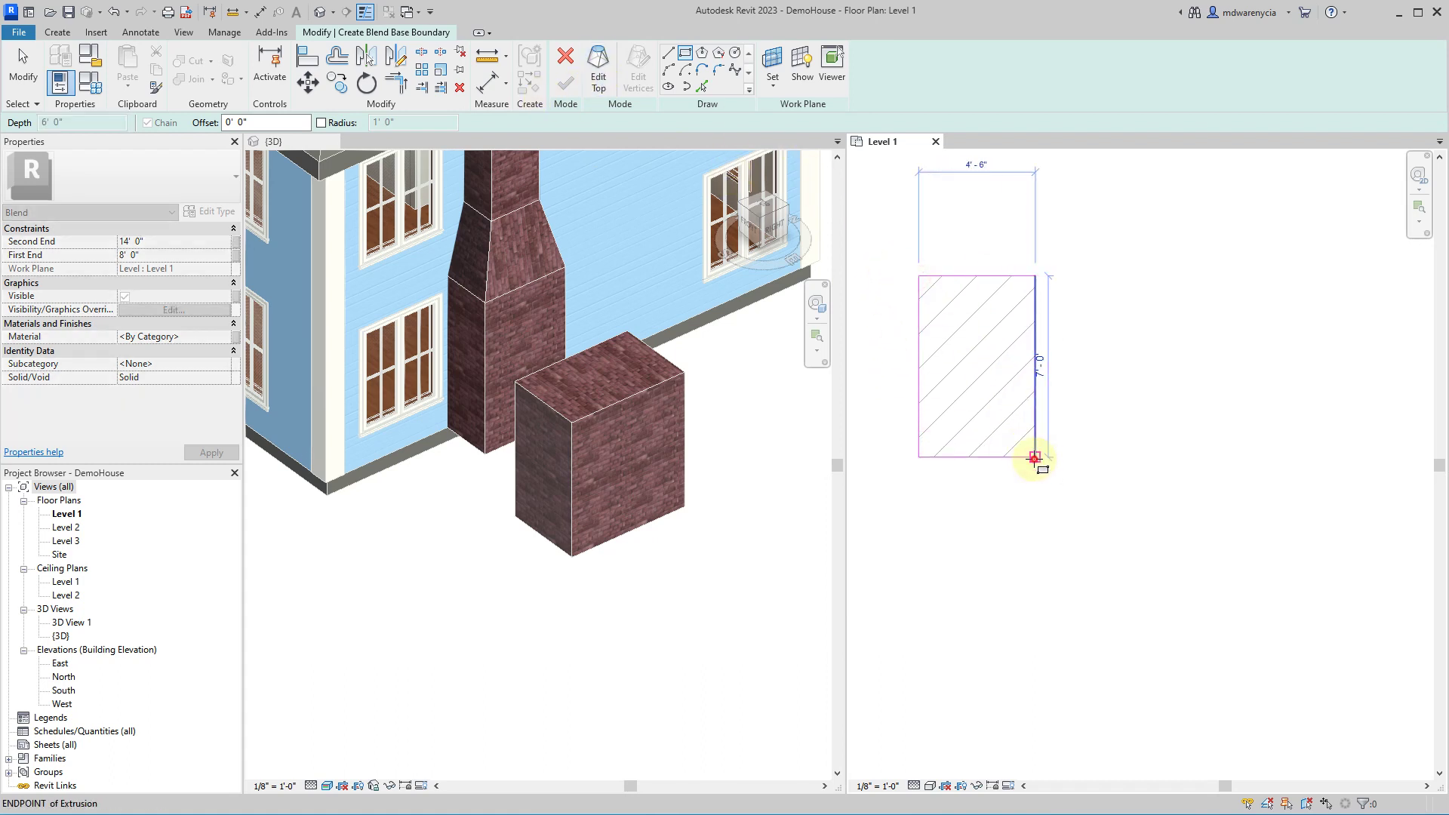
pyautogui.click(1035, 457)
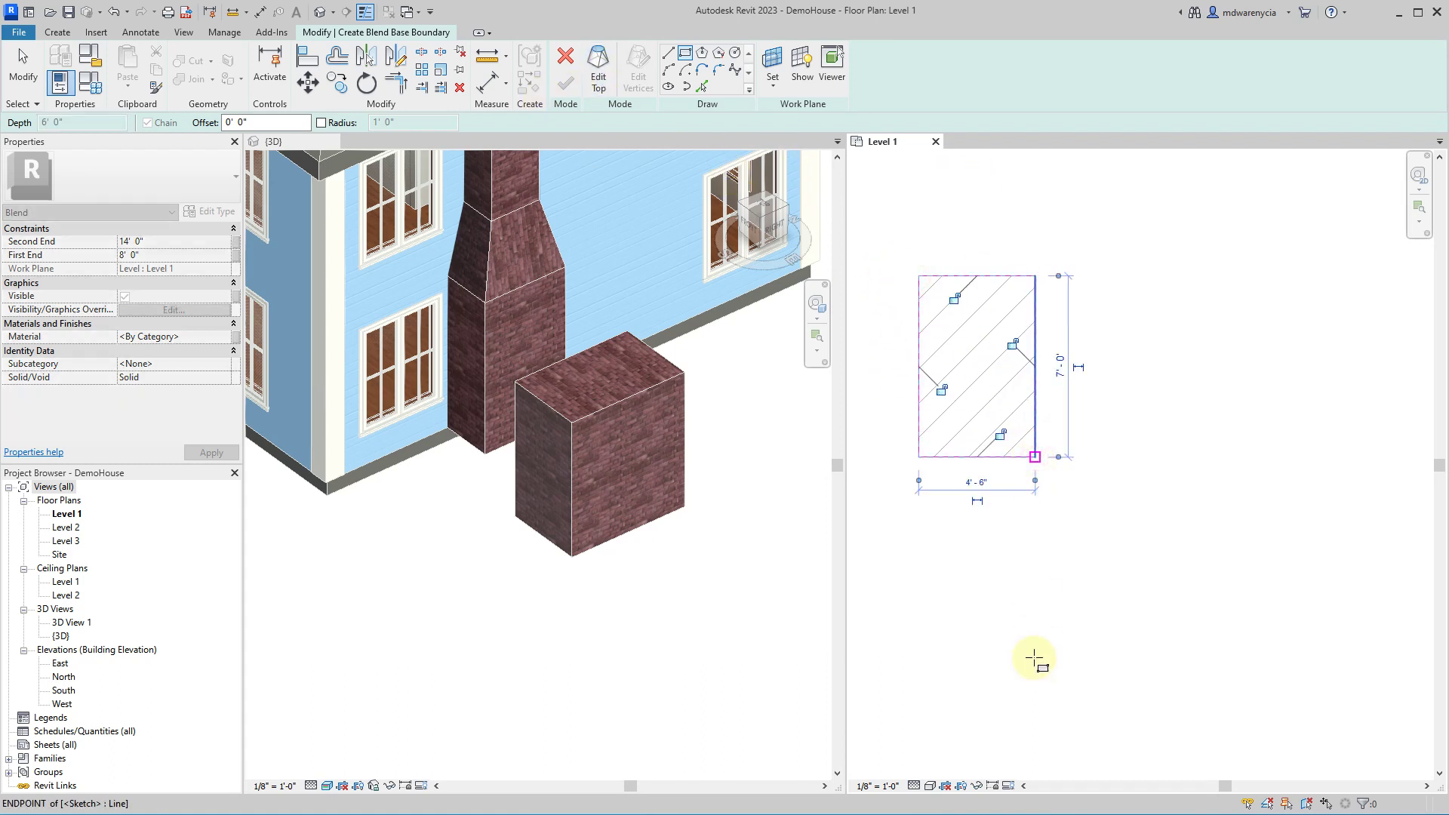
# - Switch to the blend's top boundary and sketch a rectangle offset 4" inward from the base outline
pyautogui.click(600, 68)
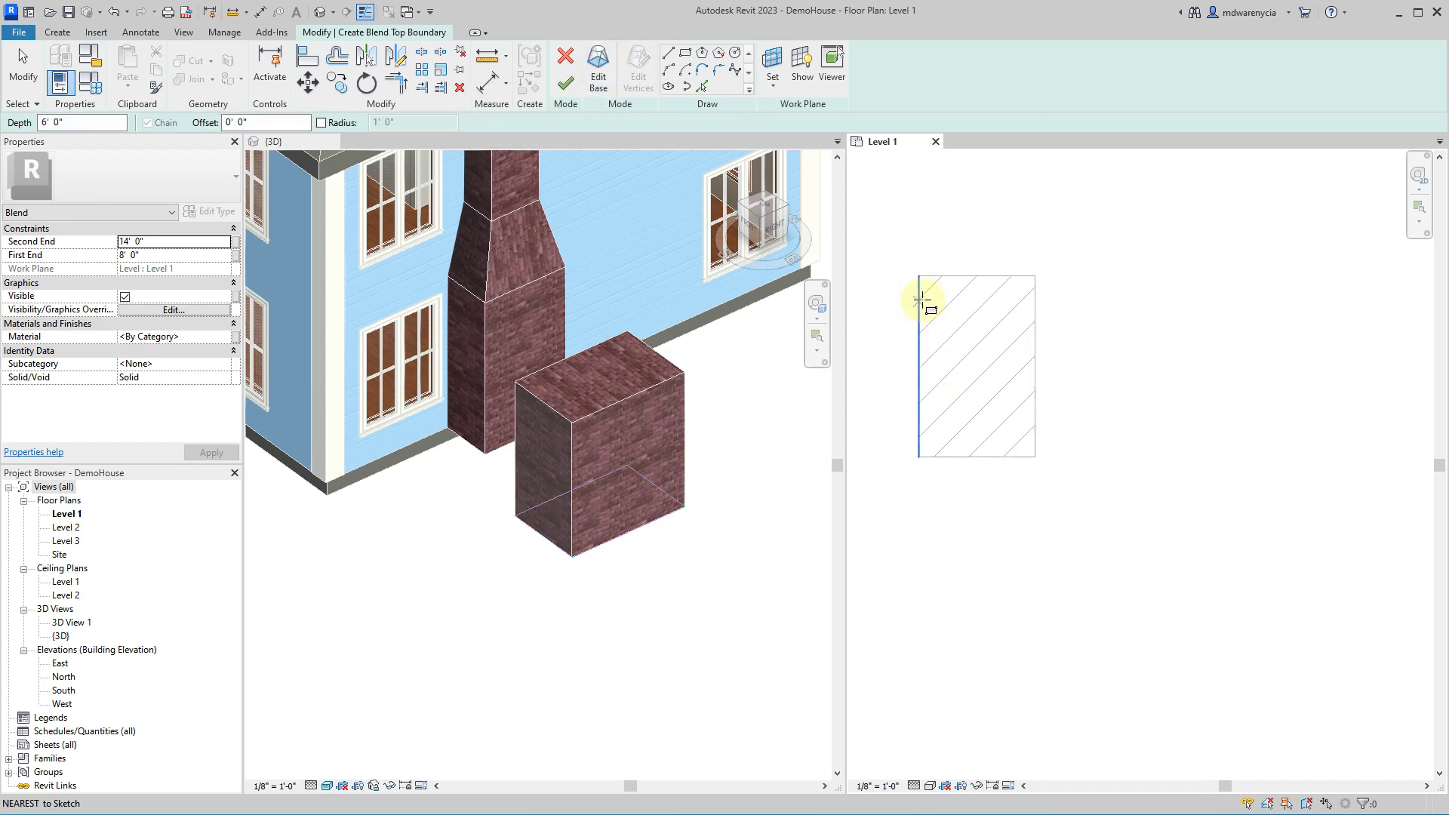
pyautogui.click(249, 123)
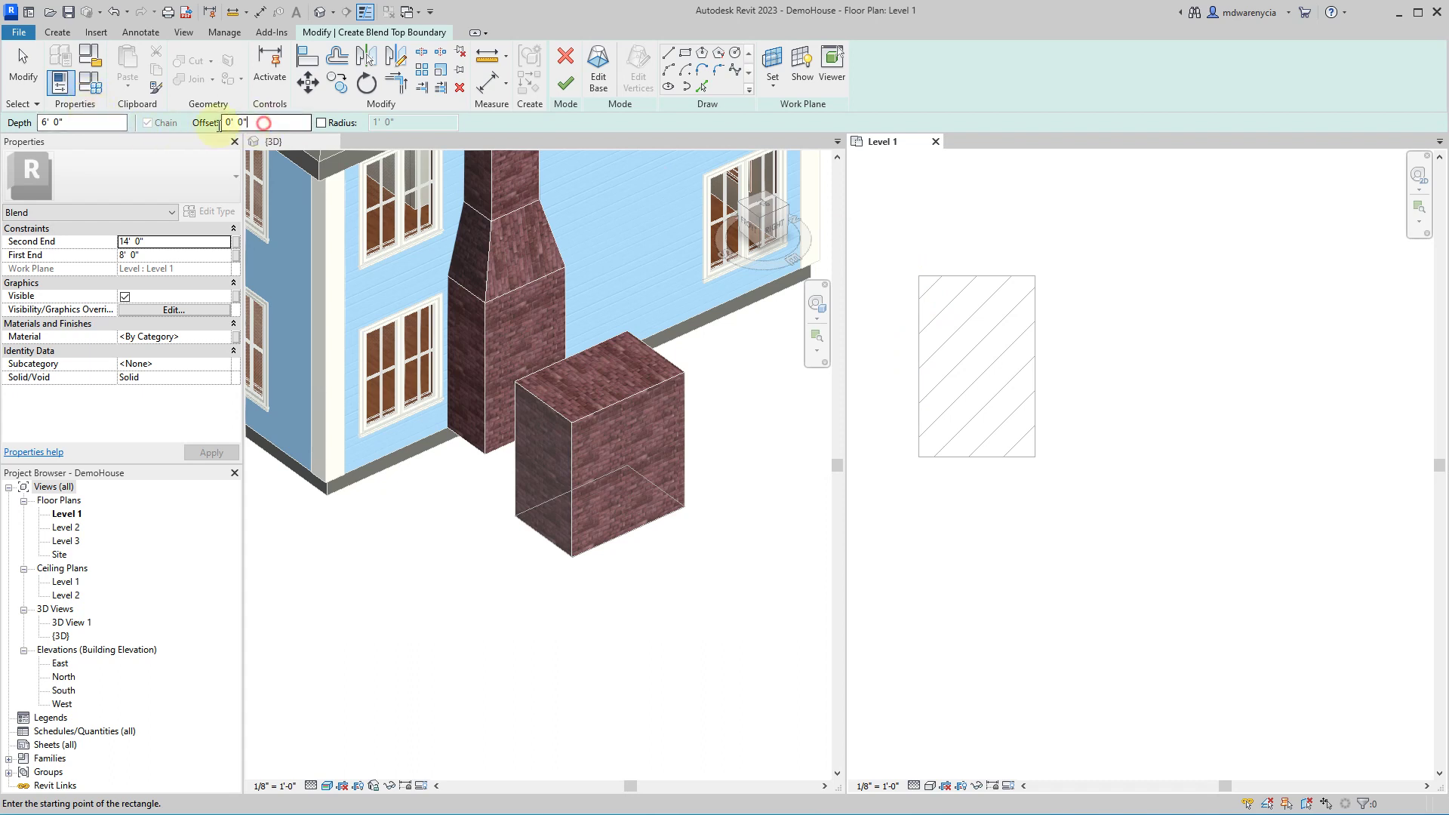
pyautogui.write('4')
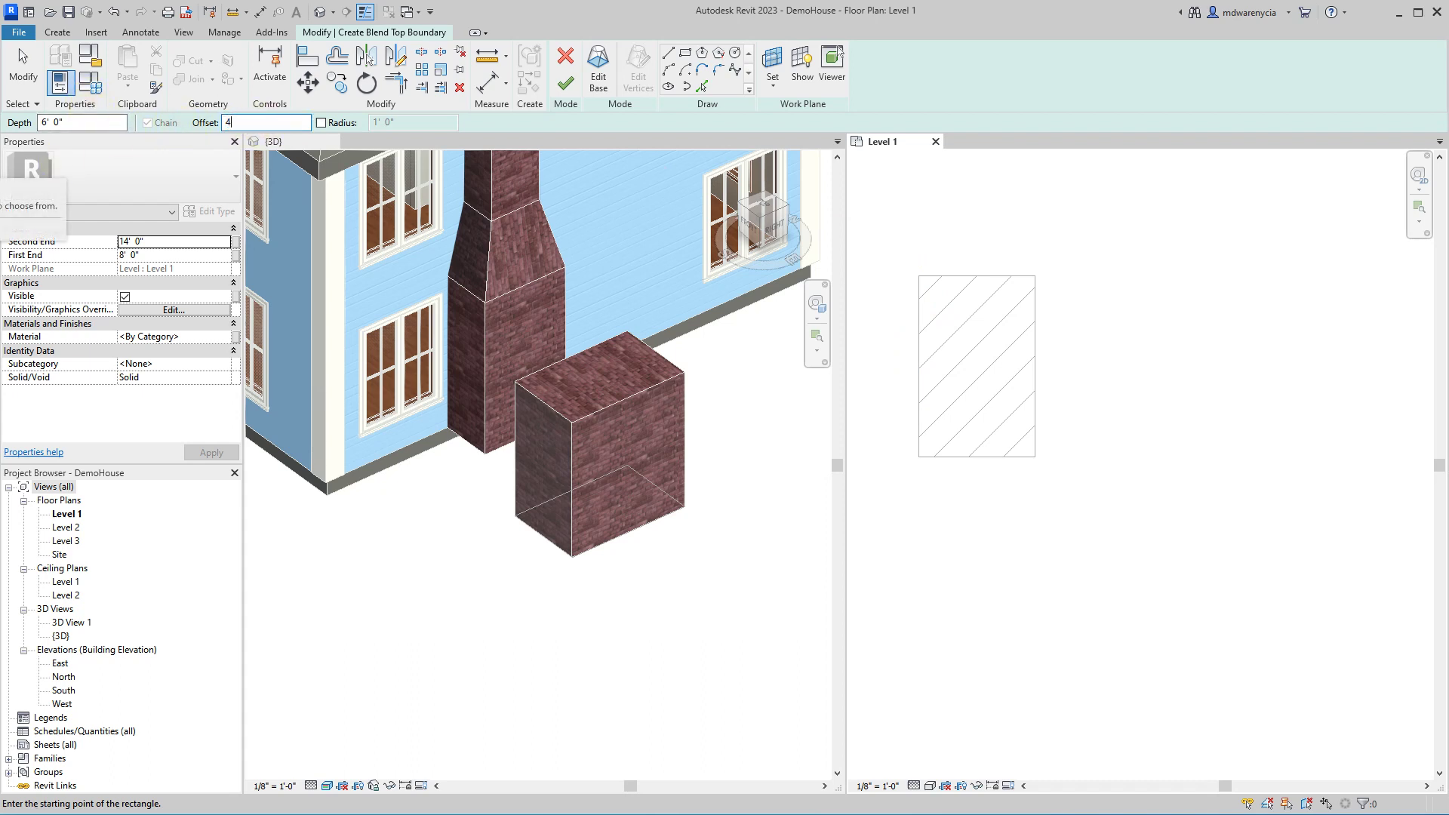
pyautogui.click(919, 277)
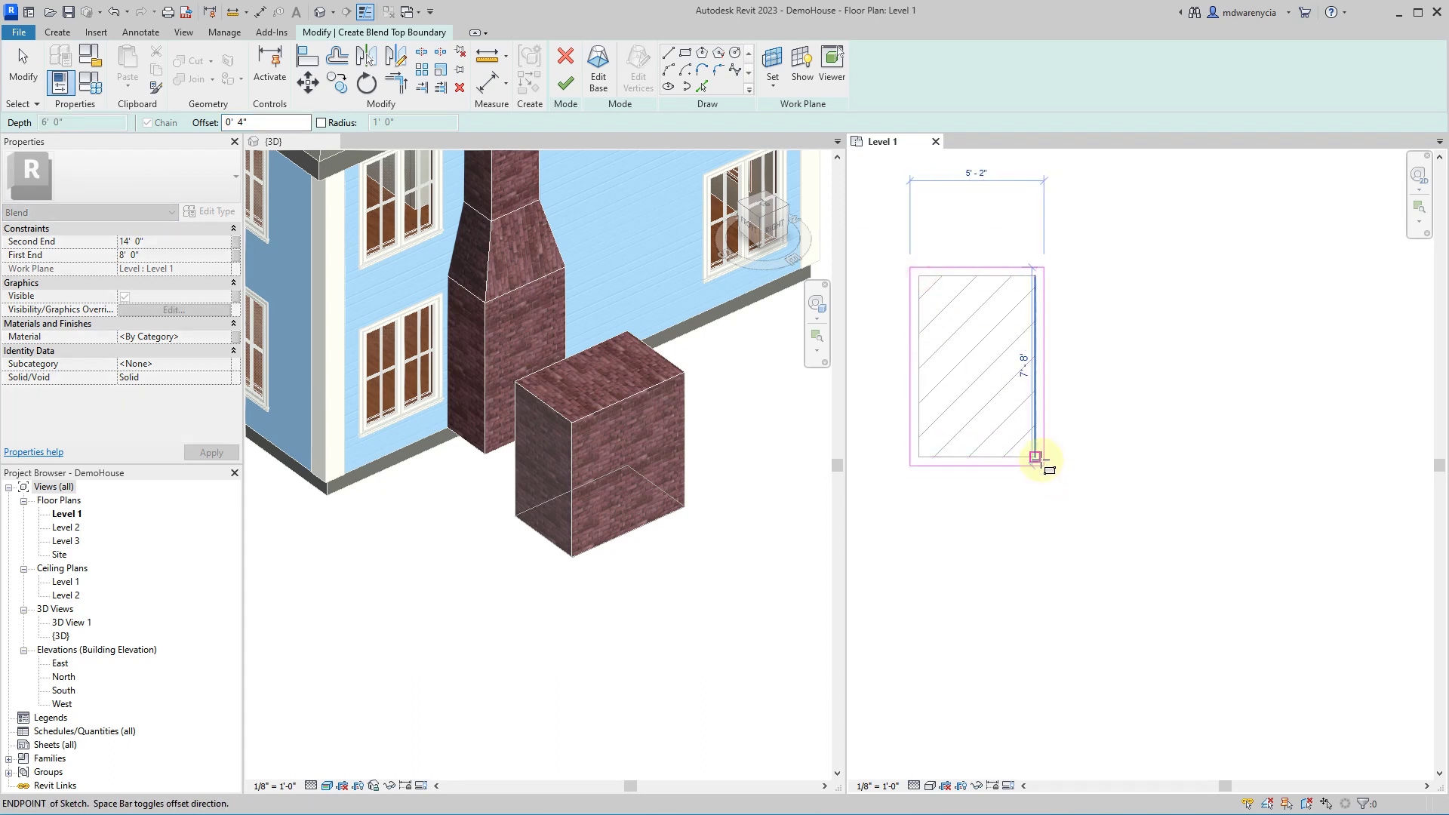
pyautogui.click(1035, 457)
pyautogui.scroll(5, 994, 406)
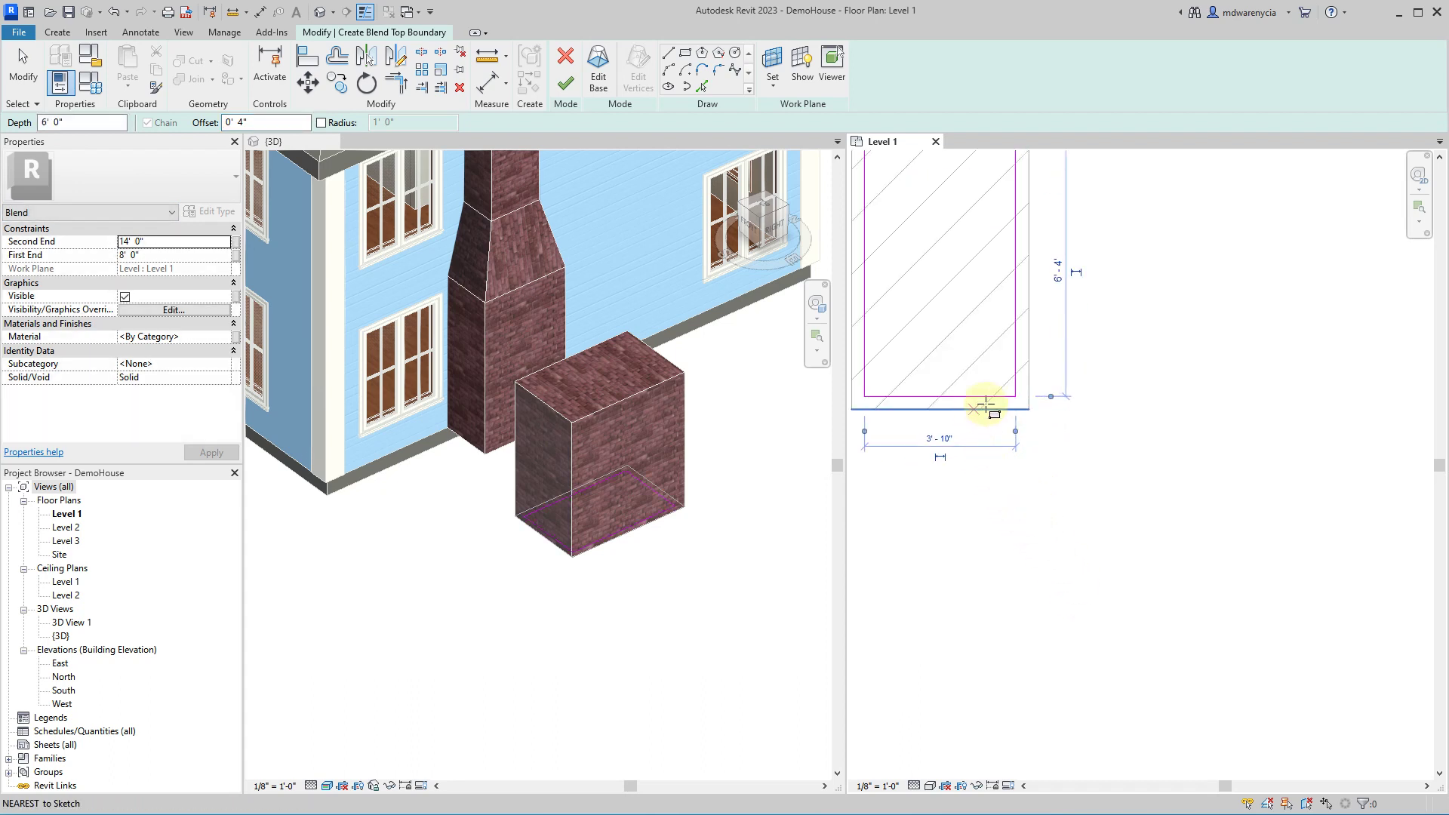
# - Move the top boundary's edge farthest from the house inward to make the top rectangle narrower
pyautogui.press('Escape')
pyautogui.click(1015, 353)
pyautogui.moveTo(1012, 346); pyautogui.dragTo(979, 354)
pyautogui.click(1003, 663)
pyautogui.moveTo(1111, 437); pyautogui.dragTo(1196, 546, button='middle')
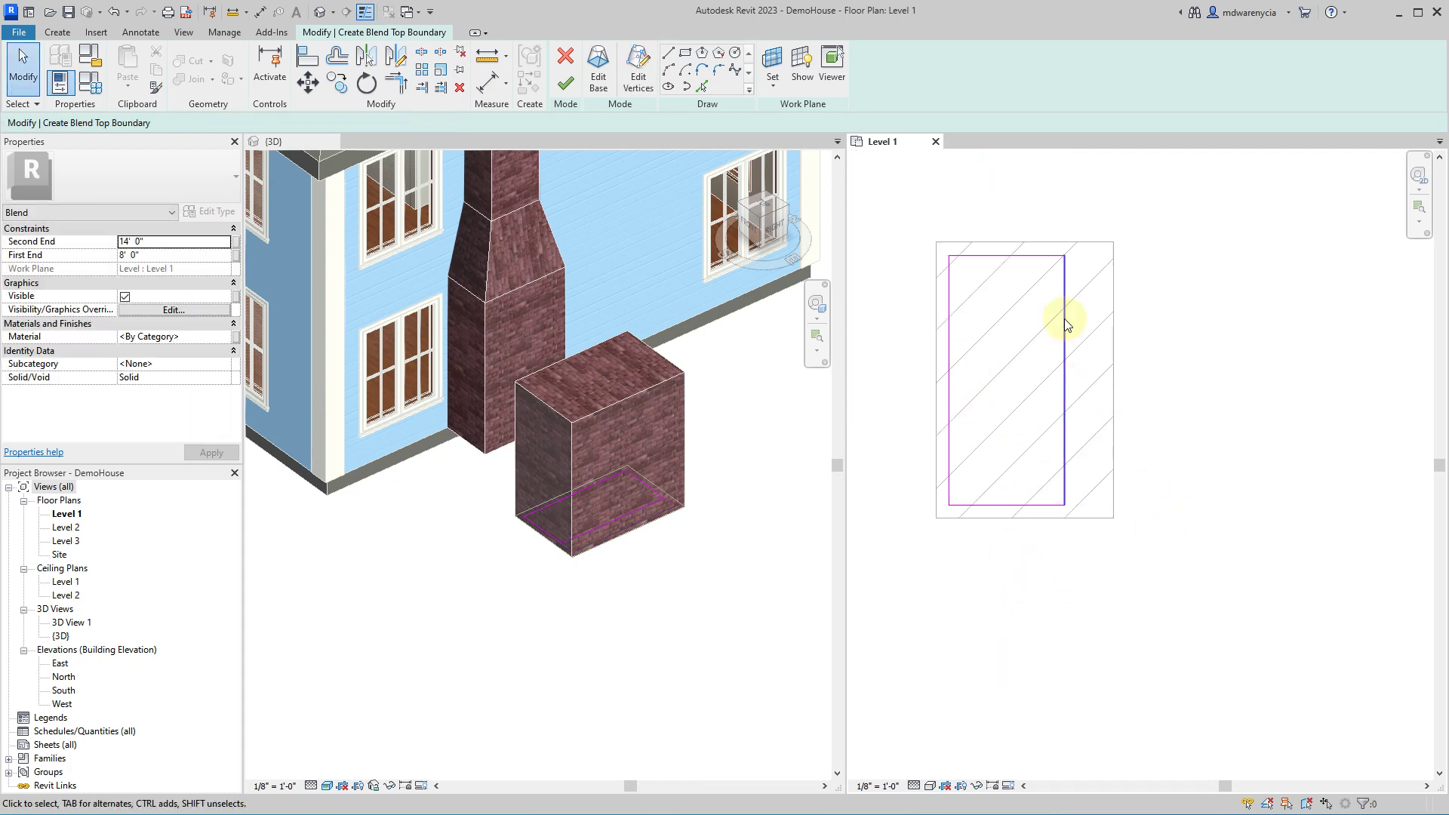
# - Check the blend's base boundary, return to its top boundary, and finish the blend
pyautogui.click(611, 77)
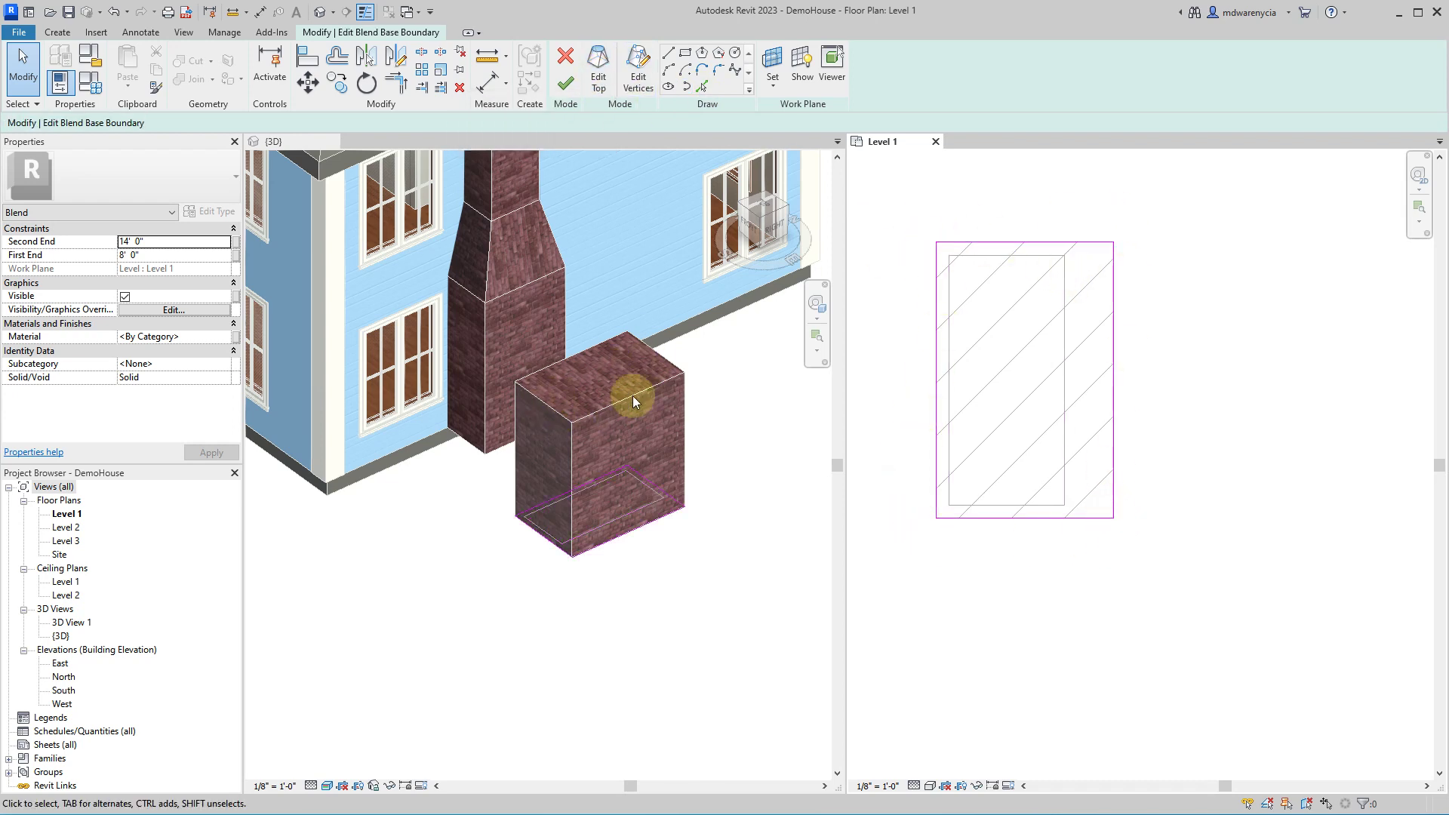
pyautogui.click(597, 63)
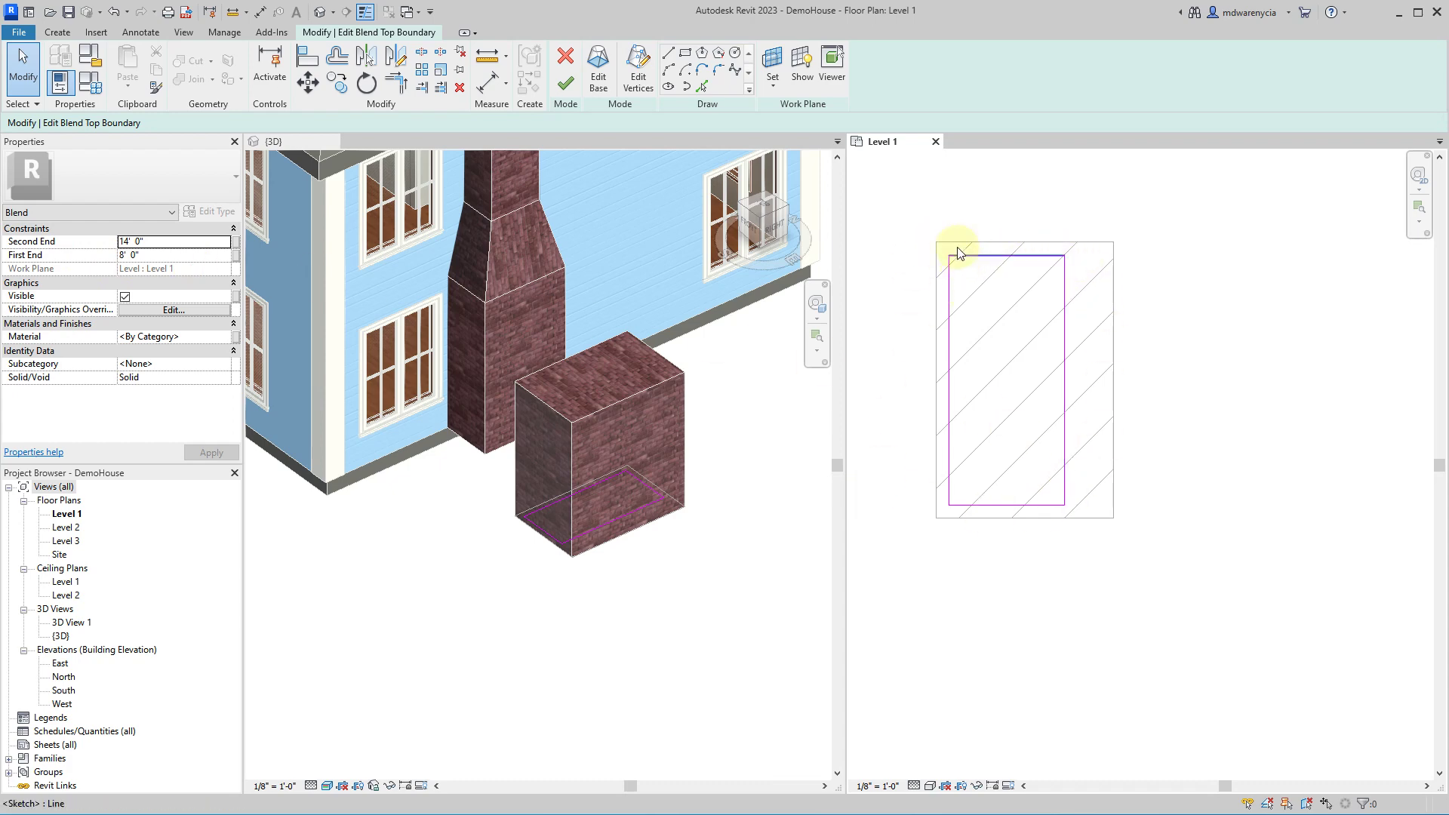
pyautogui.click(566, 80)
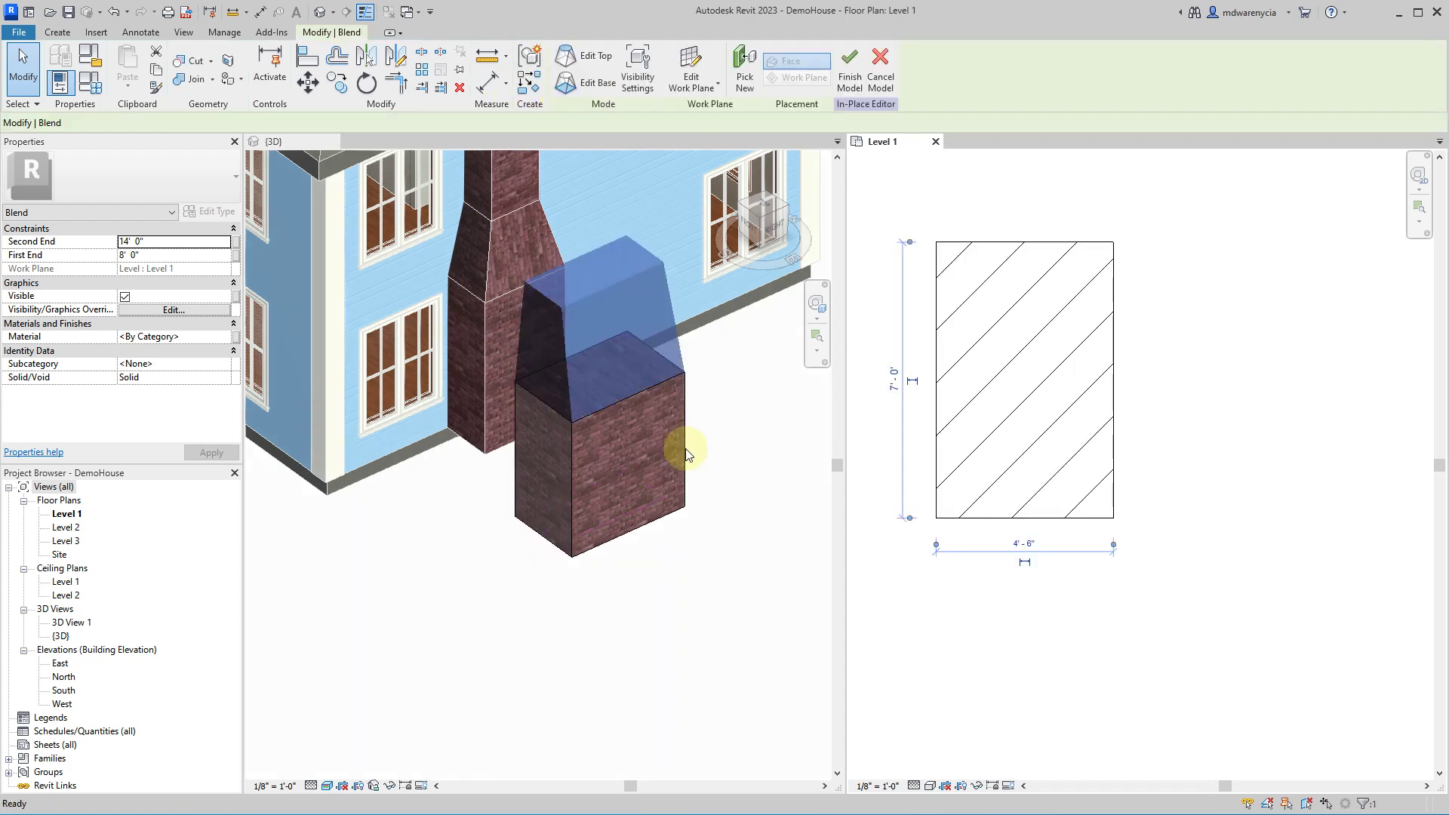
# - Examine the blend and the box extrusion beneath it from several angles in the 3D view
pyautogui.click(696, 627)
pyautogui.keyDown('shift'); pyautogui.moveTo(696, 628); pyautogui.dragTo(569, 404, button='middle'); pyautogui.keyUp('shift')
pyautogui.click(614, 389)
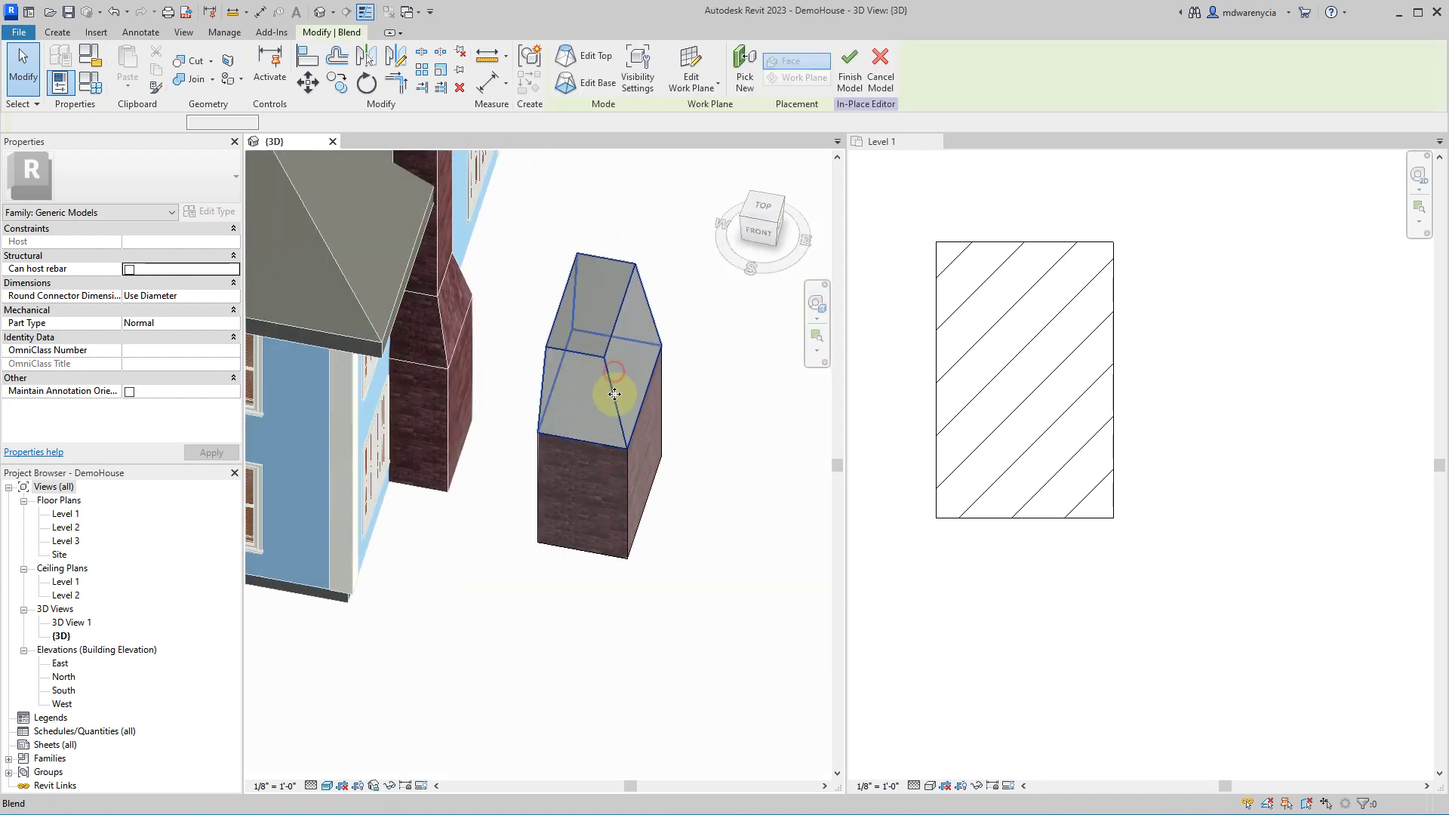
pyautogui.click(588, 534)
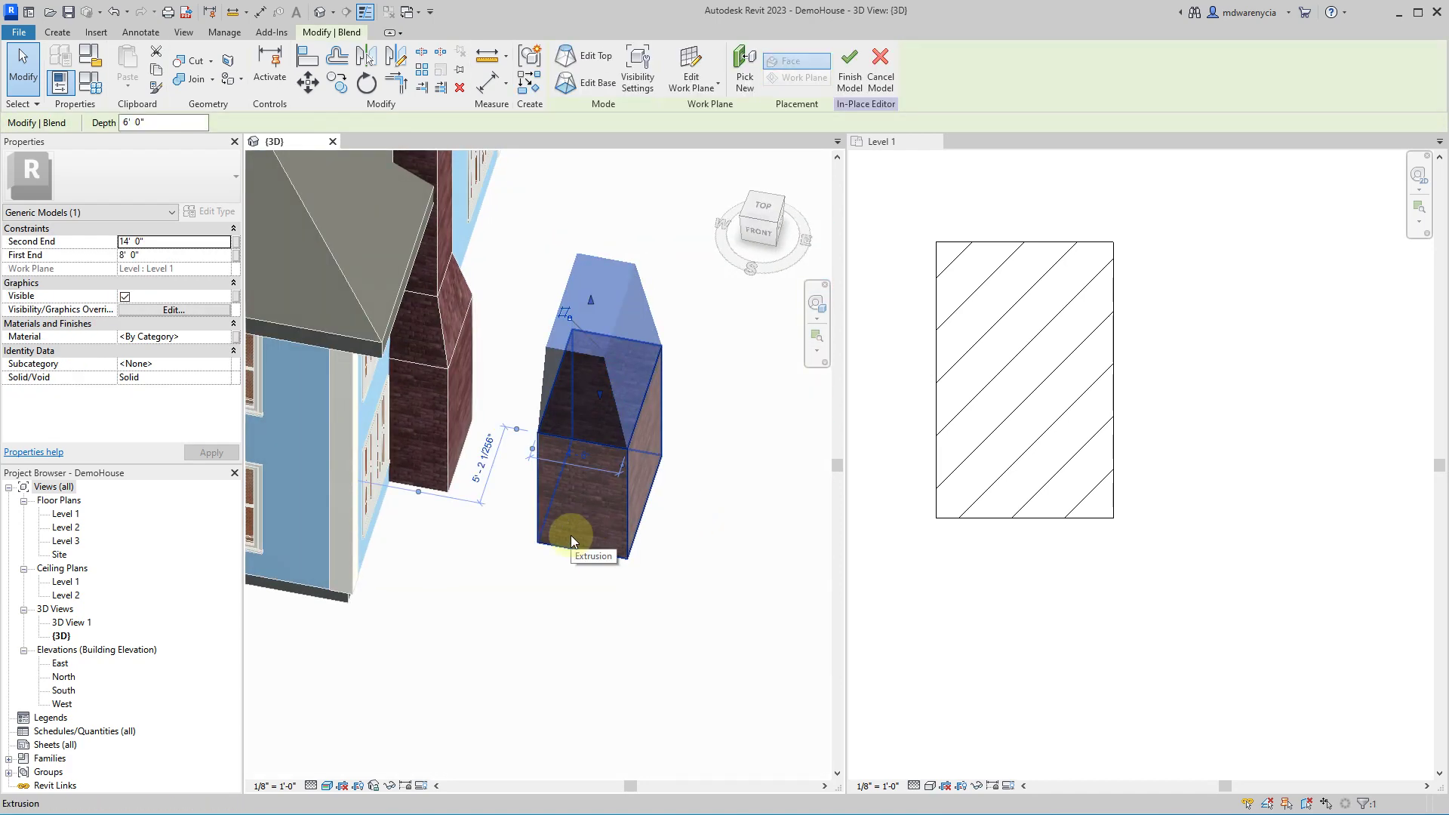
pyautogui.click(586, 519)
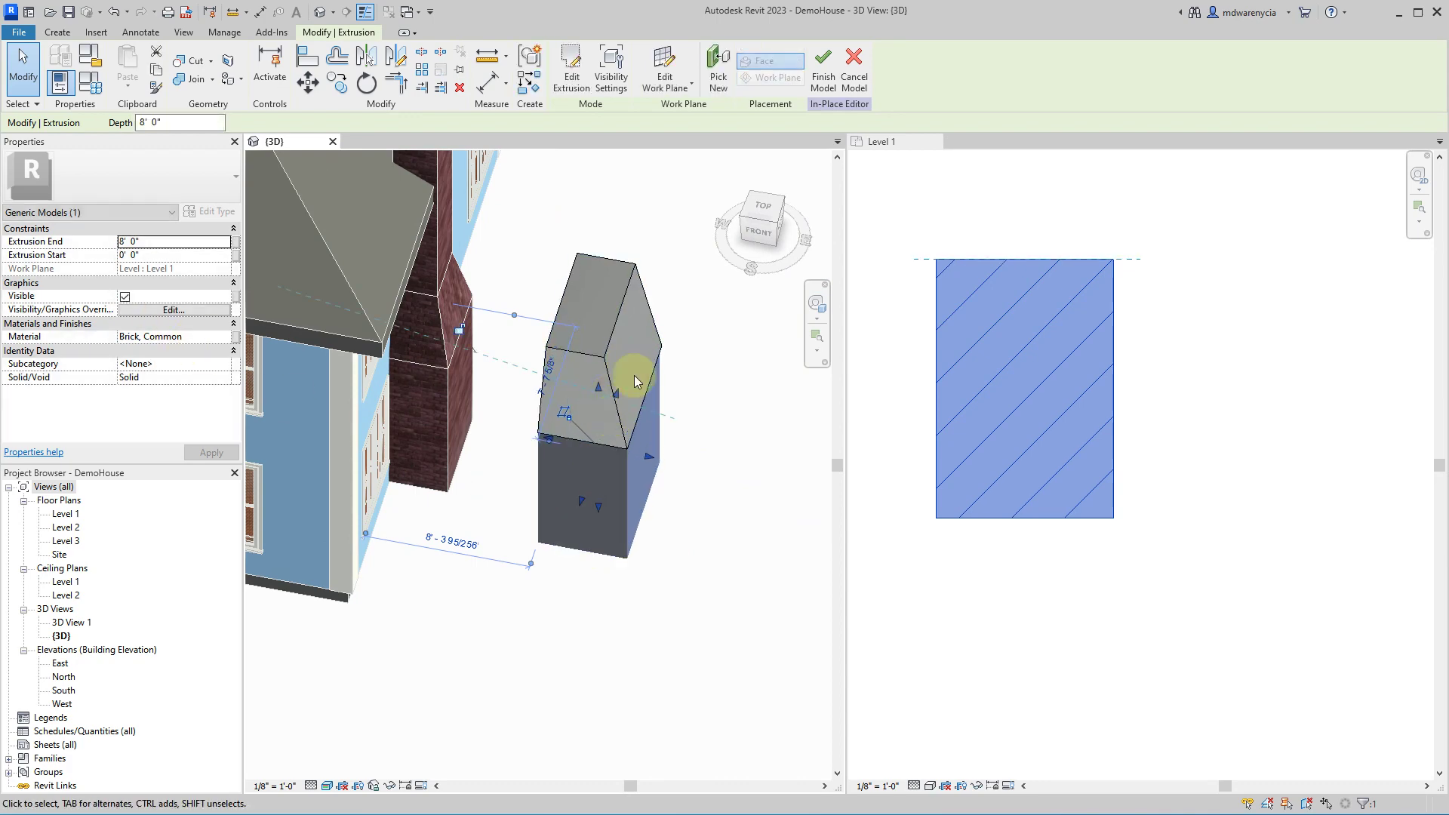
pyautogui.click(655, 302)
pyautogui.click(679, 283)
pyautogui.keyDown('shift'); pyautogui.moveTo(750, 437); pyautogui.dragTo(665, 390, button='middle'); pyautogui.keyUp('shift')
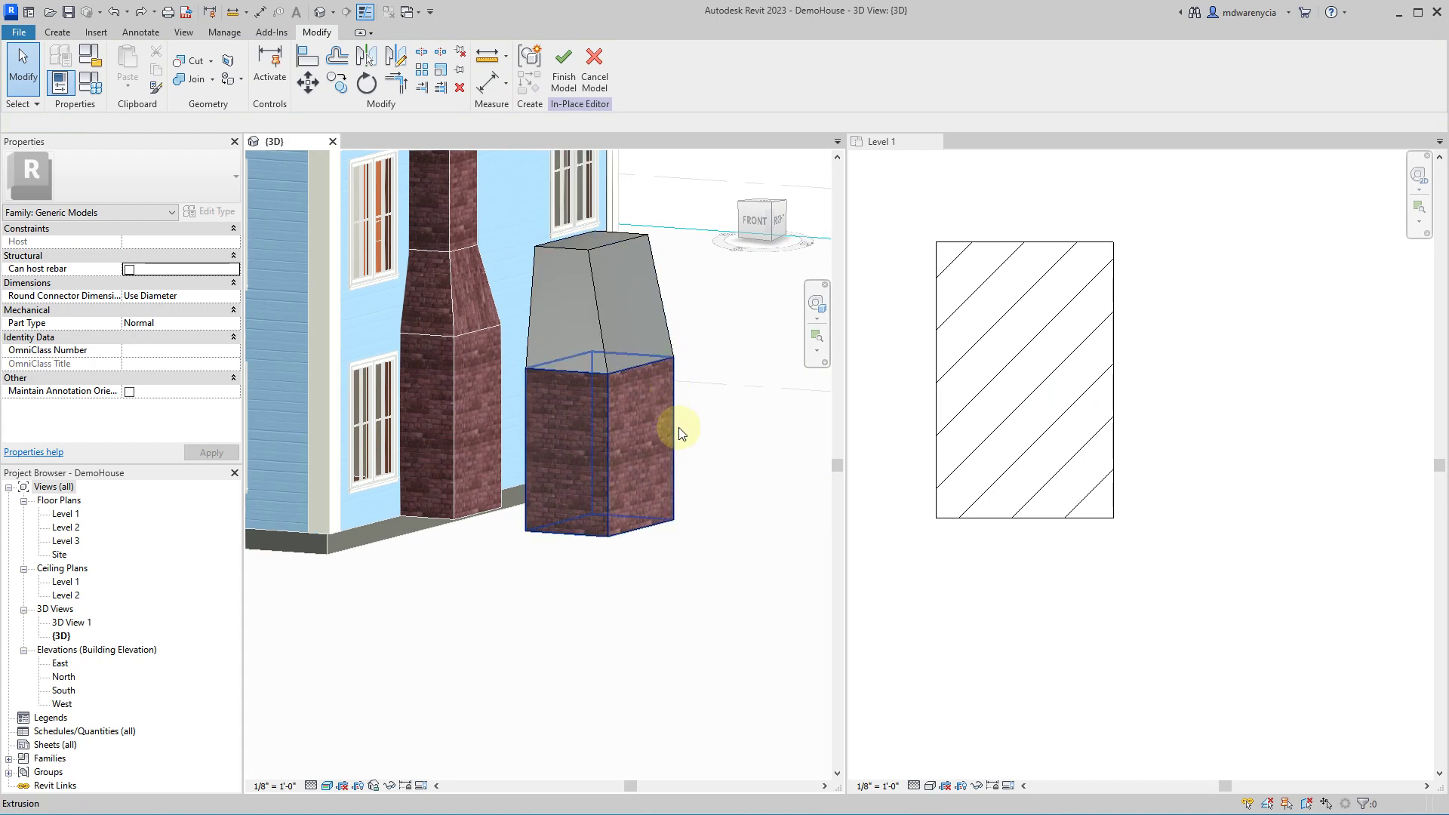
pyautogui.keyDown('shift'); pyautogui.moveTo(669, 572); pyautogui.dragTo(576, 360, button='middle'); pyautogui.keyUp('shift')
# - Assign the Brick, Common material to the blend on top of the box extrusion
pyautogui.click(598, 360)
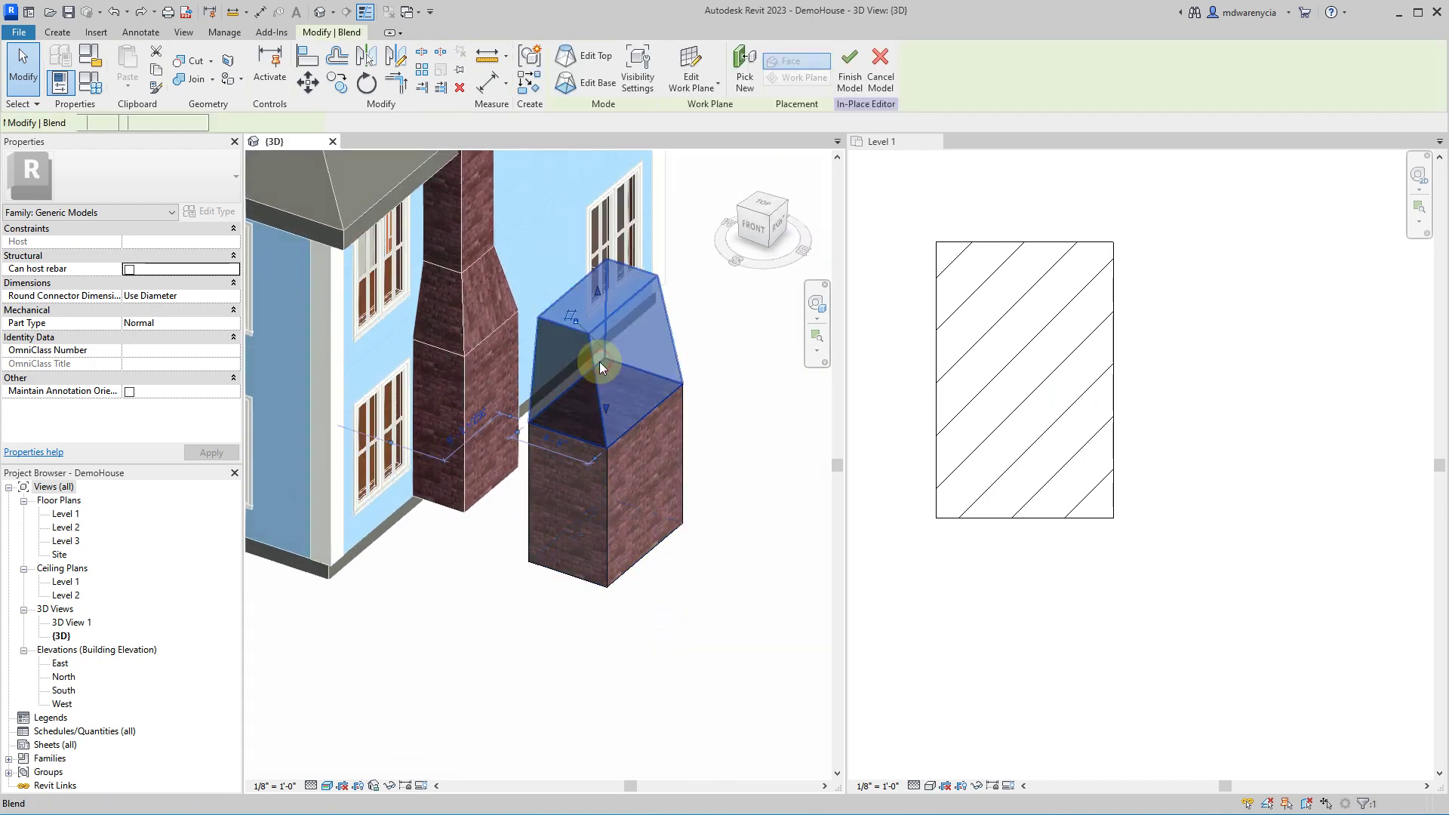
pyautogui.click(223, 340)
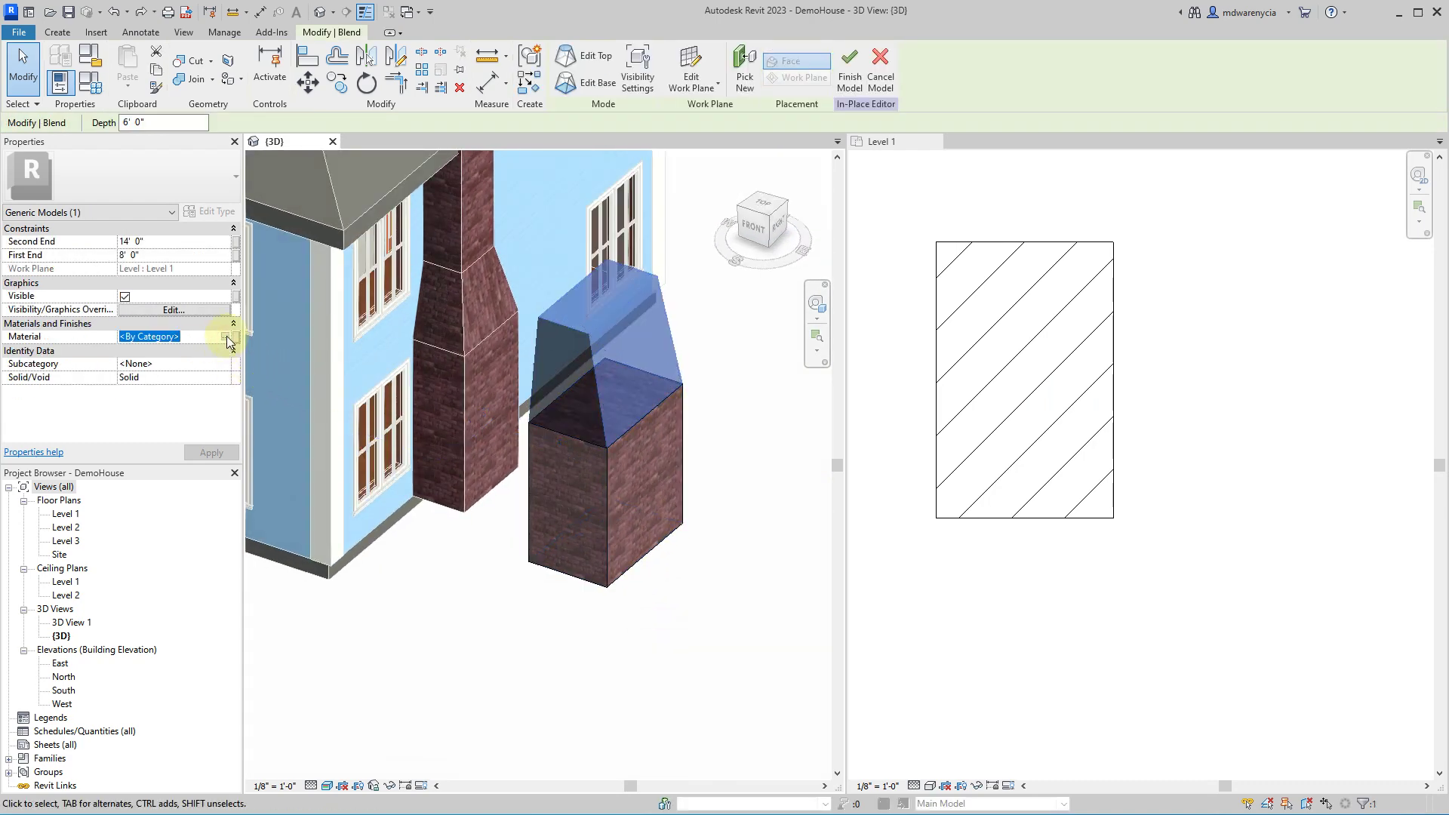
pyautogui.click(227, 341)
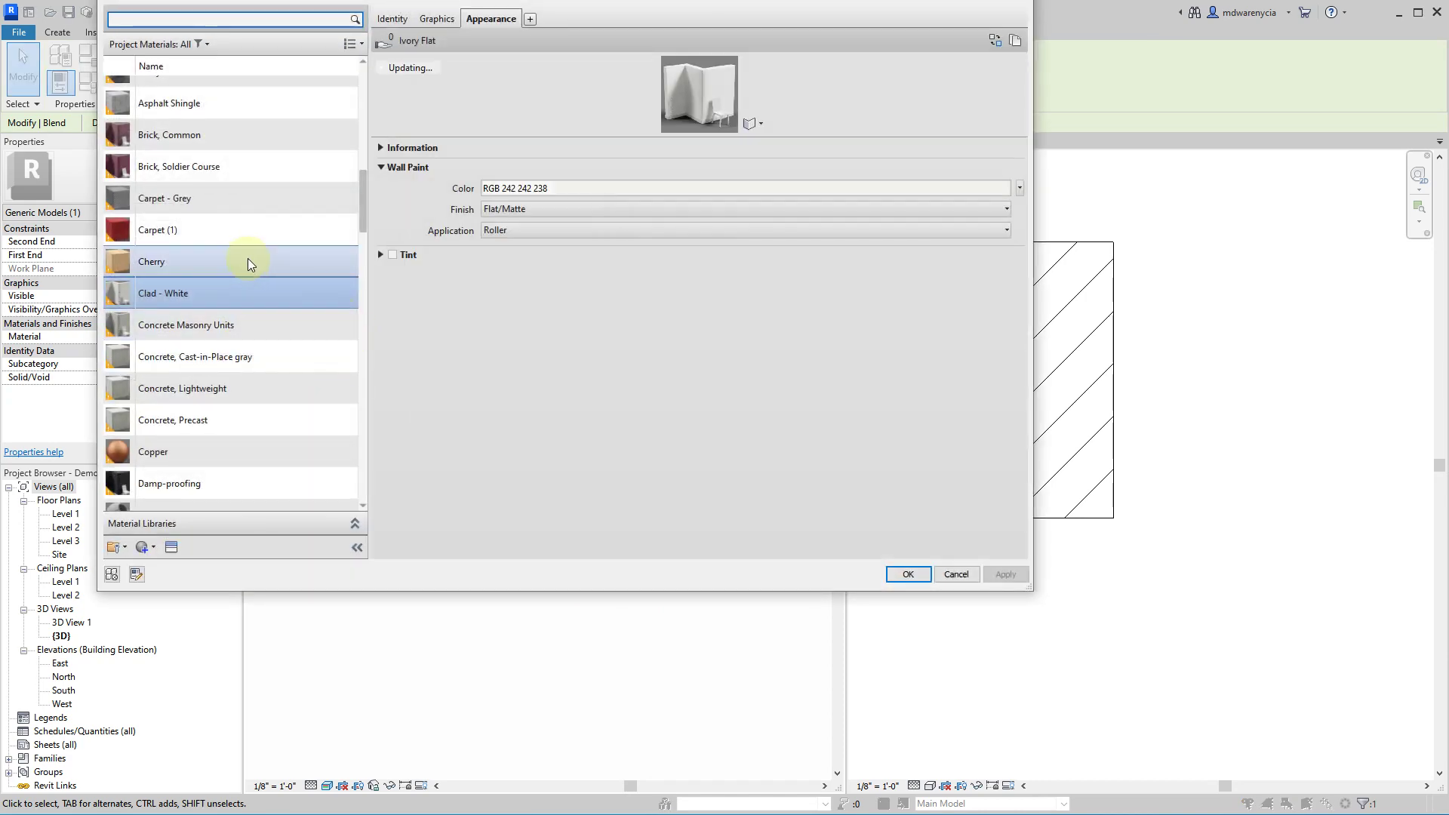
pyautogui.scroll(1, 197, 94)
pyautogui.click(179, 154)
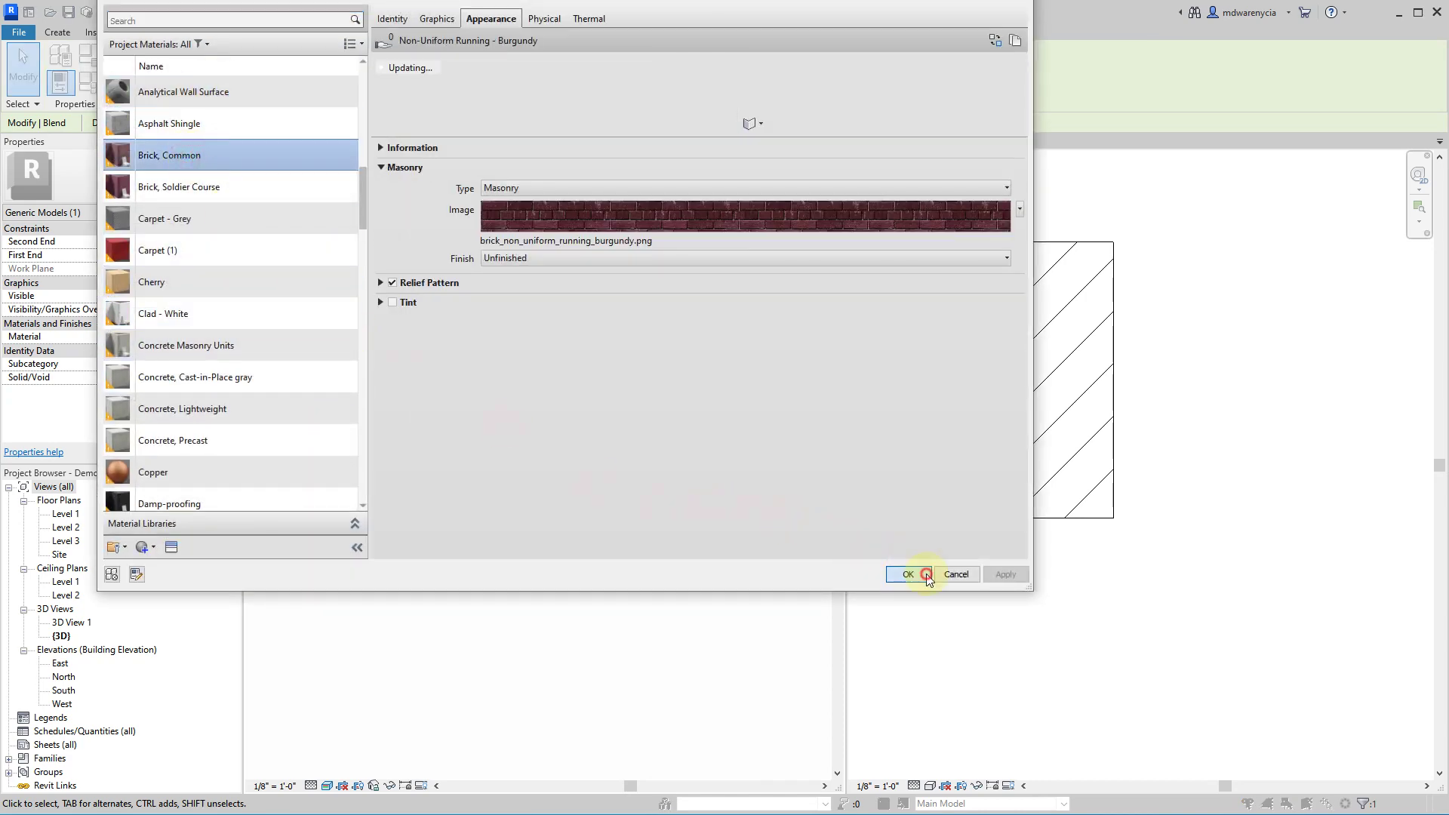
pyautogui.click(926, 575)
pyautogui.click(692, 625)
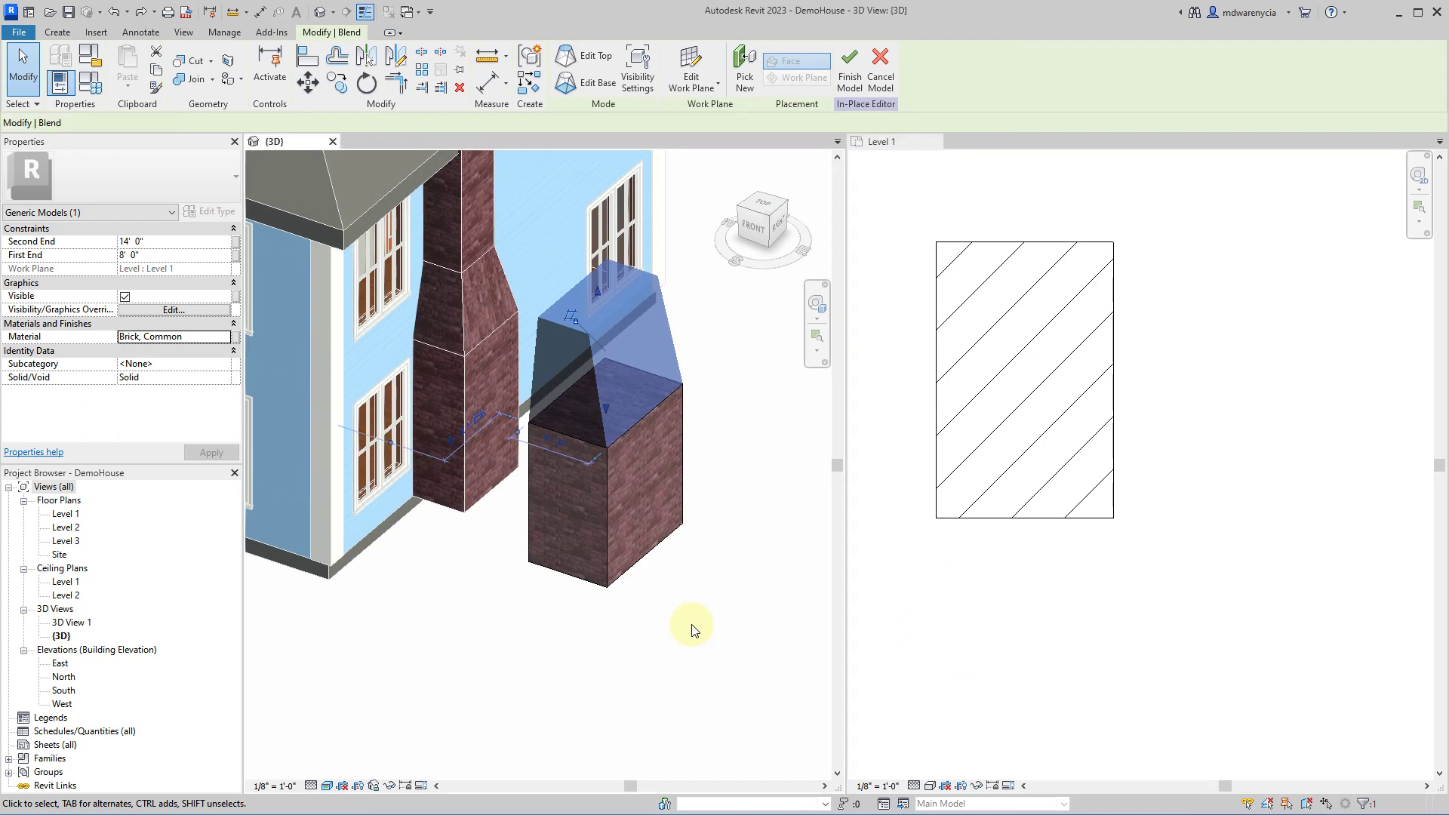
# - Shorten the blend's top rectangle by moving its two short edges inward, and finish the blend
pyautogui.click(692, 624)
pyautogui.keyDown('shift'); pyautogui.moveTo(670, 414); pyautogui.dragTo(573, 371, button='middle'); pyautogui.keyUp('shift')
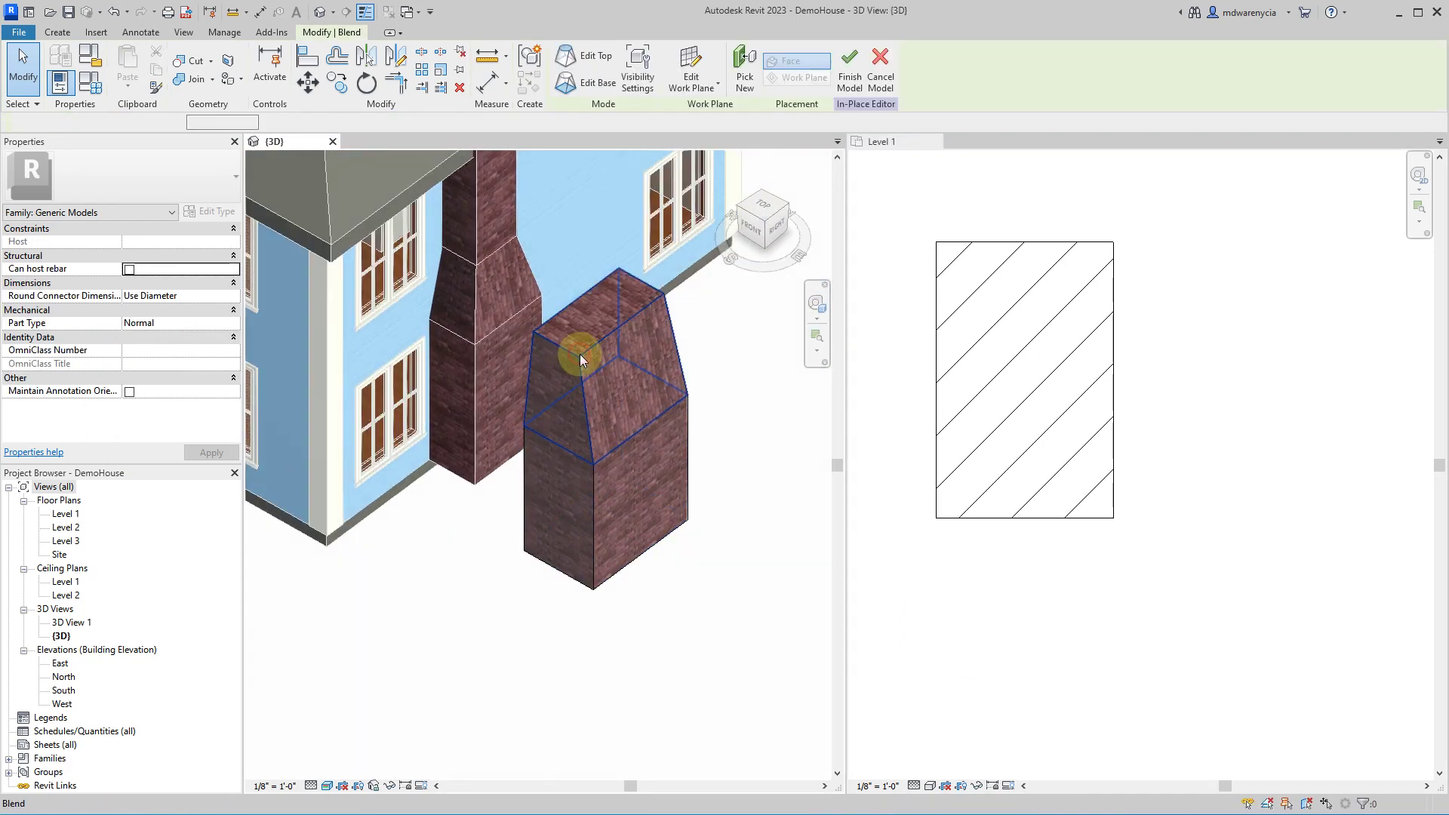
pyautogui.doubleClick(578, 355)
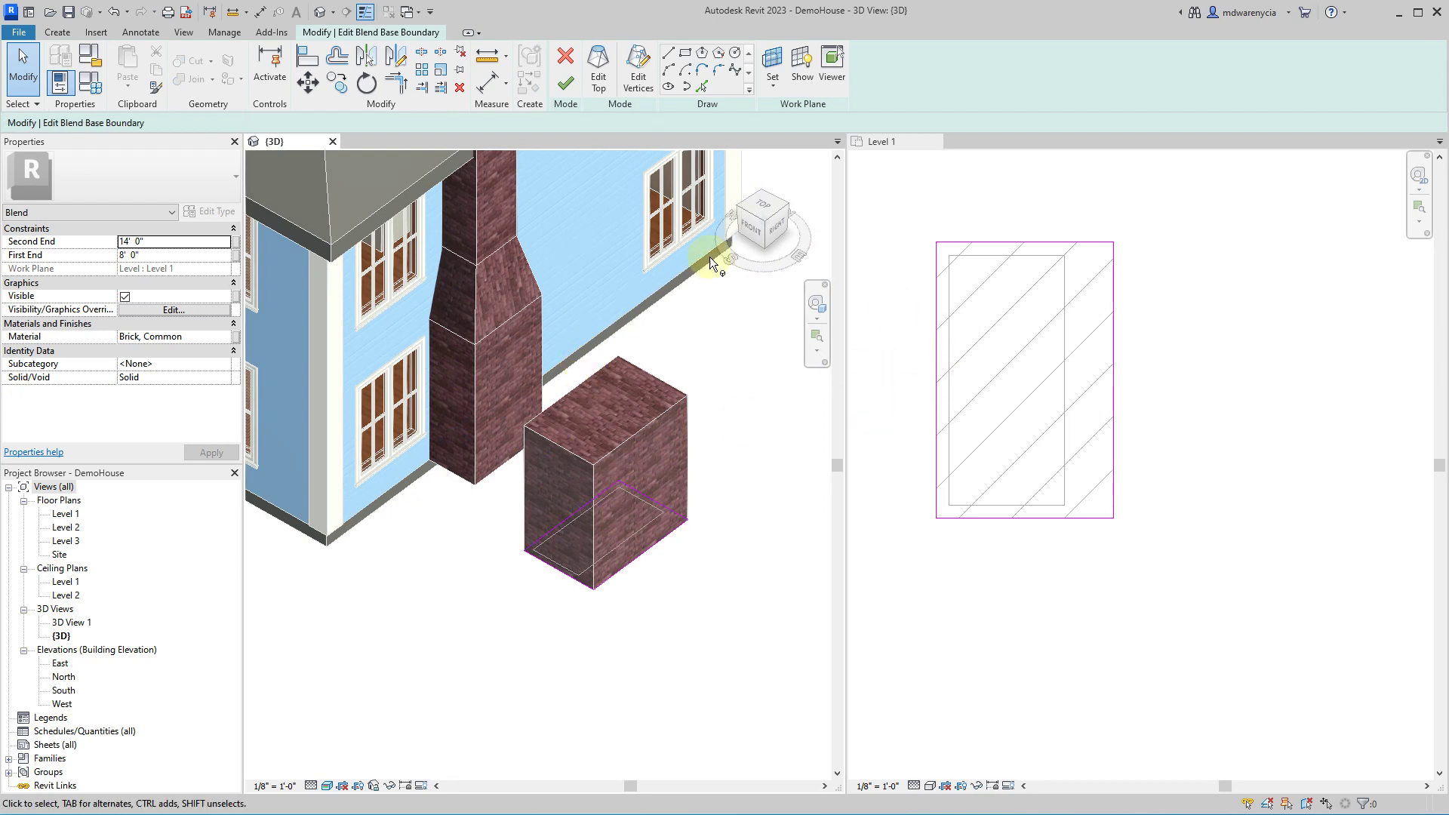
pyautogui.click(599, 70)
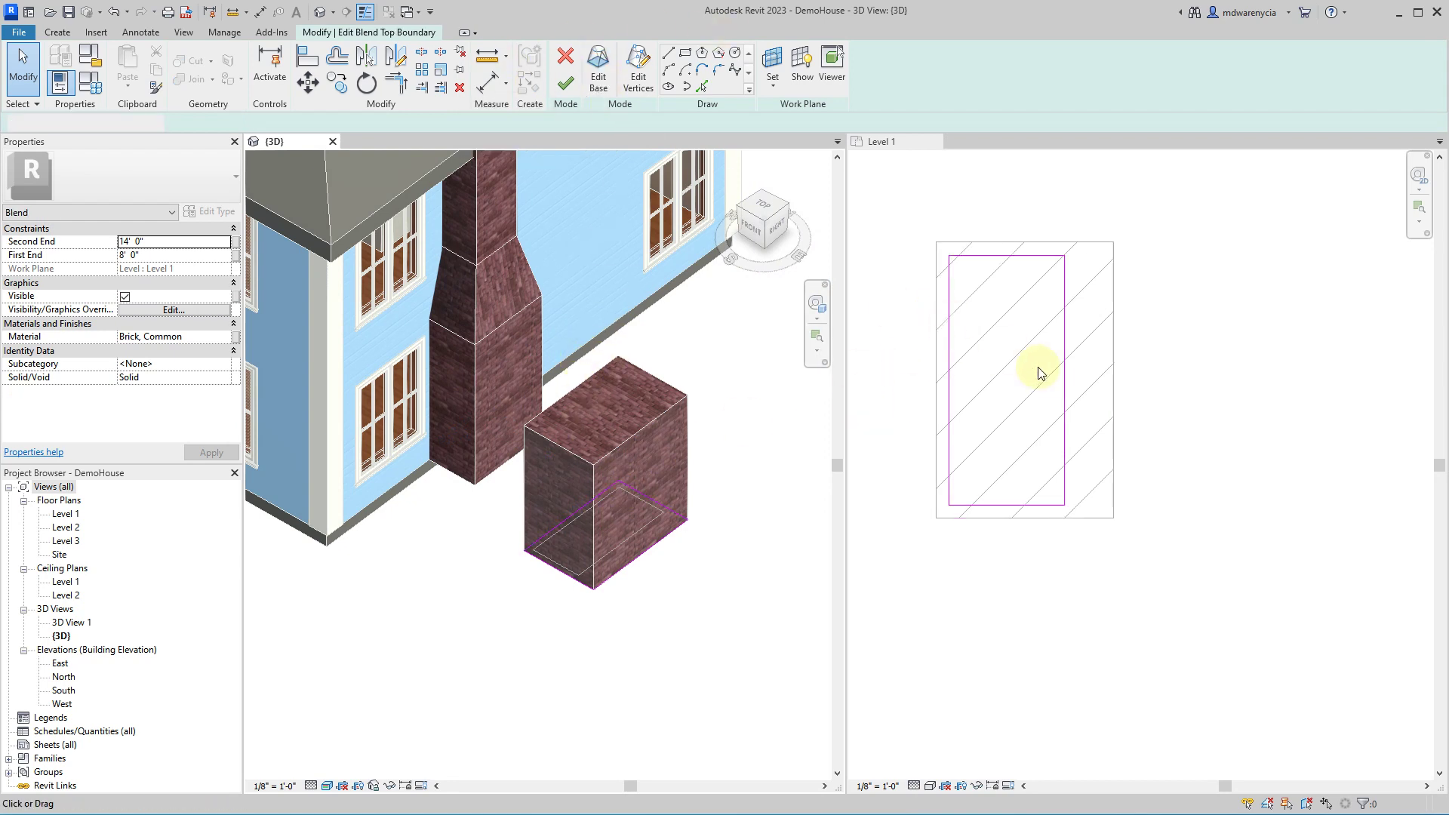
pyautogui.click(997, 264)
pyautogui.moveTo(996, 262)
pyautogui.mouseDown()
pyautogui.moveTo(993, 378)
pyautogui.moveTo(928, 378)
pyautogui.moveTo(952, 318)
pyautogui.moveTo(984, 304)
pyautogui.mouseUp()
pyautogui.moveTo(992, 505); pyautogui.dragTo(1006, 372)
pyautogui.click(565, 82)
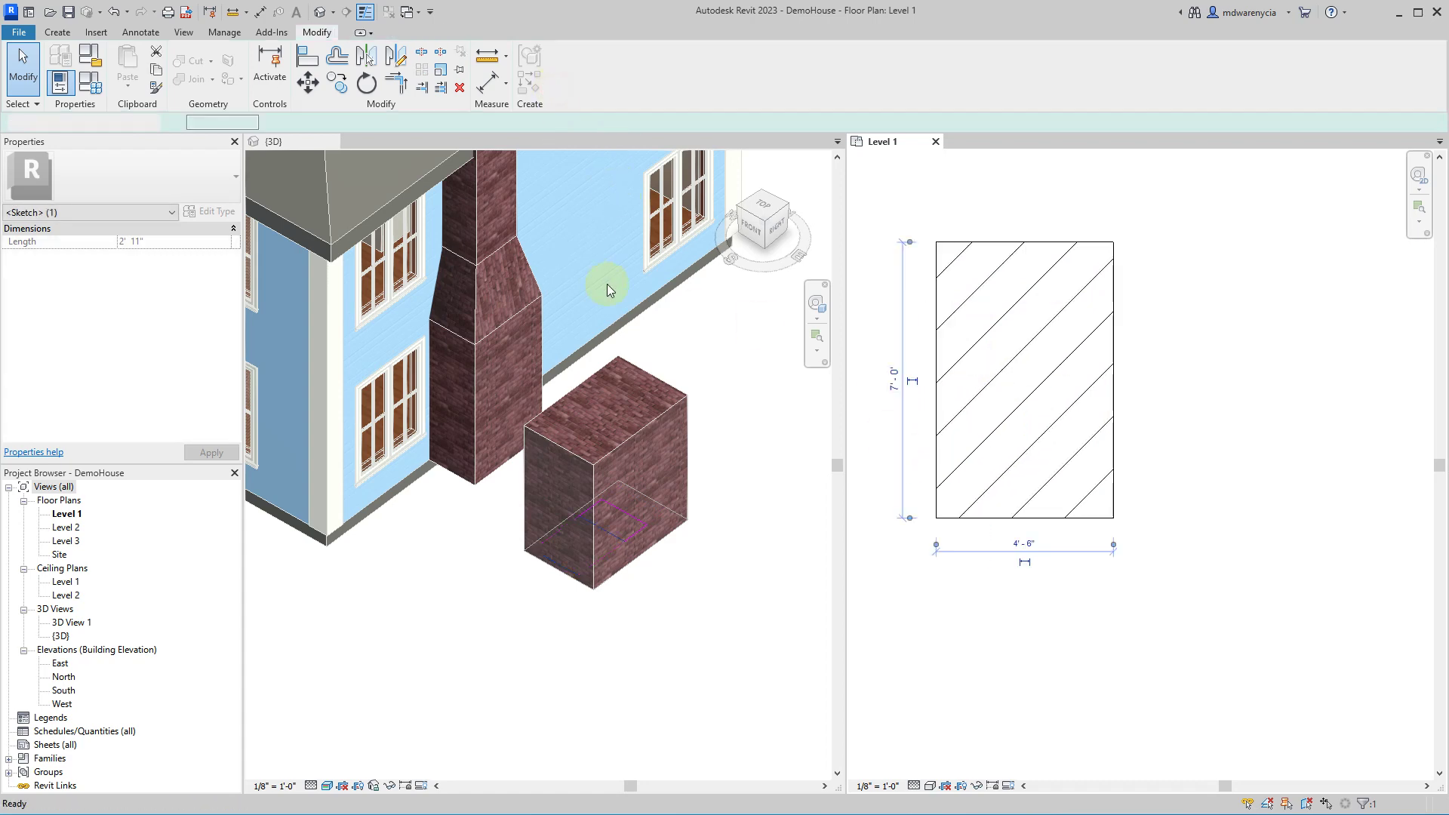
pyautogui.click(766, 574)
pyautogui.keyDown('shift'); pyautogui.moveTo(750, 601); pyautogui.dragTo(518, 401, button='middle'); pyautogui.keyUp('shift')
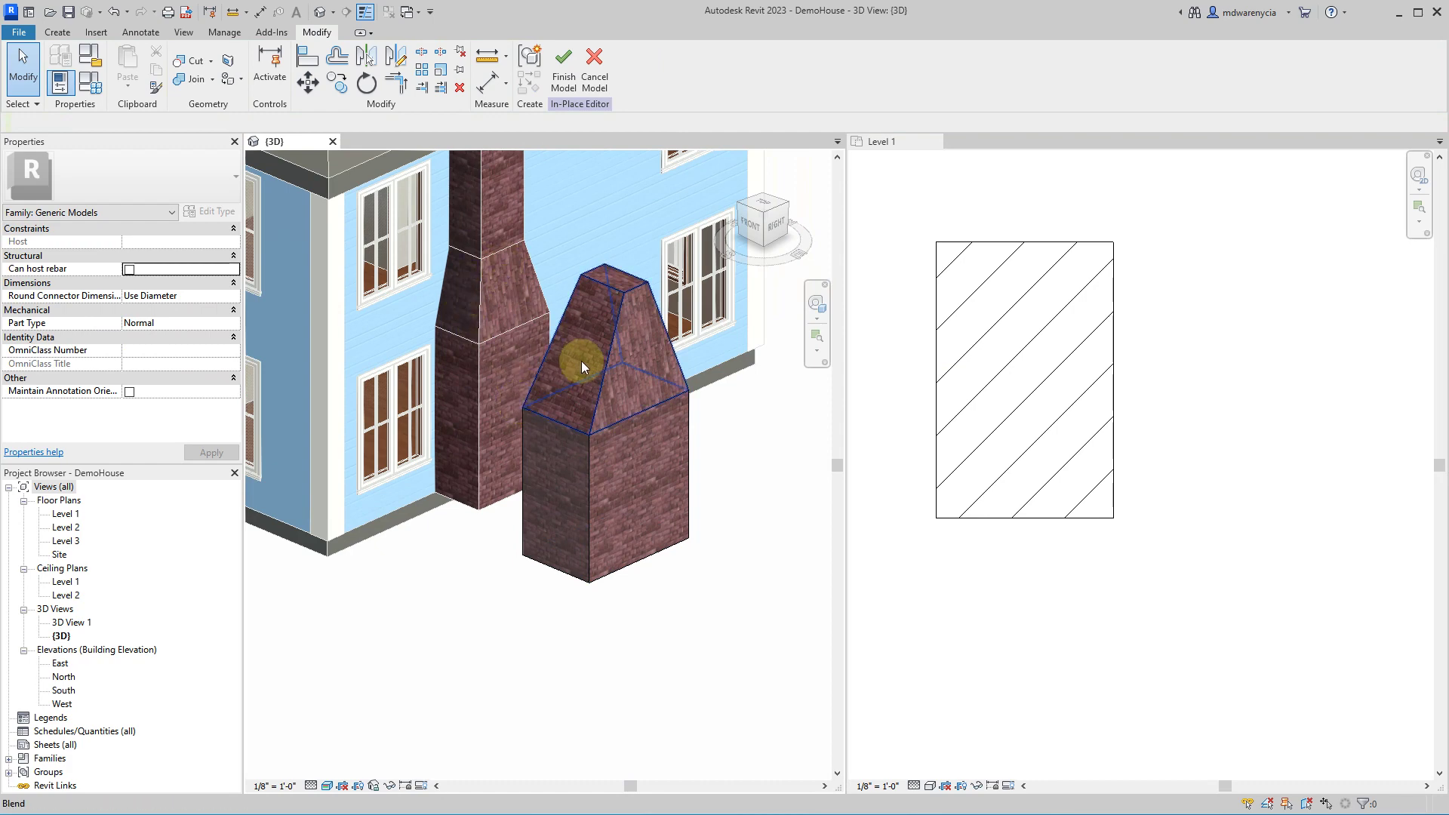
# - Open the Level 2 floor plan and dock it beside the Level 1 view, keeping the 3D view visible
pyautogui.scroll(-2, 1058, 404)
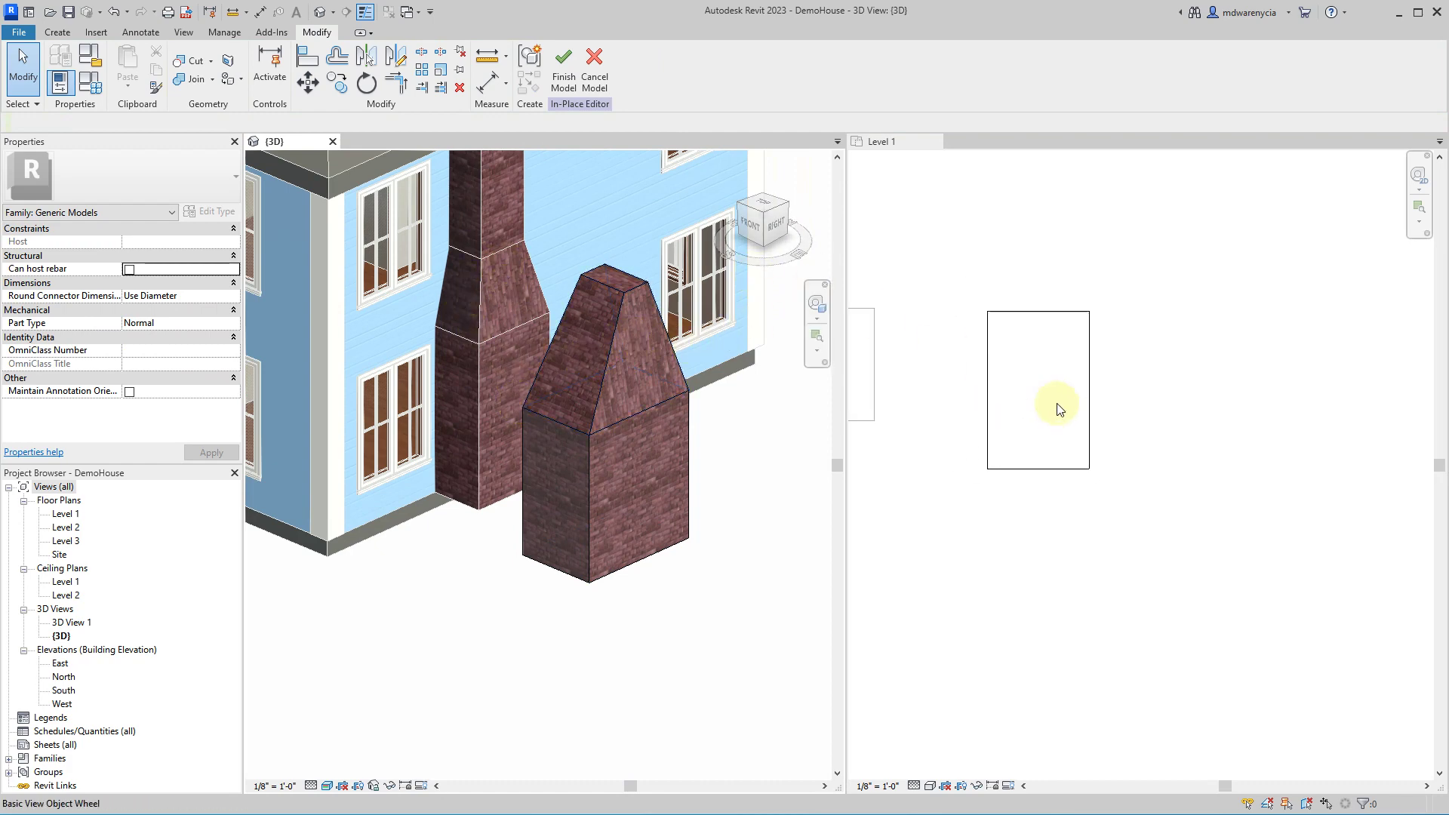
pyautogui.click(72, 527)
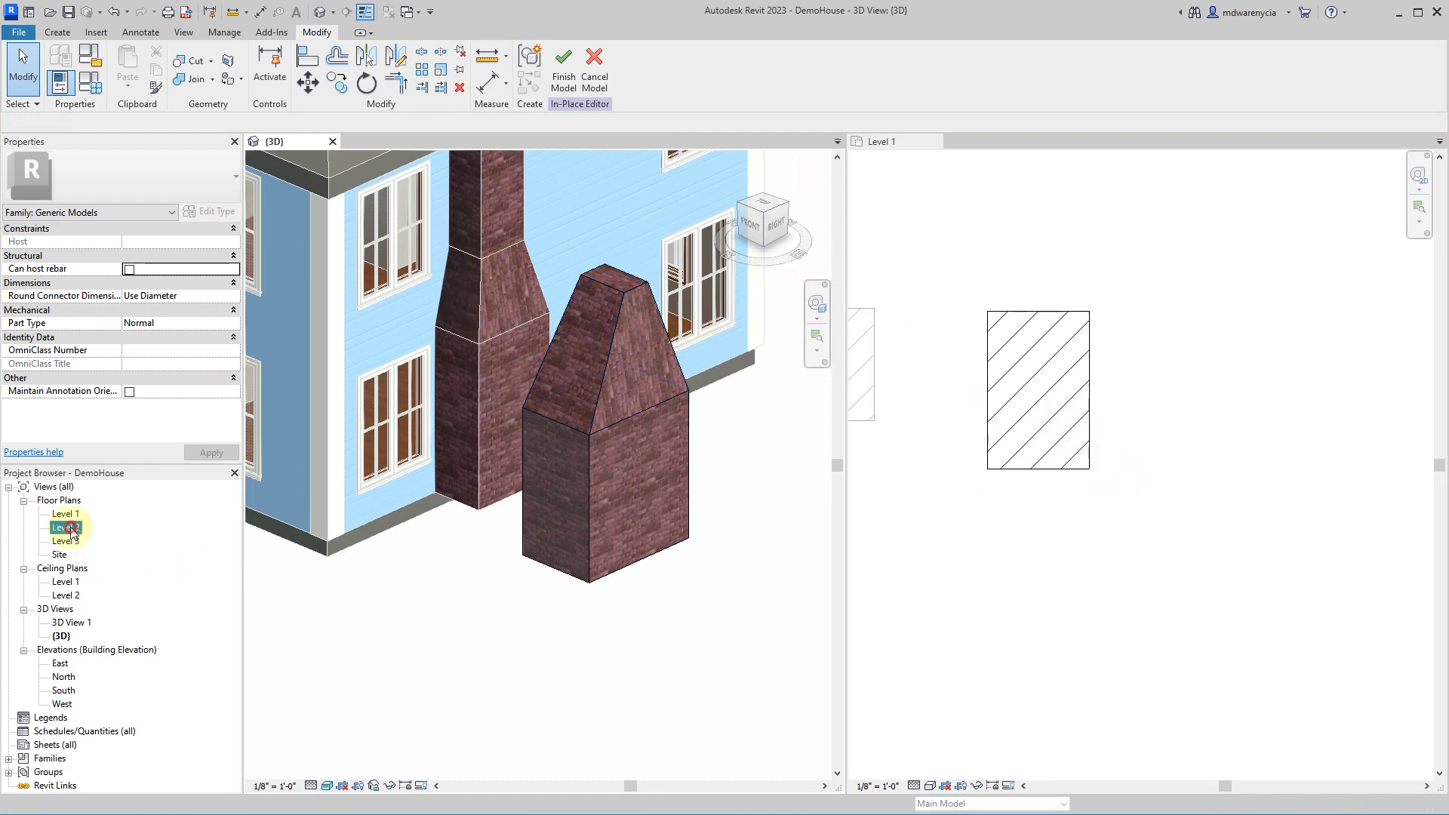
pyautogui.click(143, 529)
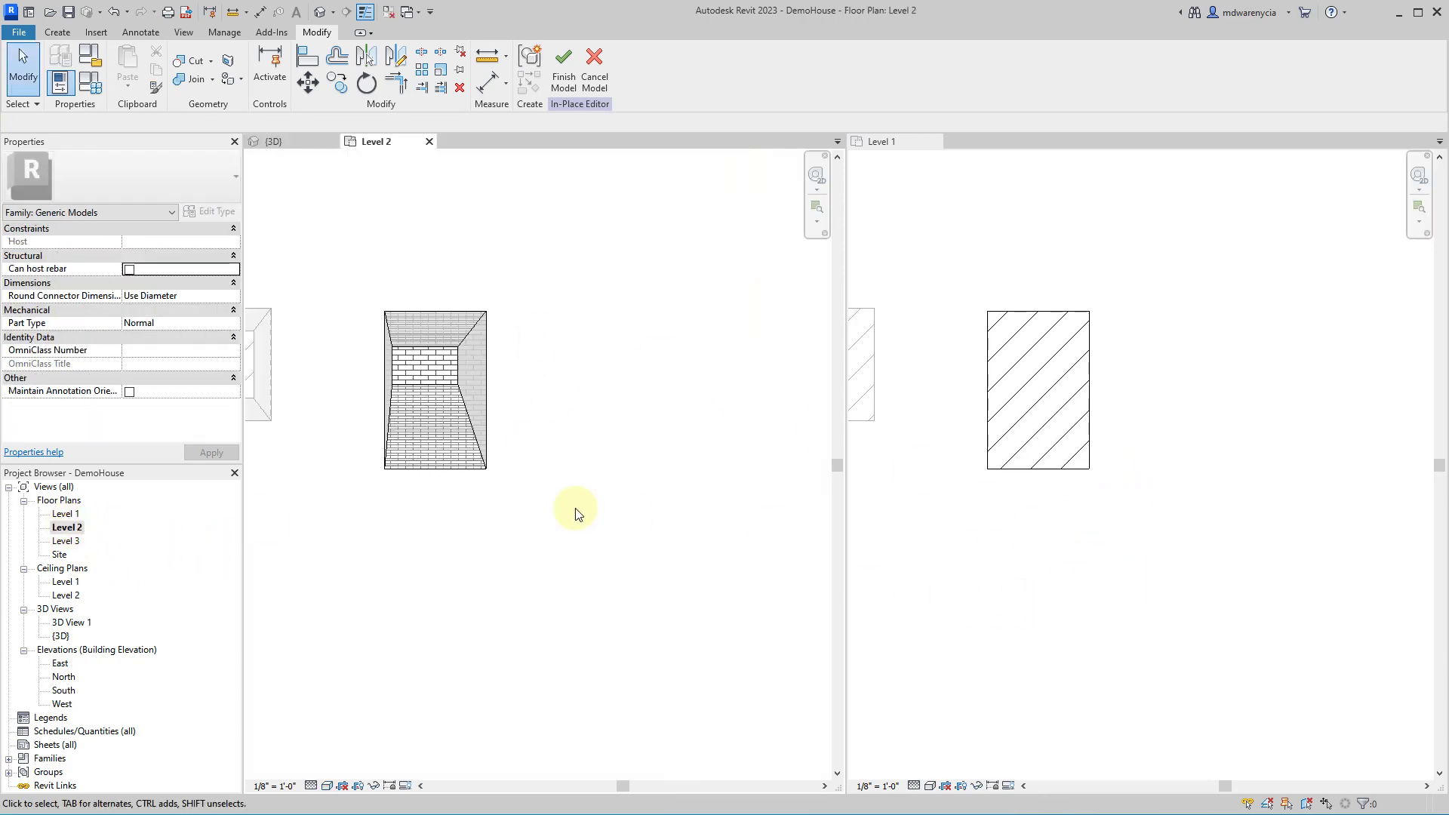
pyautogui.scroll(-2, 560, 499)
pyautogui.moveTo(504, 530); pyautogui.dragTo(629, 550, button='middle')
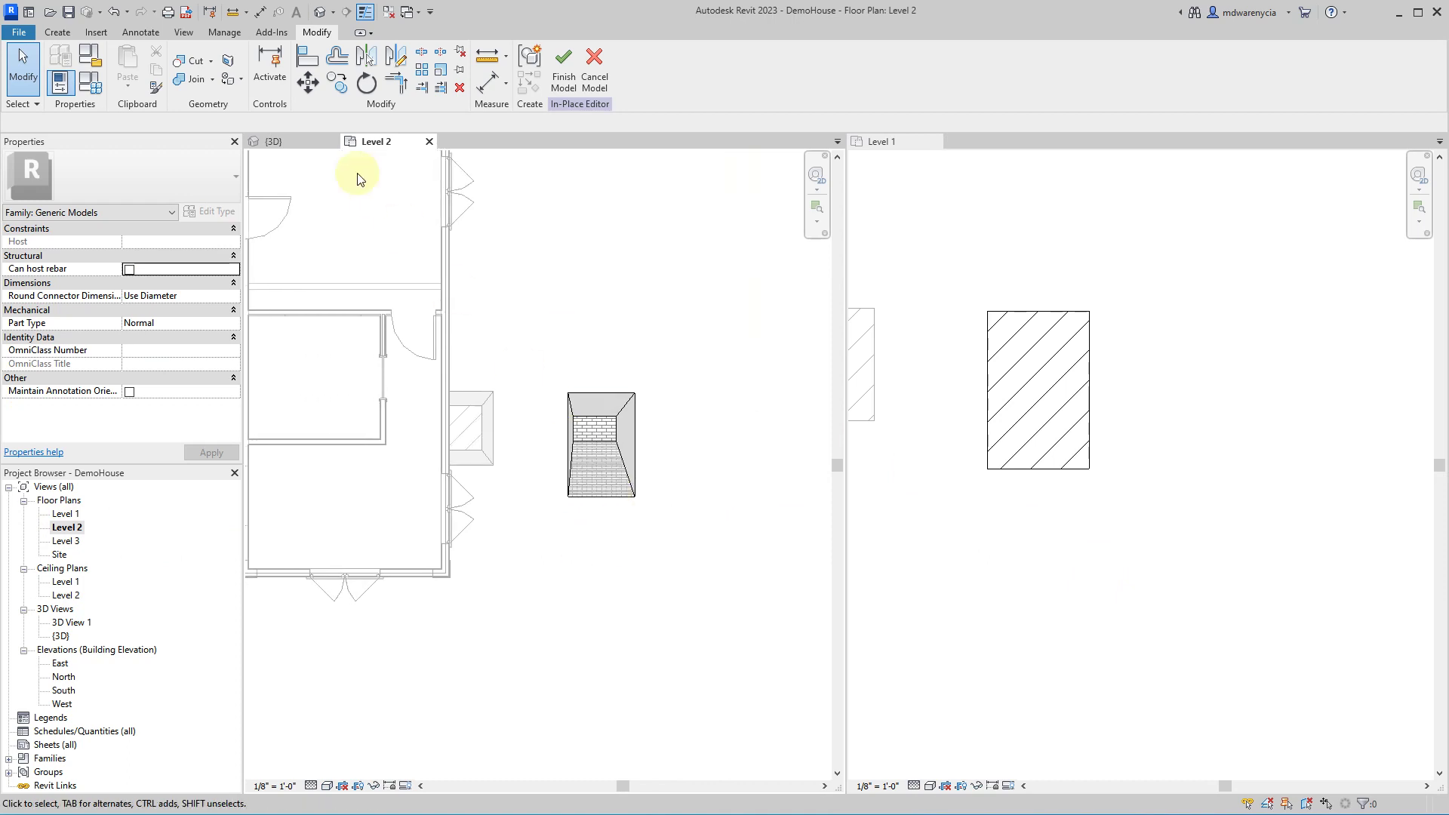
pyautogui.moveTo(370, 142); pyautogui.dragTo(1052, 168)
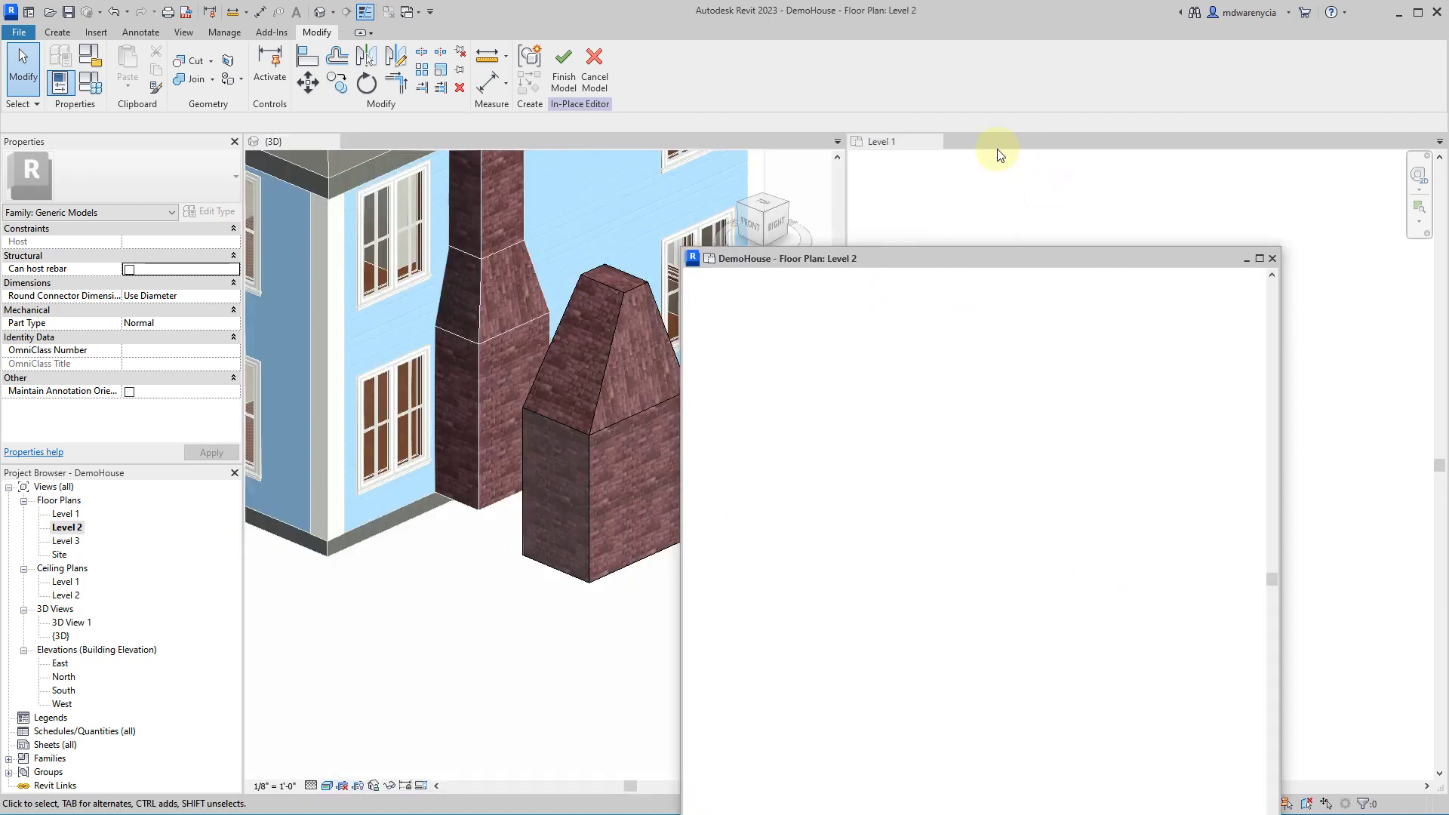
pyautogui.moveTo(810, 268); pyautogui.dragTo(1008, 147)
pyautogui.scroll(3, 1230, 407)
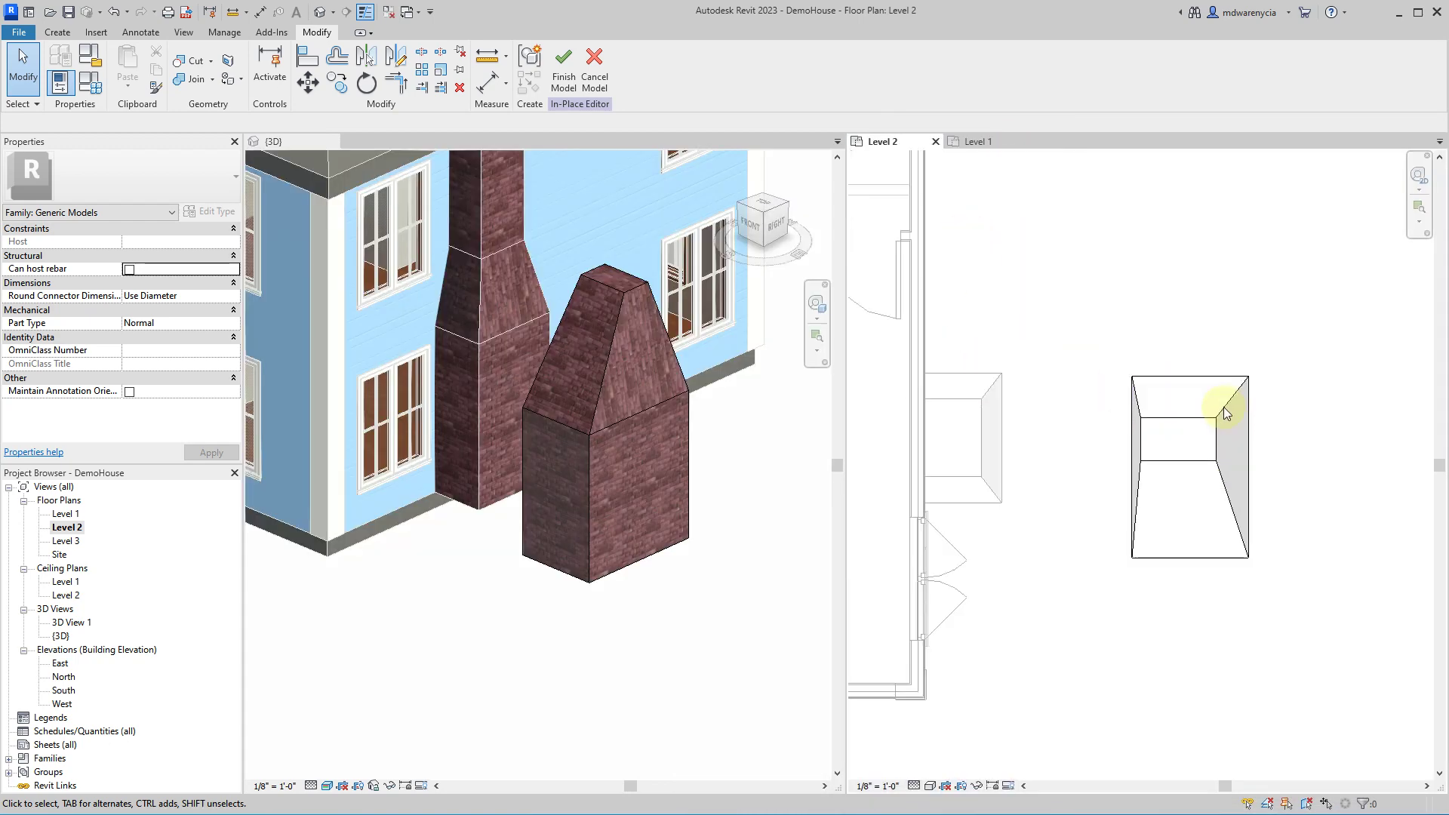
# - Start an extrusion from the Level 2 plan with Extrusion Start at 14' and Extrusion End at 24'
pyautogui.click(58, 32)
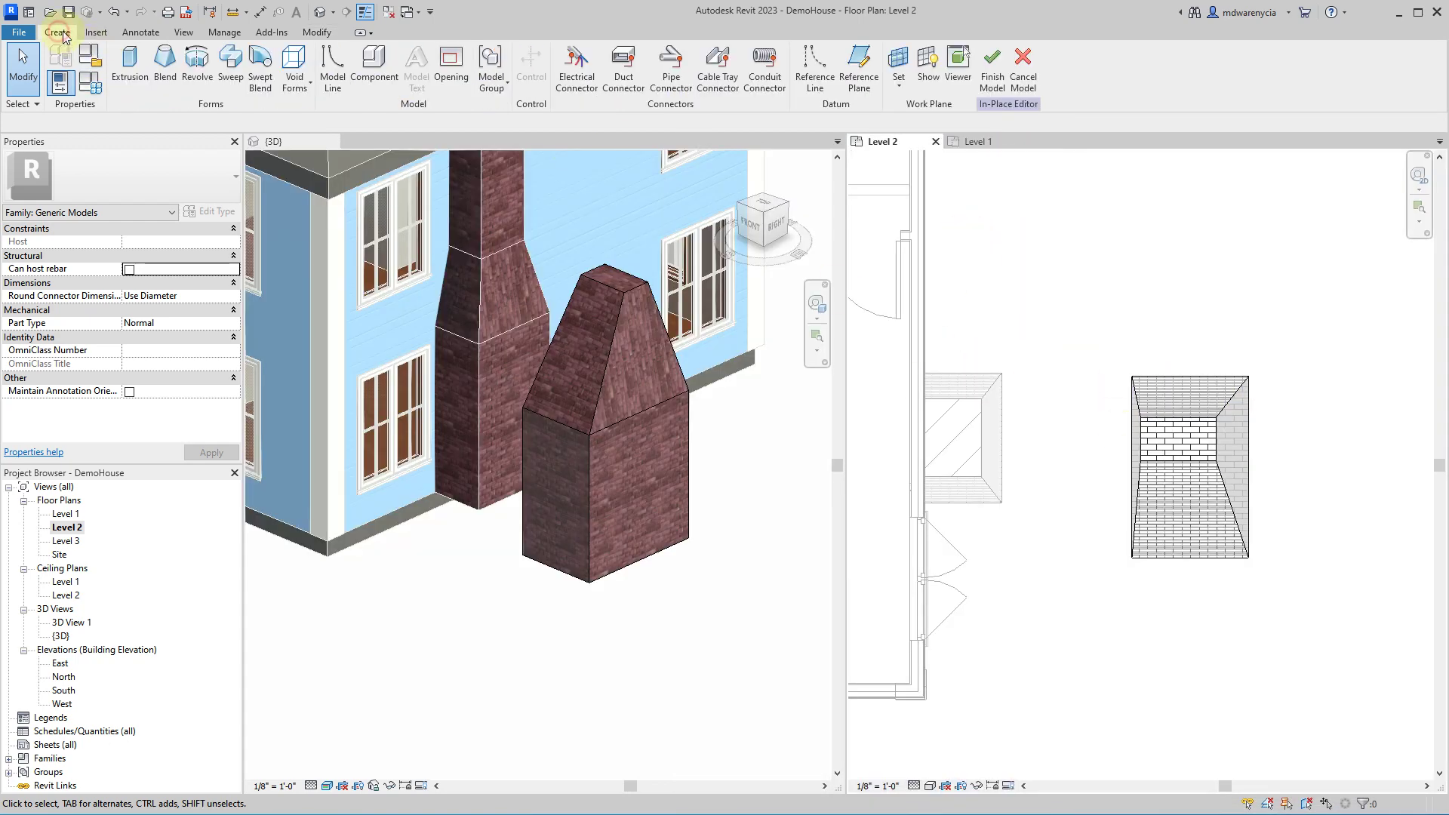
pyautogui.click(128, 61)
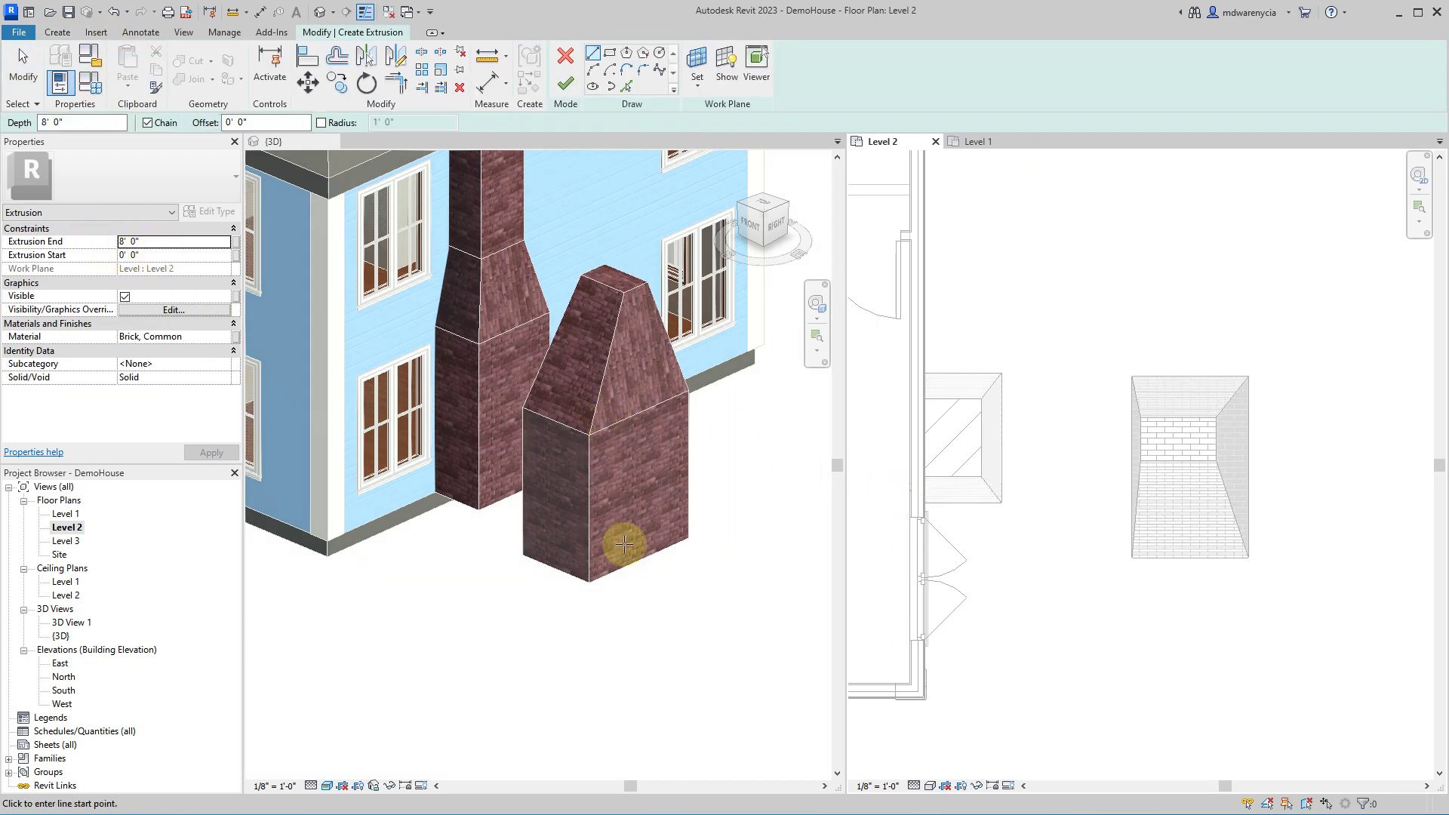
pyautogui.click(150, 255)
pyautogui.write("14'")
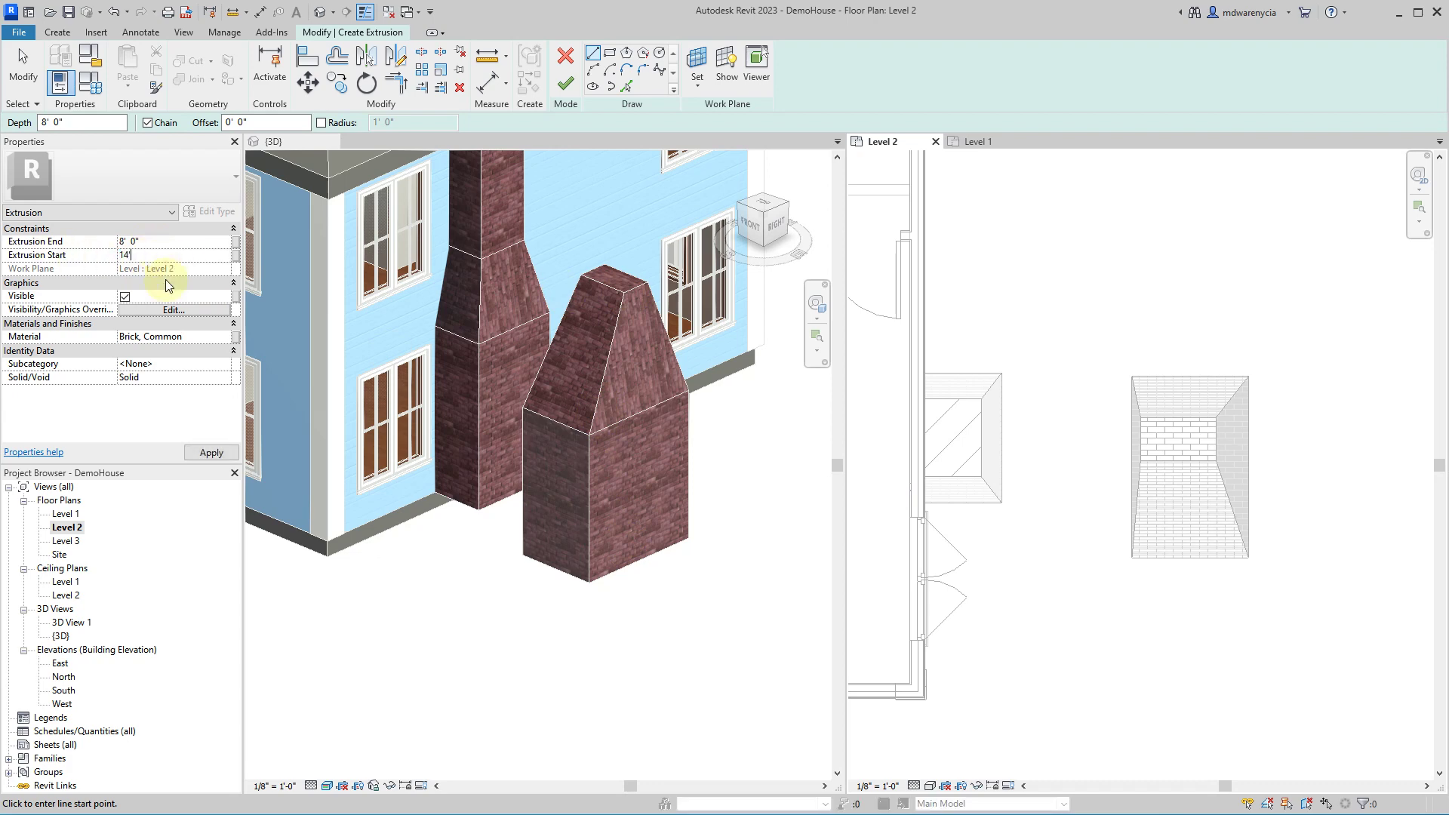
pyautogui.press('Up')
pyautogui.write("24'")
pyautogui.press('Return')
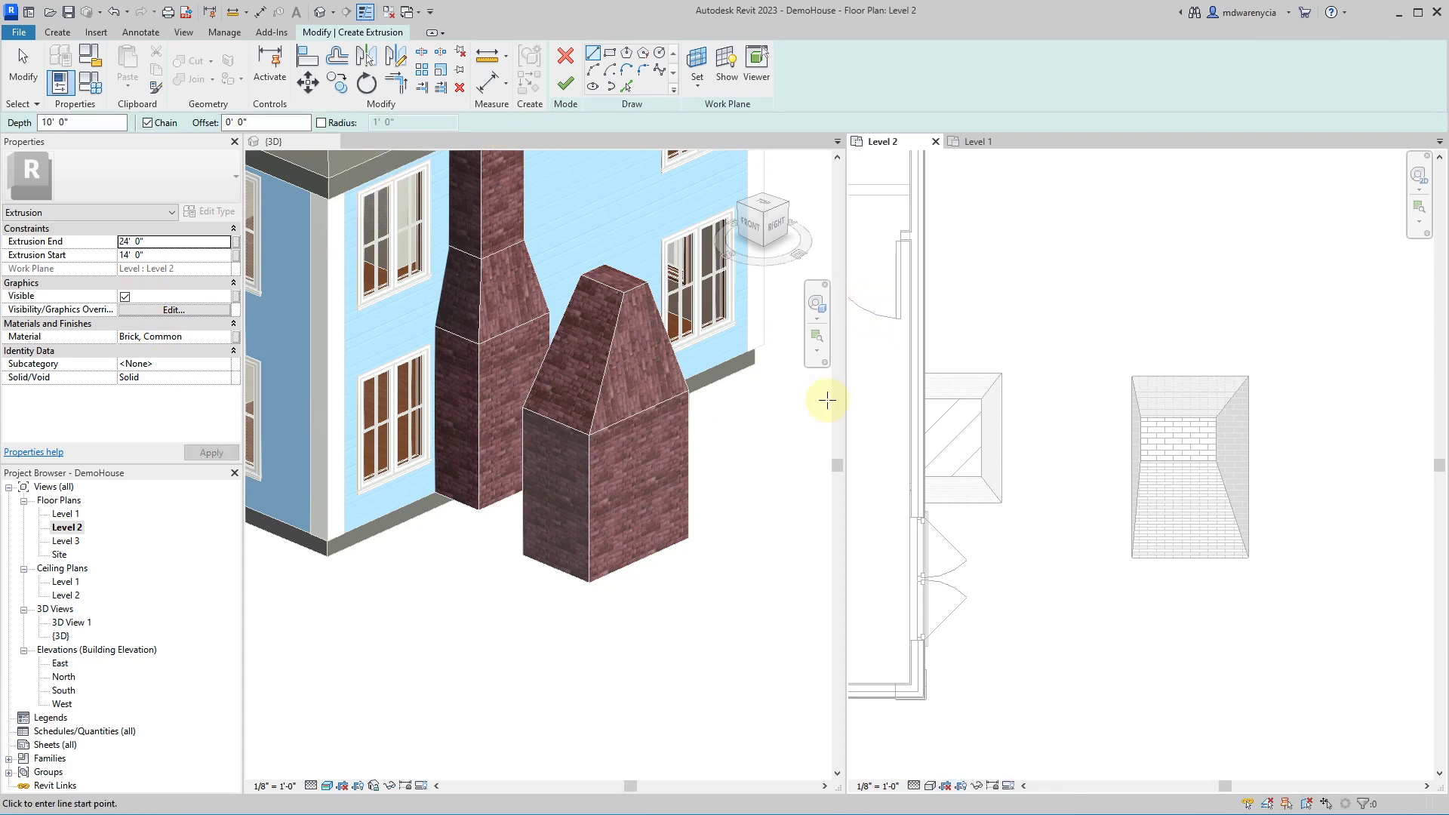
# - Draw a rectangle matching the blend's top face as the extrusion profile and finish the extrusion
pyautogui.click(611, 53)
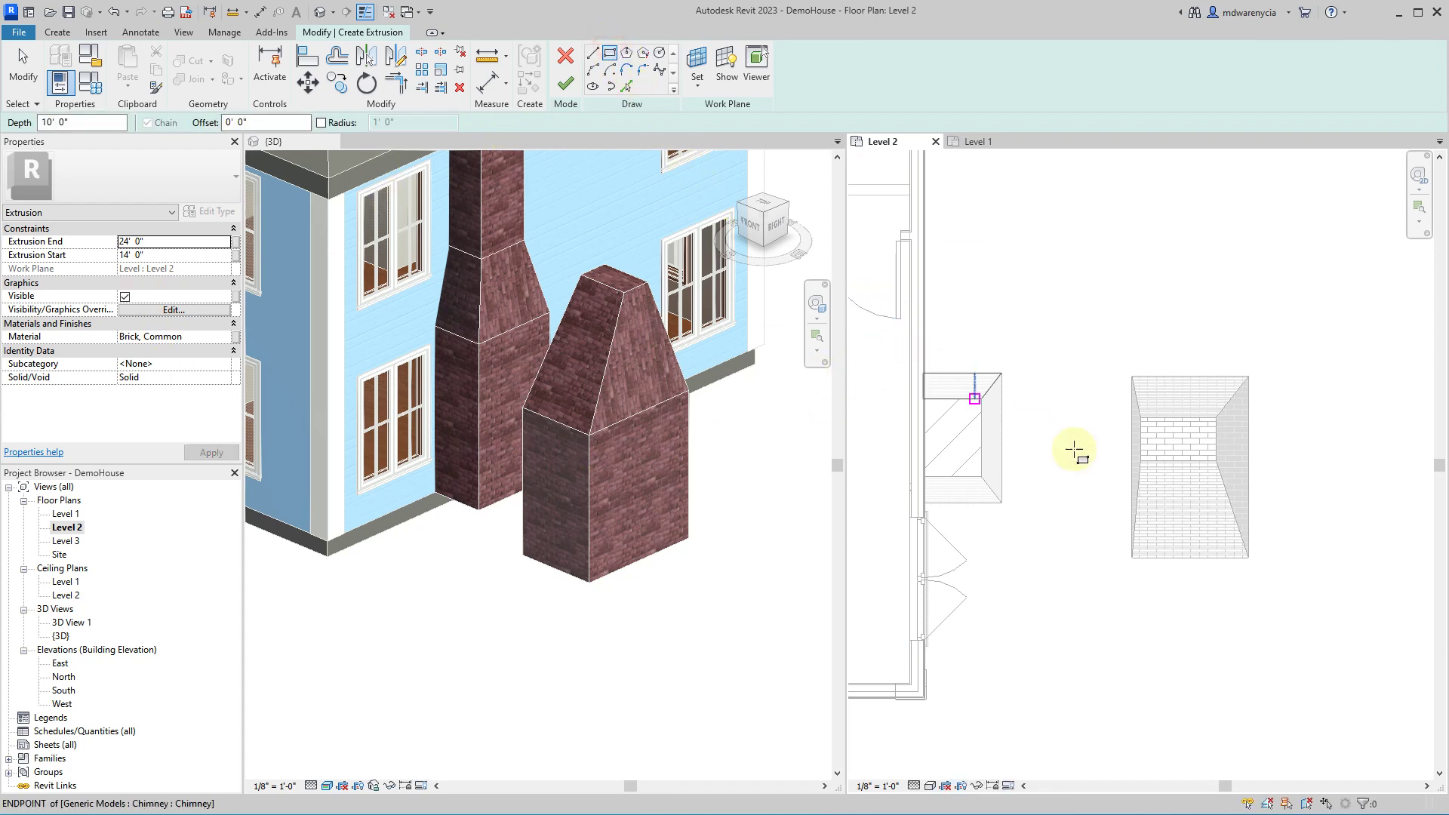
pyautogui.scroll(3, 1140, 418)
pyautogui.click(1136, 417)
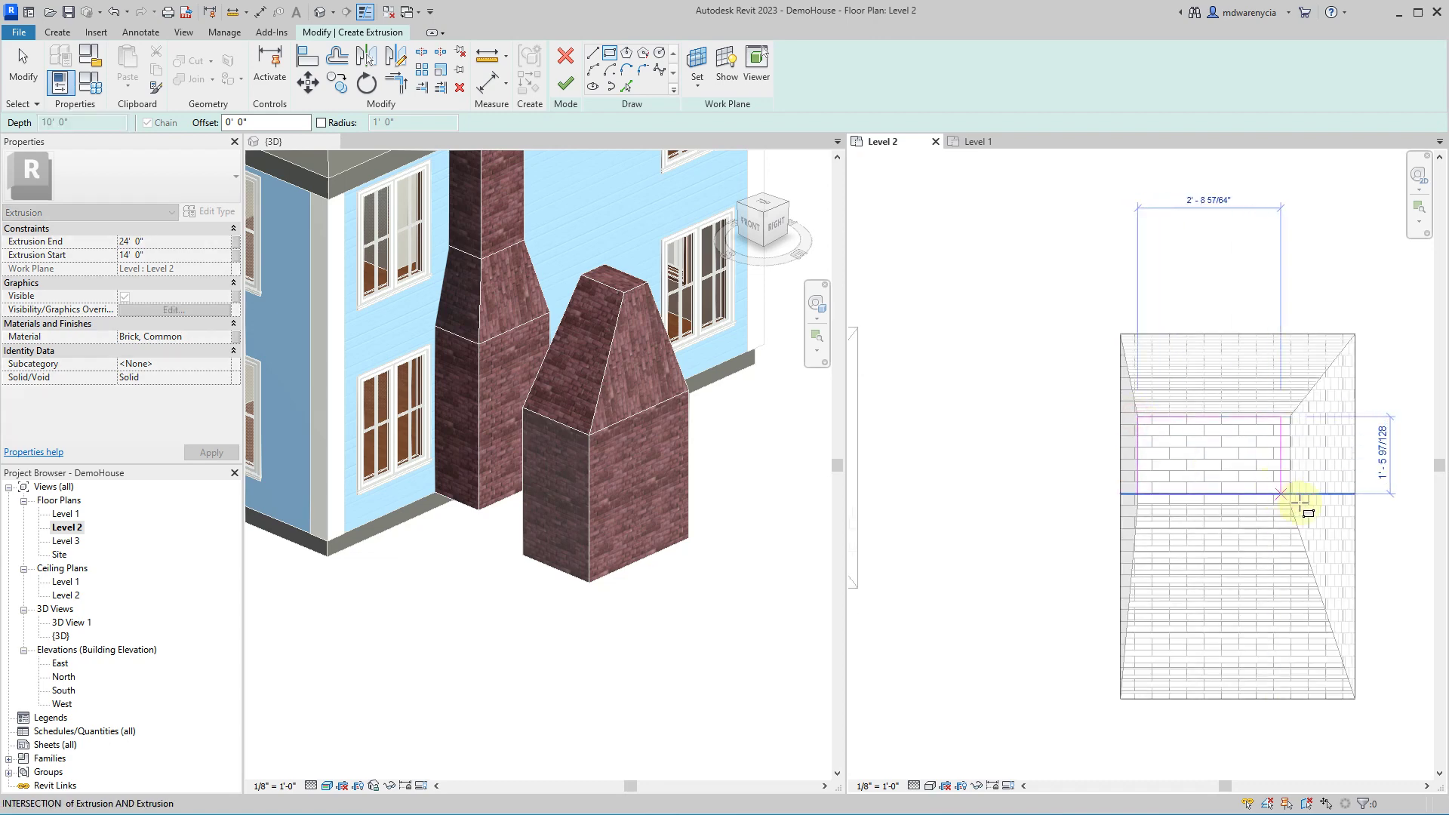
pyautogui.click(1289, 503)
pyautogui.click(566, 80)
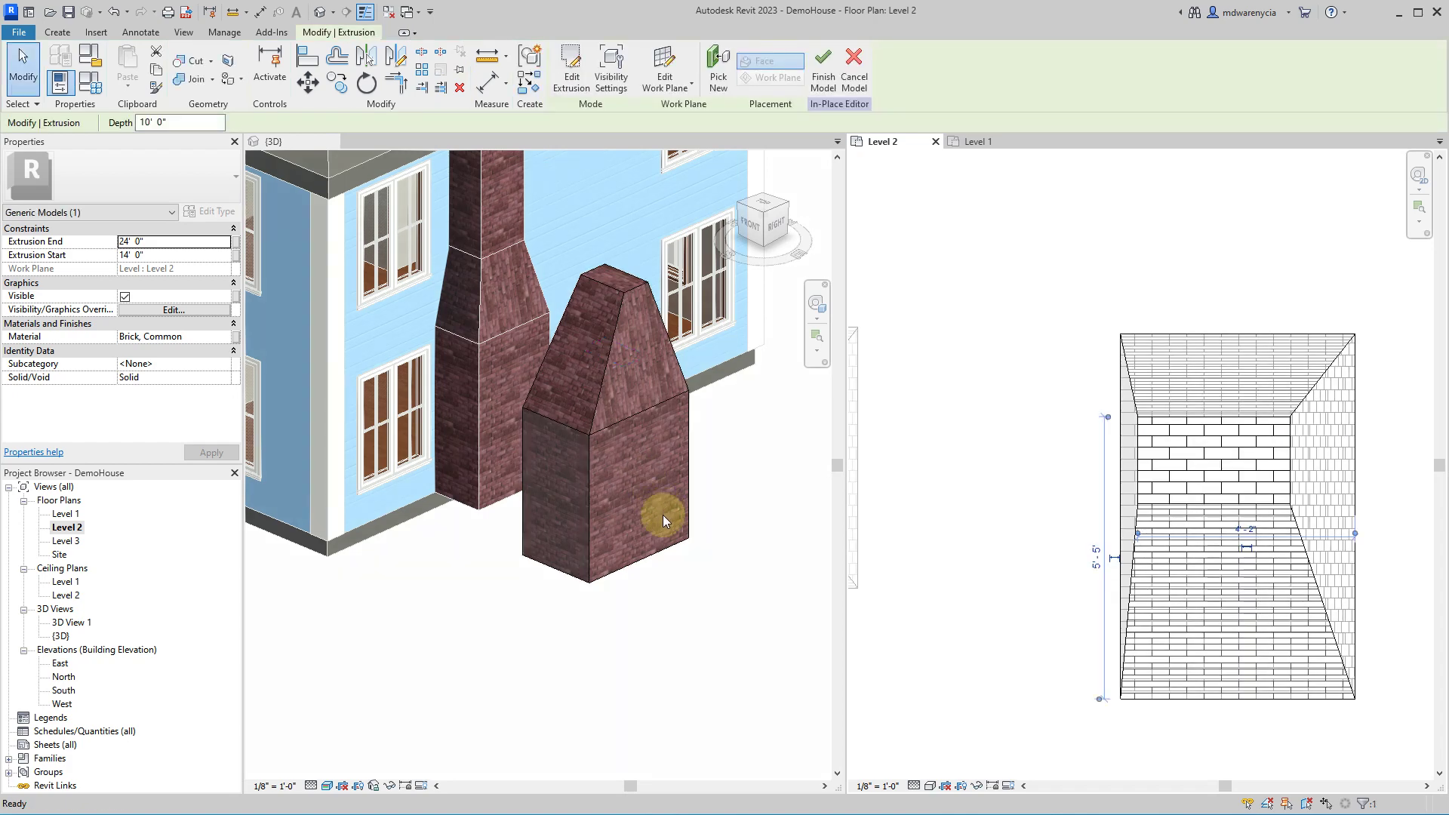
# - Inspect the new extrusion in the 3D view and compare its work plane and offsets with the blend's
pyautogui.scroll(-2, 657, 514)
pyautogui.scroll(3, 641, 359)
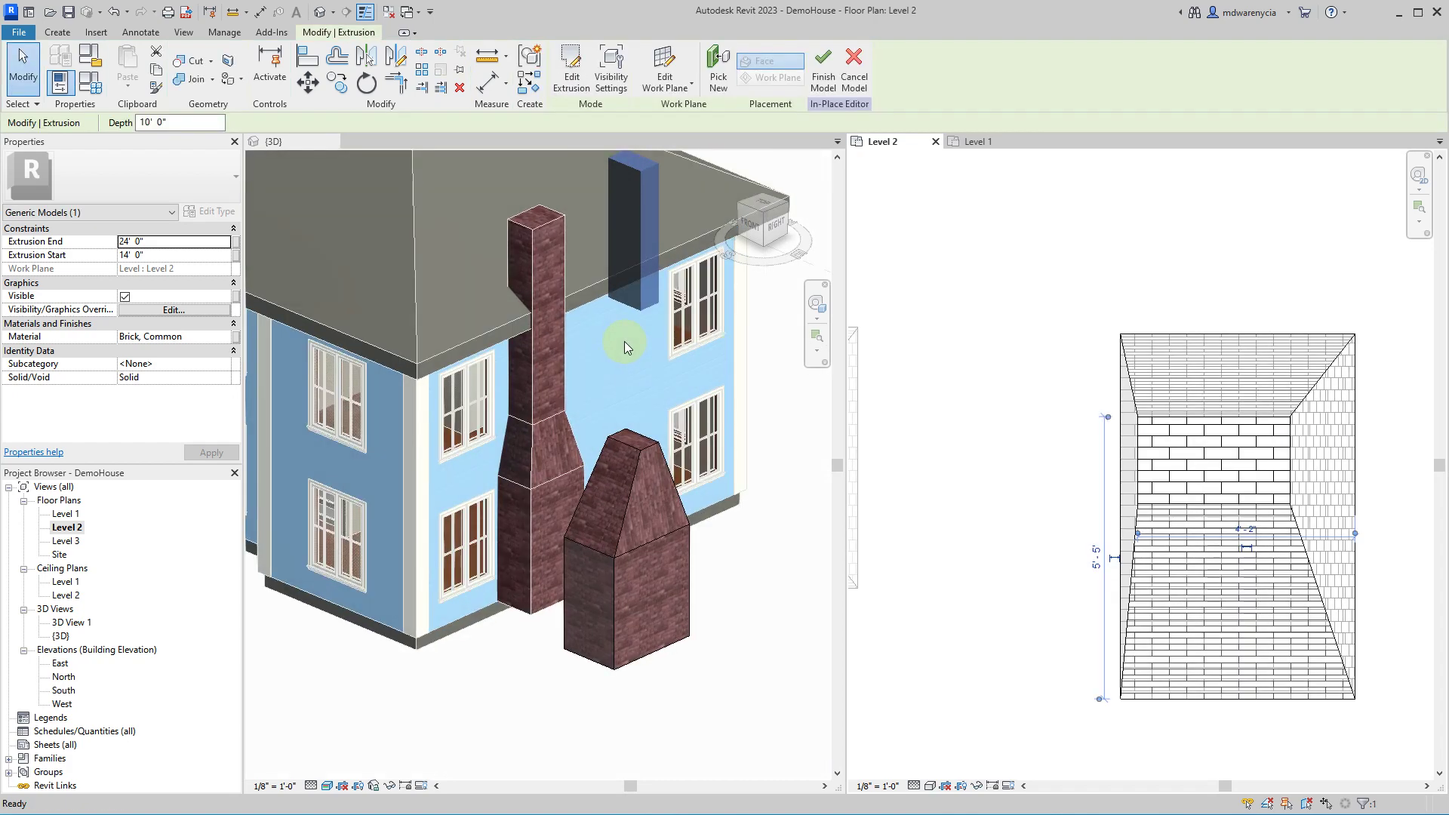
pyautogui.click(626, 542)
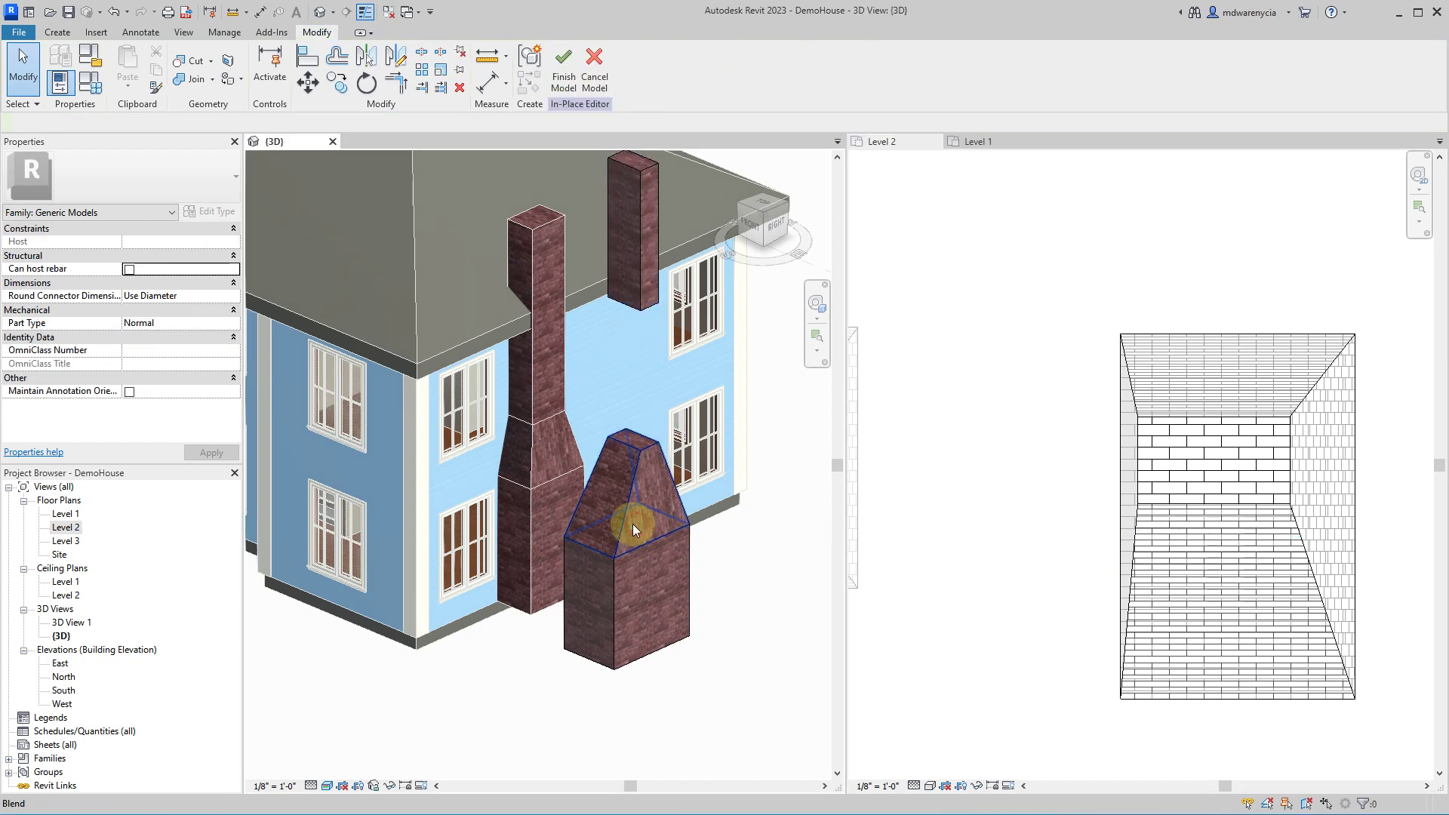
pyautogui.click(624, 527)
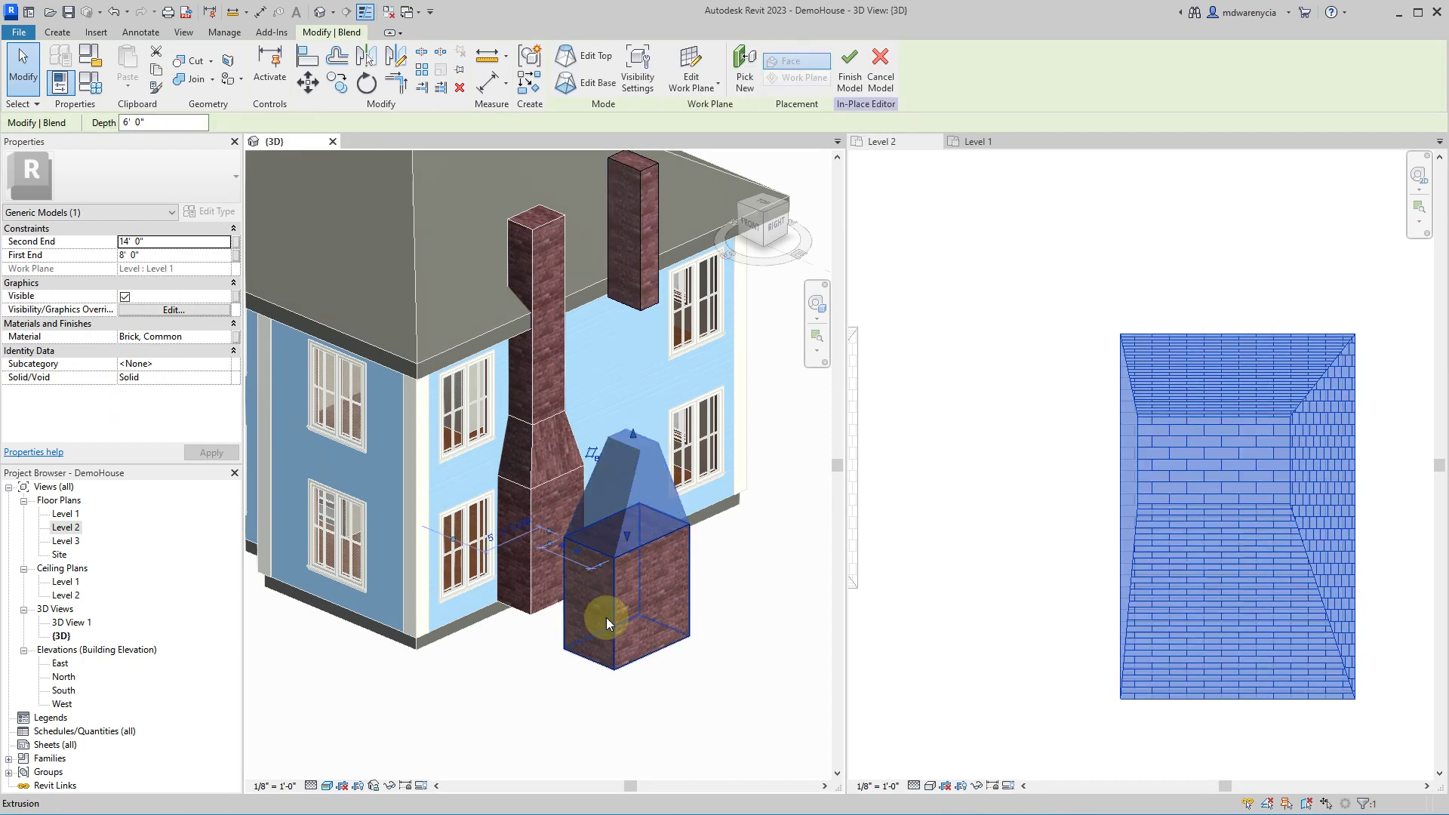
pyautogui.click(643, 245)
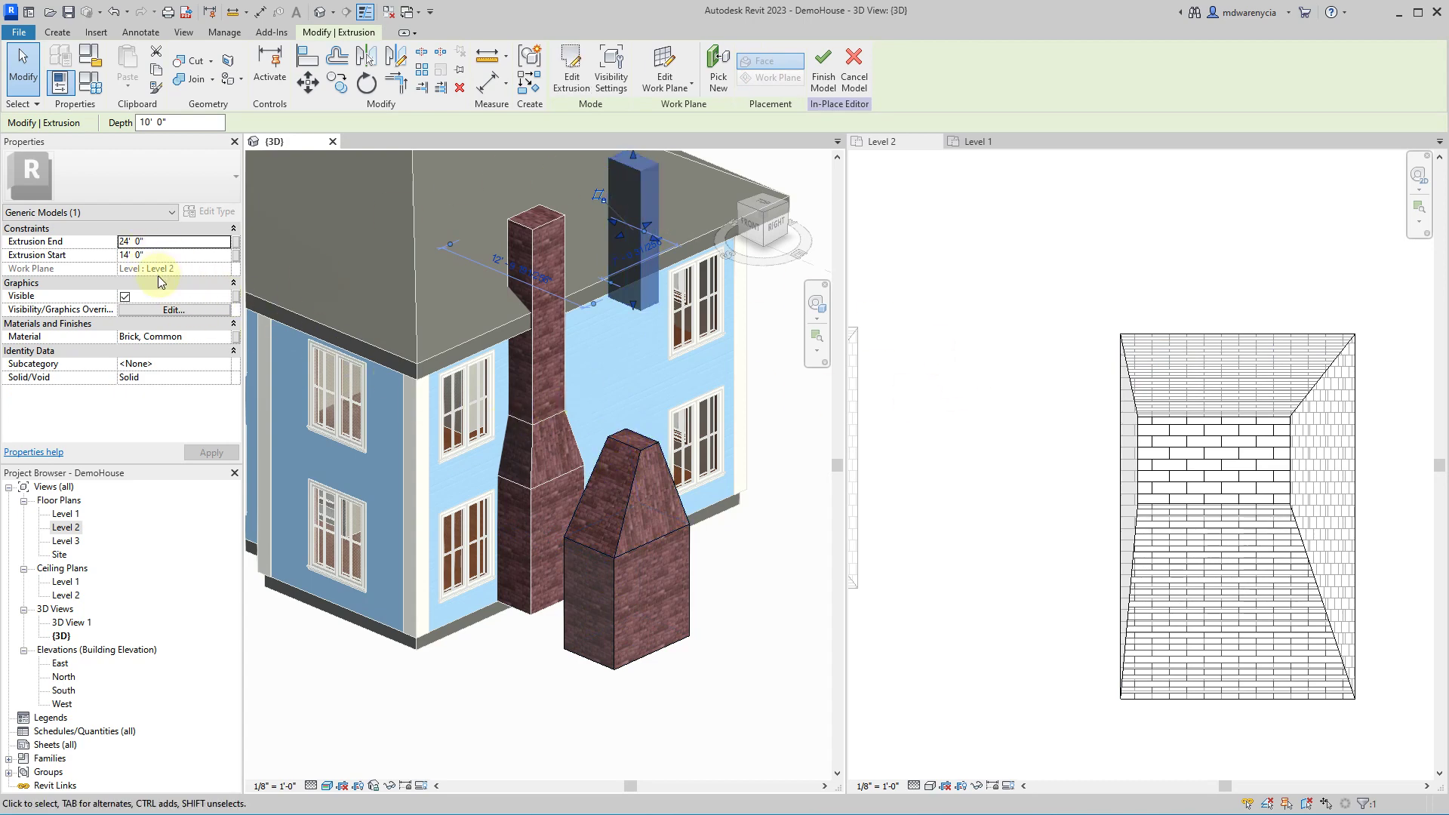
# - Check the floating extrusion's sketch and work plane, close the sketch, and delete the extrusion
pyautogui.click(568, 72)
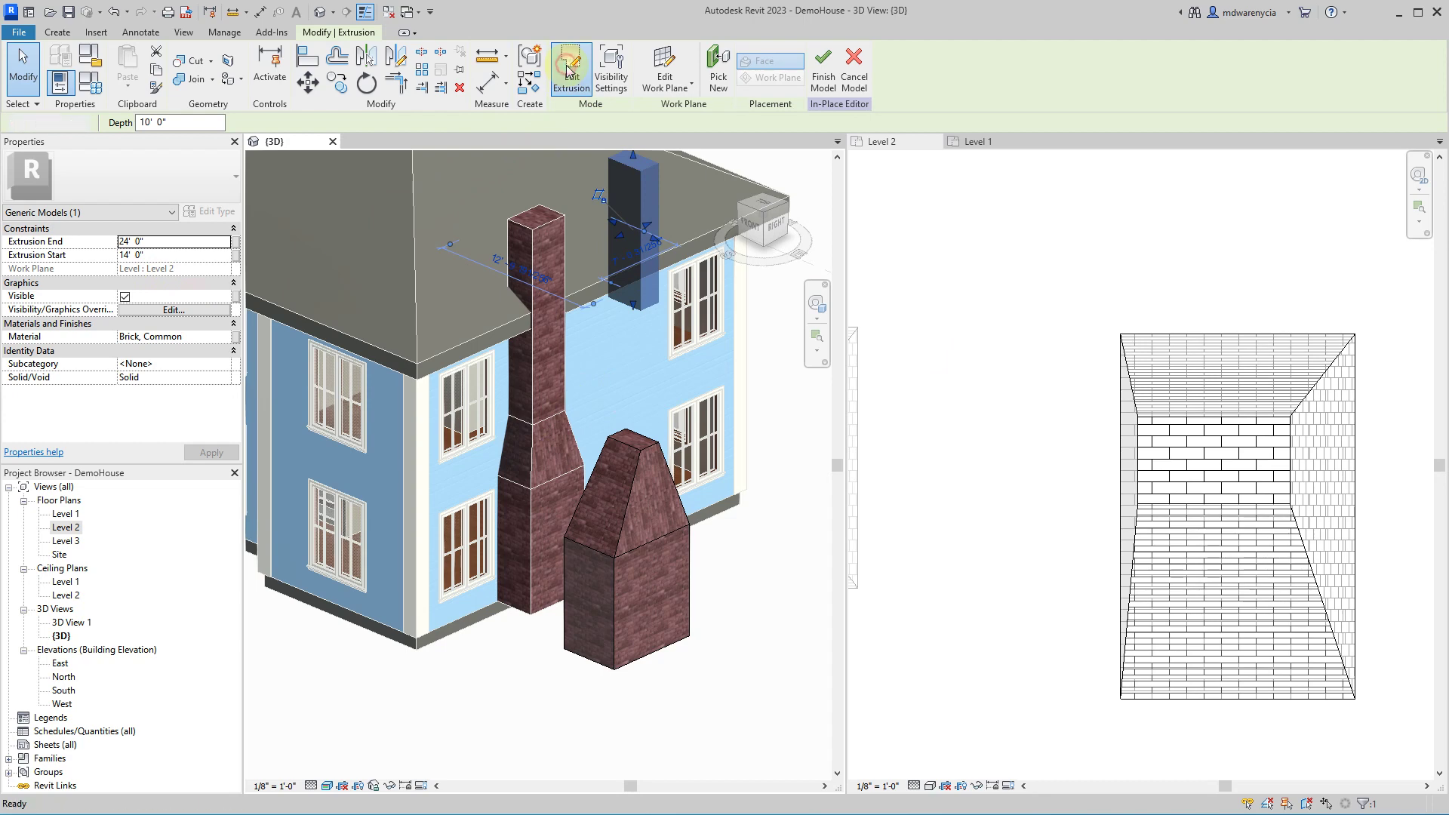
pyautogui.click(218, 276)
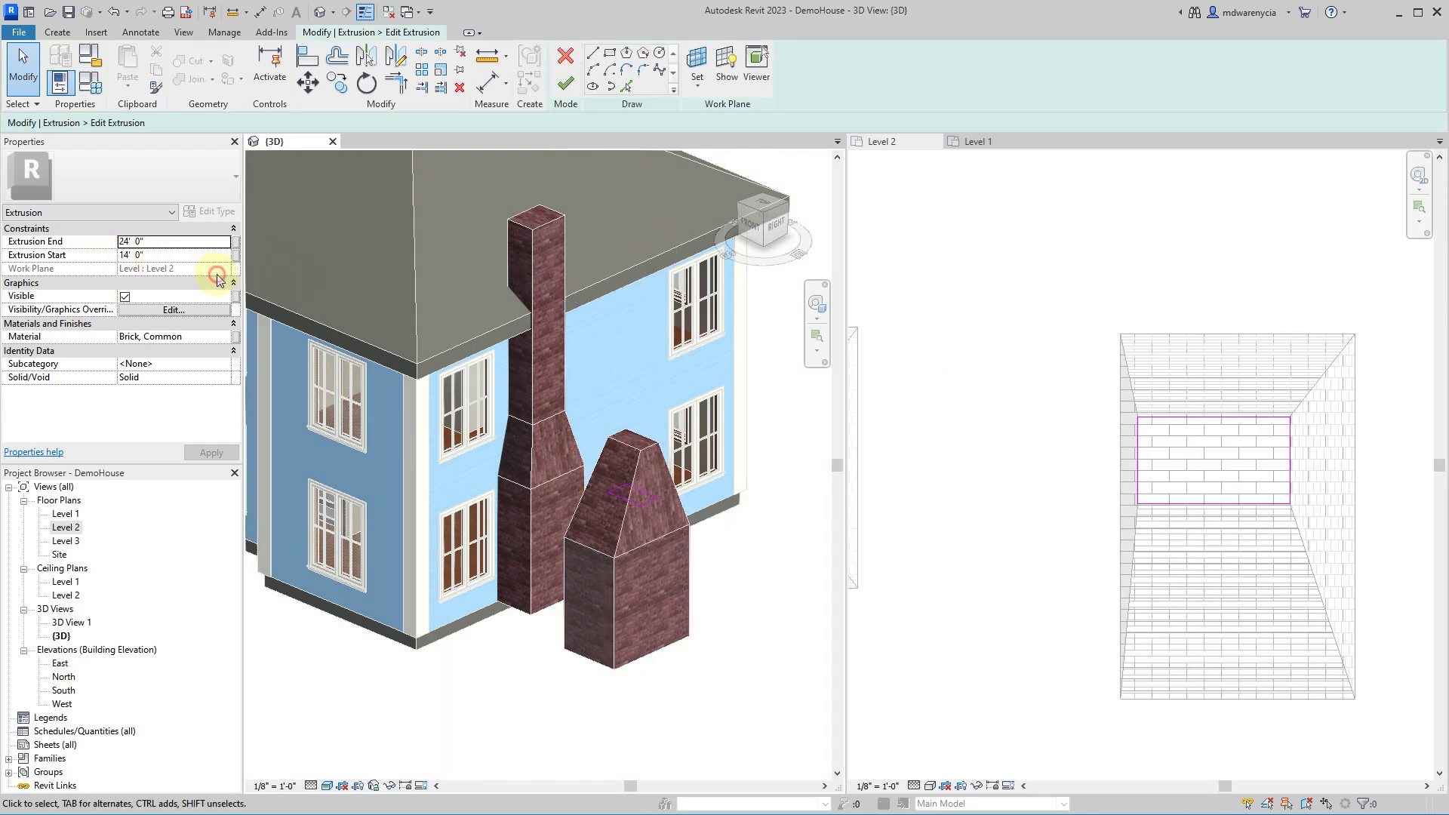
pyautogui.click(598, 530)
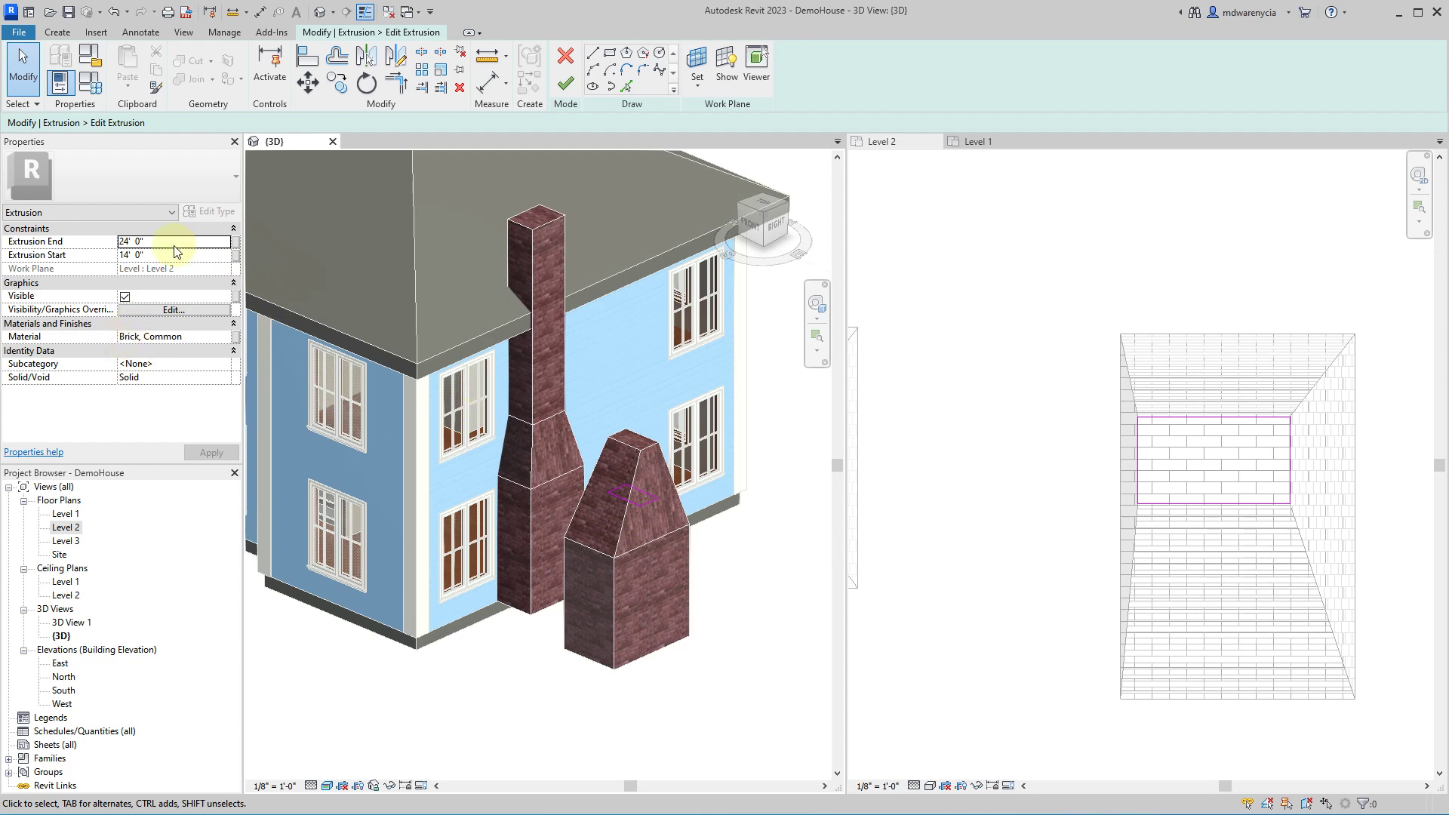
pyautogui.click(1121, 498)
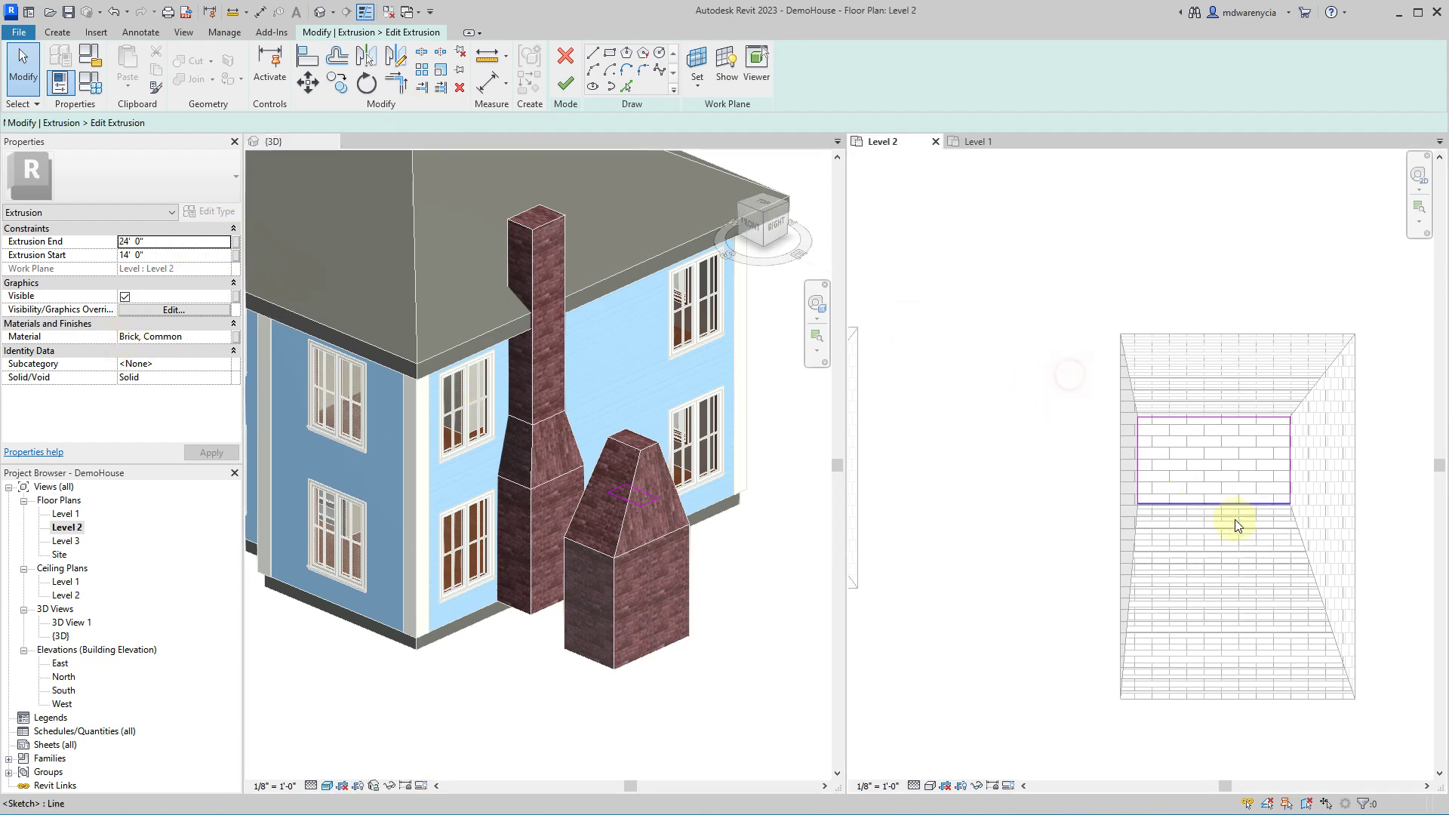
pyautogui.click(562, 57)
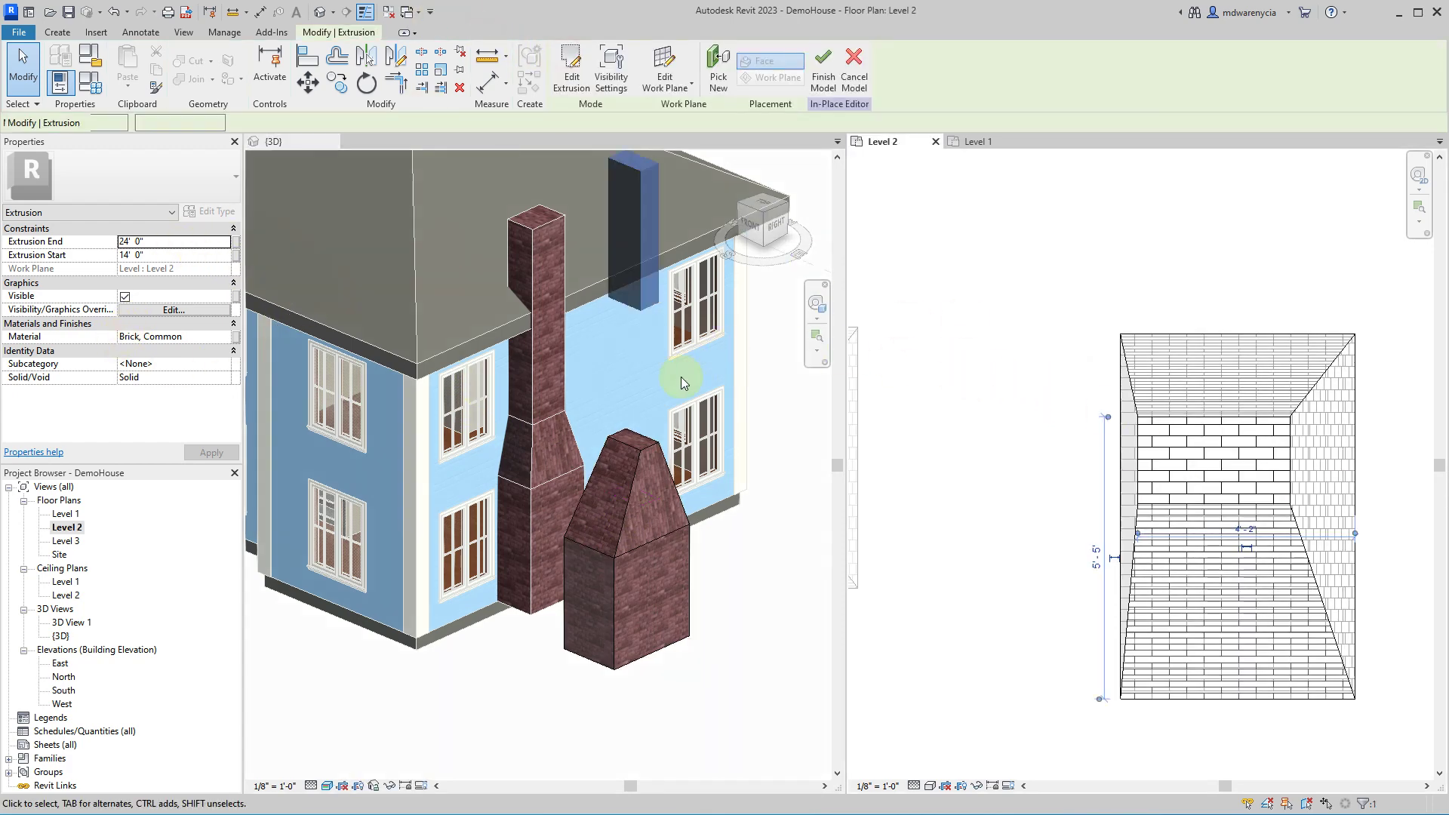
pyautogui.click(639, 220)
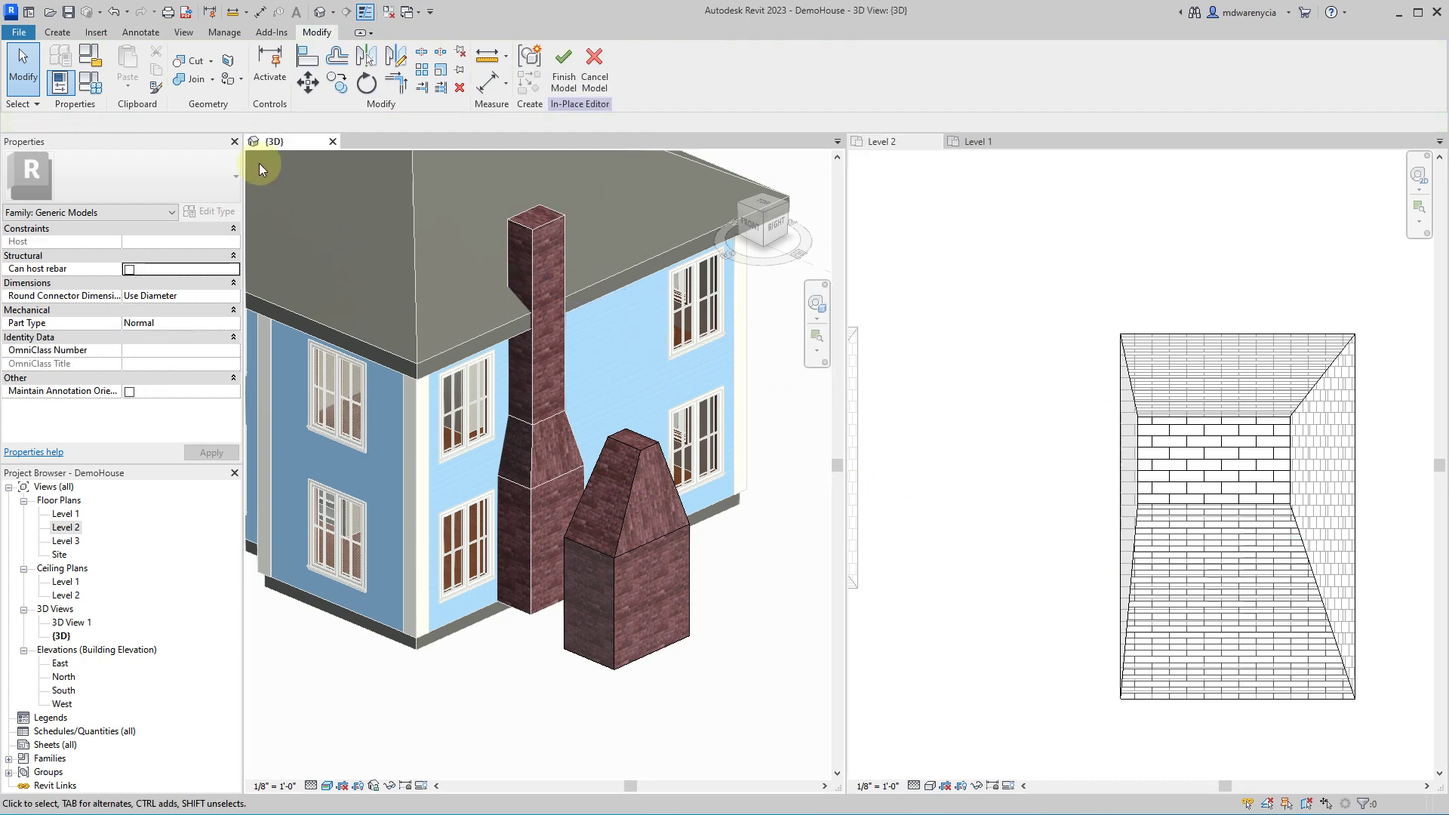
# - Start a new extrusion from the Level 1 plan so it uses the Level 1 work plane, and switch to Level 2 for sketching
pyautogui.click(974, 142)
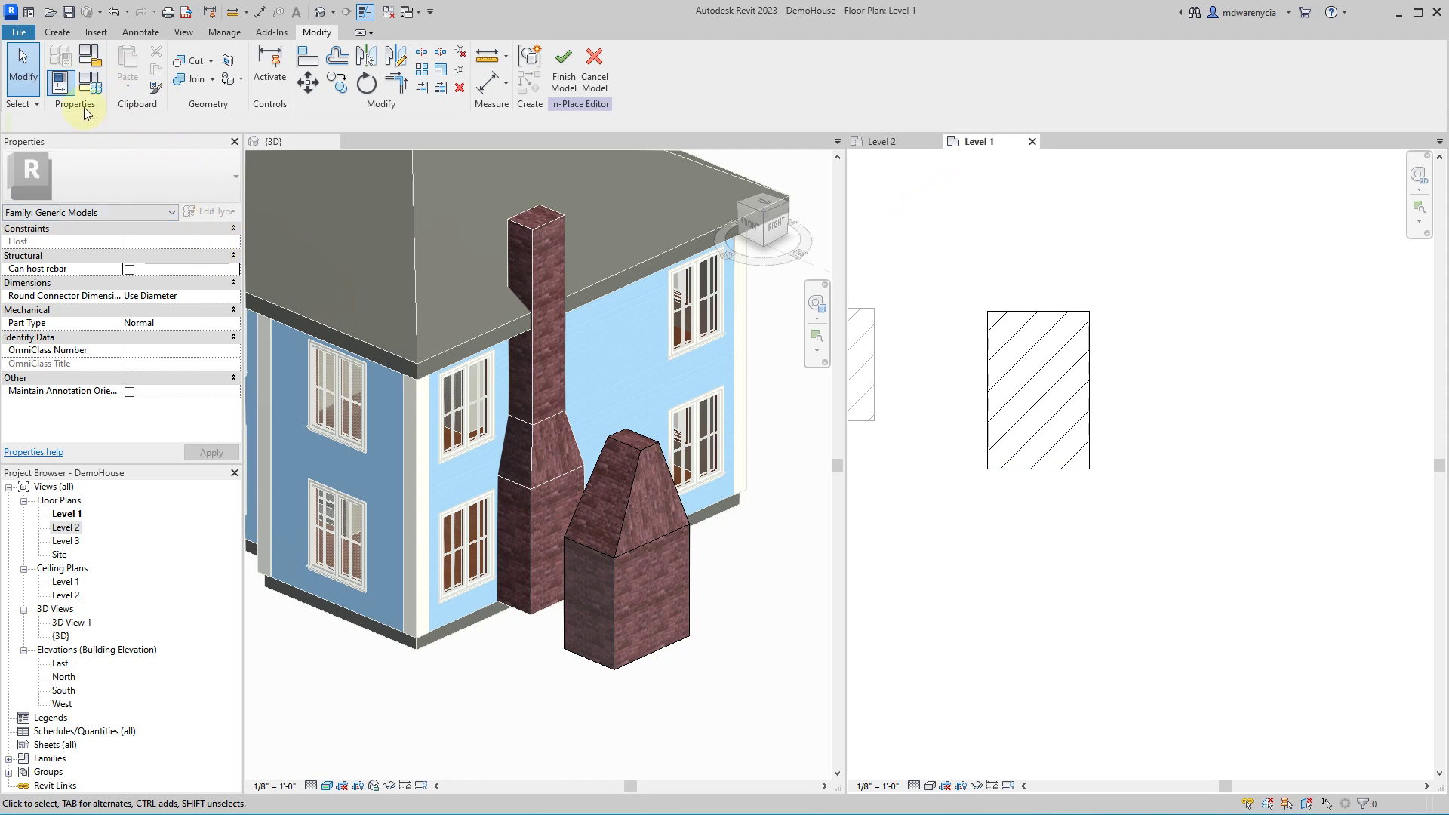
pyautogui.click(58, 32)
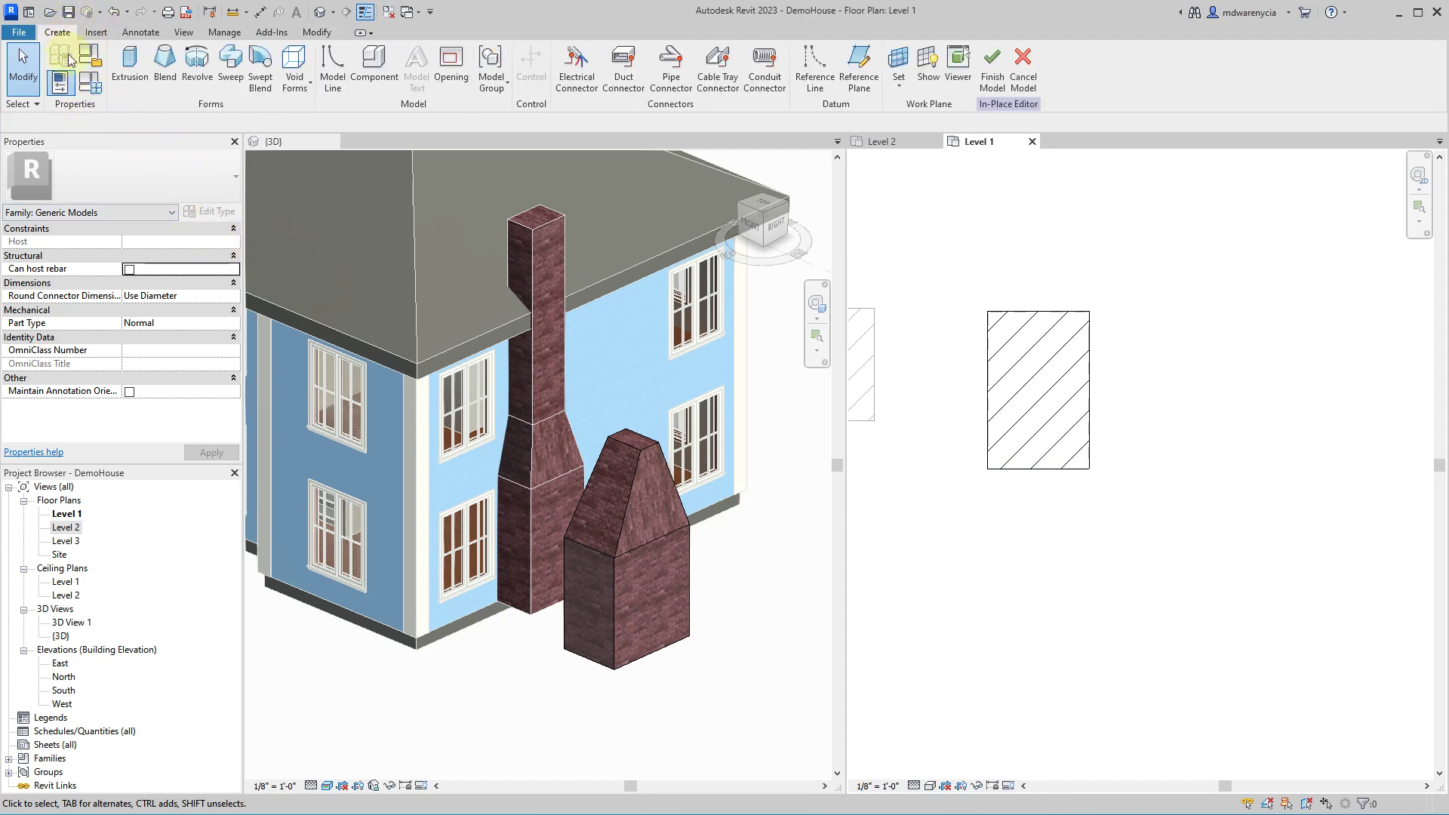
pyautogui.click(130, 64)
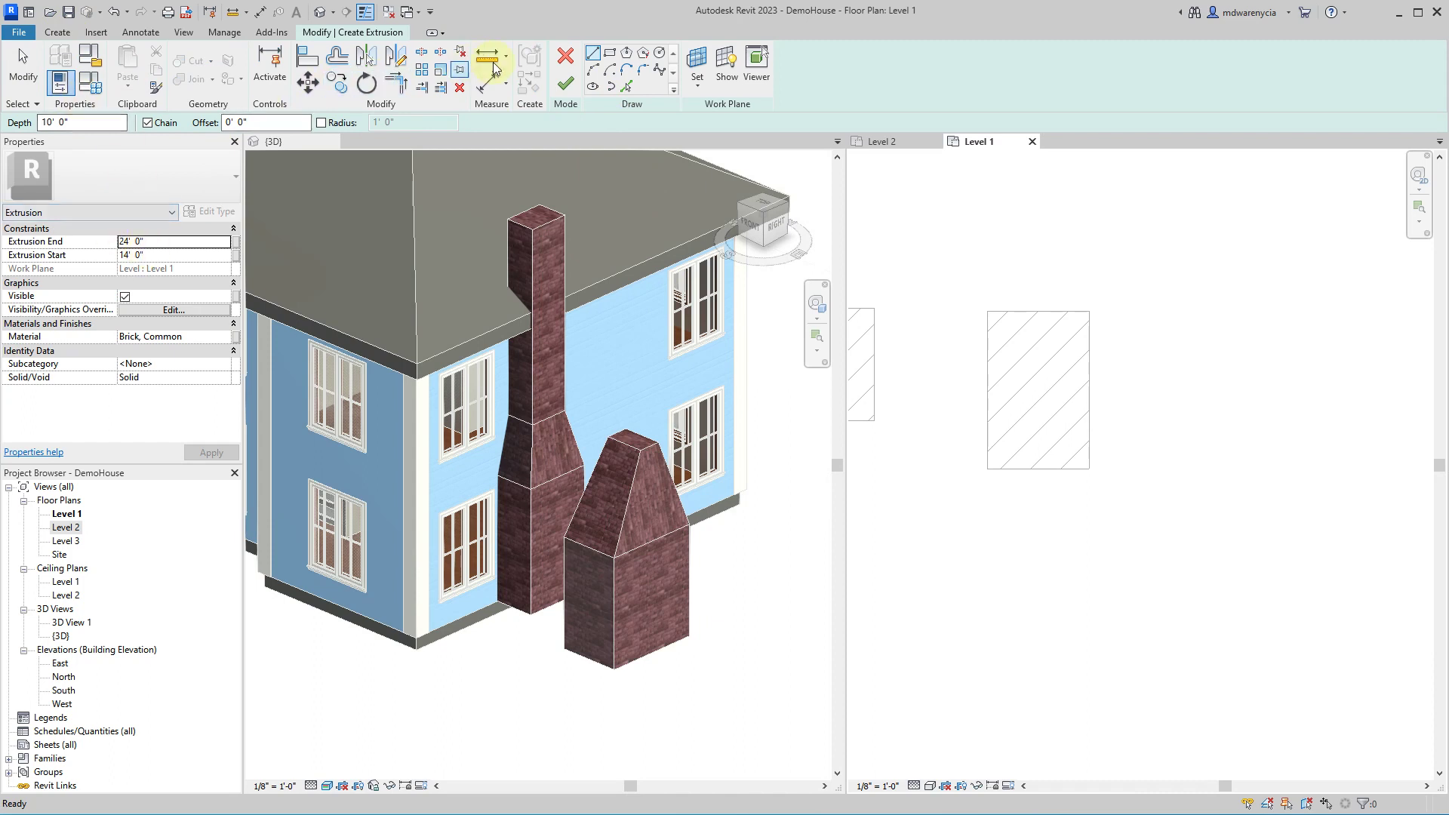
pyautogui.click(881, 141)
# - Try to draw the extrusion's rectangle from the blend's top face corner nearest the house
pyautogui.click(610, 53)
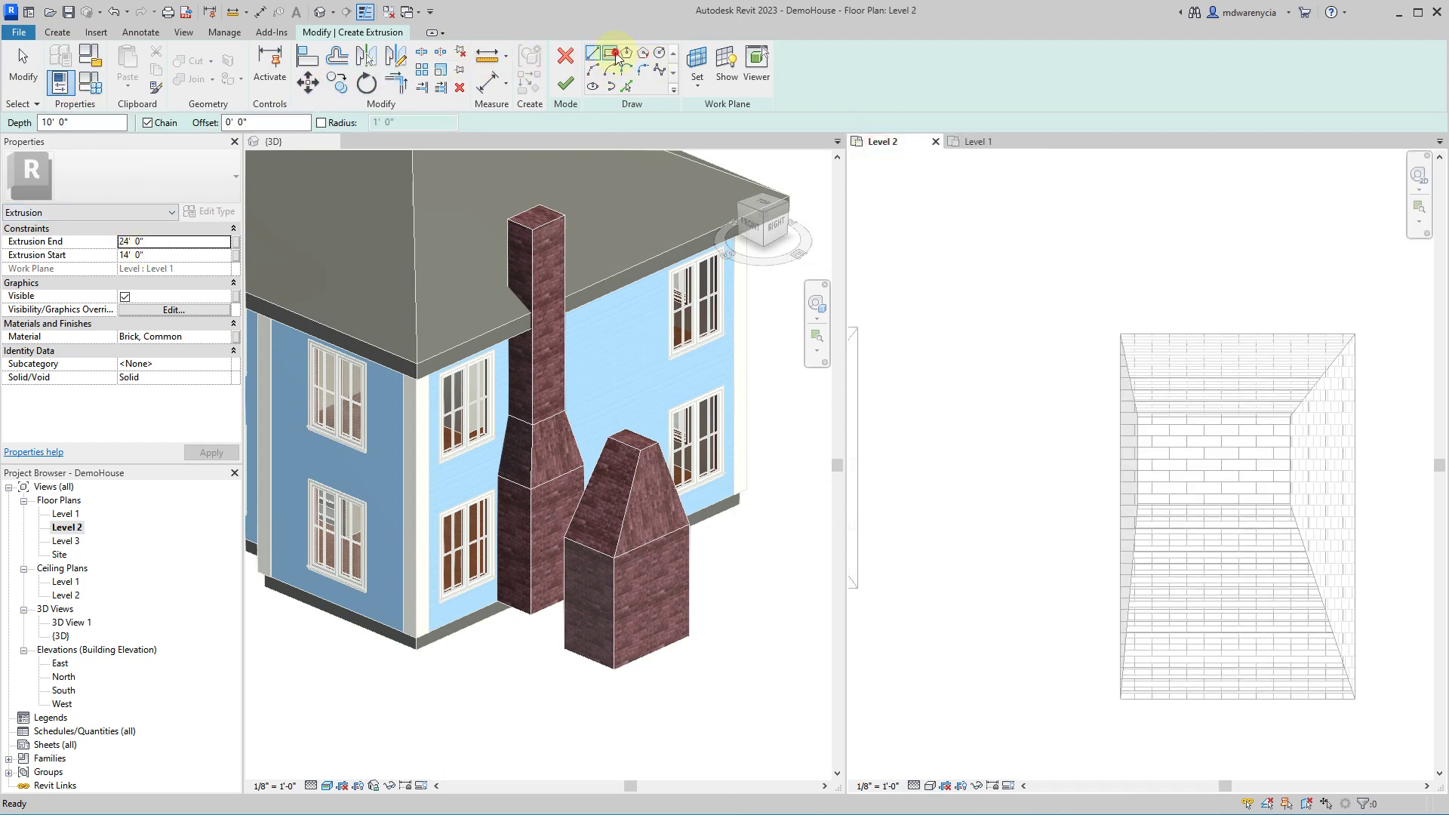
pyautogui.click(1138, 416)
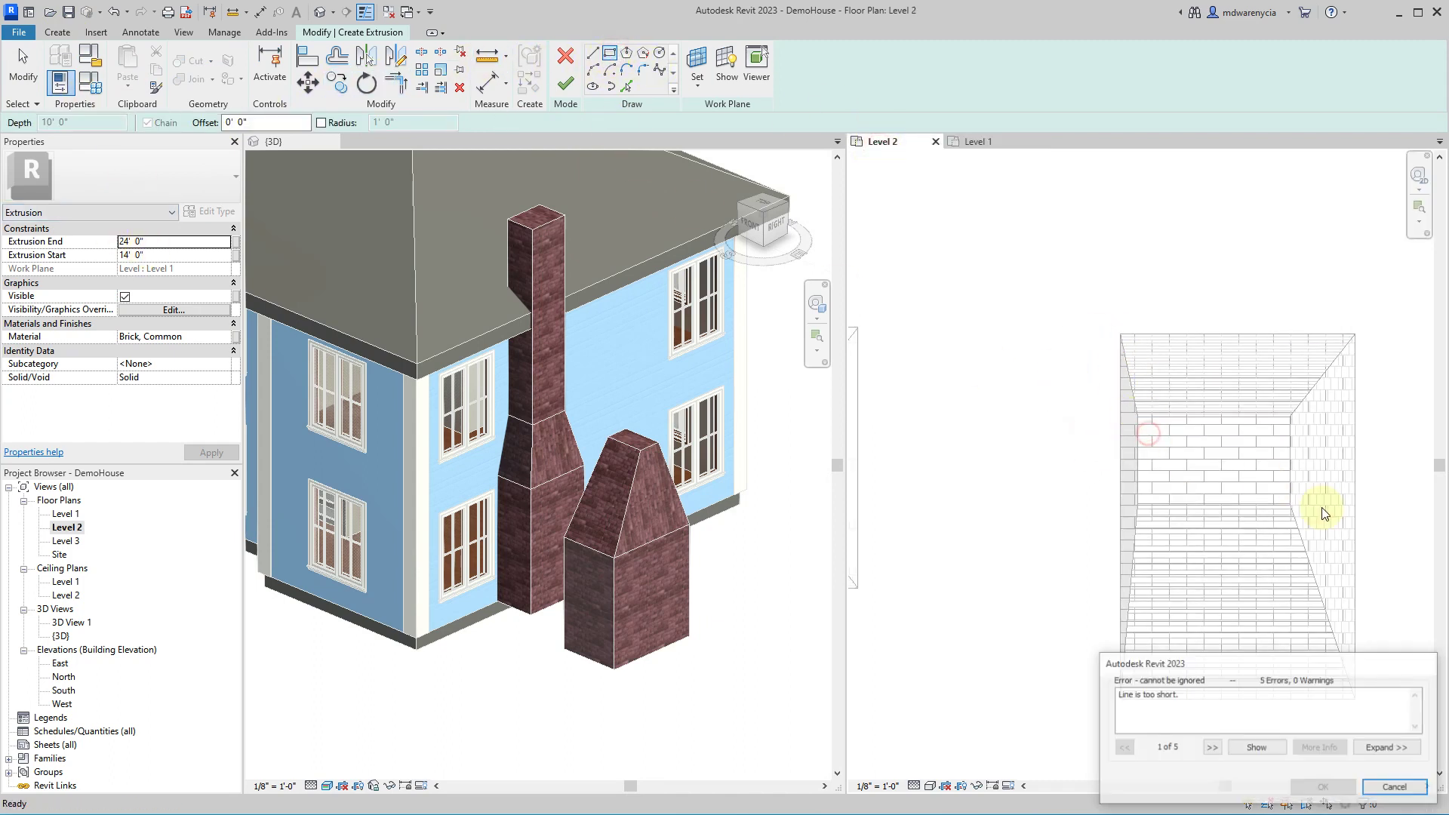
pyautogui.click(1418, 792)
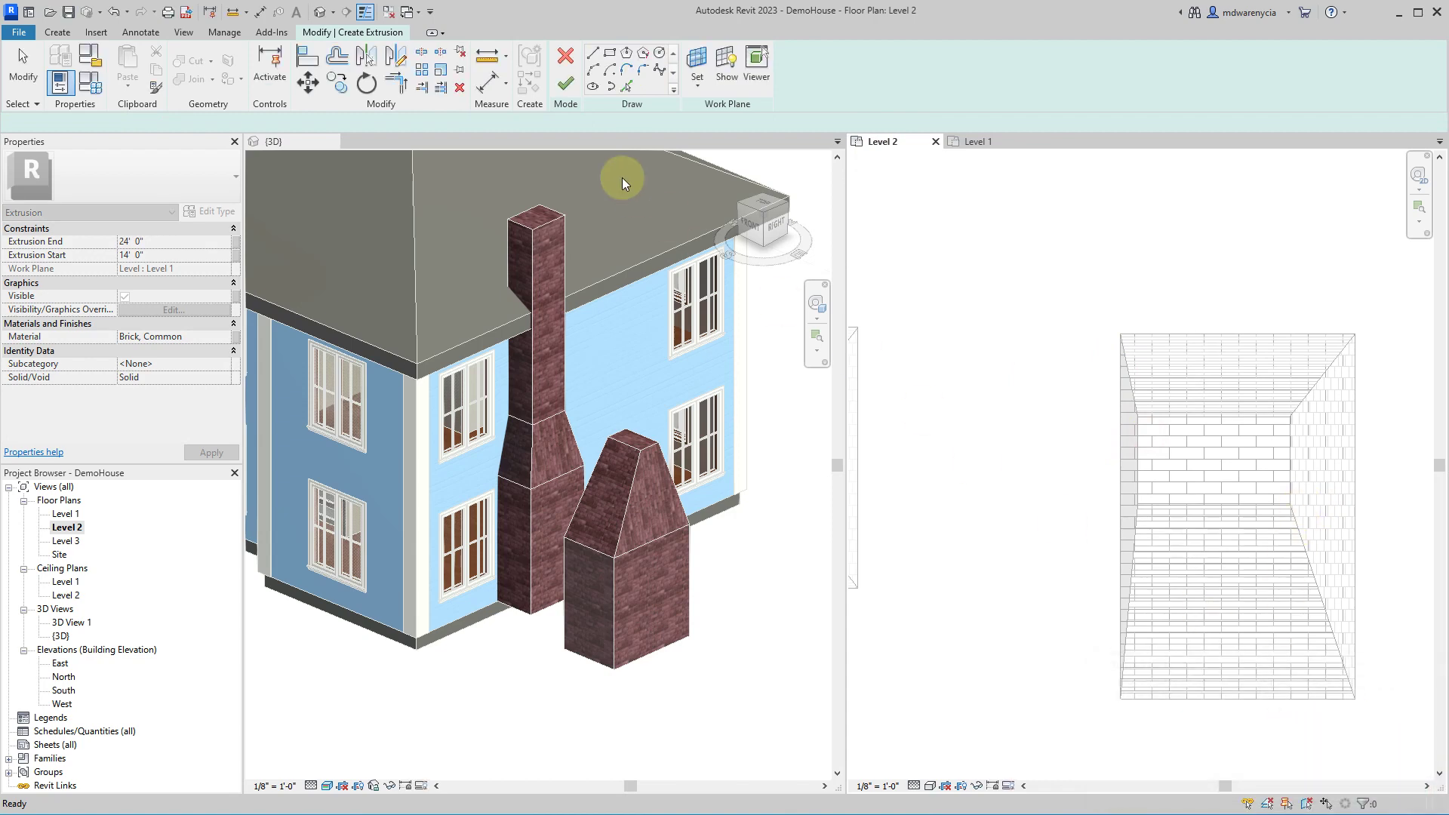
# - Draw a rectangle about 7 inches square for the extrusion, starting at the blend top face's corner farthest from the house
pyautogui.click(610, 53)
pyautogui.scroll(2, 1275, 428)
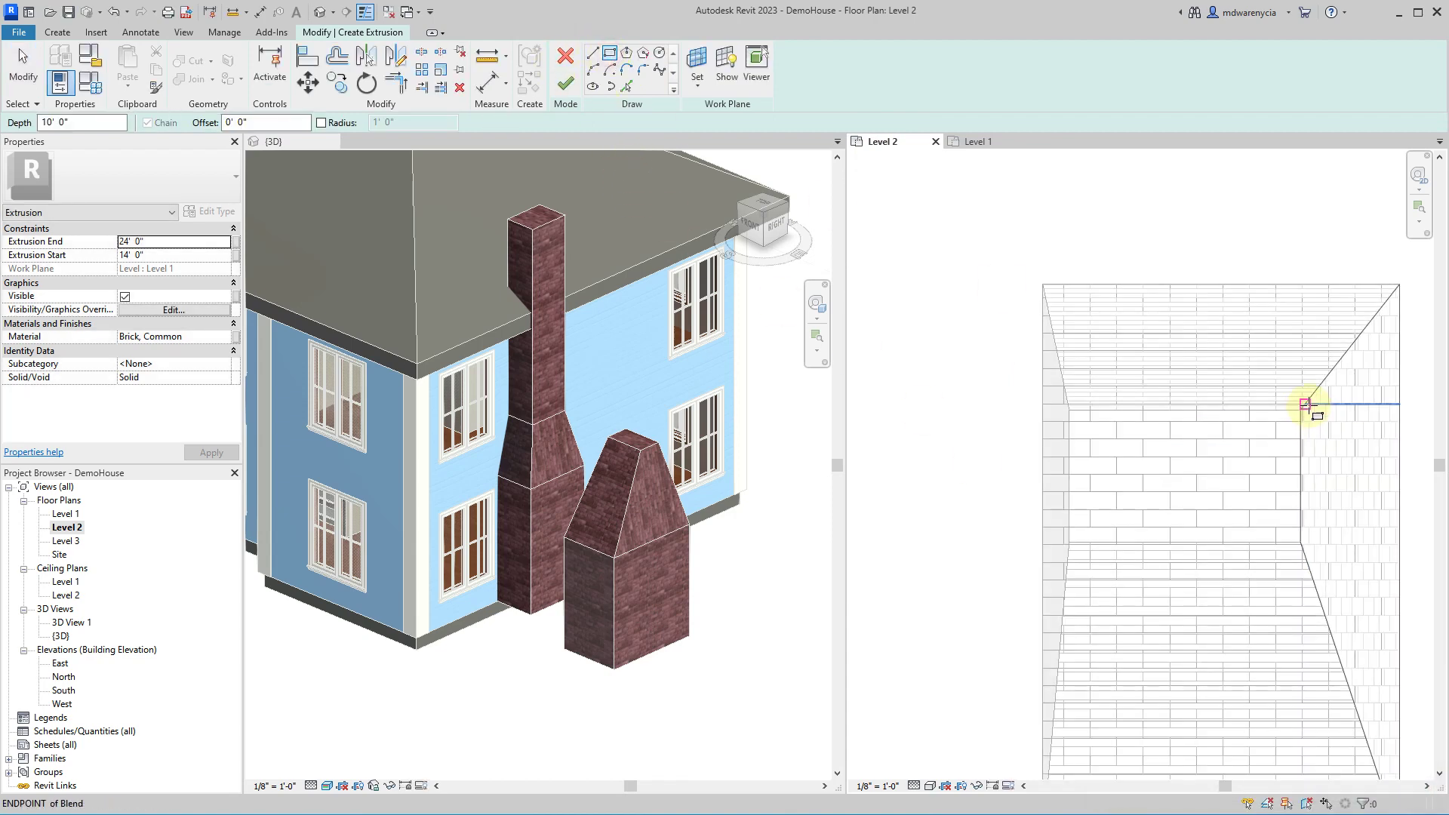
pyautogui.click(1301, 409)
pyautogui.click(1249, 456)
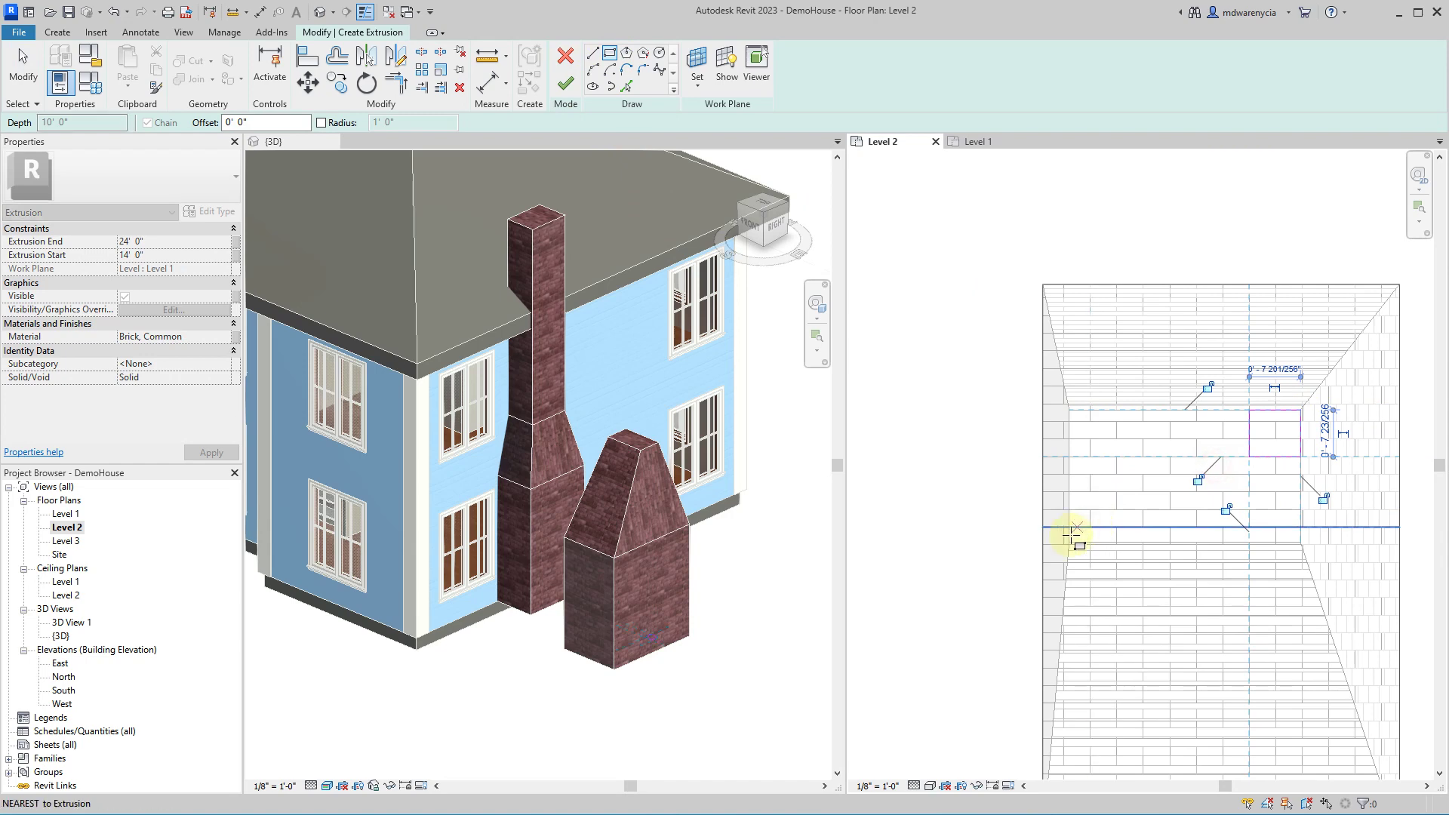
pyautogui.press('Escape')
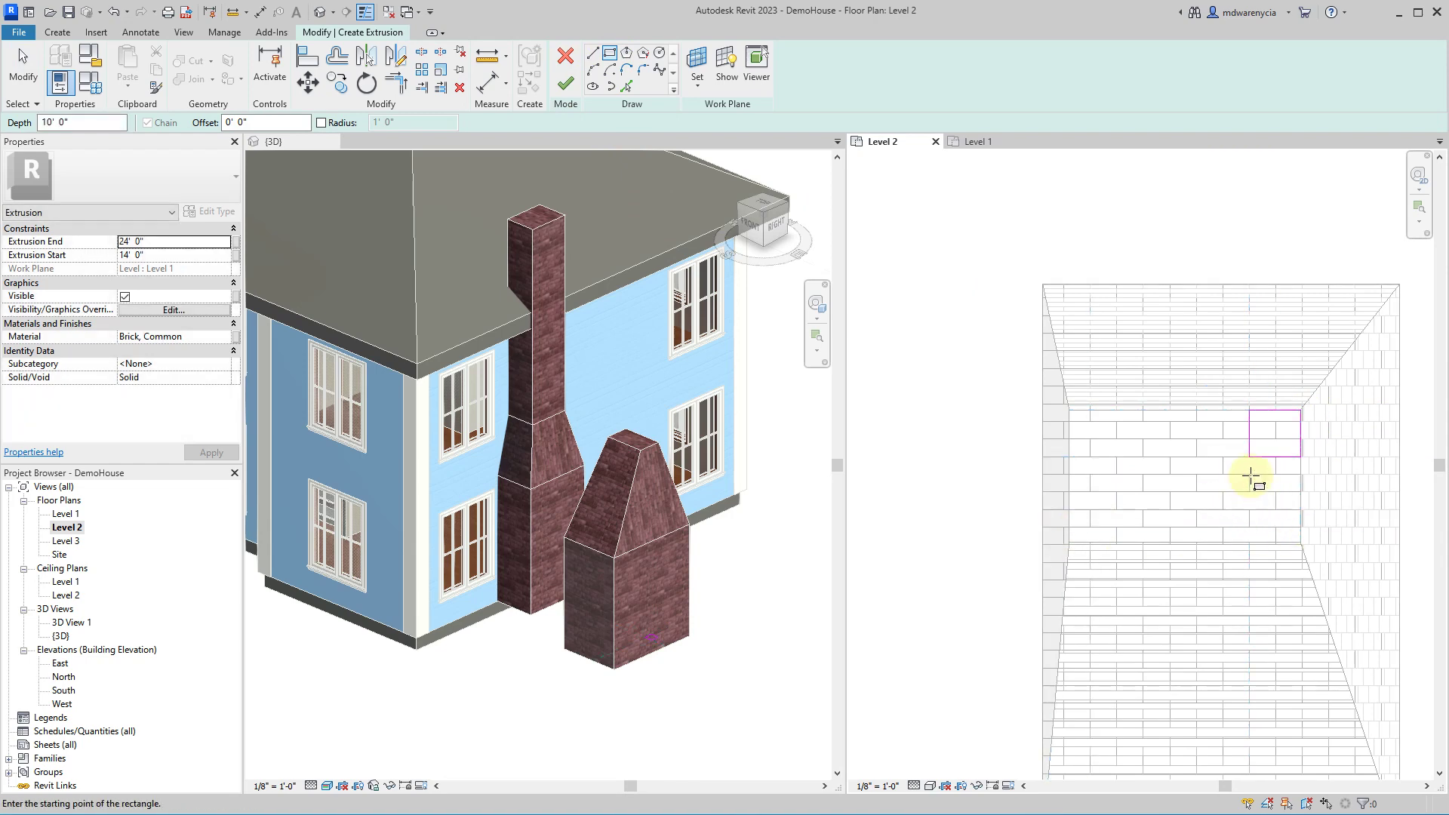
pyautogui.press('v')
pyautogui.press('v')
pyautogui.press('Escape')
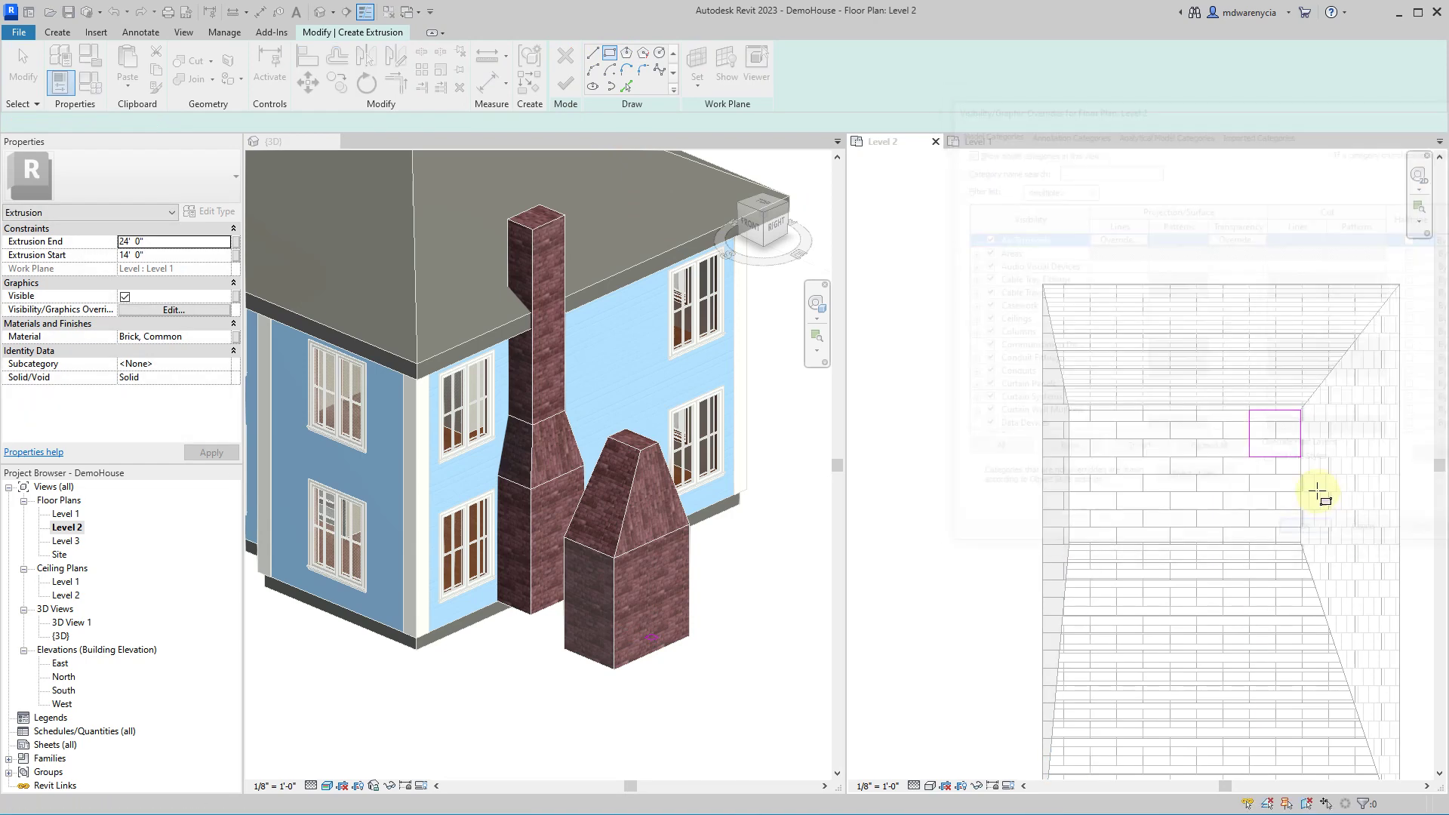
pyautogui.press('Escape')
# - Stretch the sketched rectangle to cover the blend's top face, finish the extrusion, and deselect it
pyautogui.moveTo(1272, 457)
pyautogui.mouseDown()
pyautogui.moveTo(1271, 542)
pyautogui.moveTo(1120, 498)
pyautogui.moveTo(970, 494)
pyautogui.mouseUp()
pyautogui.scroll(2, 1260, 518)
pyautogui.click(559, 90)
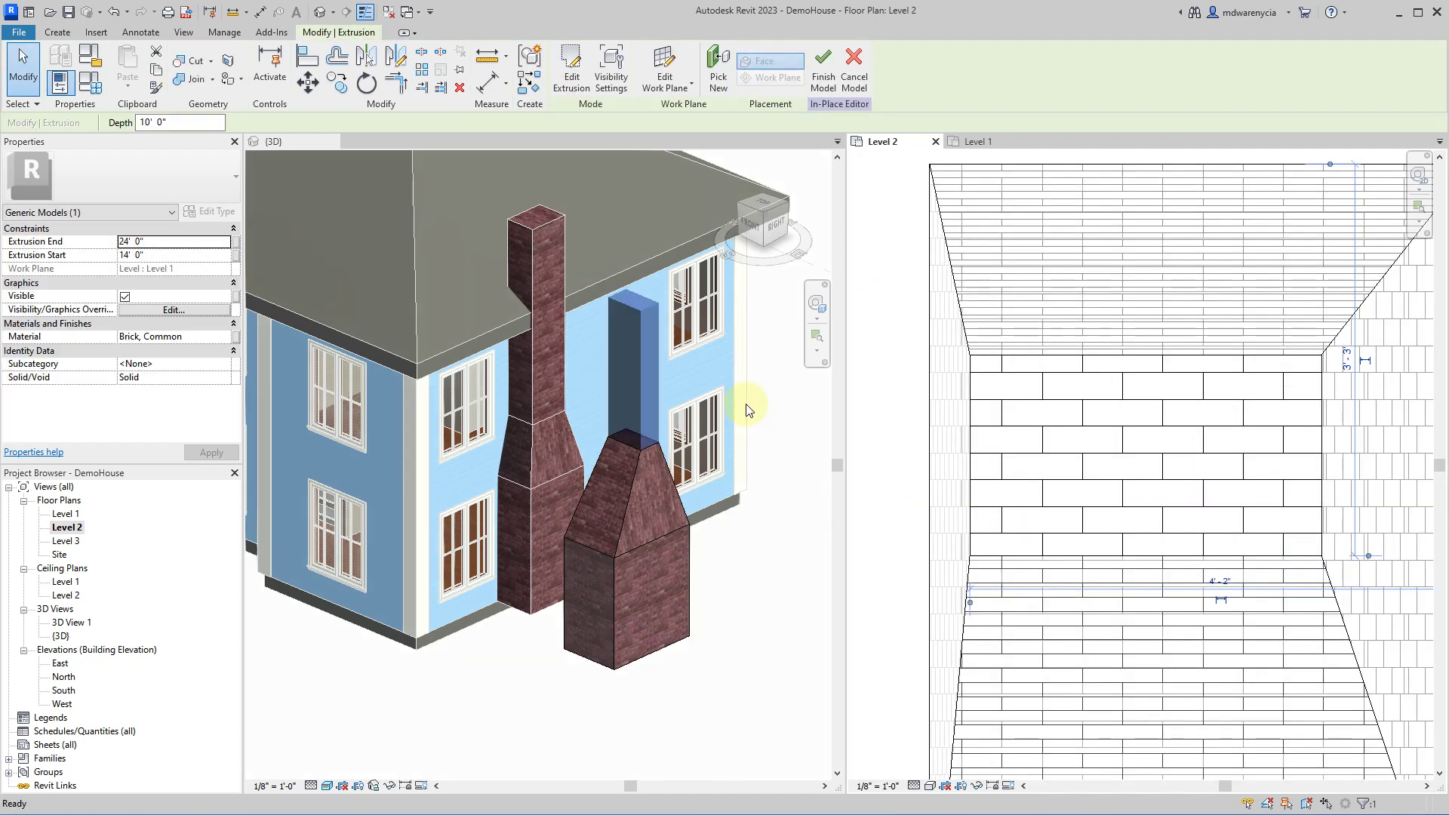
pyautogui.click(725, 683)
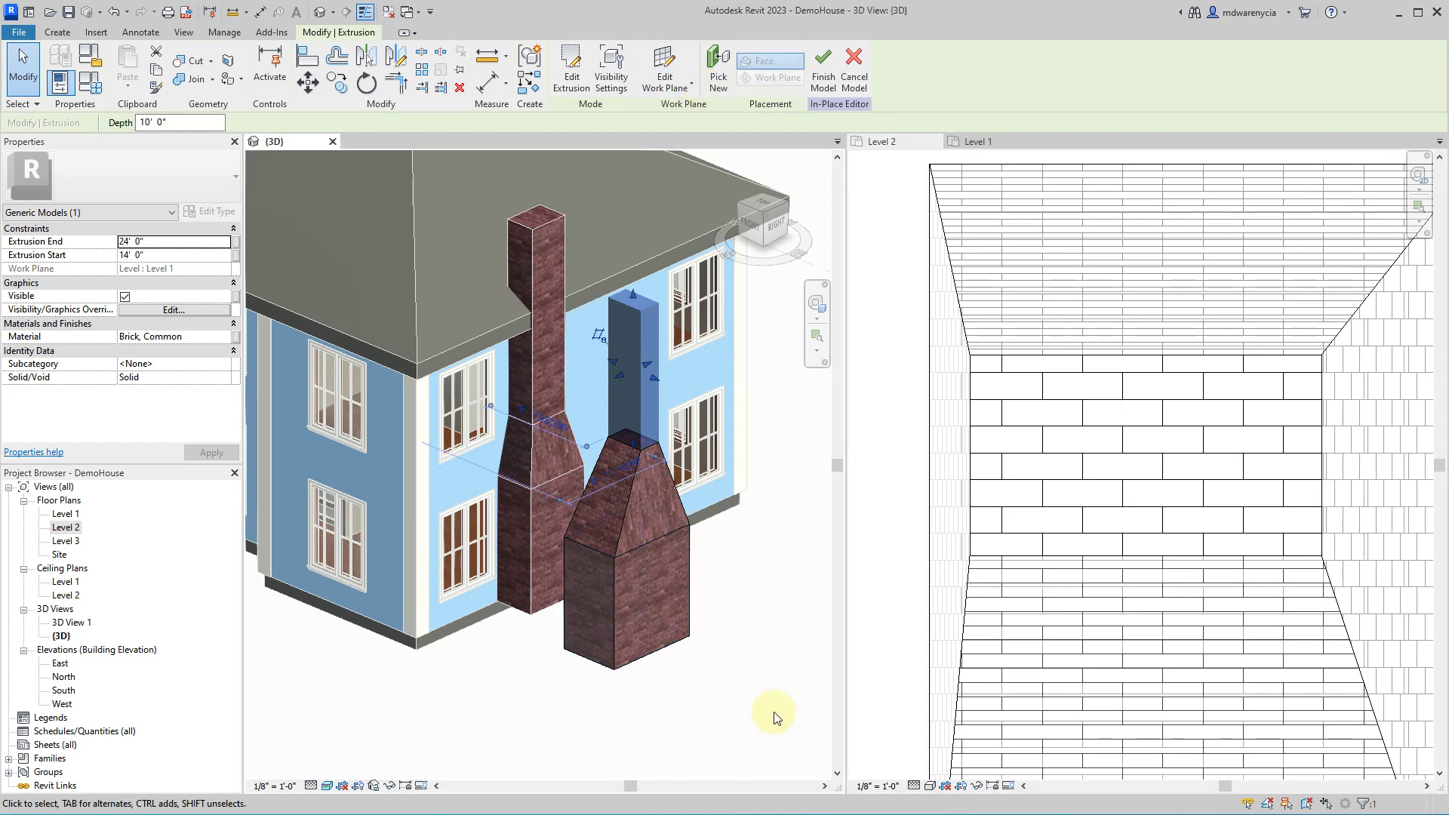
pyautogui.click(728, 751)
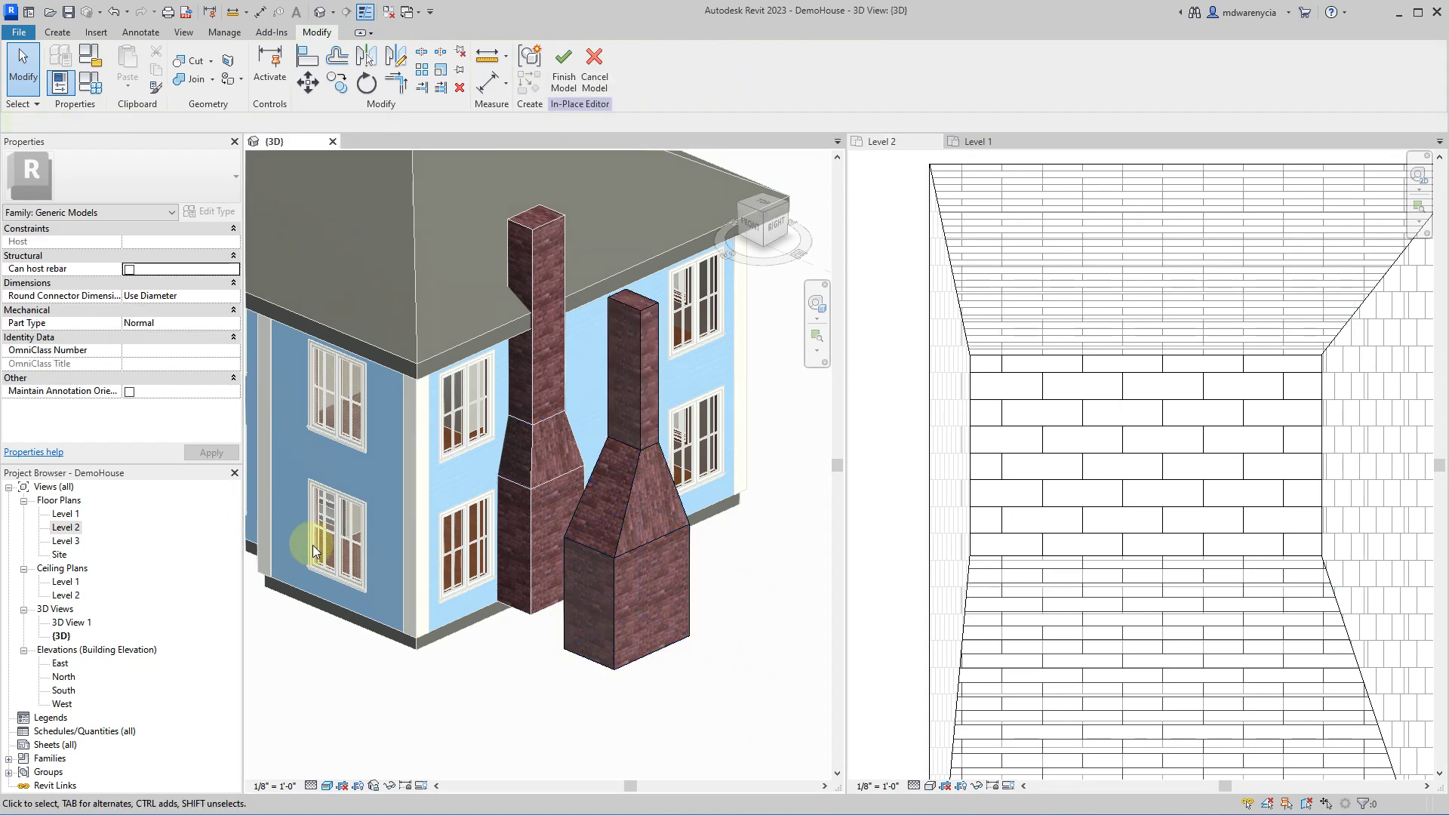
# - Check the new chimney in the Level 2 and Level 1 plans, then delete its base, blend, and top extrusion
pyautogui.click(904, 142)
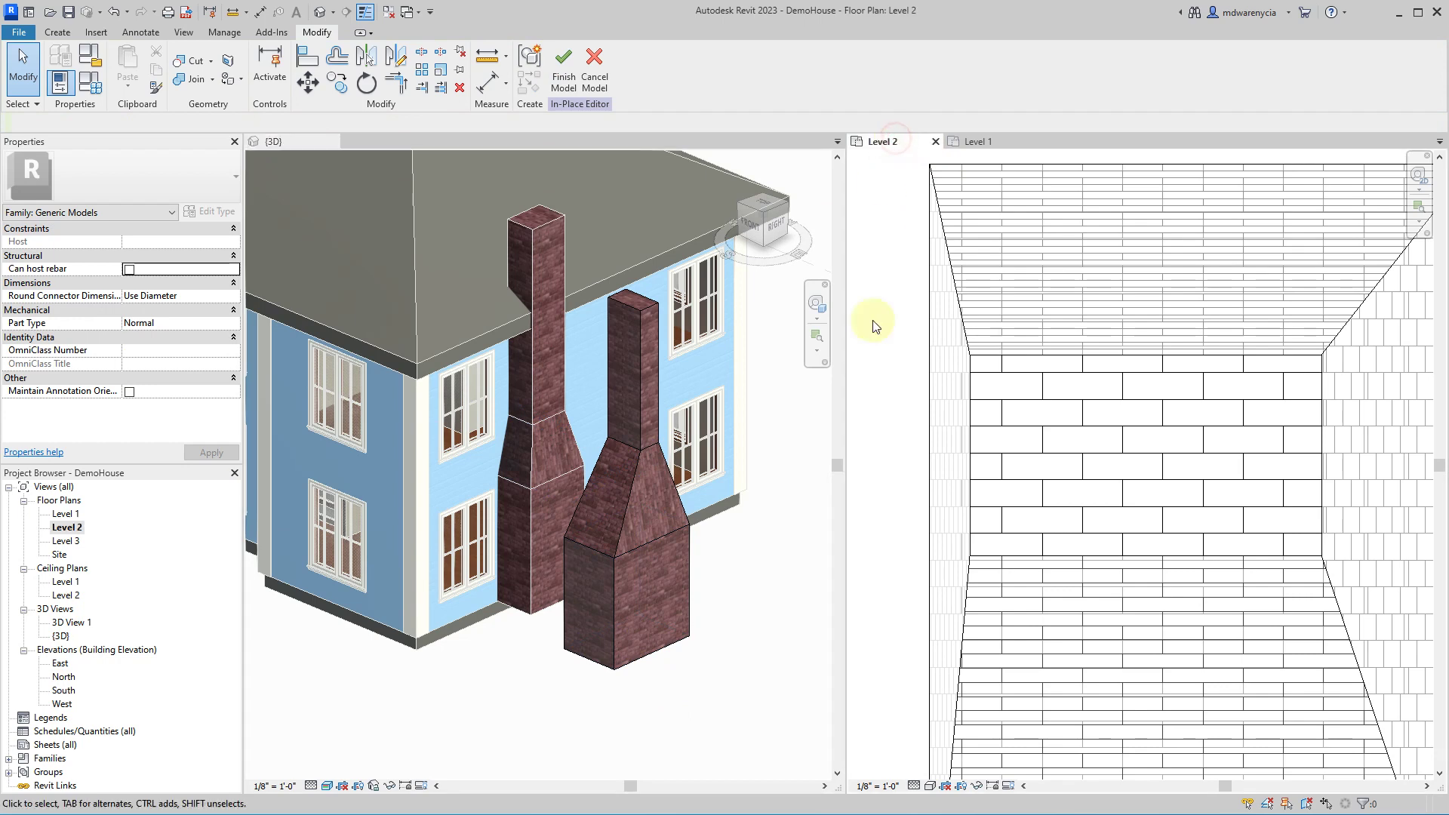
pyautogui.scroll(-3, 876, 519)
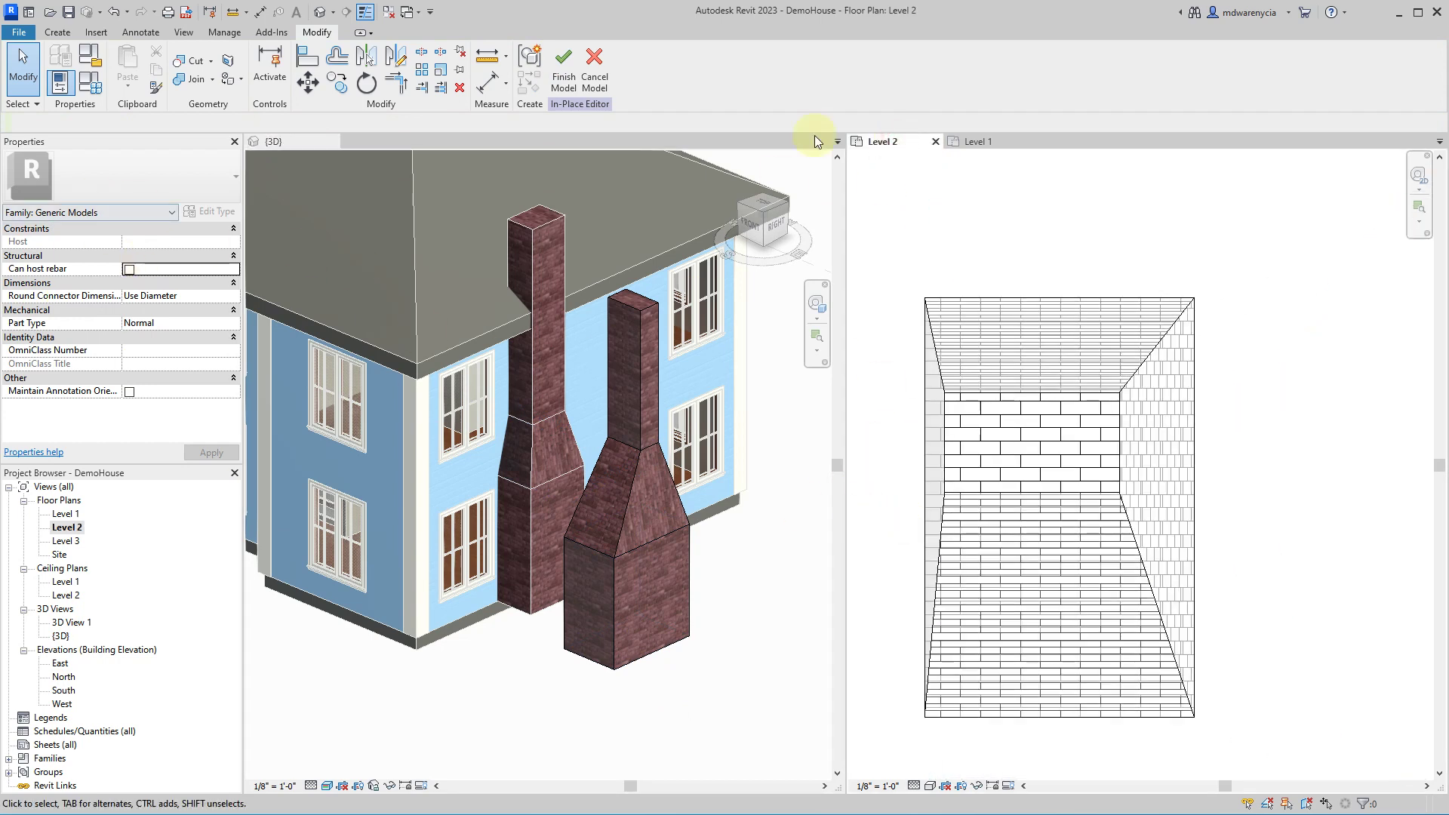
pyautogui.click(970, 143)
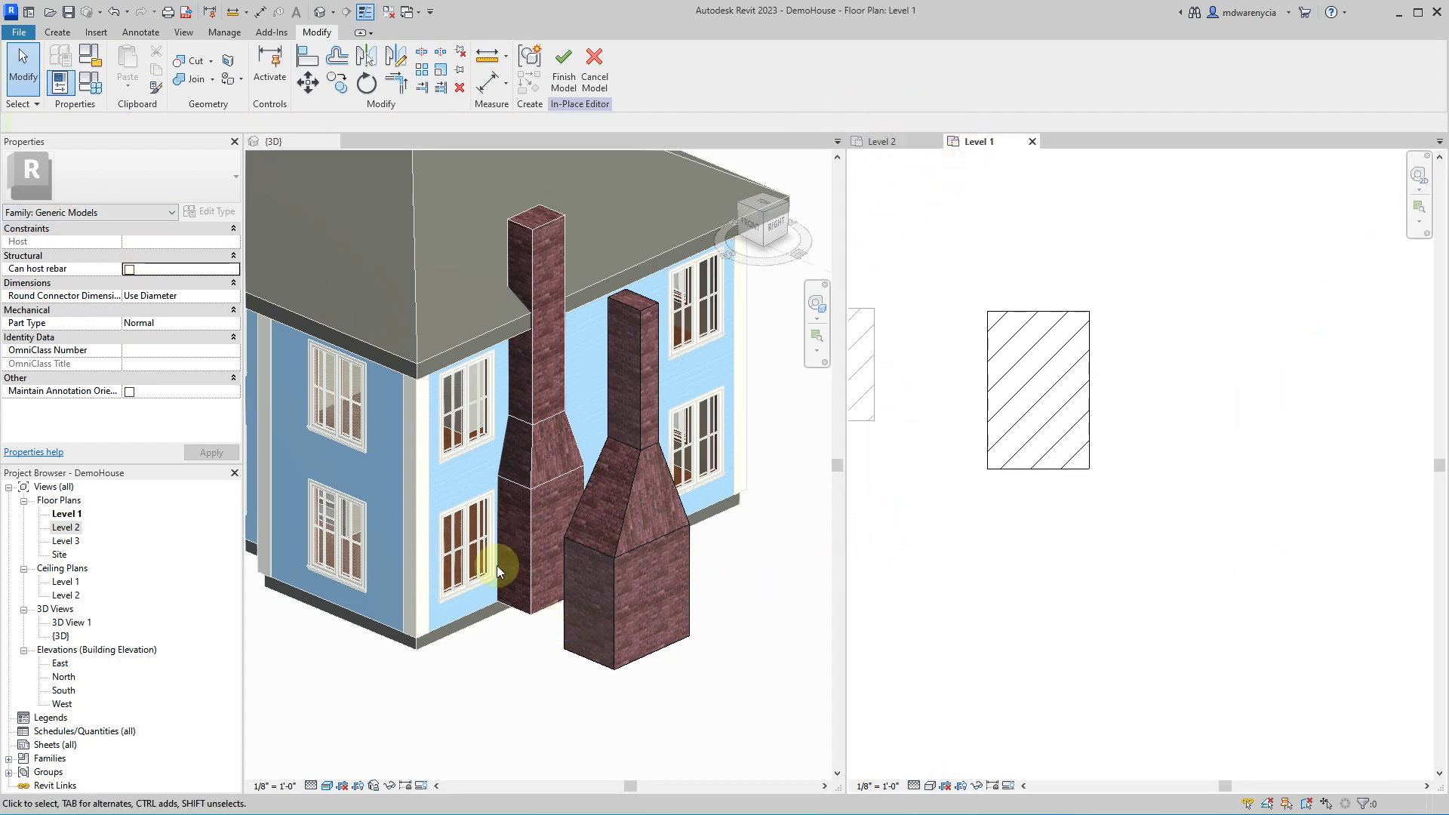
pyautogui.click(631, 643)
pyautogui.keyDown('shift'); pyautogui.moveTo(631, 643); pyautogui.dragTo(614, 430, button='middle'); pyautogui.keyUp('shift')
pyautogui.moveTo(741, 657); pyautogui.dragTo(641, 398)
pyautogui.press('Delete')
# - Start a new extrusion on Level 1 with its start at 0' 0" and its end at 10' 0"
pyautogui.moveTo(582, 430); pyautogui.dragTo(529, 370, button='middle')
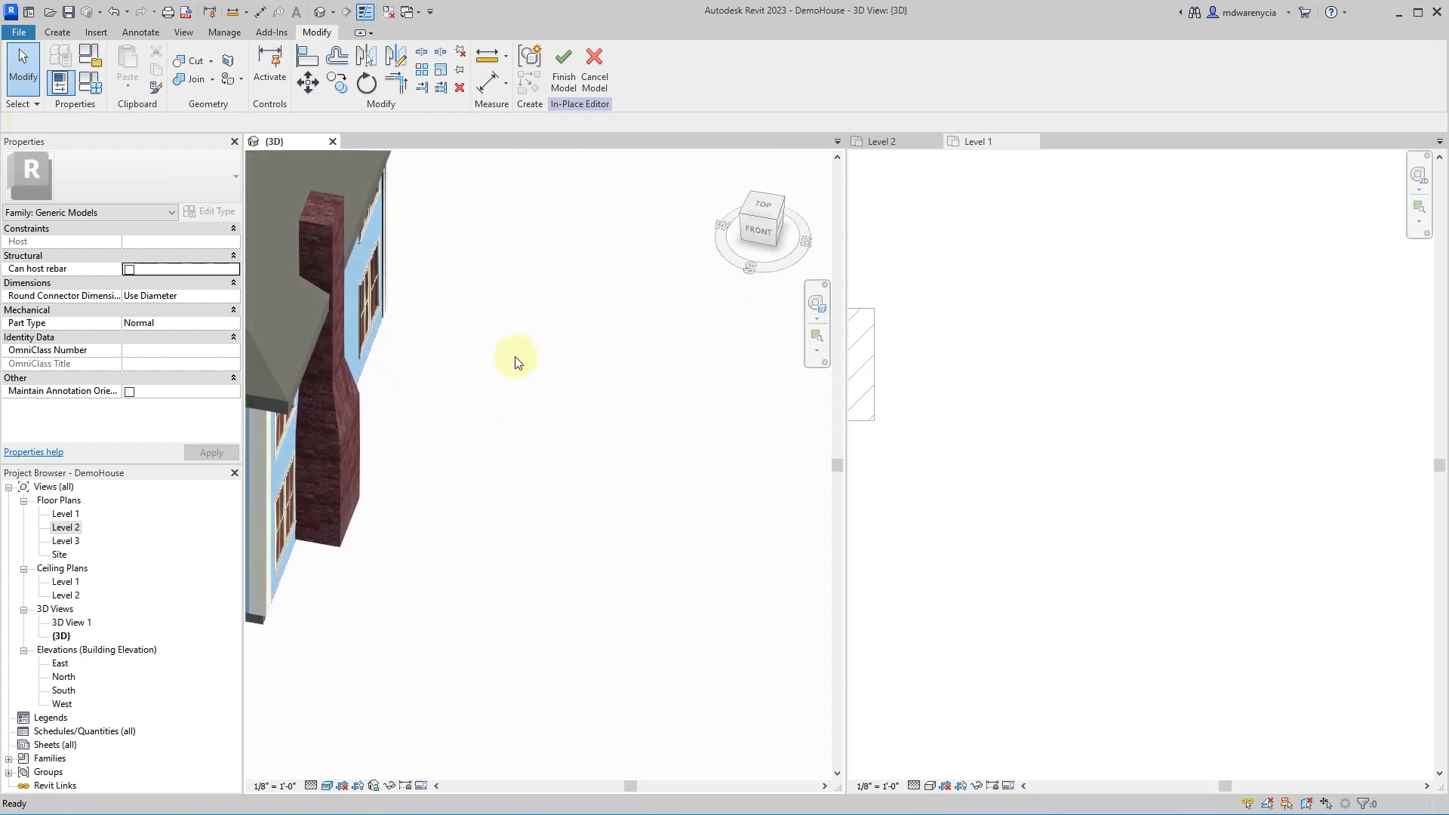
pyautogui.click(56, 32)
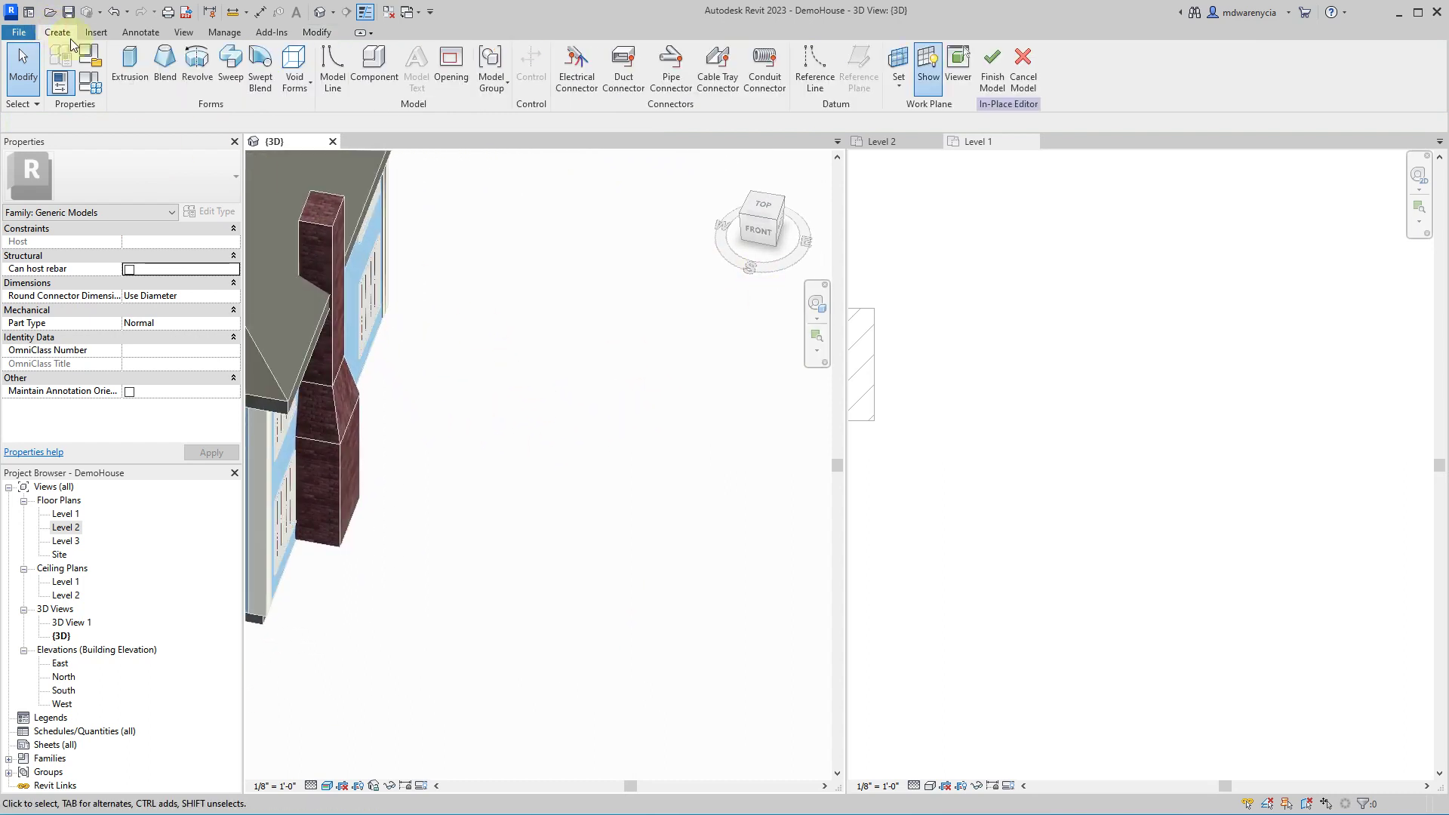
pyautogui.click(124, 60)
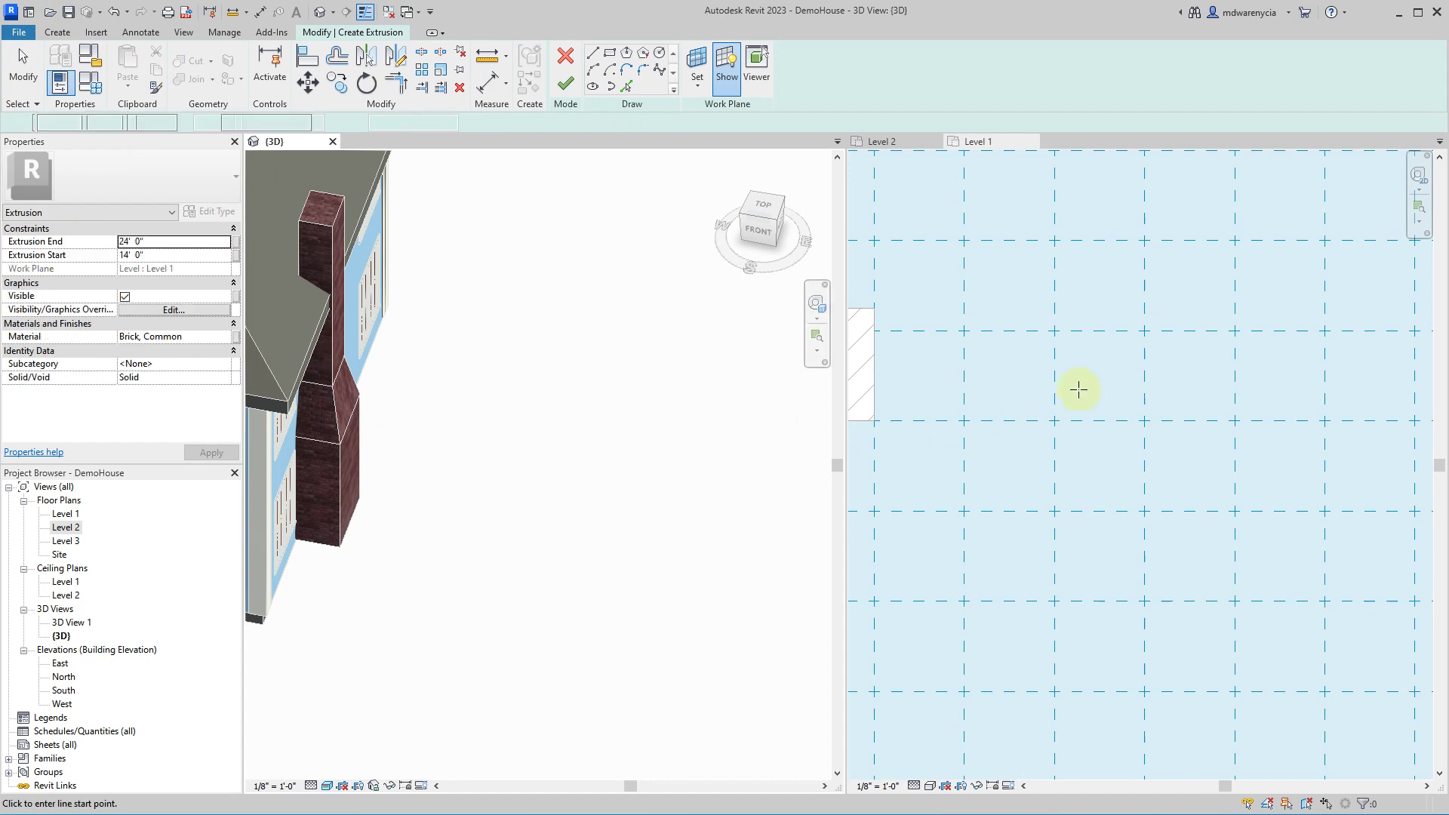
pyautogui.click(175, 252)
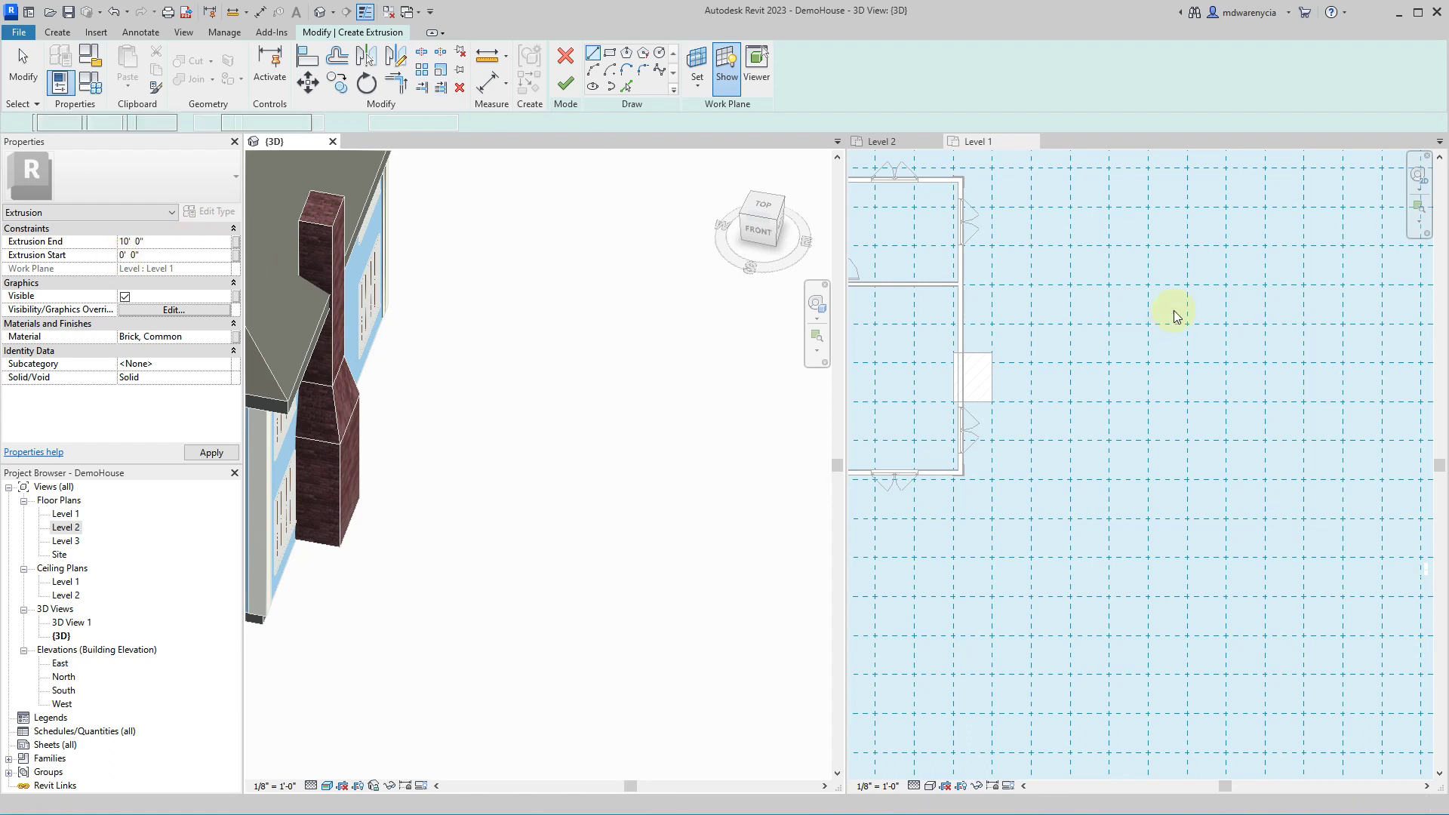
pyautogui.scroll(4, 1034, 330)
# - Try to draw a vertical line 5.5 feet long in the Level 1 plan as the extrusion's first edge
pyautogui.click(594, 64)
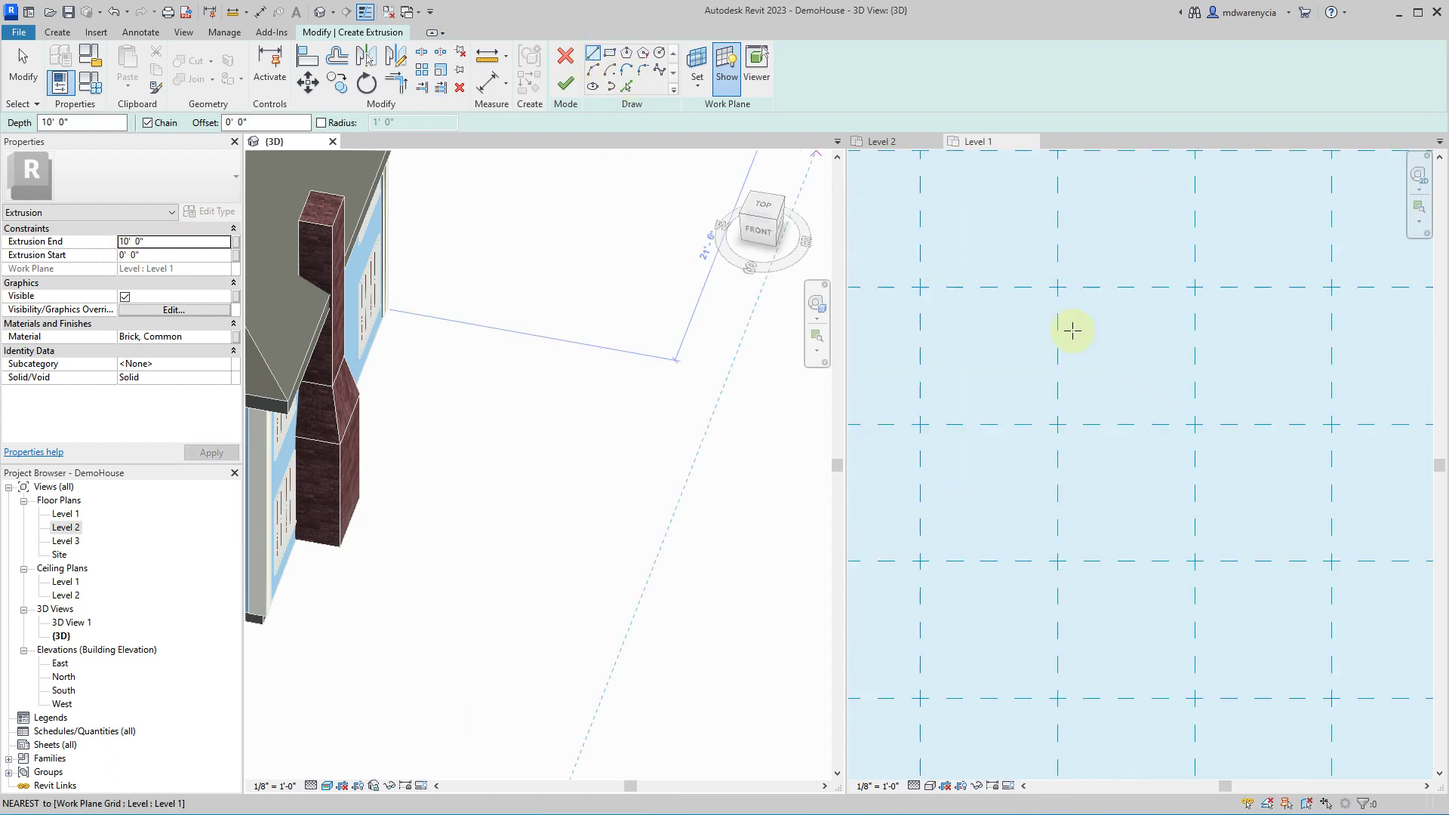
pyautogui.click(1067, 327)
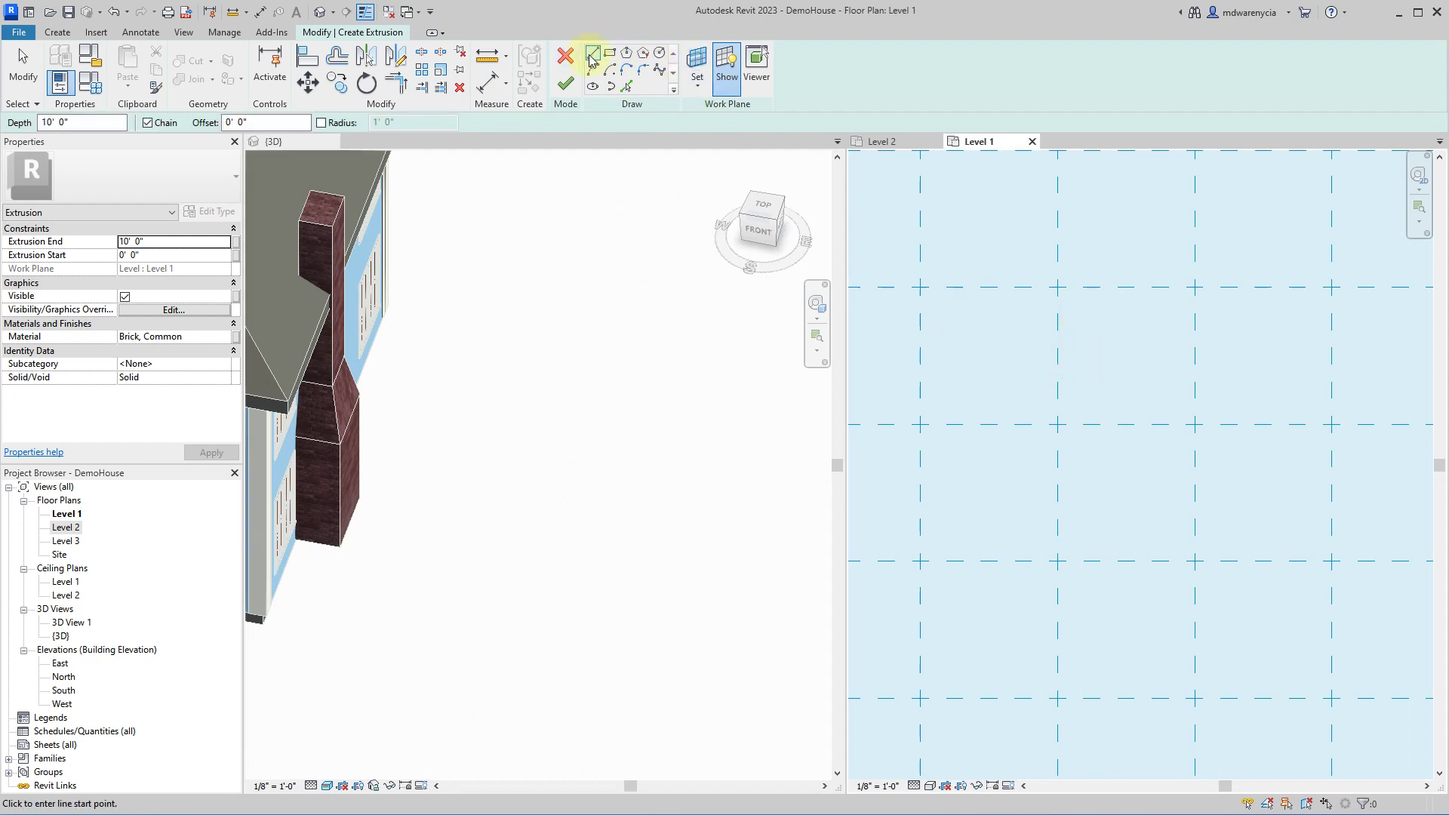
pyautogui.scroll(2, 1099, 324)
pyautogui.click(1104, 323)
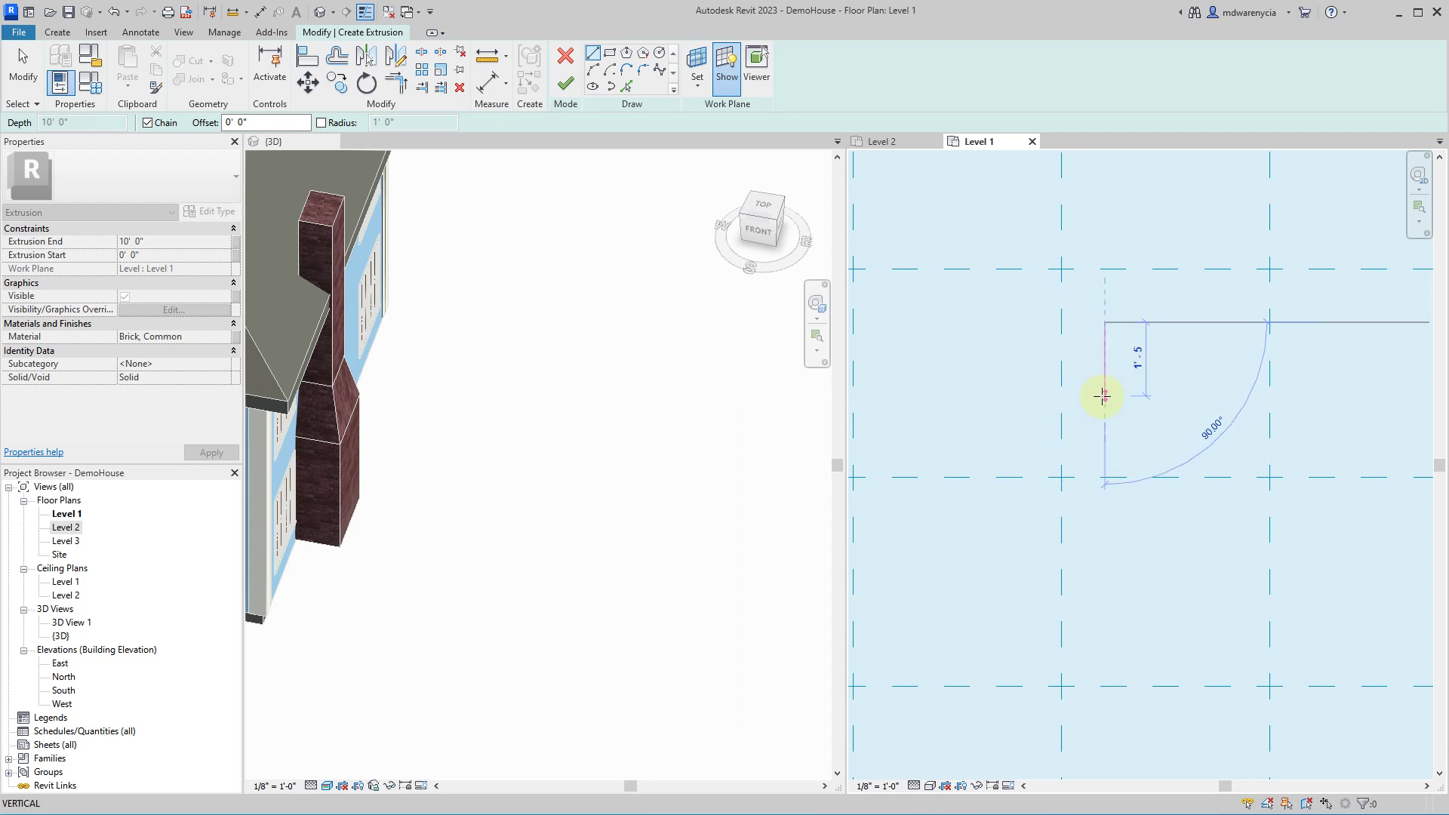
pyautogui.write('5')
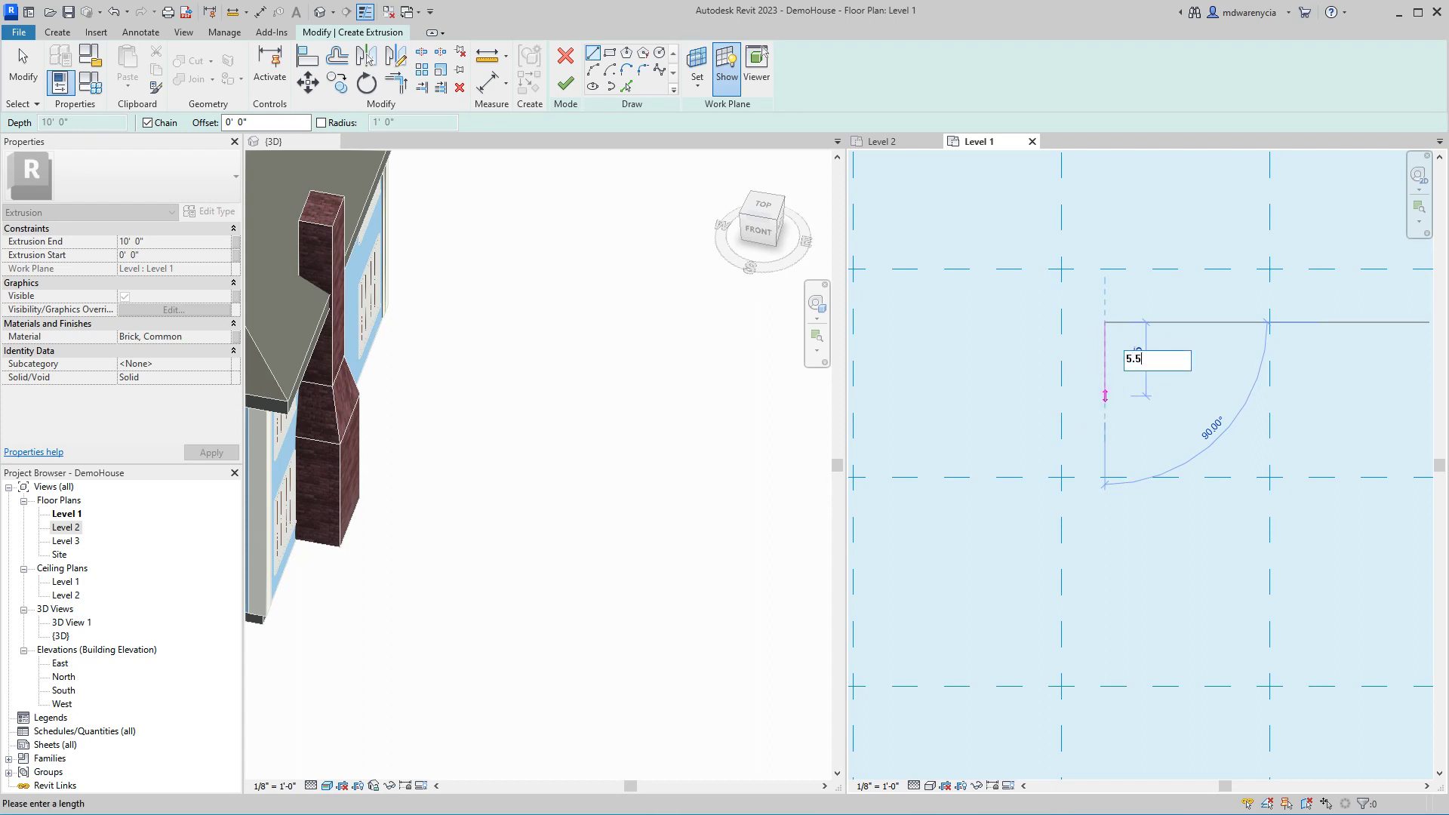
pyautogui.write('.5')
pyautogui.press('Return')
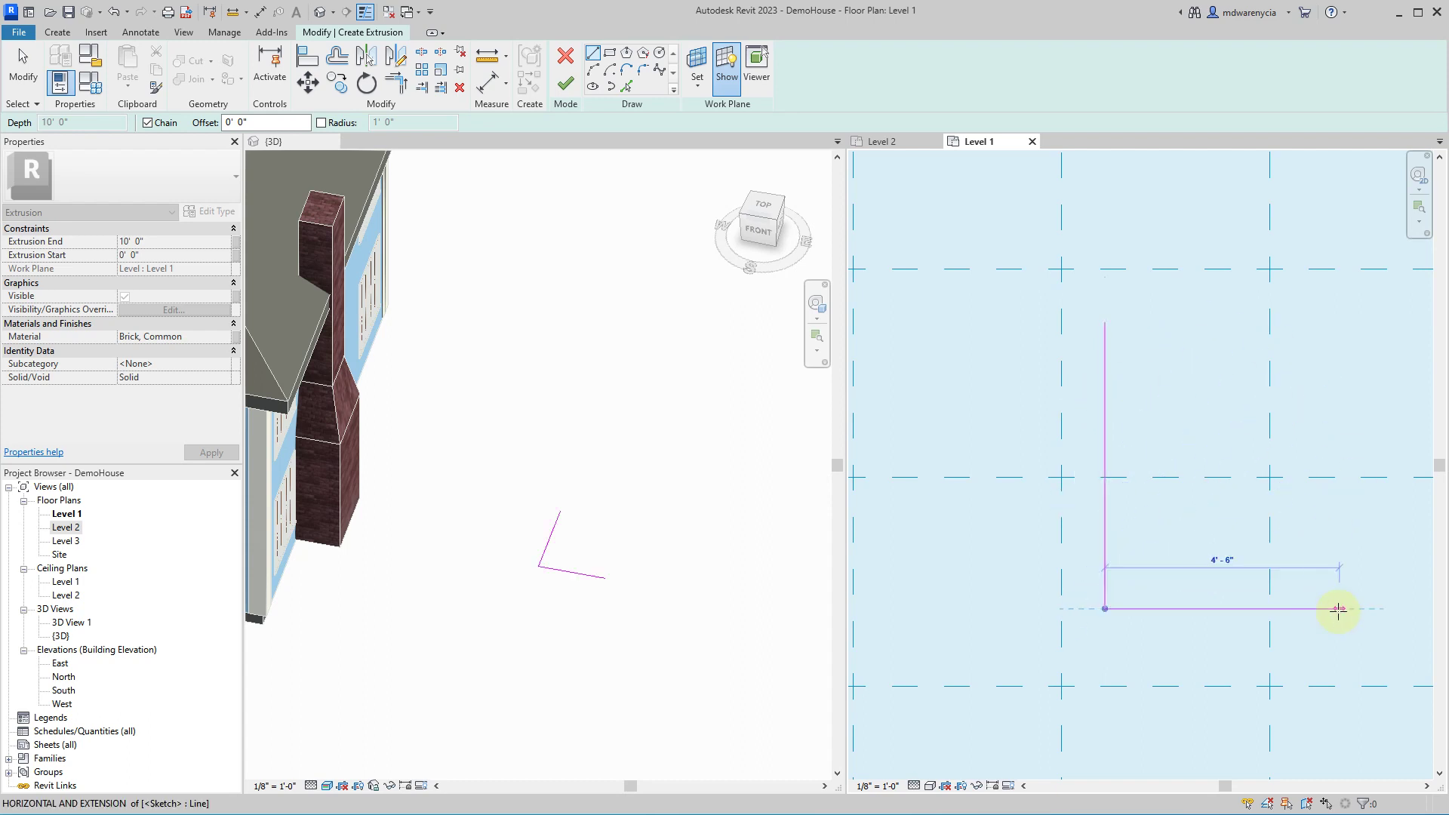
pyautogui.press('Escape')
# - Draw a vertical line 5.5 inches long in the Level 1 plan as the extrusion's first edge
pyautogui.click(593, 53)
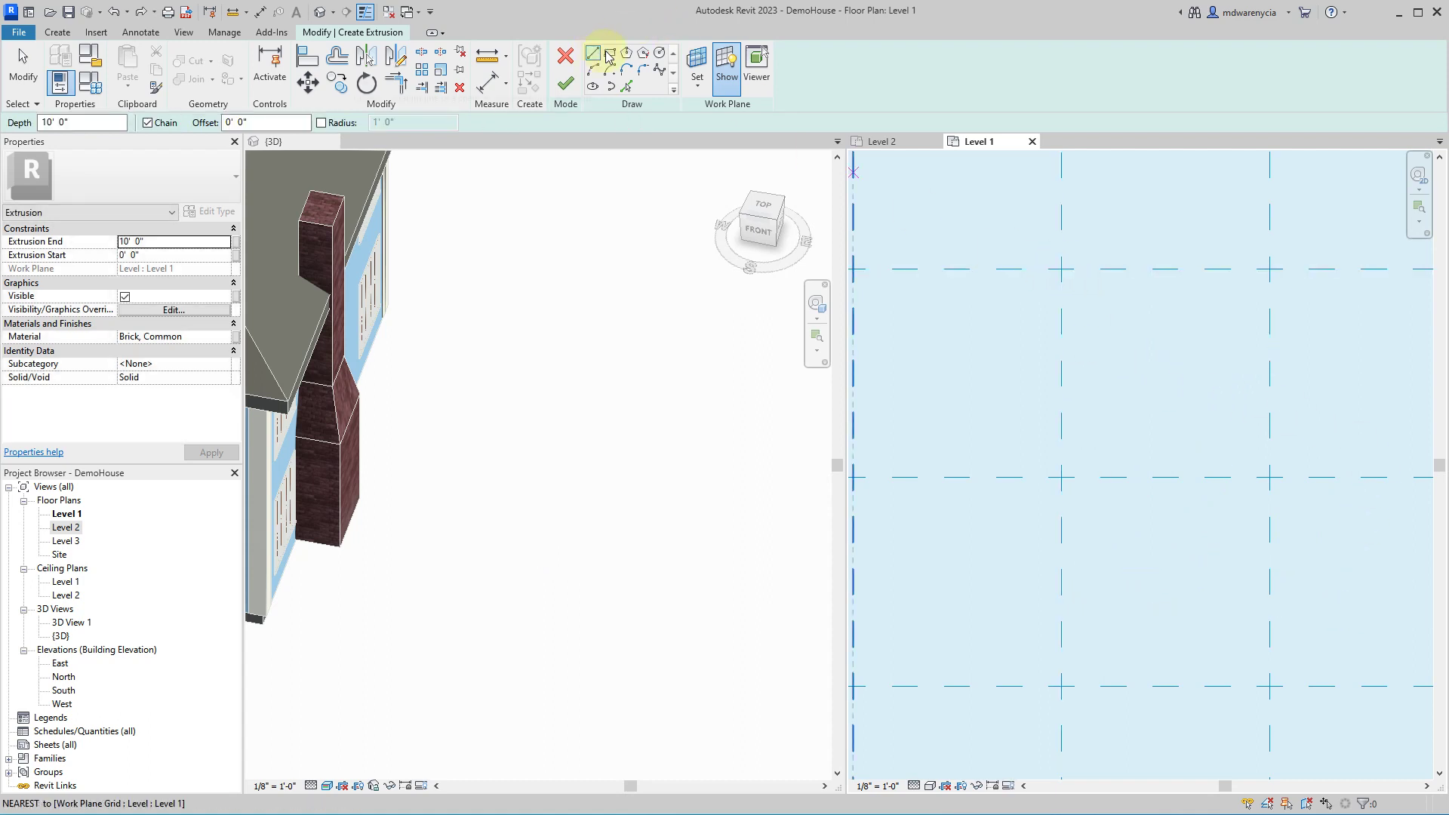
pyautogui.click(1118, 317)
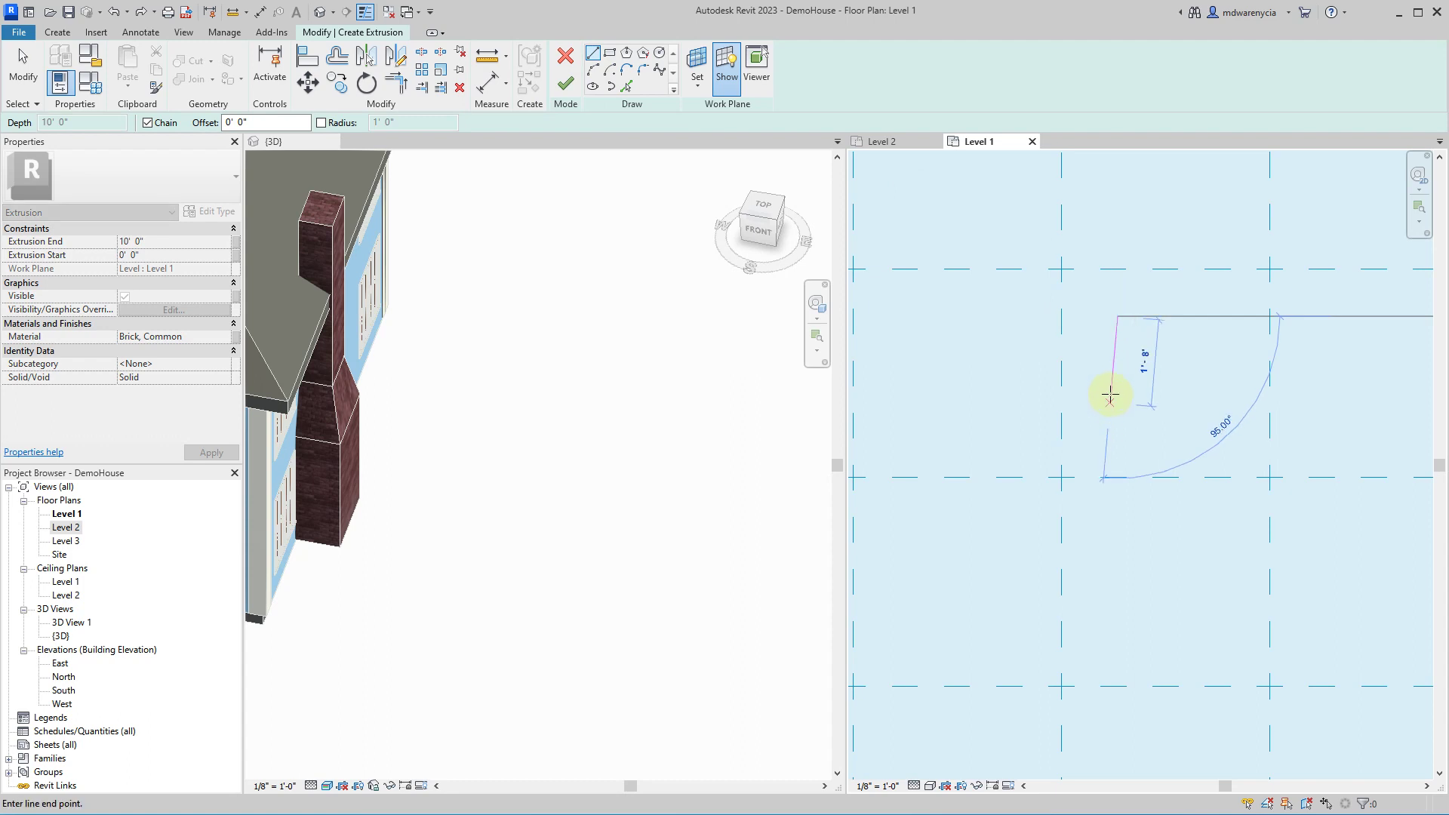
pyautogui.write('5')
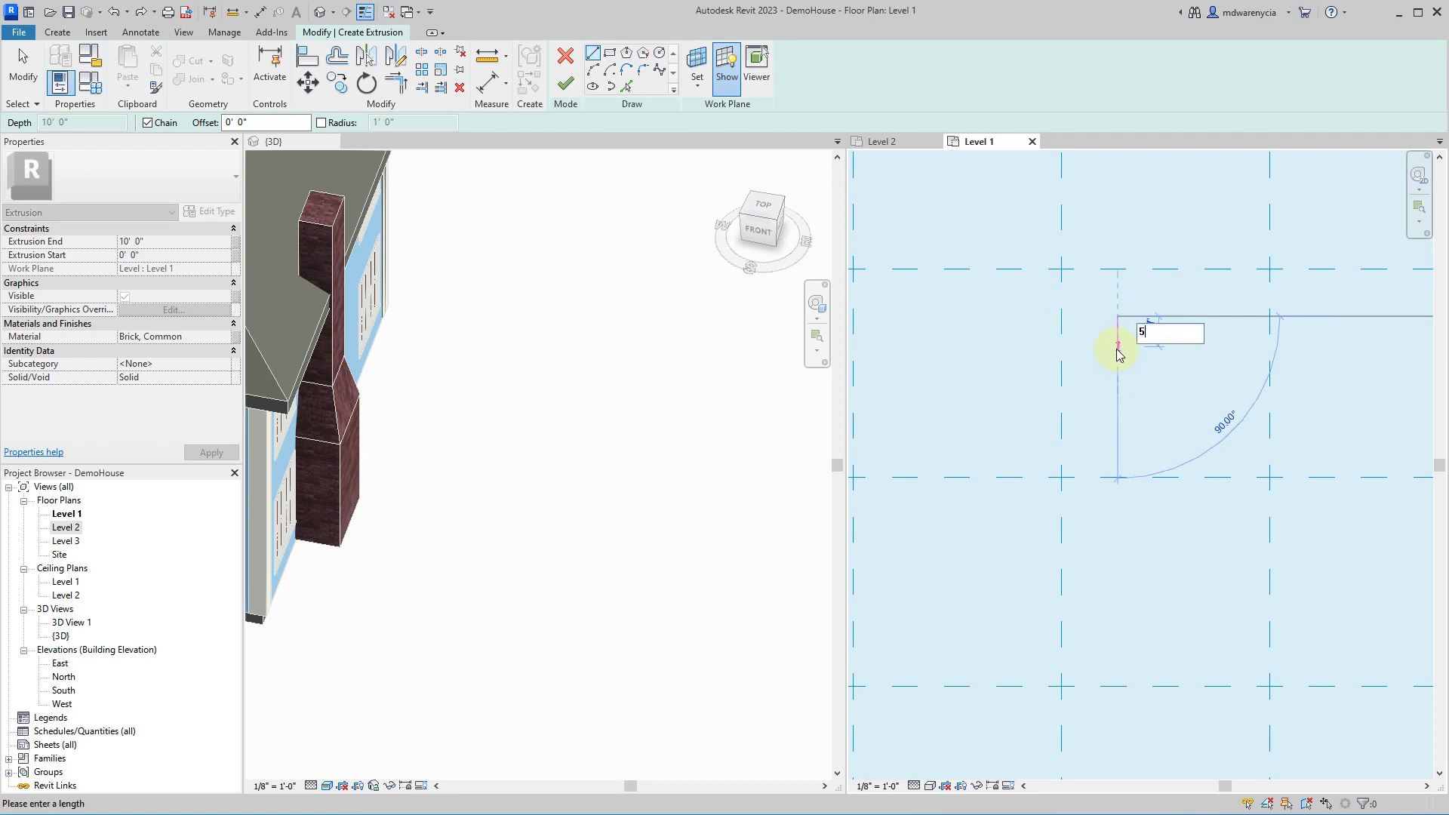
pyautogui.write(".5'")
pyautogui.press('Return')
# - Add the remaining three lines to close a 5.5-inch square sketch and finish the extrusion
pyautogui.scroll(3, 1177, 309)
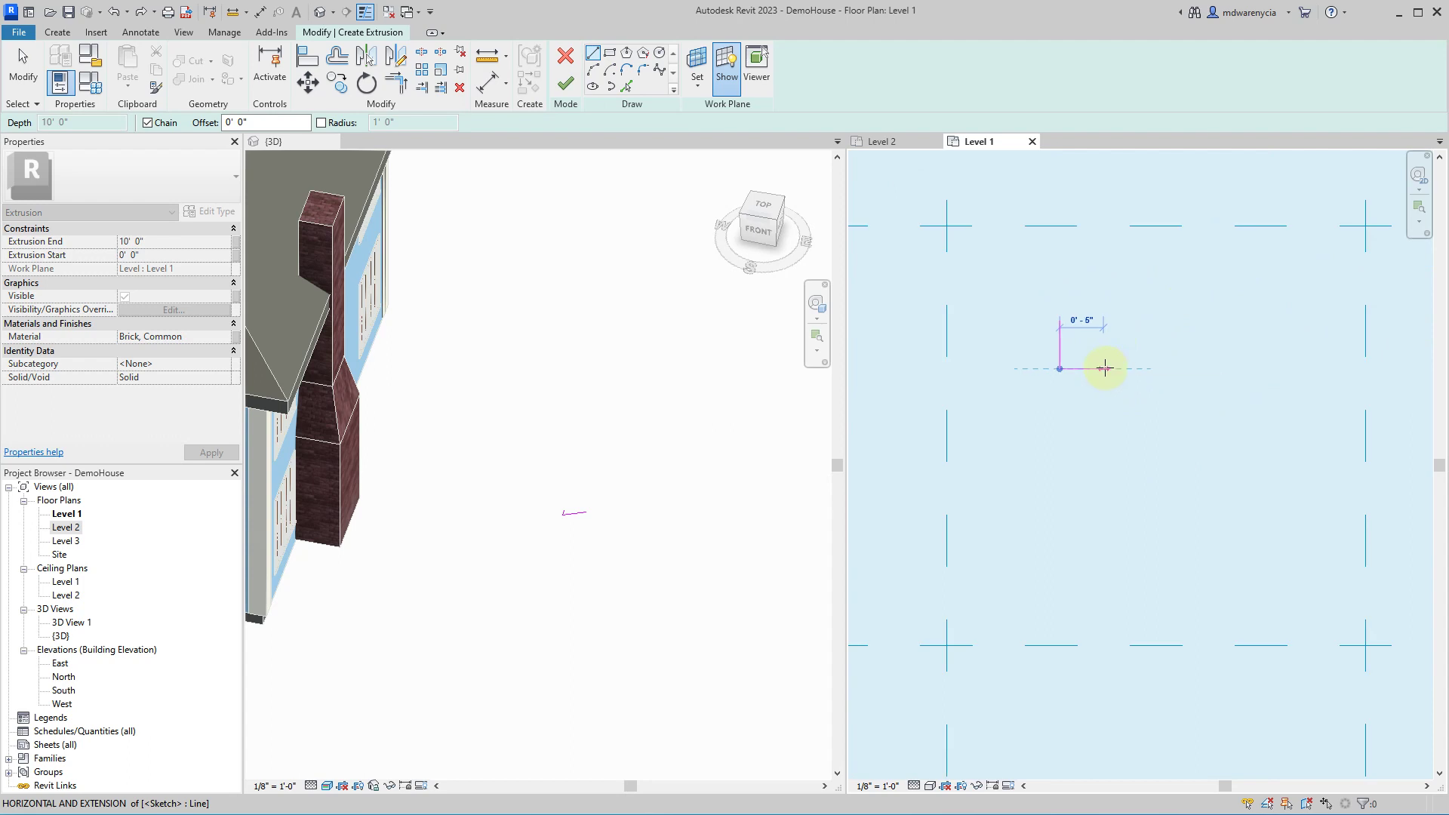
pyautogui.scroll(2, 1106, 368)
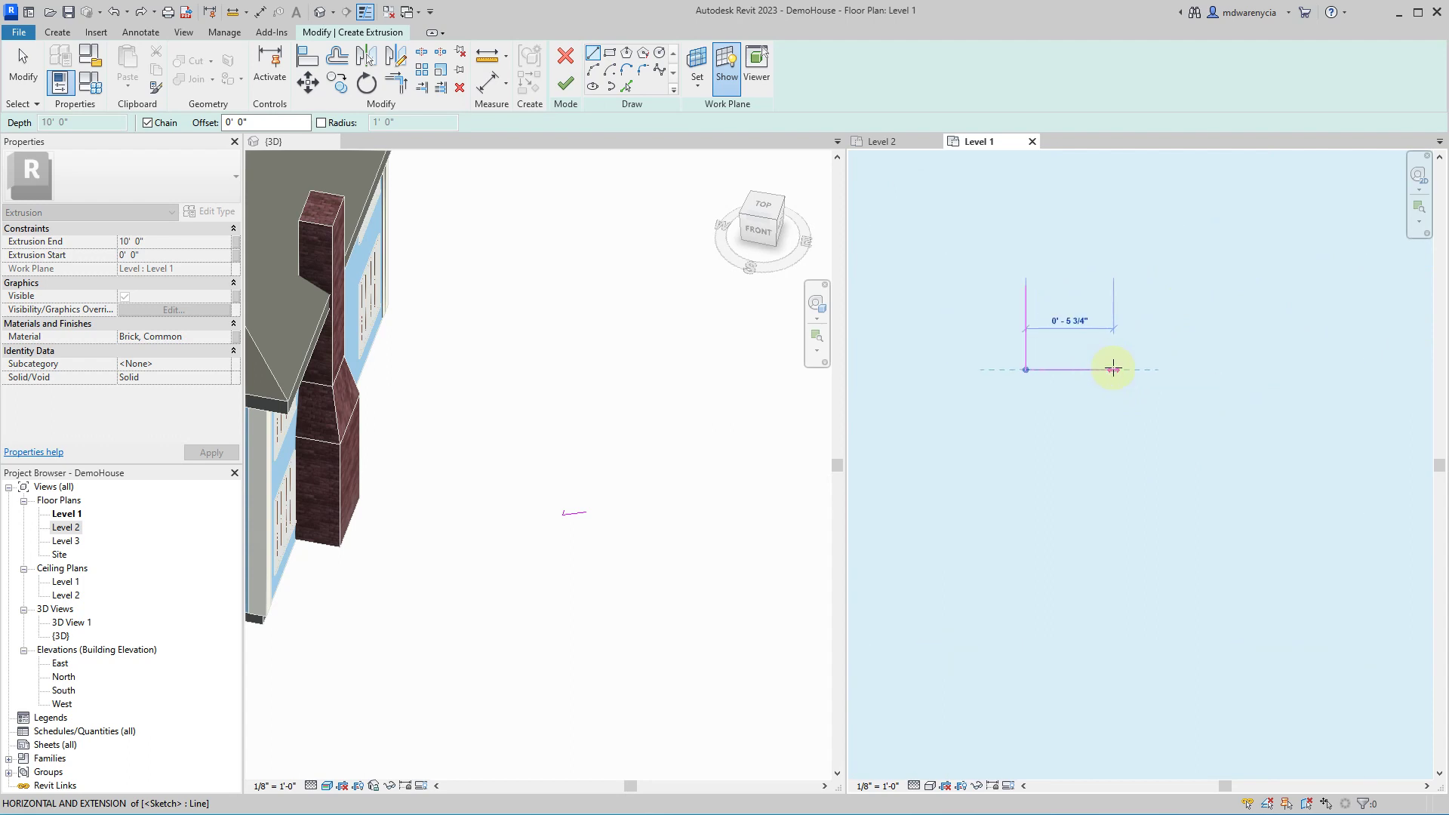
pyautogui.click(1109, 369)
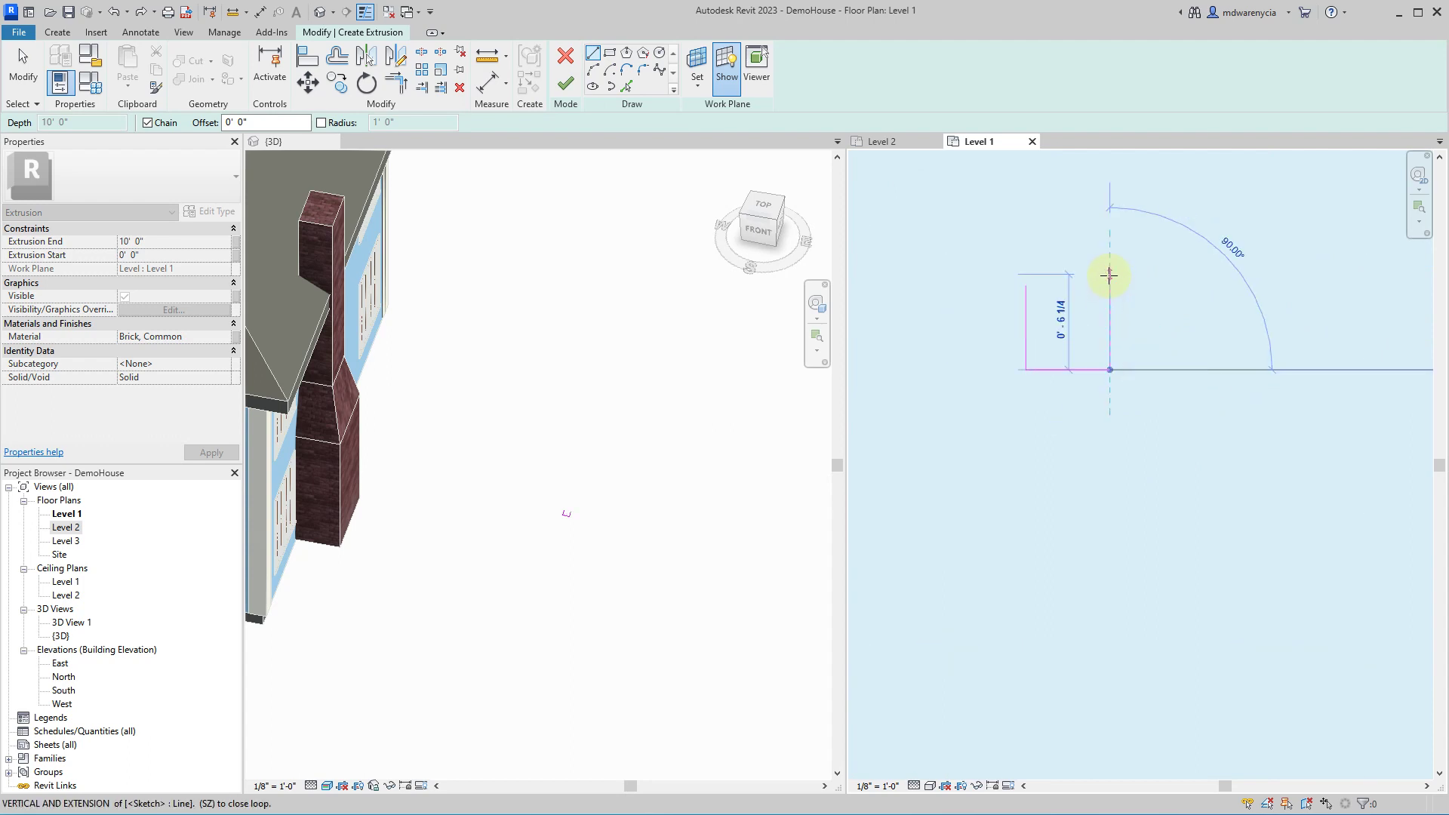
pyautogui.click(1110, 285)
pyautogui.click(1025, 285)
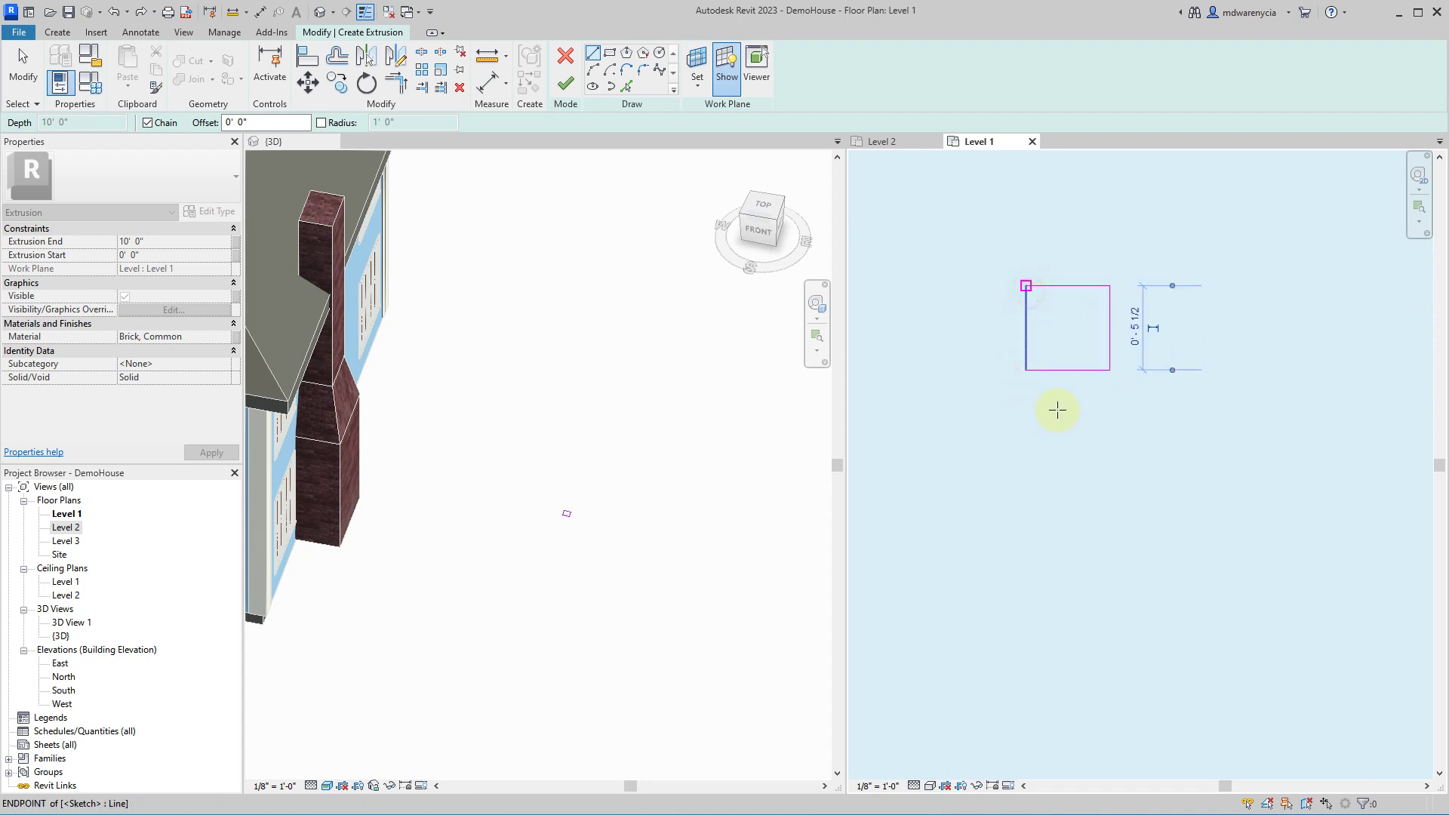
pyautogui.press('Escape')
pyautogui.scroll(-3, 1060, 385)
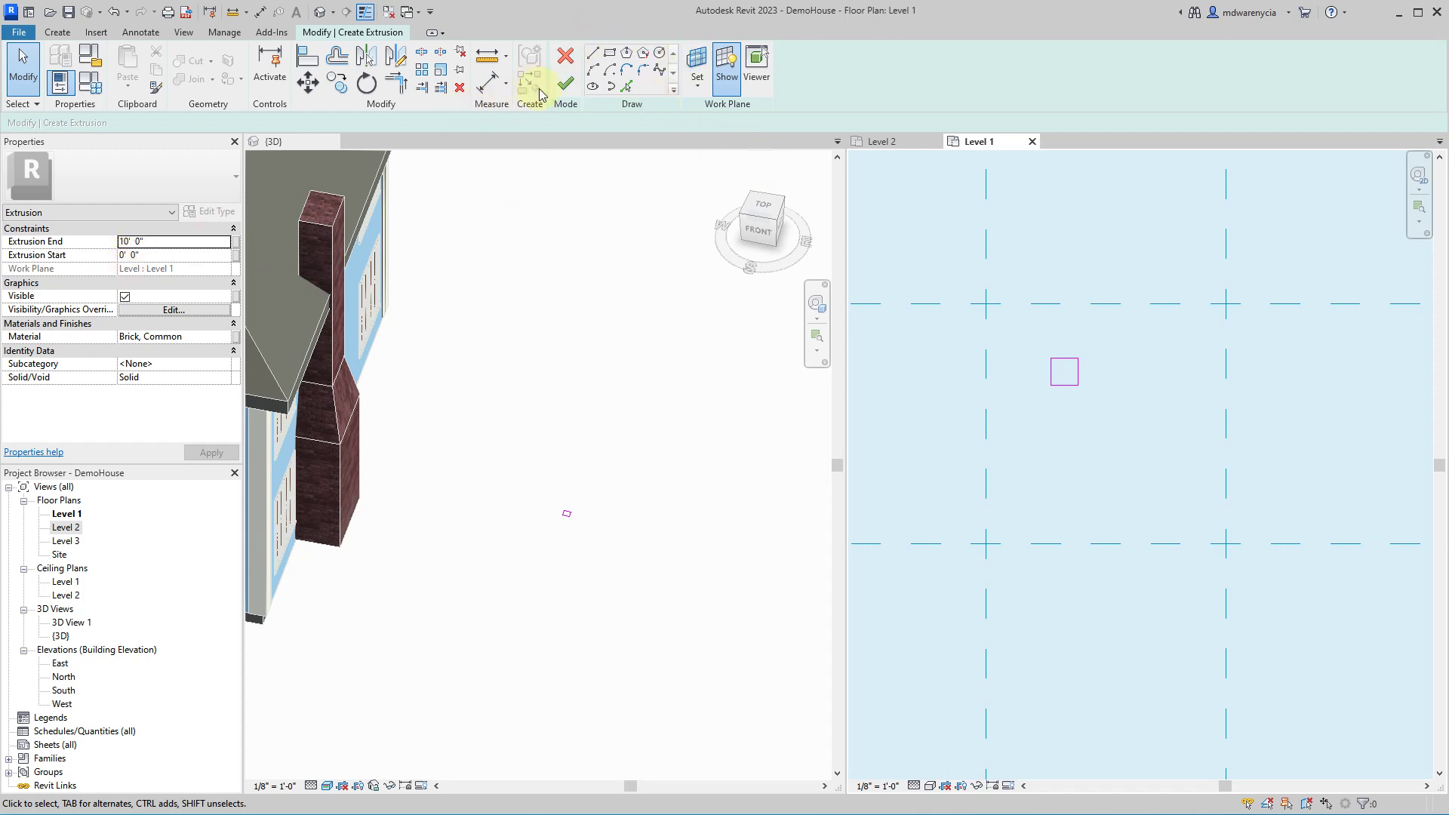
pyautogui.click(566, 83)
pyautogui.scroll(2, 587, 512)
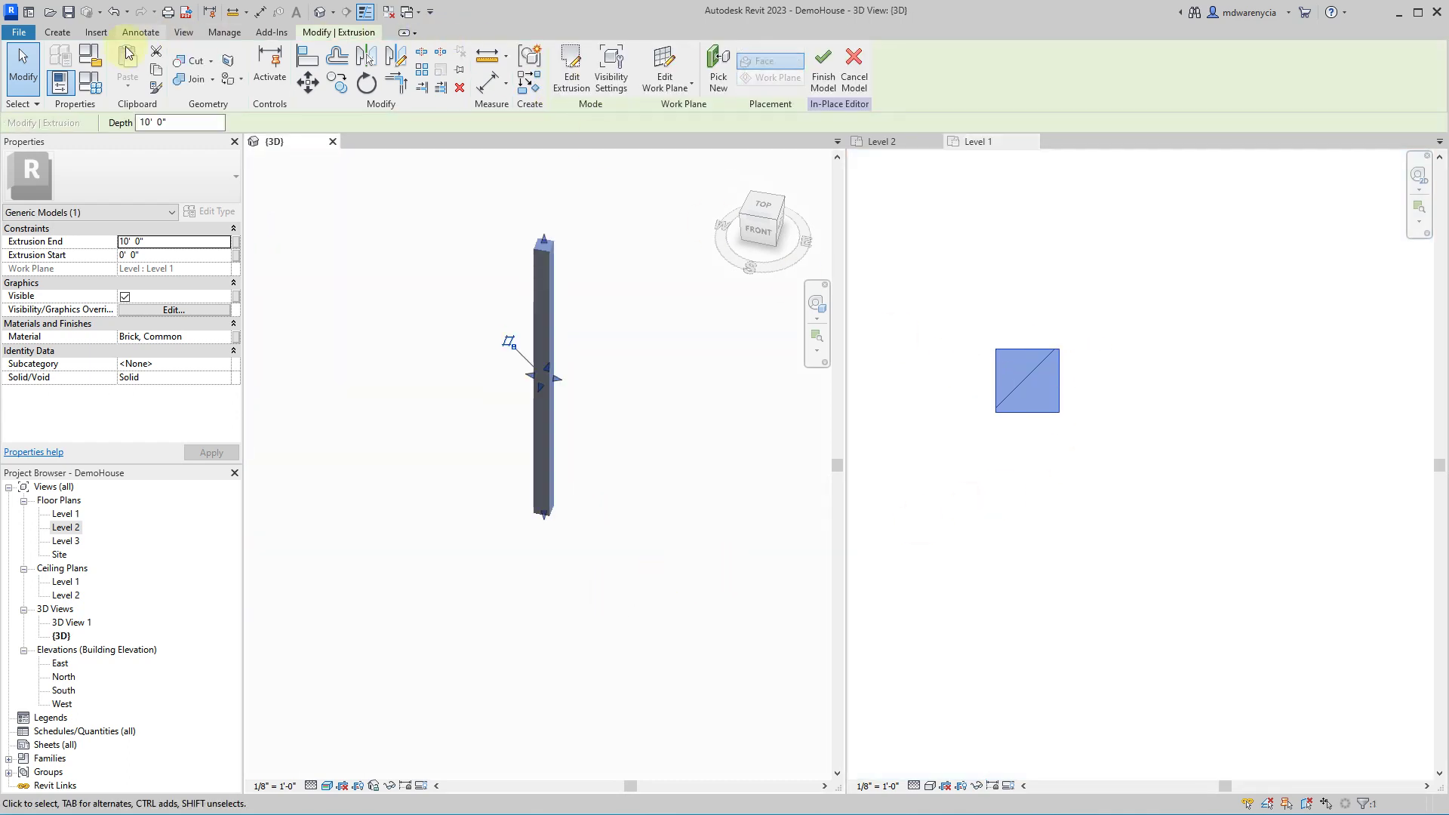
# - Start a new extrusion and begin its line sketch at the midpoint of the square post's left edge in the Level 1 plan
pyautogui.click(57, 32)
pyautogui.click(130, 68)
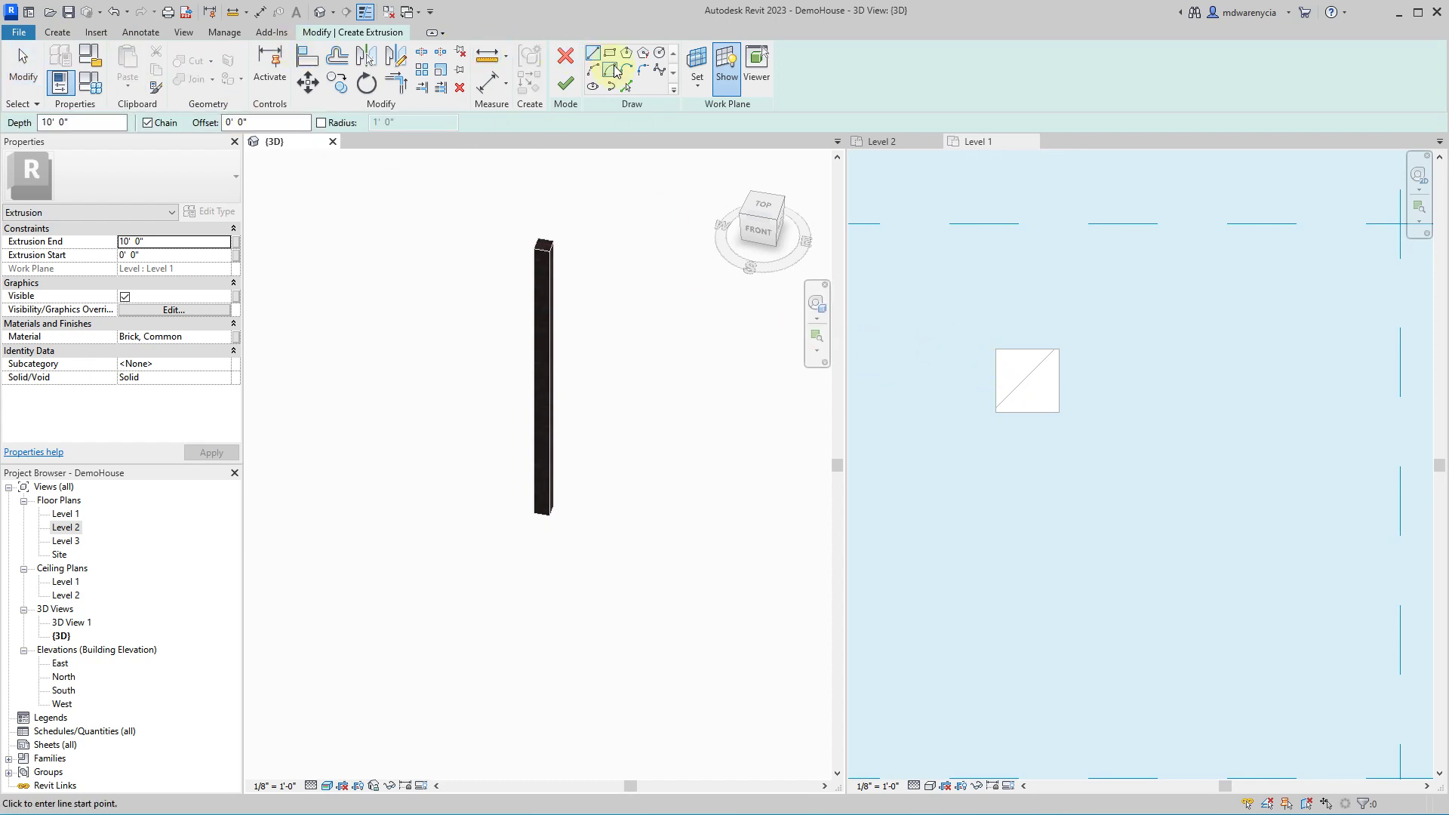
pyautogui.click(611, 55)
pyautogui.scroll(2, 1053, 366)
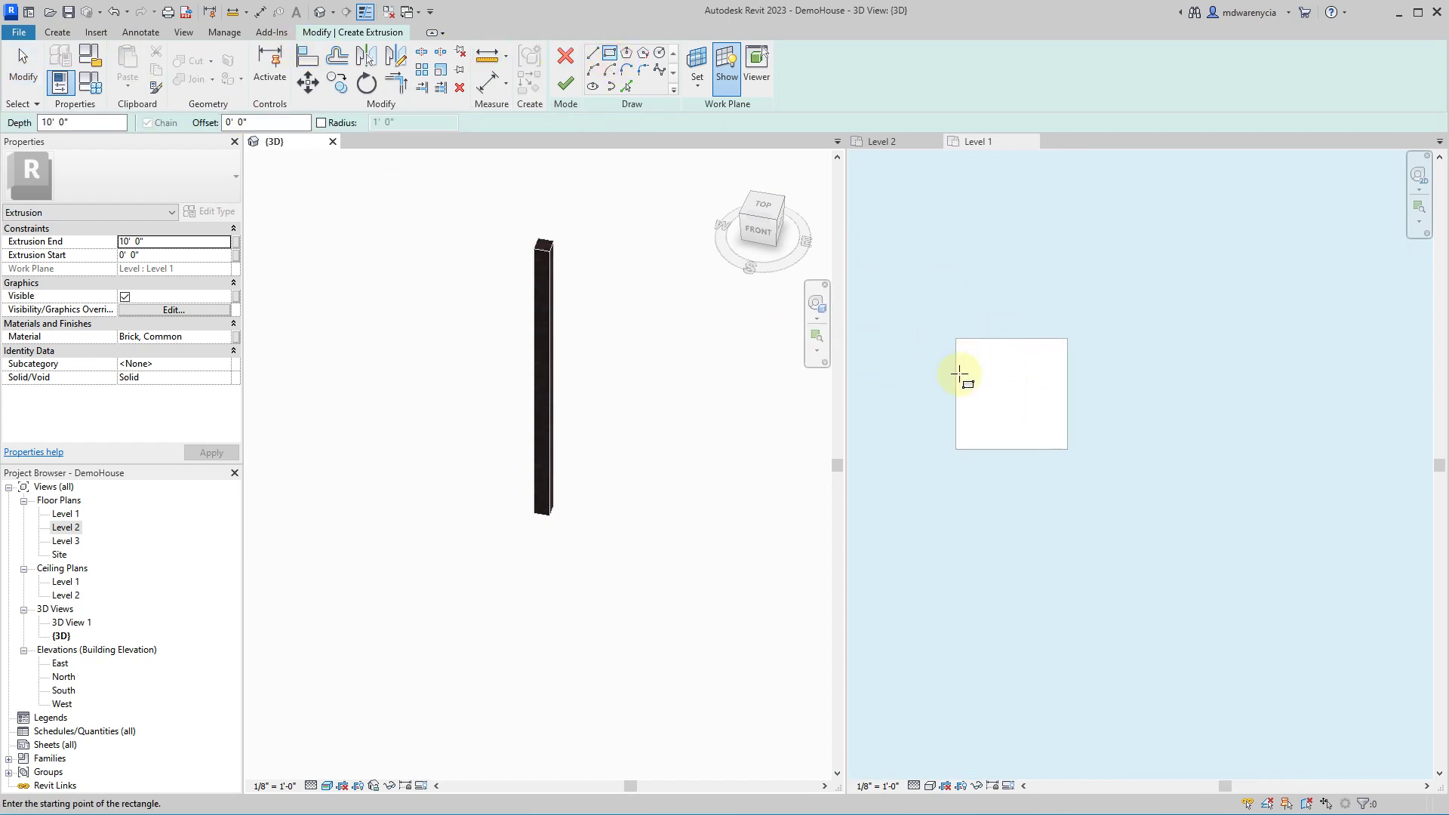
pyautogui.click(595, 56)
pyautogui.moveTo(957, 417); pyautogui.dragTo(1043, 439, button='middle')
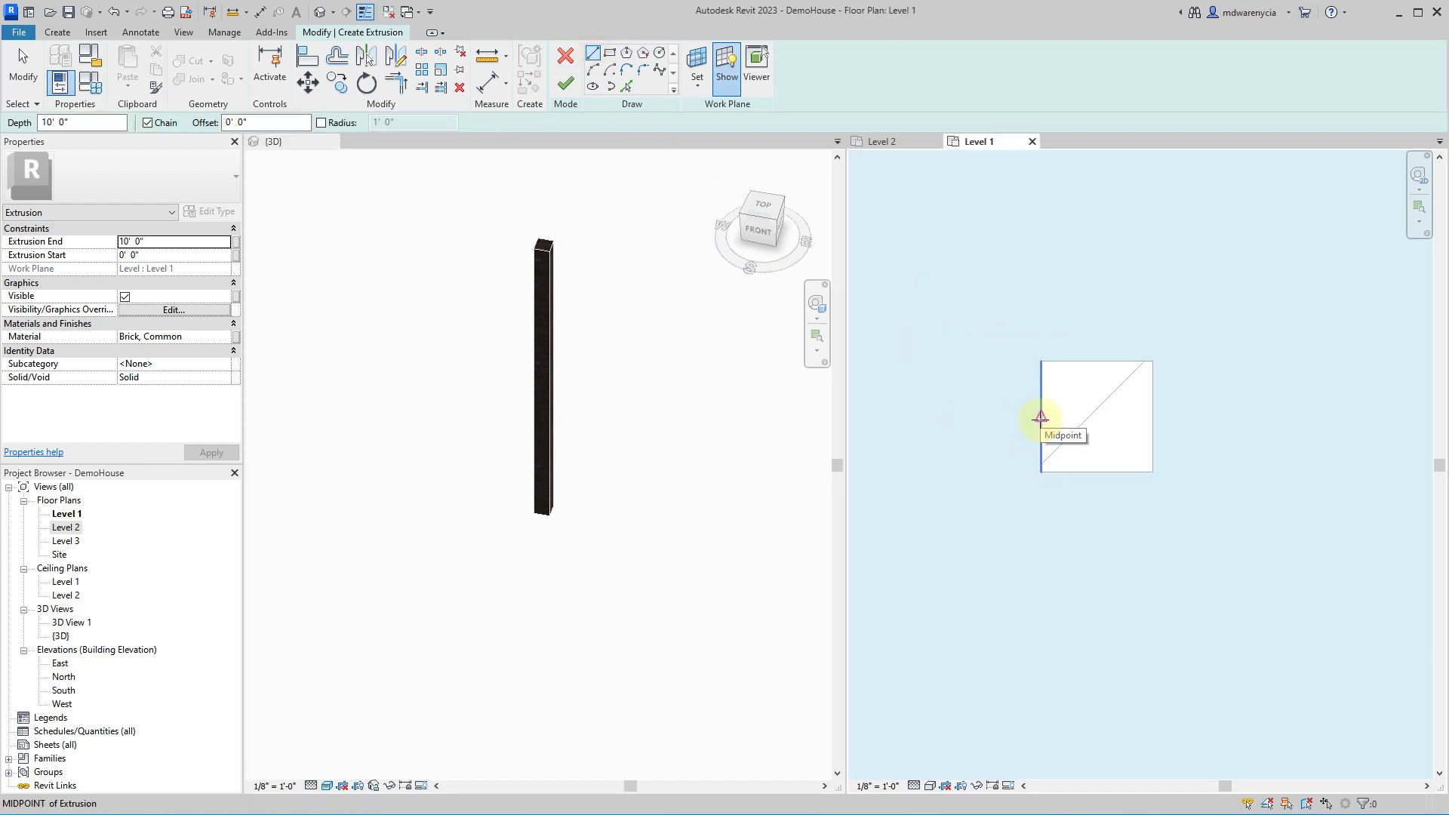
pyautogui.scroll(3, 1040, 417)
pyautogui.click(1041, 415)
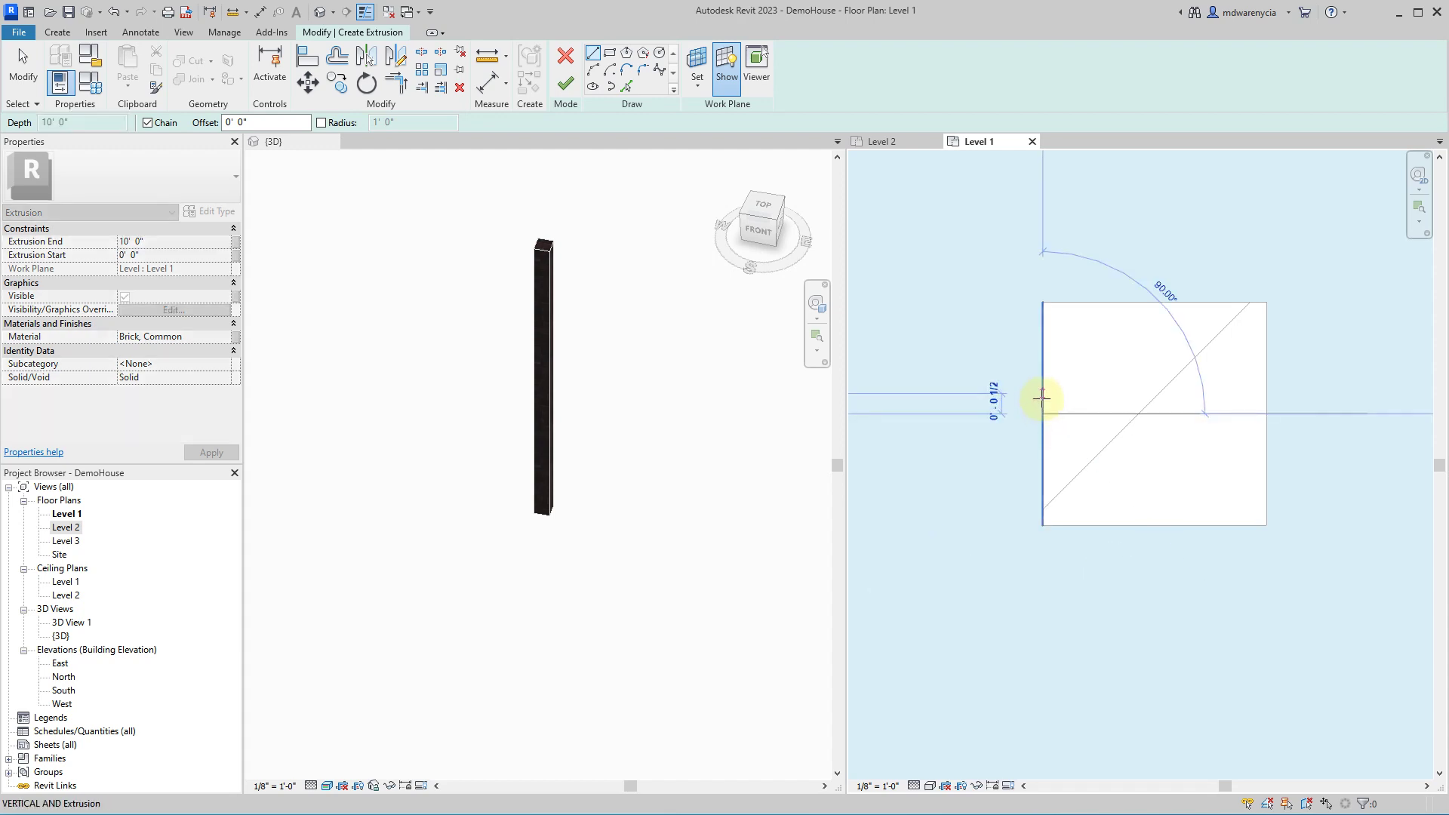
# - Sketch lines from the midpoint 1/2 inch up, 1/2 inch outward, 1 inch down and 1/2 inch back to the post's edge
pyautogui.click(1042, 395)
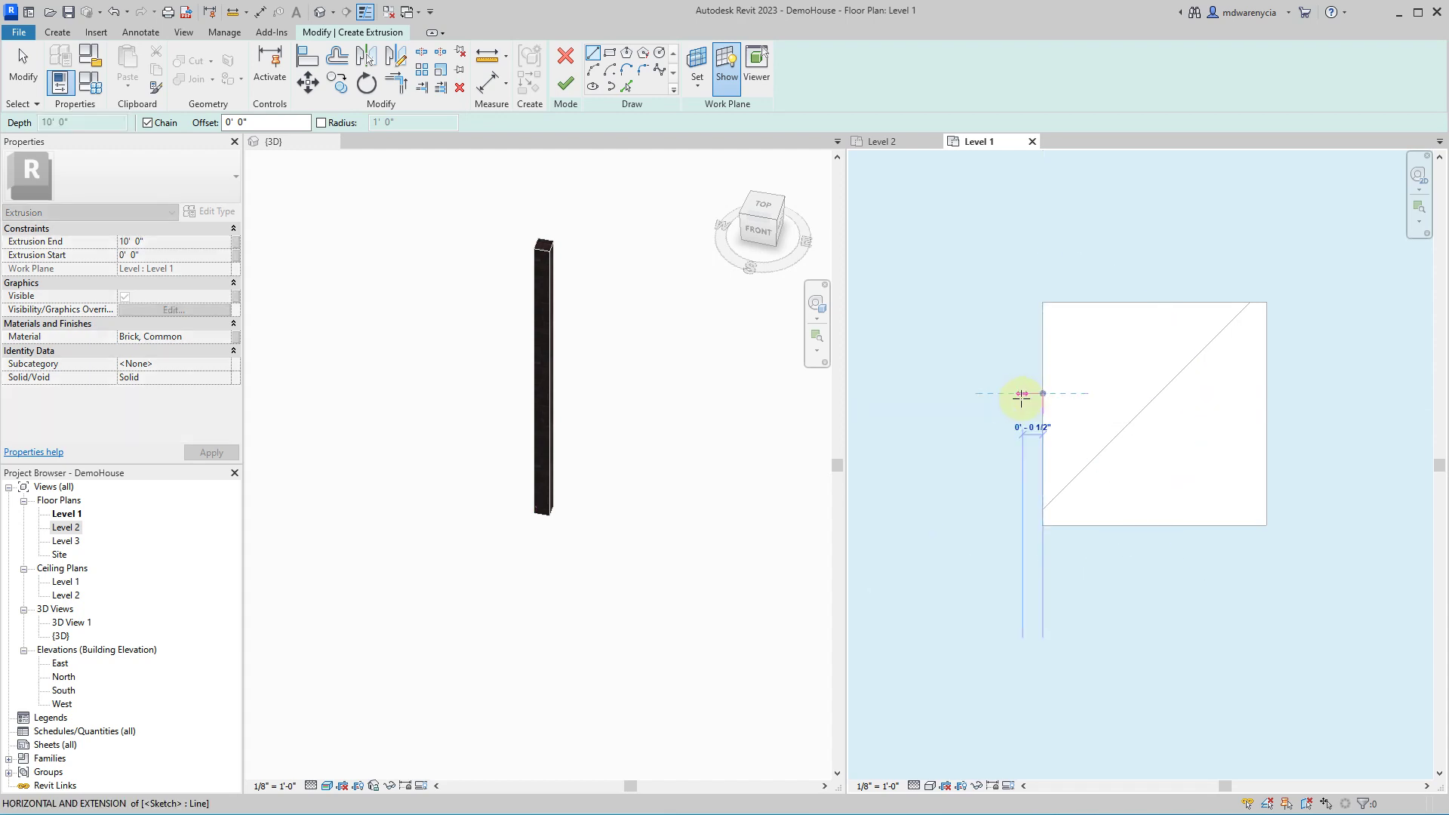
pyautogui.click(1022, 393)
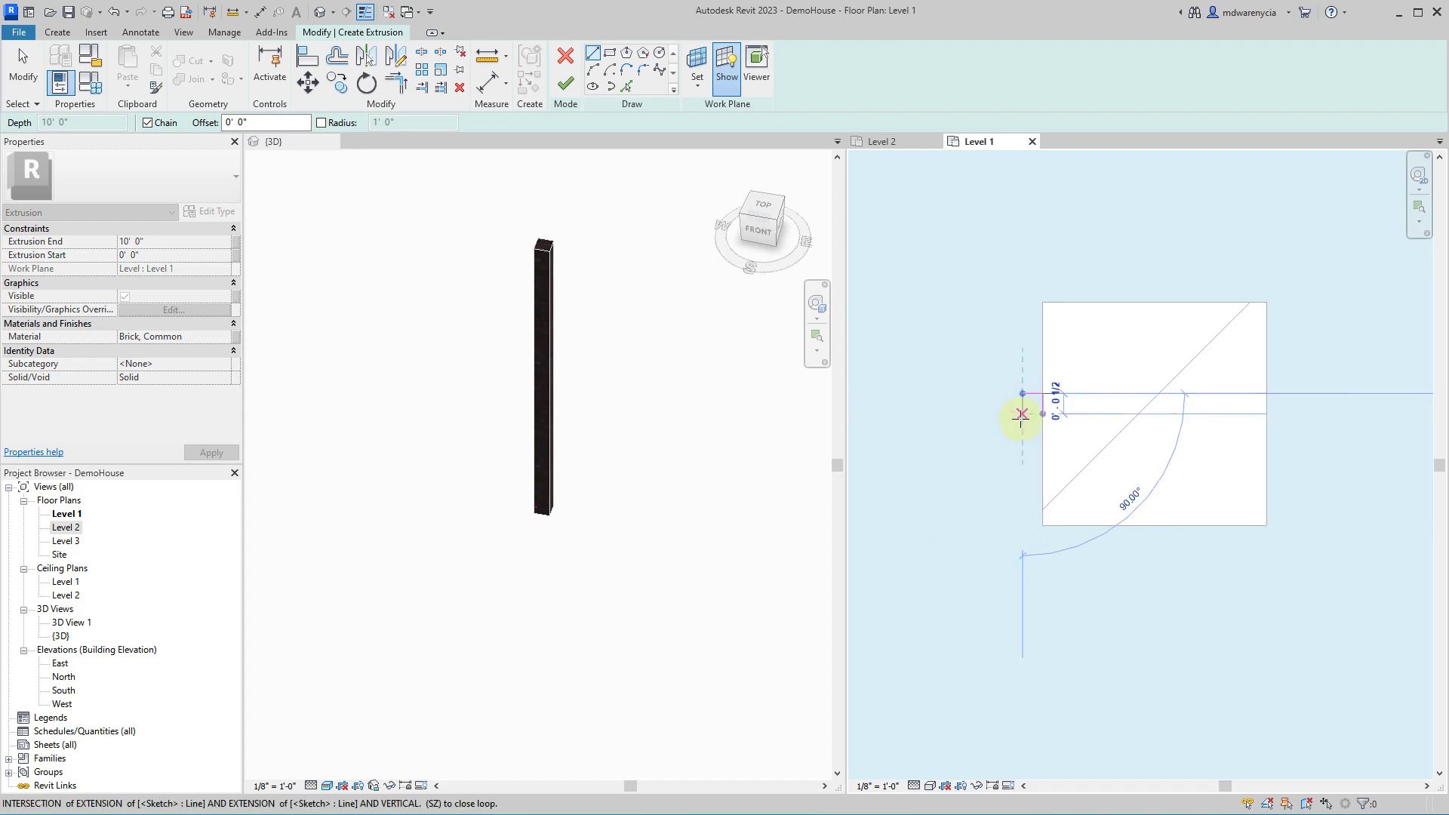
pyautogui.click(1022, 433)
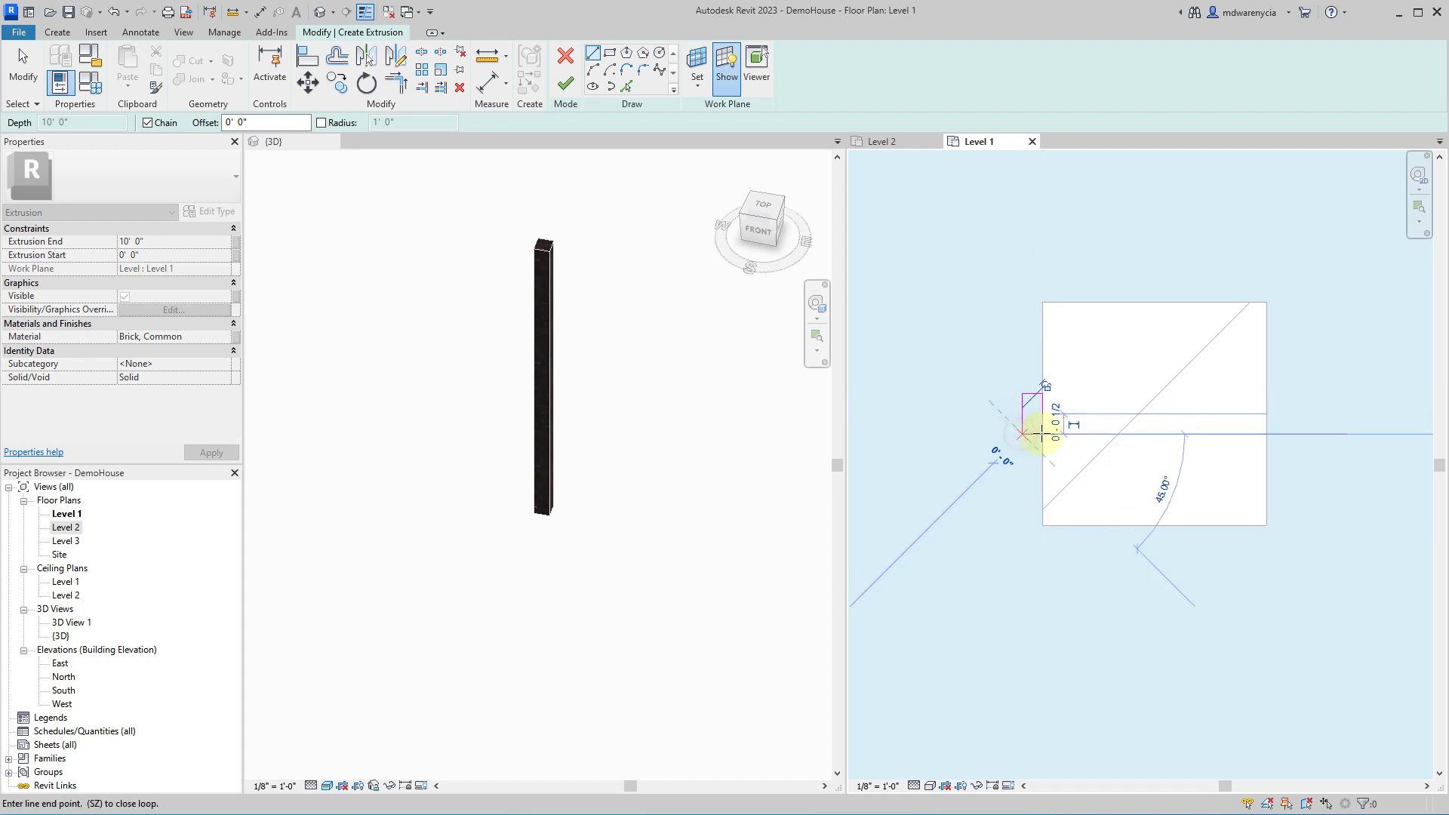
pyautogui.click(1042, 434)
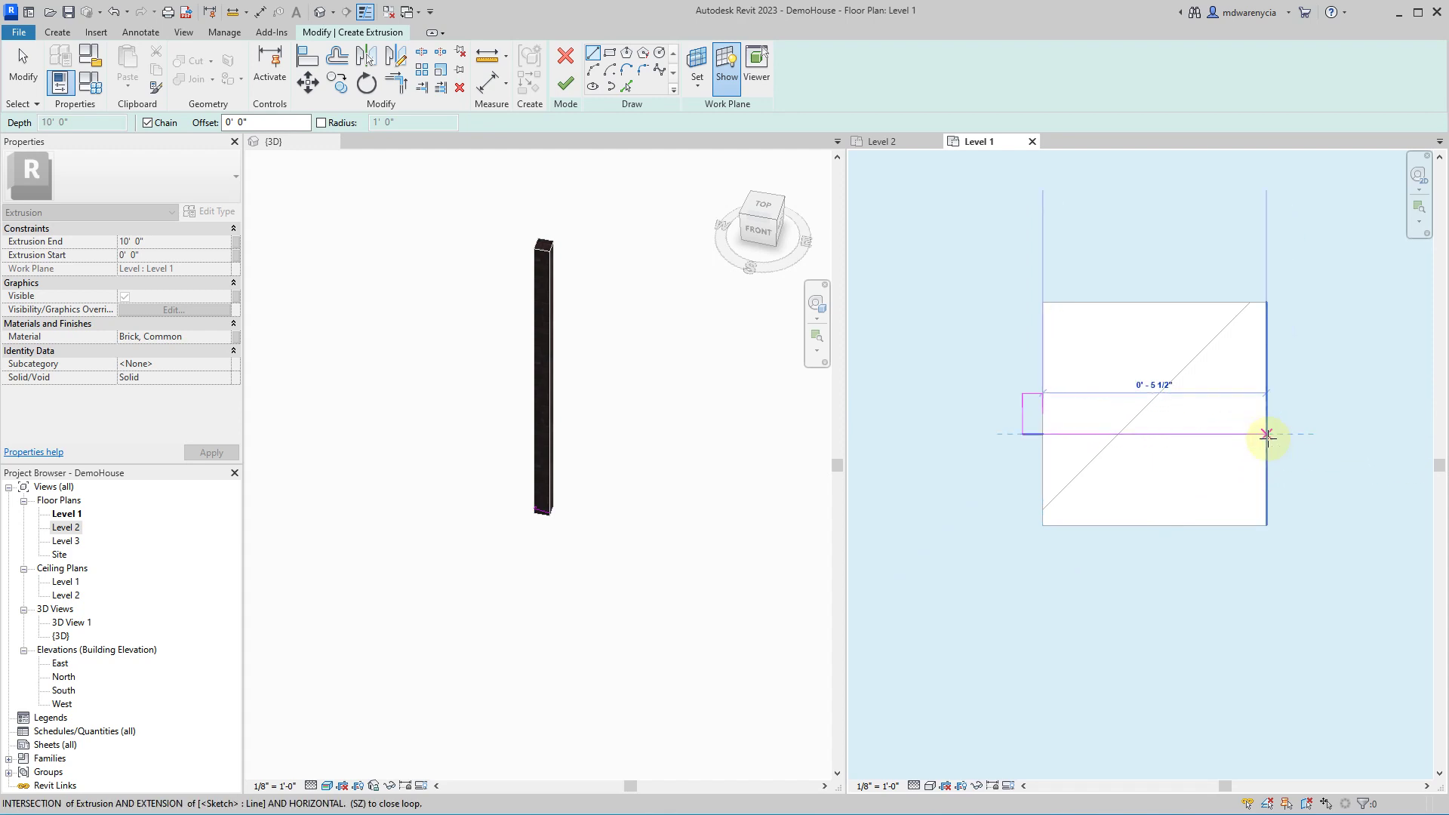
# - Continue the sketch across the post to 1/2 inch past its right edge, then 1 inch up and back to close the outline
pyautogui.click(1045, 431)
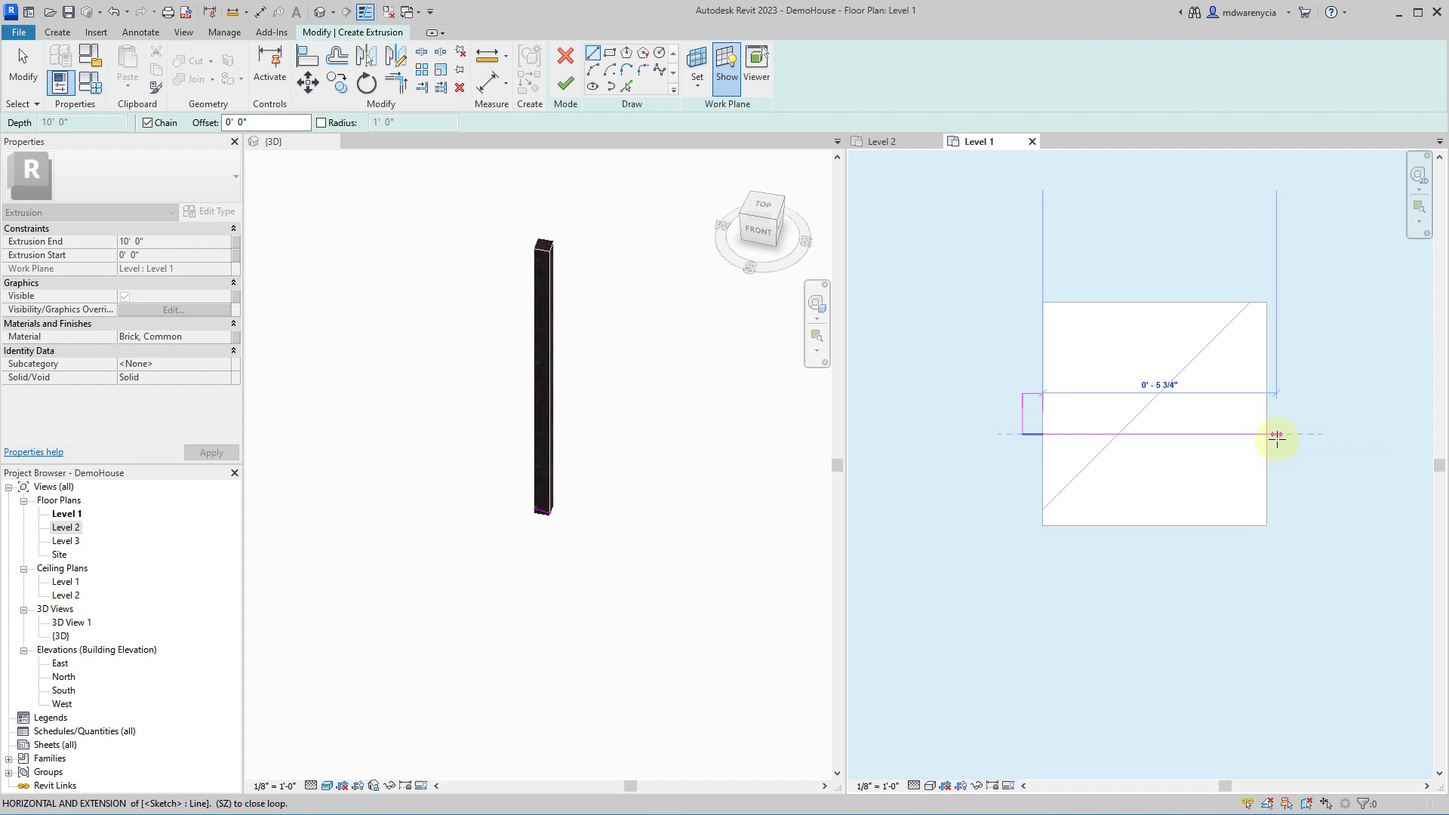
pyautogui.click(1286, 433)
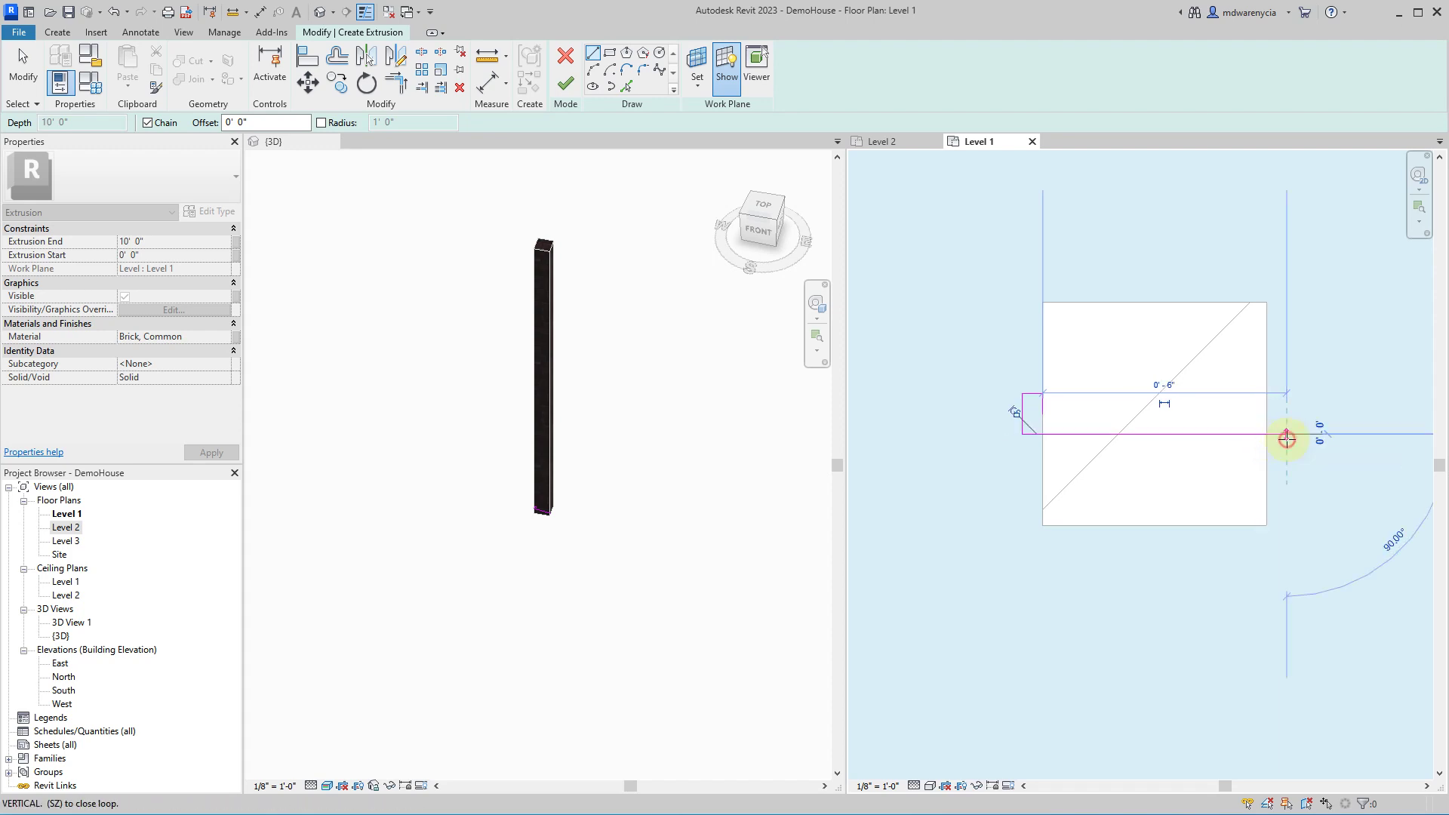
pyautogui.click(1287, 394)
pyautogui.click(1021, 394)
pyautogui.press('Escape')
pyautogui.press('Escape')
# - Clean up the sketch into a closed 6 1/2-inch by 1-inch rectangle by removing the inner guide line and the extra short bottom segment
pyautogui.moveTo(951, 359)
pyautogui.mouseDown()
pyautogui.moveTo(1082, 408)
pyautogui.moveTo(1023, 397)
pyautogui.mouseUp()
pyautogui.press('Delete')
pyautogui.click(1022, 425)
pyautogui.click(972, 370)
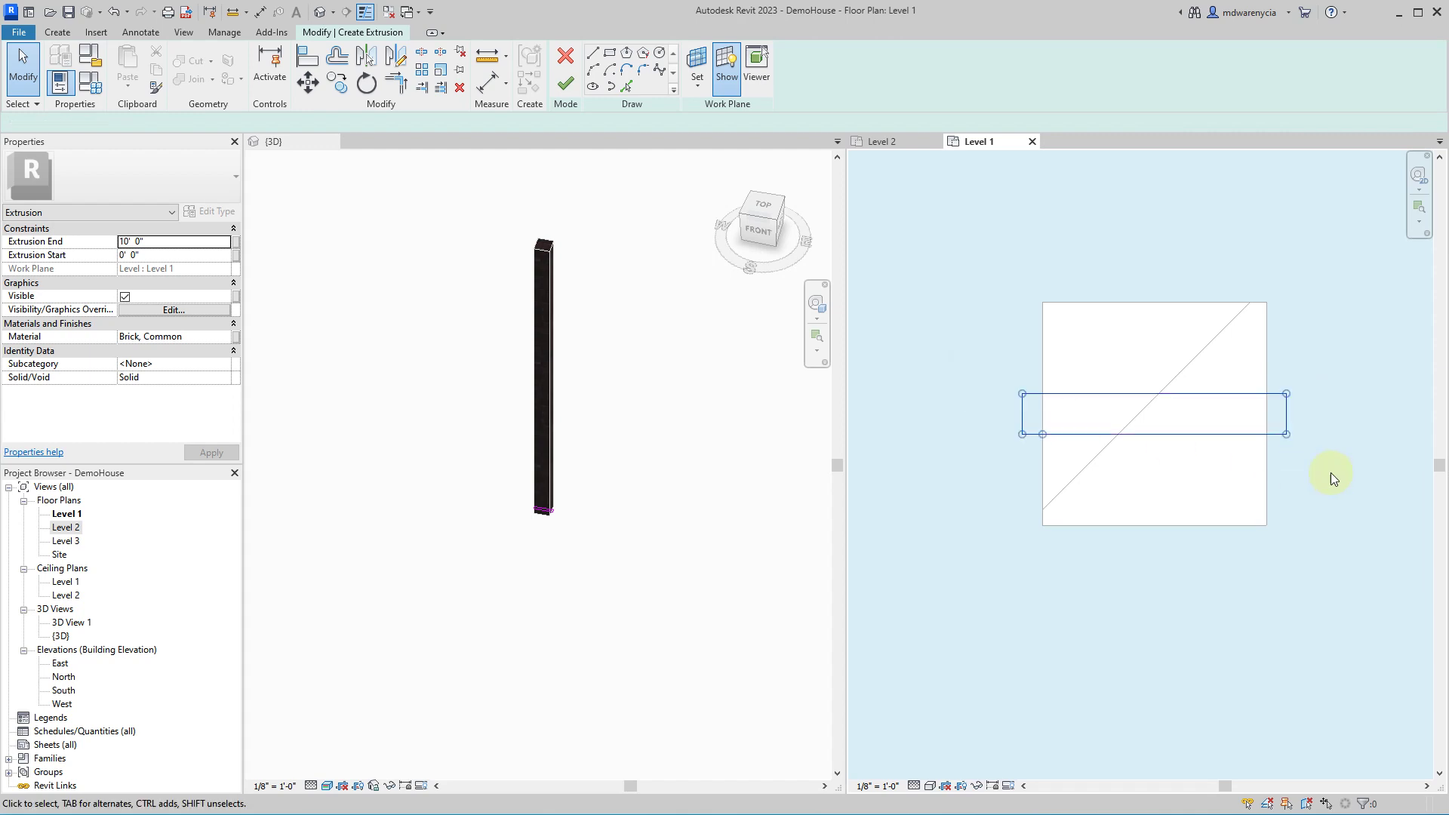
pyautogui.hotkey('ctrl', 'a')
pyautogui.click(1006, 485)
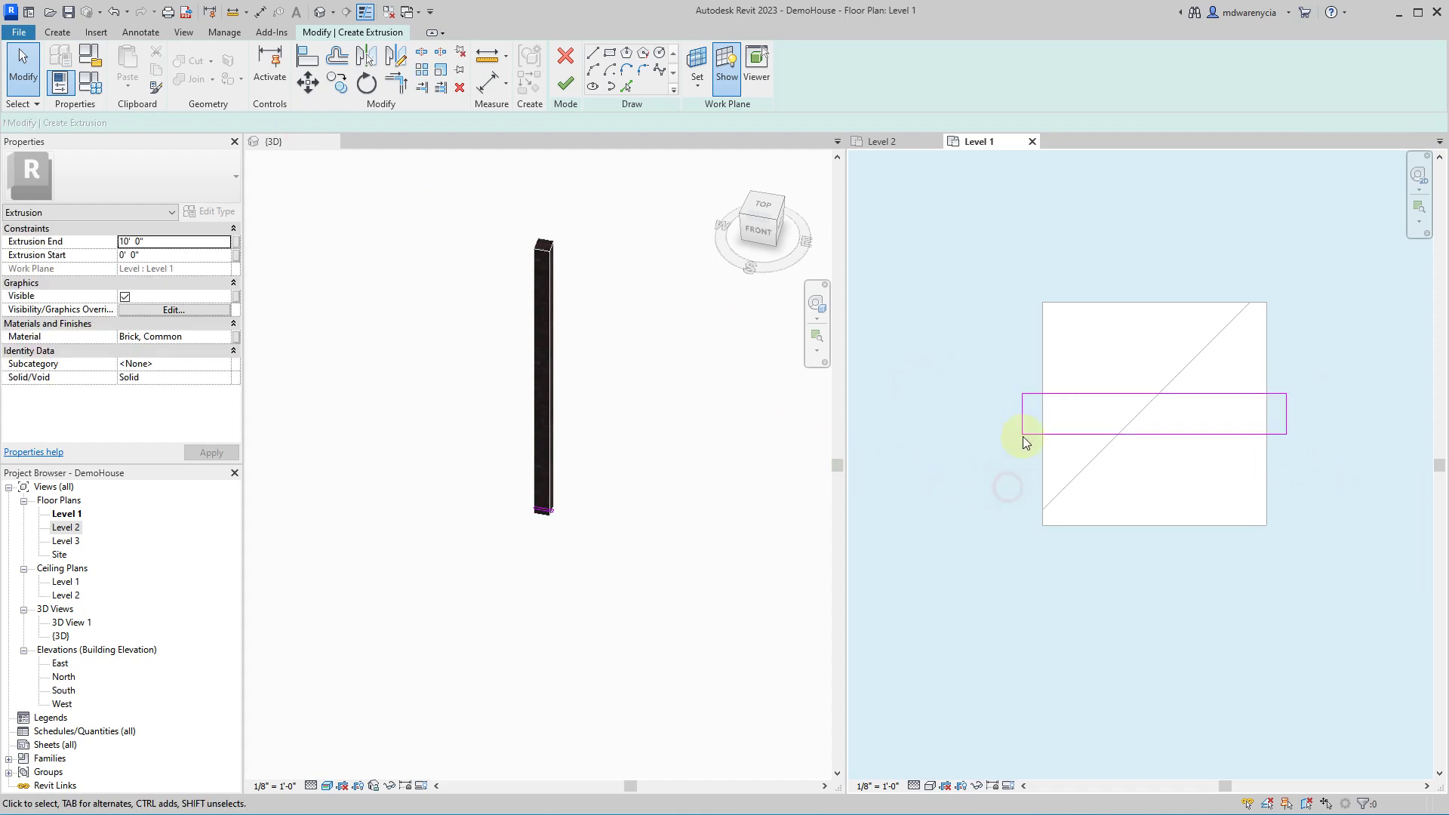
pyautogui.click(1031, 434)
pyautogui.press('Delete')
pyautogui.click(1055, 440)
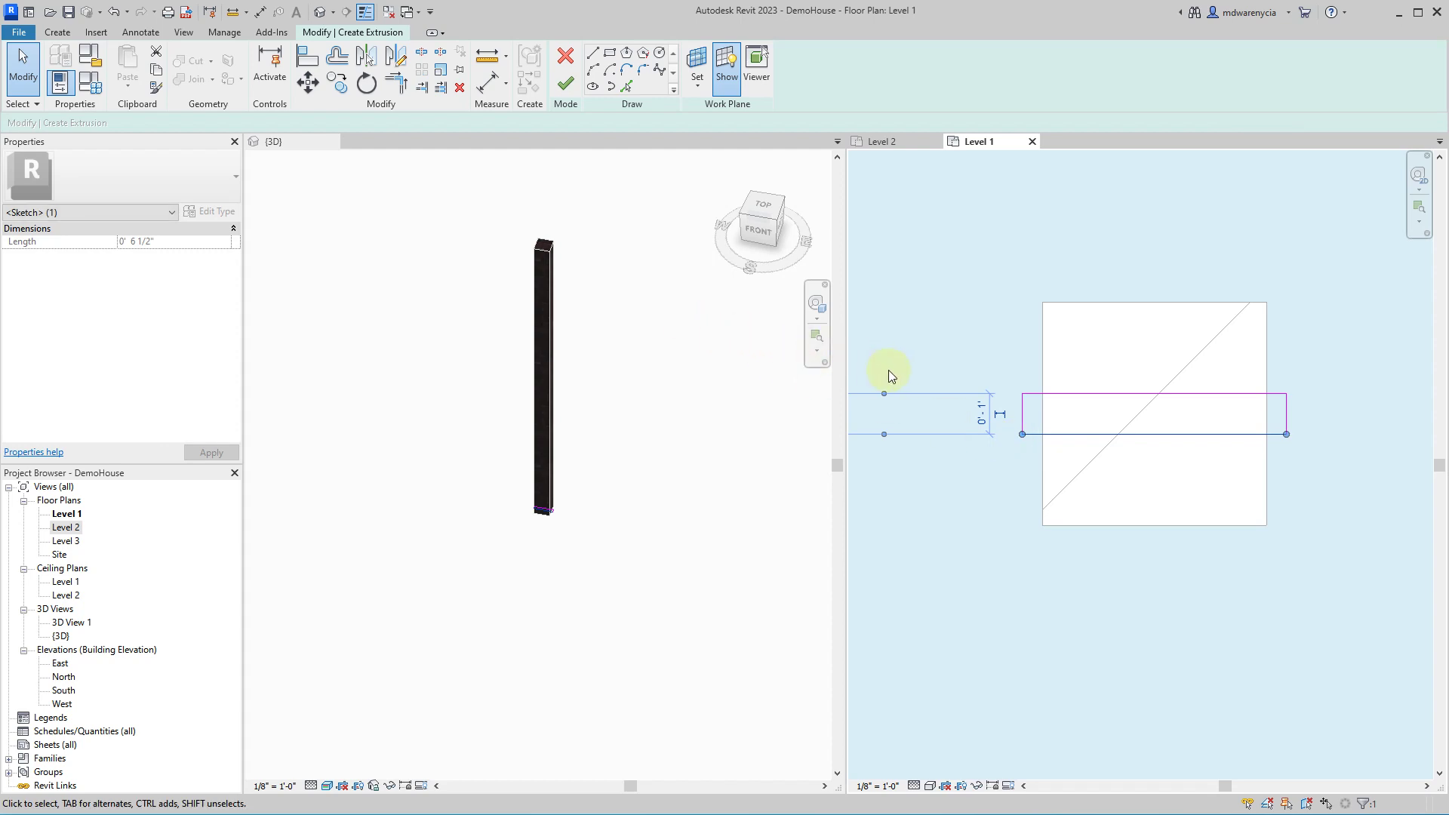
pyautogui.click(1006, 491)
# - Set the strip extrusion's start to 2' 0" and its end to 9' 0", and finish the sketch
pyautogui.click(179, 255)
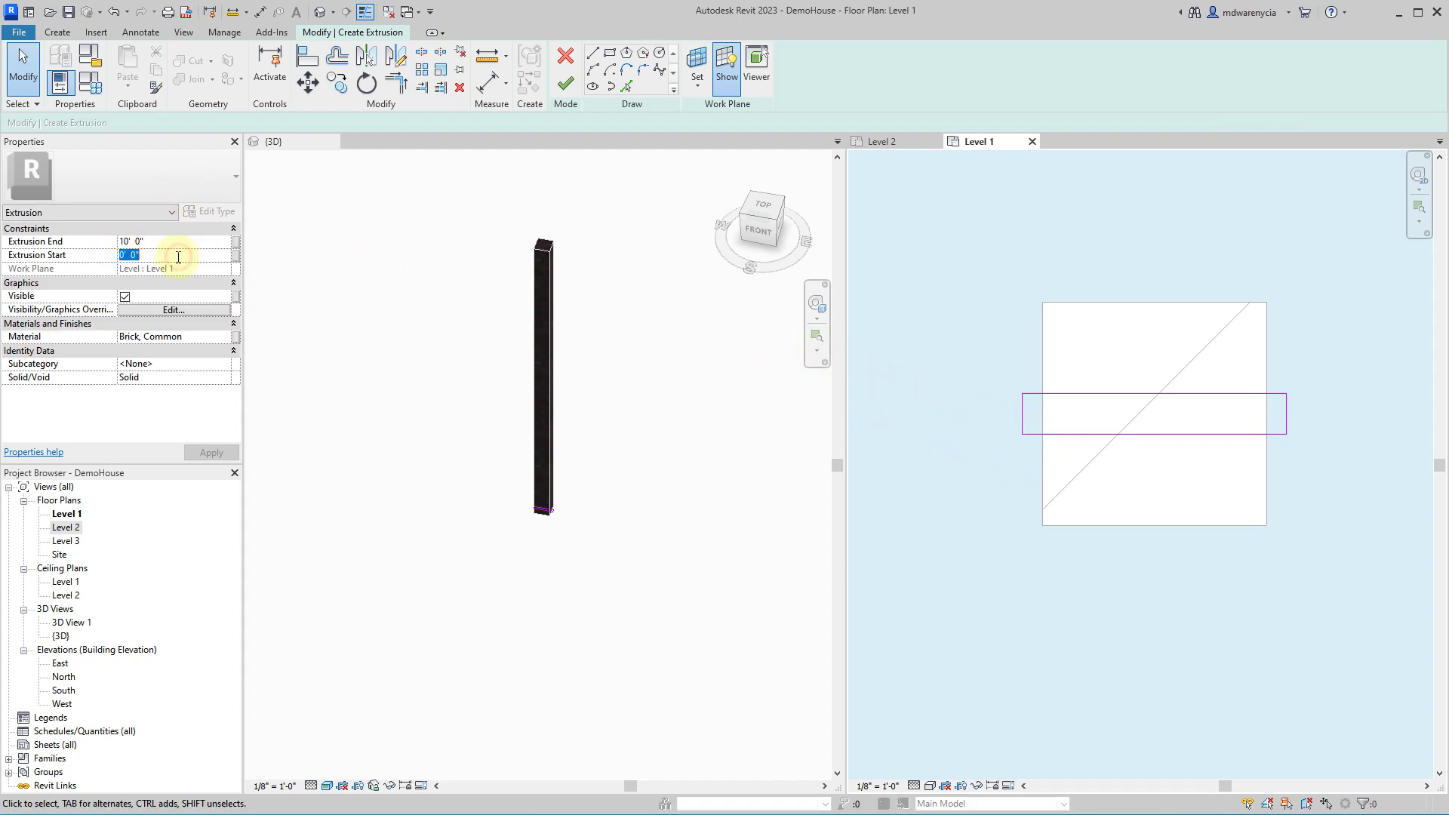
pyautogui.click(207, 246)
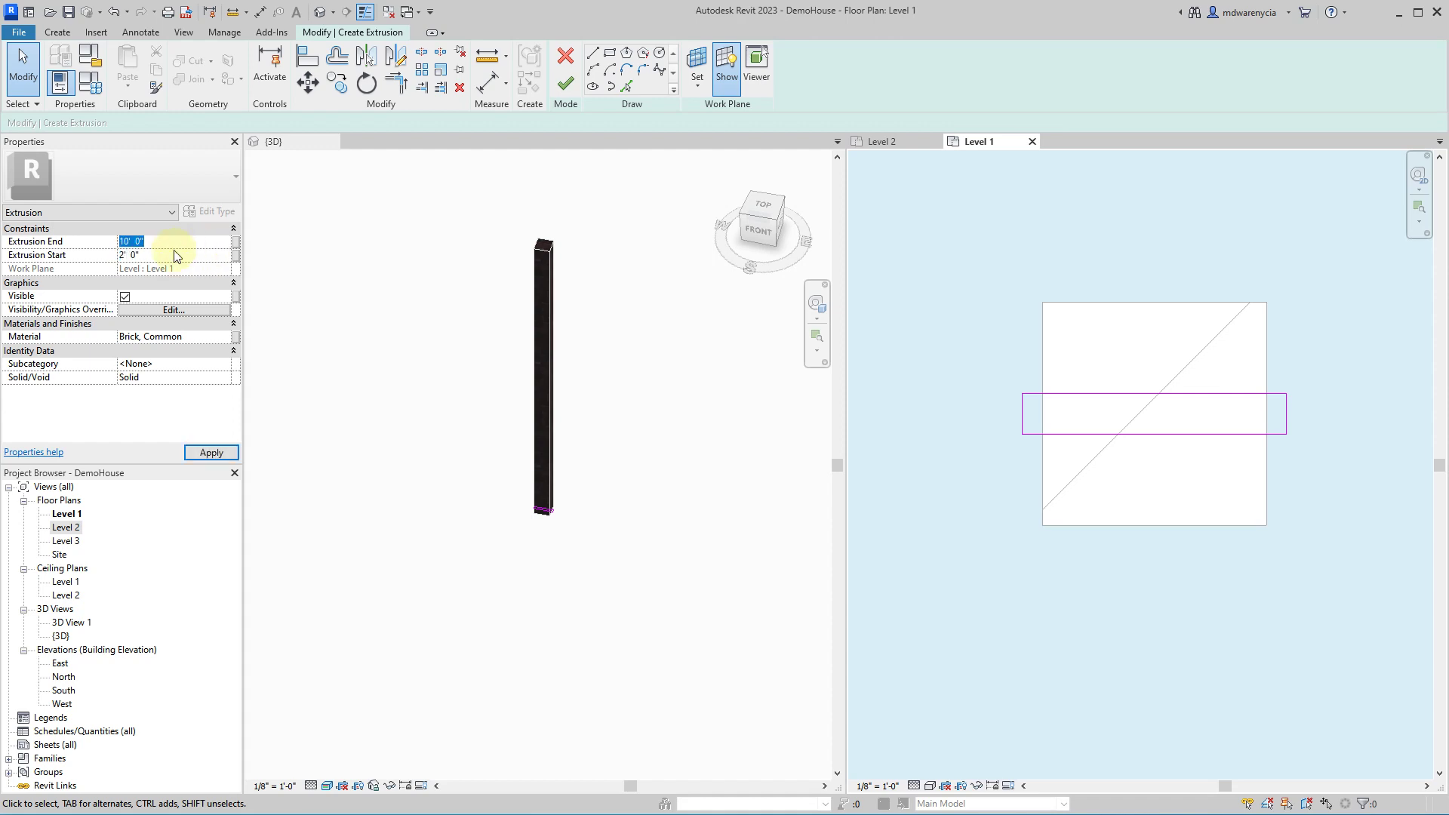
pyautogui.write("9'")
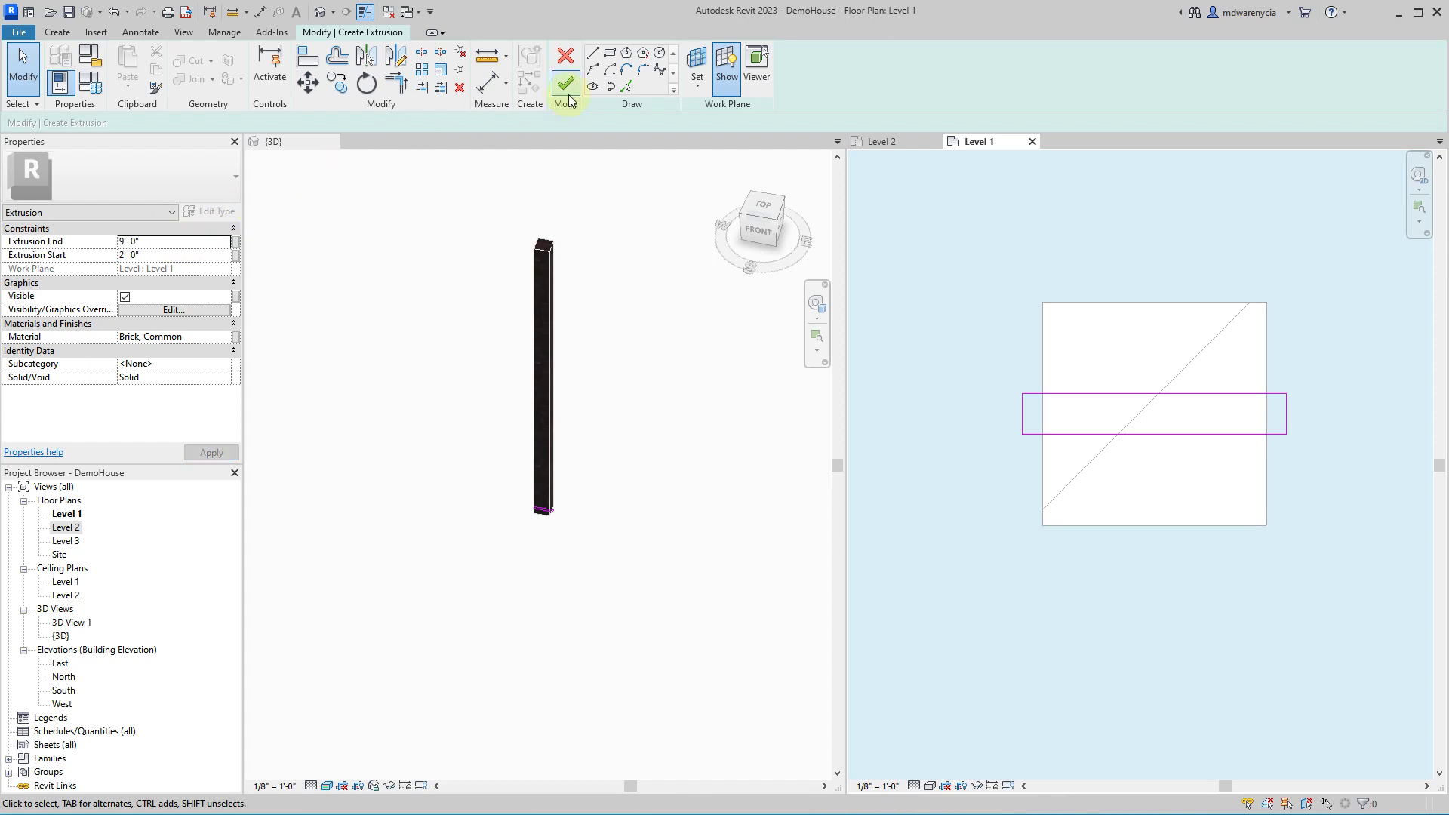
pyautogui.click(565, 83)
pyautogui.click(640, 569)
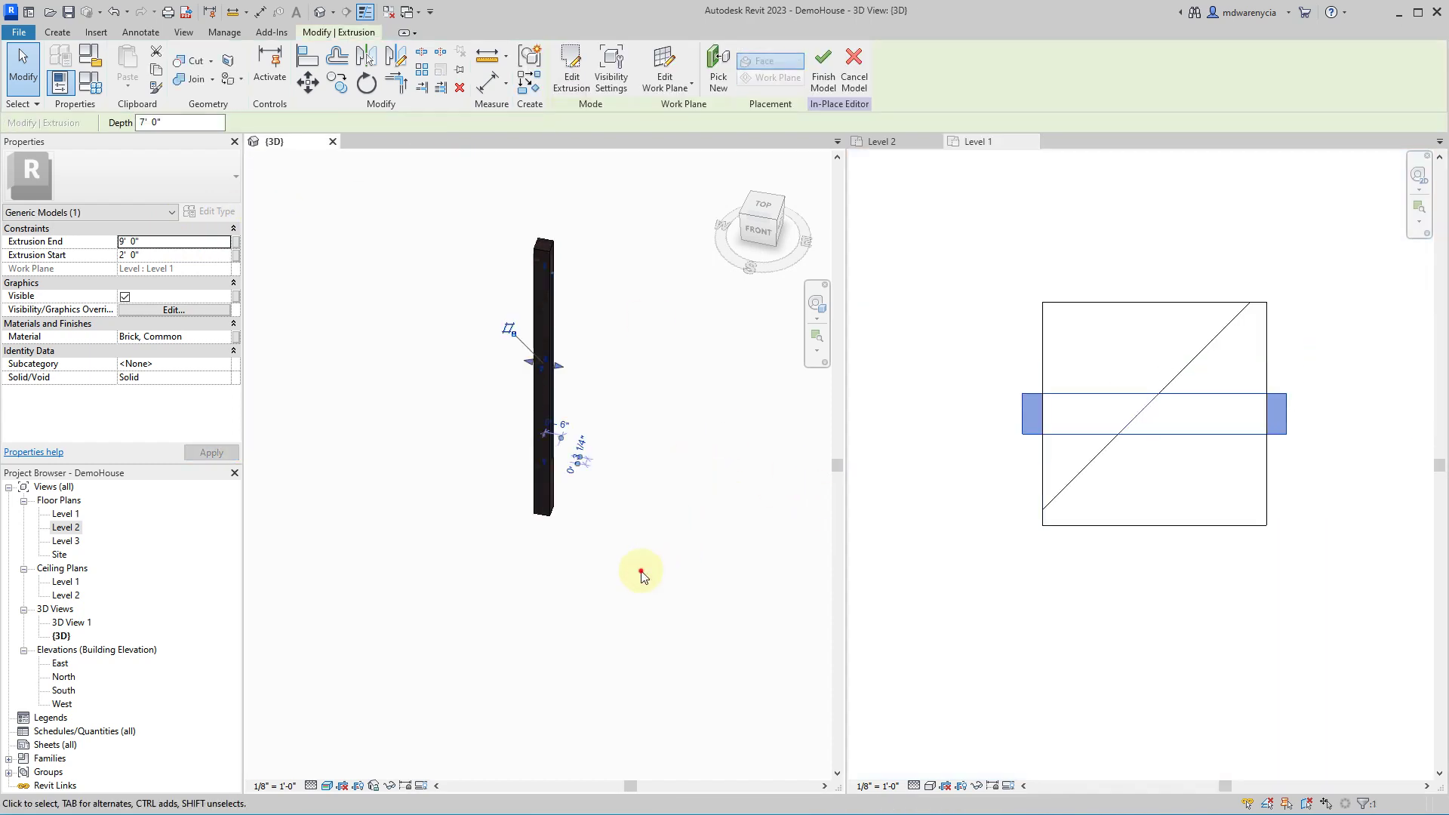
pyautogui.click(647, 574)
# - Assign the Cherry material to the thin strip extrusion running through the post
pyautogui.keyDown('shift'); pyautogui.moveTo(650, 573); pyautogui.dragTo(472, 578, button='middle'); pyautogui.keyUp('shift')
pyautogui.scroll(2, 585, 670)
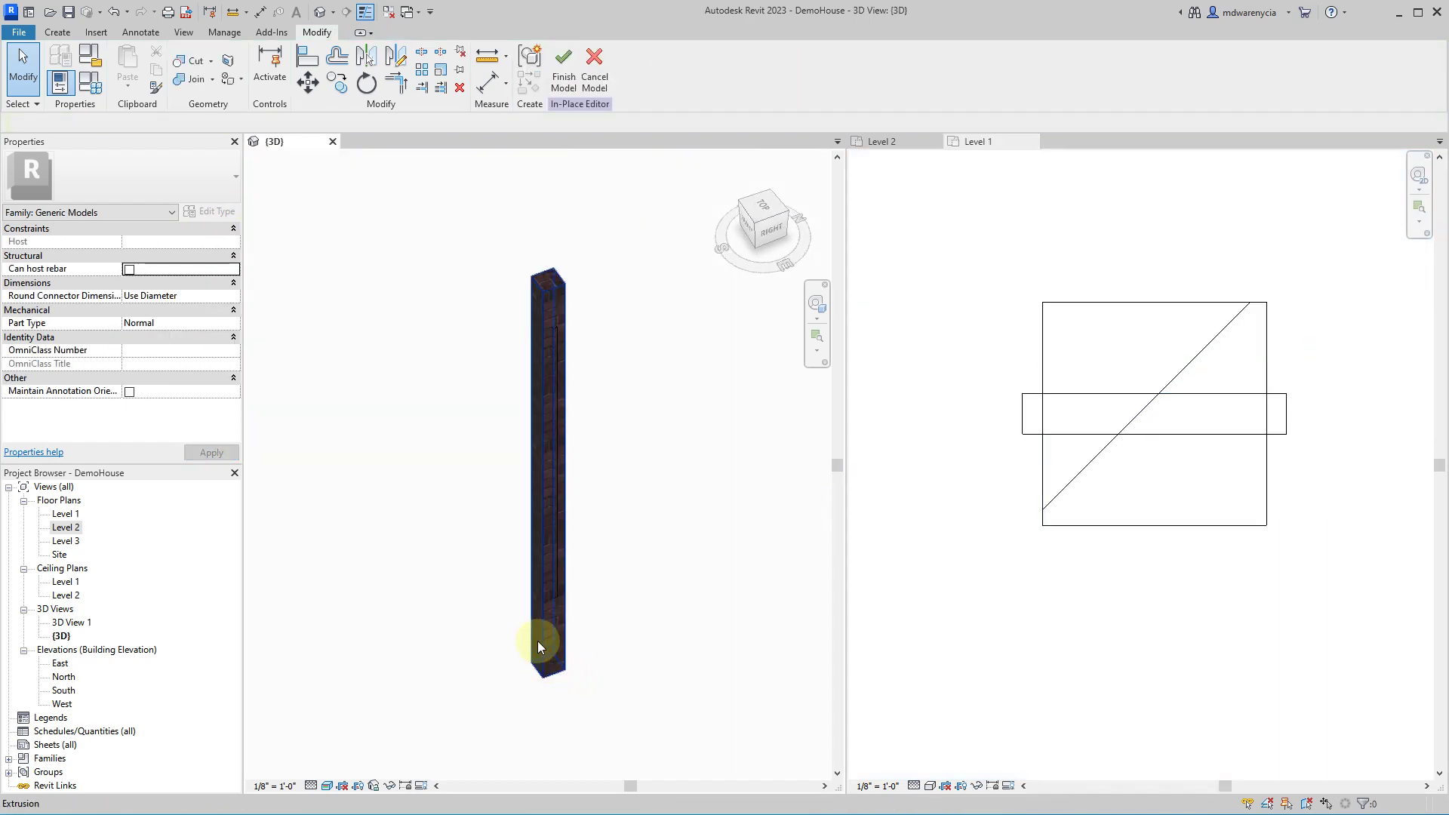
pyautogui.keyDown('shift'); pyautogui.moveTo(573, 573); pyautogui.dragTo(626, 478, button='middle'); pyautogui.keyUp('shift')
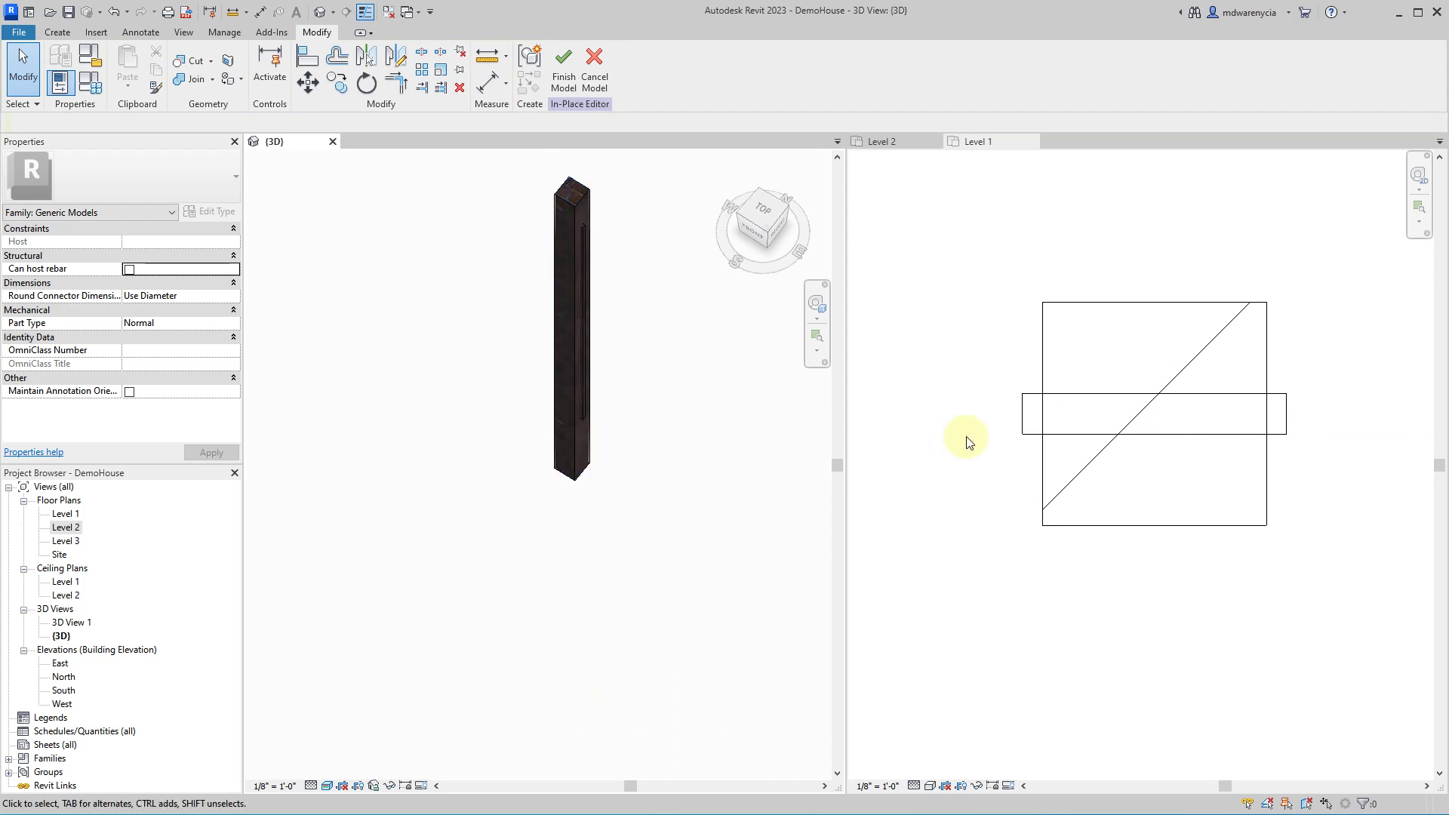
pyautogui.doubleClick(1029, 439)
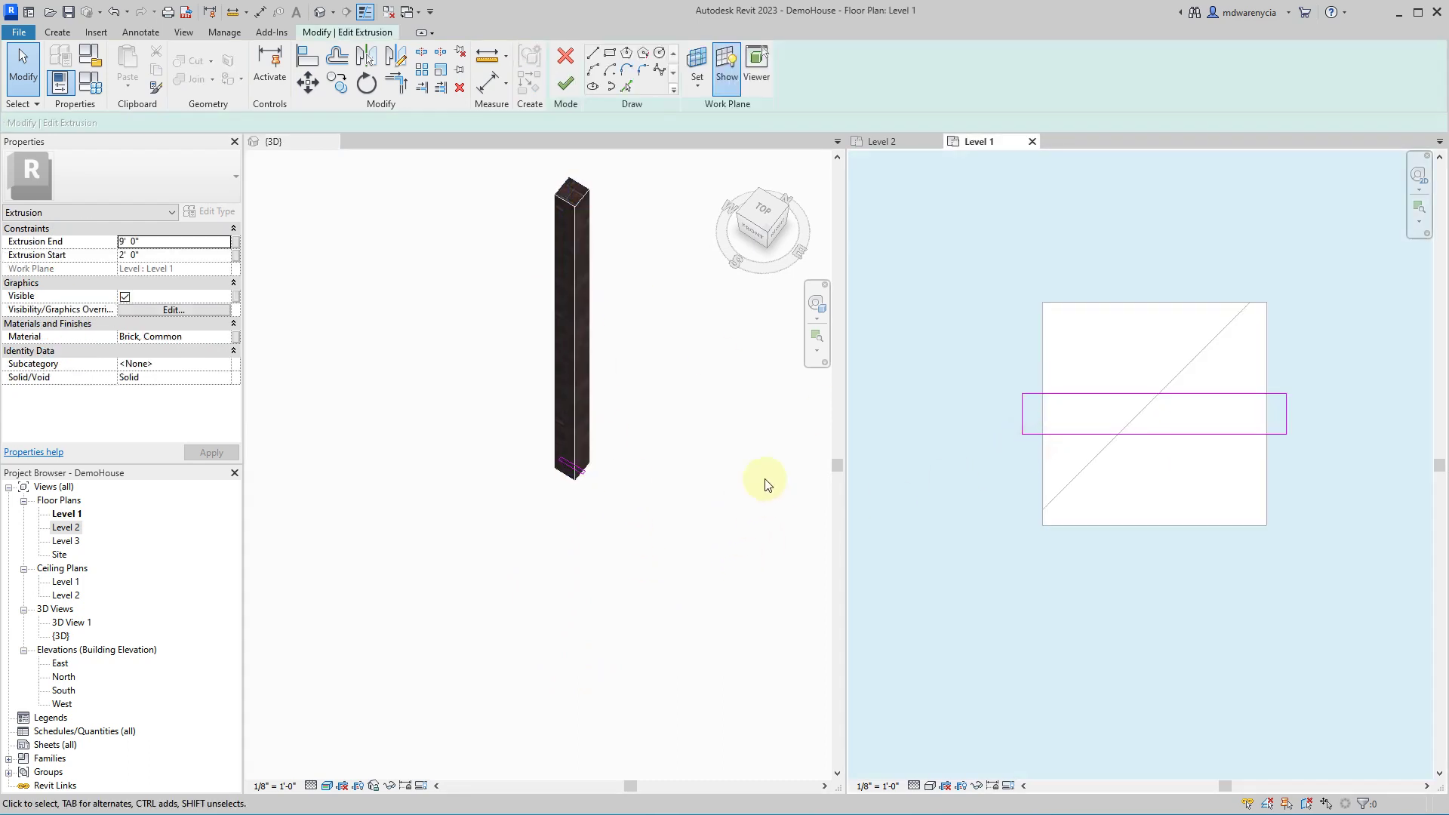
pyautogui.click(564, 60)
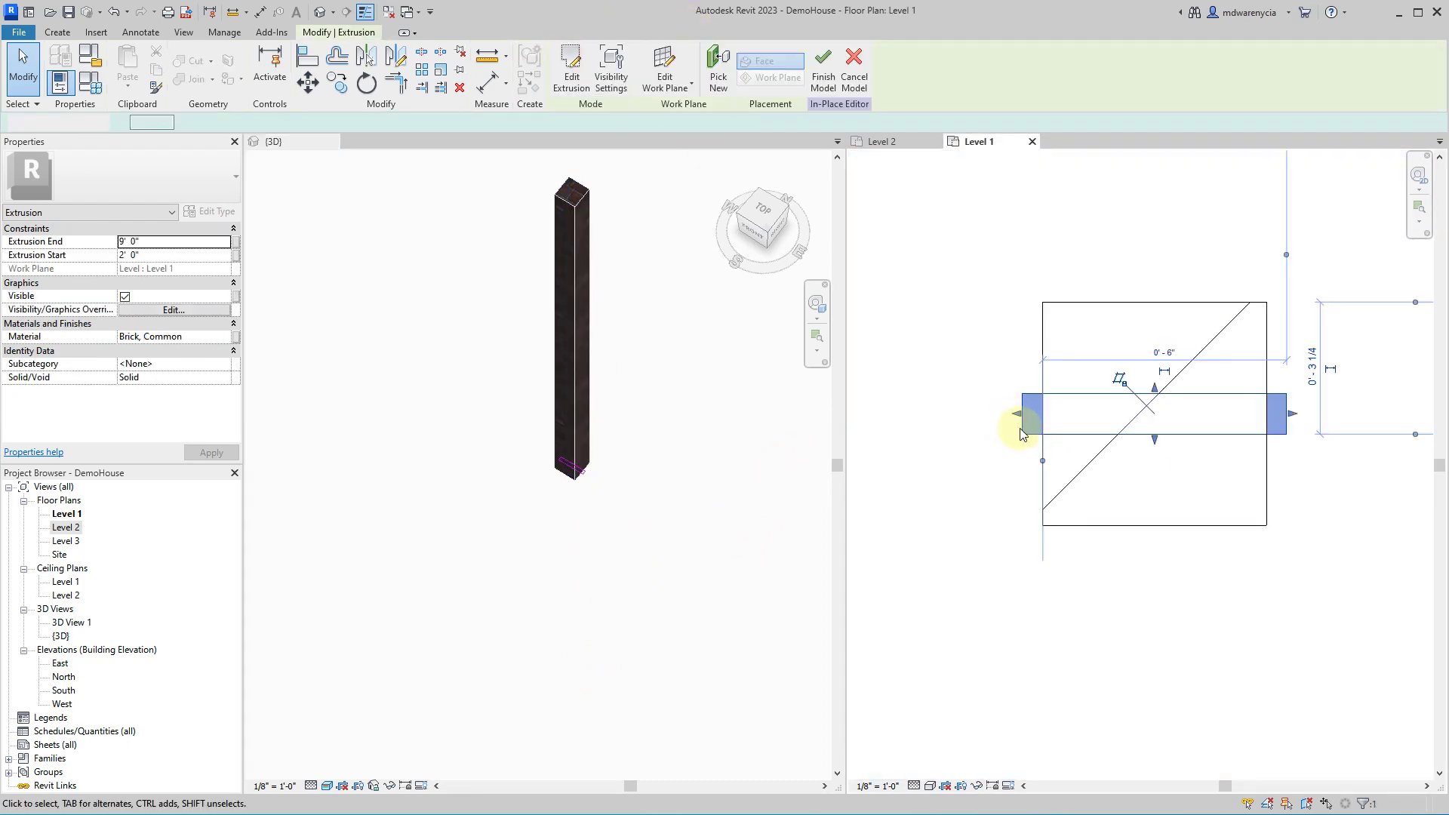
pyautogui.click(225, 338)
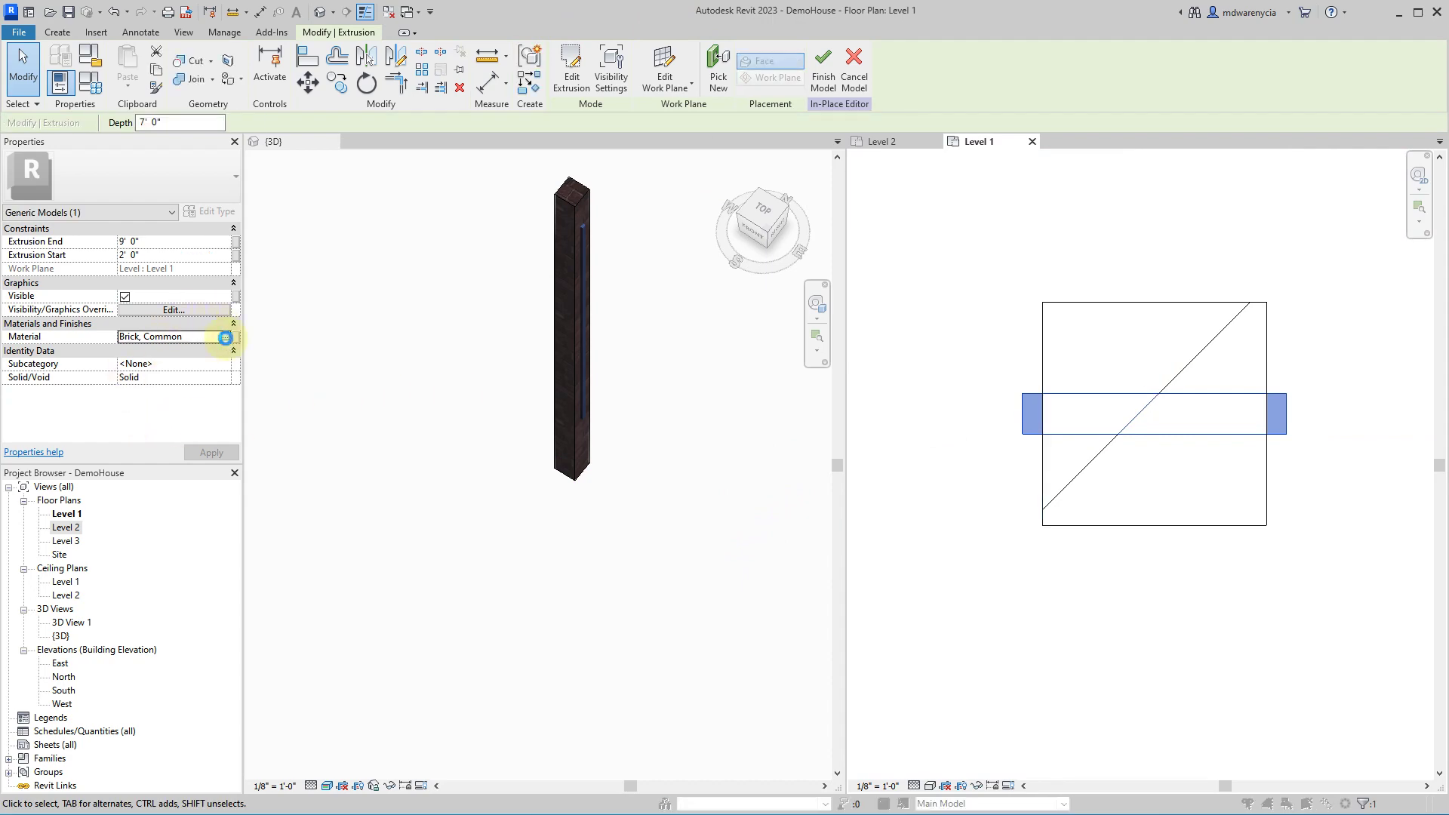
pyautogui.click(226, 423)
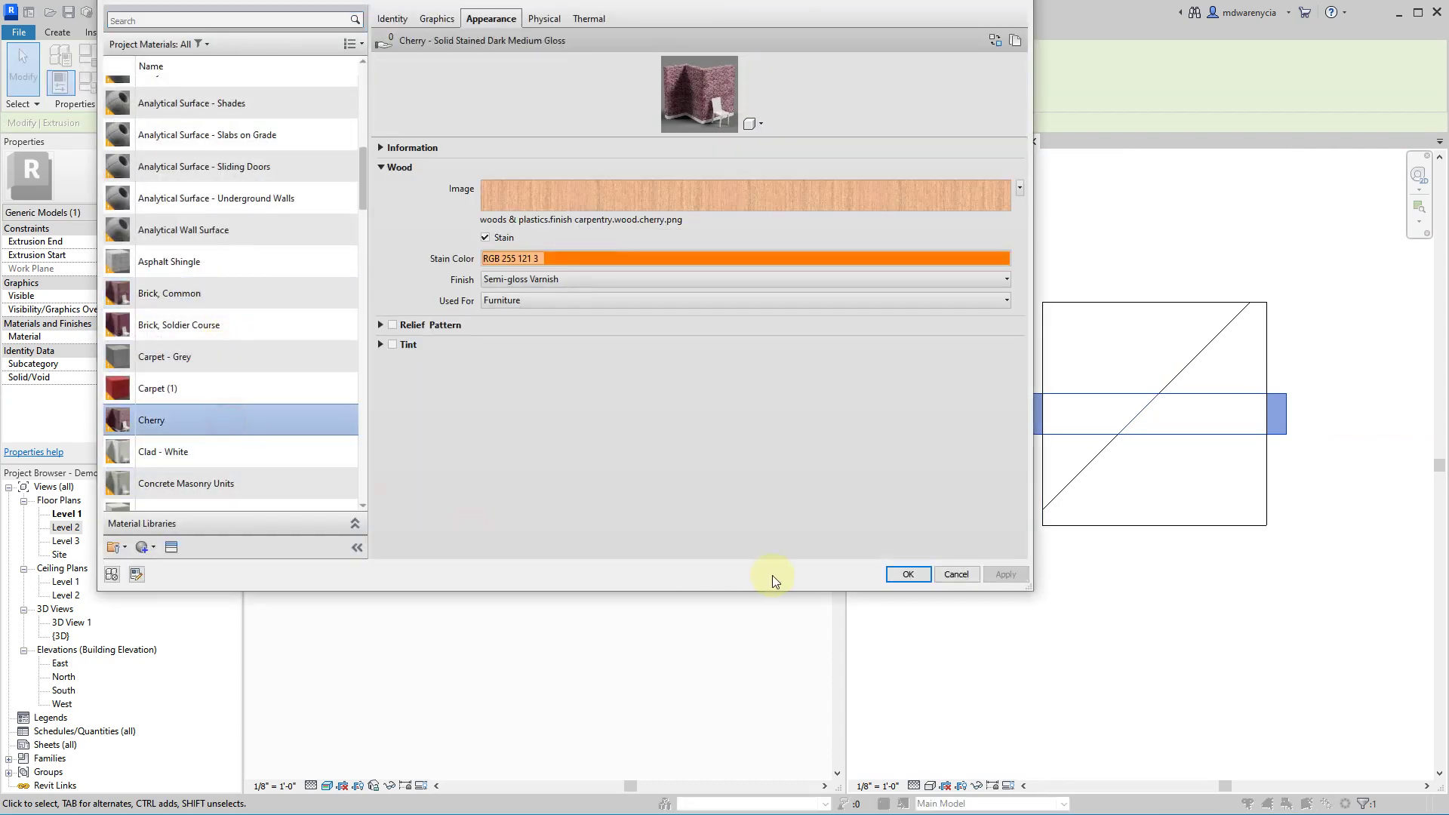
pyautogui.click(908, 575)
# - Change the square post extrusion's material to Cherry
pyautogui.scroll(4, 527, 217)
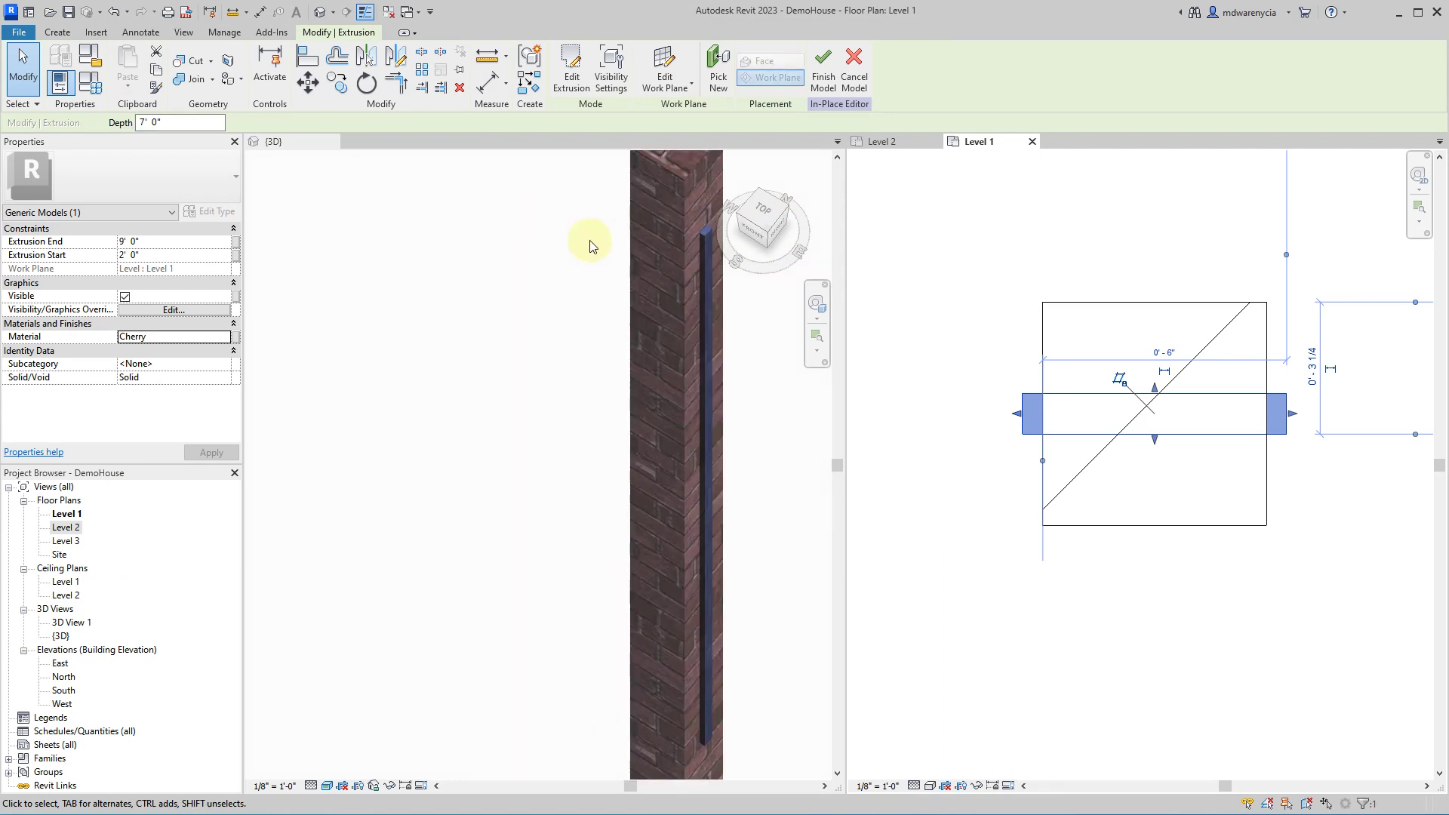
pyautogui.click(664, 386)
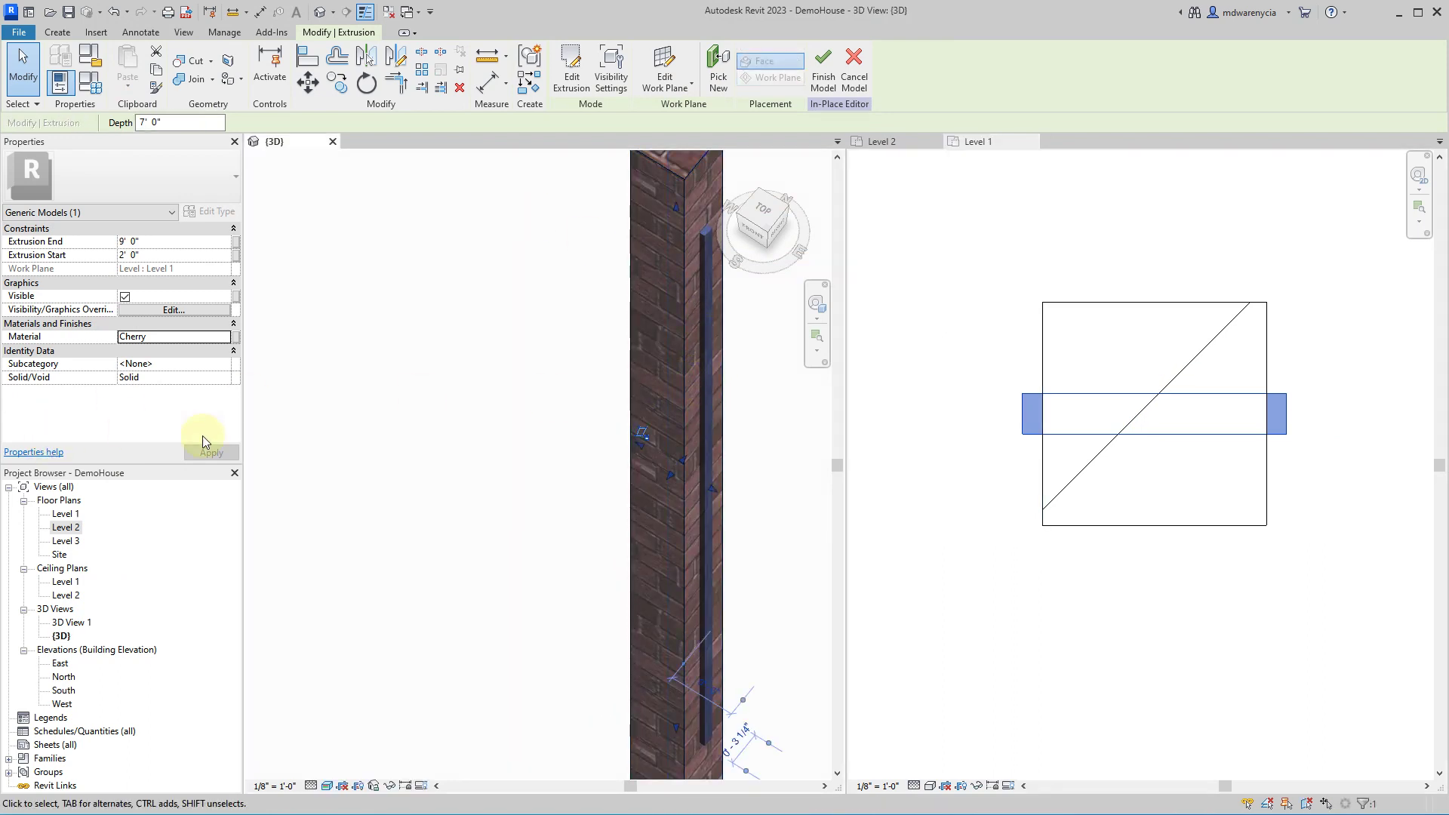
pyautogui.click(631, 470)
pyautogui.click(642, 470)
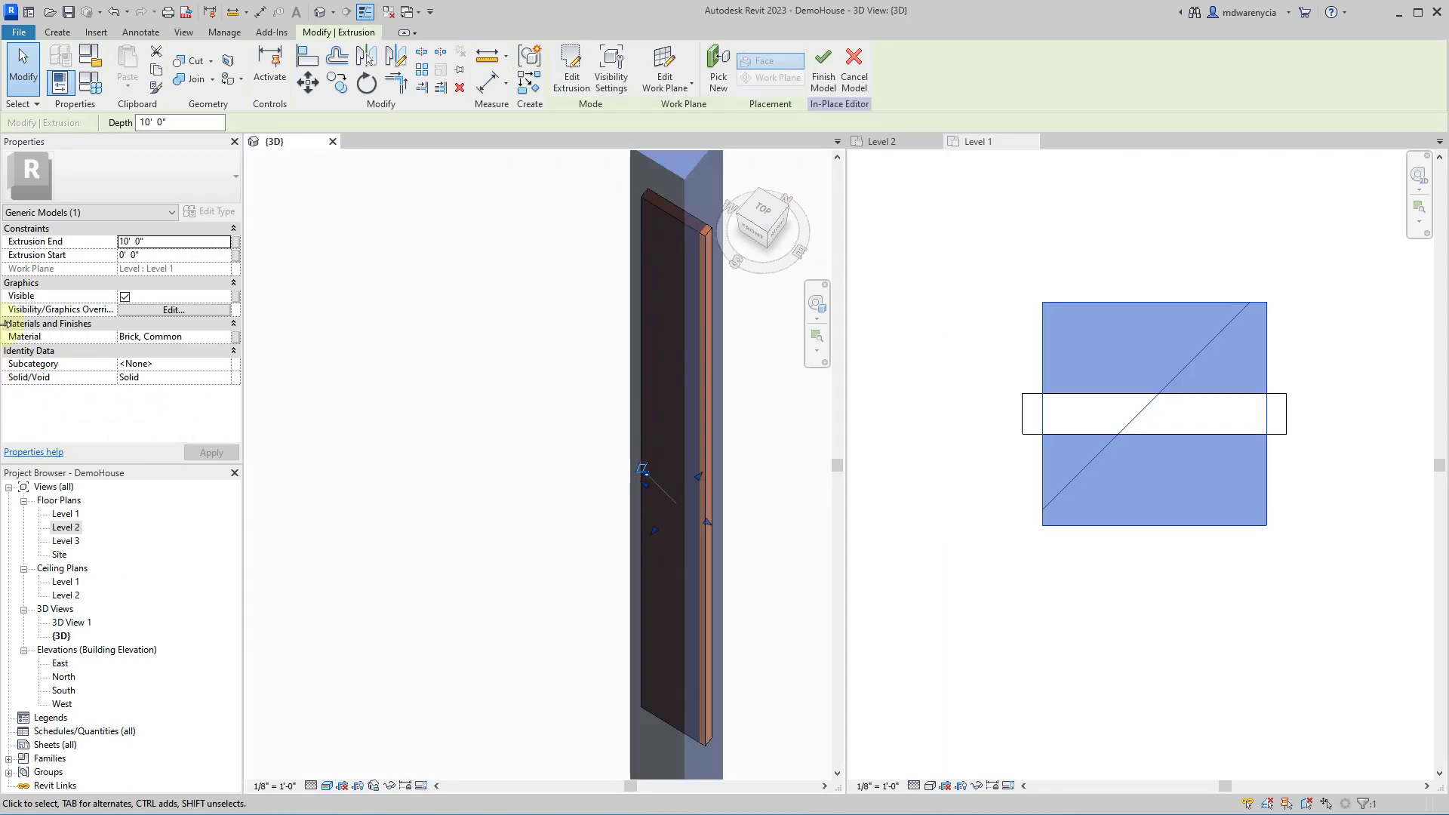
pyautogui.click(217, 336)
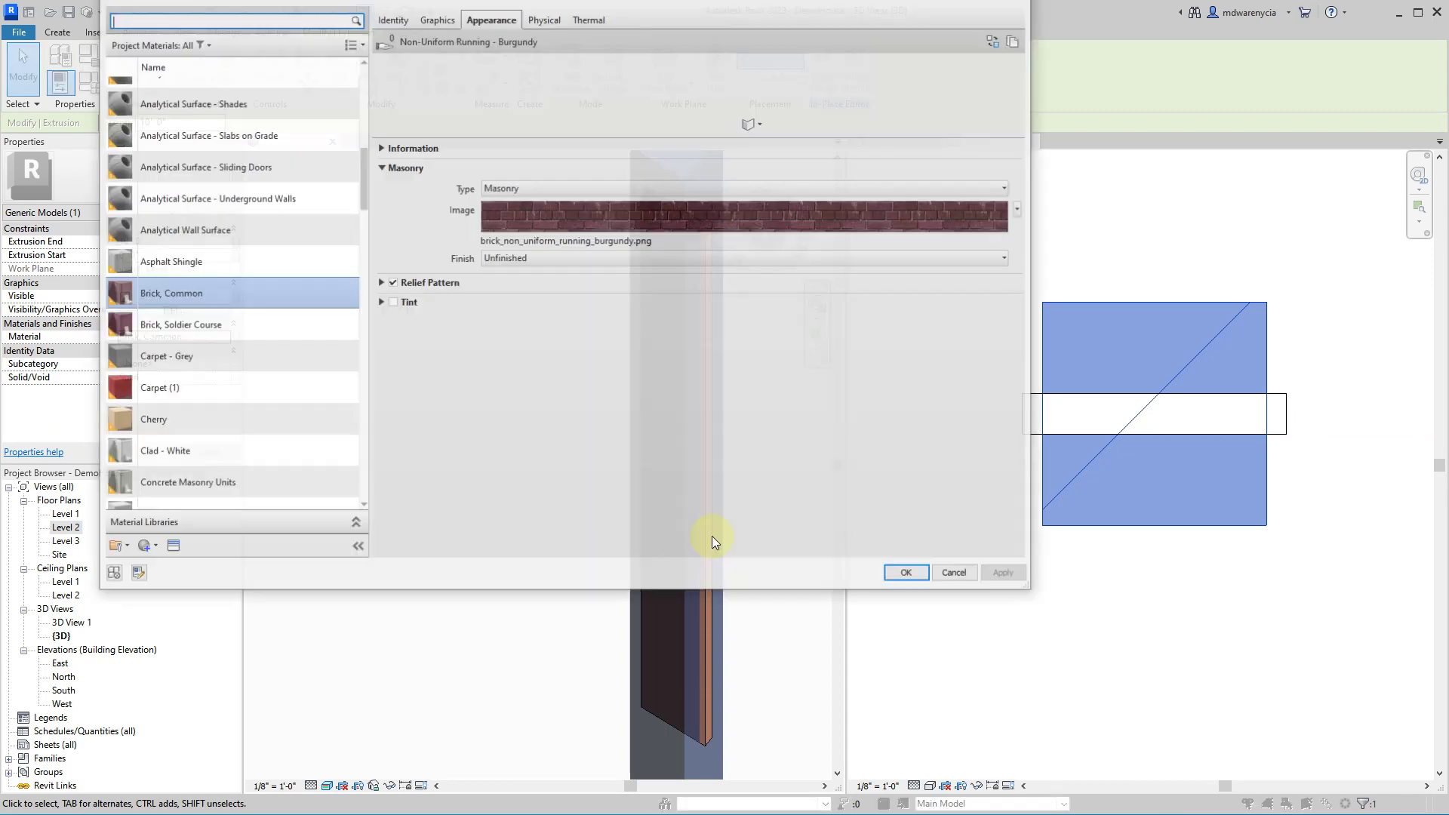
pyautogui.click(178, 421)
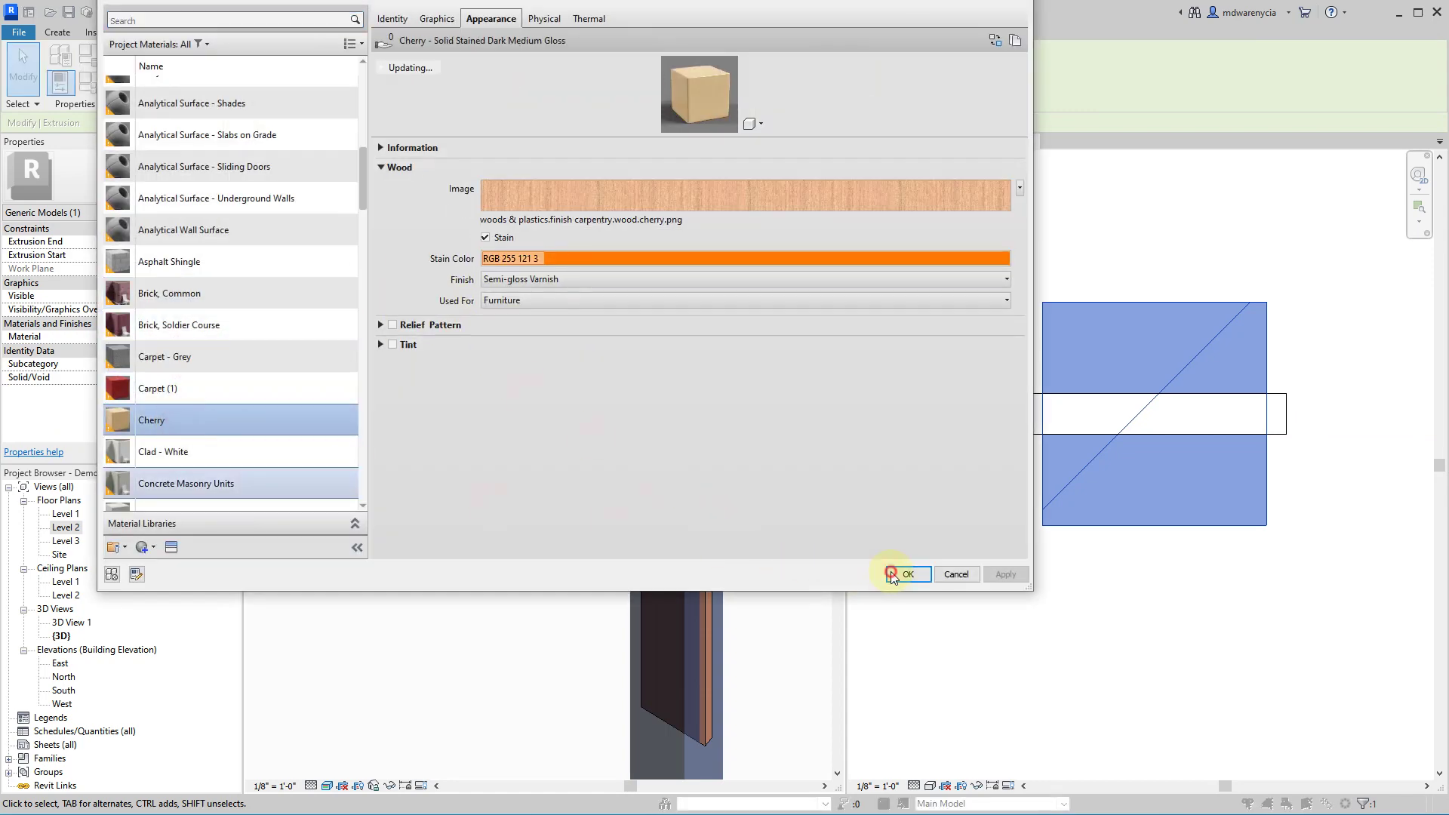
pyautogui.click(908, 574)
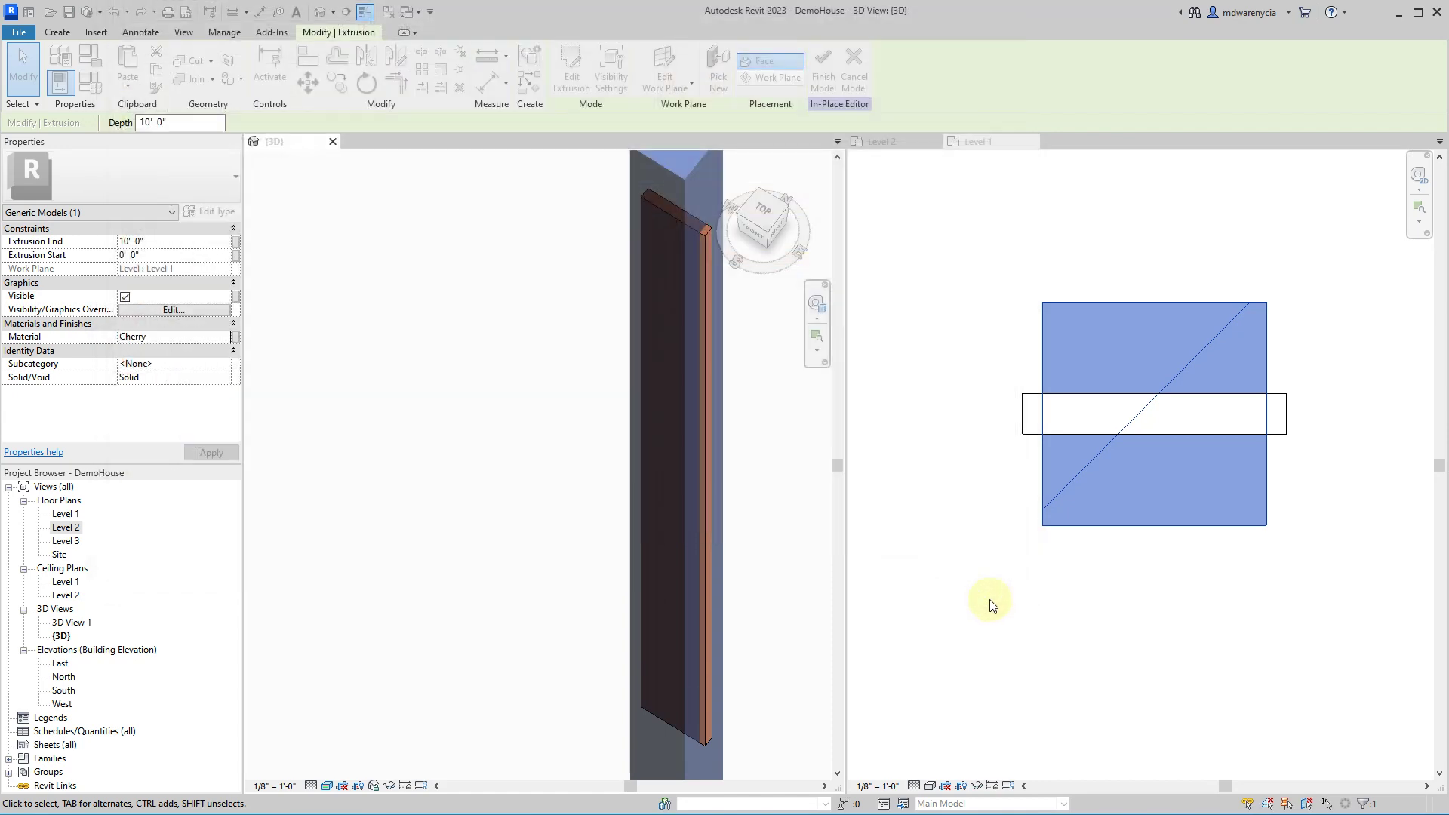
pyautogui.click(439, 578)
# - Copy the thin strip extrusion and paste the duplicate directly over the original in the Level 1 plan
pyautogui.click(825, 85)
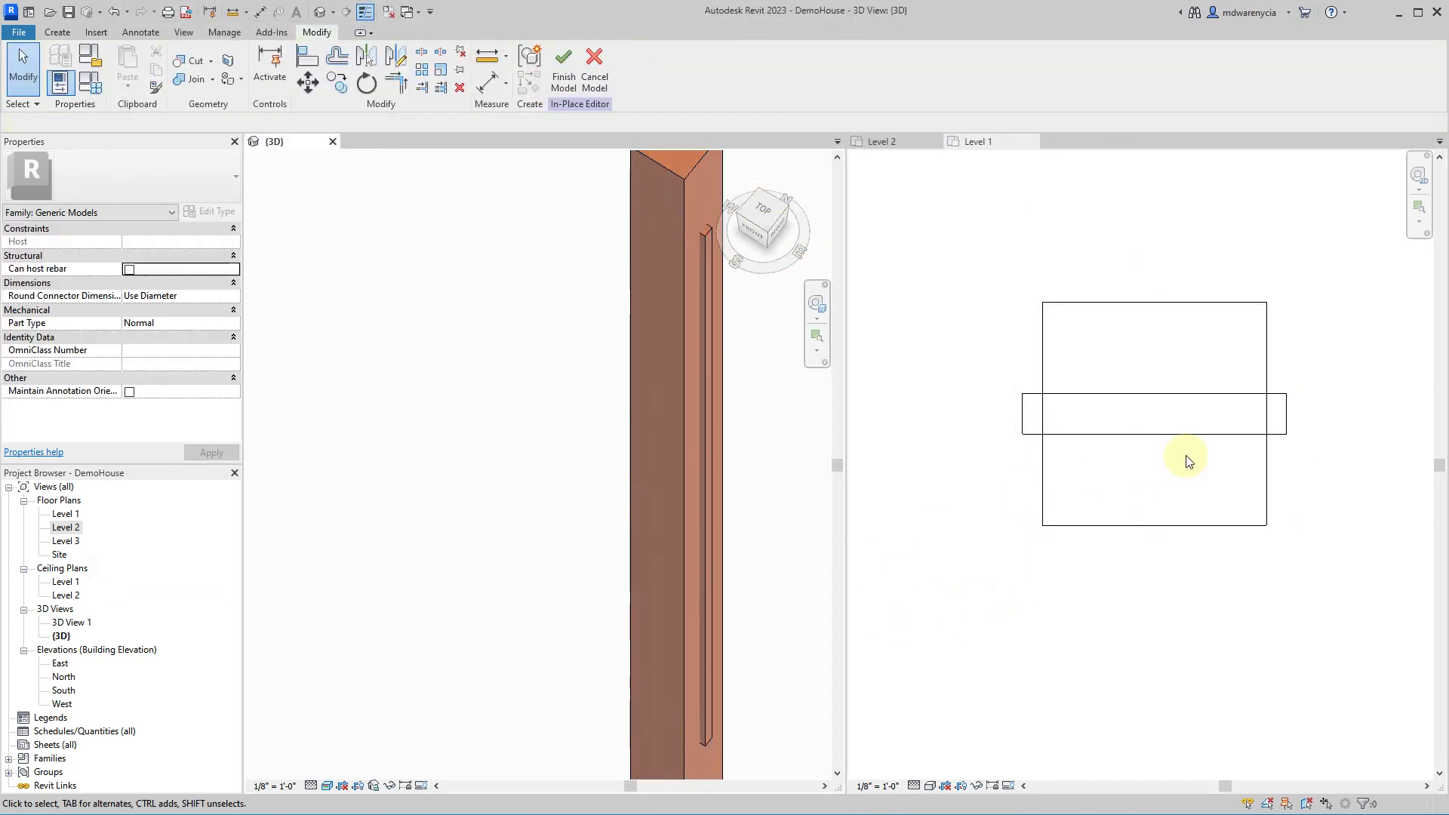
pyautogui.click(1144, 430)
pyautogui.click(1143, 433)
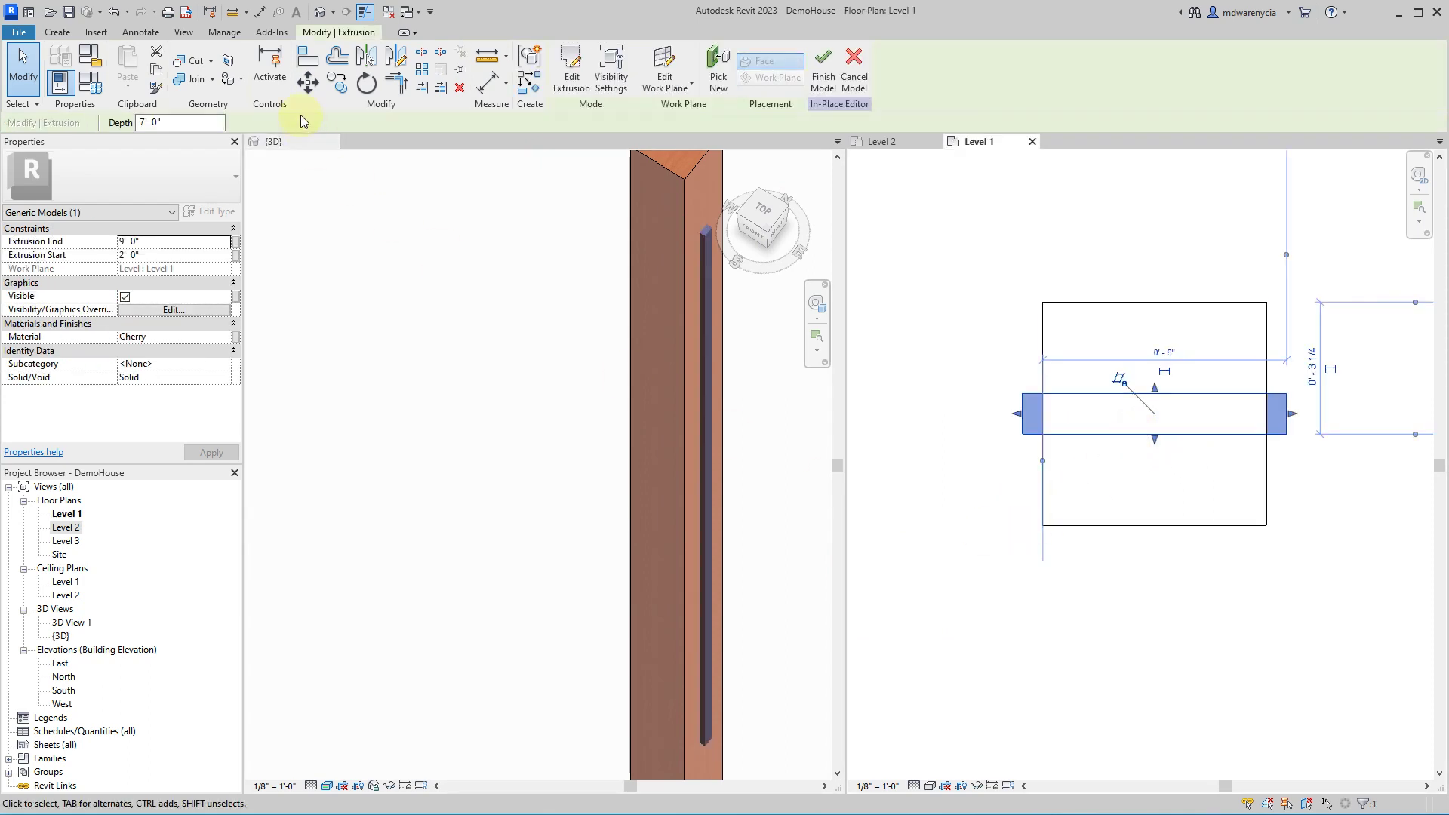
pyautogui.click(366, 83)
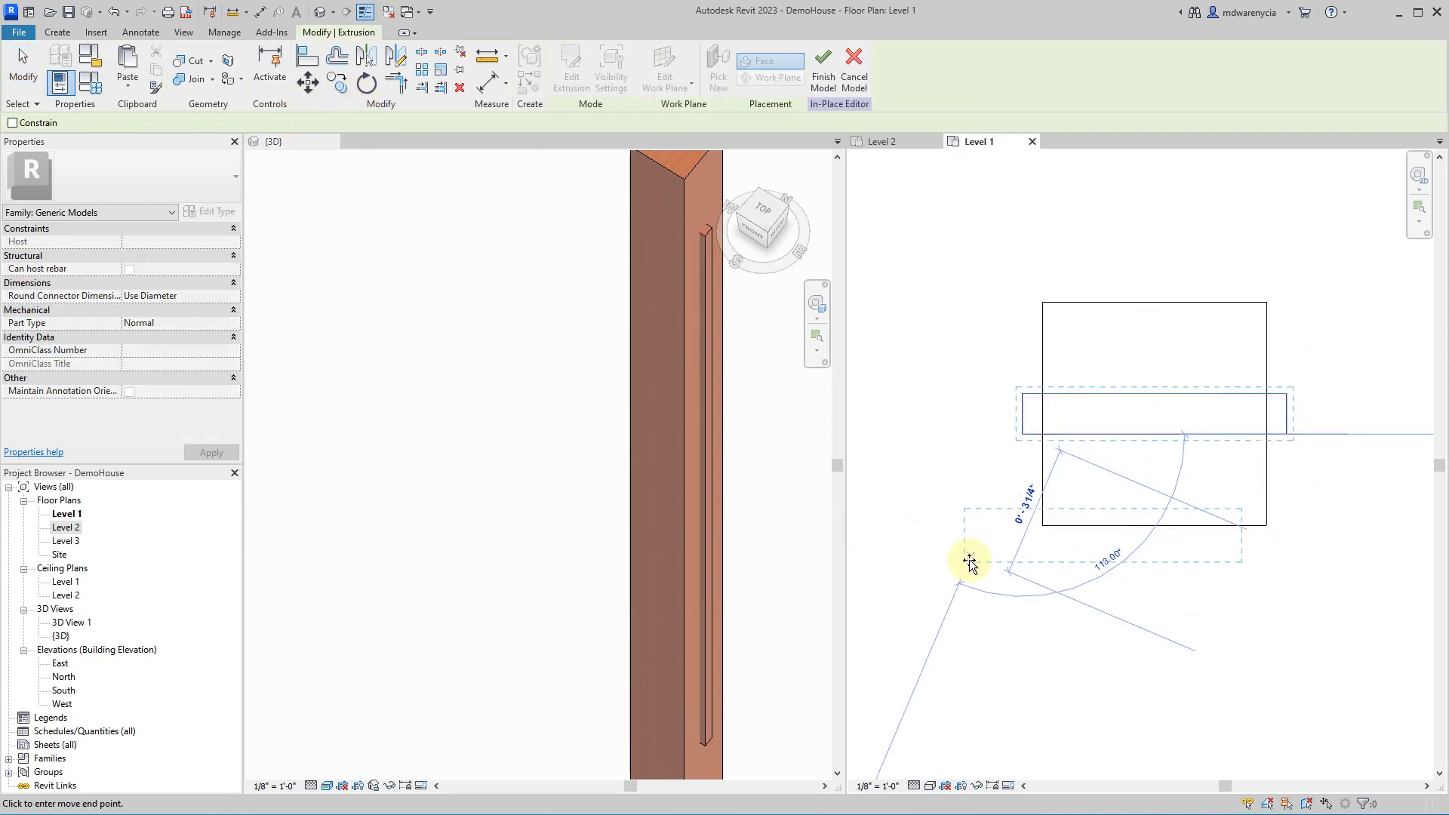
pyautogui.click(1022, 434)
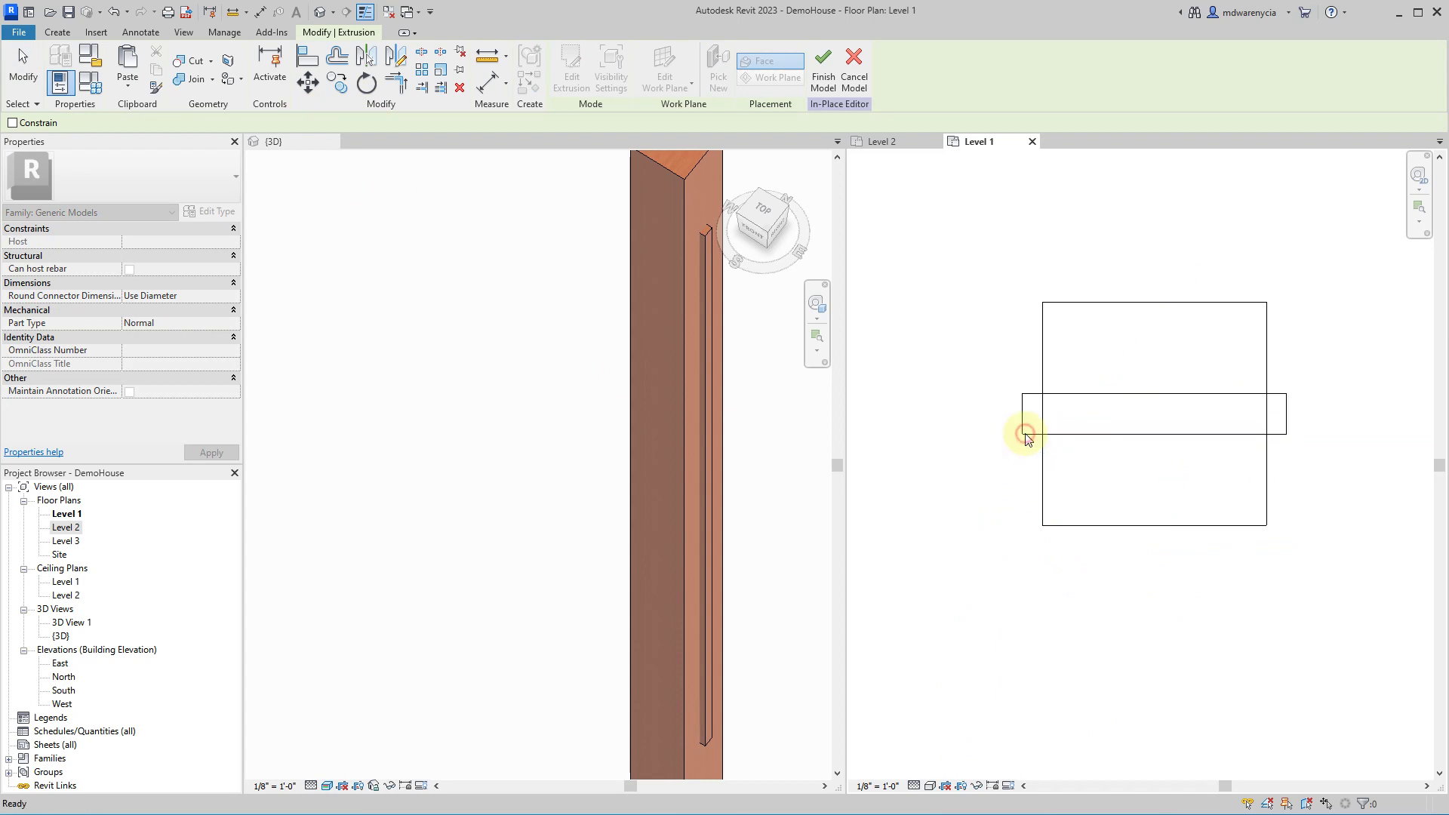
pyautogui.click(1119, 430)
pyautogui.click(1119, 427)
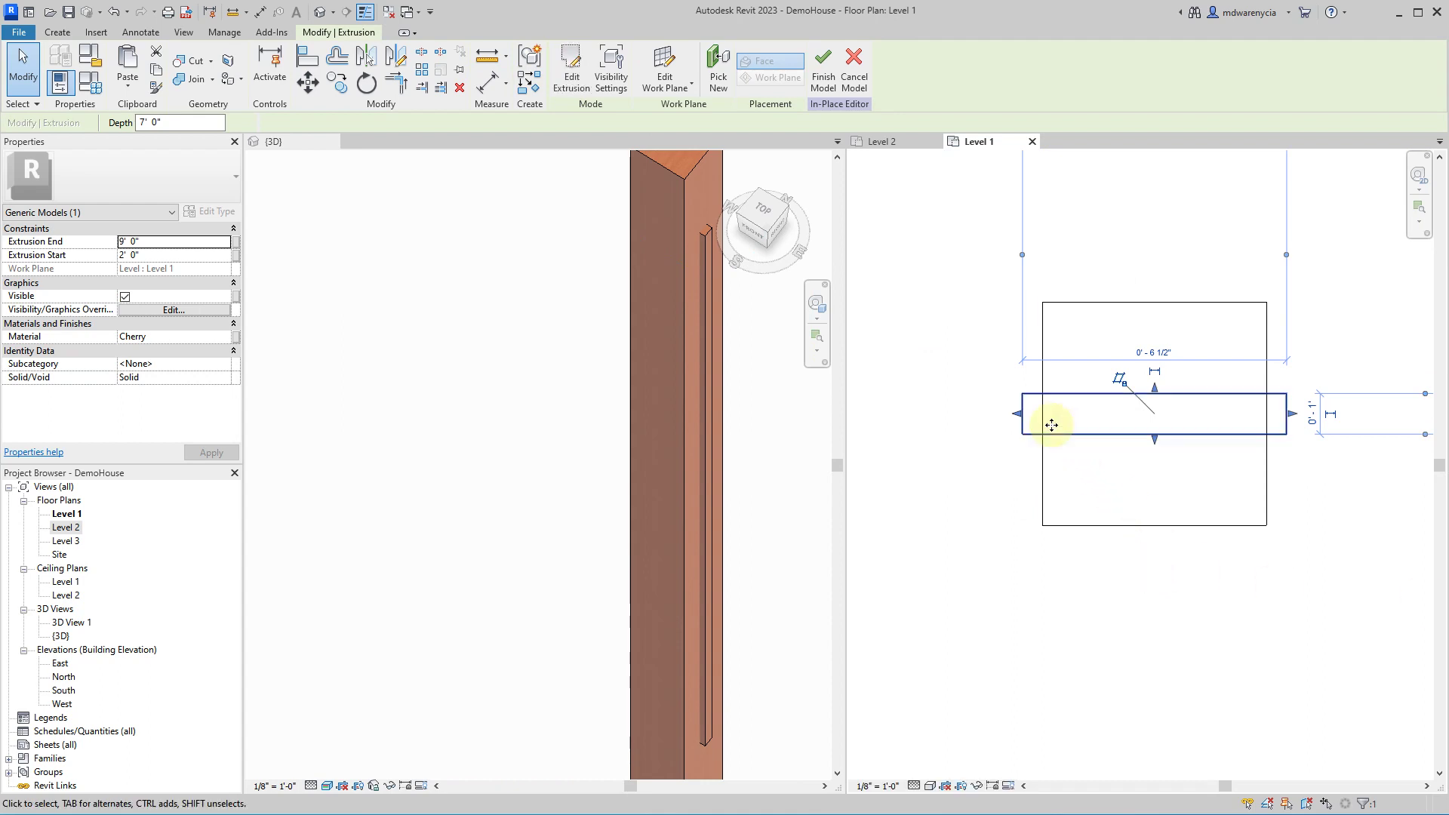
pyautogui.press('Escape')
pyautogui.click(1080, 491)
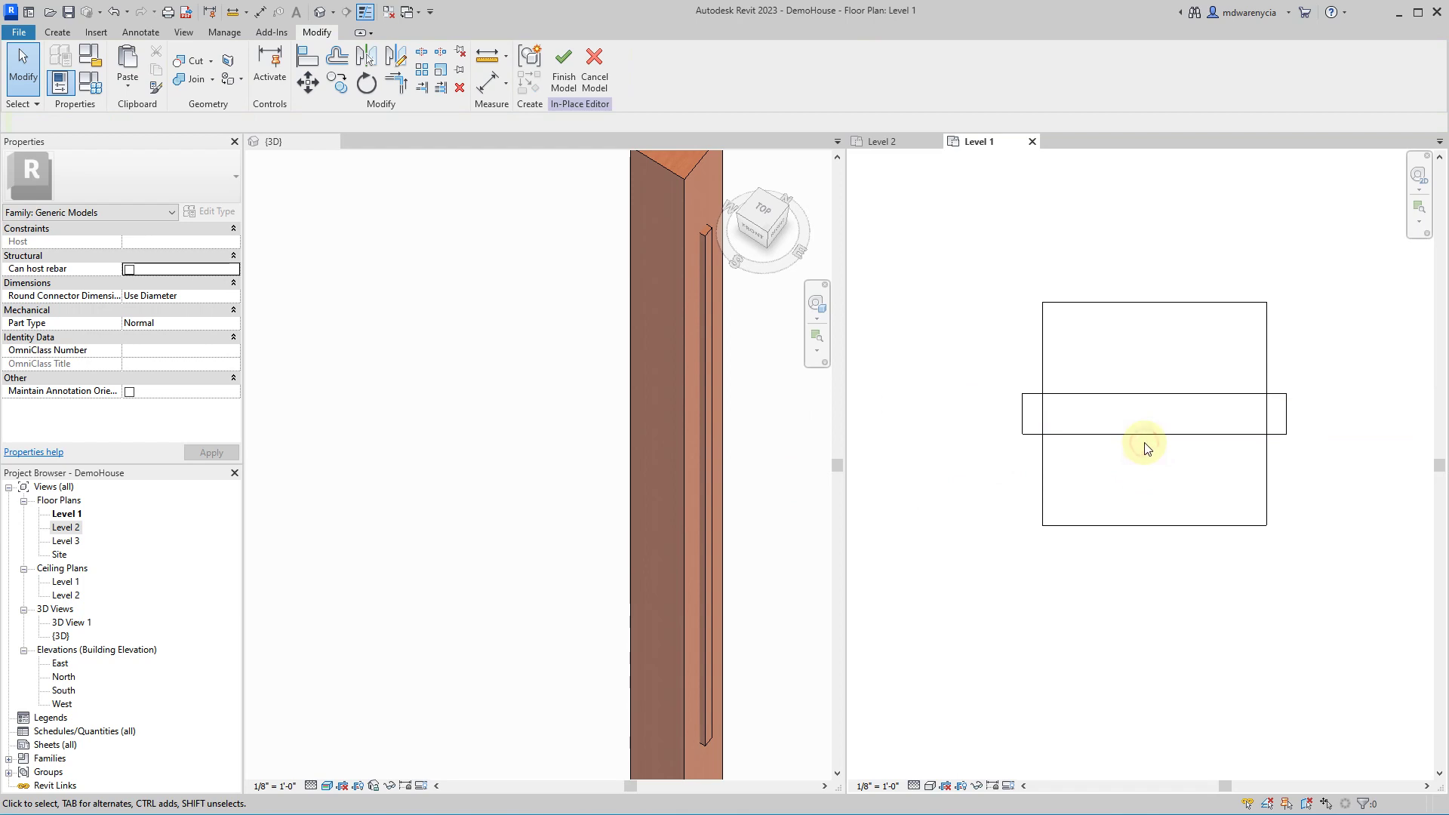
# - Start a blend in the Level 1 plan and sketch its 5 1/2" by 1" rectangular base where the strip crosses the square post
pyautogui.click(1157, 427)
pyautogui.click(59, 33)
pyautogui.click(158, 59)
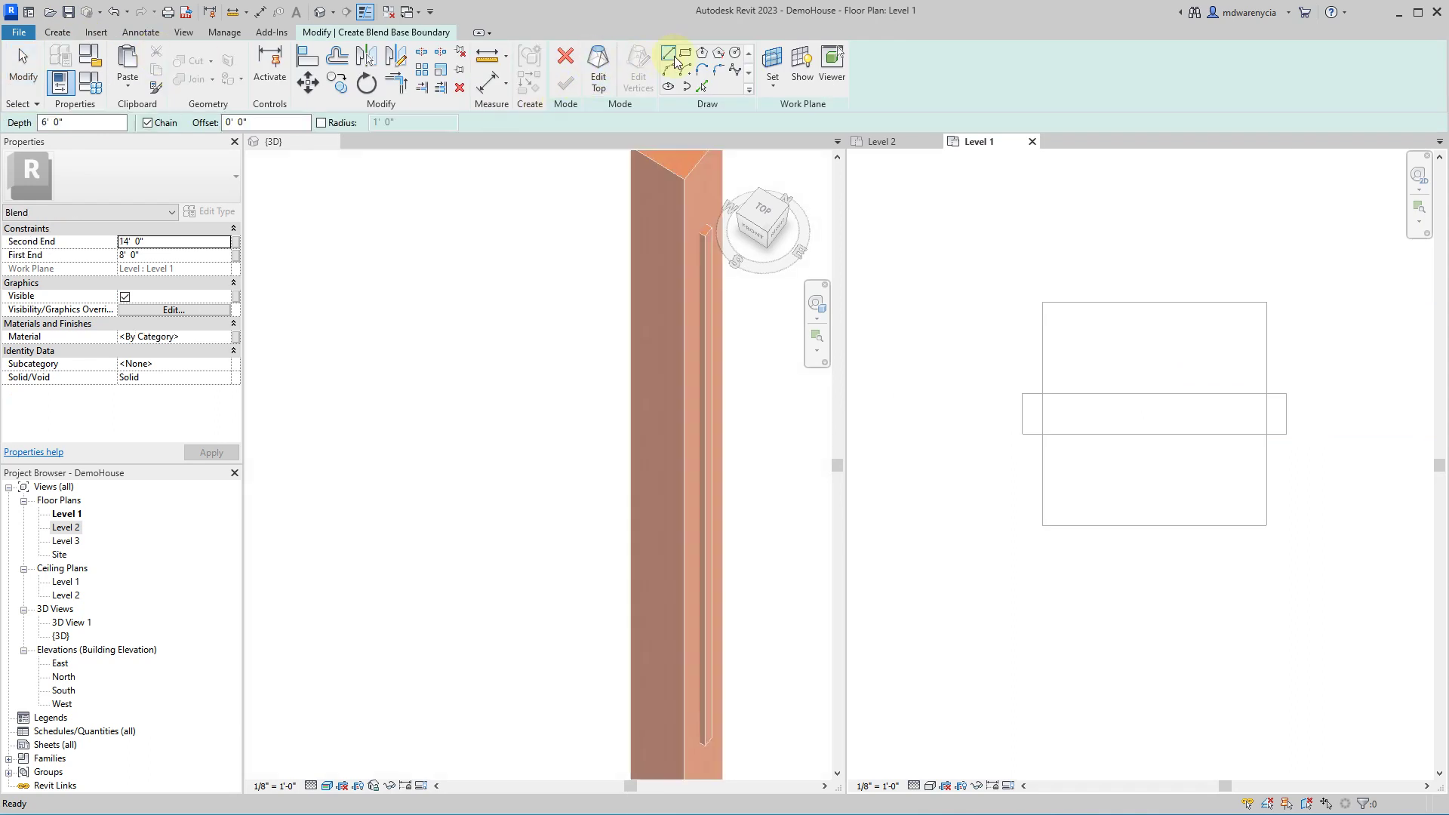
pyautogui.click(685, 54)
pyautogui.scroll(2, 1056, 385)
pyautogui.click(1026, 391)
pyautogui.click(1320, 444)
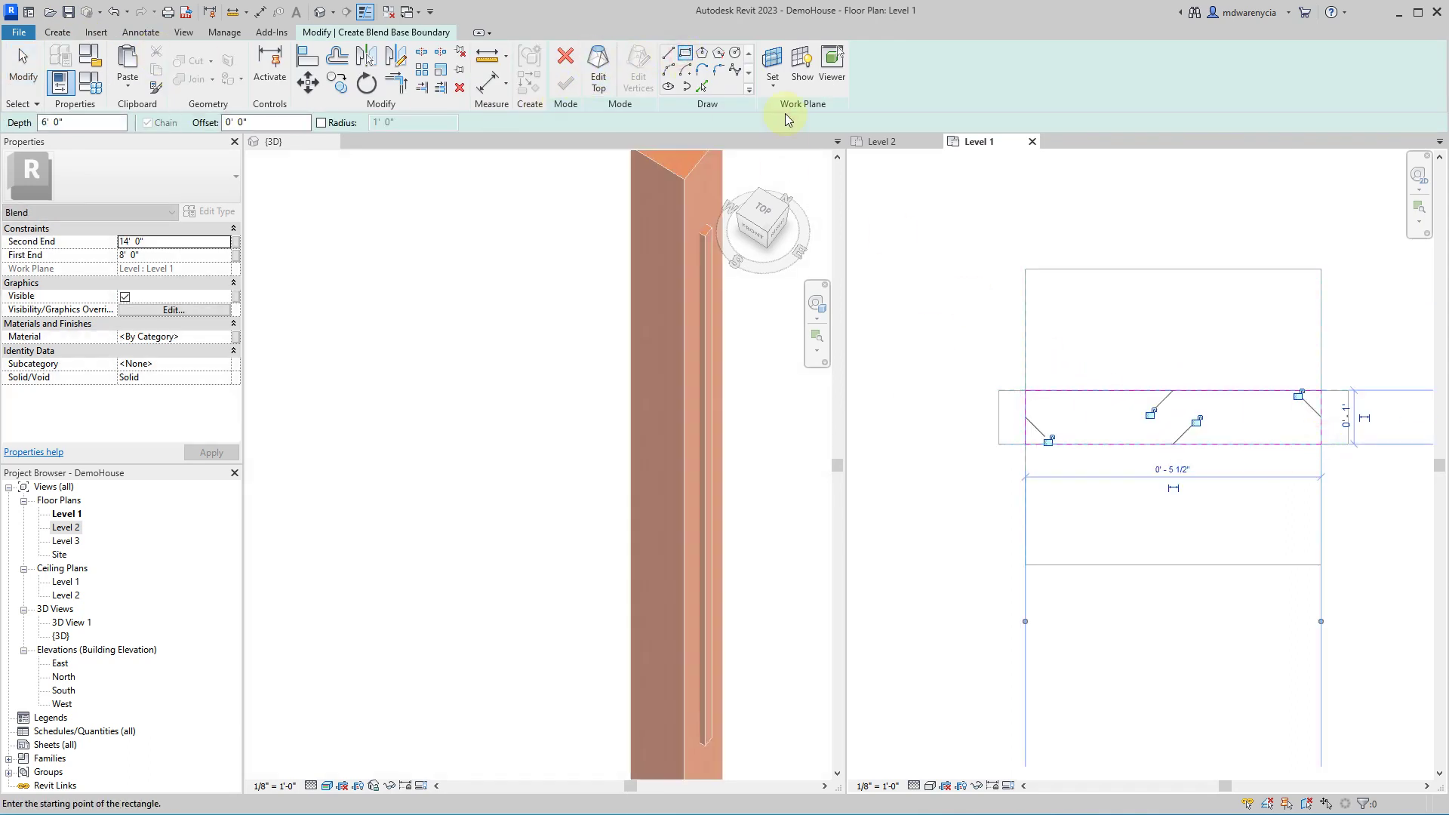
# - Sketch the blend's top boundary as a 6 1/2" by 1" rectangle matching the full strip outline
pyautogui.click(595, 75)
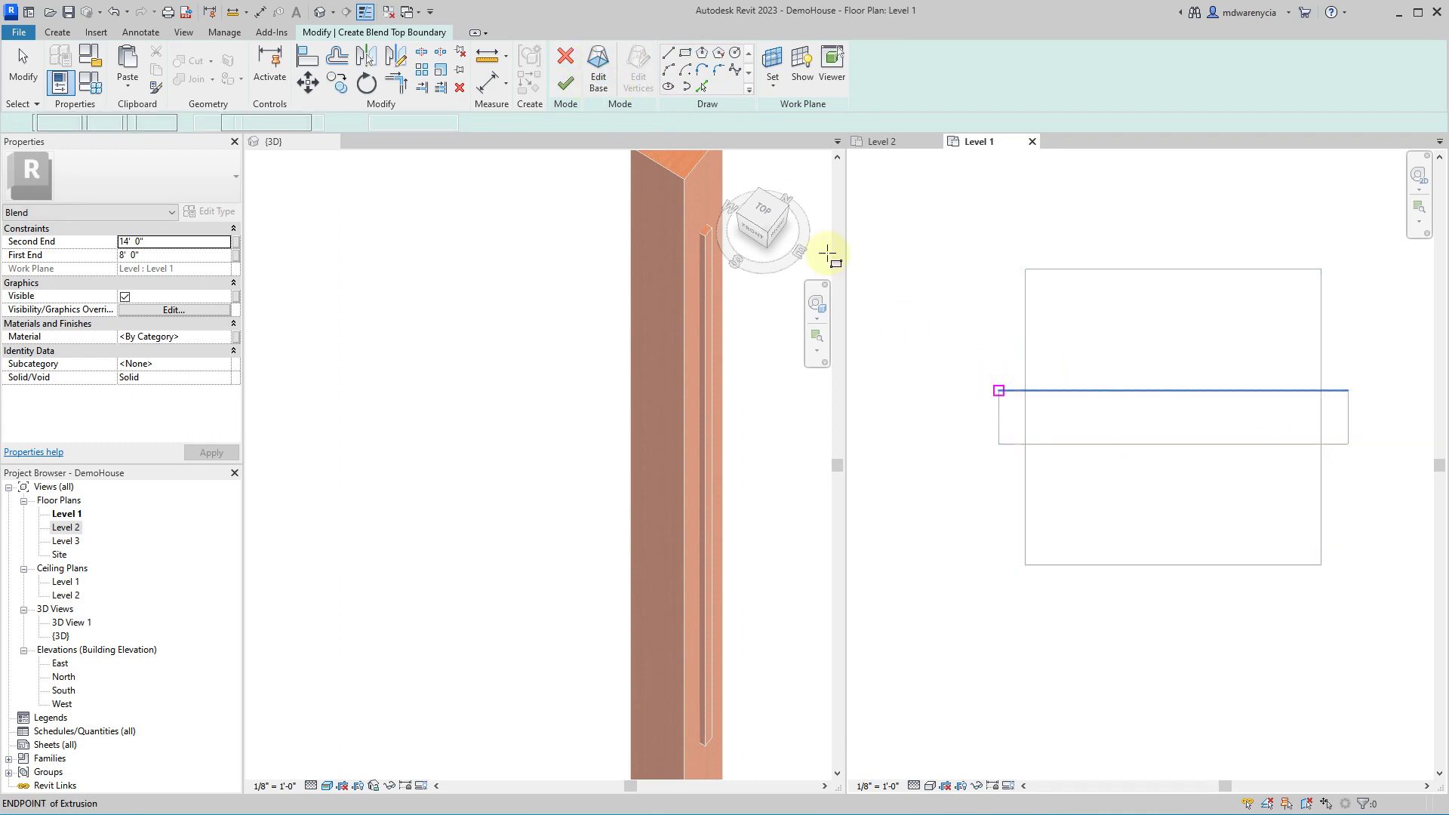
pyautogui.click(685, 55)
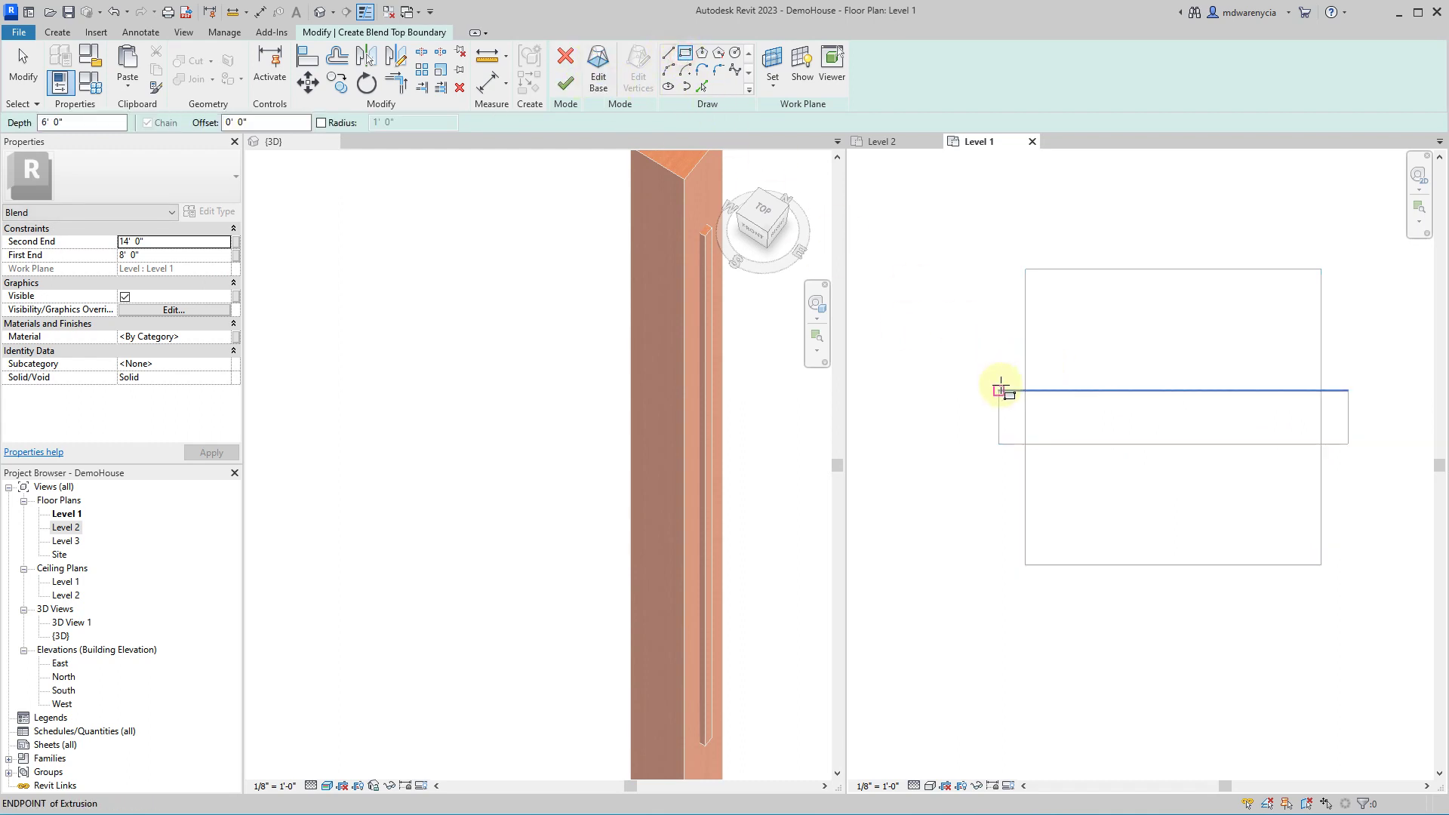
pyautogui.click(1001, 390)
pyautogui.click(1348, 444)
# - Try to set the blend's second end to 2' 0" and its first end to 1' 10'
pyautogui.click(172, 240)
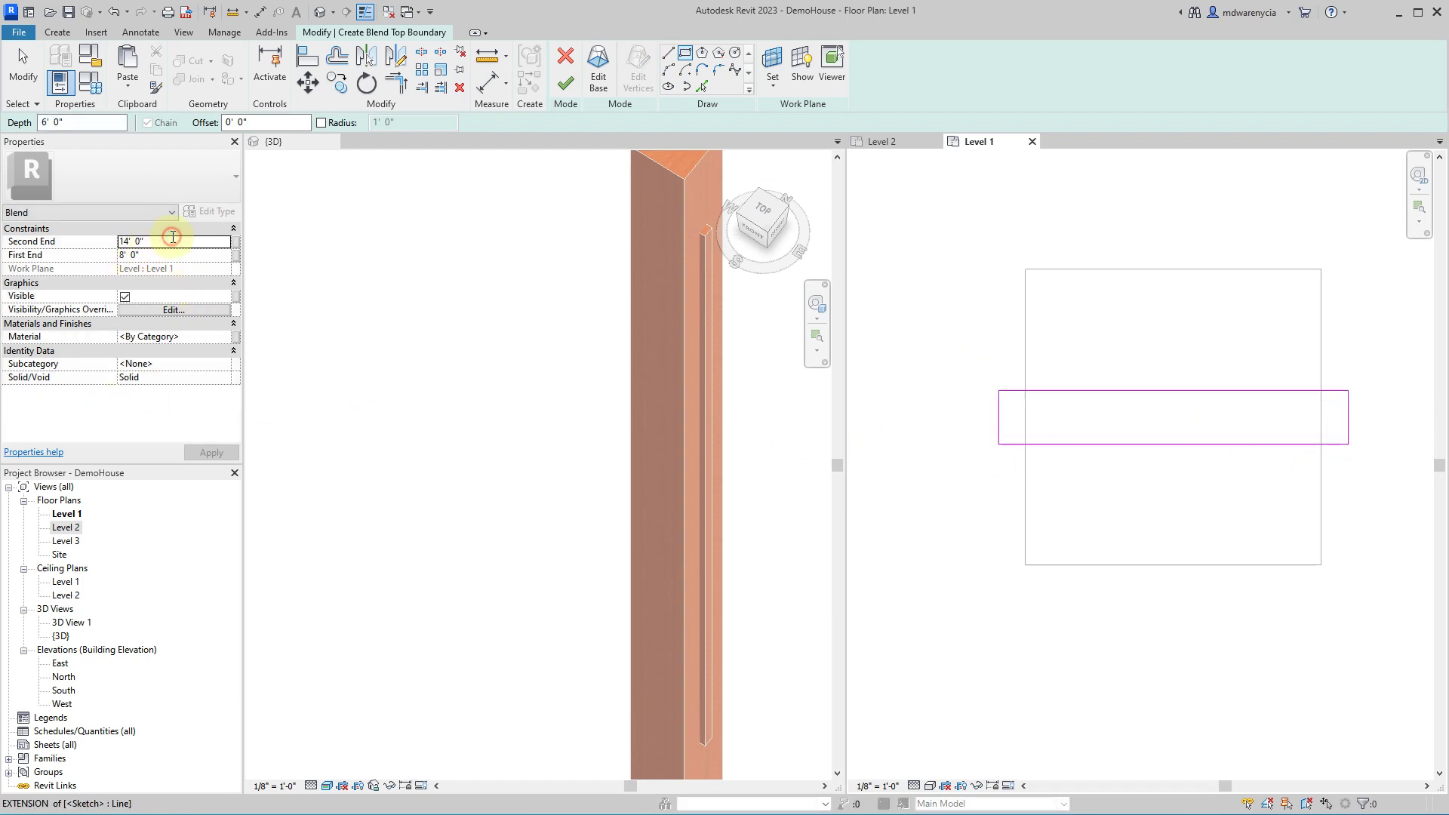
pyautogui.write('2')
pyautogui.press('Tab')
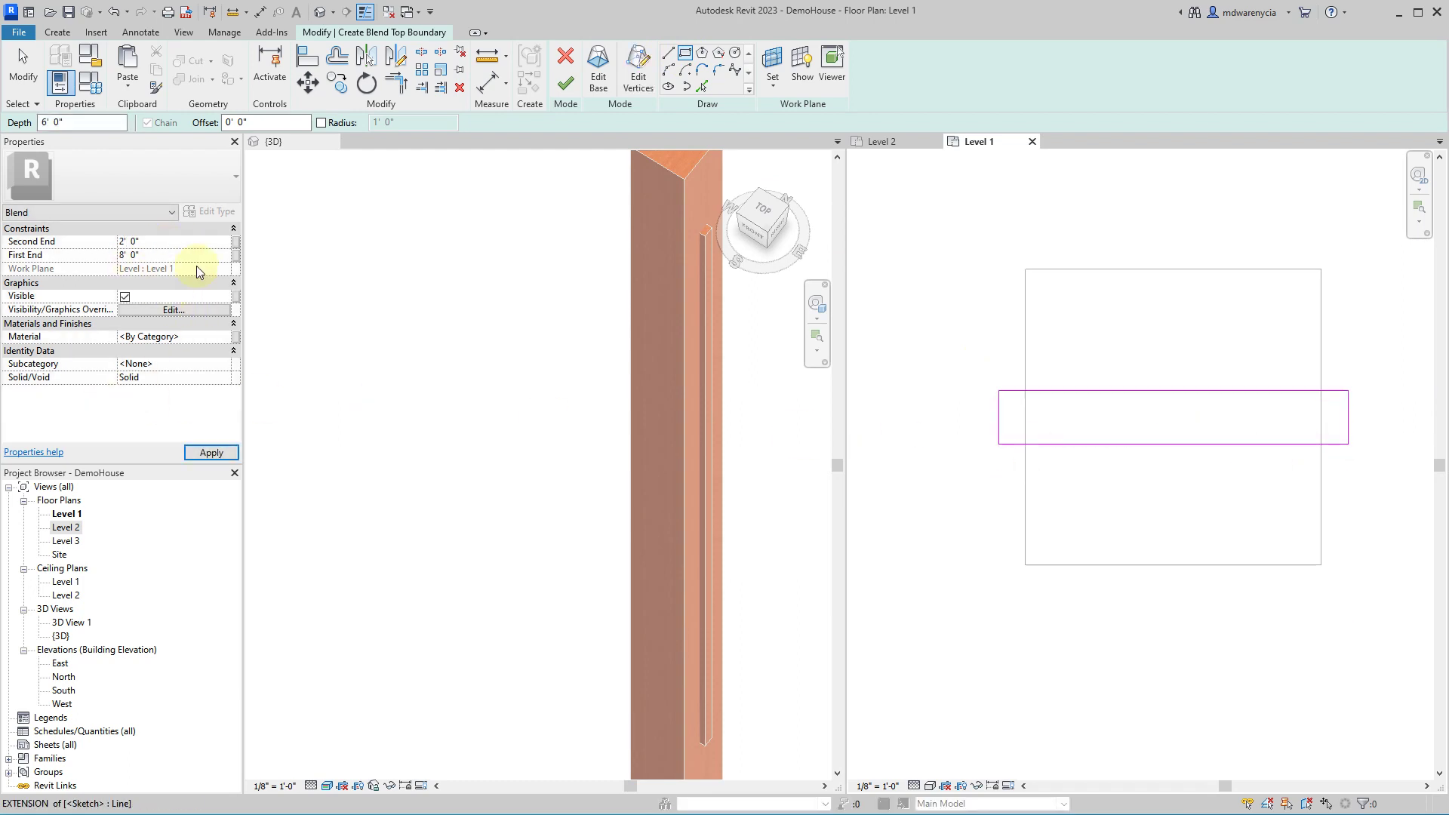
pyautogui.write("1'6")
pyautogui.press('BackSpace')
pyautogui.write('10')
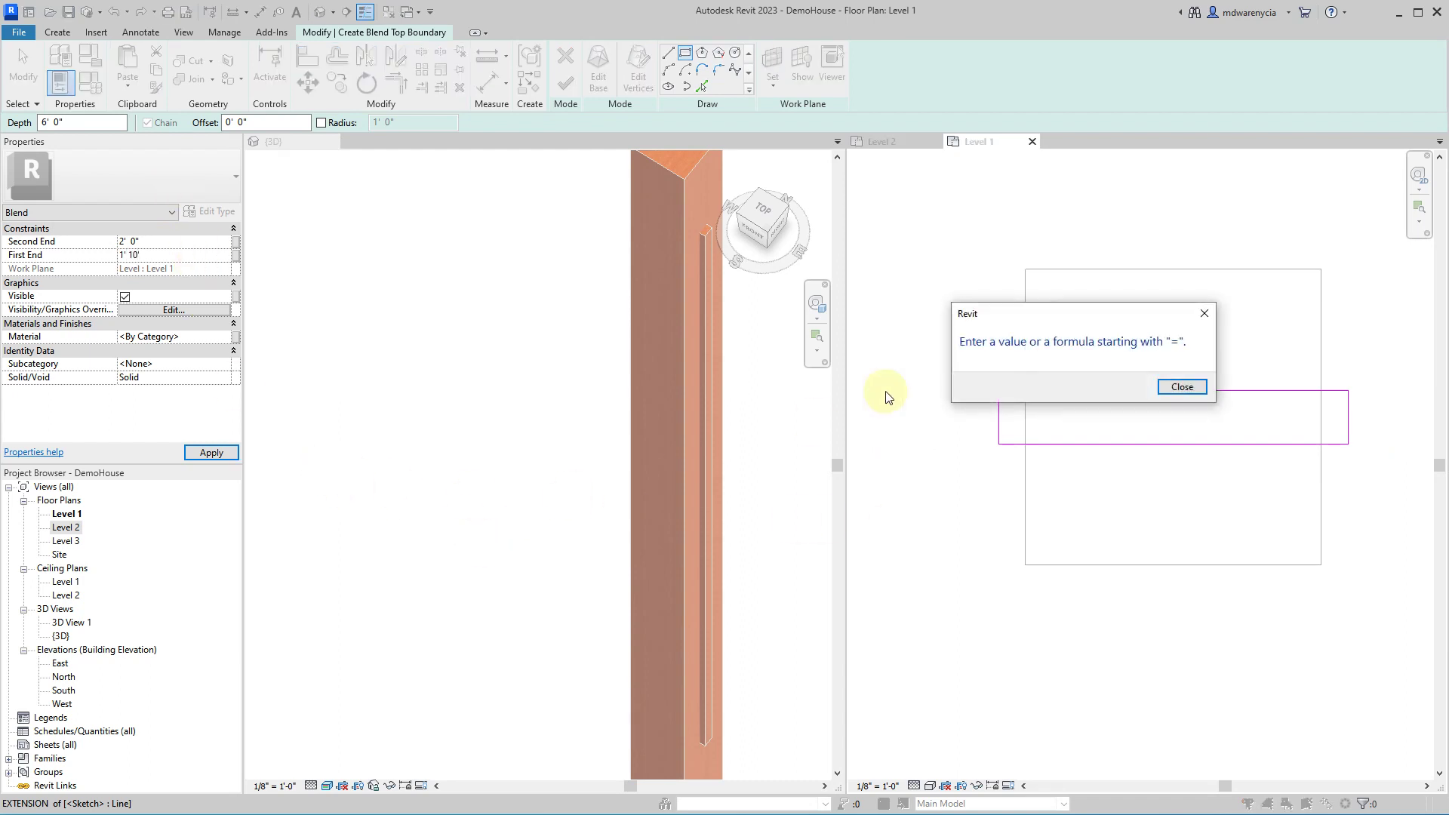
pyautogui.click(1181, 387)
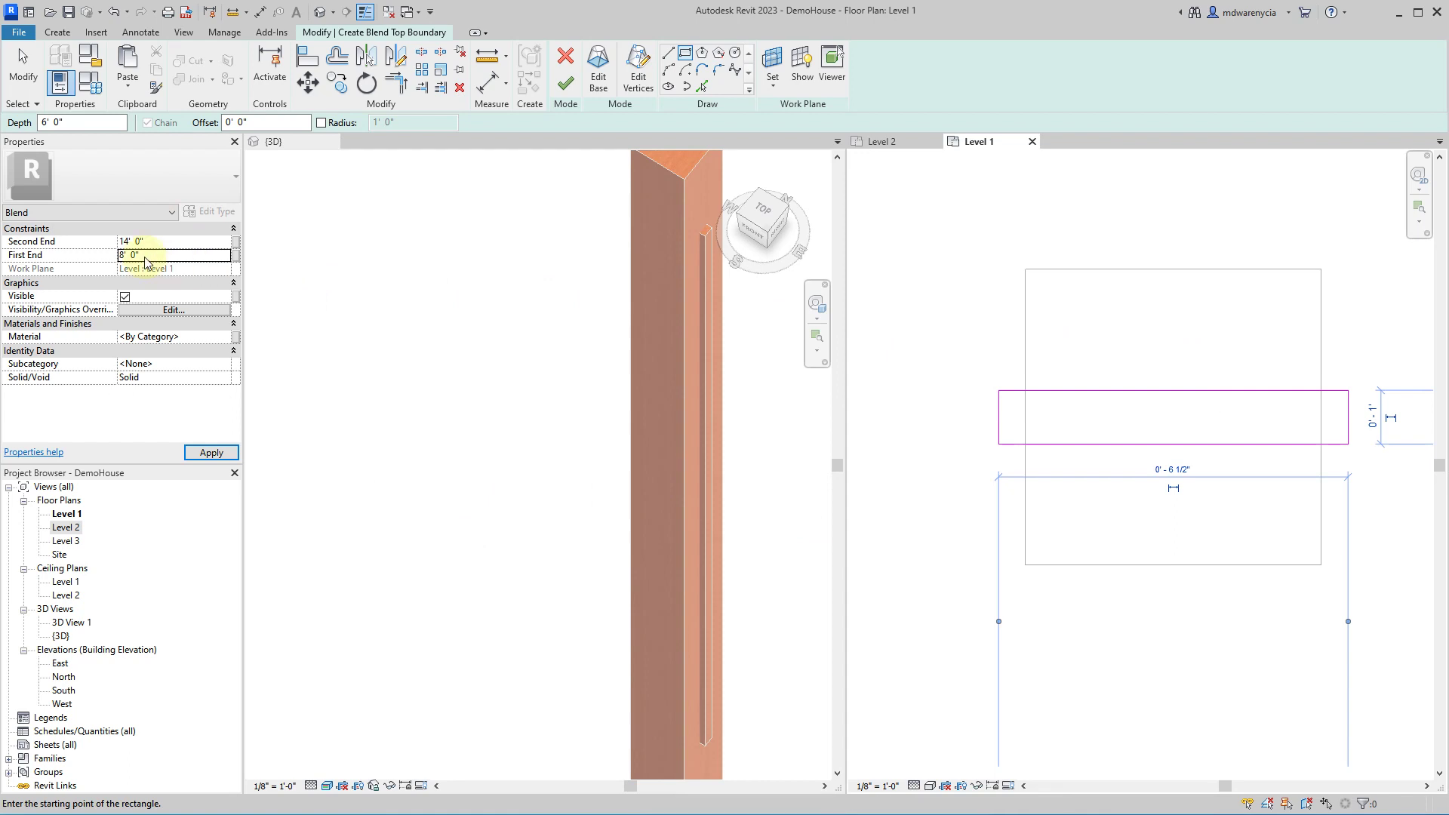
# - Set the blend's second end to 2' 0" and its first end to 1' 10", and finish the blend
pyautogui.click(167, 229)
pyautogui.click(166, 233)
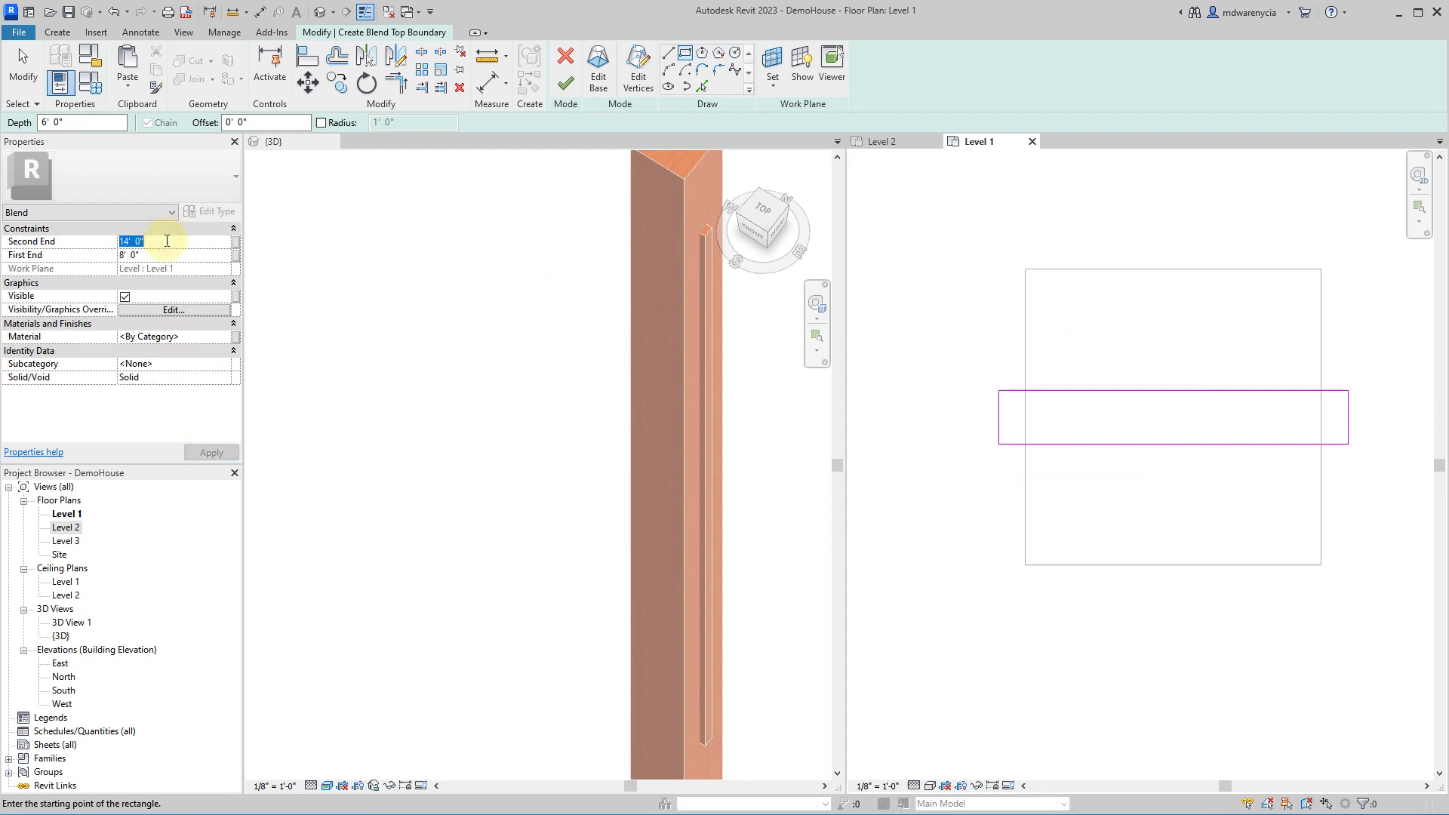
pyautogui.write('2')
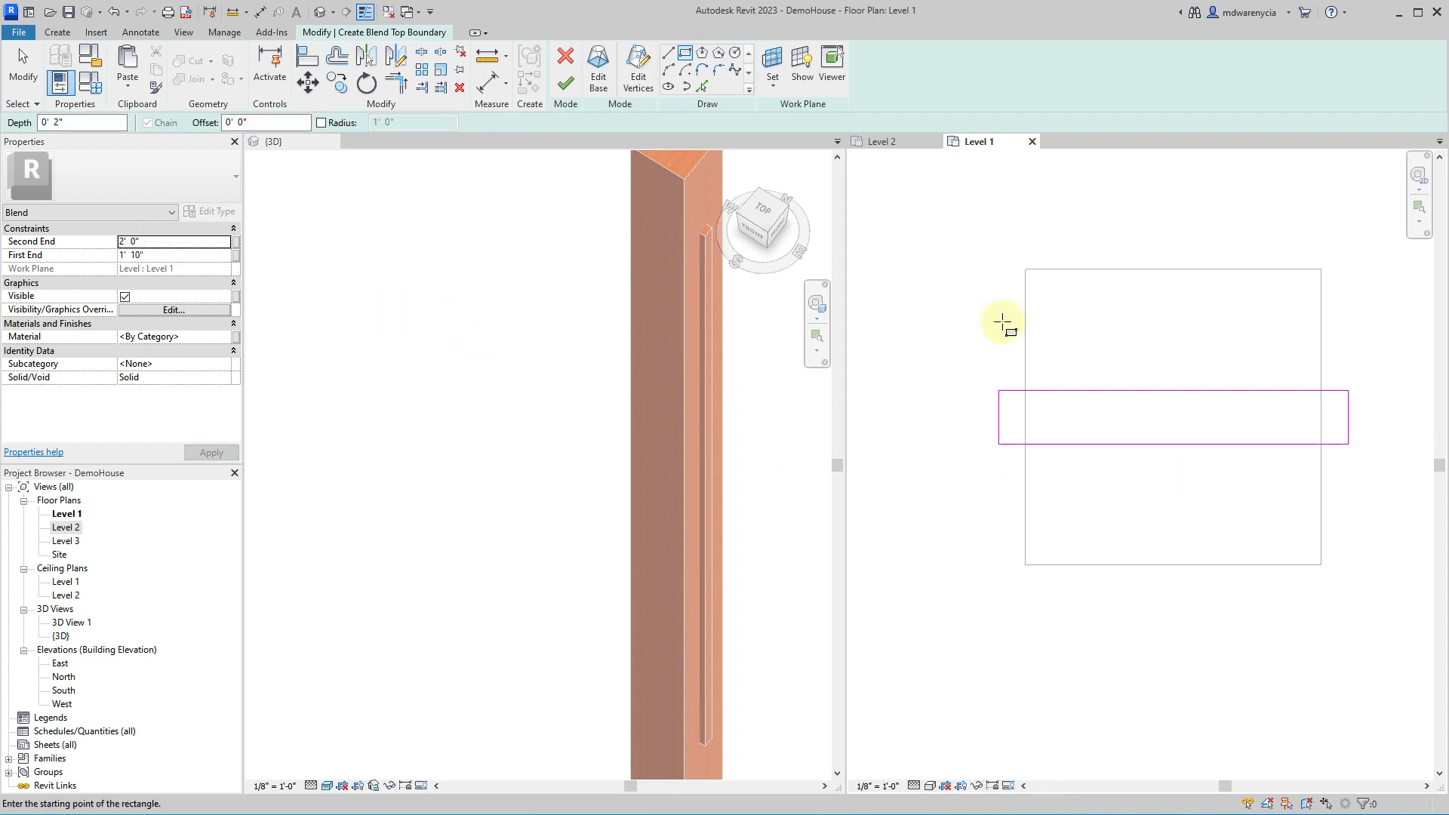
pyautogui.click(564, 81)
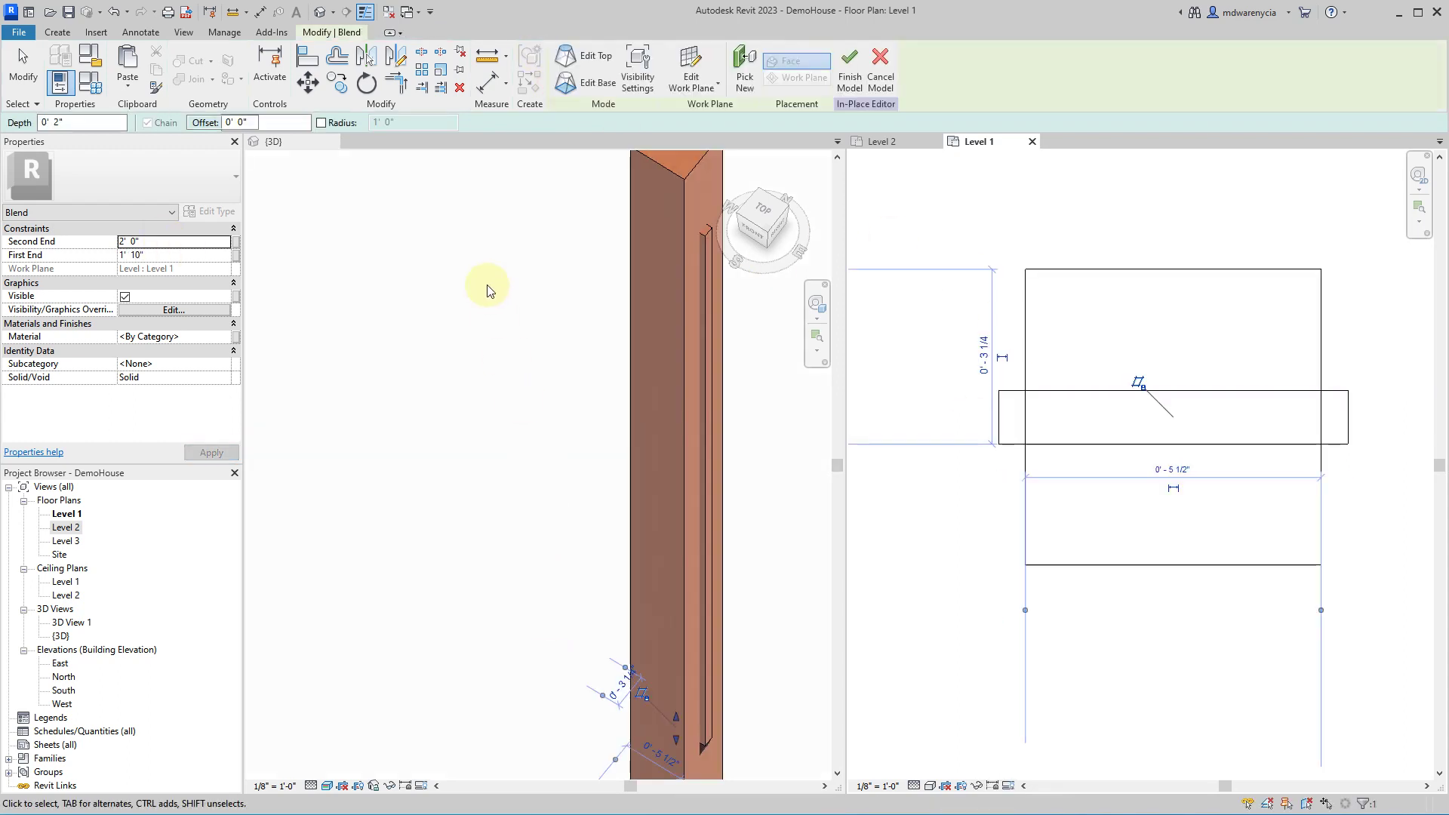
# - Assign the Cherry material to the blend at the lower end of the strip
pyautogui.scroll(4, 550, 243)
pyautogui.keyDown('shift'); pyautogui.moveTo(643, 378); pyautogui.dragTo(649, 258, button='middle'); pyautogui.keyUp('shift')
pyautogui.scroll(-3, 649, 259)
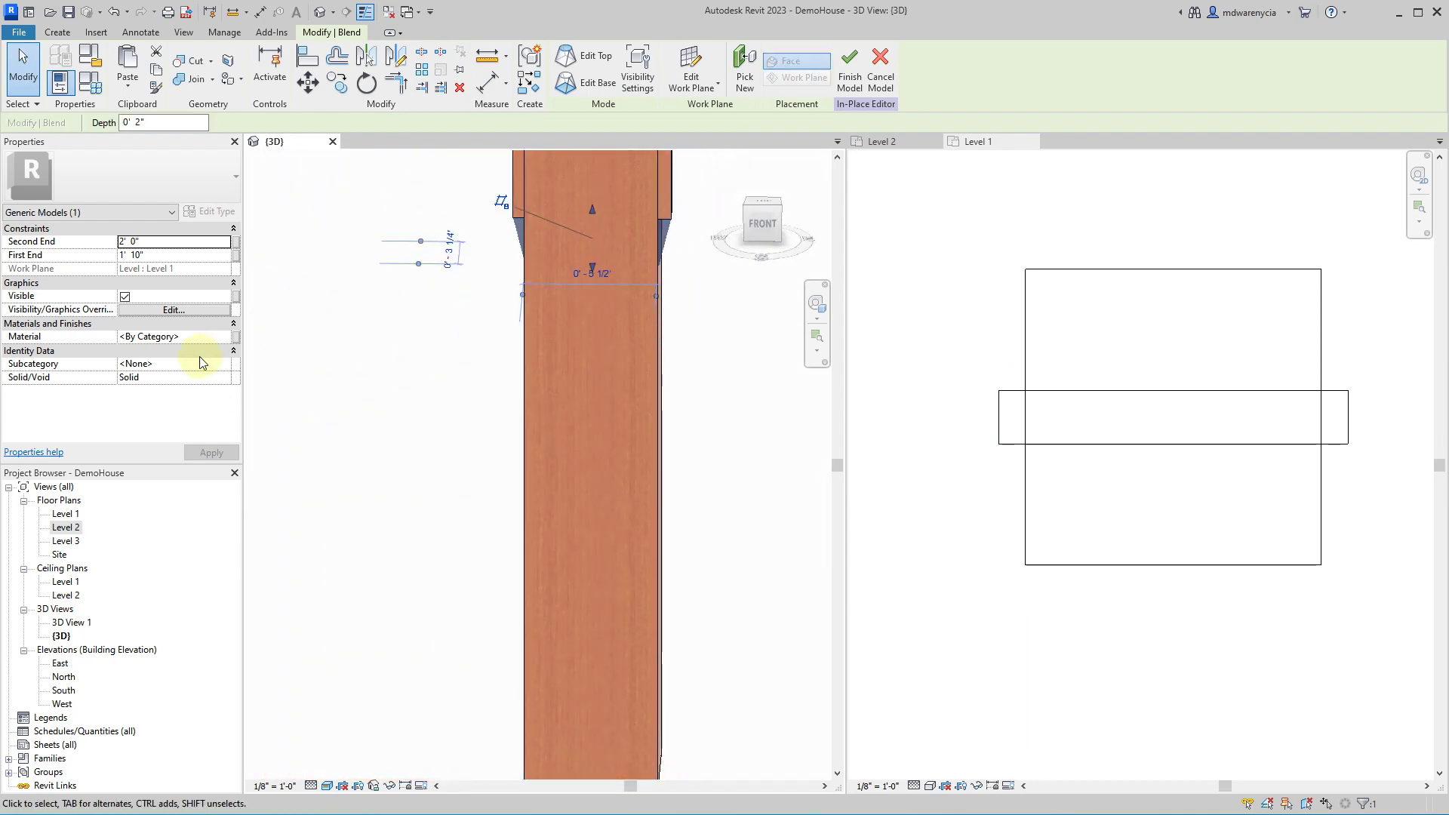
pyautogui.click(215, 339)
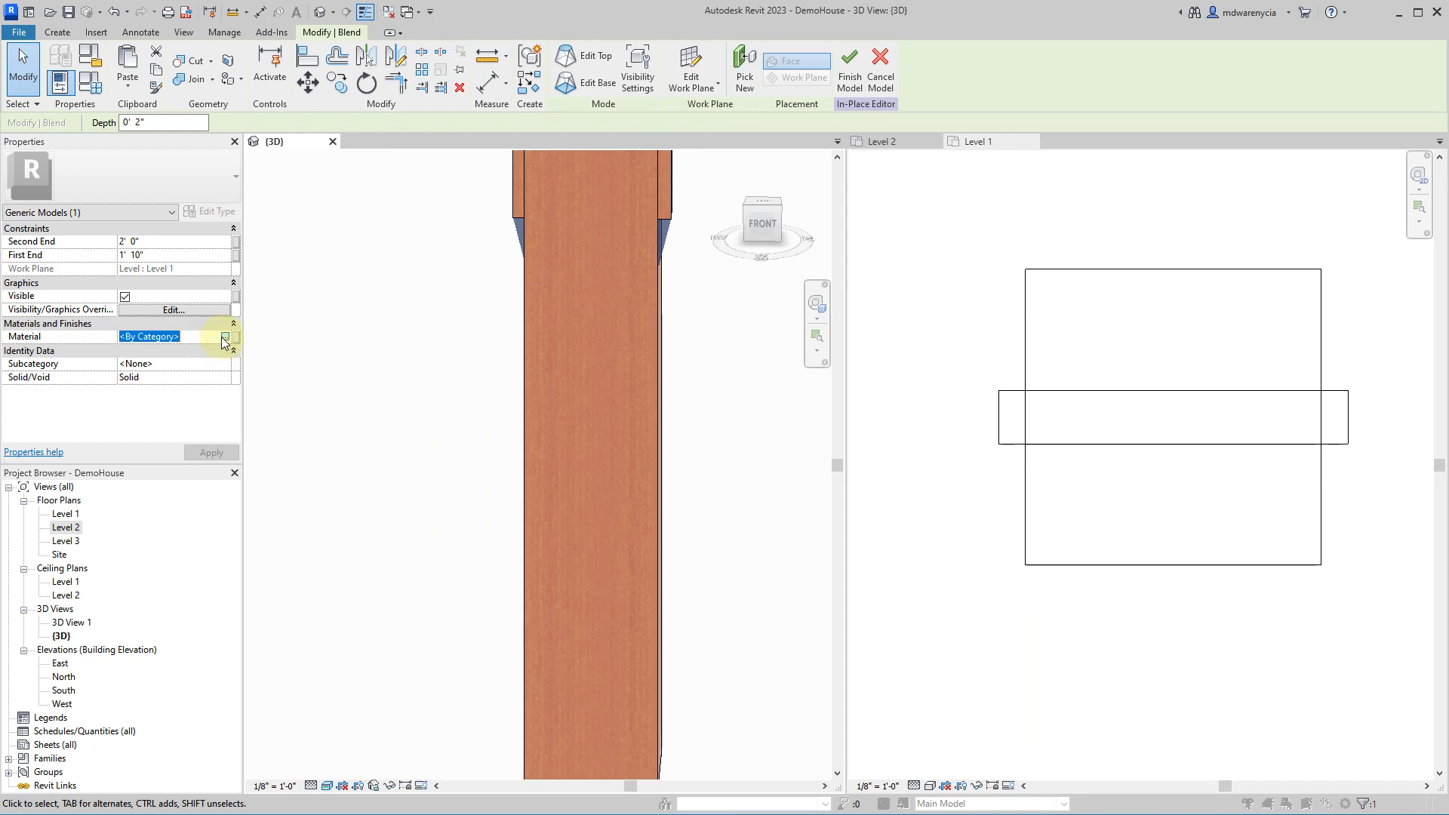
pyautogui.click(224, 338)
pyautogui.click(279, 297)
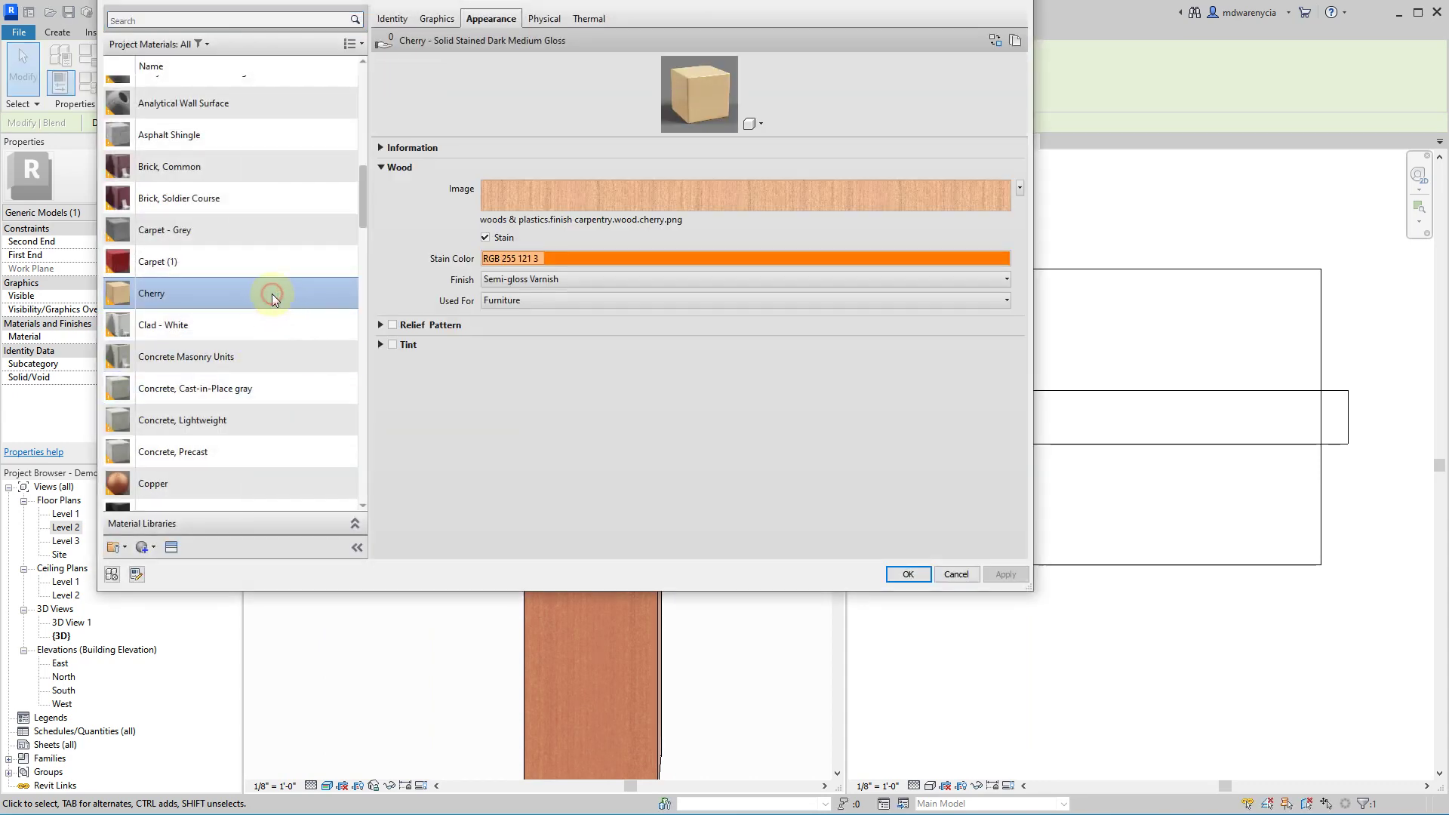
pyautogui.doubleClick(271, 293)
pyautogui.click(719, 430)
# - Copy the strip extrusion and its blend together in the Level 1 plan, placing the duplicates directly over the originals
pyautogui.scroll(-3, 698, 443)
pyautogui.keyDown('shift'); pyautogui.moveTo(602, 414); pyautogui.dragTo(607, 520, button='middle'); pyautogui.keyUp('shift')
pyautogui.scroll(-2, 926, 459)
pyautogui.click(949, 382)
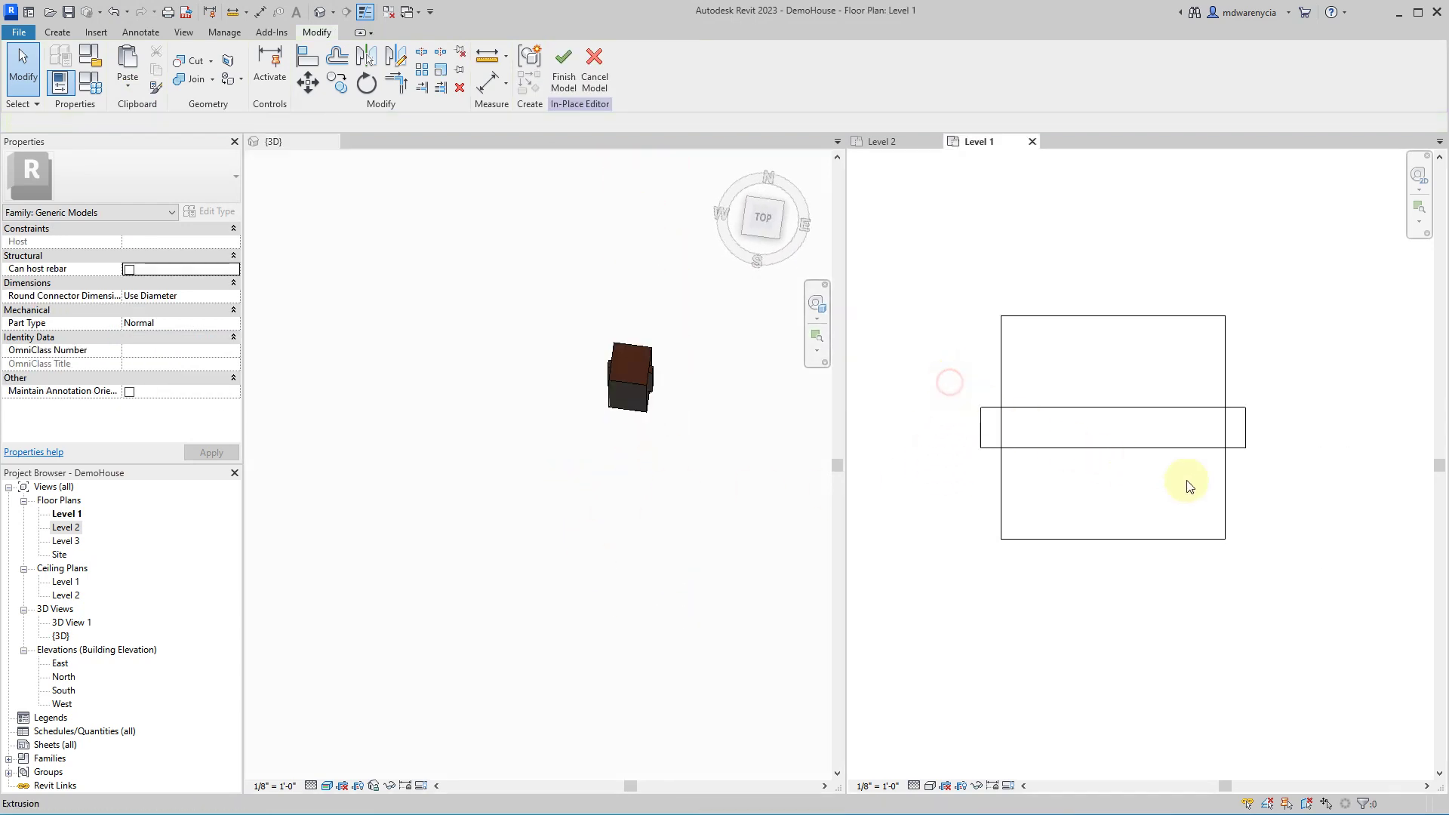
pyautogui.moveTo(920, 362); pyautogui.dragTo(1334, 509)
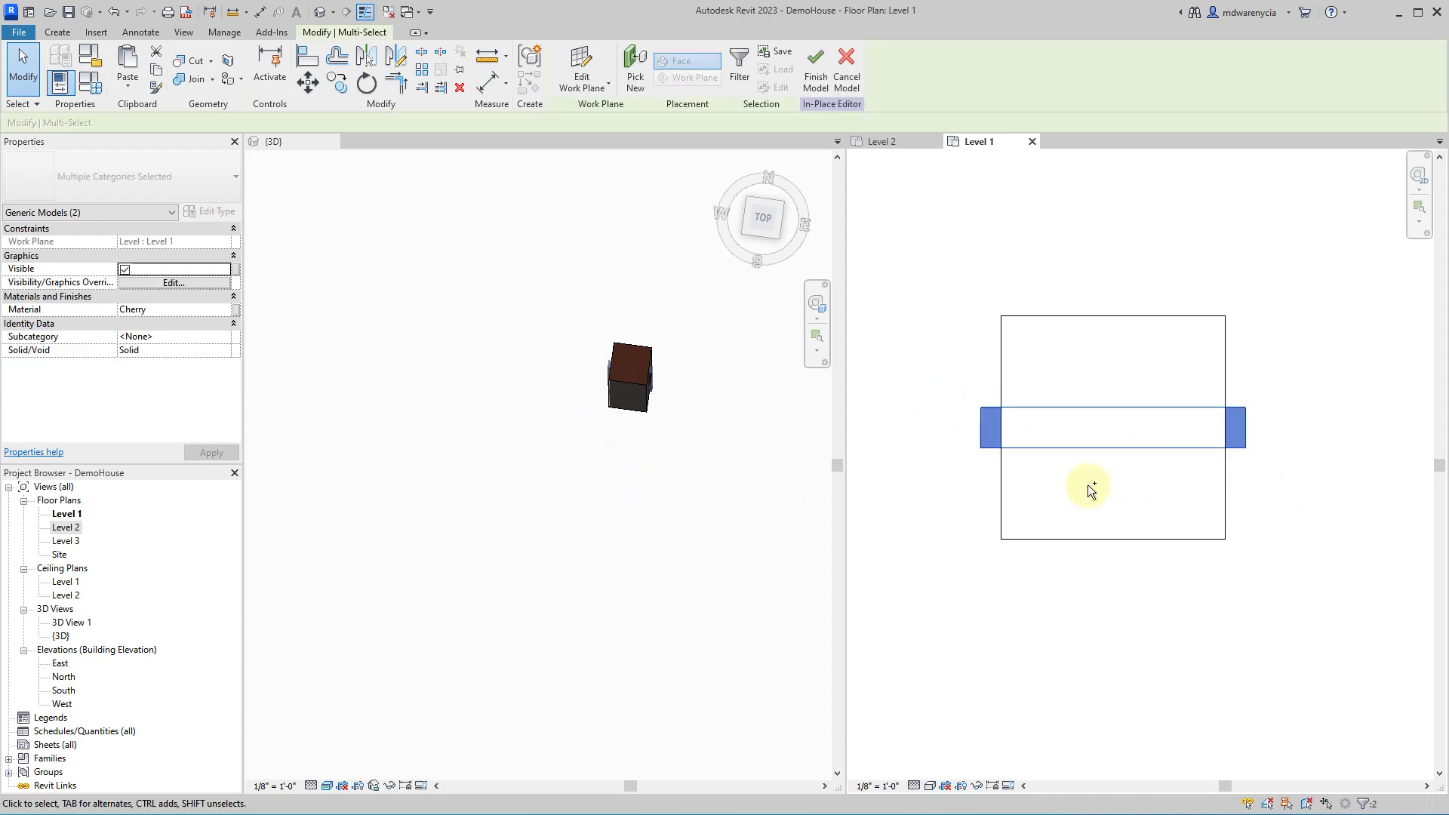
pyautogui.keyDown('shift'); pyautogui.moveTo(646, 375); pyautogui.dragTo(679, 695, button='middle'); pyautogui.keyUp('shift')
pyautogui.scroll(-1, 1067, 501)
pyautogui.moveTo(1142, 628); pyautogui.dragTo(1148, 561, button='middle')
pyautogui.press('m')
pyautogui.press('v')
pyautogui.click(1009, 393)
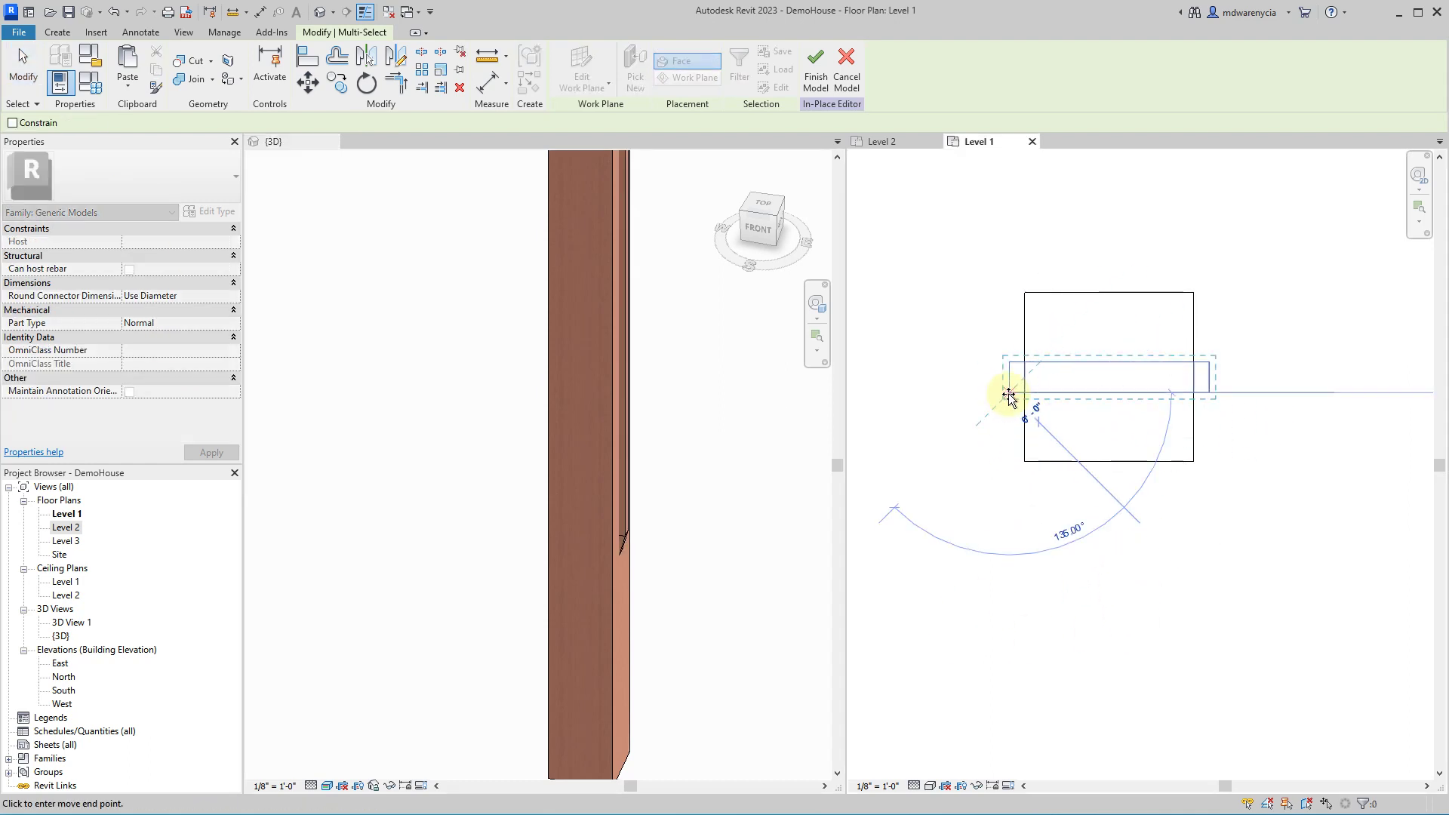
pyautogui.scroll(1, 1007, 395)
pyautogui.scroll(2, 1007, 400)
pyautogui.click(1008, 400)
pyautogui.press('Escape')
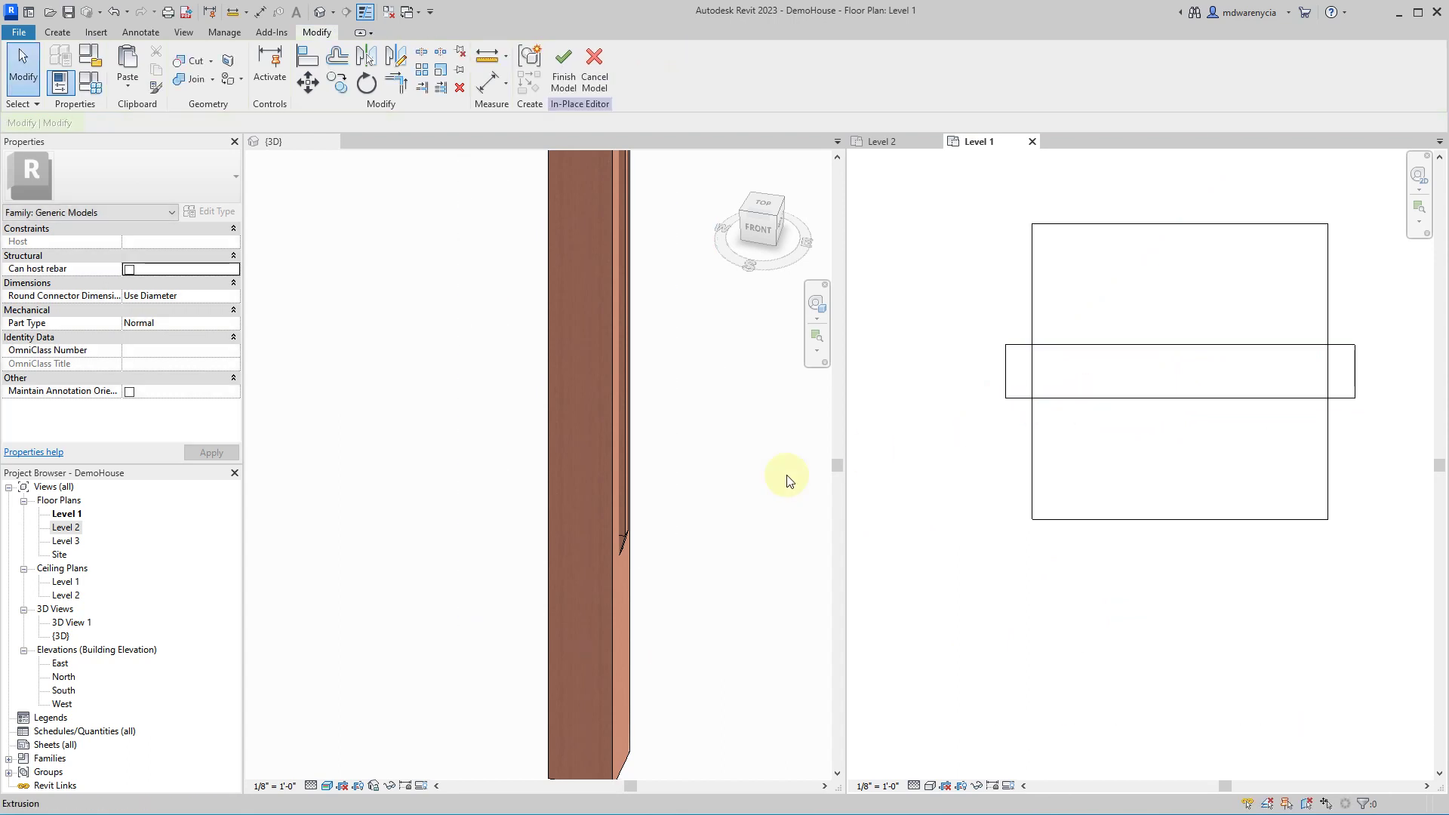
# - Select one strip extrusion with its matching blend and rotate them 90° about their centre to cross the other strip
pyautogui.scroll(3, 622, 518)
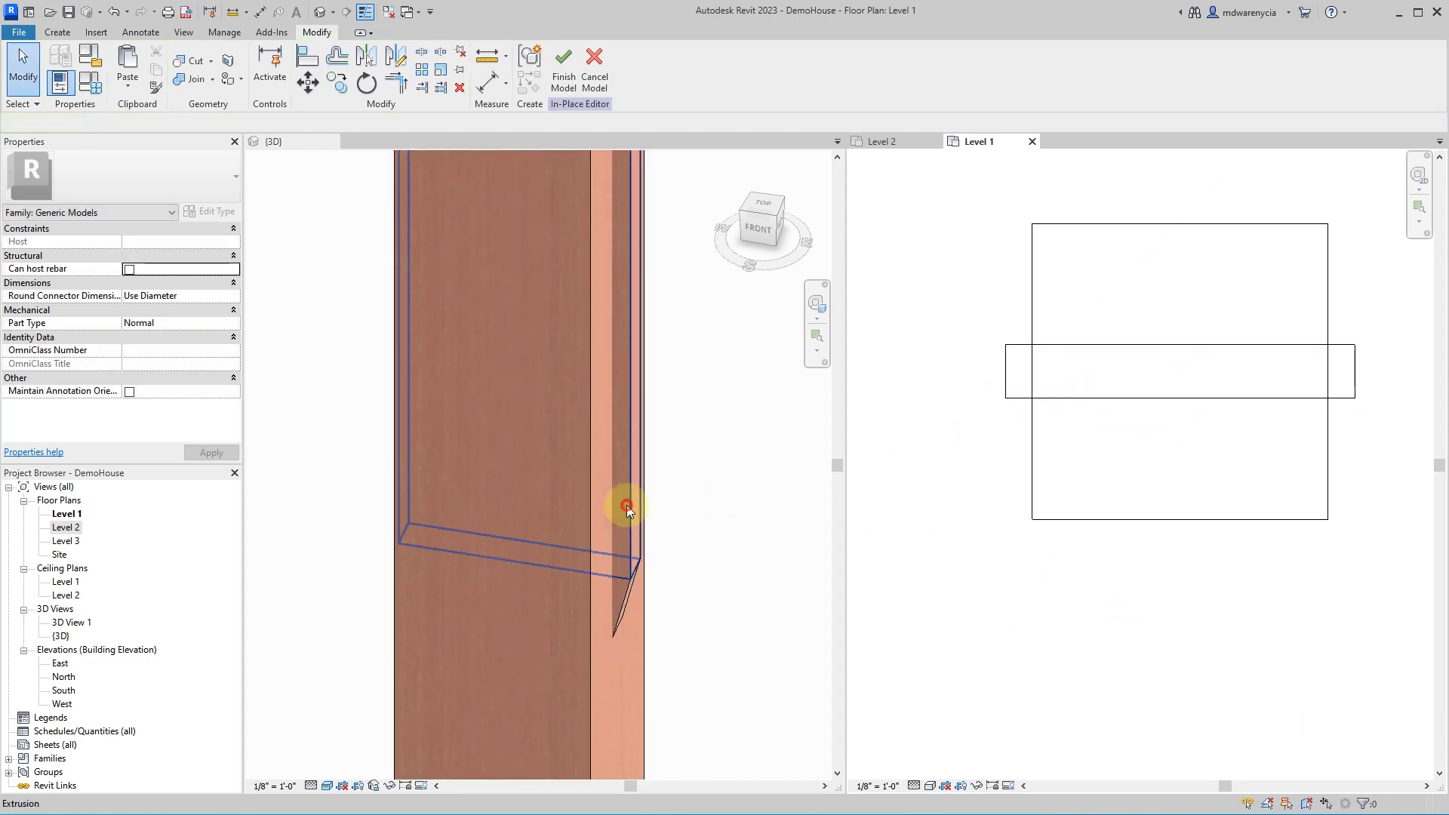
pyautogui.click(627, 507)
pyautogui.click(632, 549)
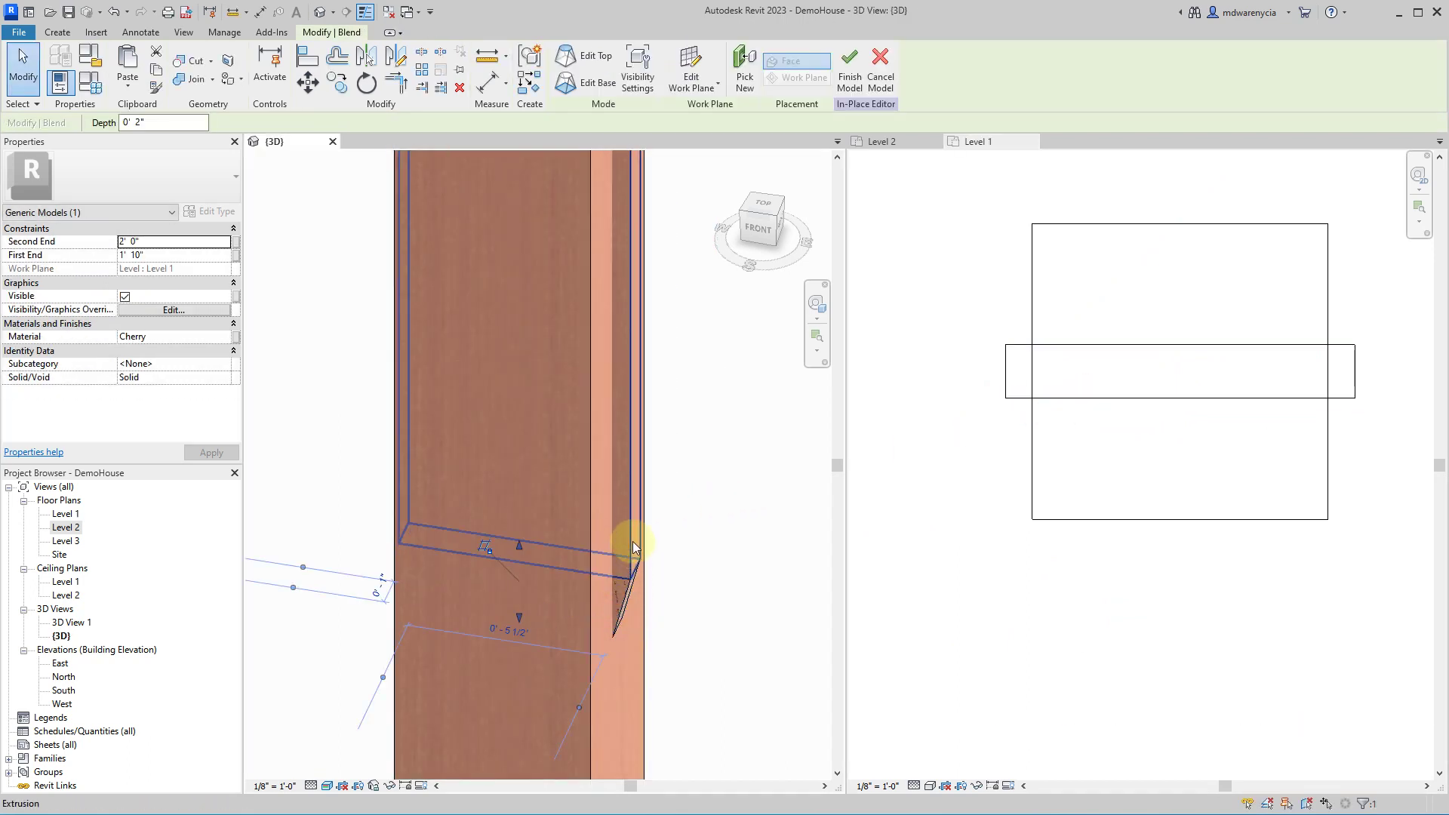
pyautogui.keyDown('ctrl'); pyautogui.click(632, 527); pyautogui.keyUp('ctrl')
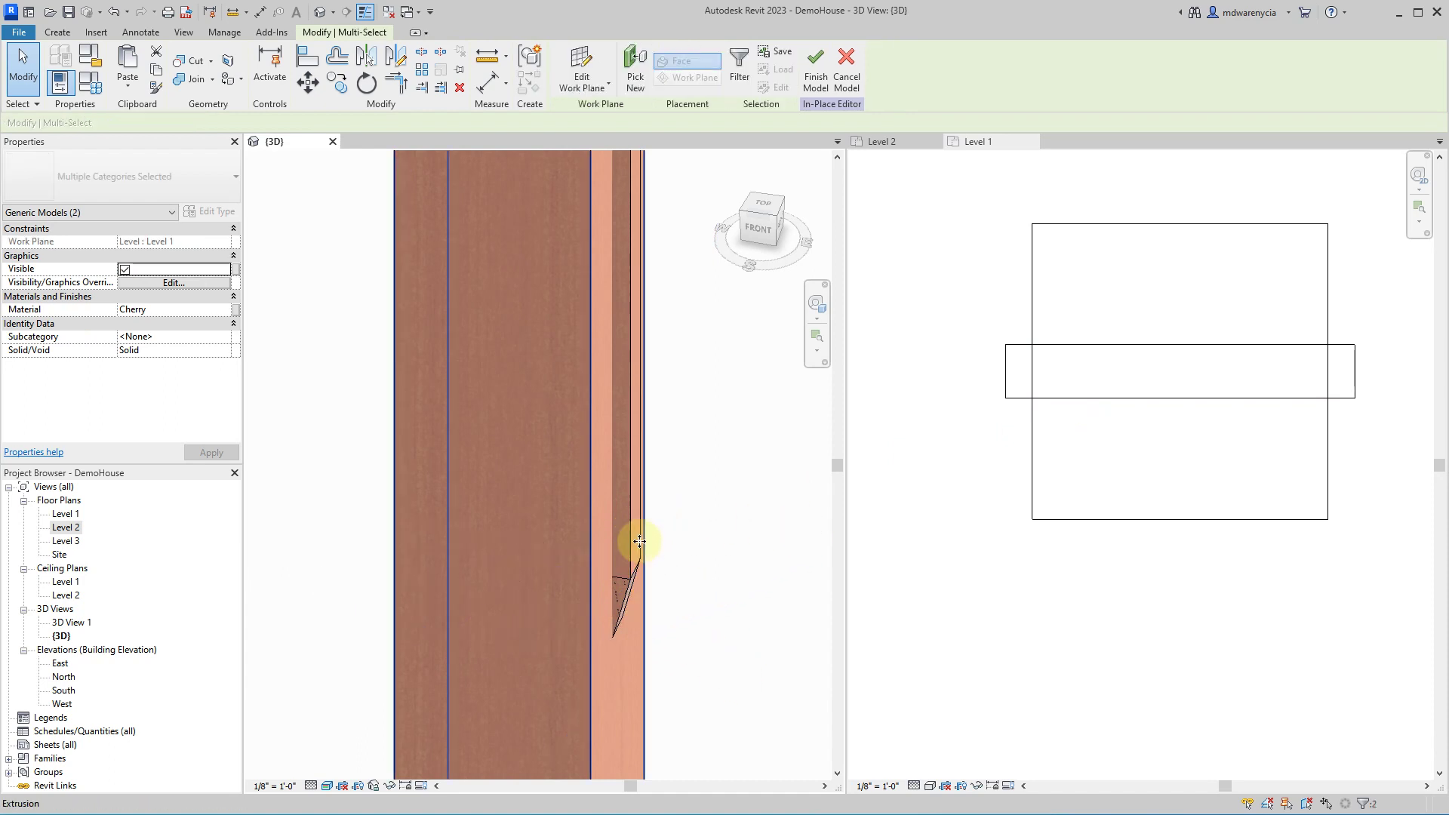
pyautogui.click(631, 549)
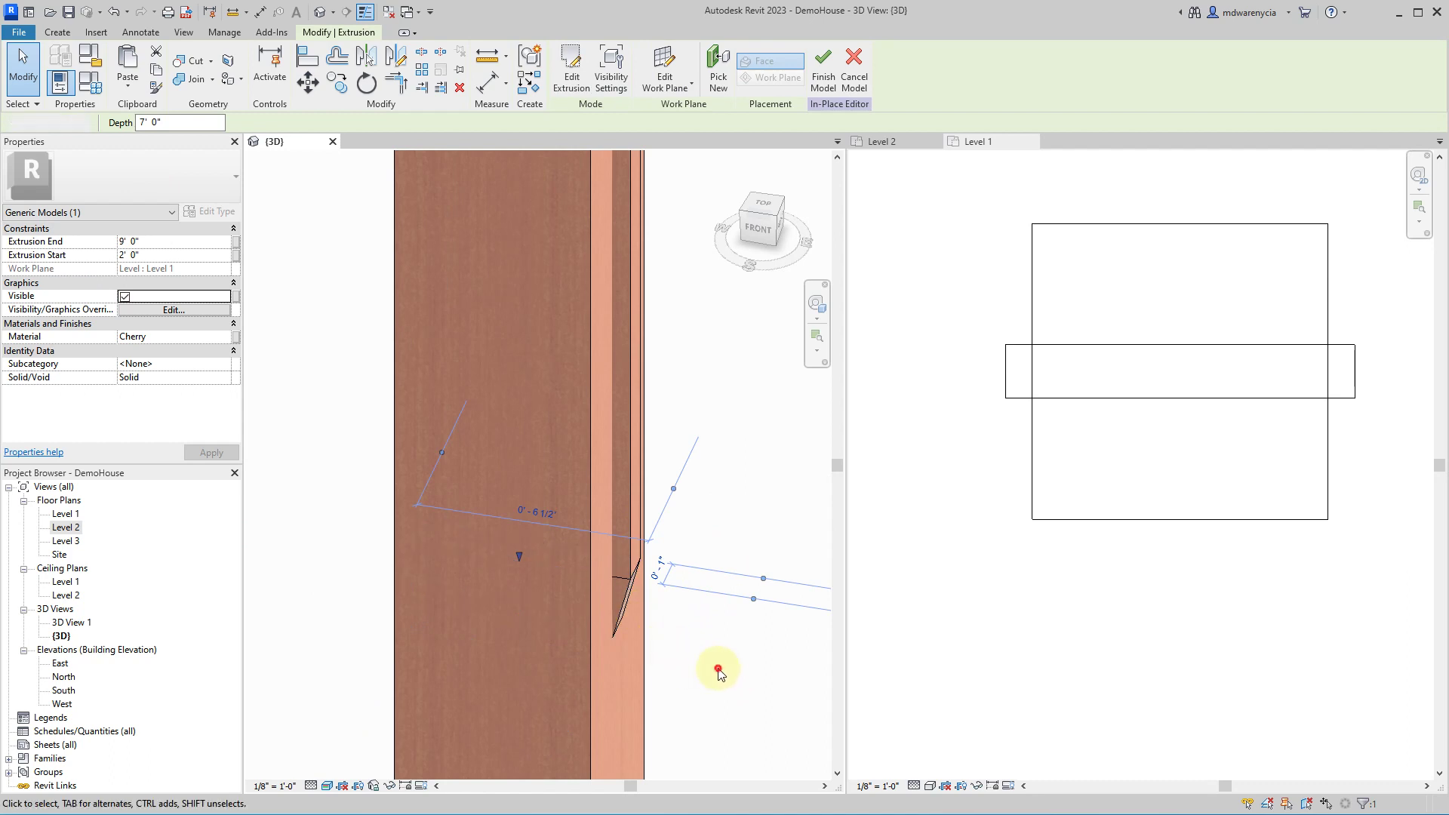
pyautogui.click(715, 667)
pyautogui.click(638, 509)
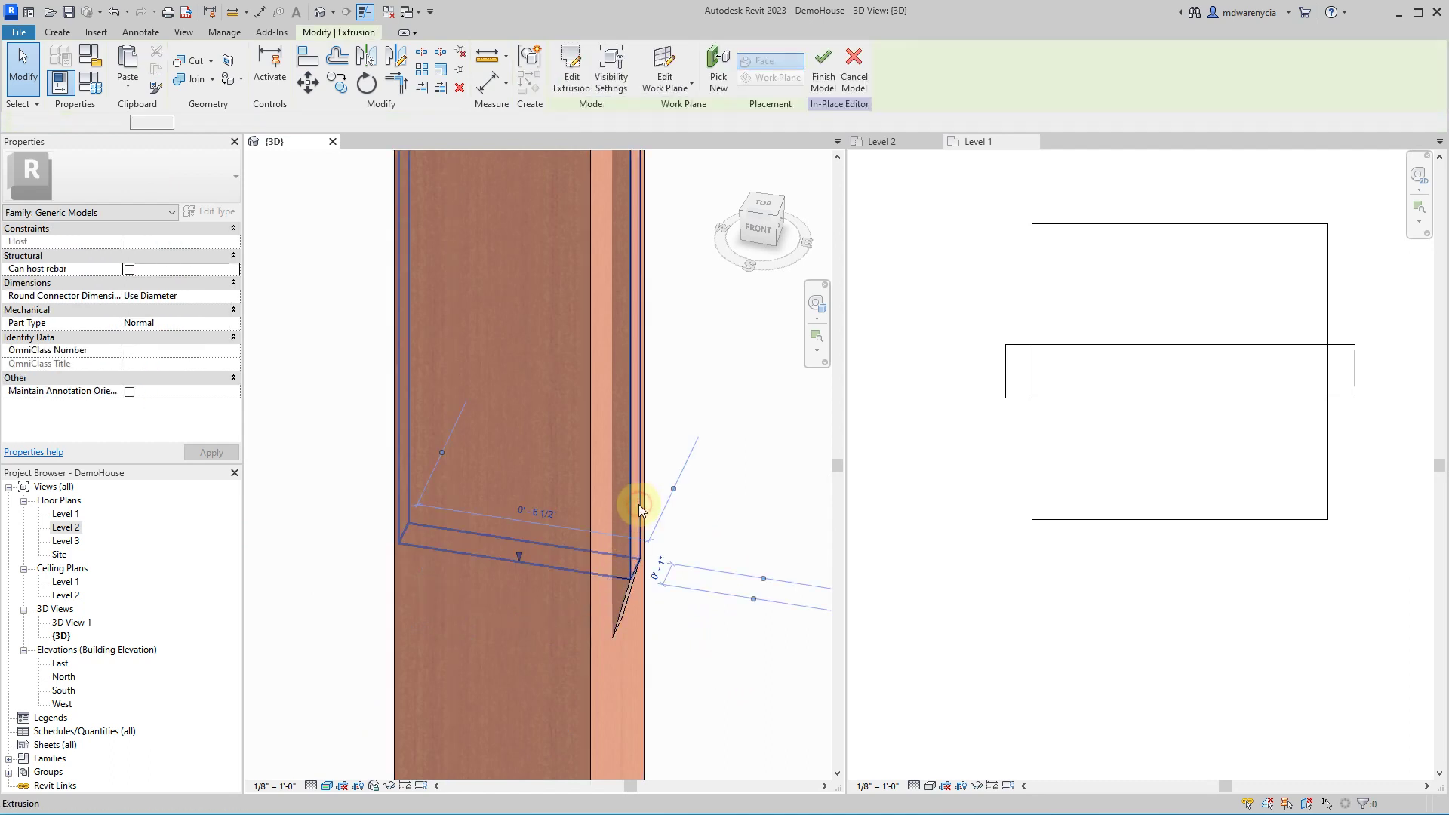
pyautogui.keyDown('ctrl'); pyautogui.click(622, 596); pyautogui.keyUp('ctrl')
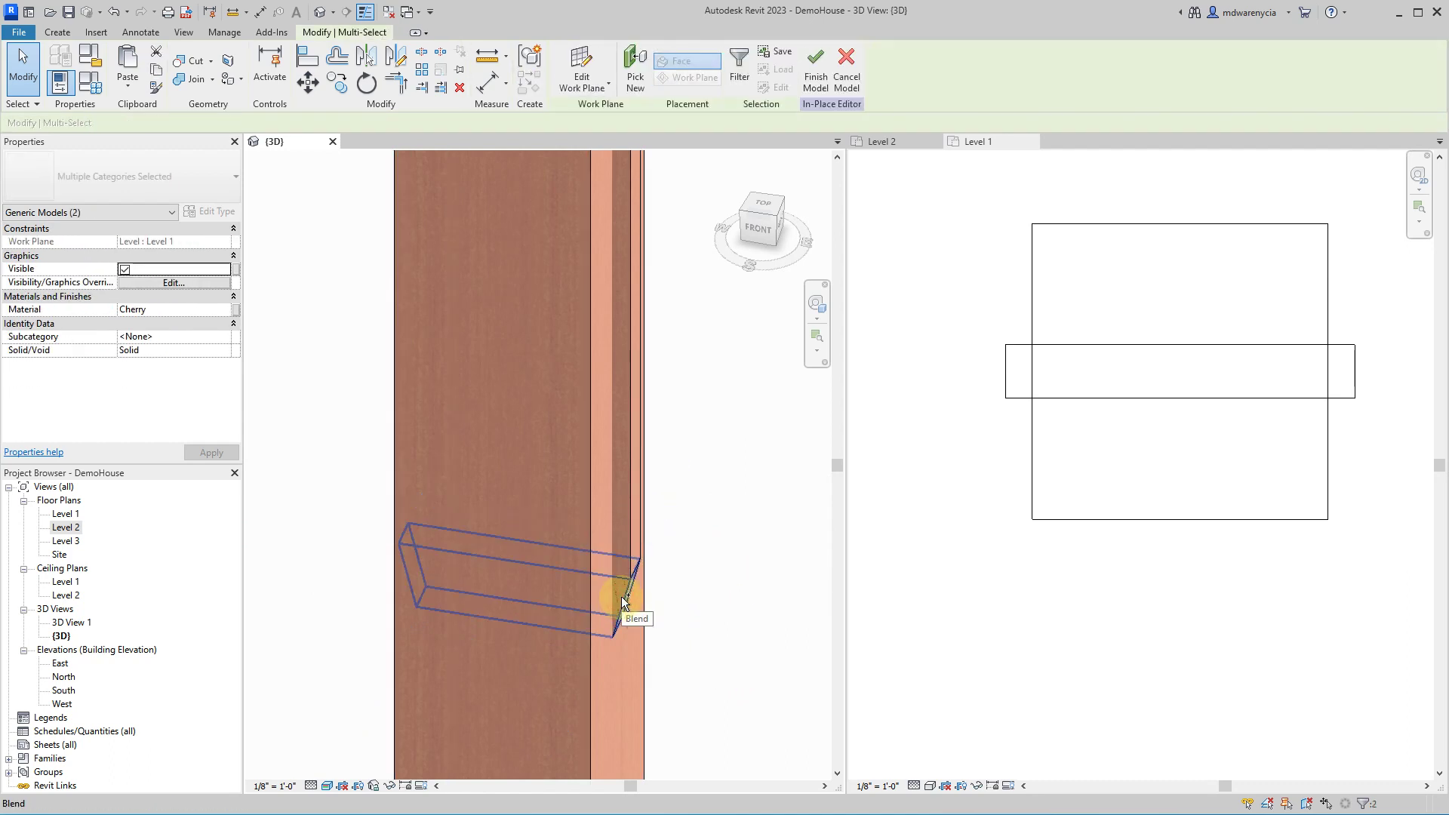
pyautogui.click(935, 302)
pyautogui.moveTo(962, 234); pyautogui.dragTo(895, 331, button='middle')
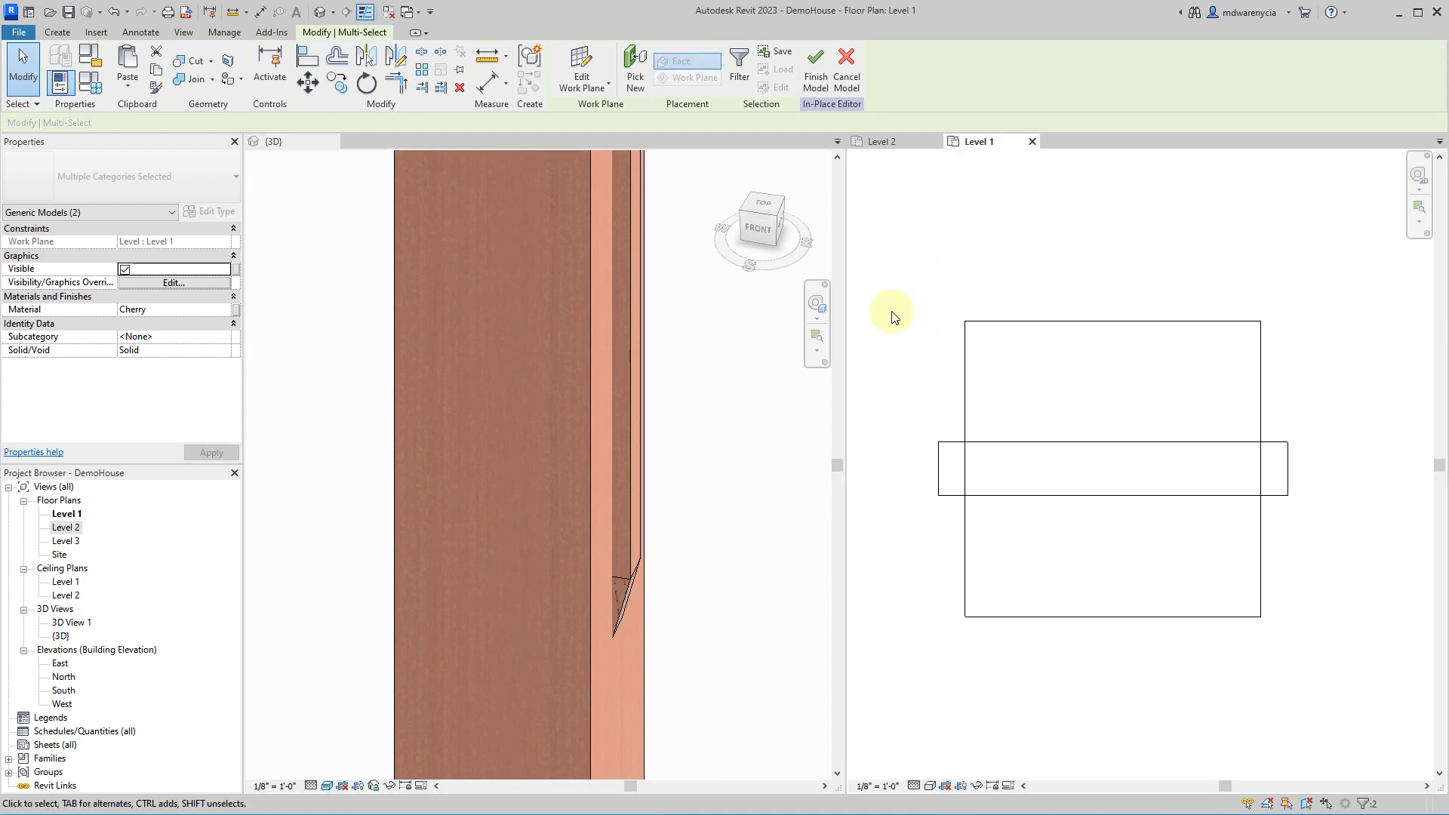
pyautogui.click(314, 92)
pyautogui.press('Escape')
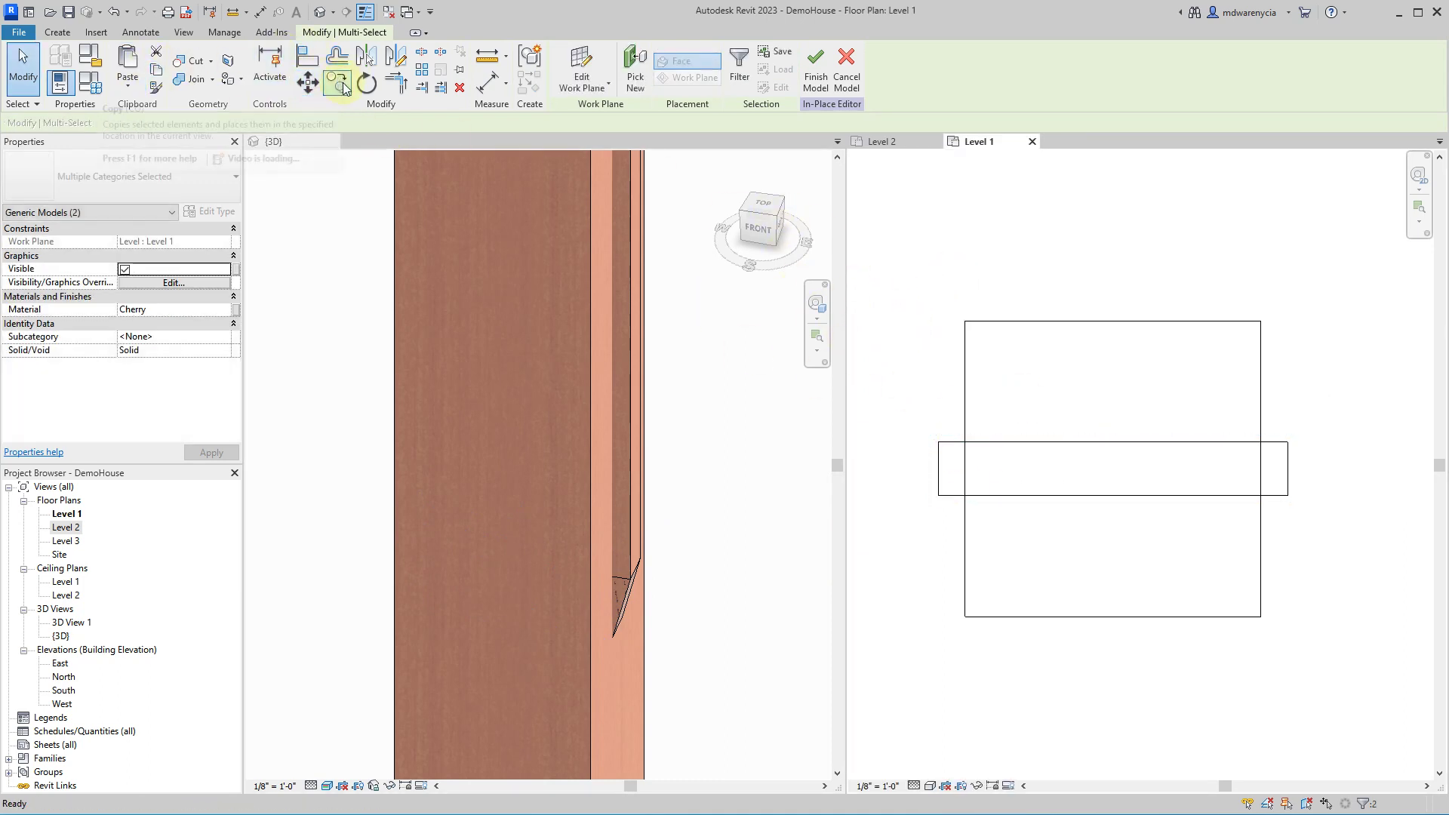
pyautogui.click(366, 83)
pyautogui.click(1003, 468)
pyautogui.click(1111, 380)
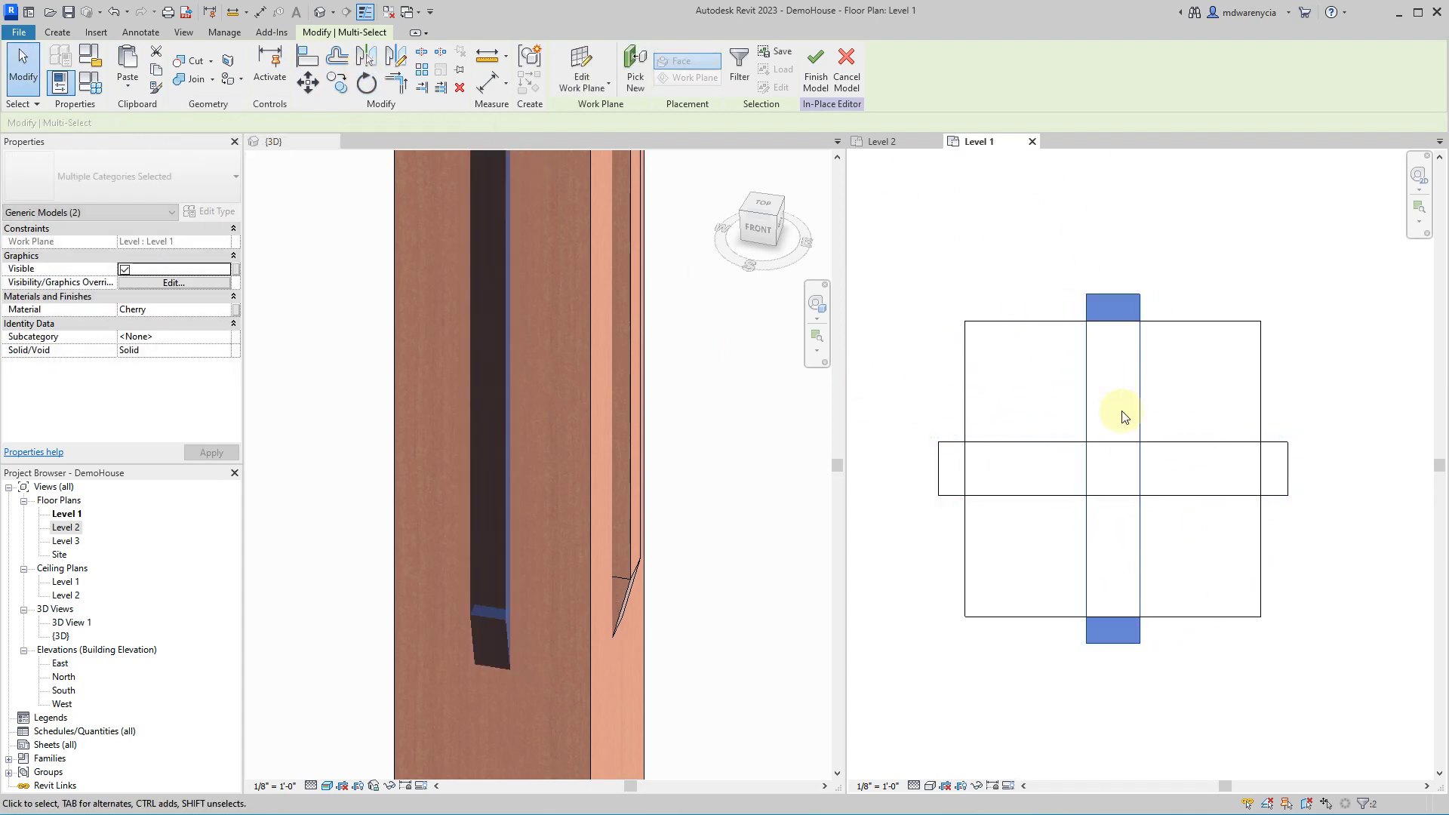
pyautogui.press('Escape')
# - Select the entire post with both strips and blends, and copy it horizontally to the right in the Level 1 plan
pyautogui.keyDown('shift'); pyautogui.moveTo(726, 577); pyautogui.dragTo(634, 680, button='middle'); pyautogui.keyUp('shift')
pyautogui.scroll(-3, 633, 491)
pyautogui.moveTo(633, 491); pyautogui.dragTo(614, 726, button='middle')
pyautogui.scroll(3, 624, 384)
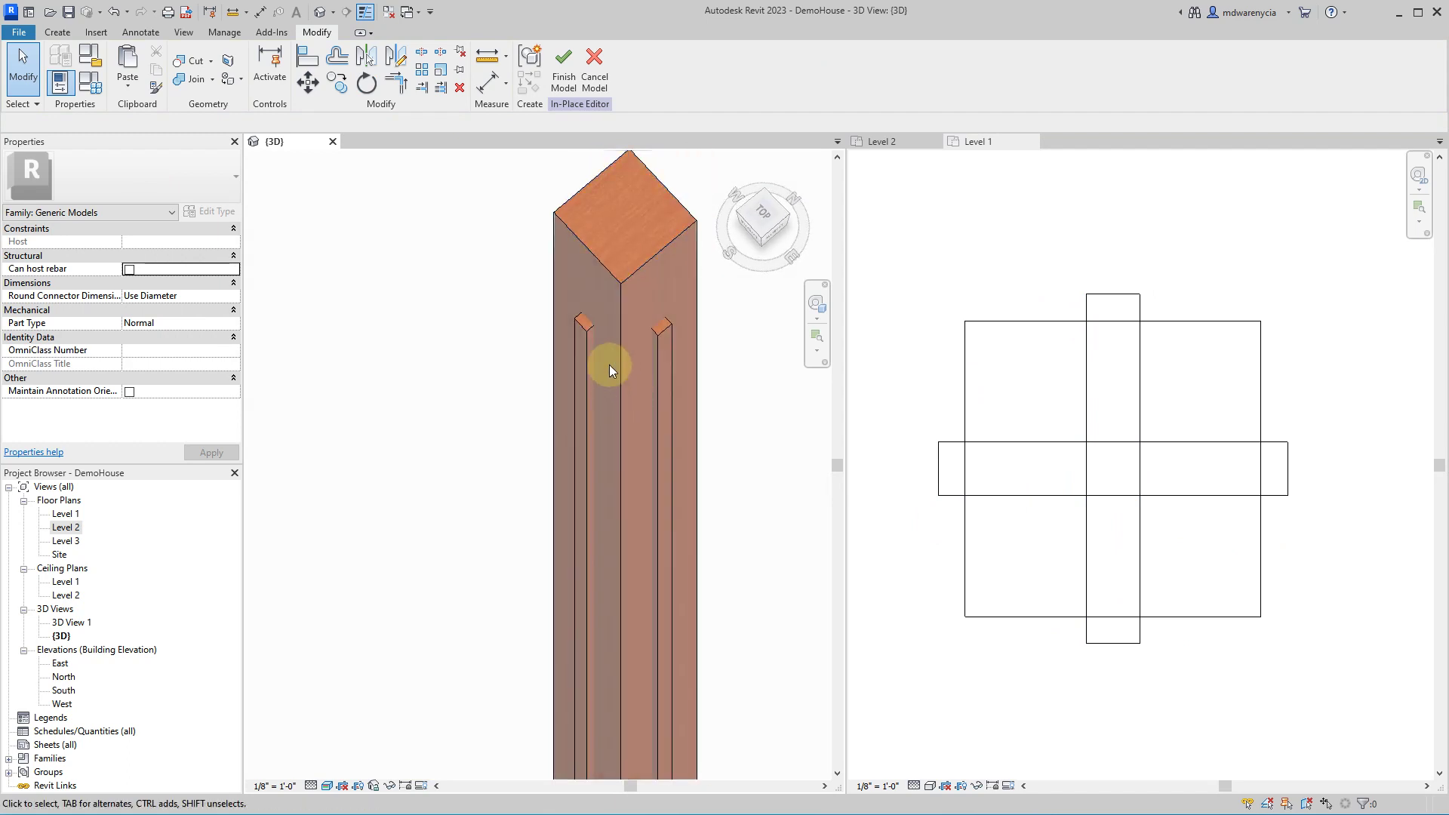
pyautogui.scroll(-5, 612, 393)
pyautogui.click(902, 262)
pyautogui.moveTo(1293, 657); pyautogui.dragTo(890, 276)
pyautogui.scroll(-8, 972, 391)
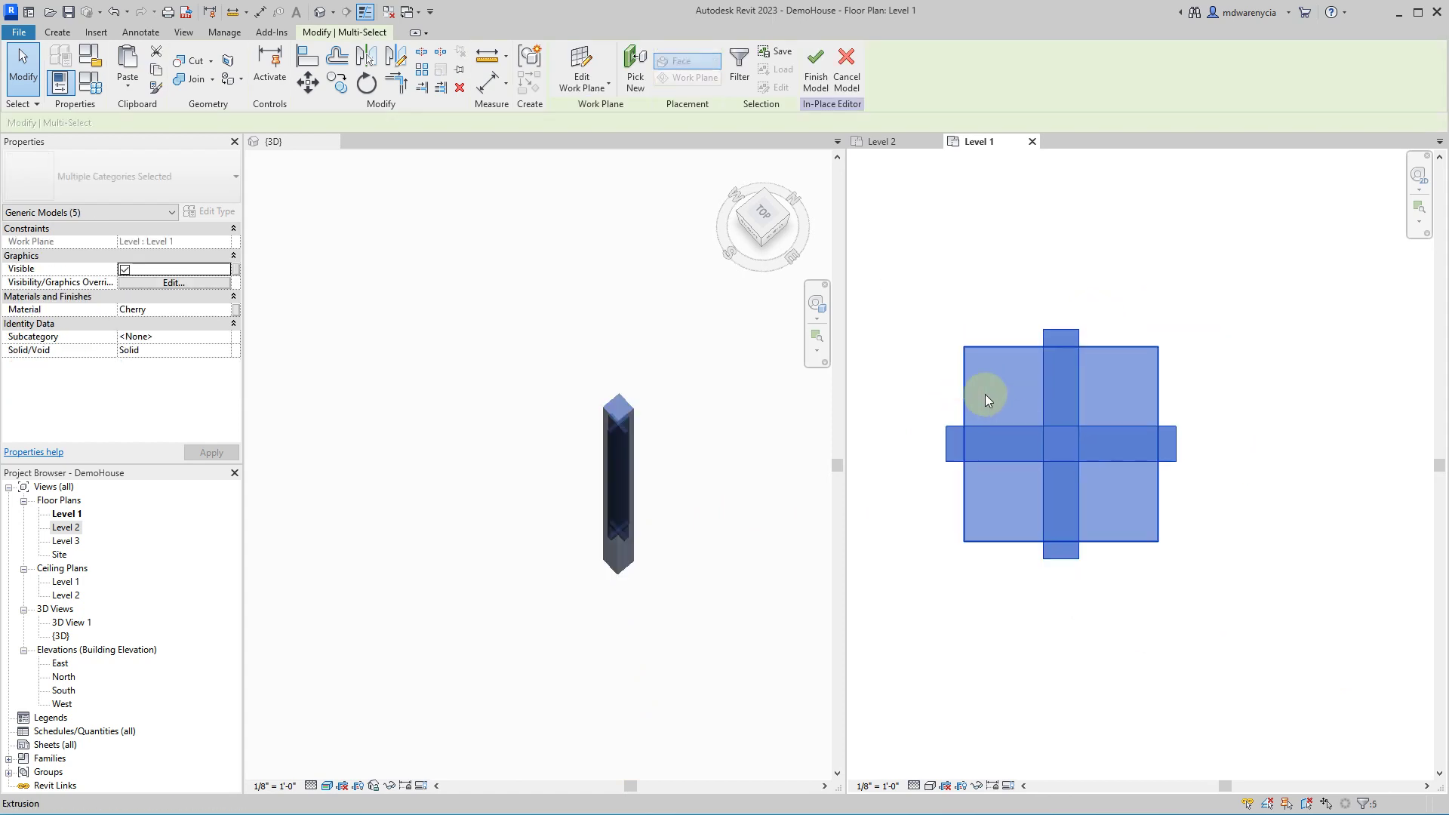
pyautogui.press('m')
pyautogui.press('v')
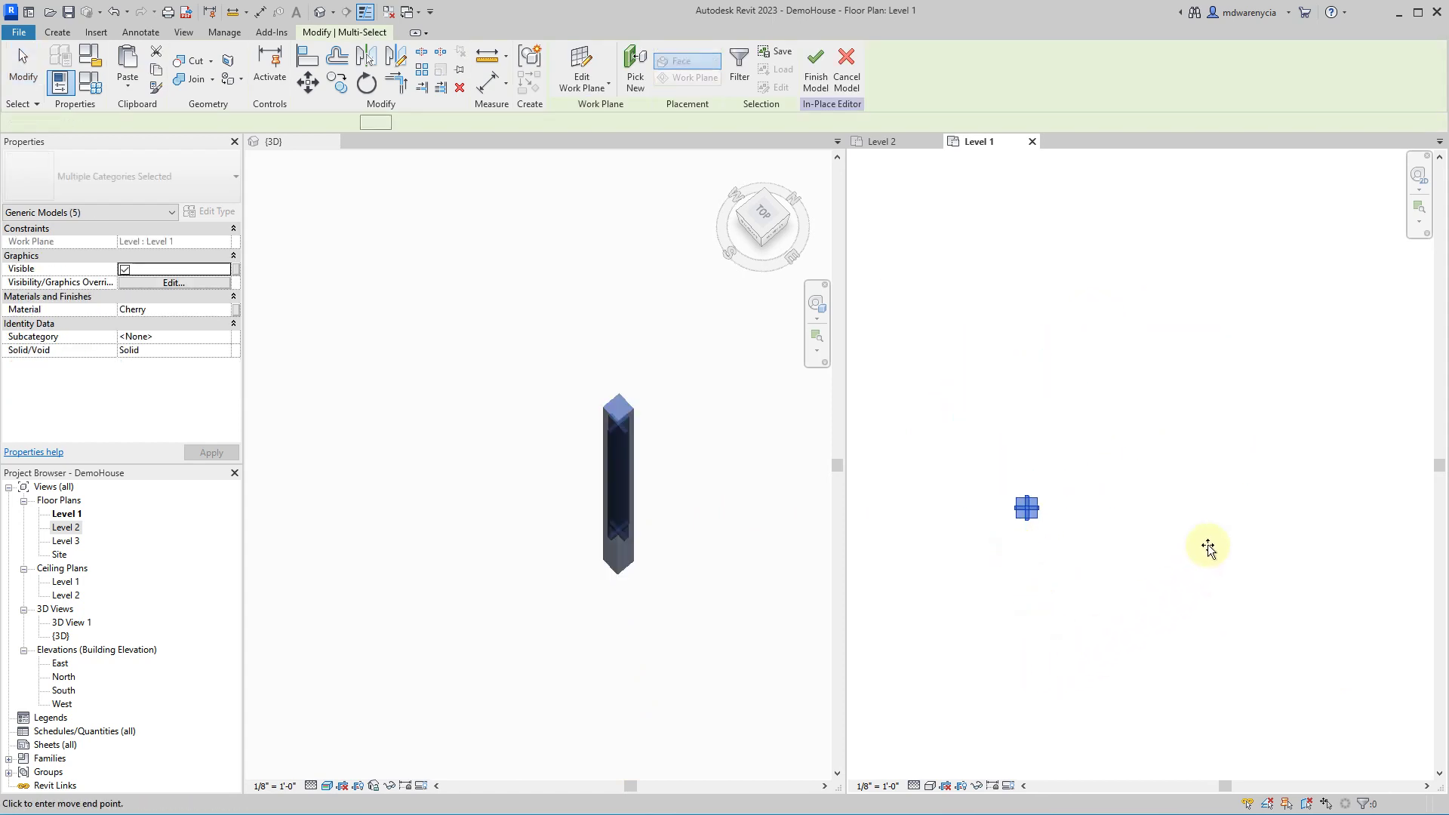
pyautogui.click(1014, 519)
pyautogui.moveTo(1137, 515); pyautogui.dragTo(1055, 460, button='middle')
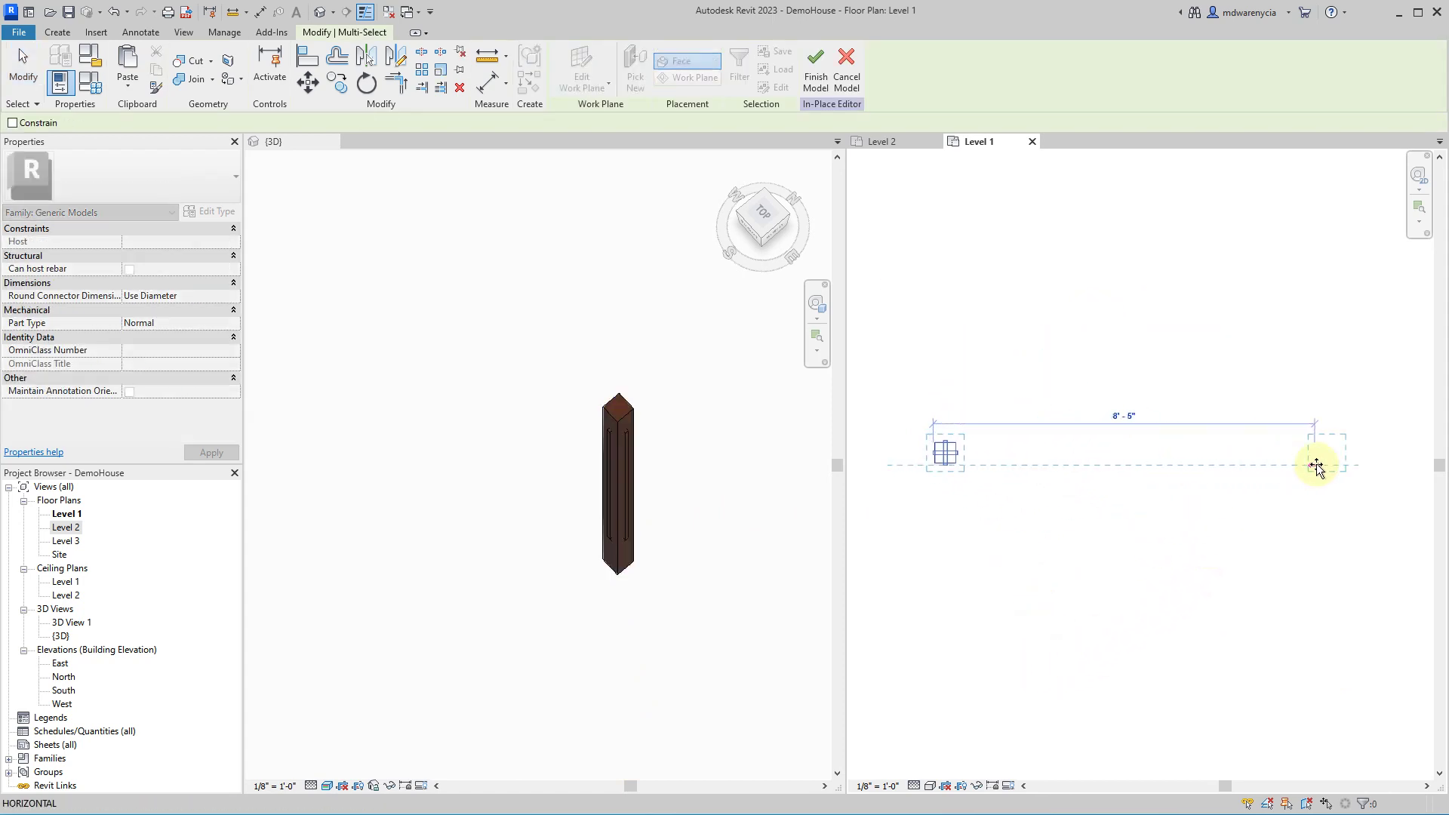
pyautogui.click(1386, 470)
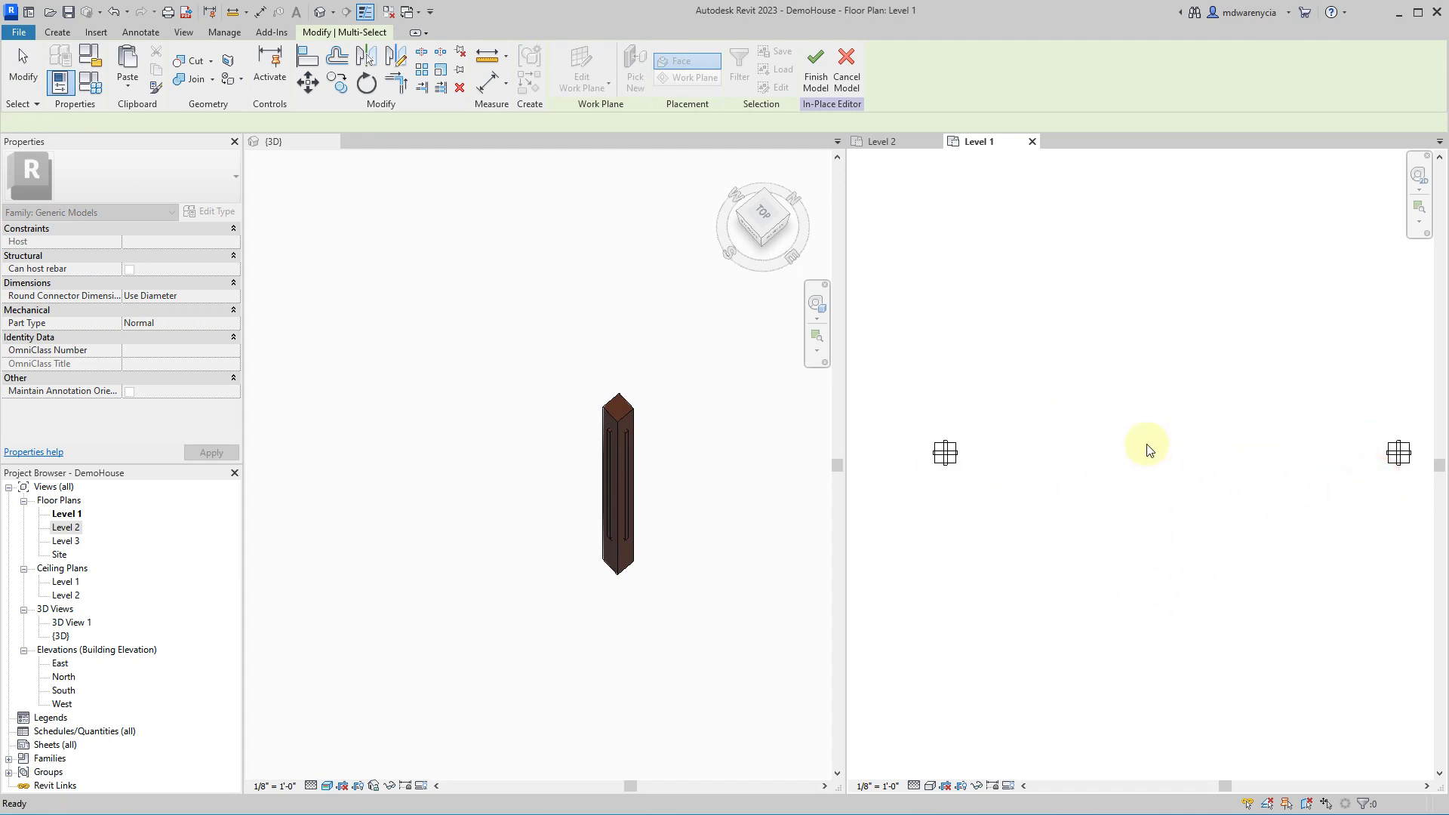
# - Copy both posts 7' 6" straight down in the Level 1 plan to form a rectangular layout of four posts
pyautogui.scroll(-3, 1092, 462)
pyautogui.moveTo(1103, 537); pyautogui.dragTo(1087, 498, button='middle')
pyautogui.scroll(-4, 620, 487)
pyautogui.moveTo(705, 581); pyautogui.dragTo(630, 478, button='middle')
pyautogui.click(1072, 545)
pyautogui.click(929, 368)
pyautogui.moveTo(938, 310); pyautogui.dragTo(1308, 496)
pyautogui.press('m')
pyautogui.press('v')
pyautogui.click(984, 424)
pyautogui.click(983, 620)
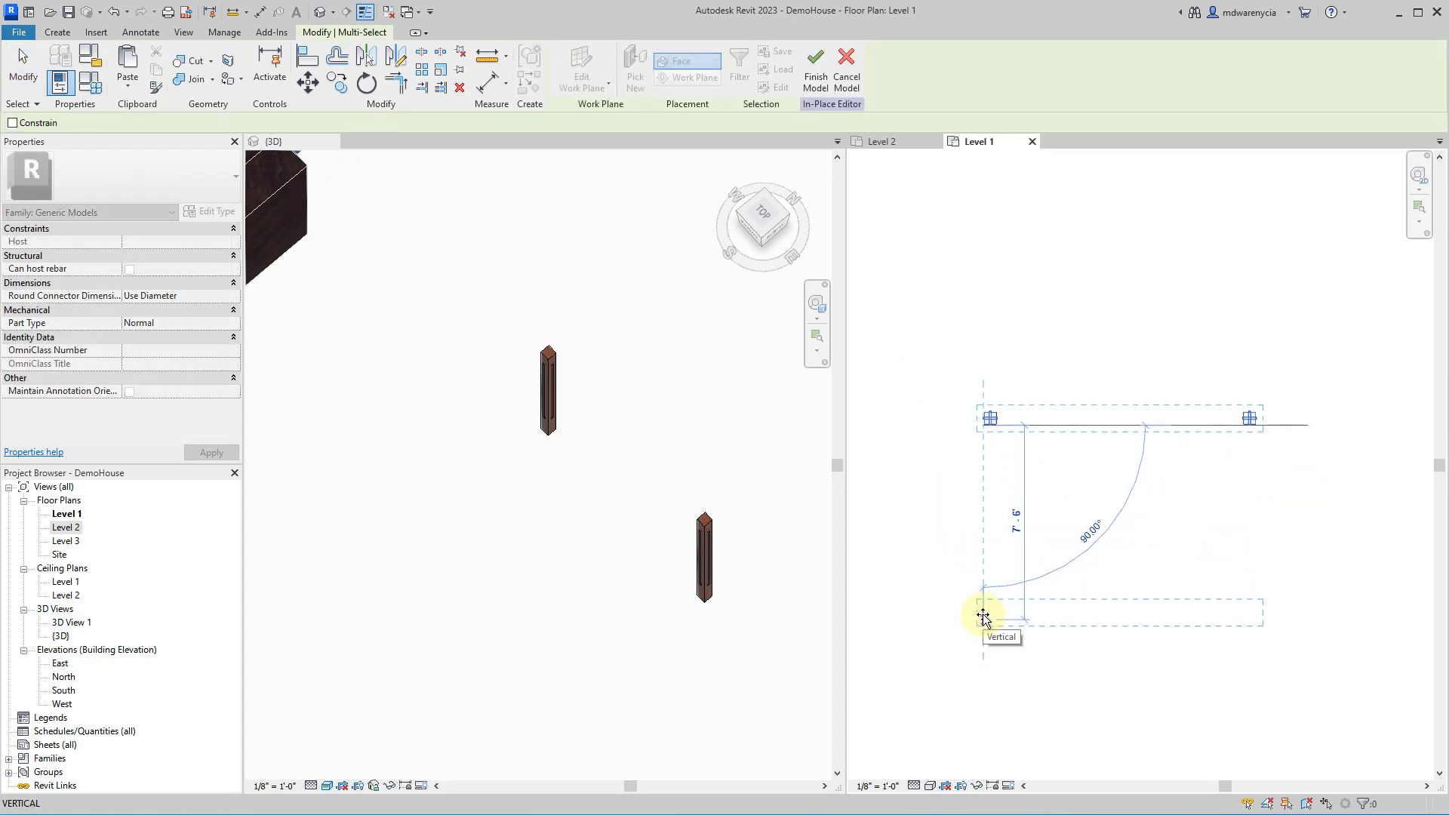
pyautogui.click(983, 617)
pyautogui.click(995, 701)
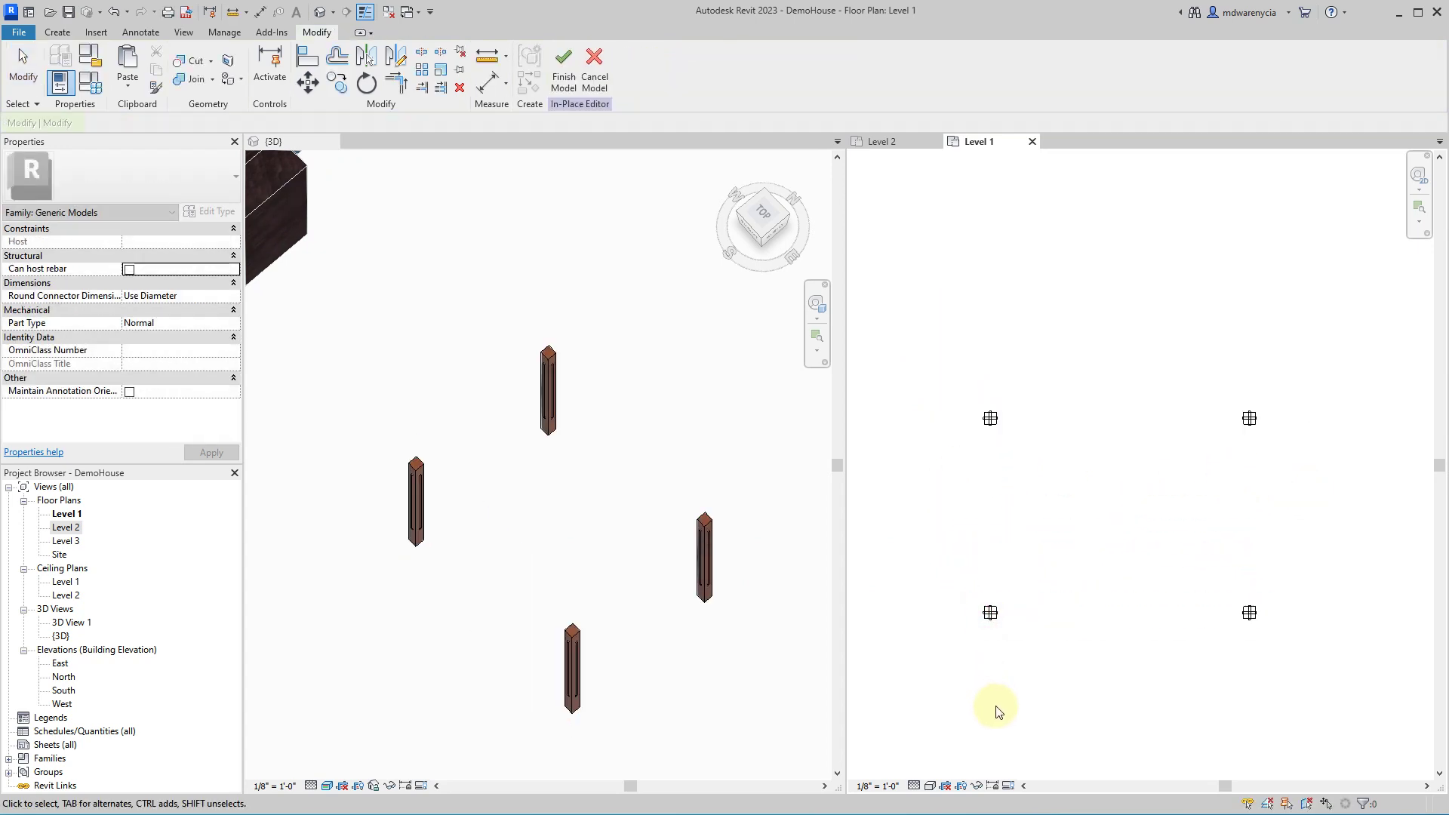
pyautogui.click(705, 524)
pyautogui.keyDown('shift'); pyautogui.moveTo(705, 525); pyautogui.dragTo(542, 285, button='middle'); pyautogui.keyUp('shift')
pyautogui.moveTo(613, 400)
pyautogui.keyDown('shift'); pyautogui.mouseDown(button='middle')
pyautogui.moveTo(631, 305)
pyautogui.moveTo(596, 404)
pyautogui.mouseUp(button='middle'); pyautogui.keyUp('shift')
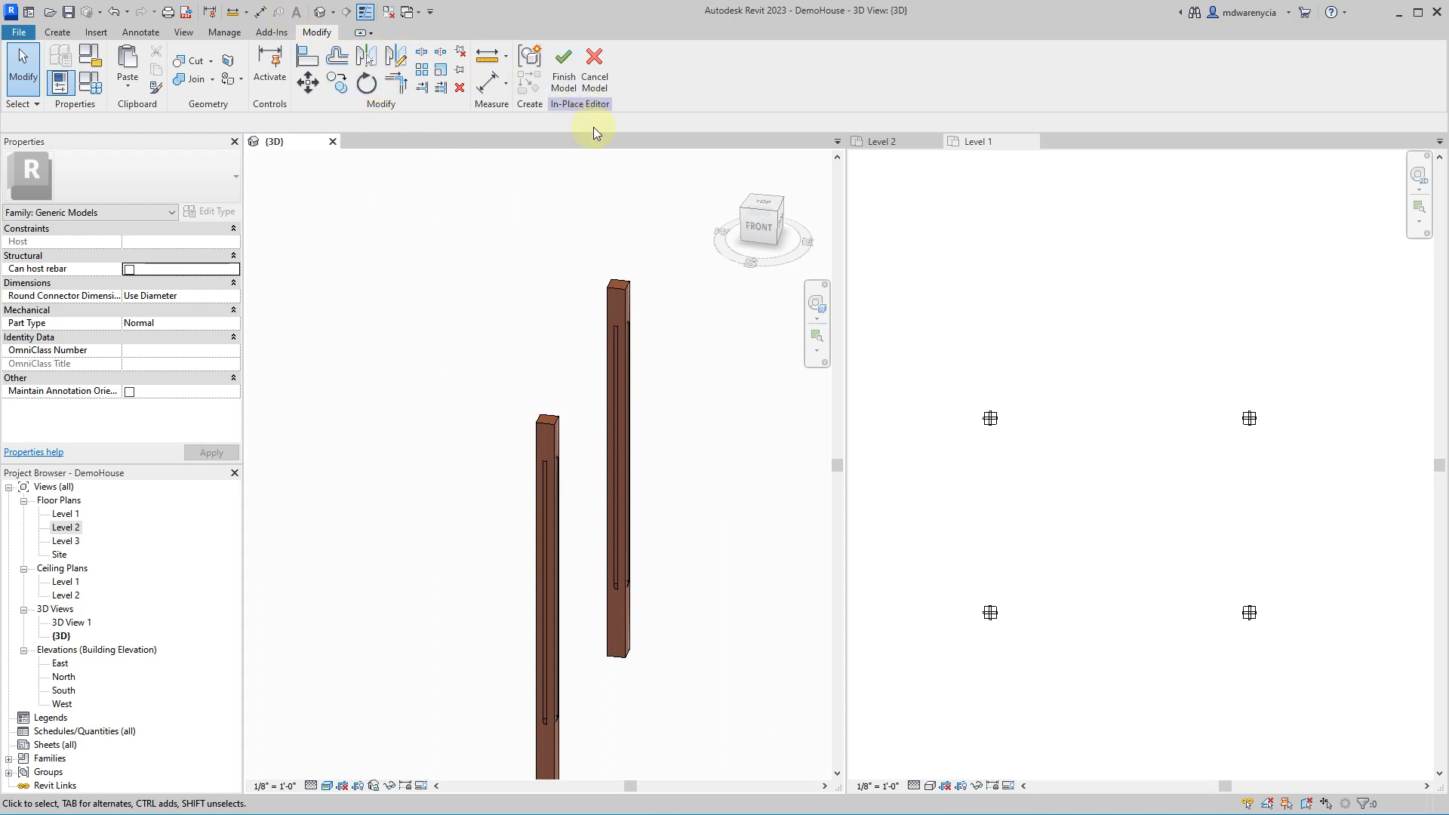
# - Start a new extrusion with its work plane picked on the front face of the rear-right post, and face the front view
pyautogui.click(56, 33)
pyautogui.click(124, 60)
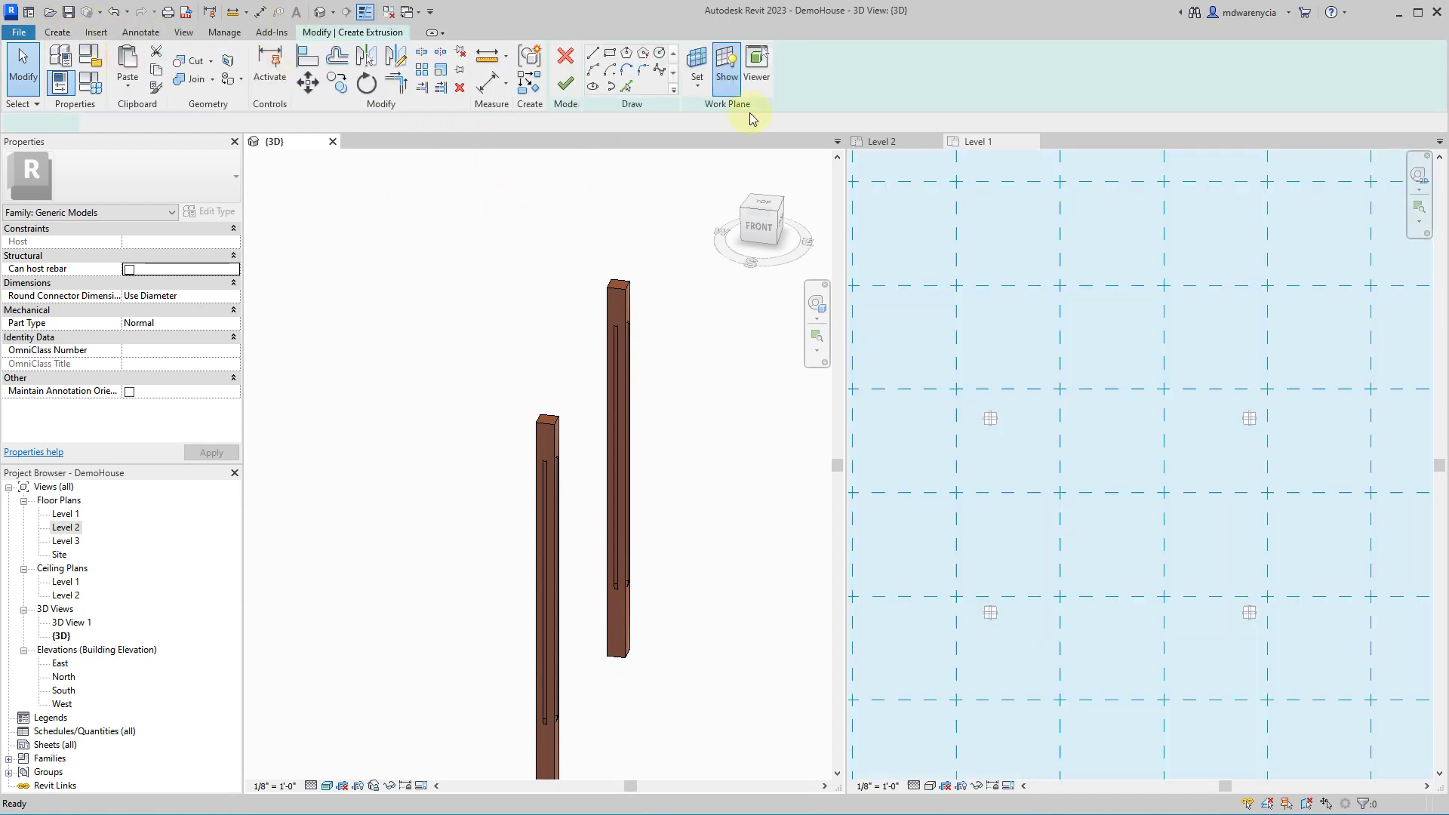
pyautogui.click(699, 85)
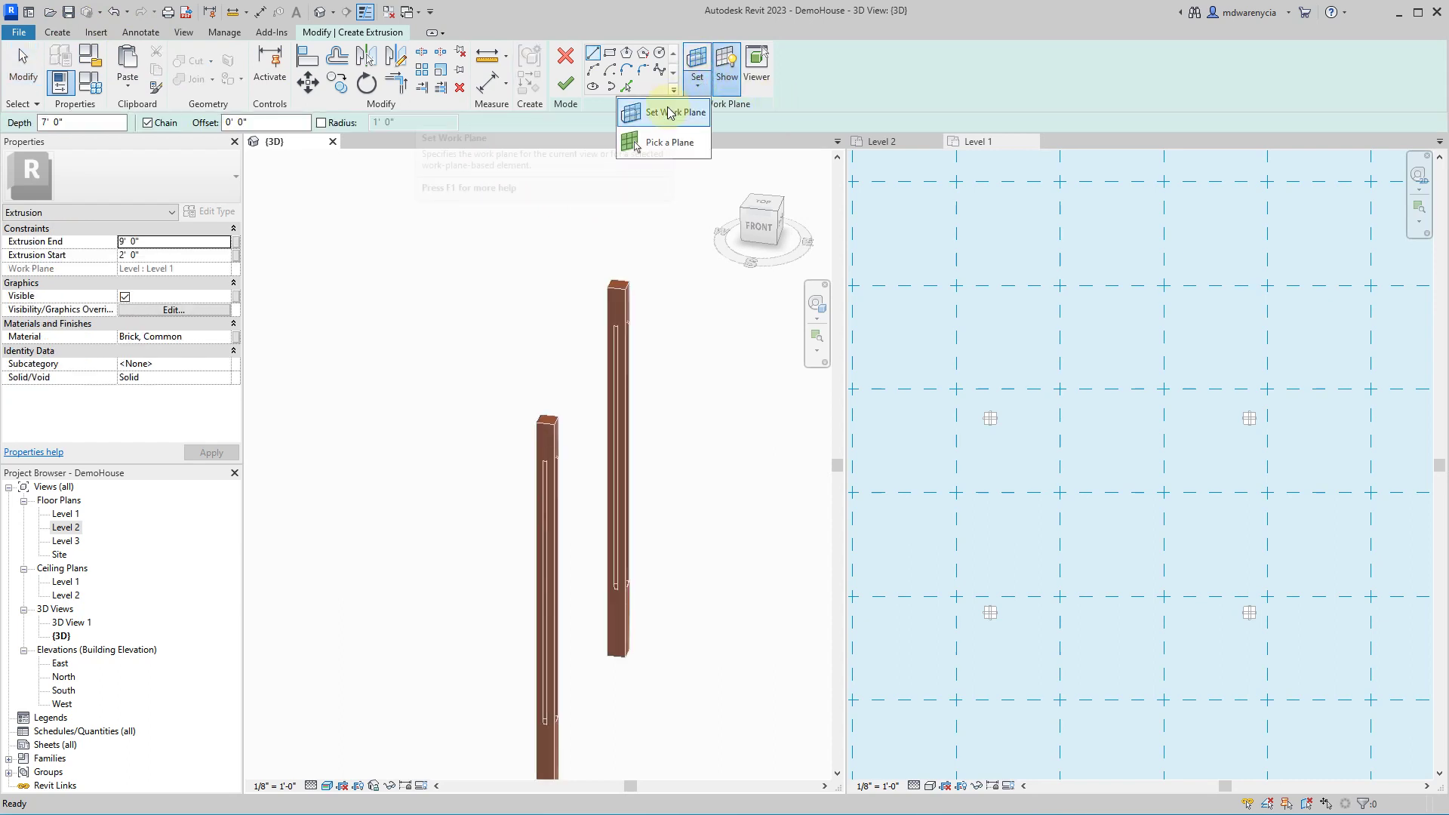
pyautogui.click(664, 142)
pyautogui.scroll(3, 615, 294)
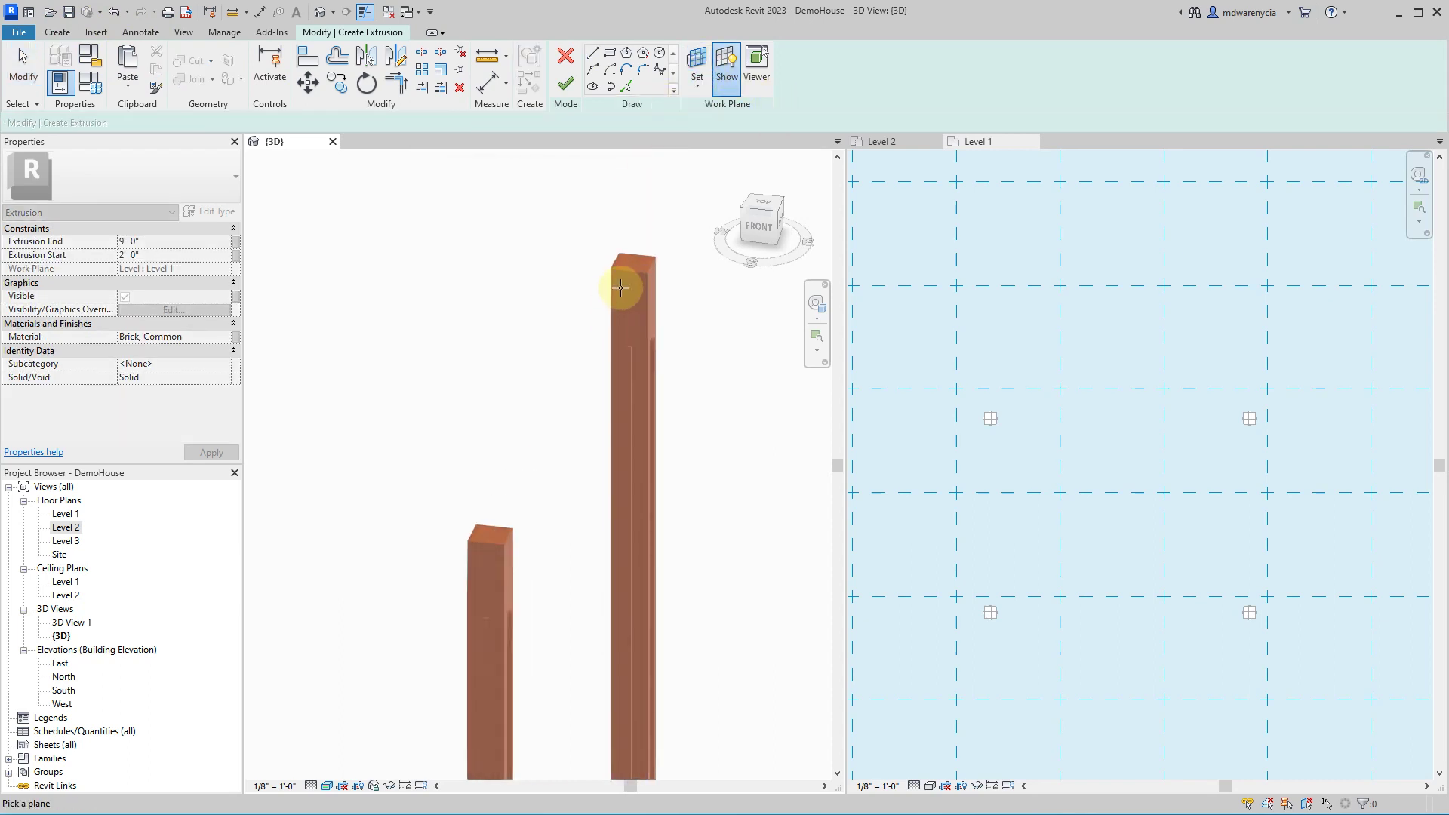
pyautogui.click(611, 294)
pyautogui.scroll(-5, 622, 268)
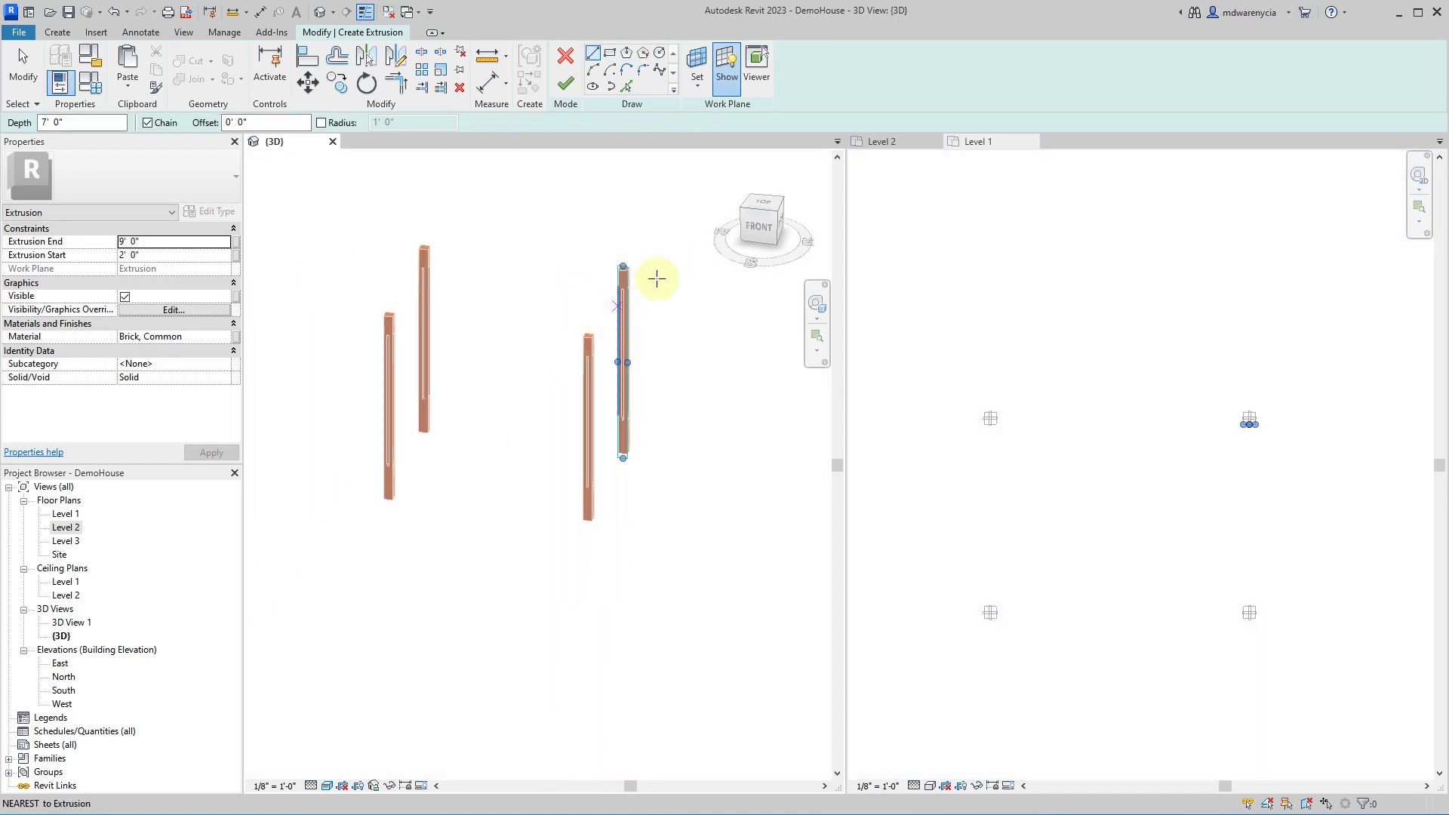
pyautogui.click(759, 225)
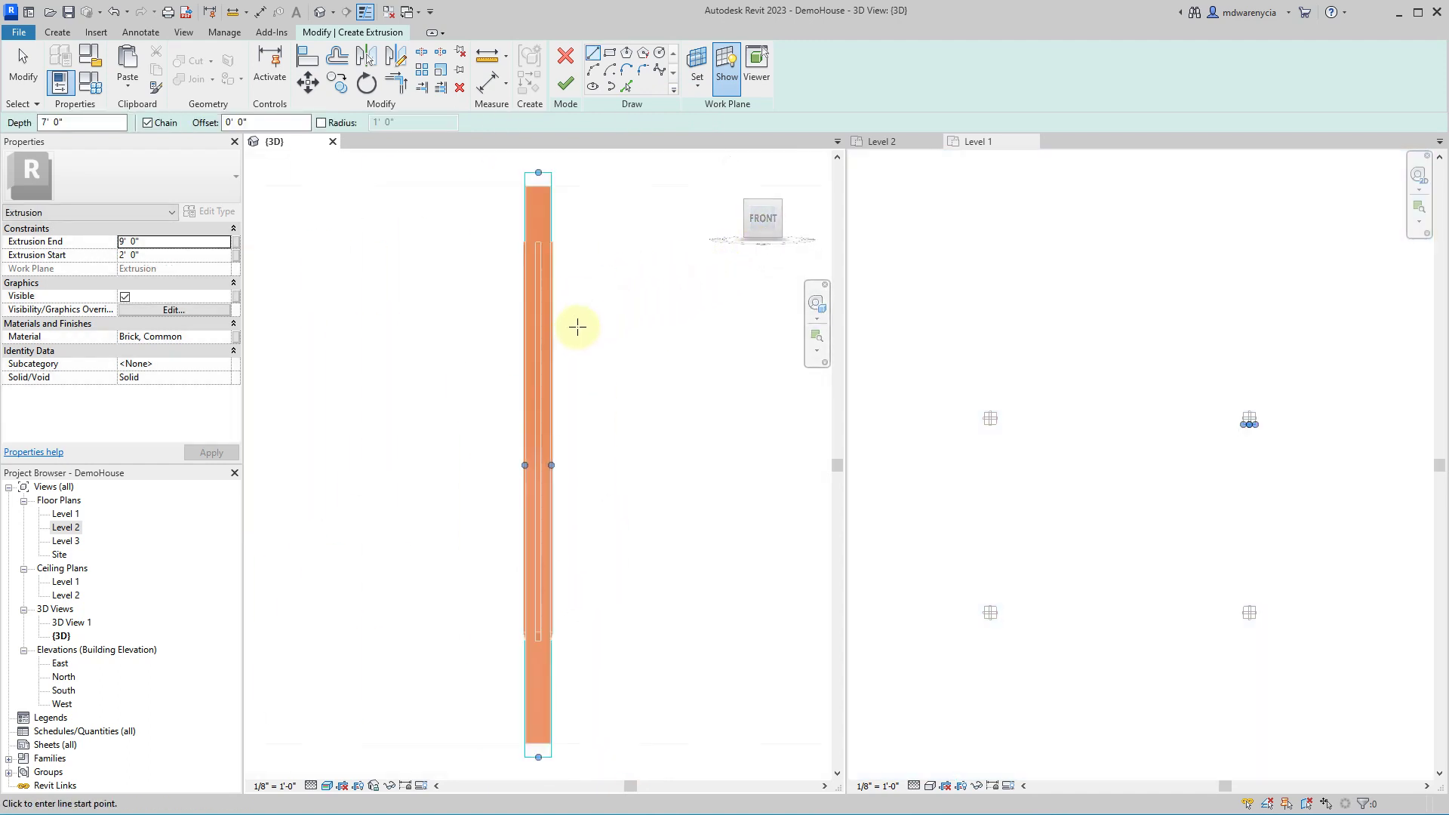
pyautogui.scroll(3, 520, 328)
pyautogui.scroll(-4, 514, 348)
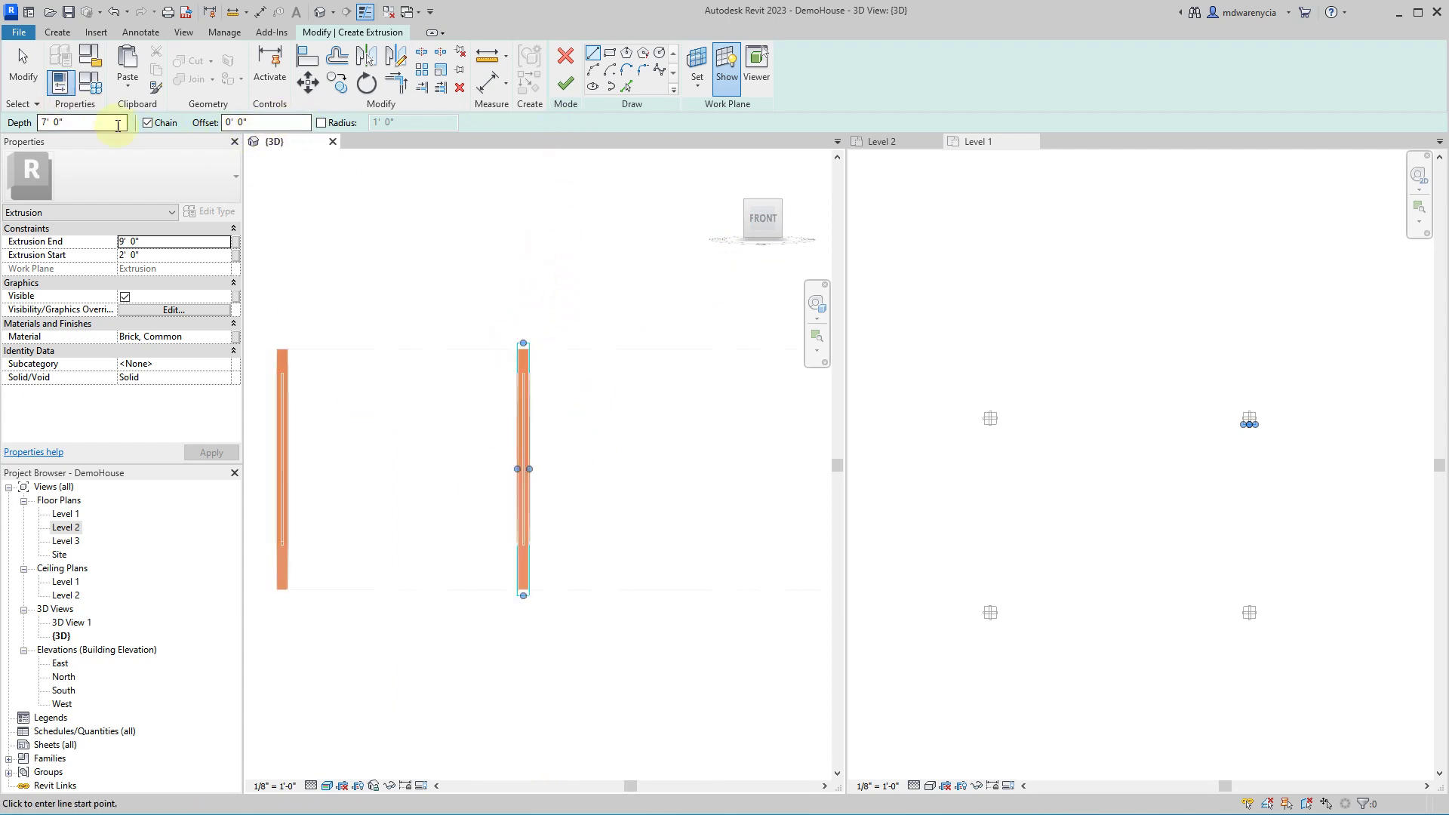
# - Sketch a 3/4" horizontal line to the left from the middle of the rear-right post's top edge
pyautogui.click(64, 34)
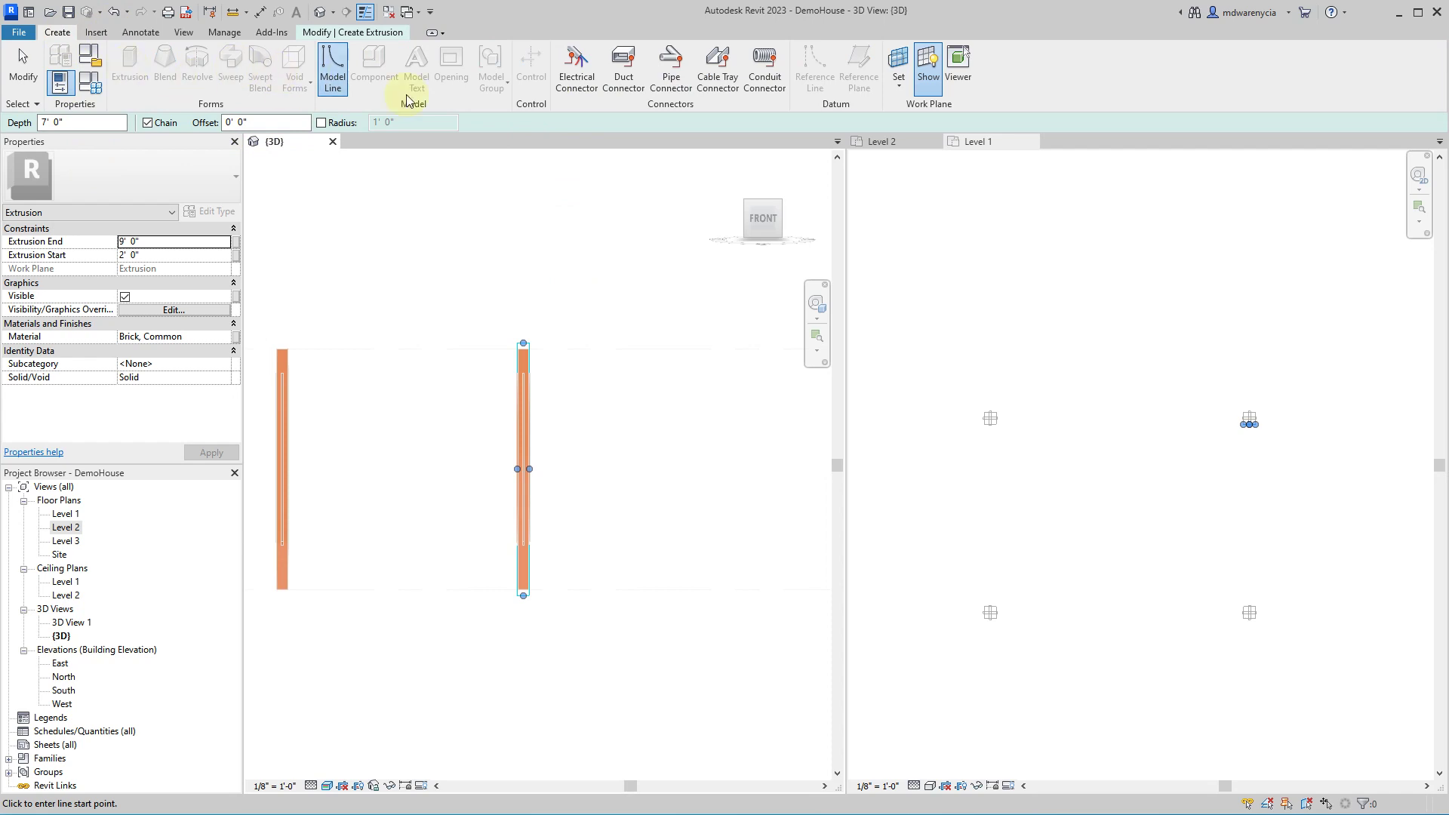
pyautogui.click(351, 33)
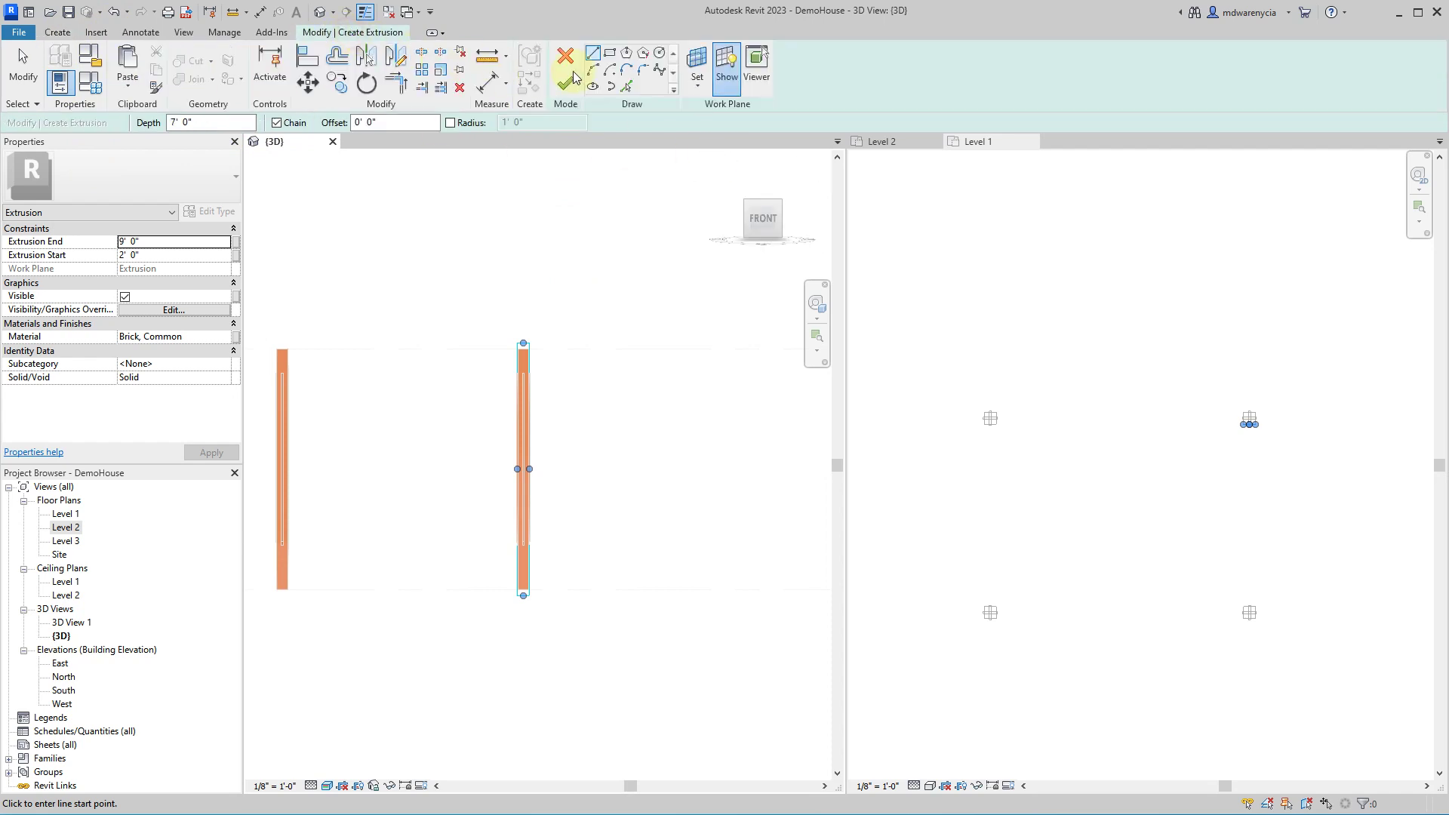
pyautogui.click(610, 54)
pyautogui.scroll(6, 502, 332)
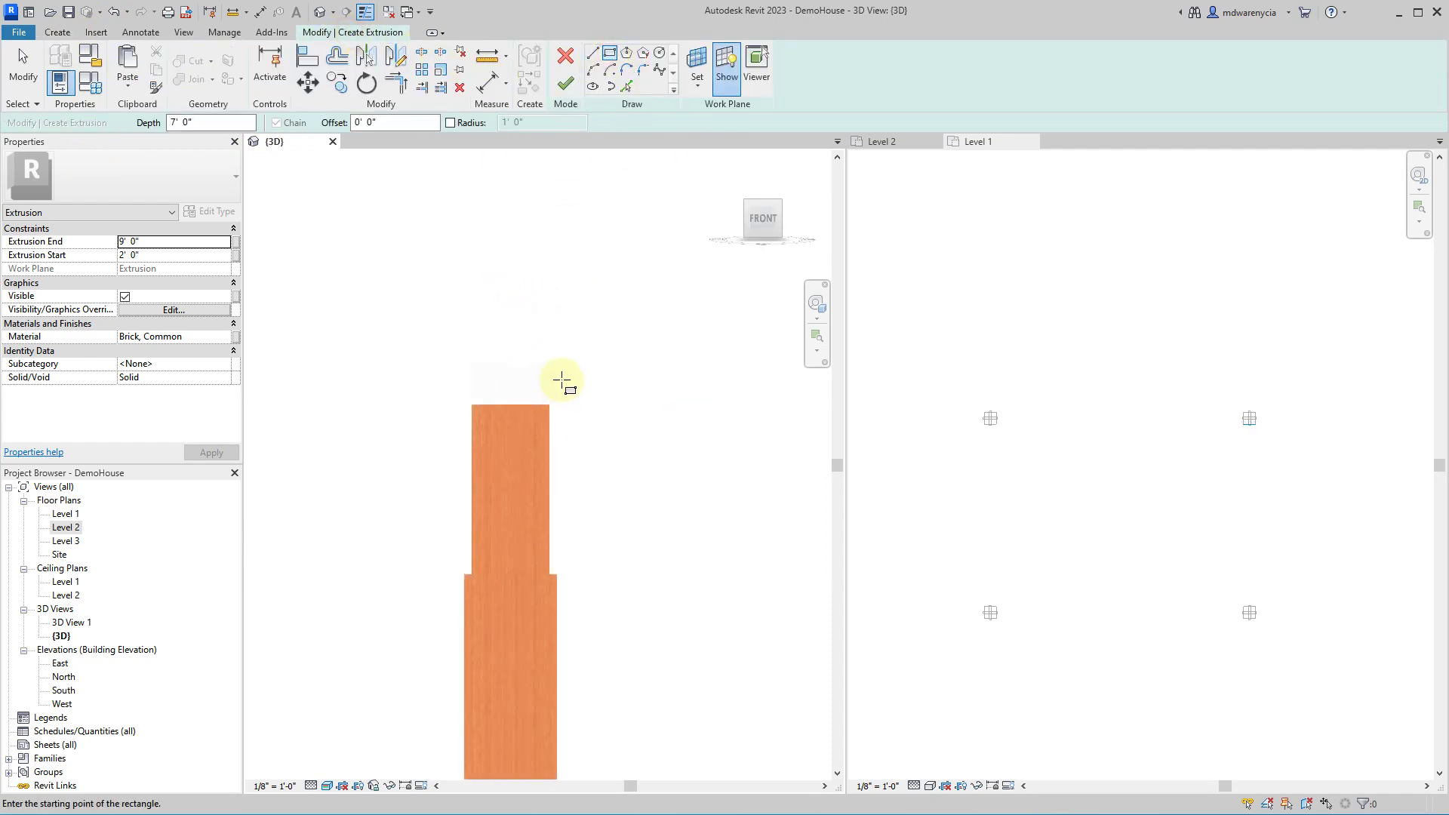
pyautogui.click(595, 53)
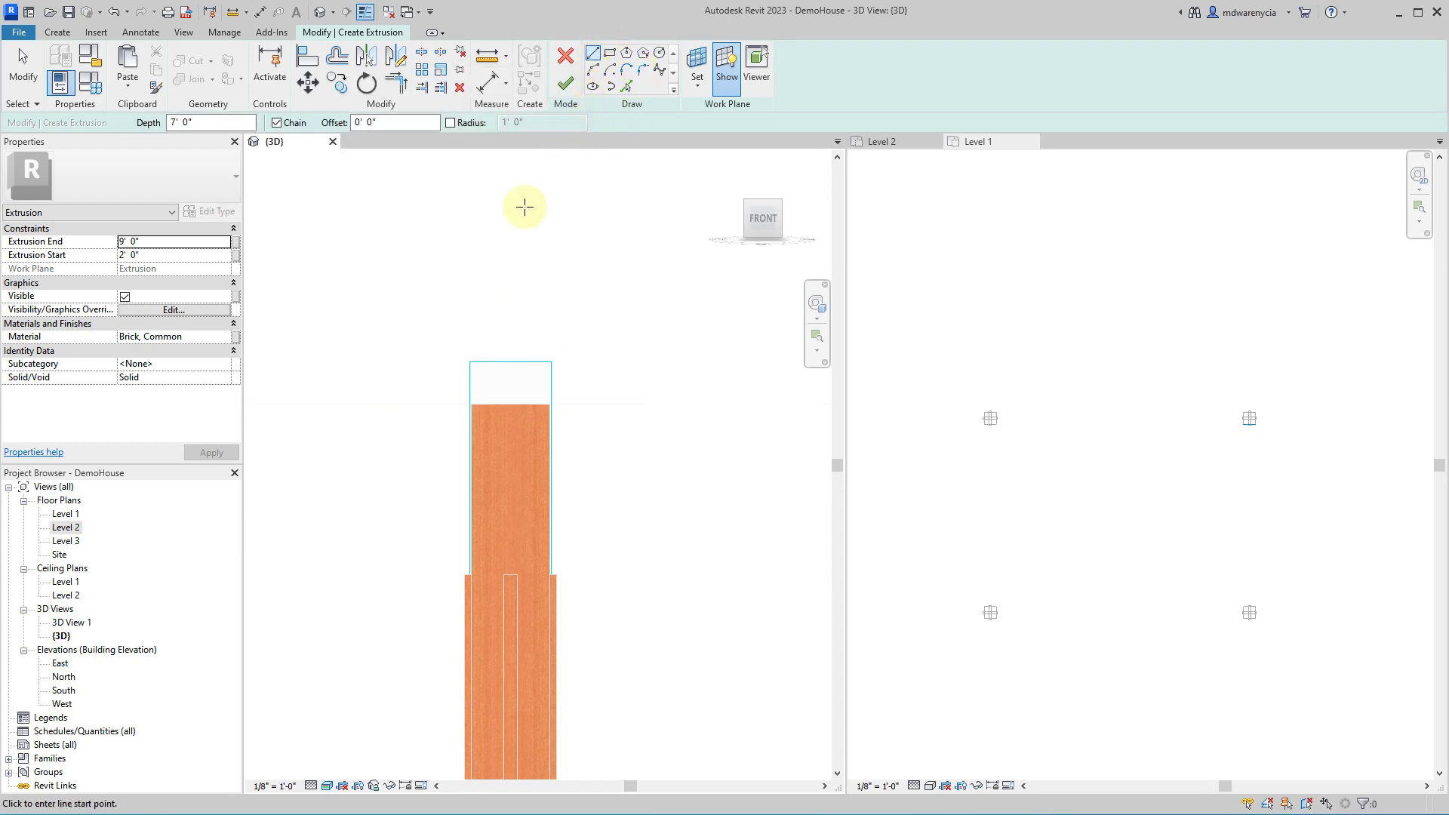
pyautogui.scroll(2, 509, 406)
pyautogui.click(507, 403)
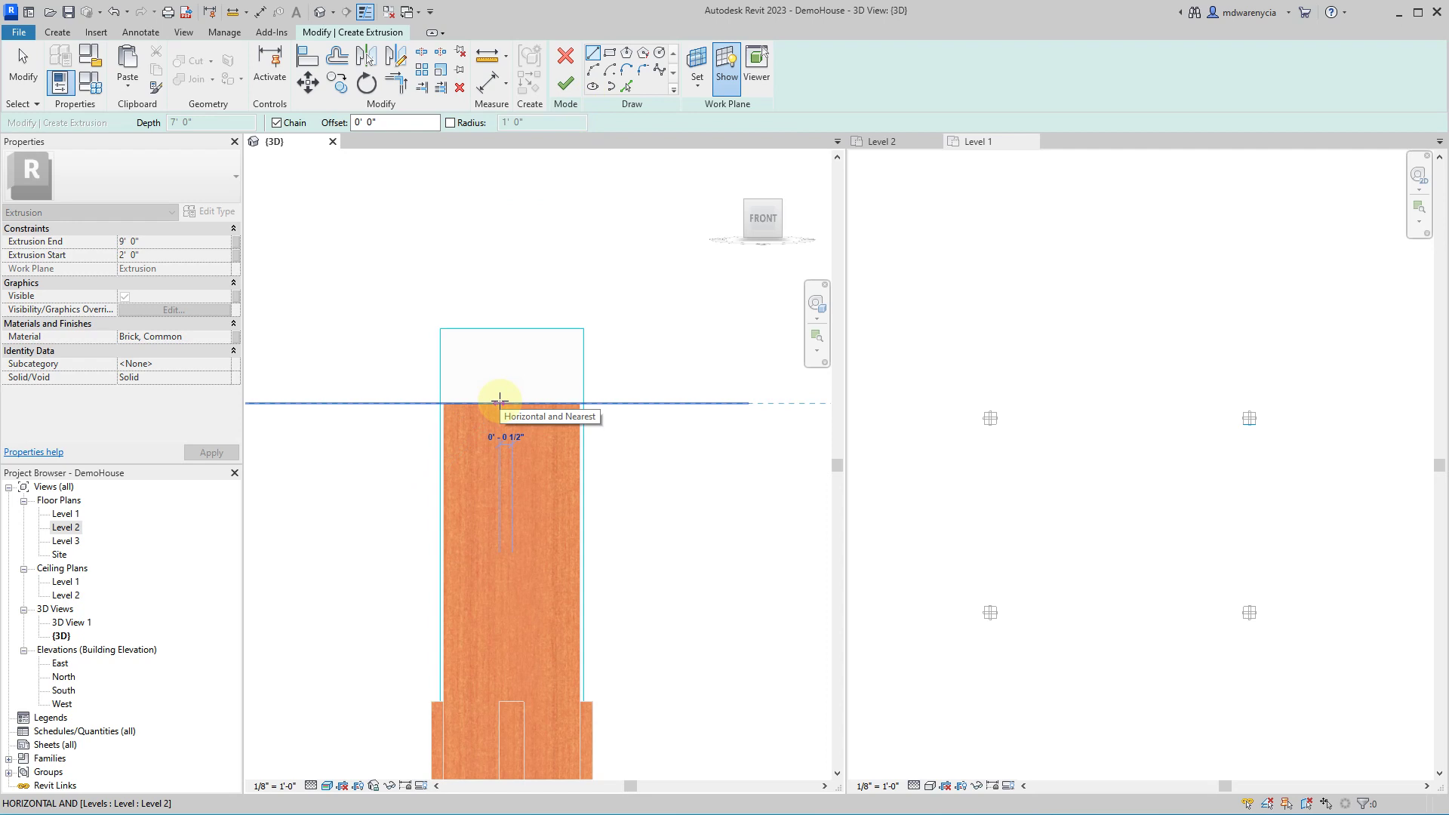
pyautogui.scroll(2, 499, 400)
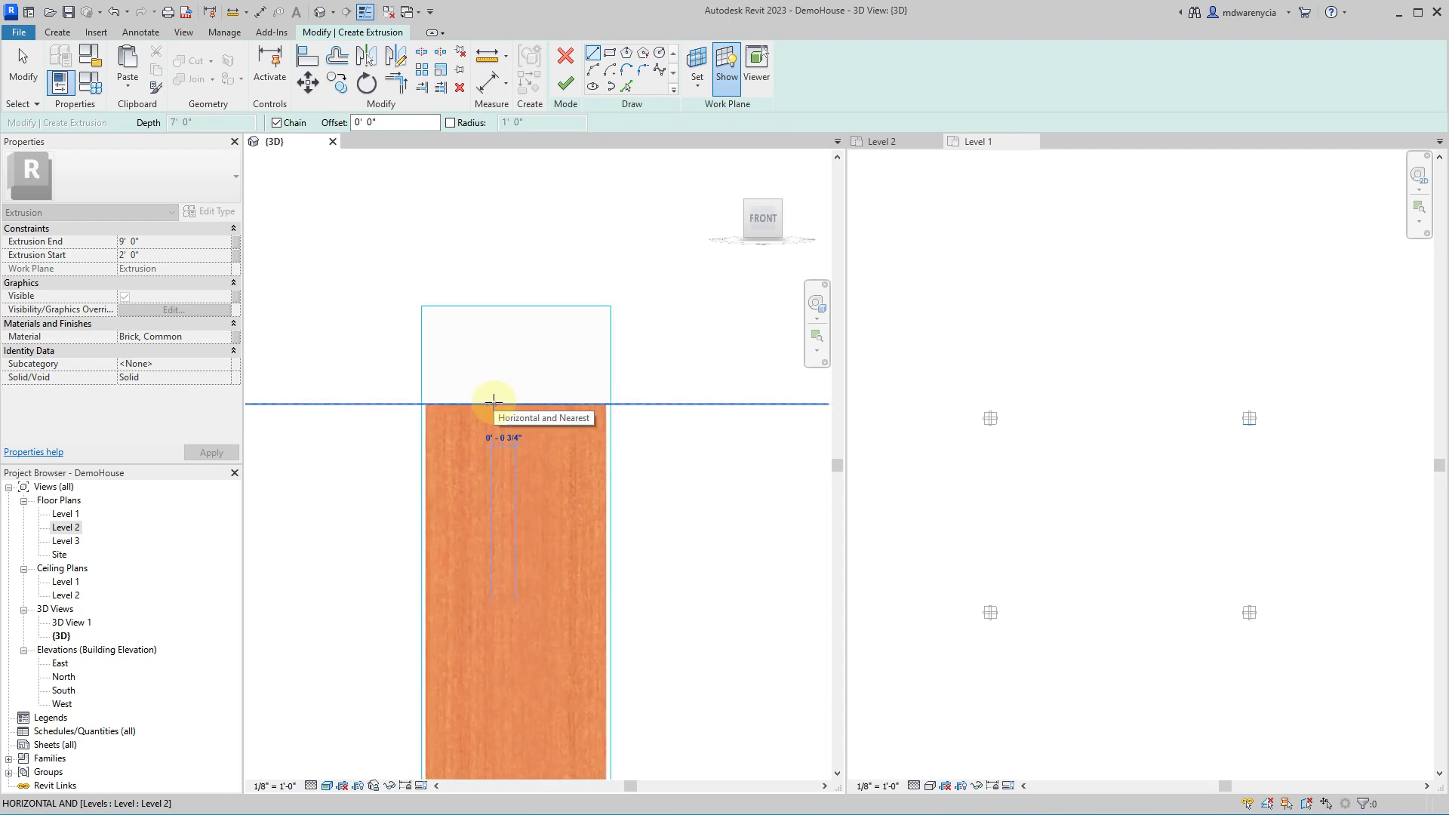
pyautogui.click(494, 402)
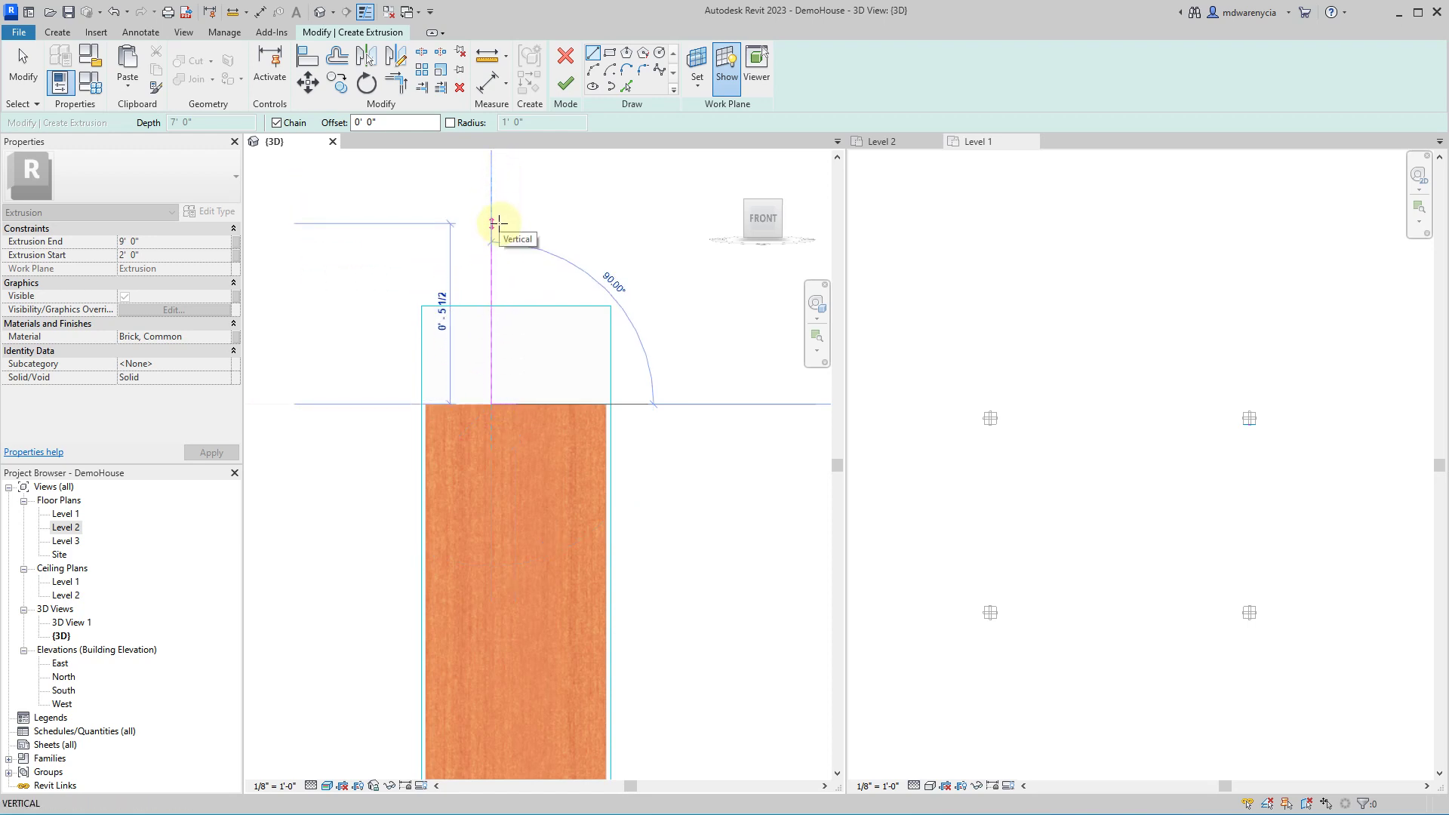
# - Complete the profile as a 1 1/2" wide, 5 1/2" high rectangle, stretching the half-length bottom line to close it
pyautogui.click(492, 223)
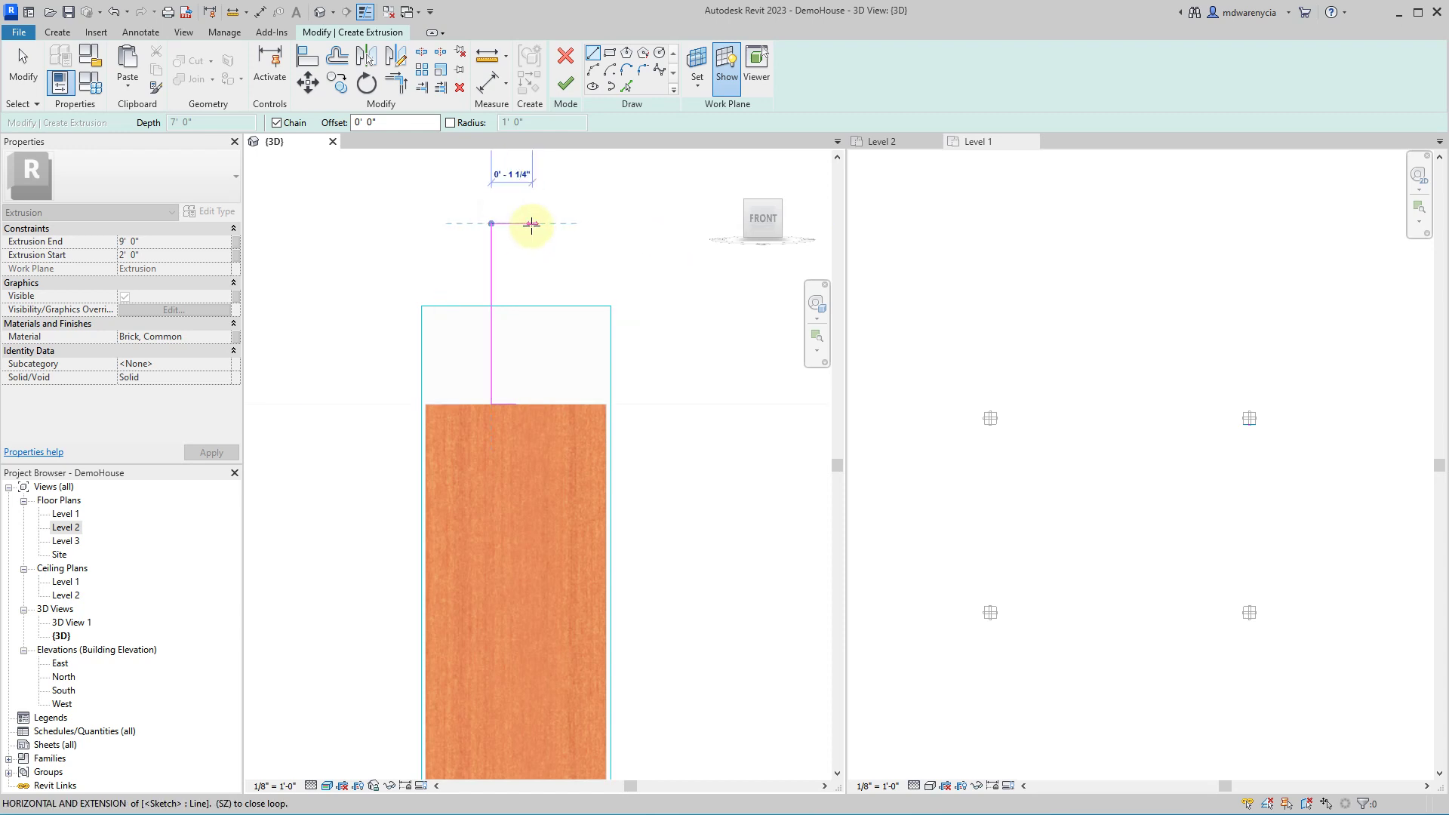
pyautogui.click(540, 223)
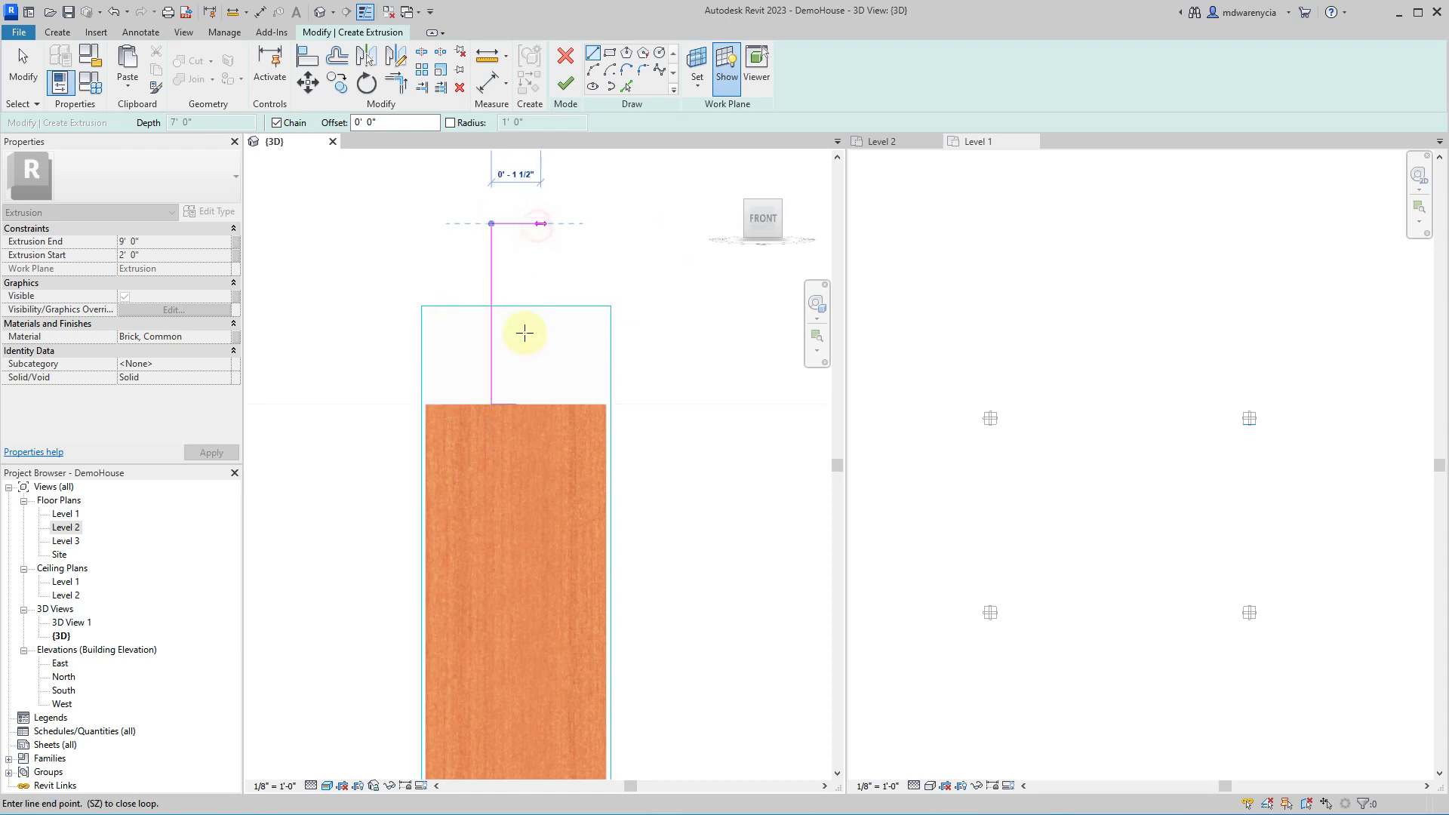
pyautogui.click(536, 405)
pyautogui.click(515, 405)
pyautogui.press('Escape')
pyautogui.press('Escape')
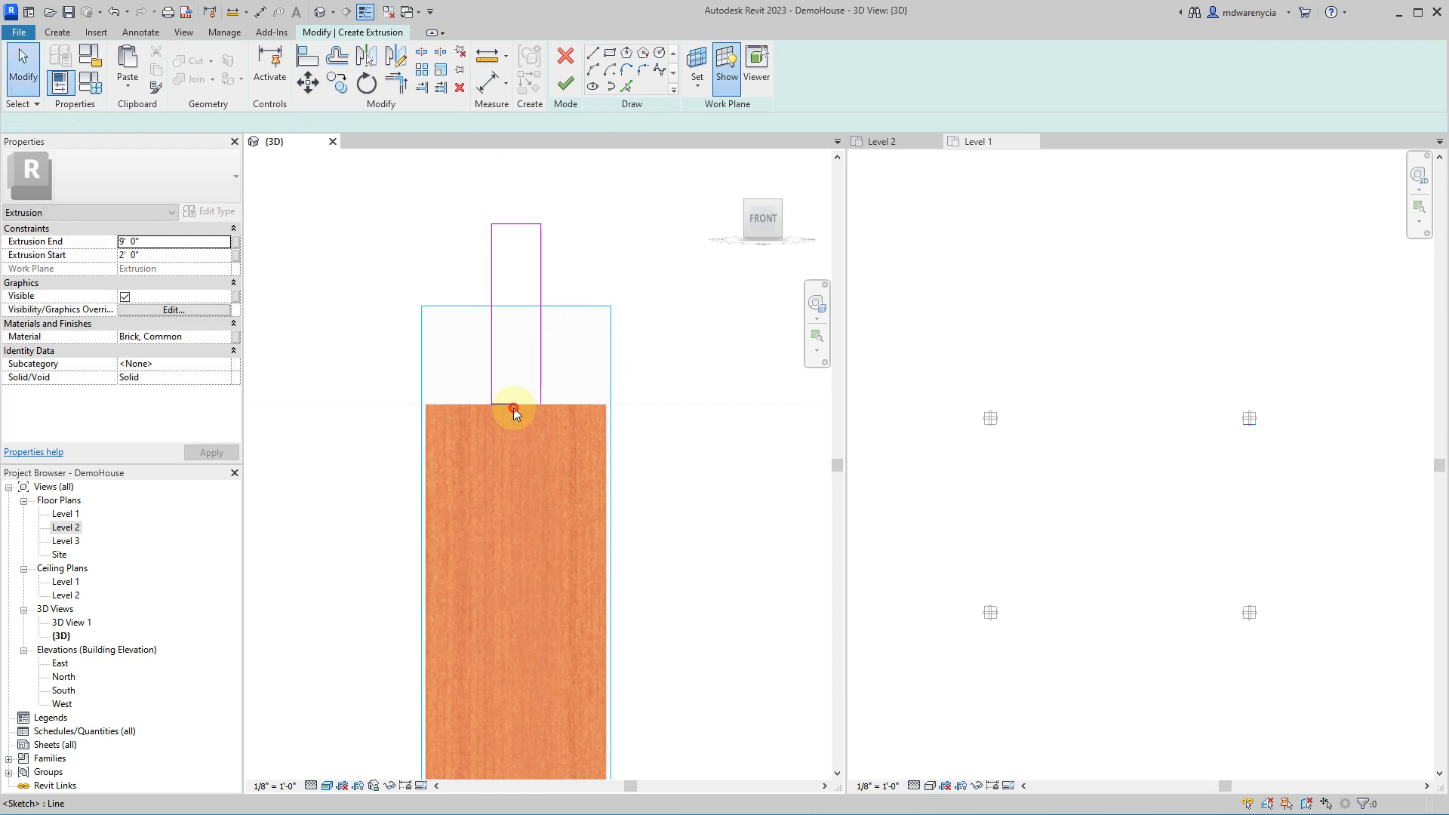
pyautogui.click(515, 409)
pyautogui.moveTo(519, 409); pyautogui.dragTo(541, 404)
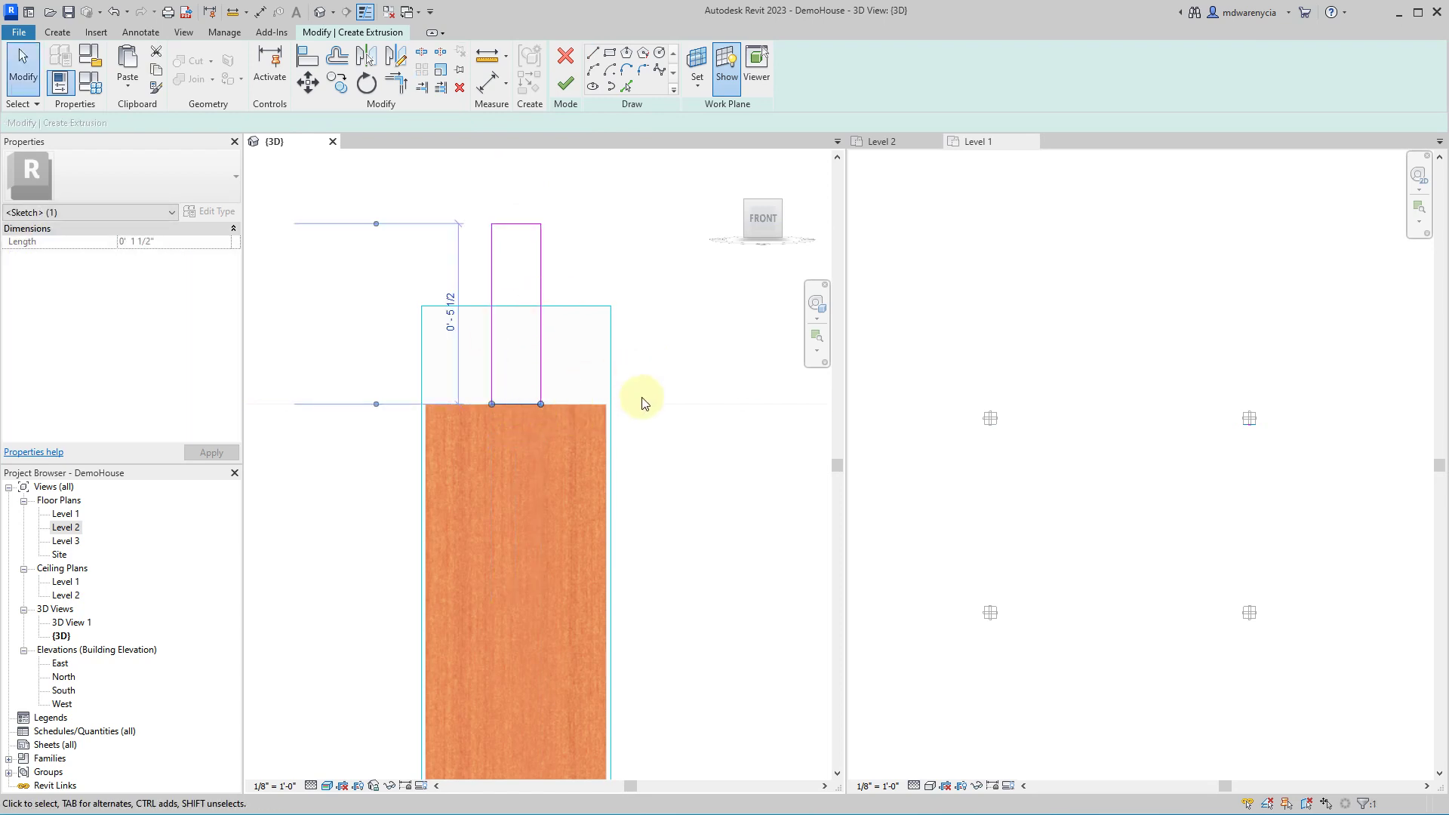
# - Deselect the profile's bottom line and open the new extrusion's start value for editing
pyautogui.click(1014, 498)
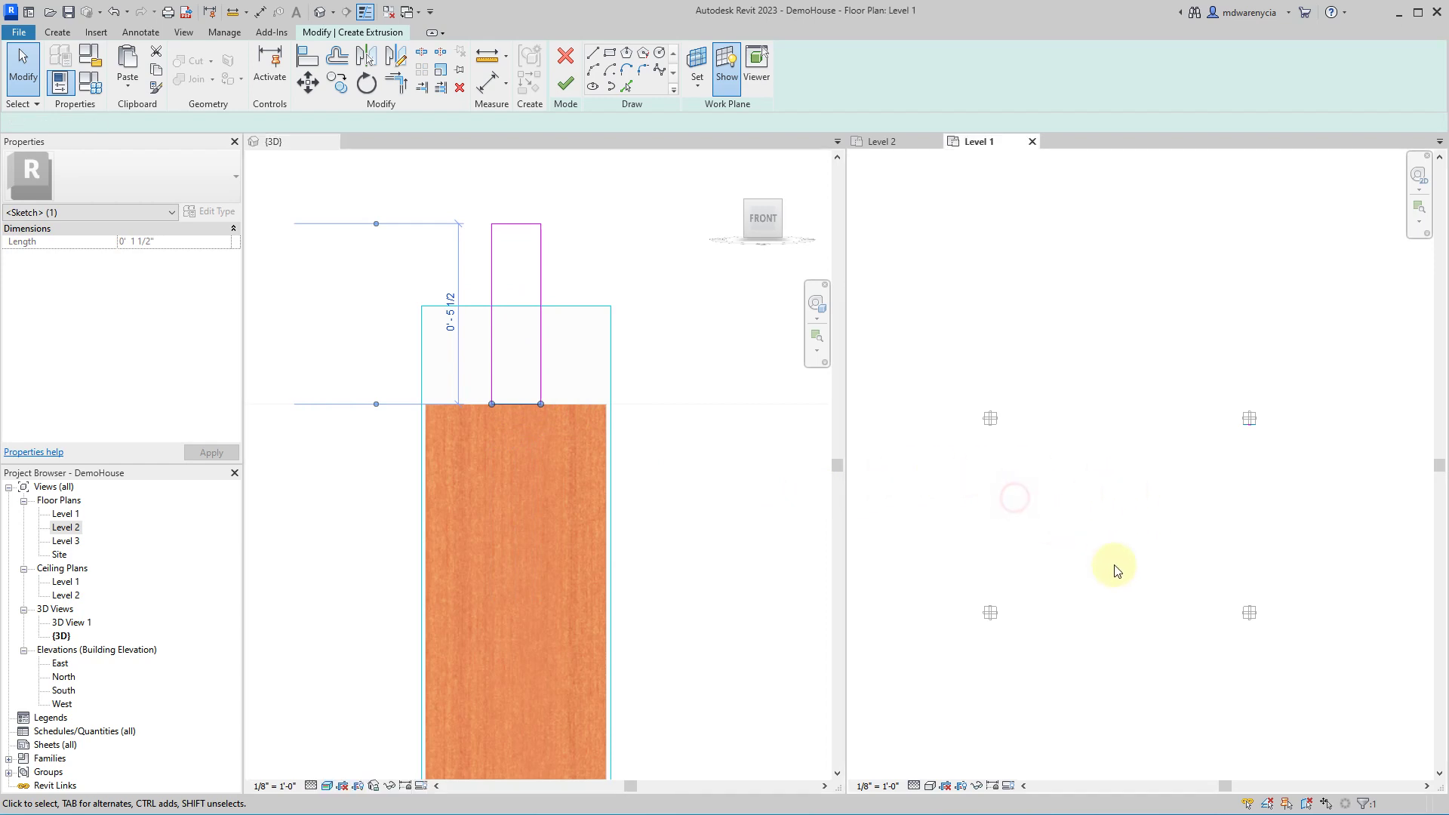
pyautogui.moveTo(1109, 560); pyautogui.dragTo(1083, 491, button='middle')
pyautogui.click(543, 500)
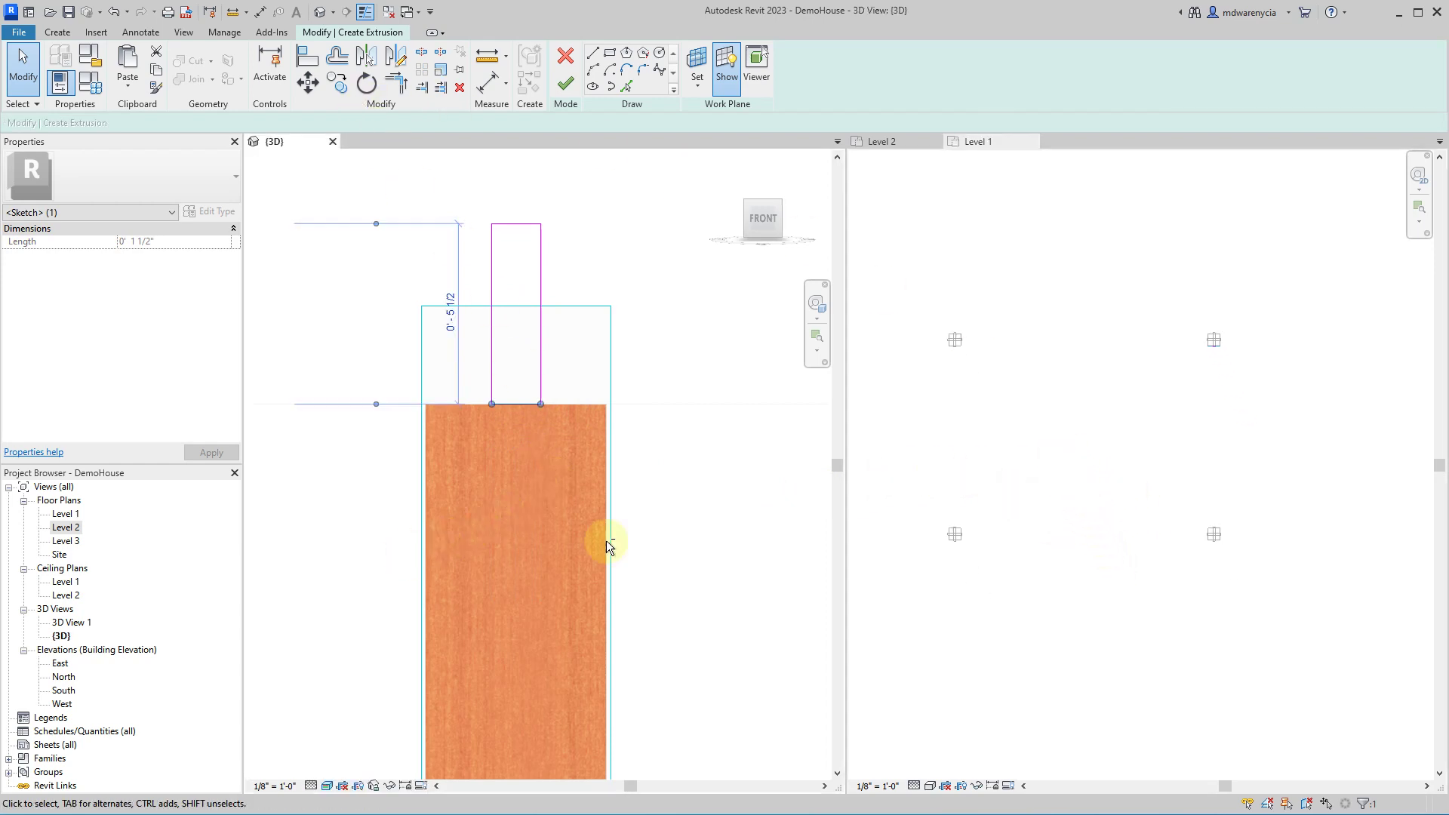
pyautogui.keyDown('shift'); pyautogui.moveTo(566, 543); pyautogui.dragTo(476, 609, button='middle'); pyautogui.keyUp('shift')
pyautogui.scroll(-6, 489, 546)
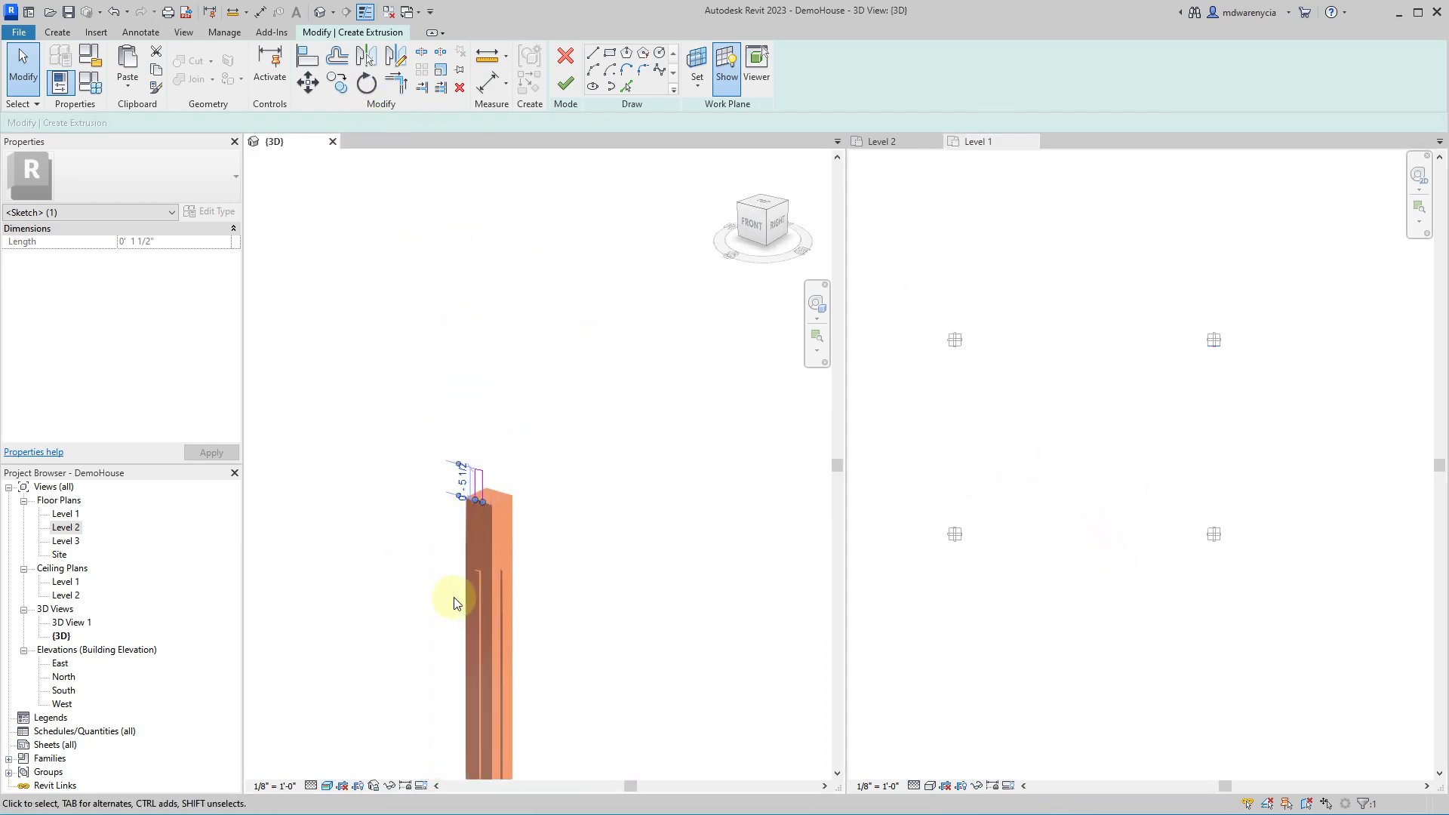
pyautogui.moveTo(428, 618); pyautogui.dragTo(507, 391, button='middle')
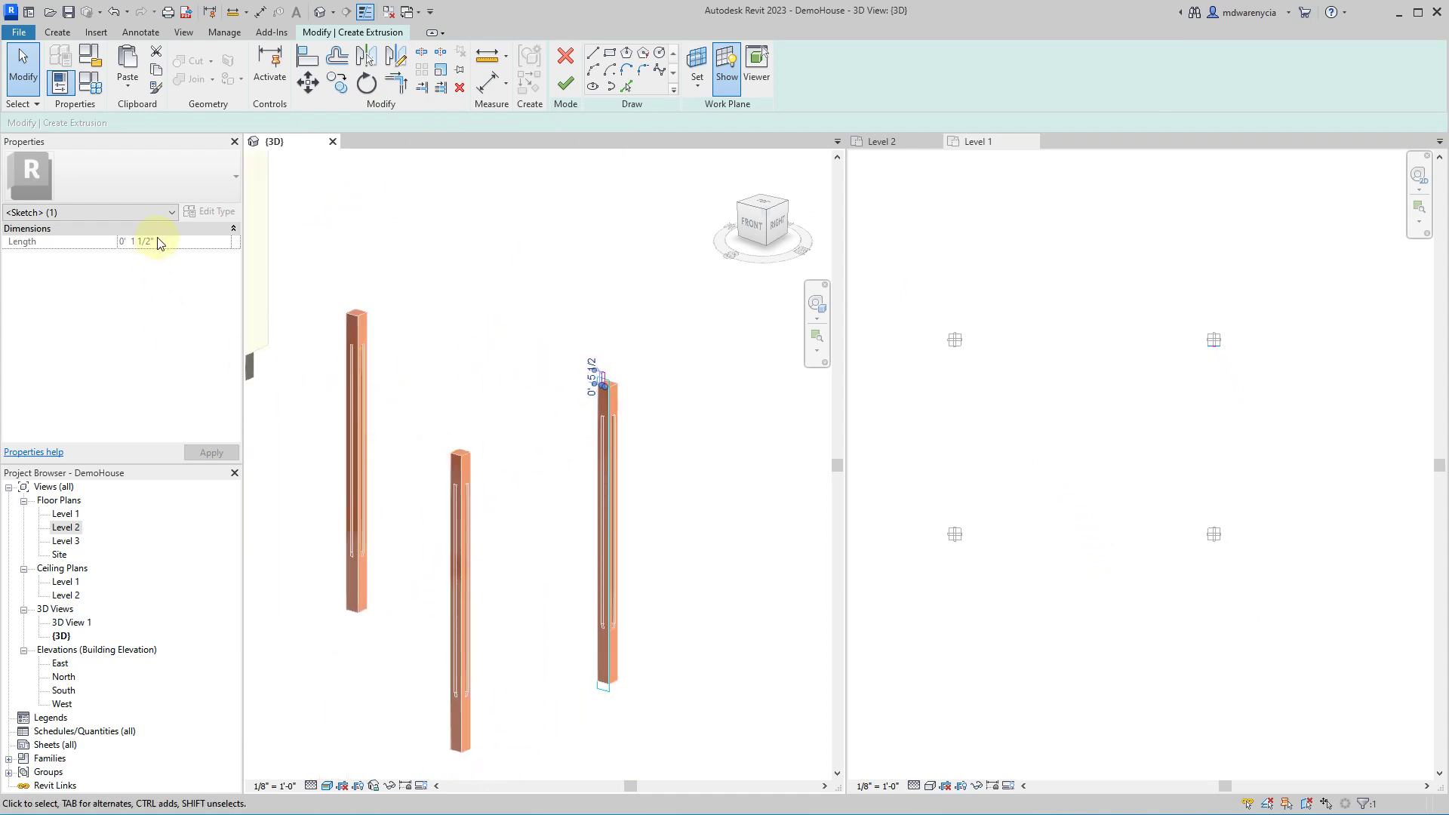
pyautogui.click(580, 337)
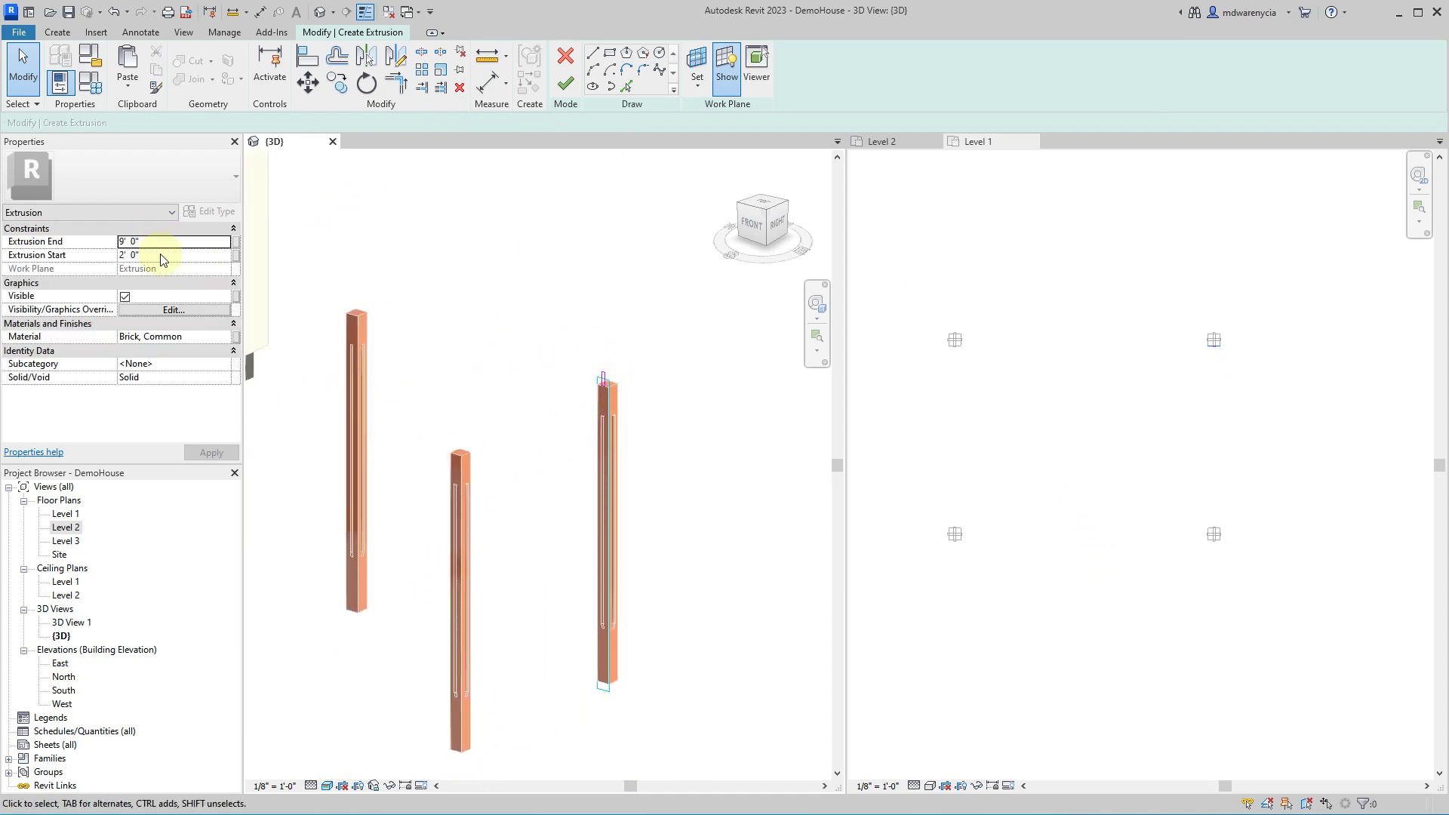
pyautogui.scroll(3, 626, 391)
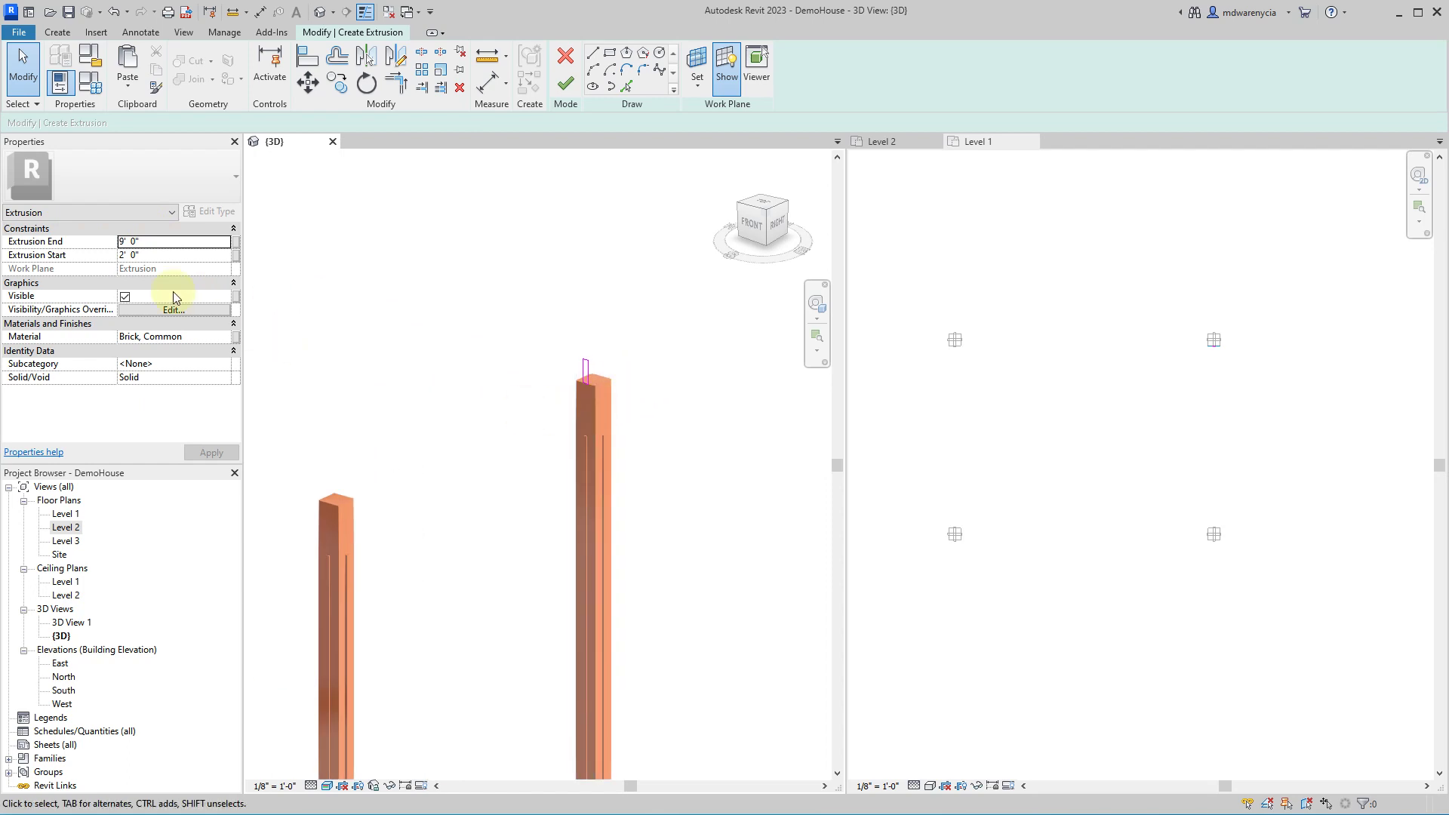
pyautogui.click(157, 256)
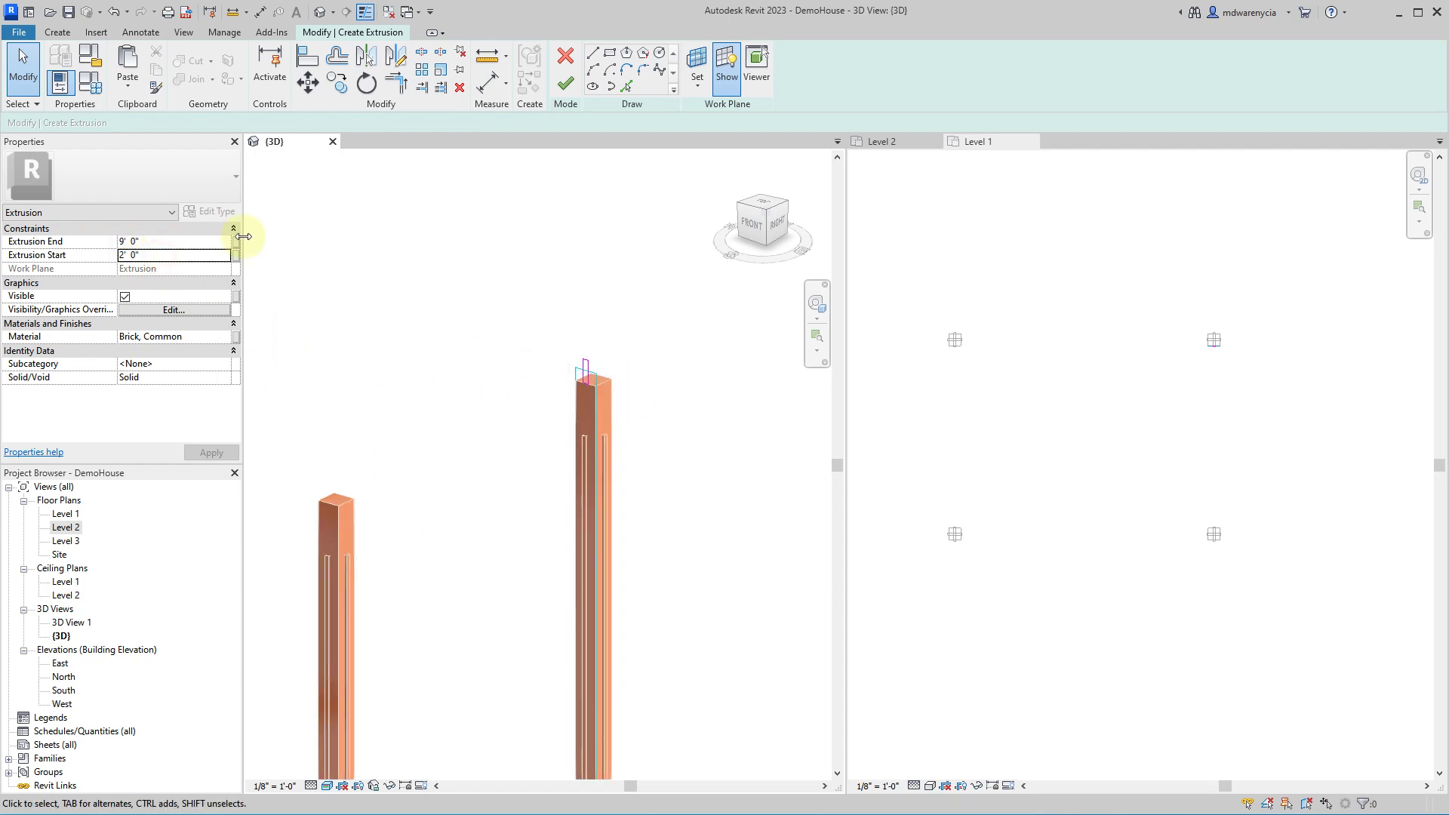
pyautogui.click(155, 260)
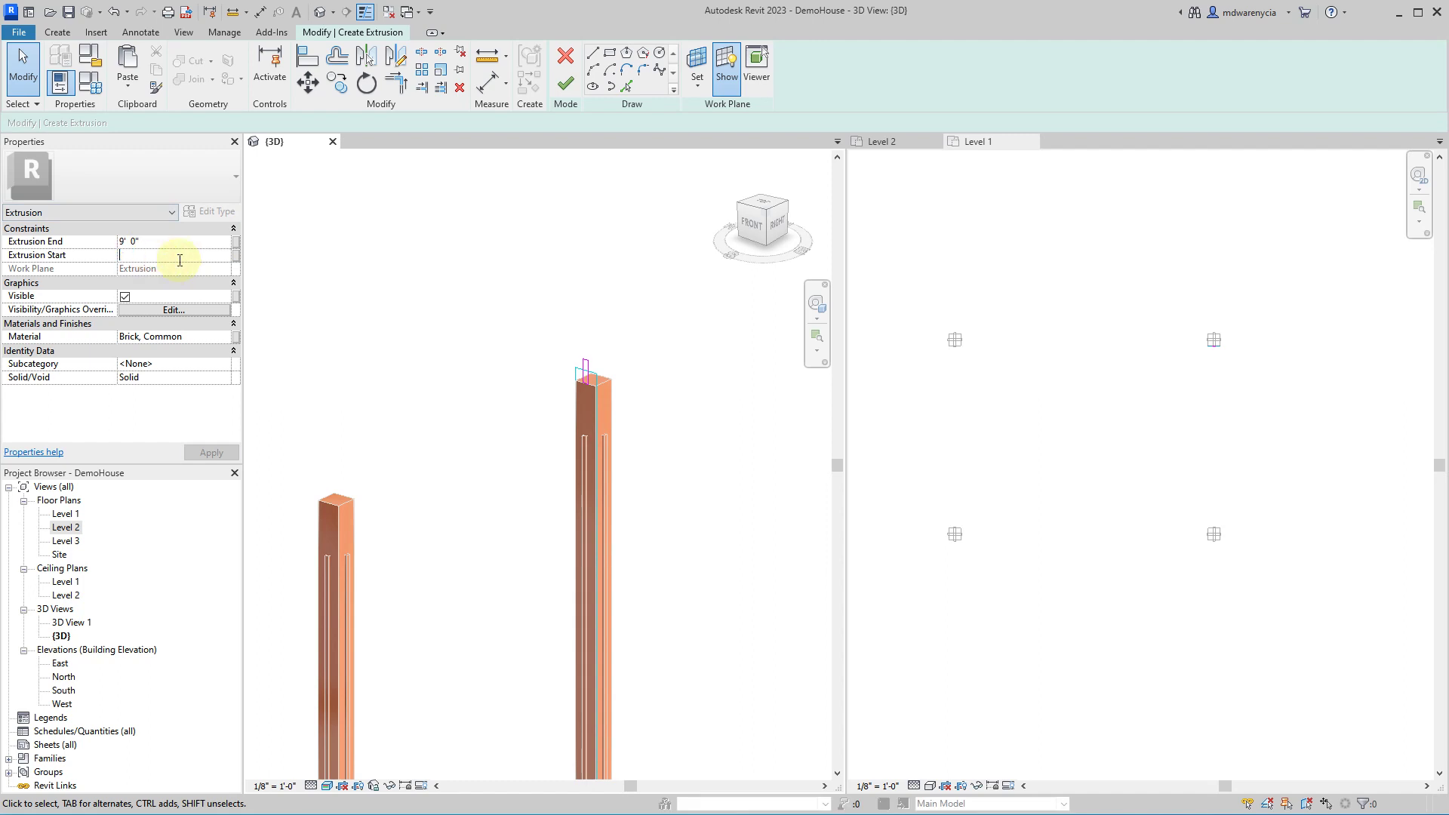
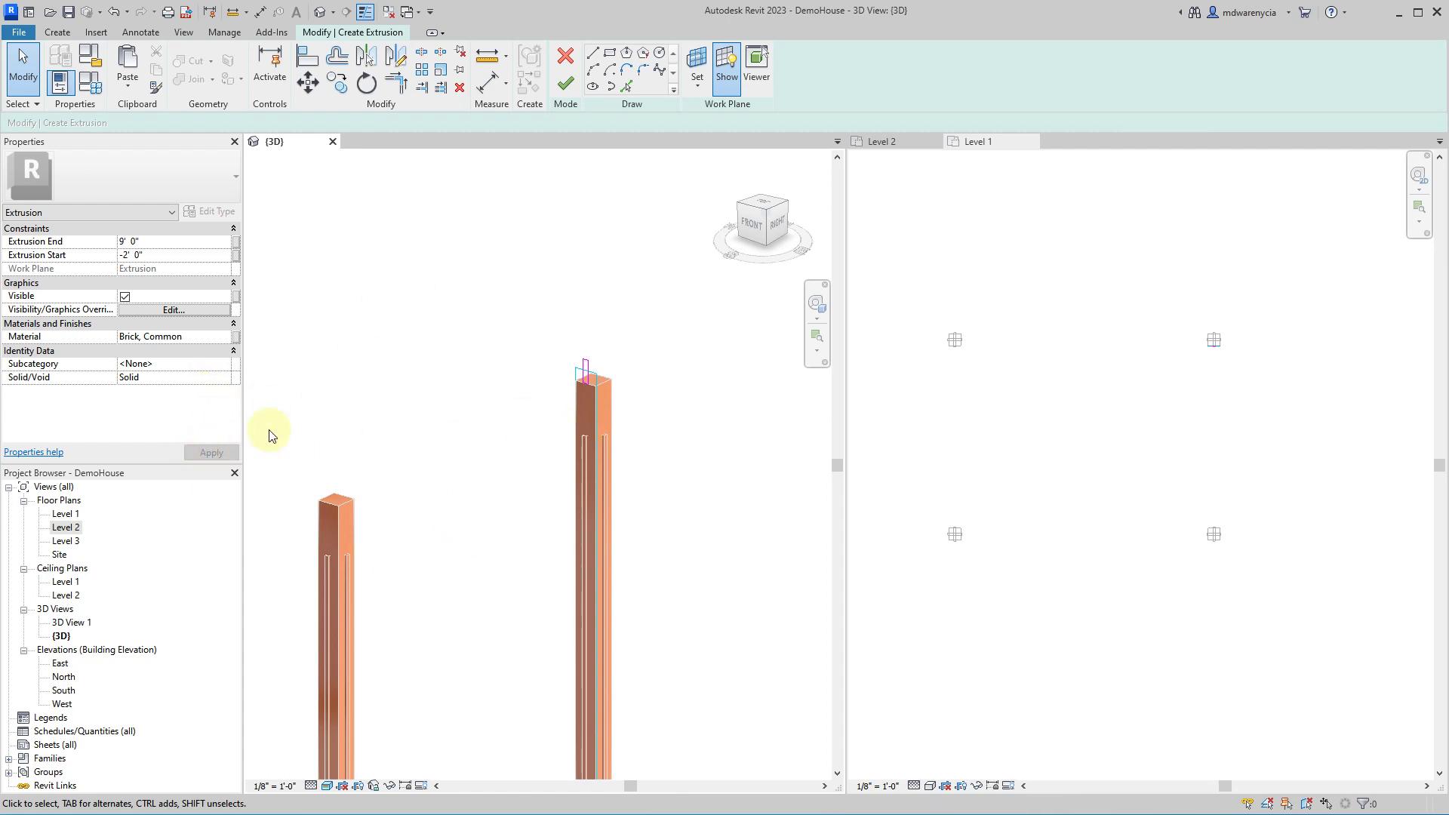
# - Finish the beam extrusion on the right-hand posts and change its material to Cherry
pyautogui.click(564, 83)
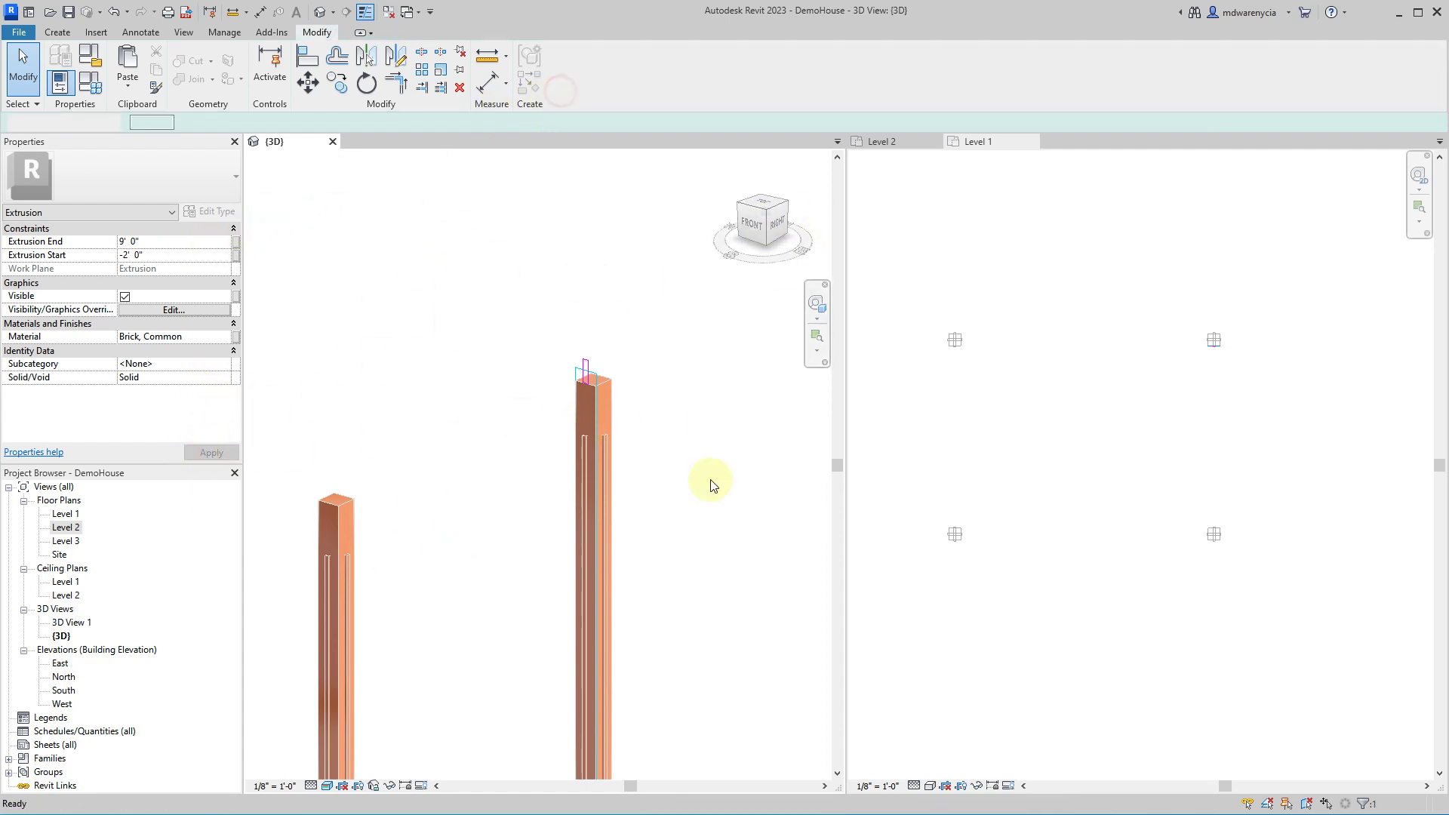
pyautogui.click(484, 575)
pyautogui.keyDown('shift'); pyautogui.moveTo(484, 575); pyautogui.dragTo(517, 511, button='middle'); pyautogui.keyUp('shift')
pyautogui.click(419, 385)
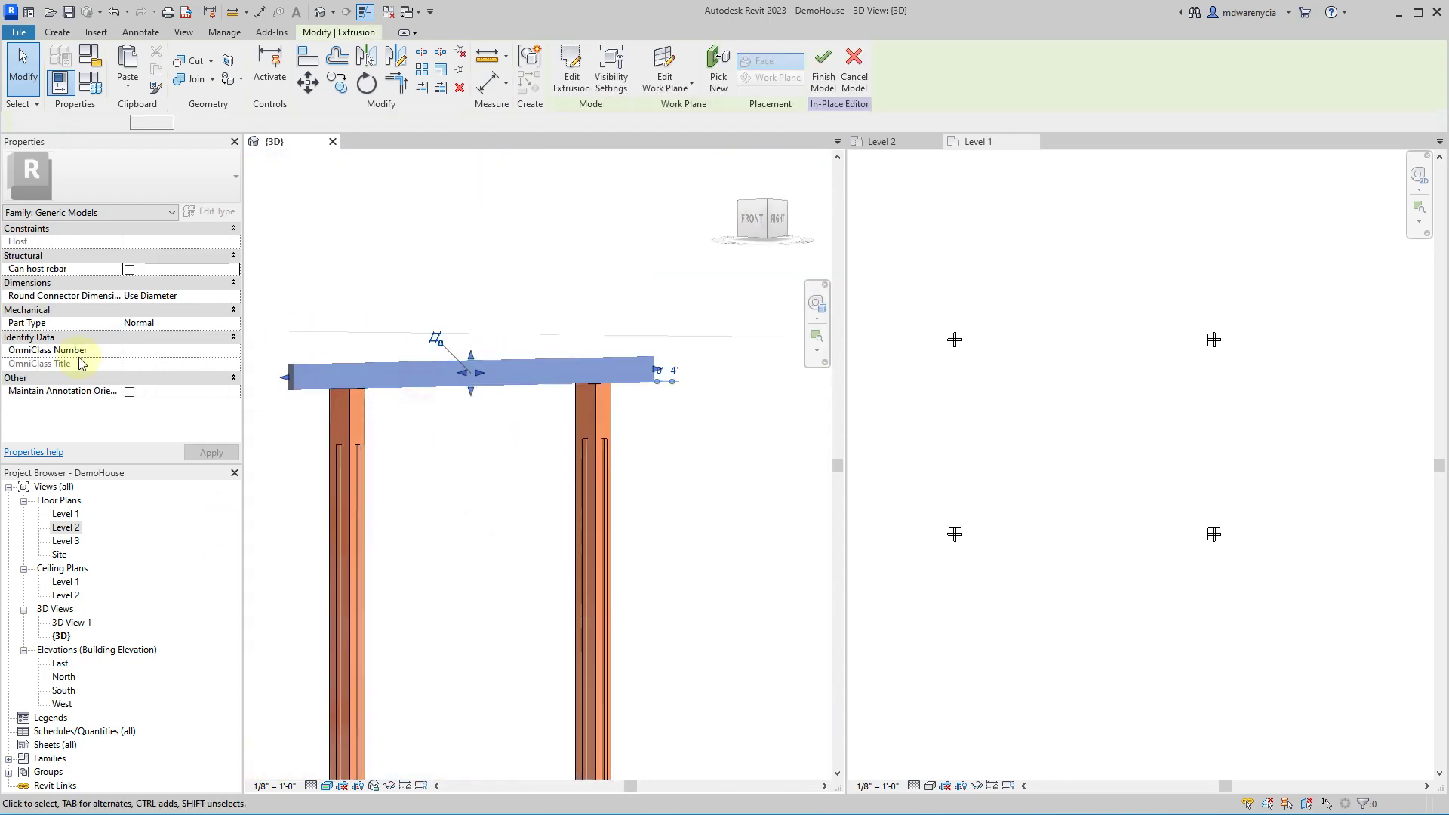
pyautogui.click(218, 337)
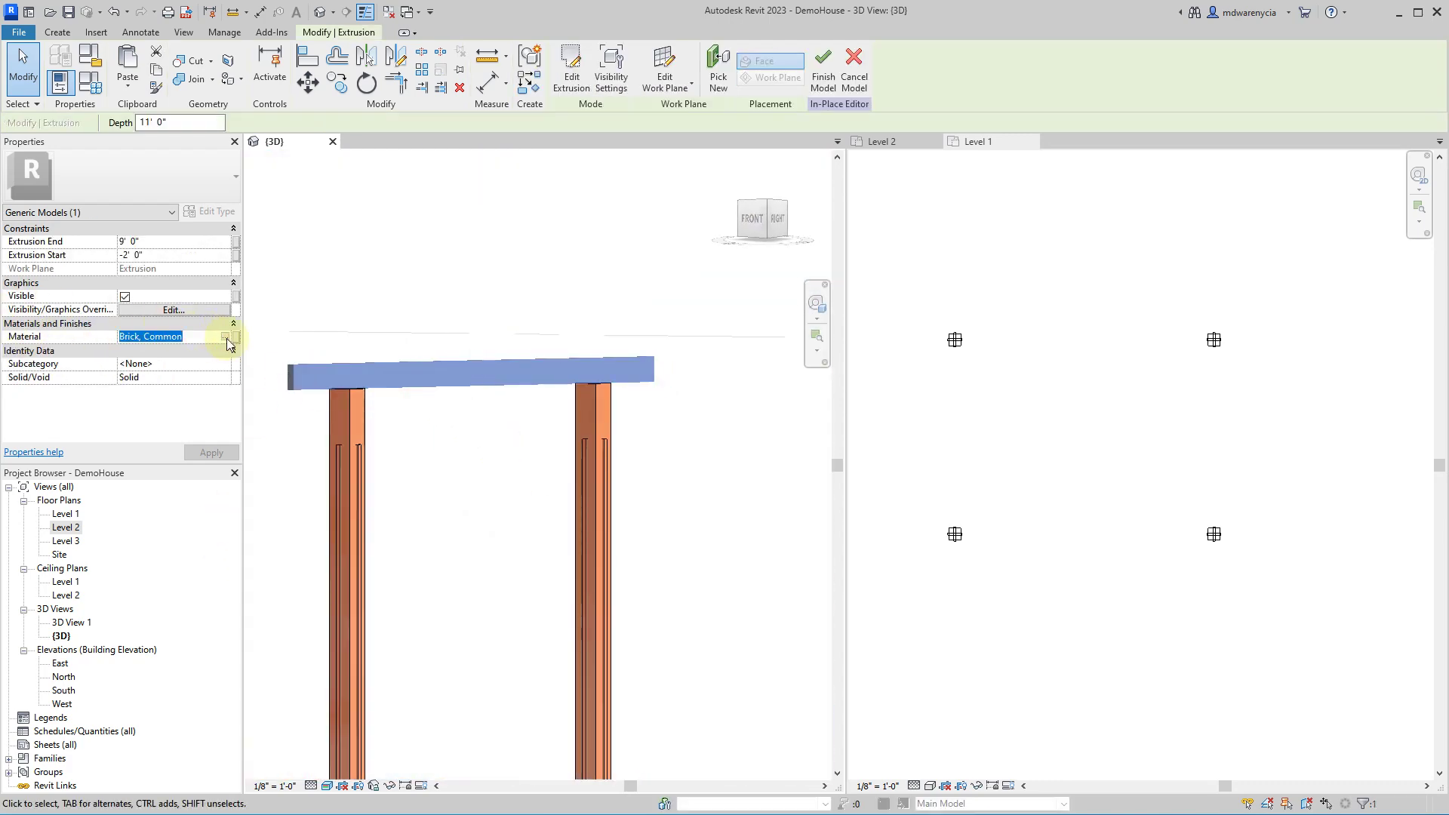
pyautogui.click(225, 337)
pyautogui.click(201, 411)
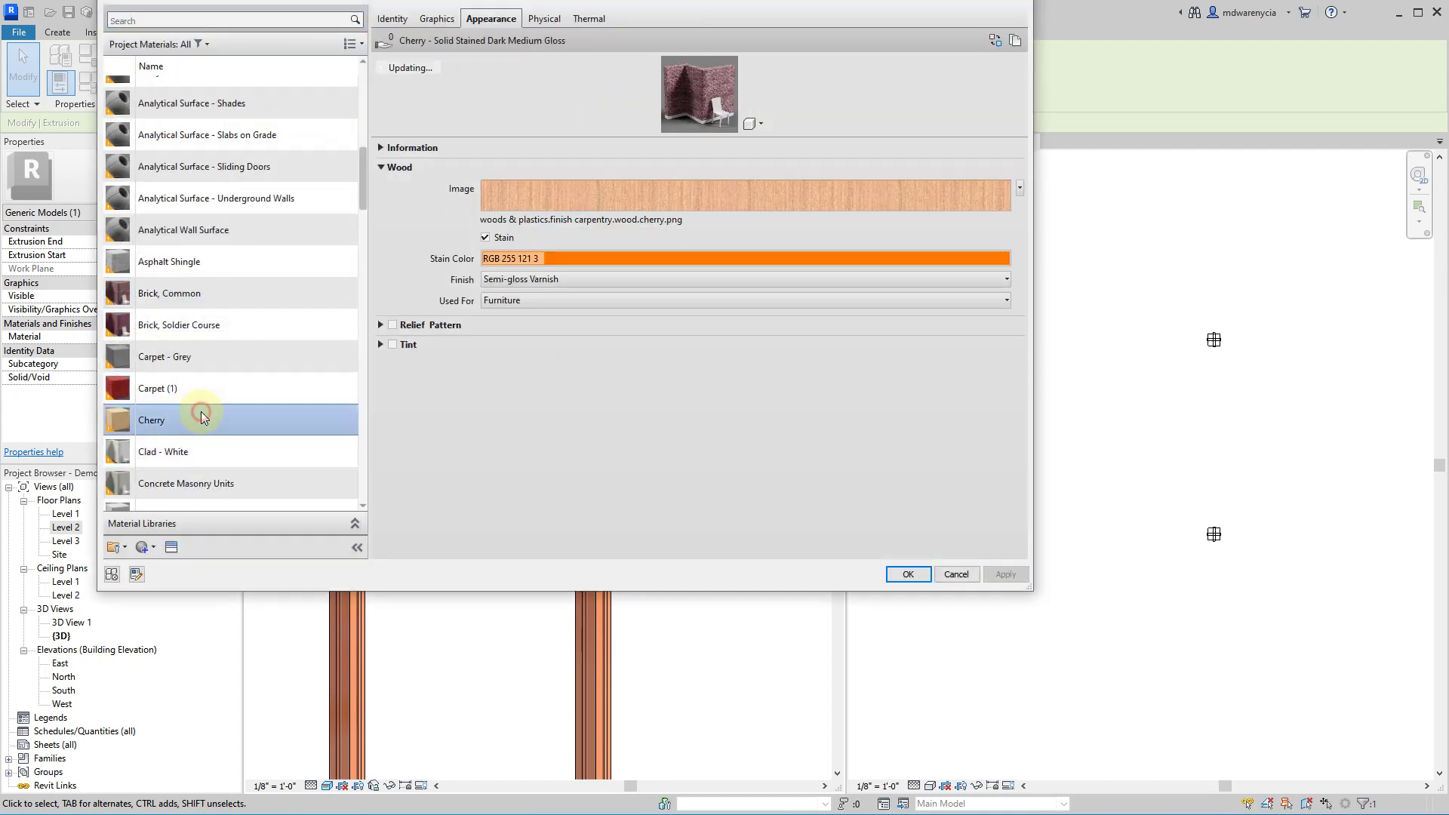
pyautogui.press('Return')
pyautogui.click(534, 515)
pyautogui.keyDown('shift'); pyautogui.moveTo(459, 547); pyautogui.dragTo(521, 569, button='middle'); pyautogui.keyUp('shift')
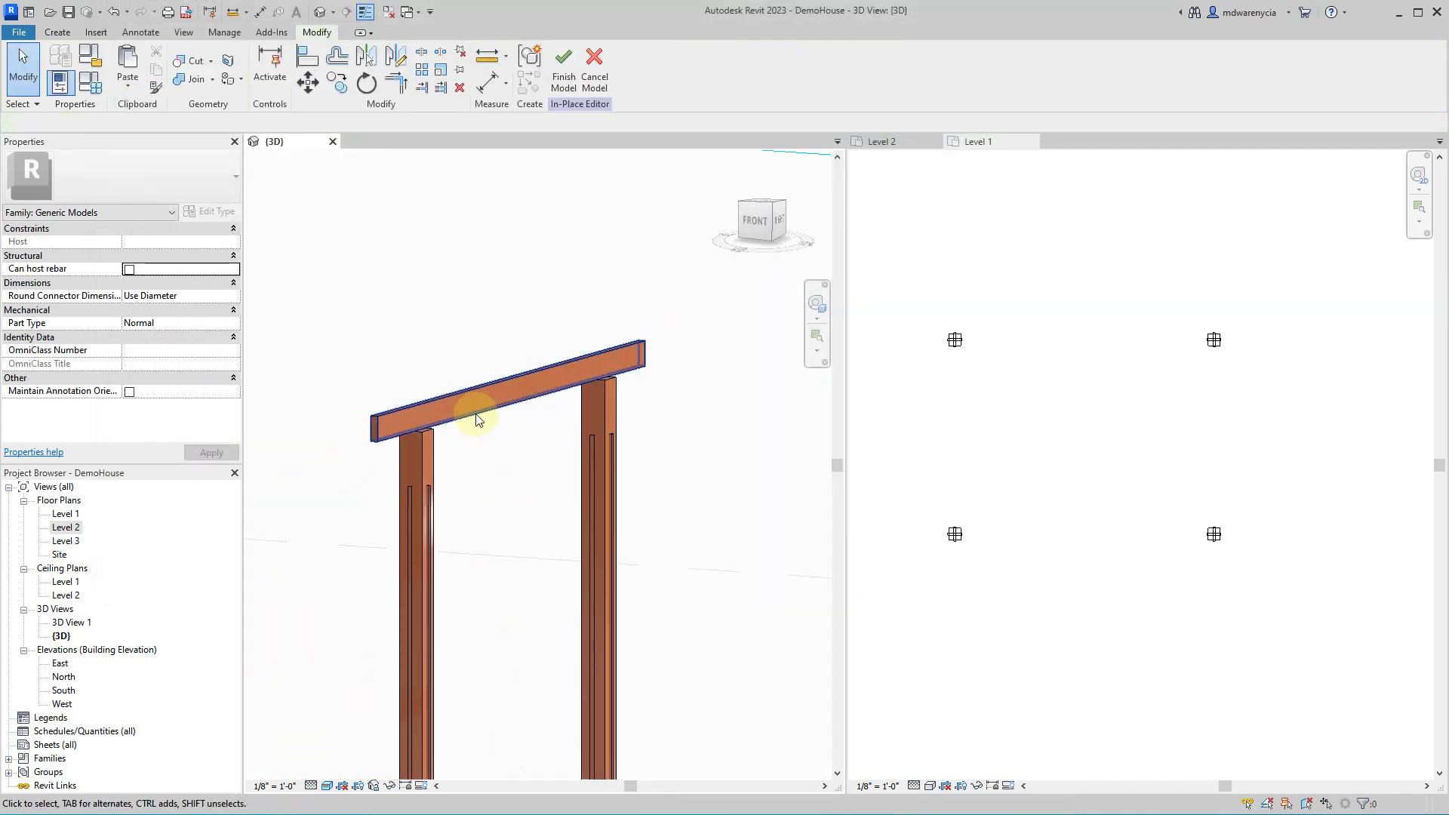
# - Select the new beam, show it from above in the Level 2 floor plan, and deselect it
pyautogui.click(468, 393)
pyautogui.keyDown('shift'); pyautogui.moveTo(525, 477); pyautogui.dragTo(630, 588, button='middle'); pyautogui.keyUp('shift')
pyautogui.click(1192, 462)
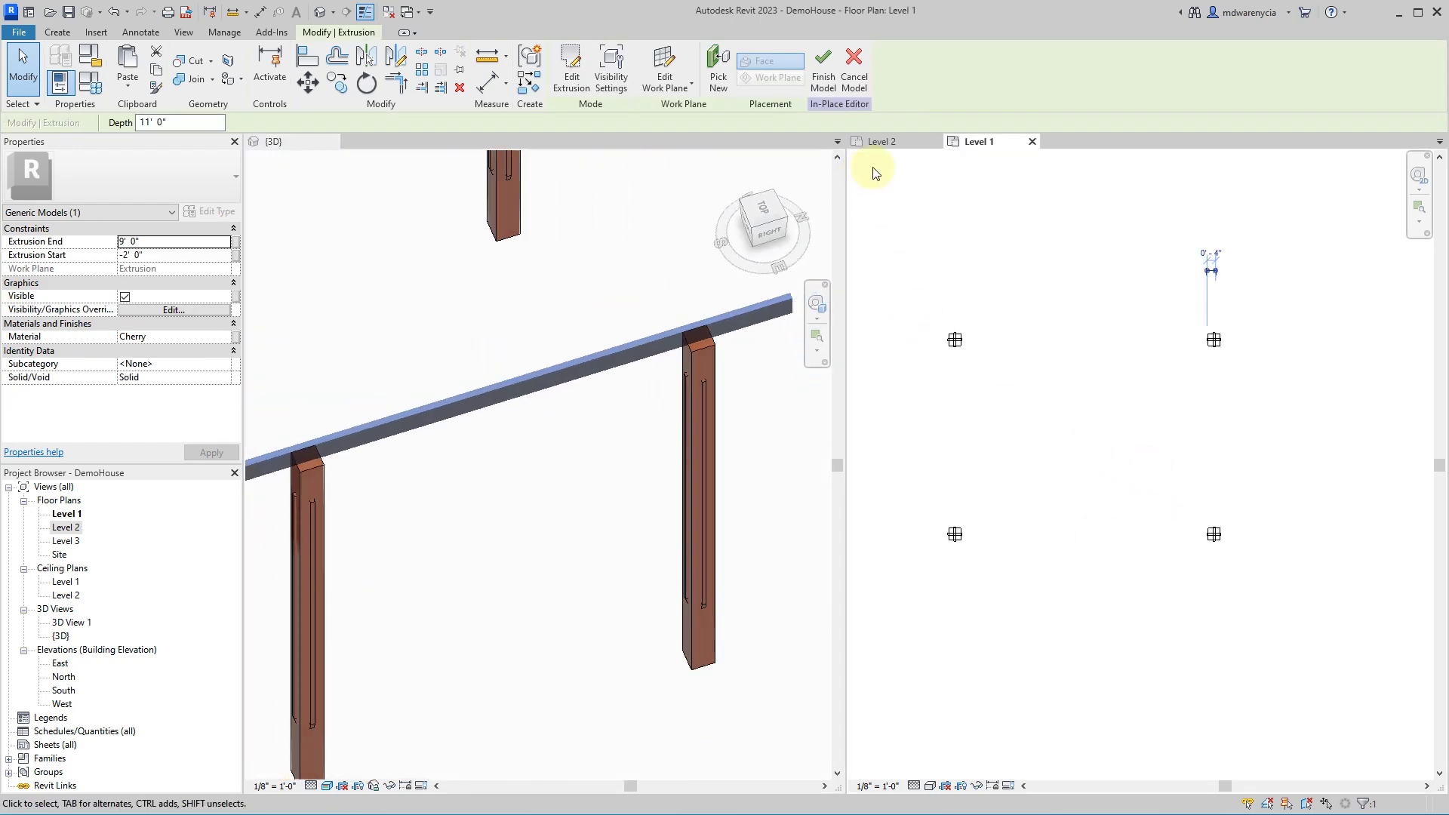
pyautogui.click(903, 143)
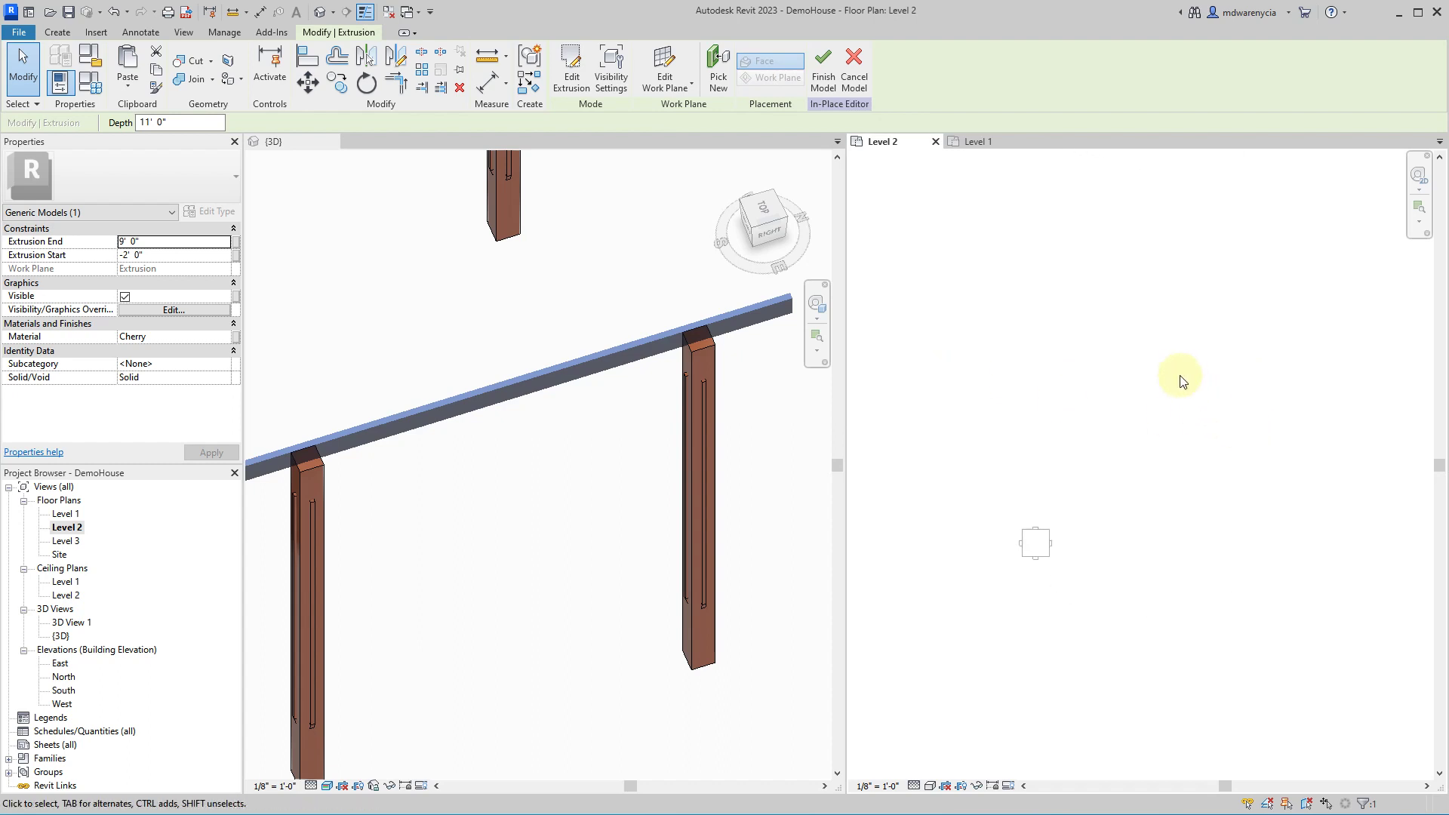
pyautogui.moveTo(1252, 475); pyautogui.dragTo(1124, 488, button='middle')
pyautogui.scroll(2, 1328, 371)
pyautogui.moveTo(1251, 336); pyautogui.dragTo(1245, 472, button='middle')
pyautogui.click(1245, 477)
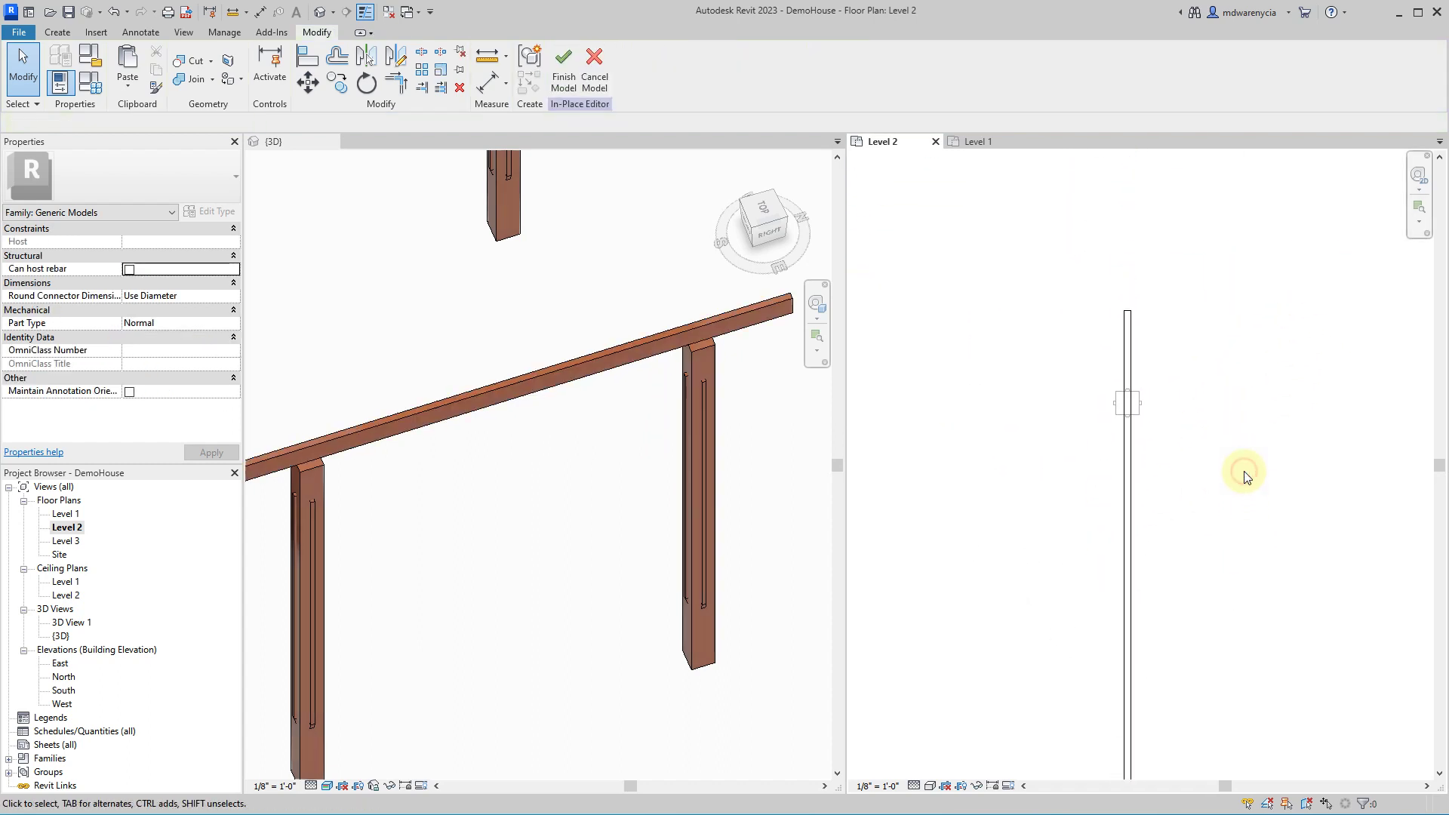
pyautogui.click(498, 67)
pyautogui.scroll(2, 1041, 377)
pyautogui.click(1172, 409)
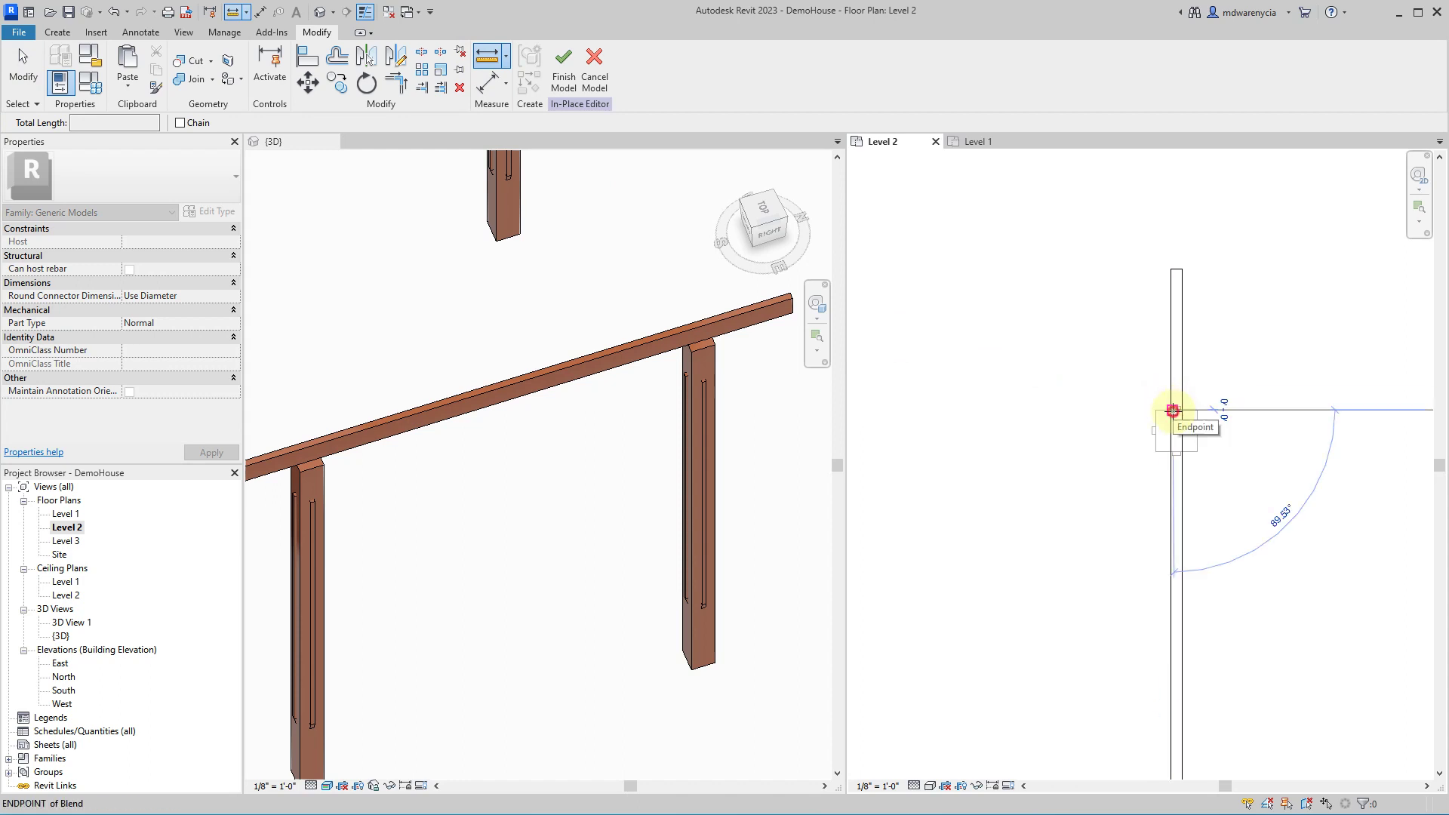
pyautogui.scroll(2, 1170, 277)
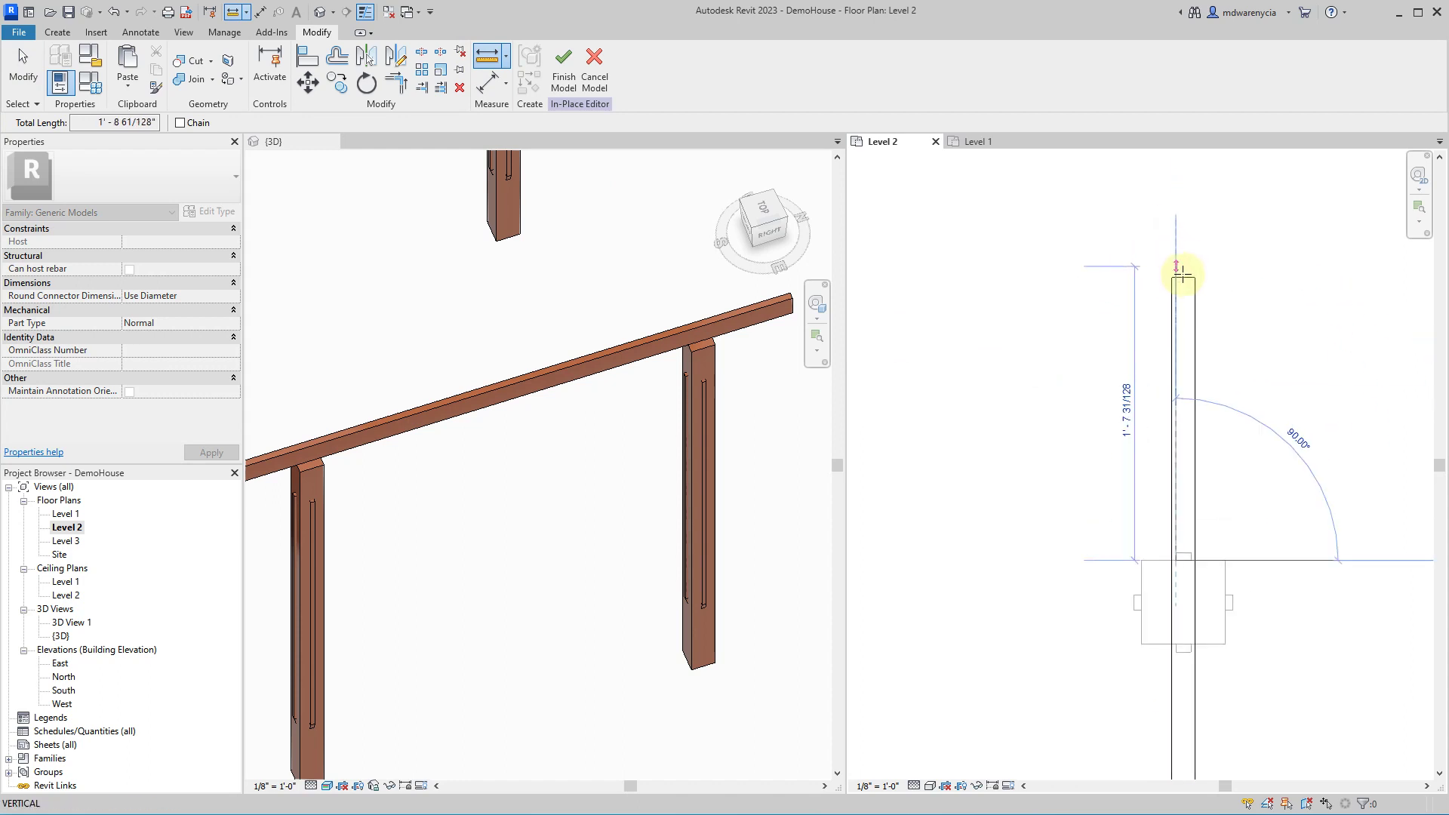
pyautogui.press('Escape')
pyautogui.press('Escape')
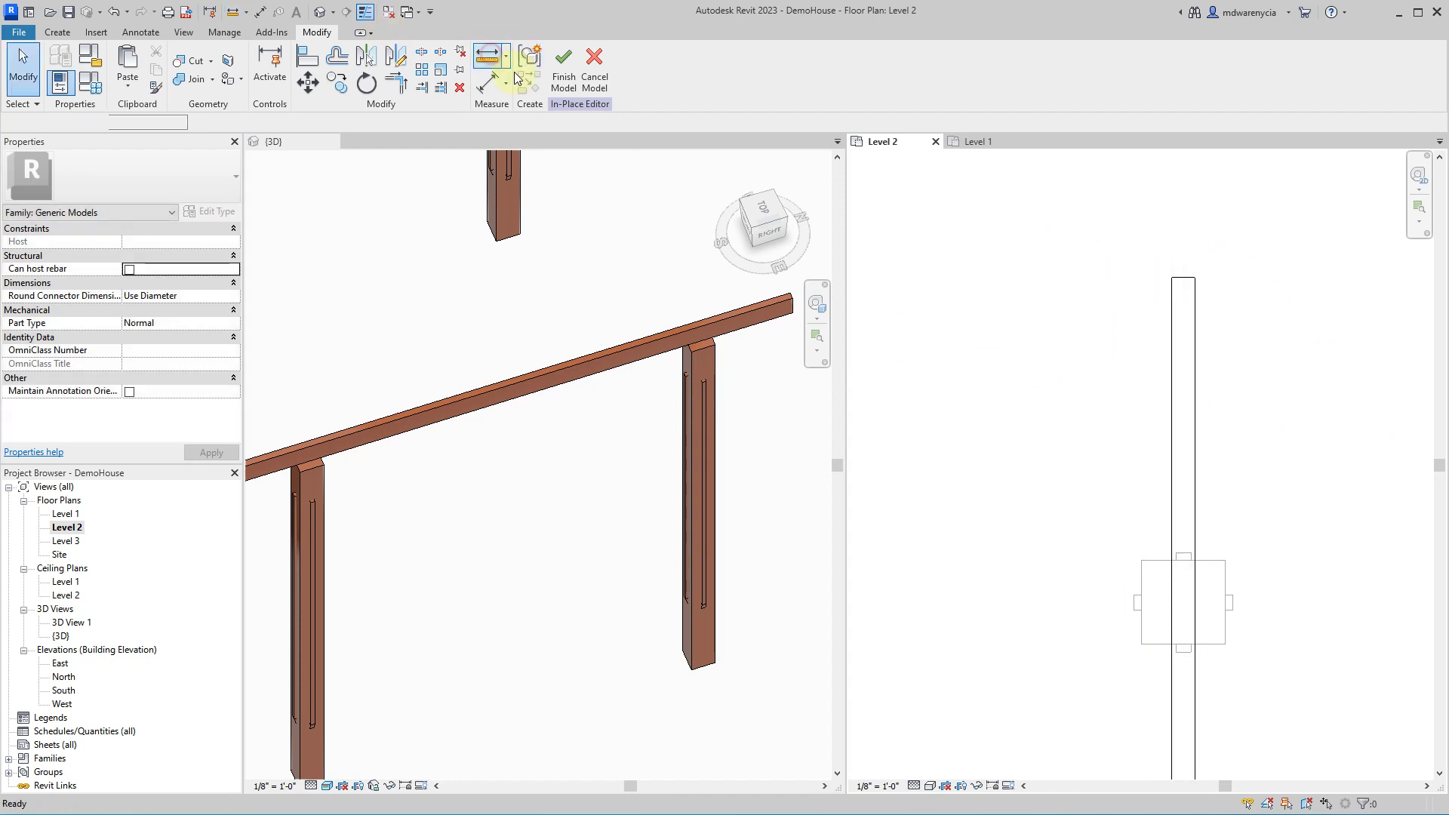
# - Measure the beam's rear overhang in the Level 2 plan, from its end corner to the rear post's back face
pyautogui.click(490, 59)
pyautogui.scroll(2, 1170, 559)
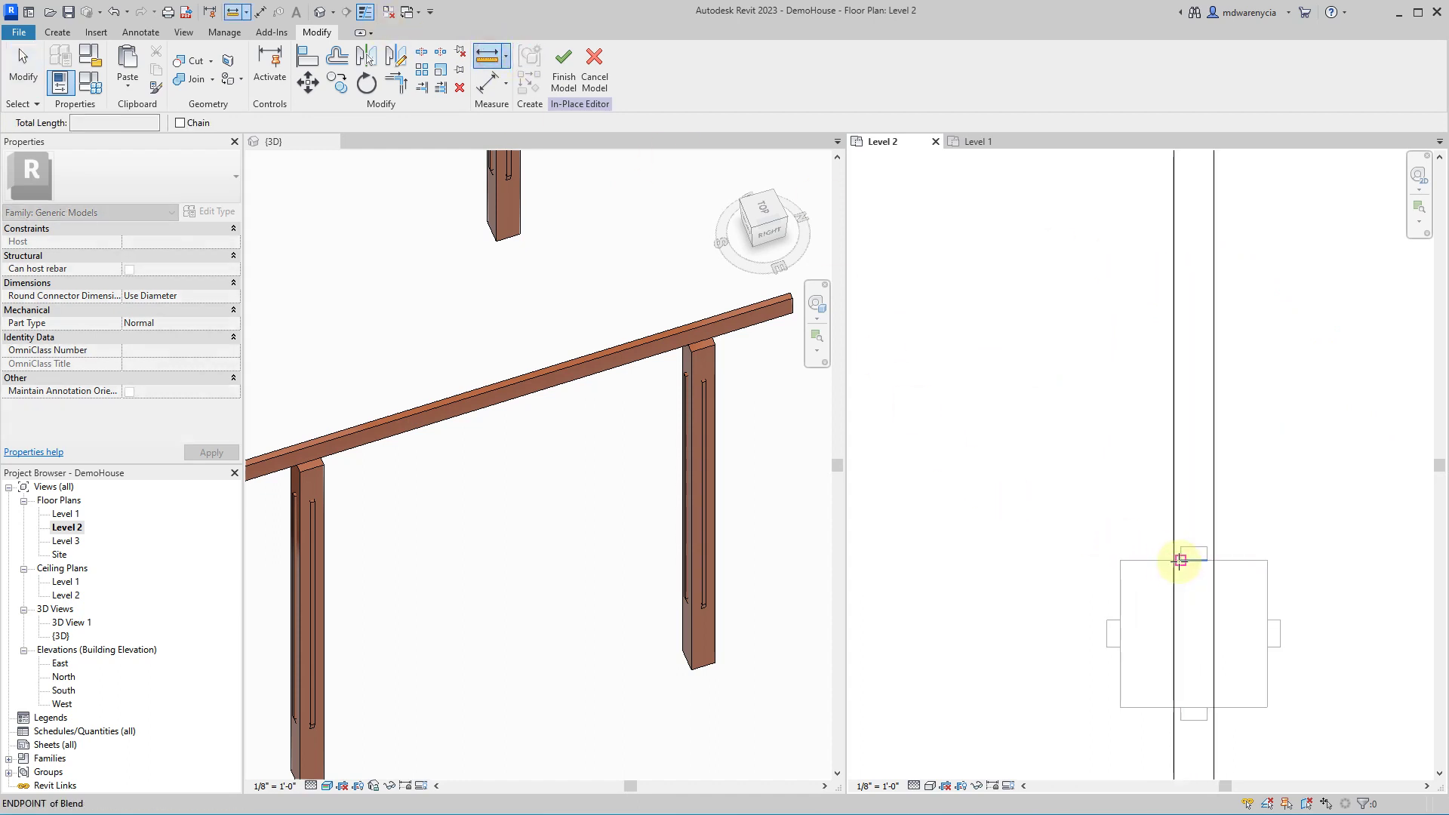
pyautogui.scroll(-2, 1125, 550)
pyautogui.click(1153, 273)
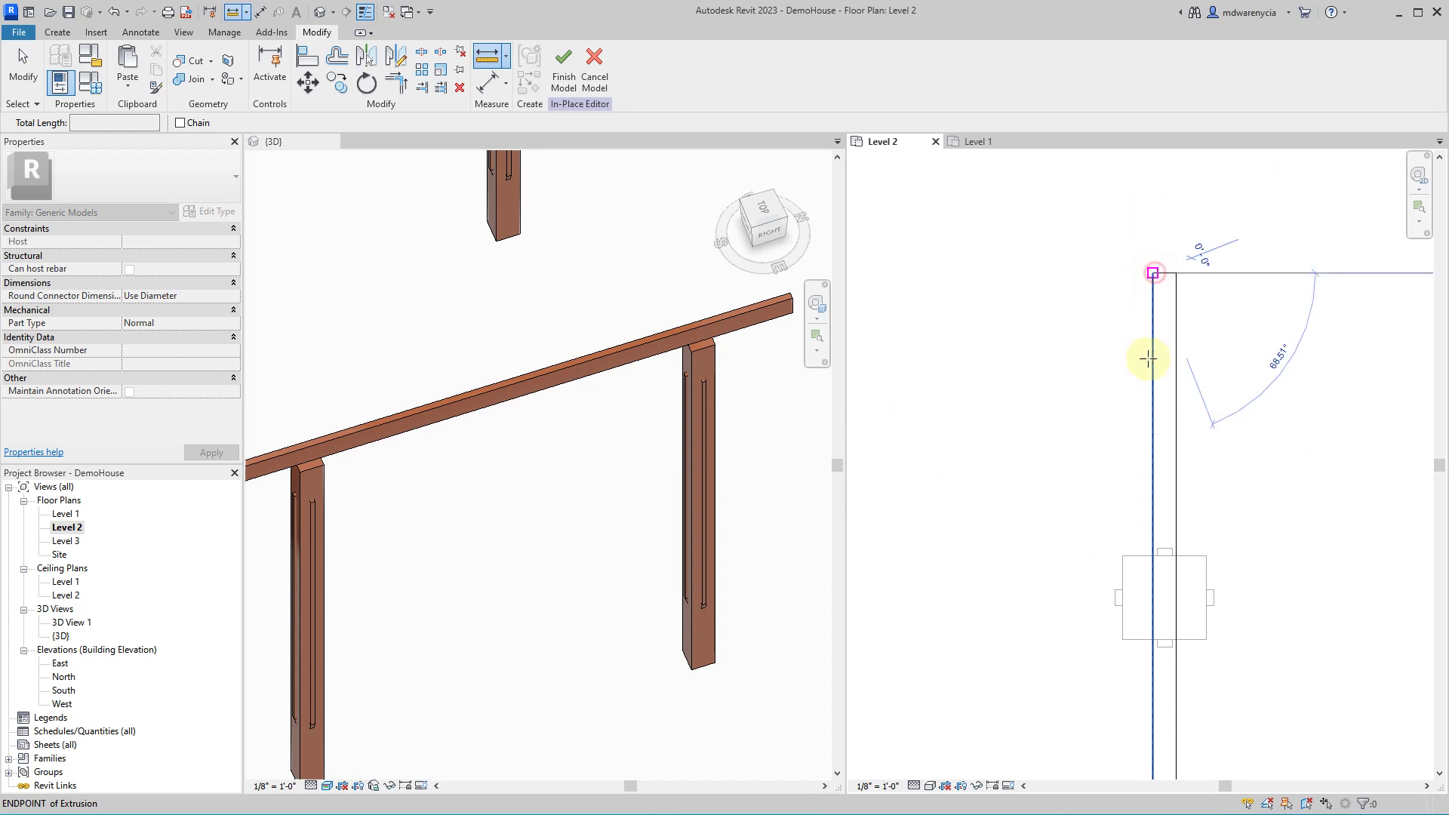
pyautogui.scroll(2, 1131, 576)
pyautogui.click(1166, 541)
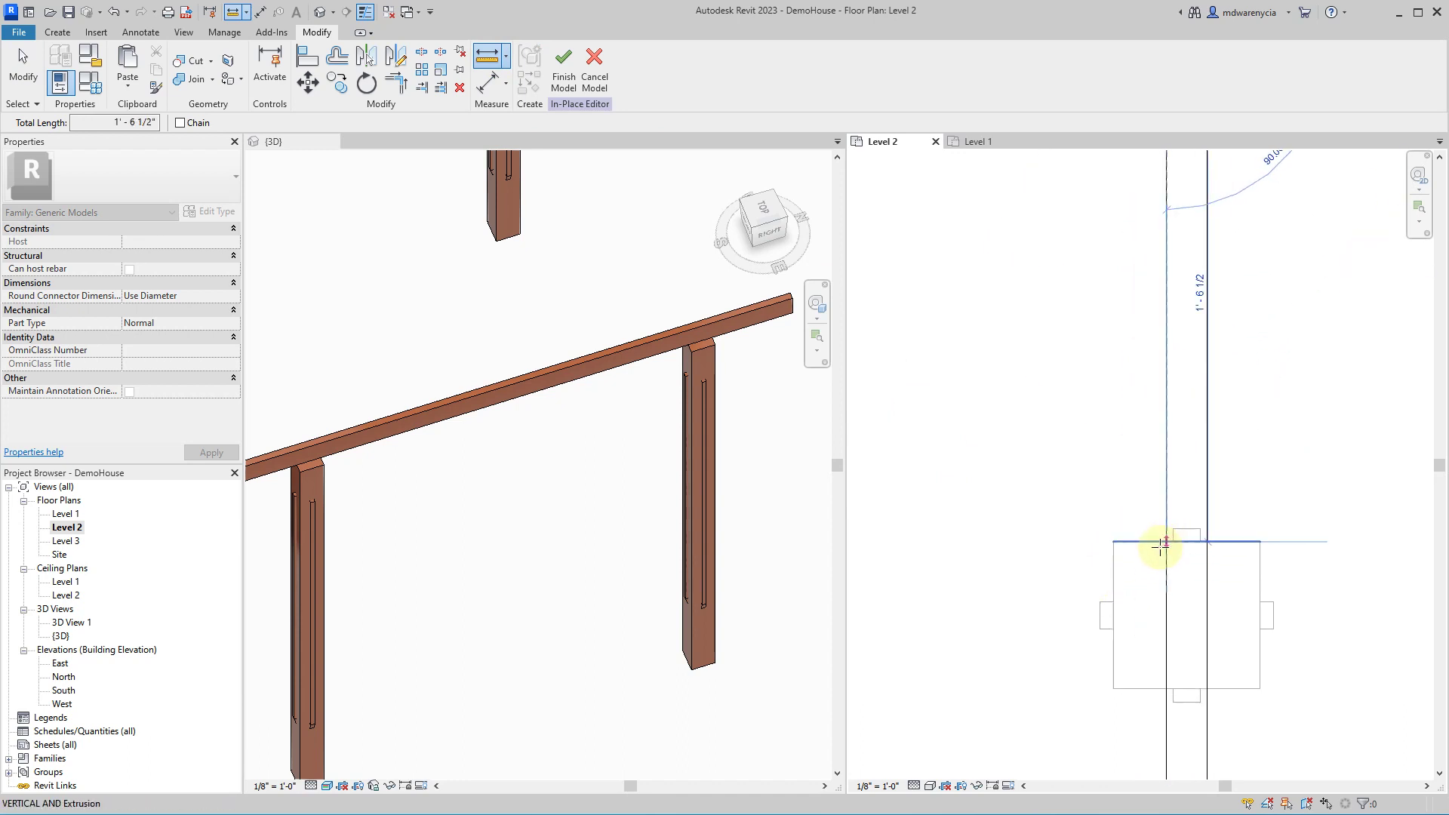
pyautogui.press('Escape')
# - Measure the beam's front overhang in the Level 2 plan, from its end corner to the front post's outer face
pyautogui.scroll(-2, 1162, 549)
pyautogui.moveTo(1059, 671); pyautogui.dragTo(1035, 146, button='middle')
pyautogui.moveTo(1068, 490); pyautogui.dragTo(1064, 227, button='middle')
pyautogui.moveTo(1016, 561); pyautogui.dragTo(1070, 183, button='middle')
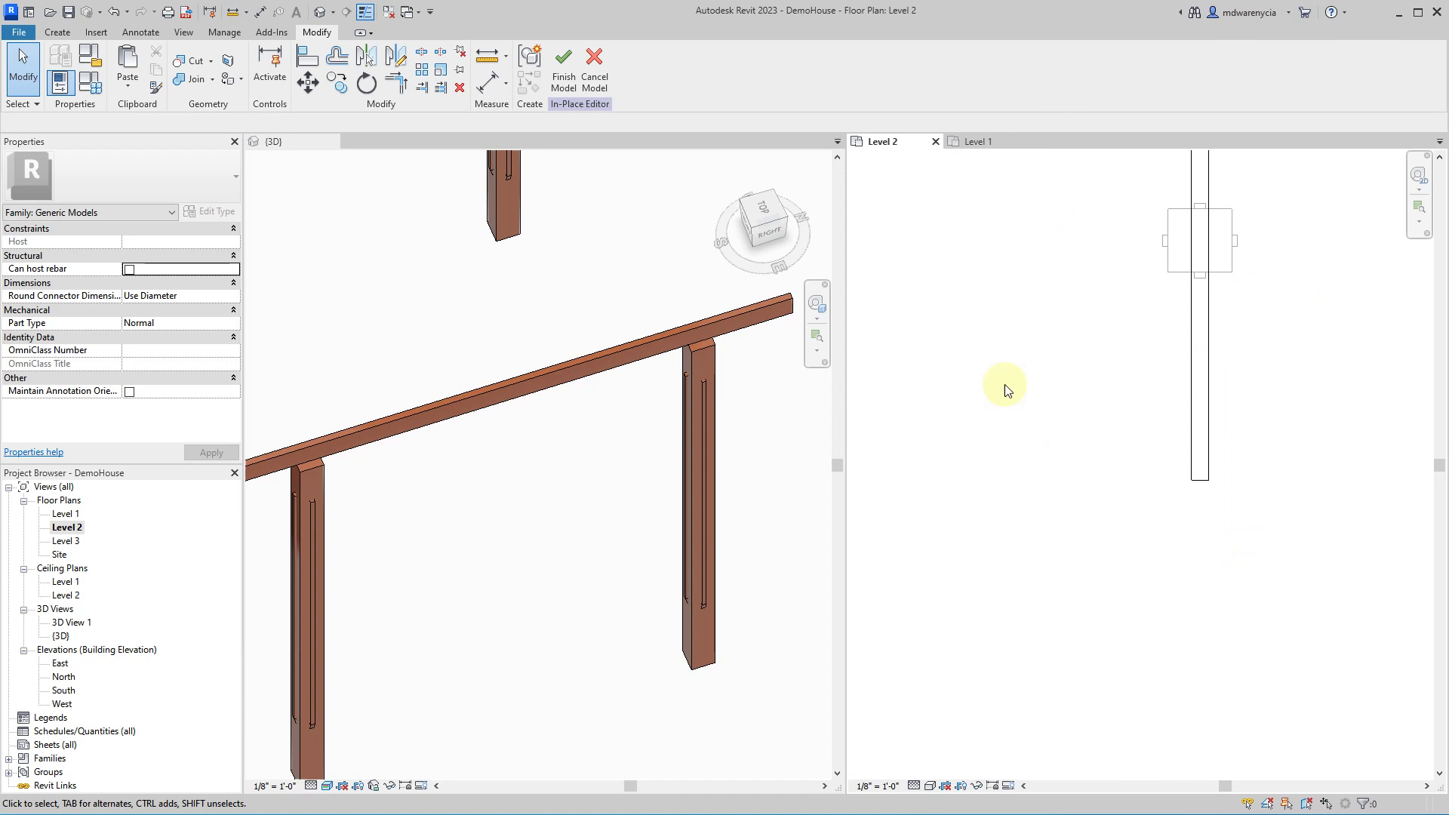
pyautogui.click(486, 56)
pyautogui.click(1191, 480)
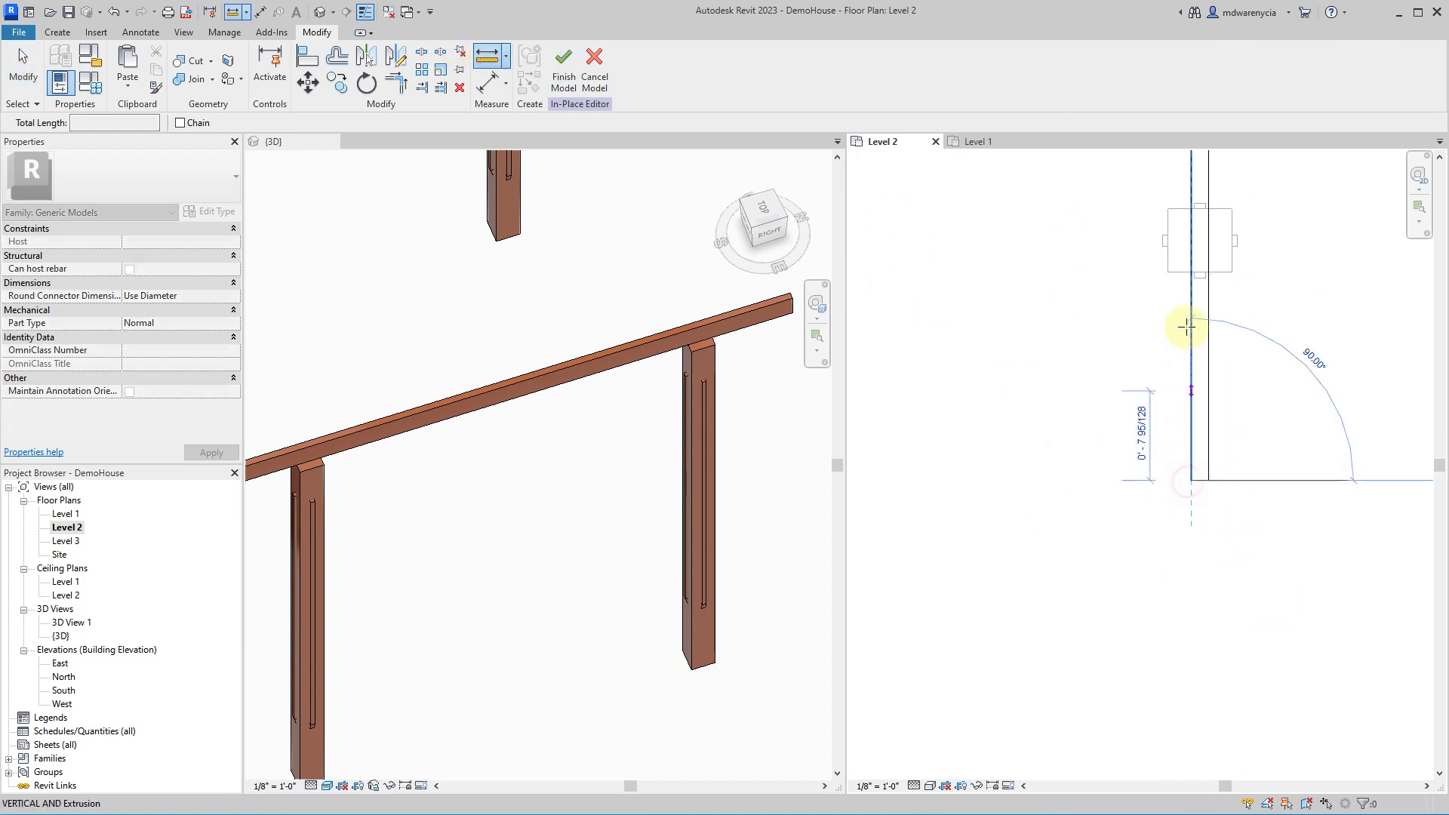
pyautogui.scroll(2, 1196, 273)
pyautogui.click(1196, 271)
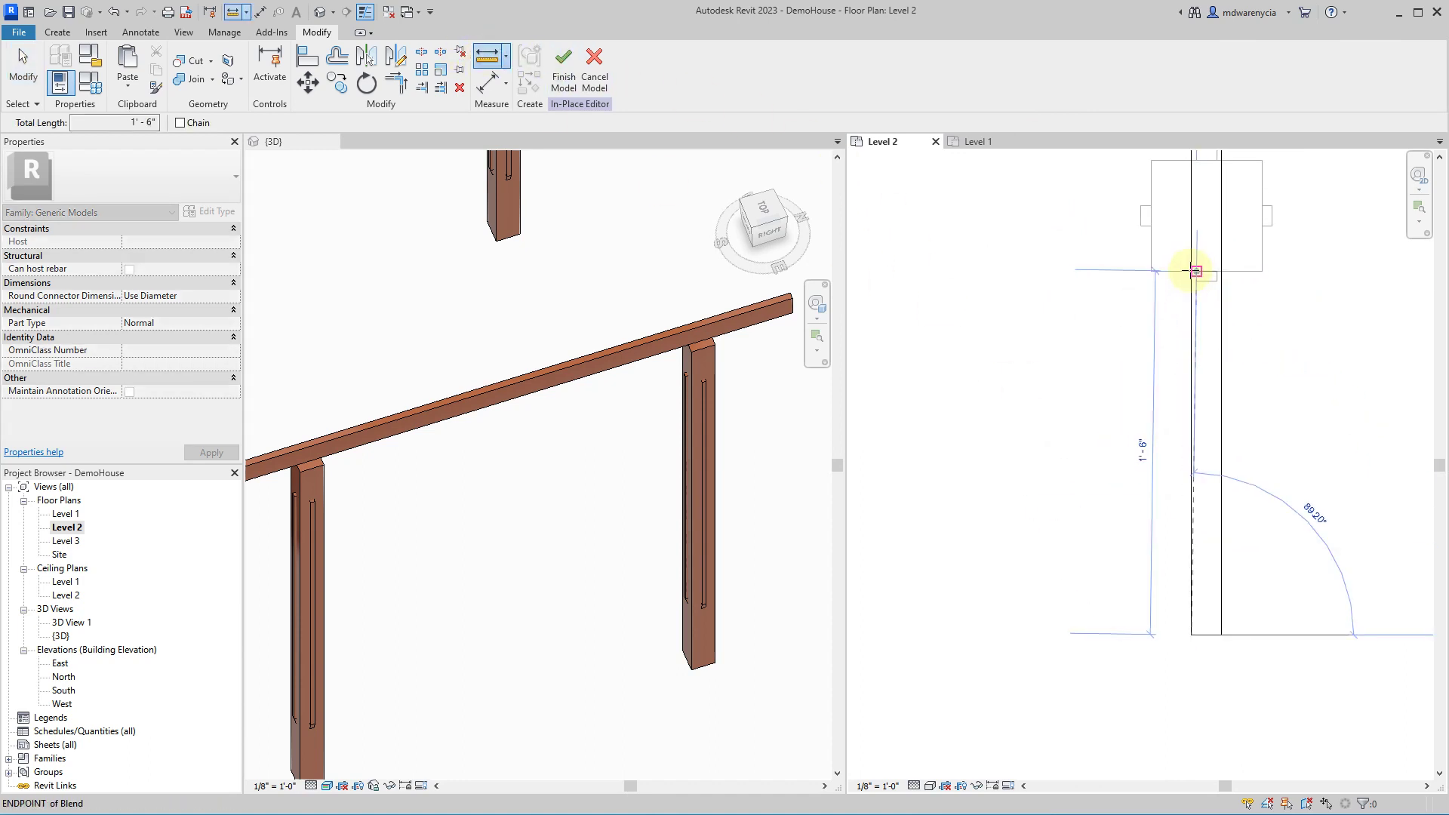
pyautogui.press('Escape')
pyautogui.press('Escape')
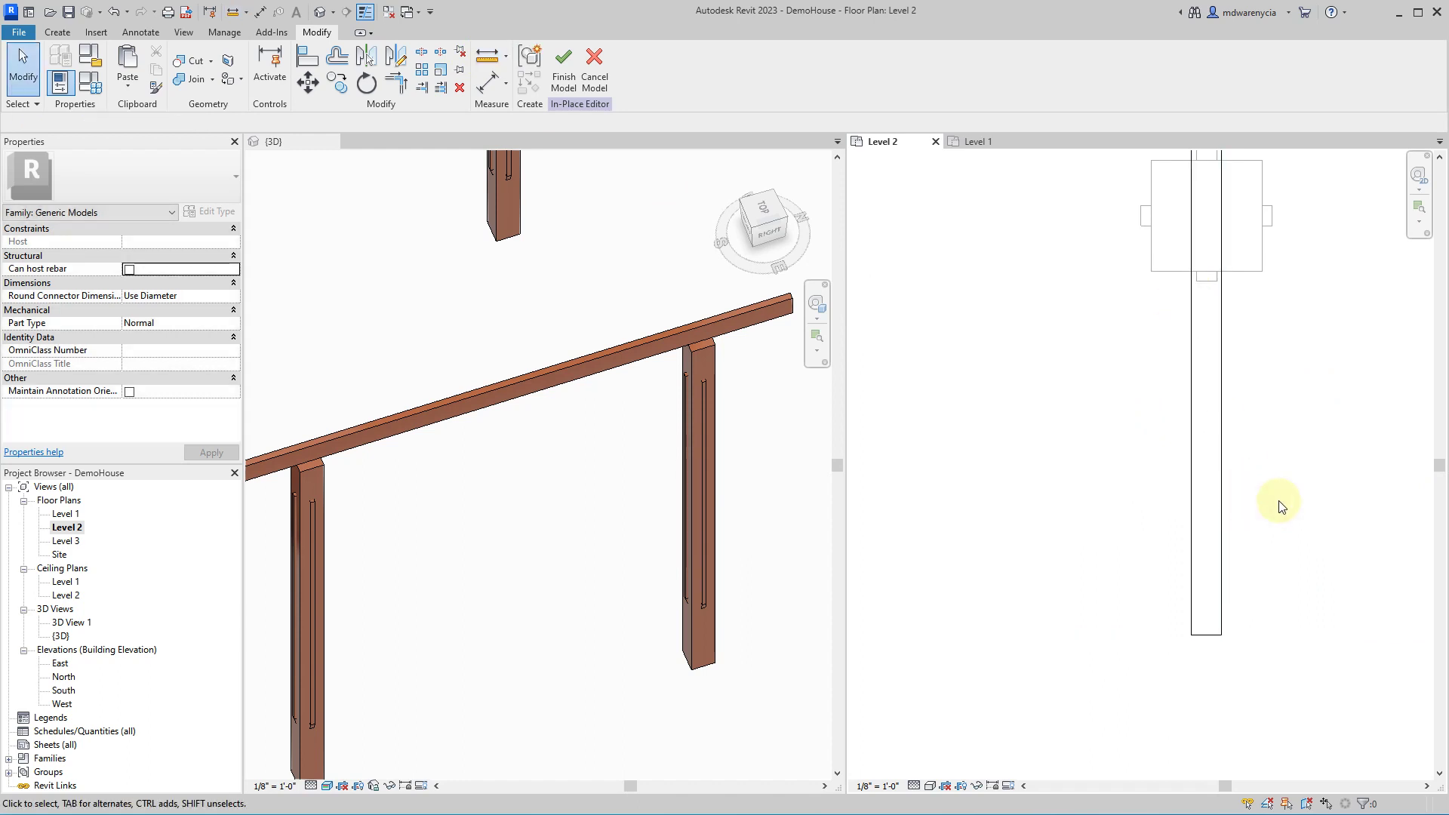
# - Set the beam's extrusion end to 9' 0 1/2"
pyautogui.click(1191, 465)
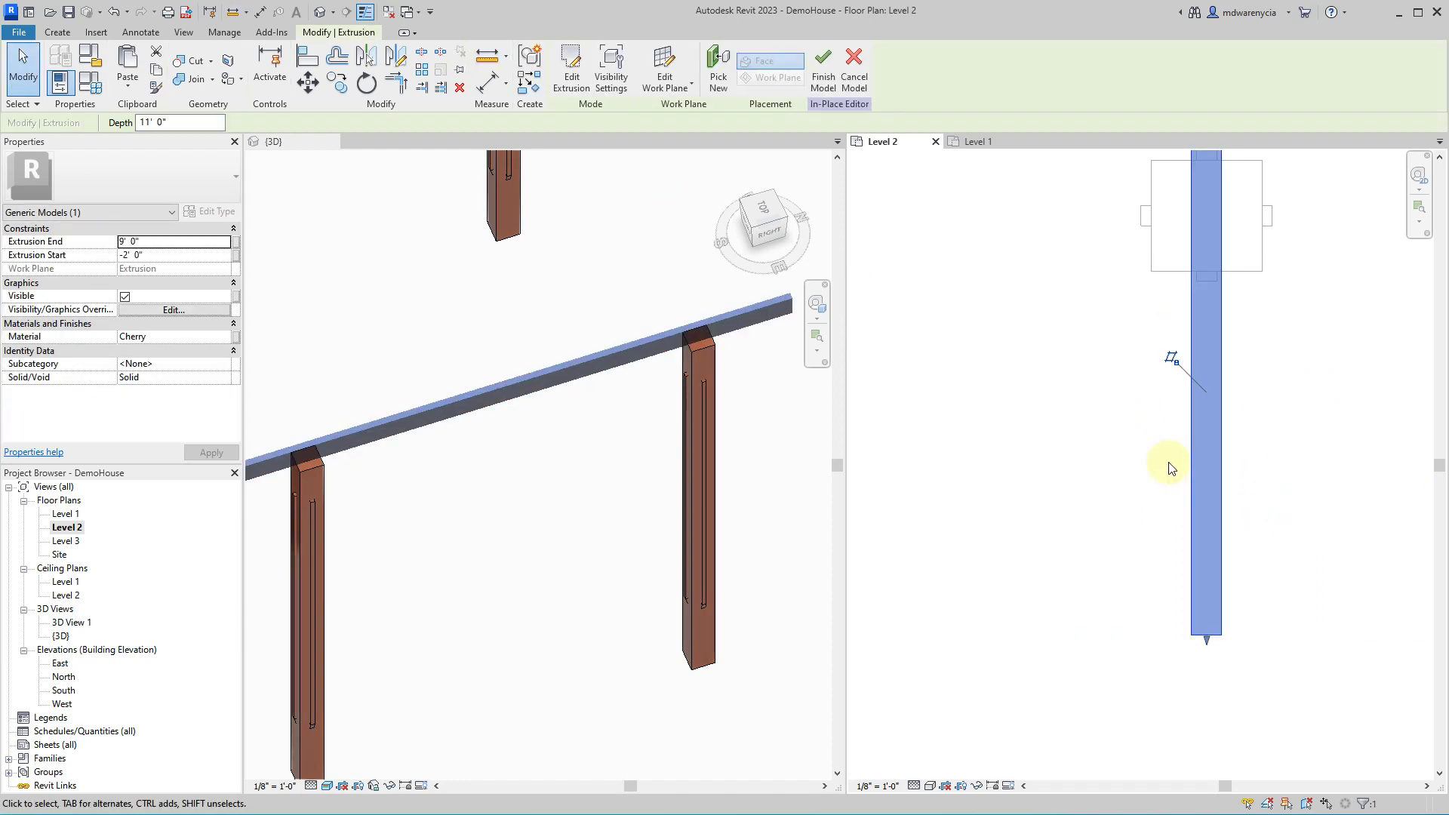
pyautogui.click(147, 243)
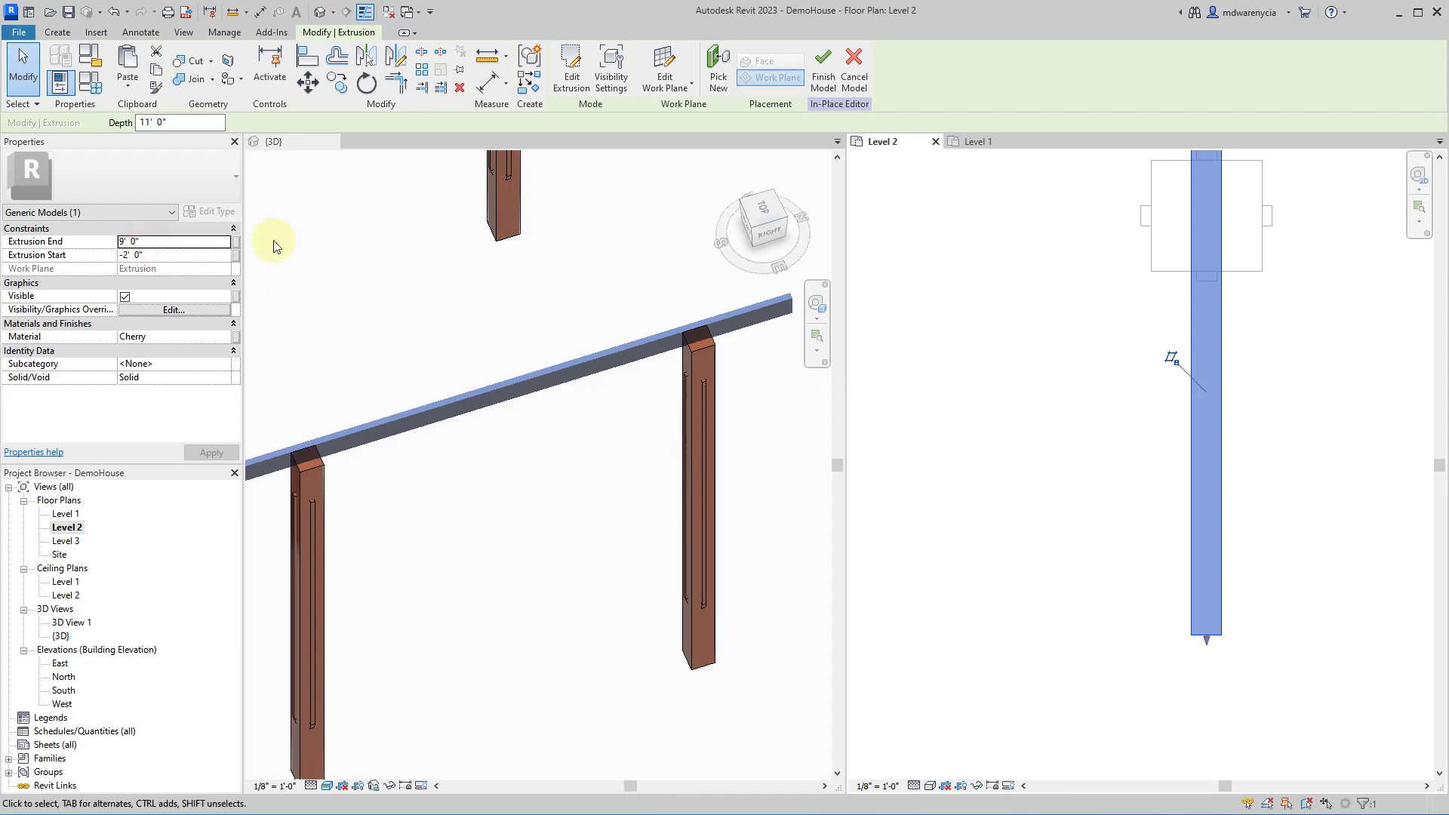
pyautogui.click(163, 240)
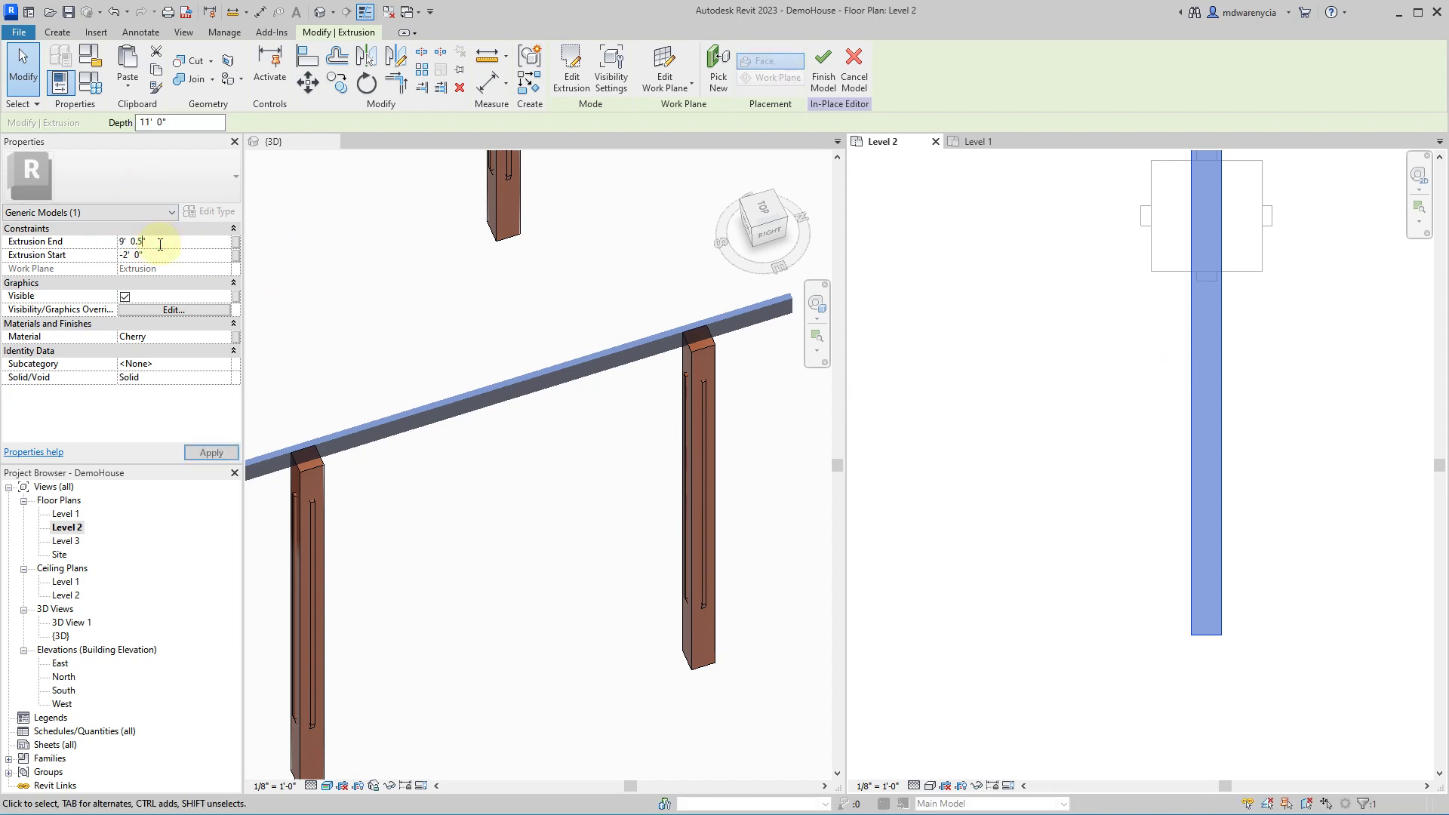
pyautogui.click(1039, 641)
pyautogui.scroll(-3, 1037, 643)
pyautogui.moveTo(1025, 666); pyautogui.dragTo(1177, 609, button='middle')
pyautogui.moveTo(1287, 654); pyautogui.dragTo(1182, 559)
pyautogui.scroll(-2, 1182, 563)
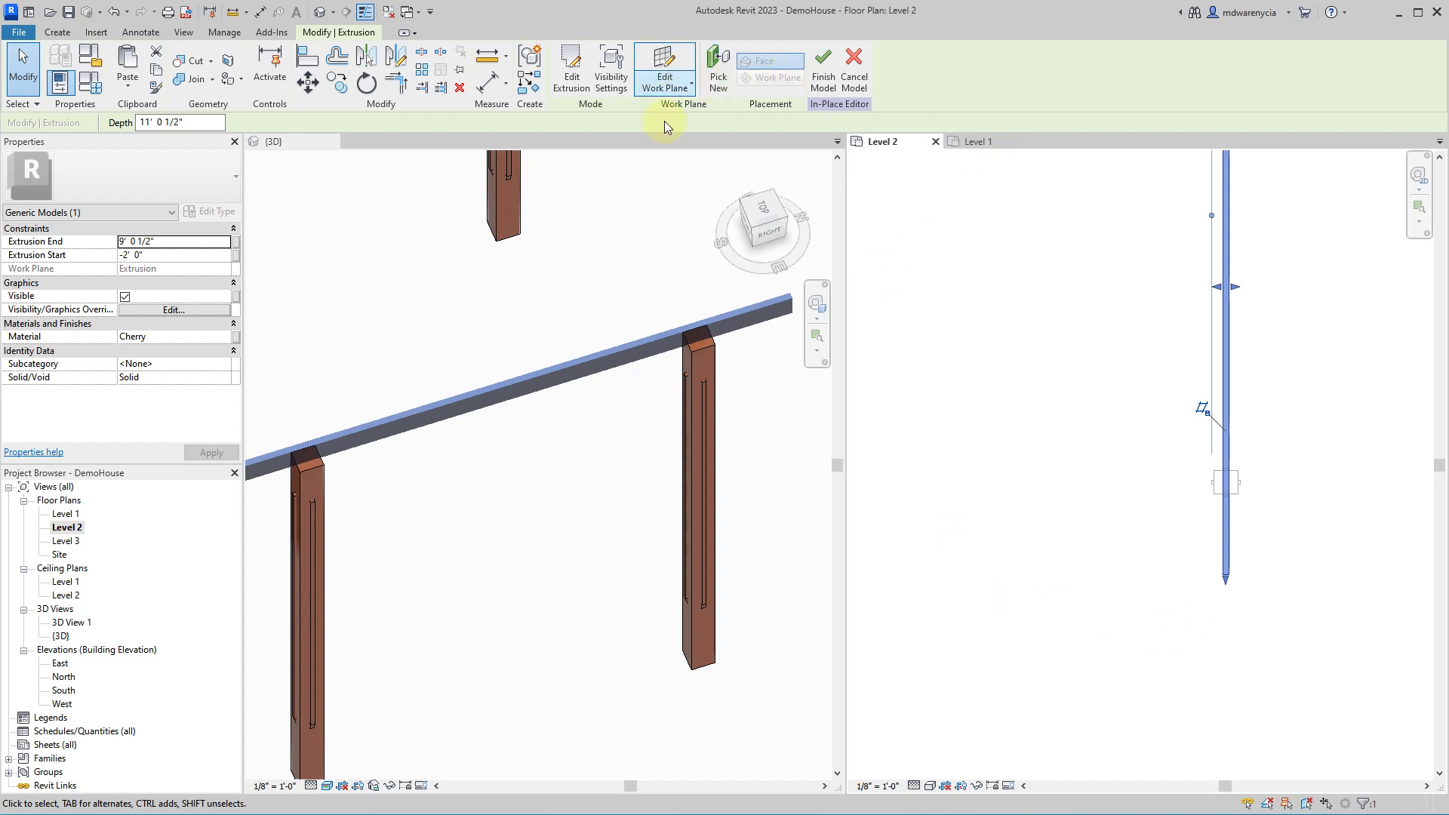
# - Face the front in the 3D view and open the beam's profile sketch for editing
pyautogui.click(586, 75)
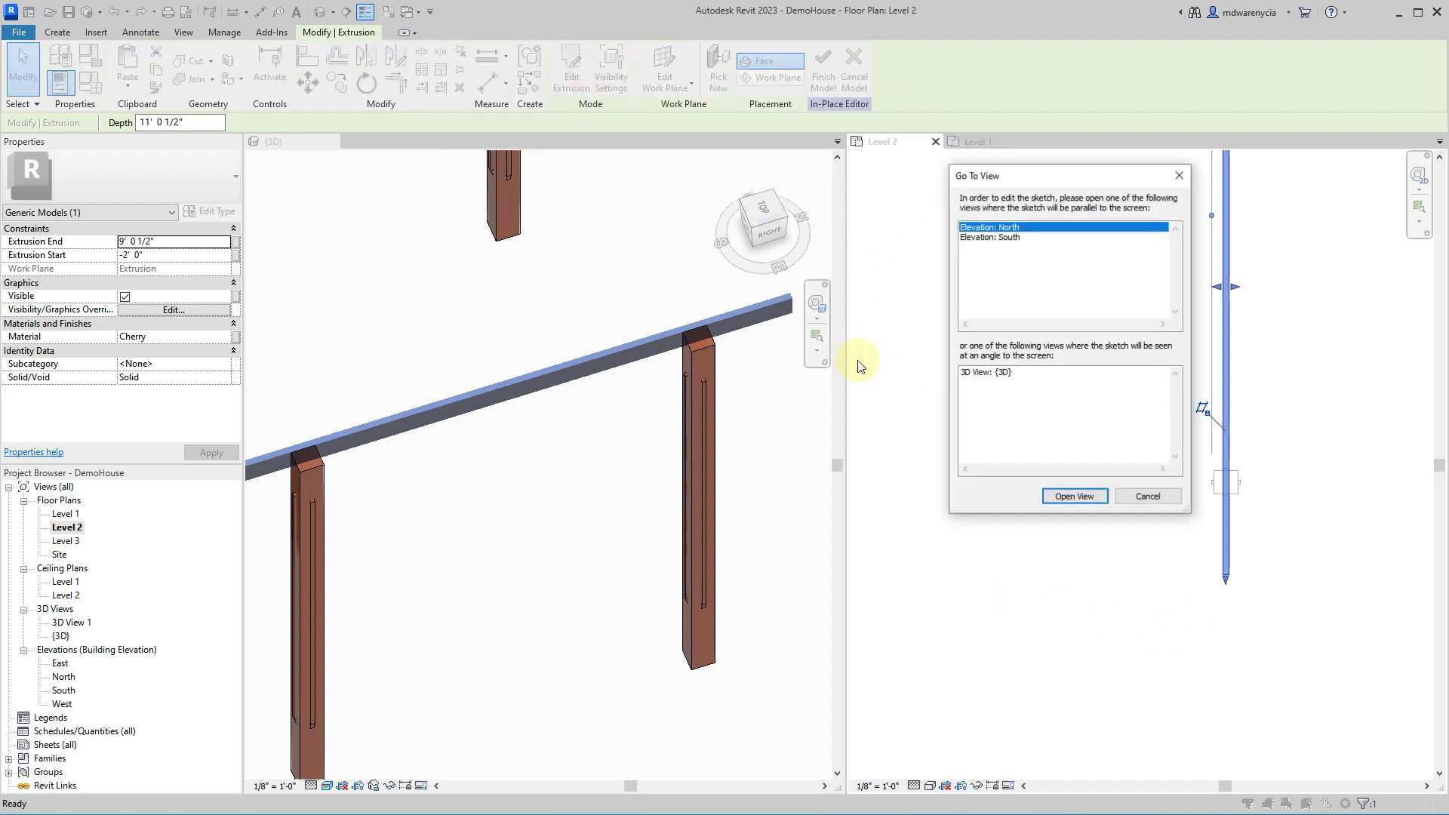
pyautogui.click(1160, 501)
pyautogui.click(741, 233)
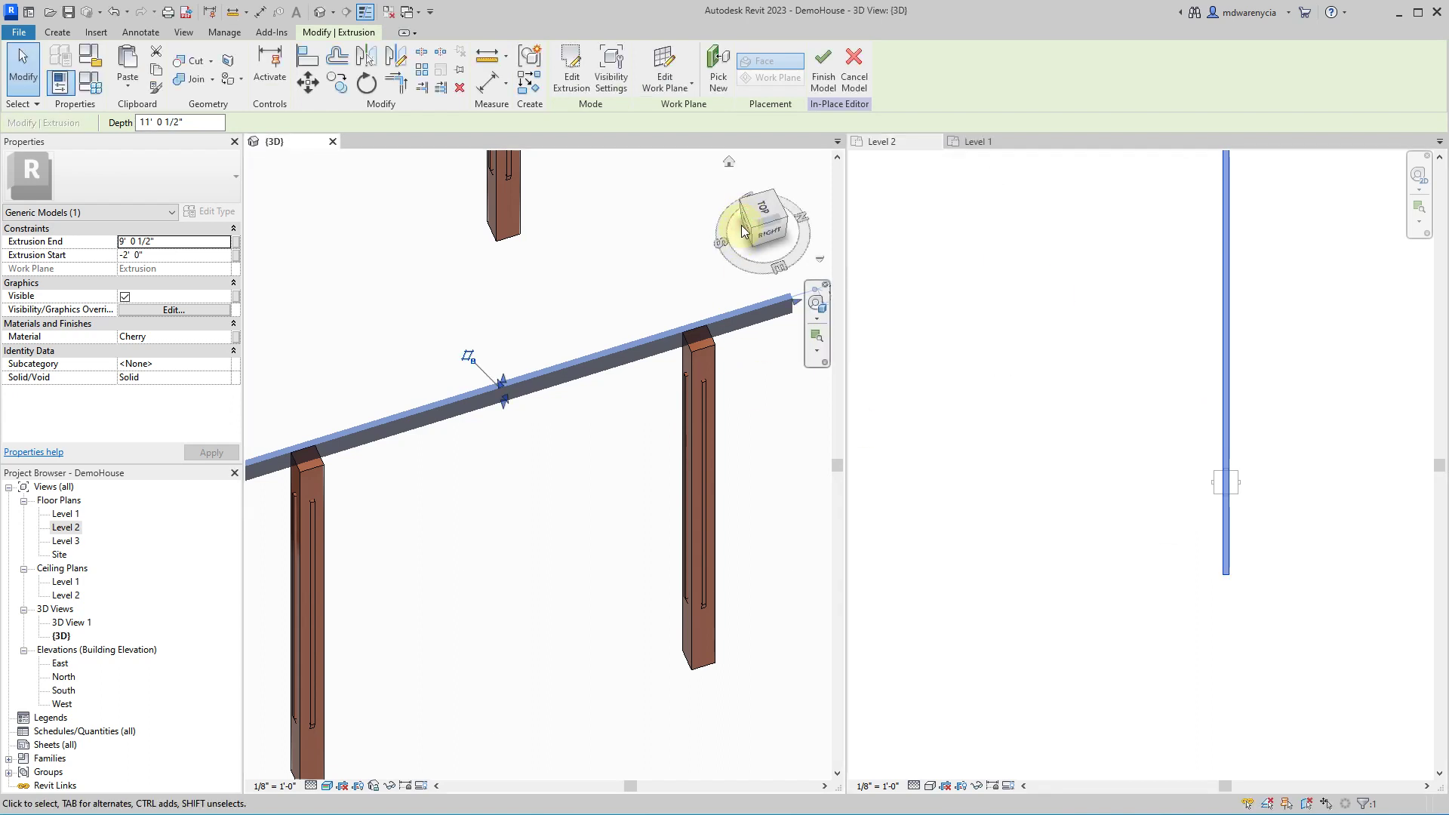
pyautogui.click(794, 220)
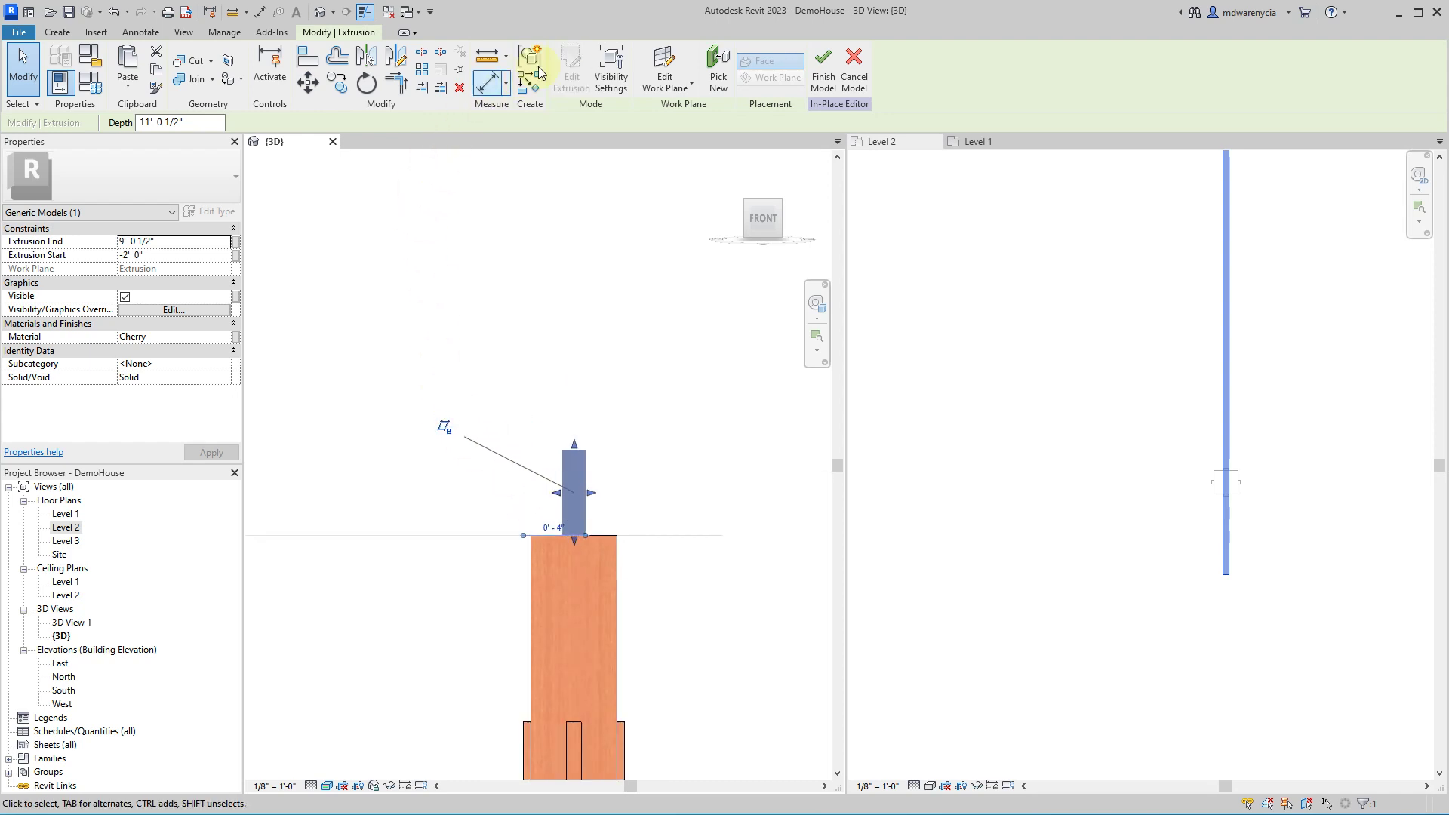
pyautogui.click(581, 64)
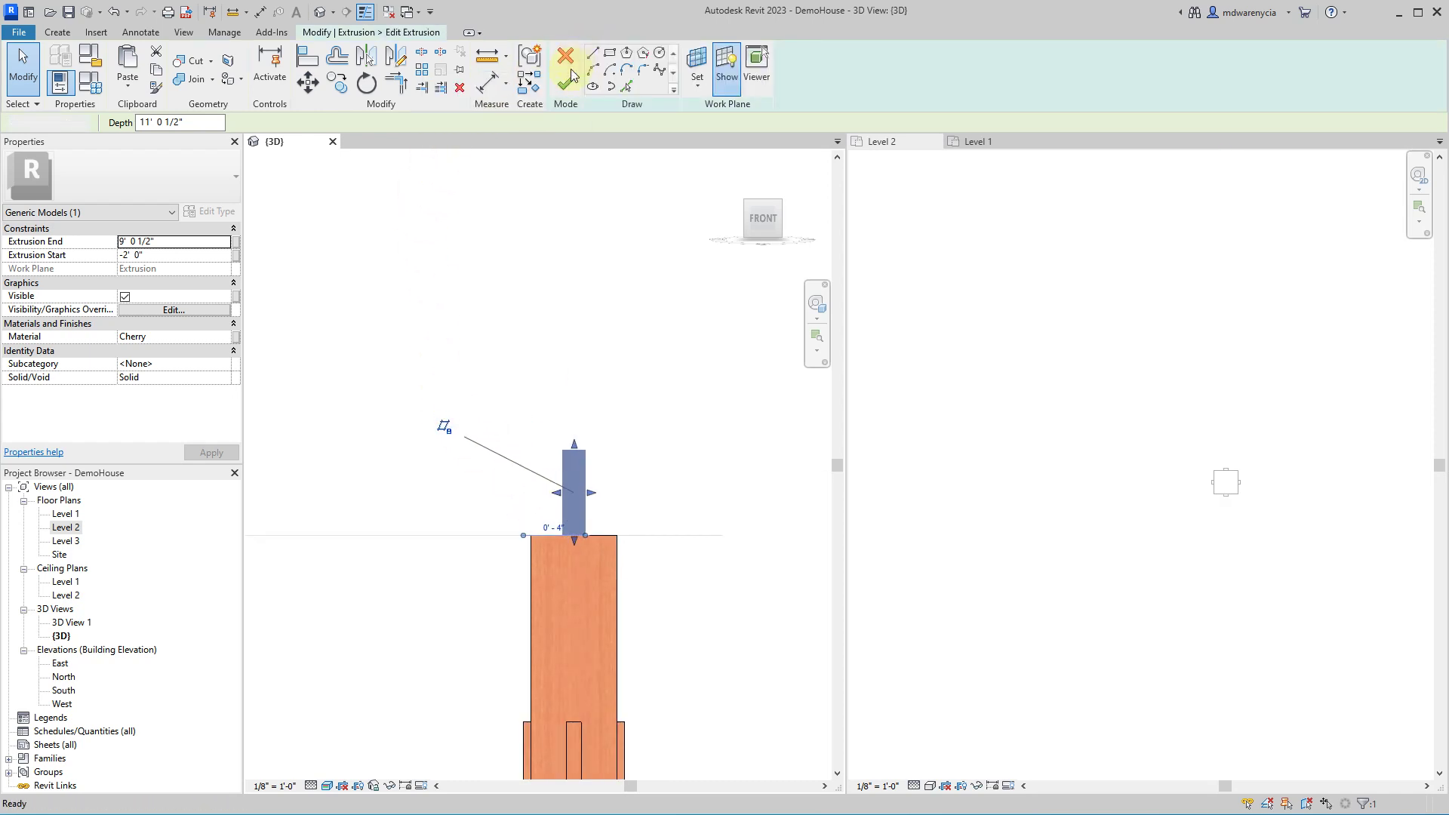
pyautogui.moveTo(635, 547); pyautogui.dragTo(587, 579)
pyautogui.click(566, 593)
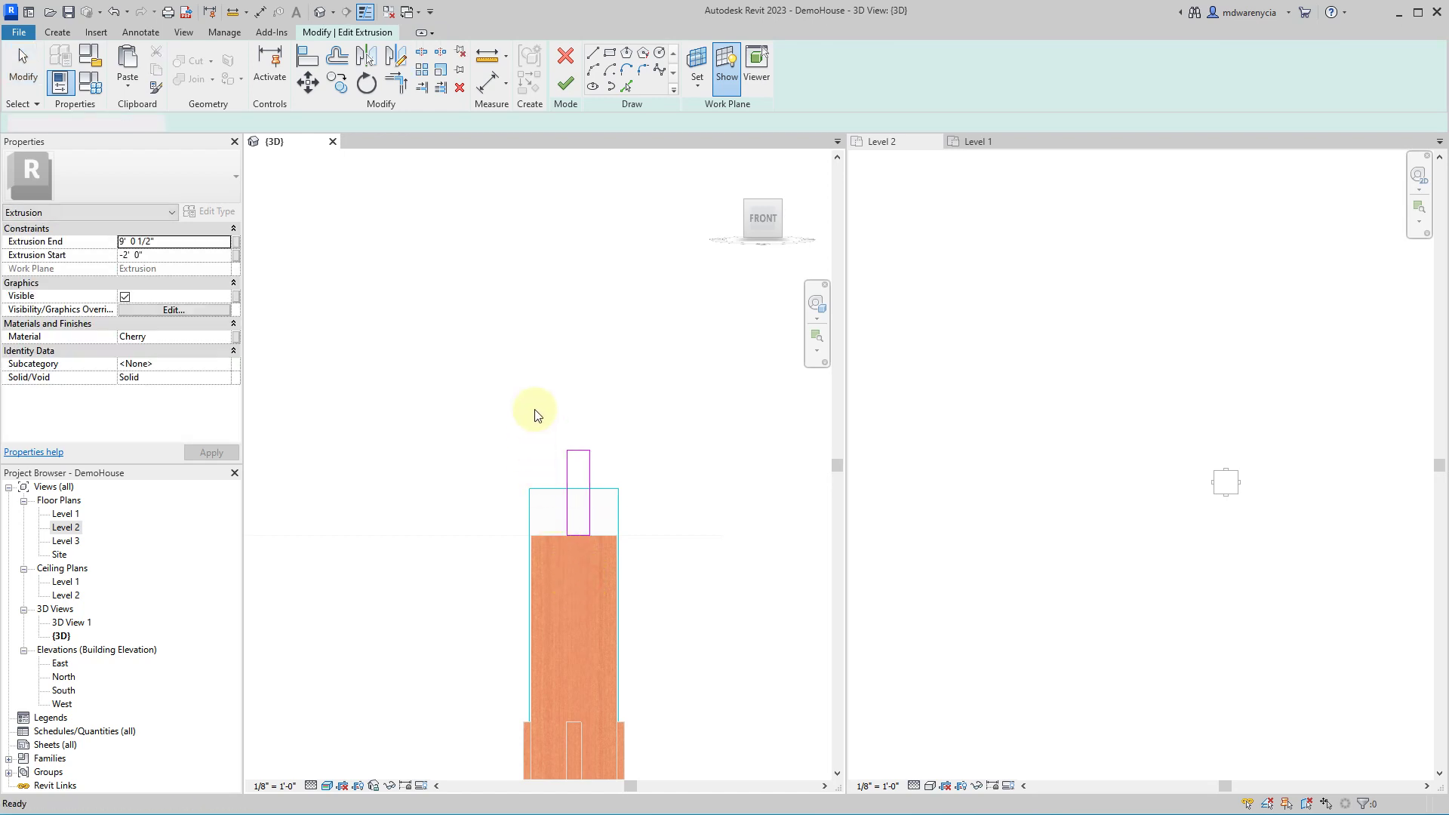
# - Move the whole profile down 5 1/2" so its top edge is flush with the post's top, and finish the sketch
pyautogui.moveTo(532, 414); pyautogui.dragTo(605, 583)
pyautogui.scroll(2, 592, 568)
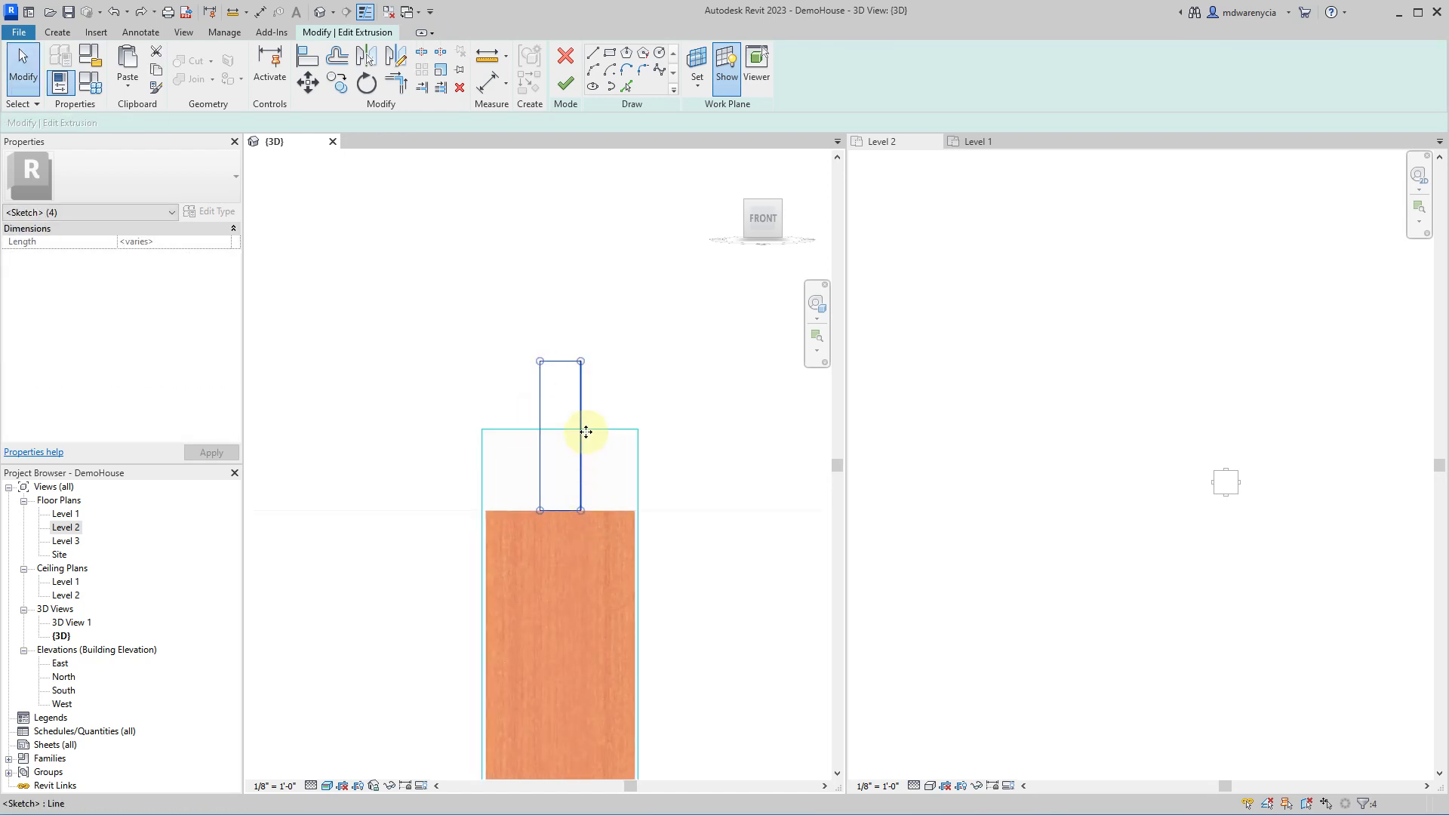
pyautogui.moveTo(580, 402)
pyautogui.mouseDown()
pyautogui.moveTo(553, 586)
pyautogui.moveTo(578, 550)
pyautogui.moveTo(599, 634)
pyautogui.moveTo(580, 557)
pyautogui.mouseUp()
pyautogui.hotkey('ctrl', 'z')
pyautogui.moveTo(466, 290)
pyautogui.mouseDown()
pyautogui.moveTo(596, 521)
pyautogui.moveTo(560, 598)
pyautogui.moveTo(559, 663)
pyautogui.mouseUp()
pyautogui.moveTo(559, 662); pyautogui.dragTo(559, 660)
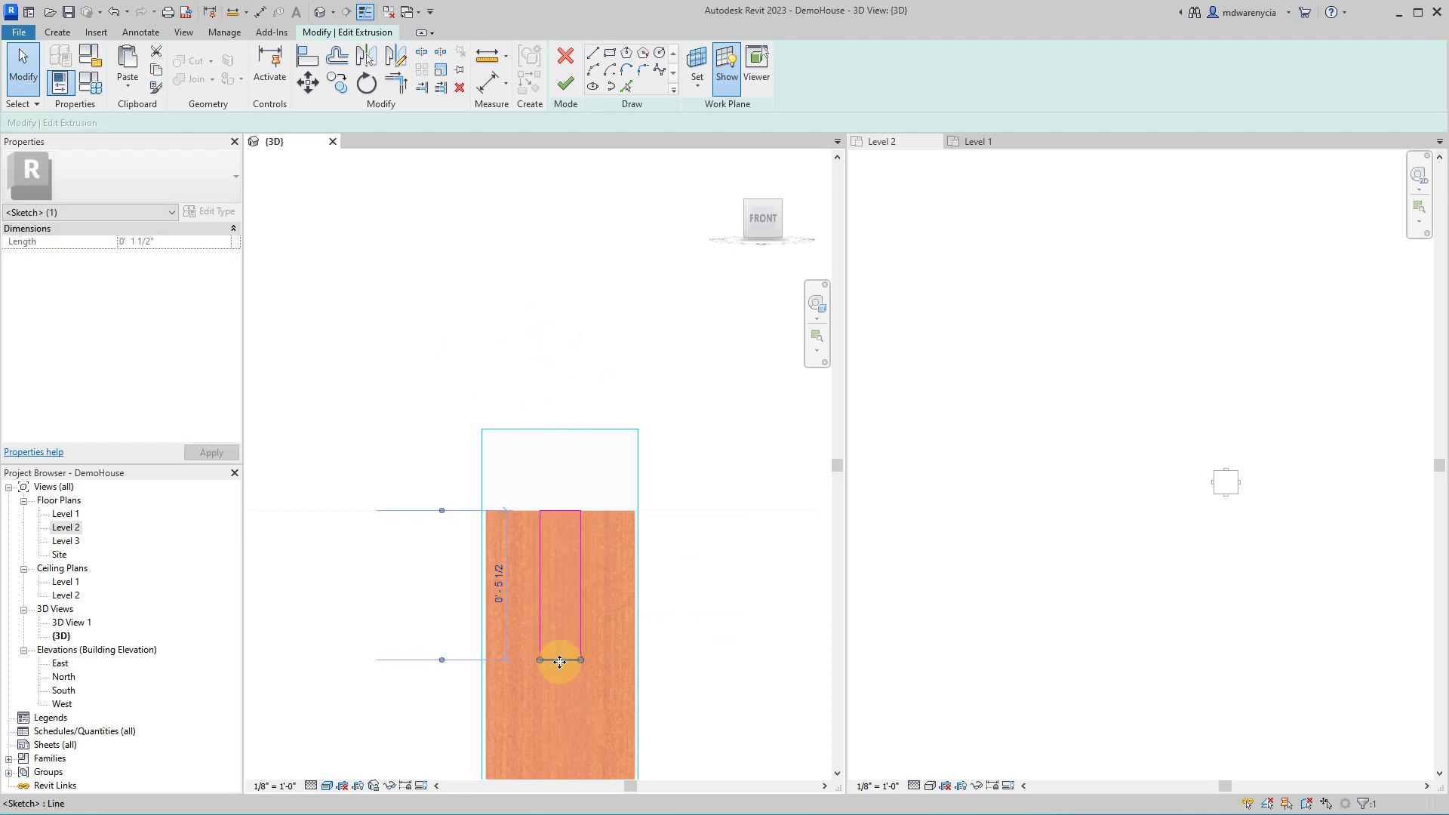
pyautogui.click(569, 249)
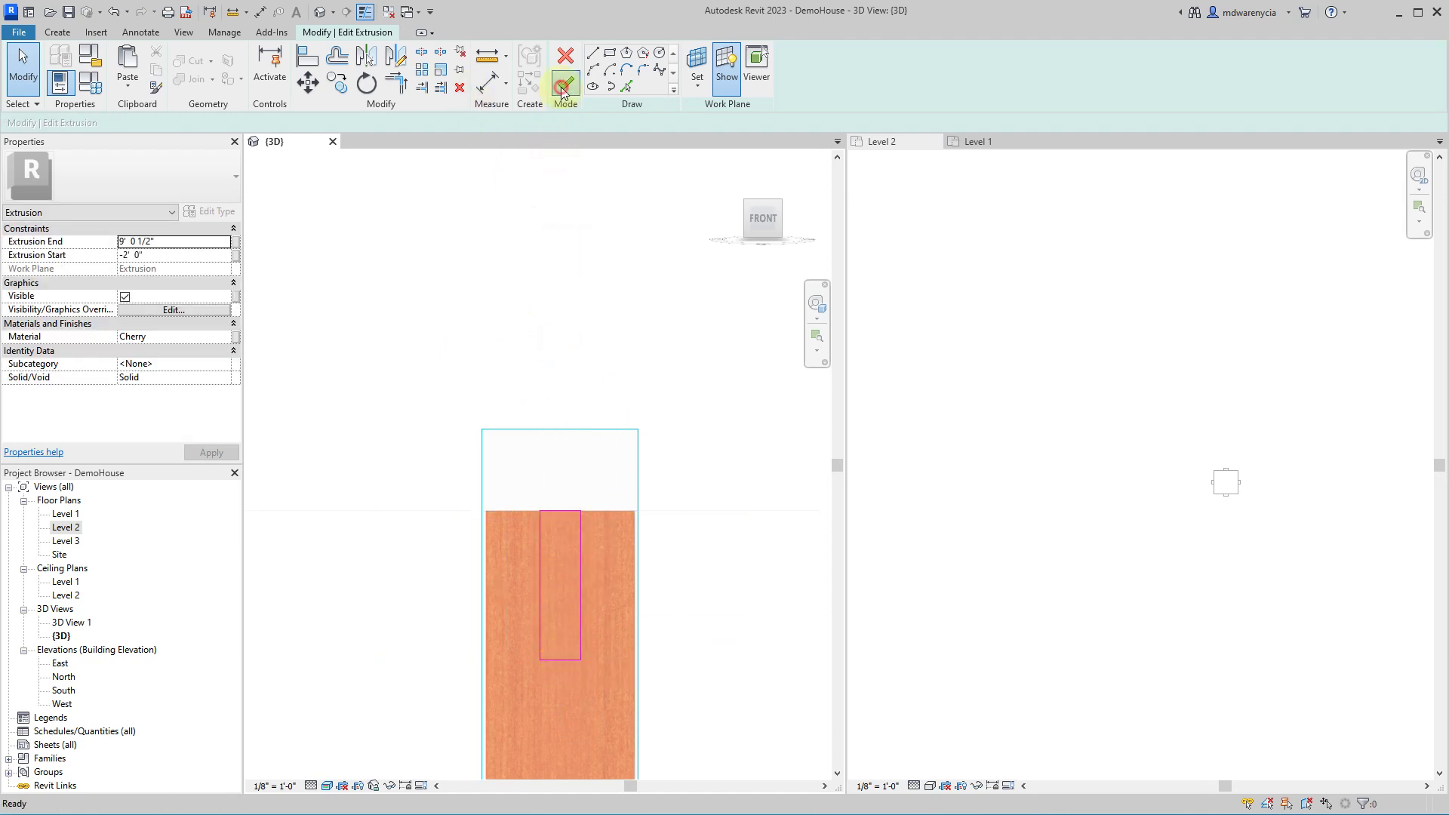
pyautogui.click(562, 89)
# - Copy the lowered beam onto the left pair of posts in the Level 2 plan
pyautogui.click(1073, 613)
pyautogui.moveTo(1074, 612)
pyautogui.mouseDown(button='middle')
pyautogui.moveTo(1139, 606)
pyautogui.moveTo(1090, 630)
pyautogui.mouseUp(button='middle')
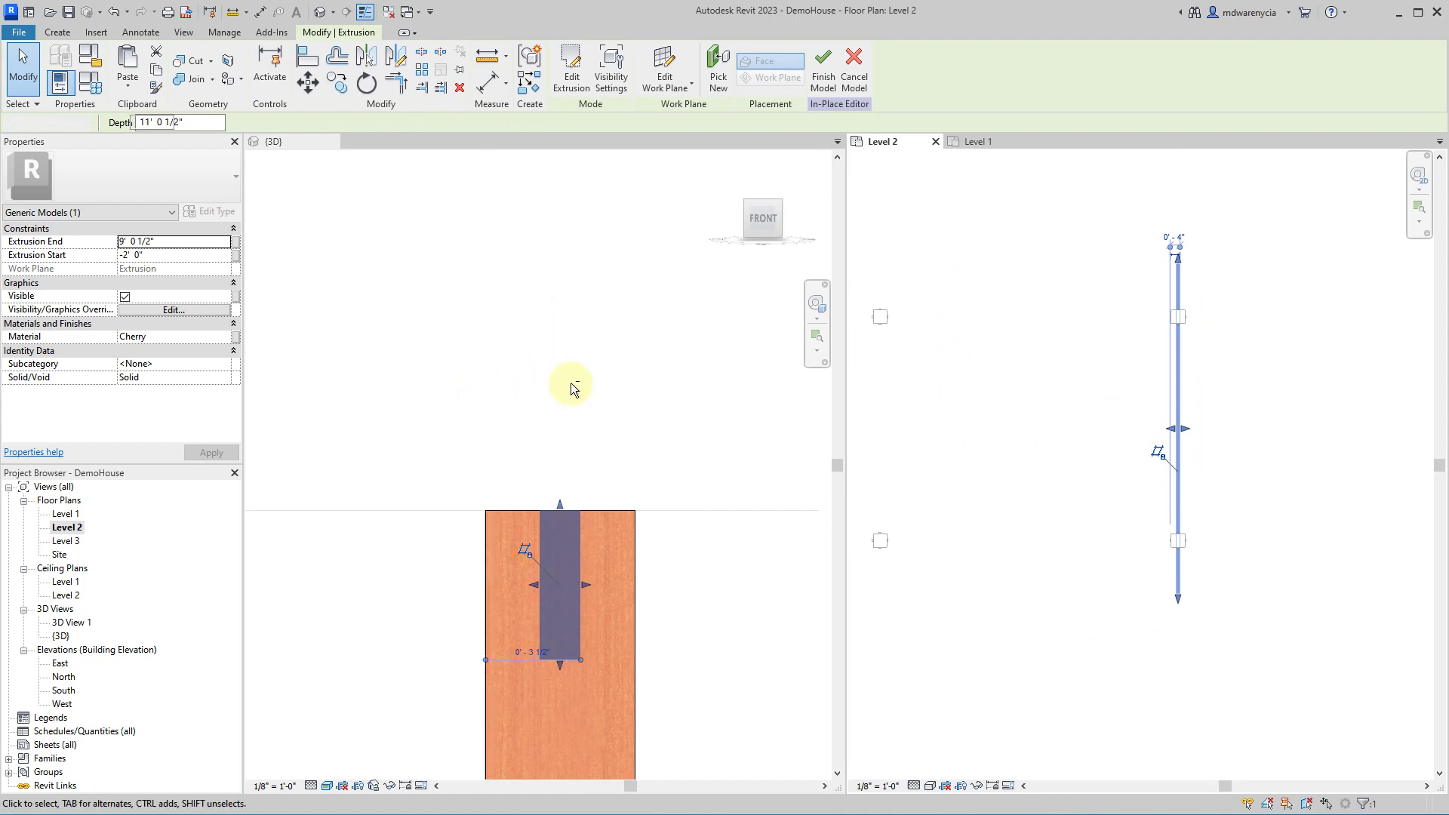
pyautogui.keyDown('shift'); pyautogui.moveTo(513, 389); pyautogui.dragTo(519, 463, button='middle'); pyautogui.keyUp('shift')
pyautogui.scroll(-6, 495, 468)
pyautogui.click(975, 539)
pyautogui.moveTo(918, 676); pyautogui.dragTo(1090, 659, button='middle')
pyautogui.keyDown('ctrl'); pyautogui.moveTo(1348, 574); pyautogui.dragTo(1050, 575); pyautogui.keyUp('ctrl')
pyautogui.scroll(5, 1048, 539)
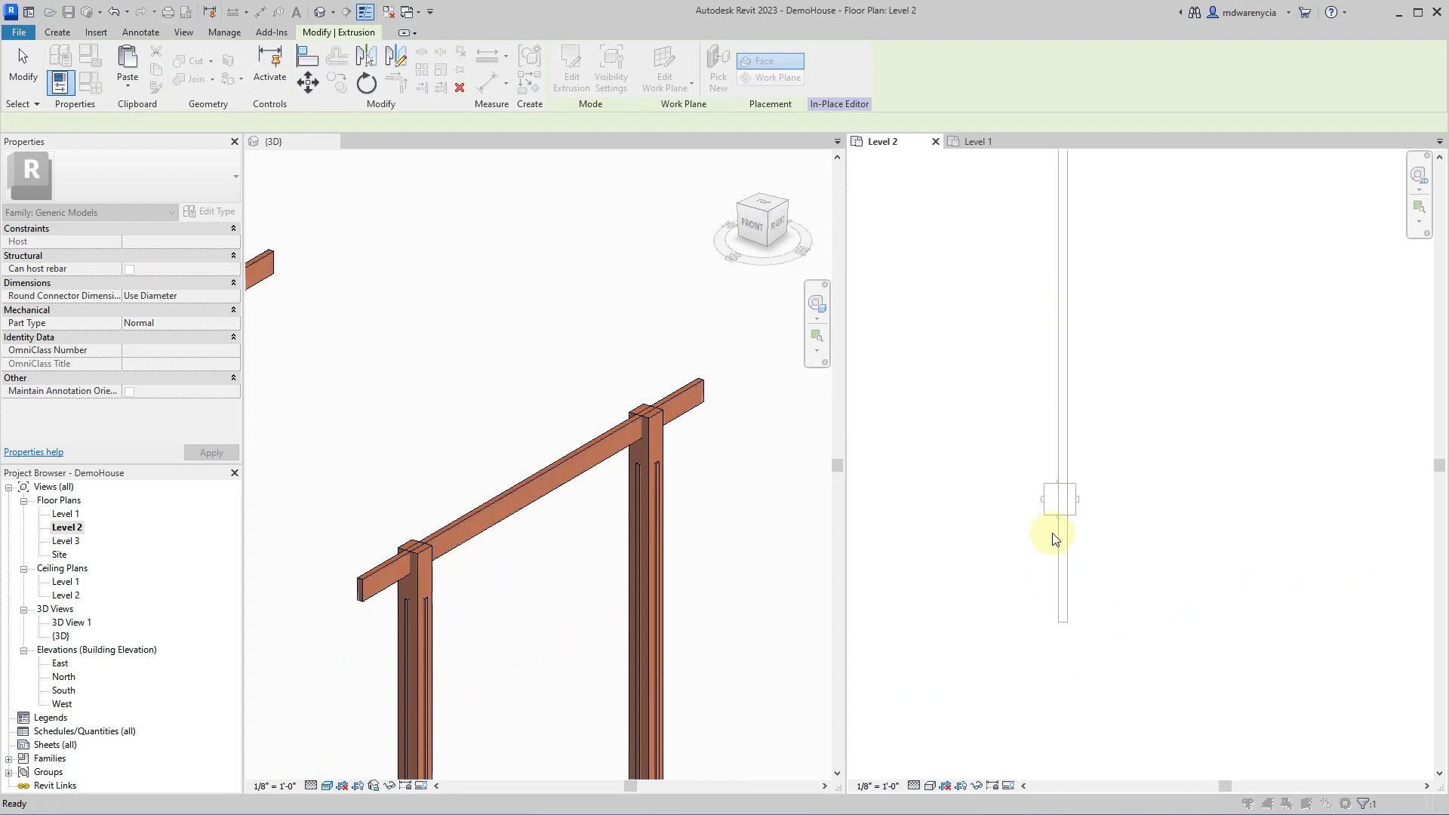
pyautogui.press('Escape')
pyautogui.scroll(5, 1057, 541)
pyautogui.scroll(-10, 1120, 579)
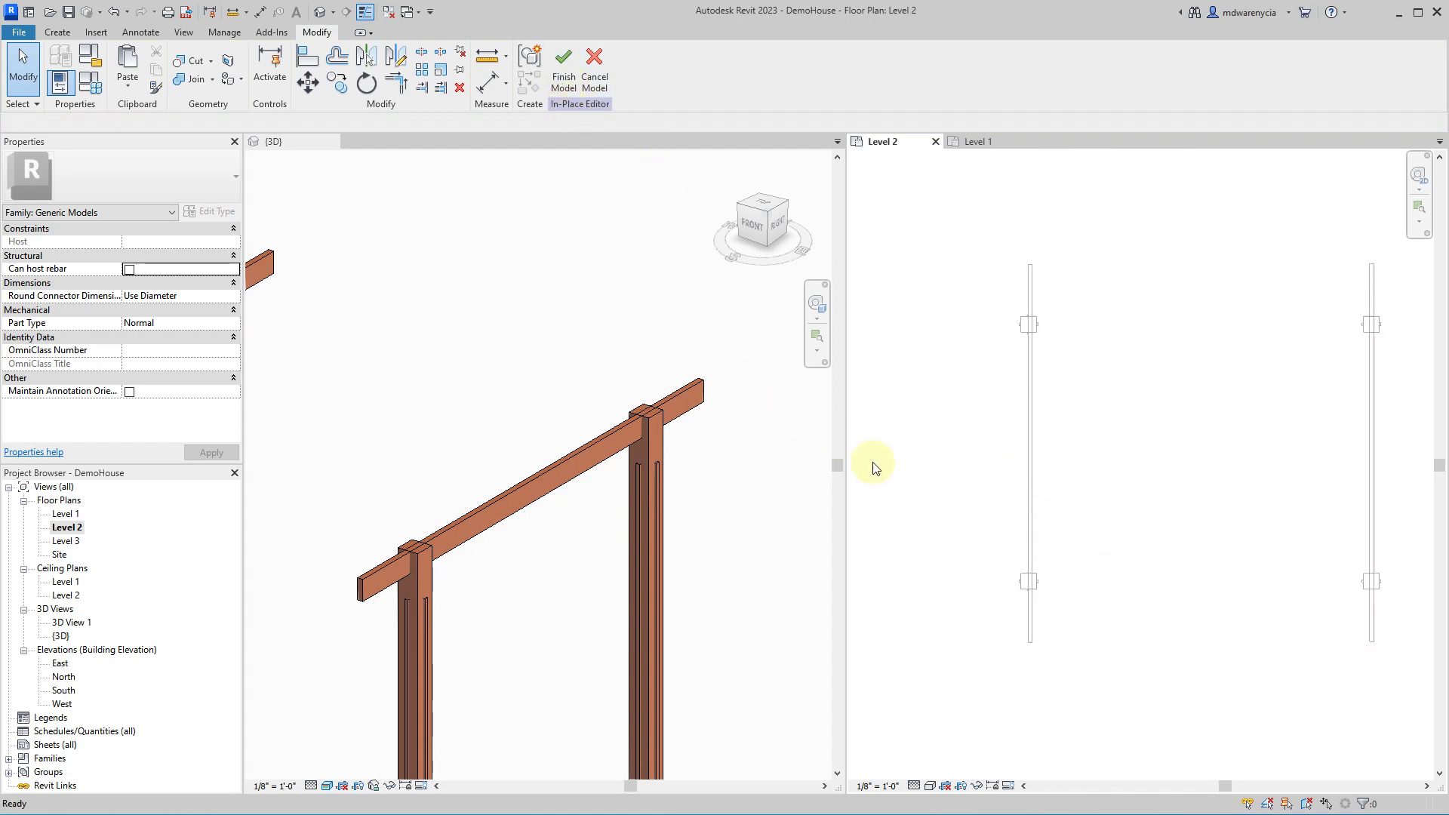
# - Face the front in the 3D view and open the copied left beam's profile sketch for editing
pyautogui.click(274, 252)
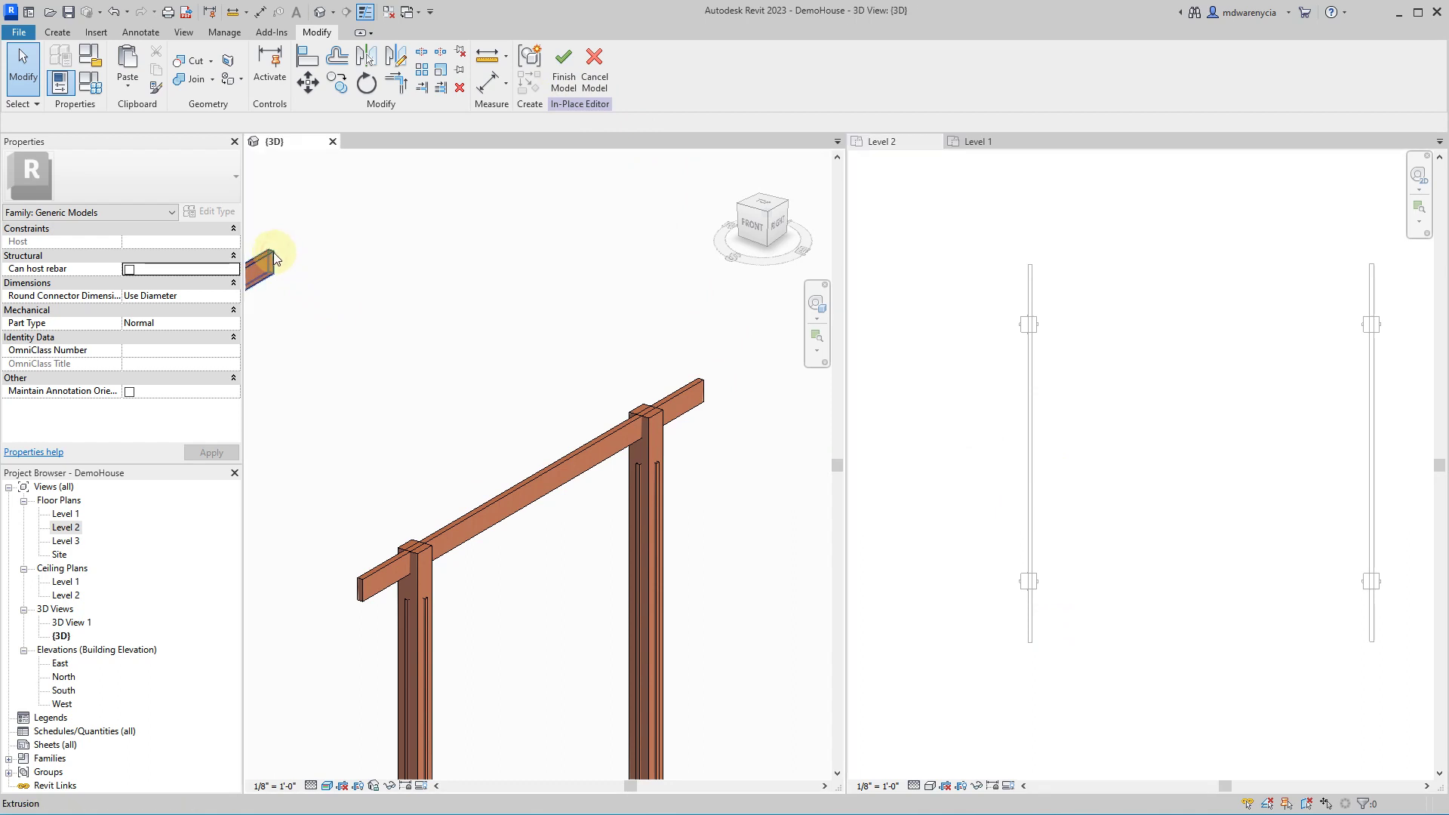
pyautogui.click(269, 263)
pyautogui.moveTo(340, 378); pyautogui.dragTo(664, 420, button='middle')
pyautogui.scroll(3, 1027, 616)
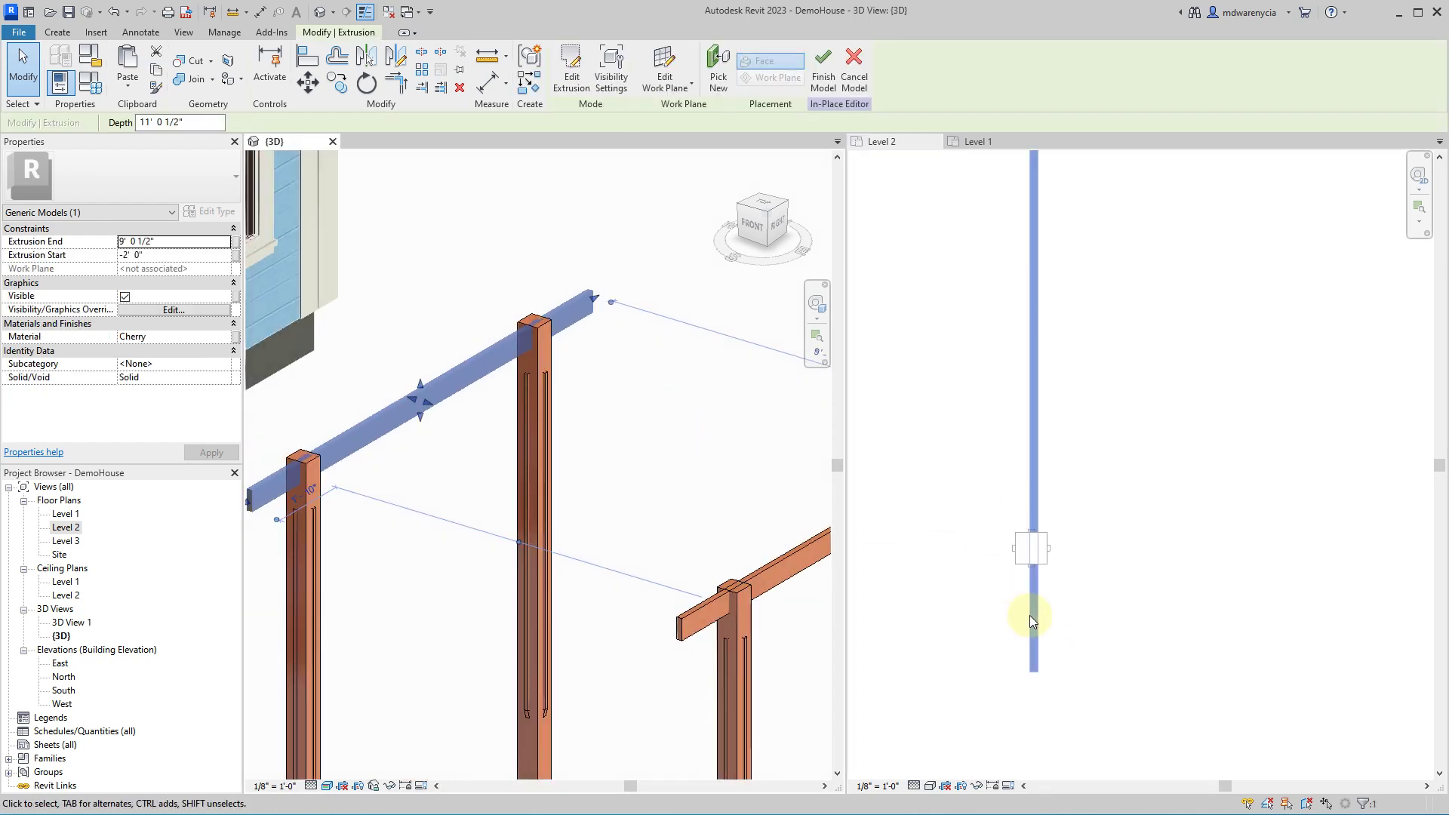
pyautogui.scroll(5, 998, 544)
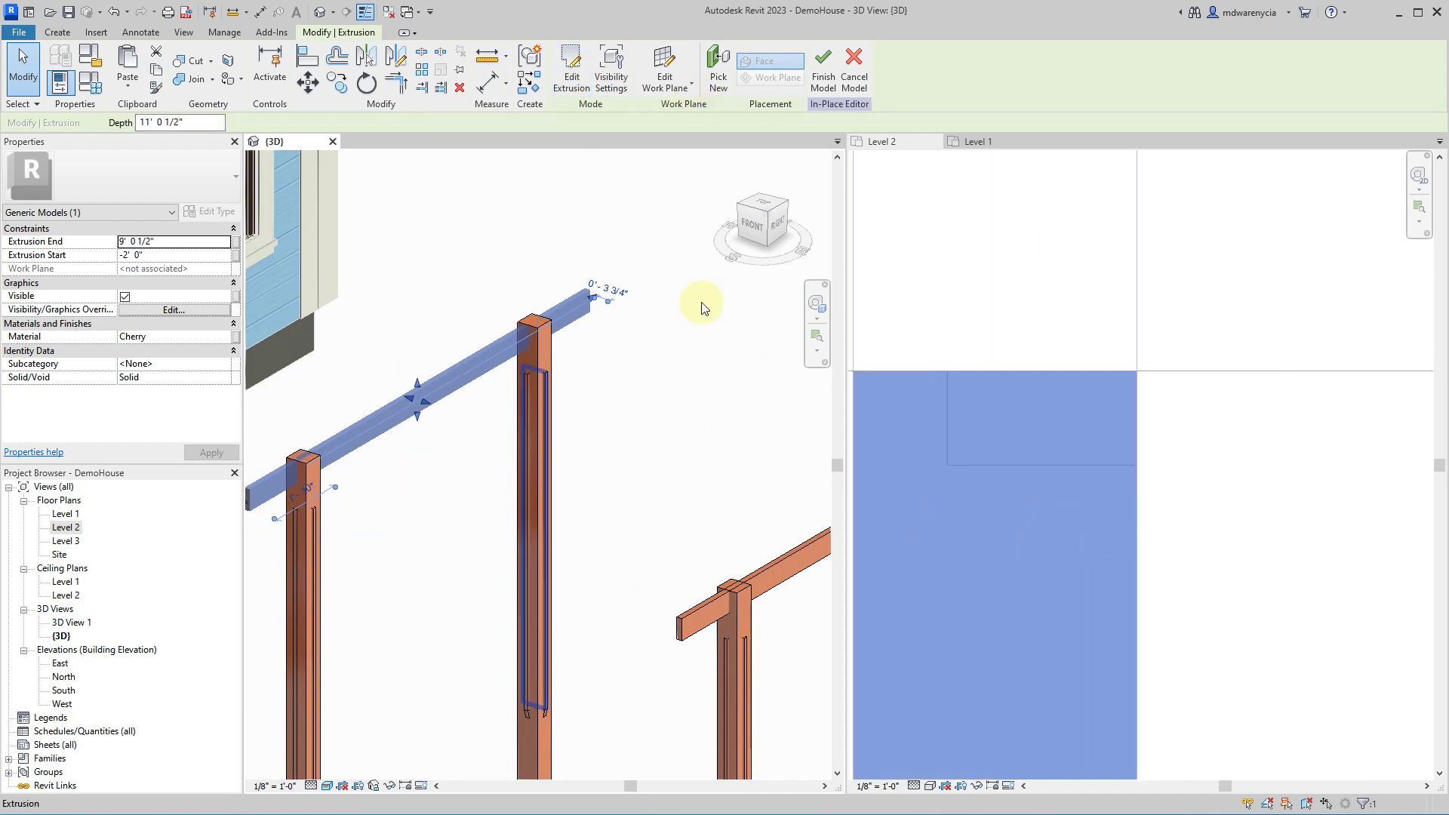
pyautogui.click(744, 231)
pyautogui.moveTo(780, 479); pyautogui.dragTo(540, 438, button='middle')
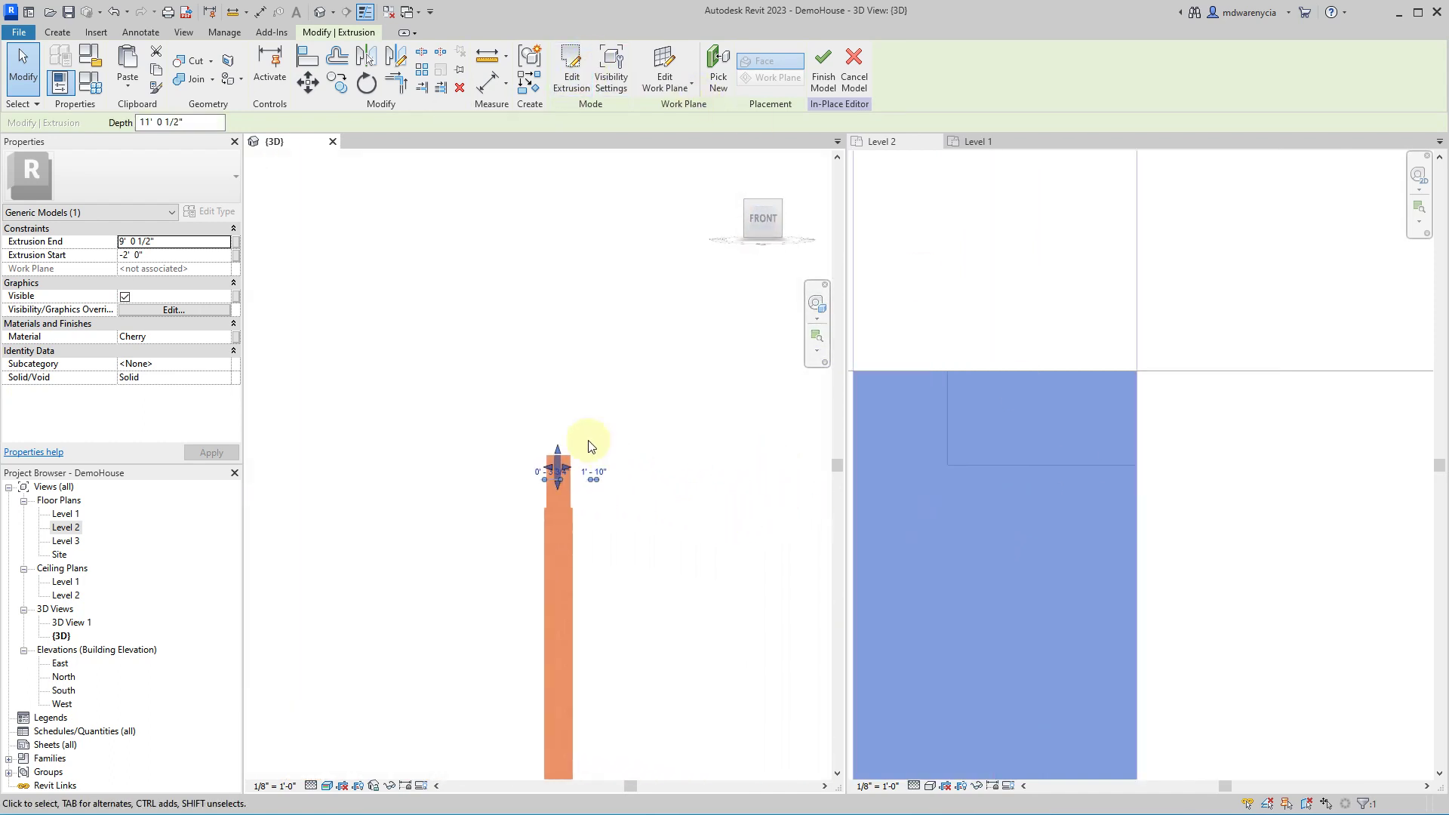
pyautogui.scroll(5, 604, 438)
pyautogui.scroll(1, 489, 542)
pyautogui.click(572, 62)
# - Move the whole profile sideways from the post's edge toward the centre of the post's top
pyautogui.moveTo(478, 307); pyautogui.dragTo(617, 586)
pyautogui.moveTo(593, 529); pyautogui.dragTo(661, 526)
pyautogui.moveTo(627, 415)
pyautogui.mouseDown()
pyautogui.moveTo(624, 437)
pyautogui.moveTo(567, 444)
pyautogui.mouseUp()
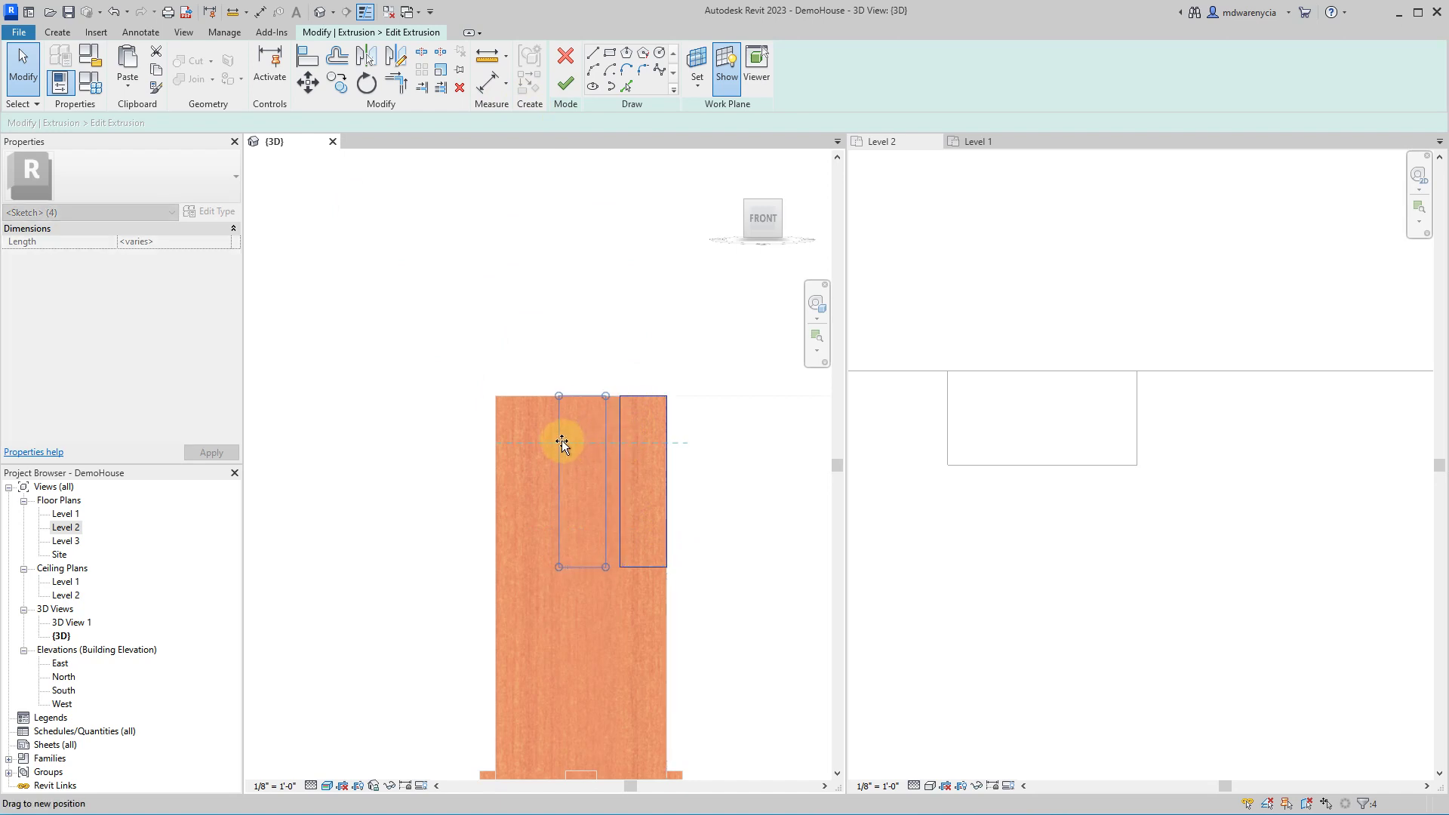
pyautogui.moveTo(562, 444); pyautogui.dragTo(563, 442)
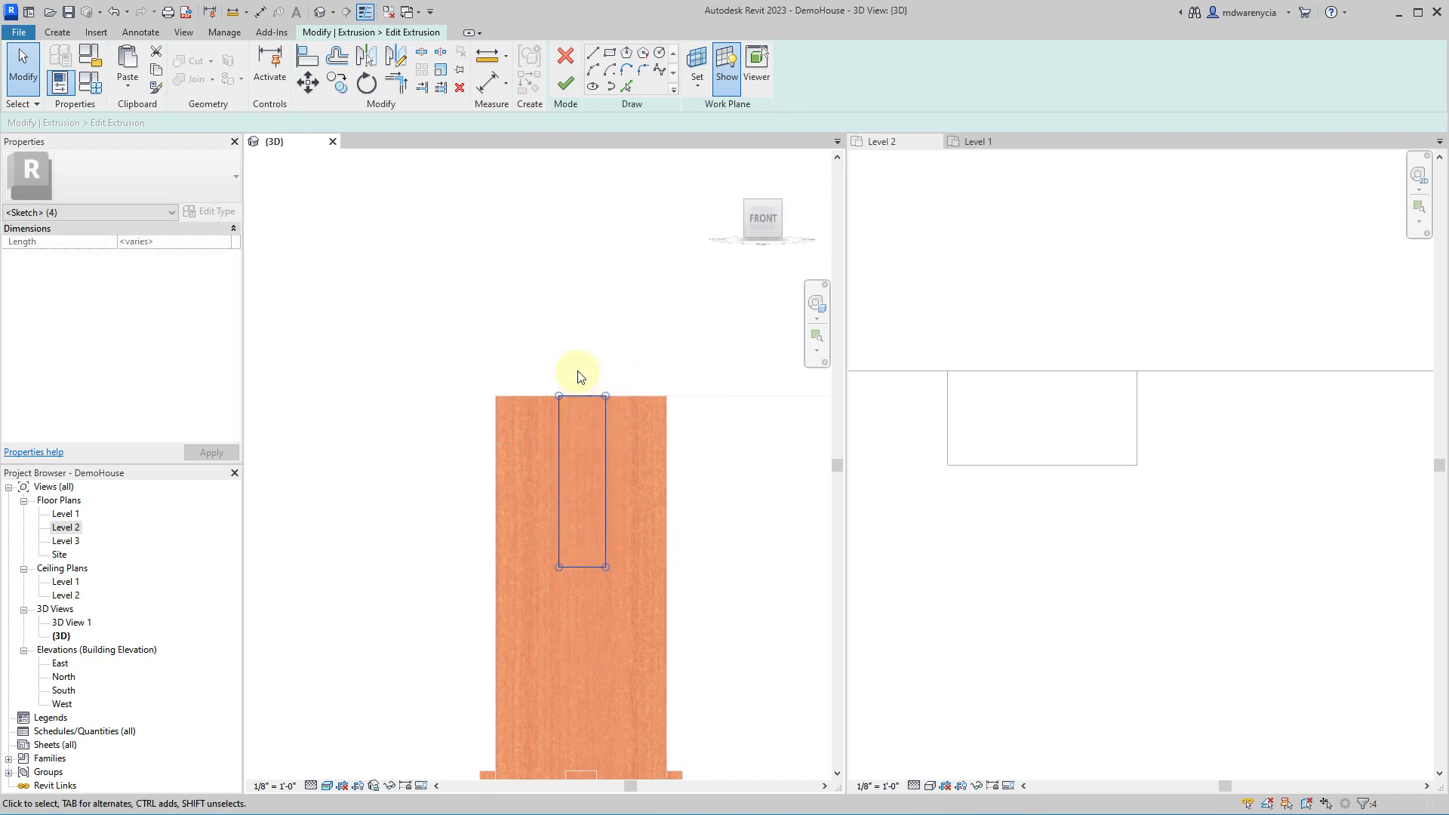
# - Try a short vertical line down from the middle of the profile's top edge, and delete it
pyautogui.scroll(1, 595, 38)
pyautogui.click(341, 32)
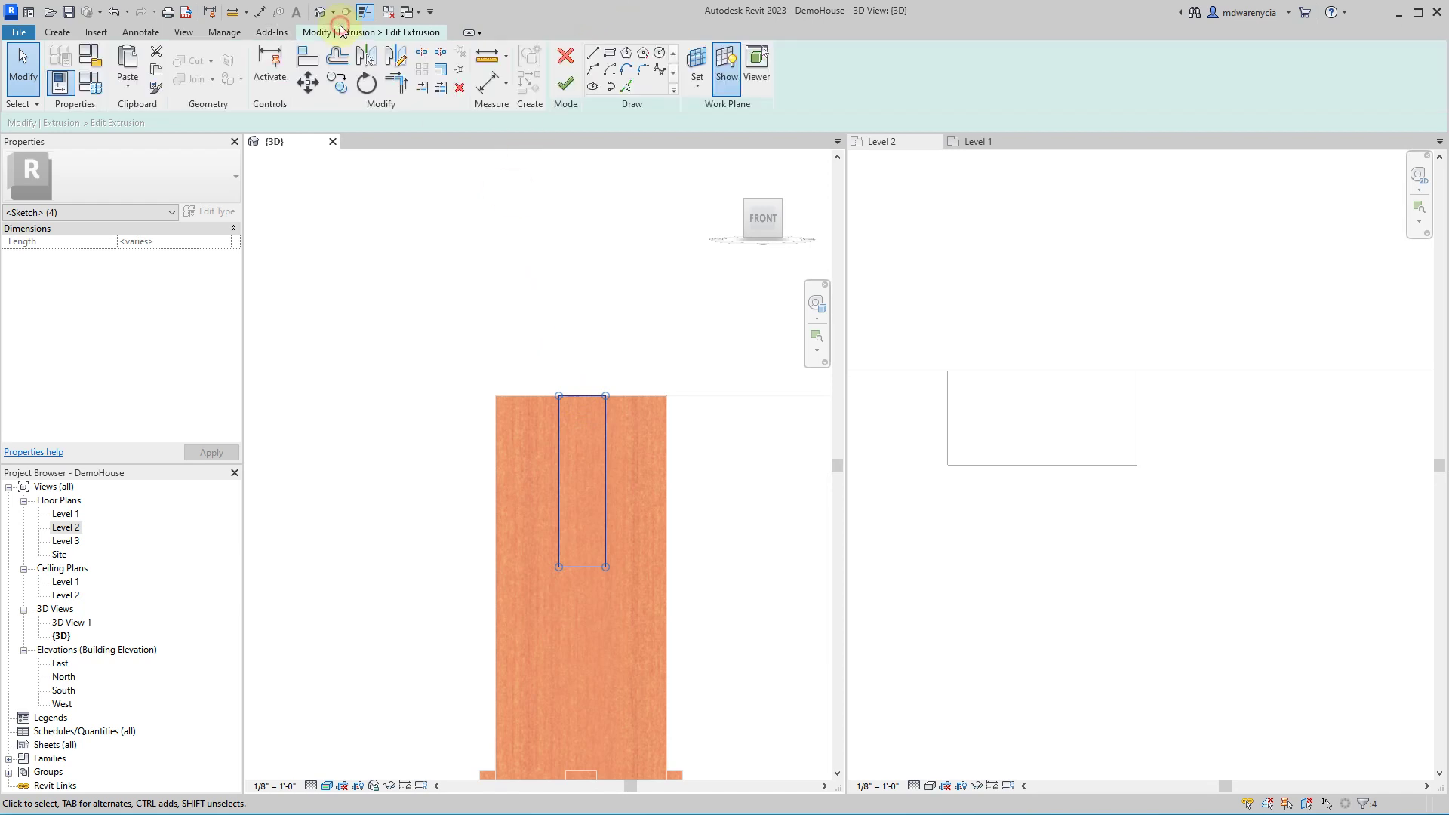
pyautogui.click(593, 53)
pyautogui.scroll(2, 578, 393)
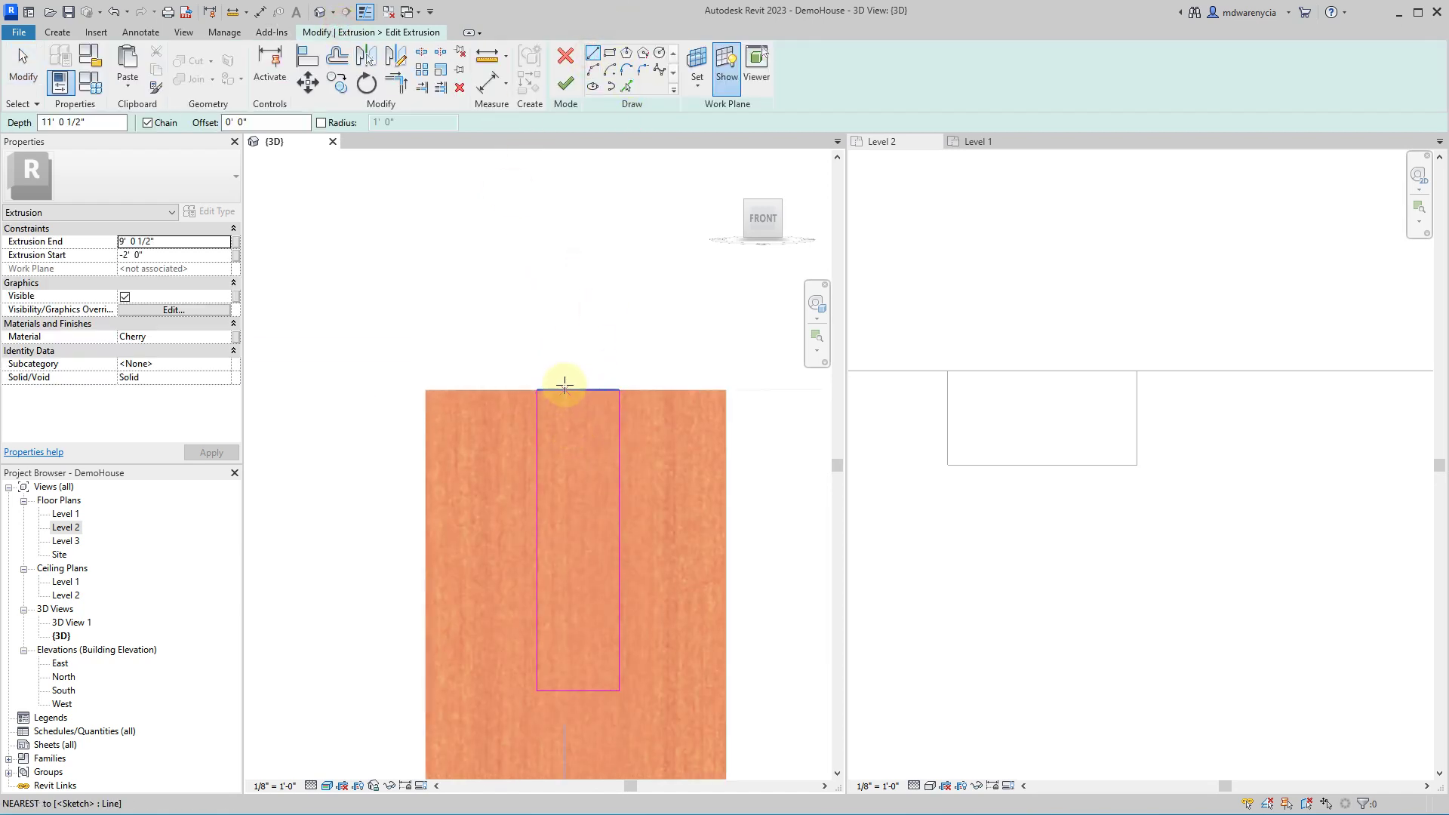
pyautogui.click(578, 455)
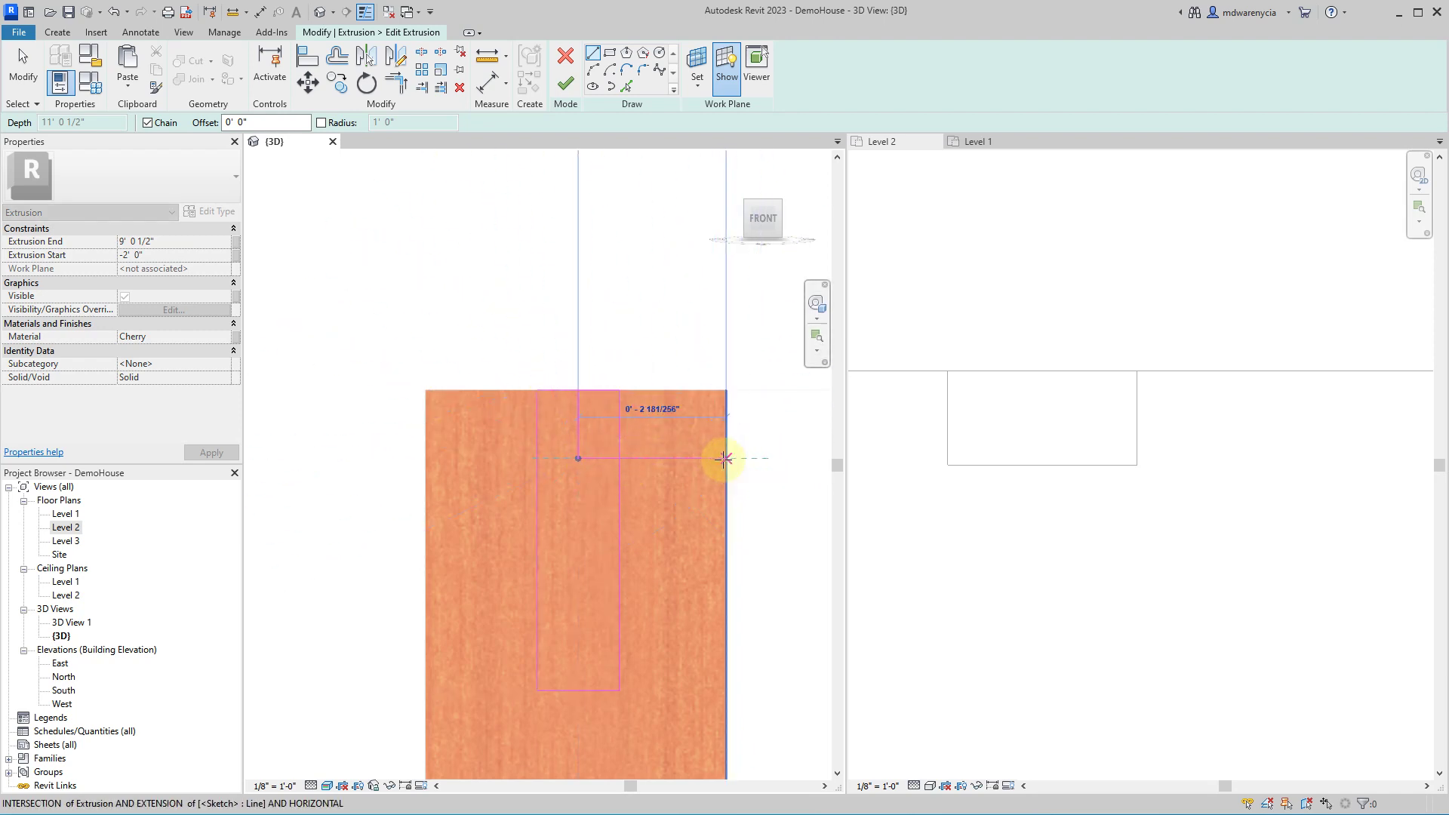
pyautogui.press('Escape')
pyautogui.press('Escape')
pyautogui.click(577, 437)
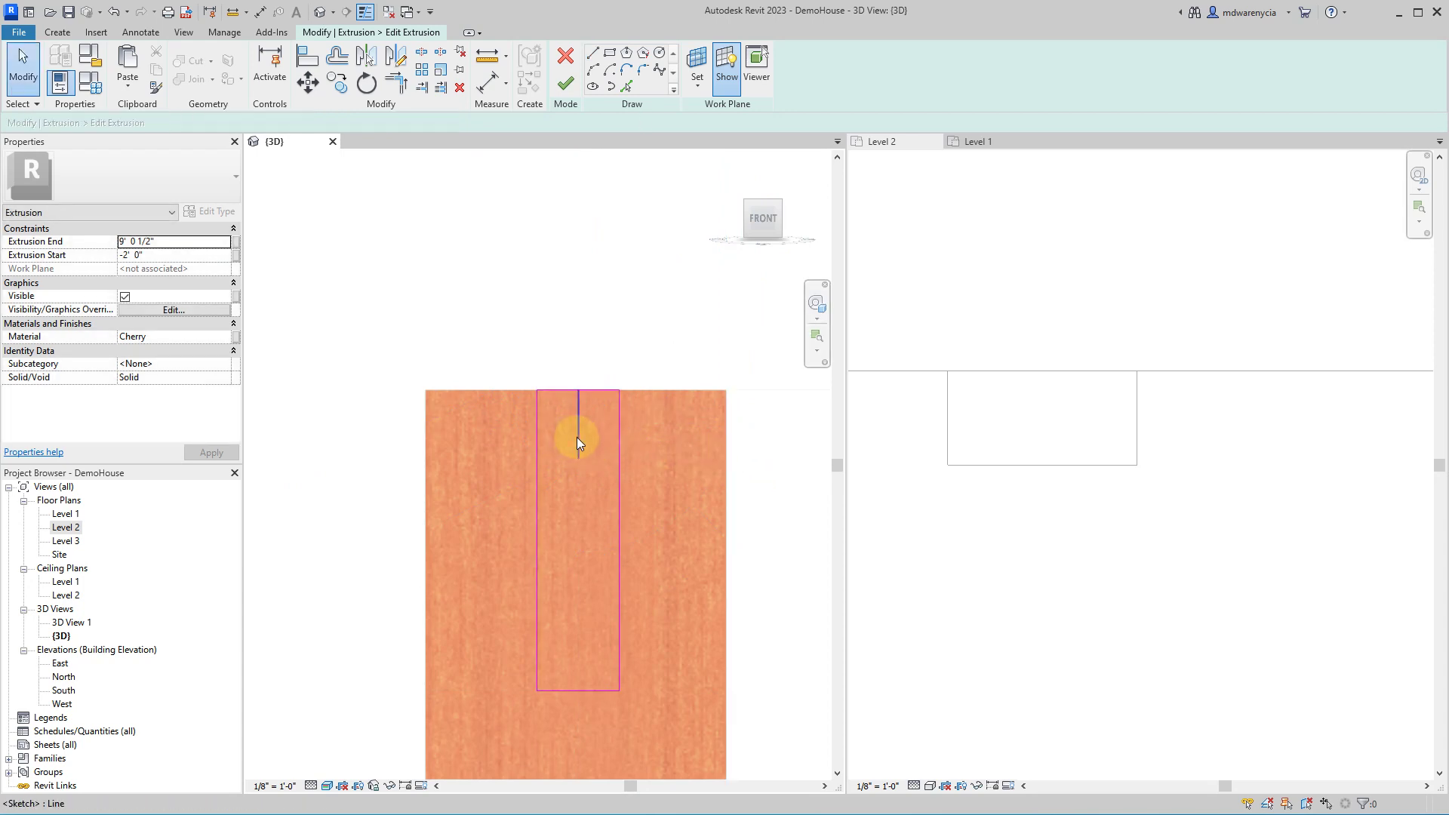
pyautogui.press('Delete')
pyautogui.scroll(-9, 422, 384)
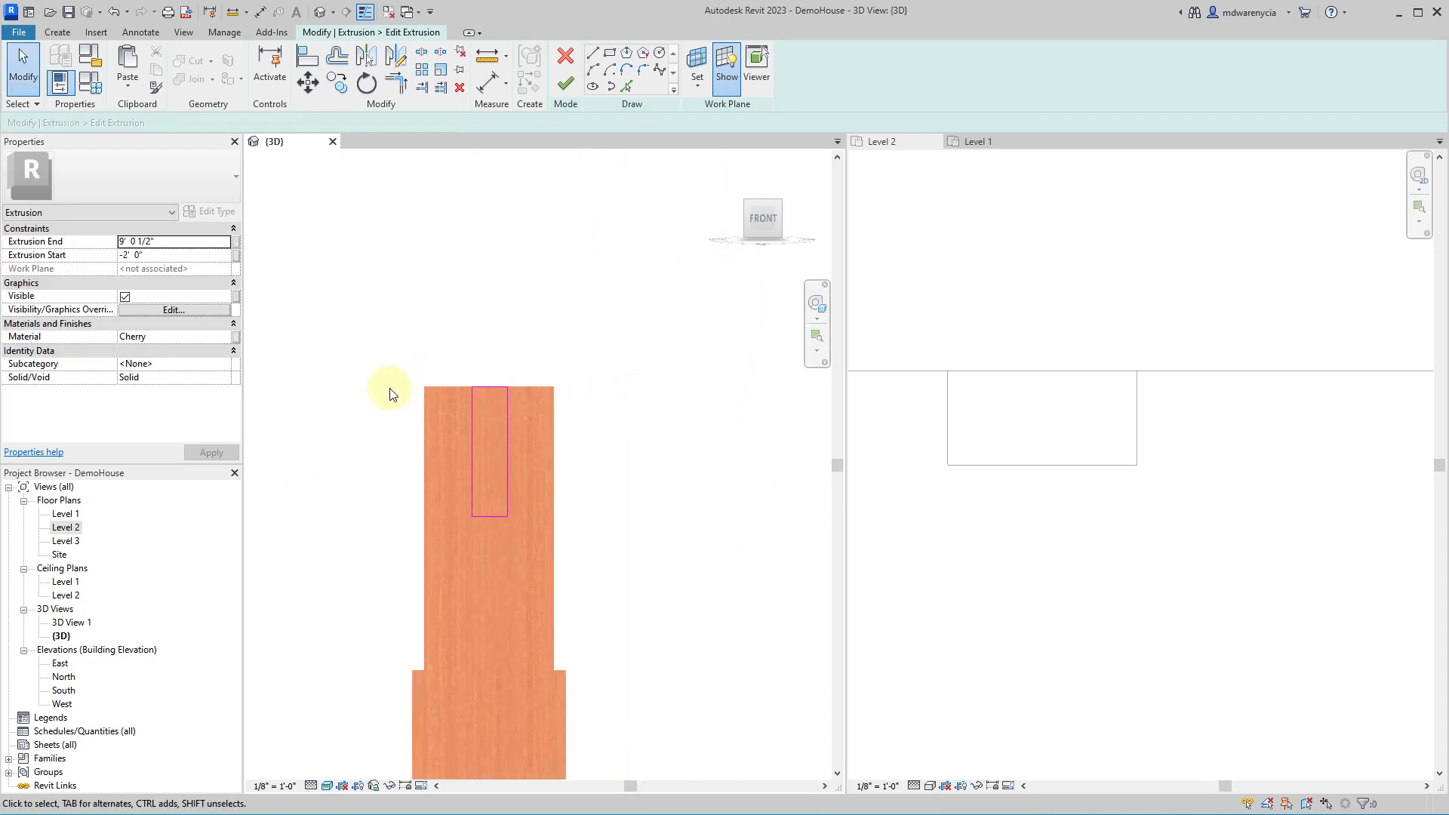
pyautogui.moveTo(666, 418); pyautogui.dragTo(719, 441, button='middle')
pyautogui.scroll(8, 473, 369)
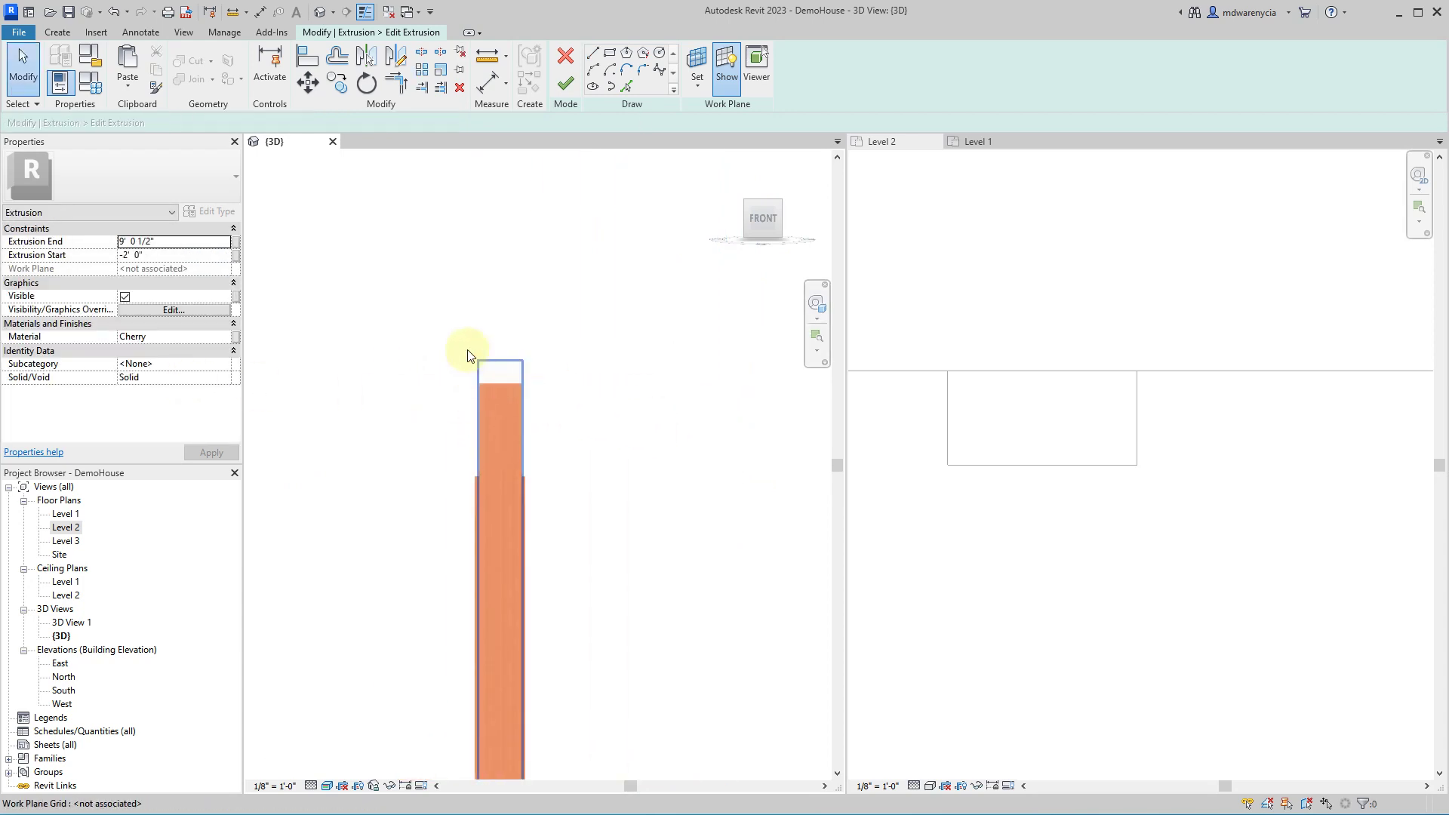
pyautogui.click(591, 54)
pyautogui.scroll(2, 501, 392)
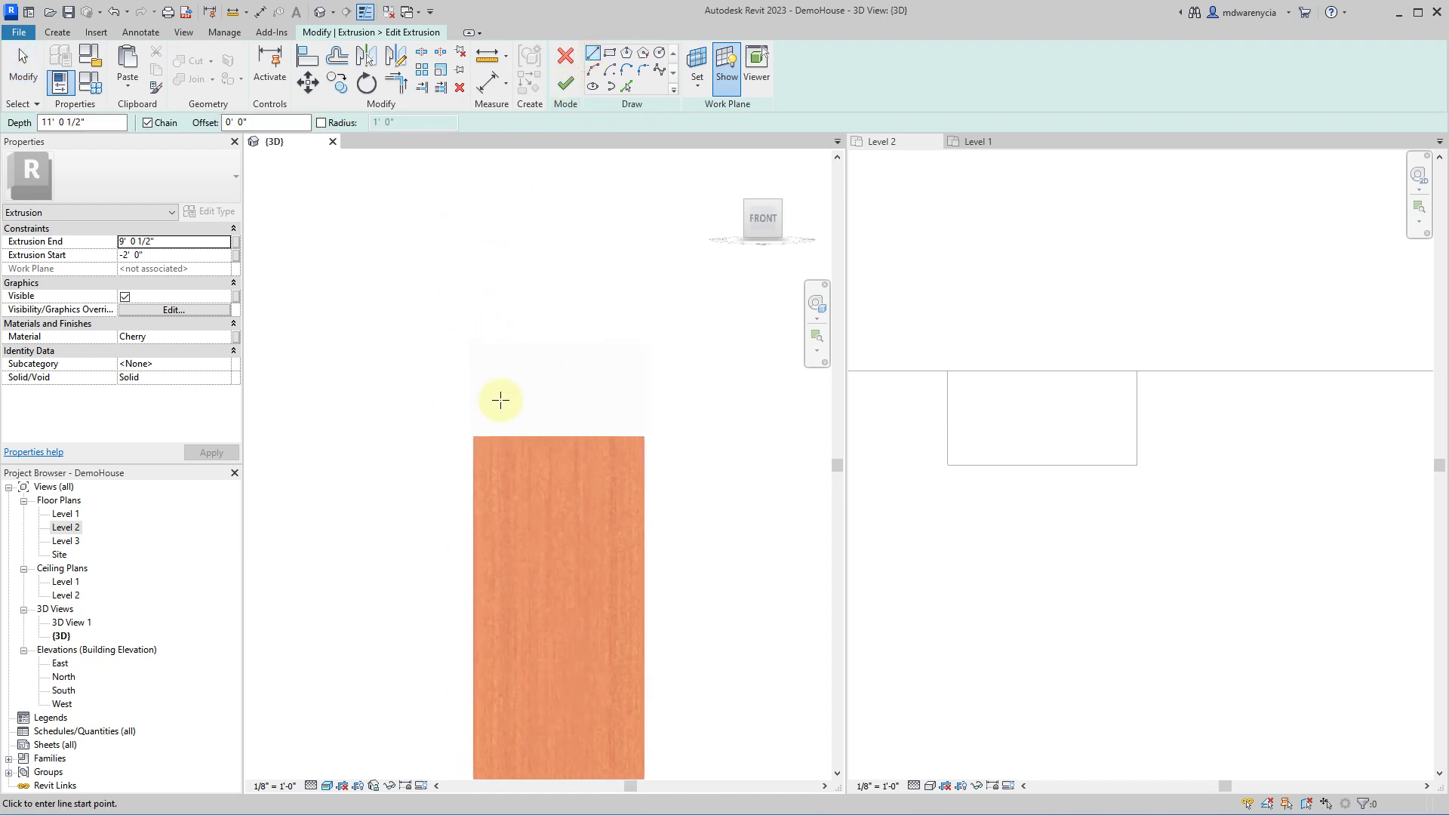
pyautogui.scroll(3, 514, 436)
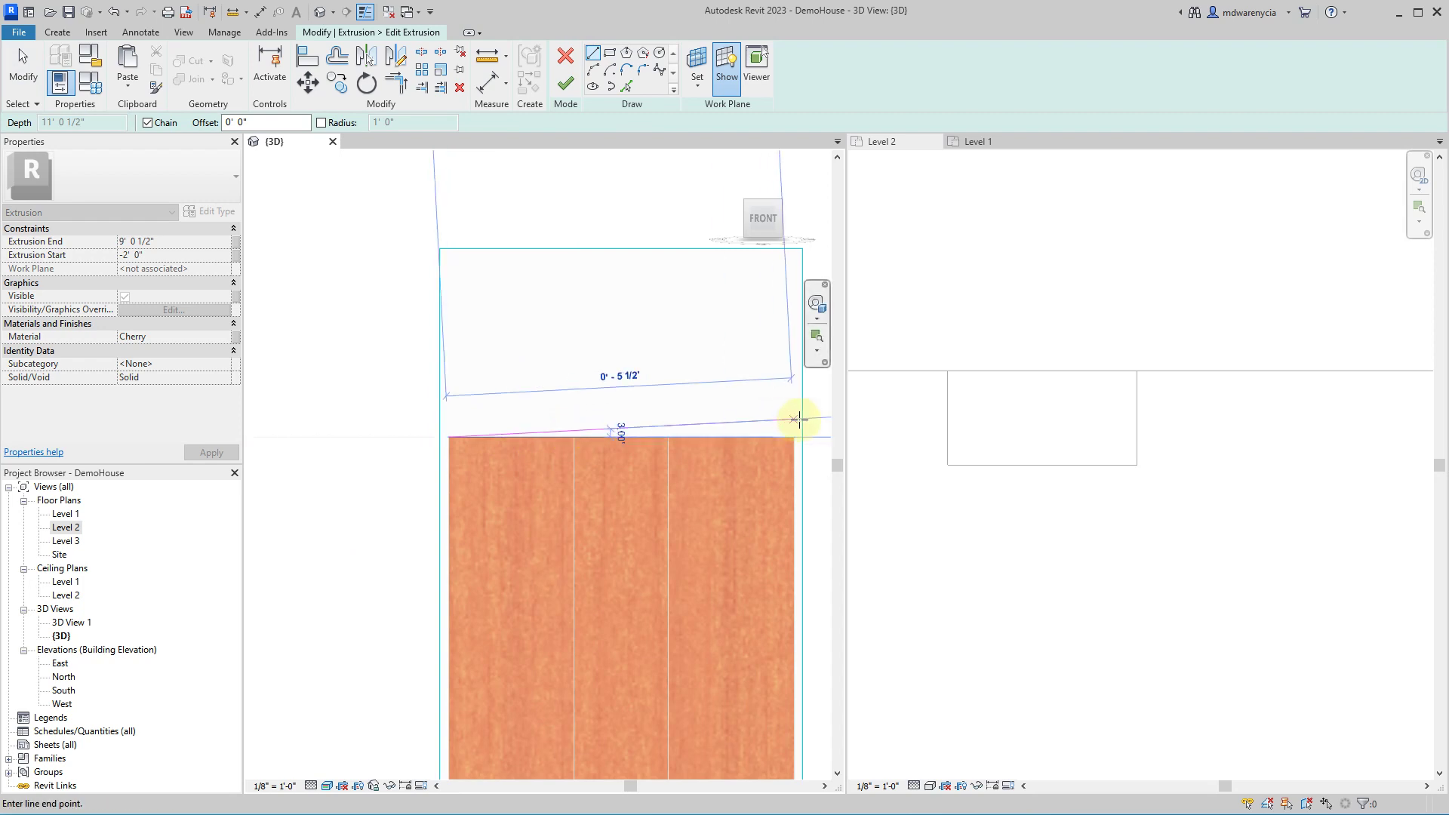
pyautogui.press('Escape')
pyautogui.scroll(-3, 686, 437)
pyautogui.scroll(-4, 431, 559)
pyautogui.moveTo(568, 537); pyautogui.dragTo(834, 515, button='middle')
pyautogui.moveTo(408, 527); pyautogui.dragTo(709, 510, button='middle')
pyautogui.scroll(3, 589, 495)
pyautogui.scroll(3, 524, 495)
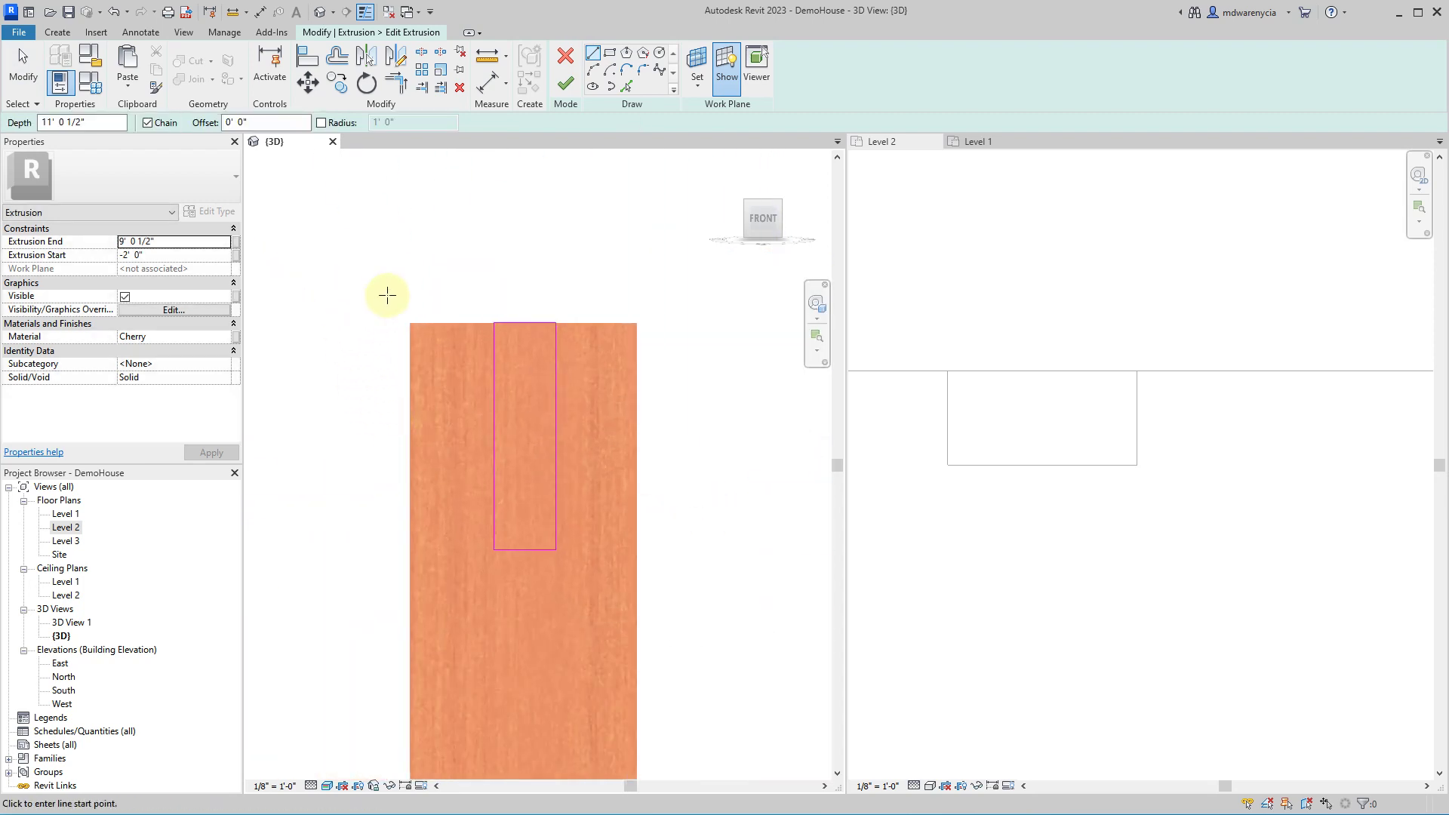
pyautogui.press('Escape')
# - Draw a 2" guide line along the post's top edge from its left corner toward the profile
pyautogui.click(594, 54)
pyautogui.scroll(2, 440, 261)
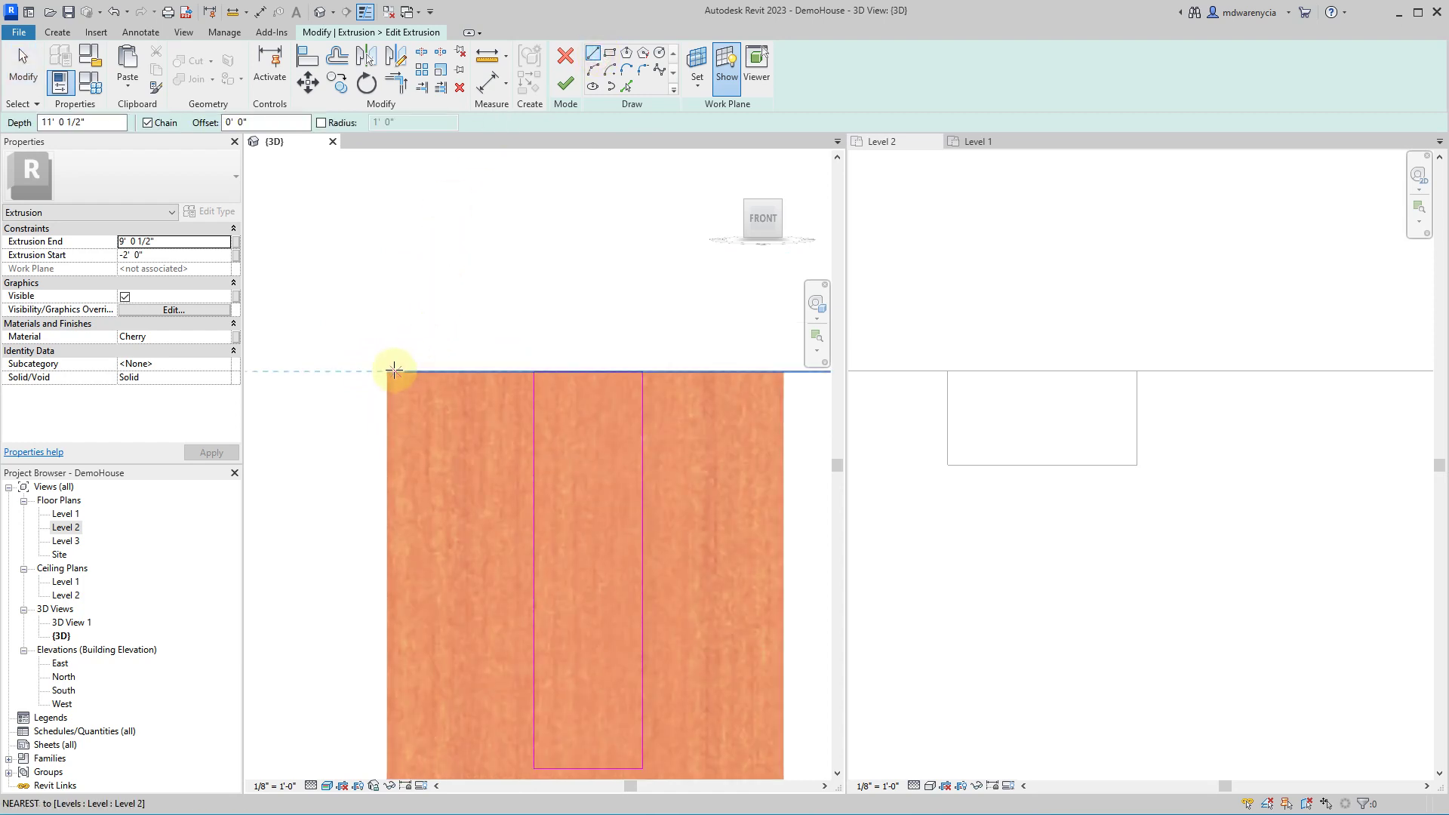
pyautogui.write('2')
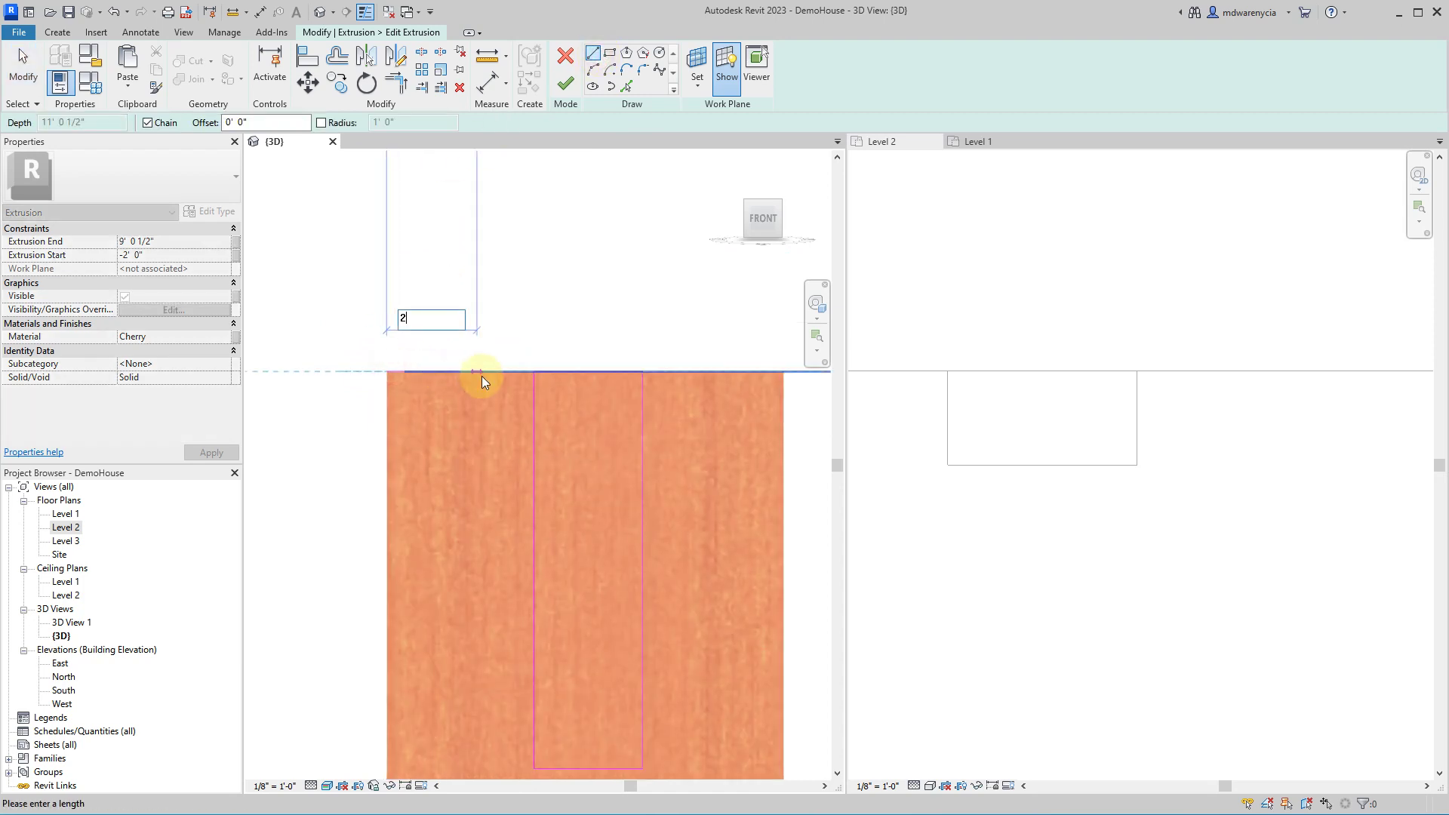
pyautogui.press('Escape')
pyautogui.press('Escape')
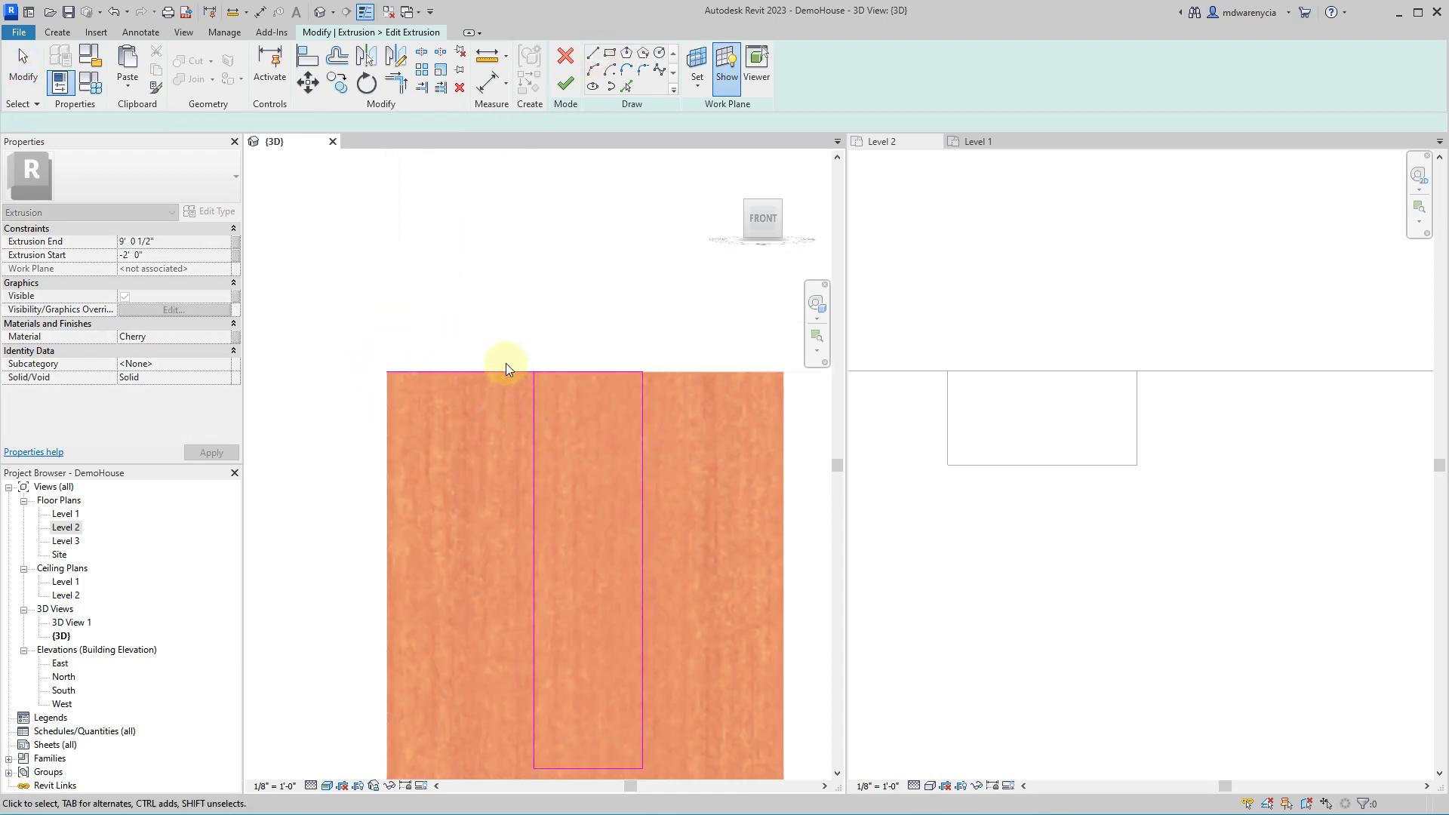
# - Shift the whole profile sideways so its left edge meets the end of the guide line
pyautogui.moveTo(512, 321); pyautogui.dragTo(667, 772)
pyautogui.scroll(4, 500, 405)
pyautogui.moveTo(556, 356)
pyautogui.mouseDown()
pyautogui.moveTo(609, 356)
pyautogui.moveTo(551, 355)
pyautogui.mouseUp()
pyautogui.scroll(-3, 504, 399)
pyautogui.hotkey('ctrl', 'z')
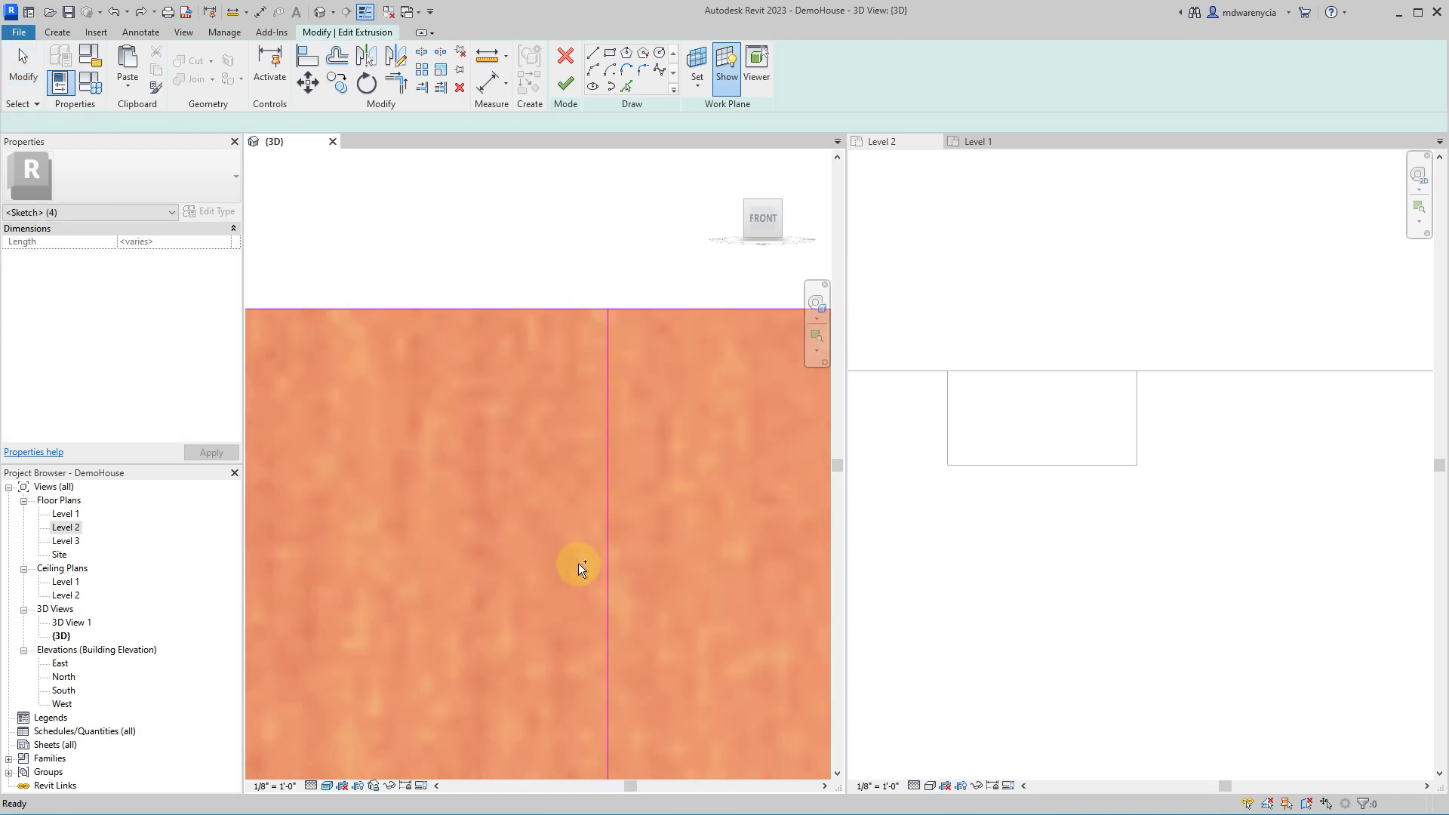
pyautogui.hotkey('ctrl', 'y')
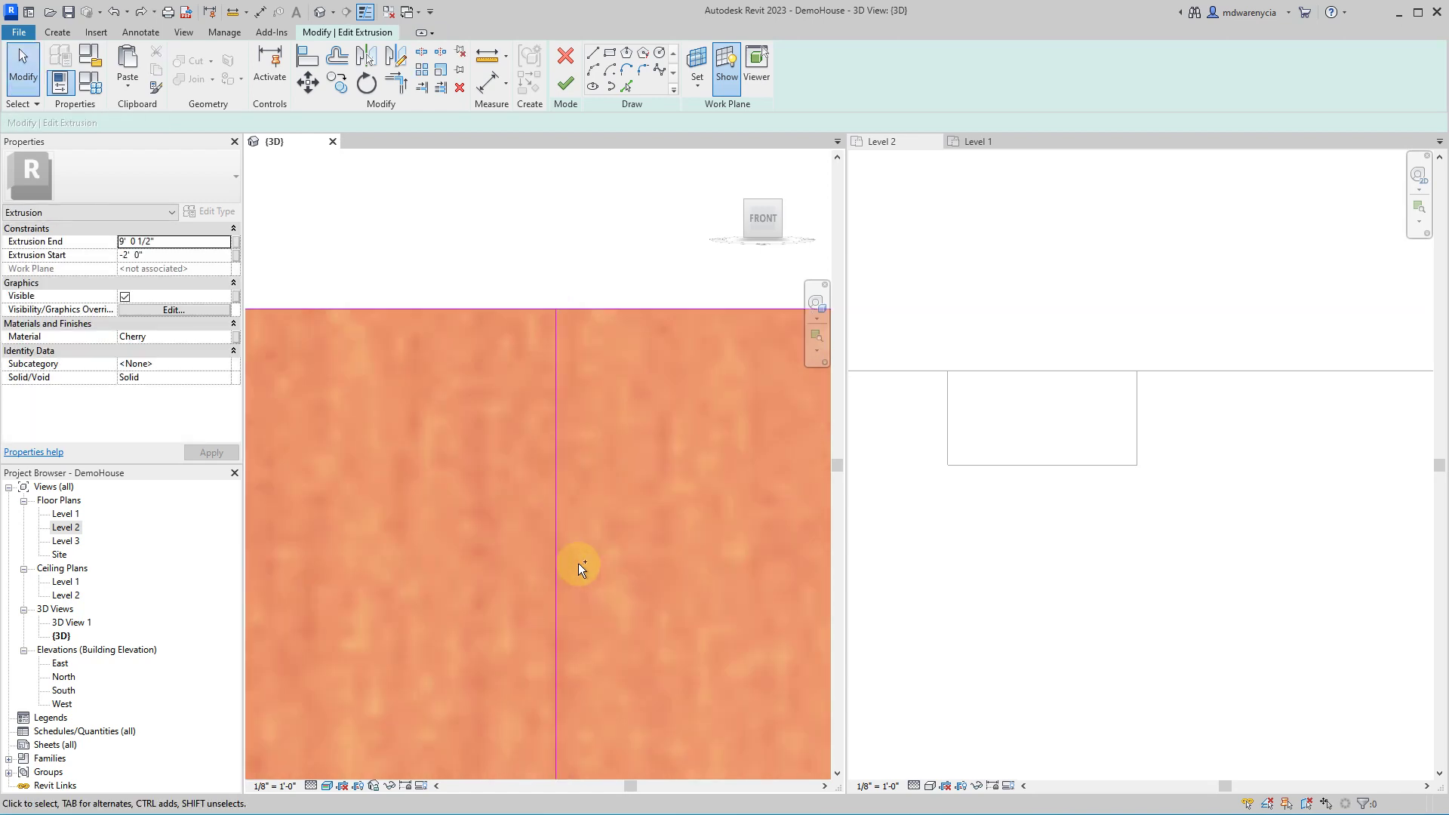
# - Remove the guide line and finish the beam's profile sketch
pyautogui.scroll(-2, 578, 563)
pyautogui.scroll(-2, 368, 438)
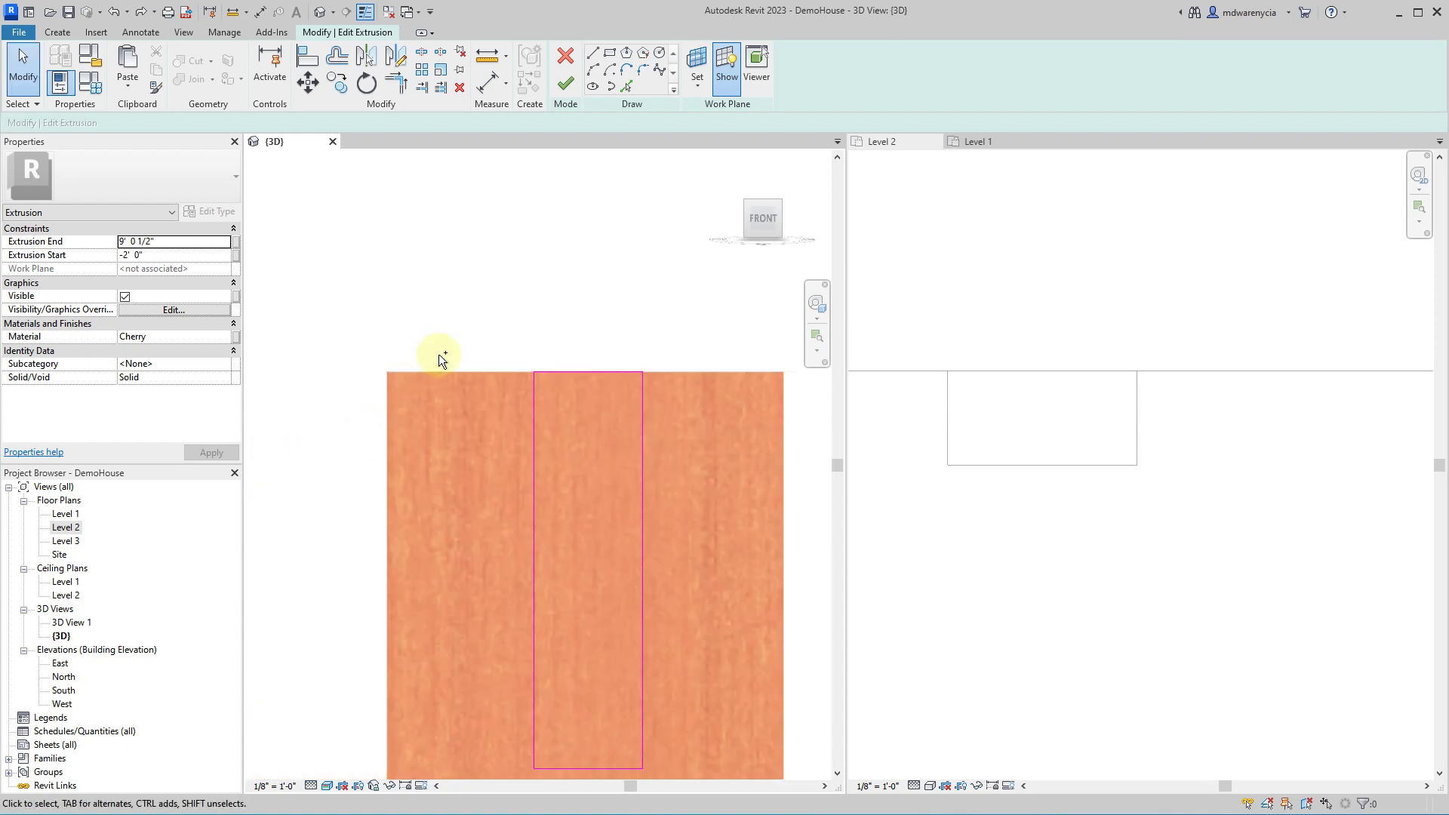
pyautogui.scroll(-1, 595, 414)
pyautogui.scroll(-1, 557, 370)
pyautogui.click(567, 83)
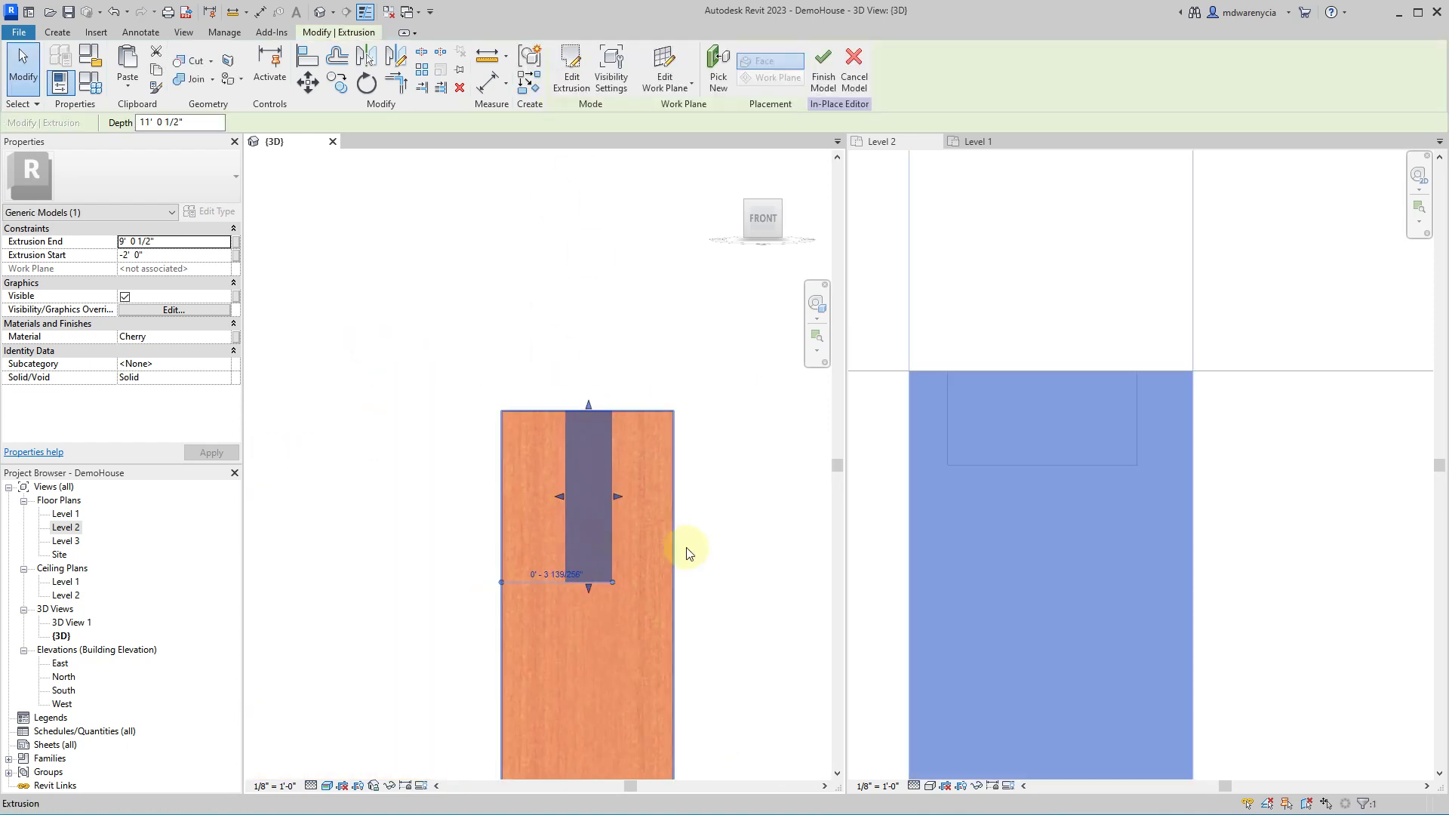
# - Examine from an angled 3D view how the repositioned beam sits on its pair of posts
pyautogui.scroll(-2, 679, 550)
pyautogui.scroll(-2, 1182, 531)
pyautogui.scroll(-5, 1178, 594)
pyautogui.scroll(-4, 645, 609)
pyautogui.scroll(-3, 569, 607)
pyautogui.keyDown('shift'); pyautogui.moveTo(671, 623); pyautogui.dragTo(445, 423, button='middle'); pyautogui.keyUp('shift')
pyautogui.click(615, 684)
pyautogui.scroll(3, 640, 707)
pyautogui.click(445, 422)
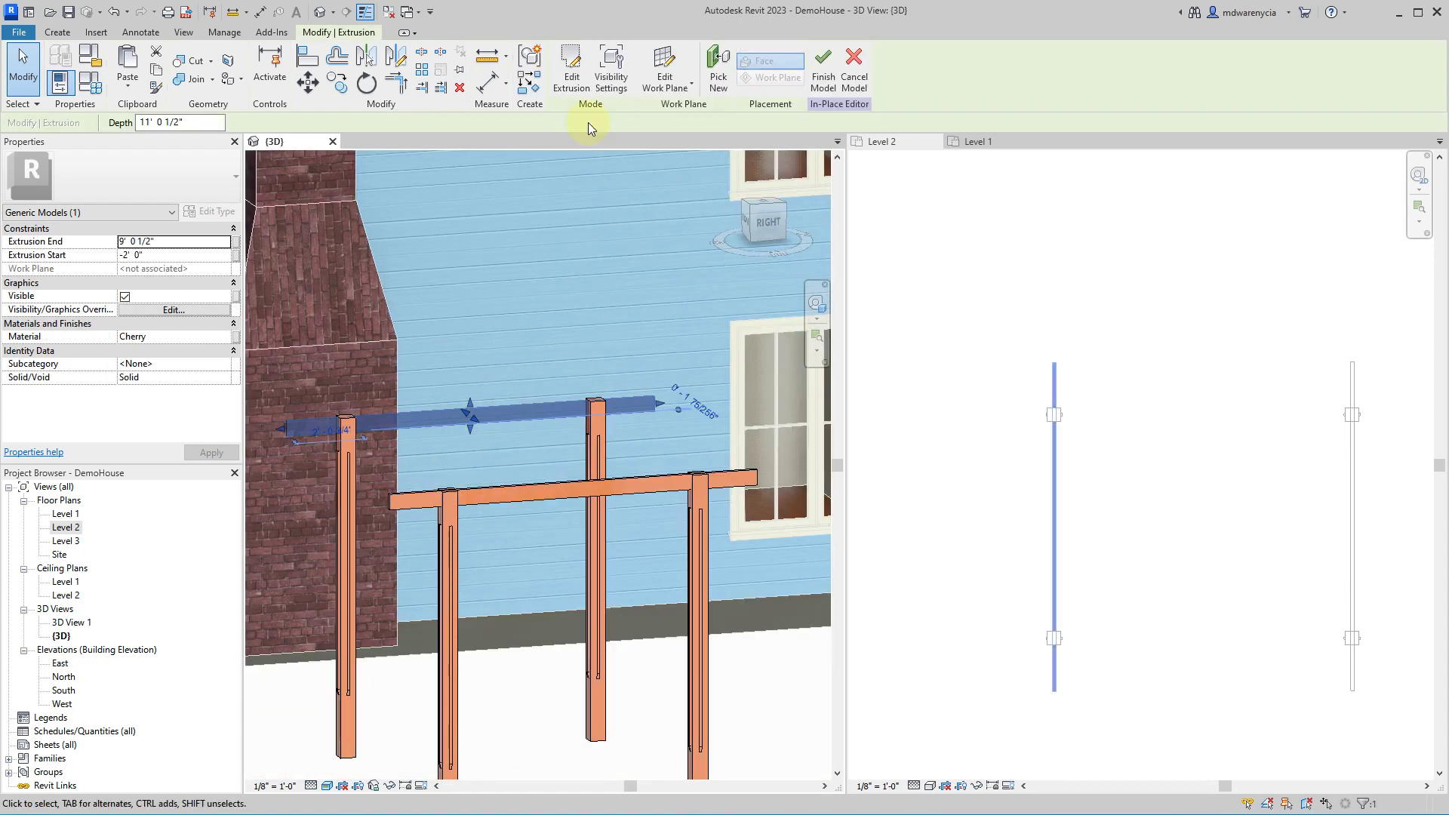
pyautogui.click(751, 689)
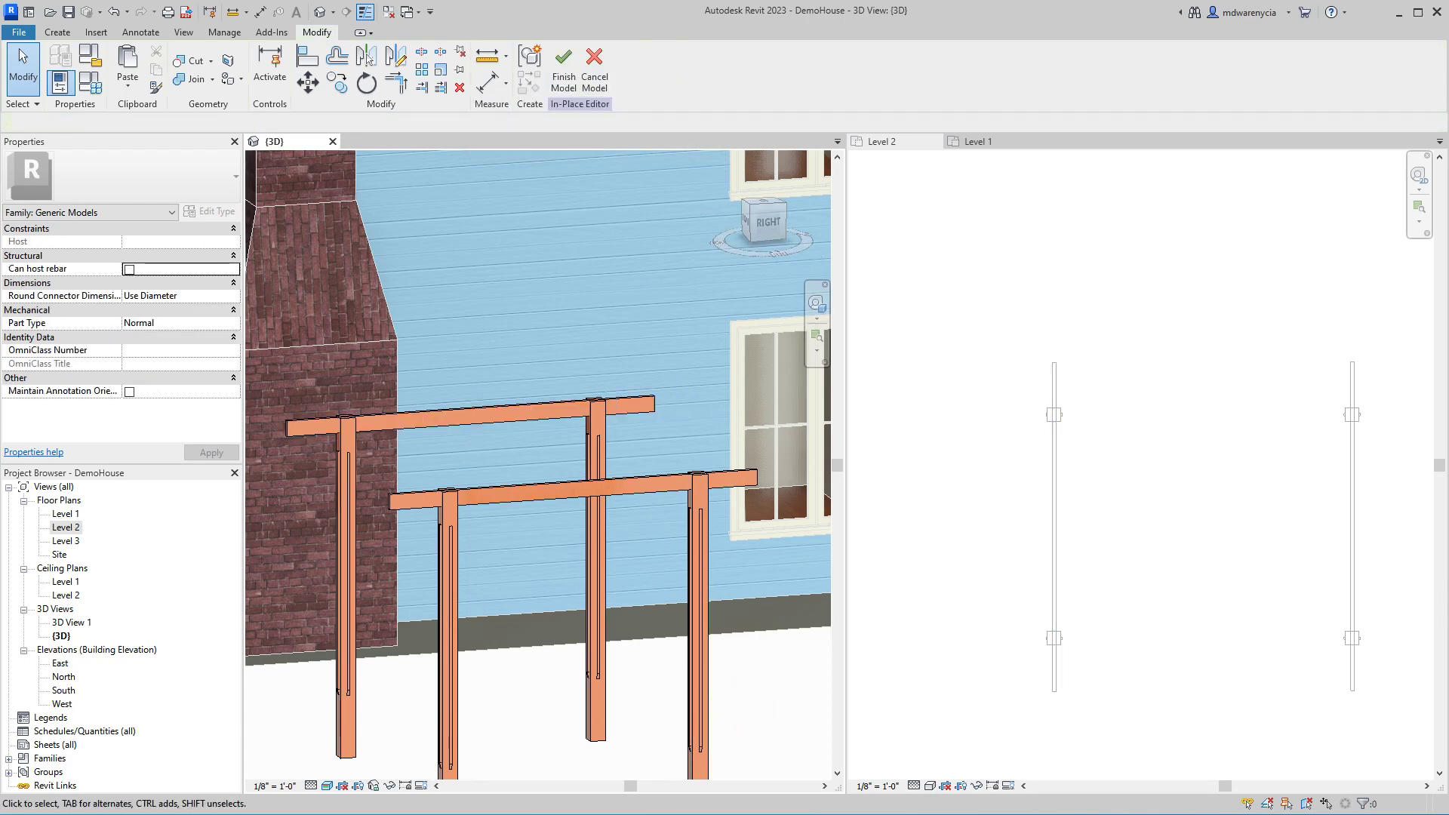
# - Set a new work plane by picking the side face of the left beam
pyautogui.click(58, 31)
pyautogui.click(898, 83)
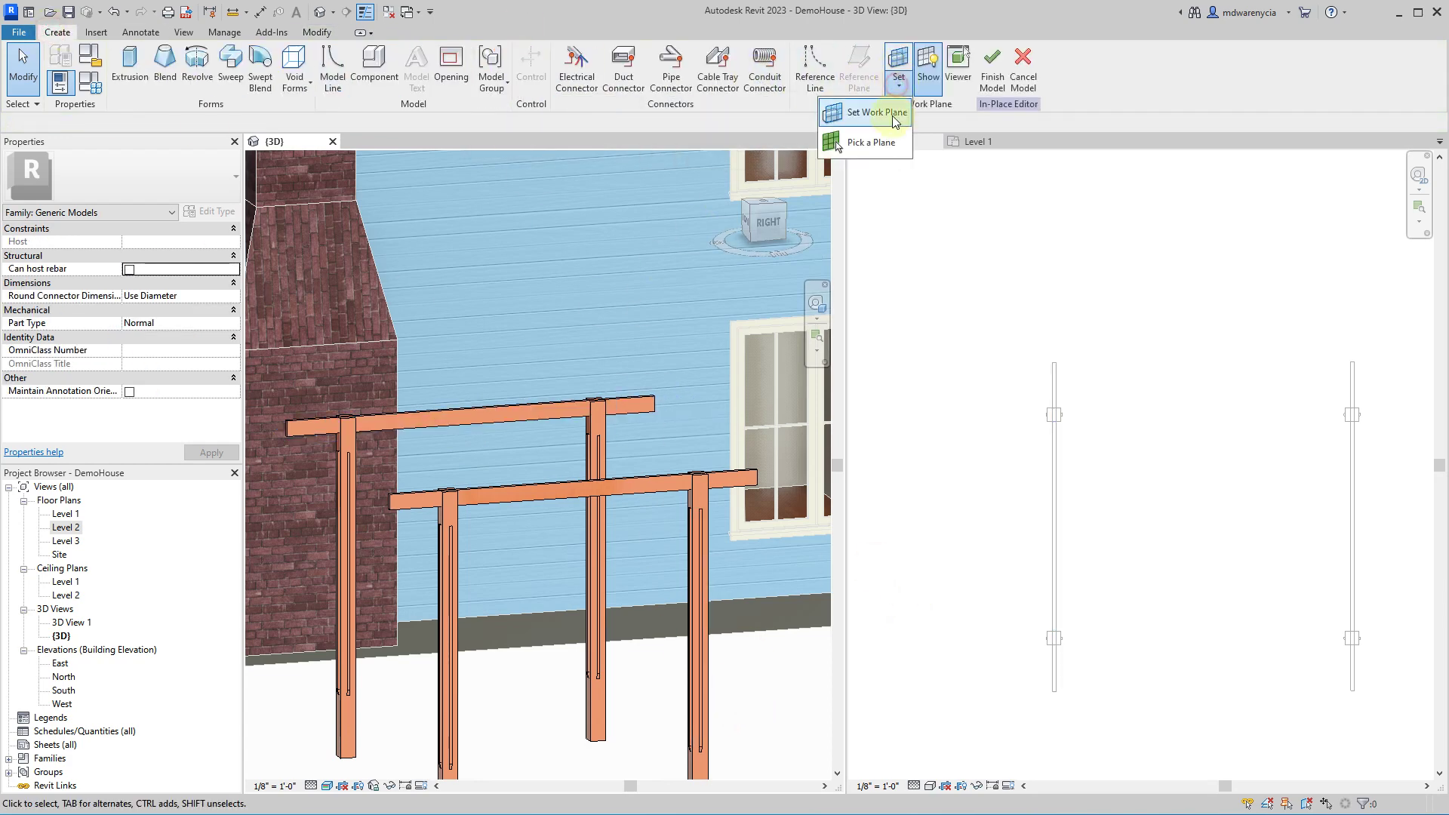
pyautogui.click(848, 113)
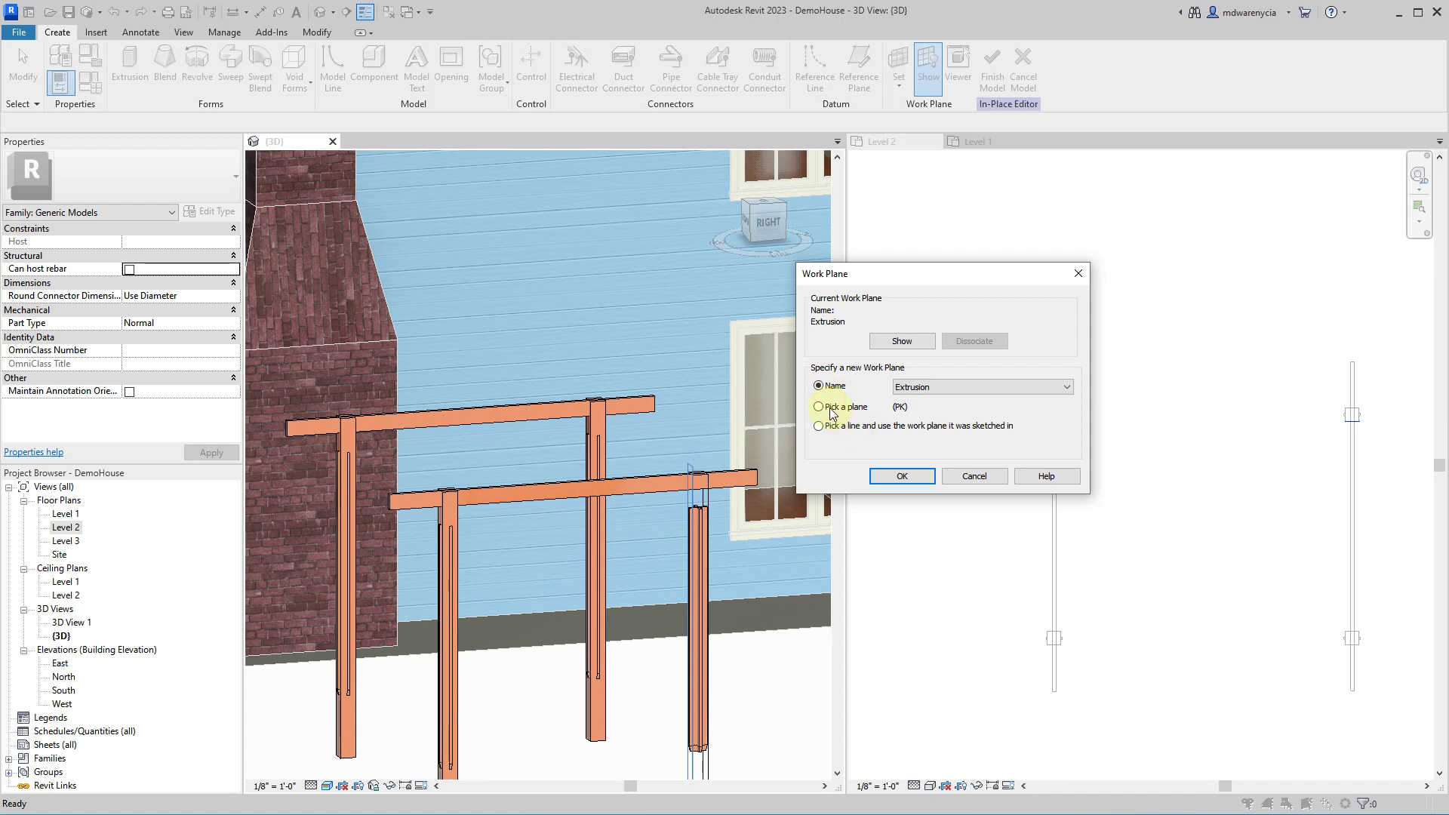
pyautogui.click(896, 474)
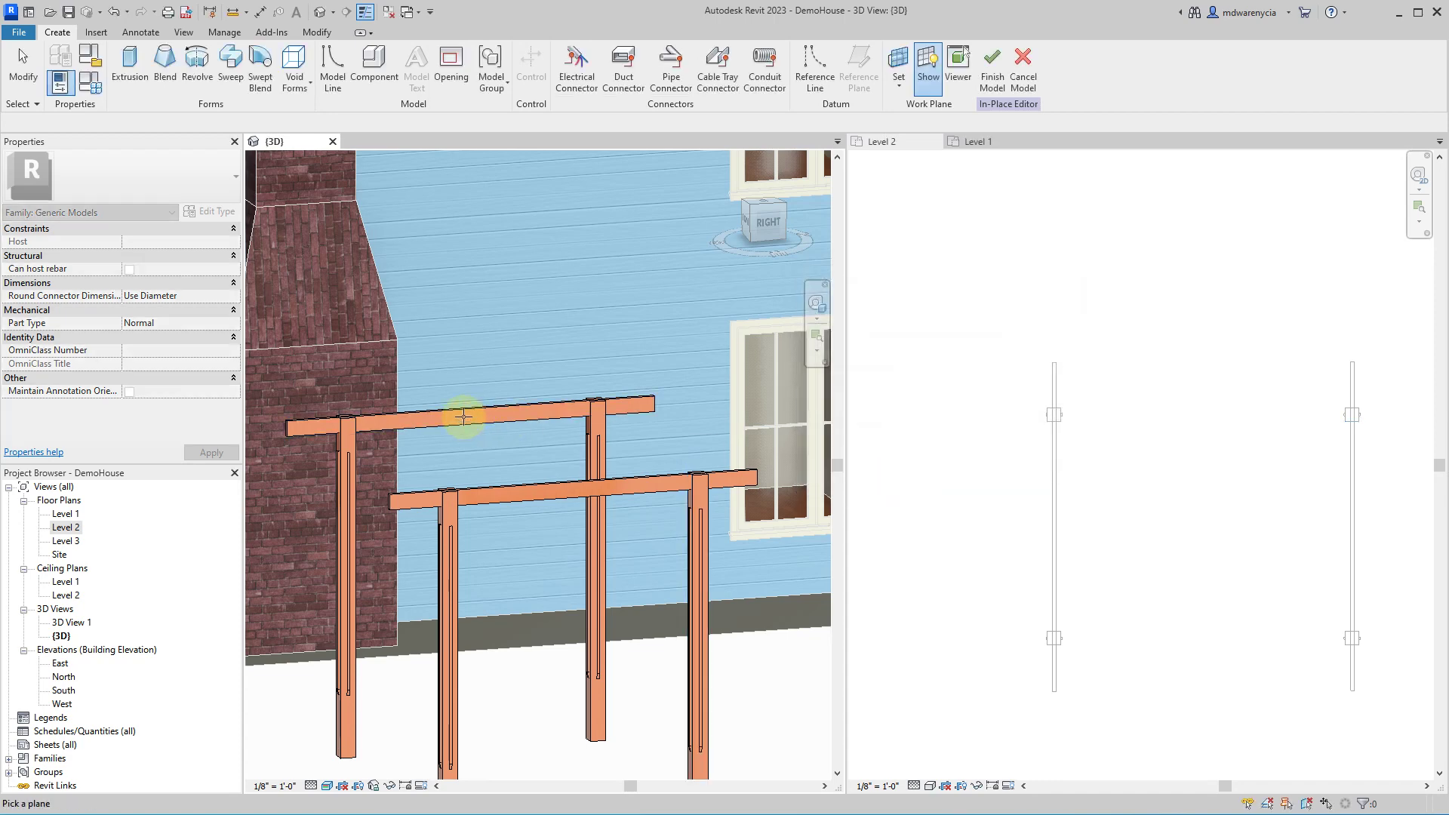
pyautogui.click(464, 415)
# - Face the right side in the 3D view and start a new extrusion on the beam's face
pyautogui.keyDown('shift'); pyautogui.moveTo(446, 414); pyautogui.dragTo(302, 218, button='middle'); pyautogui.keyUp('shift')
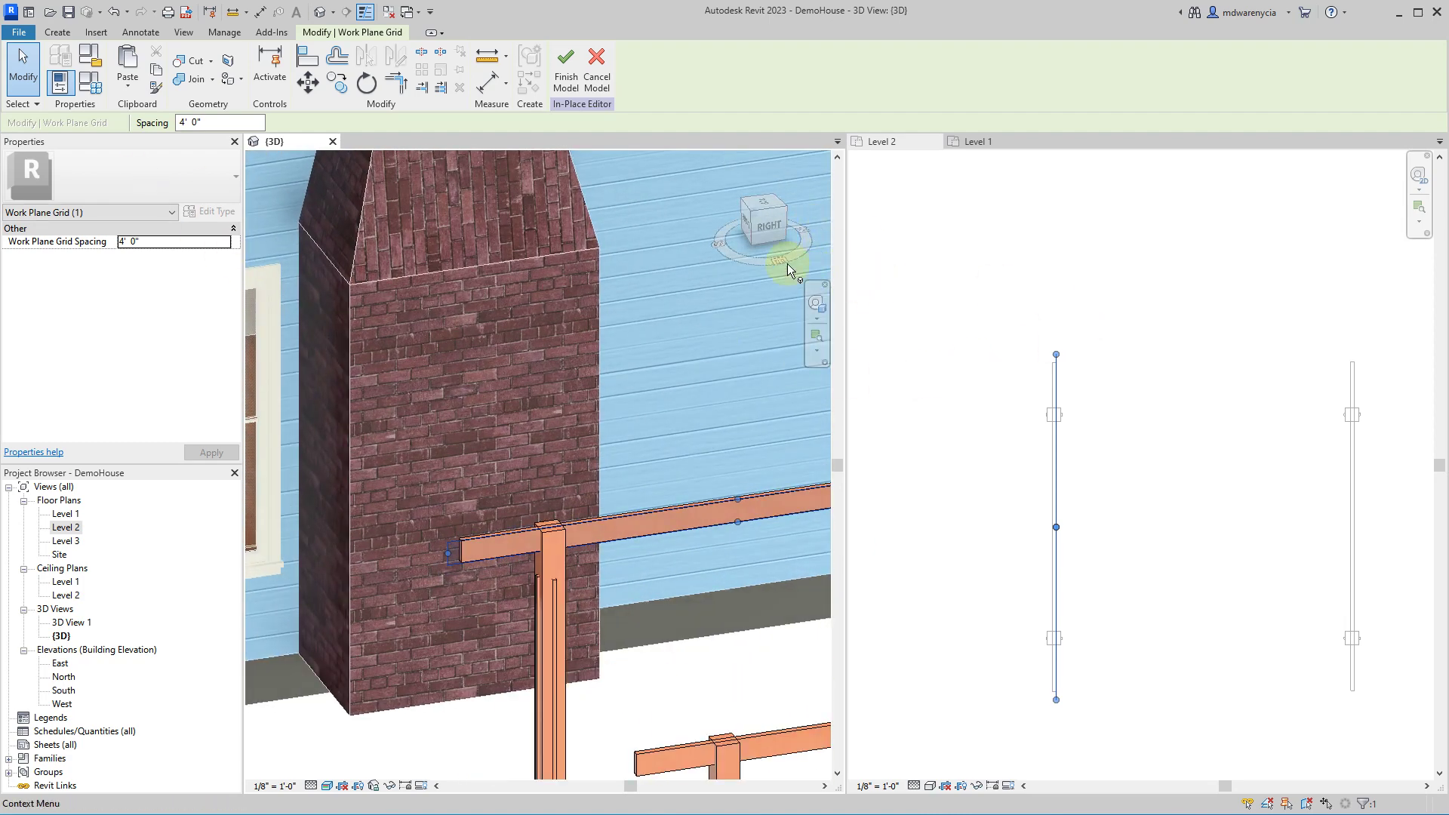
pyautogui.click(777, 228)
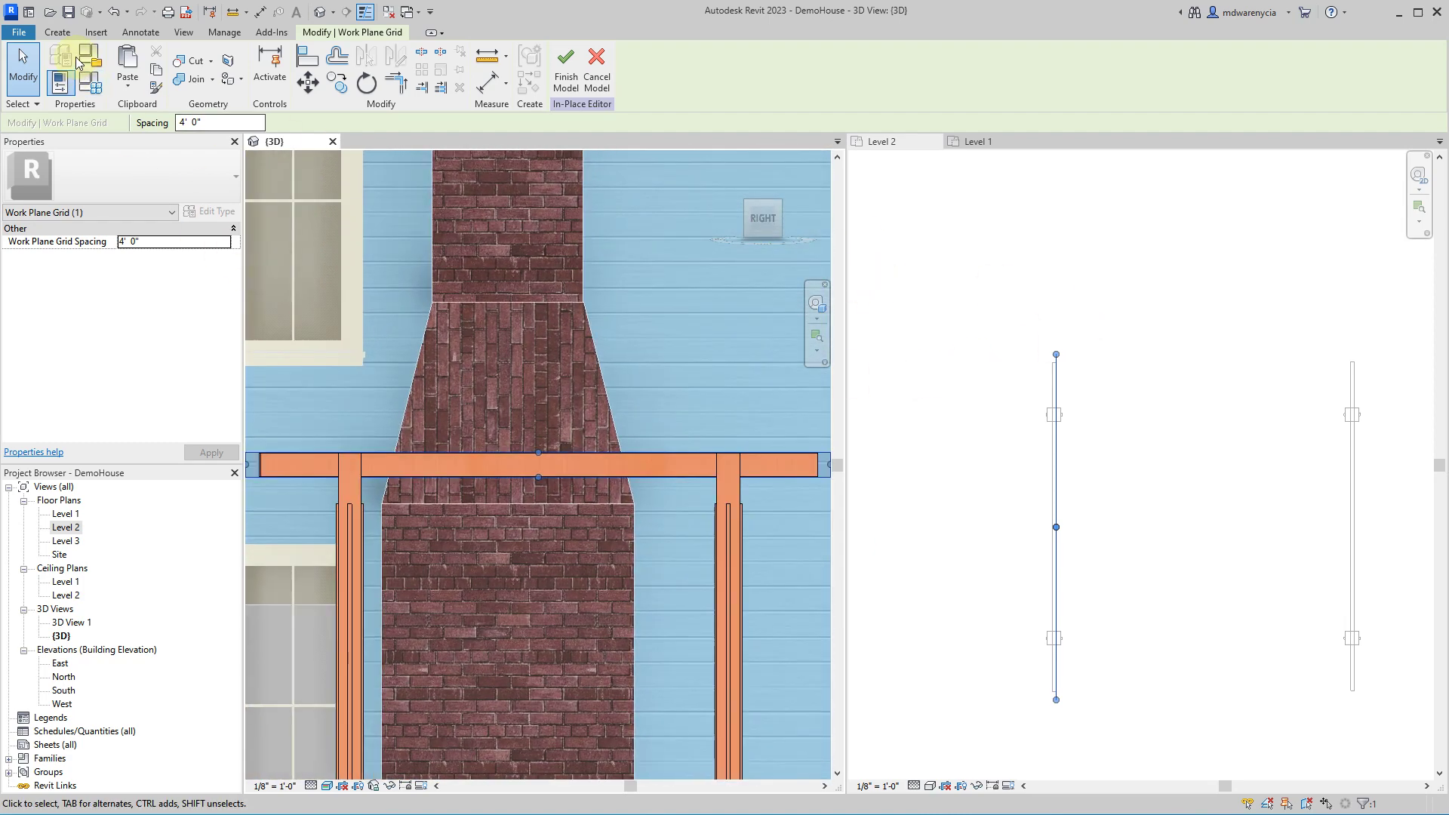
pyautogui.click(59, 33)
pyautogui.click(124, 67)
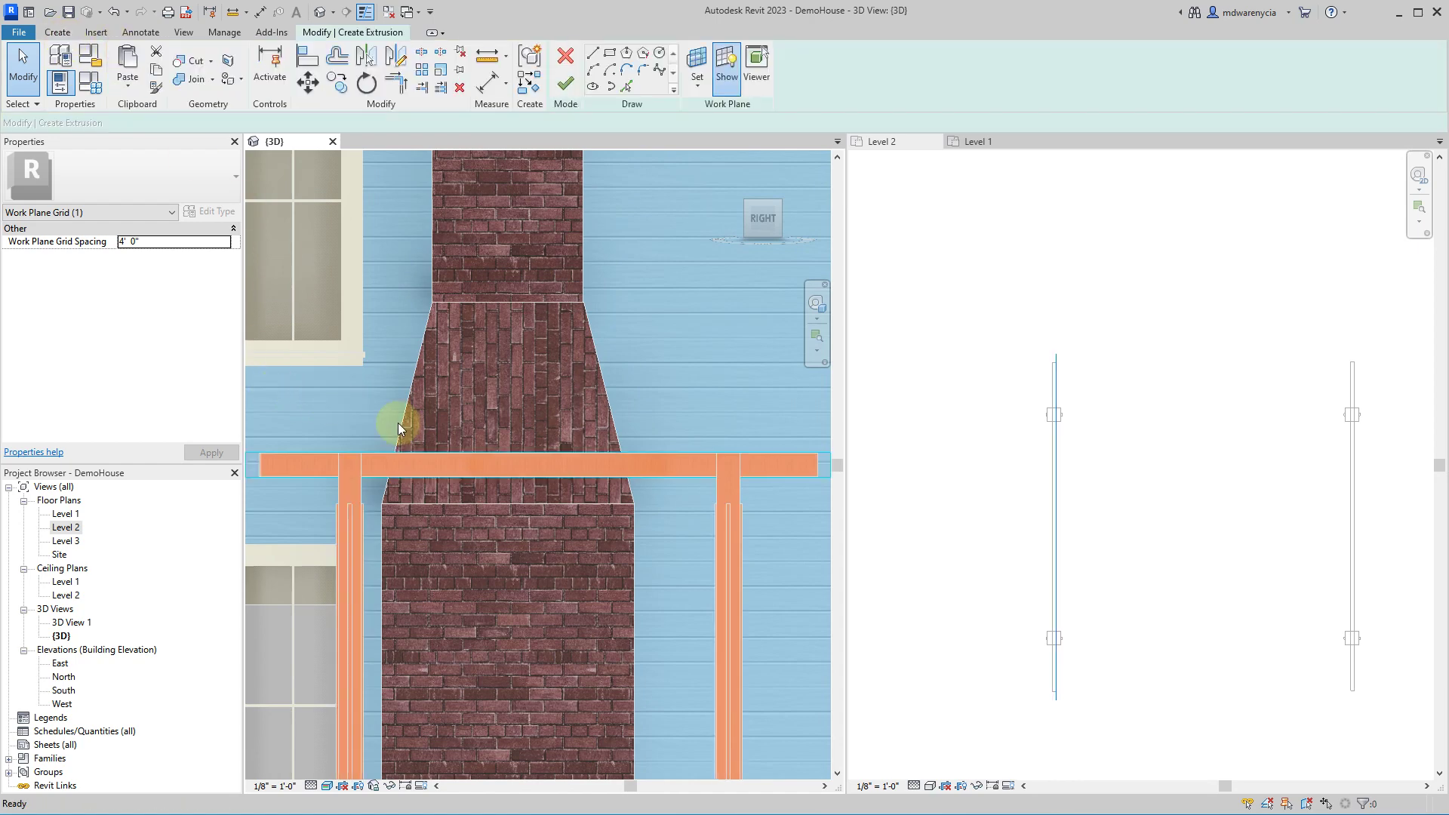
pyautogui.scroll(6, 316, 428)
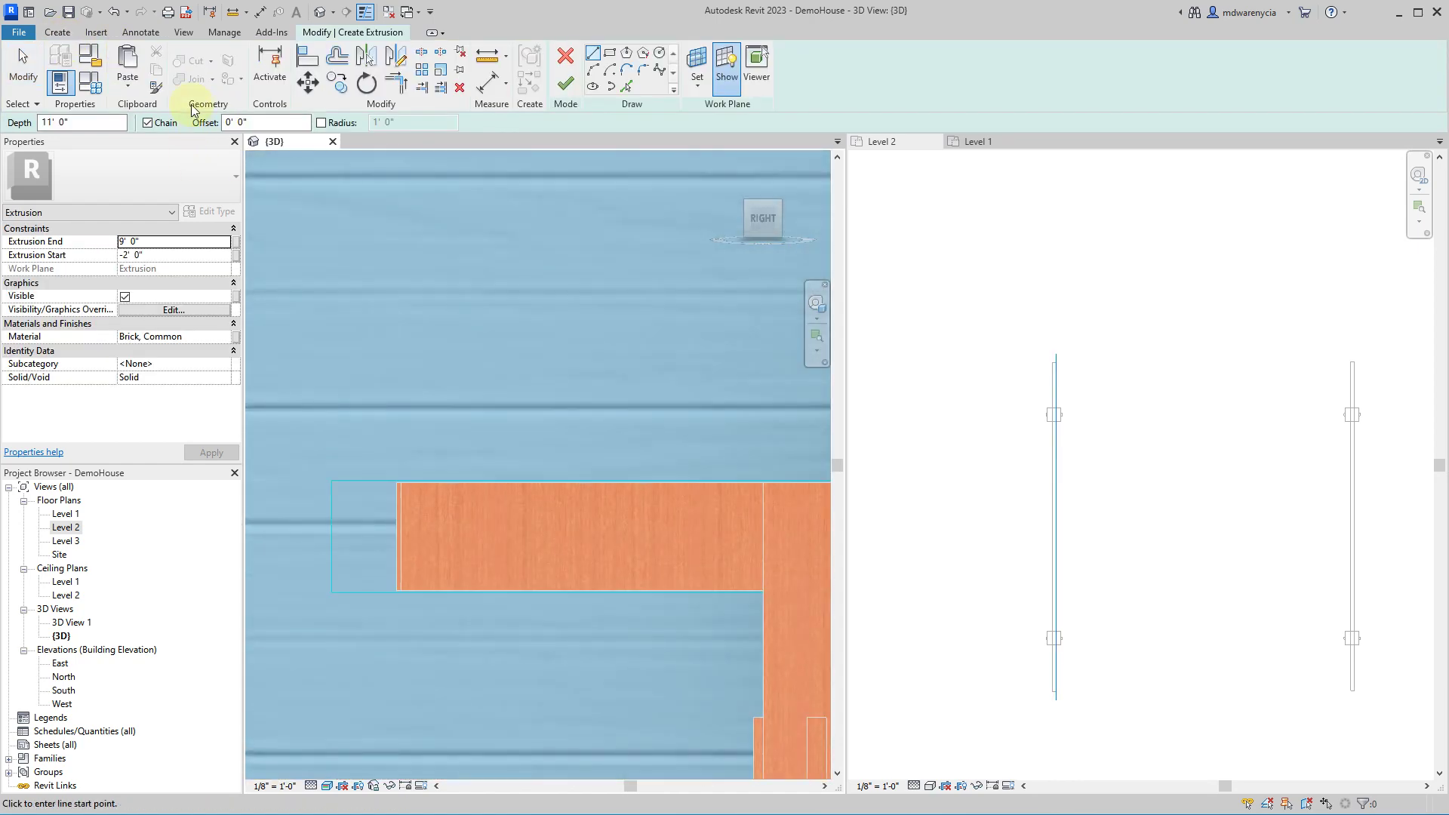
# - Sketch a vertical line upward from the beam end's top corner with an entered length of 5.5
pyautogui.click(591, 56)
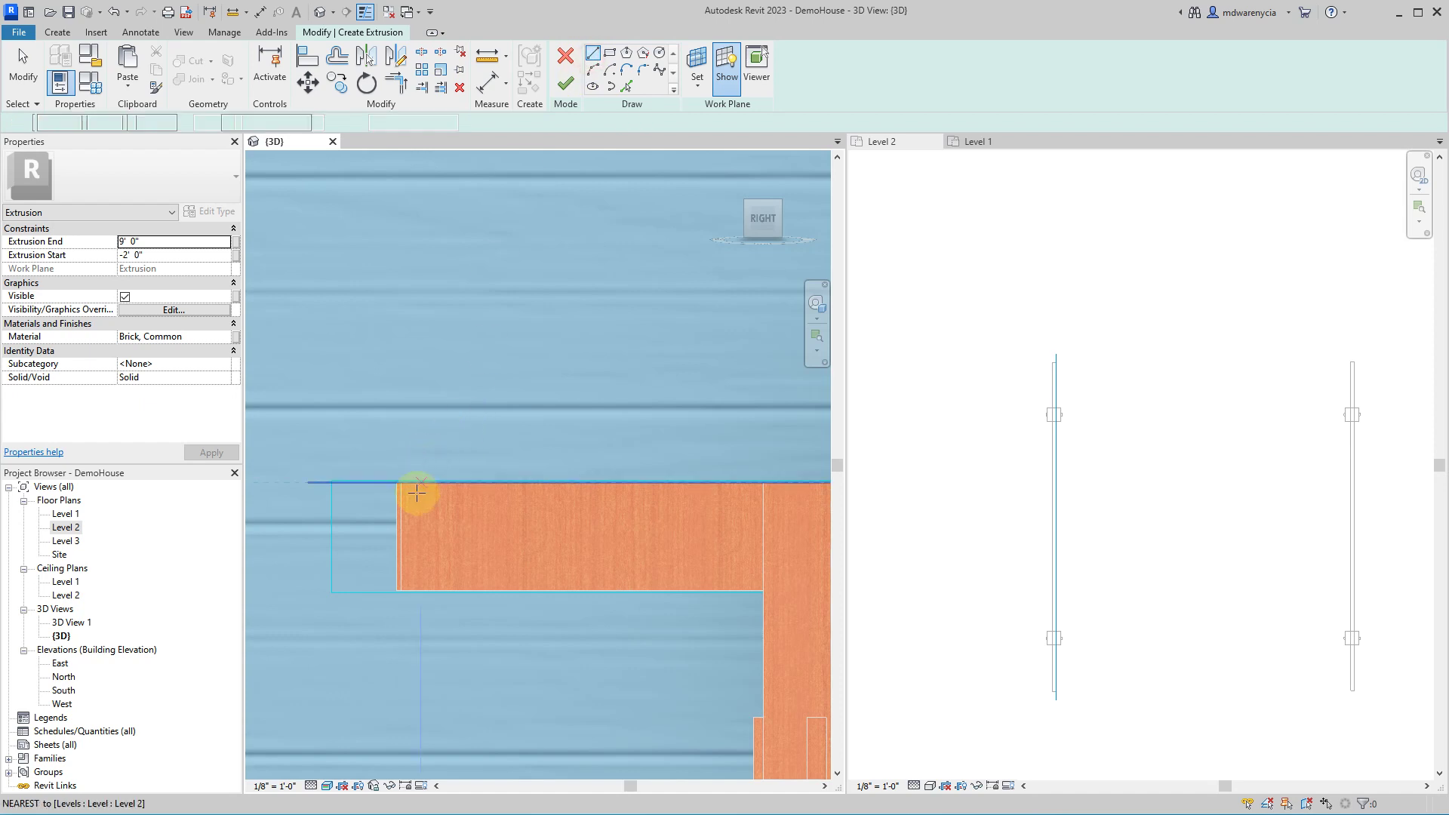
pyautogui.click(397, 483)
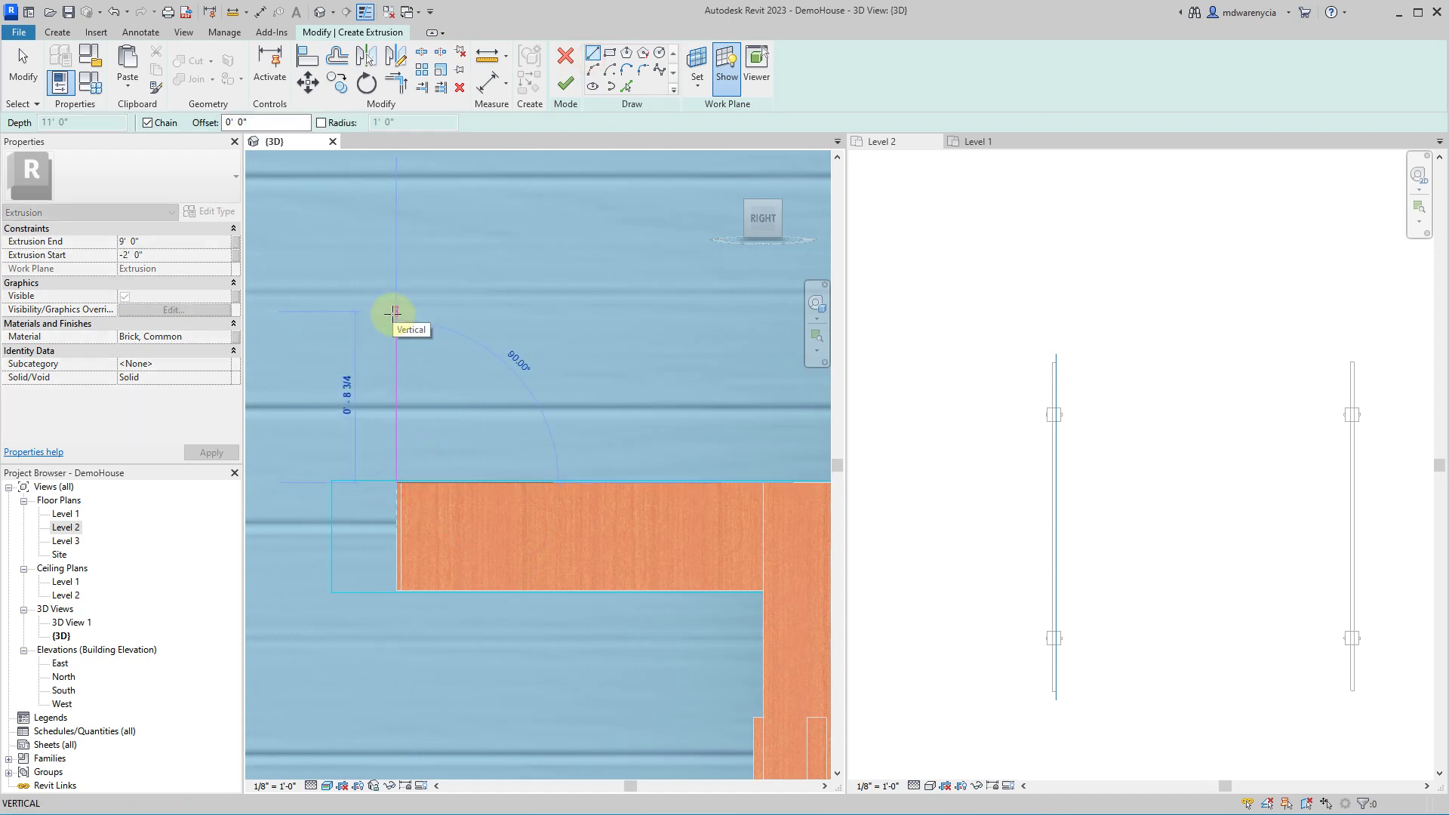
pyautogui.write('5.5')
pyautogui.press('Return')
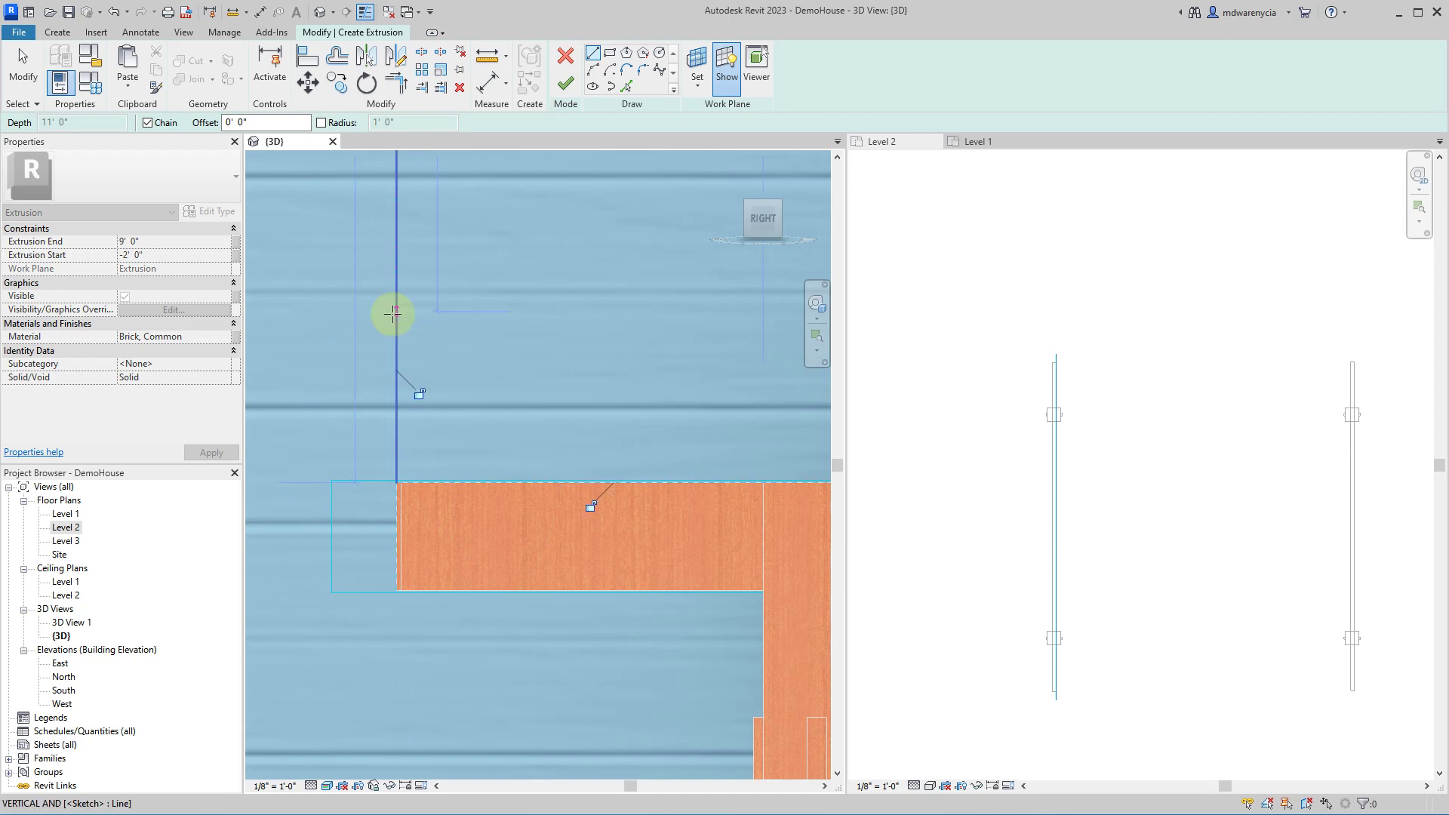
pyautogui.press('Escape')
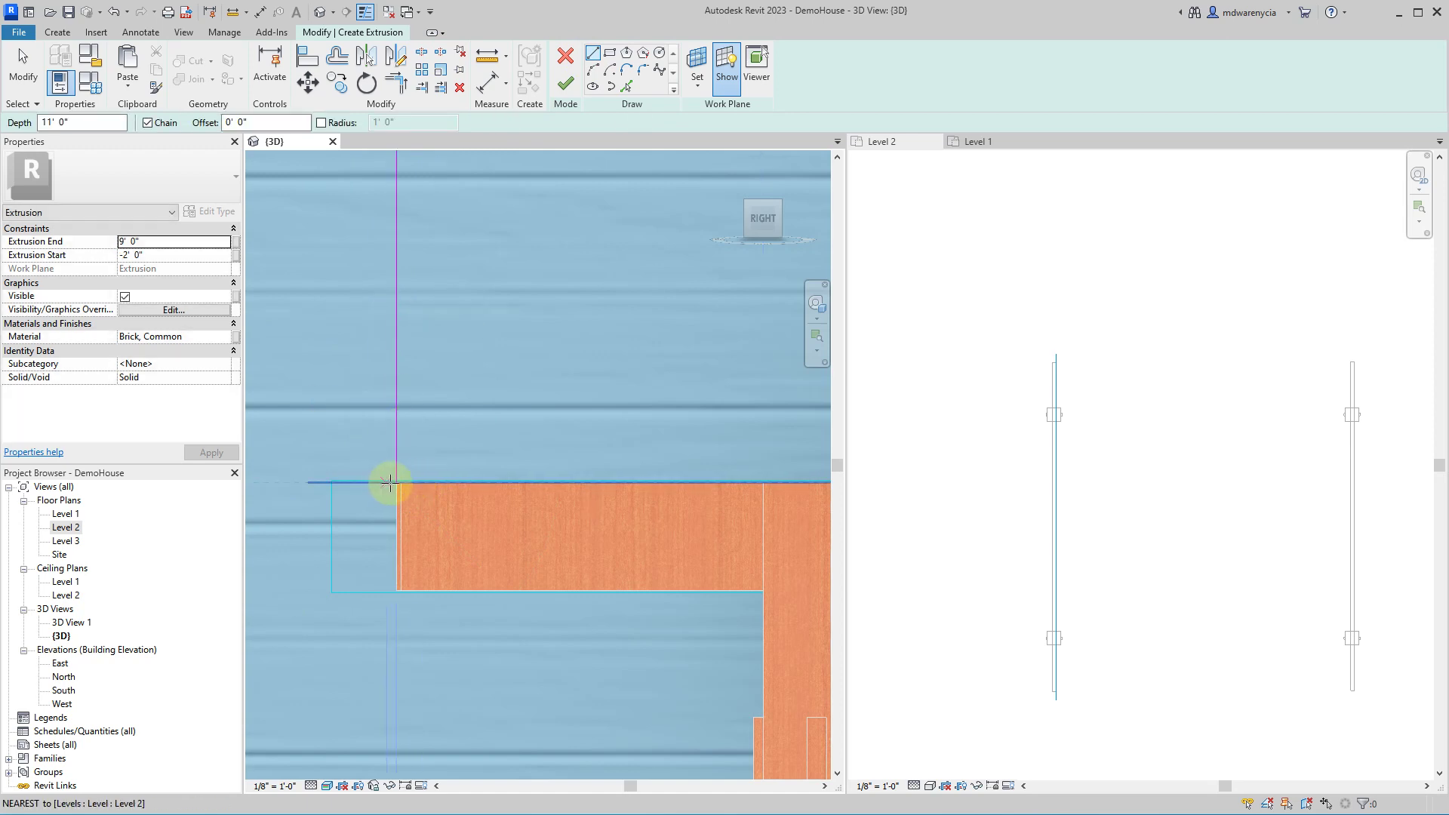
# - Undo the last sketch line and redraw it vertically from the beam end's top corner with a length of 5.5"
pyautogui.hotkey('ctrl', 'z')
pyautogui.click(397, 482)
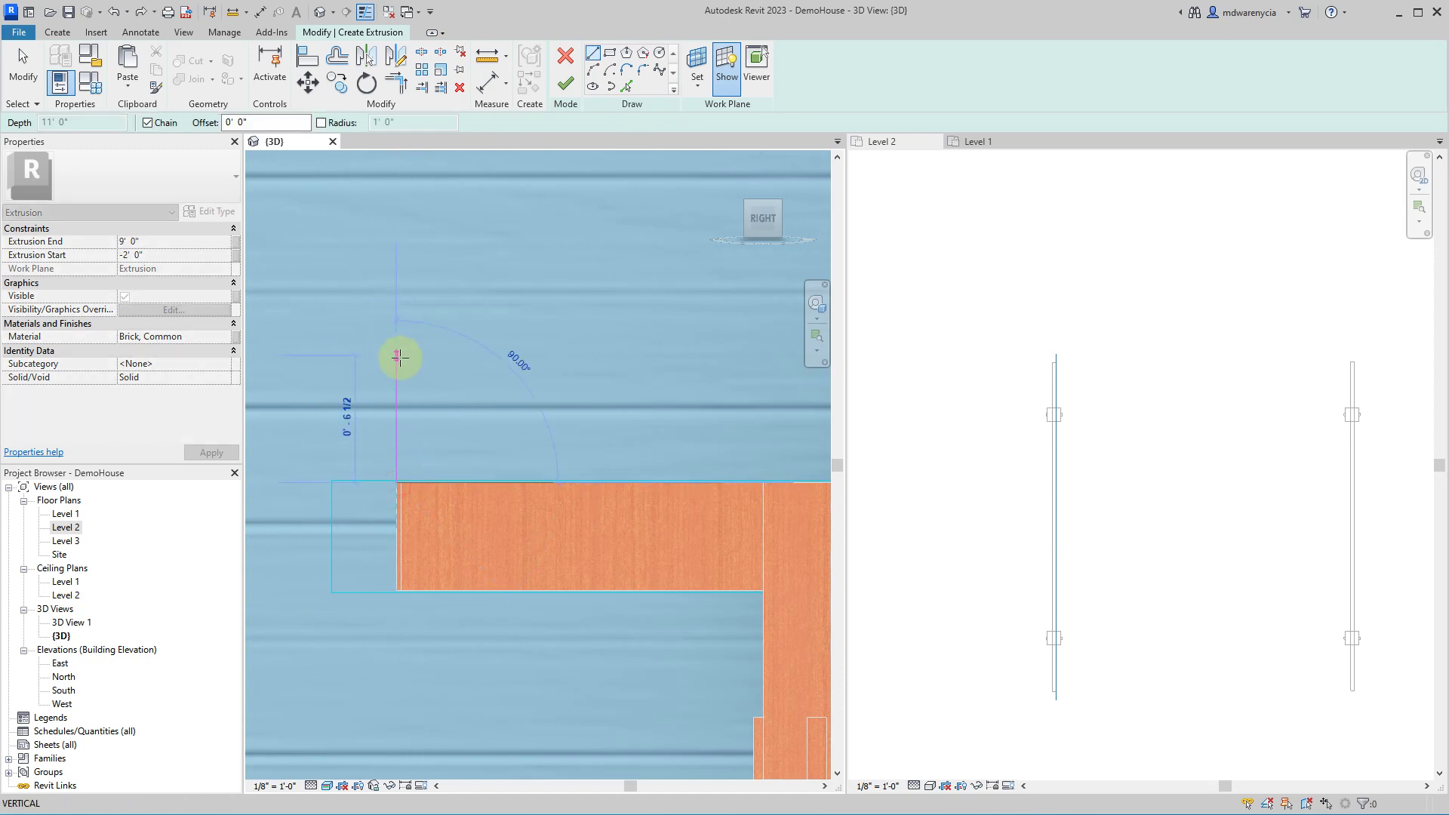
pyautogui.write('5.5"')
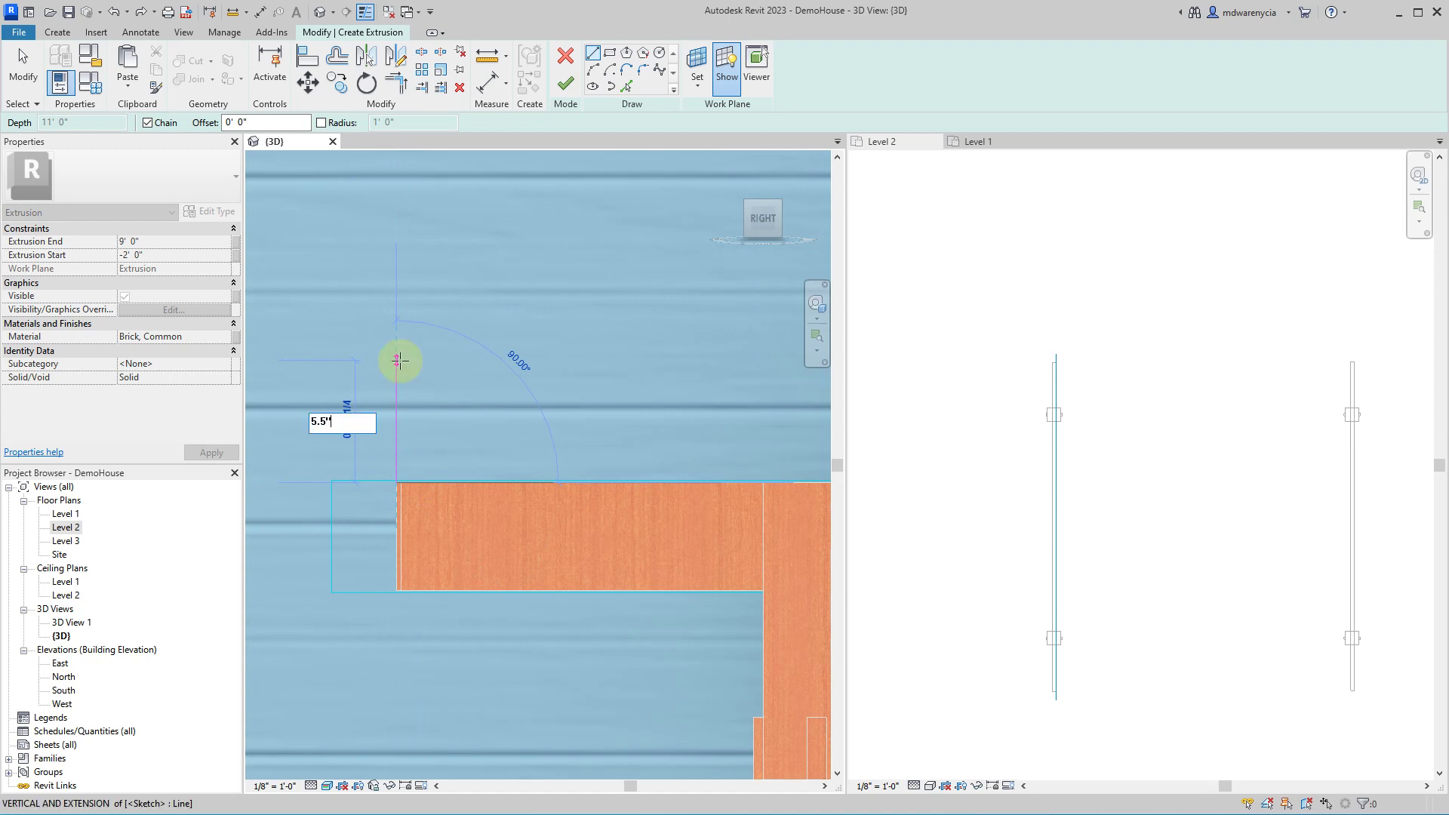
pyautogui.press('Return')
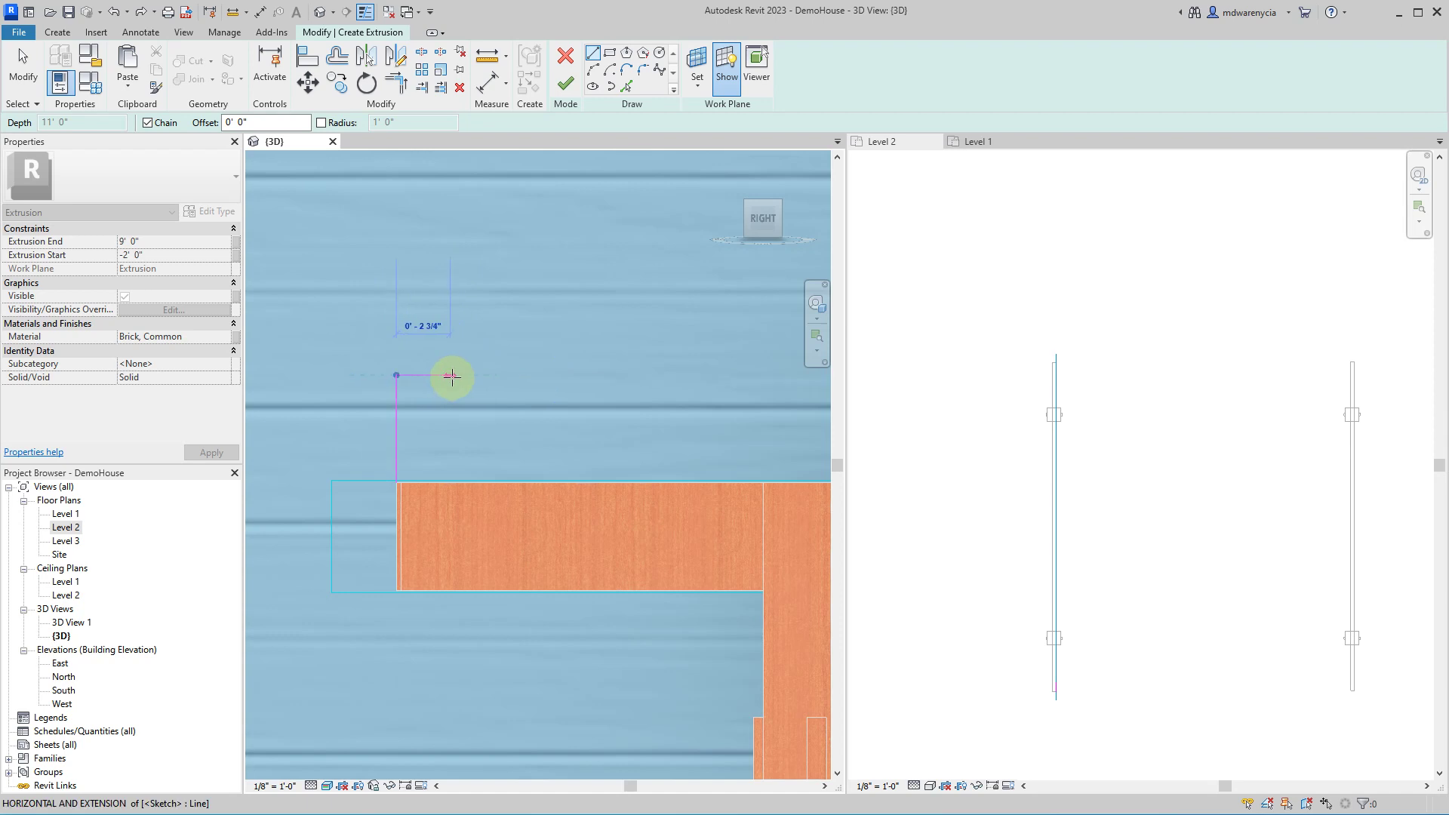
# - Complete the sketch as a closed rectangle 1 1/2" wide, resting on the beam's top edge
pyautogui.write('1')
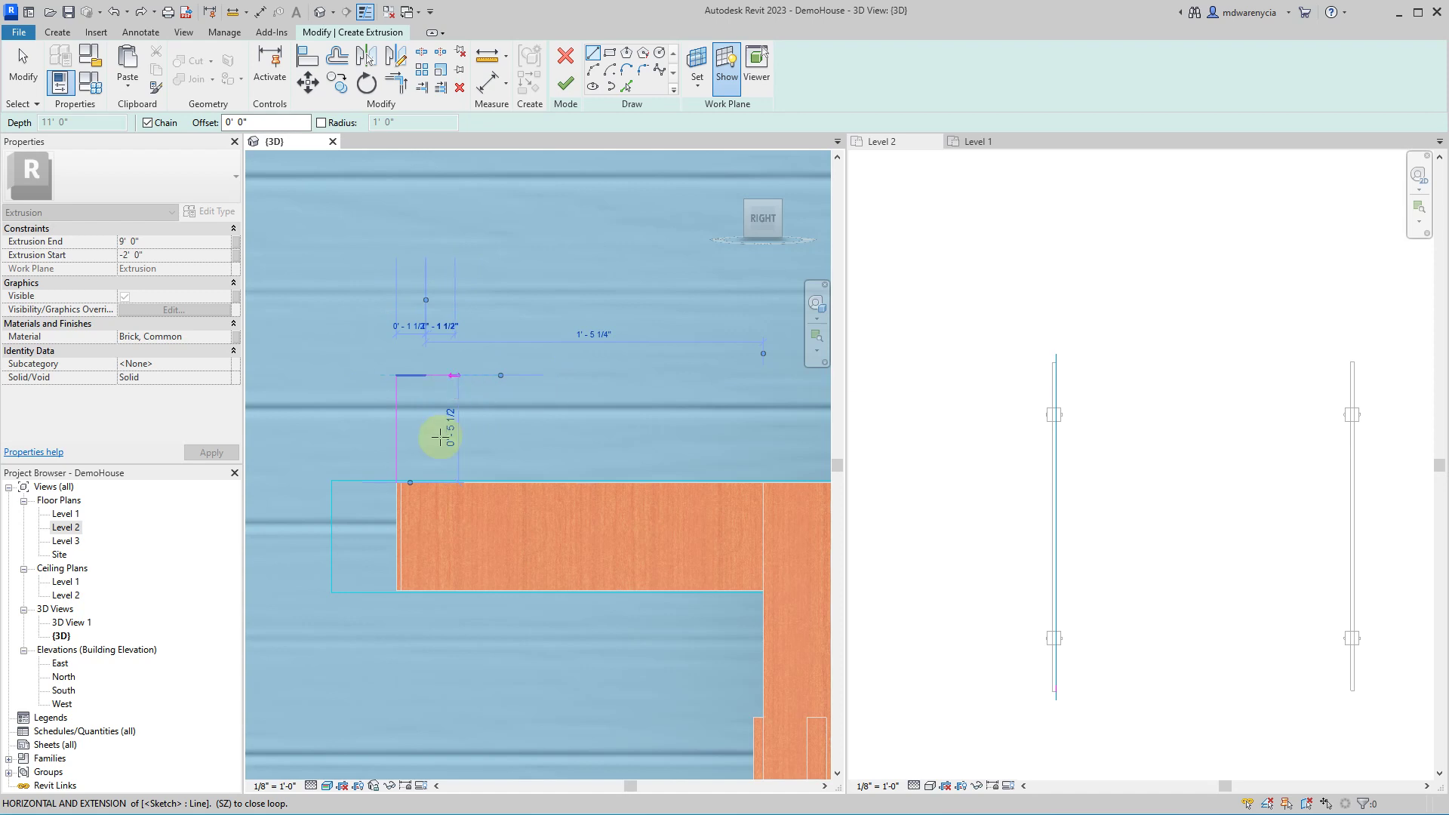
pyautogui.scroll(3, 437, 442)
pyautogui.click(415, 507)
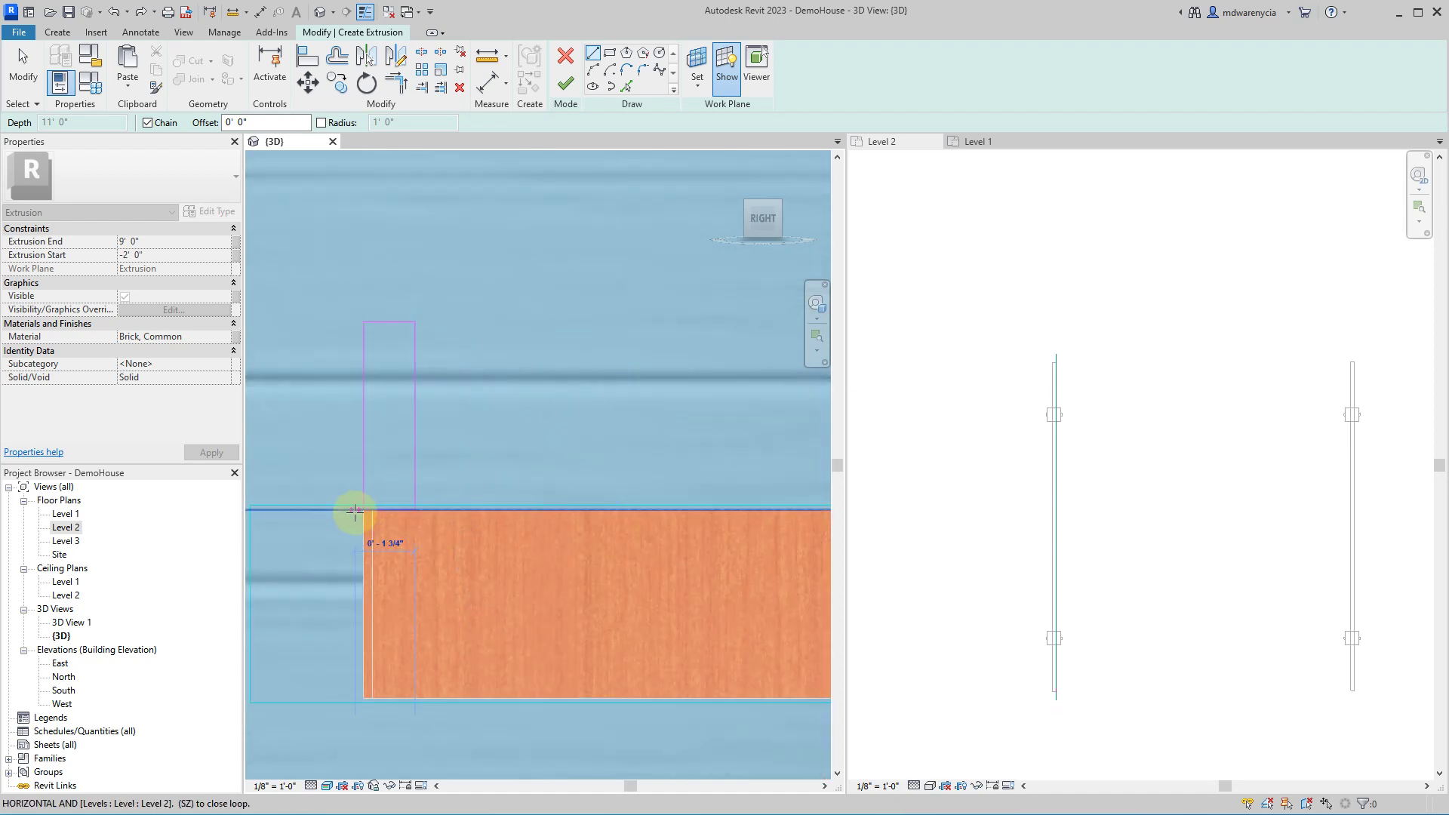
pyautogui.press('Escape')
pyautogui.moveTo(319, 288); pyautogui.dragTo(495, 526)
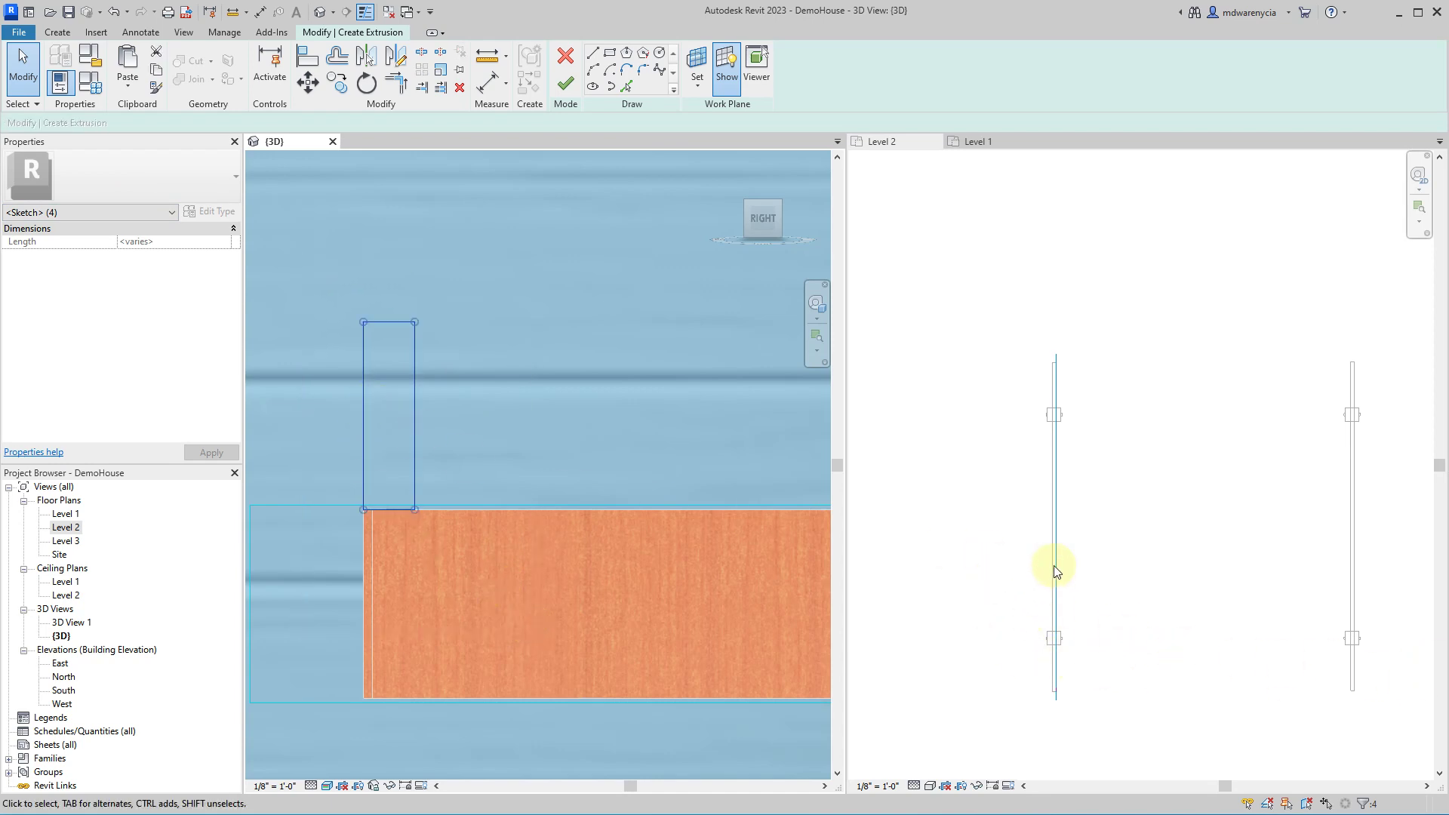
pyautogui.click(525, 531)
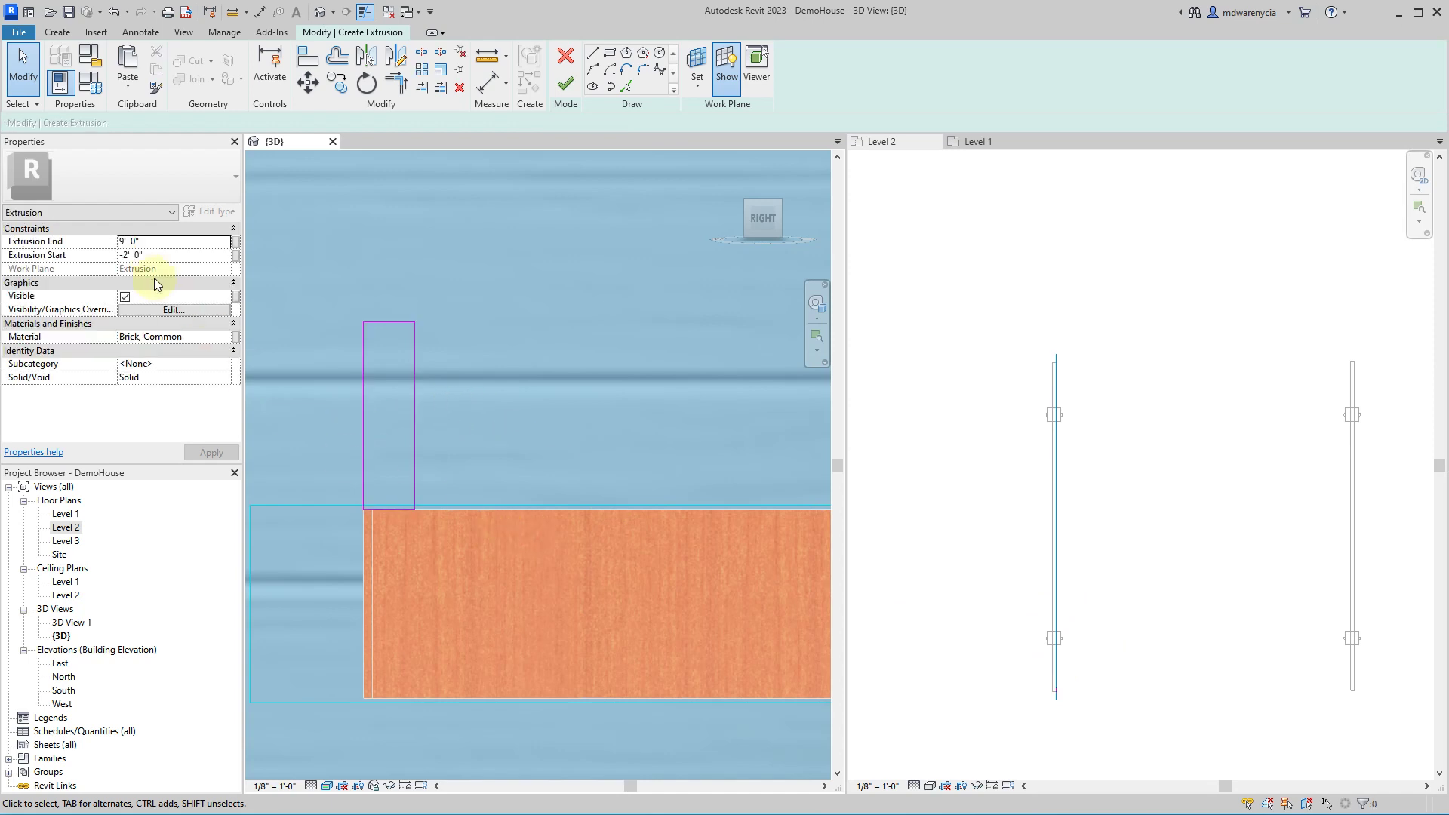
# - Set the Extrusion End to 13' and finish the extrusion sketch
pyautogui.click(162, 242)
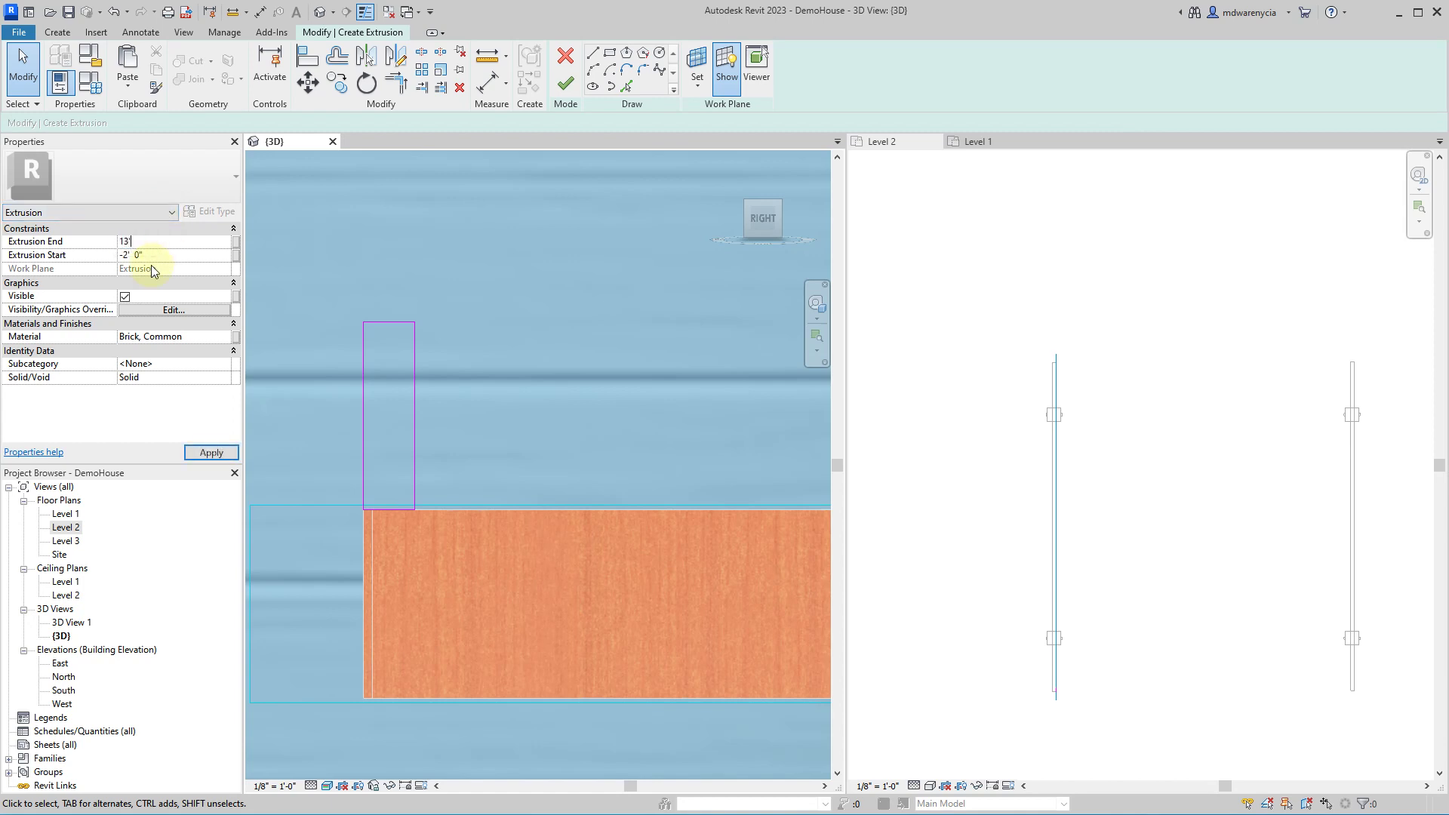
pyautogui.press('Return')
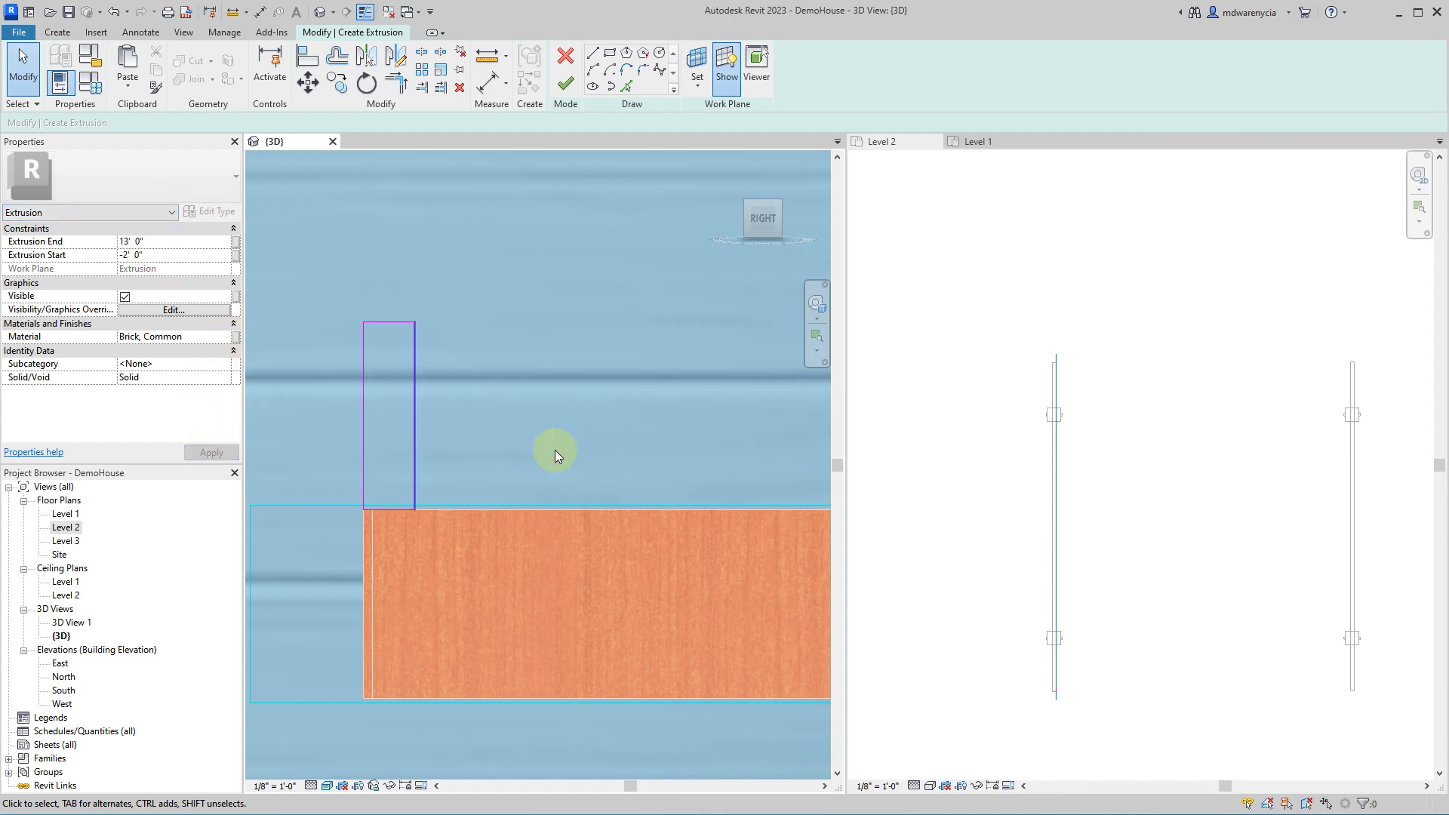
pyautogui.click(566, 84)
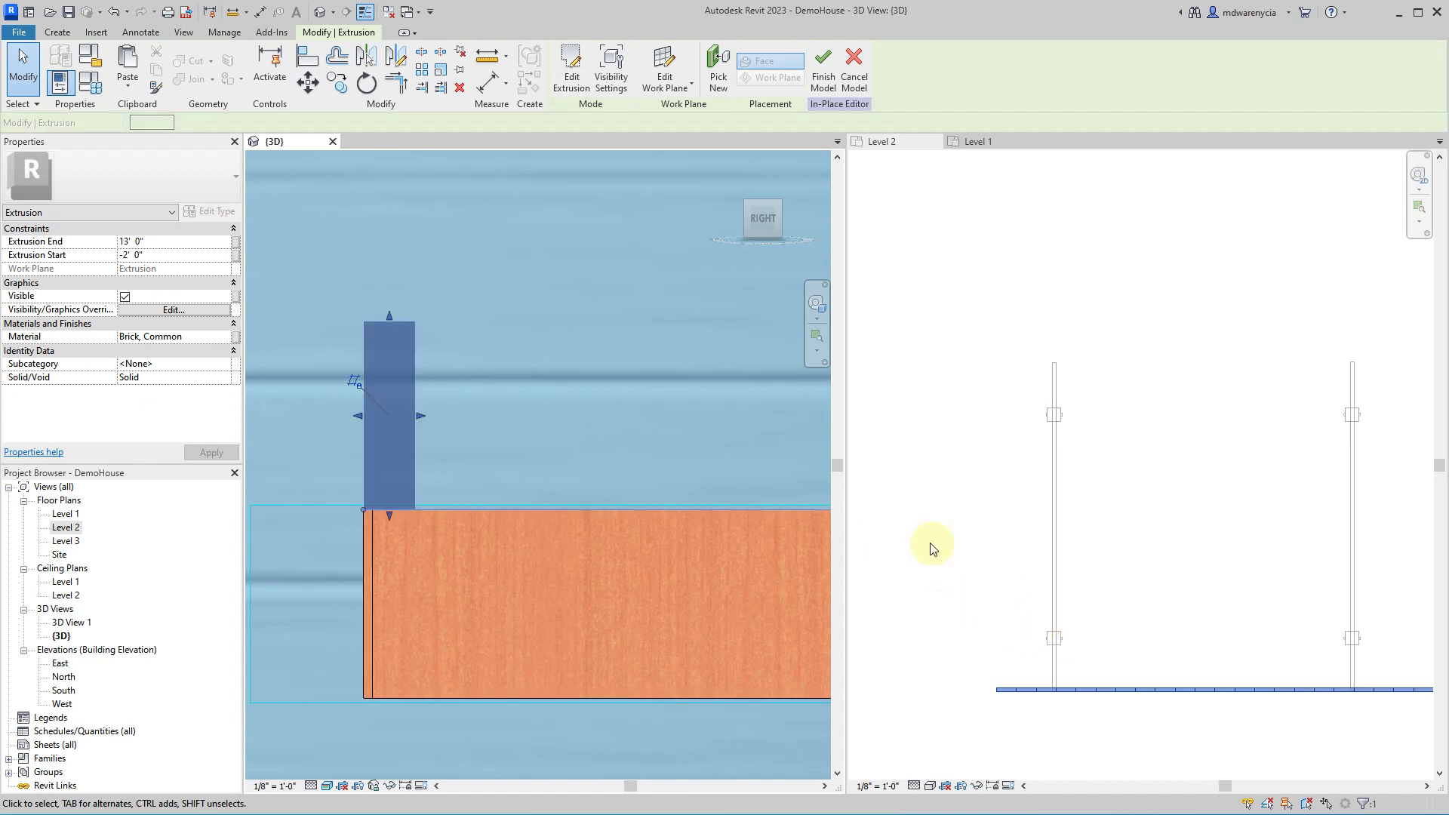
# - Shorten the new cross extrusion at its right end in the Level 2 plan to an overall depth of about 13' 4"
pyautogui.click(1180, 585)
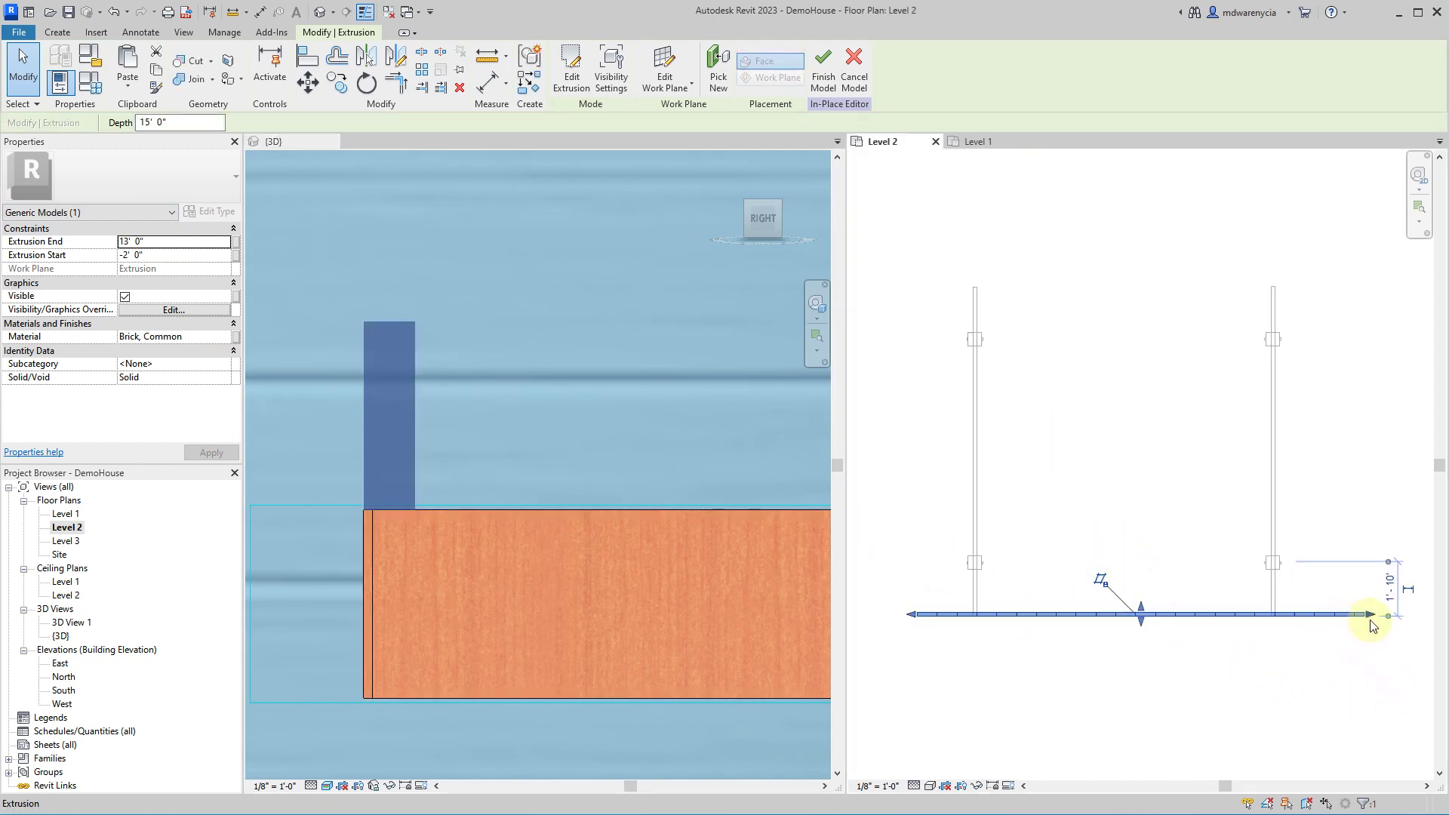
pyautogui.moveTo(1371, 616); pyautogui.dragTo(1320, 614)
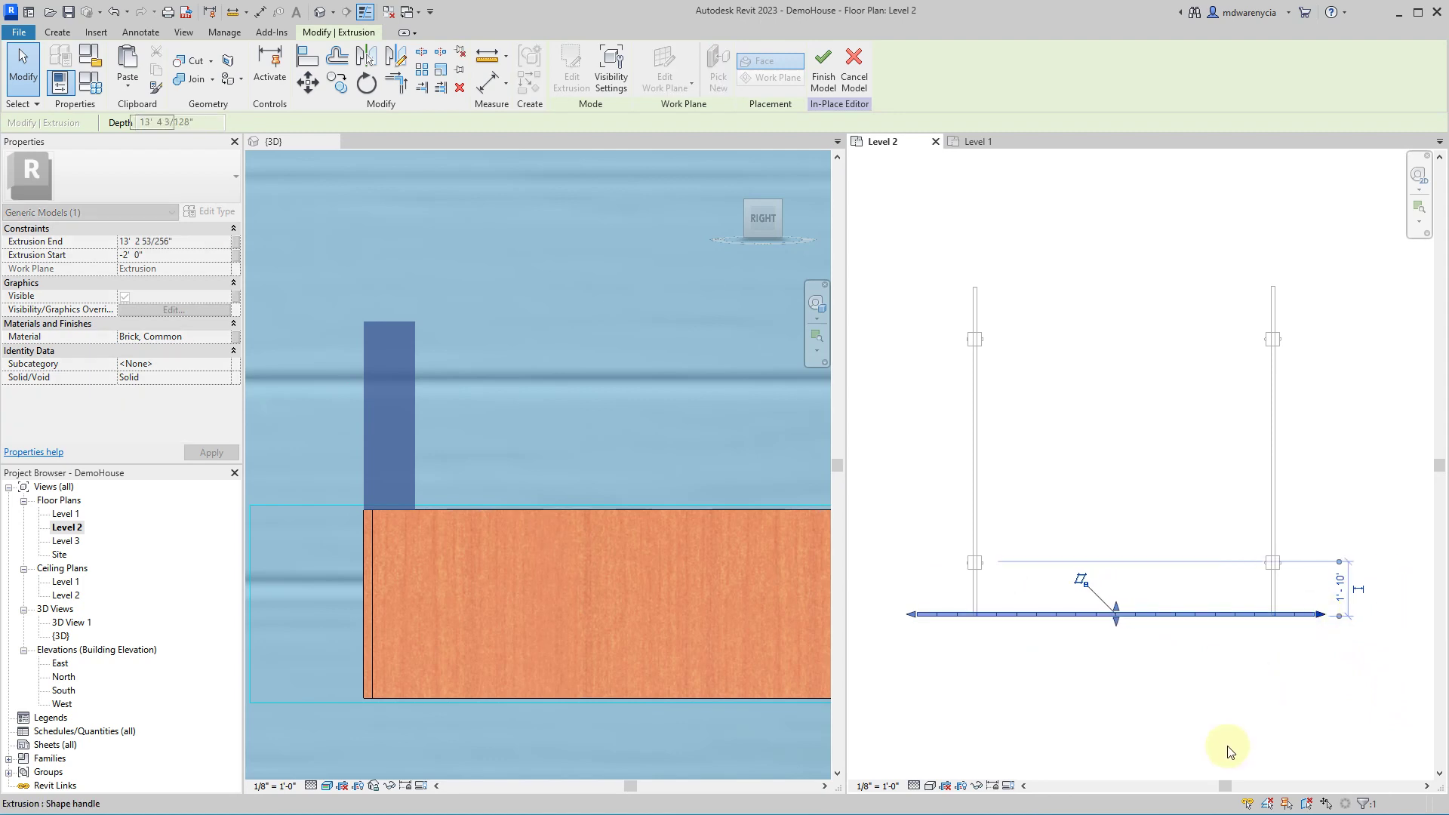
pyautogui.click(1010, 669)
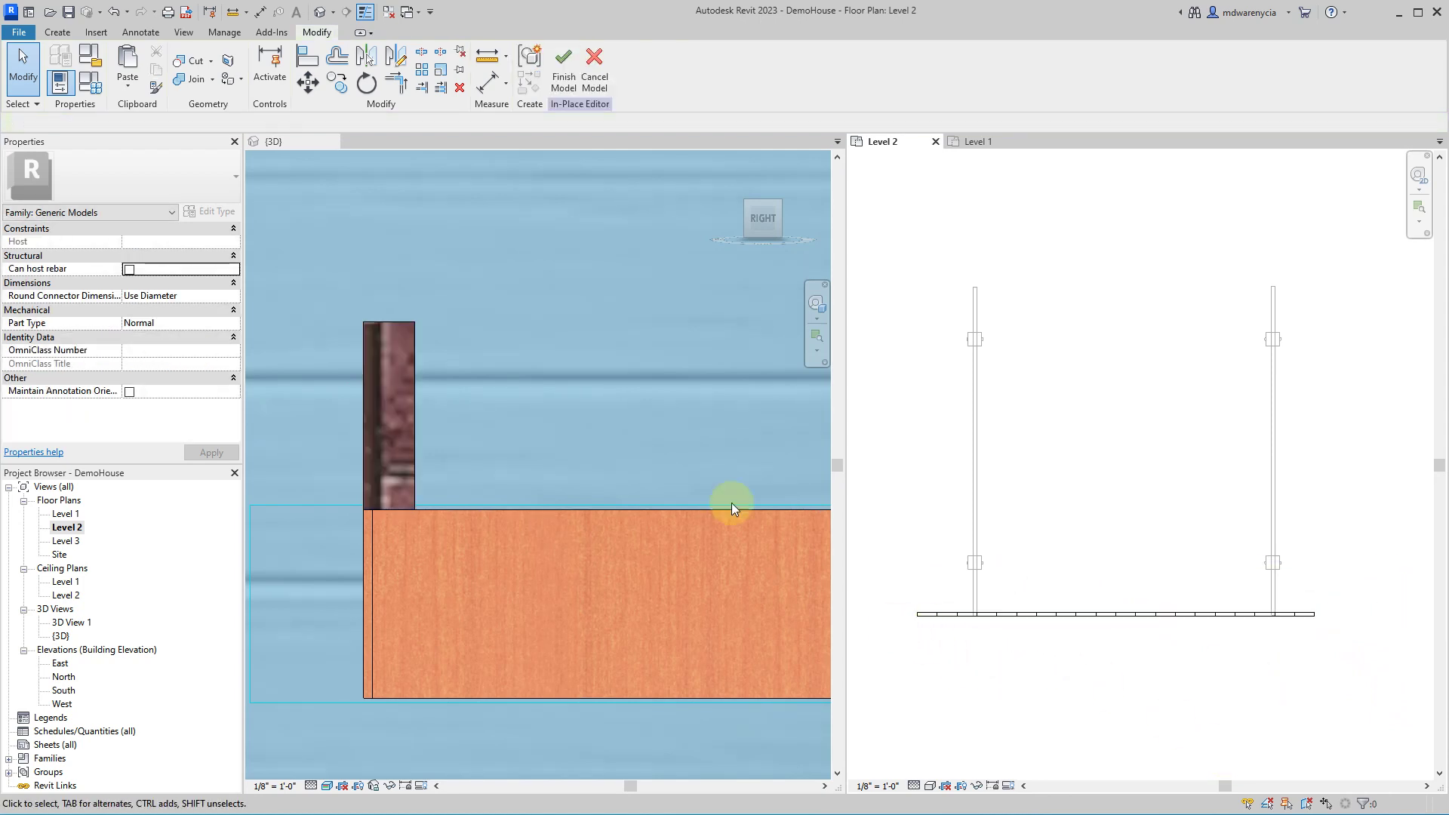
# - Change the cross extrusion's material to Cherry
pyautogui.click(398, 357)
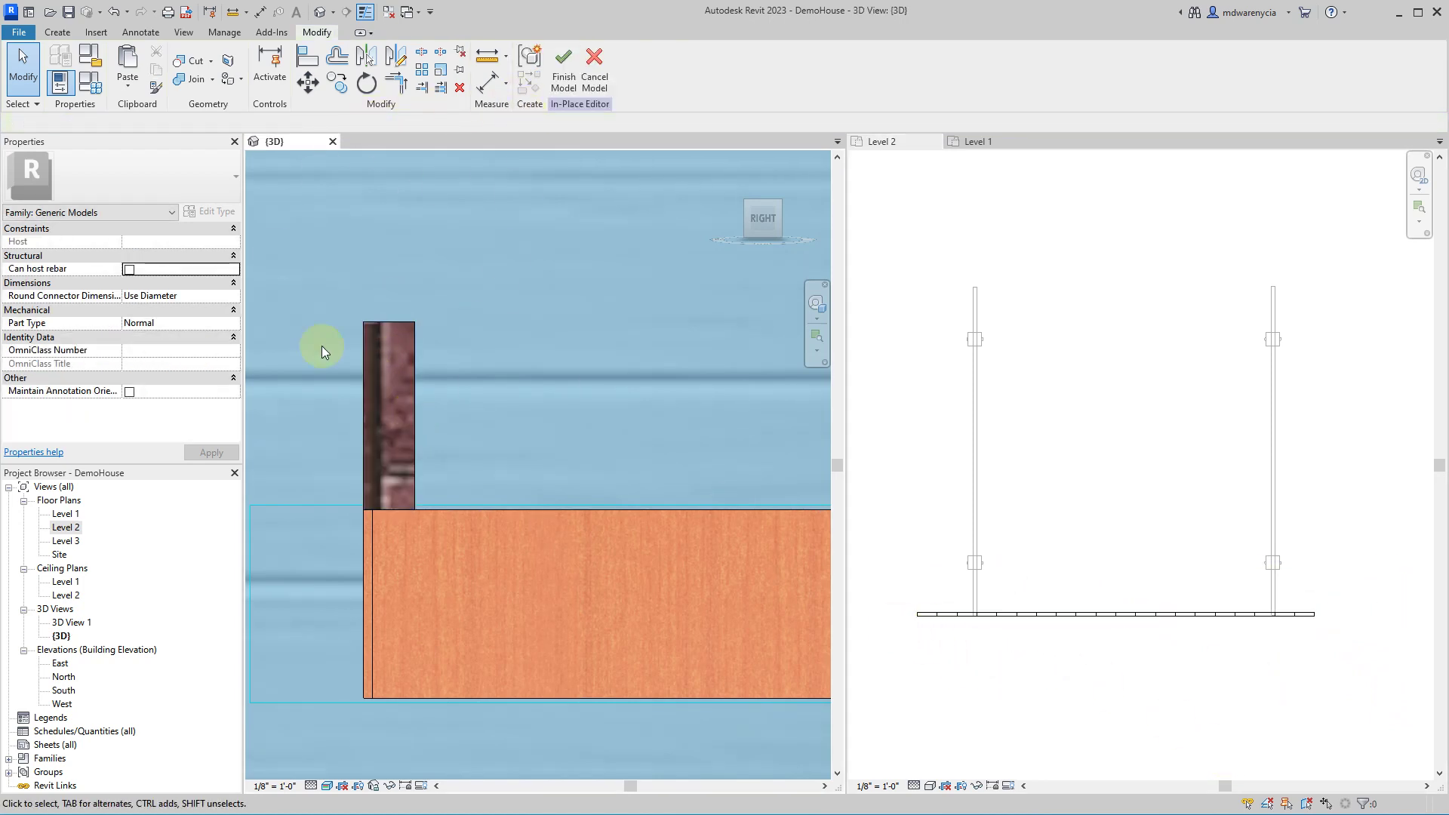
pyautogui.click(1056, 612)
pyautogui.click(1004, 613)
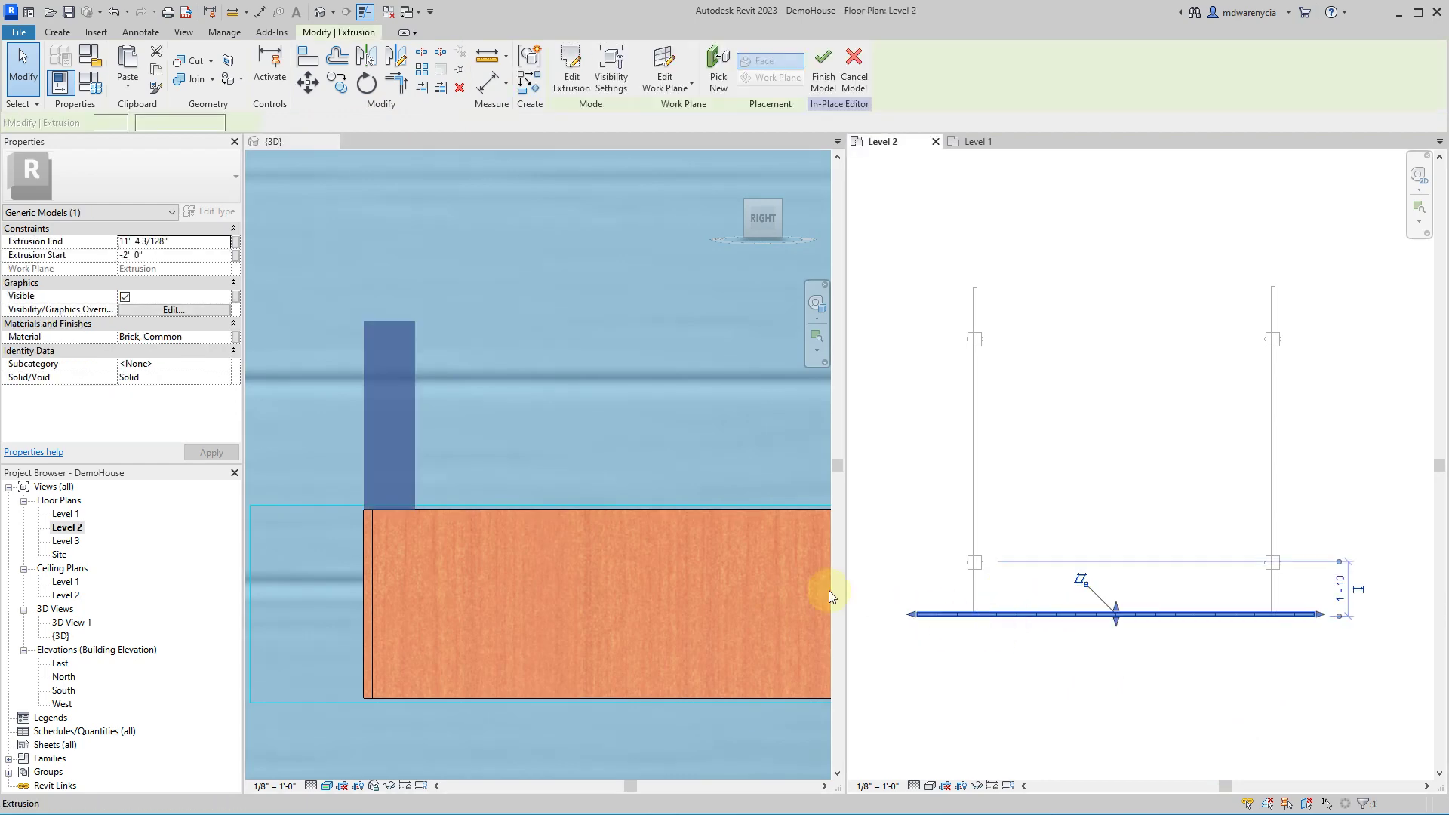
pyautogui.click(227, 337)
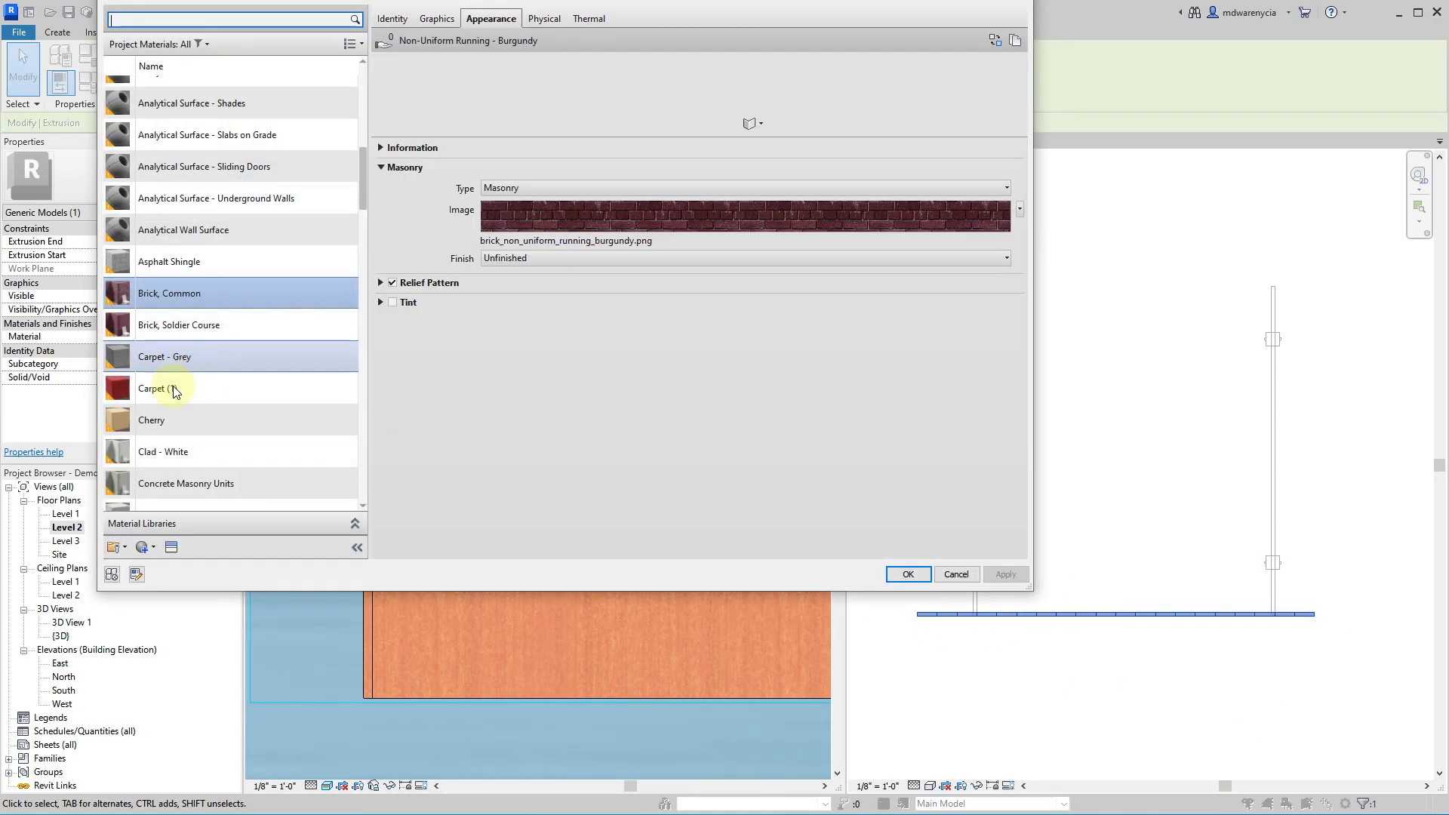
pyautogui.click(173, 422)
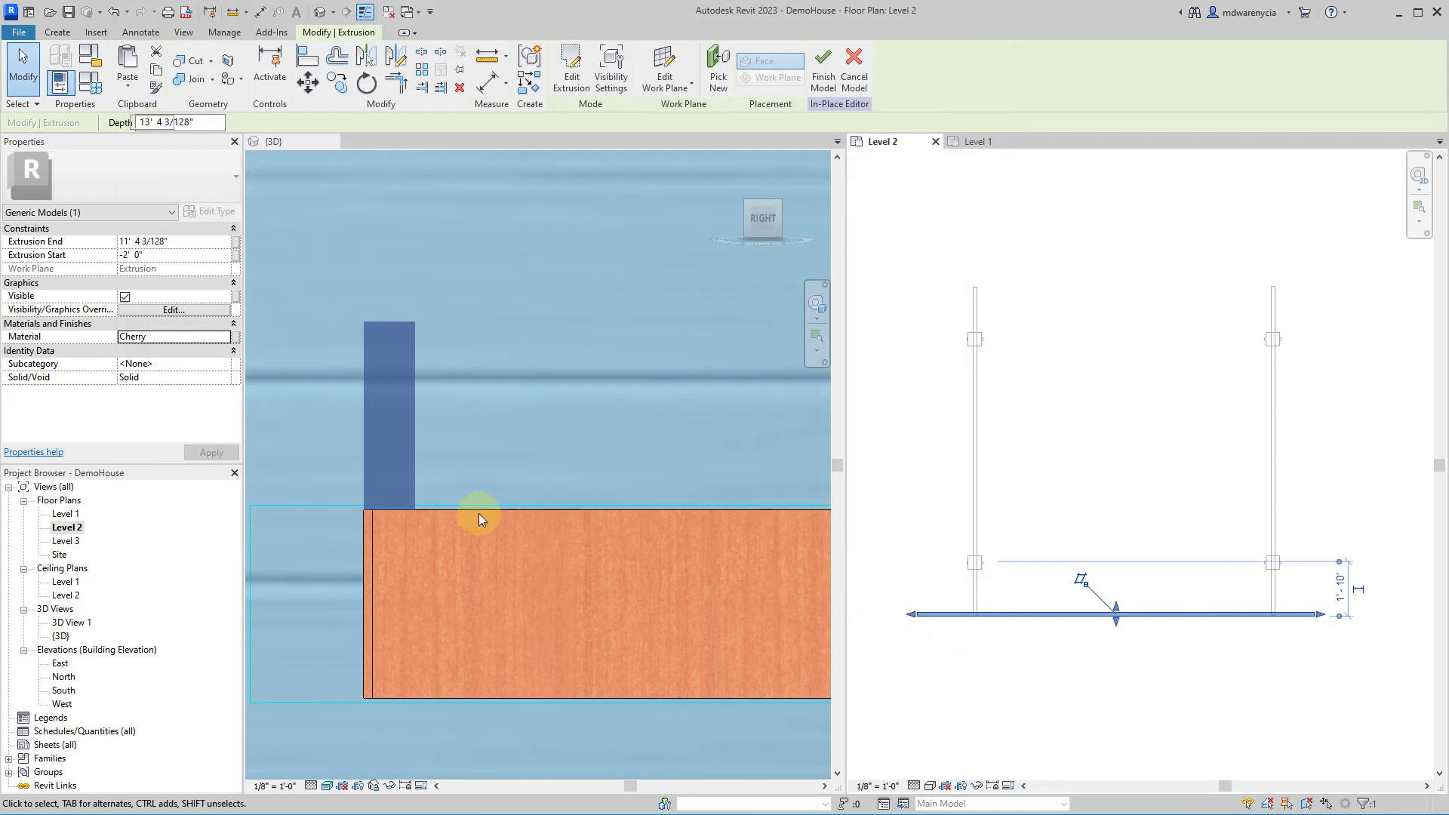
# - Try to copy the cherry cross extrusion and paste it just above the original in the Level 2 plan
pyautogui.scroll(2, 1124, 687)
pyautogui.scroll(1, 1125, 683)
pyautogui.hotkey('ctrl', 'c')
pyautogui.hotkey('ctrl', 'v')
pyautogui.moveTo(981, 648); pyautogui.dragTo(1192, 674, button='middle')
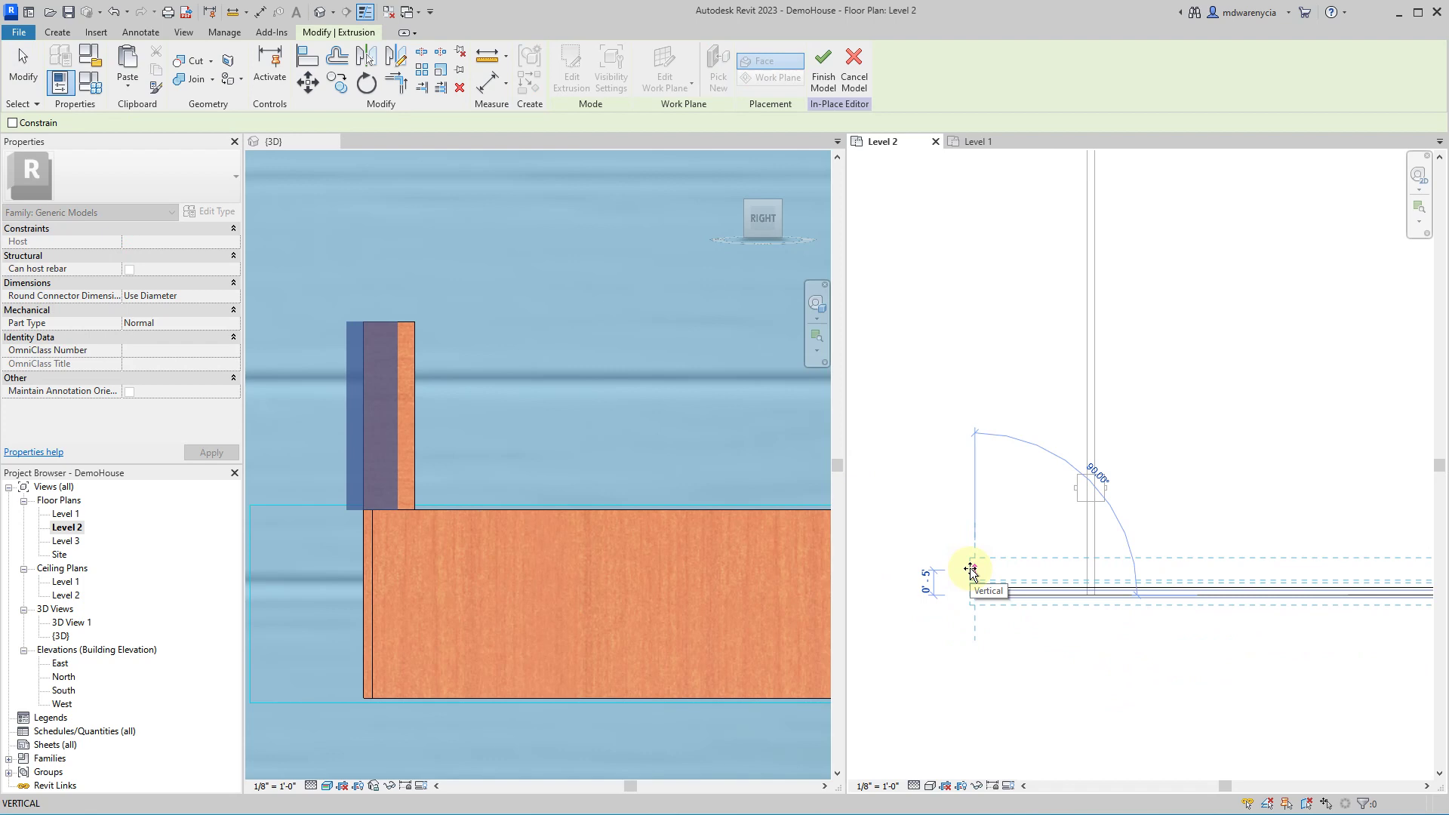
pyautogui.click(970, 571)
pyautogui.hotkey('ctrl', 'v')
pyautogui.click(913, 683)
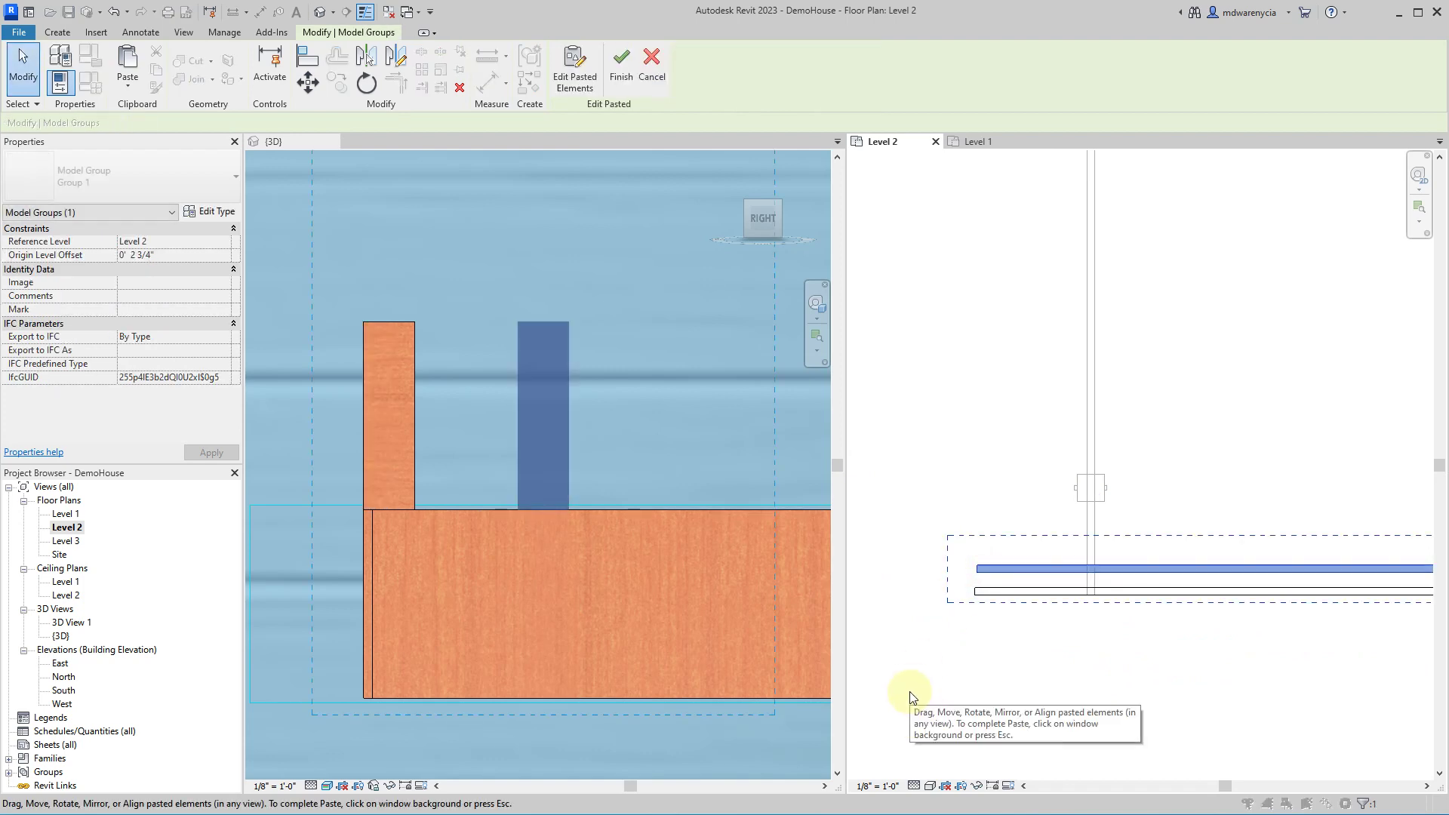
# - Complete the paste, inspect the copied extrusion beside the original, and undo the copy
pyautogui.scroll(-3, 921, 631)
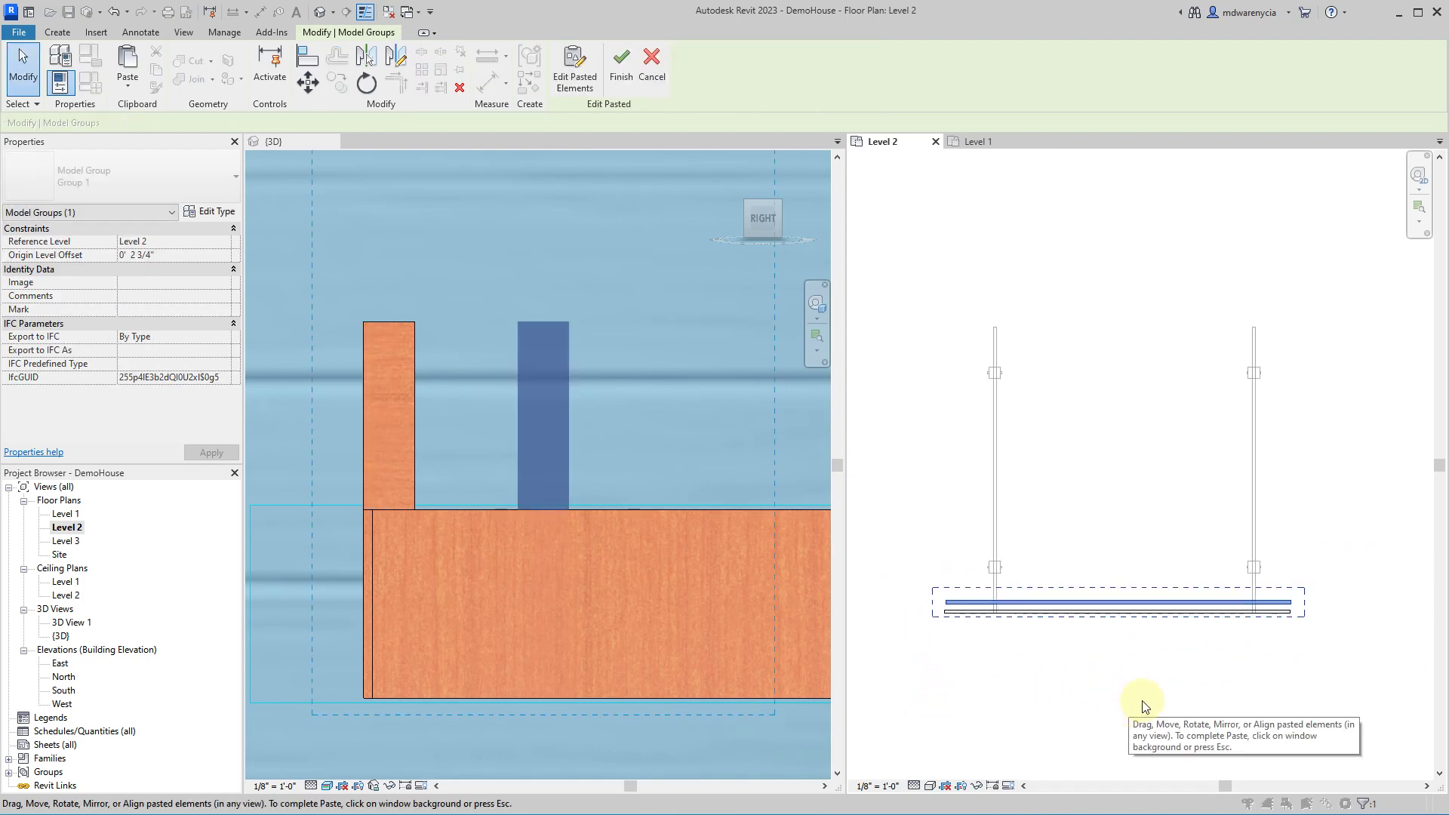
pyautogui.click(1133, 617)
pyautogui.click(1117, 602)
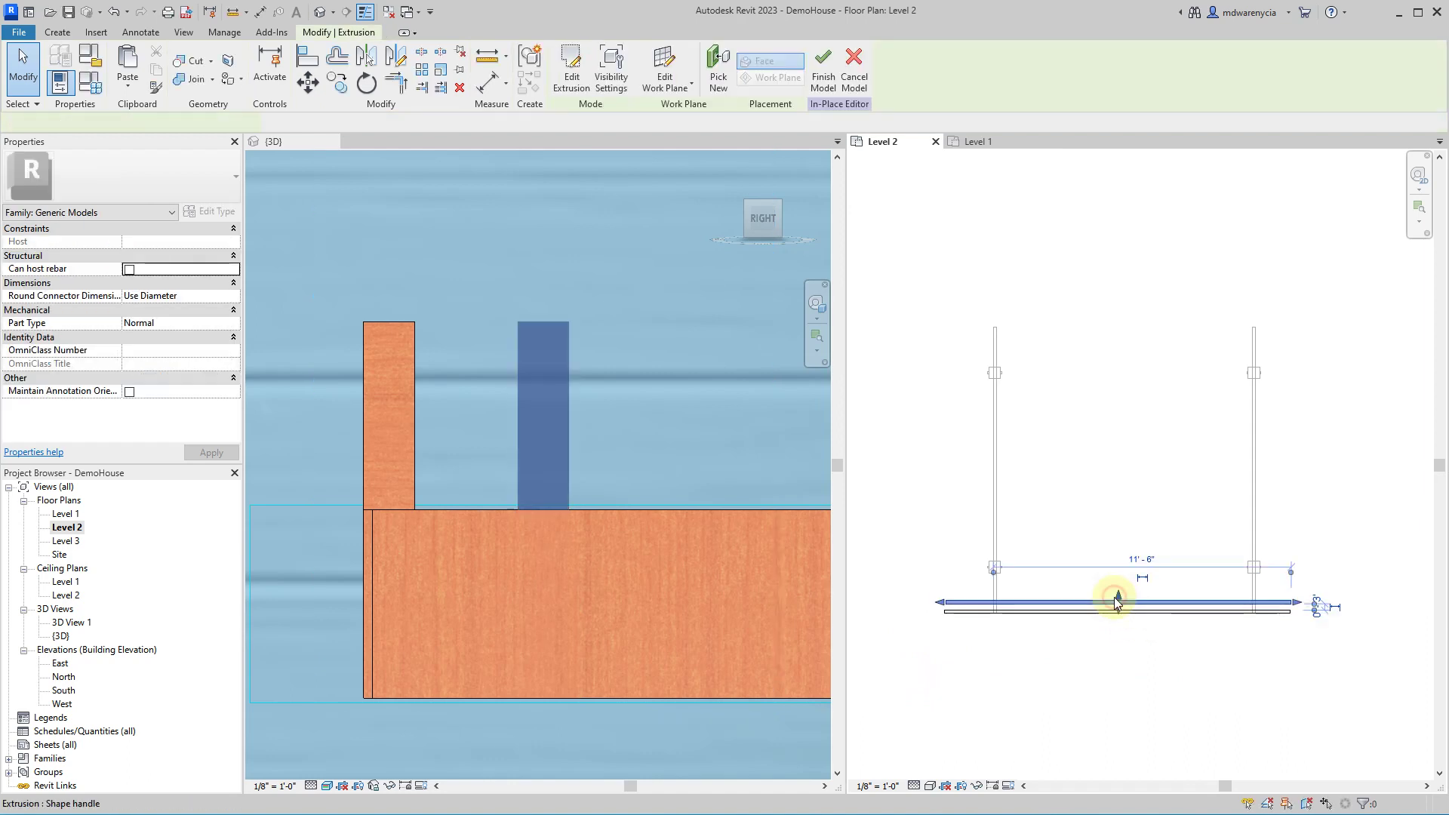
pyautogui.scroll(1, 1336, 620)
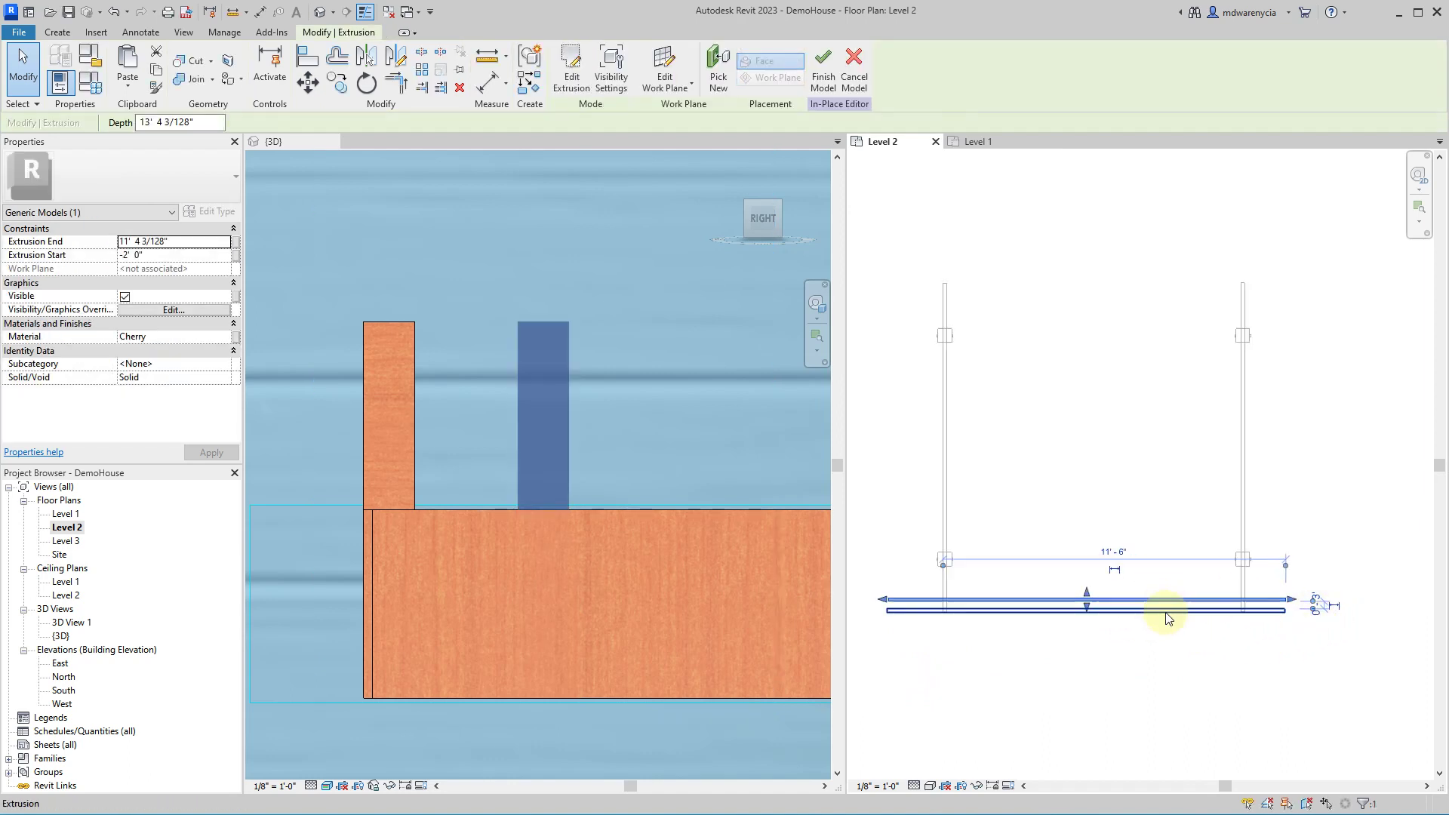
pyautogui.click(1167, 612)
pyautogui.click(1123, 669)
pyautogui.scroll(2, 1055, 672)
pyautogui.hotkey('ctrl', 'z')
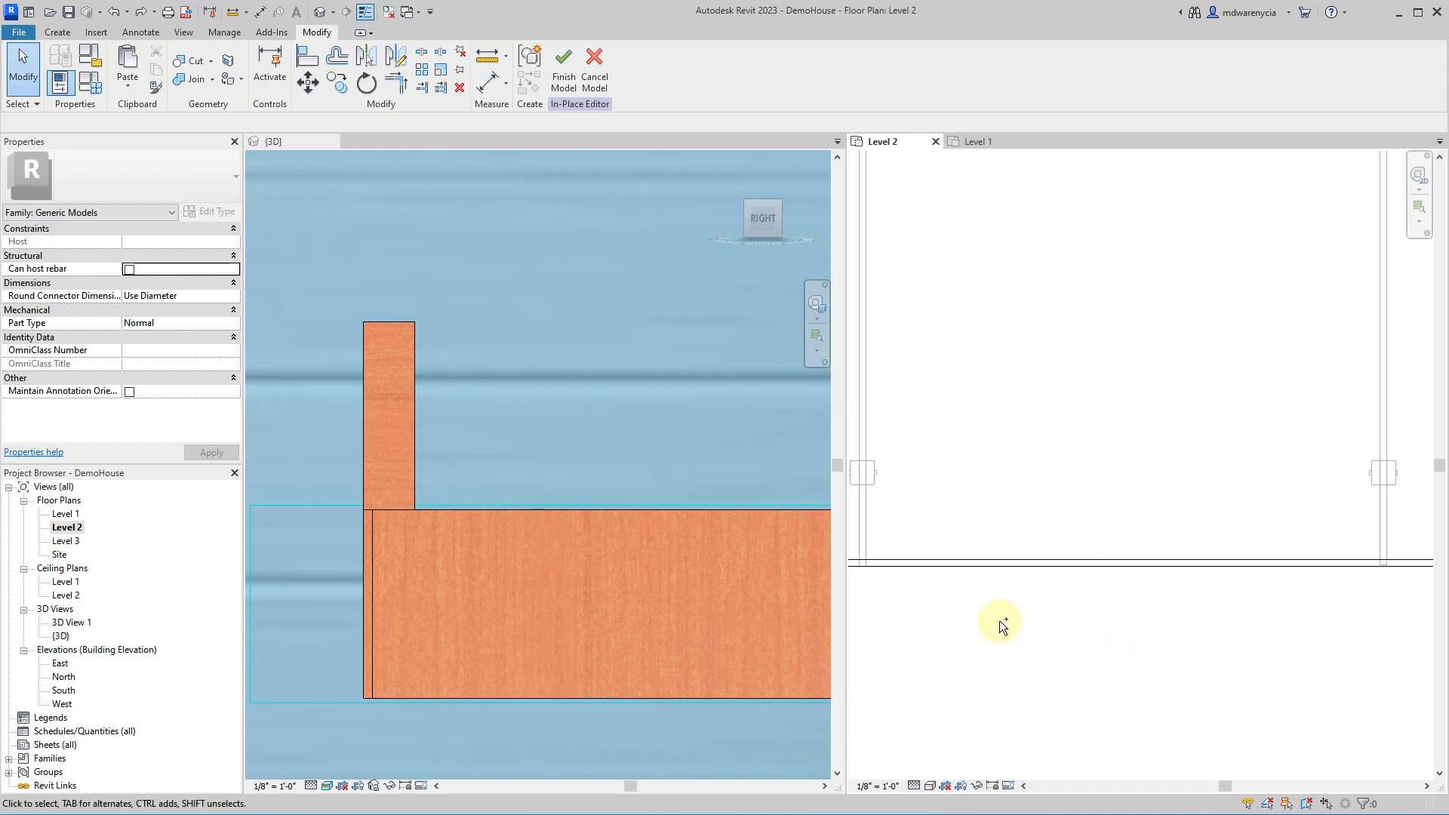
# - Array the cherry cross extrusion in the Level 2 plan with 2 grouped members, placing the second a short distance inward along the beams
pyautogui.click(938, 559)
pyautogui.scroll(-3, 1193, 618)
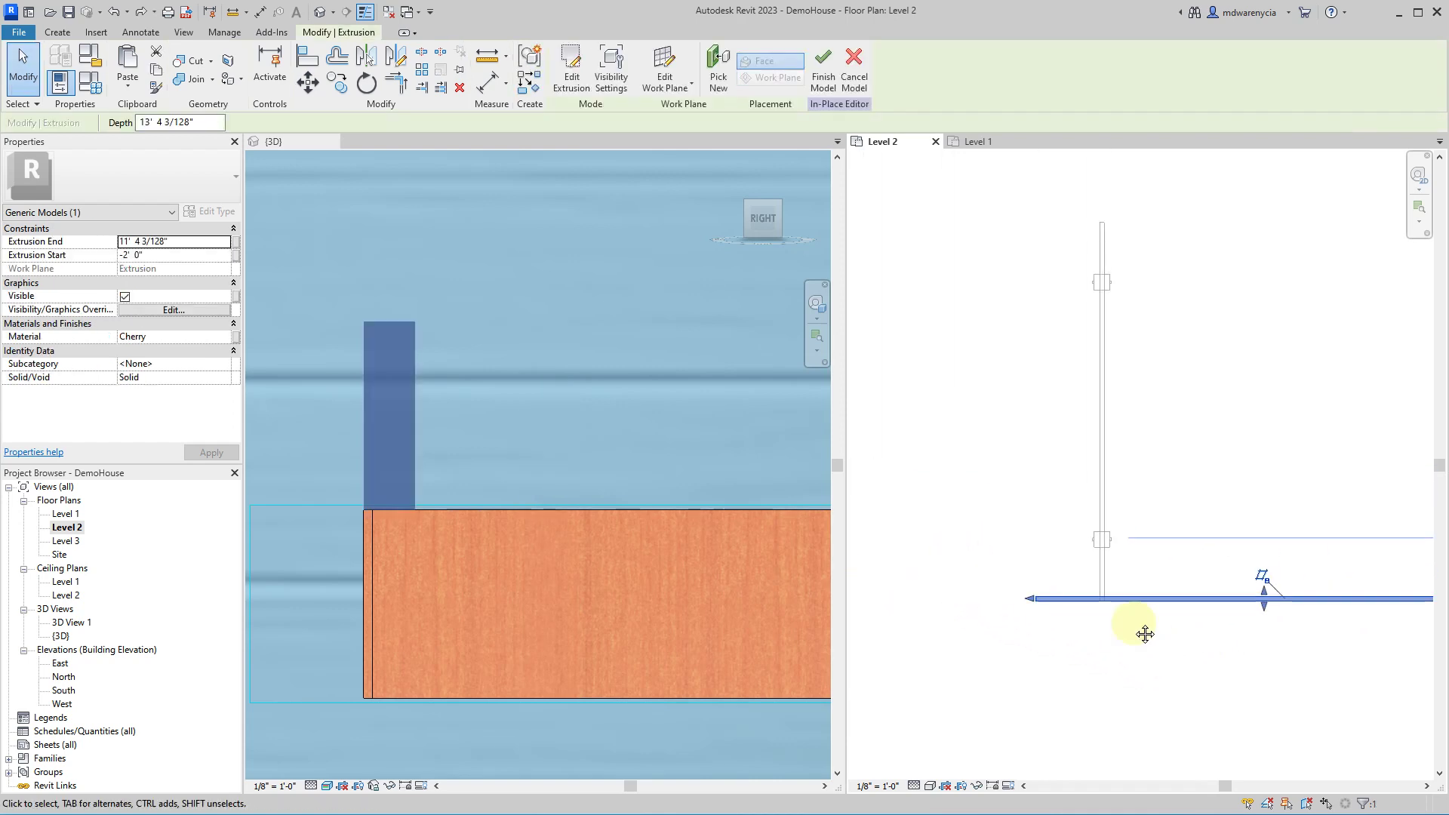
pyautogui.moveTo(1162, 655); pyautogui.dragTo(1052, 545, button='middle')
pyautogui.click(422, 69)
pyautogui.click(929, 489)
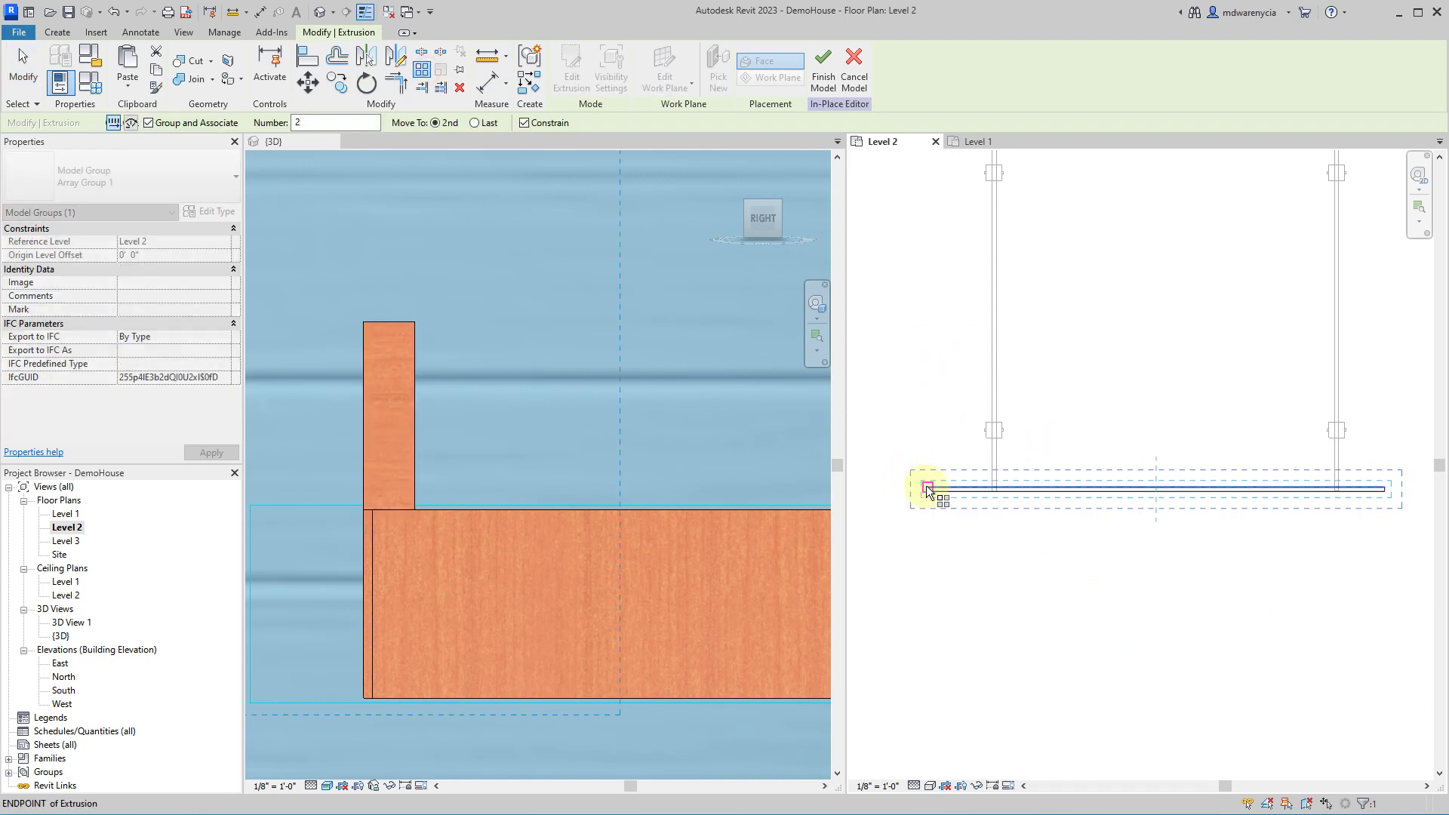
pyautogui.click(928, 489)
pyautogui.scroll(4, 925, 453)
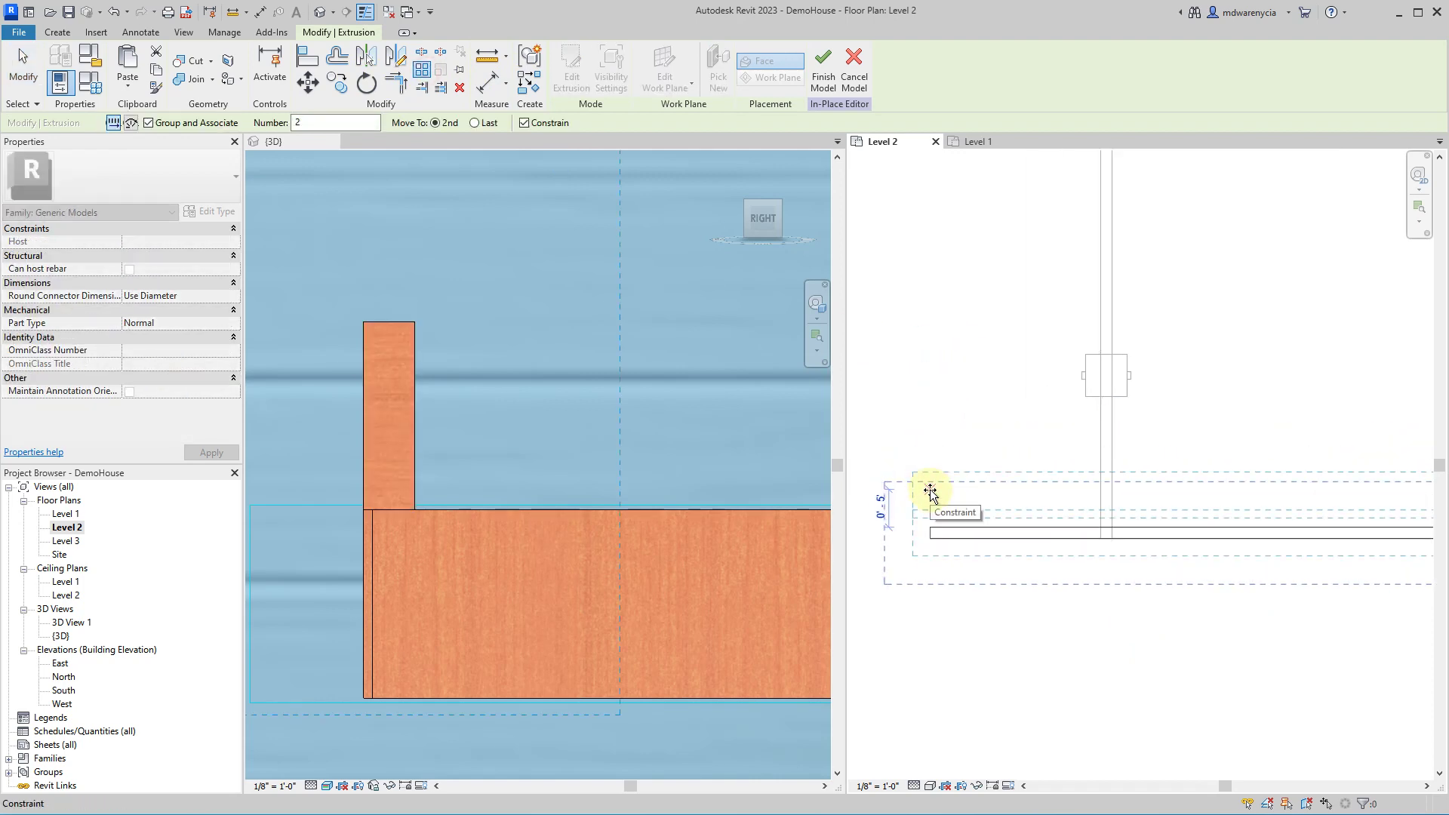
pyautogui.scroll(2, 929, 496)
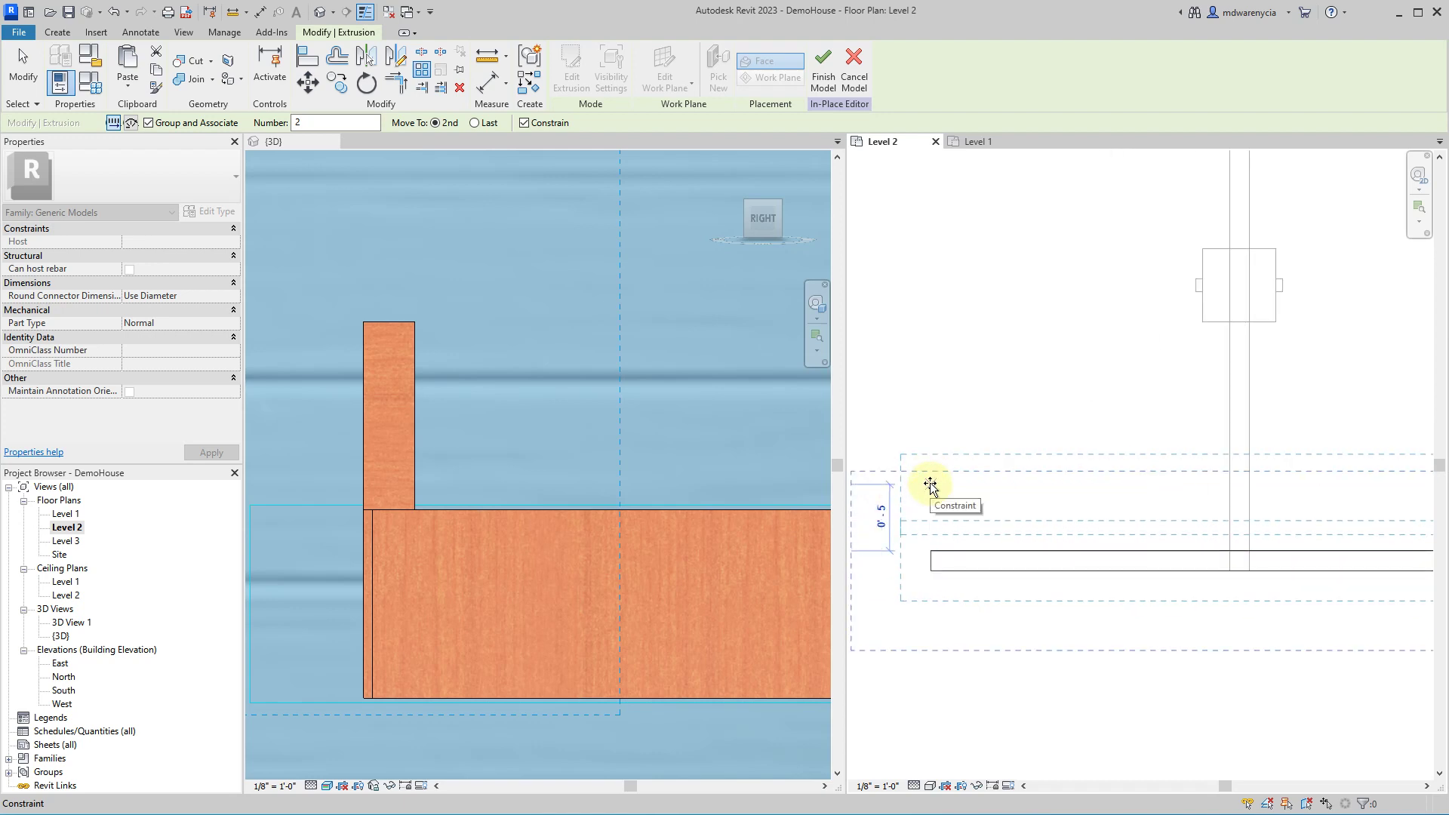
pyautogui.click(931, 474)
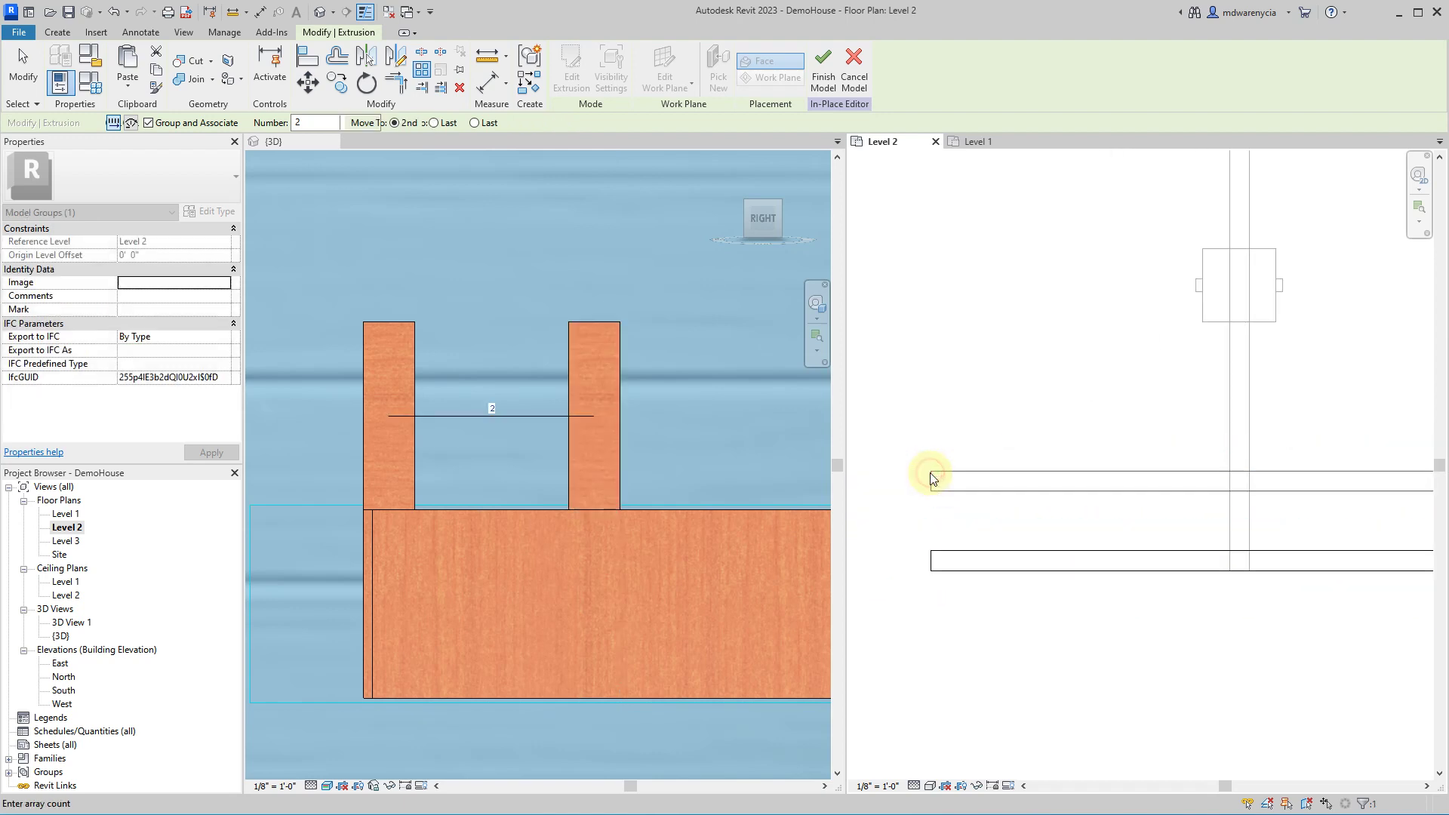
pyautogui.scroll(-2, 905, 490)
pyautogui.scroll(-3, 533, 421)
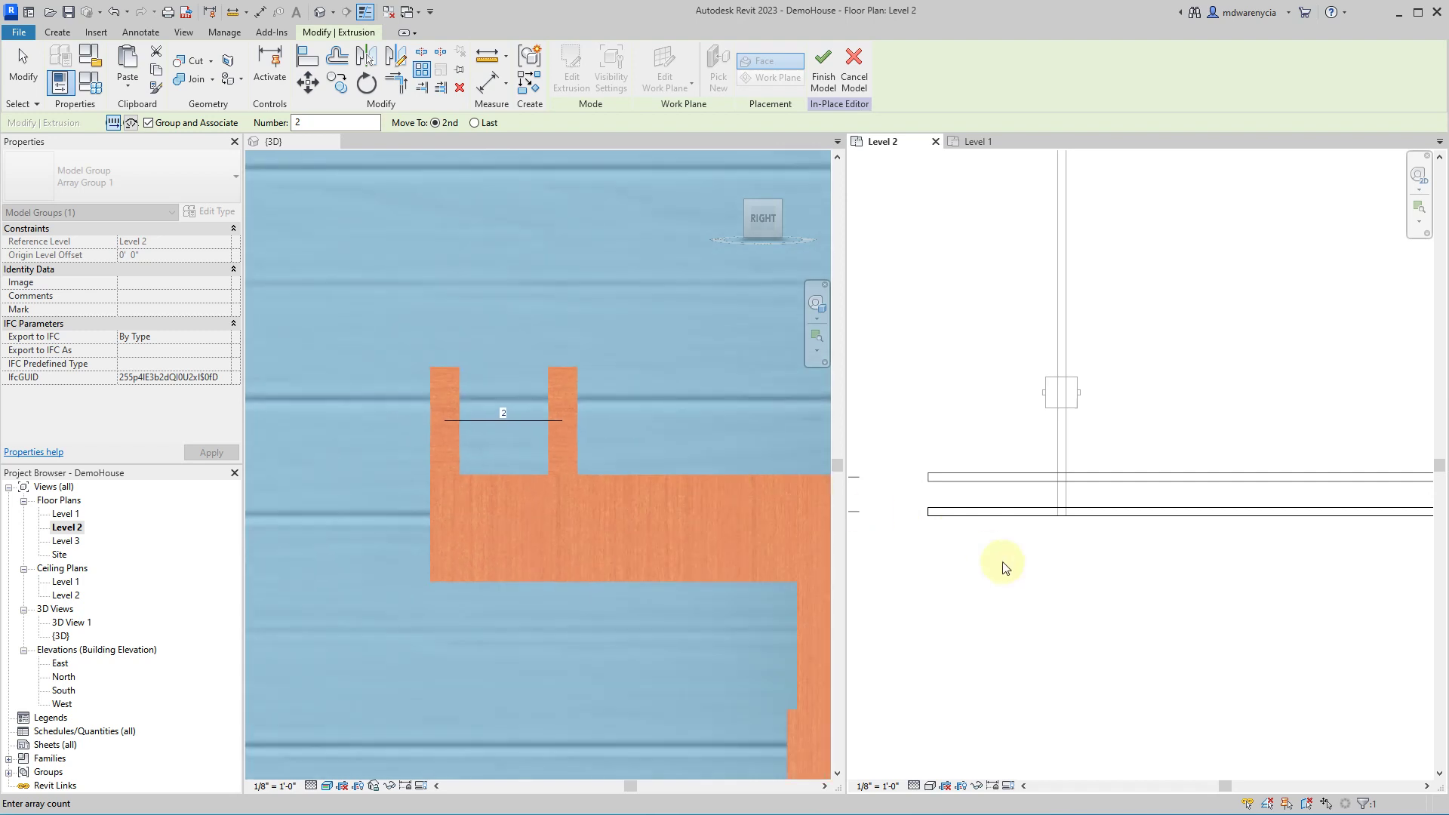
pyautogui.scroll(-3, 1054, 608)
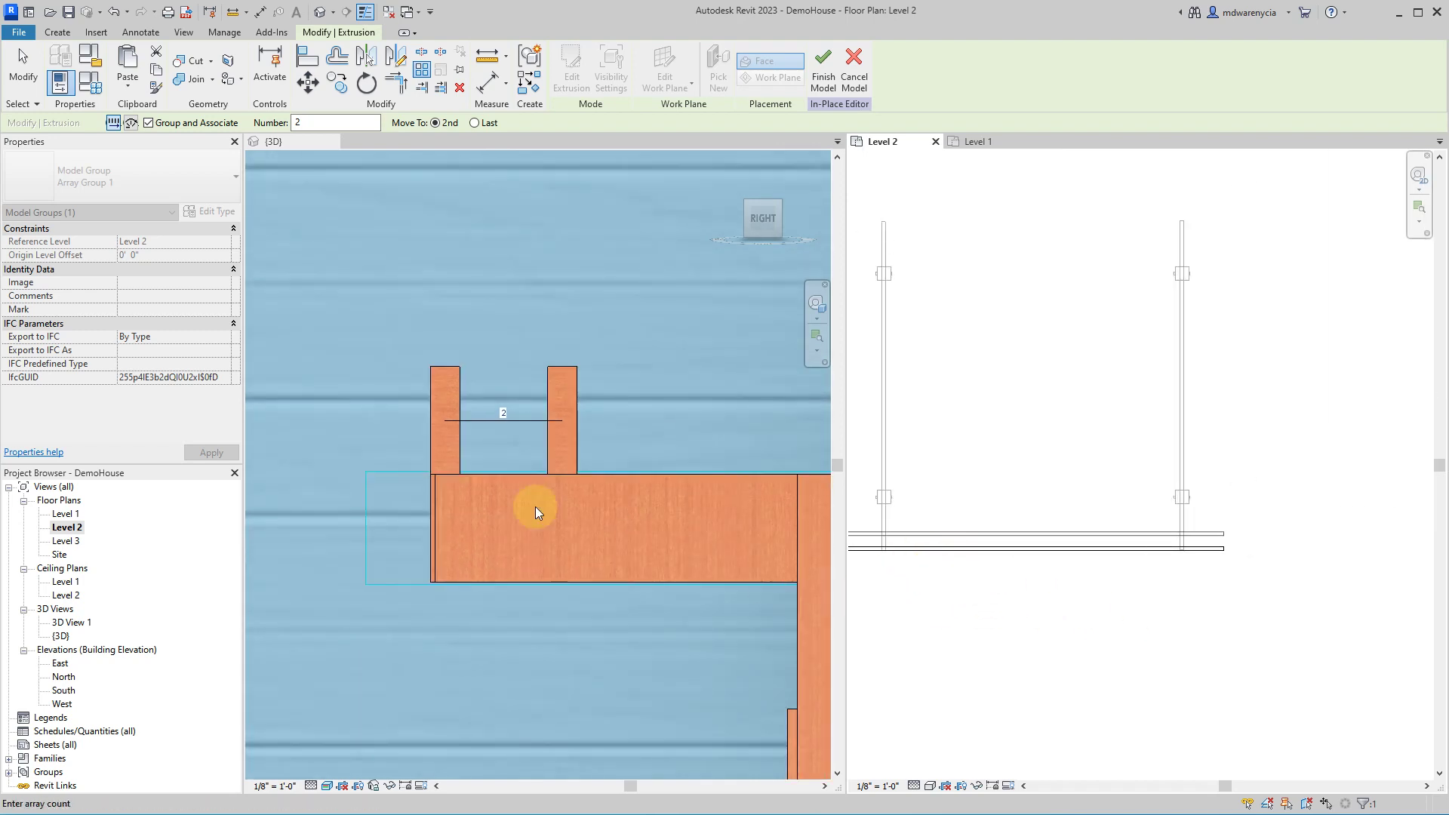
pyautogui.click(504, 412)
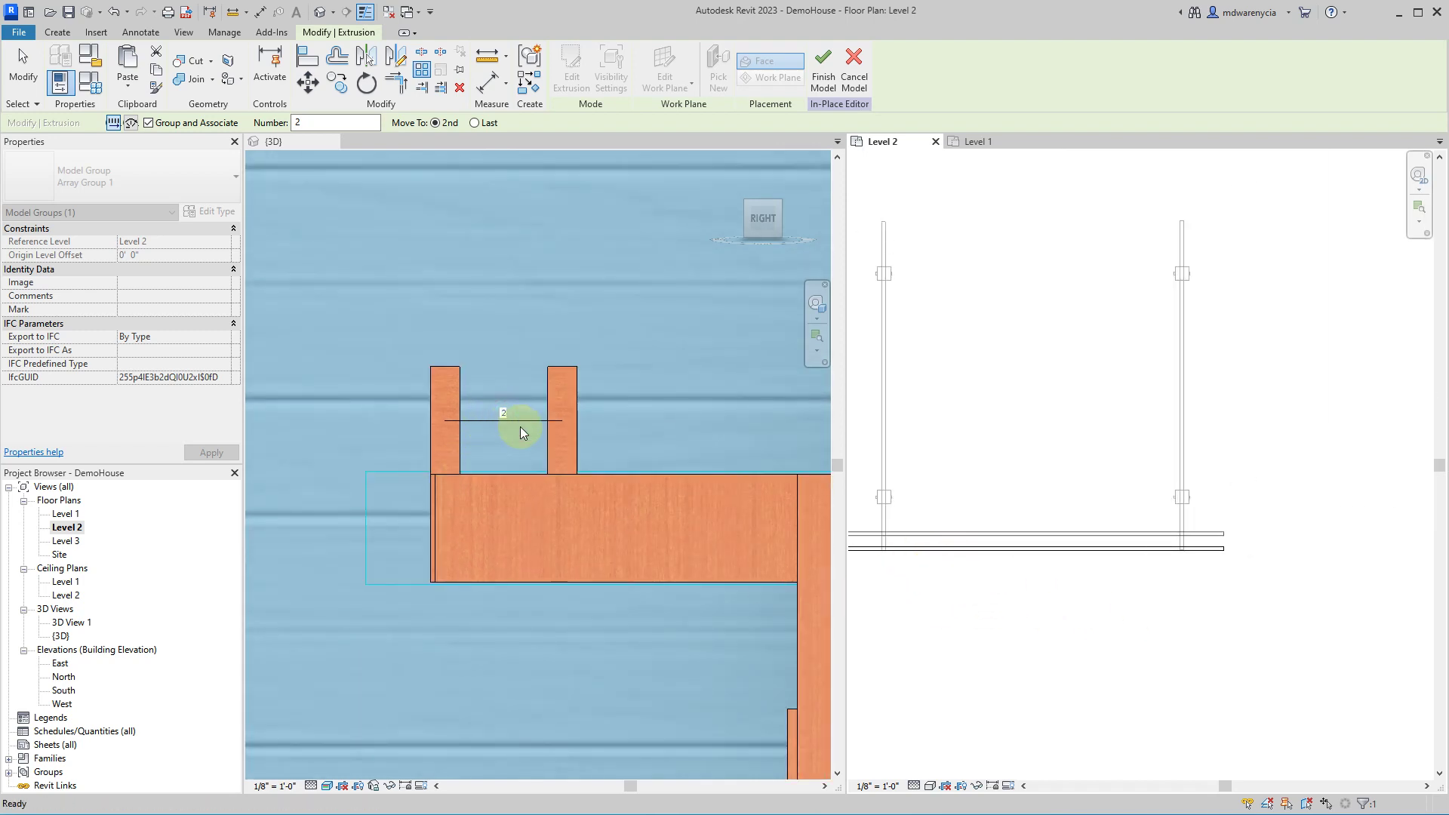
pyautogui.moveTo(1046, 636); pyautogui.dragTo(1204, 630, button='middle')
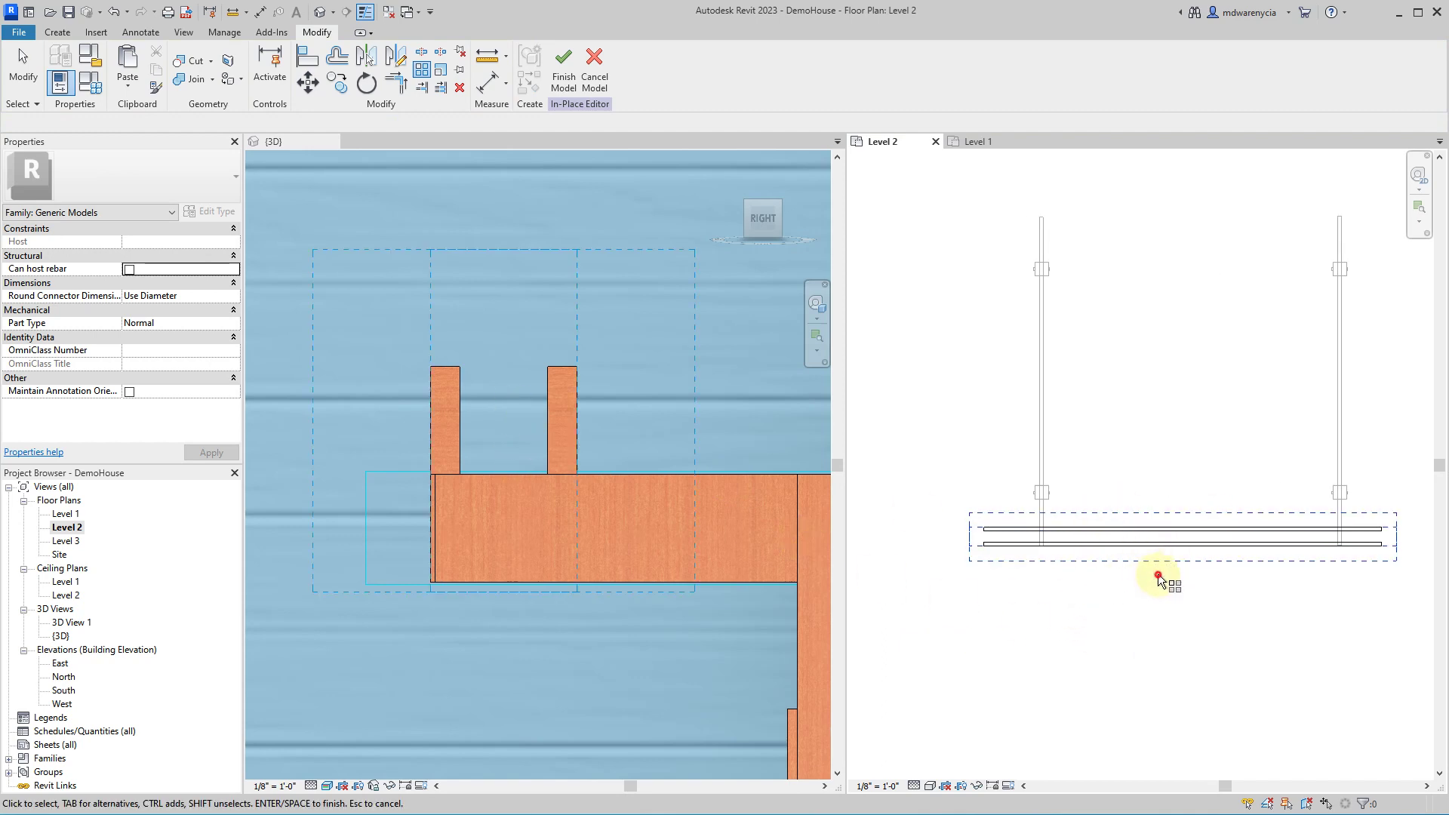
pyautogui.press('Escape')
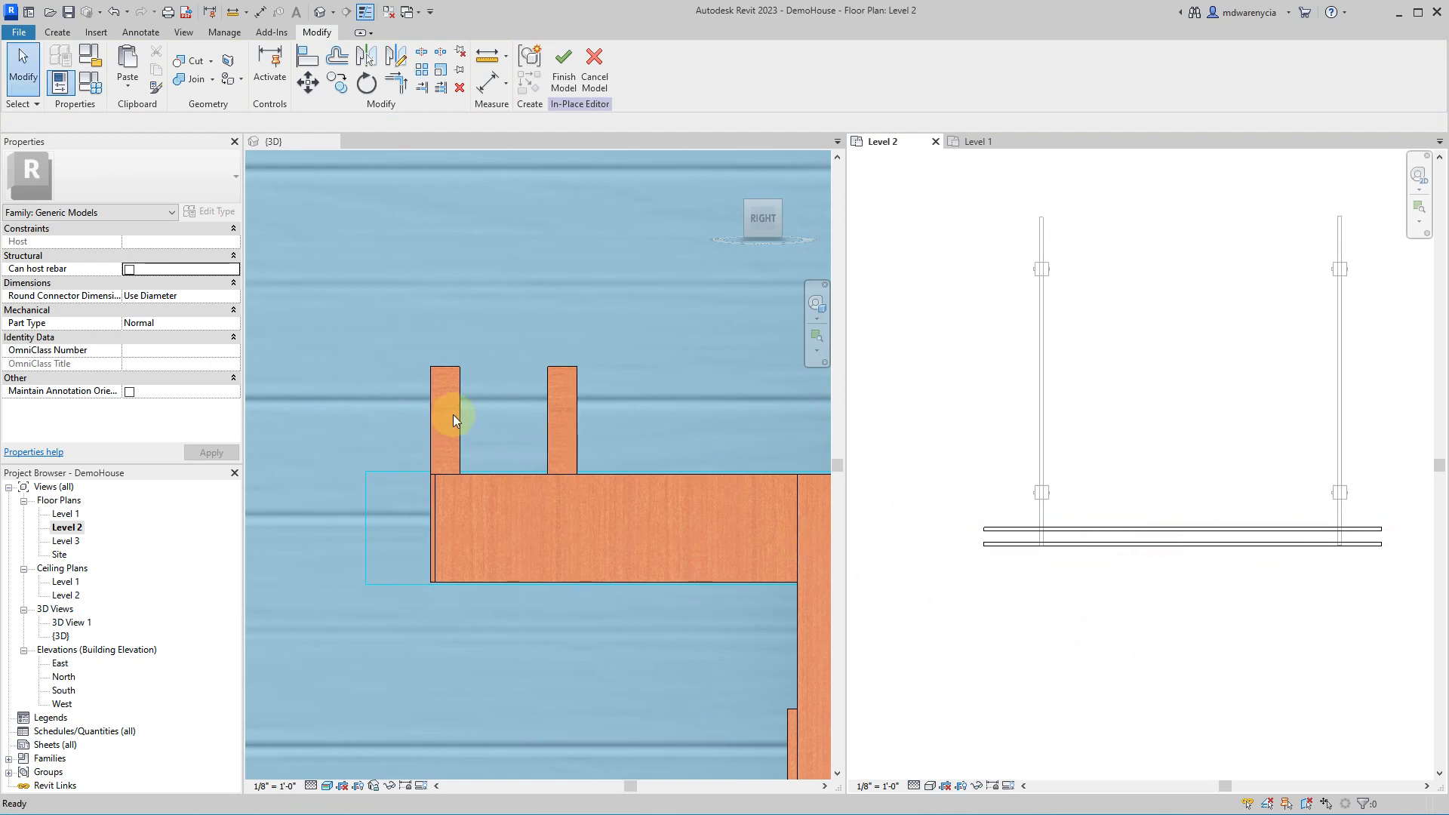
# - Select the first member of the cross extrusion array and set the array's member count to 15
pyautogui.click(447, 417)
pyautogui.click(453, 413)
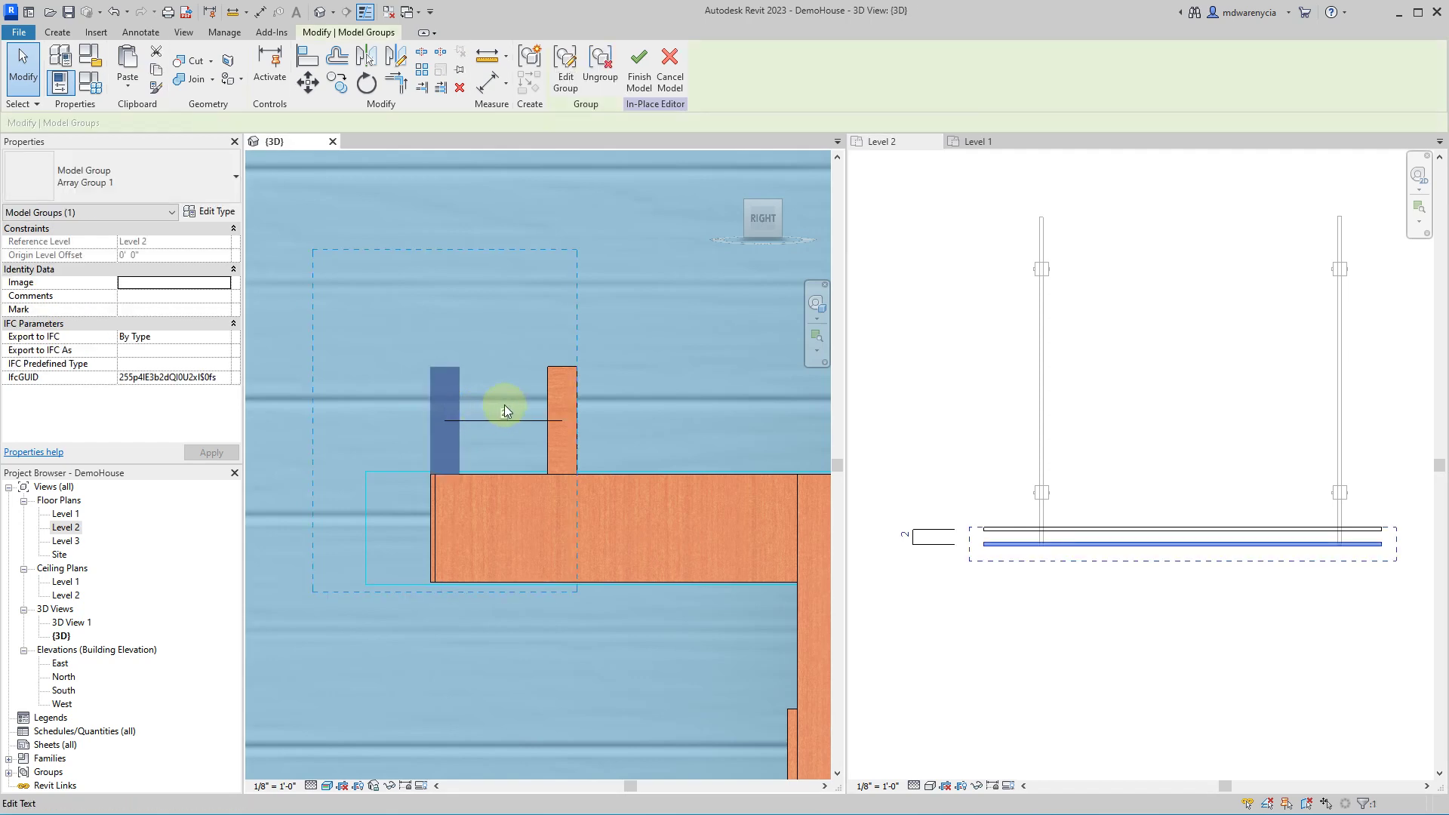
pyautogui.click(909, 536)
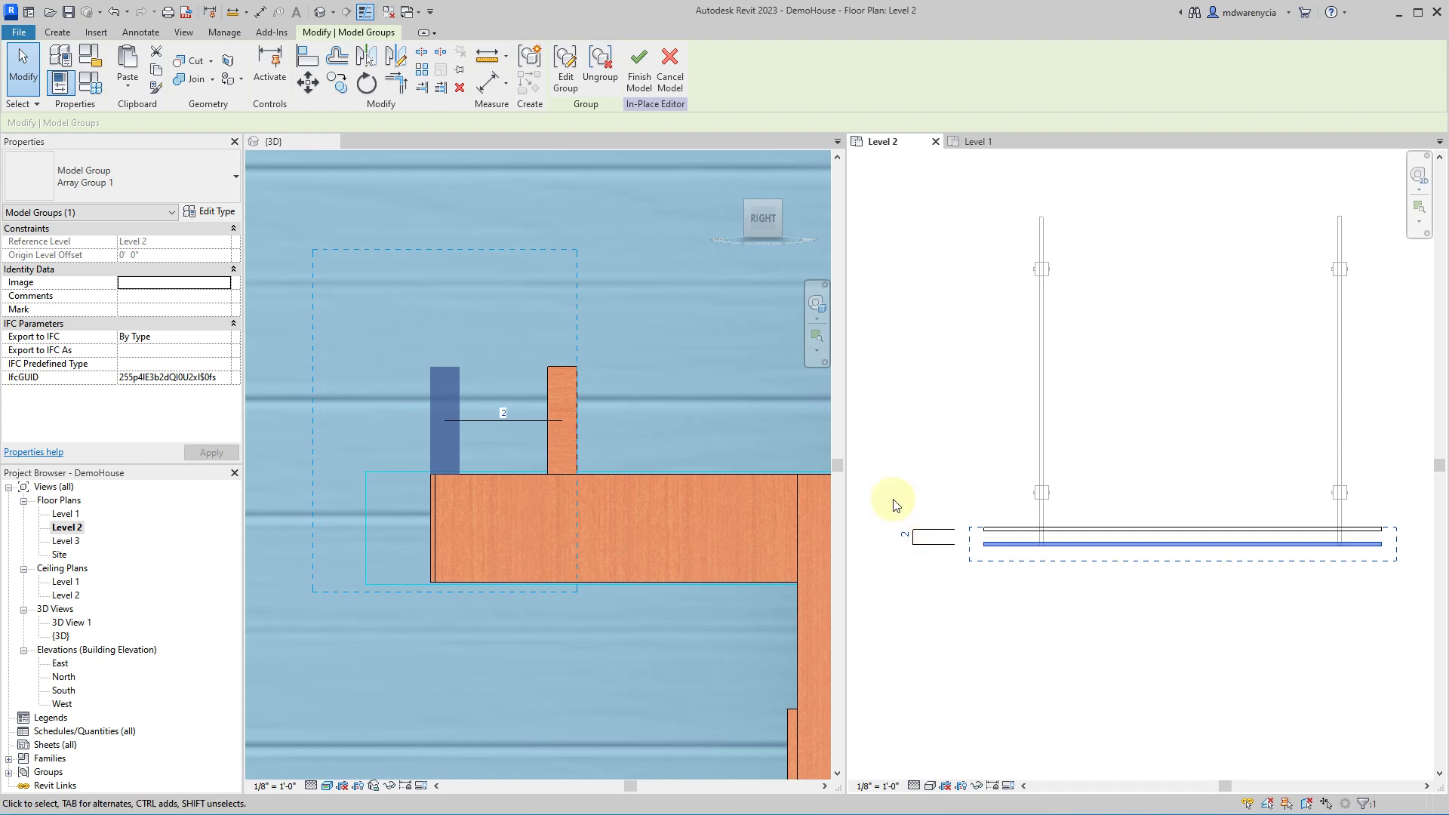
pyautogui.click(908, 536)
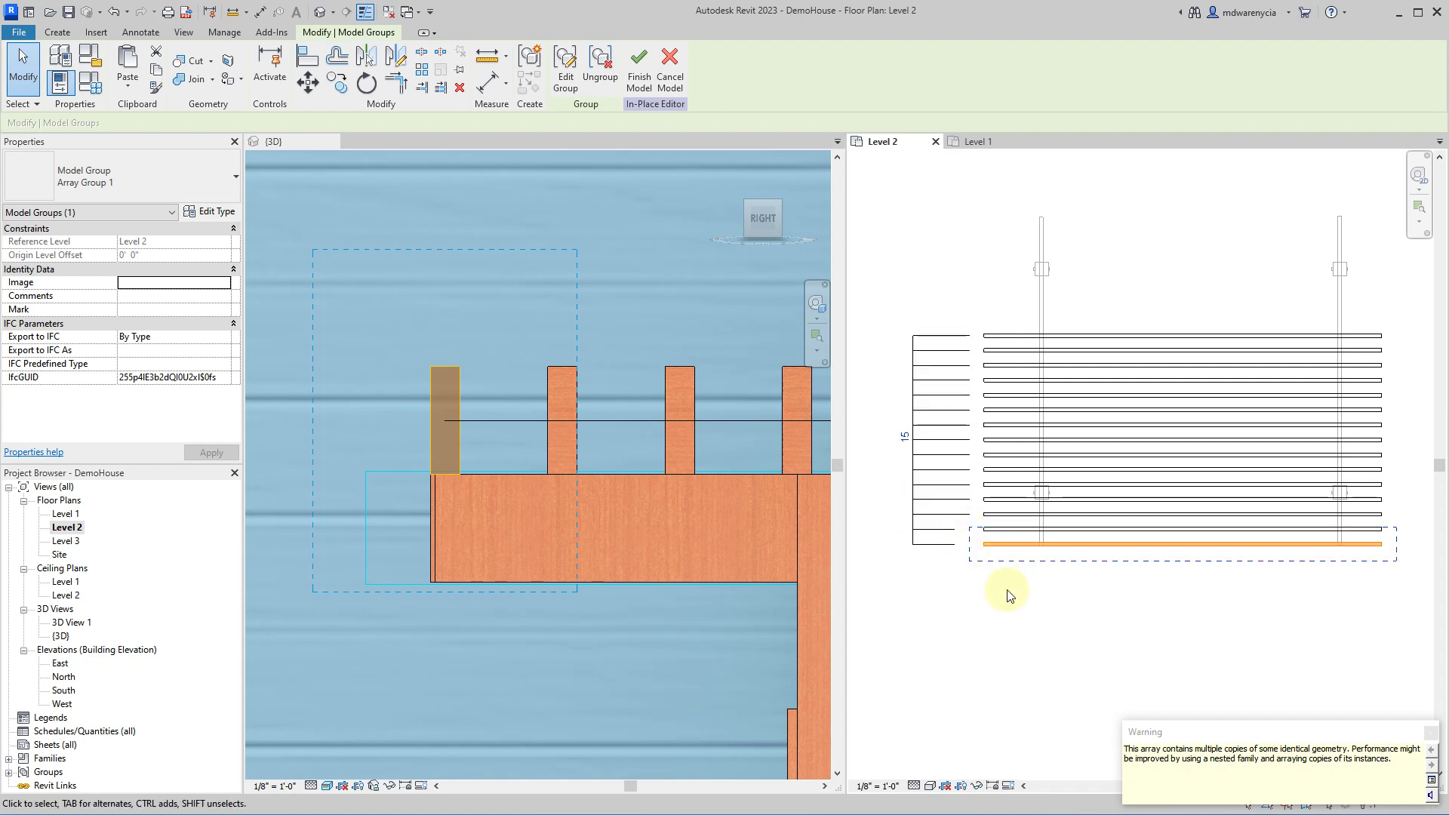
pyautogui.moveTo(1077, 618); pyautogui.dragTo(984, 645, button='middle')
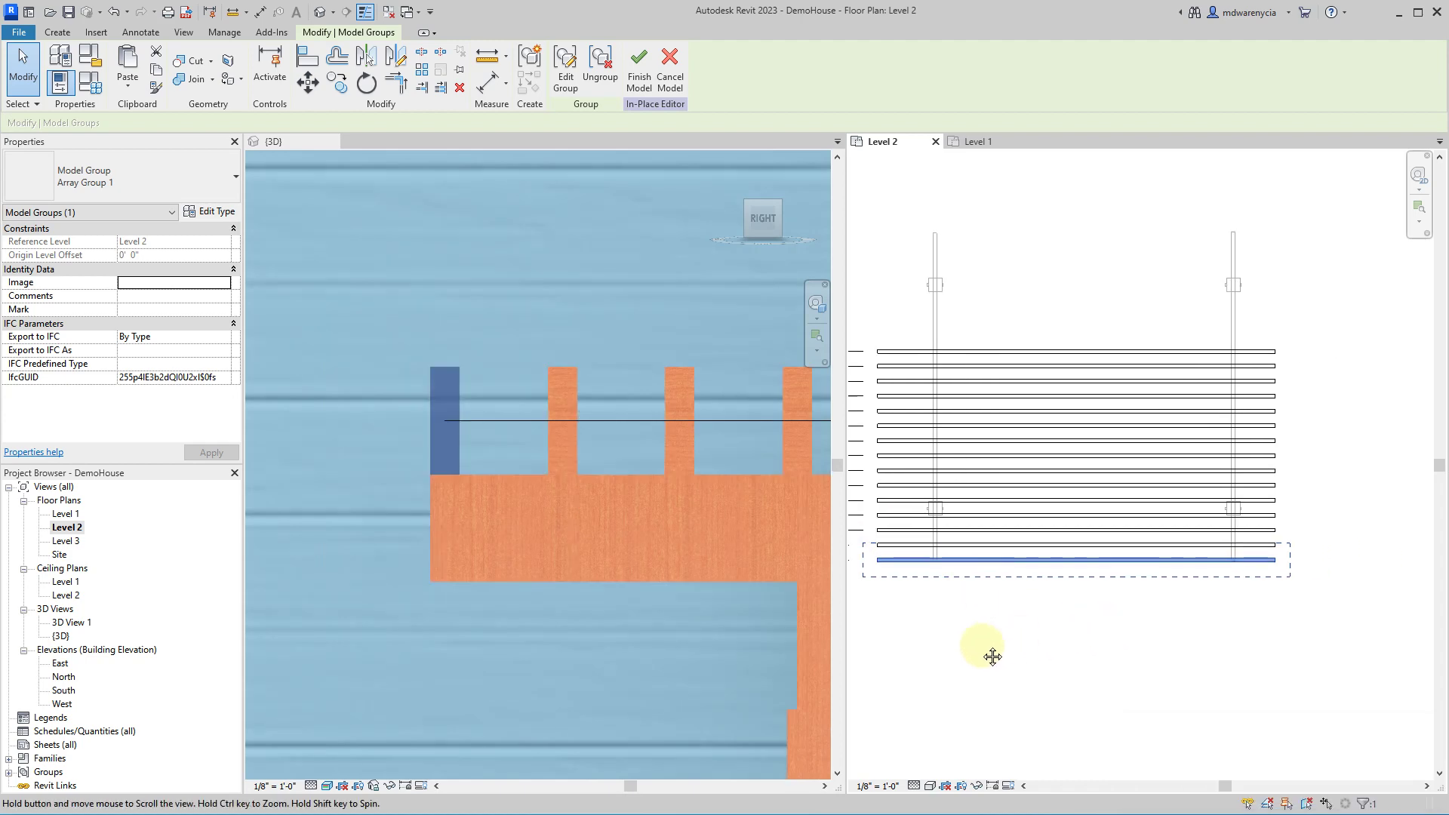
pyautogui.scroll(-2, 1072, 487)
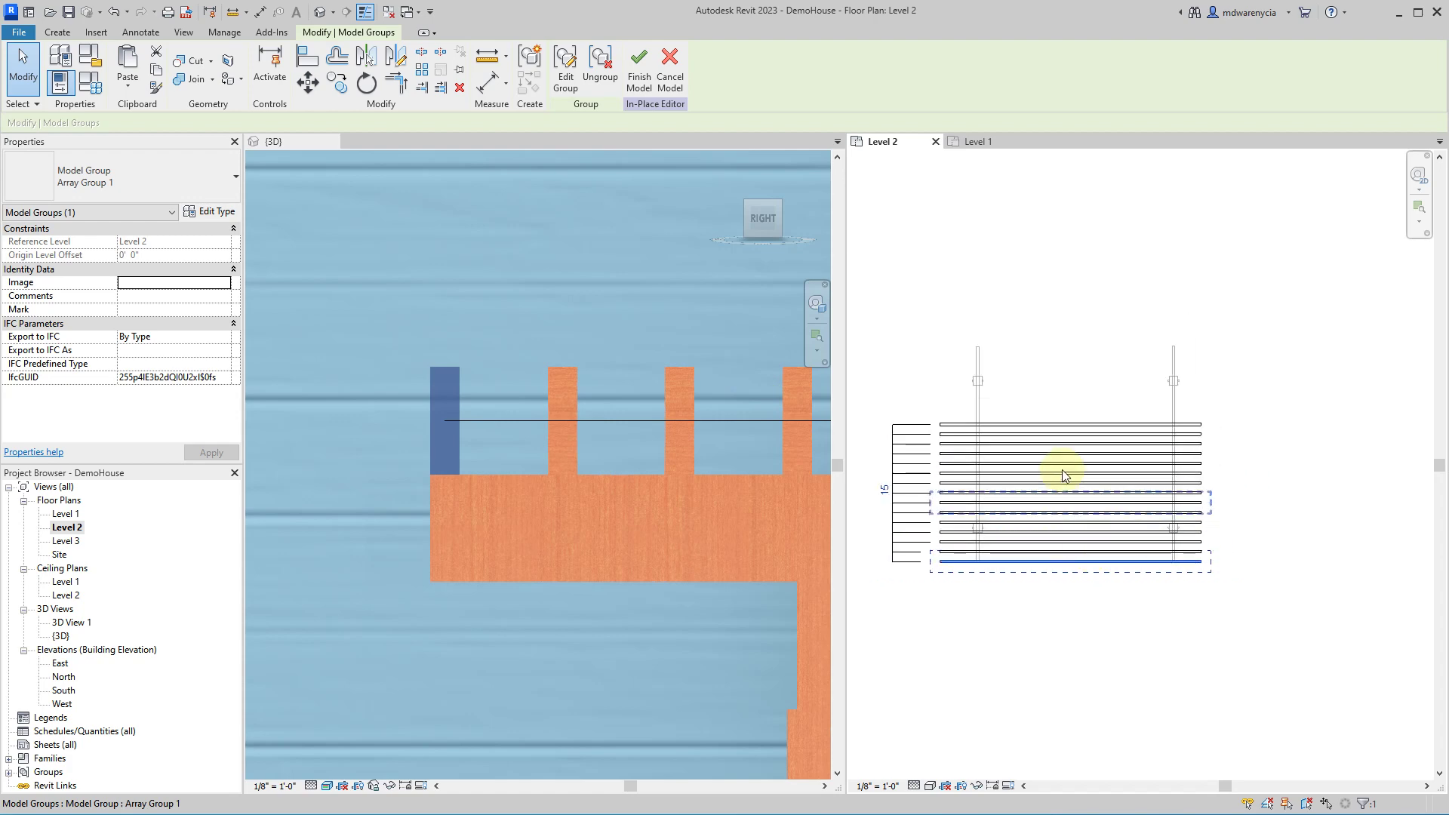
# - Raise the array's member count to 21 and finally to 23 so the cross extrusions span the full beam length
pyautogui.click(884, 488)
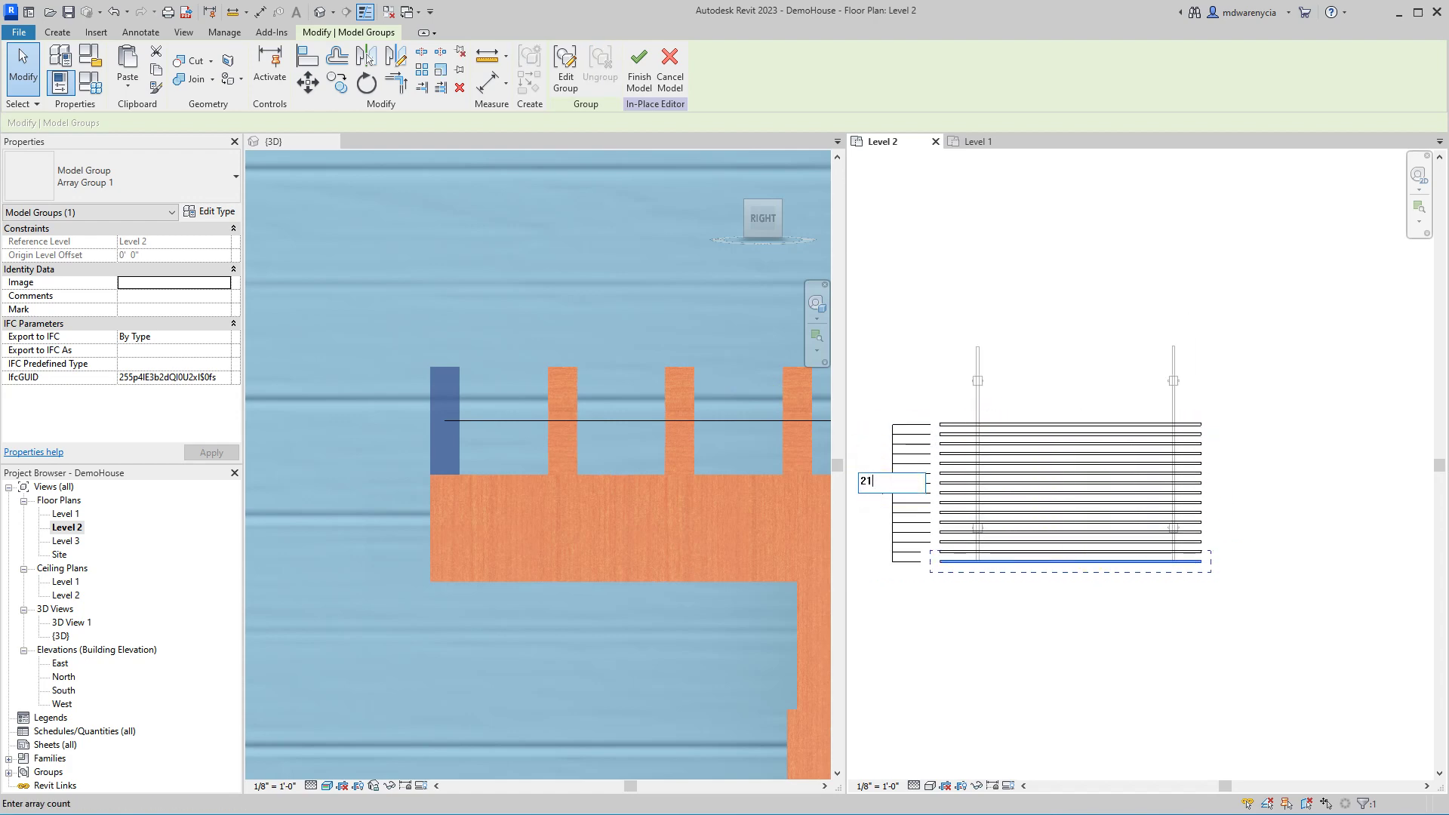
pyautogui.press('Return')
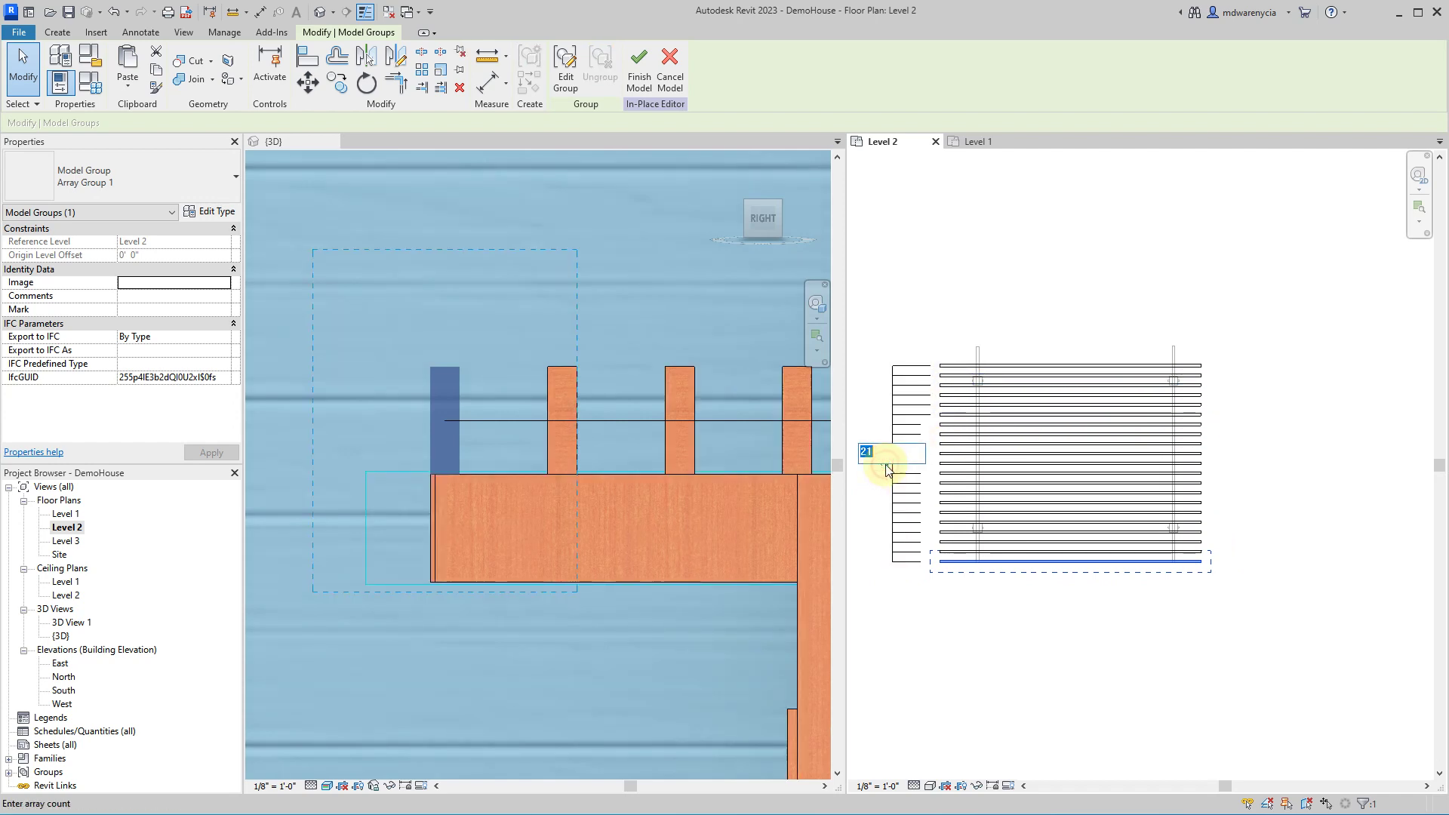
pyautogui.click(885, 453)
pyautogui.write('23')
pyautogui.press('Return')
pyautogui.scroll(2, 1011, 361)
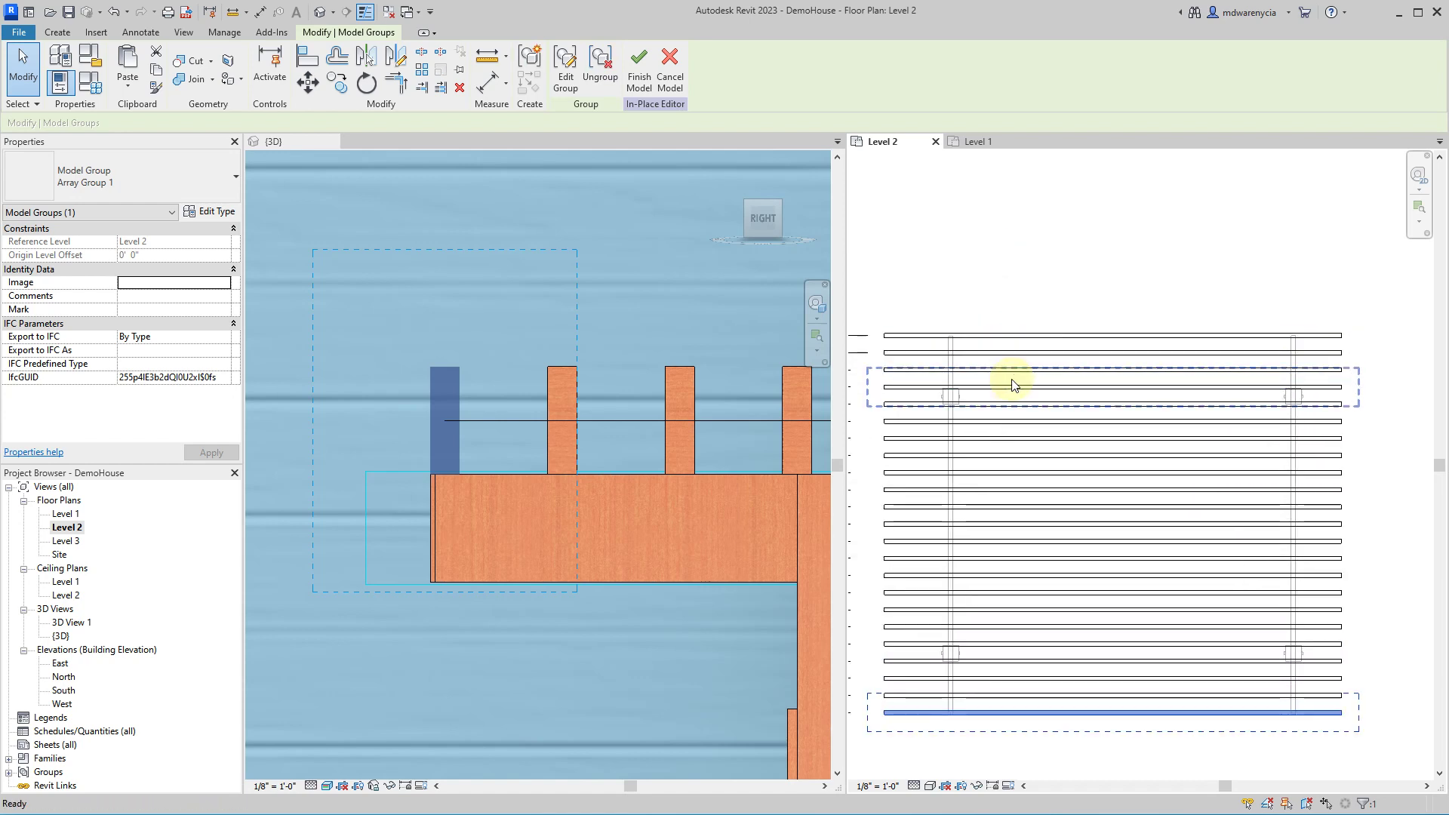
pyautogui.press('Escape')
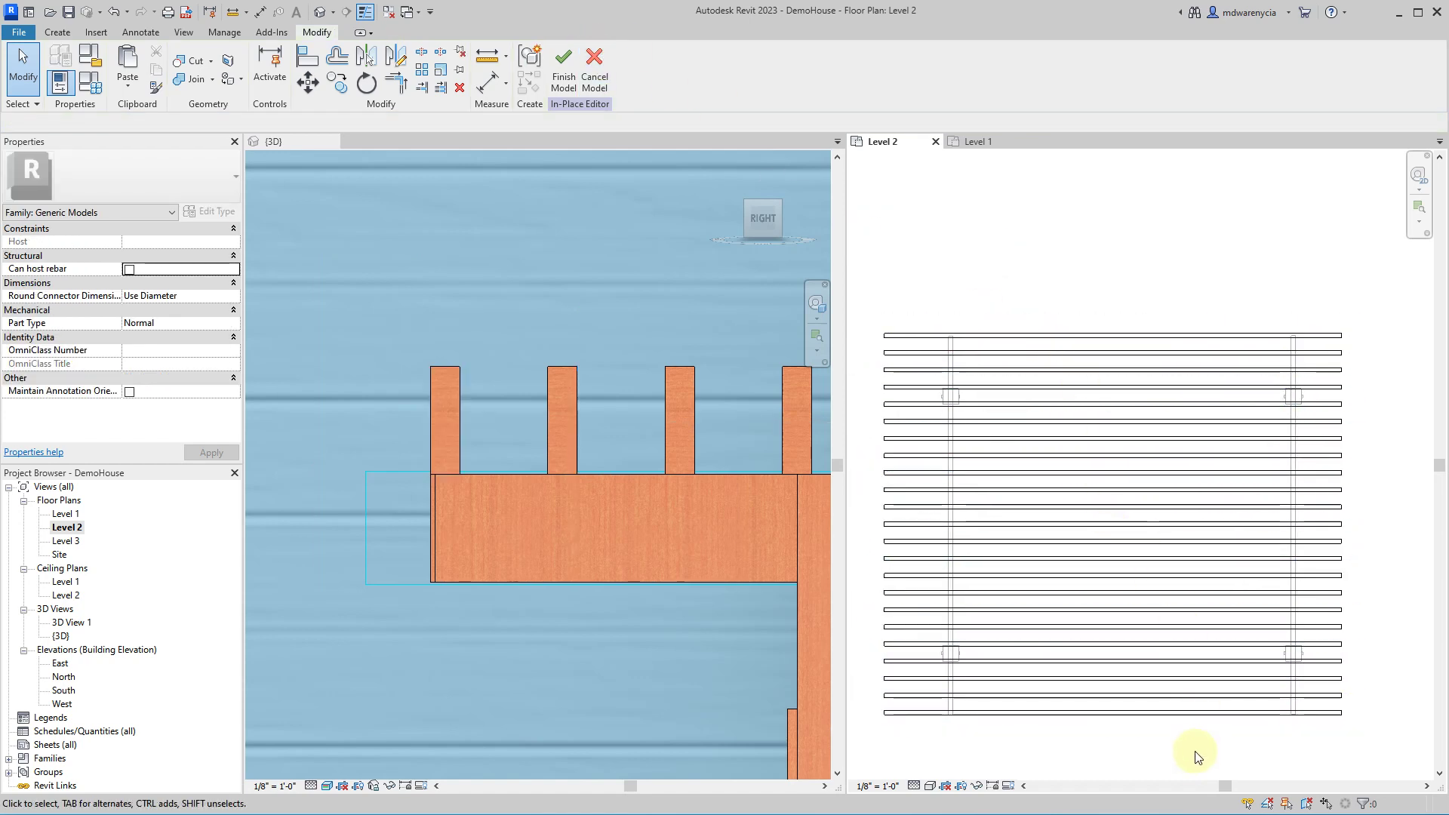
# - Finish the in-place model and inspect the complete pergola beside the house in the 3D view
pyautogui.scroll(-6, 451, 370)
pyautogui.click(548, 558)
pyautogui.keyDown('shift'); pyautogui.moveTo(548, 558); pyautogui.dragTo(705, 695, button='middle'); pyautogui.keyUp('shift')
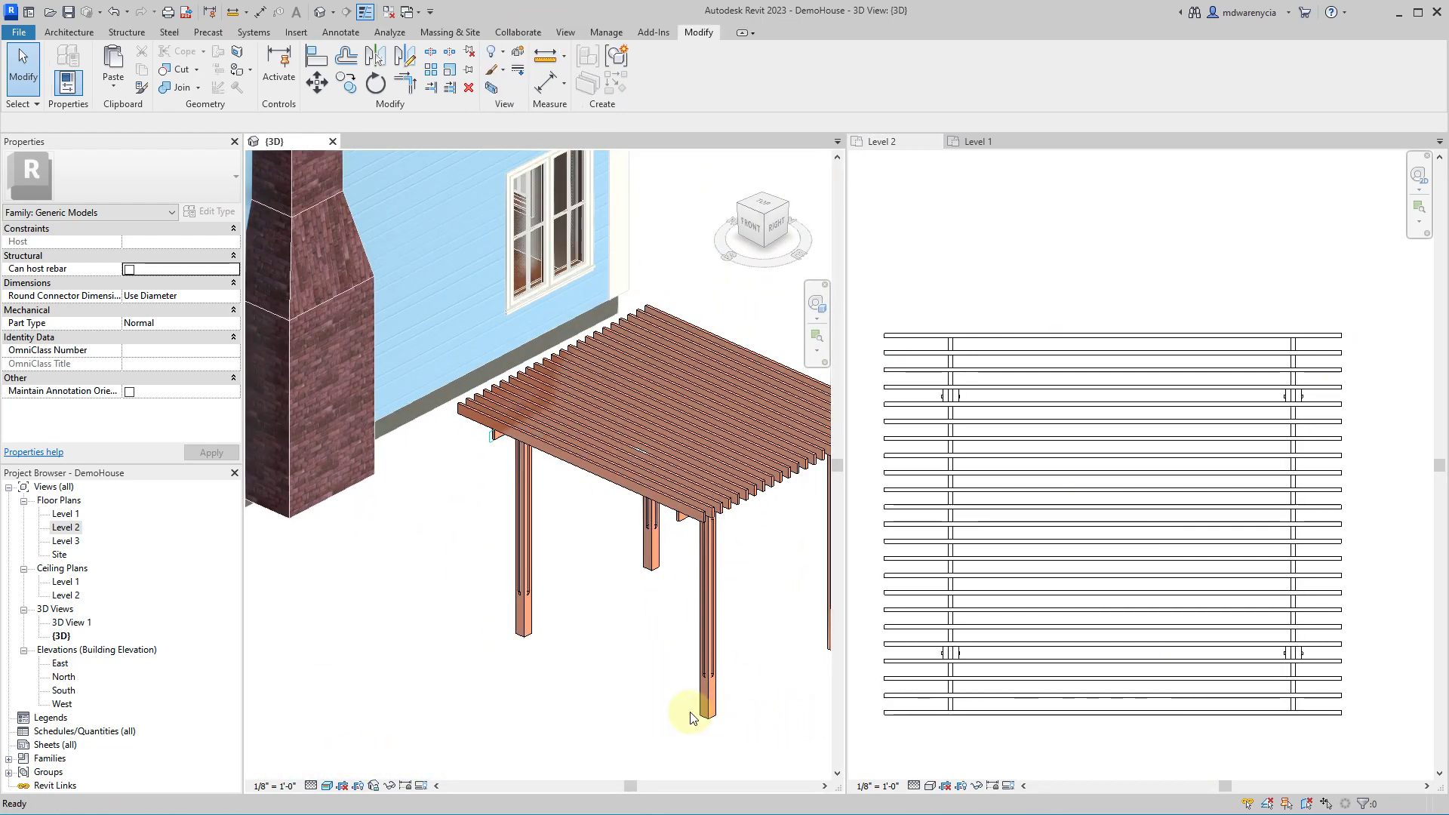
pyautogui.click(690, 468)
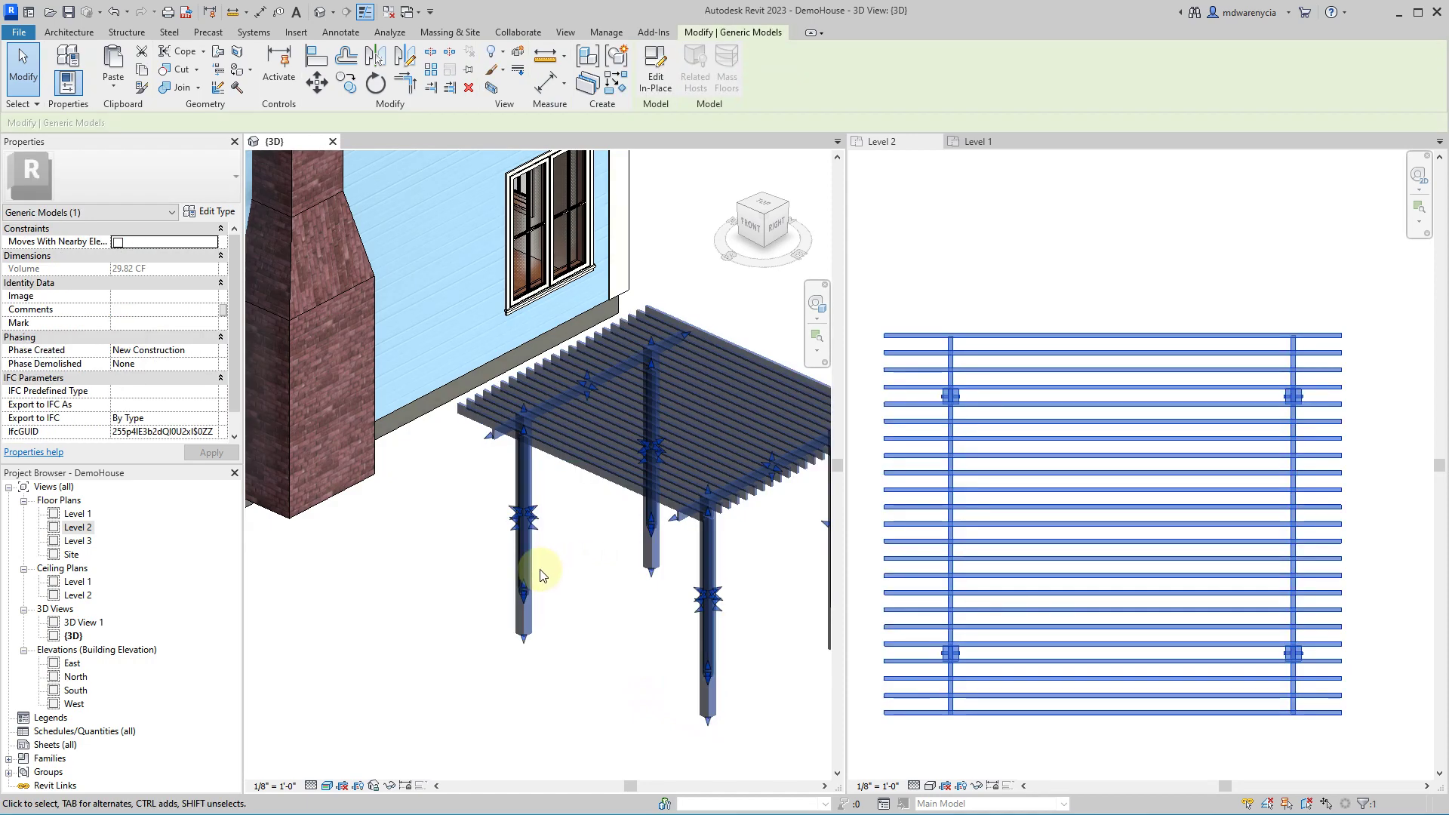
pyautogui.click(528, 657)
pyautogui.scroll(-2, 614, 670)
pyautogui.keyDown('shift'); pyautogui.moveTo(614, 669); pyautogui.dragTo(279, 615, button='middle'); pyautogui.keyUp('shift')
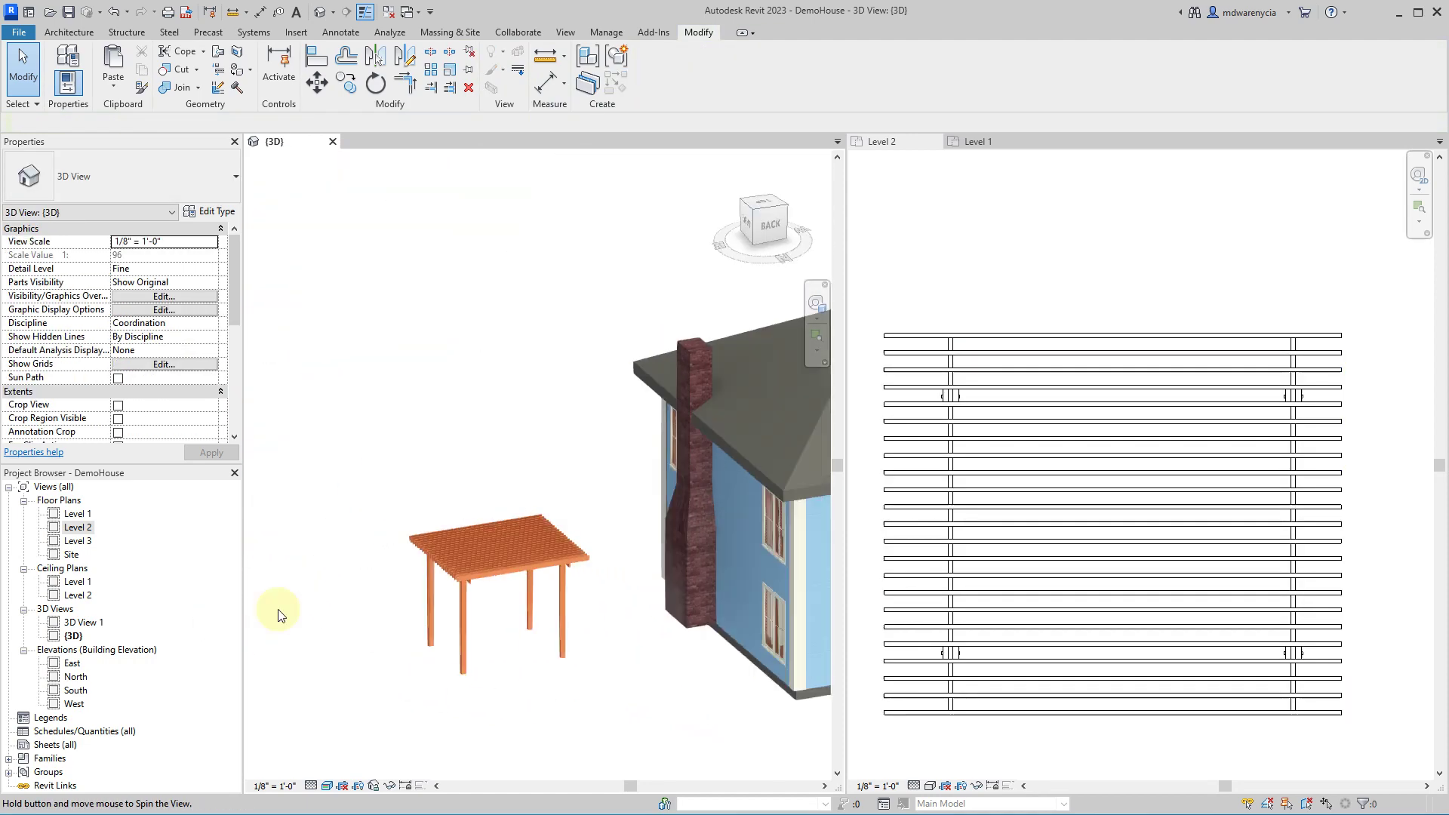
# - Select the whole pergola in the 3D view and open the Level 1 floor plan where its posts stand
pyautogui.click(469, 556)
pyautogui.keyDown('shift'); pyautogui.moveTo(369, 415); pyautogui.dragTo(357, 471, button='middle'); pyautogui.keyUp('shift')
pyautogui.scroll(-2, 406, 511)
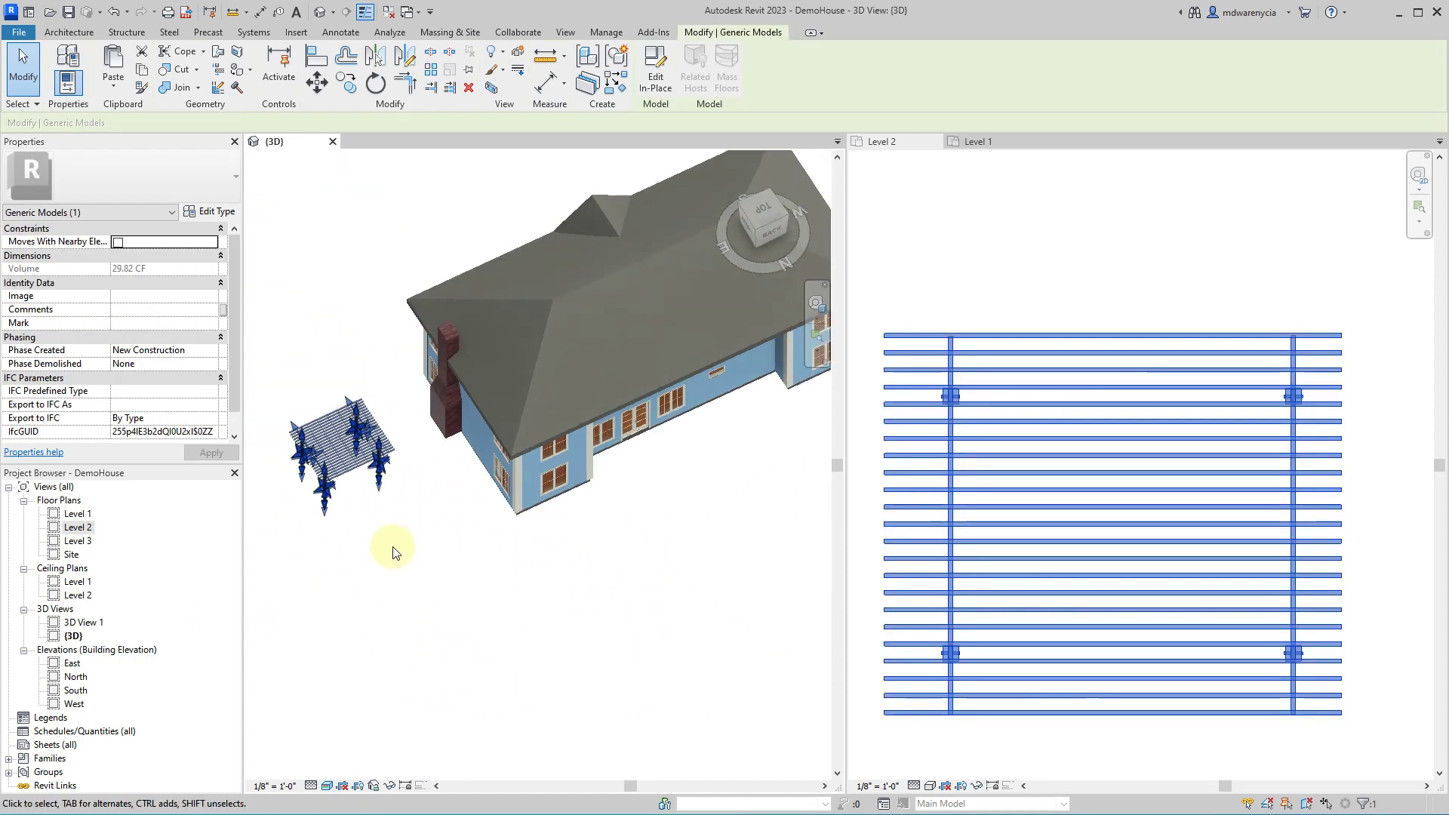
pyautogui.scroll(-5, 981, 453)
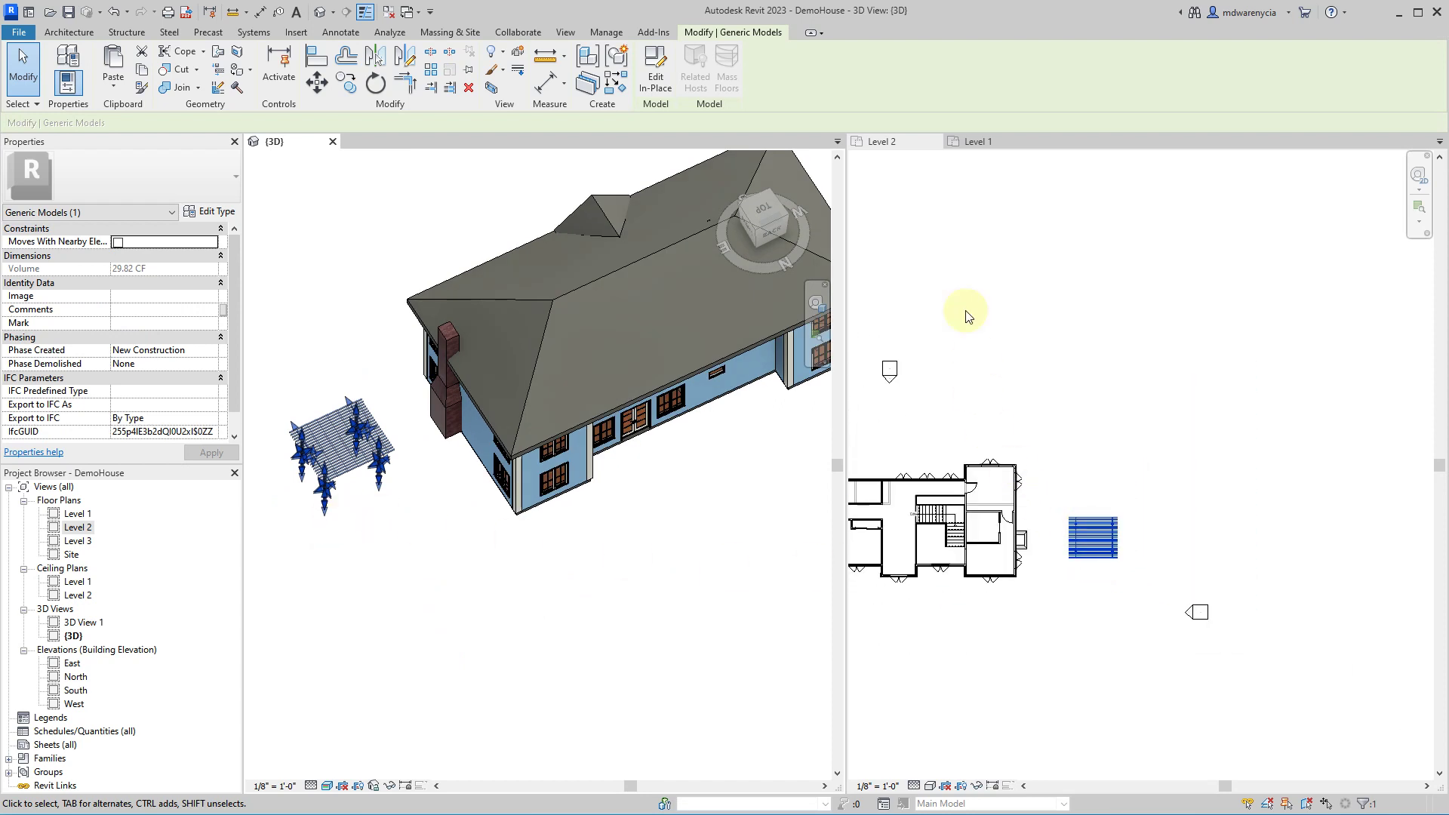
pyautogui.click(956, 142)
pyautogui.scroll(-5, 1115, 518)
pyautogui.moveTo(963, 462); pyautogui.dragTo(1215, 578, button='middle')
pyautogui.scroll(6, 1246, 581)
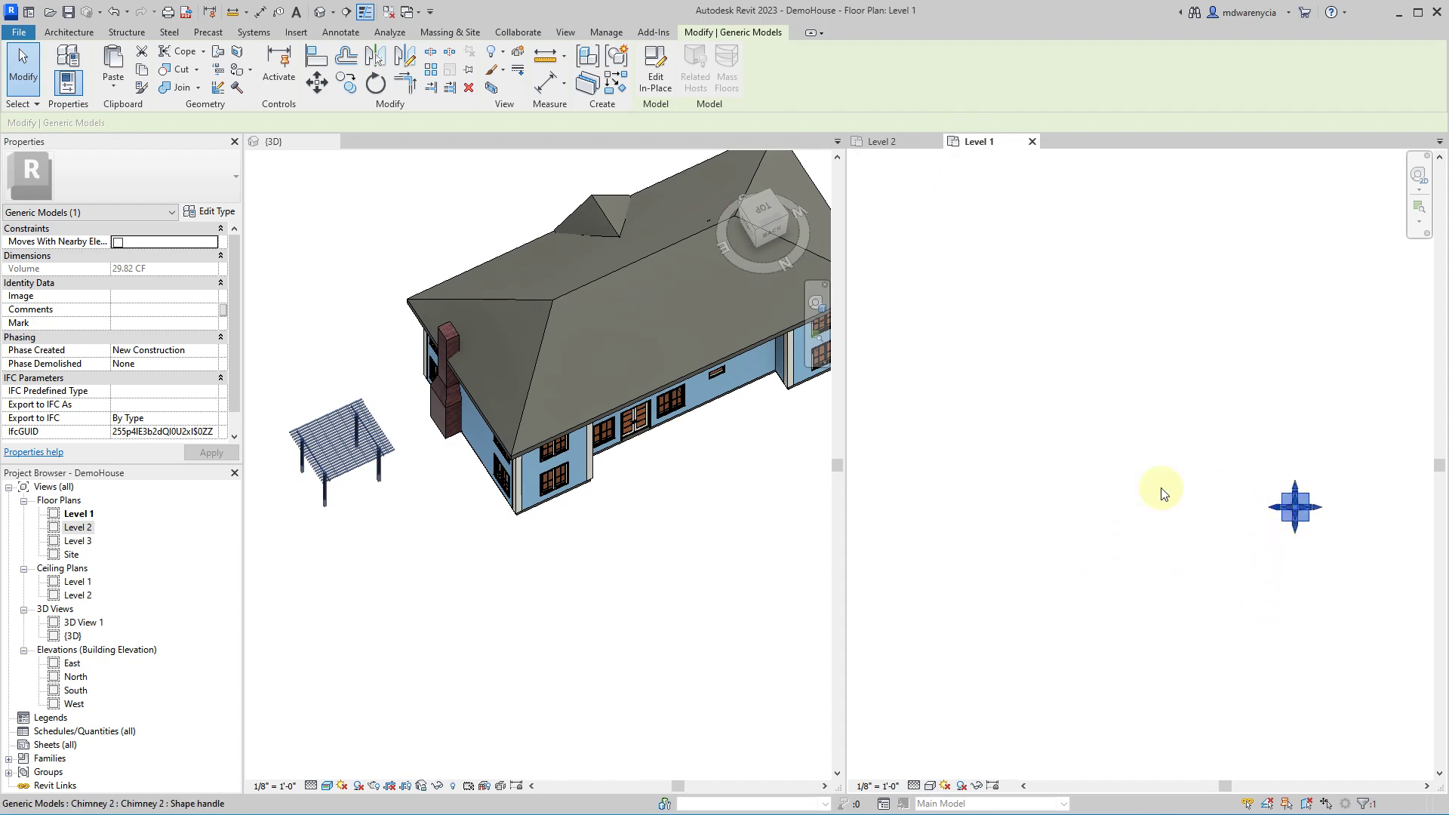
# - Move the pergola in the Level 1 plan to just outside the house's double entrance doors and check it in 3D
pyautogui.scroll(-3, 962, 423)
pyautogui.press('m')
pyautogui.press('v')
pyautogui.scroll(-3, 896, 420)
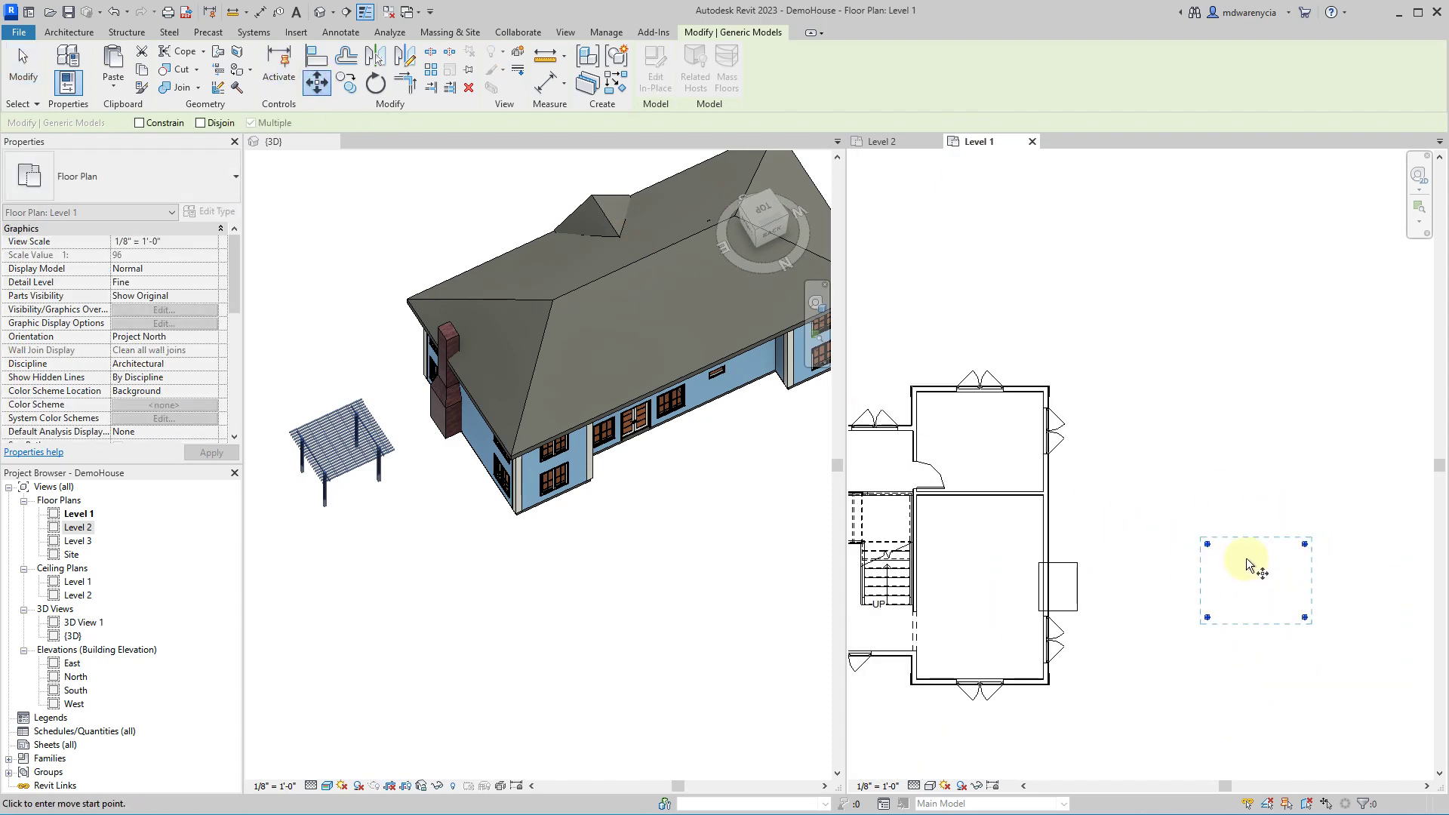
pyautogui.click(1234, 573)
pyautogui.scroll(3, 947, 421)
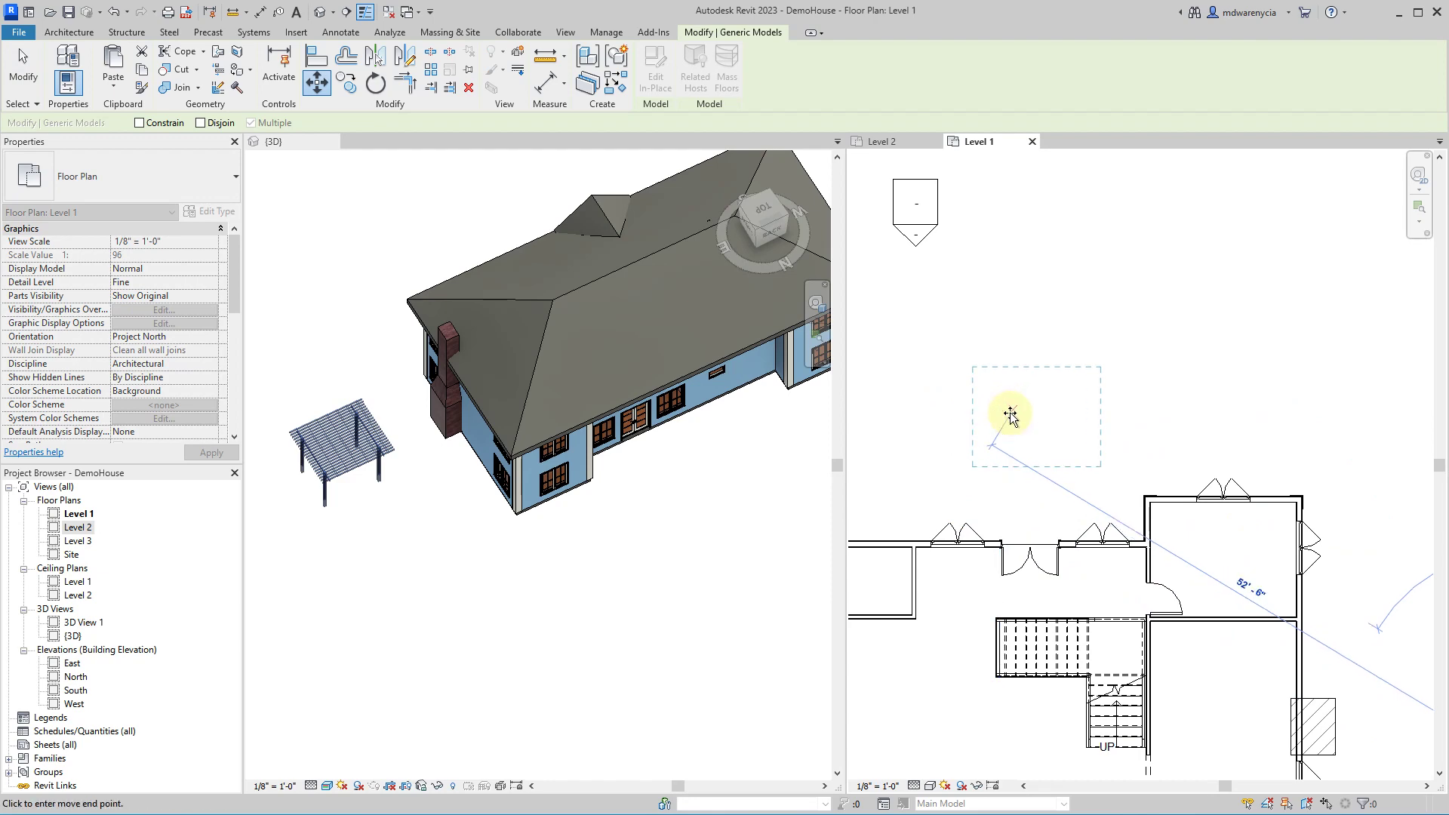
pyautogui.click(1003, 411)
pyautogui.click(1027, 489)
pyautogui.scroll(3, 747, 561)
pyautogui.keyDown('shift'); pyautogui.moveTo(683, 562); pyautogui.dragTo(605, 440, button='middle'); pyautogui.keyUp('shift')
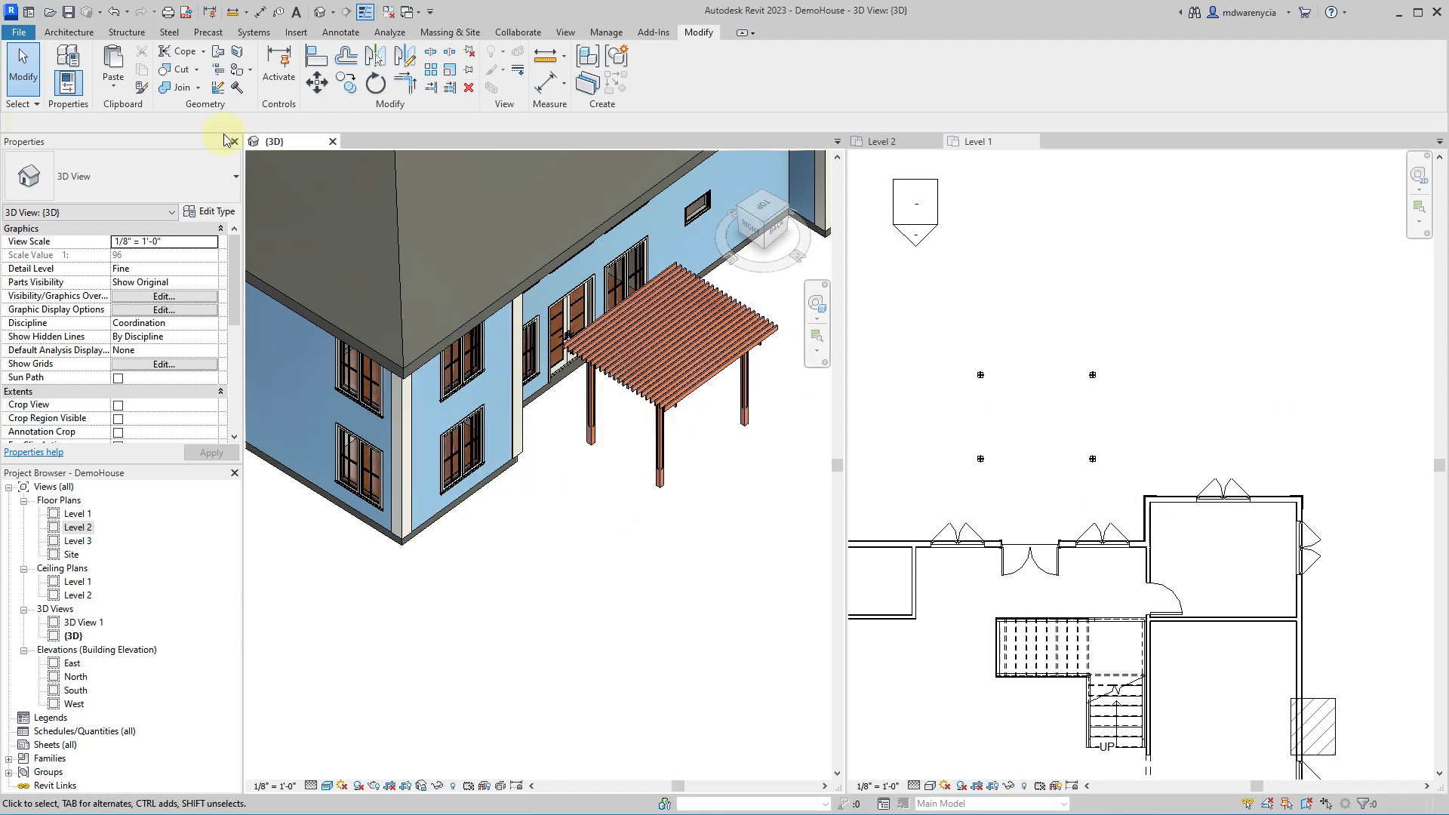
# - Look through the component types loaded in the project, dismissing the save reminder and leaving the family library without loading anything
pyautogui.click(70, 31)
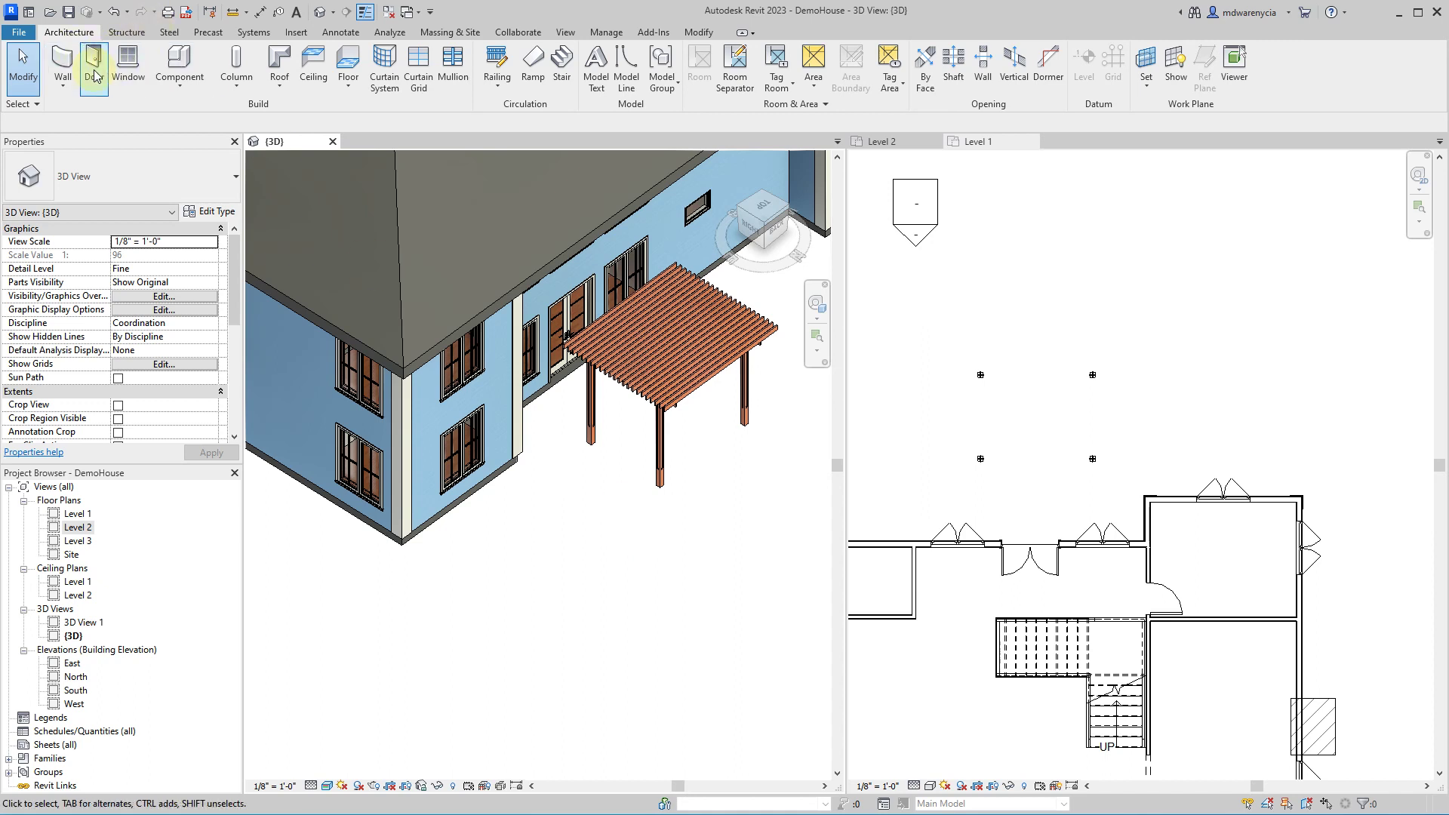
pyautogui.click(173, 66)
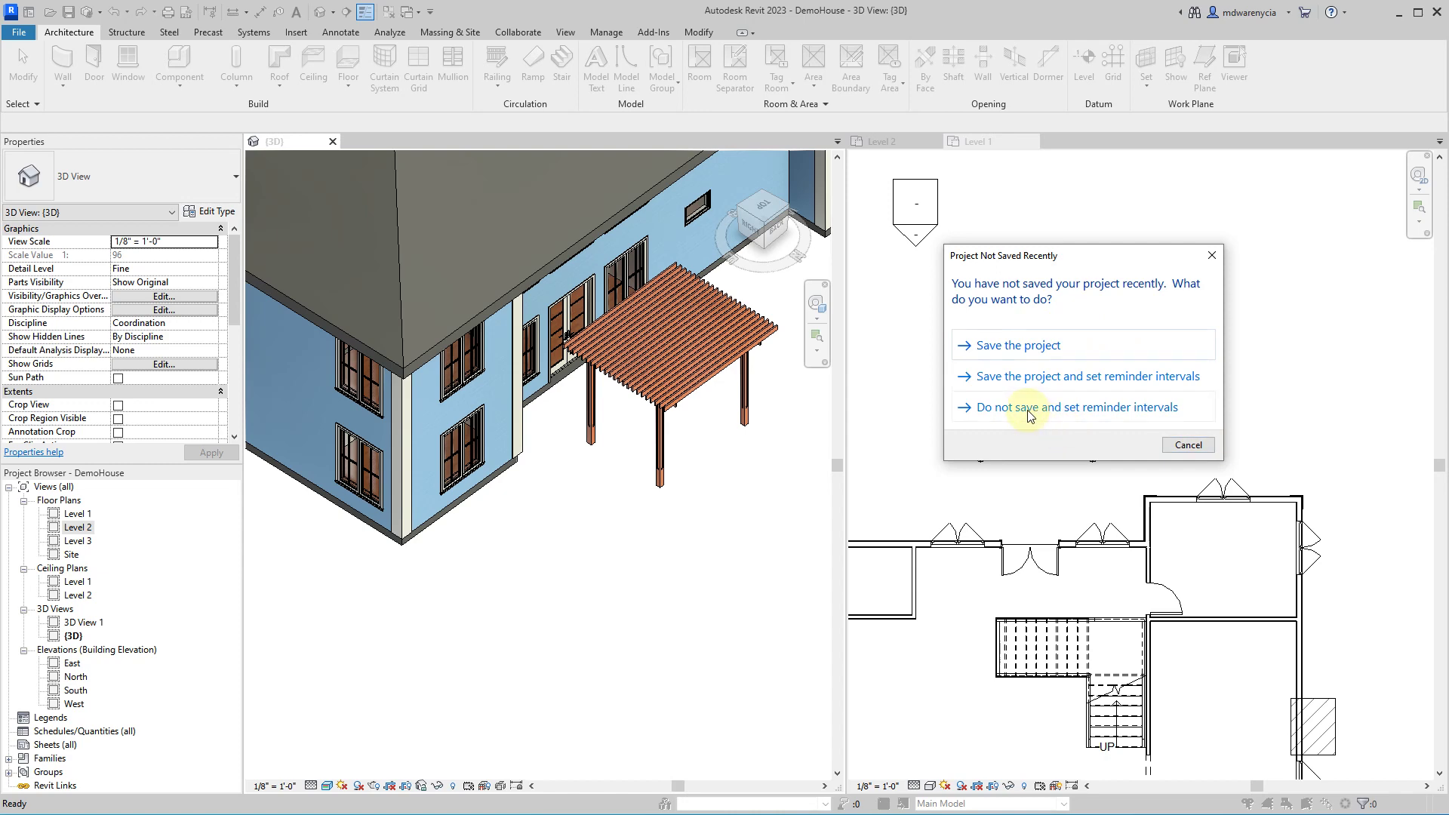
pyautogui.click(1182, 446)
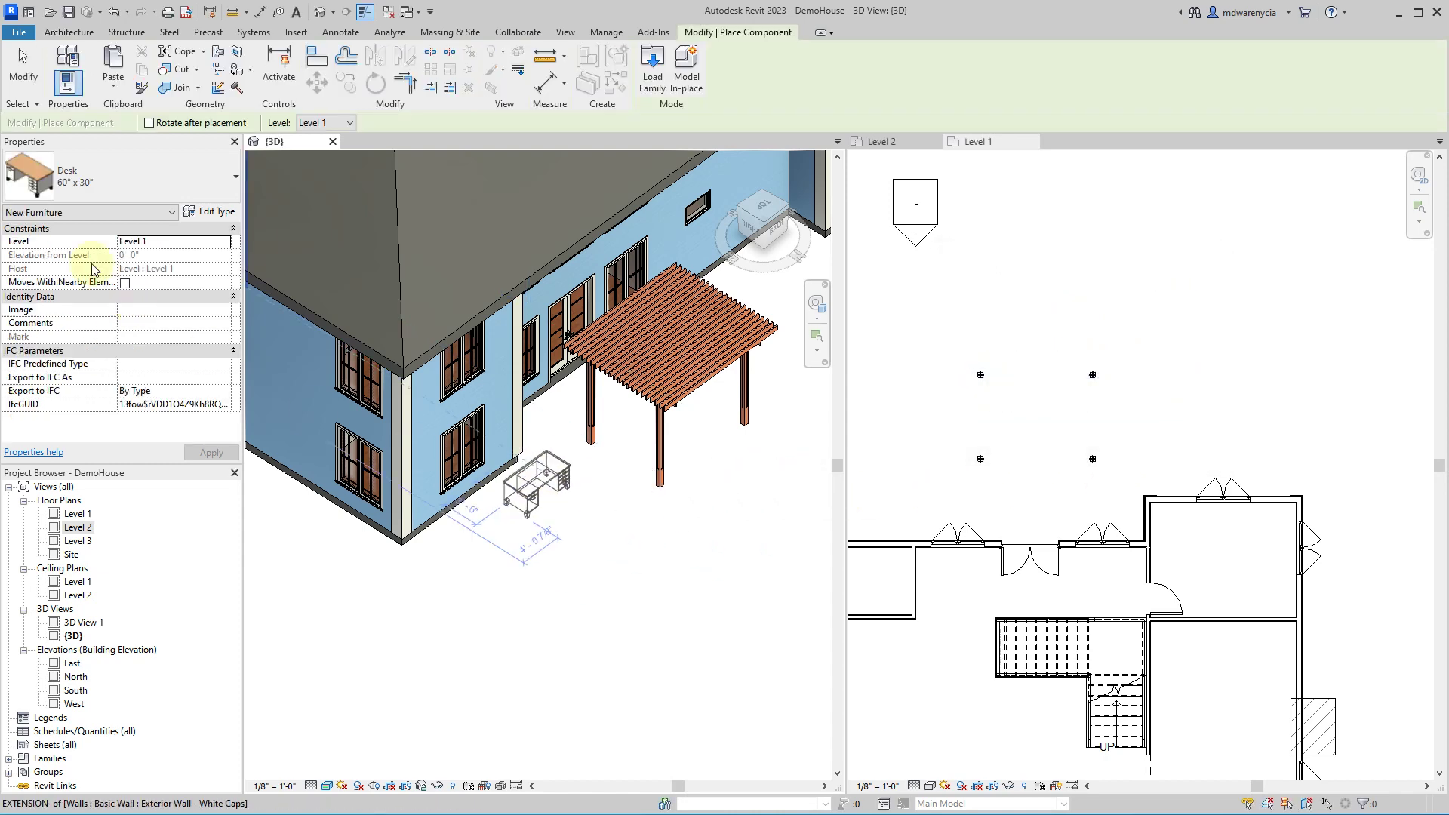
pyautogui.click(98, 170)
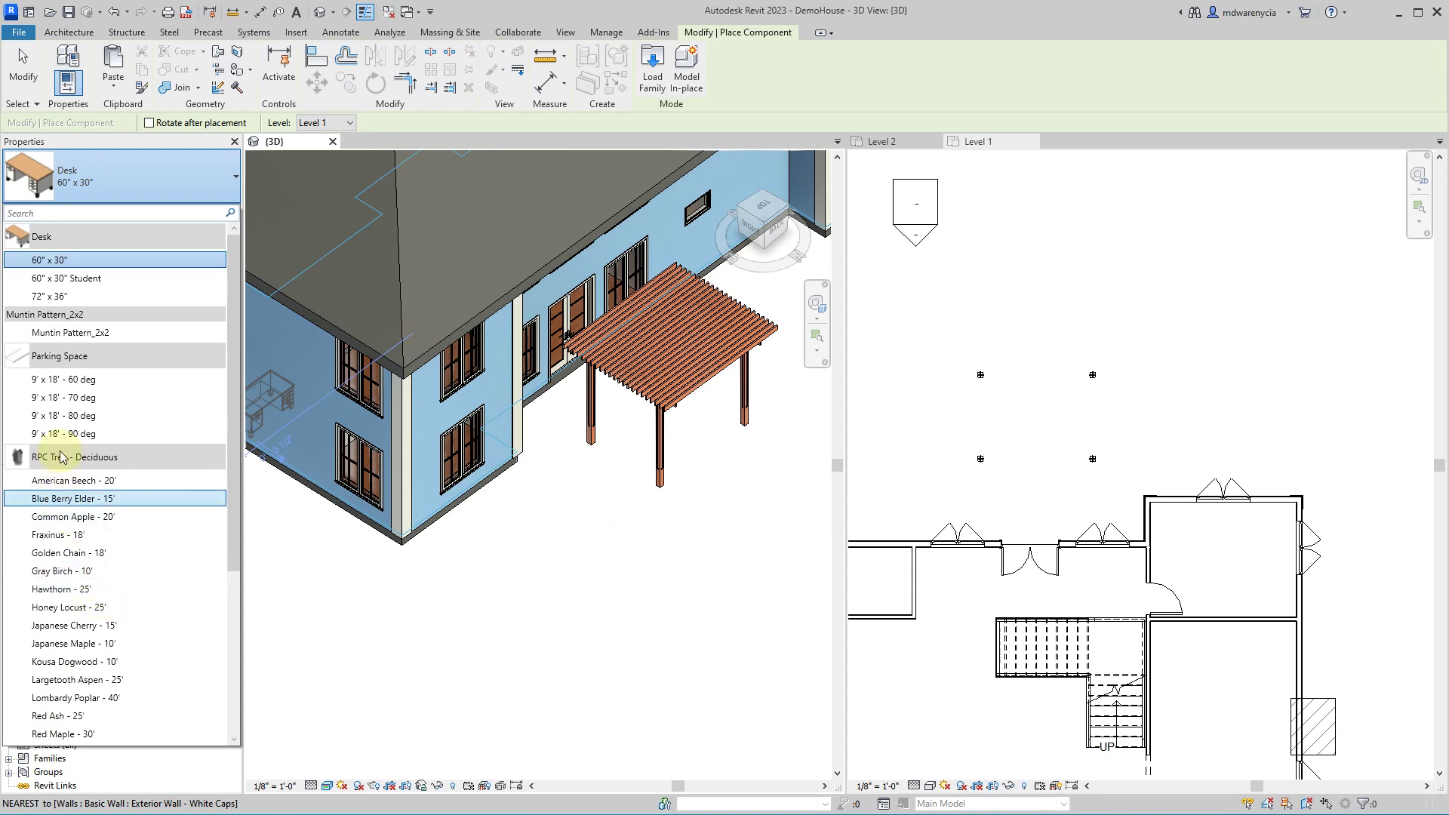
pyautogui.click(189, 184)
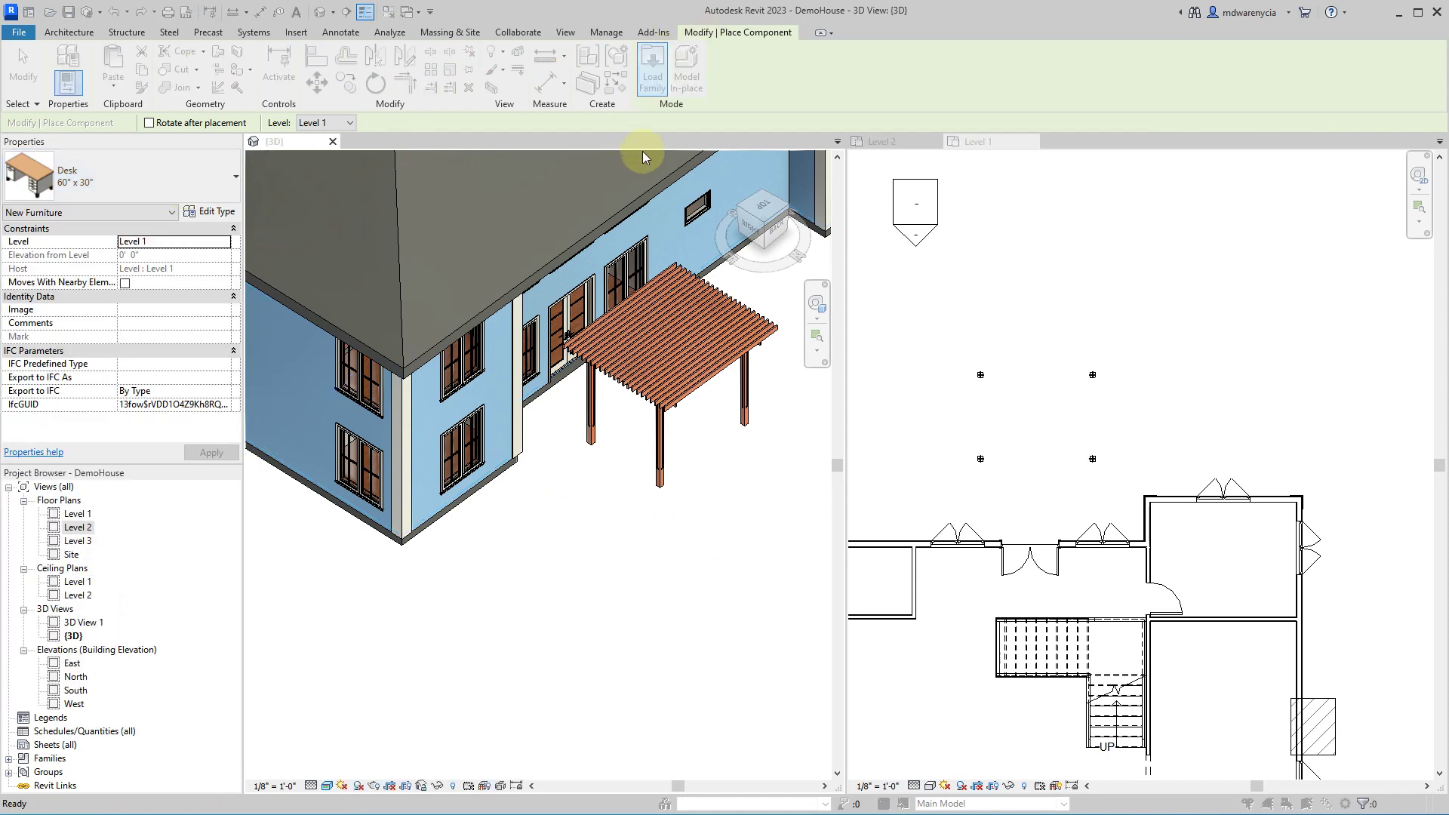
pyautogui.click(985, 123)
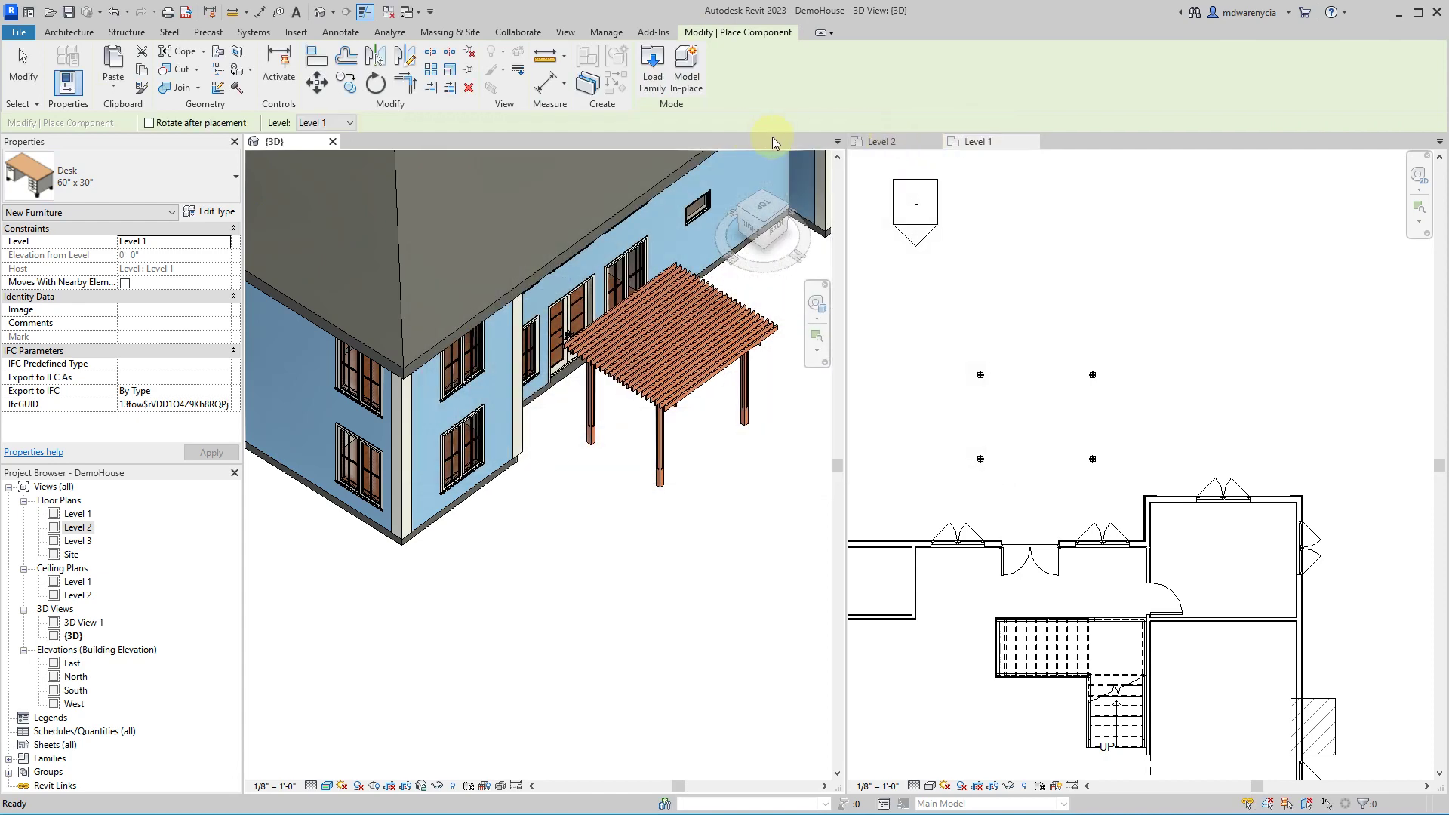
# - Switch the tiled views to tabbed views, bring the house and pergola into the 3D view, and cancel the desk placement
pyautogui.click(562, 33)
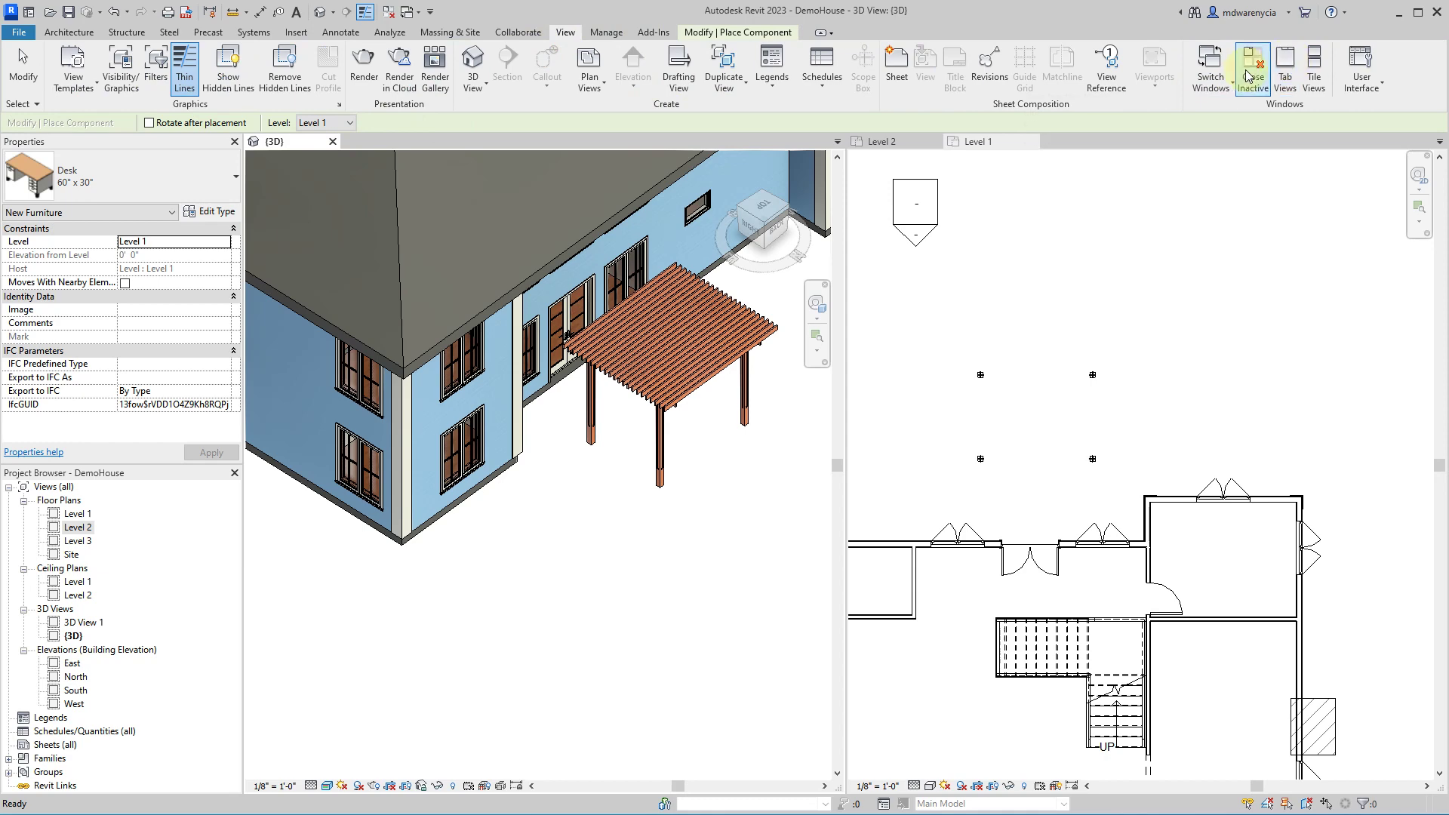
pyautogui.click(1285, 78)
pyautogui.moveTo(821, 387); pyautogui.dragTo(1015, 503, button='middle')
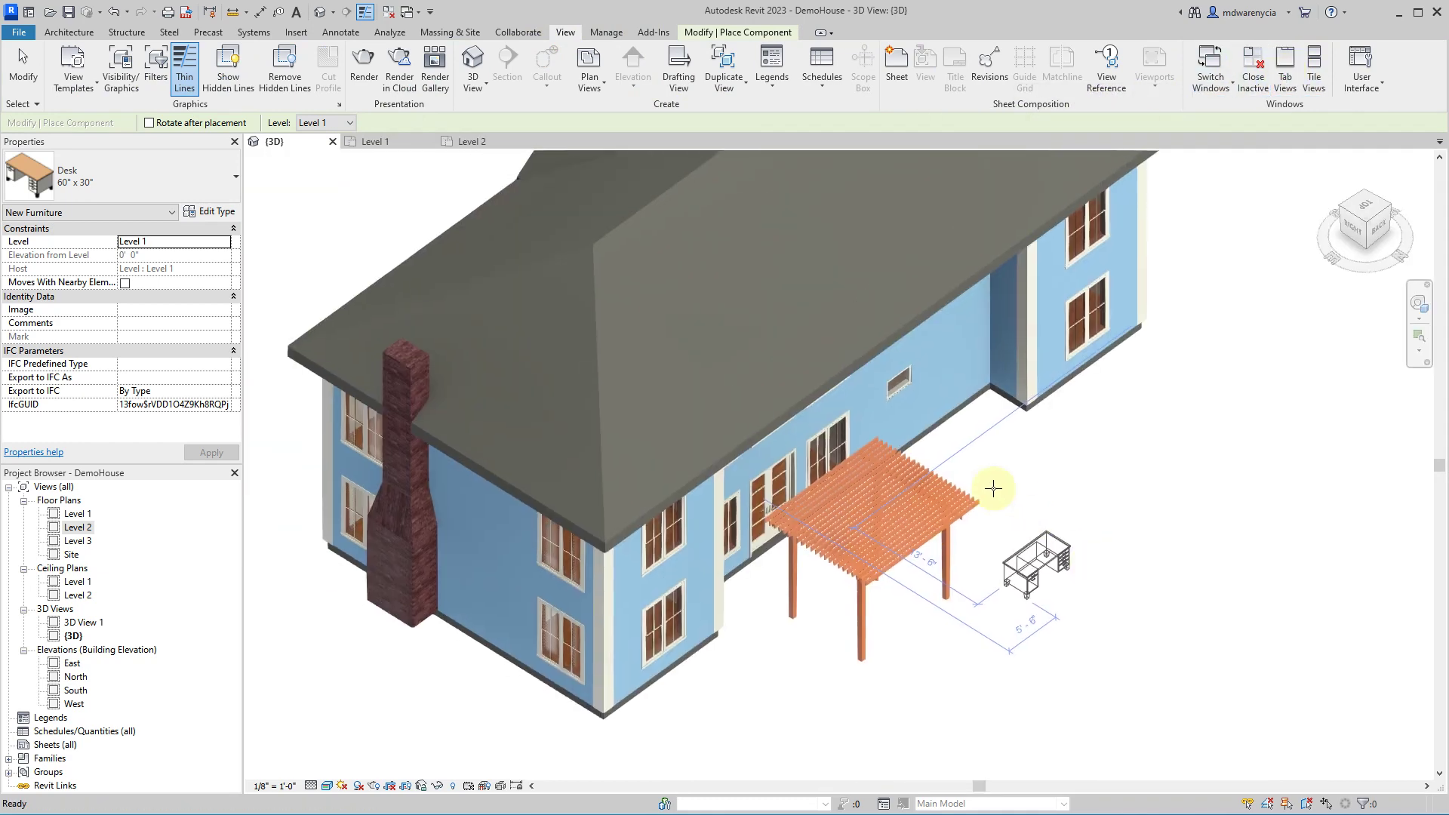
pyautogui.press('Escape')
pyautogui.press('Escape')
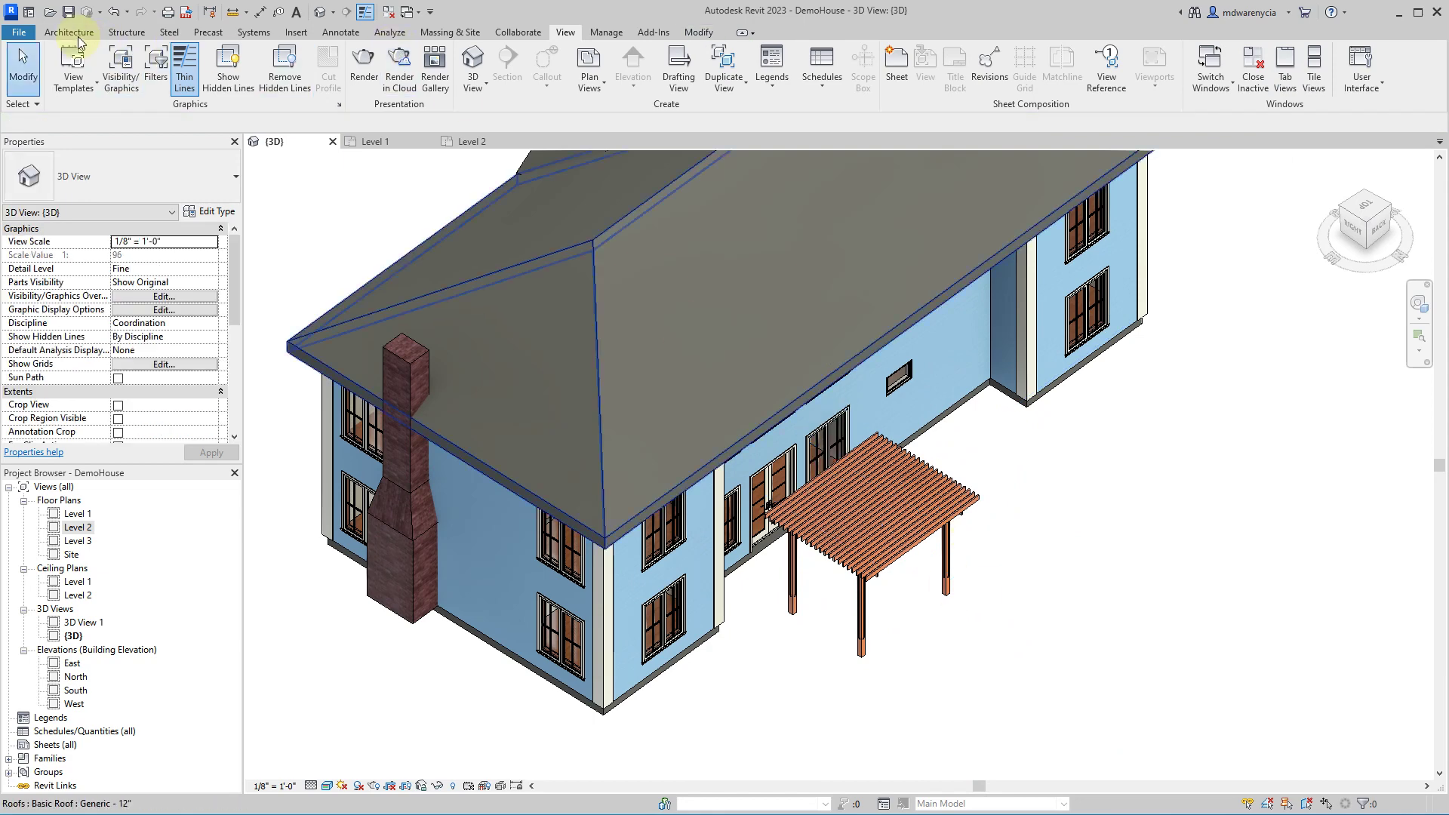
# - Load the Piano family from the Furniture folder of the English-Imperial library for component placement
pyautogui.click(75, 33)
pyautogui.click(174, 60)
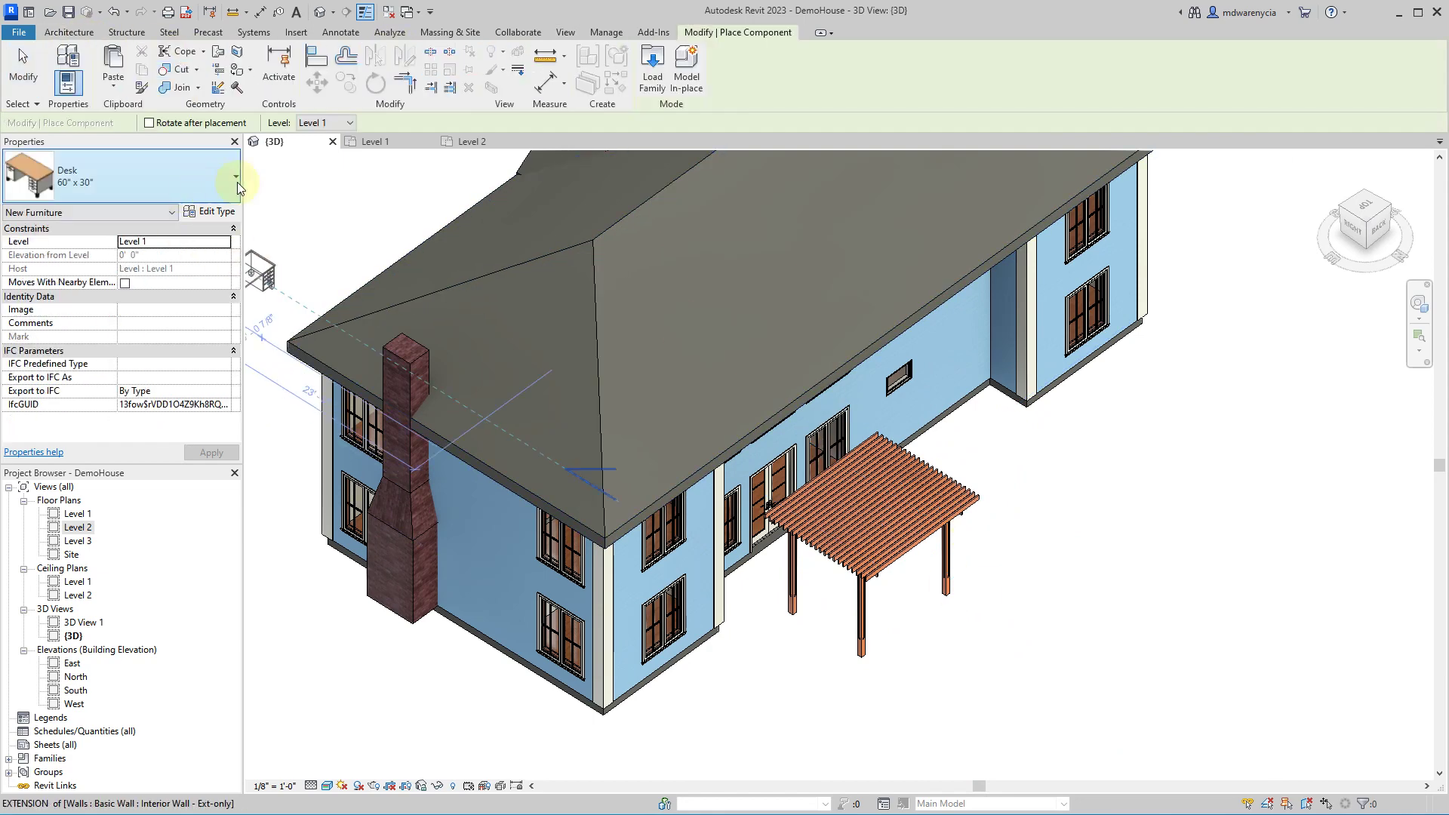
pyautogui.click(654, 70)
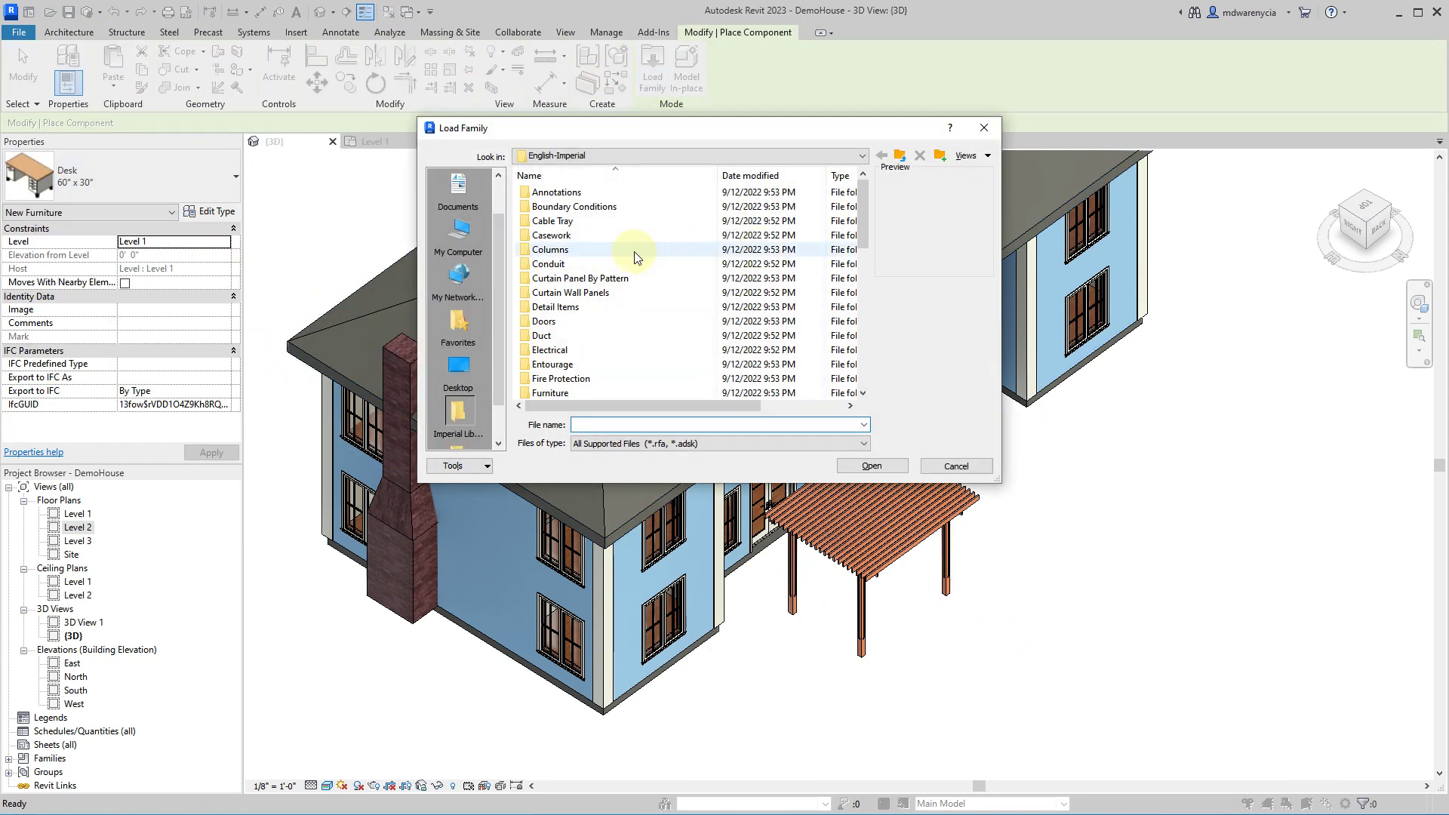
pyautogui.scroll(-1, 562, 332)
pyautogui.click(560, 351)
pyautogui.doubleClick(560, 351)
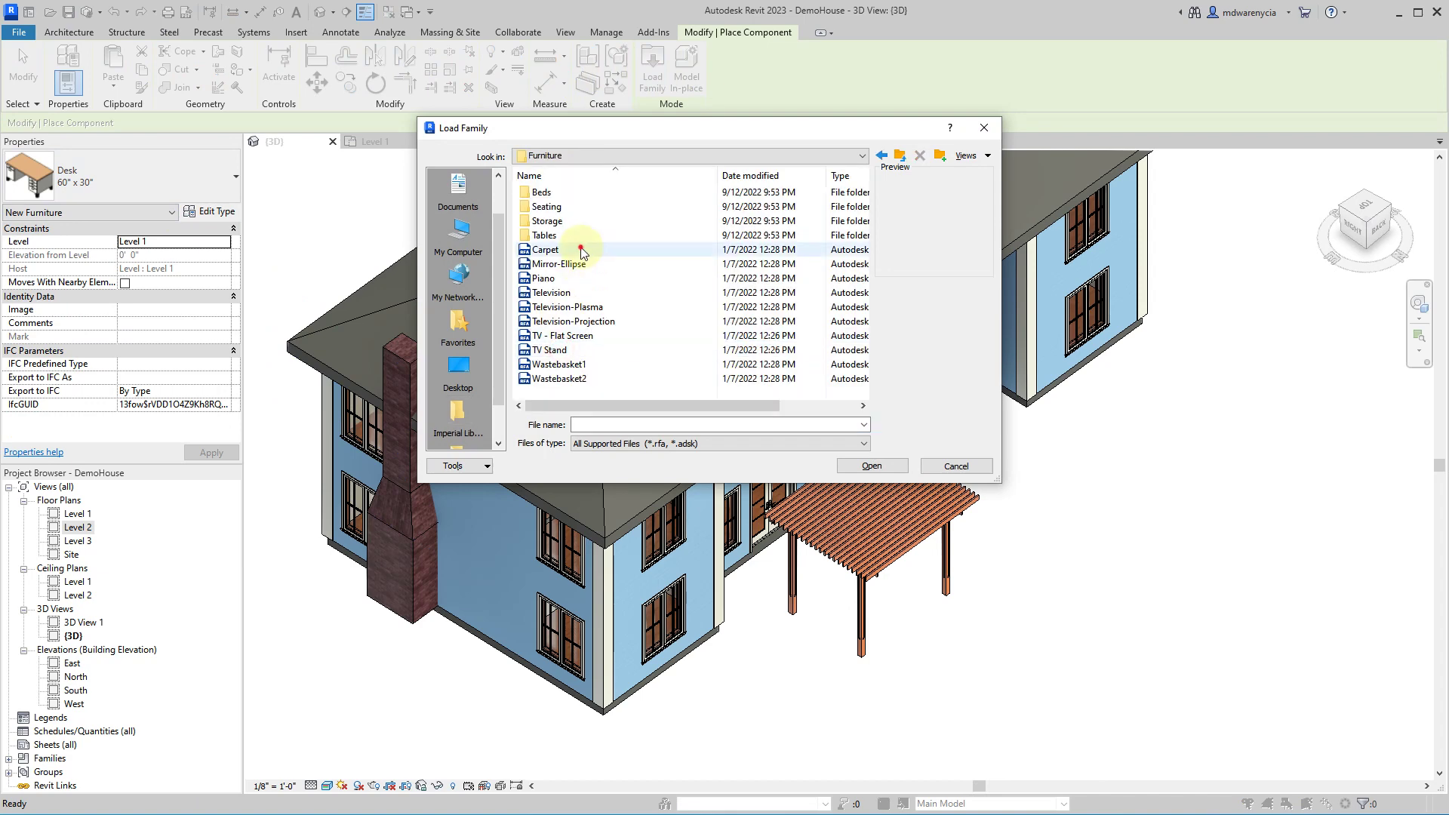
pyautogui.click(582, 250)
pyautogui.click(575, 264)
pyautogui.click(570, 278)
pyautogui.click(553, 281)
pyautogui.click(872, 465)
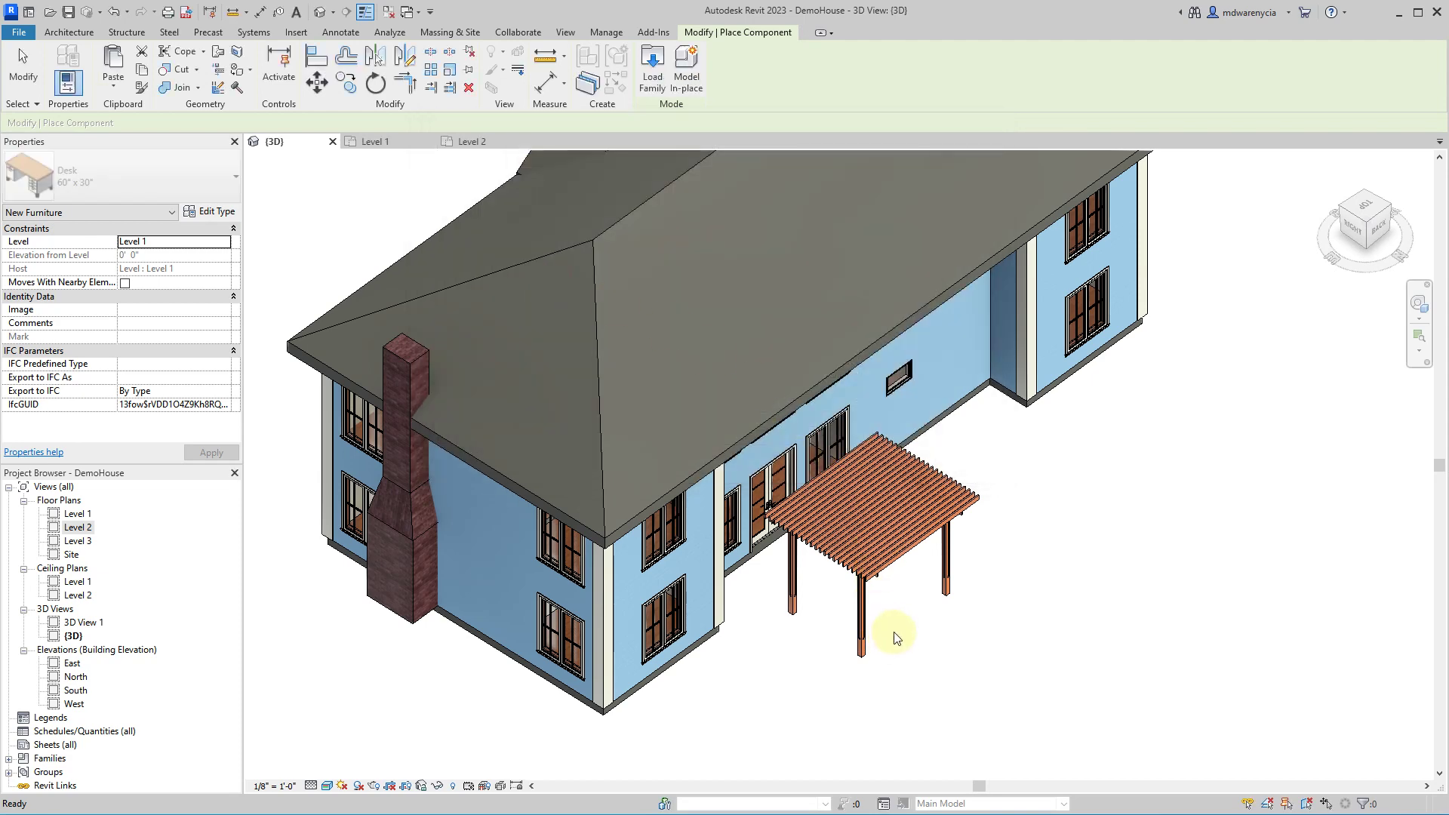
# - Place one 60" x 26" x 52" piano on Level 1 under the pergola's outer edge, beside the front post
pyautogui.scroll(2, 922, 618)
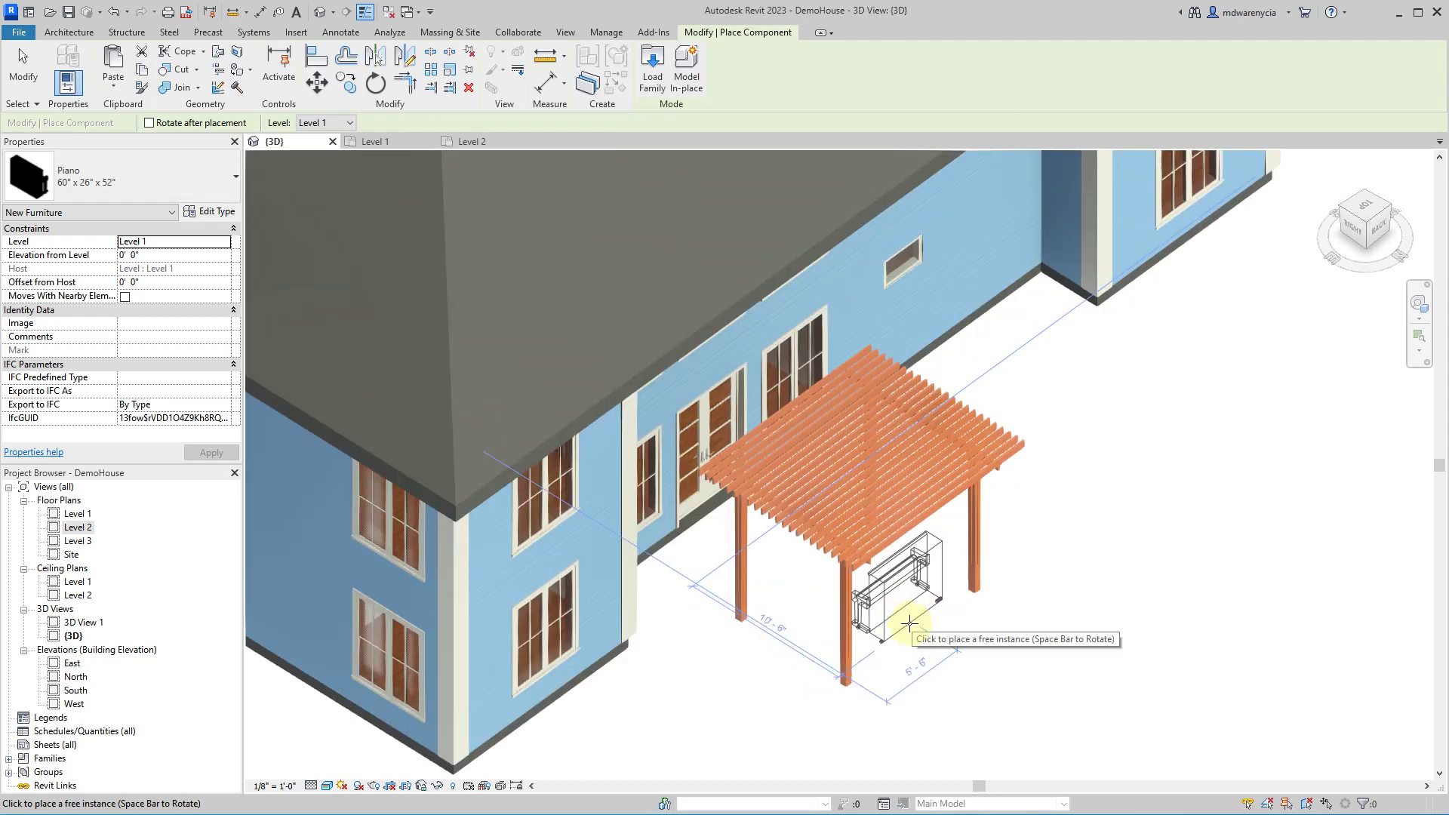
pyautogui.click(936, 654)
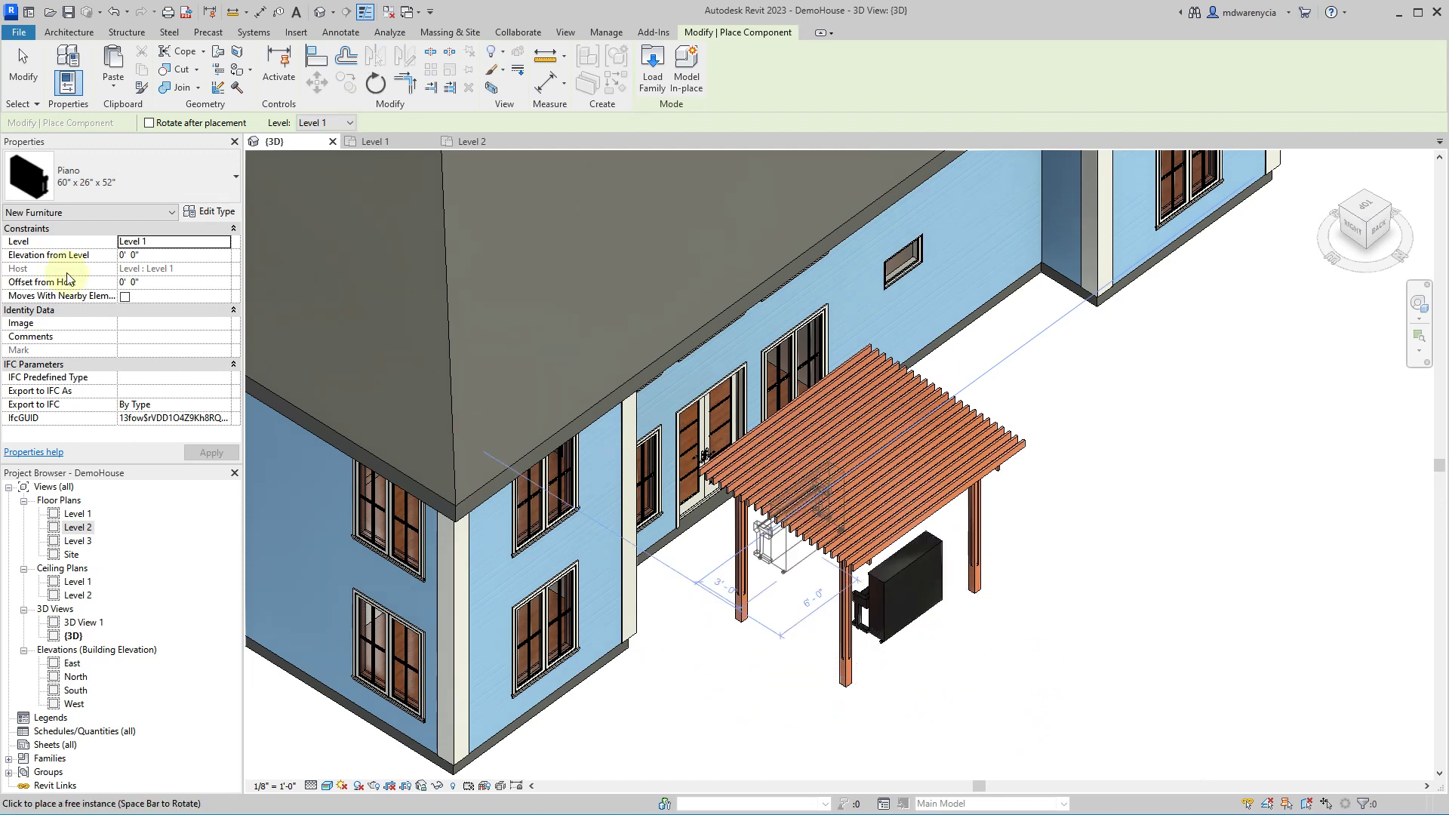
pyautogui.press('Escape')
pyautogui.press('Escape')
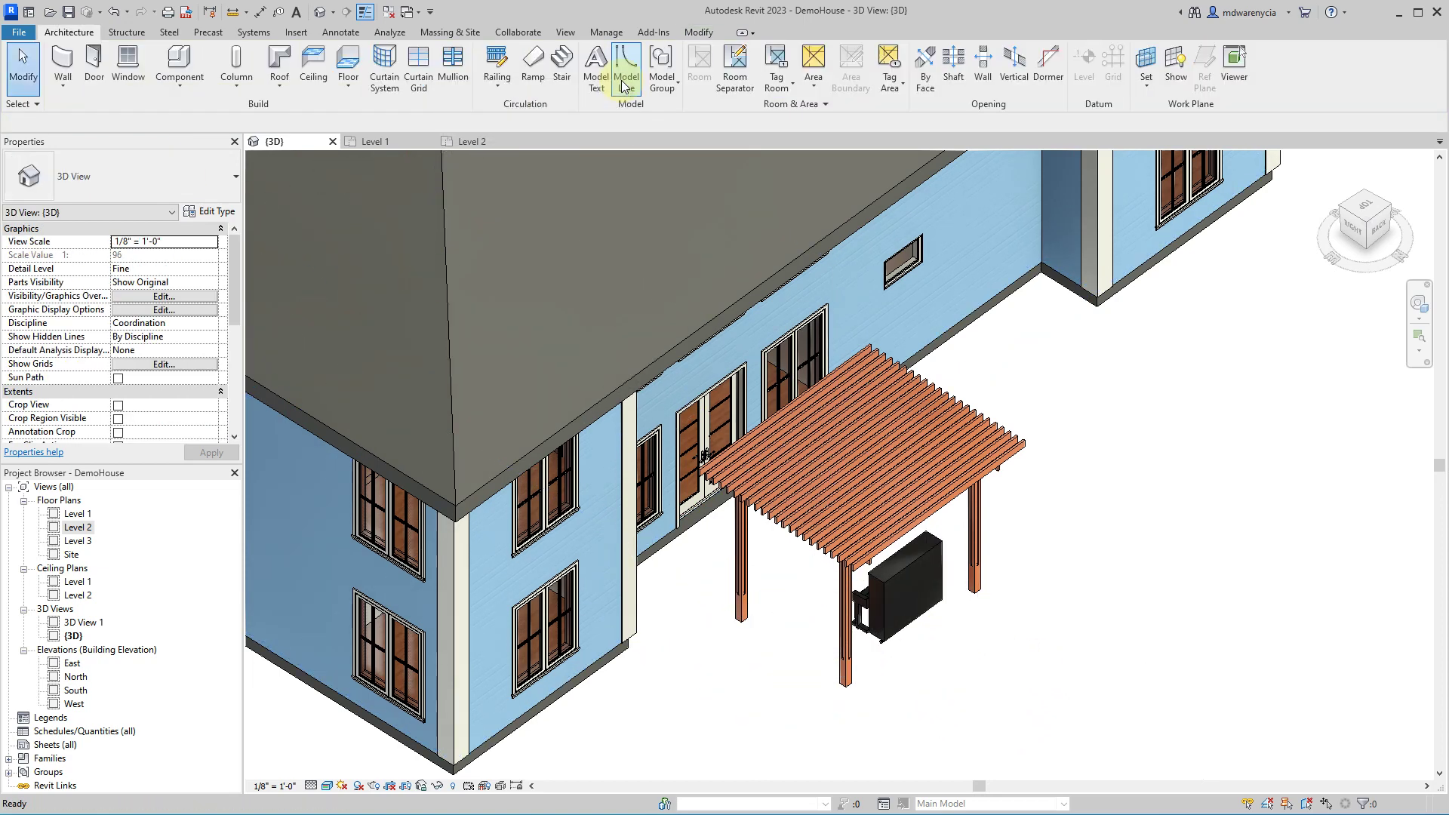
# - Load the TV - Flat Screen family from the Furniture folder for component placement
pyautogui.click(172, 58)
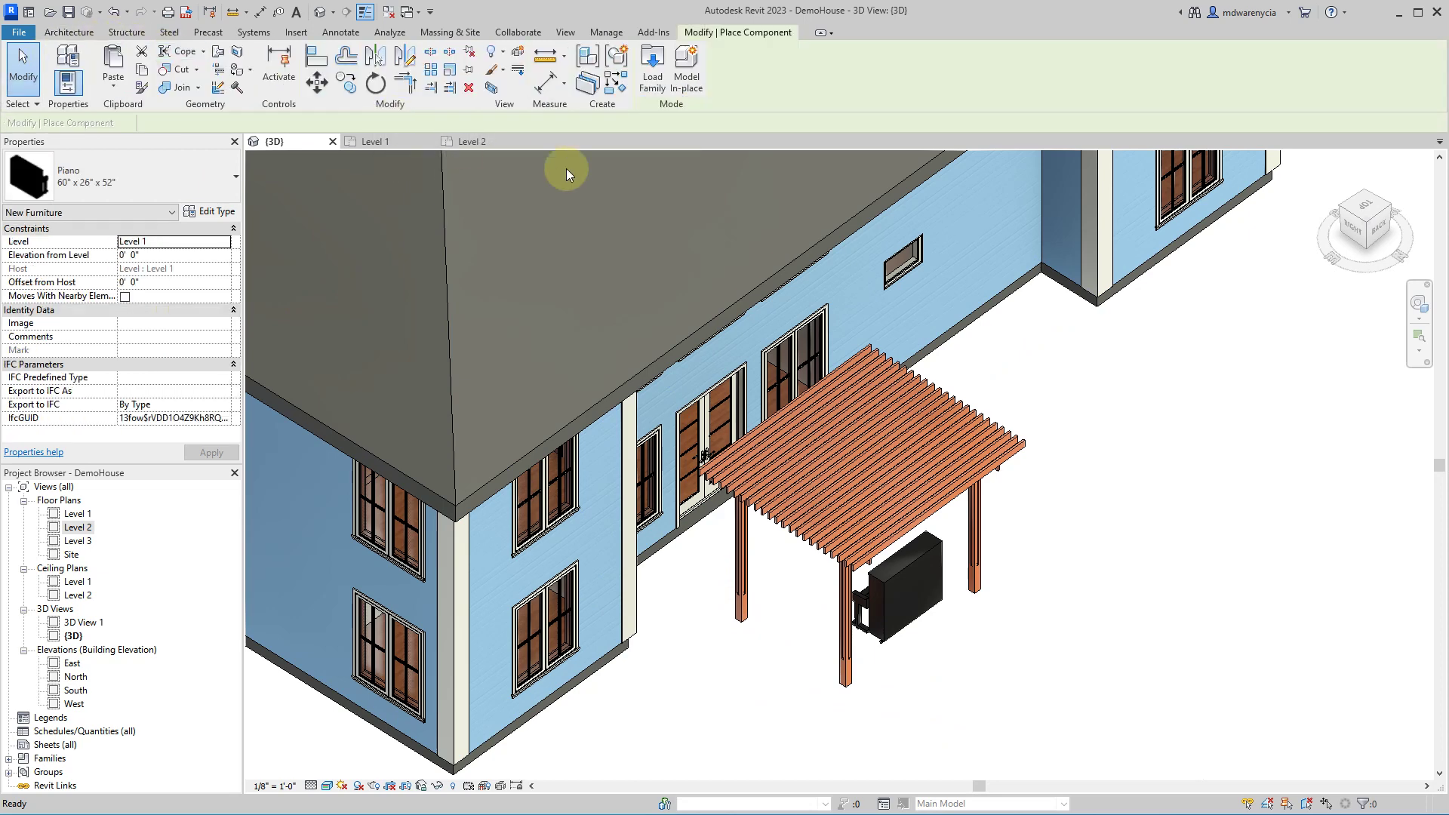
pyautogui.click(653, 75)
pyautogui.click(586, 336)
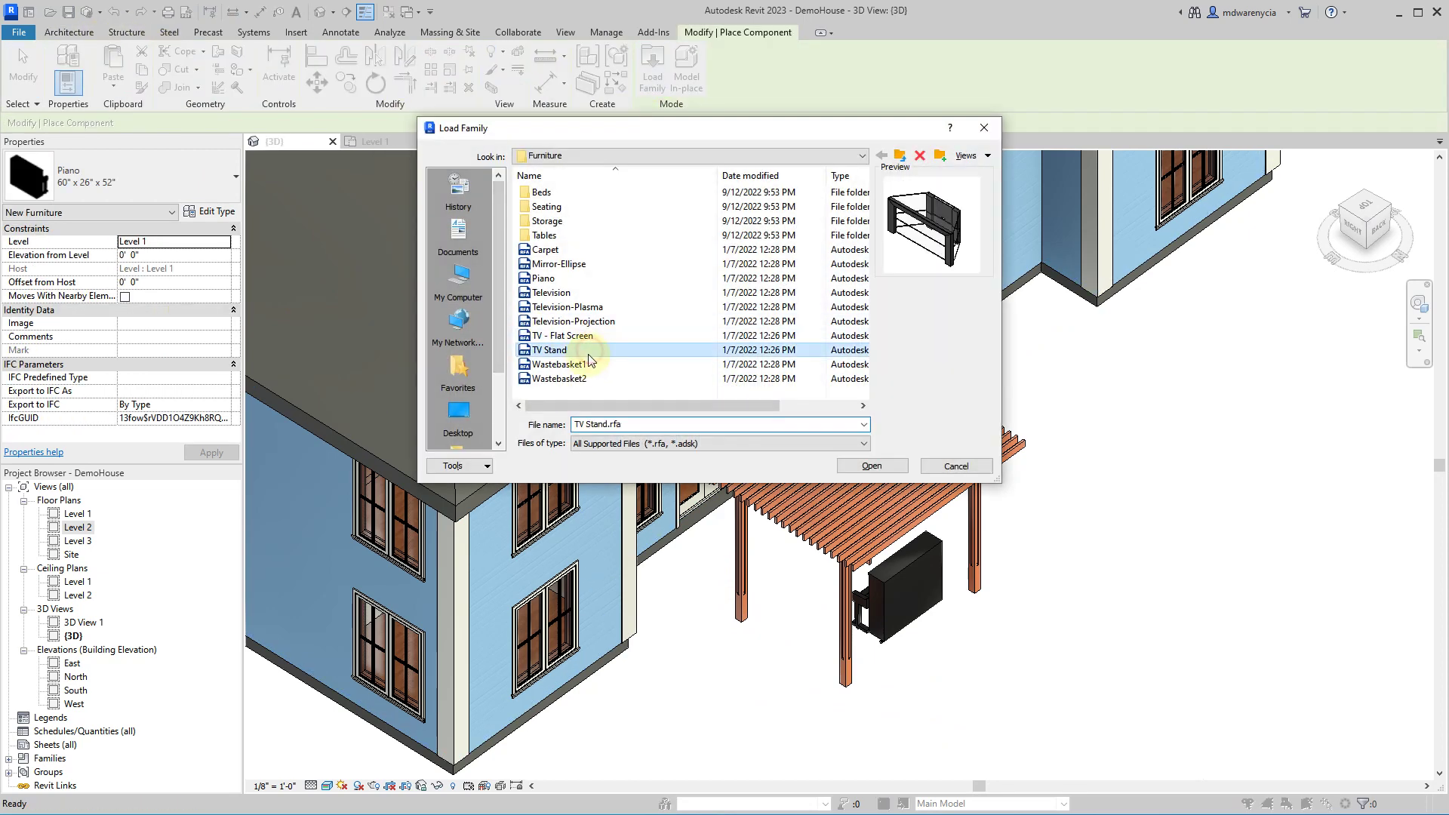
pyautogui.click(873, 464)
# - Place one 32" flat screen TV on Level 1 under the pergola, between the piano and the house
pyautogui.scroll(4, 788, 618)
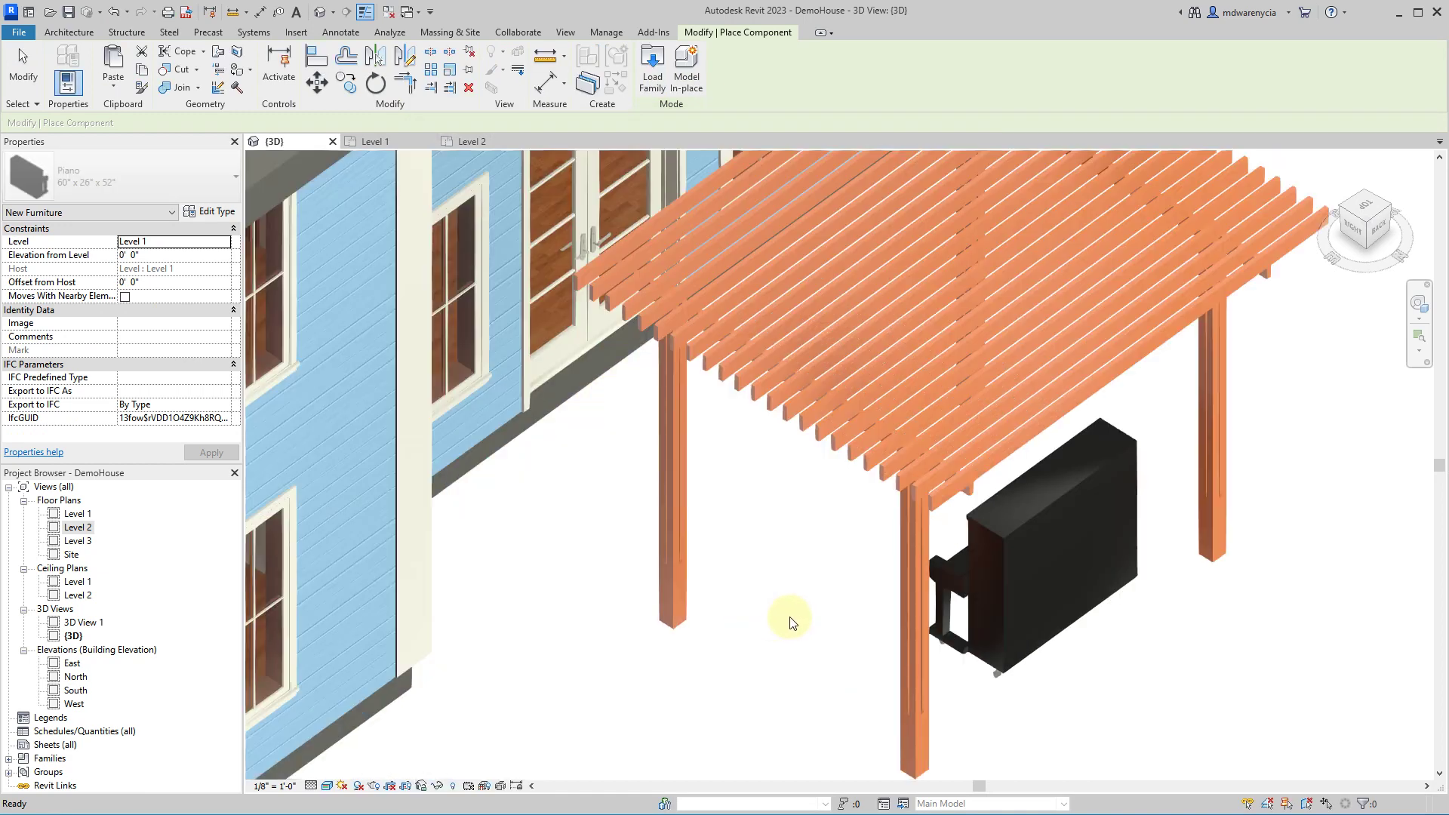
pyautogui.click(841, 563)
pyautogui.keyDown('shift'); pyautogui.moveTo(987, 462); pyautogui.dragTo(1052, 421, button='middle'); pyautogui.keyUp('shift')
pyautogui.press('Escape')
# - Examine the piano and flat screen TV under the pergola from several angles in the 3D view
pyautogui.keyDown('shift'); pyautogui.moveTo(868, 335); pyautogui.dragTo(845, 488, button='middle'); pyautogui.keyUp('shift')
pyautogui.moveTo(794, 610); pyautogui.dragTo(849, 442, button='middle')
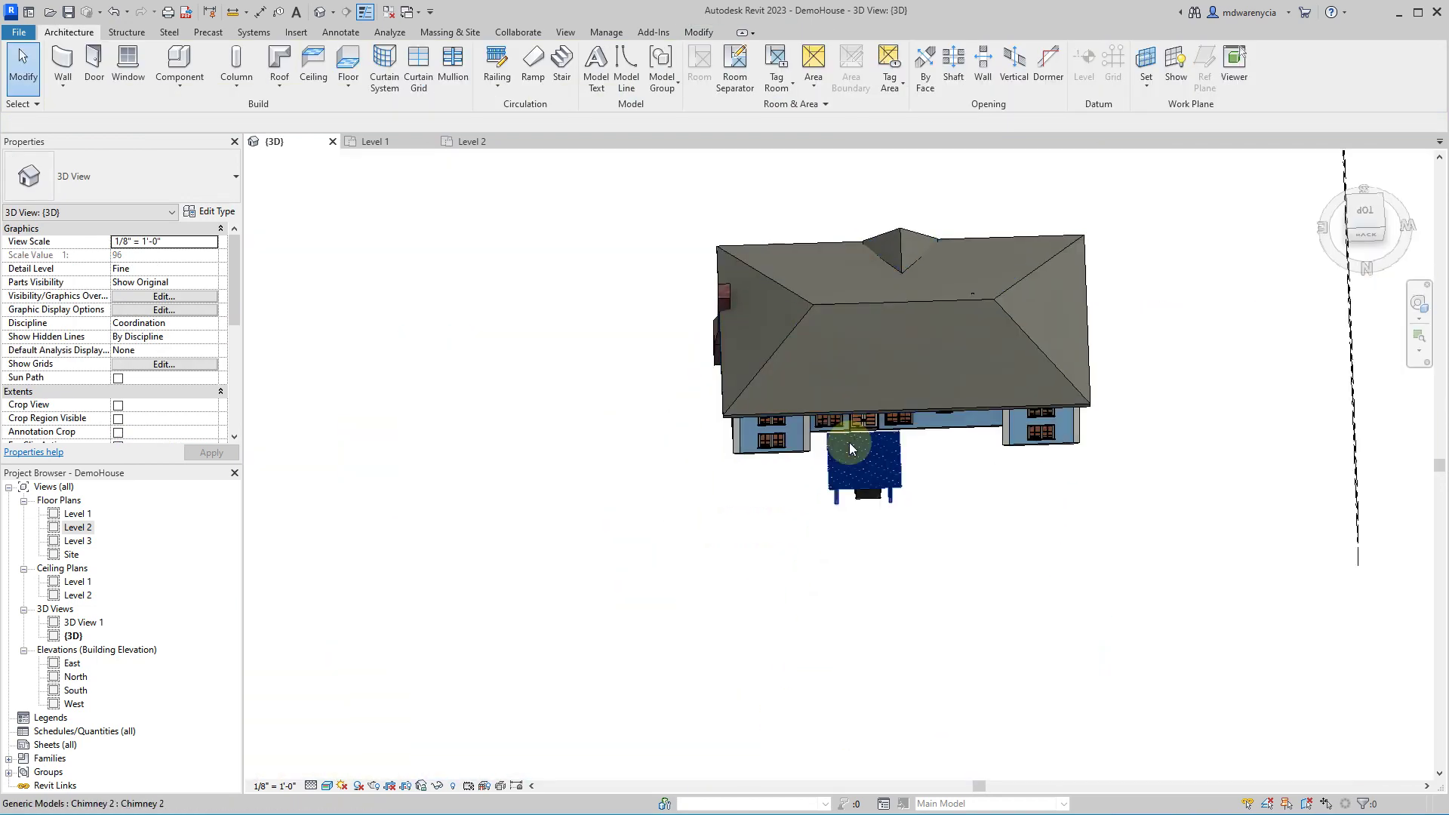
pyautogui.scroll(2, 849, 442)
pyautogui.click(877, 504)
pyautogui.keyDown('shift'); pyautogui.moveTo(877, 504); pyautogui.dragTo(1064, 446, button='middle'); pyautogui.keyUp('shift')
pyautogui.scroll(6, 854, 601)
pyautogui.keyDown('shift'); pyautogui.moveTo(998, 483); pyautogui.dragTo(958, 414, button='middle'); pyautogui.keyUp('shift')
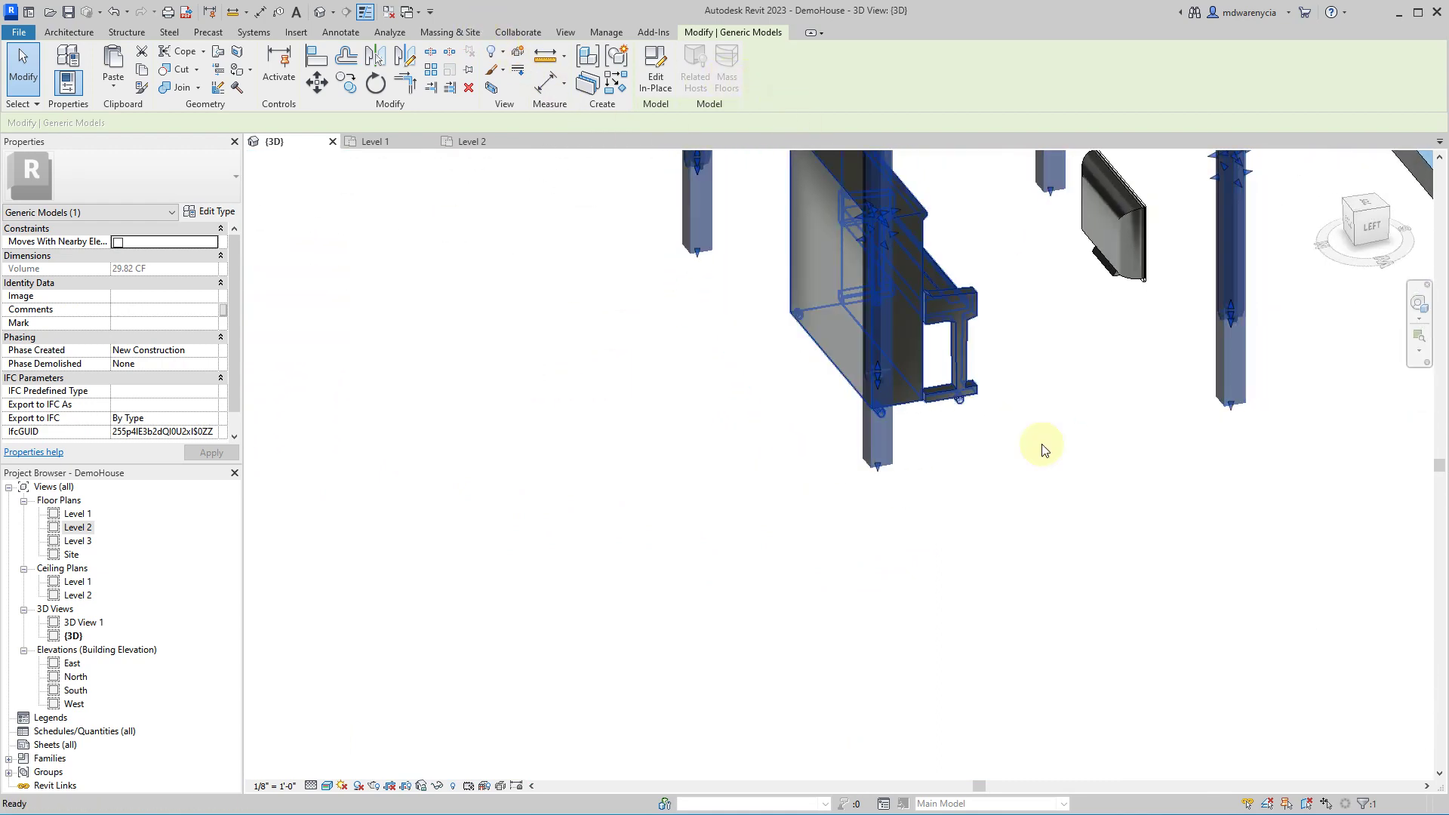
pyautogui.click(1129, 459)
pyautogui.scroll(-3, 1086, 456)
pyautogui.click(697, 339)
pyautogui.keyDown('shift'); pyautogui.moveTo(696, 344); pyautogui.dragTo(802, 491, button='middle'); pyautogui.keyUp('shift')
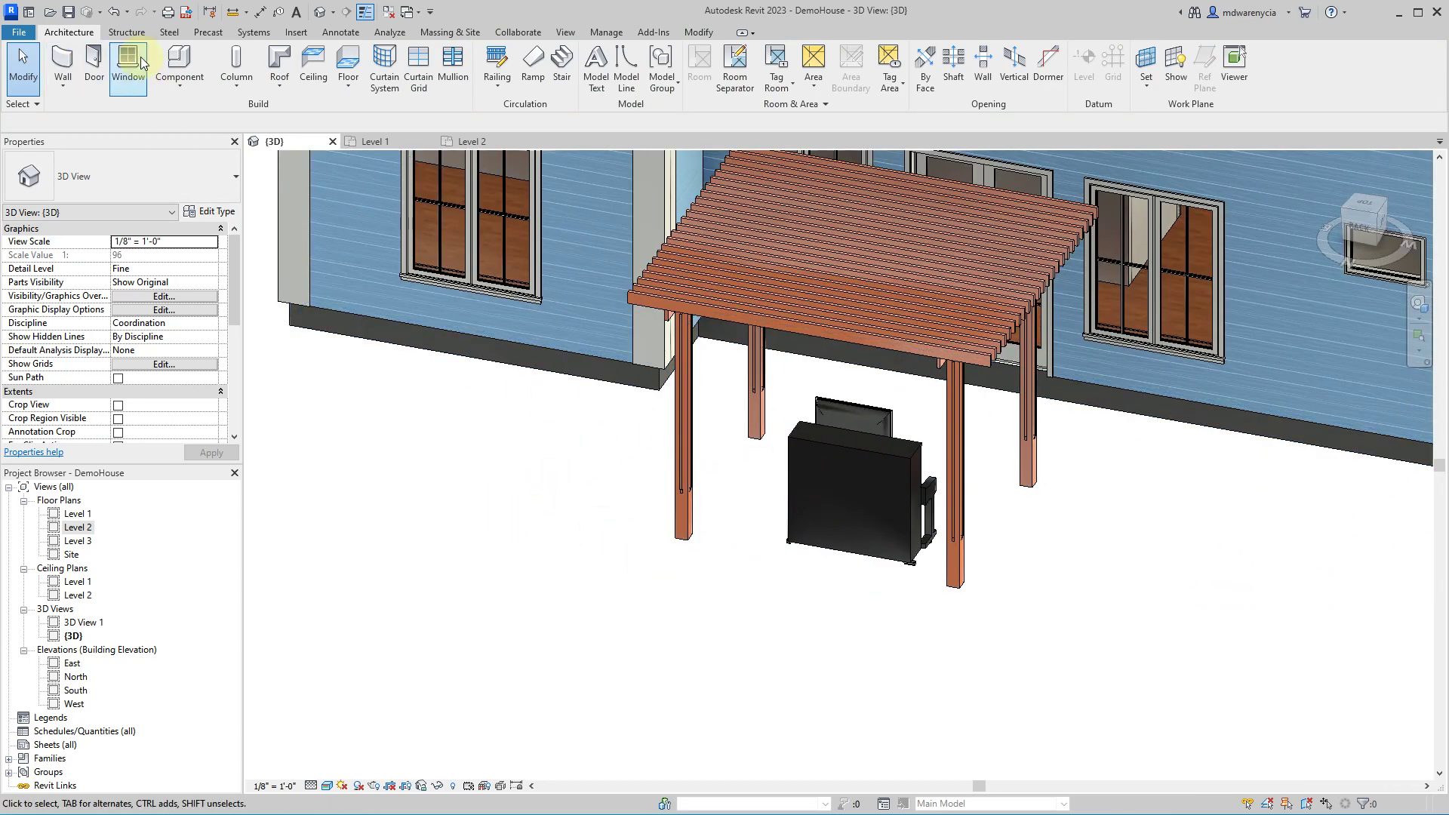
# - Preview the desk families in the Tables folder and load the Drafting Table family for placement
pyautogui.click(179, 60)
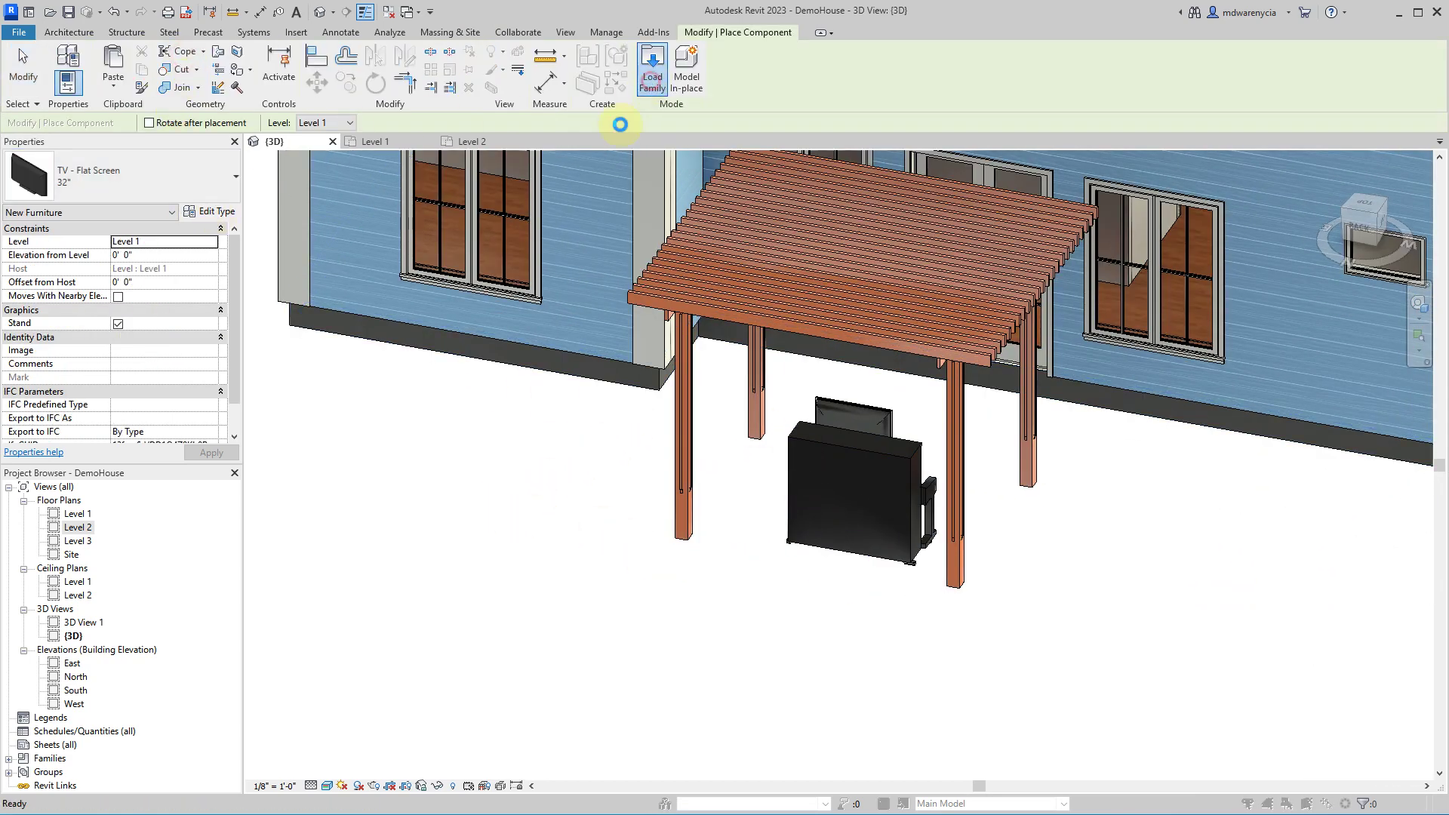
pyautogui.click(651, 79)
pyautogui.doubleClick(575, 233)
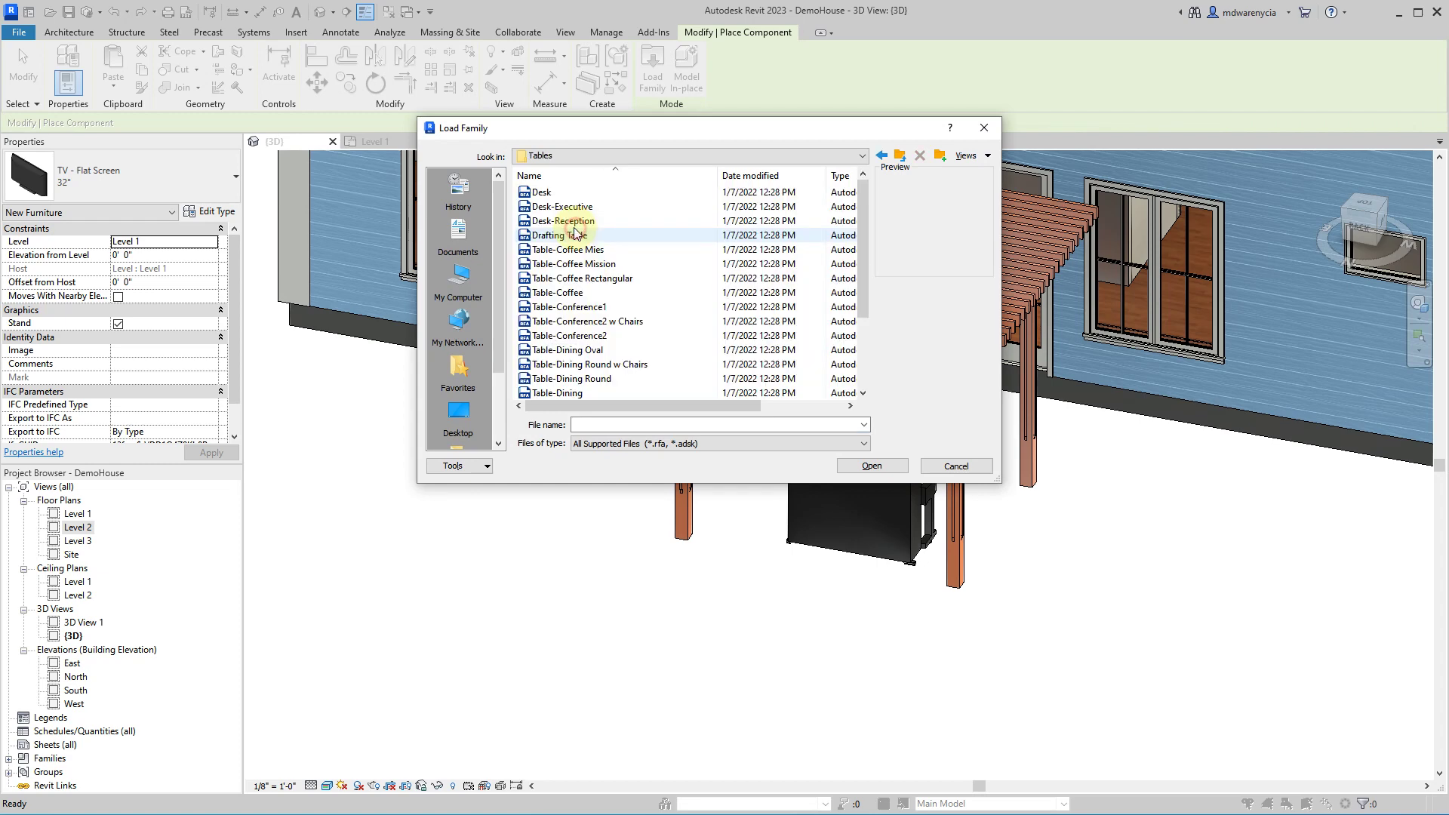
pyautogui.click(547, 223)
pyautogui.click(570, 205)
pyautogui.click(563, 193)
pyautogui.click(572, 237)
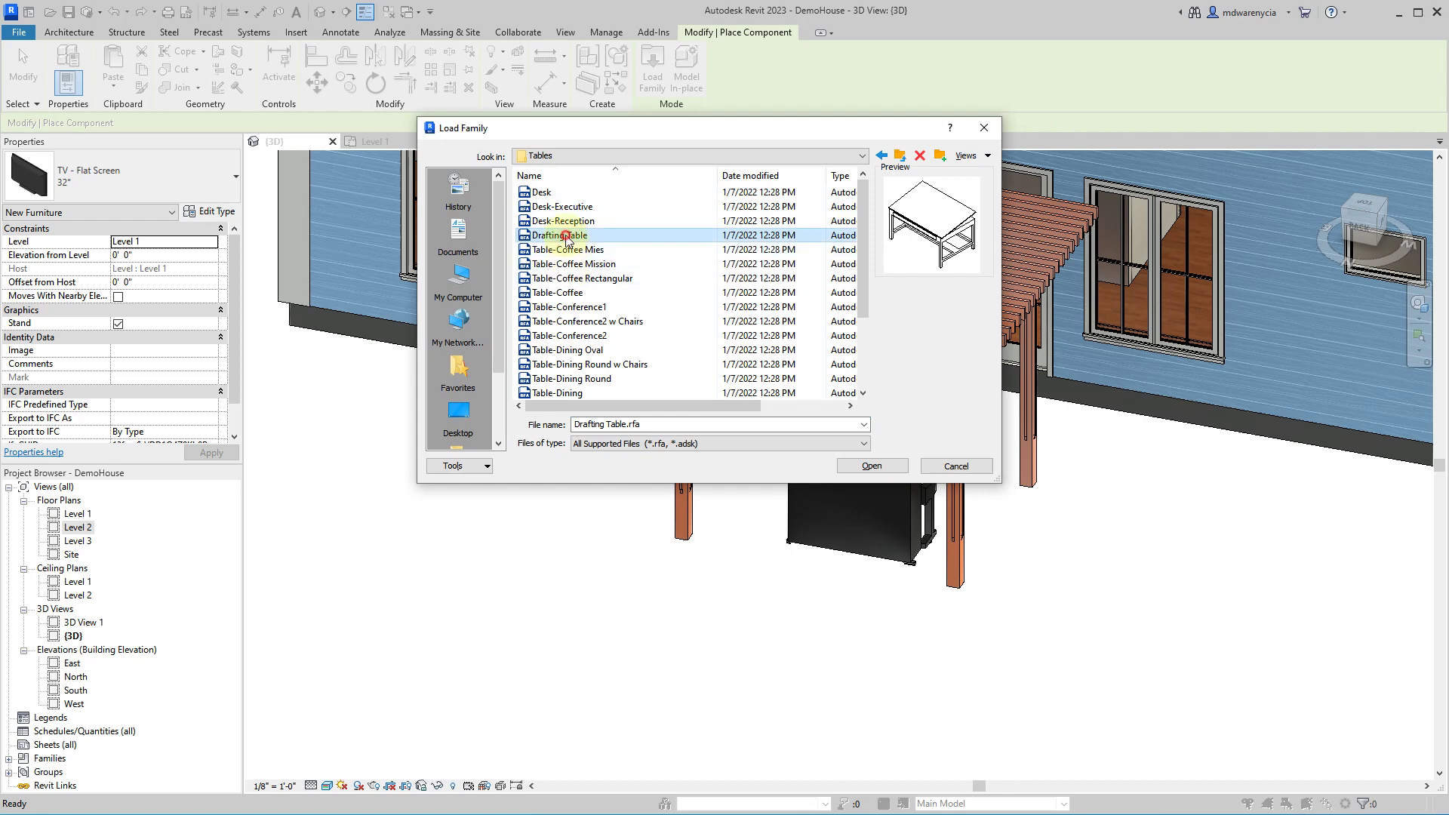
pyautogui.doubleClick(566, 236)
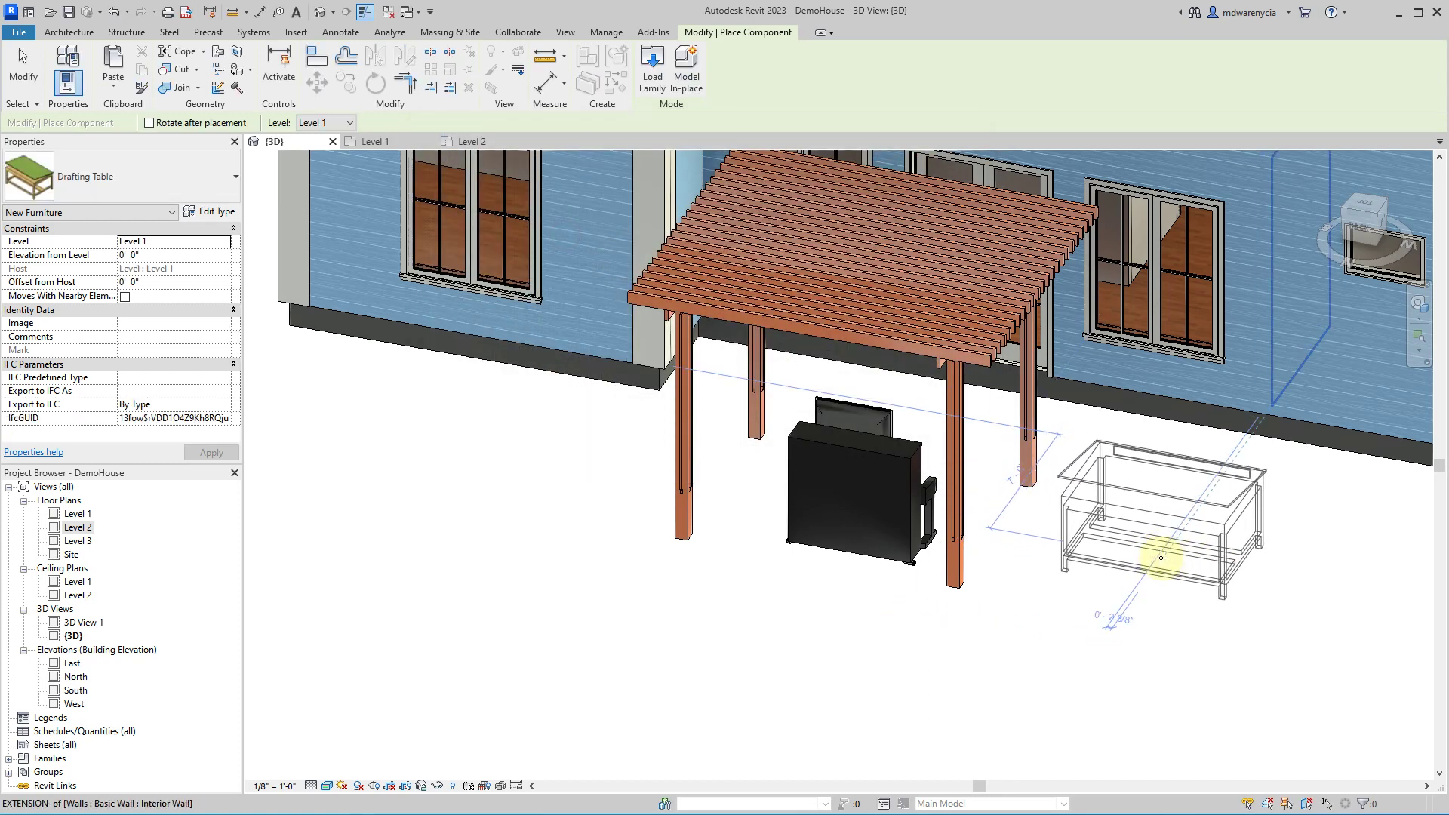
# - Place one Drafting Table on Level 1 just outside the pergola, on the far side of the piano's nearest post
pyautogui.click(1020, 640)
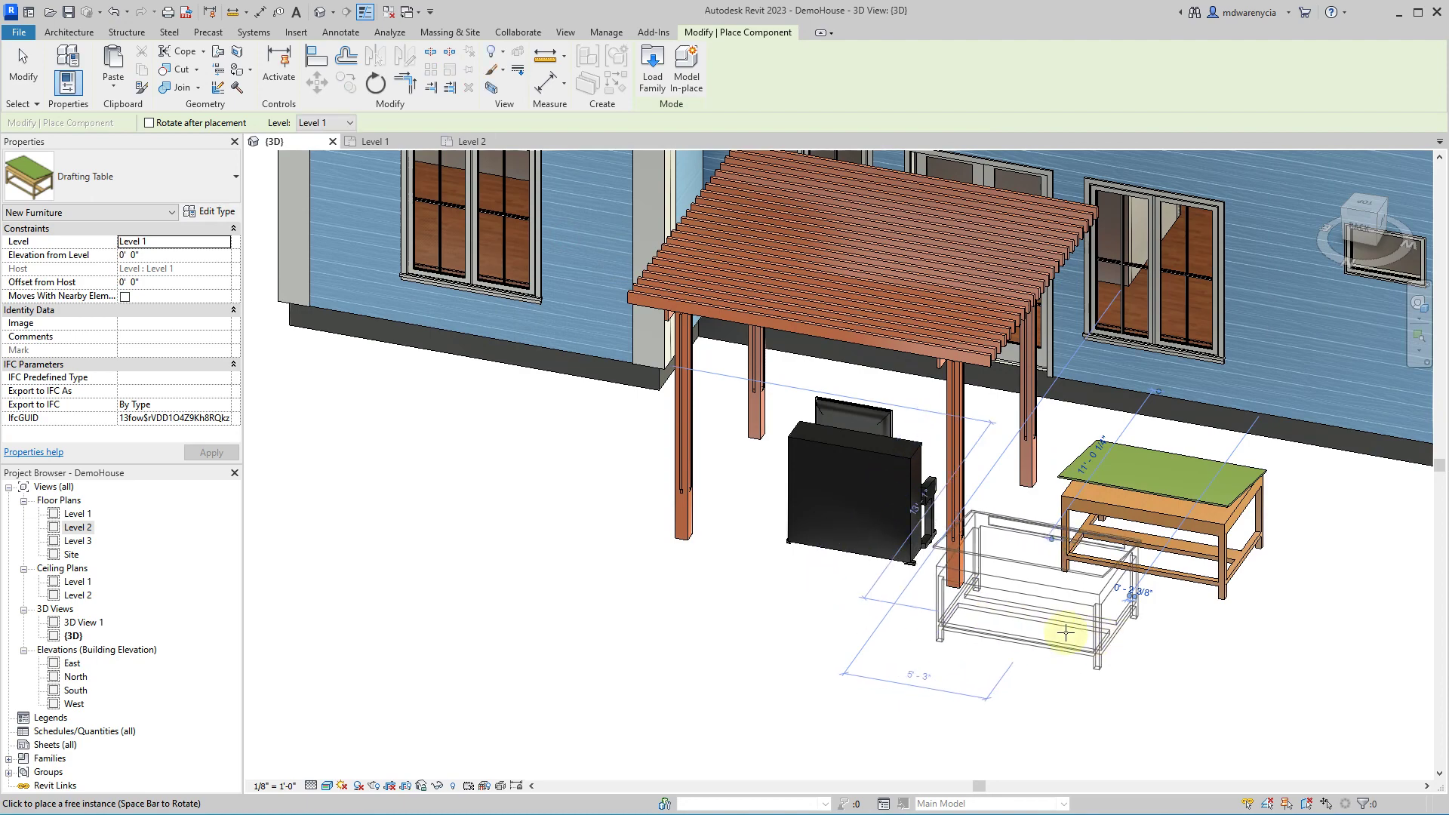
pyautogui.press('Escape')
pyautogui.press('Escape')
pyautogui.keyDown('shift'); pyautogui.moveTo(1211, 682); pyautogui.dragTo(1104, 606, button='middle'); pyautogui.keyUp('shift')
pyautogui.scroll(4, 1104, 606)
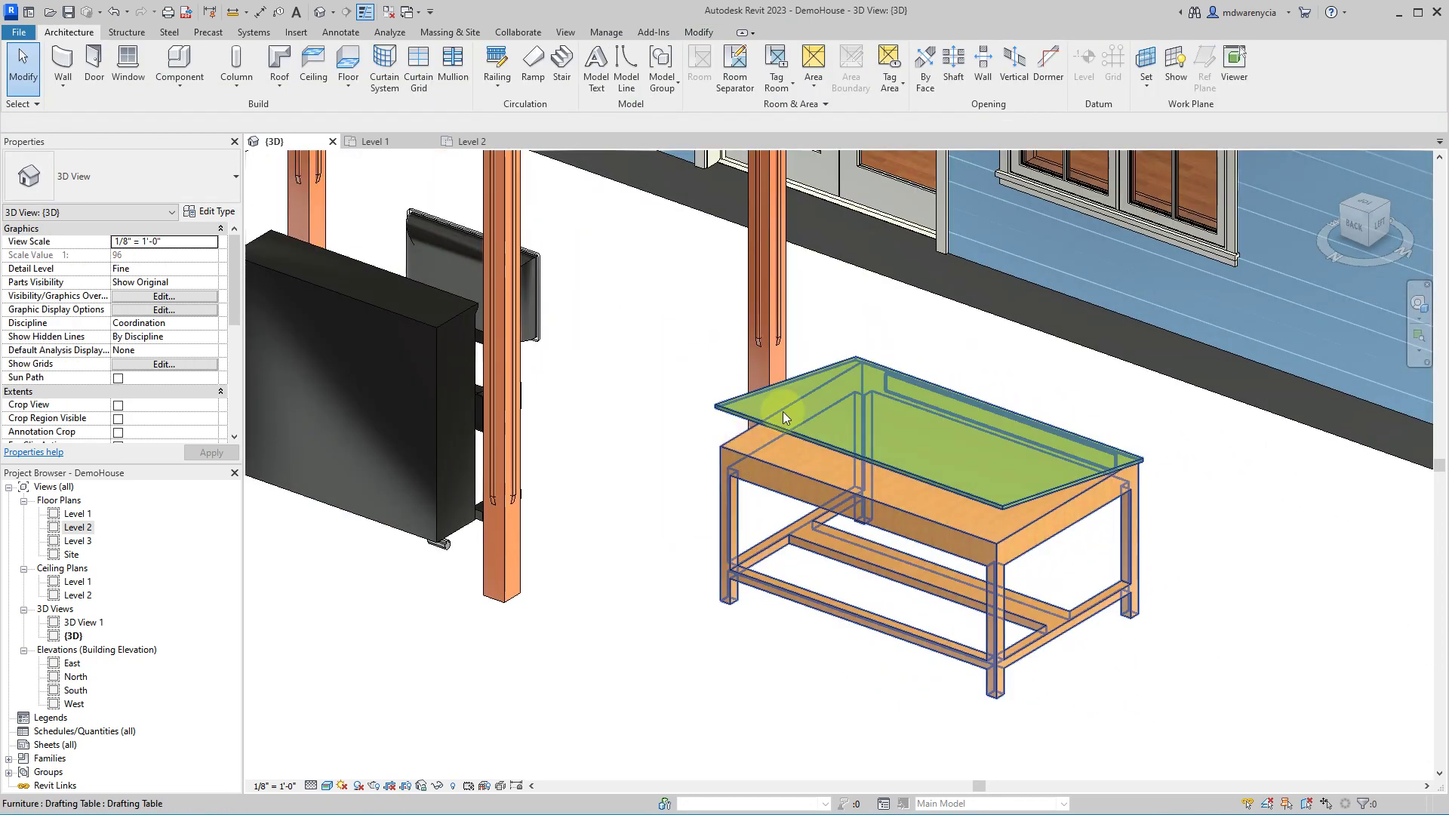
pyautogui.click(190, 70)
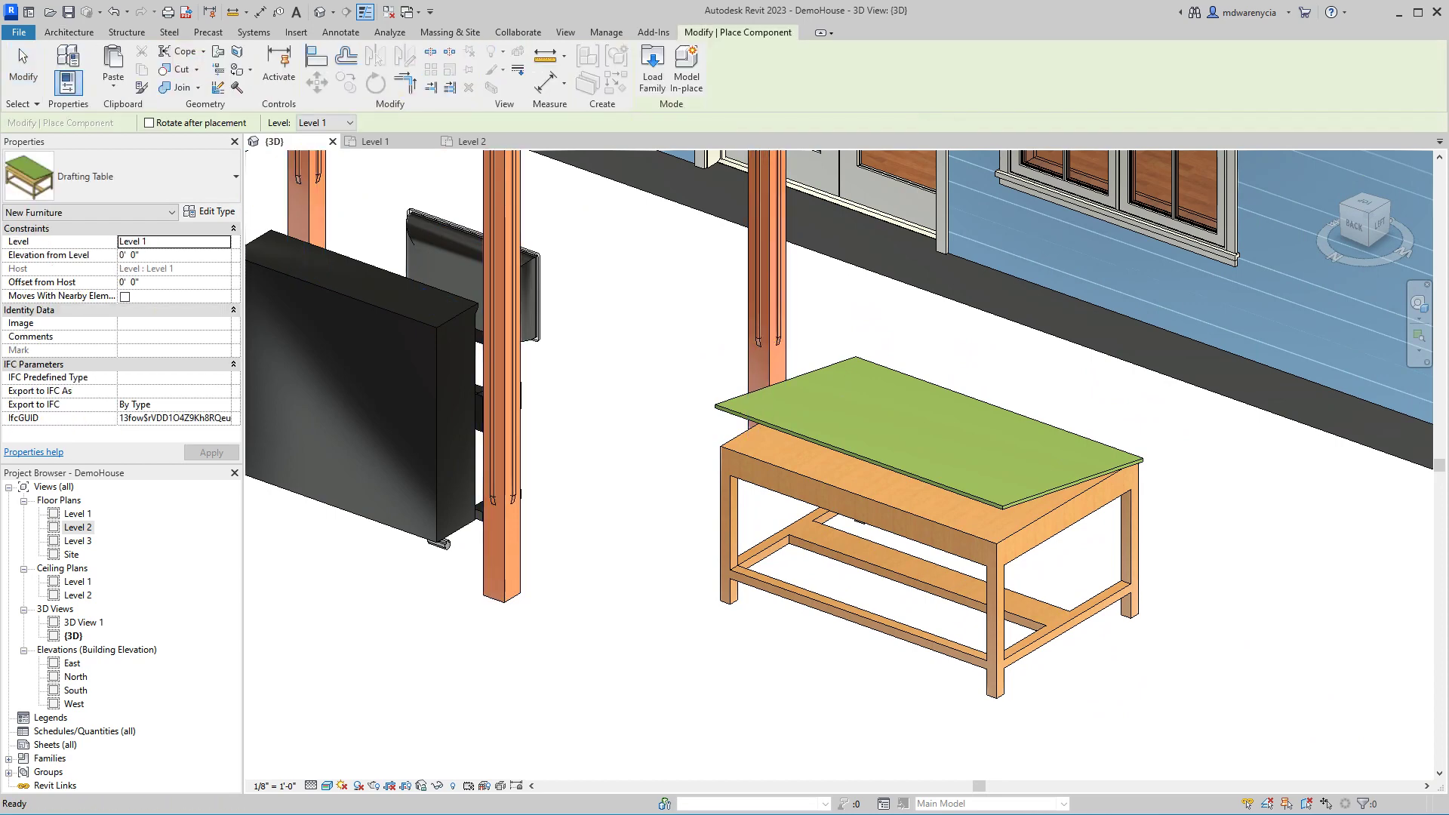
pyautogui.press('Escape')
pyautogui.scroll(-5, 686, 443)
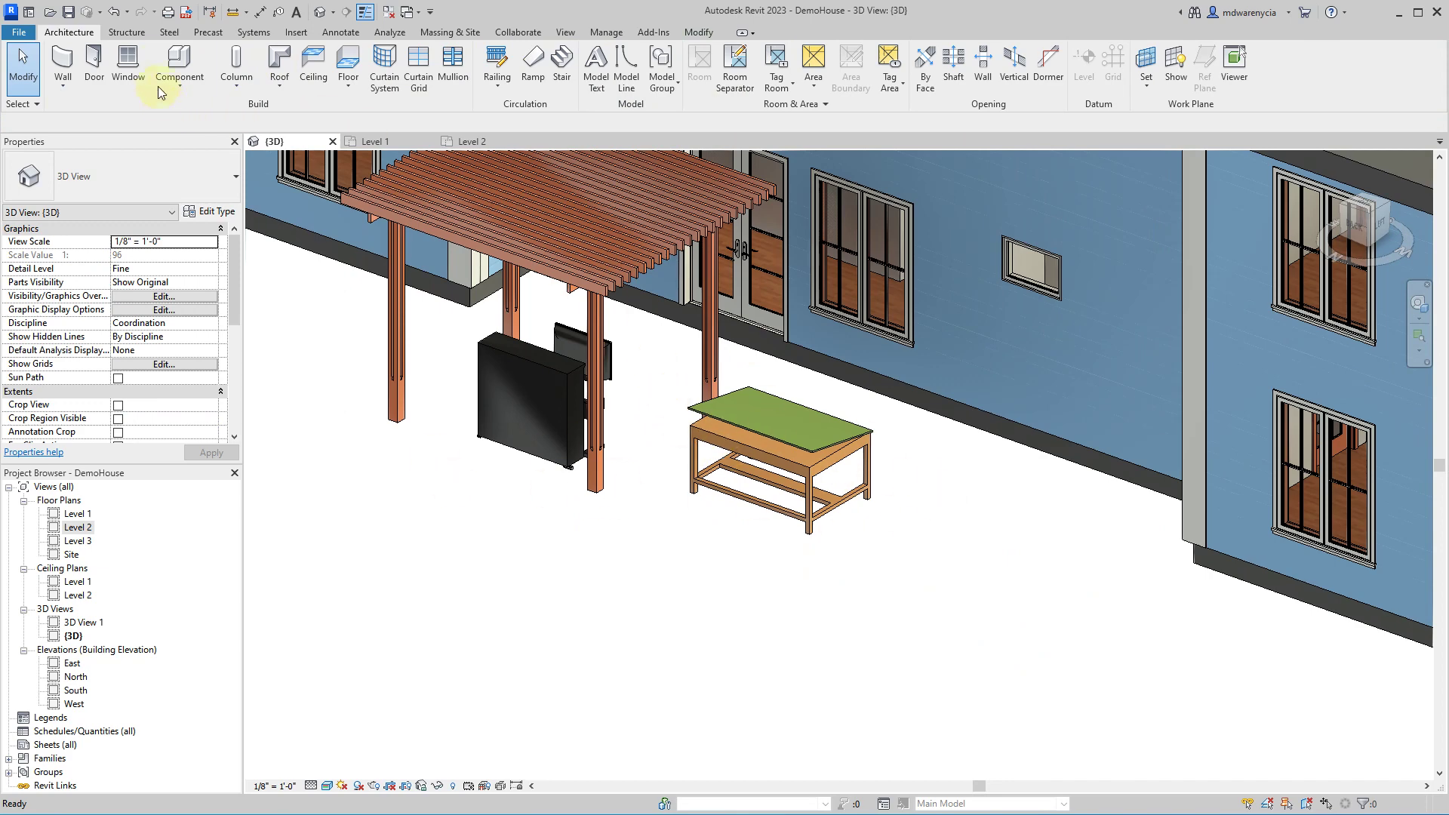
# - Load the Chair-Breuer family from the Seating folder of the furniture library for component placement
pyautogui.click(174, 58)
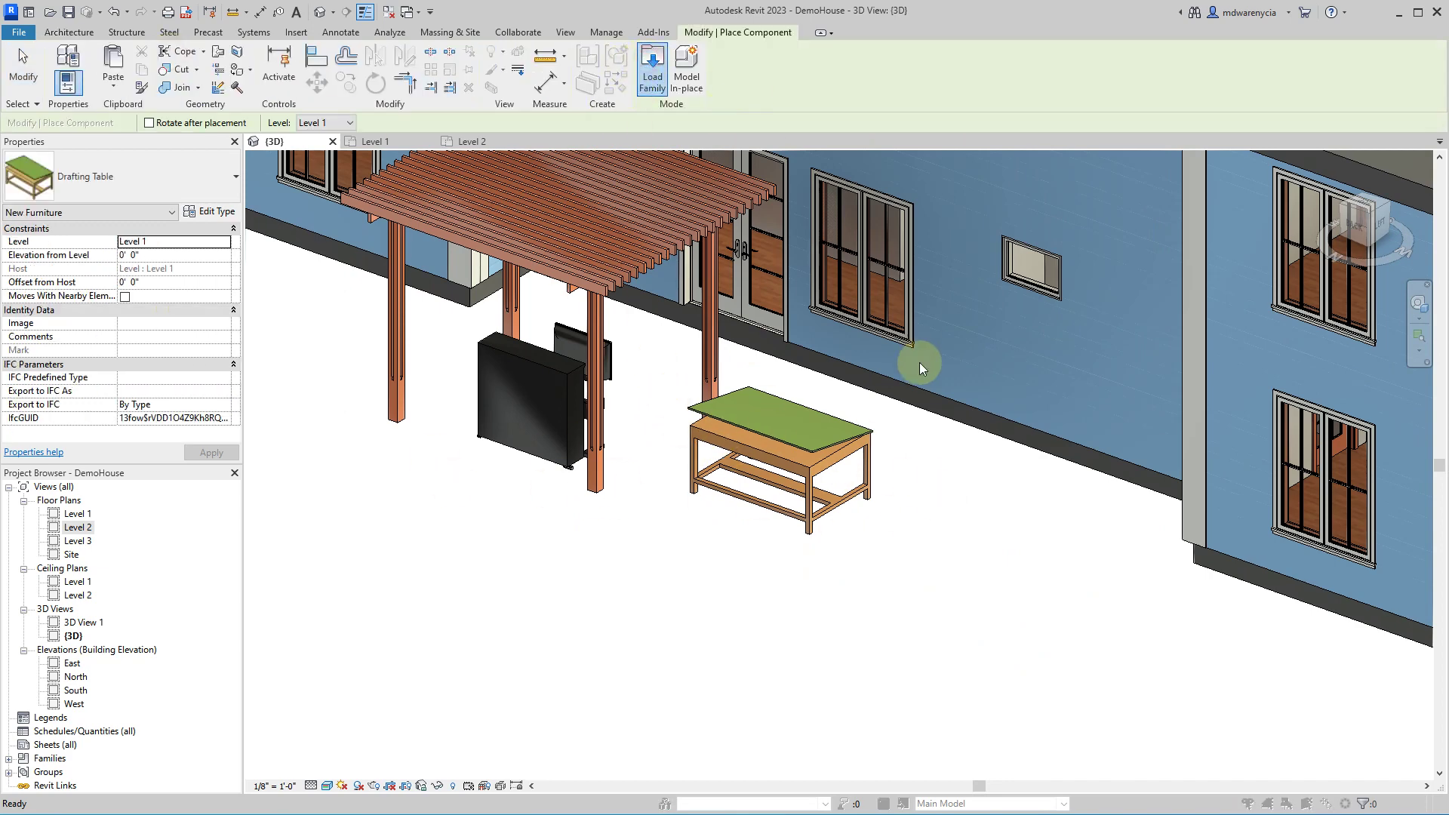
pyautogui.scroll(-3, 649, 343)
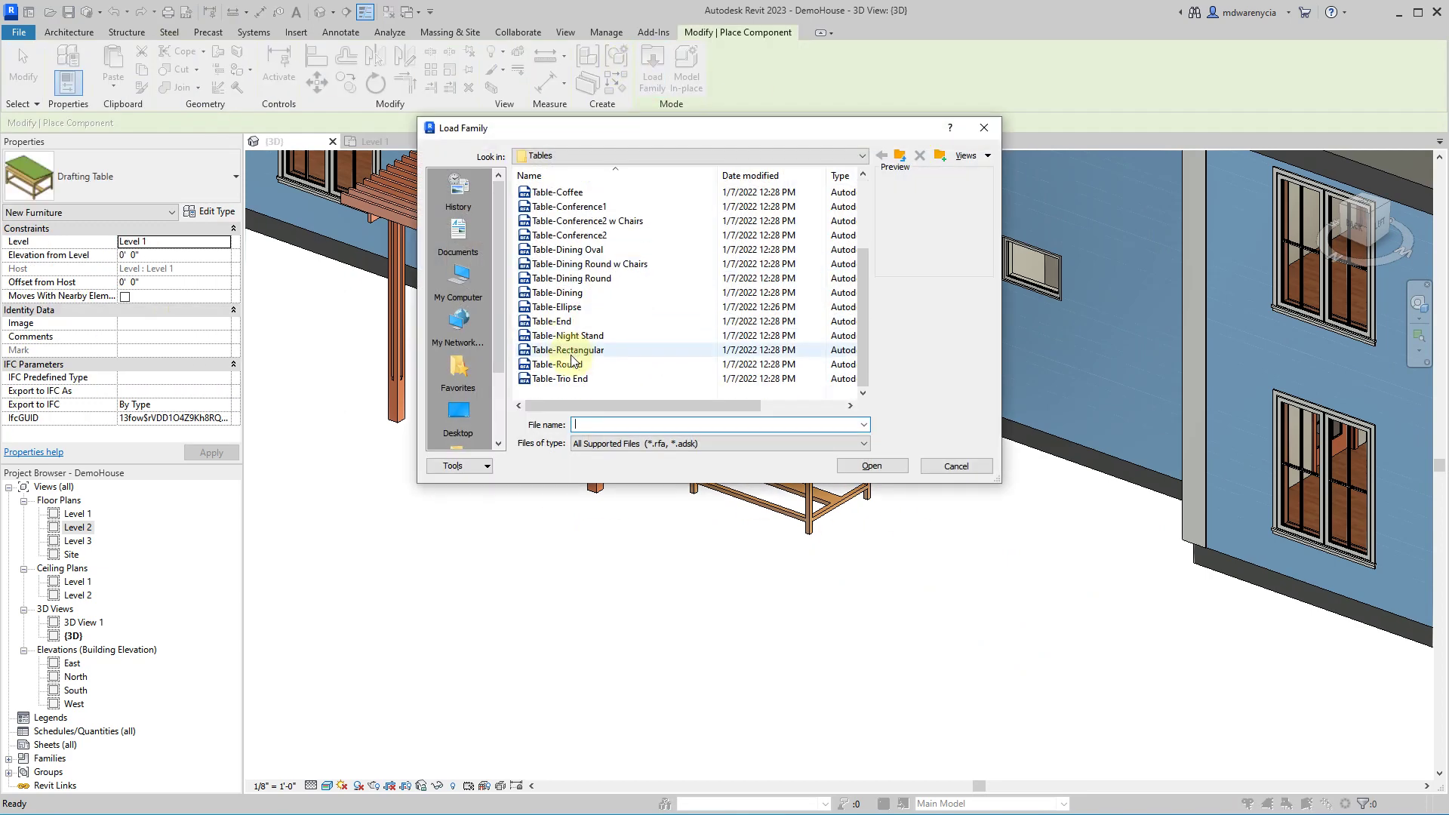
pyautogui.click(897, 154)
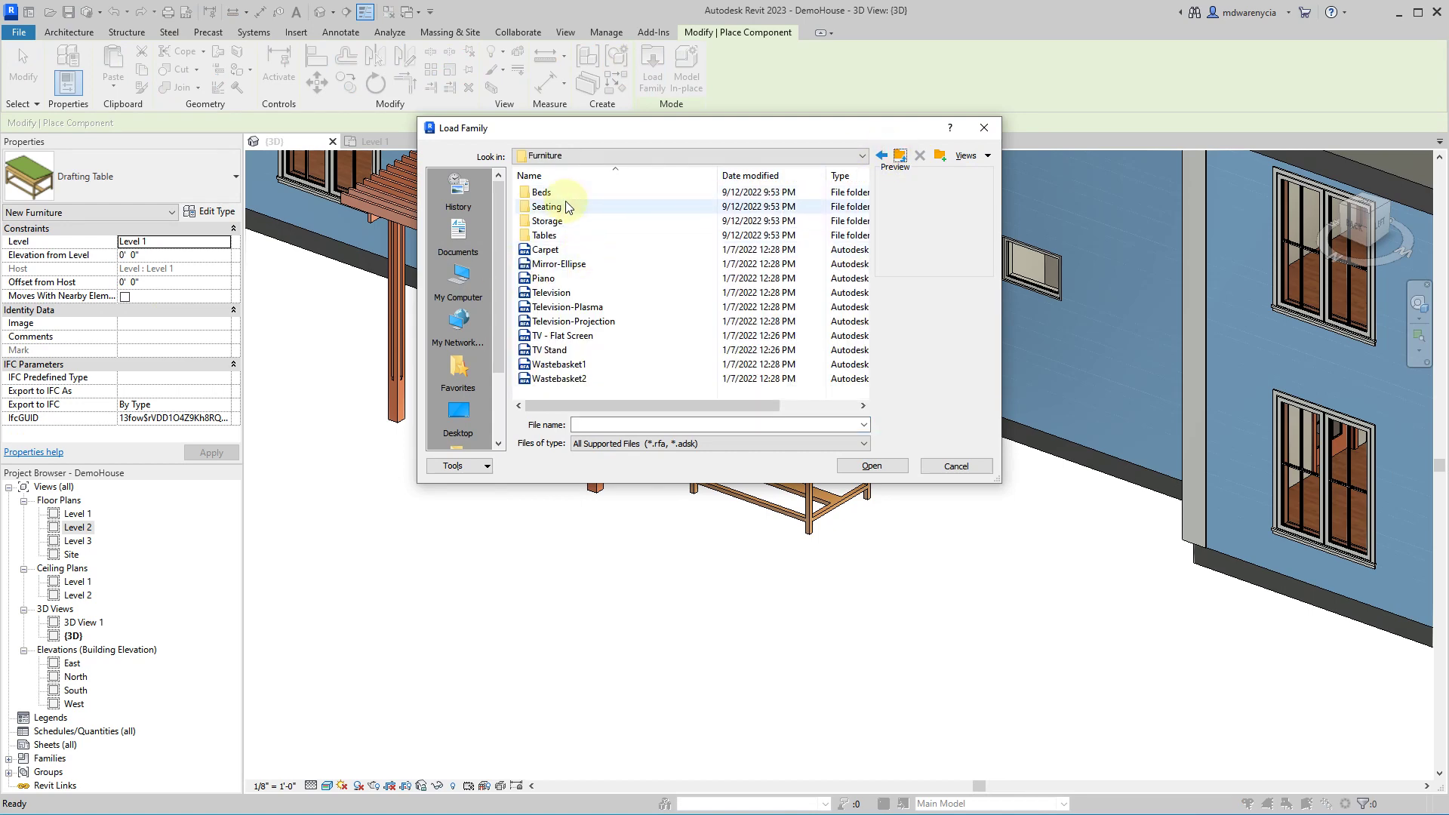
pyautogui.doubleClick(566, 202)
pyautogui.click(557, 220)
pyautogui.click(570, 250)
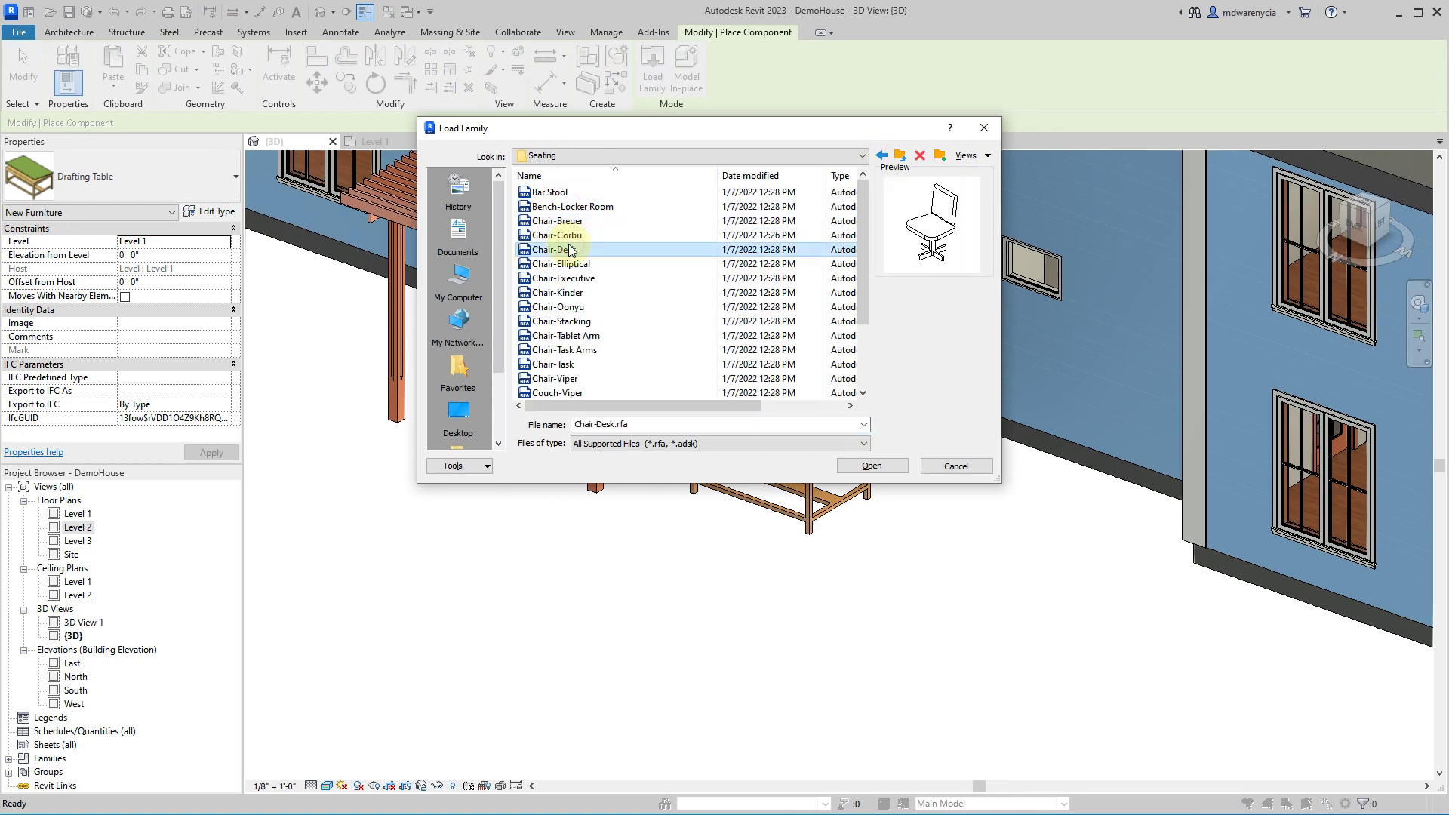
pyautogui.click(872, 465)
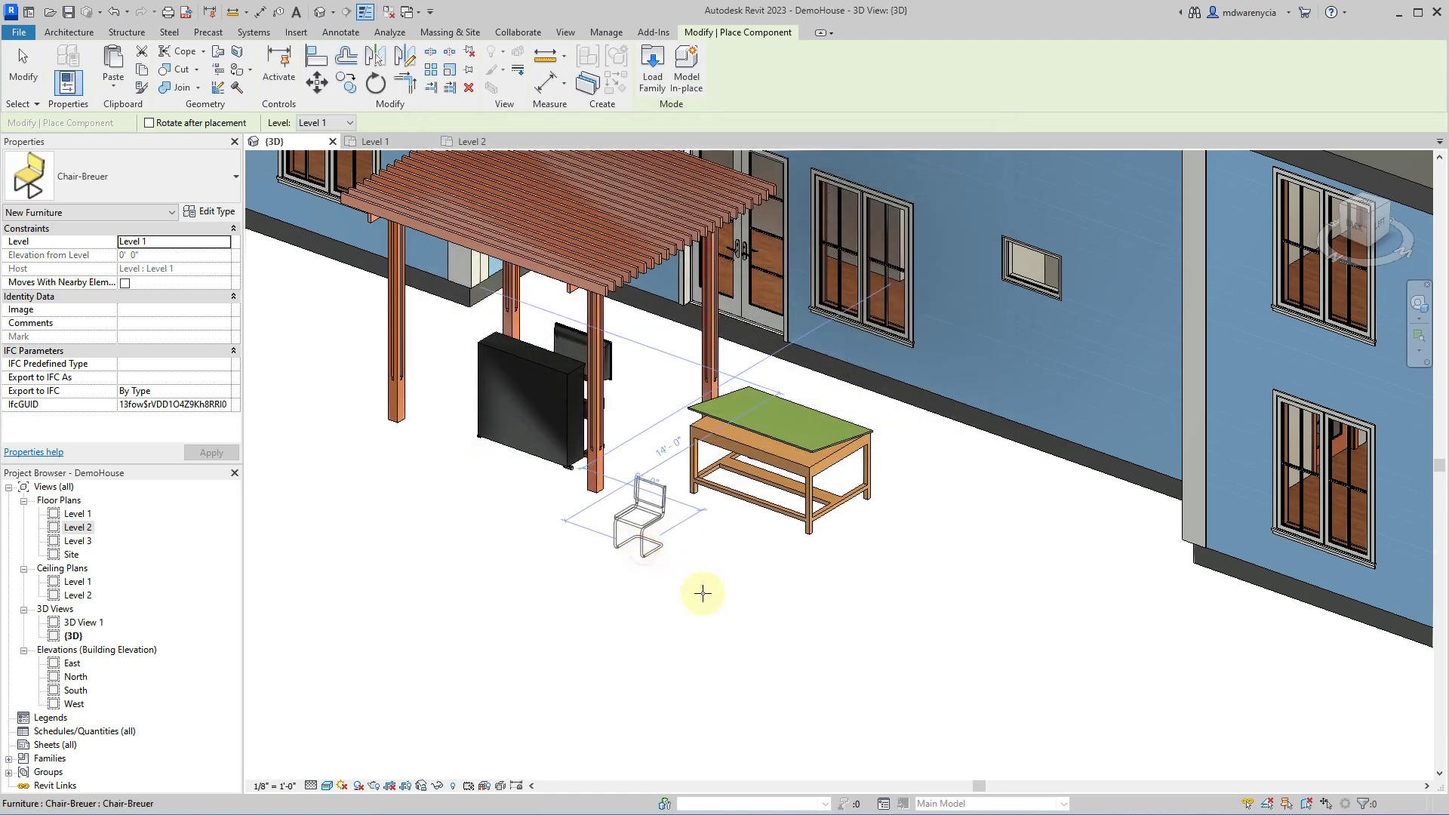
# - Place three Chair-Breuer chairs side by side on Level 1 in front of the drafting table
pyautogui.click(684, 558)
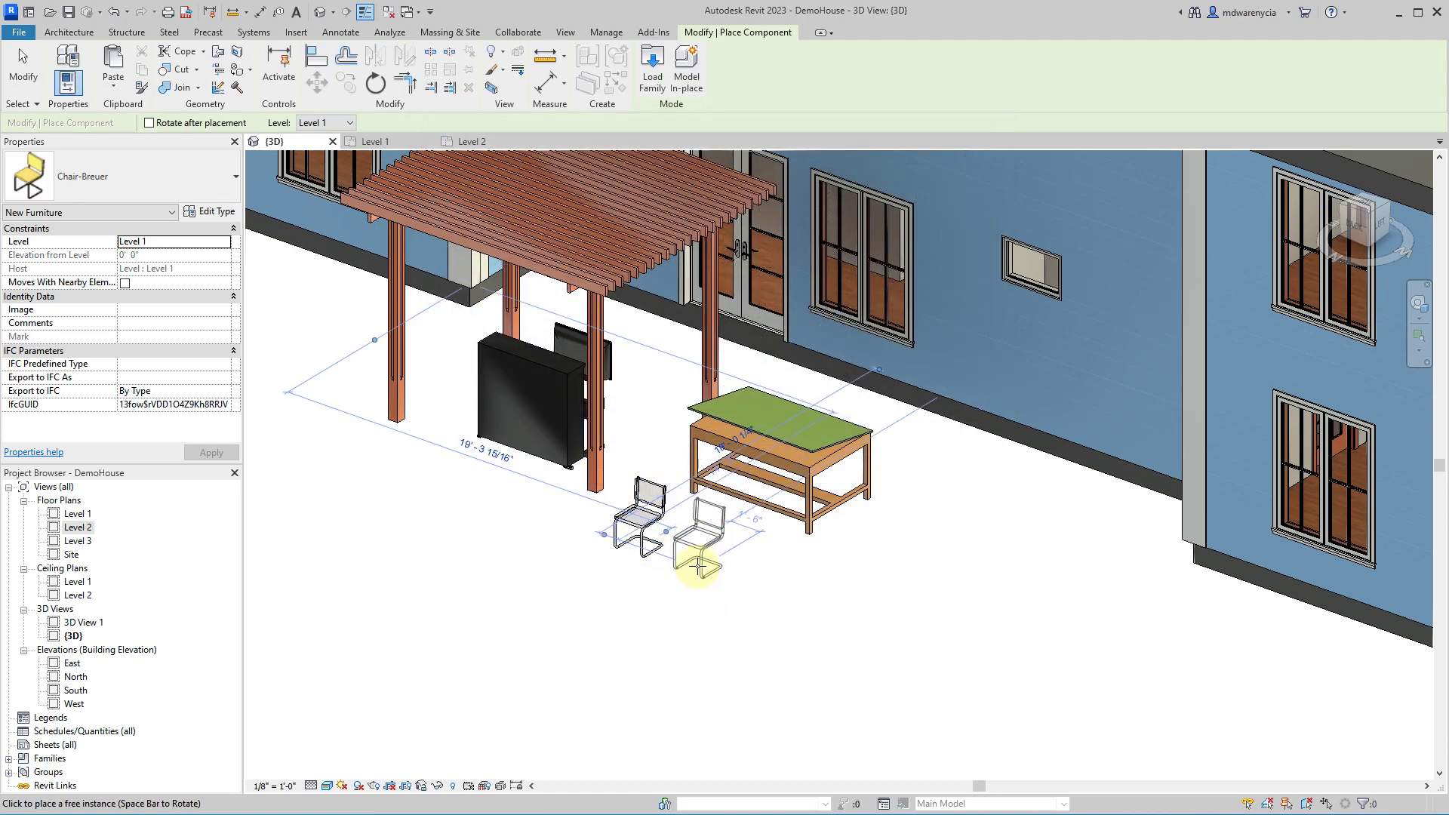
pyautogui.scroll(3, 691, 562)
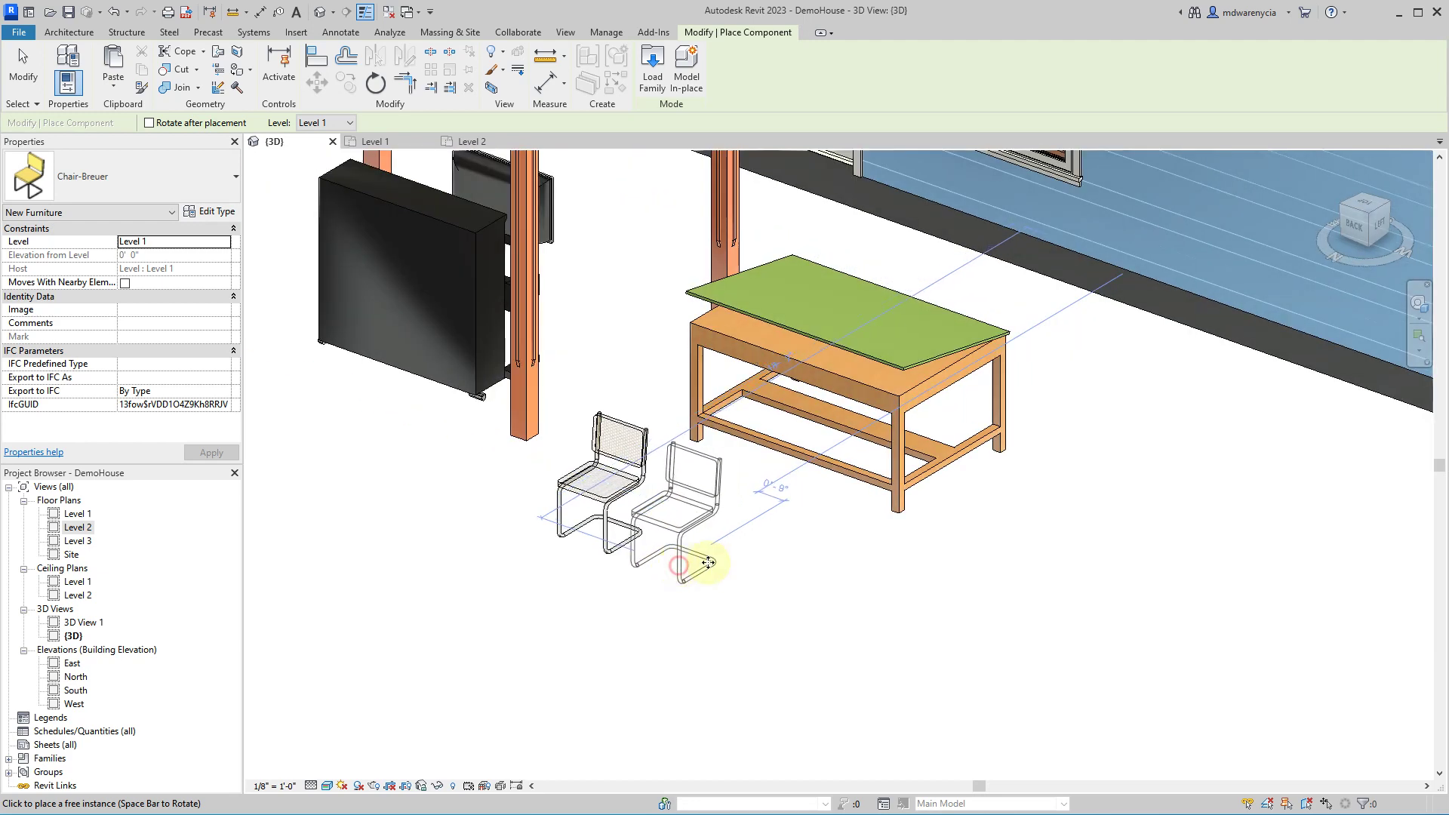
pyautogui.click(749, 579)
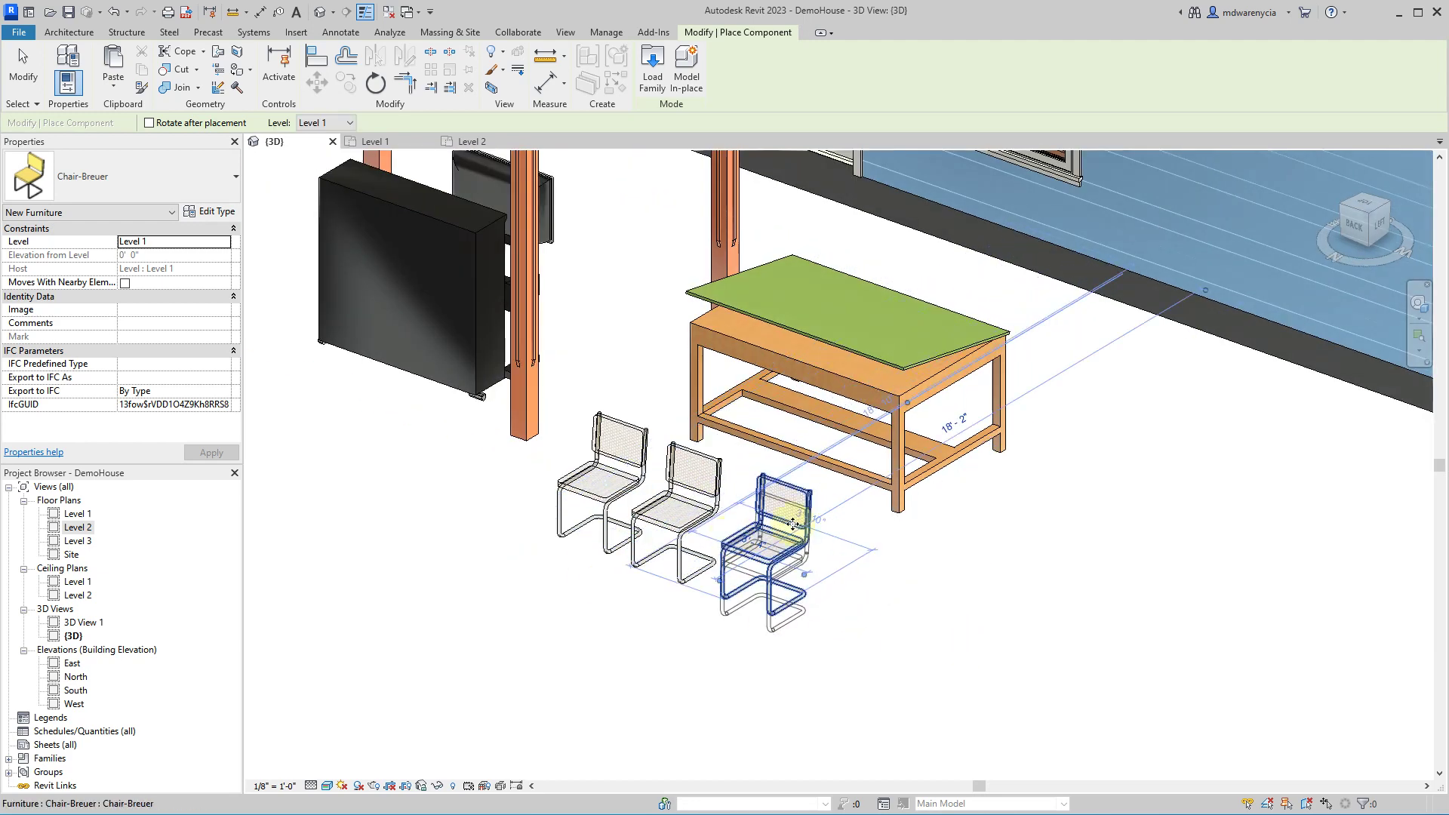
pyautogui.click(781, 574)
pyautogui.press('Escape')
pyautogui.press('Escape')
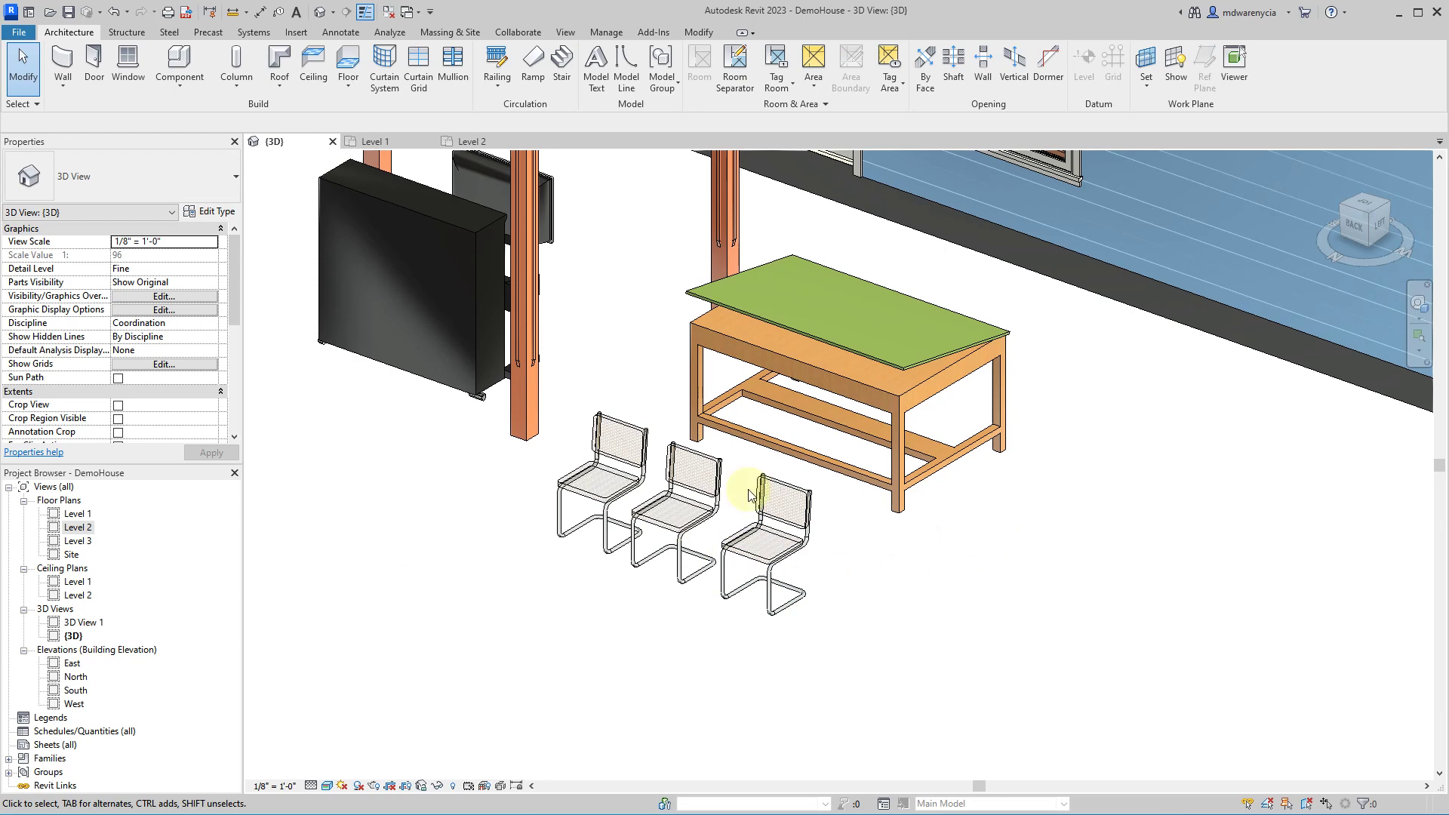
pyautogui.click(127, 67)
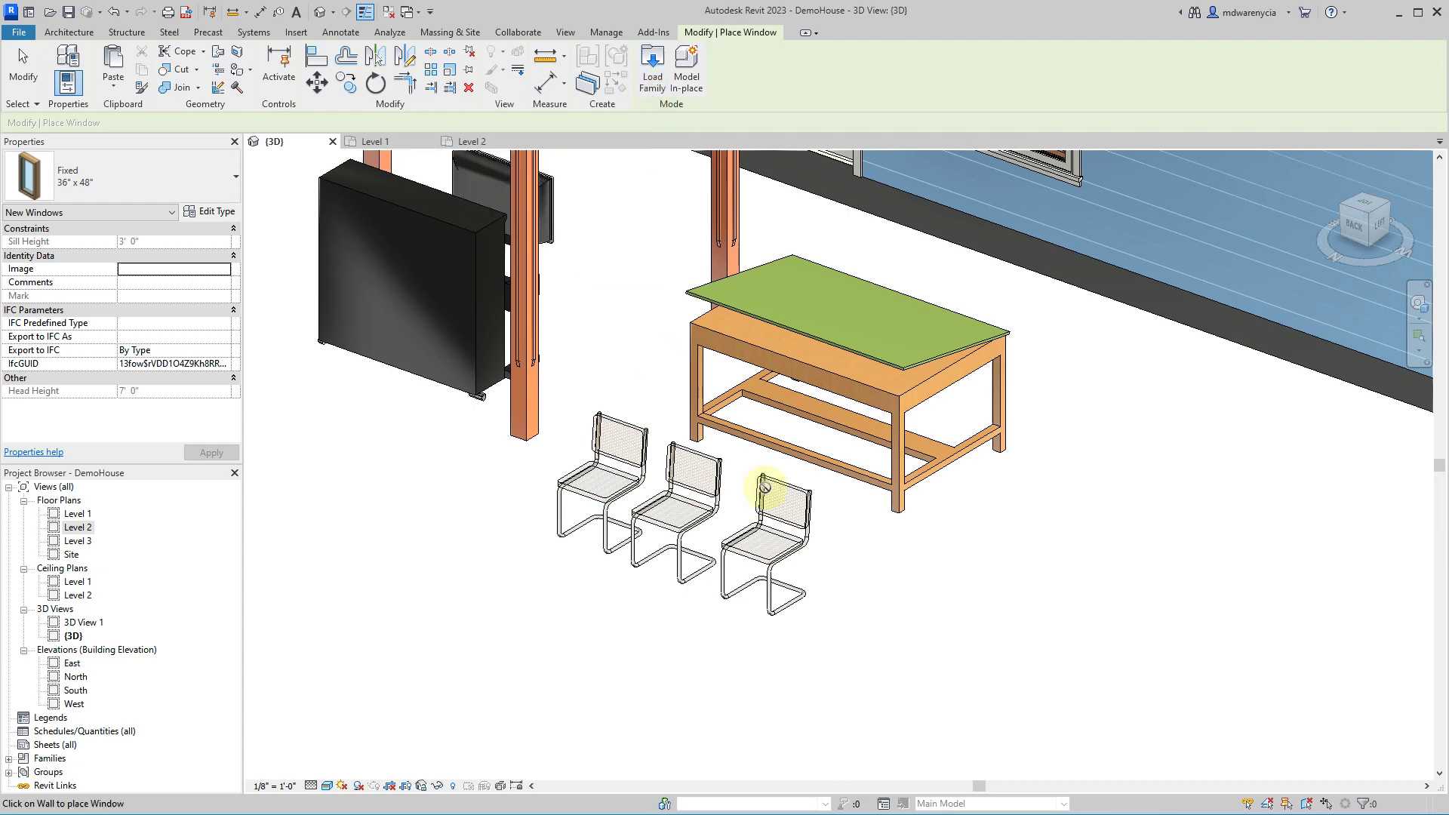
pyautogui.press('Escape')
pyautogui.click(762, 513)
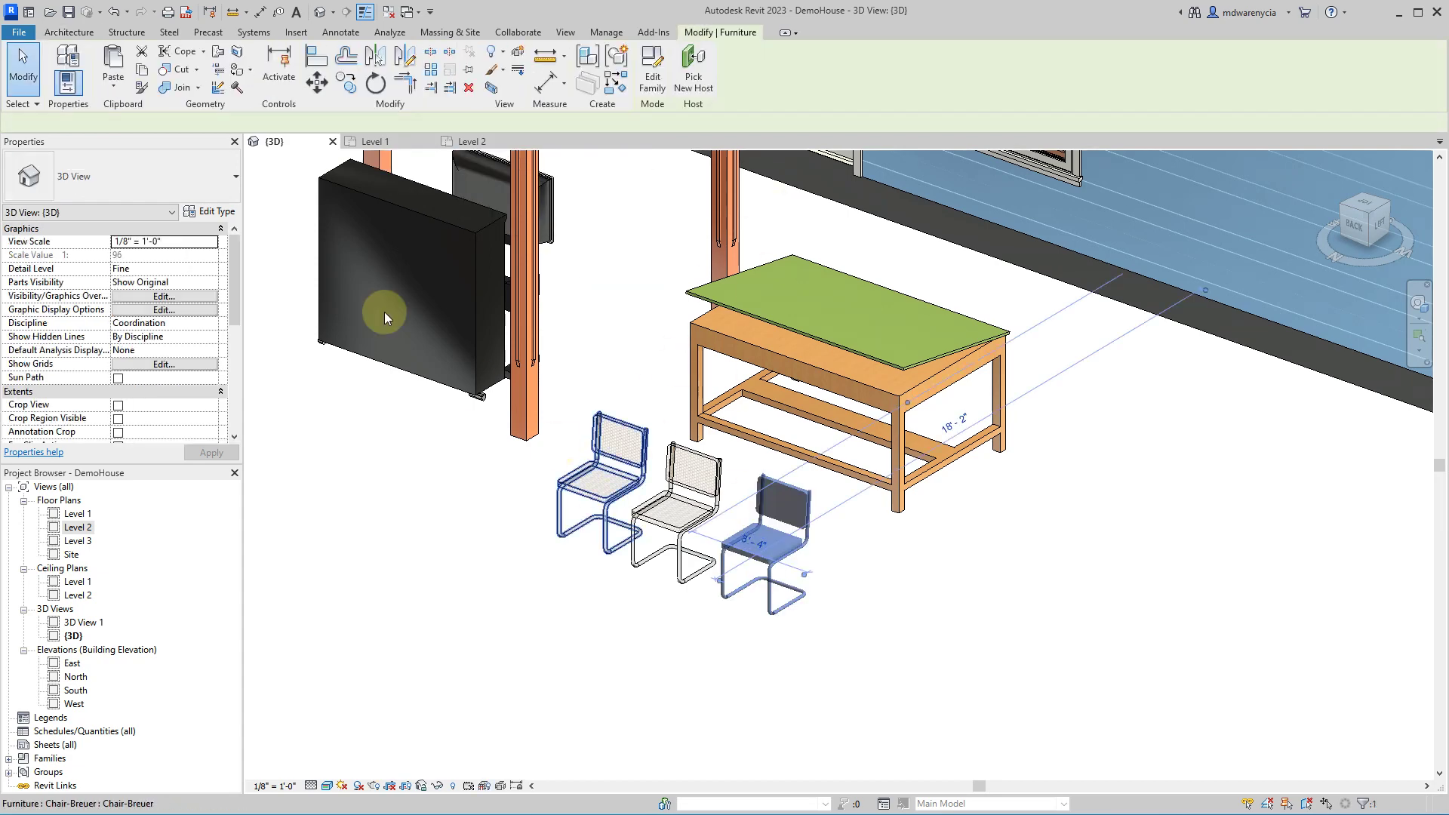
pyautogui.click(453, 567)
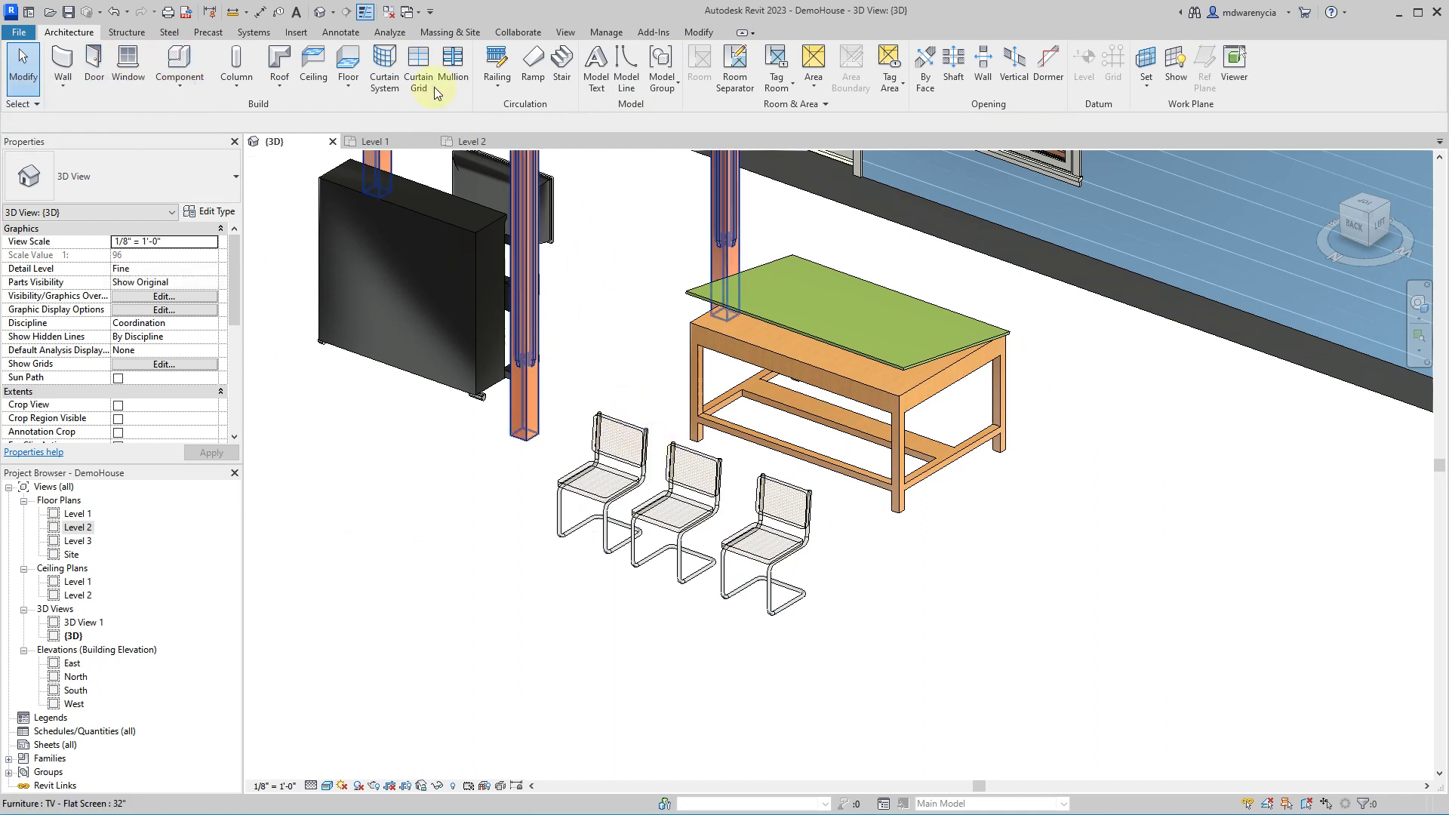
# - Start loading another component family and open the Internal lighting folder of the English-Imperial library
pyautogui.click(180, 66)
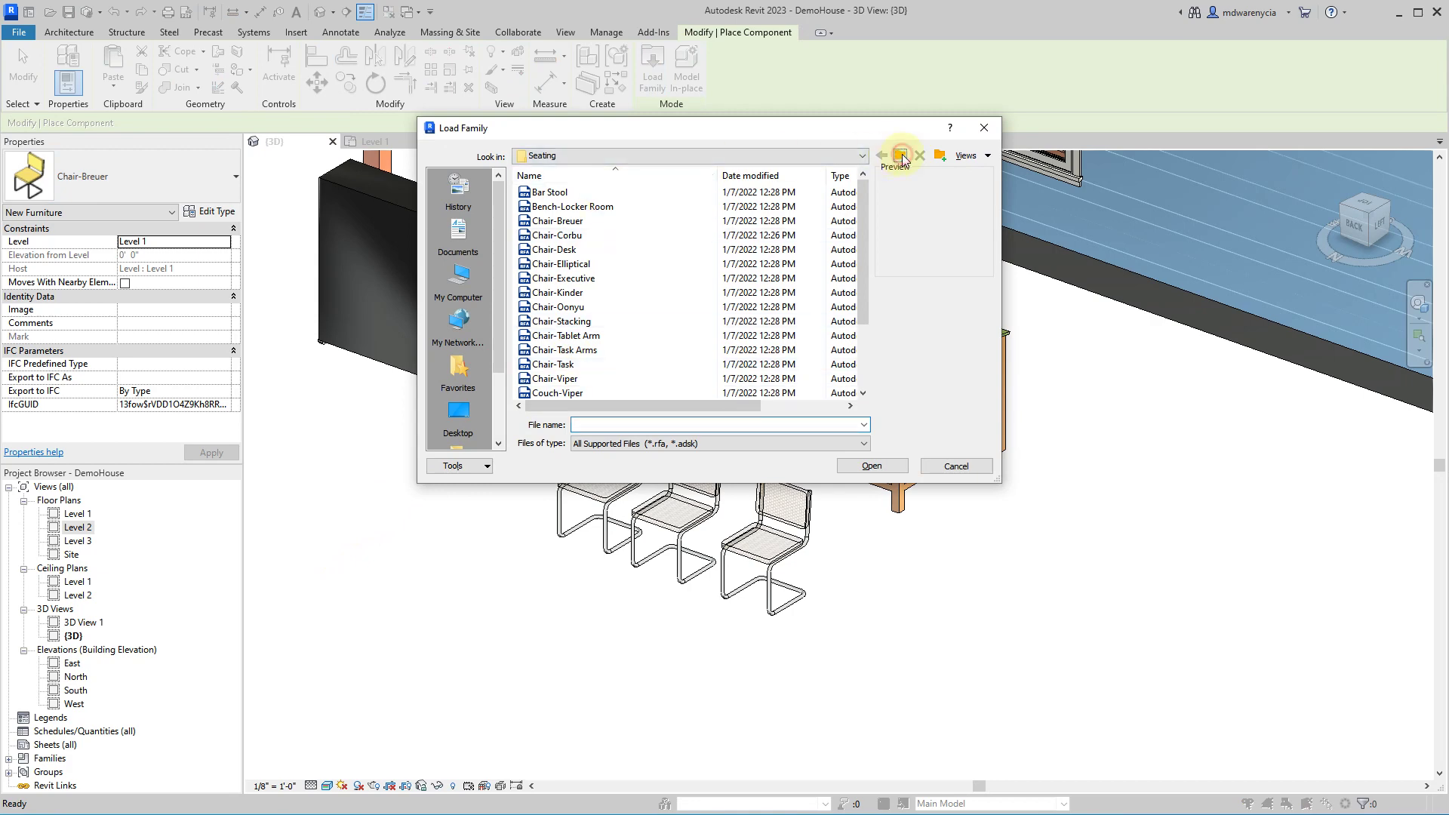
pyautogui.click(902, 156)
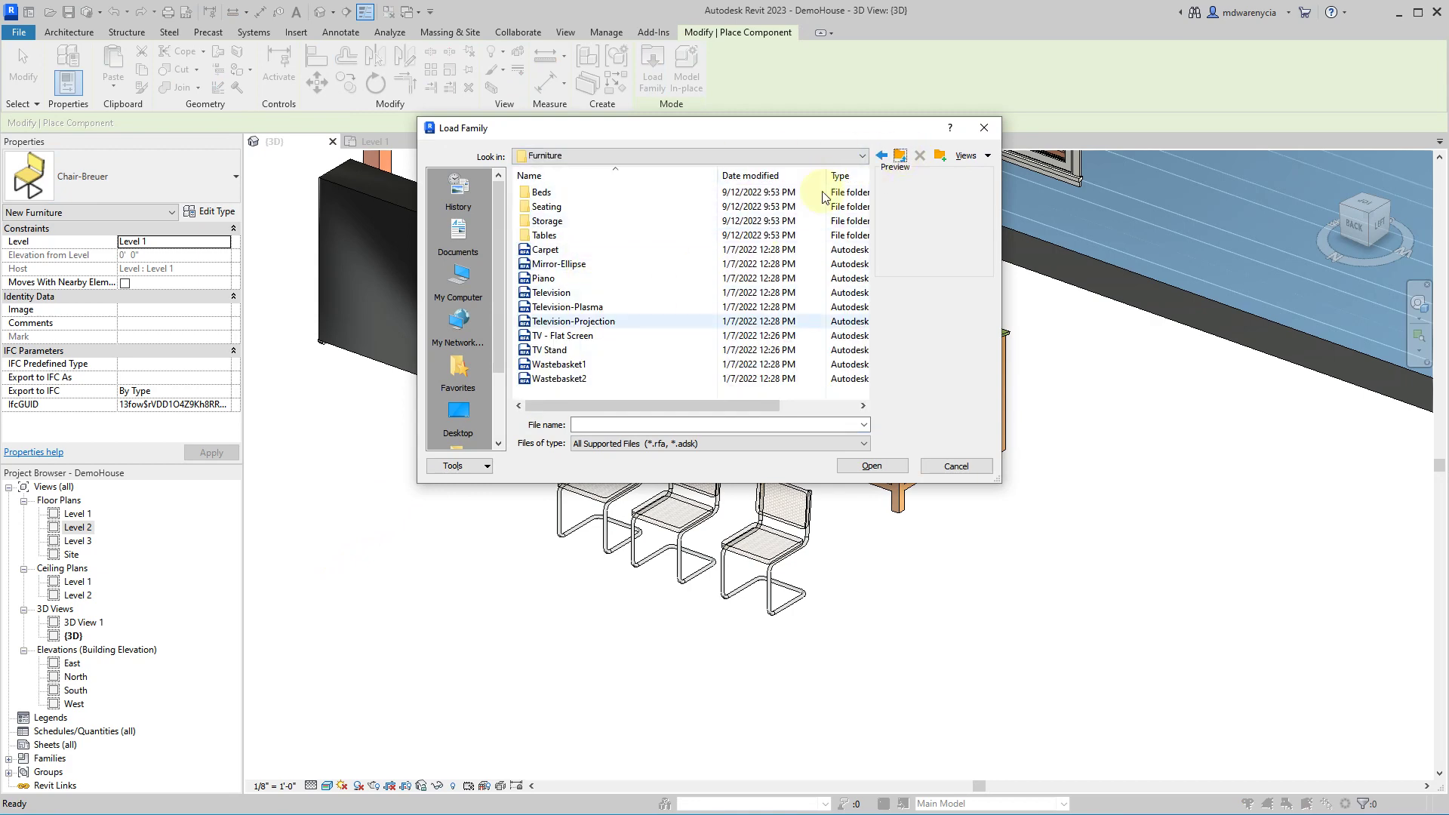
pyautogui.click(902, 157)
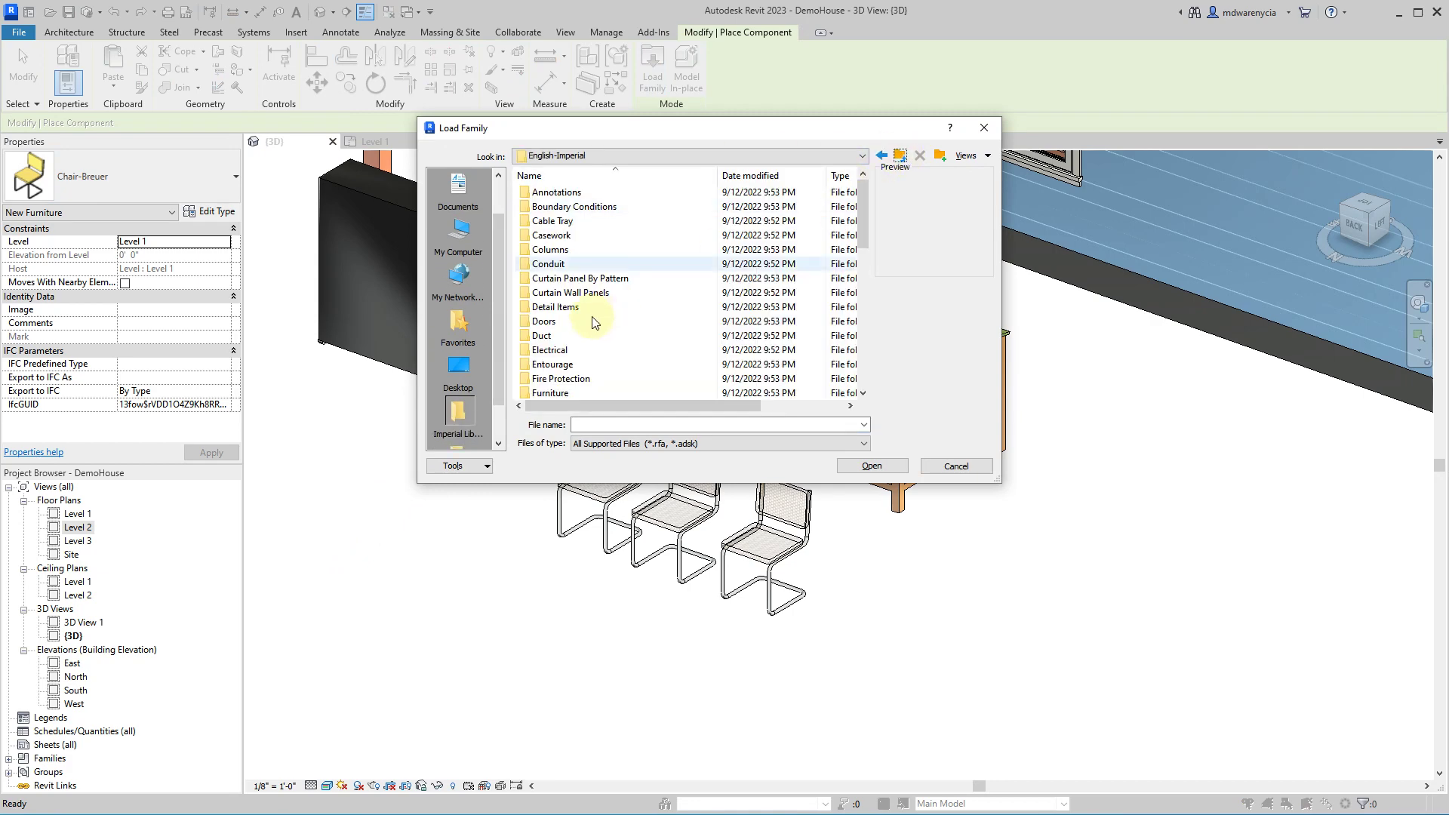
pyautogui.scroll(-2, 578, 357)
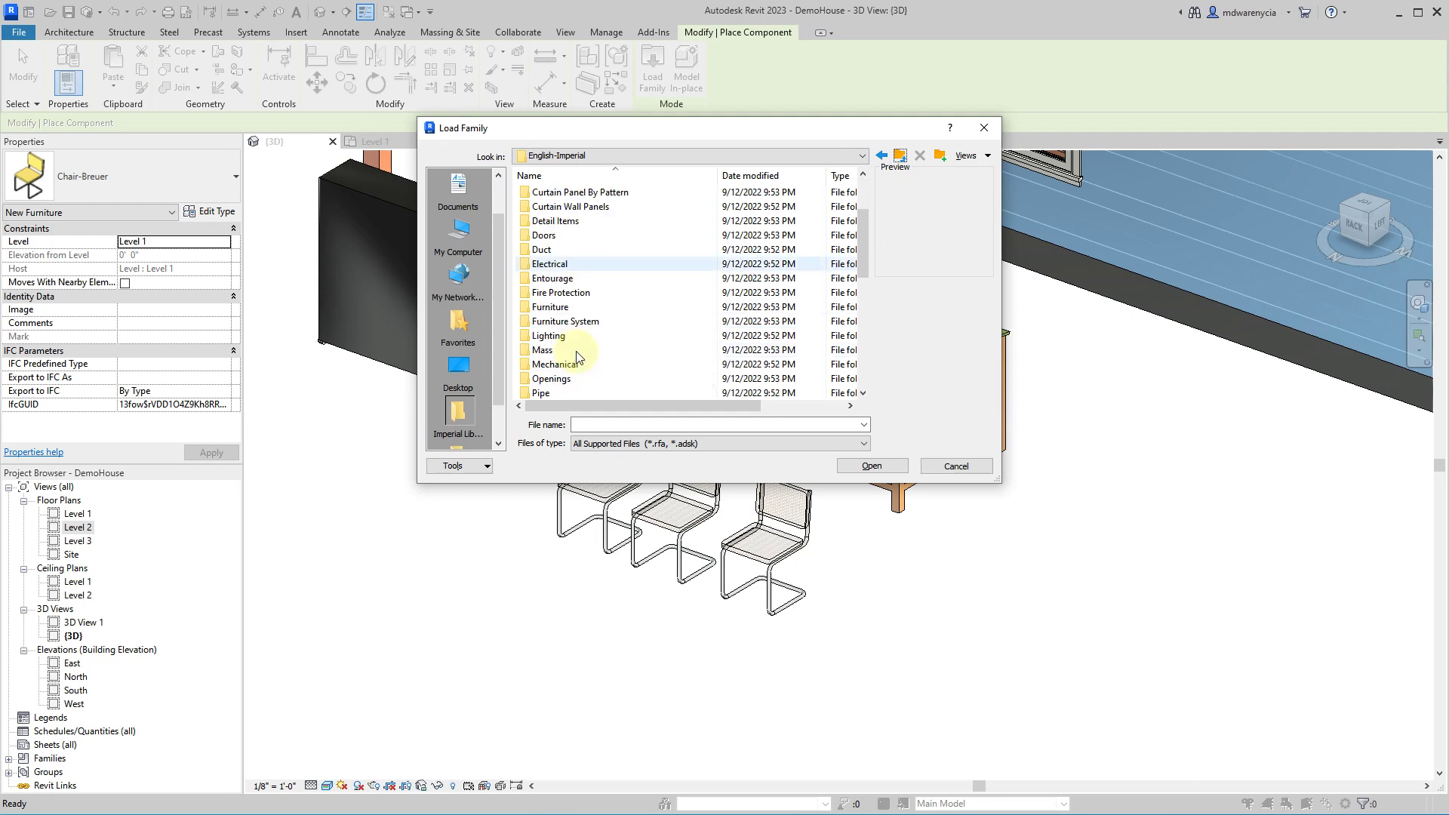
pyautogui.doubleClick(581, 335)
pyautogui.doubleClick(596, 193)
pyautogui.doubleClick(596, 206)
# - Browse the Internal lighting folder and preview its ceiling light, downlight, floor lamp, pendant, sconce and troffer families
pyautogui.click(585, 220)
pyautogui.click(584, 207)
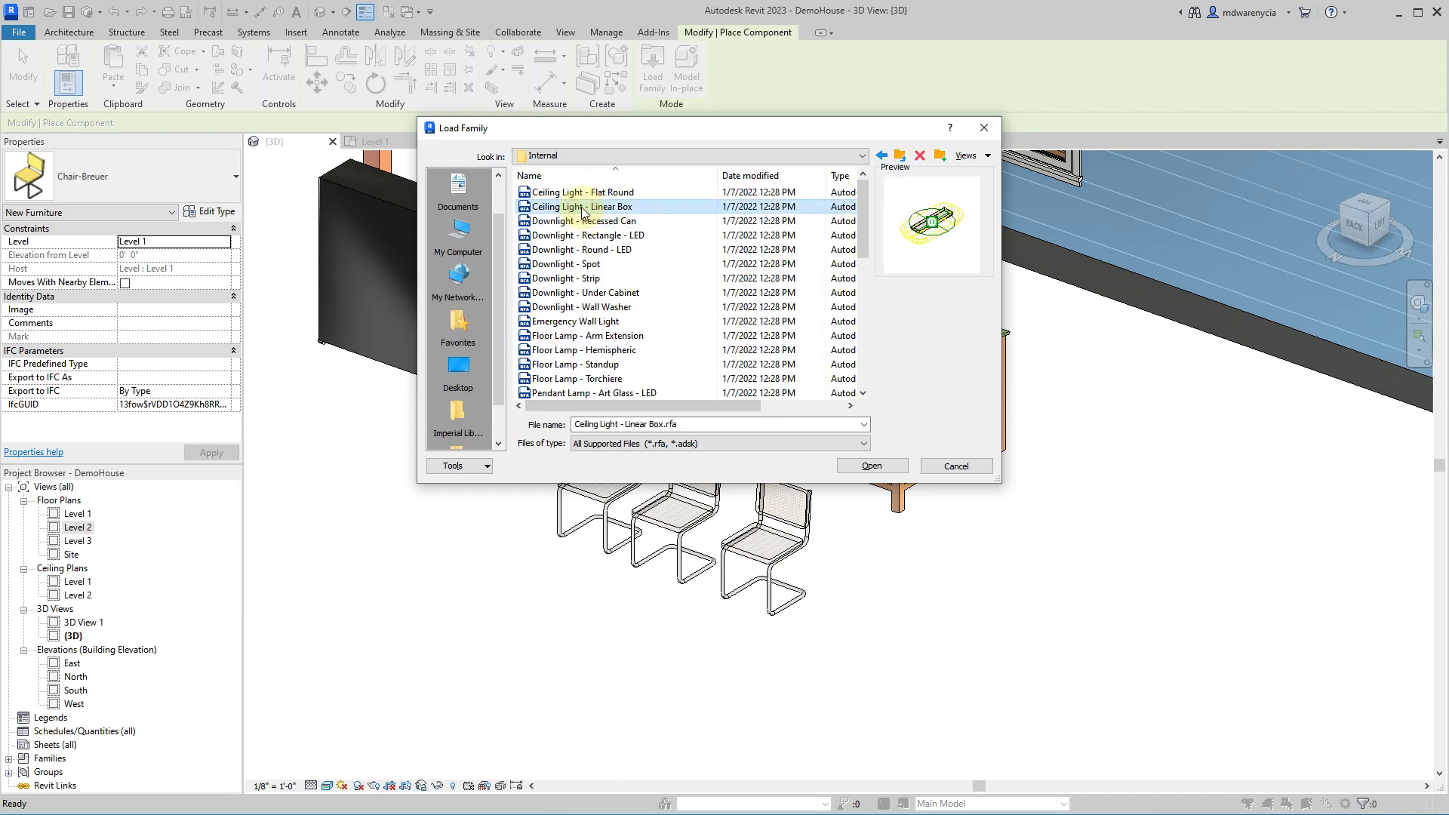
pyautogui.click(566, 279)
pyautogui.click(568, 264)
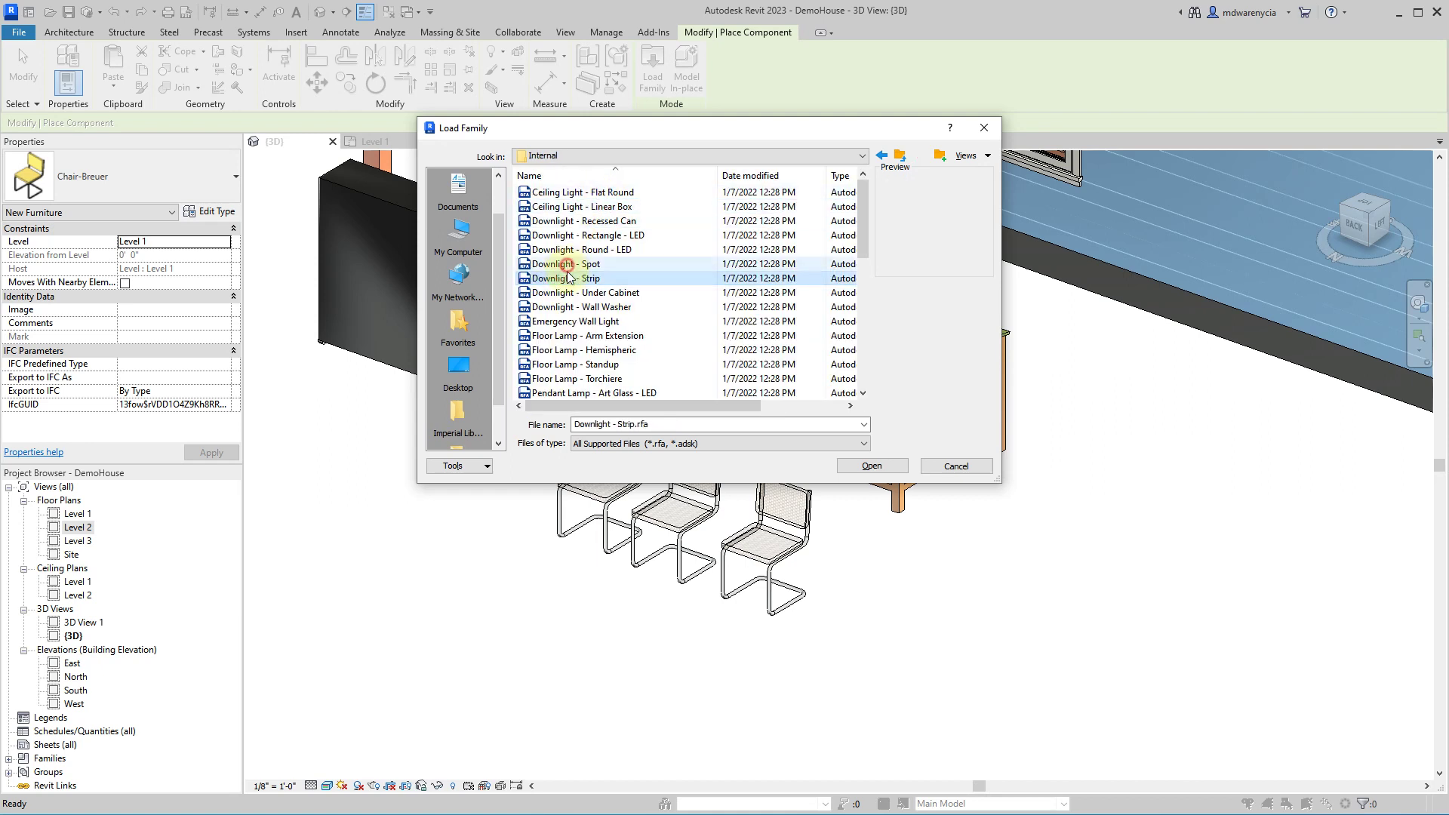
pyautogui.click(566, 336)
pyautogui.press('Down')
pyautogui.press('Down')
pyautogui.press('Down')
pyautogui.press('Down')
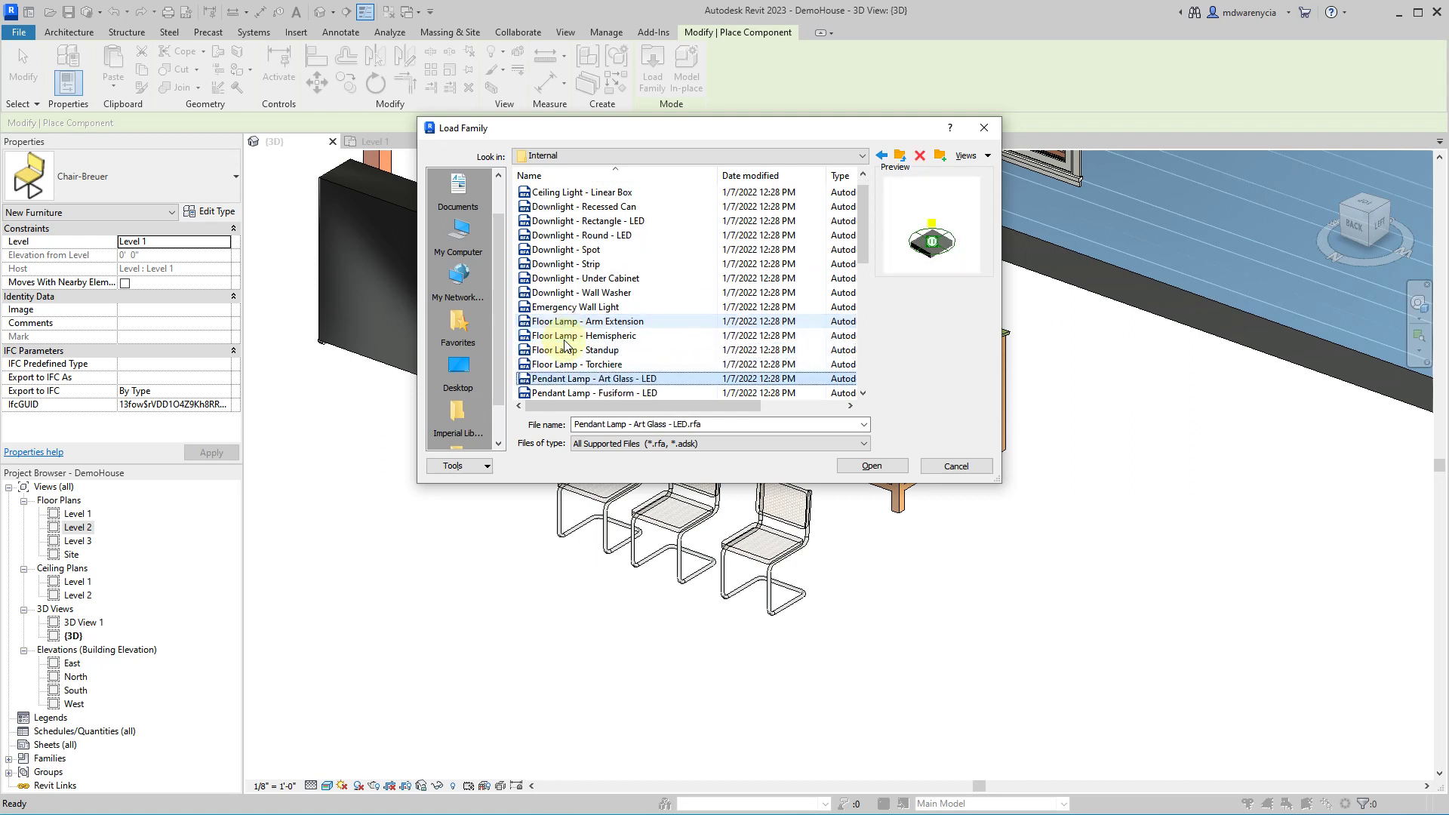
pyautogui.press('Up')
pyautogui.press('Up')
pyautogui.press('Up')
pyautogui.press('Up')
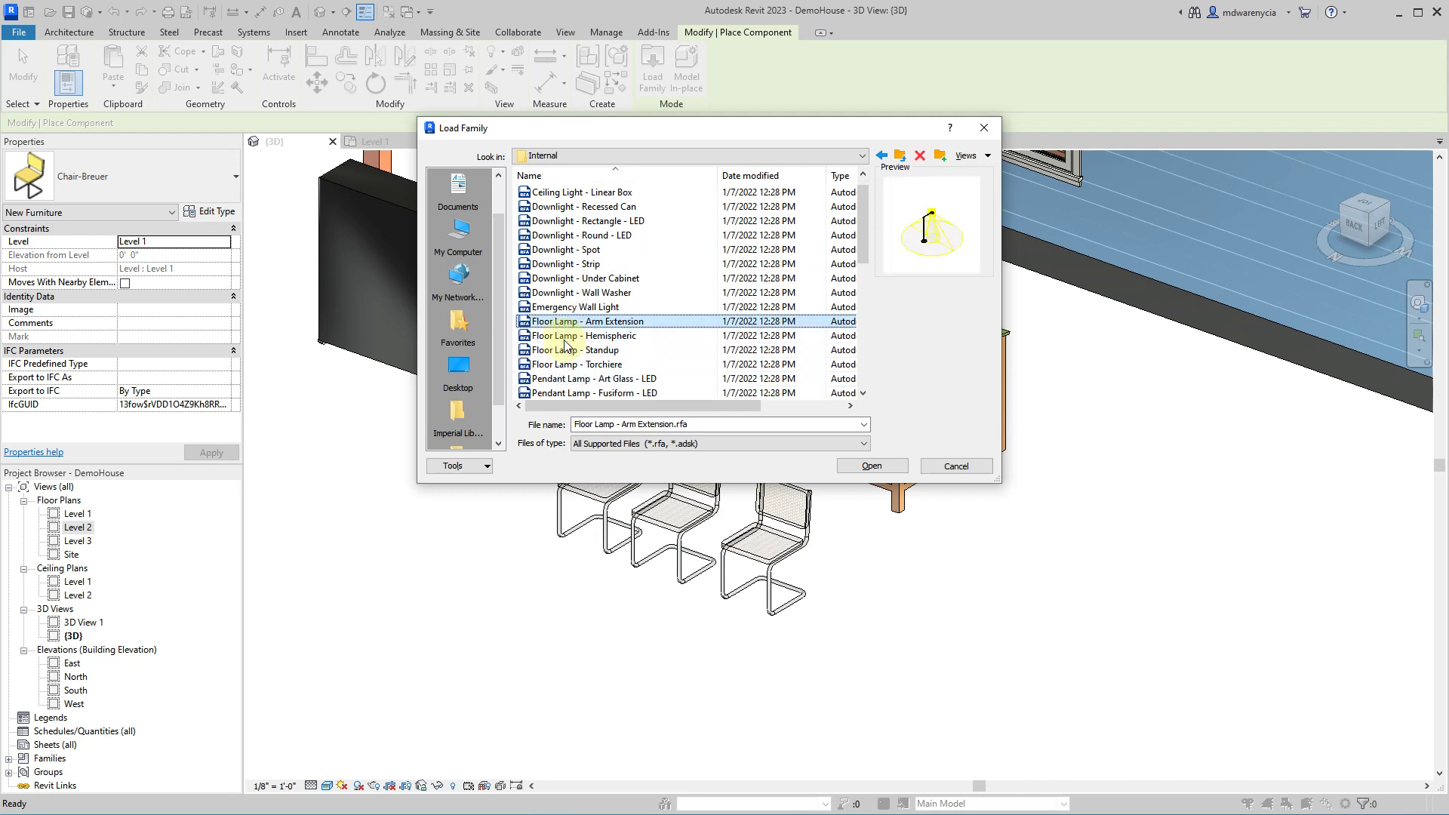
pyautogui.press('Up')
pyautogui.press('Up')
pyautogui.press('Down')
pyautogui.press('Down')
pyautogui.click(566, 347)
pyautogui.press('Down')
pyautogui.press('Down')
pyautogui.press('Down')
pyautogui.press('Down')
pyautogui.press('Down')
pyautogui.press('Down')
pyautogui.press('Down')
pyautogui.press('Down')
pyautogui.press('Down')
pyautogui.press('Down')
pyautogui.press('Down')
pyautogui.press('Down')
pyautogui.press('Down')
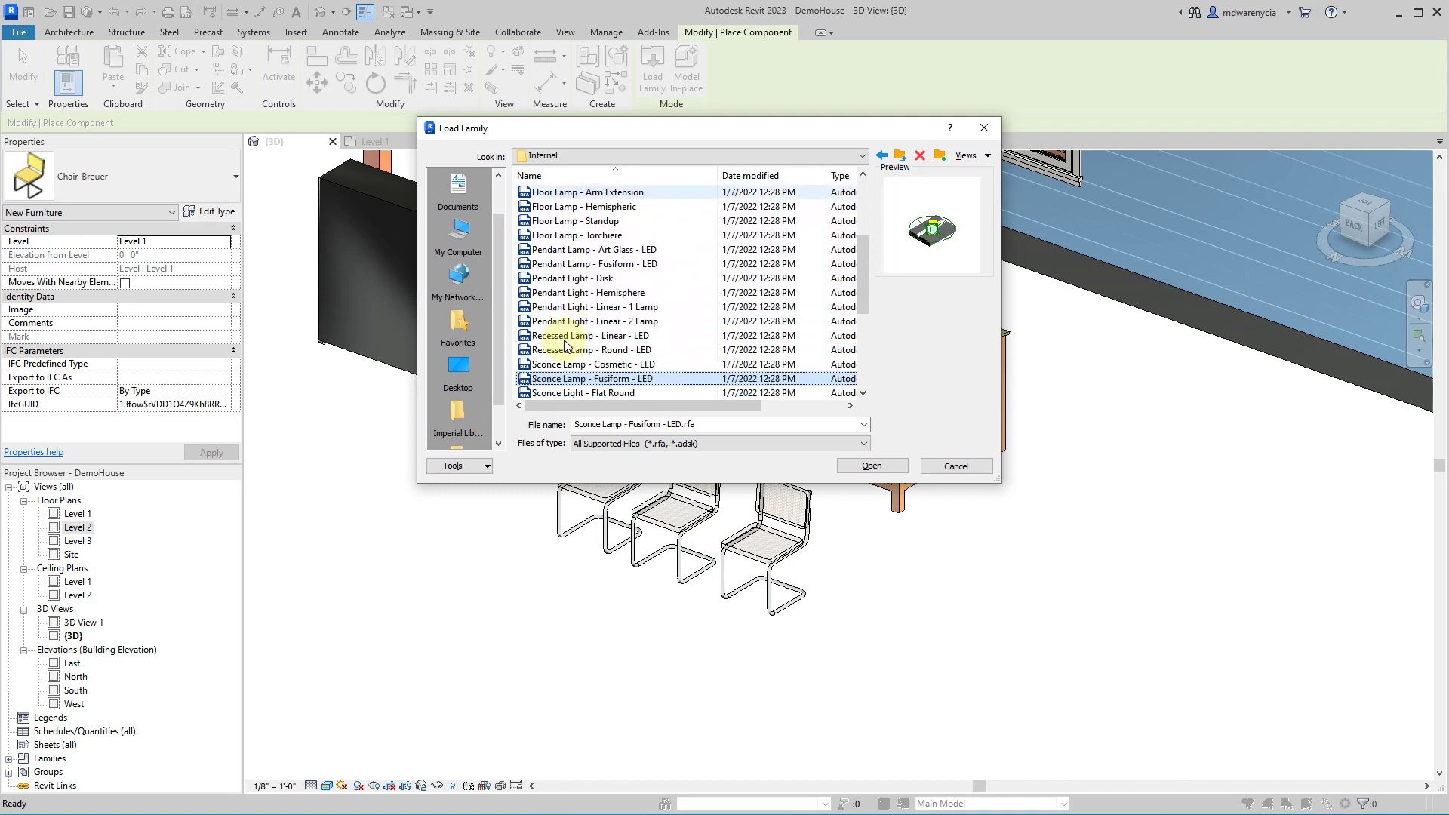
pyautogui.press('Down')
pyautogui.press('Down')
pyautogui.press('Down')
pyautogui.press('Down')
pyautogui.press('Down')
pyautogui.press('Down')
pyautogui.press('Down')
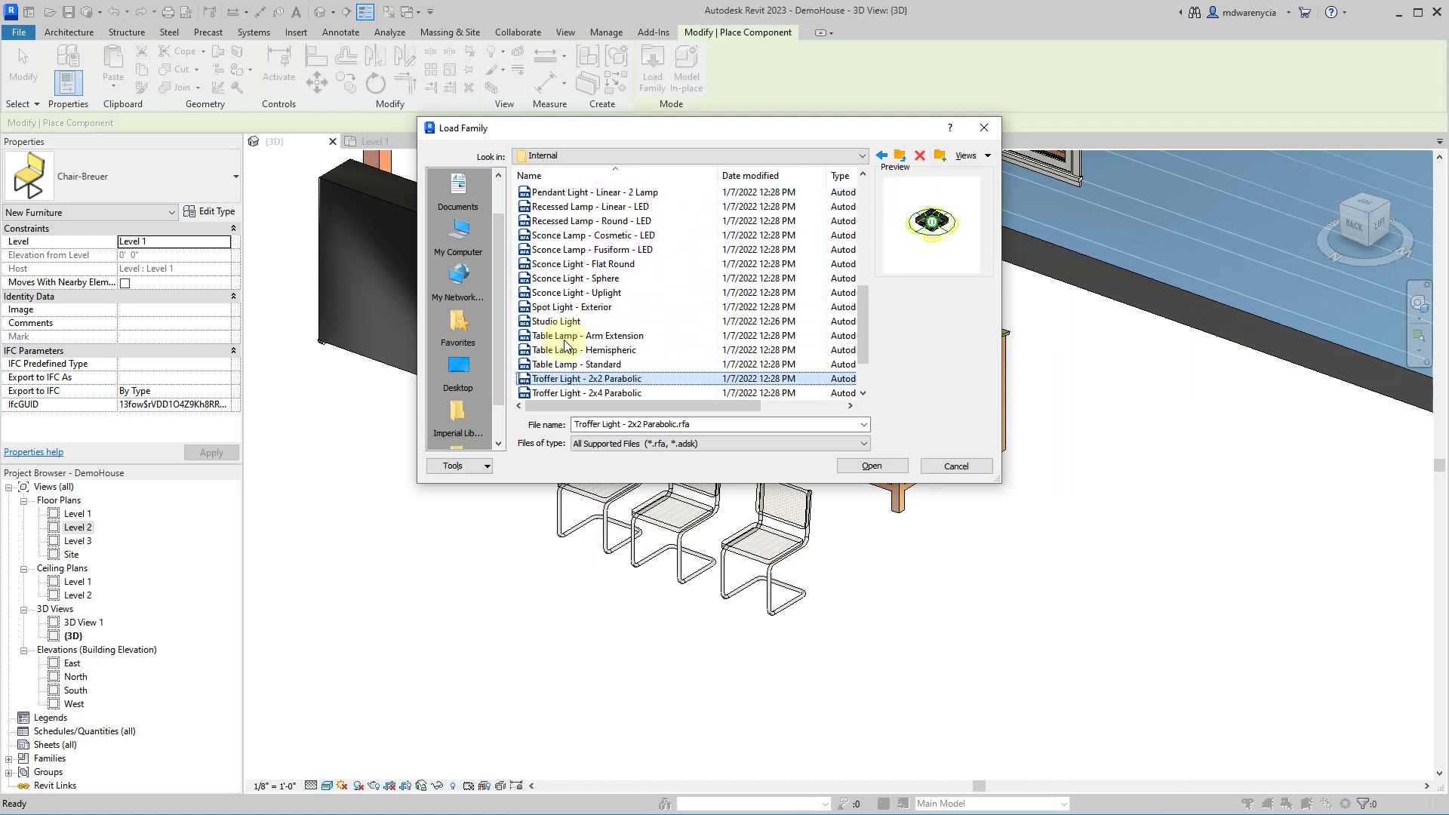
# - Load the Table Lamp - Arm Extension family from the Internal lighting folder for component placement
pyautogui.press('Up')
pyautogui.press('Up')
pyautogui.press('Up')
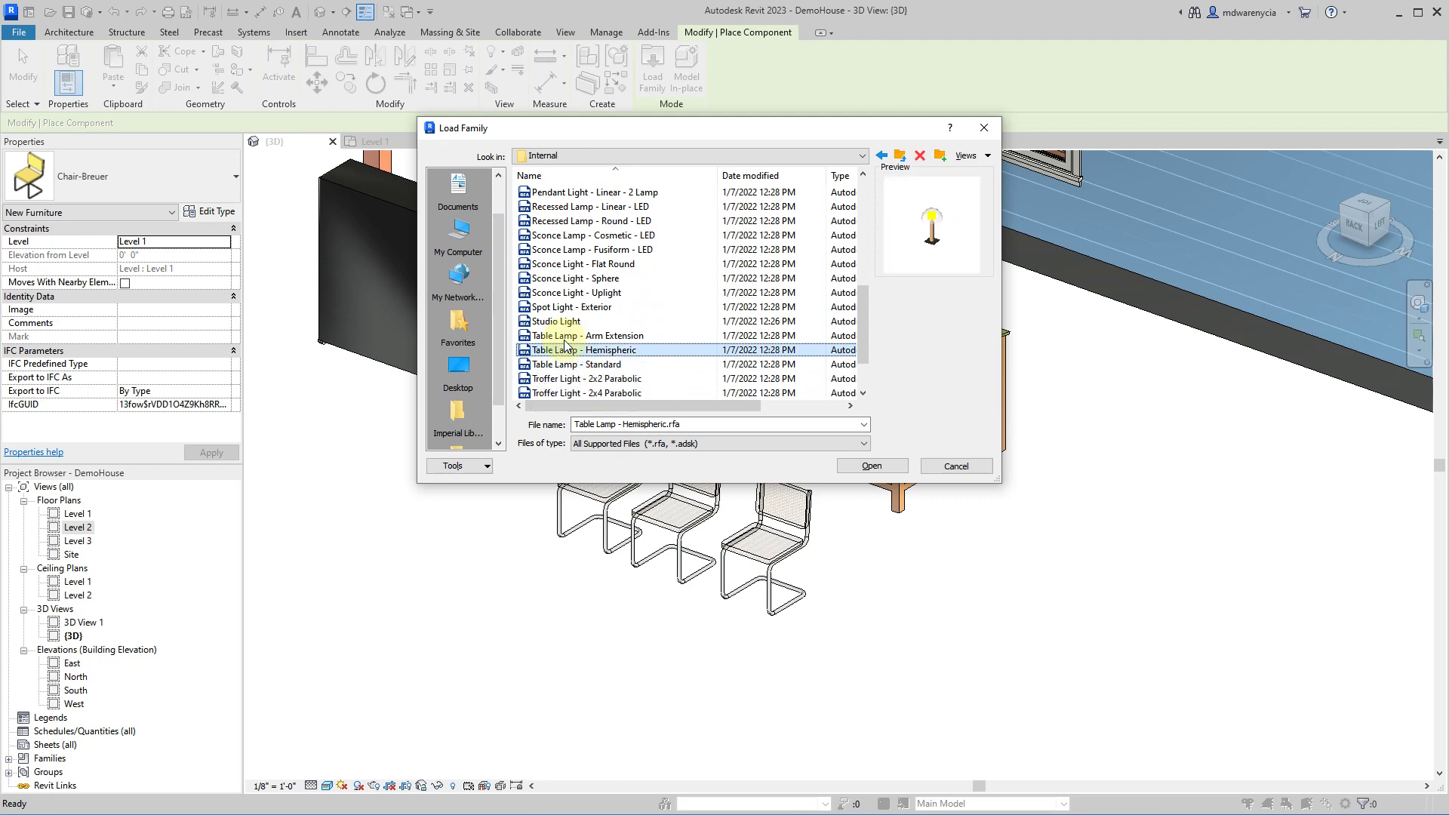
pyautogui.doubleClick(631, 341)
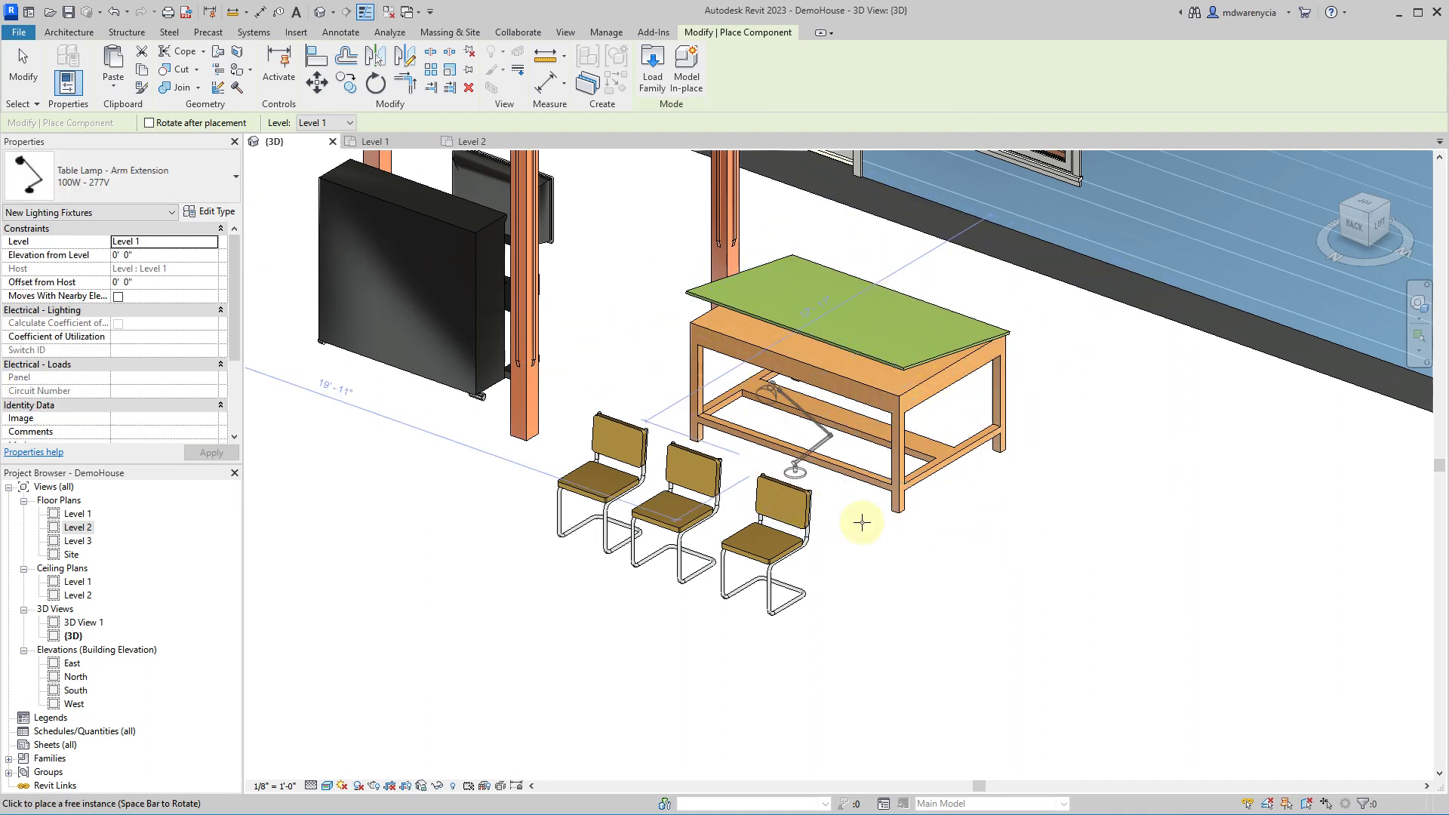
# - Tile the open views and close Level 2, keeping only the Level 1 floor plan and the 3D view
pyautogui.click(377, 142)
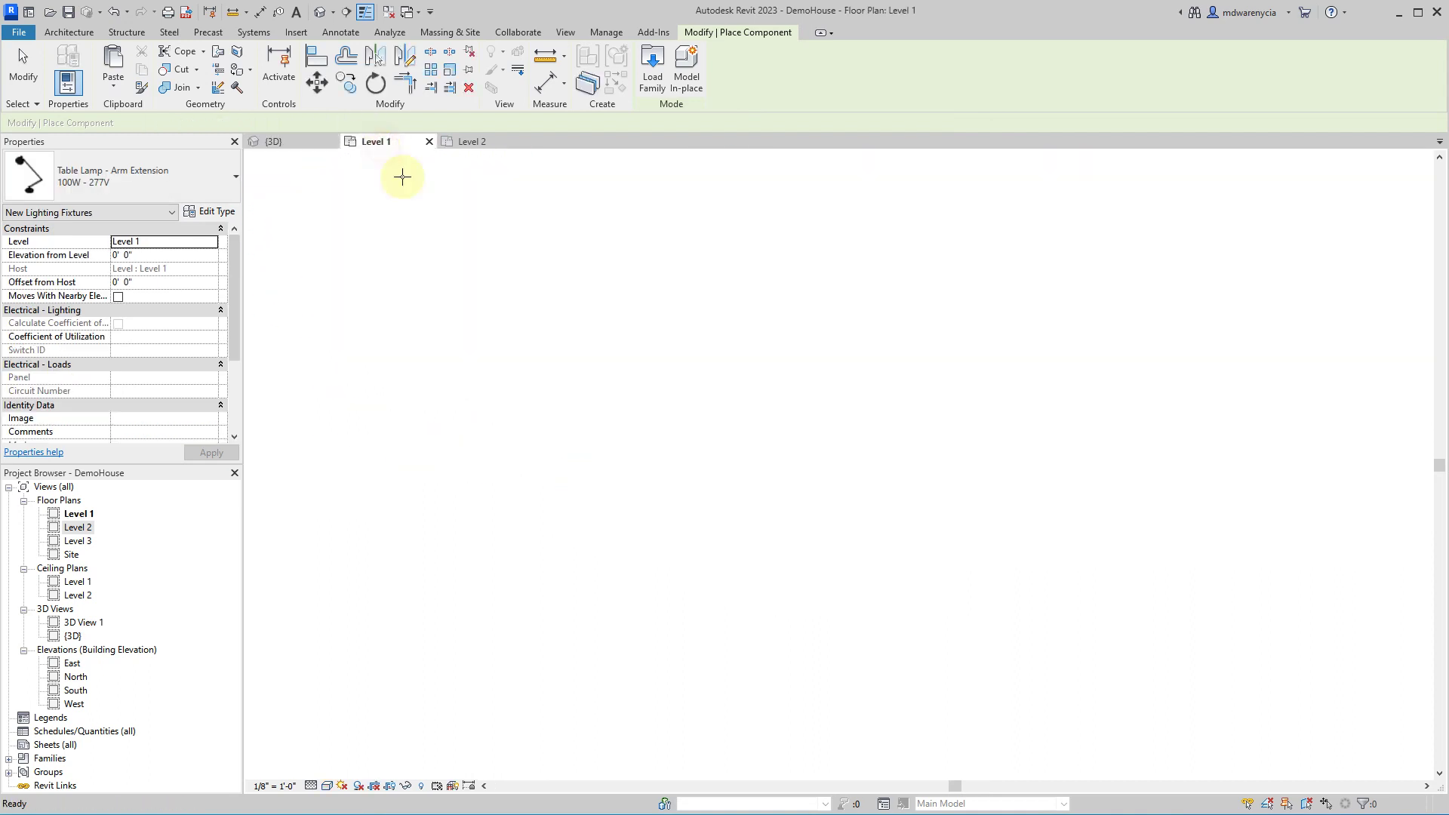
pyautogui.scroll(2, 478, 483)
pyautogui.moveTo(500, 498); pyautogui.dragTo(761, 501, button='middle')
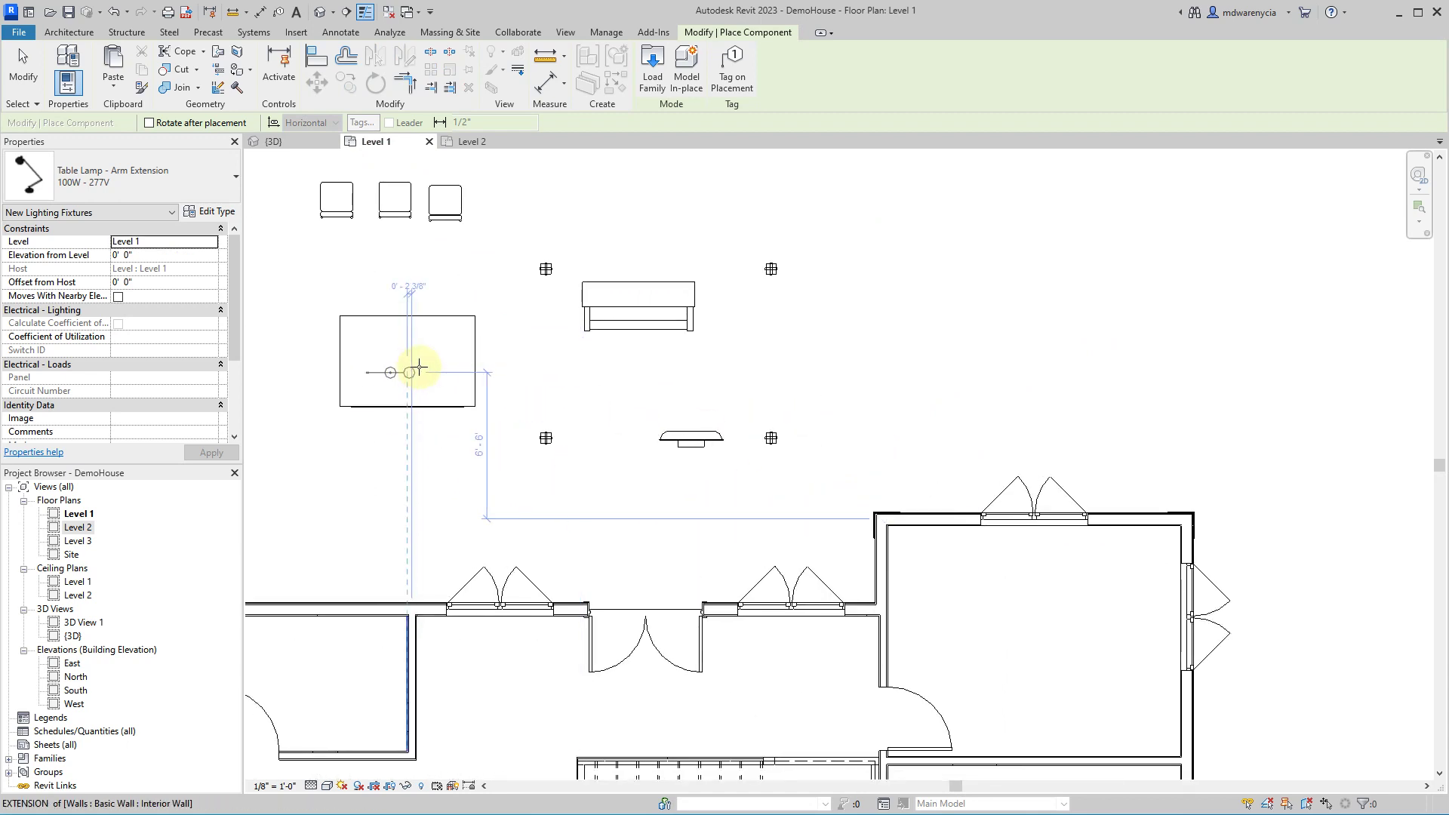
pyautogui.click(567, 32)
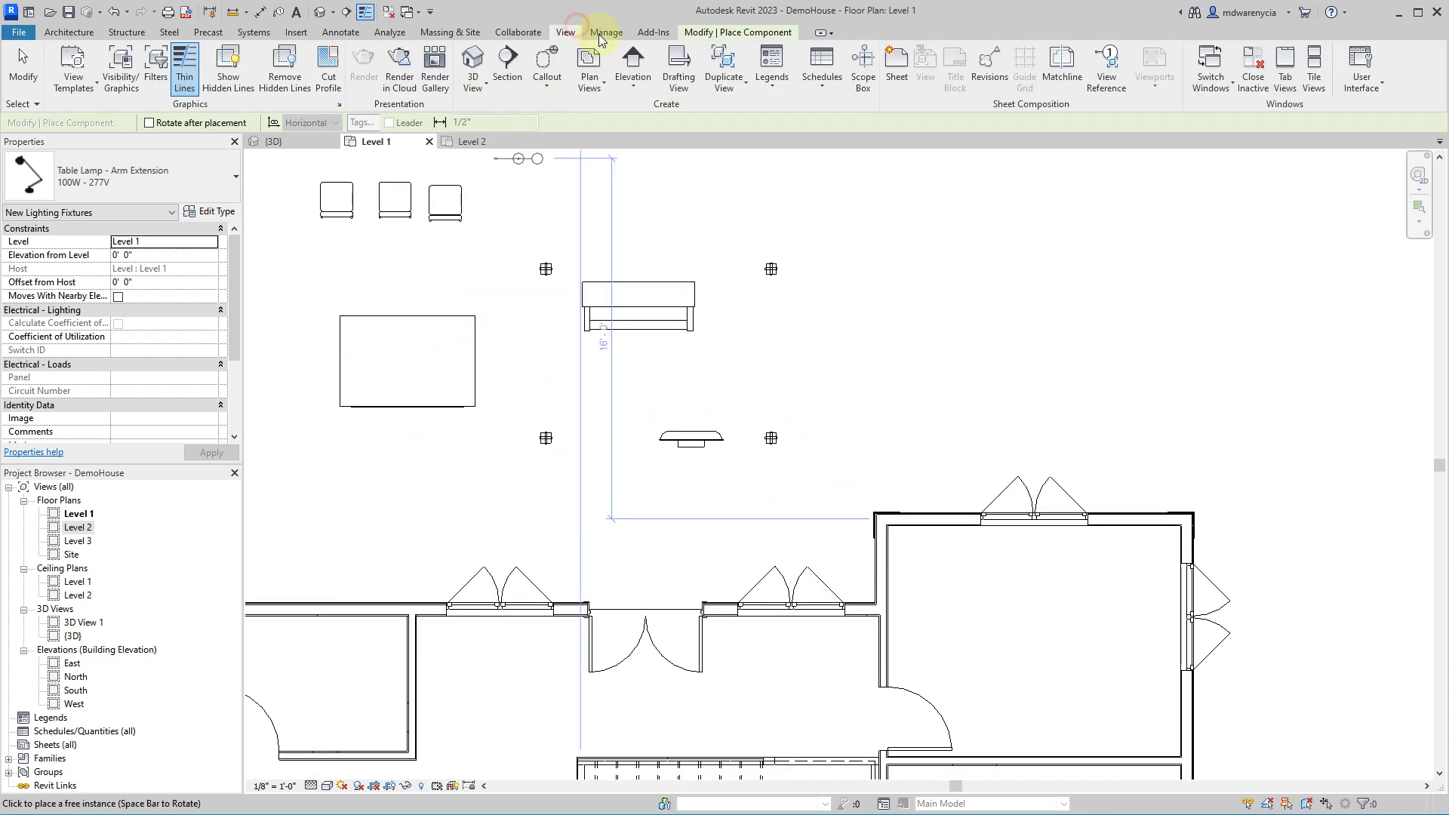
pyautogui.click(1322, 73)
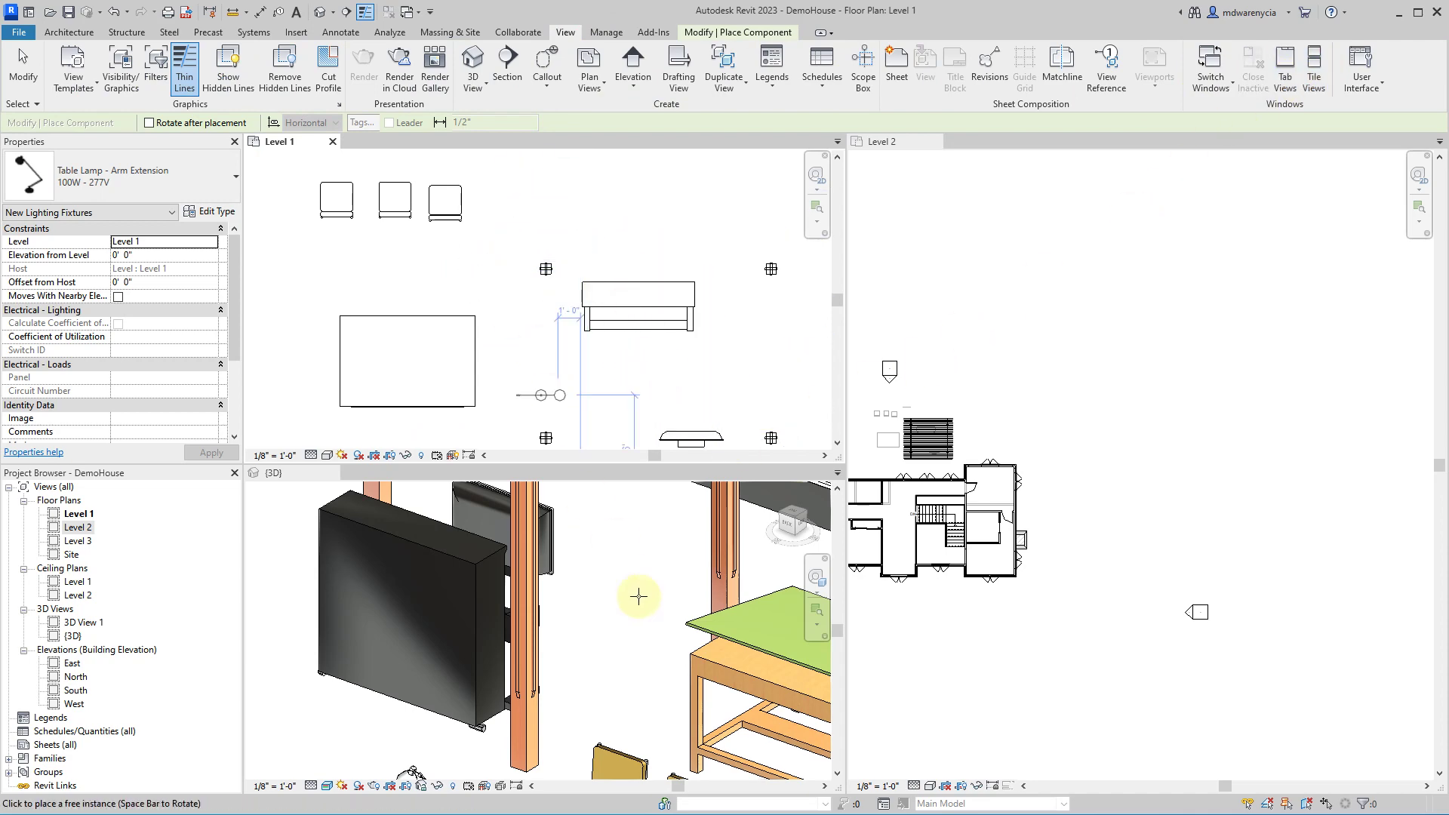
pyautogui.click(1107, 359)
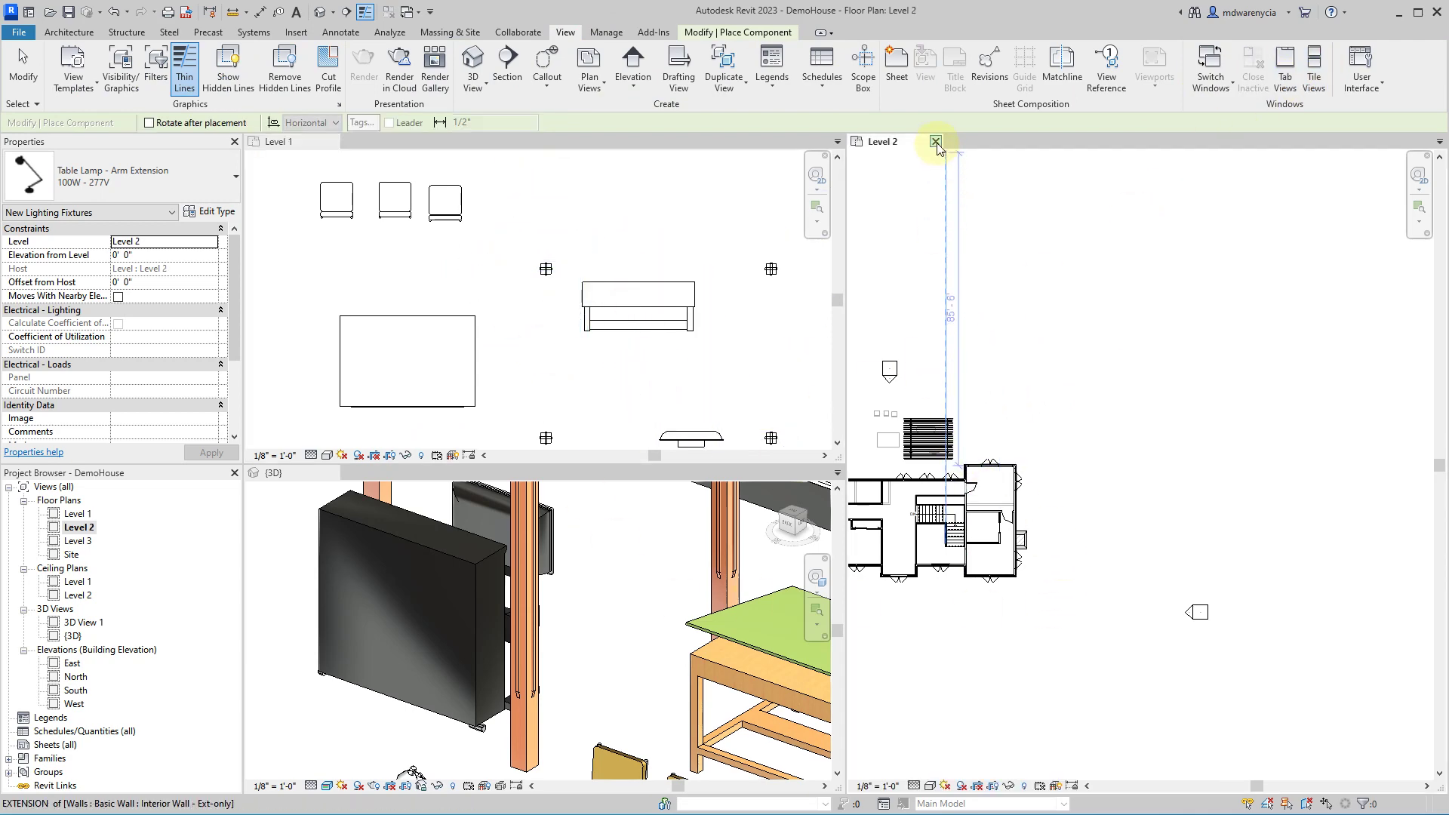
pyautogui.click(935, 141)
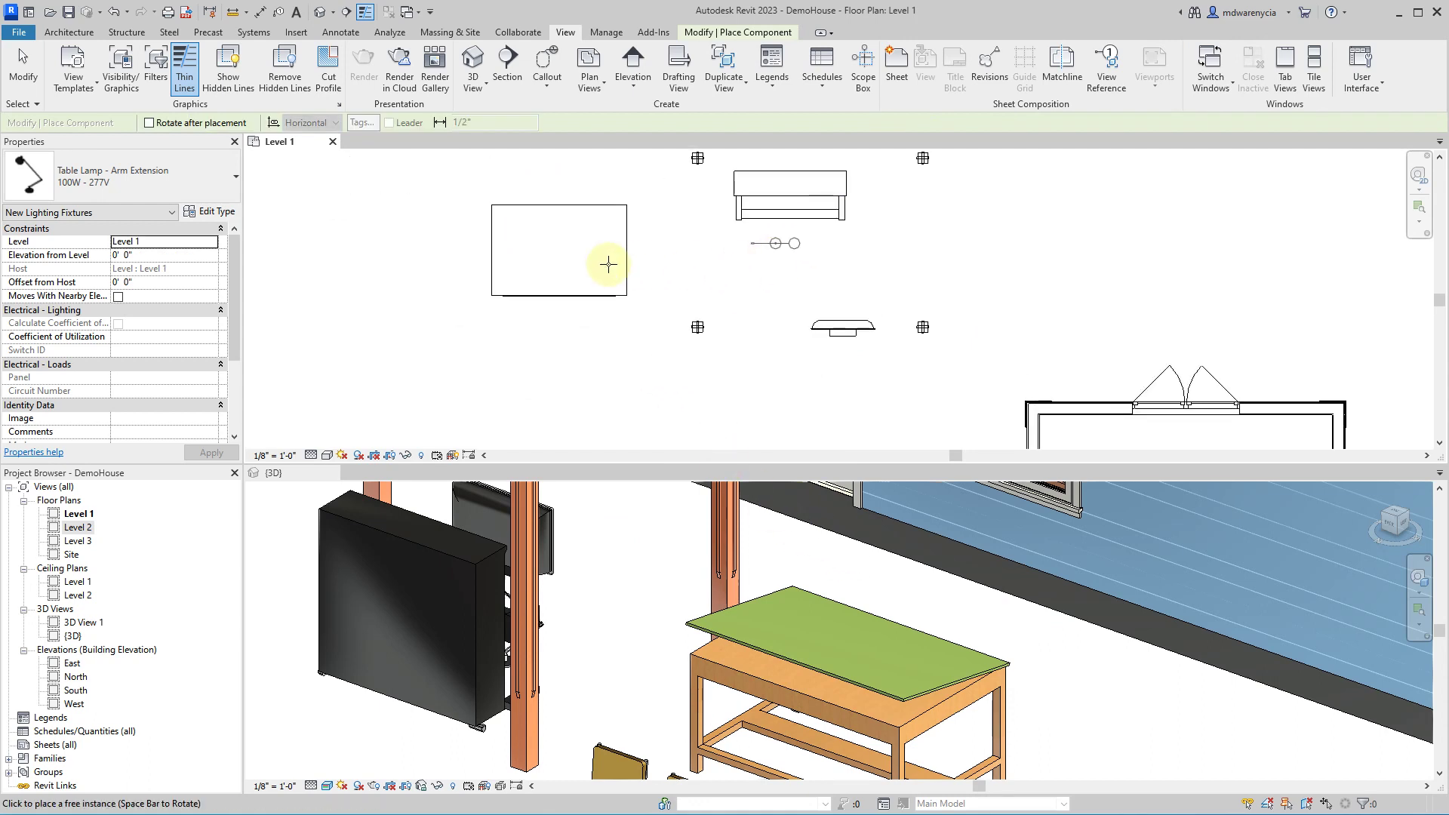
# - Place one Table Lamp - Arm Extension, 100W - 277V, at the middle of the drafting table in the Level 1 plan
pyautogui.click(562, 252)
pyautogui.moveTo(921, 729); pyautogui.dragTo(851, 615, button='middle')
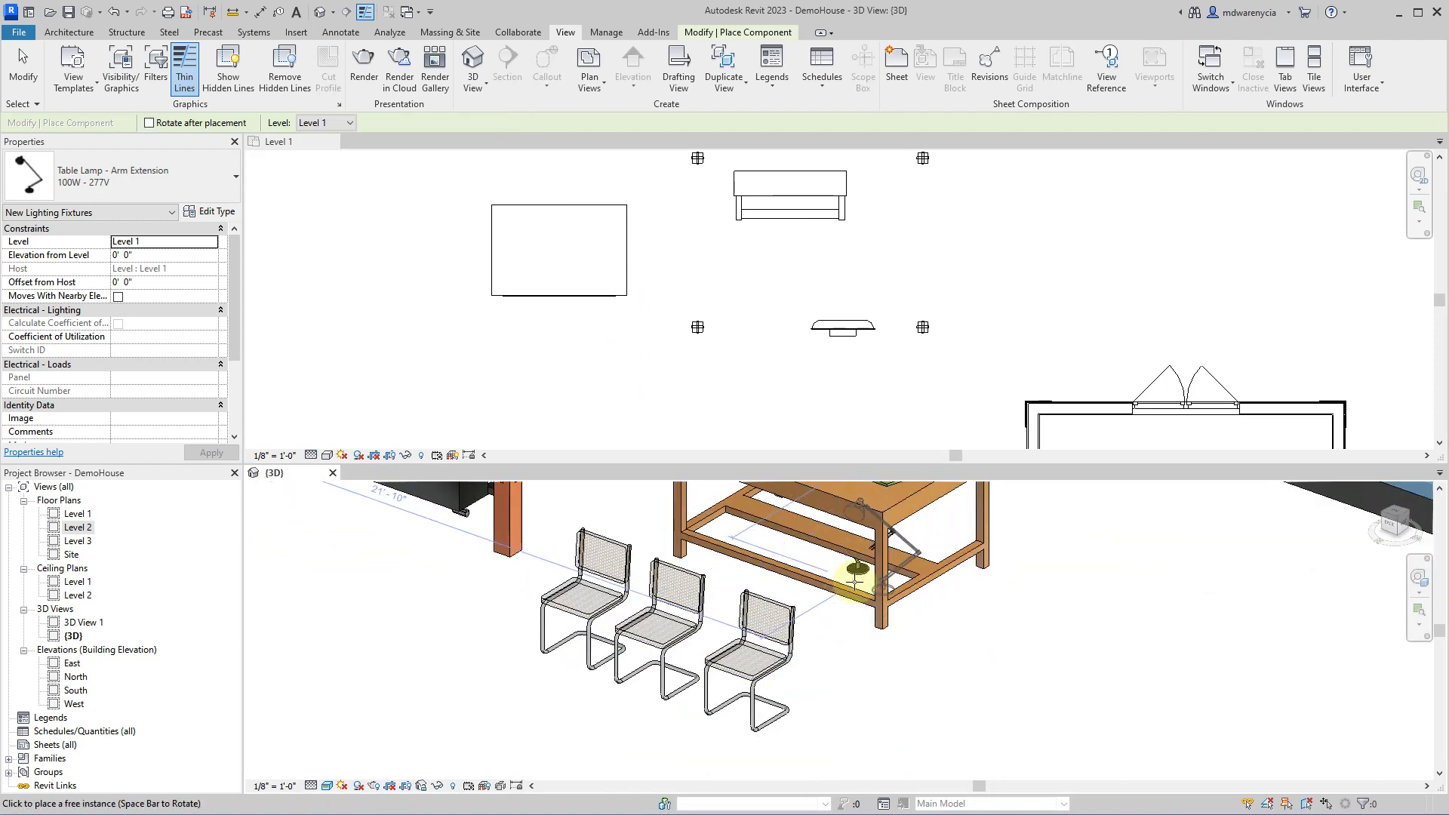
pyautogui.click(925, 546)
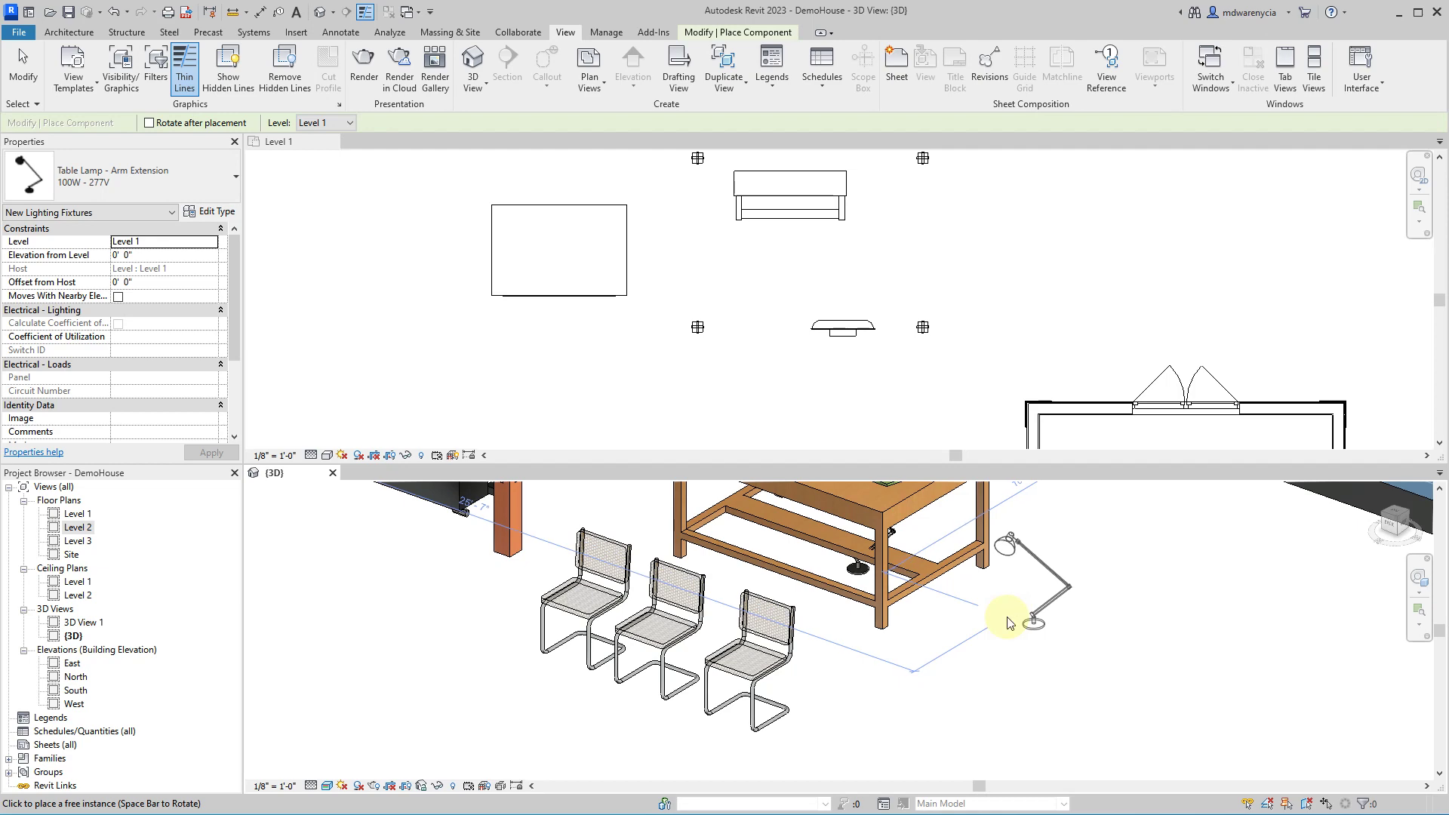
pyautogui.press('Escape')
# - Set the placed table lamp's elevation from Level 1 to 3' 0" and check its position against the drafting table's surface
pyautogui.click(867, 569)
pyautogui.moveTo(1027, 638); pyautogui.dragTo(948, 775, button='middle')
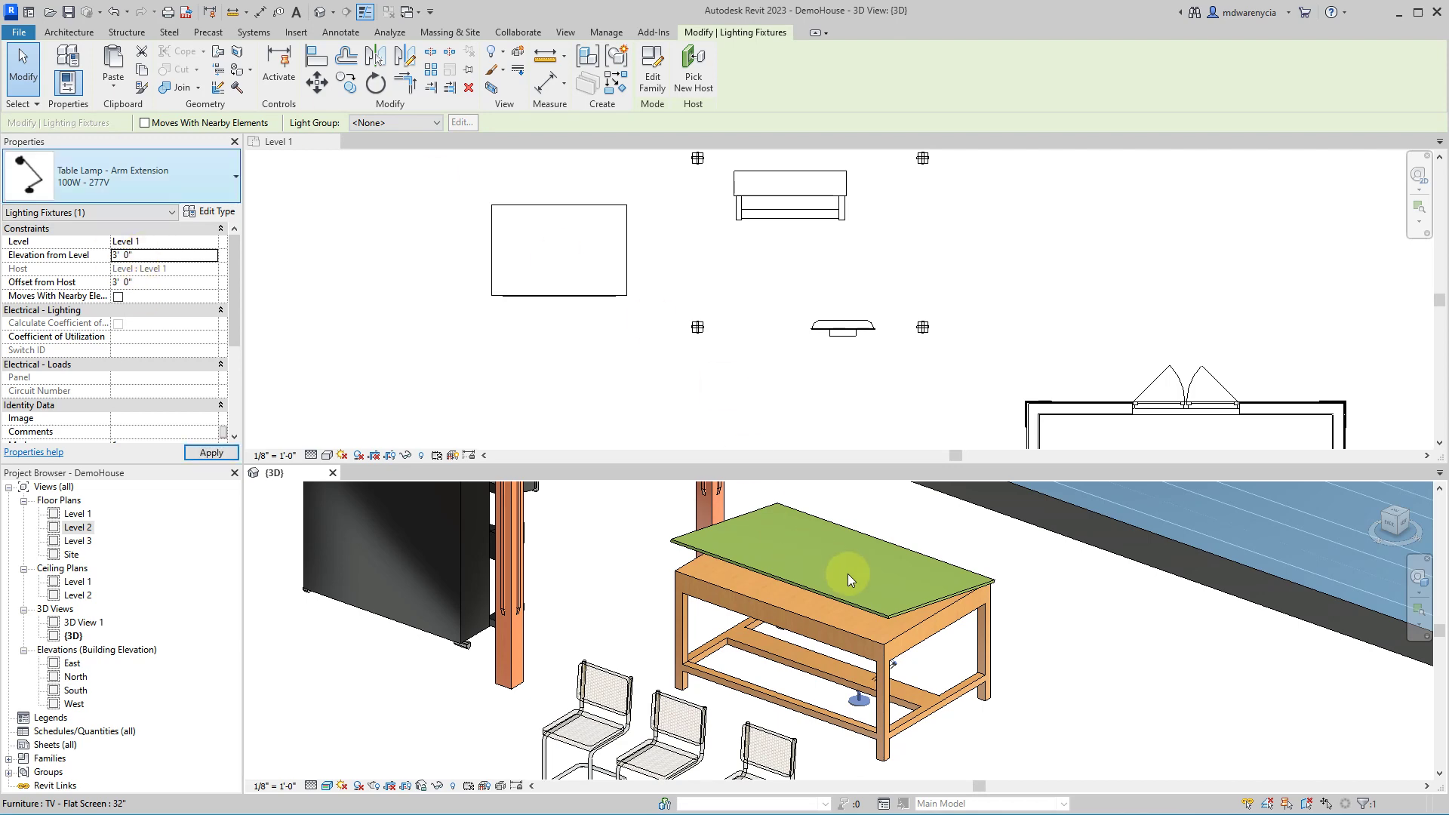
pyautogui.keyDown('shift'); pyautogui.moveTo(1028, 672); pyautogui.dragTo(994, 529, button='middle'); pyautogui.keyUp('shift')
pyautogui.scroll(3, 841, 604)
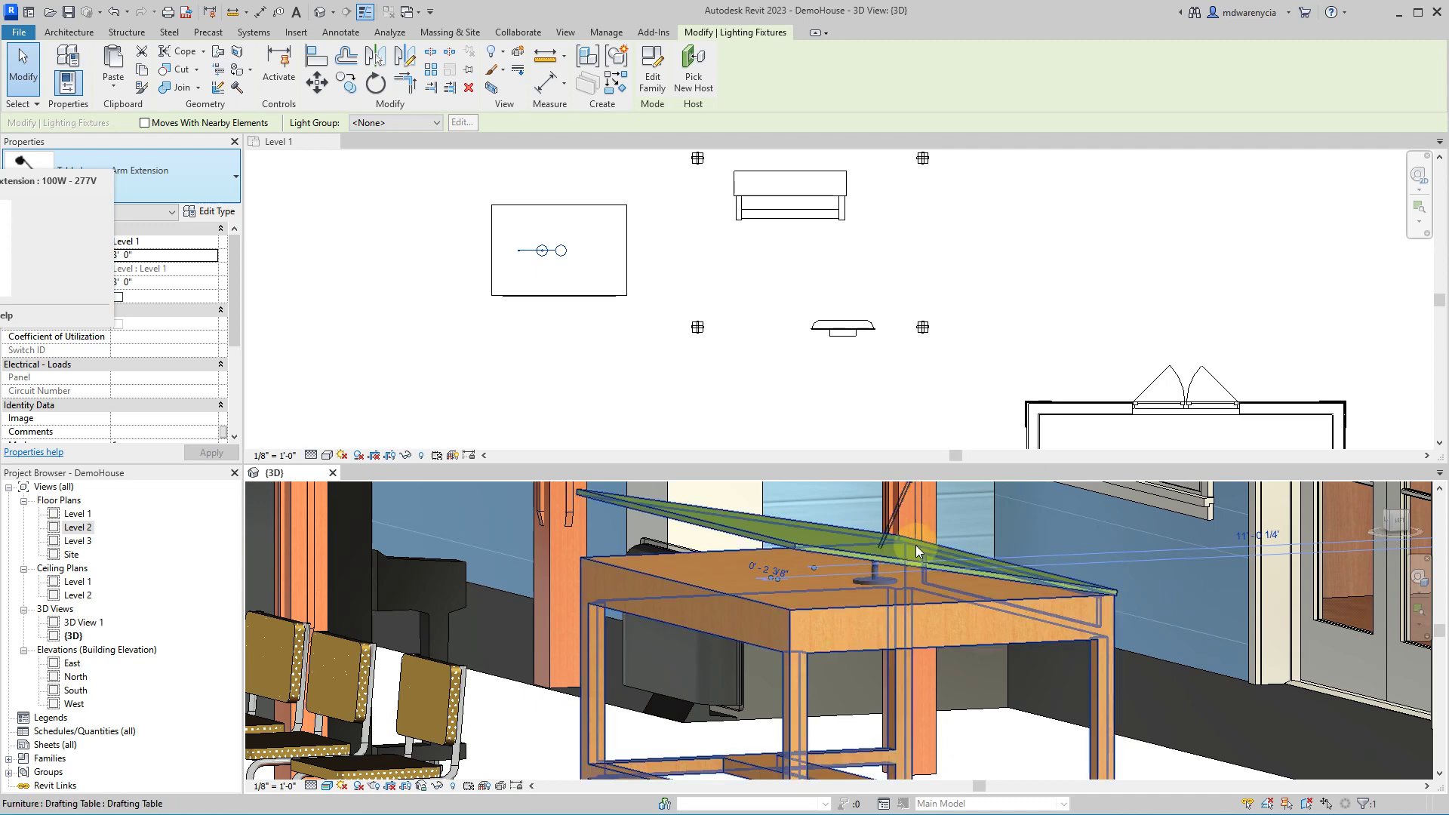
pyautogui.keyDown('shift'); pyautogui.moveTo(847, 588); pyautogui.dragTo(742, 604, button='middle'); pyautogui.keyUp('shift')
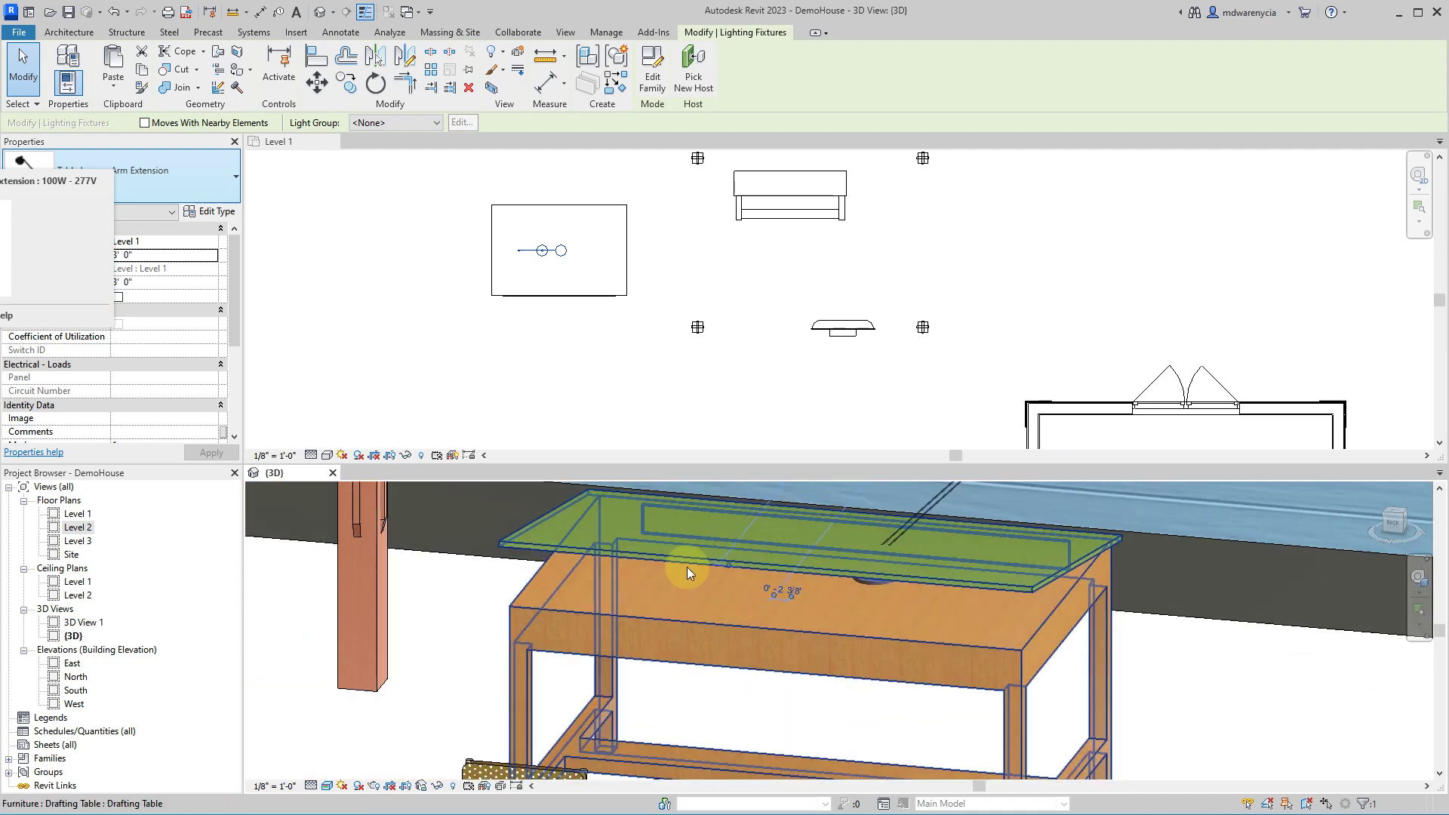
pyautogui.keyDown('shift'); pyautogui.moveTo(692, 649); pyautogui.dragTo(521, 532, button='middle'); pyautogui.keyUp('shift')
pyautogui.click(520, 532)
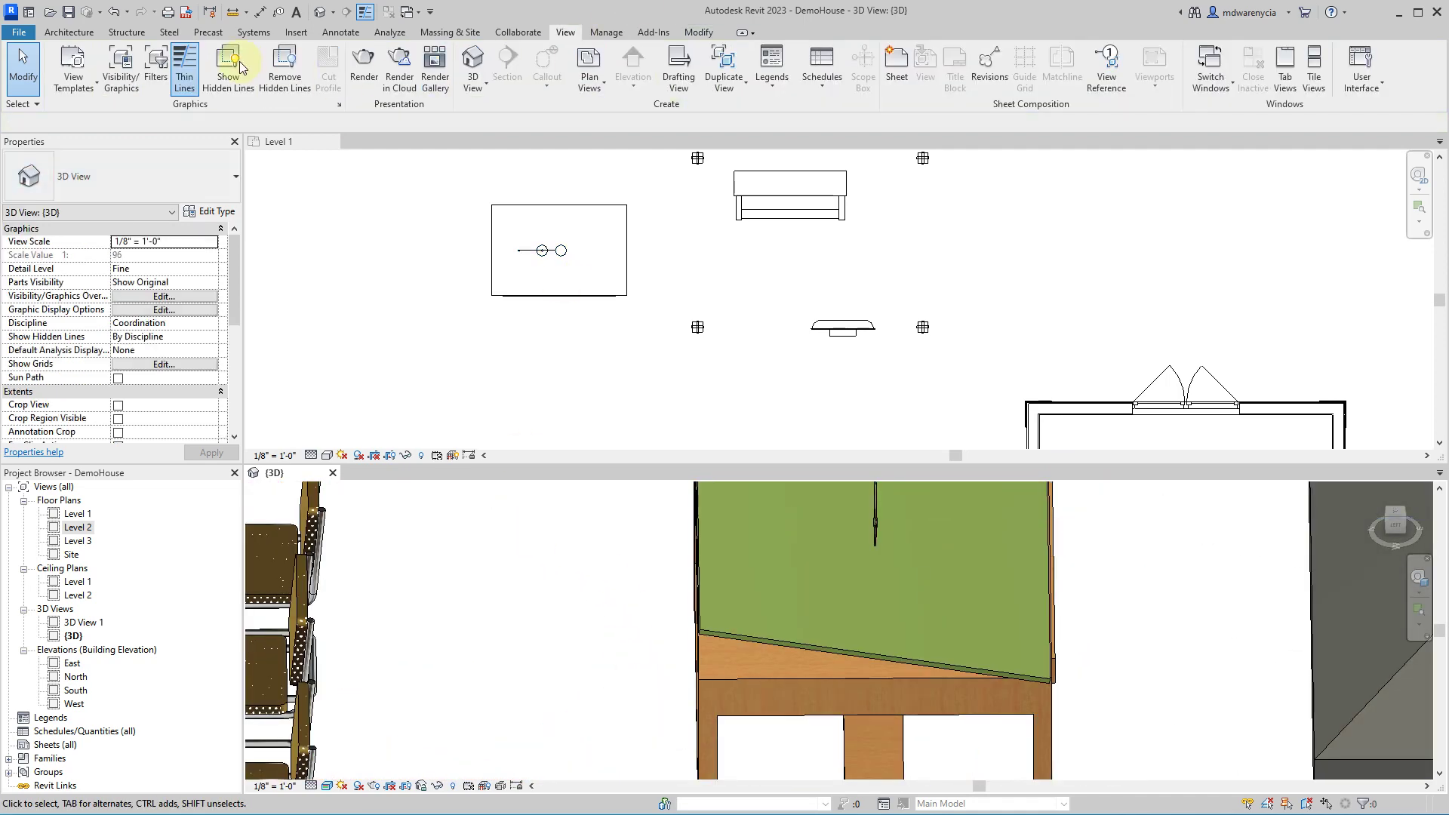
# - Load the Sconce Lamp - Cosmetic - LED family from the Internal lighting folder for component placement
pyautogui.click(75, 35)
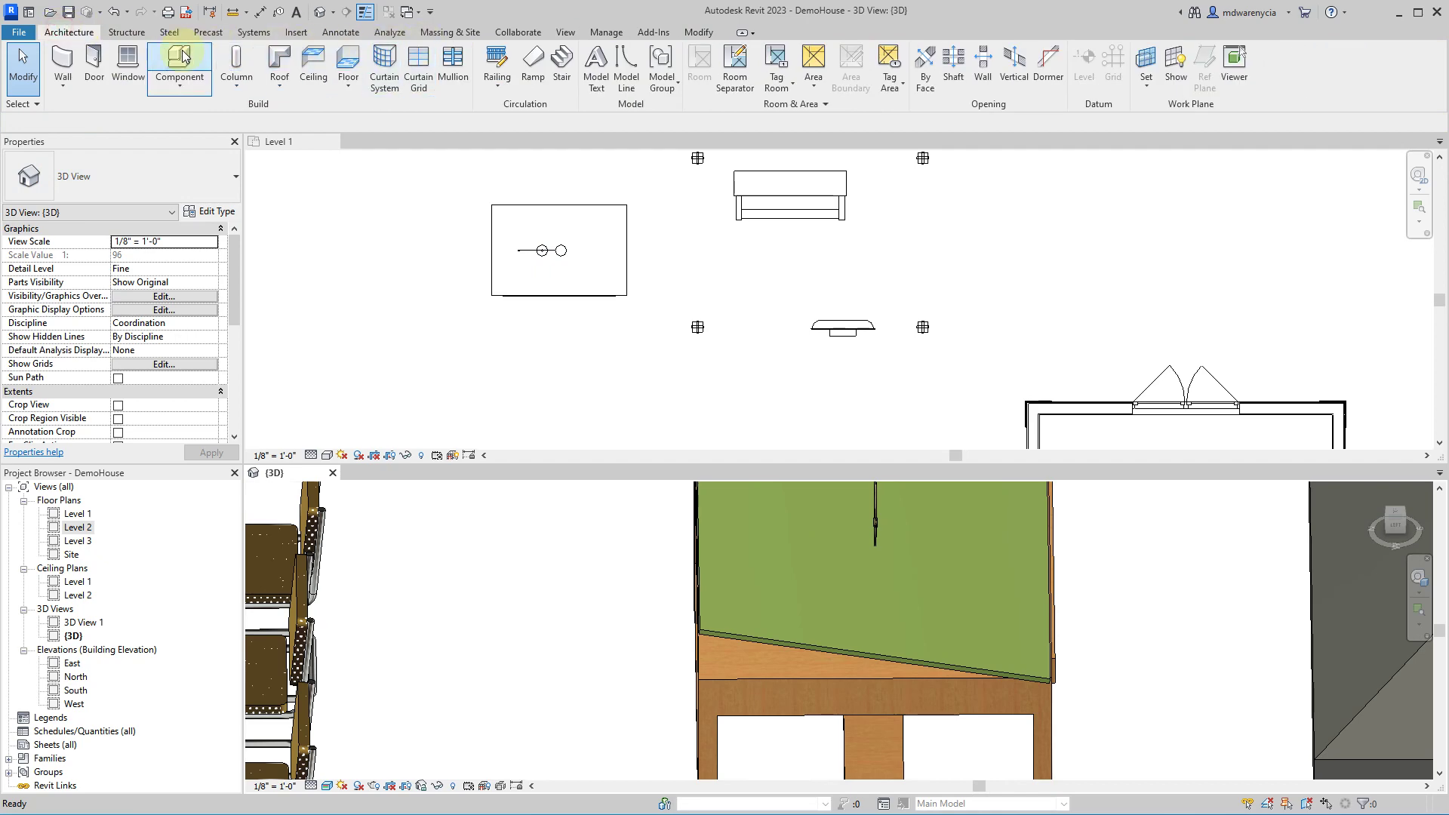
pyautogui.click(181, 58)
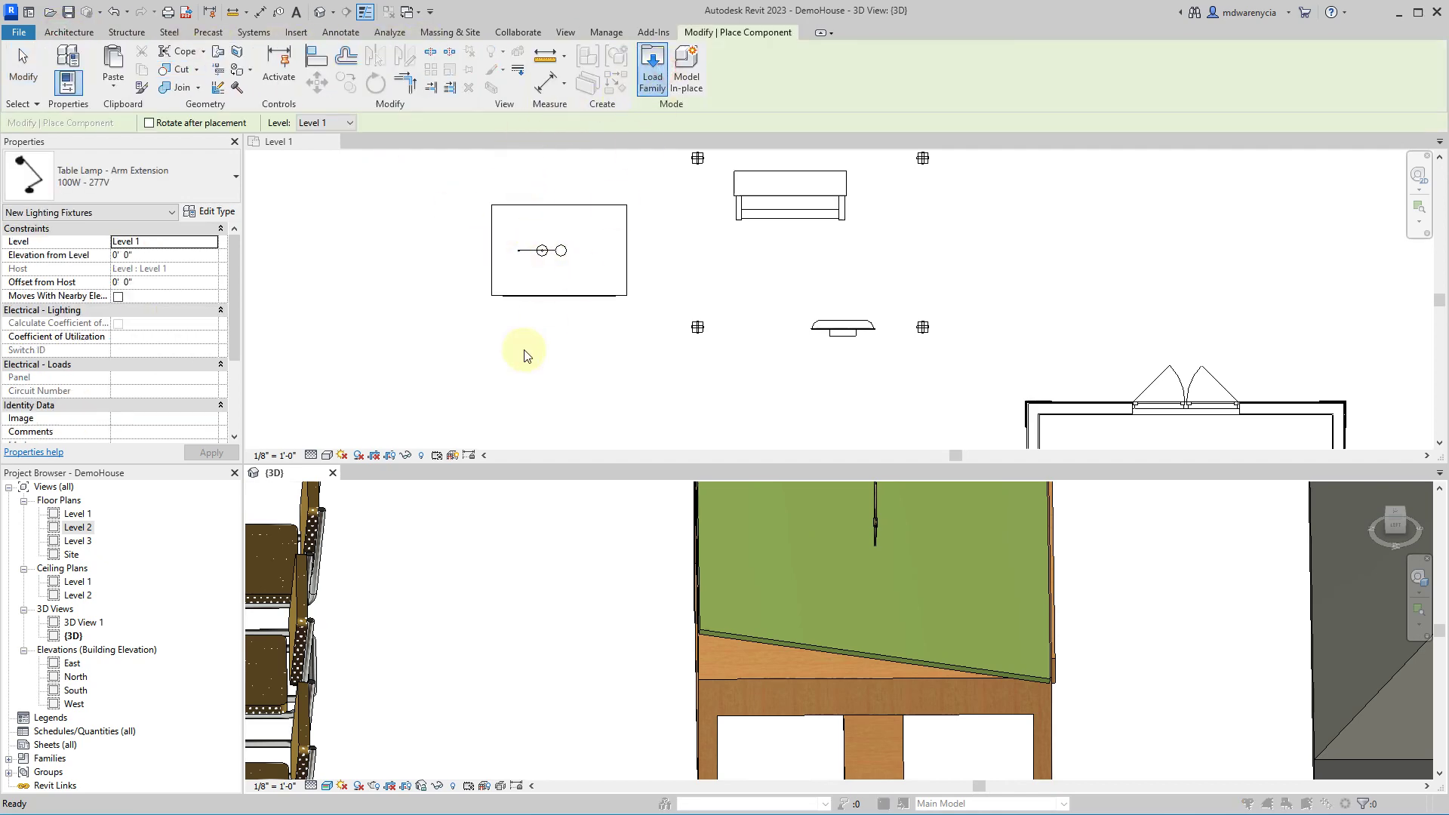
pyautogui.click(608, 194)
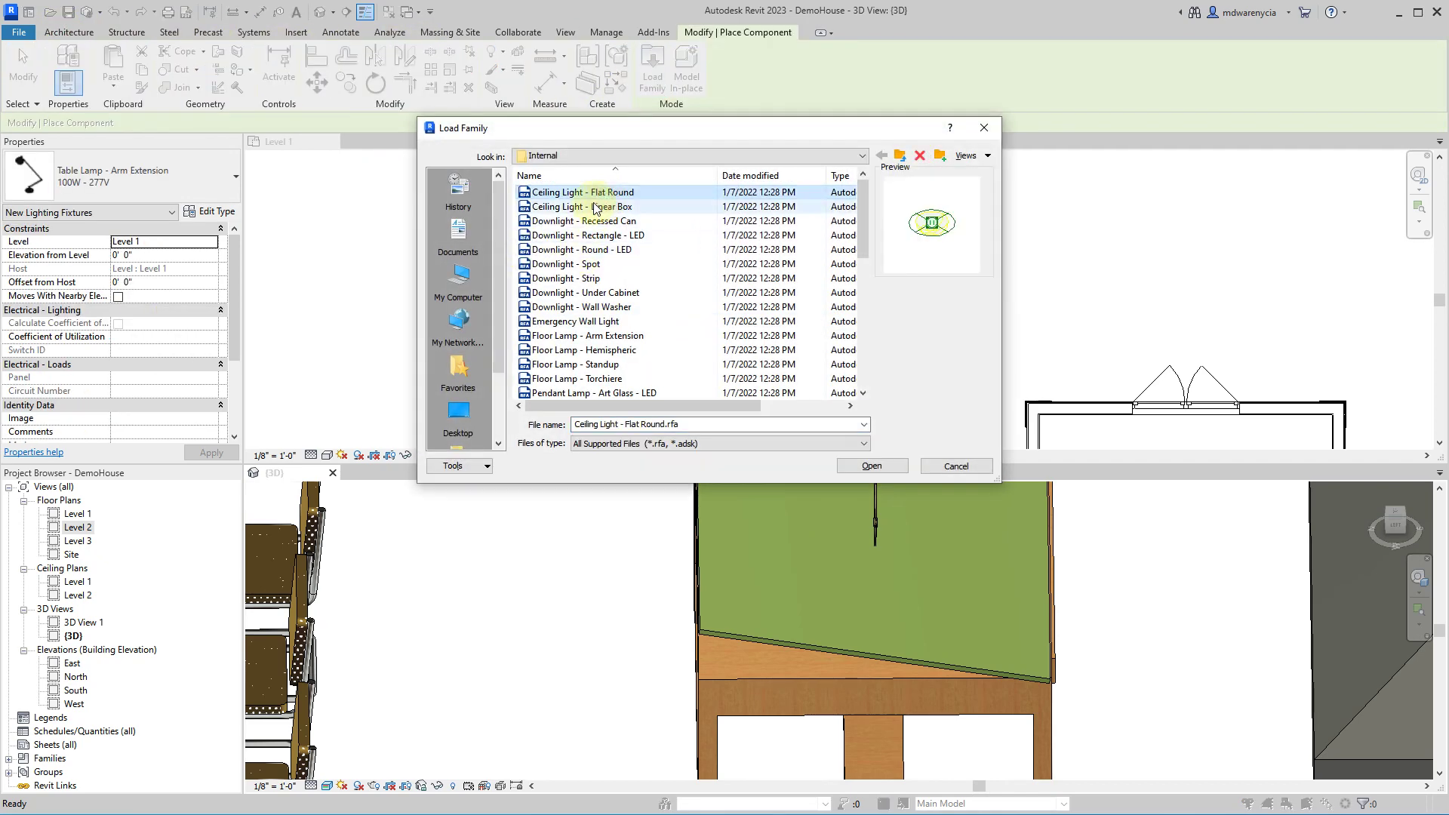
pyautogui.scroll(-6, 603, 317)
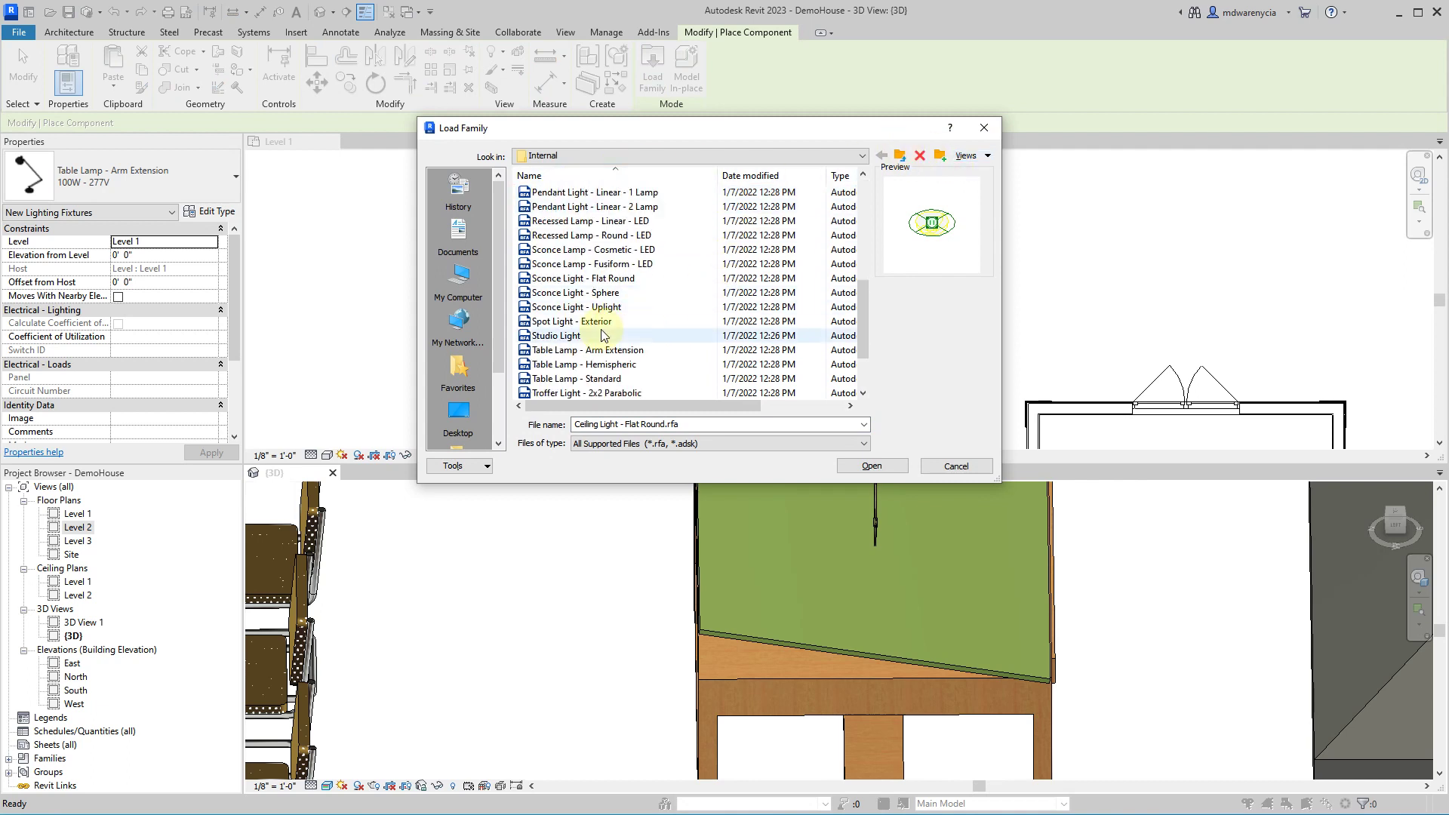
pyautogui.click(600, 335)
pyautogui.click(604, 251)
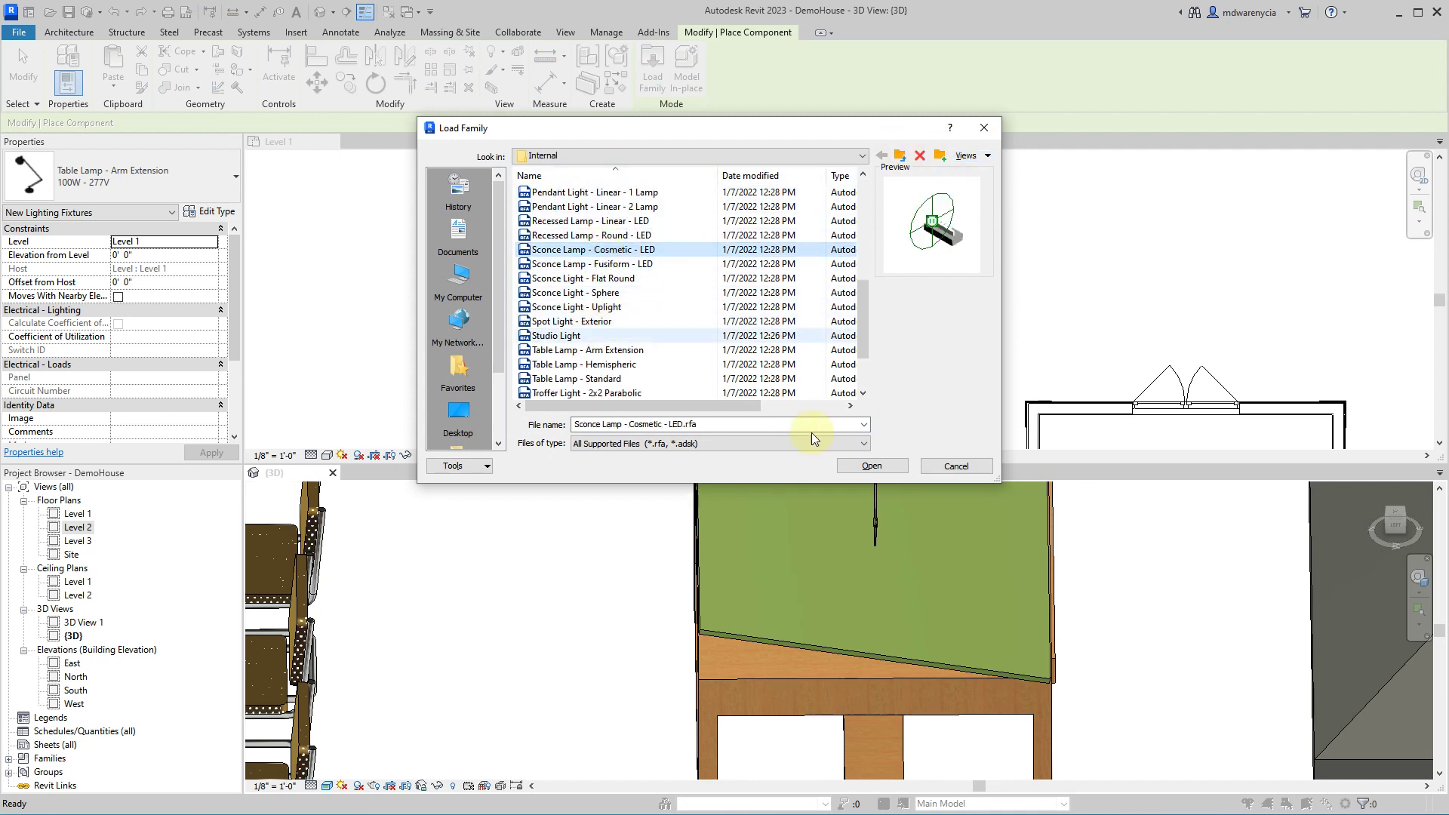
pyautogui.click(858, 467)
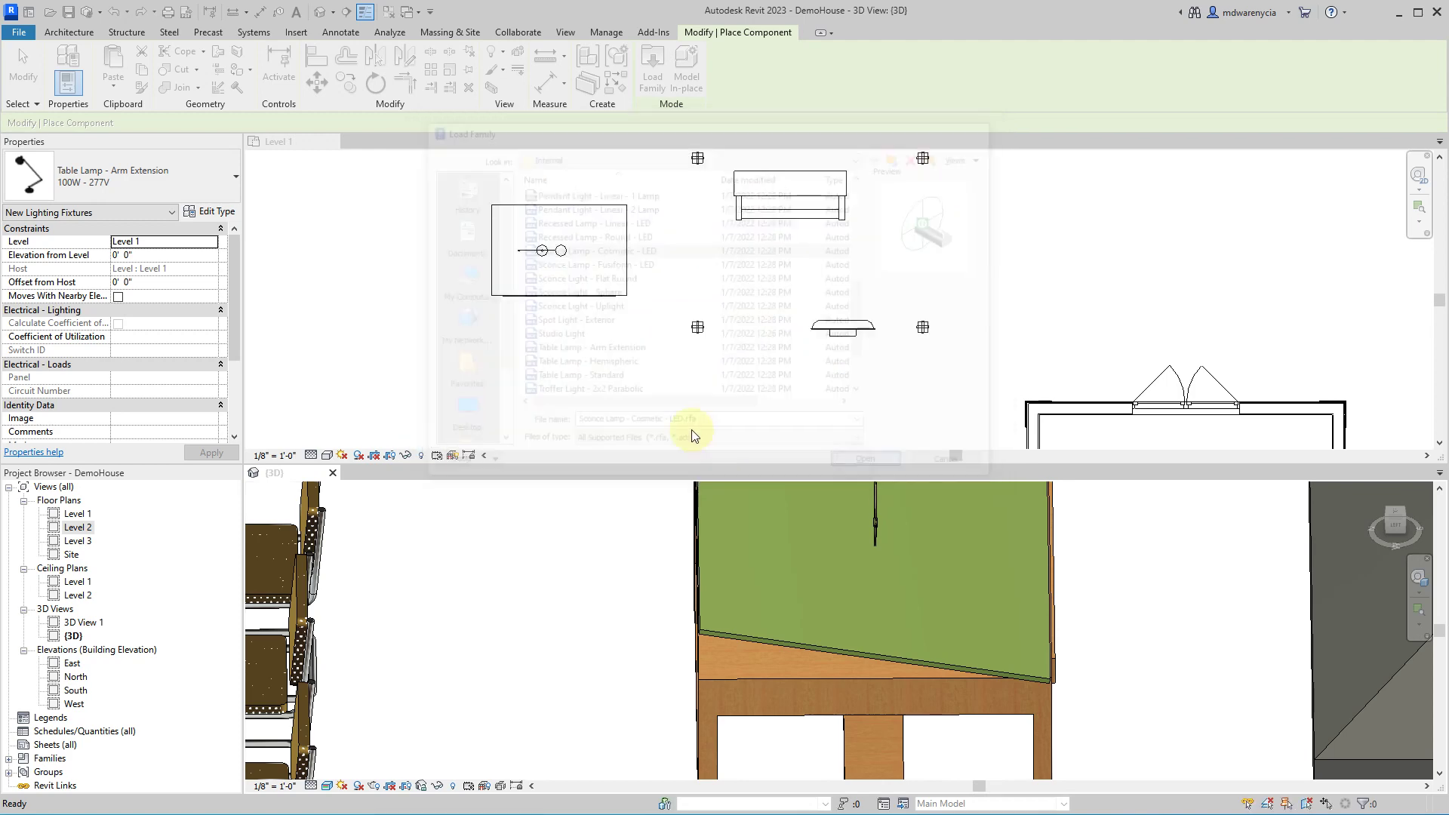
# - Place one Sconce Lamp - Cosmetic - LED on the Level 1 work plane under the pergola, between the piano and the TV
pyautogui.scroll(-4, 890, 370)
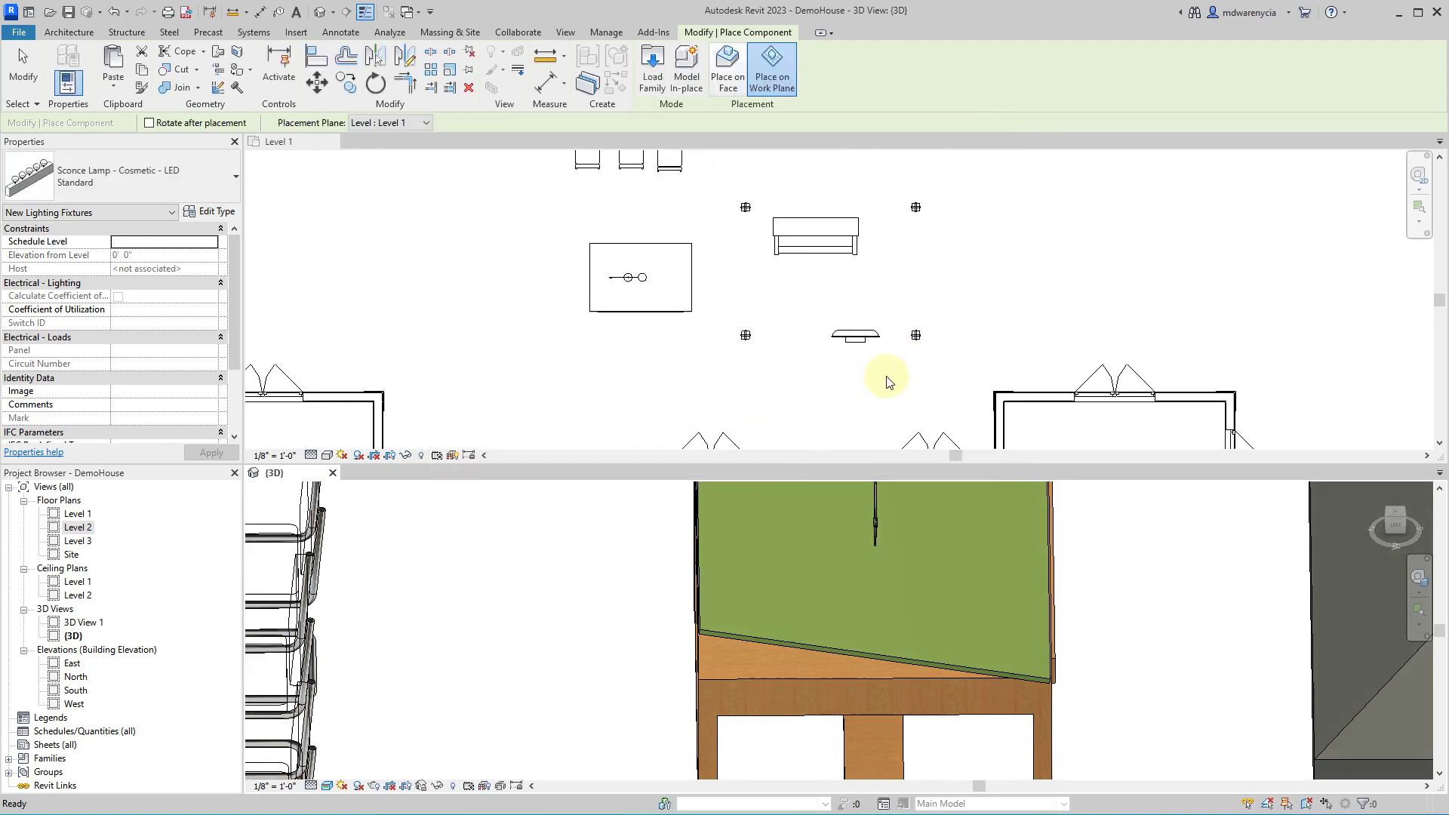
pyautogui.moveTo(766, 368); pyautogui.dragTo(735, 338, button='middle')
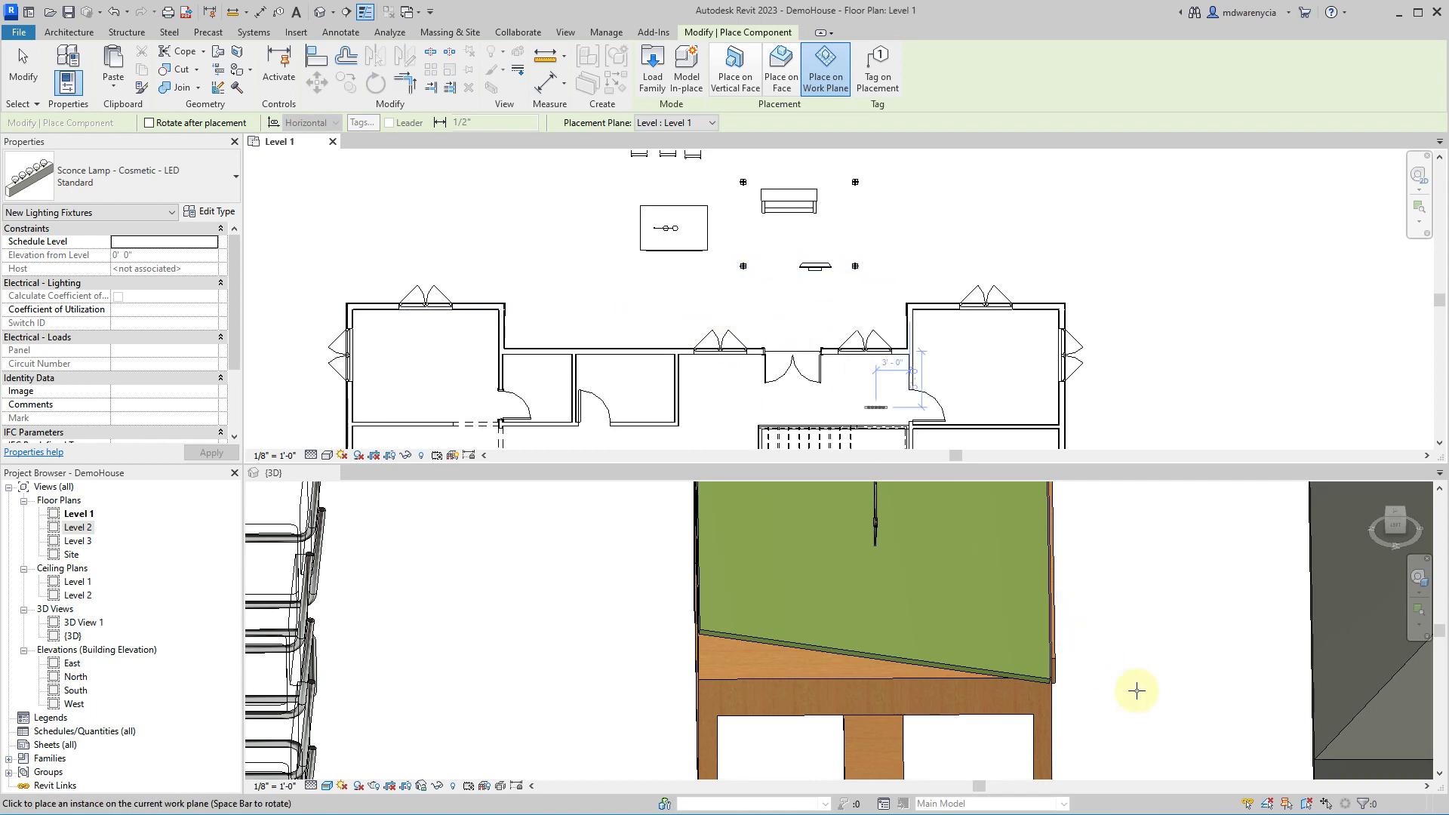
pyautogui.scroll(-5, 1136, 667)
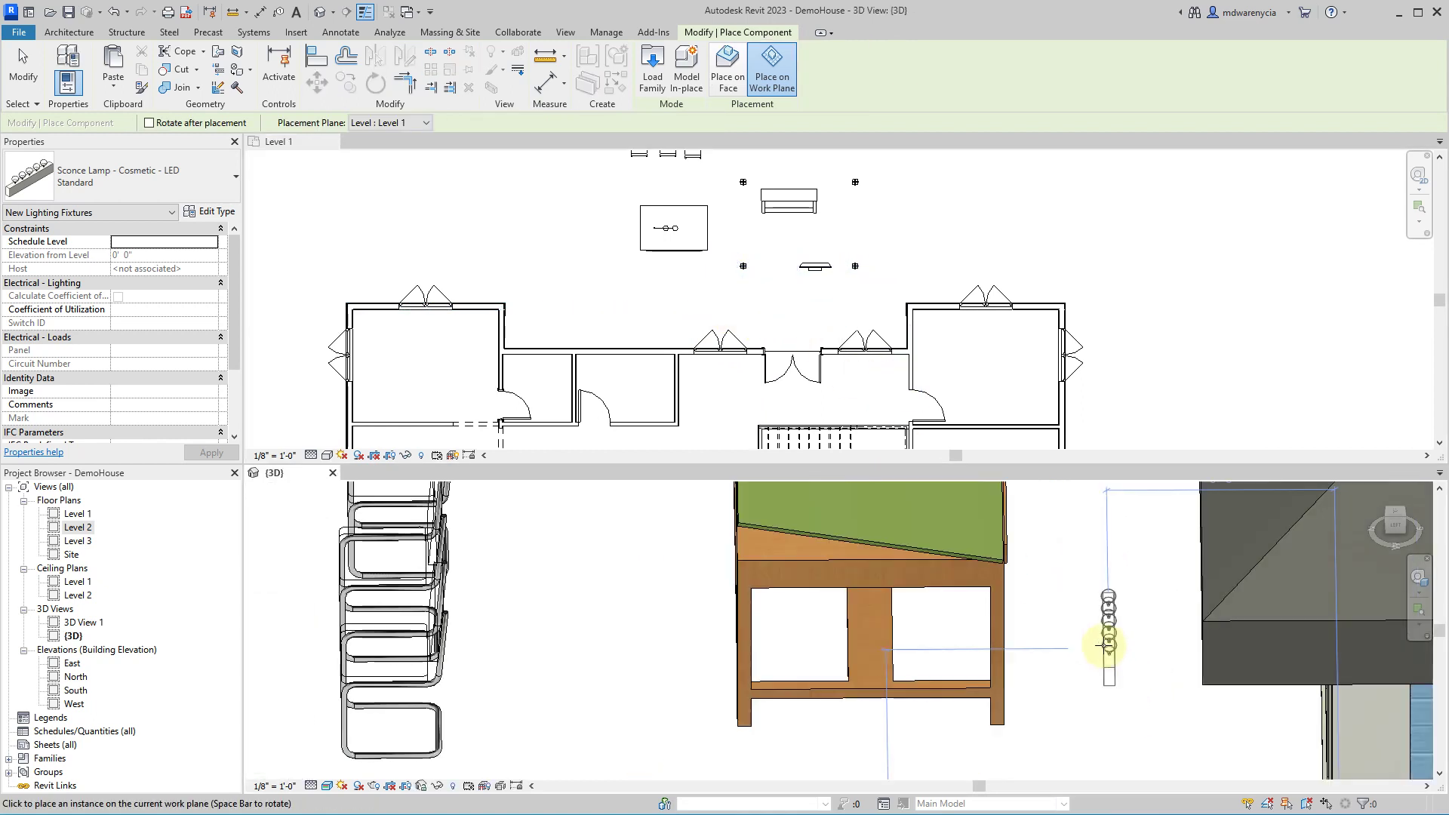
pyautogui.moveTo(1251, 718); pyautogui.dragTo(1019, 546, button='middle')
pyautogui.keyDown('shift'); pyautogui.moveTo(969, 636); pyautogui.dragTo(961, 566, button='middle'); pyautogui.keyUp('shift')
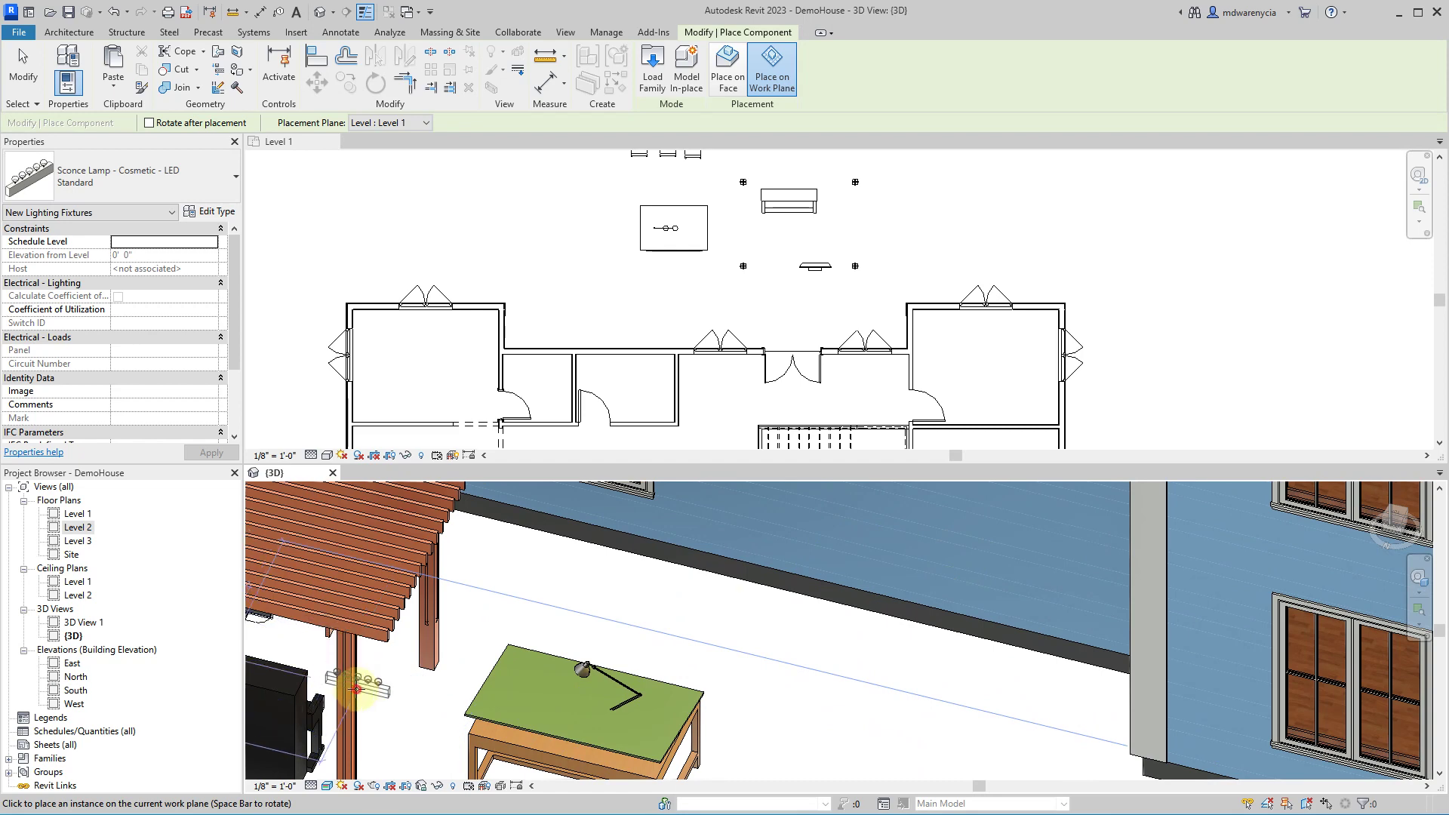
pyautogui.click(524, 699)
pyautogui.press('Escape')
pyautogui.press('Escape')
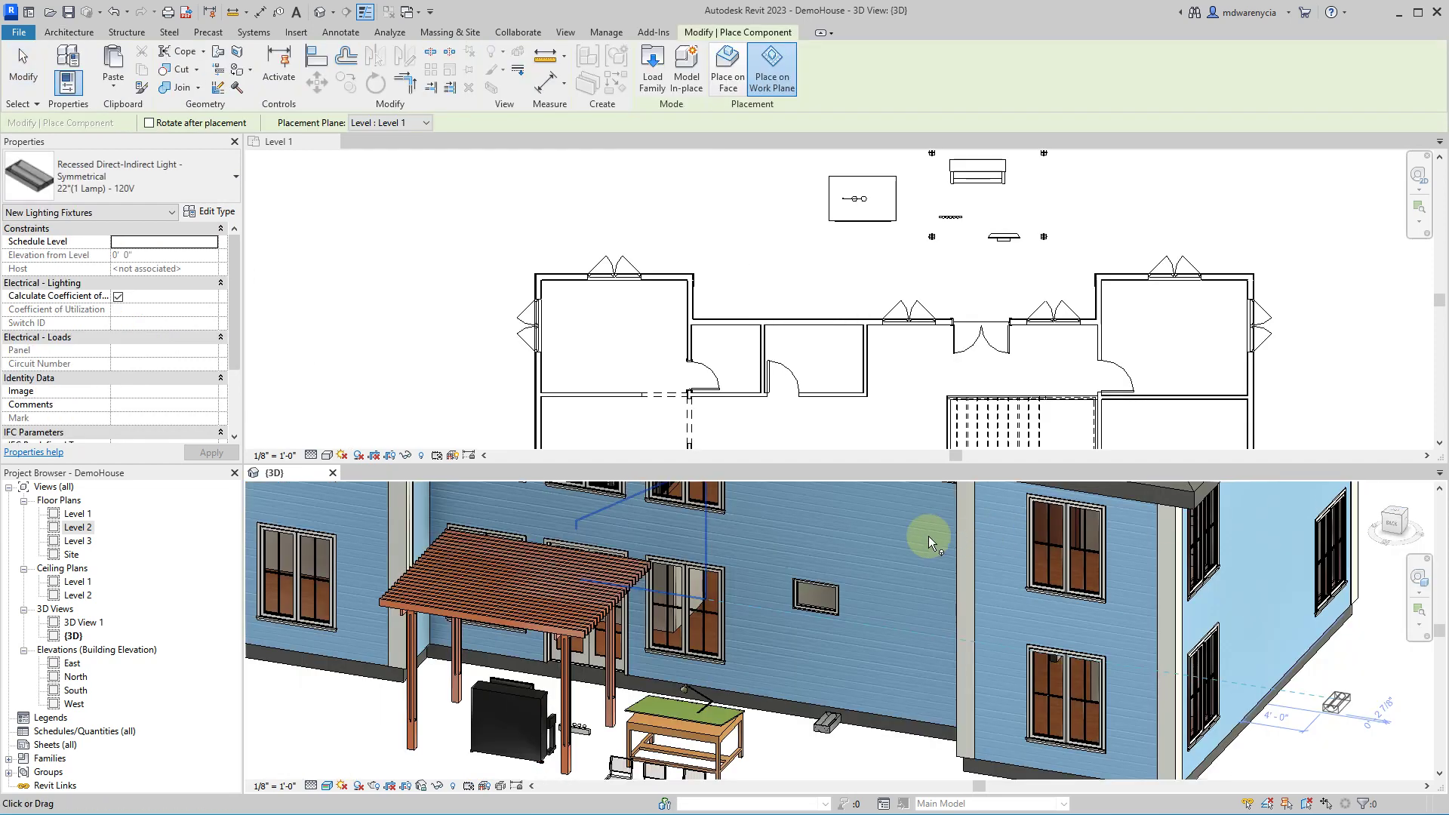
# - Place a 22"(1 Lamp) - 120V Recessed Direct-Indirect Light - Symmetrical on the exterior wall face, between the large window and the small window
pyautogui.click(724, 75)
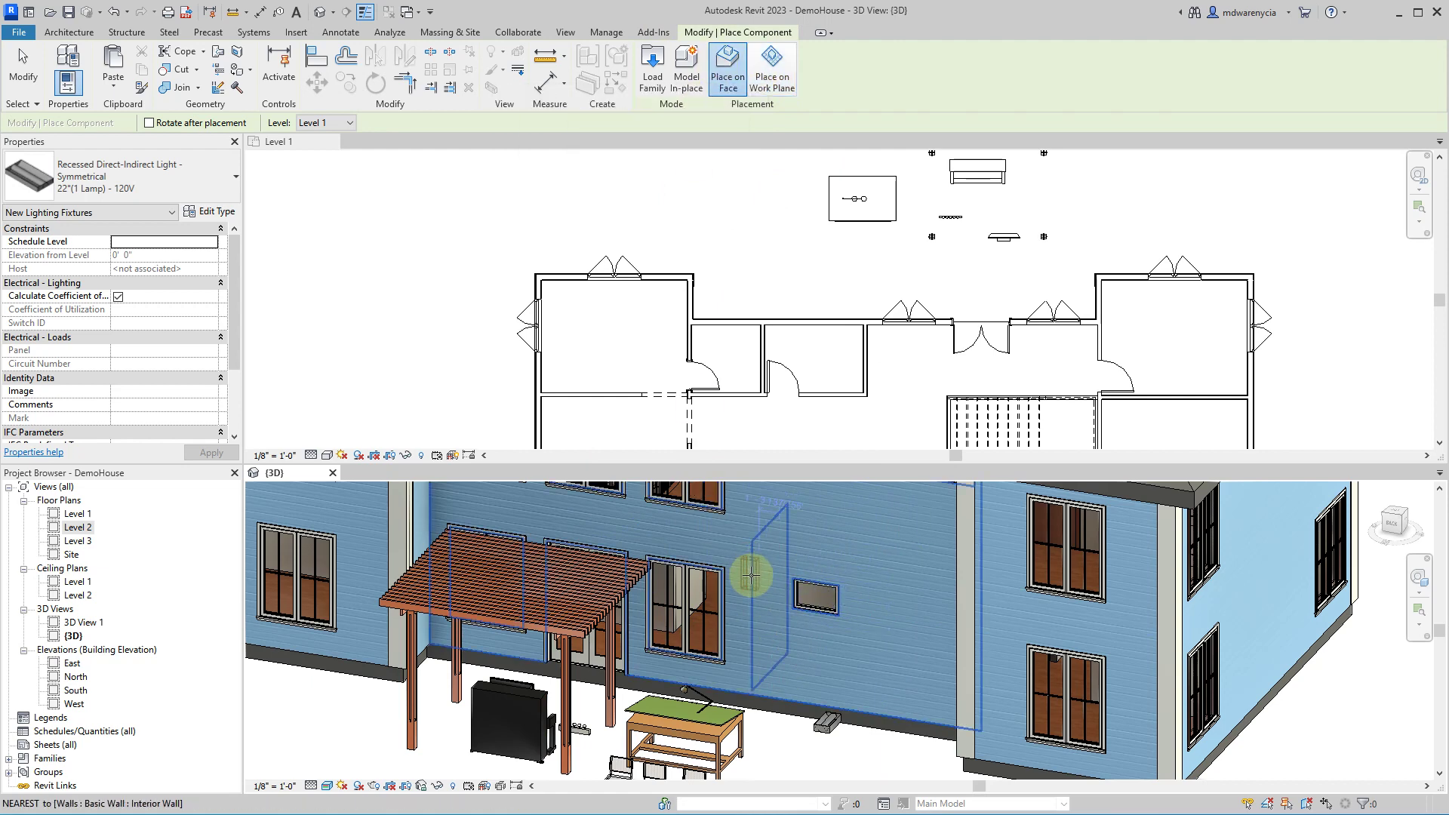
pyautogui.scroll(3, 773, 592)
pyautogui.click(779, 596)
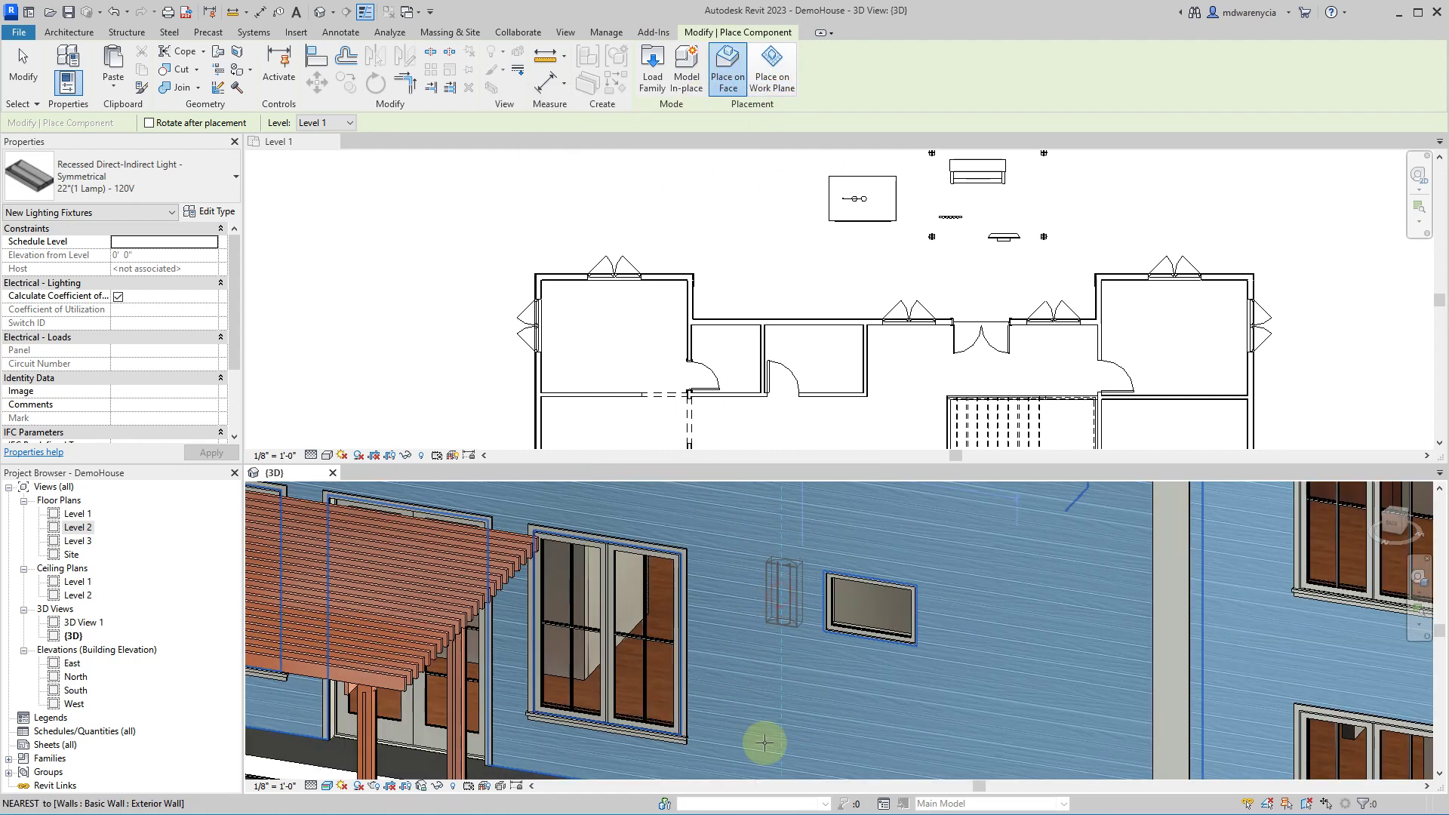
pyautogui.press('Escape')
pyautogui.keyDown('shift'); pyautogui.moveTo(873, 709); pyautogui.dragTo(959, 736, button='middle'); pyautogui.keyUp('shift')
pyautogui.keyDown('shift'); pyautogui.moveTo(737, 757); pyautogui.dragTo(805, 624, button='middle'); pyautogui.keyUp('shift')
pyautogui.scroll(5, 872, 541)
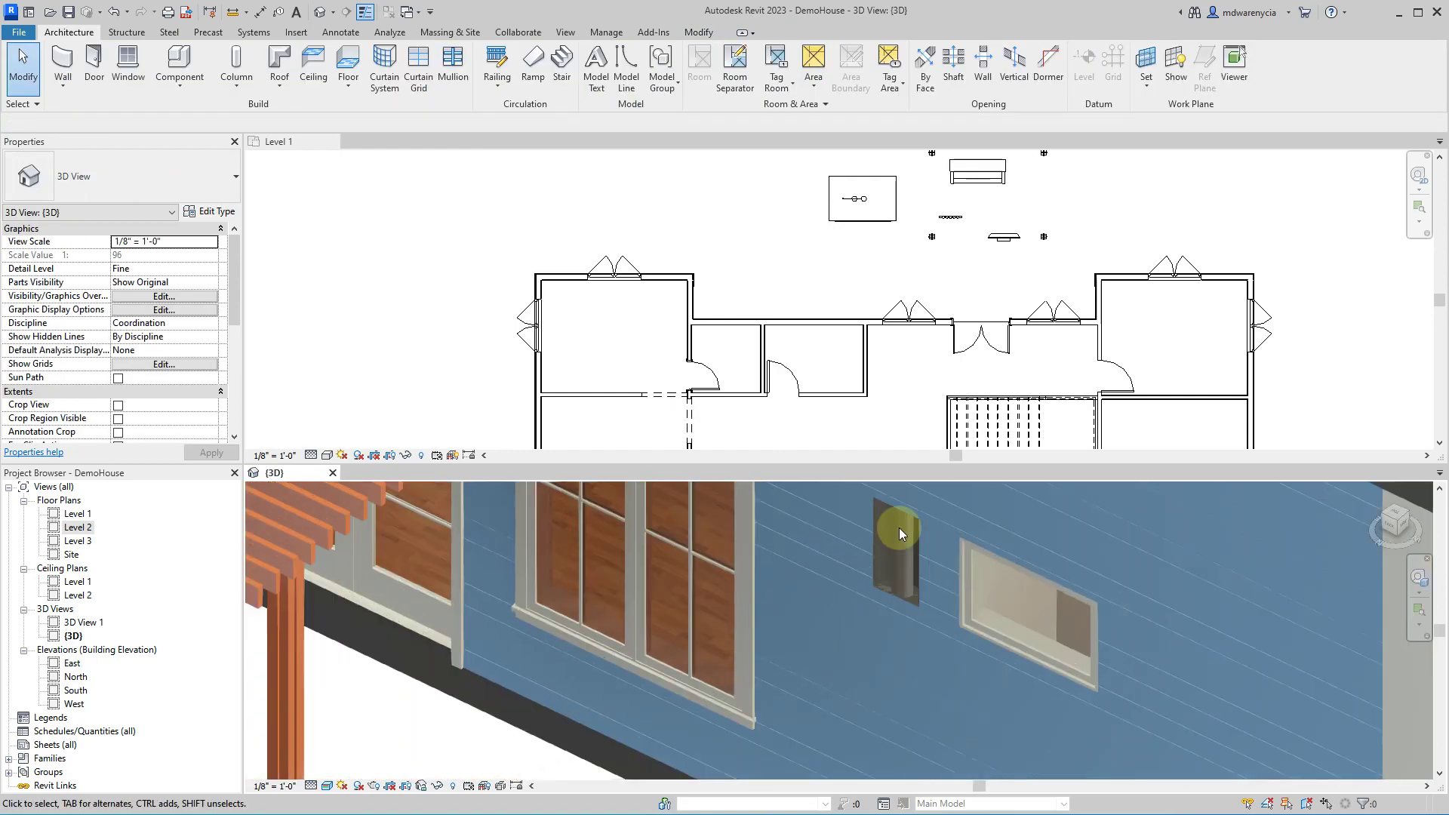
pyautogui.scroll(-5, 856, 667)
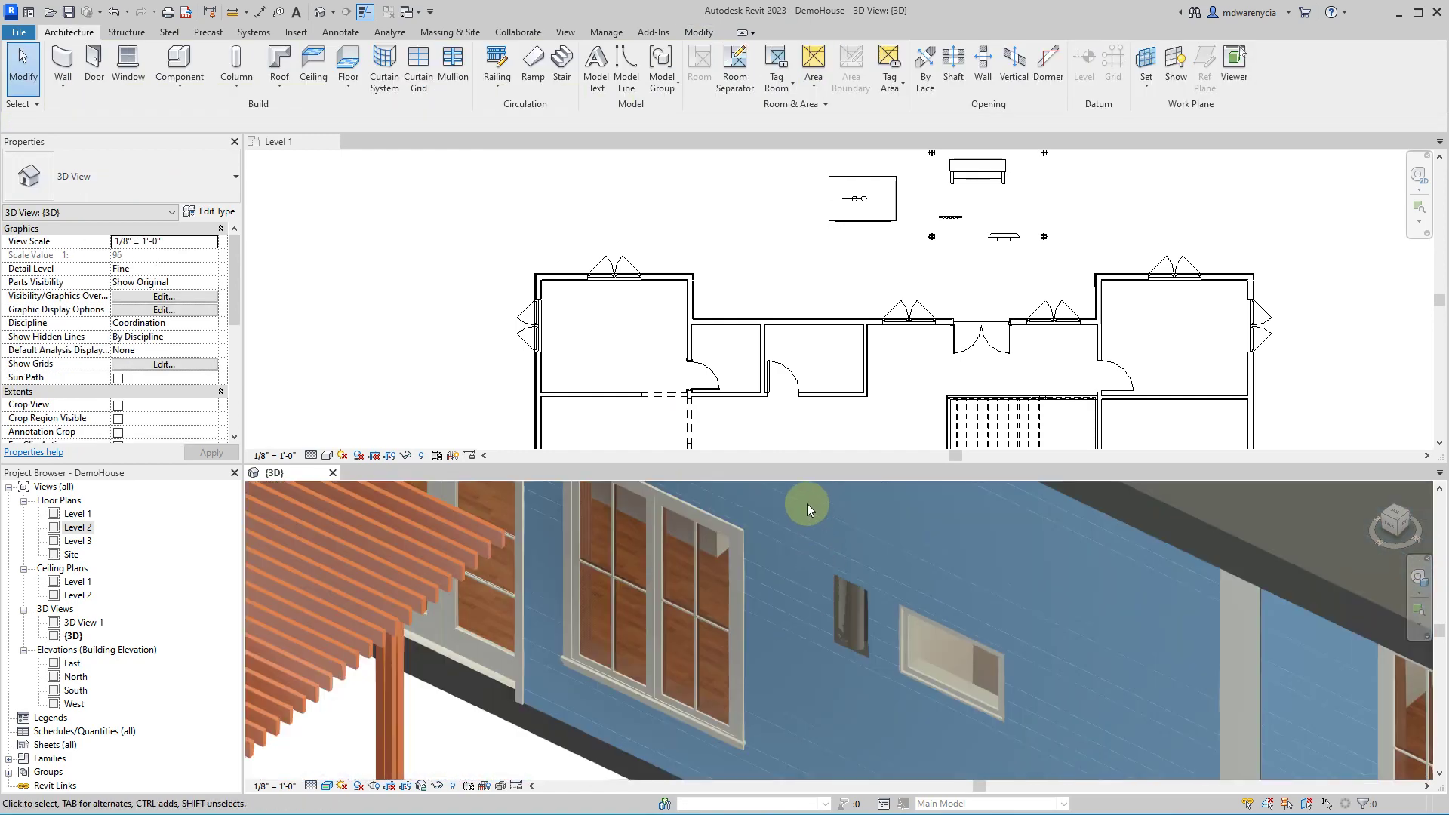
# - Open the Level 1 ceiling plan and place four Recessed Direct-Indirect Light fixtures in two staggered rows on the large central room's ceiling
pyautogui.doubleClick(70, 581)
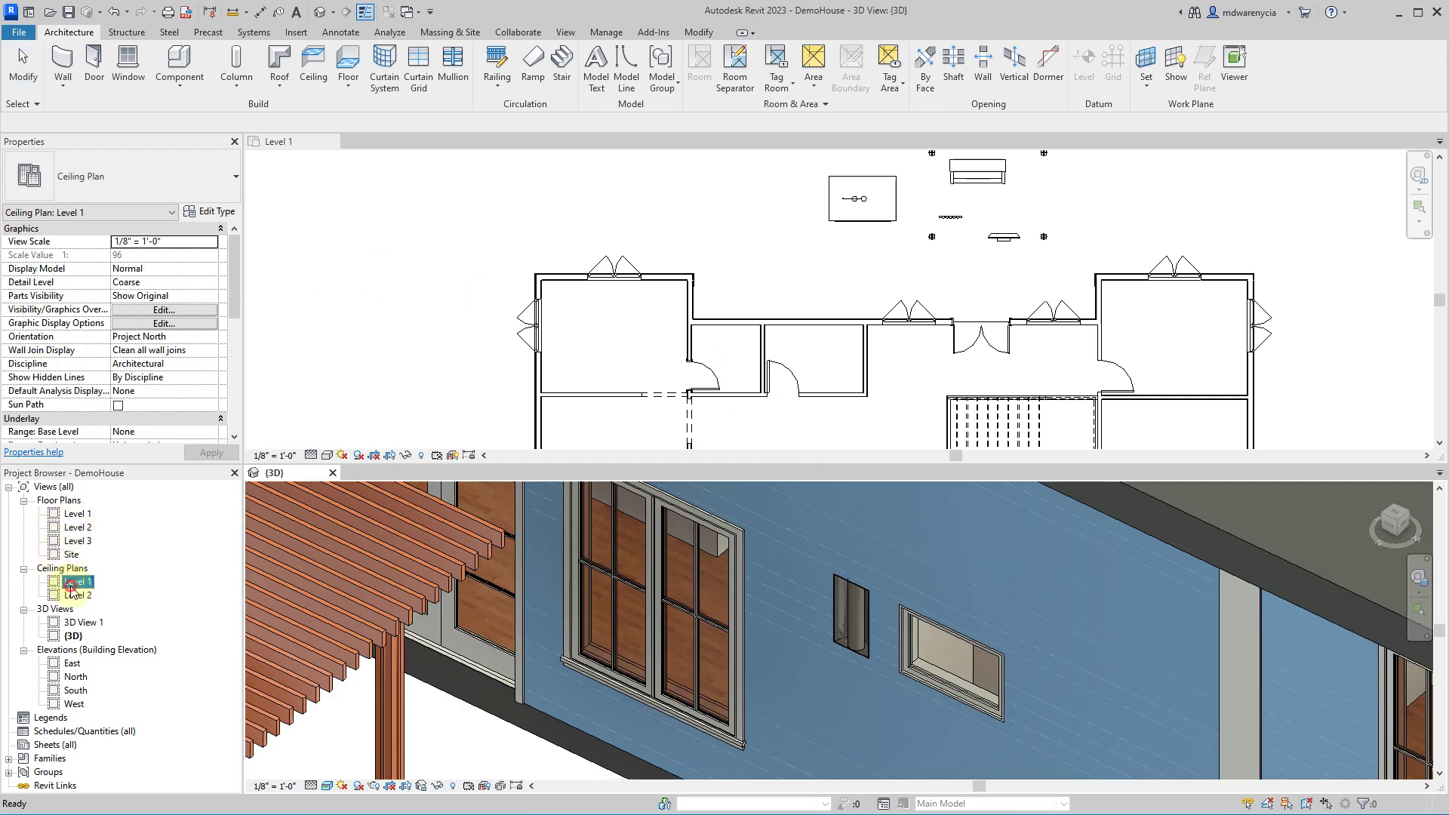
pyautogui.moveTo(706, 569); pyautogui.dragTo(613, 451, button='middle')
pyautogui.click(195, 64)
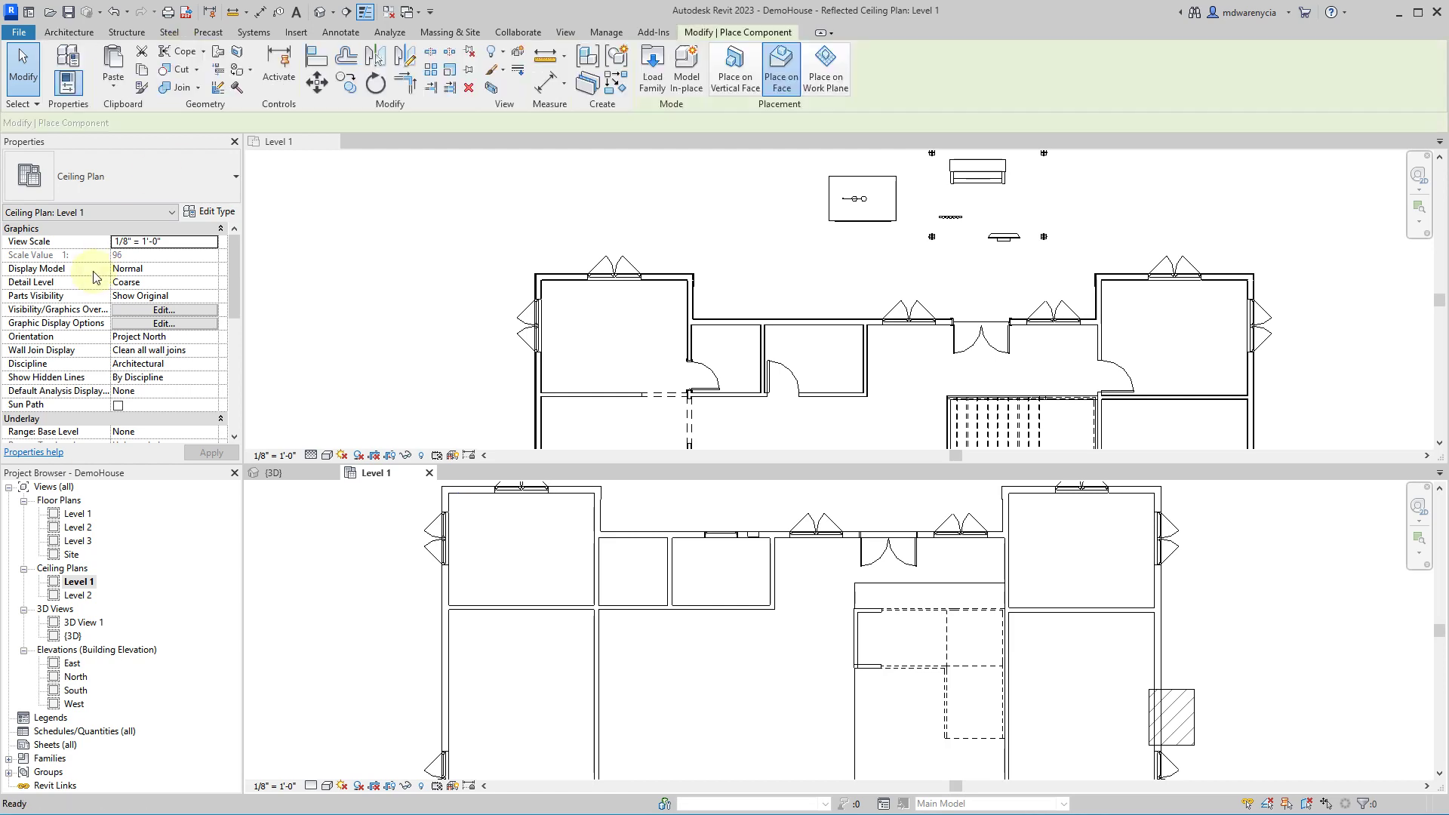
pyautogui.click(118, 173)
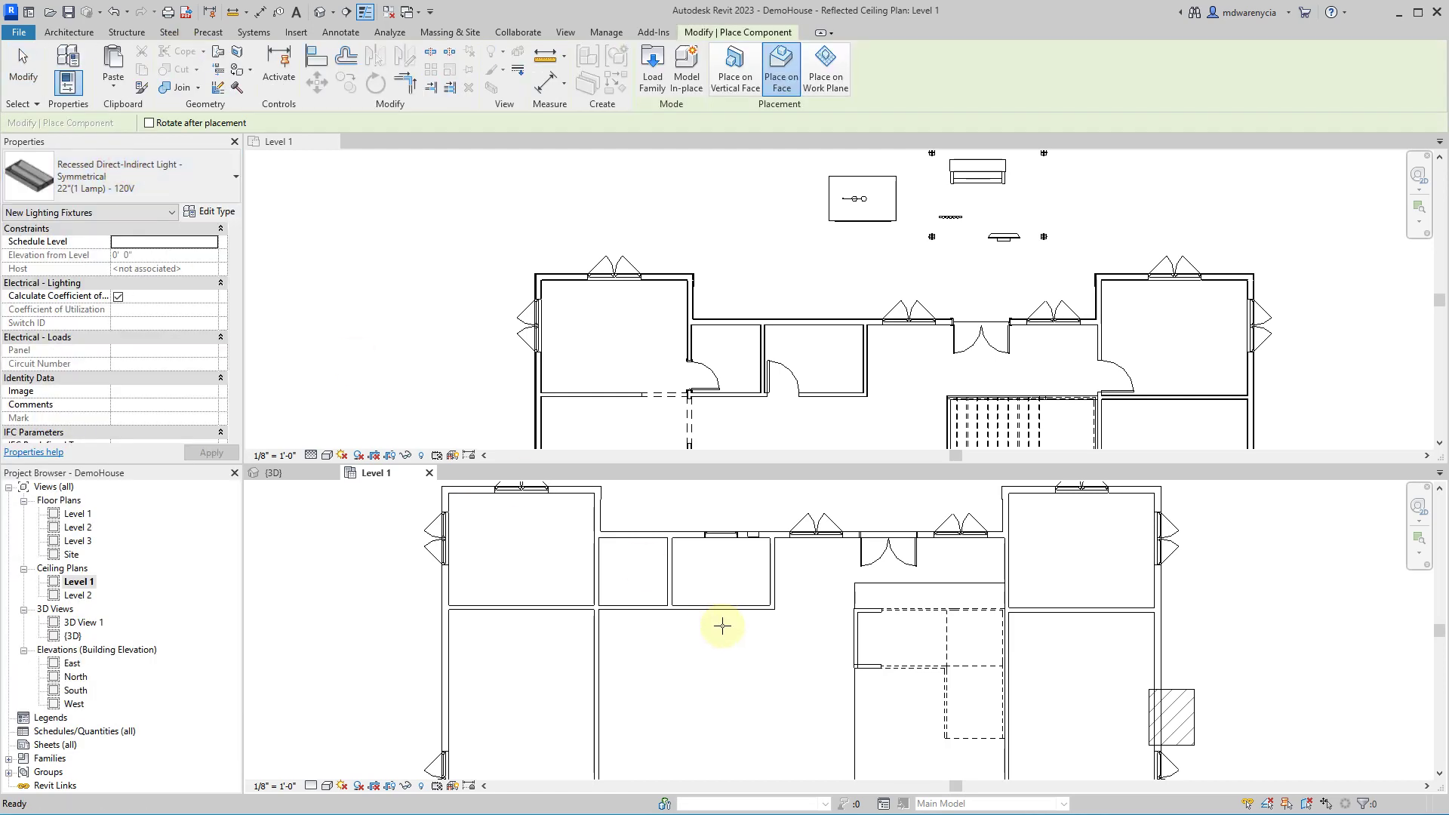
pyautogui.click(640, 643)
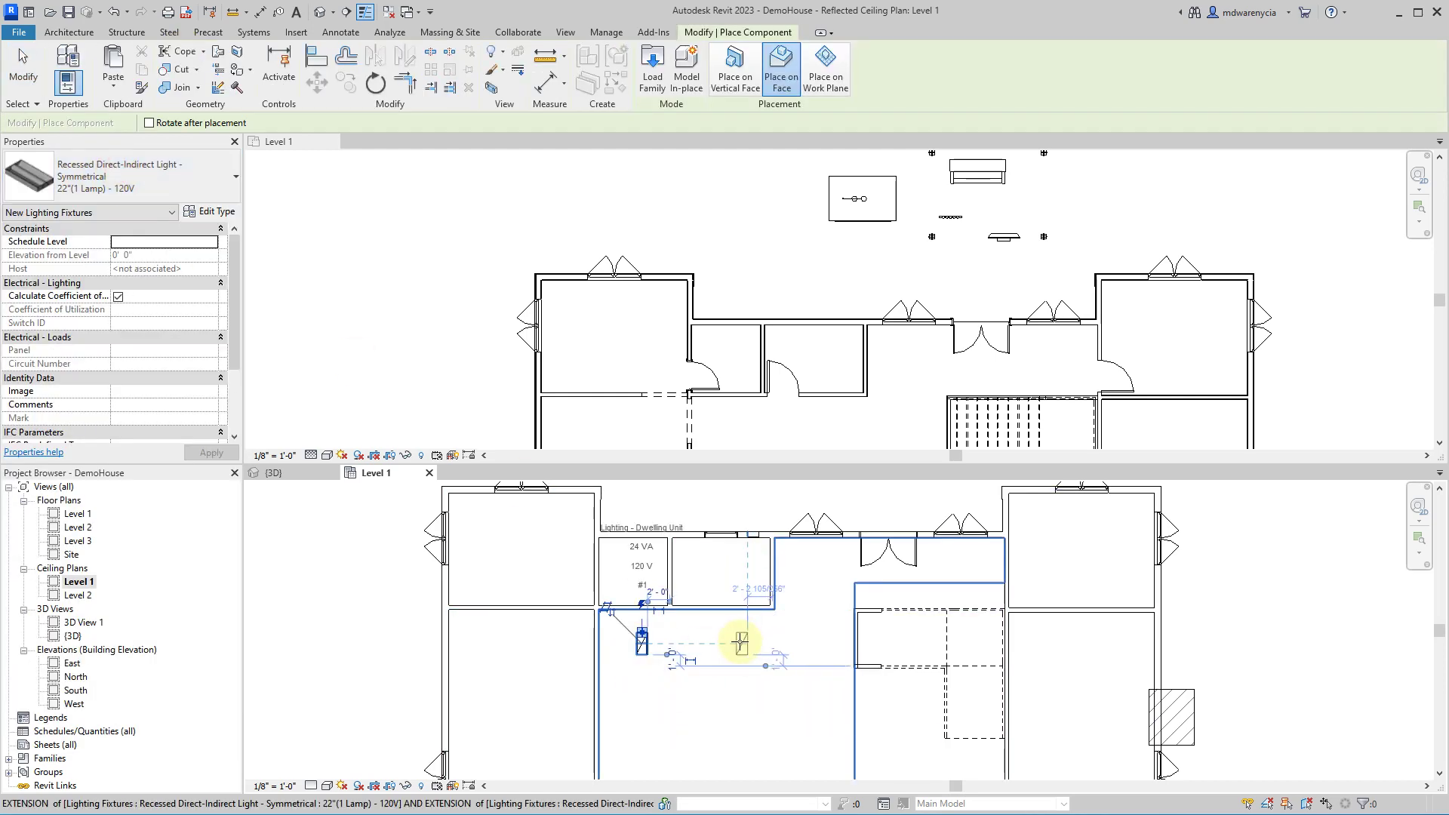
pyautogui.click(752, 643)
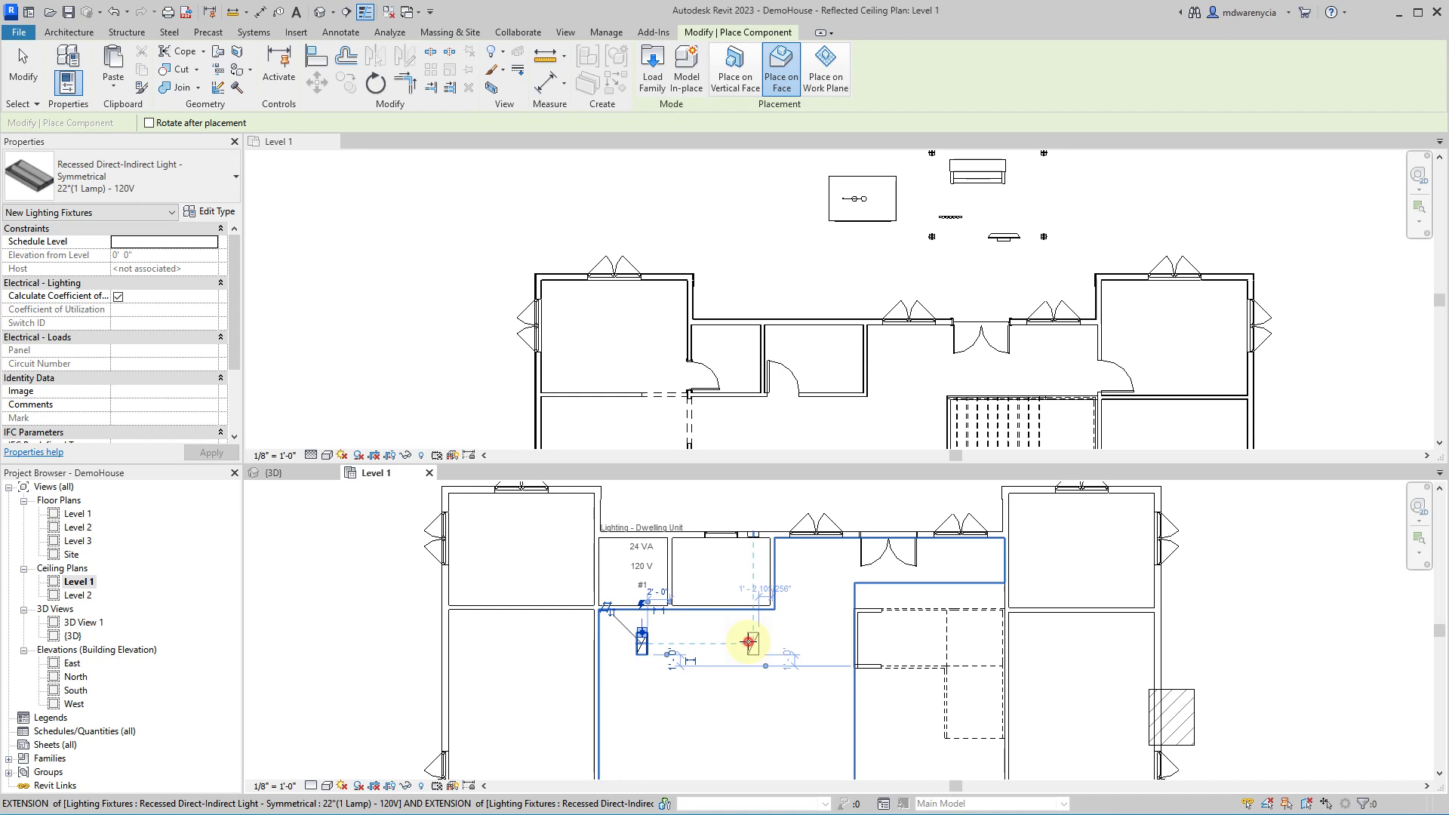
pyautogui.click(687, 696)
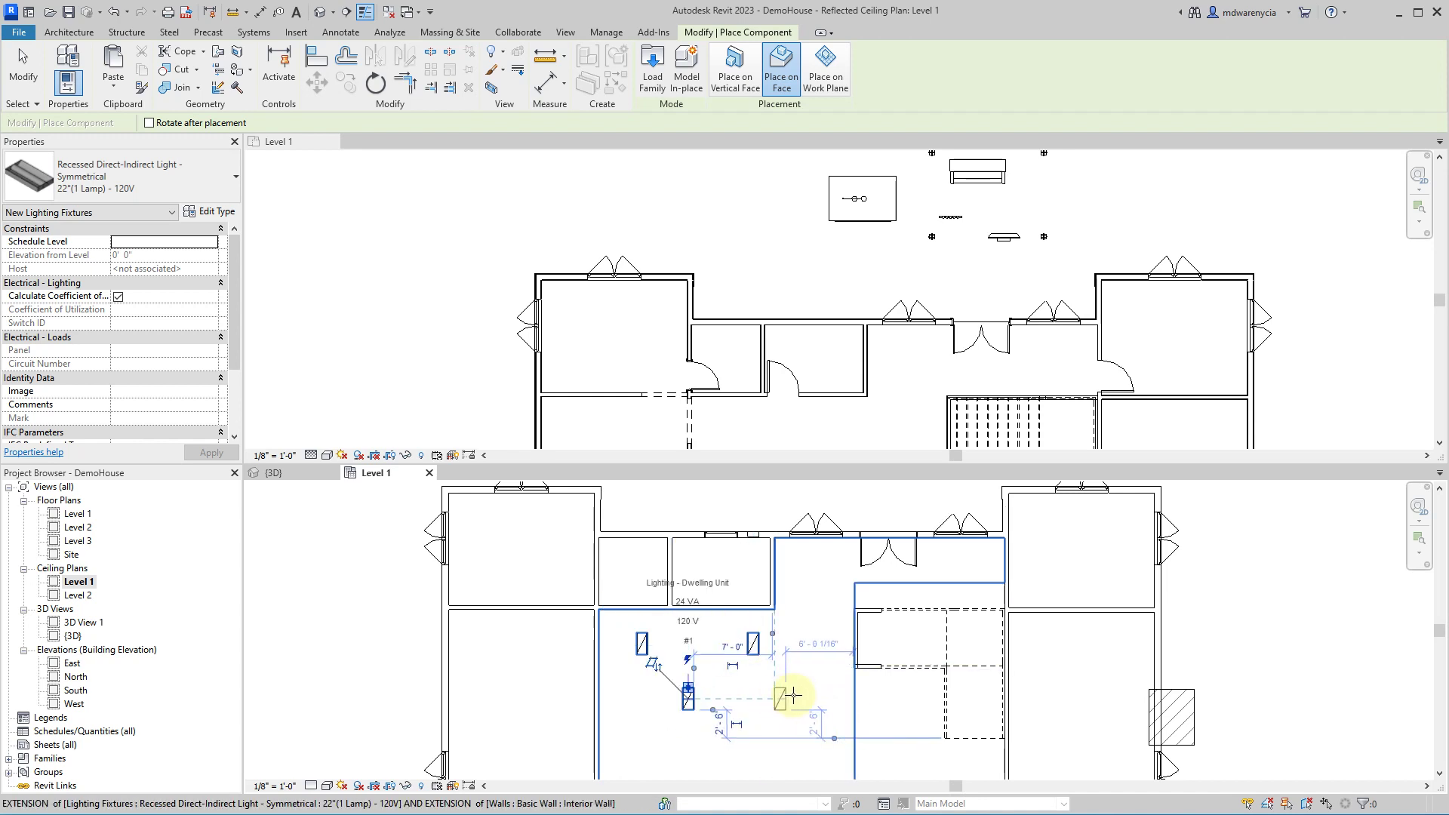
pyautogui.click(808, 696)
# - Place two more recessed lights on the same ceiling near the entrance wall, and open 3D View 1 to check the fixtures
pyautogui.moveTo(700, 735); pyautogui.dragTo(699, 604, button='middle')
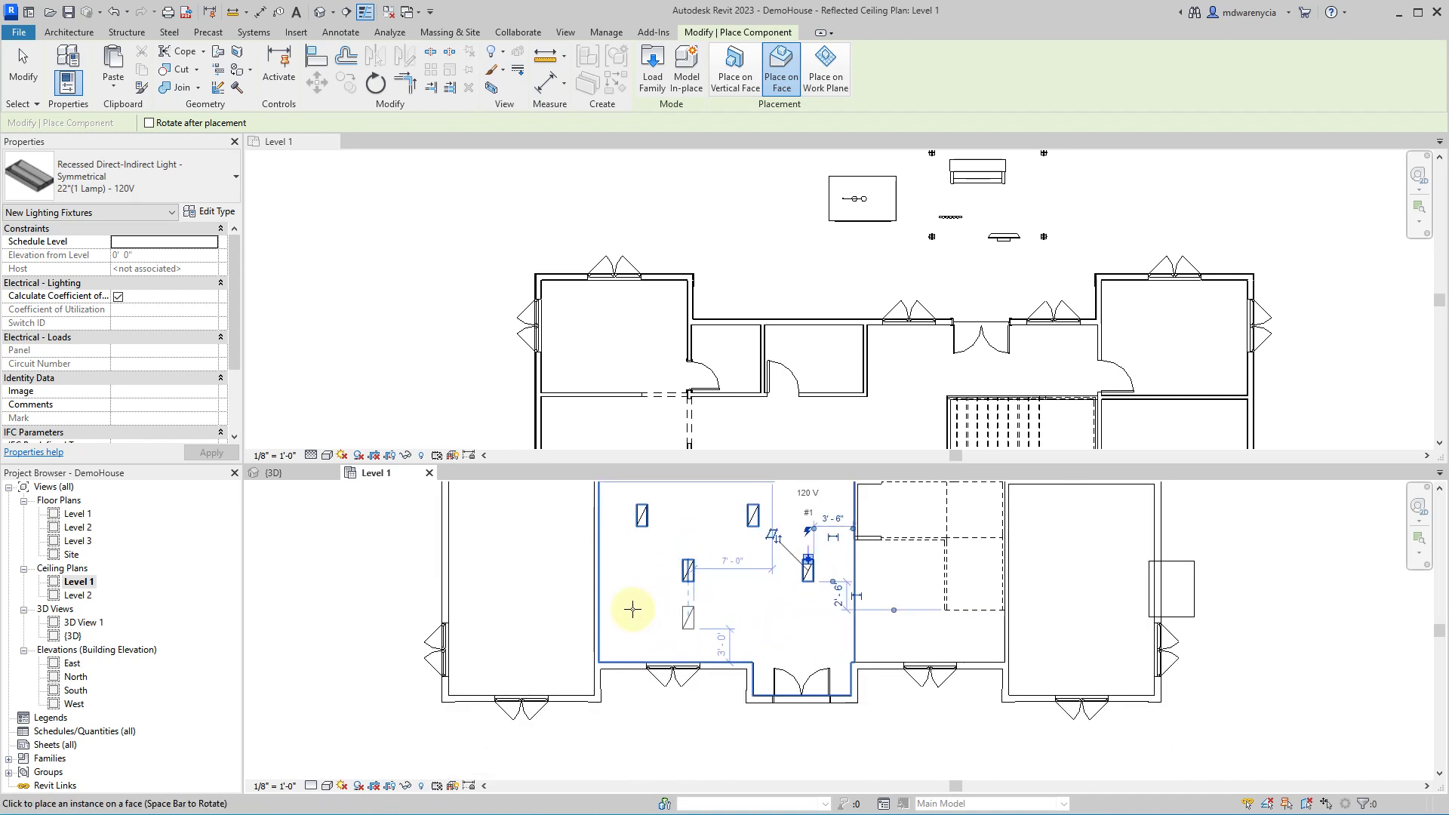
pyautogui.click(642, 624)
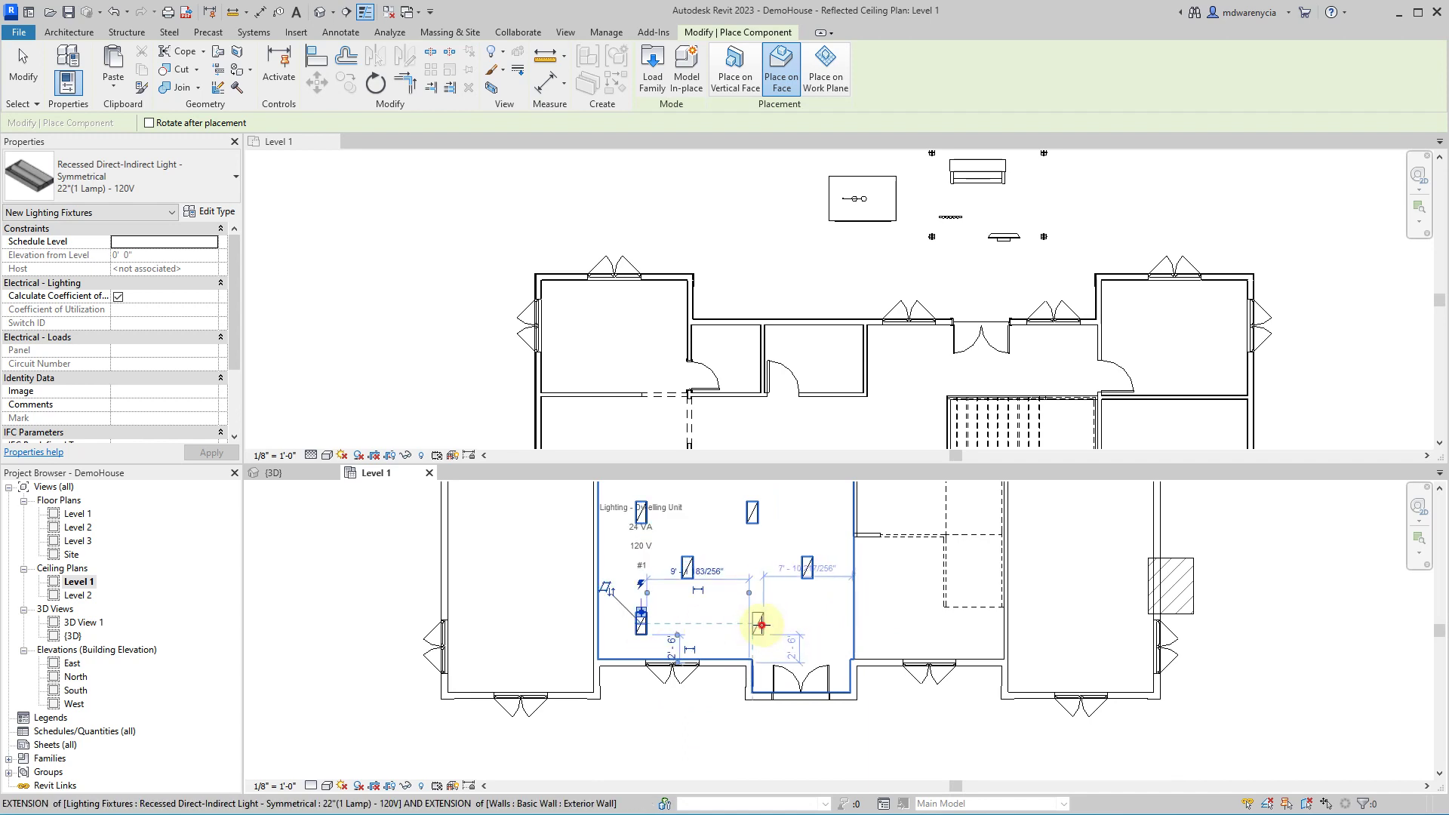
pyautogui.click(754, 623)
pyautogui.press('Escape')
pyautogui.press('Escape')
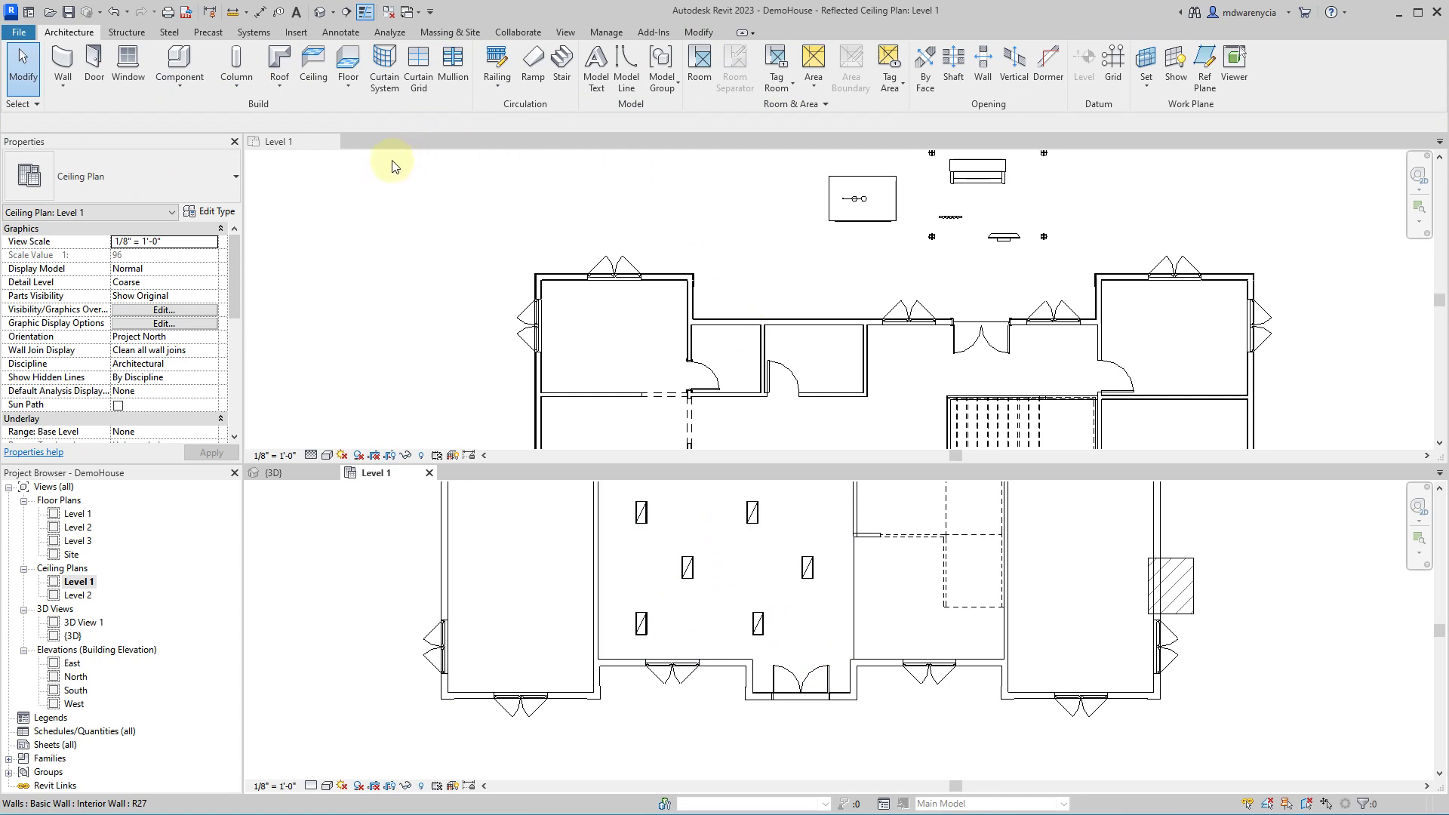
pyautogui.doubleClick(83, 622)
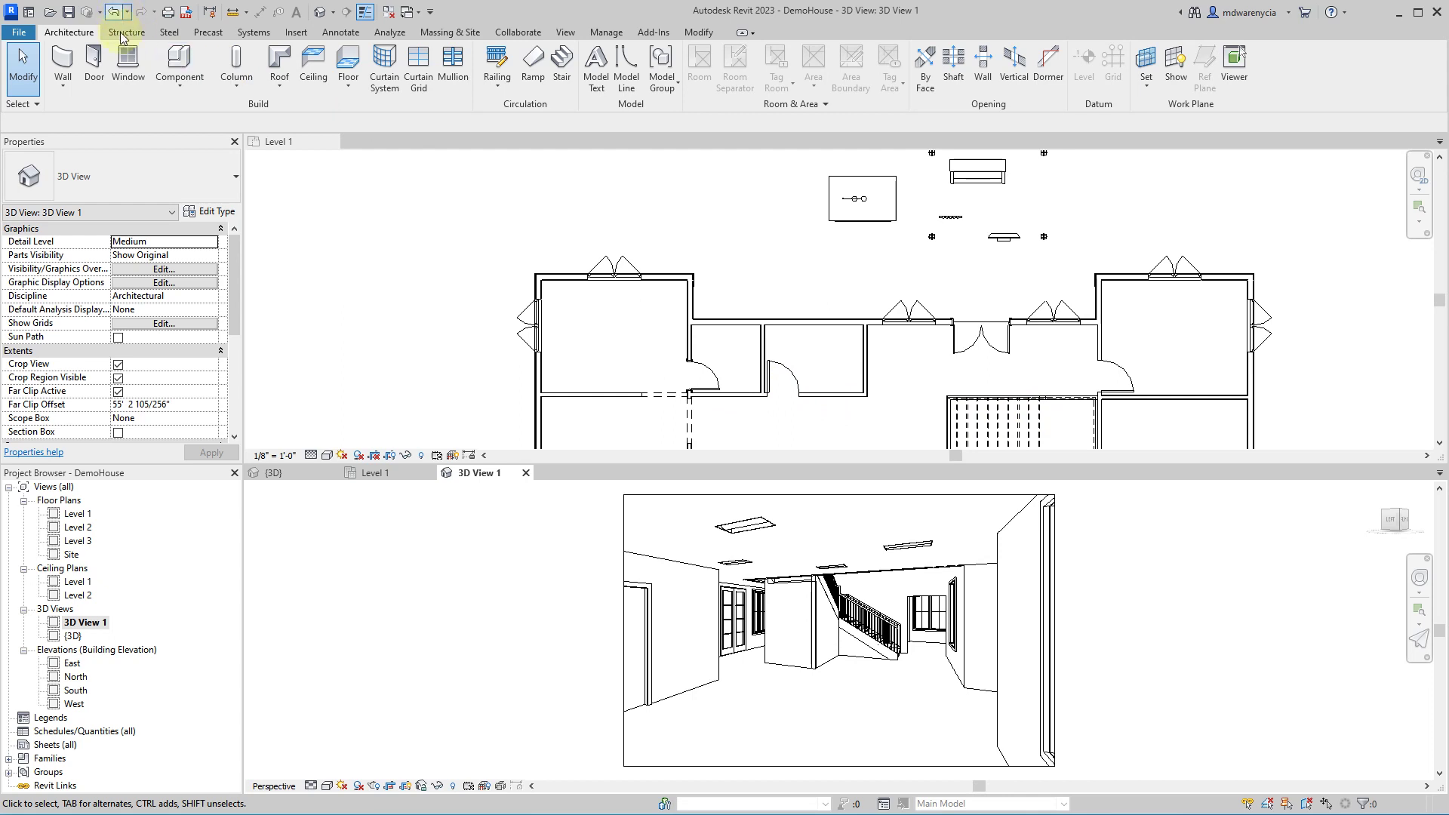
pyautogui.click(180, 59)
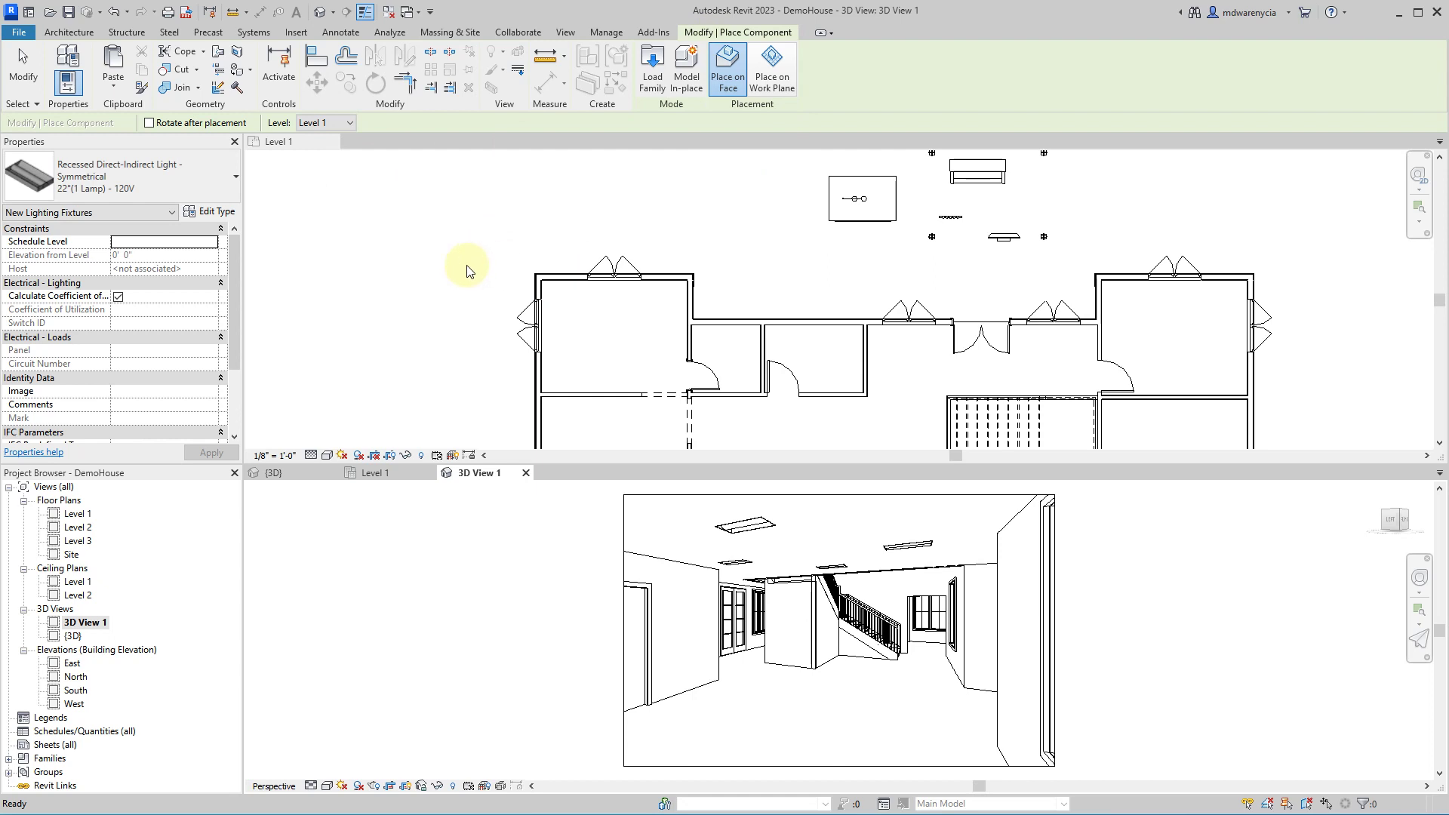
pyautogui.click(438, 261)
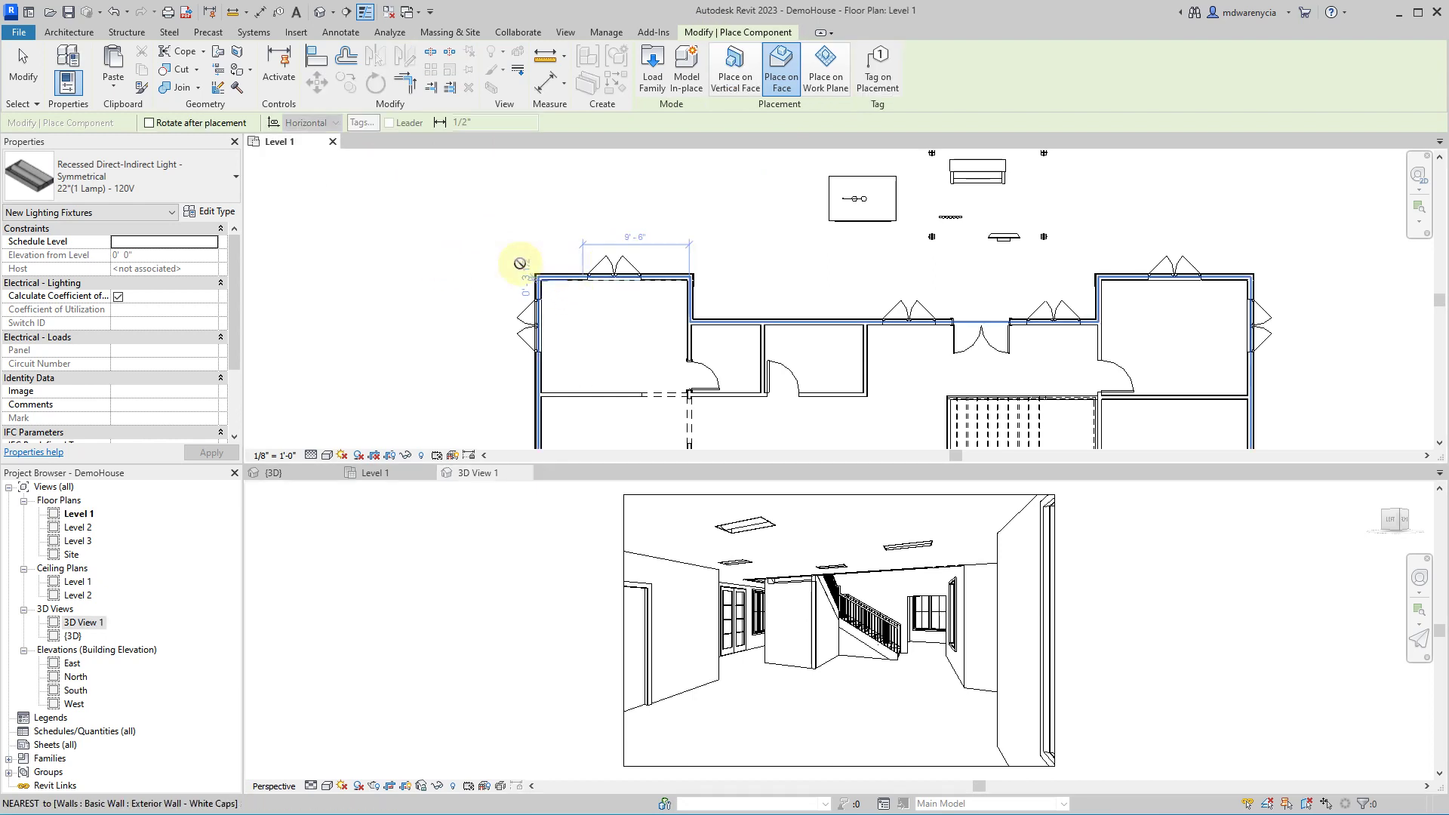
pyautogui.press('Escape')
pyautogui.press('Escape')
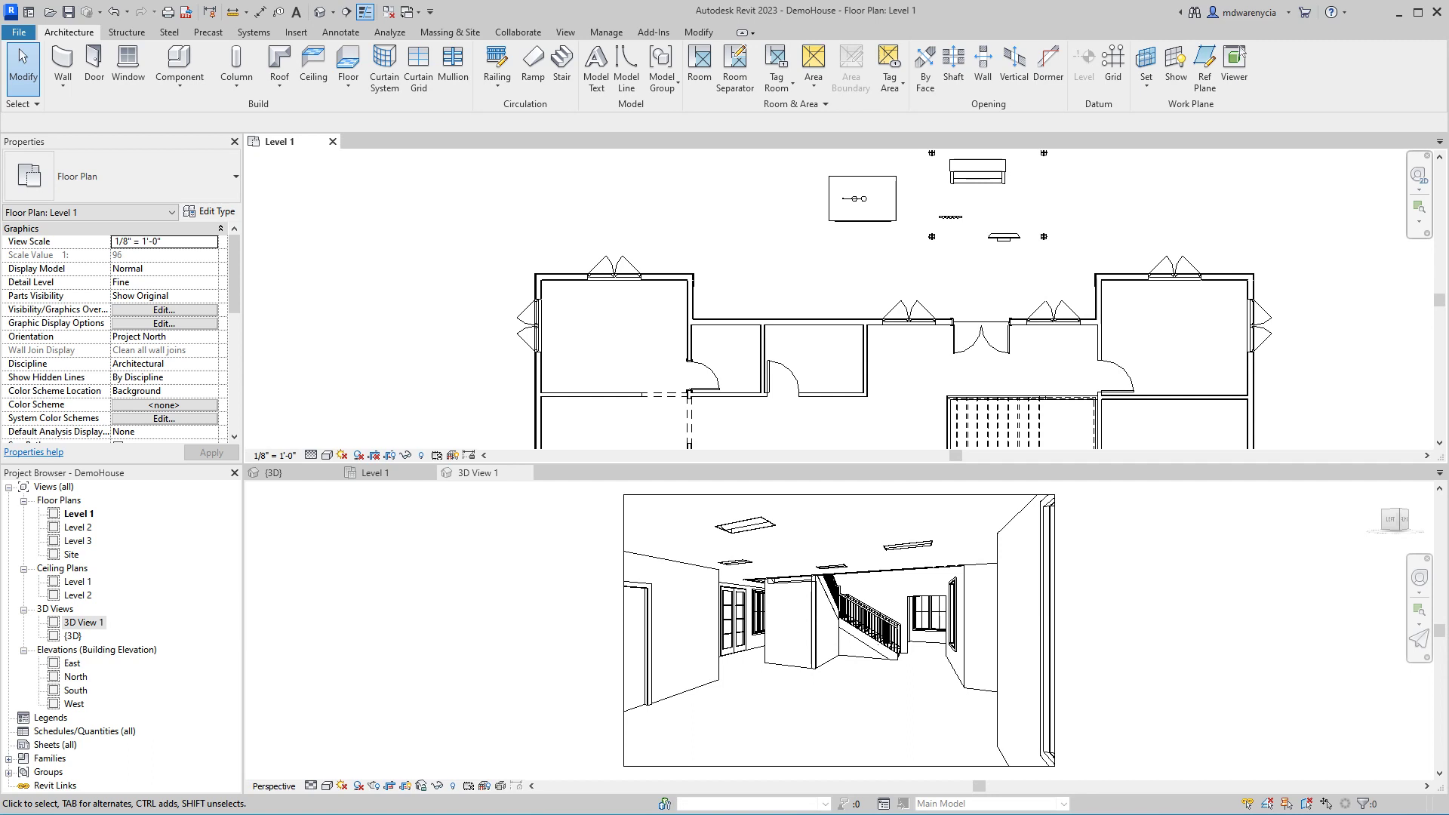
# - Switch to the browser's Sub-Zero and Wolf product specifications page and choose Revit Files (RFA) as the CAD library format
pyautogui.moveTo(1448, 249); pyautogui.dragTo(670, 102)
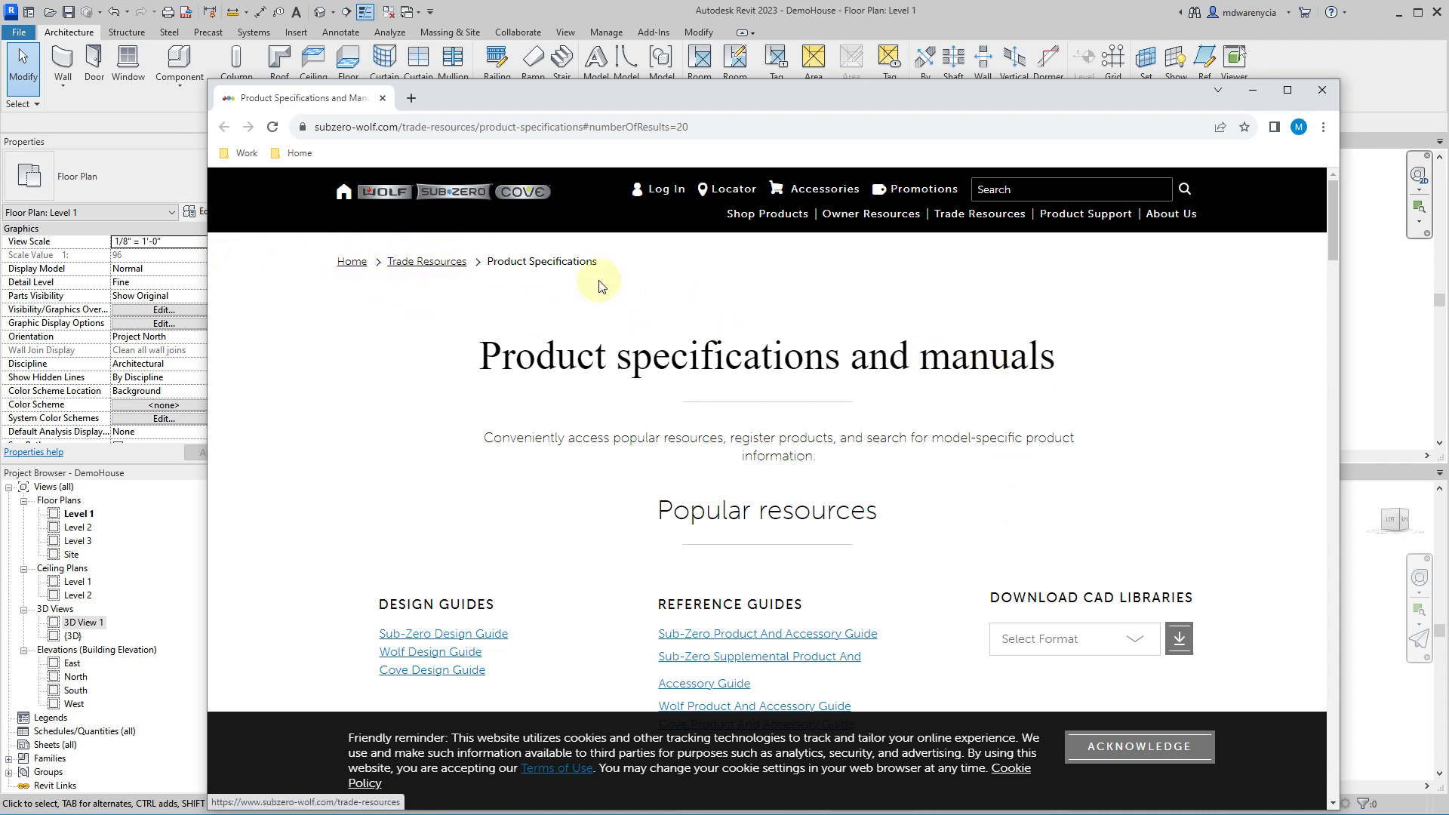
pyautogui.scroll(-2, 1124, 642)
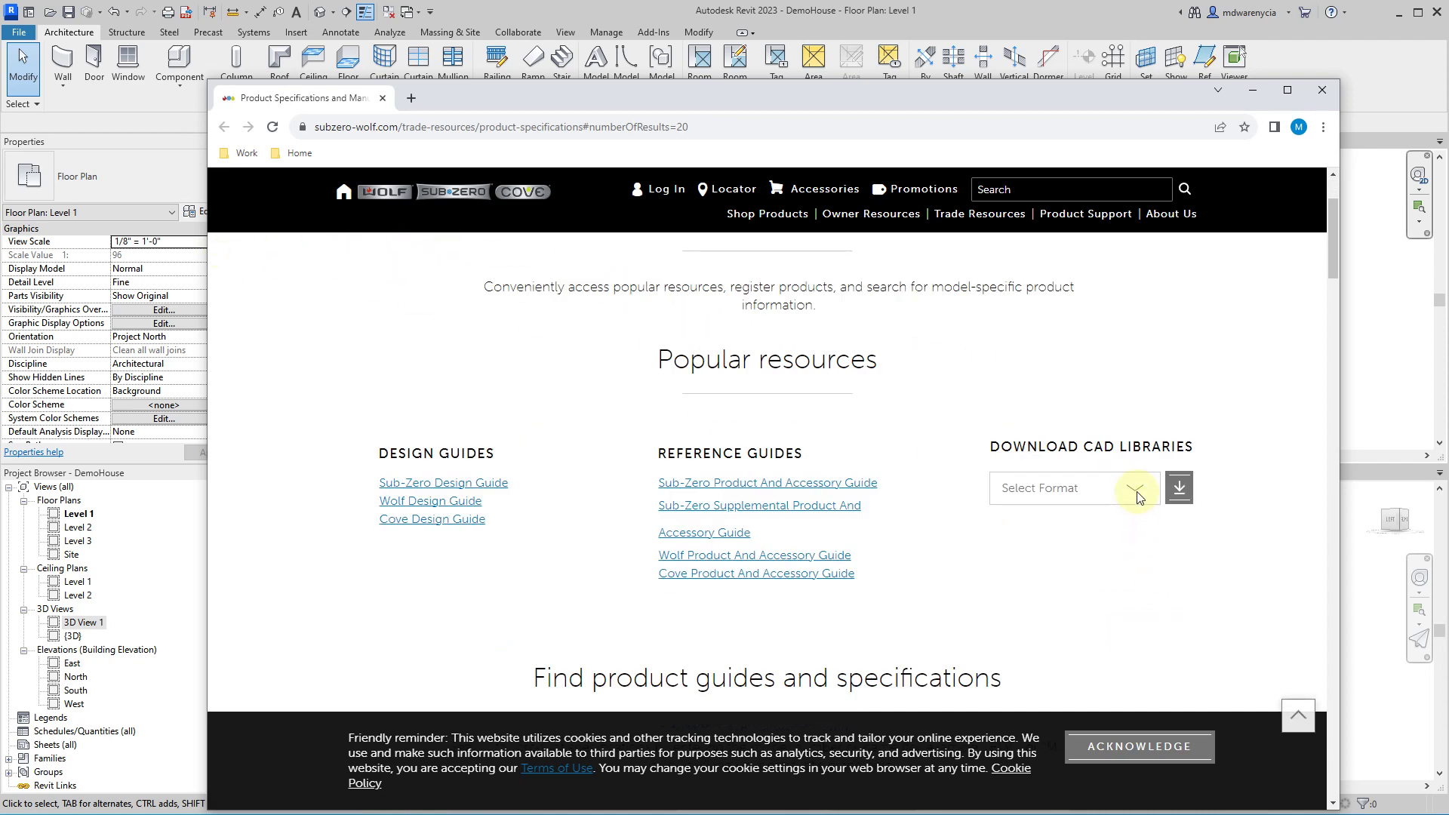
pyautogui.click(1047, 489)
pyautogui.click(1067, 623)
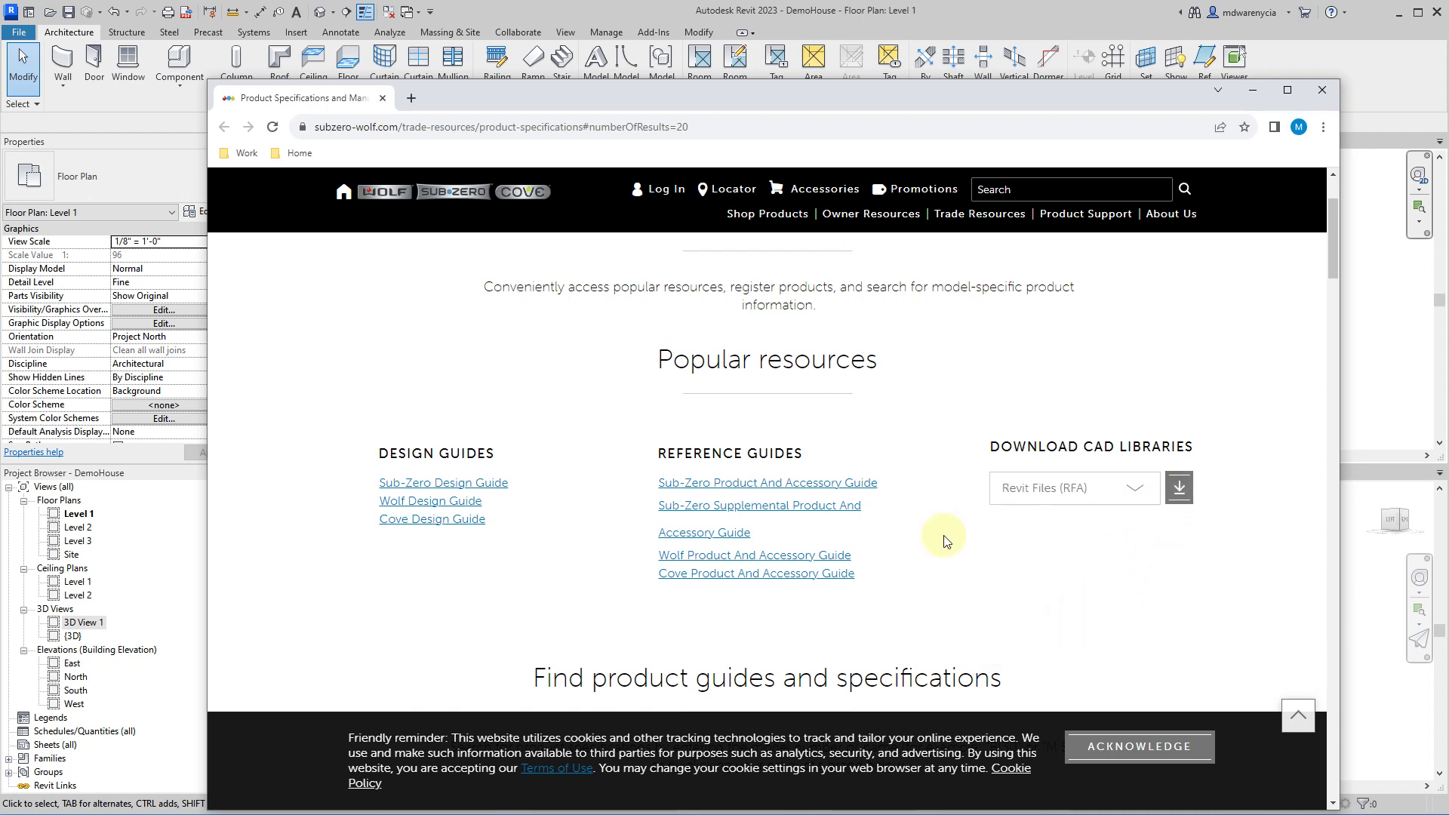
# - Look through the ice makers and refrigerators in the product specifications listing, and close the page
pyautogui.scroll(-6, 943, 540)
pyautogui.scroll(-15, 906, 513)
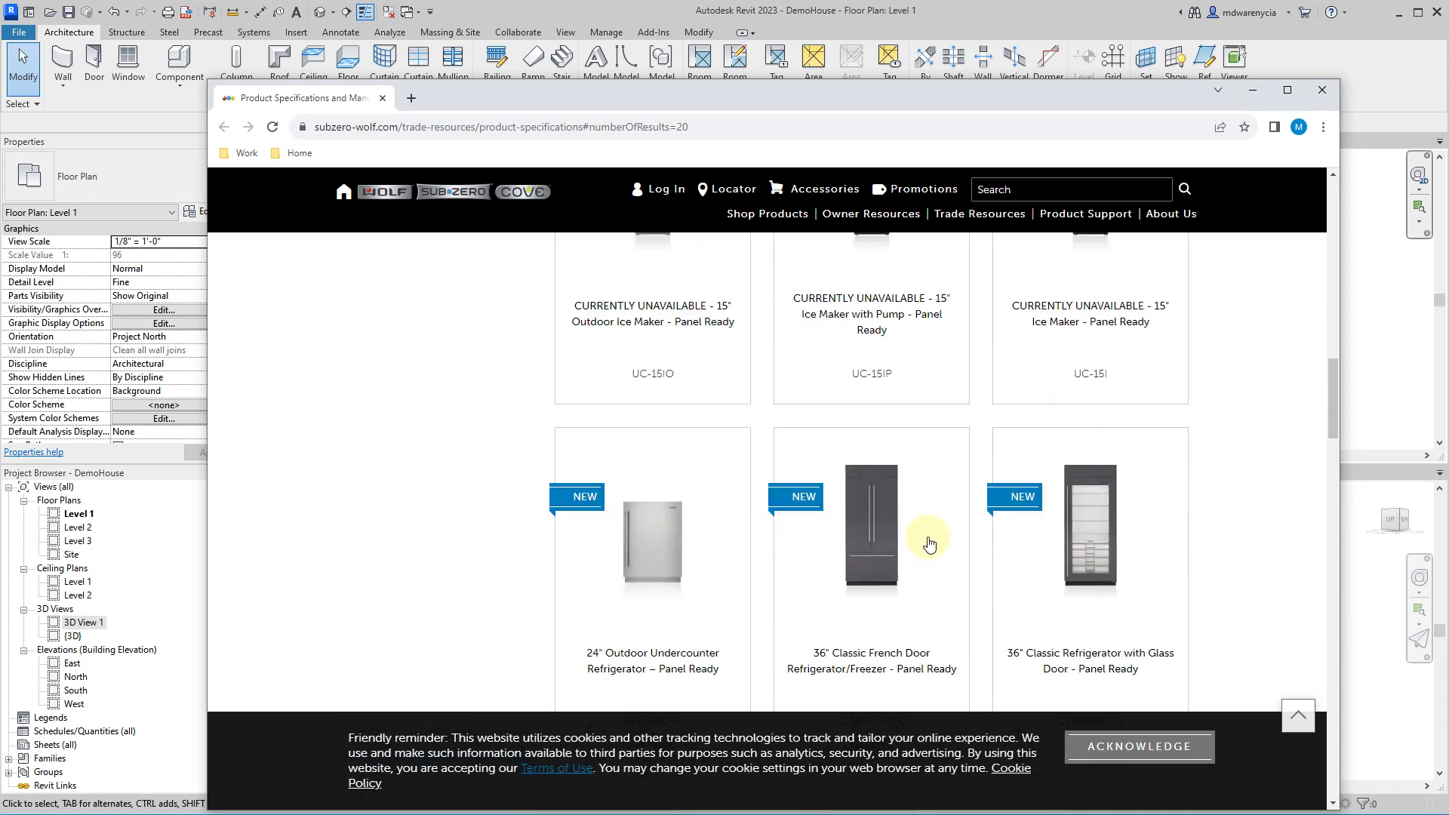
pyautogui.scroll(-10, 812, 475)
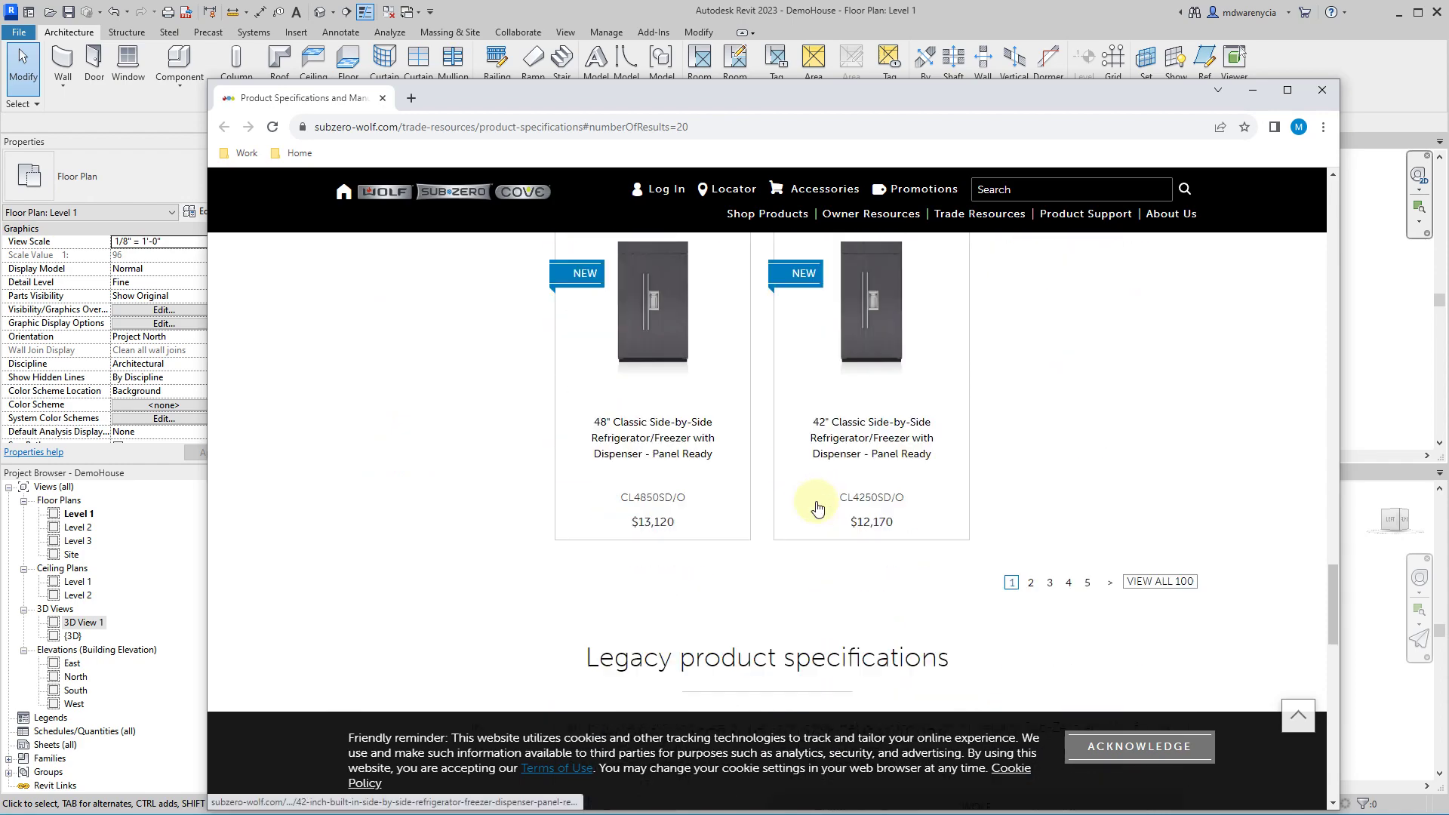
pyautogui.scroll(10, 861, 499)
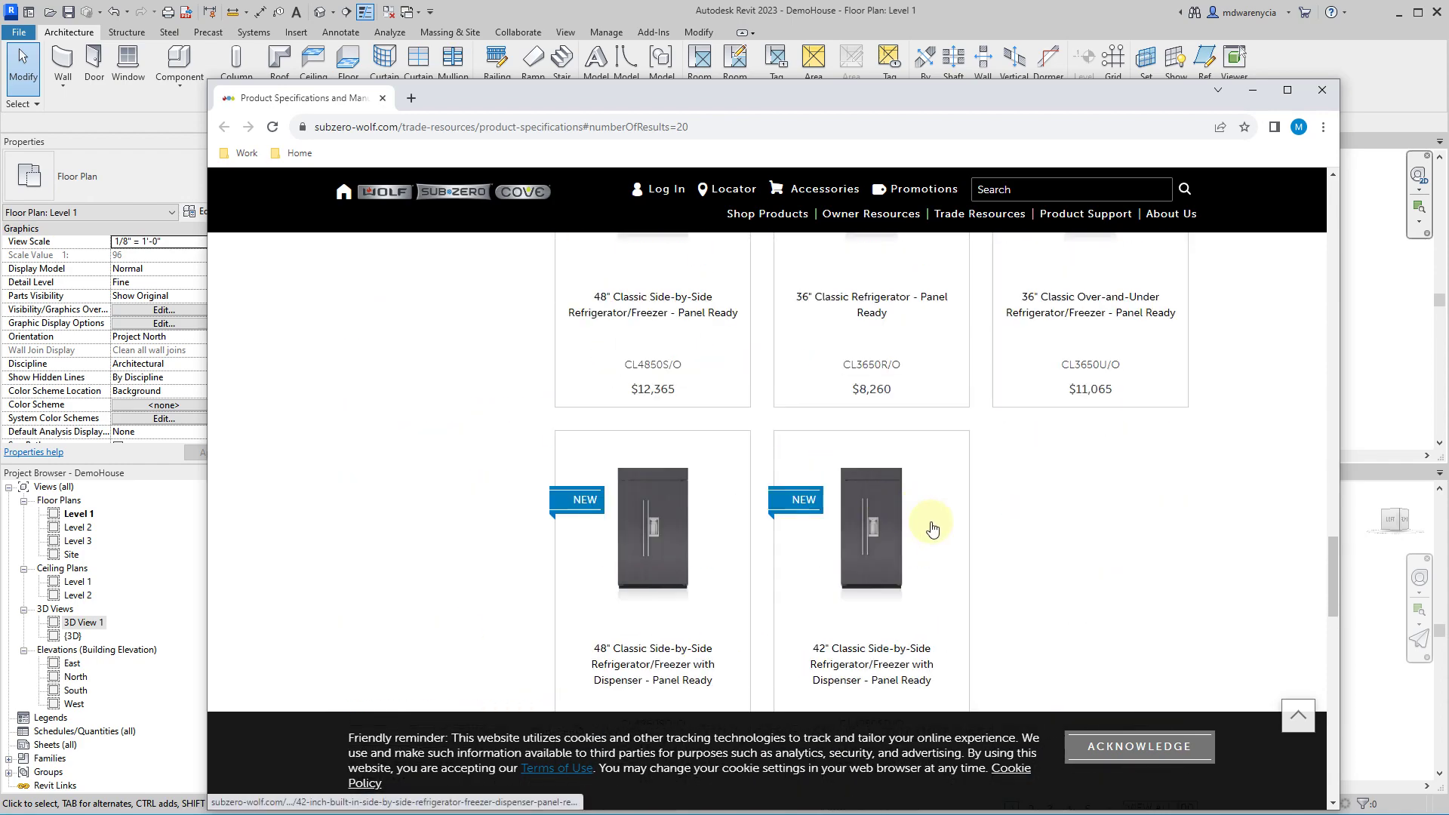
pyautogui.scroll(15, 1093, 507)
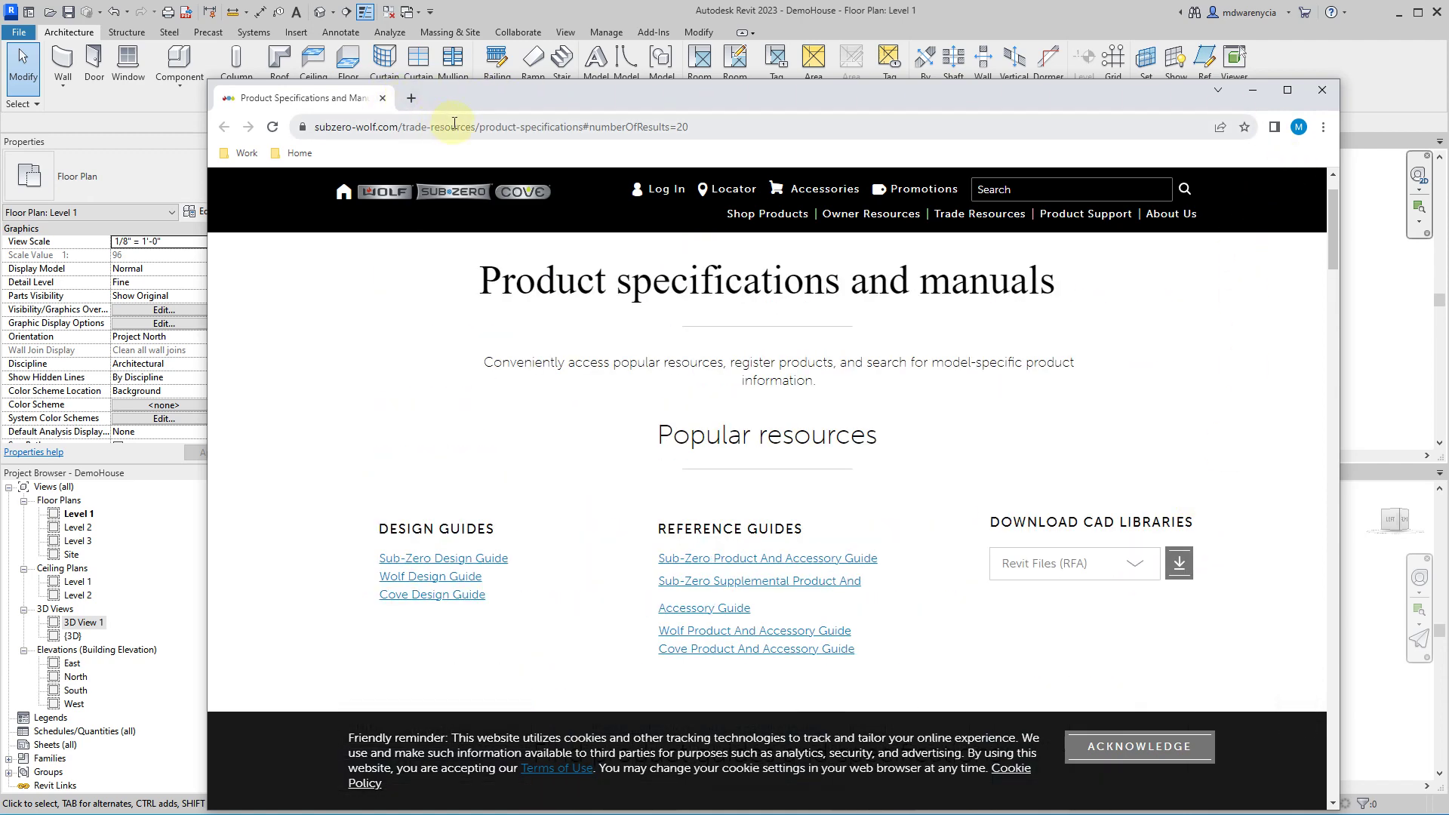
pyautogui.click(381, 99)
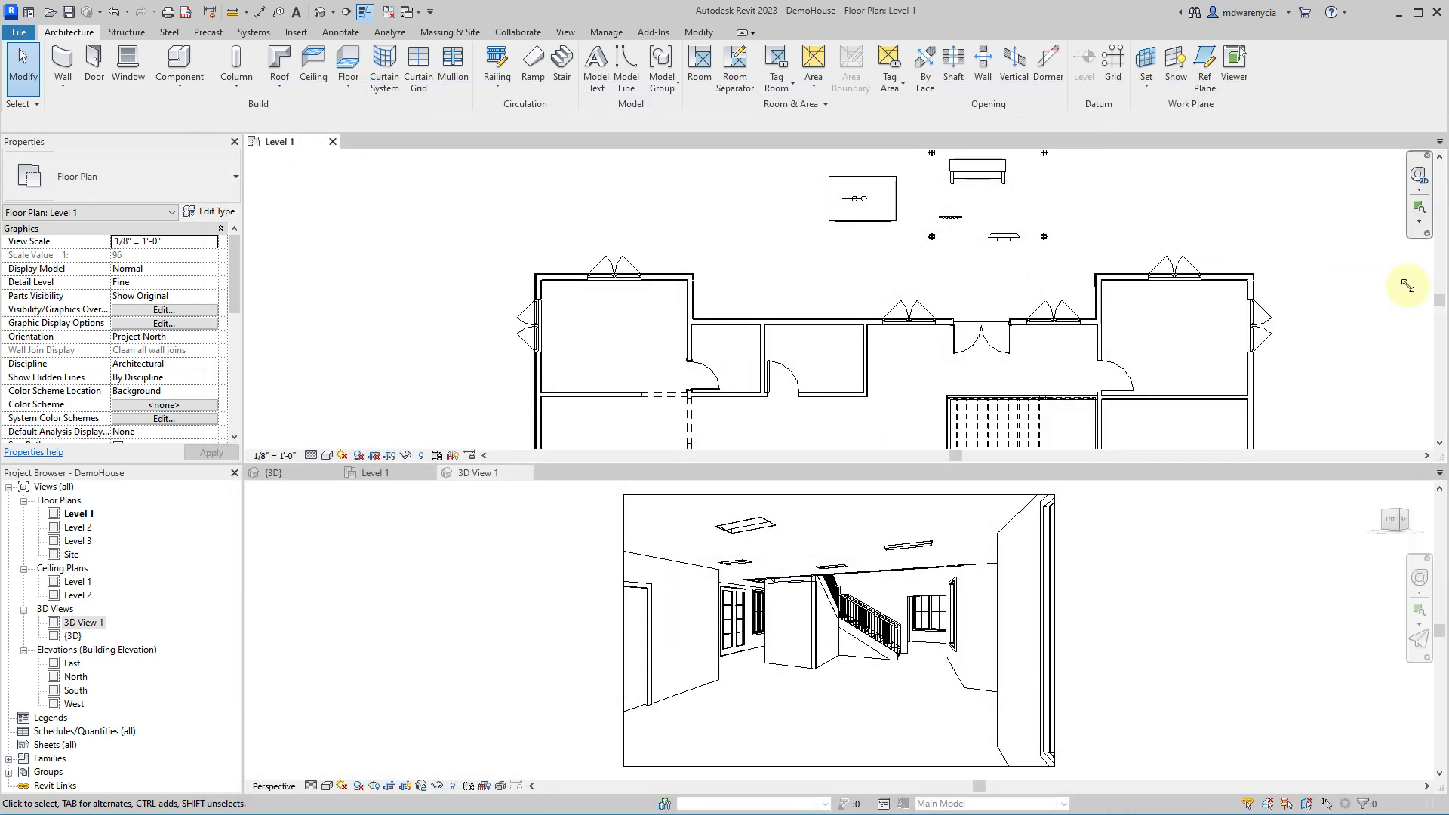
# - Bring up the bimobject.com home page in the browser and examine its brands, trending products, new products and collections
pyautogui.moveTo(627, 92); pyautogui.dragTo(684, 88)
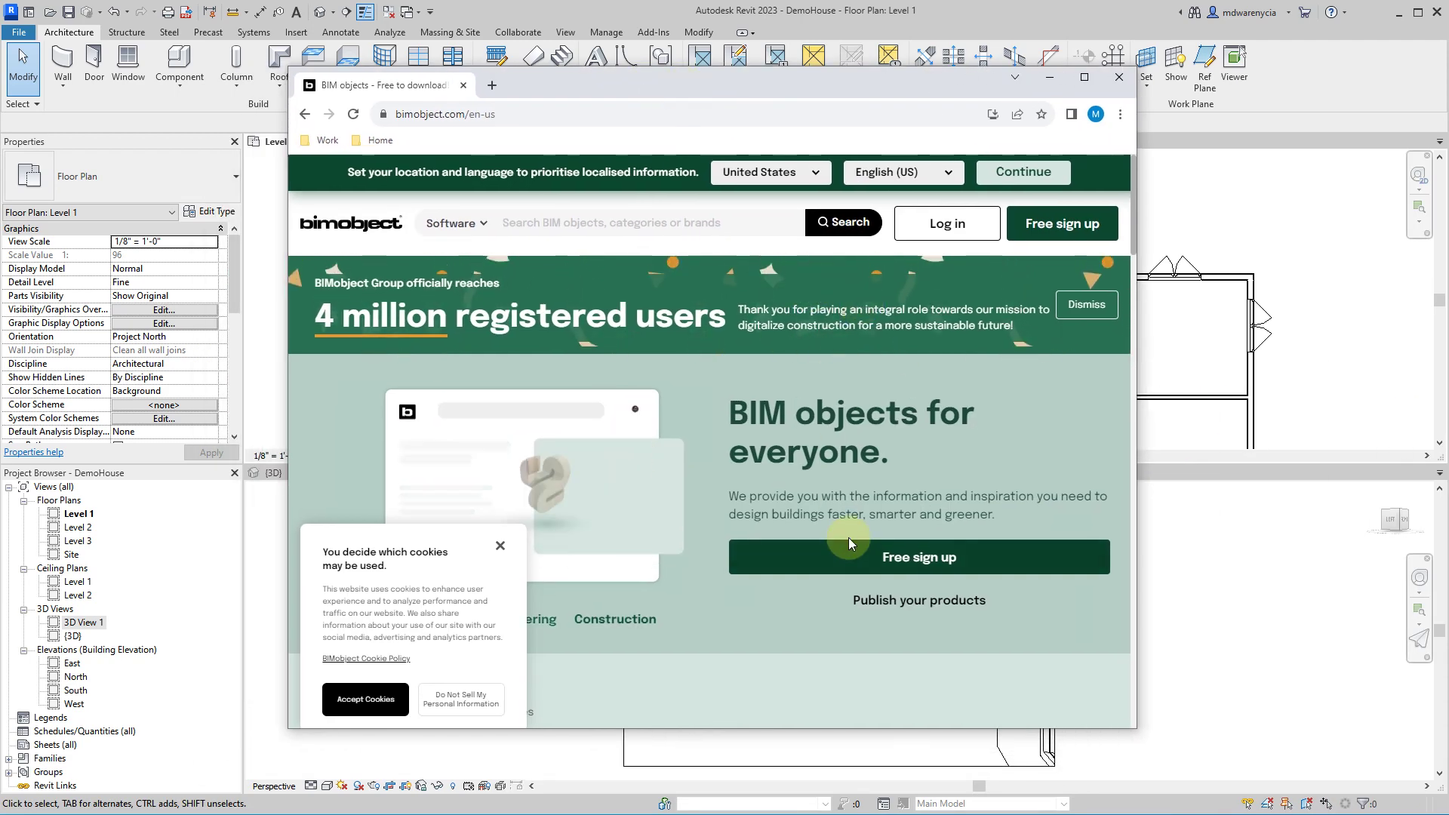
pyautogui.scroll(-6, 822, 453)
pyautogui.scroll(-5, 820, 445)
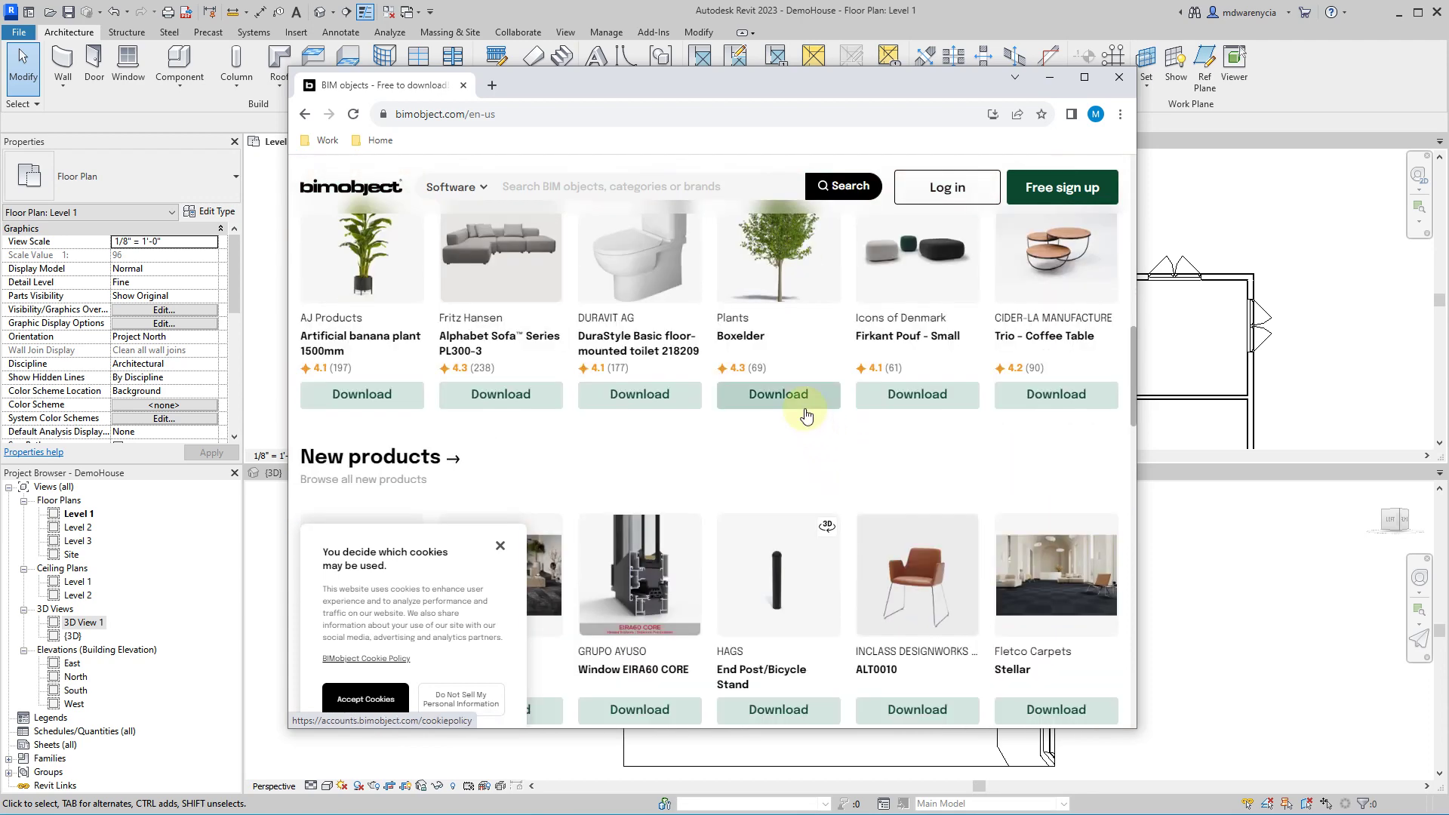
pyautogui.scroll(-4, 822, 498)
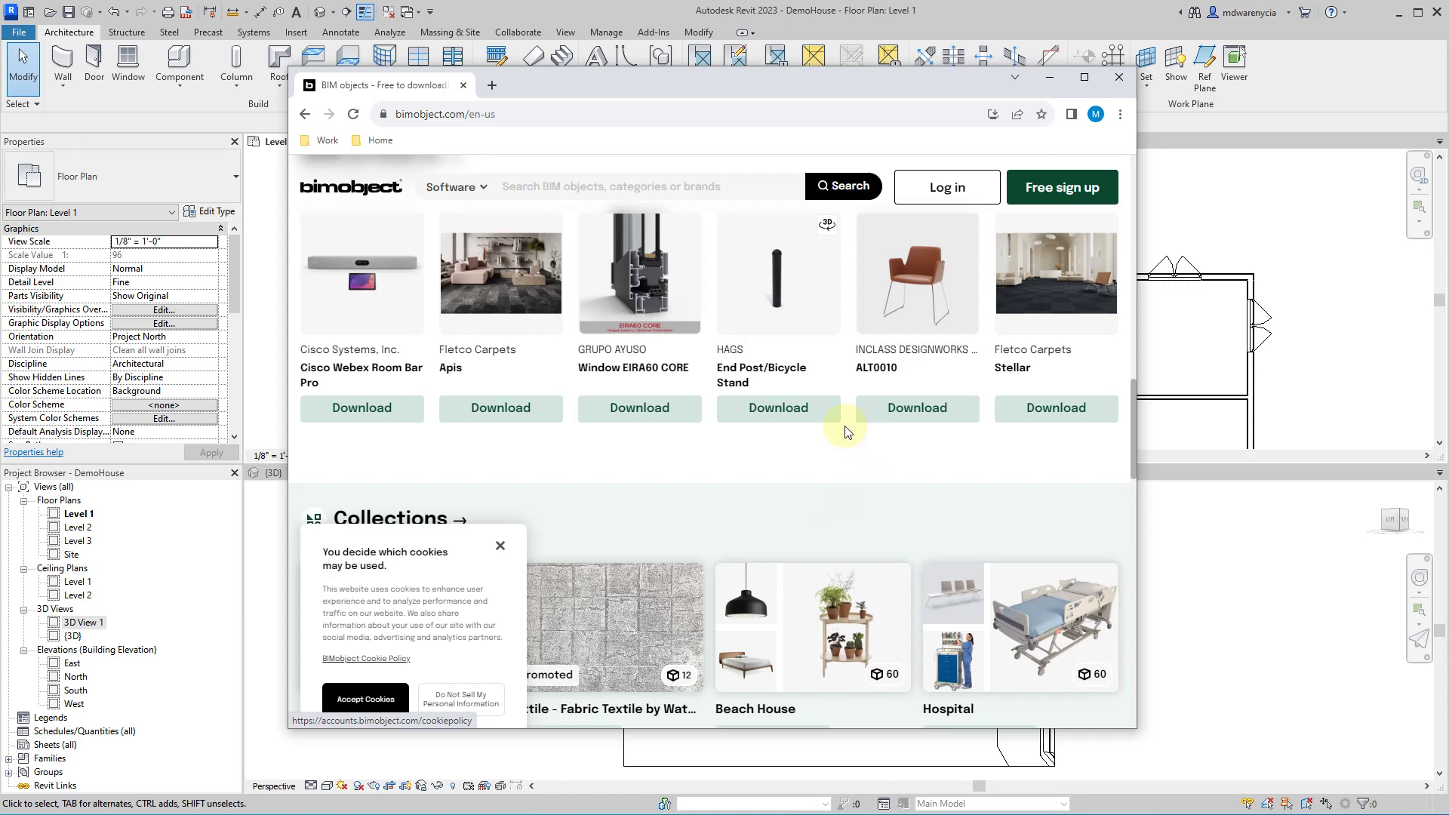
pyautogui.scroll(-5, 799, 453)
pyautogui.scroll(4, 802, 445)
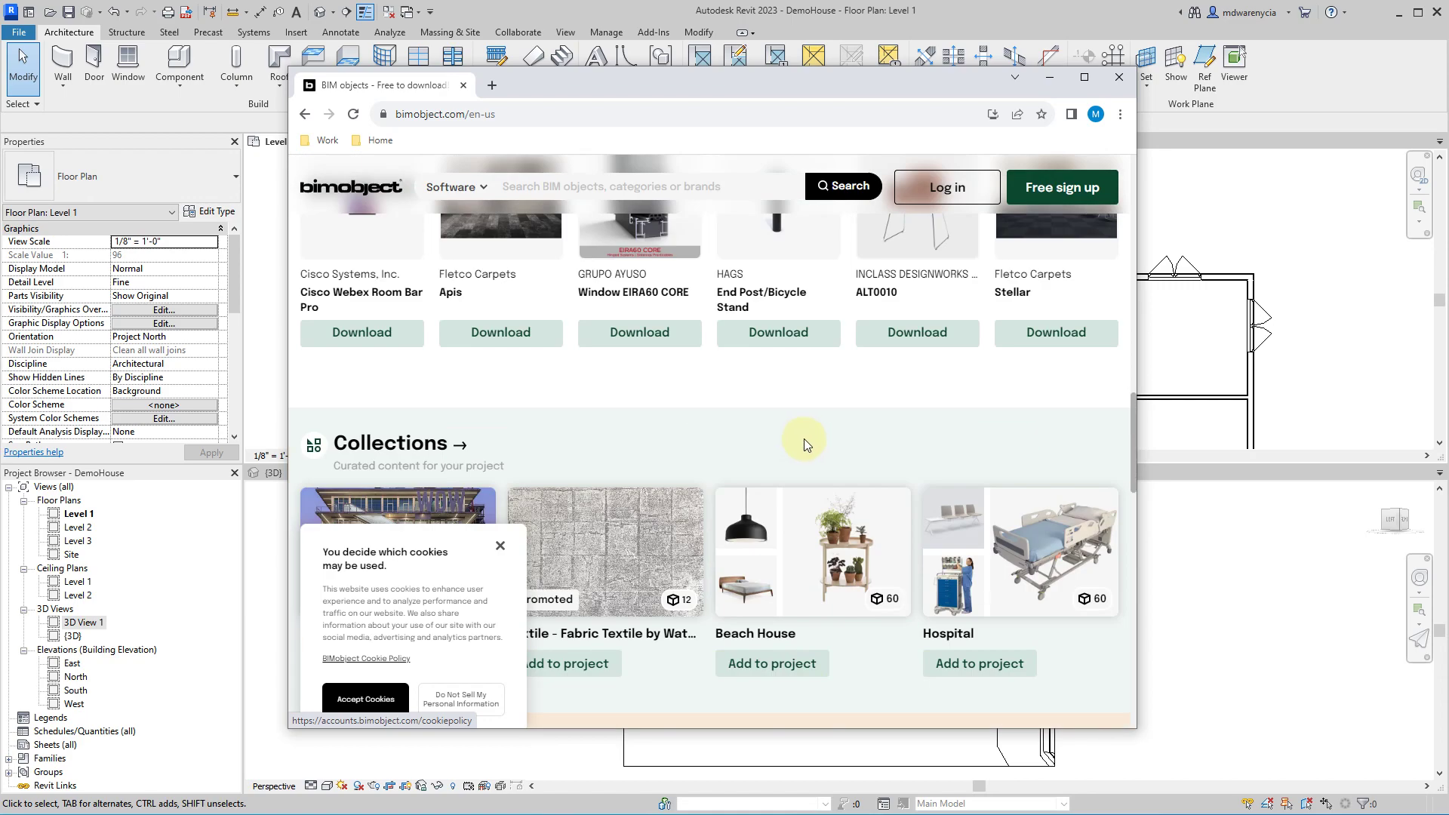
pyautogui.scroll(5, 740, 423)
pyautogui.scroll(4, 504, 372)
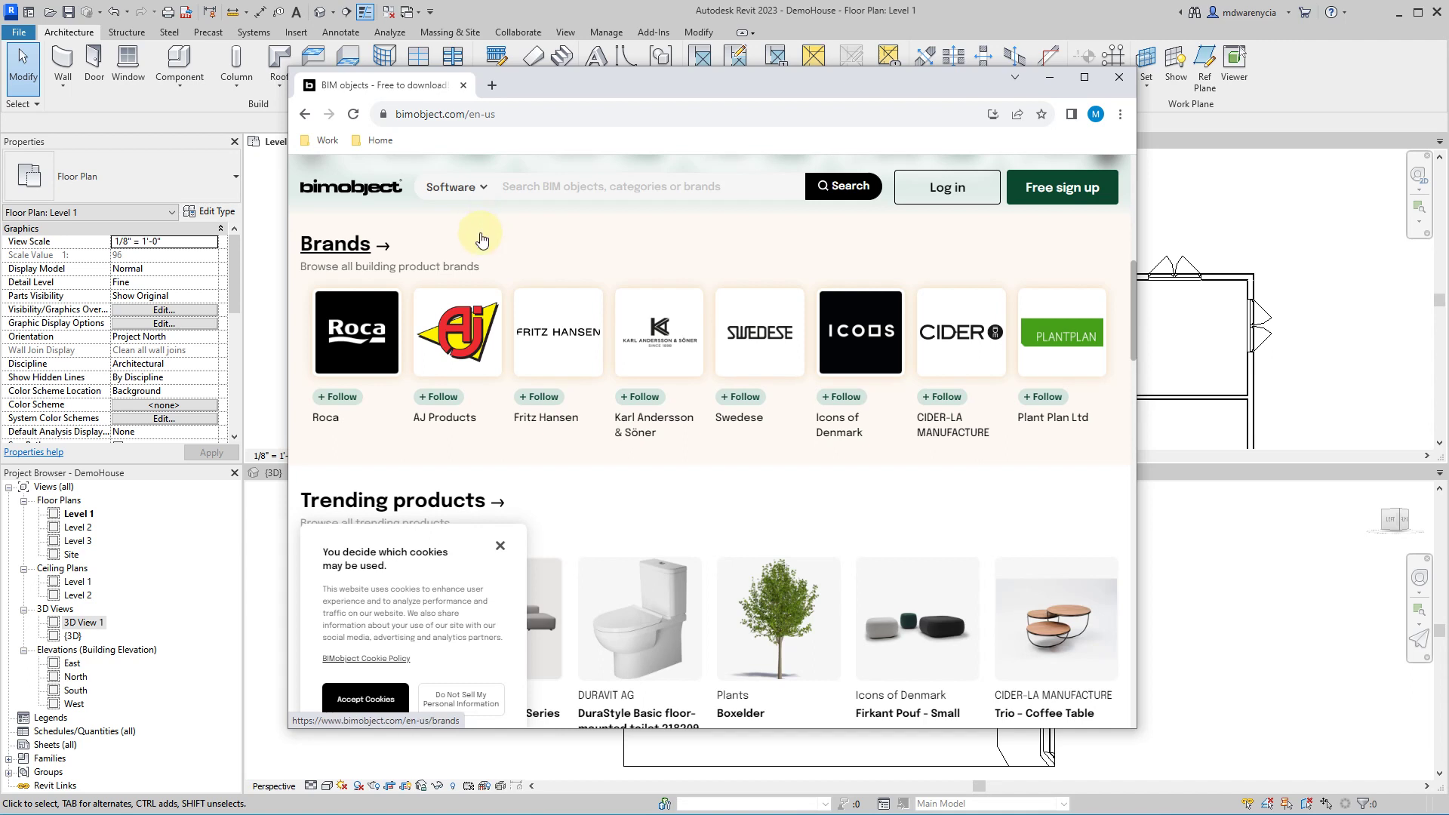
# - Open the Karl Andersson & Söner brand page and examine its description and latest downloadable furniture products
pyautogui.click(638, 445)
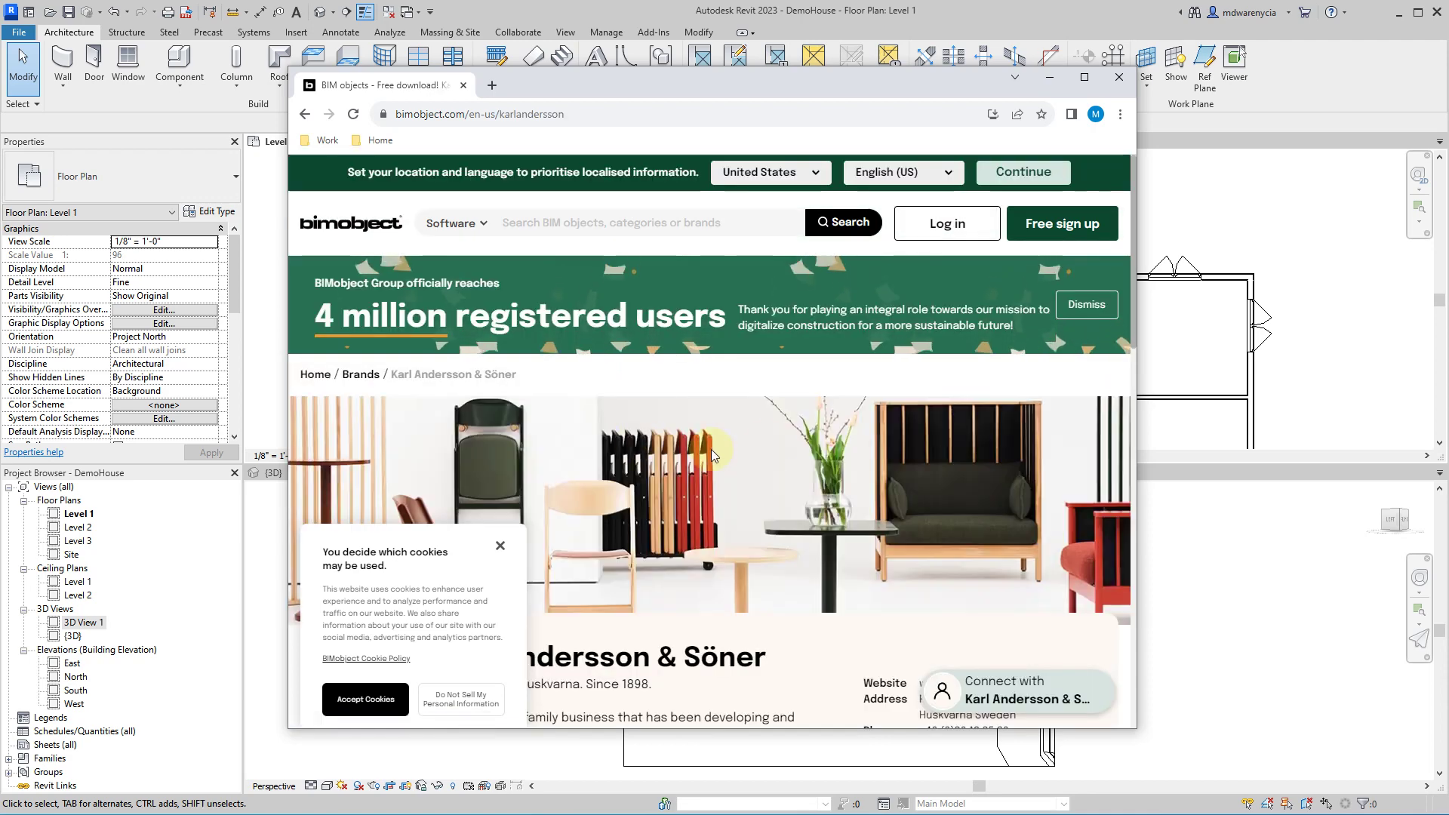
pyautogui.scroll(-1, 766, 445)
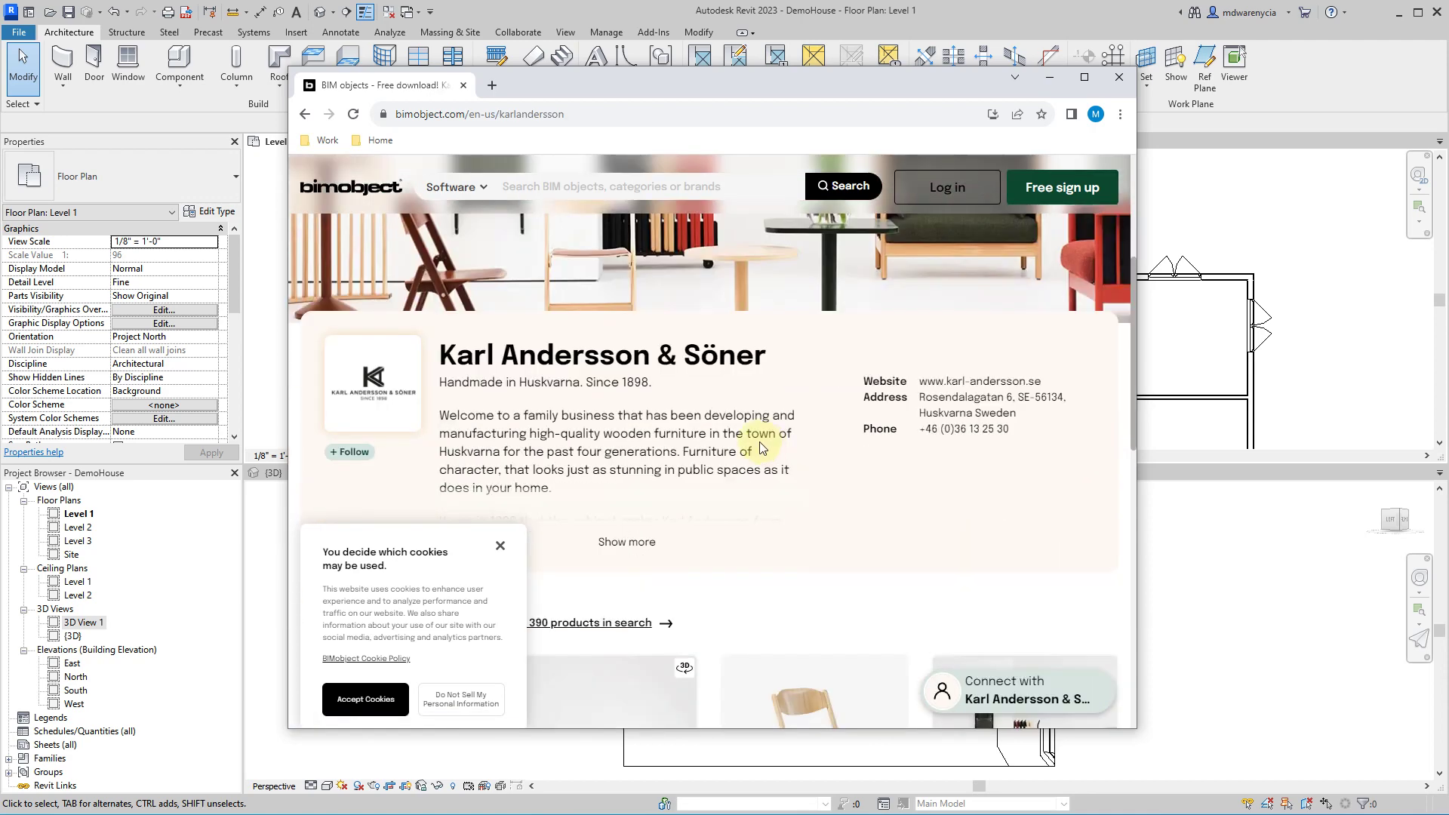
pyautogui.scroll(1, 640, 410)
pyautogui.scroll(-10, 766, 353)
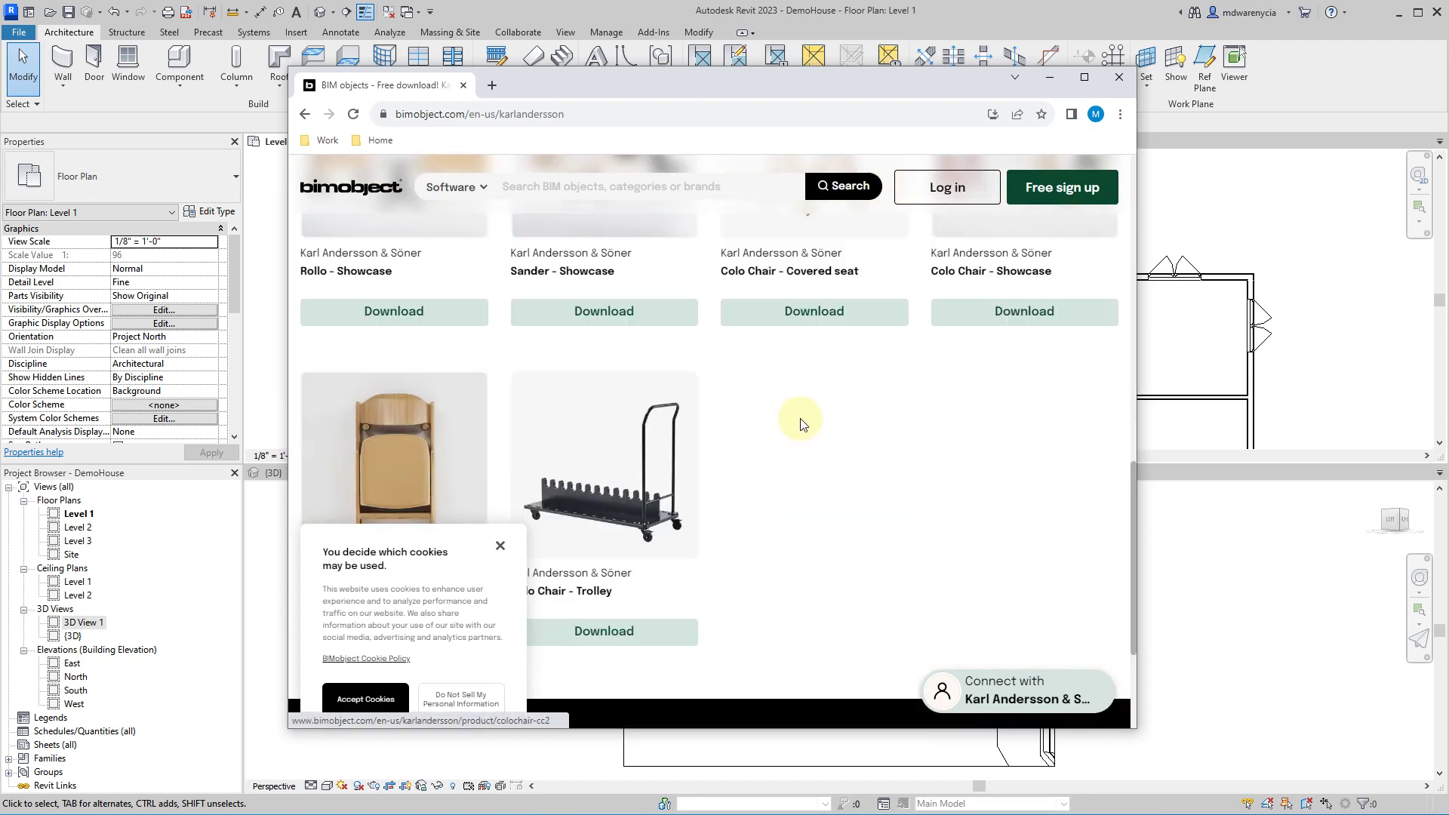
pyautogui.scroll(4, 545, 391)
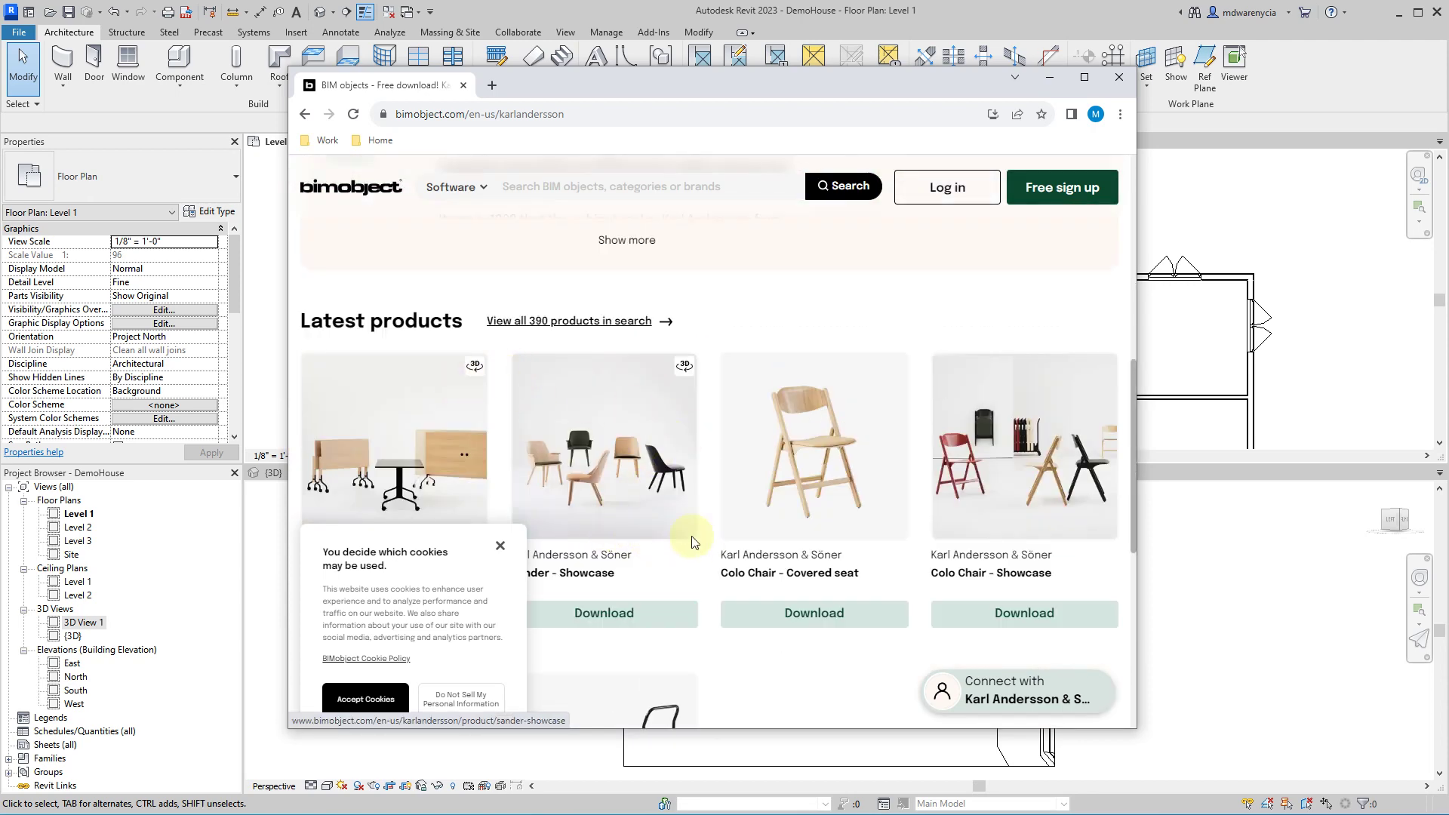
pyautogui.scroll(5, 771, 520)
pyautogui.scroll(-7, 770, 517)
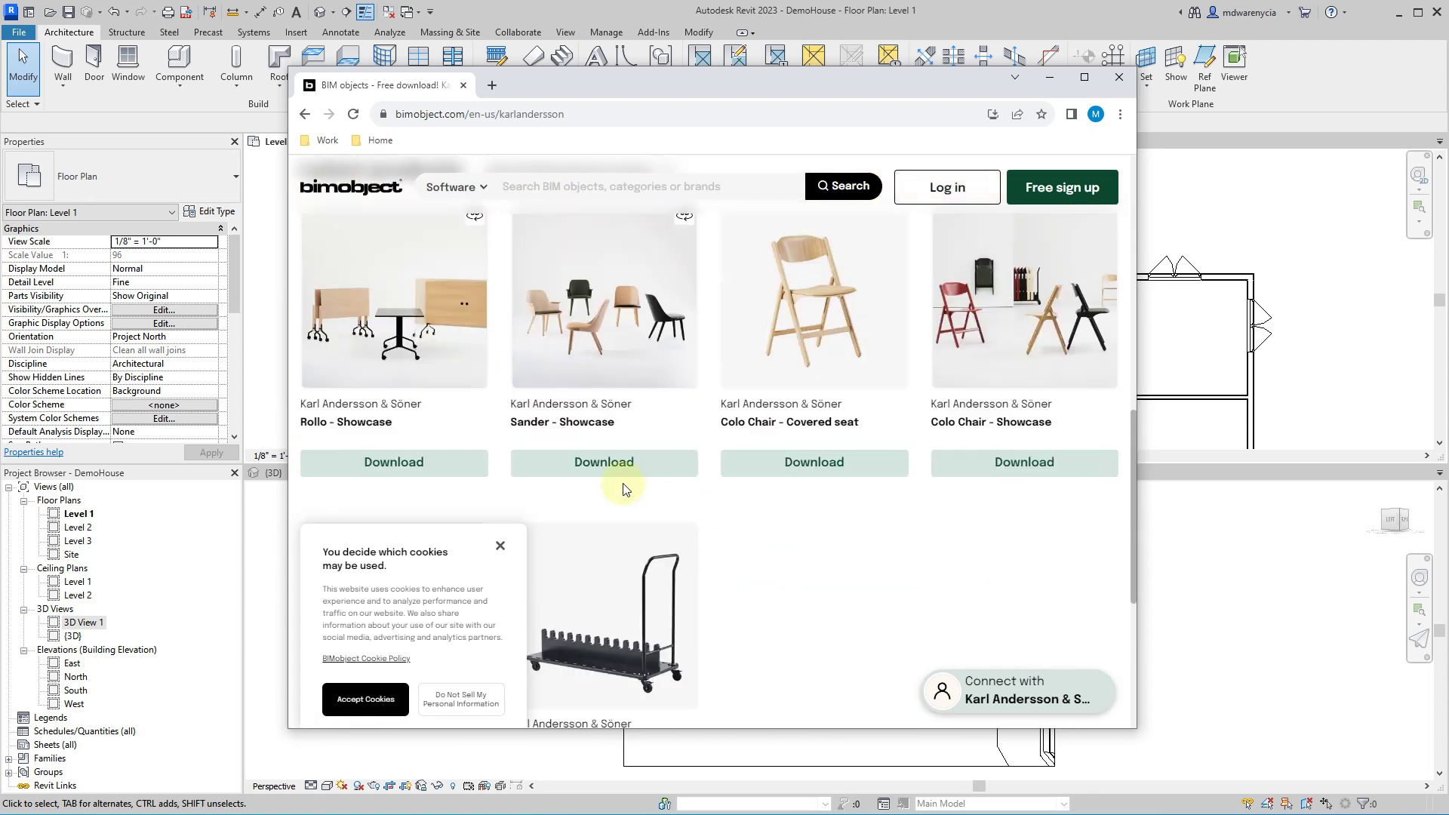
pyautogui.click(601, 468)
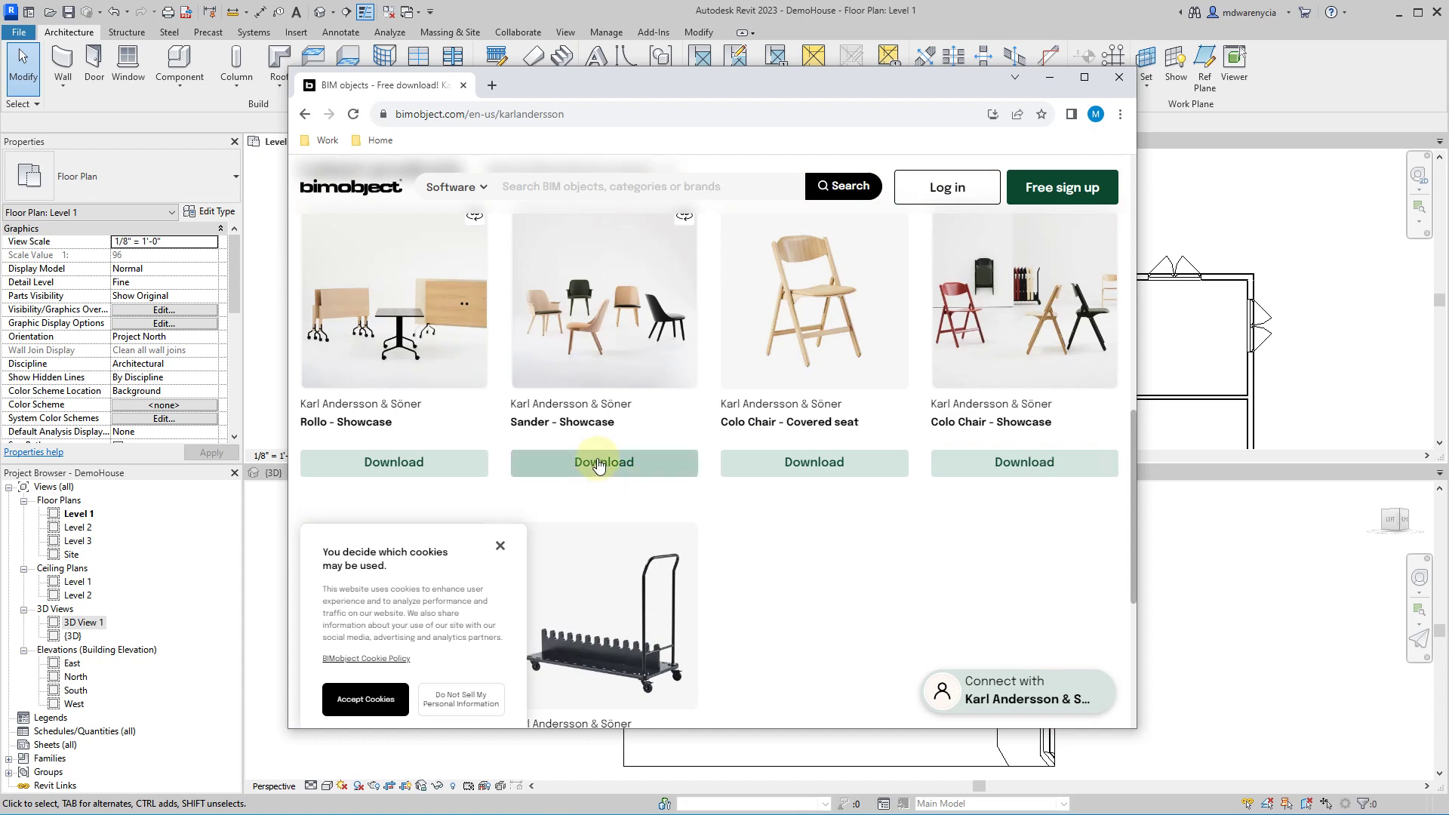
pyautogui.scroll(10, 679, 440)
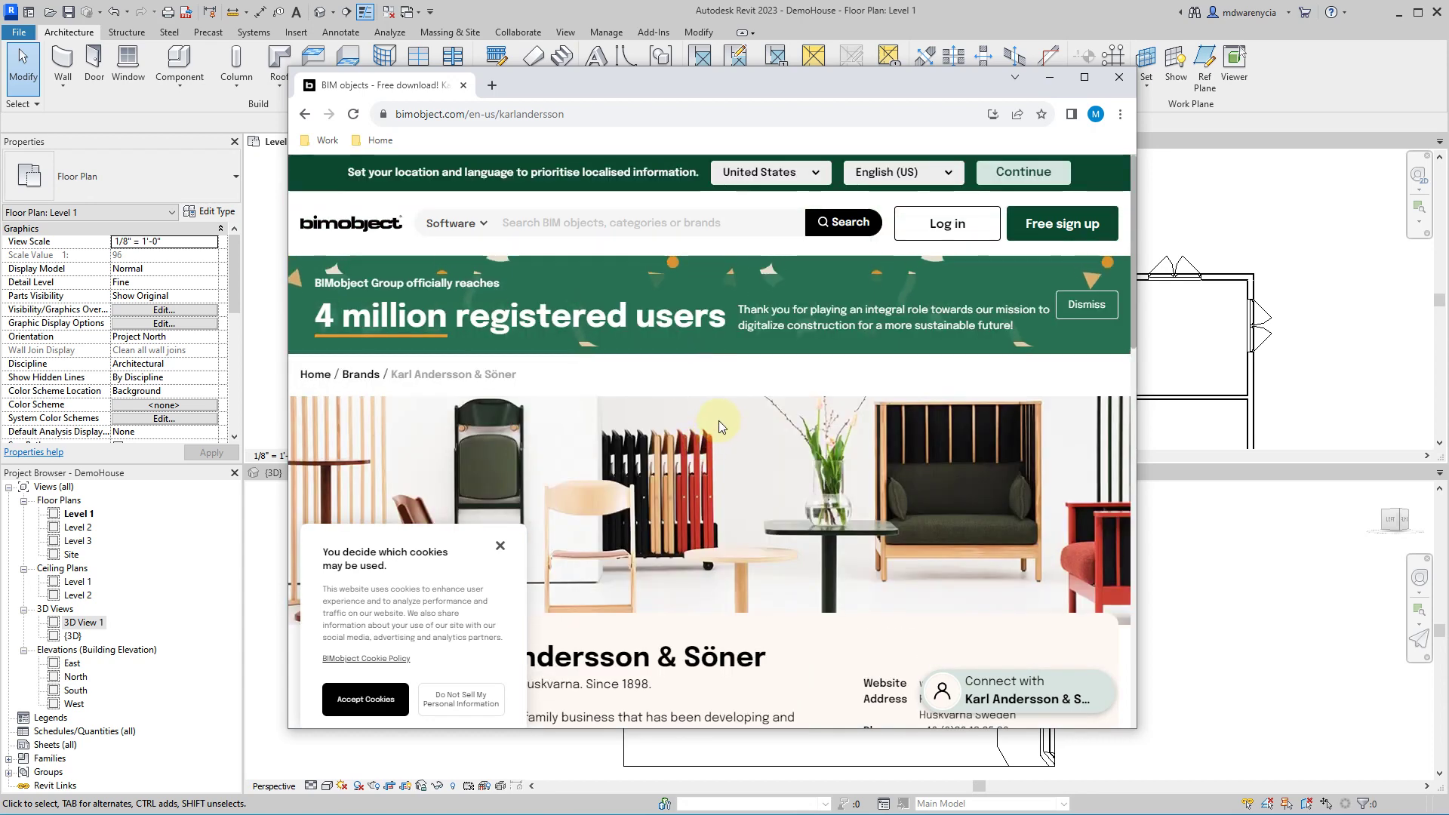
pyautogui.scroll(-5, 721, 453)
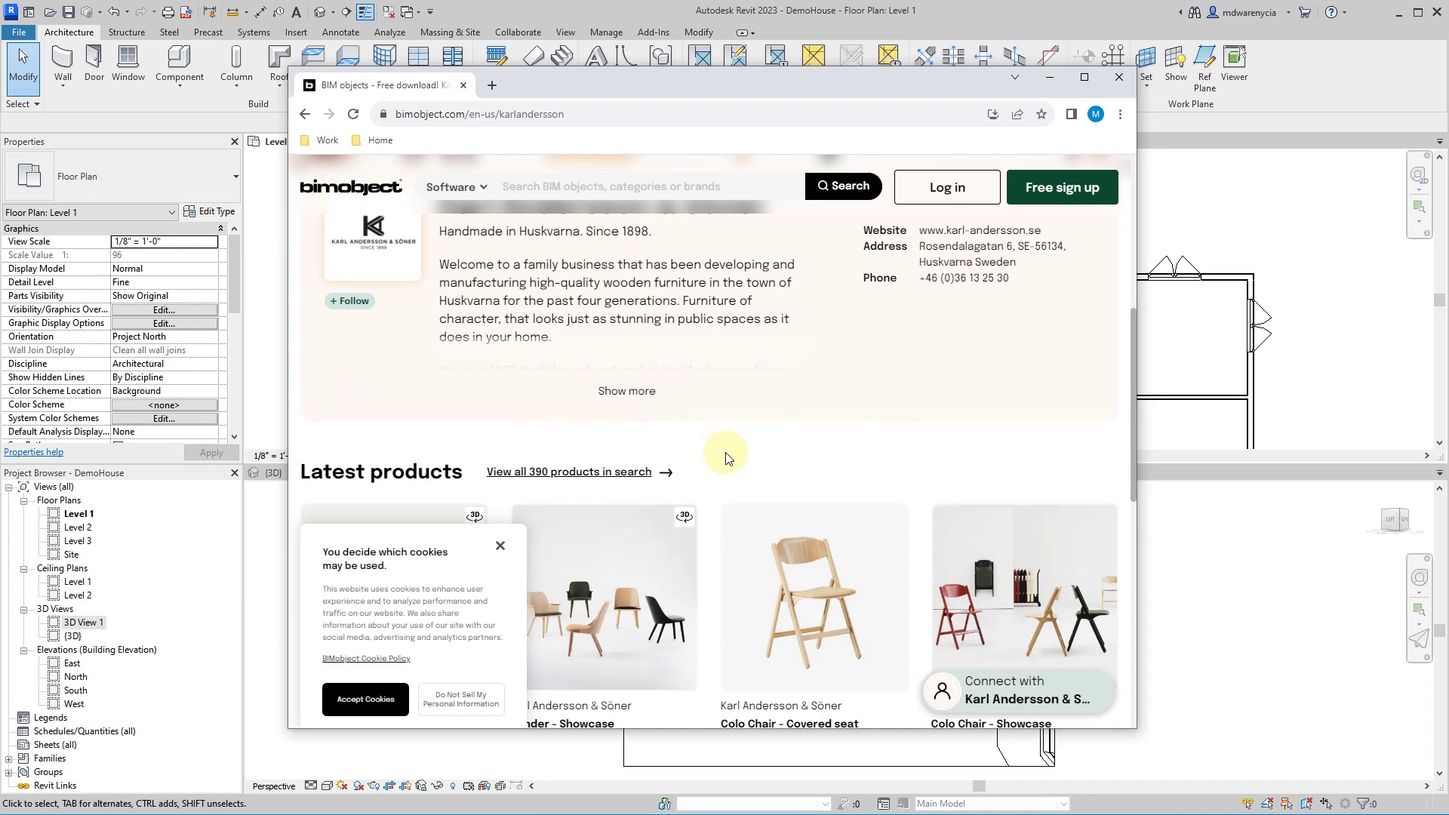
pyautogui.scroll(5, 764, 438)
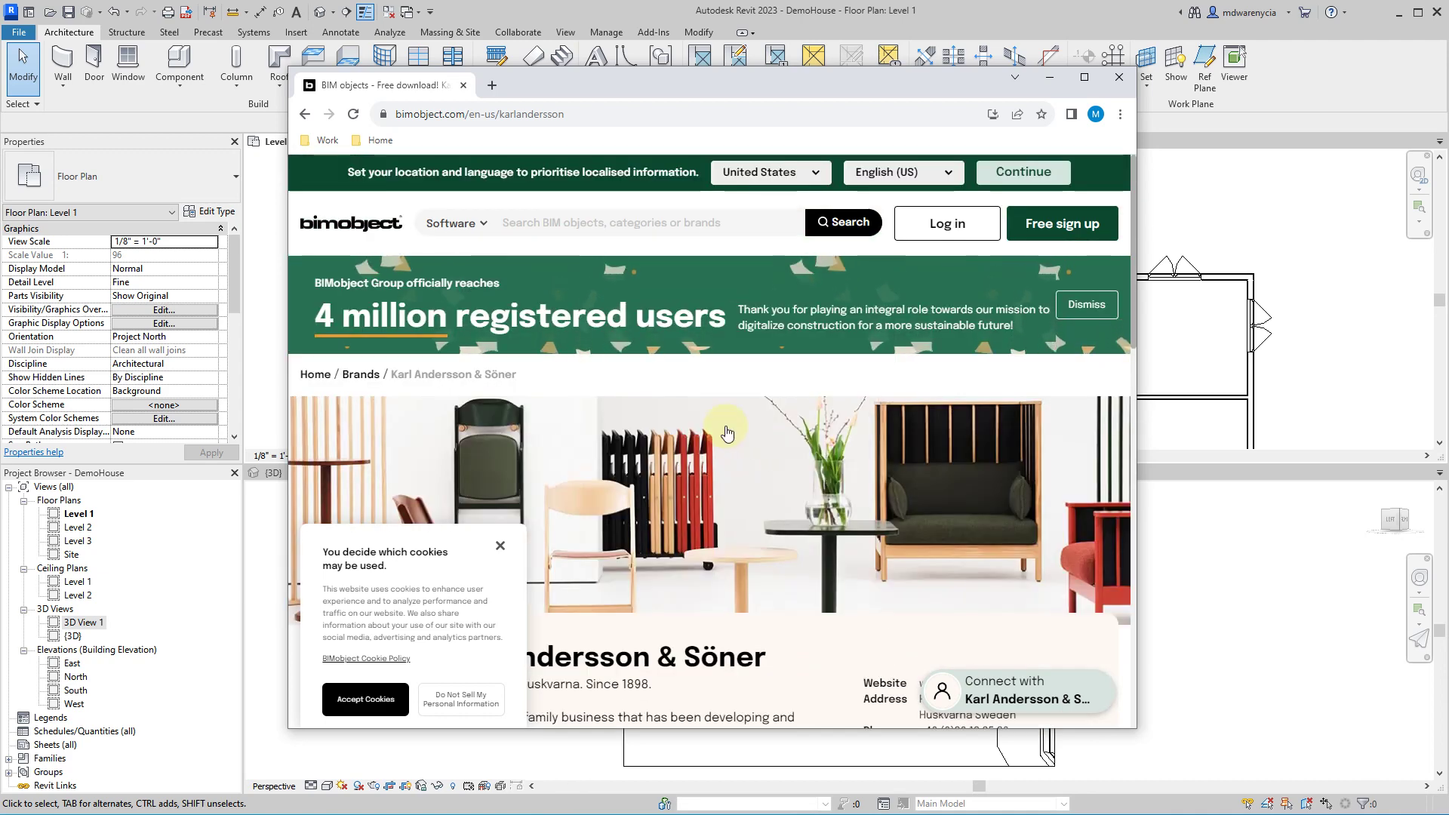
# - Return to the full Brands directory on bimobject.com and dismiss the cookie notice
pyautogui.hotkey('alt', 'Left')
pyautogui.click(336, 246)
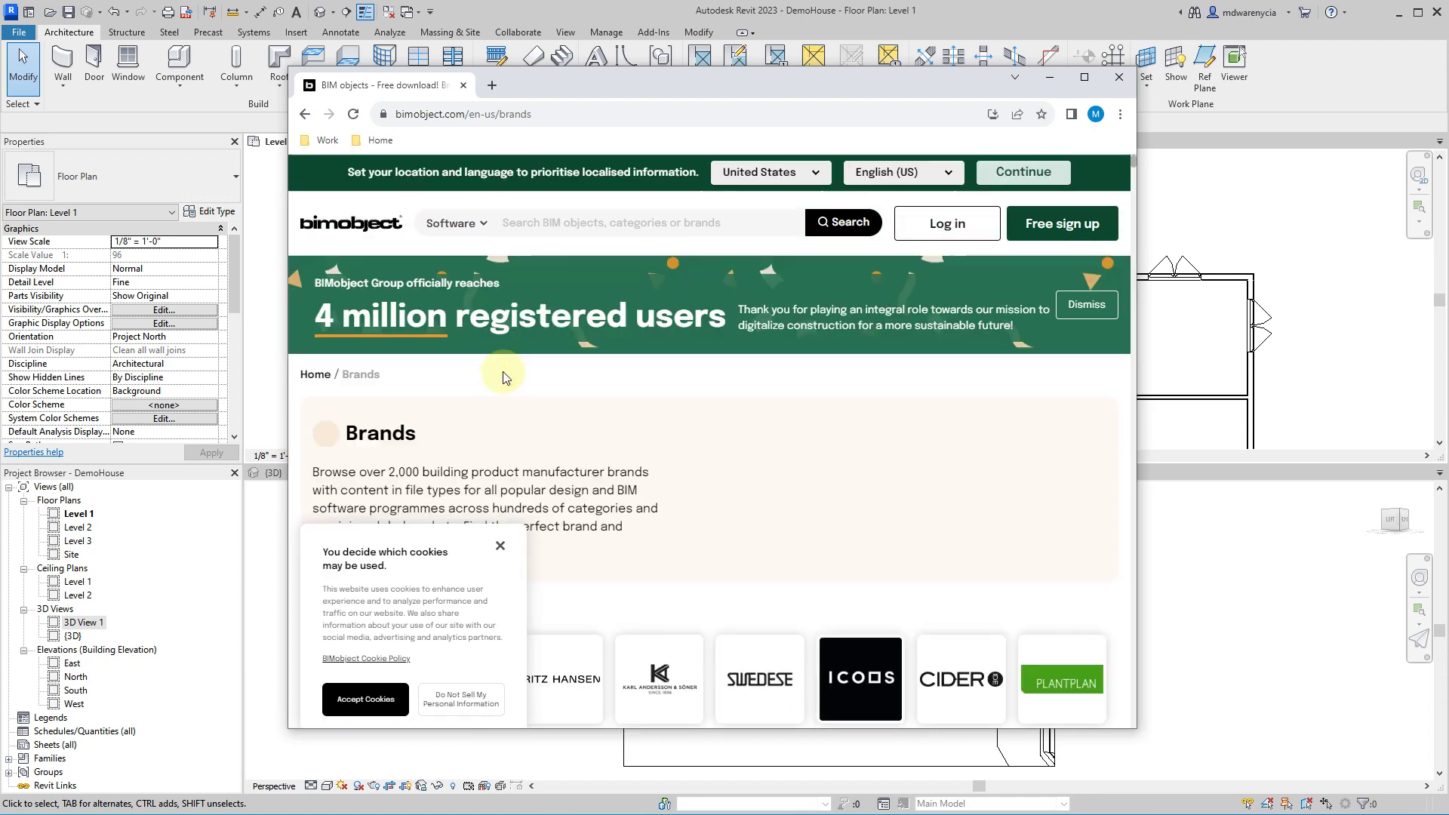
pyautogui.scroll(-6, 722, 450)
pyautogui.scroll(-4, 727, 440)
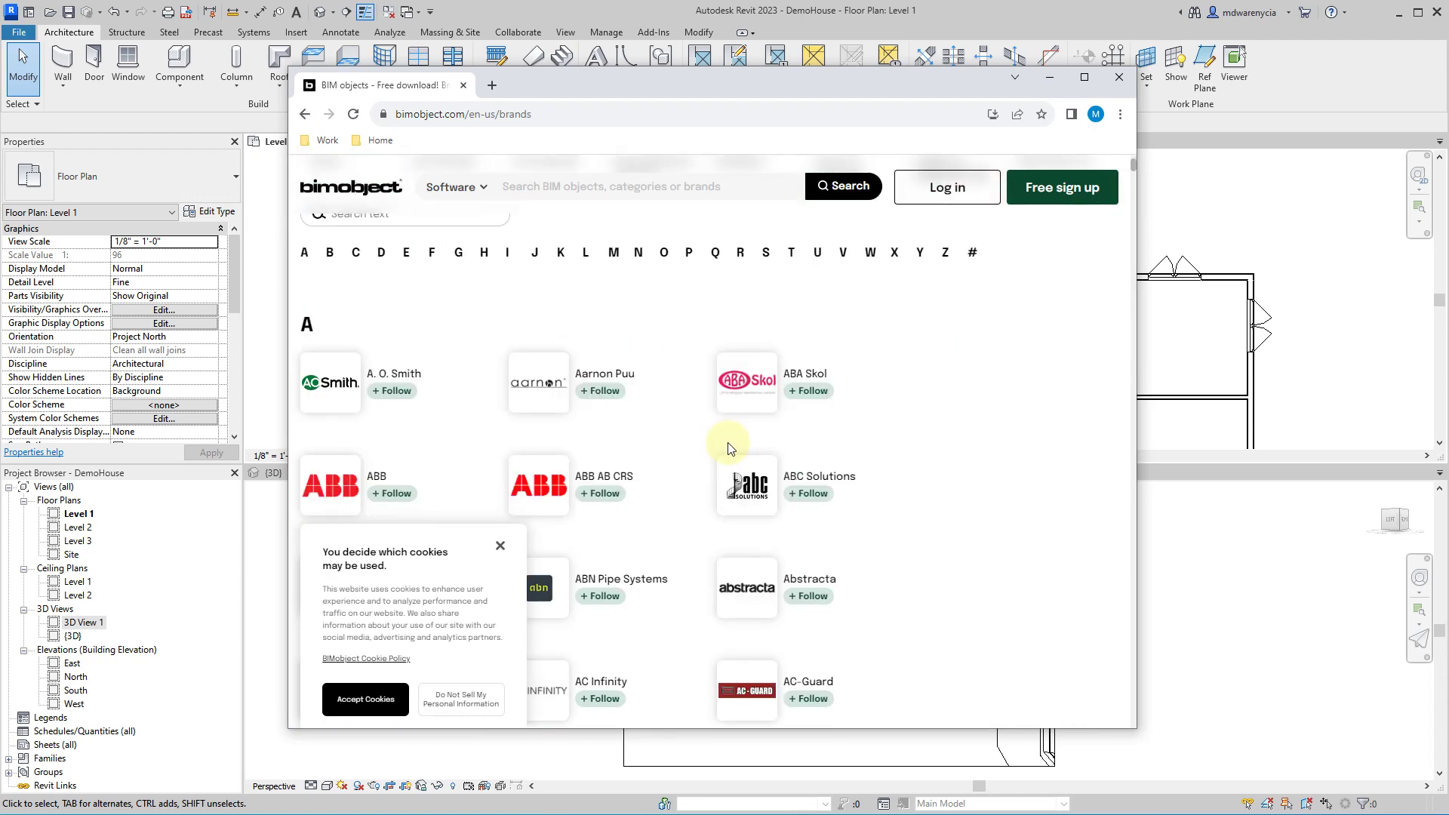
pyautogui.click(500, 552)
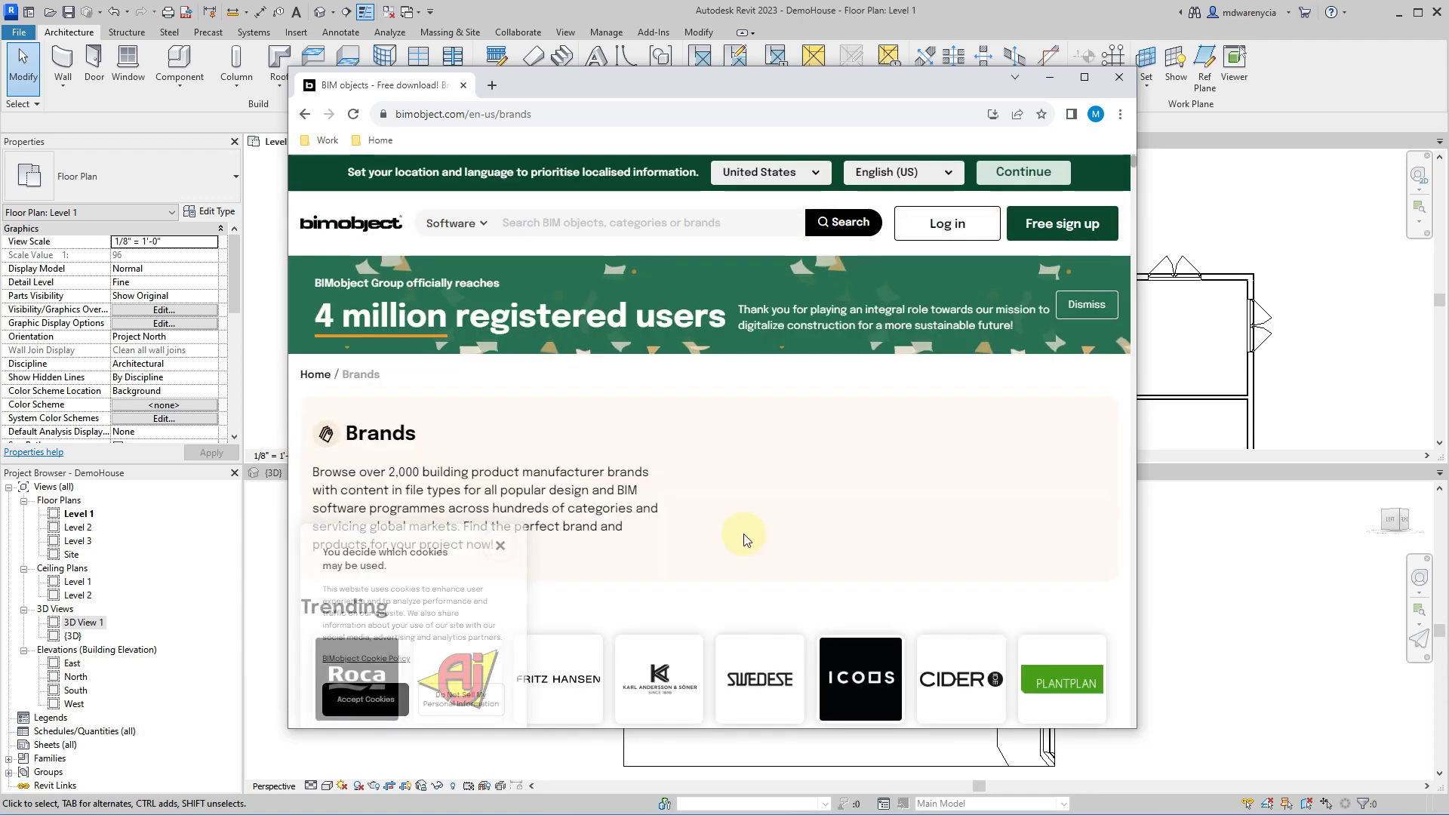
# - Look through the manufacturers listed under A in the Brands directory
pyautogui.scroll(-5, 723, 528)
pyautogui.scroll(-6, 792, 510)
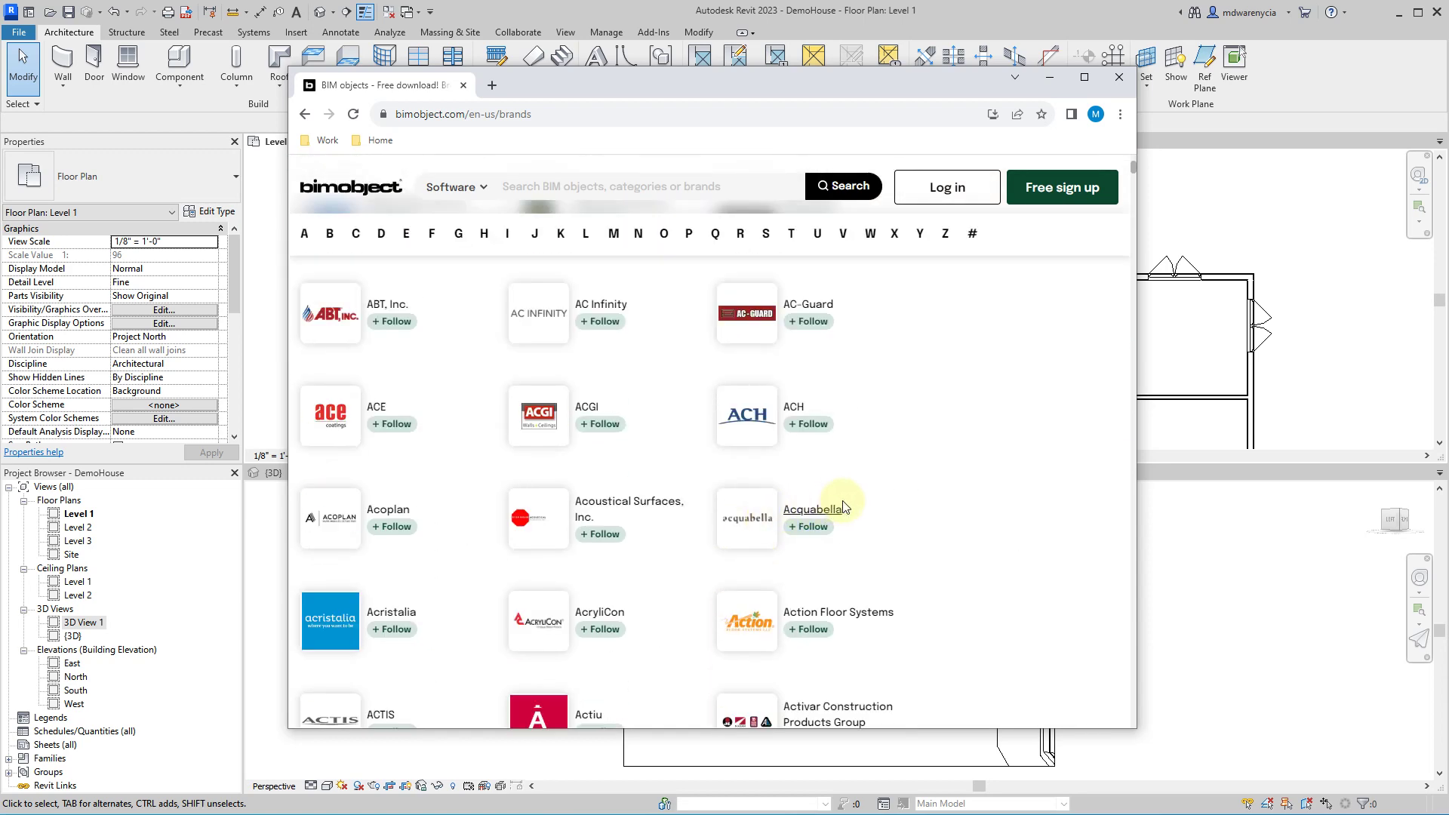
pyautogui.scroll(-20, 851, 504)
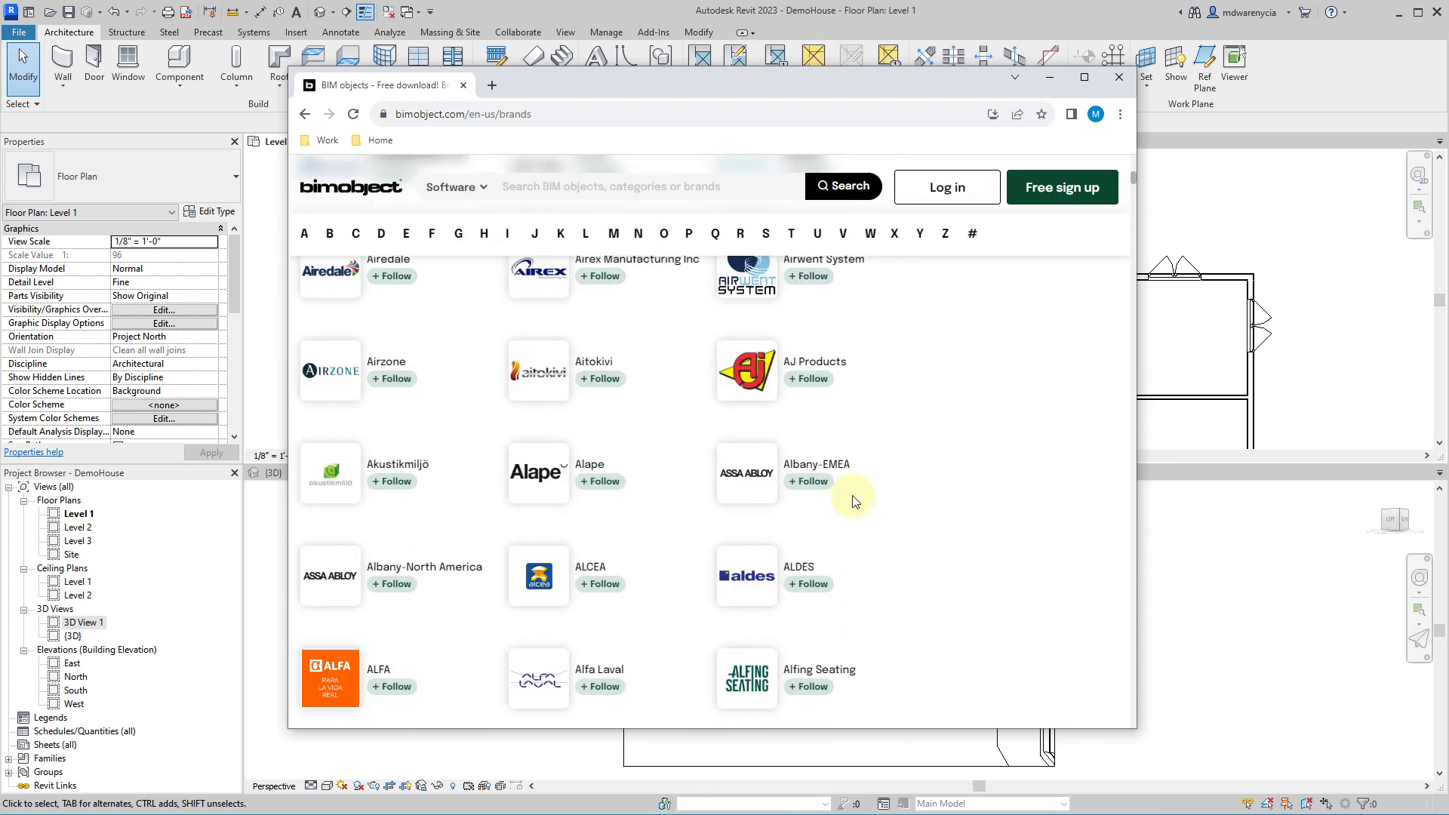
pyautogui.scroll(-4, 853, 502)
pyautogui.scroll(-5, 854, 501)
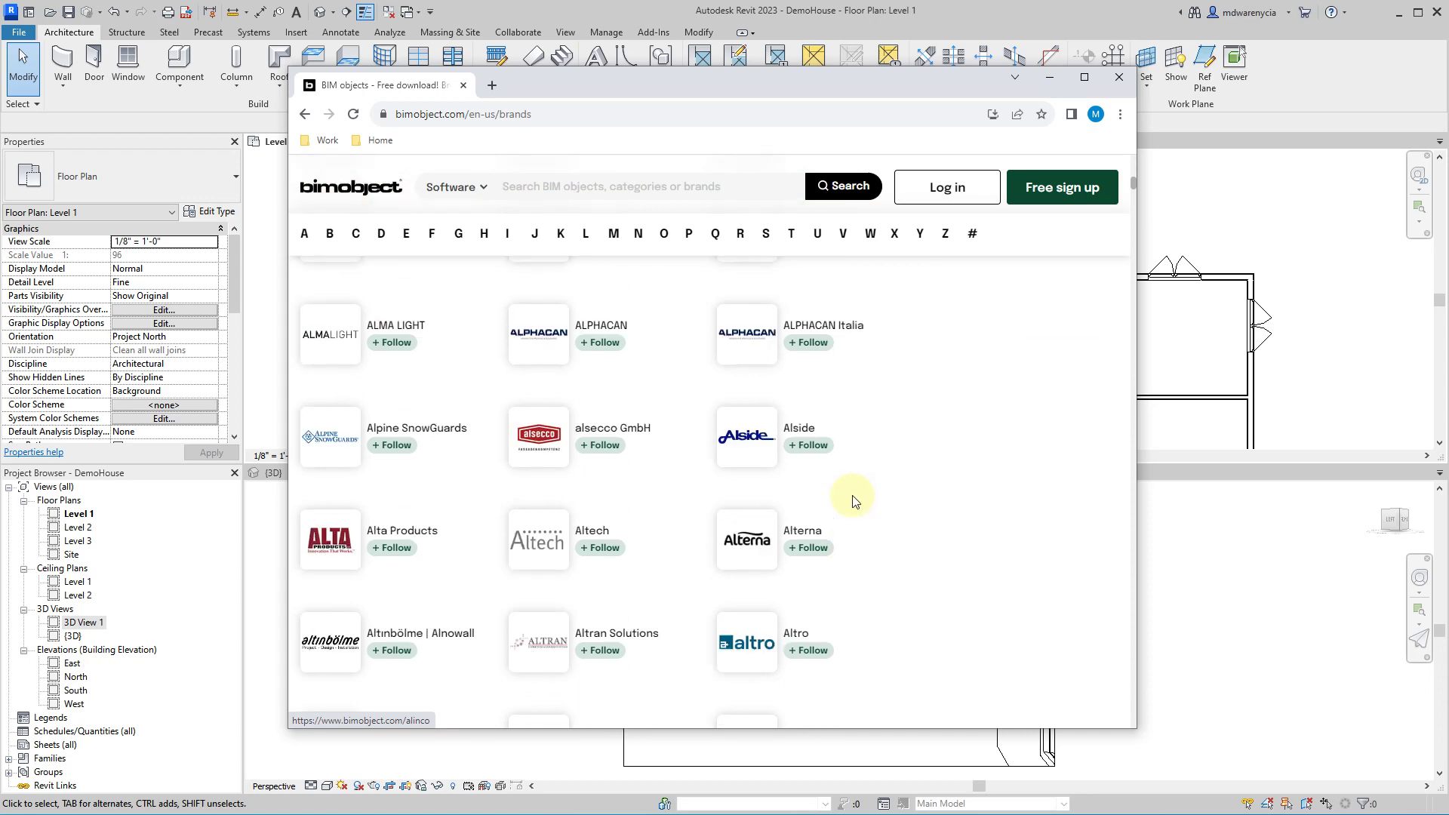
pyautogui.scroll(-12, 854, 502)
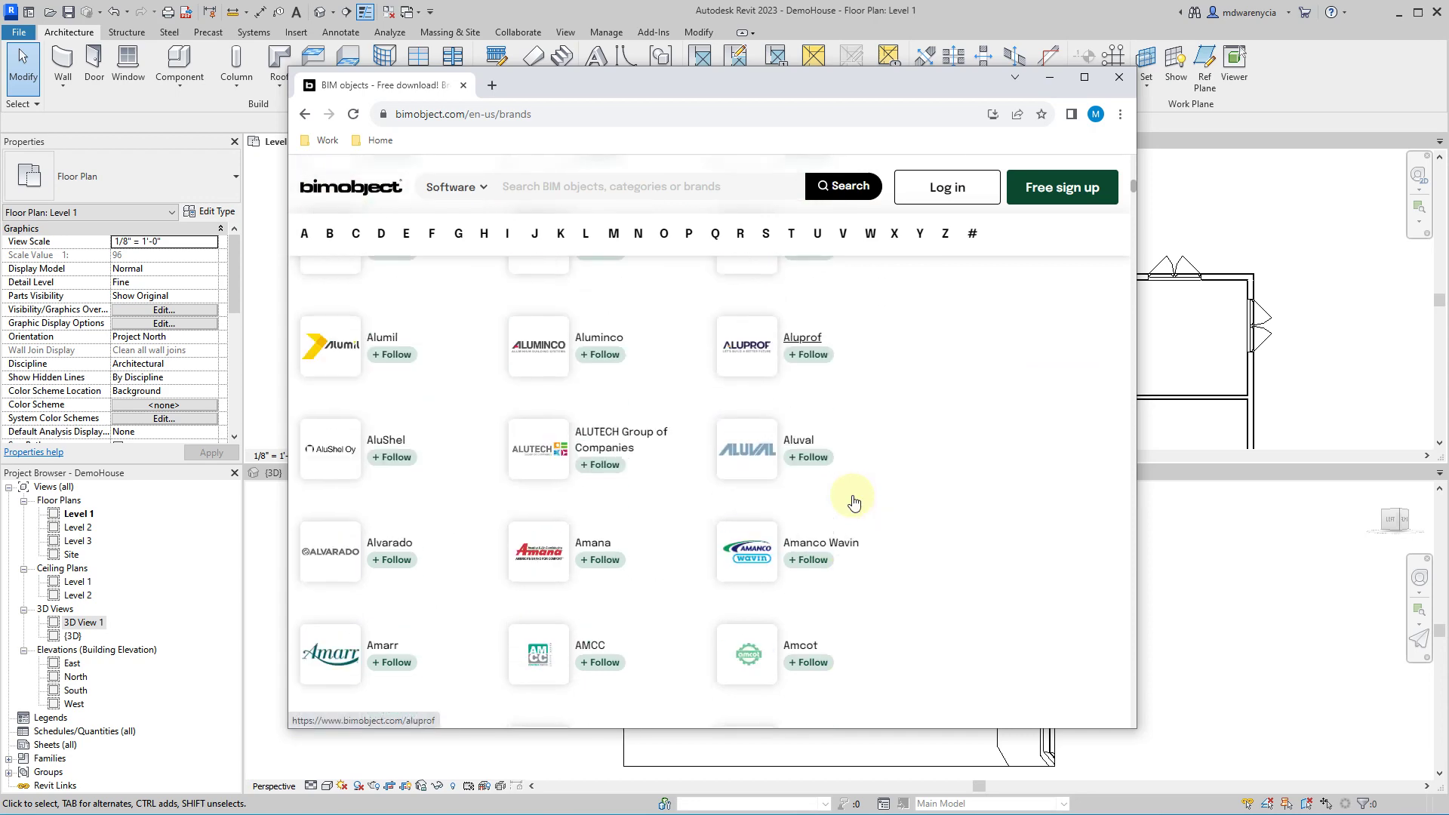
pyautogui.scroll(-8, 853, 498)
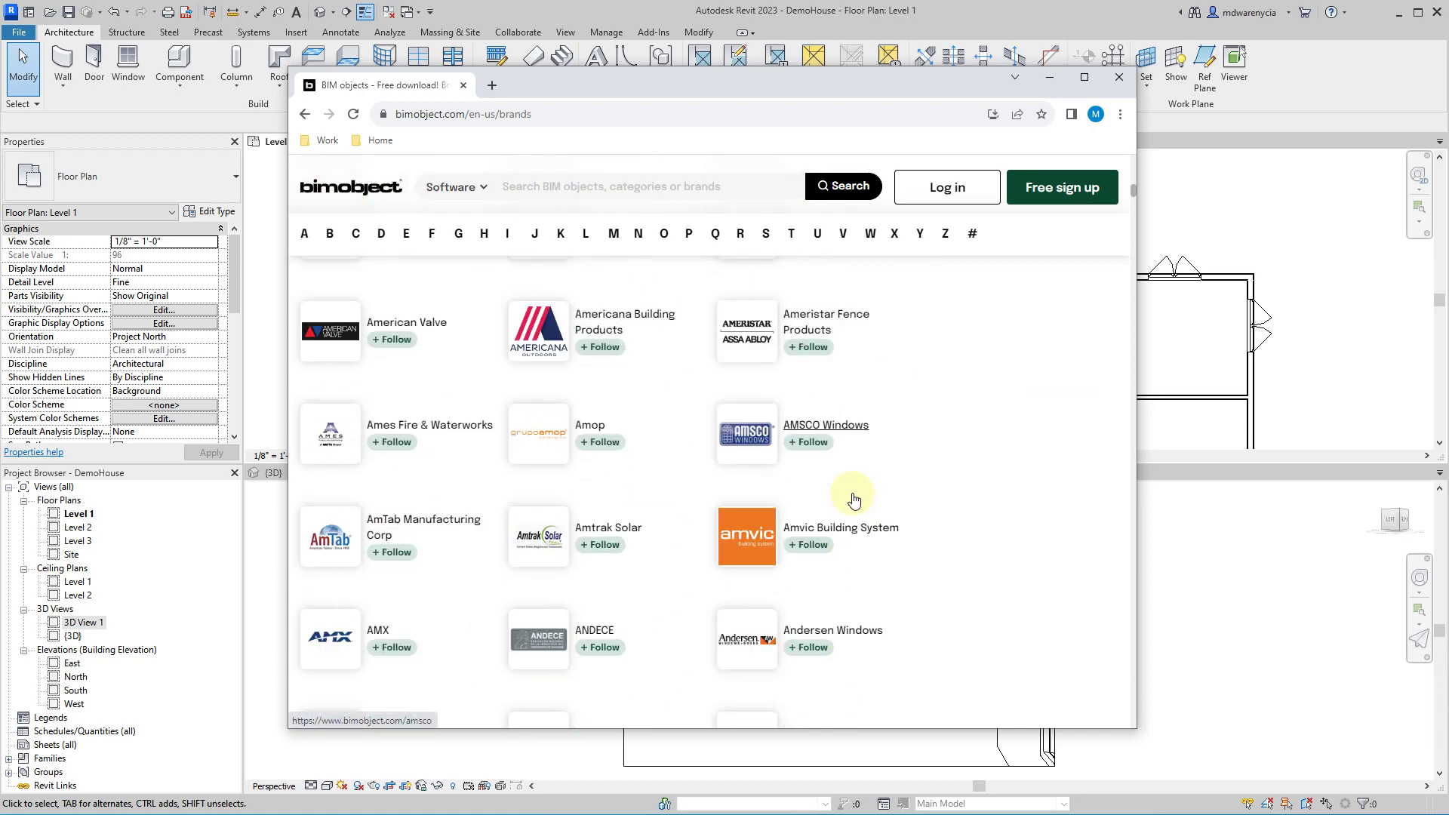
pyautogui.scroll(5, 854, 502)
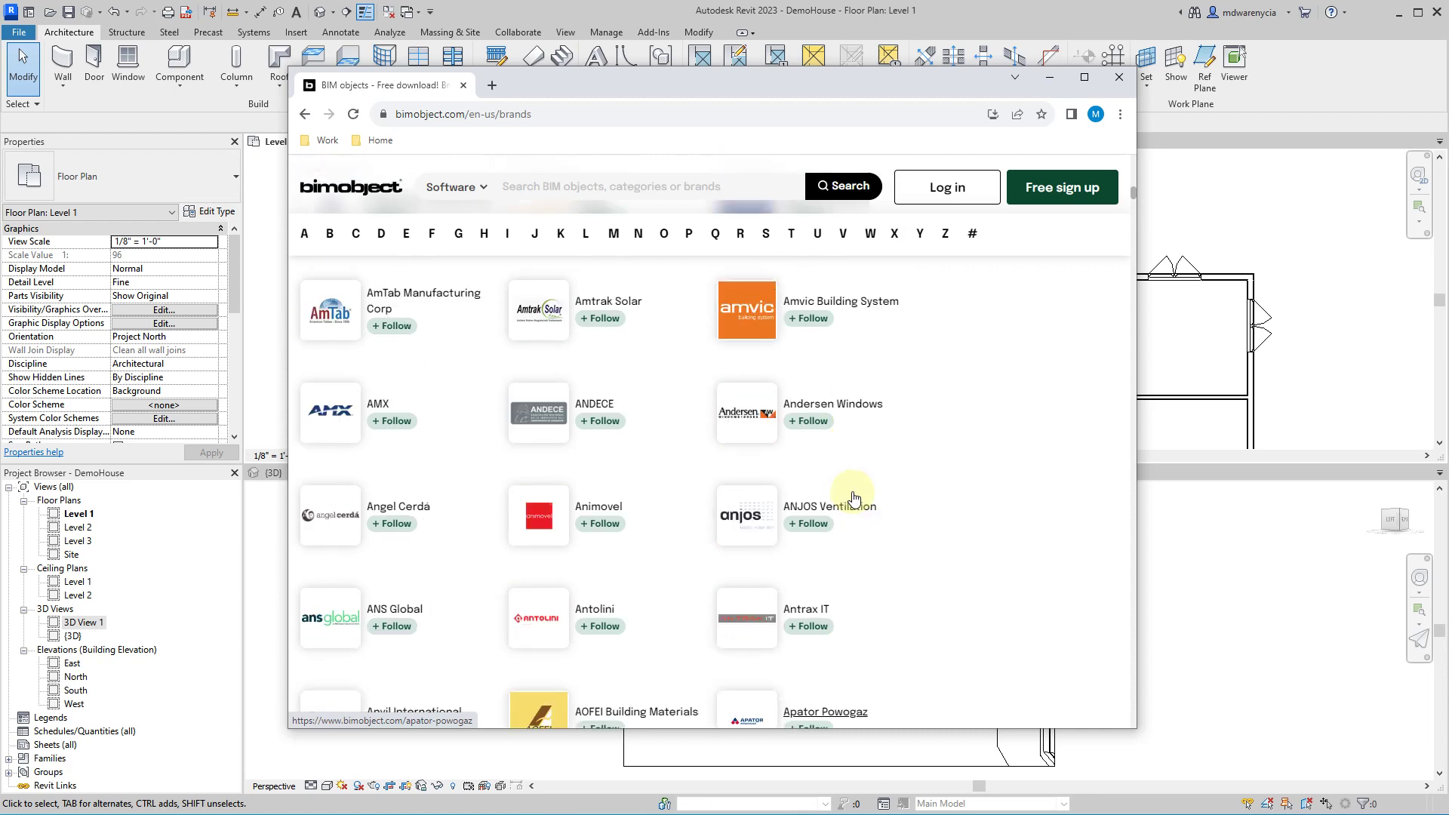
# - Open the Amtrak Solar brand page, examine its downloadable solar fan products, and return to the Brands directory
pyautogui.click(618, 453)
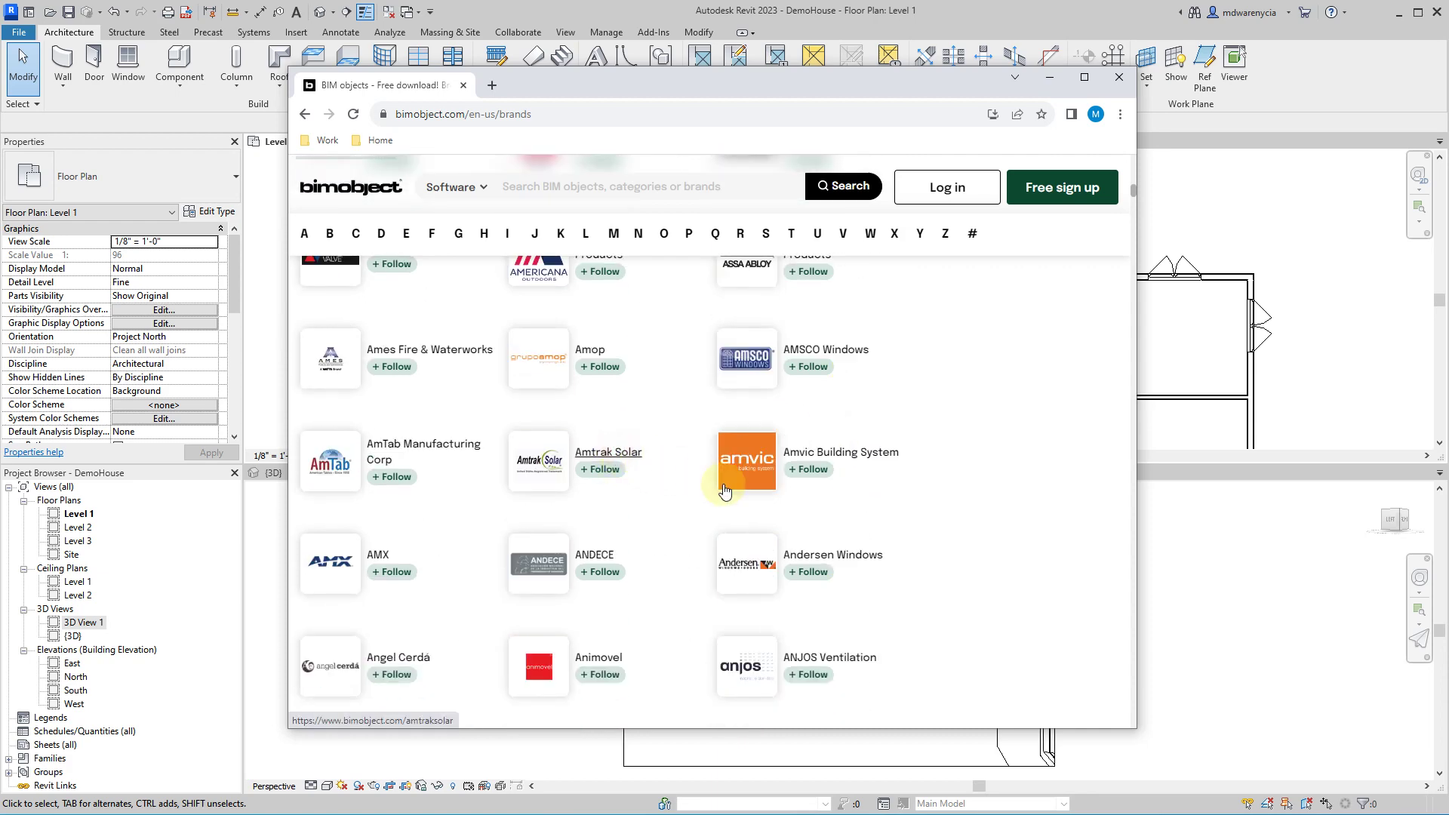
pyautogui.scroll(-6, 730, 496)
pyautogui.scroll(-1, 730, 496)
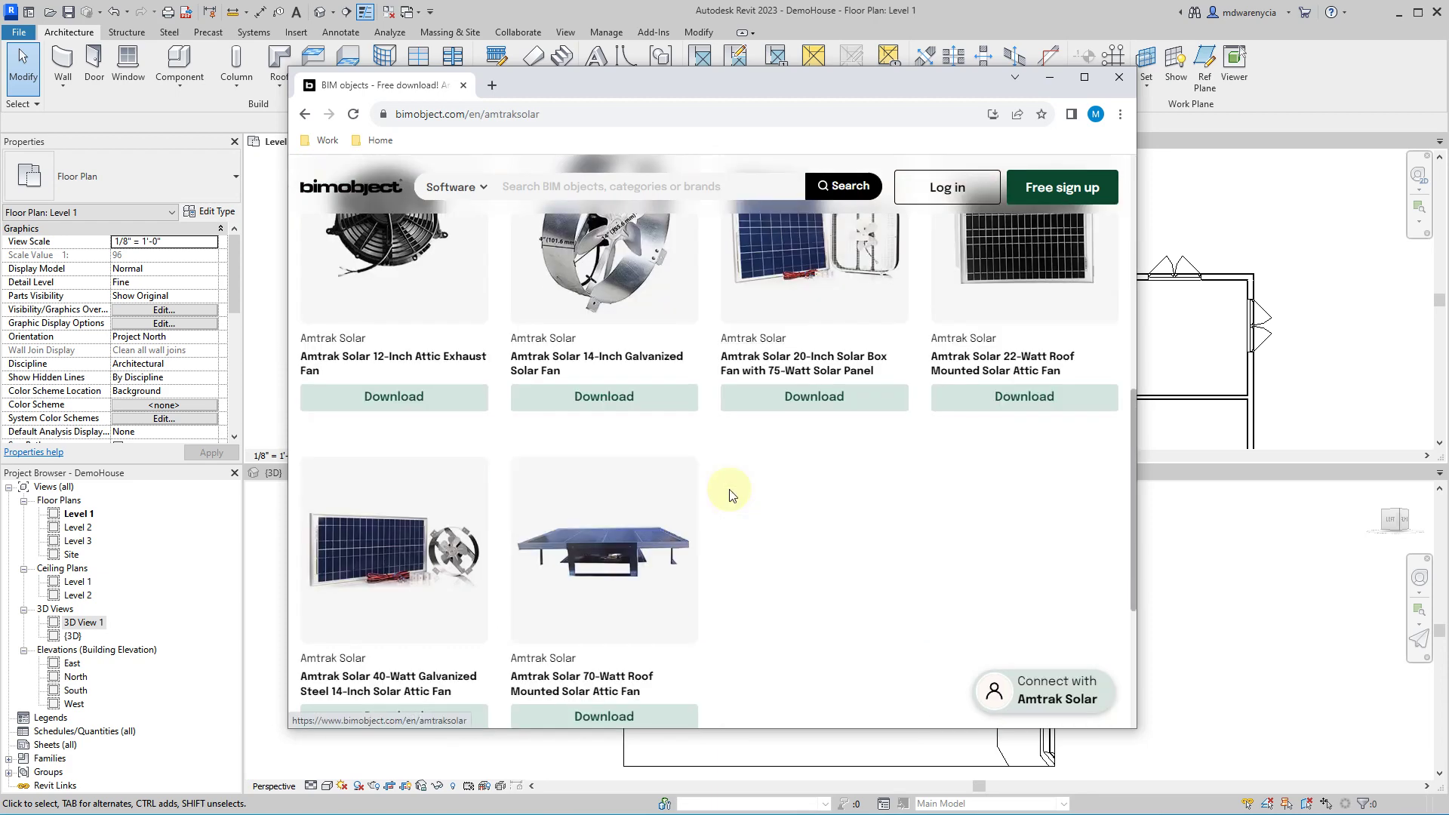
pyautogui.hotkey('alt', 'Left')
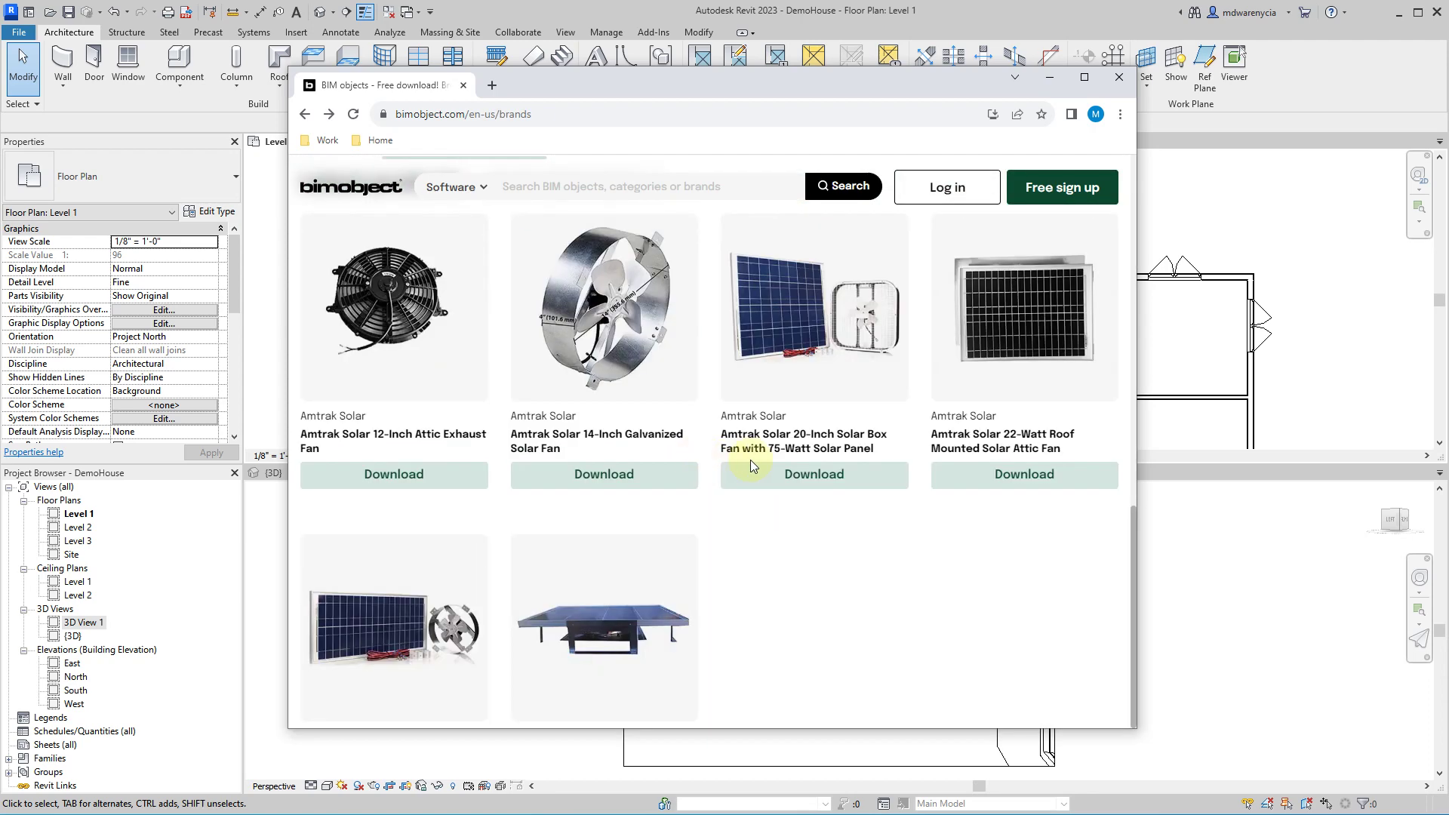
# - Look through the rest of the A brands and into the B brands, and switch back to the DemoHouse model in Revit
pyautogui.scroll(-15, 751, 468)
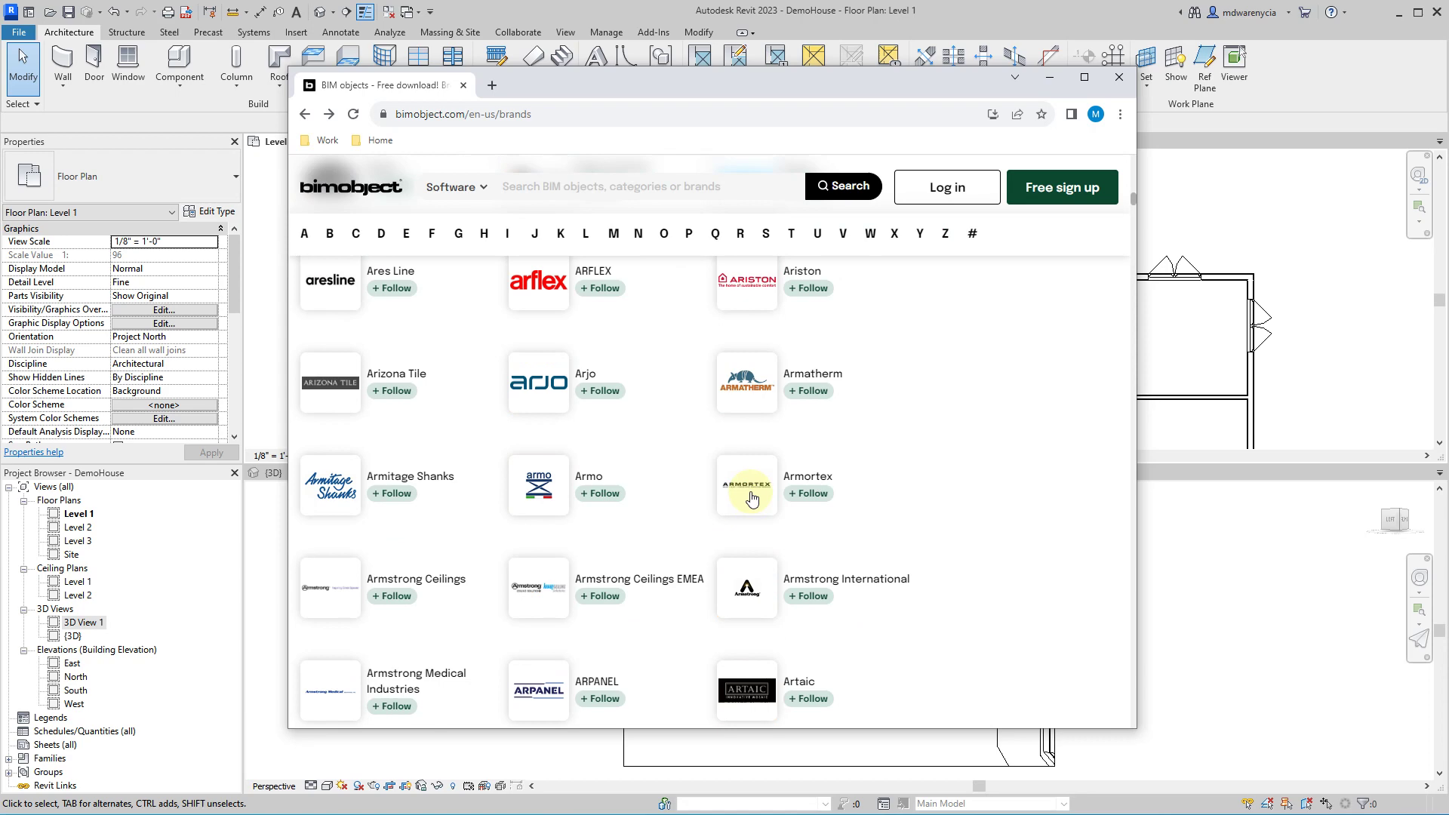
pyautogui.scroll(-5, 751, 498)
pyautogui.scroll(-12, 746, 495)
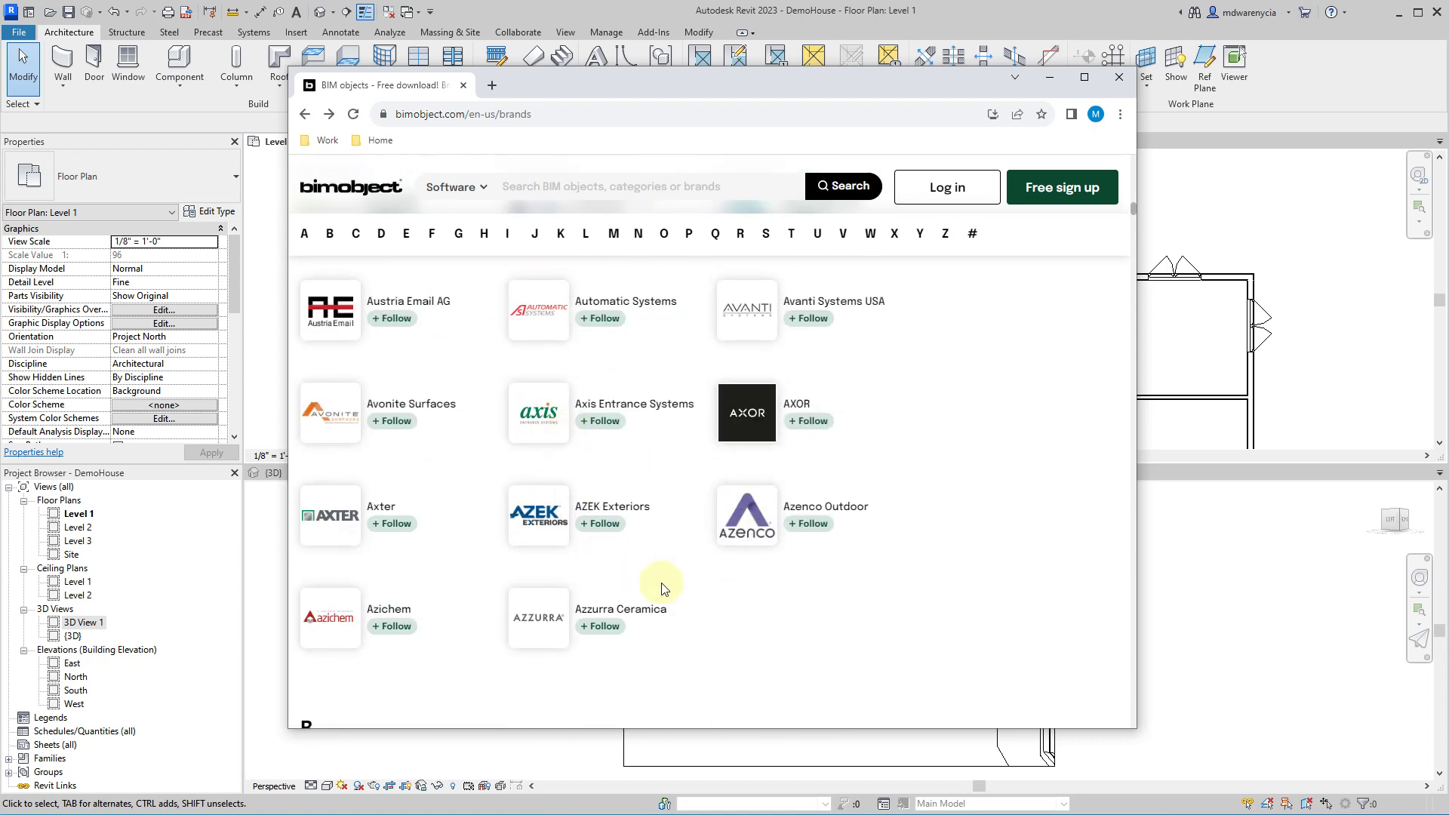
pyautogui.scroll(-8, 649, 573)
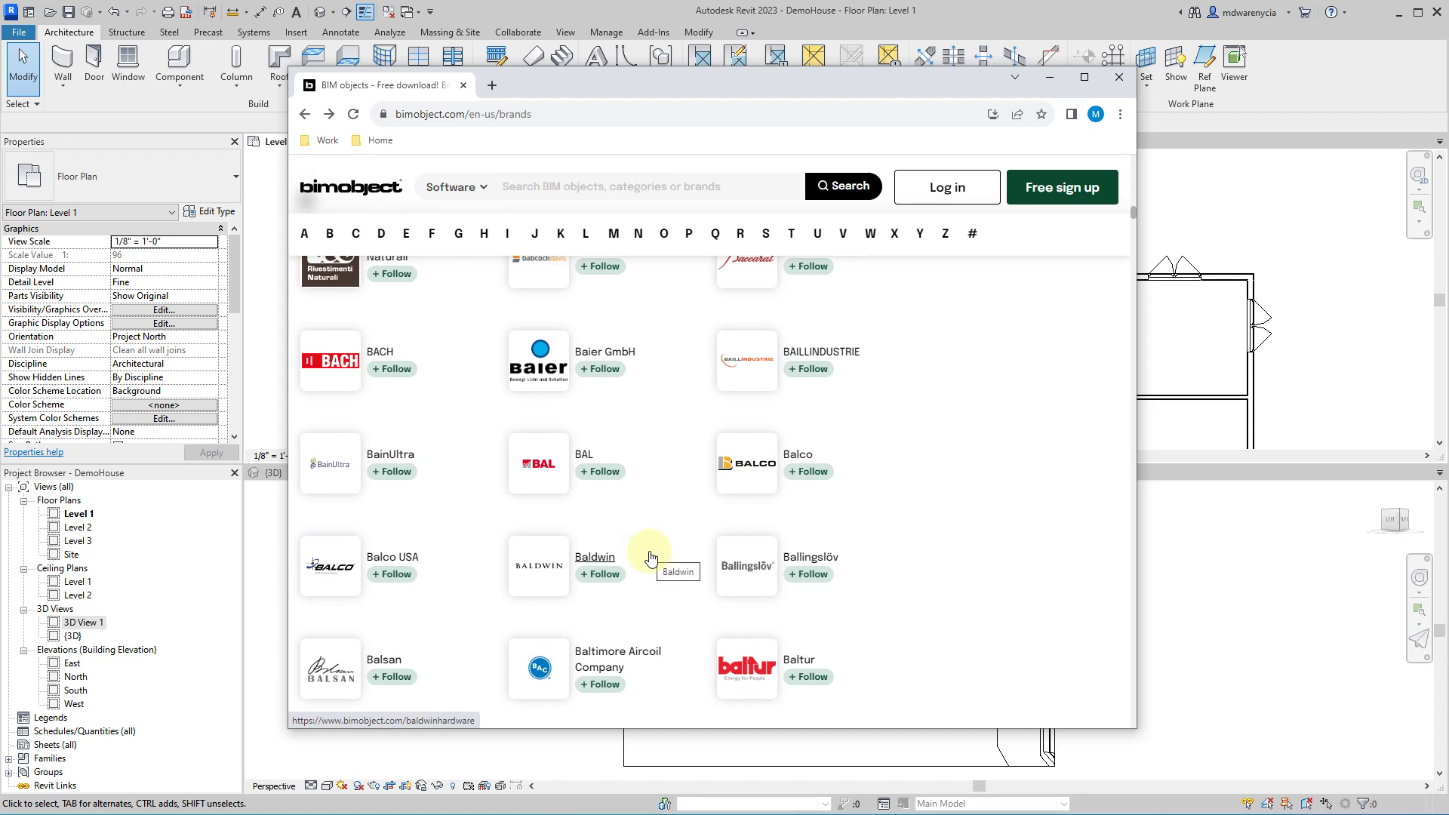
pyautogui.scroll(-8, 651, 558)
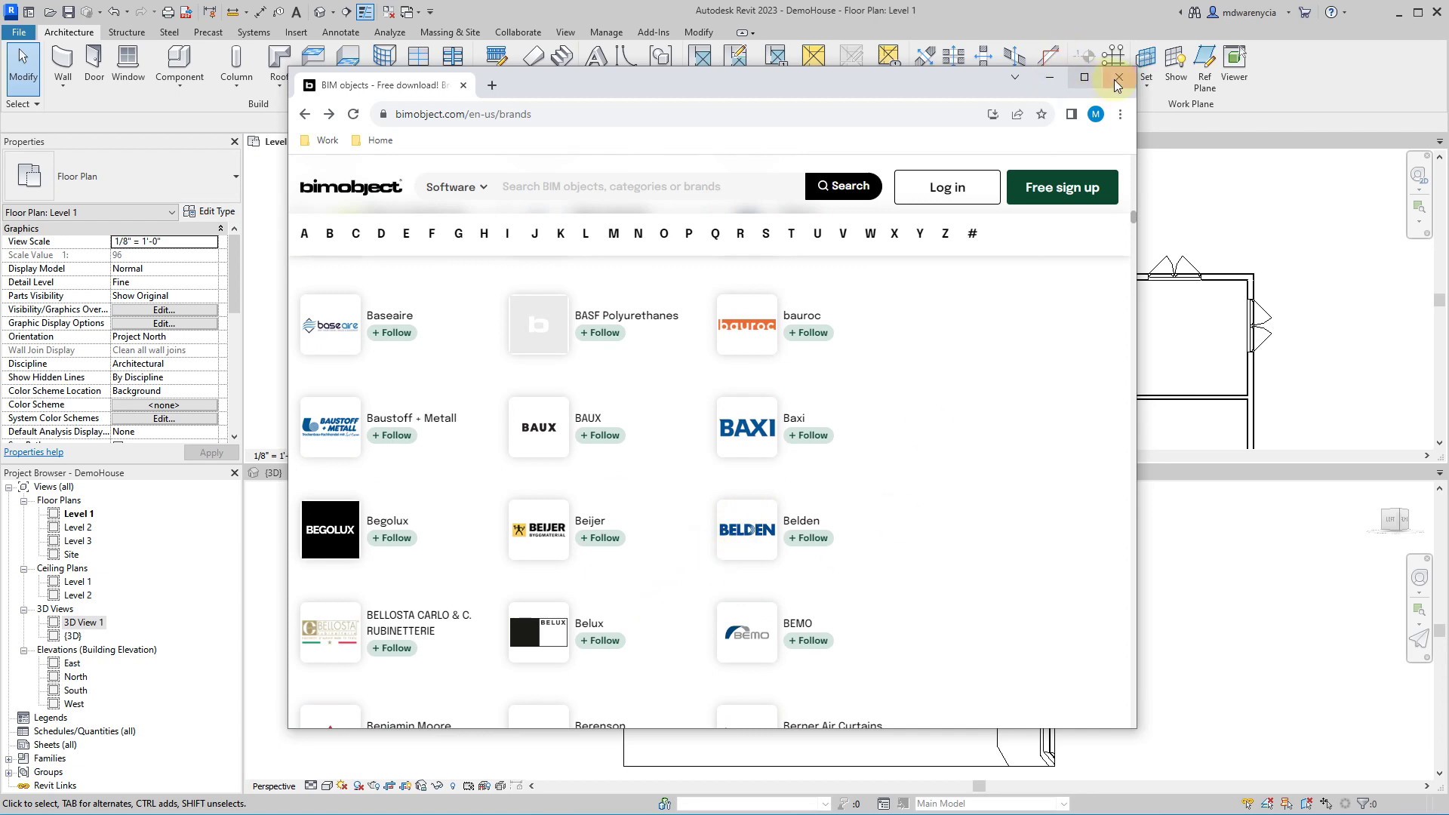
pyautogui.click(1061, 83)
# - Select the west exterior wall in the Level 1 floor plan, examine its instance properties, and clear the selection
pyautogui.click(420, 548)
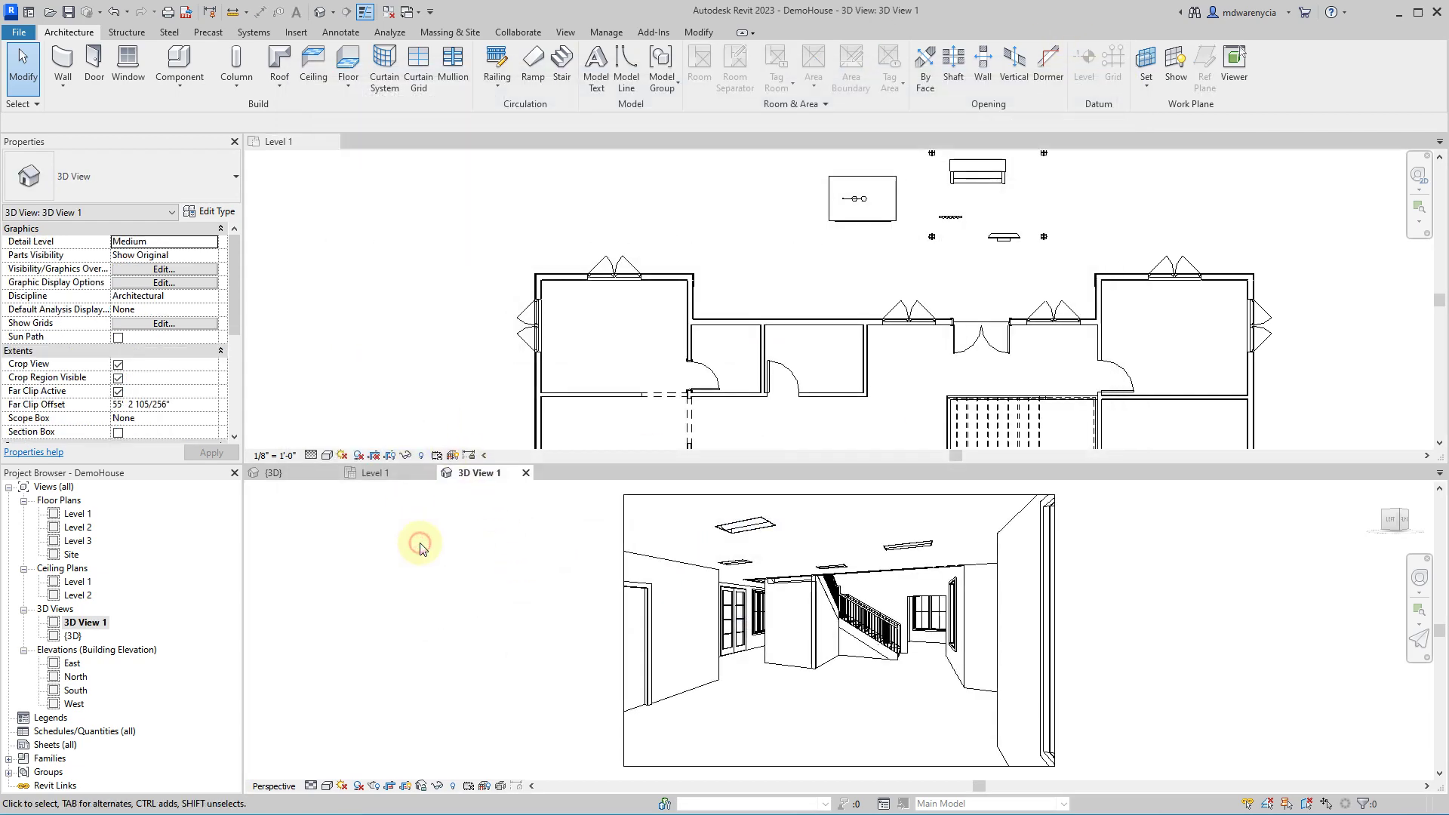
pyautogui.click(528, 377)
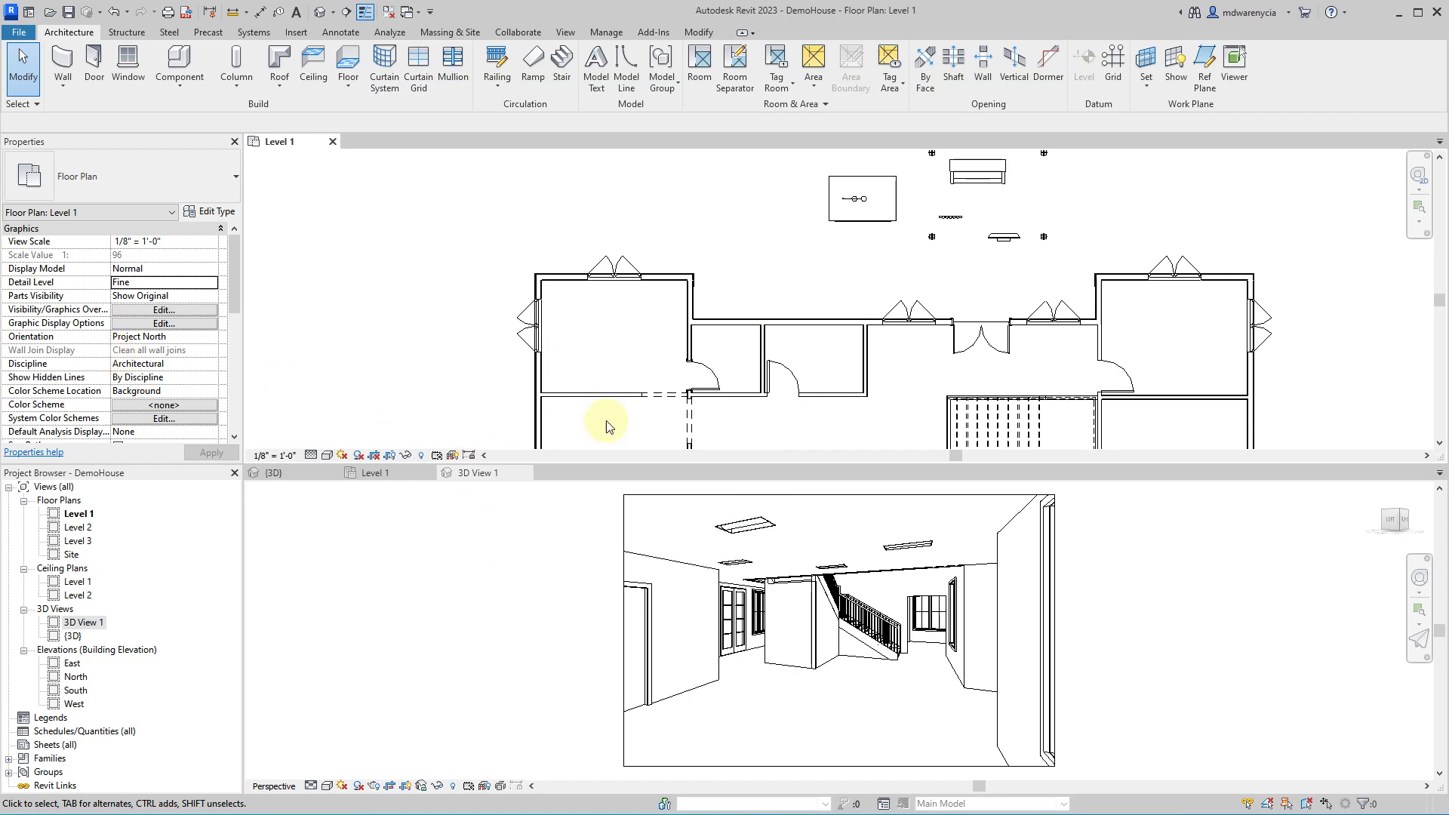
pyautogui.click(540, 379)
pyautogui.scroll(-8, 167, 352)
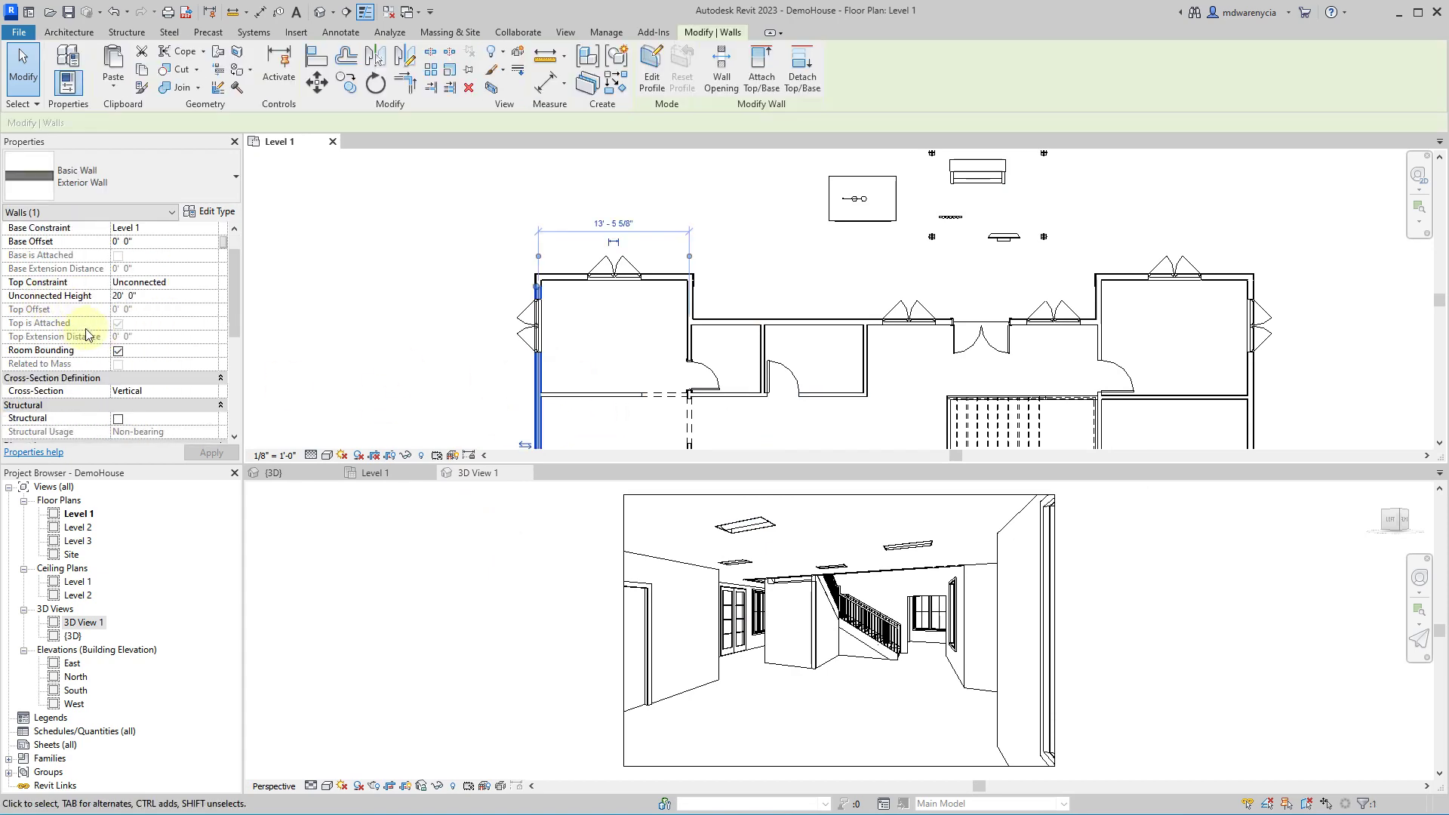
pyautogui.click(430, 398)
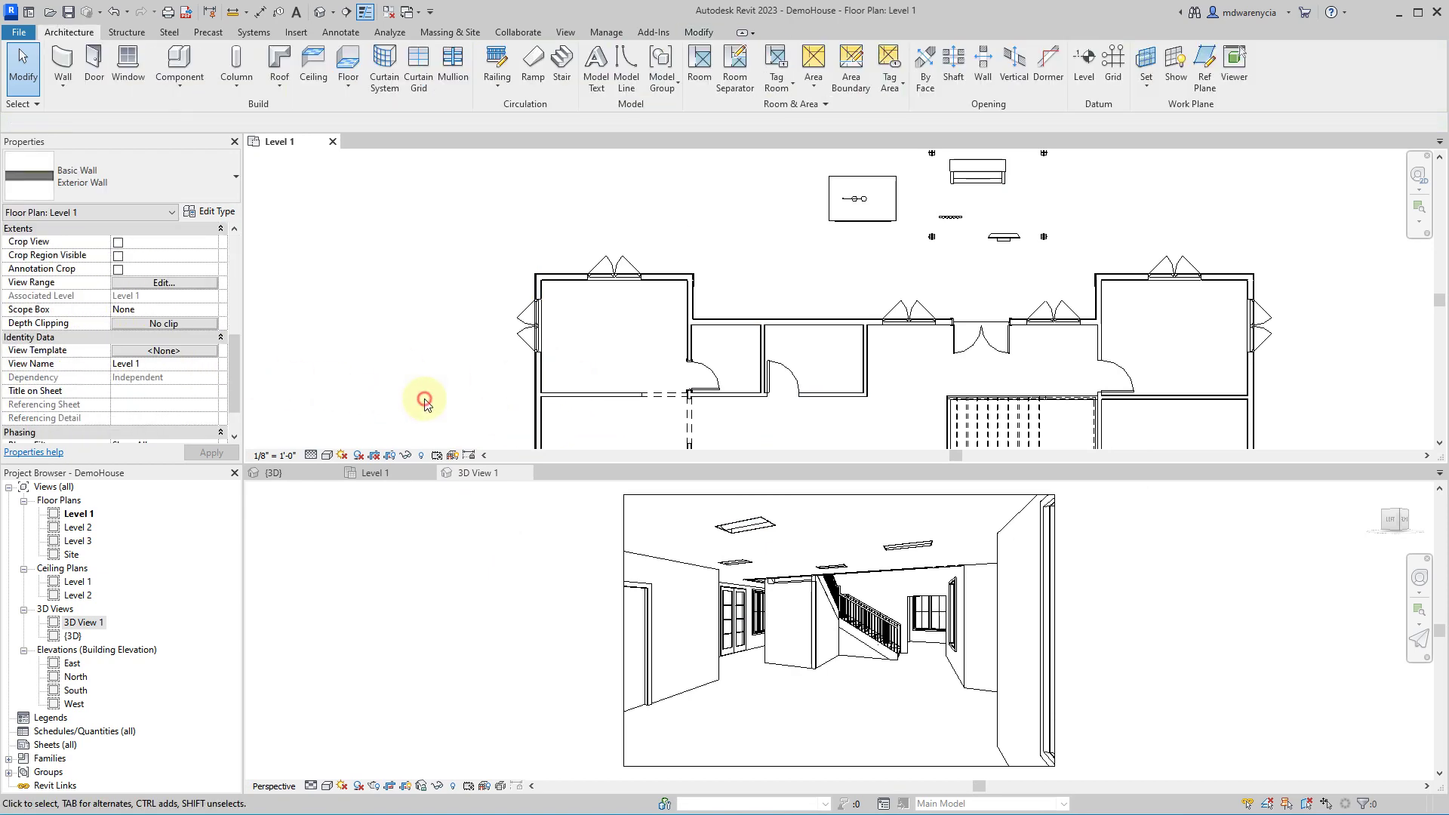
# - Select the arm-extension table lamp on the table outside the house, examine its instance properties, and deselect it
pyautogui.click(862, 201)
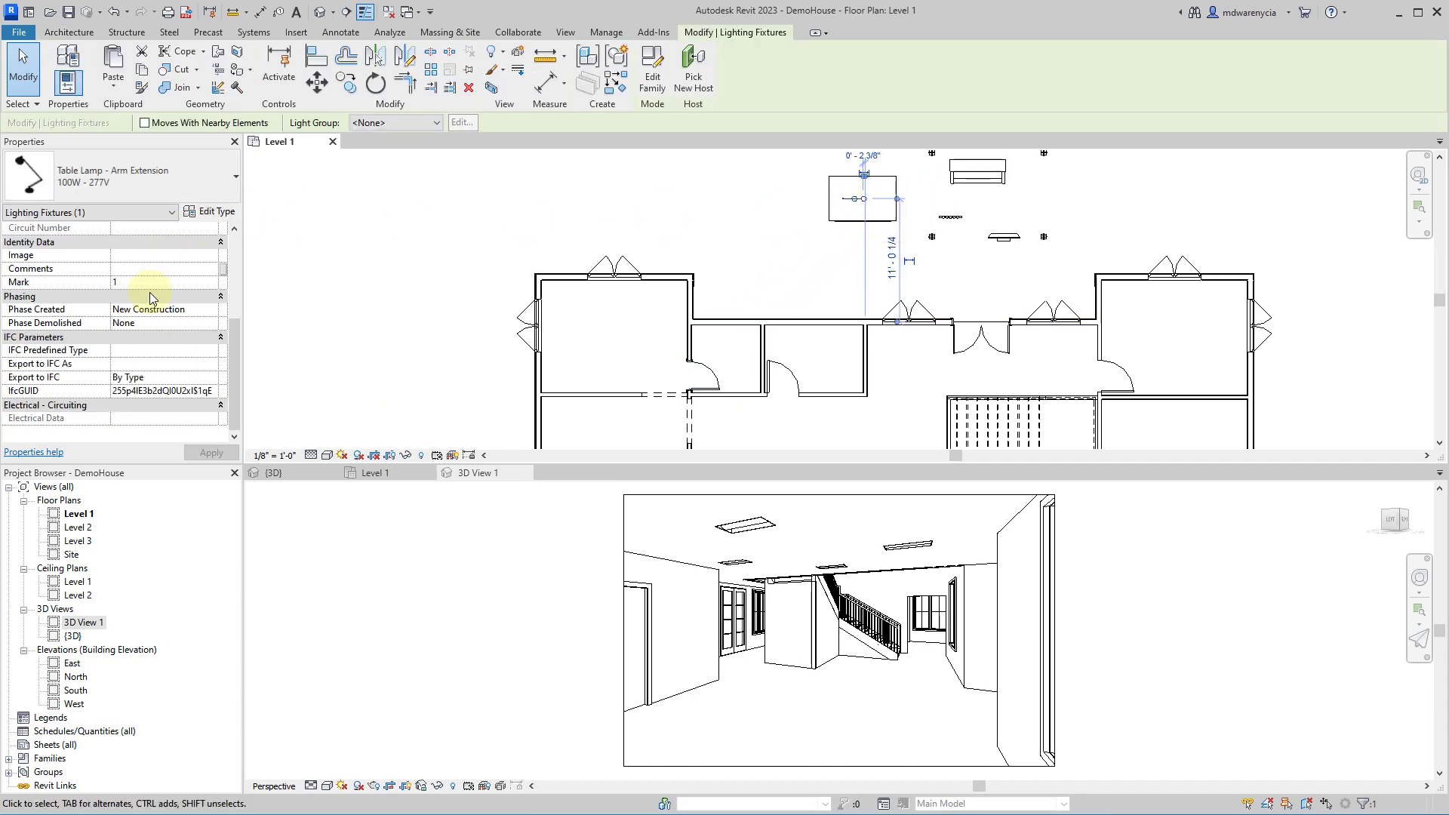
pyautogui.scroll(4, 172, 326)
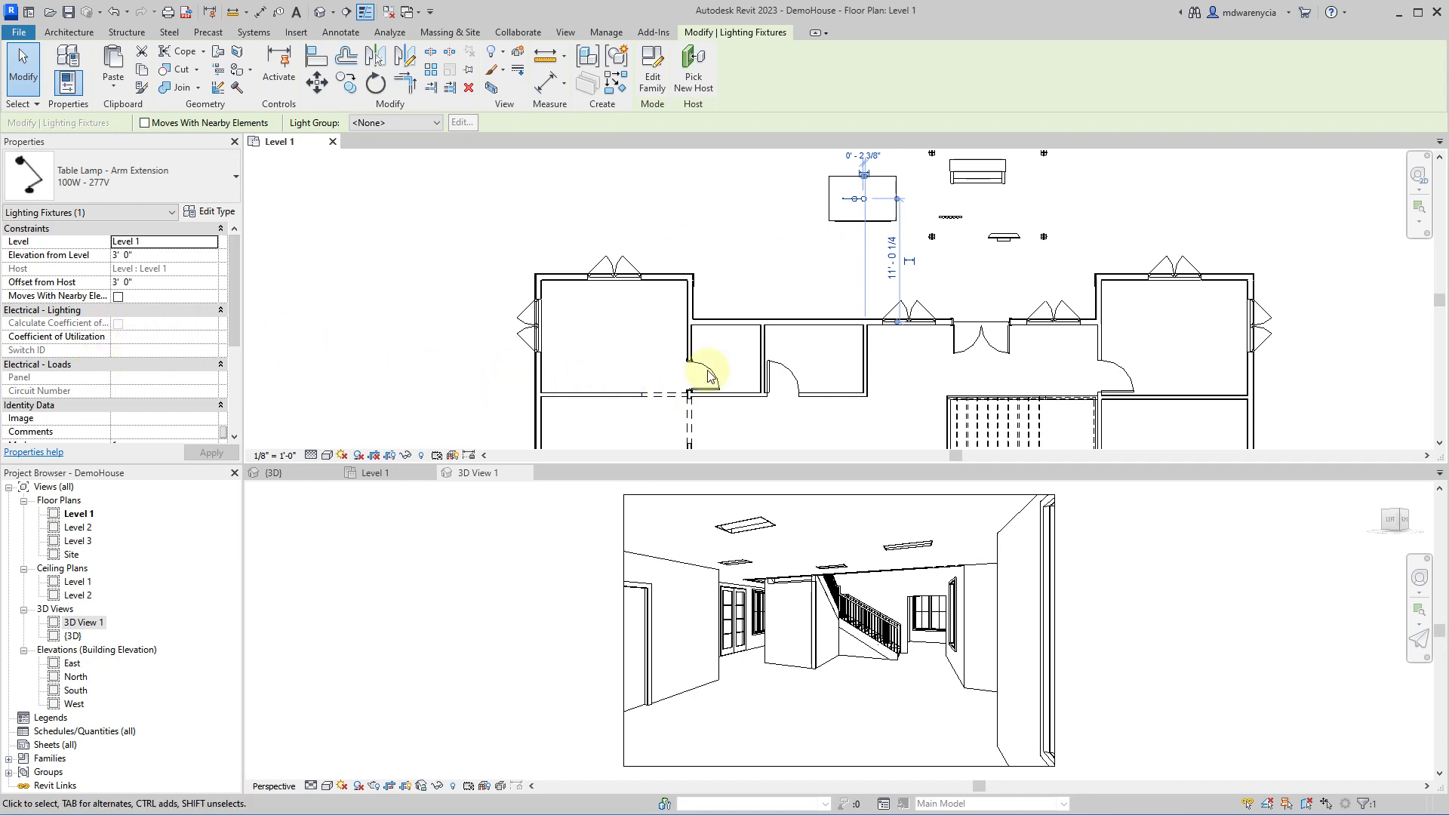
pyautogui.click(637, 337)
# - Select the flat screen TV outside the rear entrance, examine its instance properties, and deselect it
pyautogui.click(1004, 236)
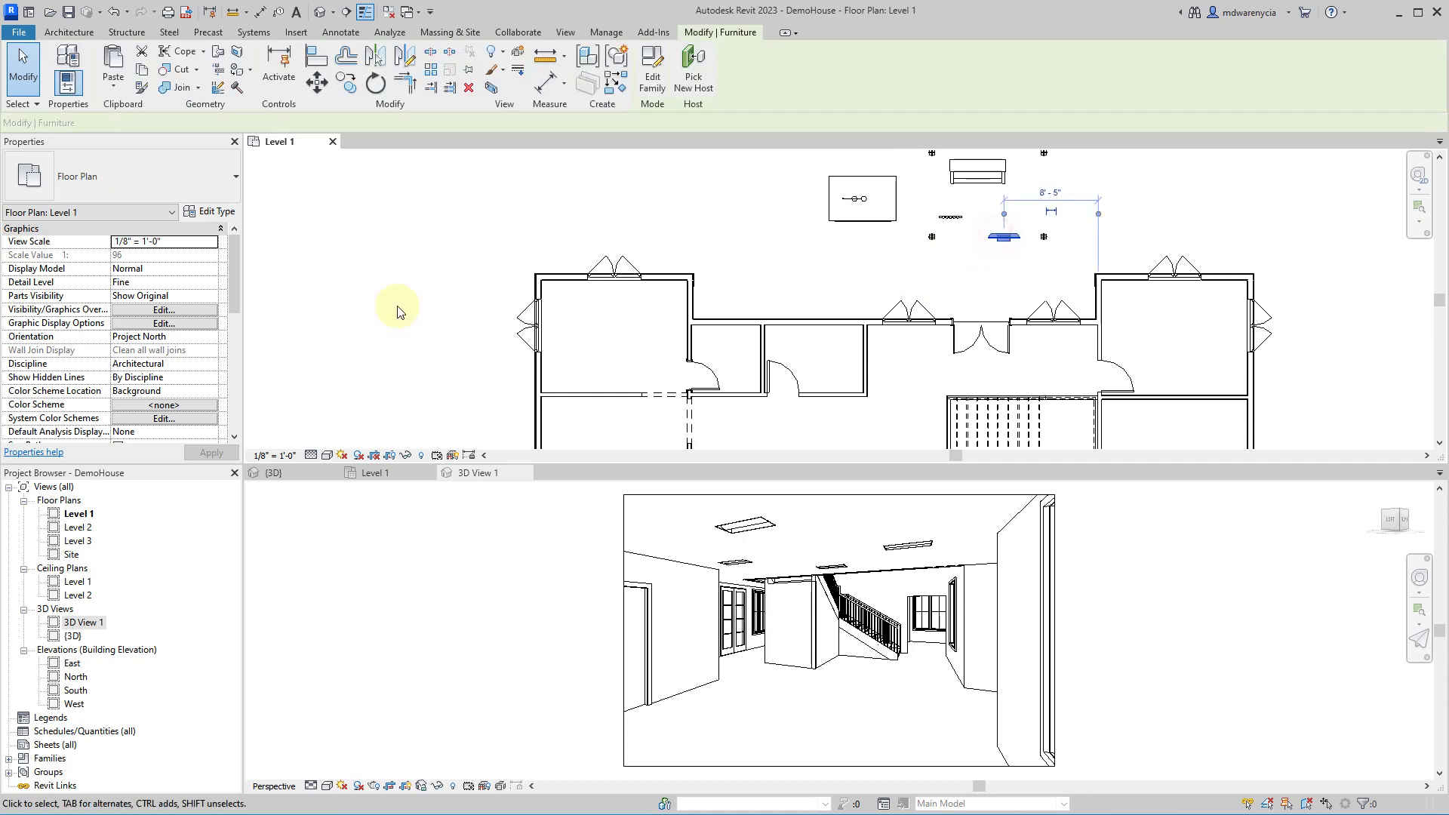
pyautogui.scroll(-2, 158, 317)
pyautogui.scroll(-1, 159, 317)
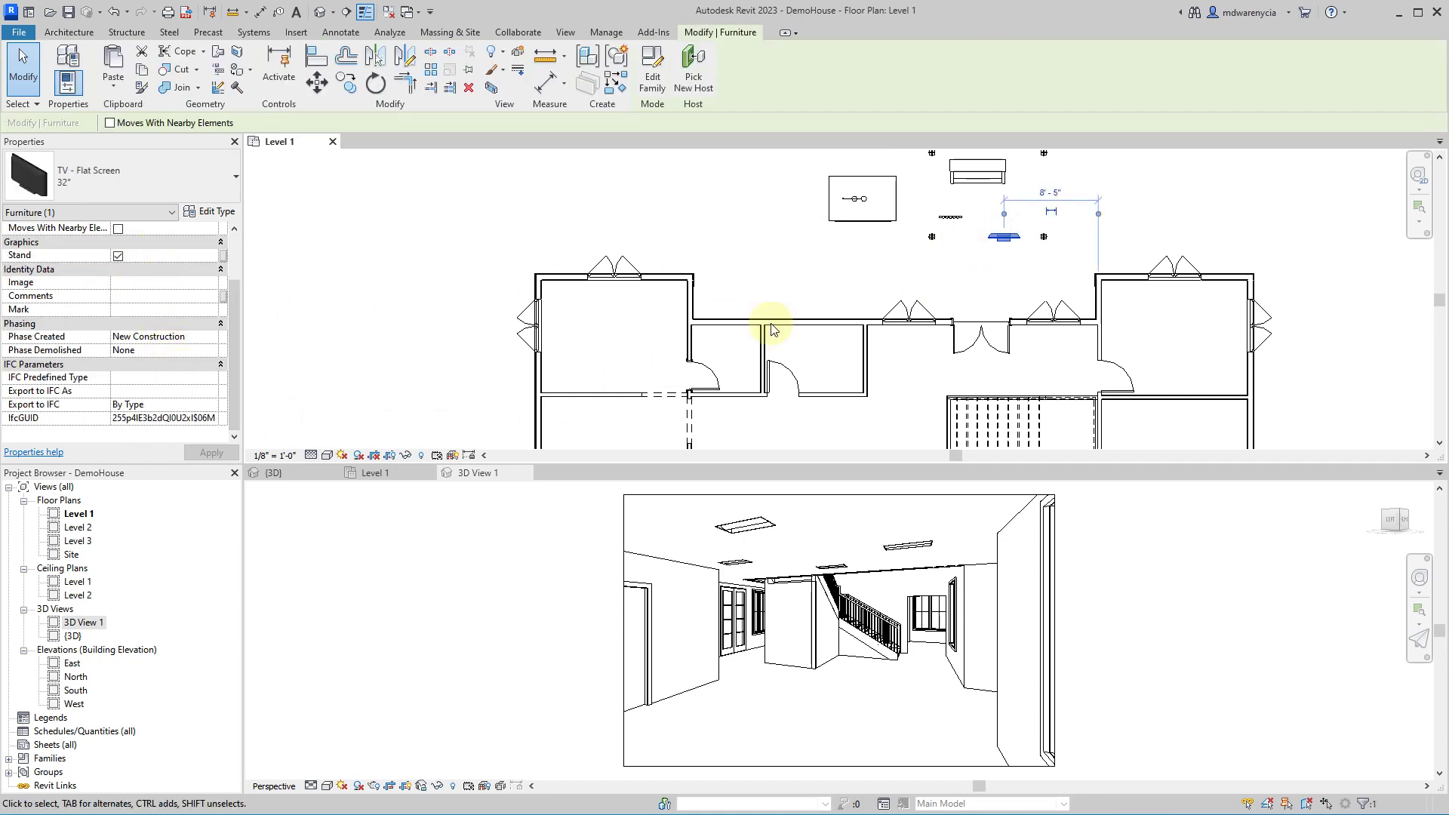
pyautogui.click(823, 265)
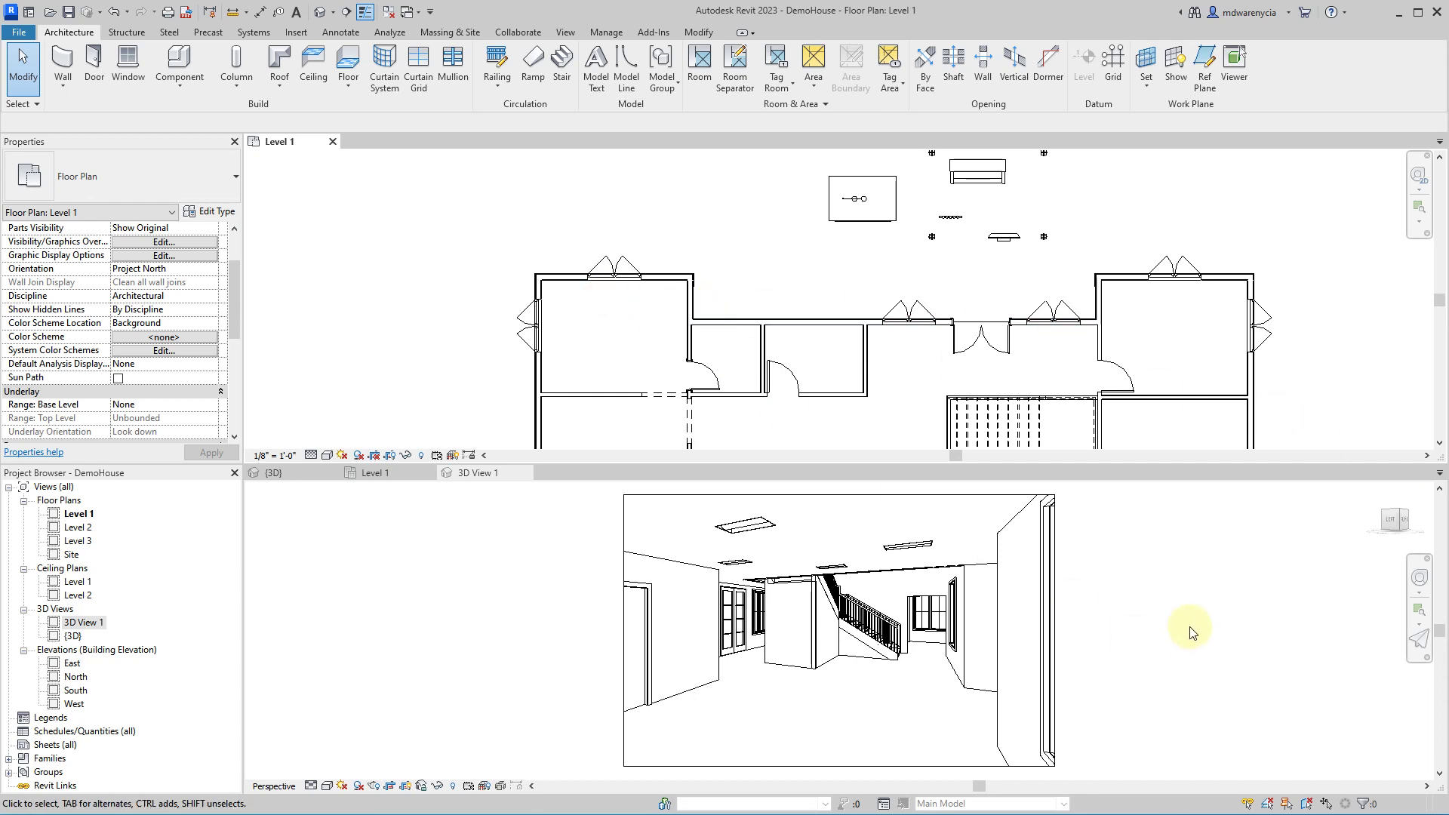
# - Switch the tiled view windows to tabbed views with the Level 1 floor plan in front
pyautogui.moveTo(798, 445); pyautogui.dragTo(726, 267, button='middle')
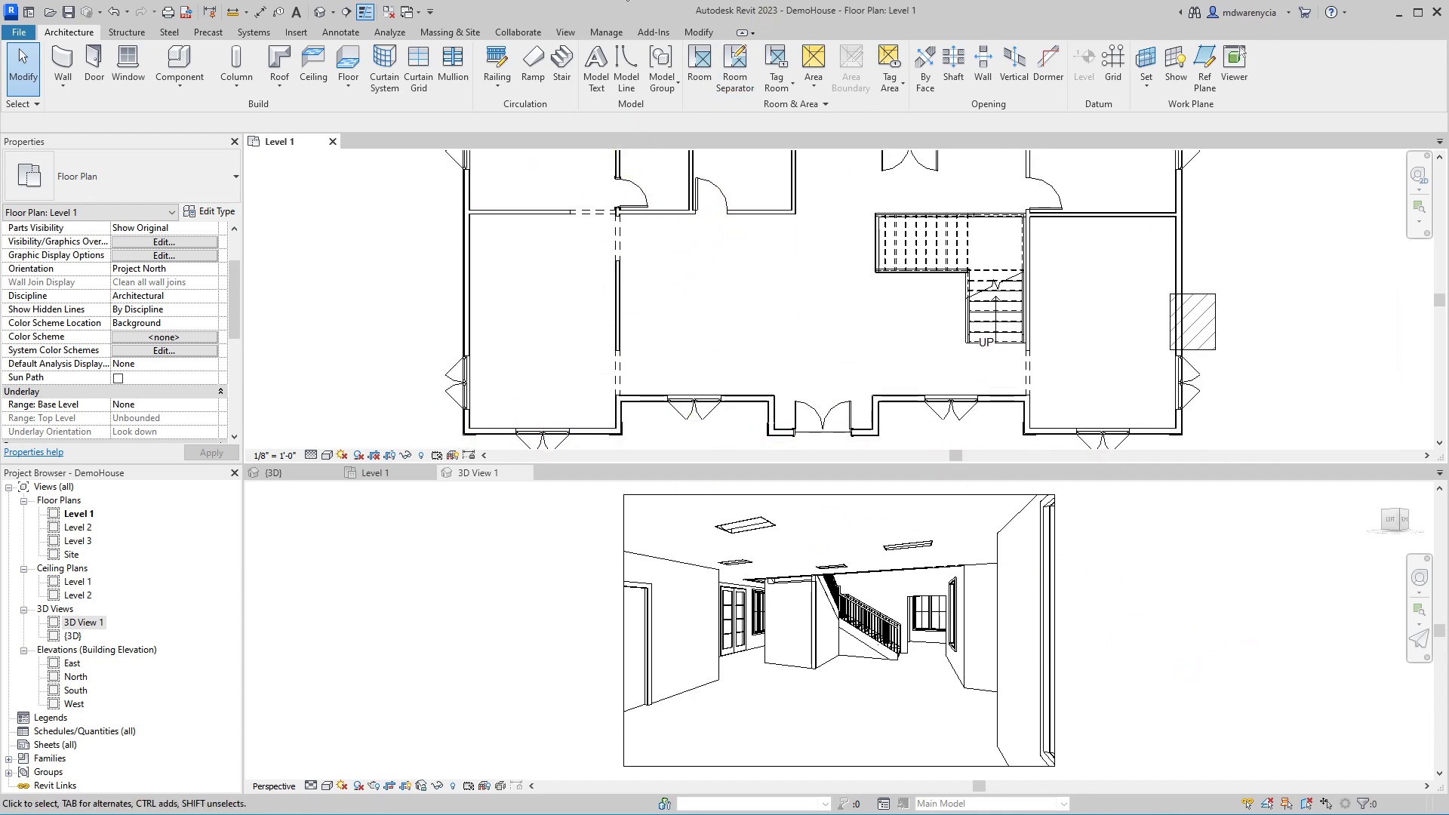
pyautogui.click(568, 32)
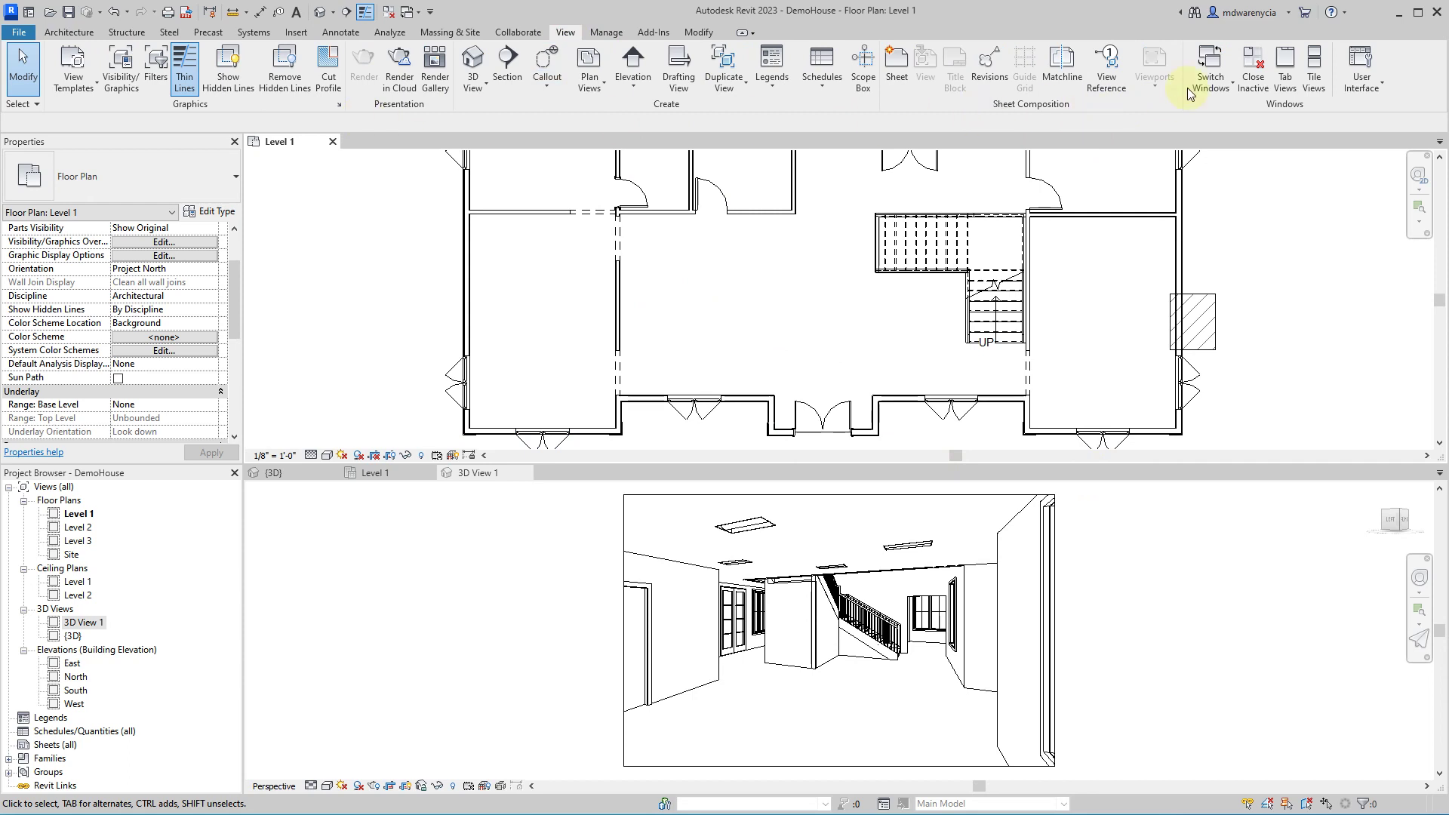
pyautogui.click(1285, 64)
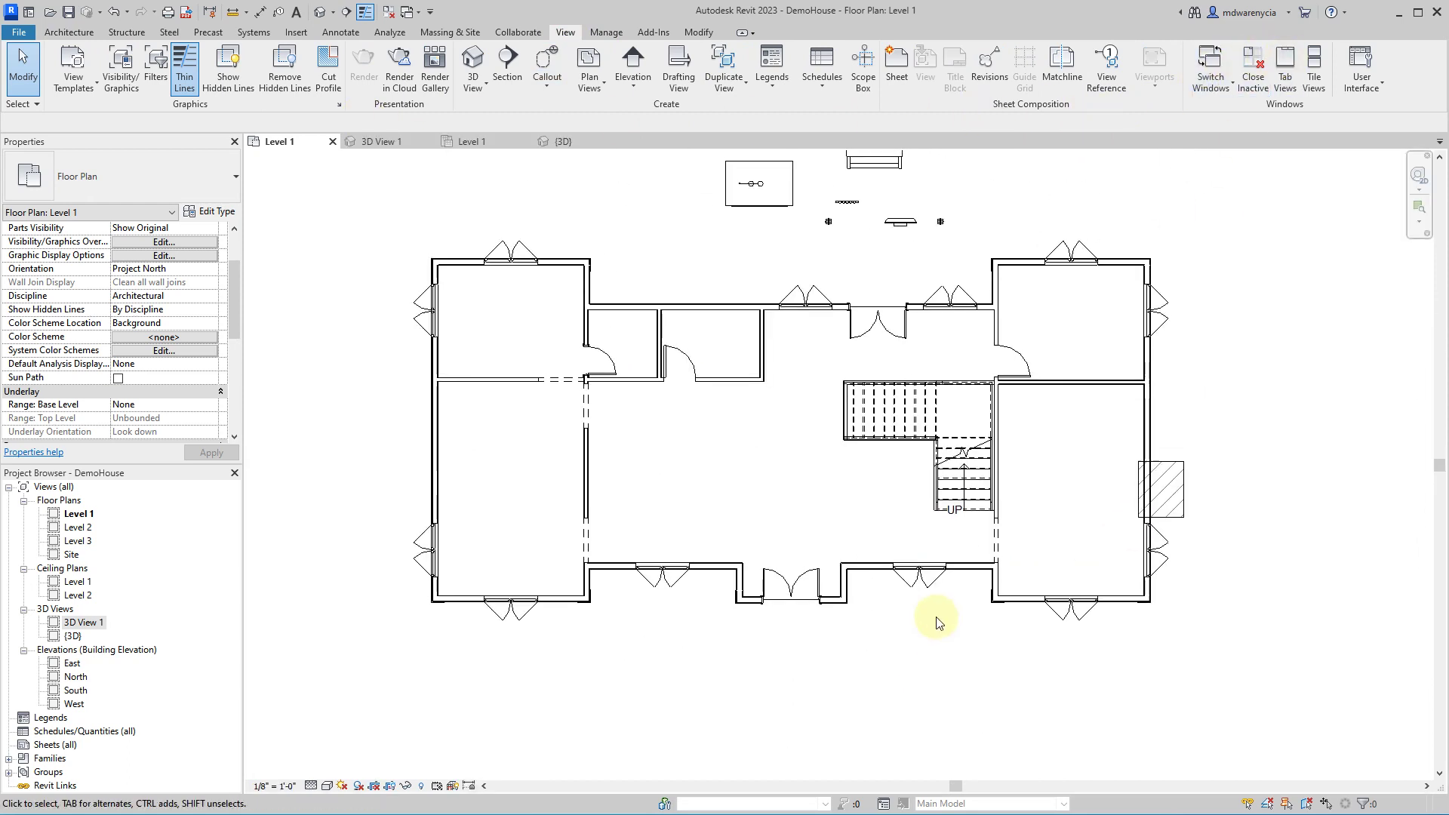
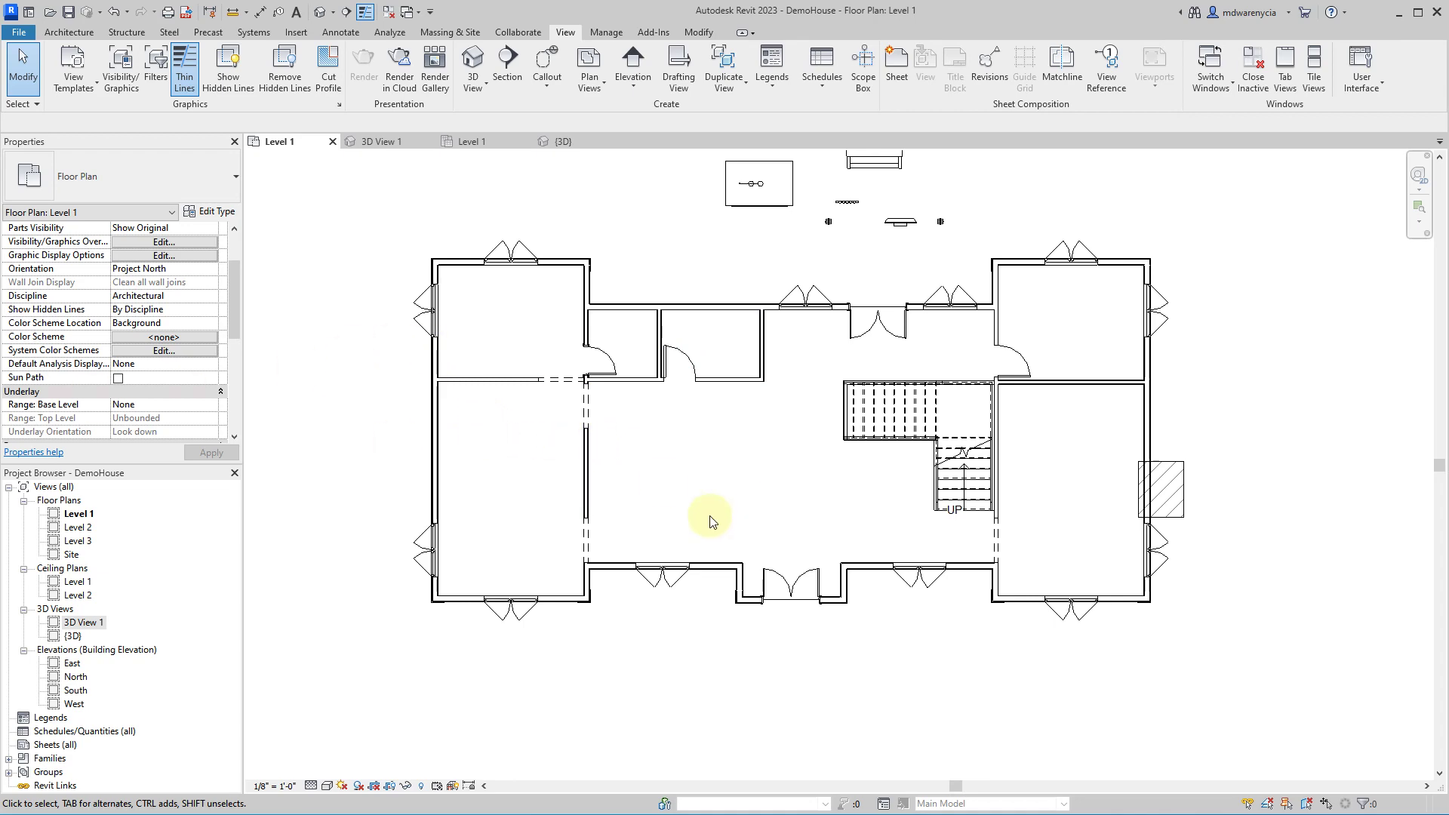
# - Start an in-place Generic Models family named Kitchen Counter in the Level 1 floor plan
pyautogui.scroll(3, 375, 302)
pyautogui.click(69, 31)
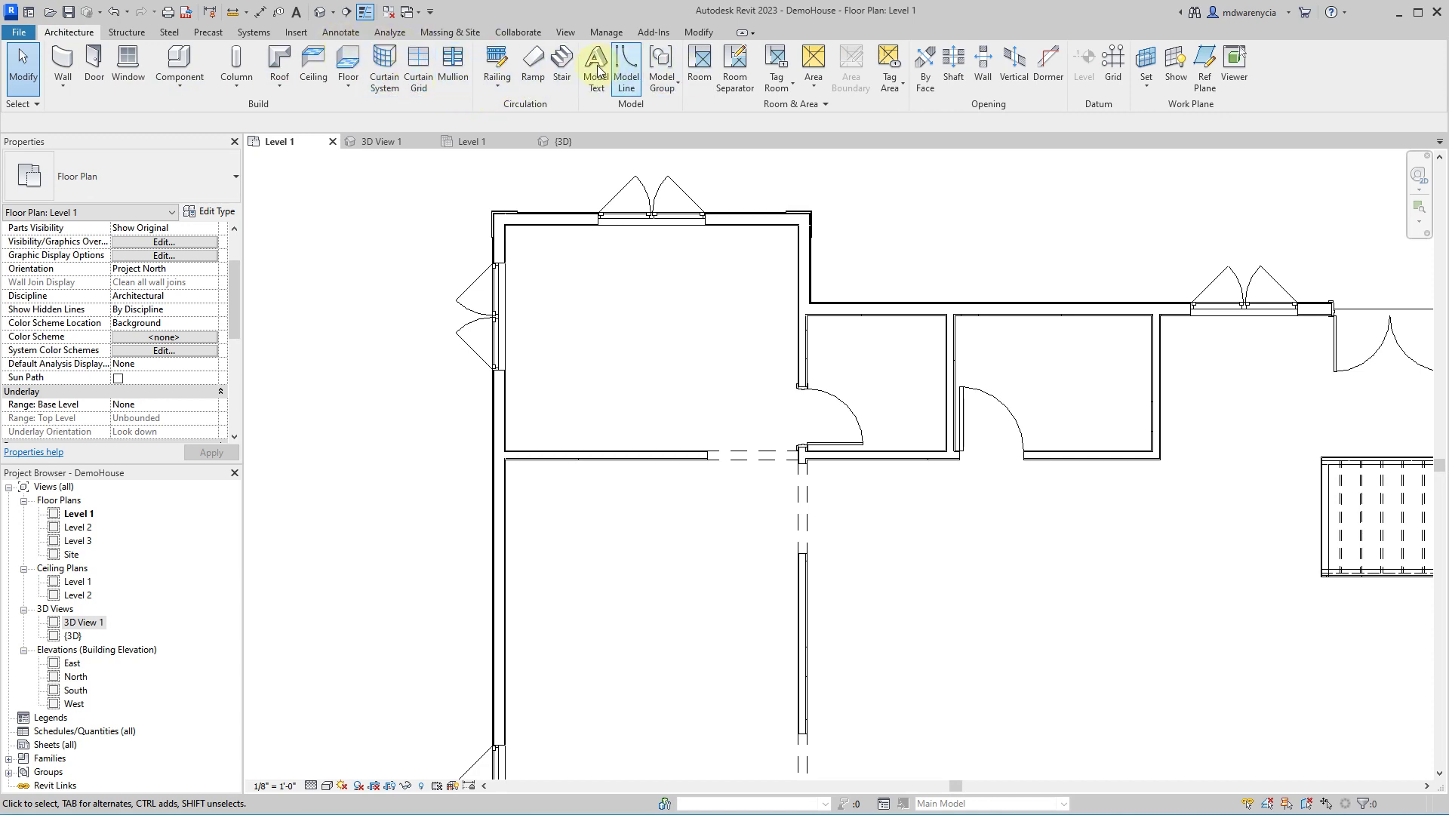
pyautogui.click(180, 61)
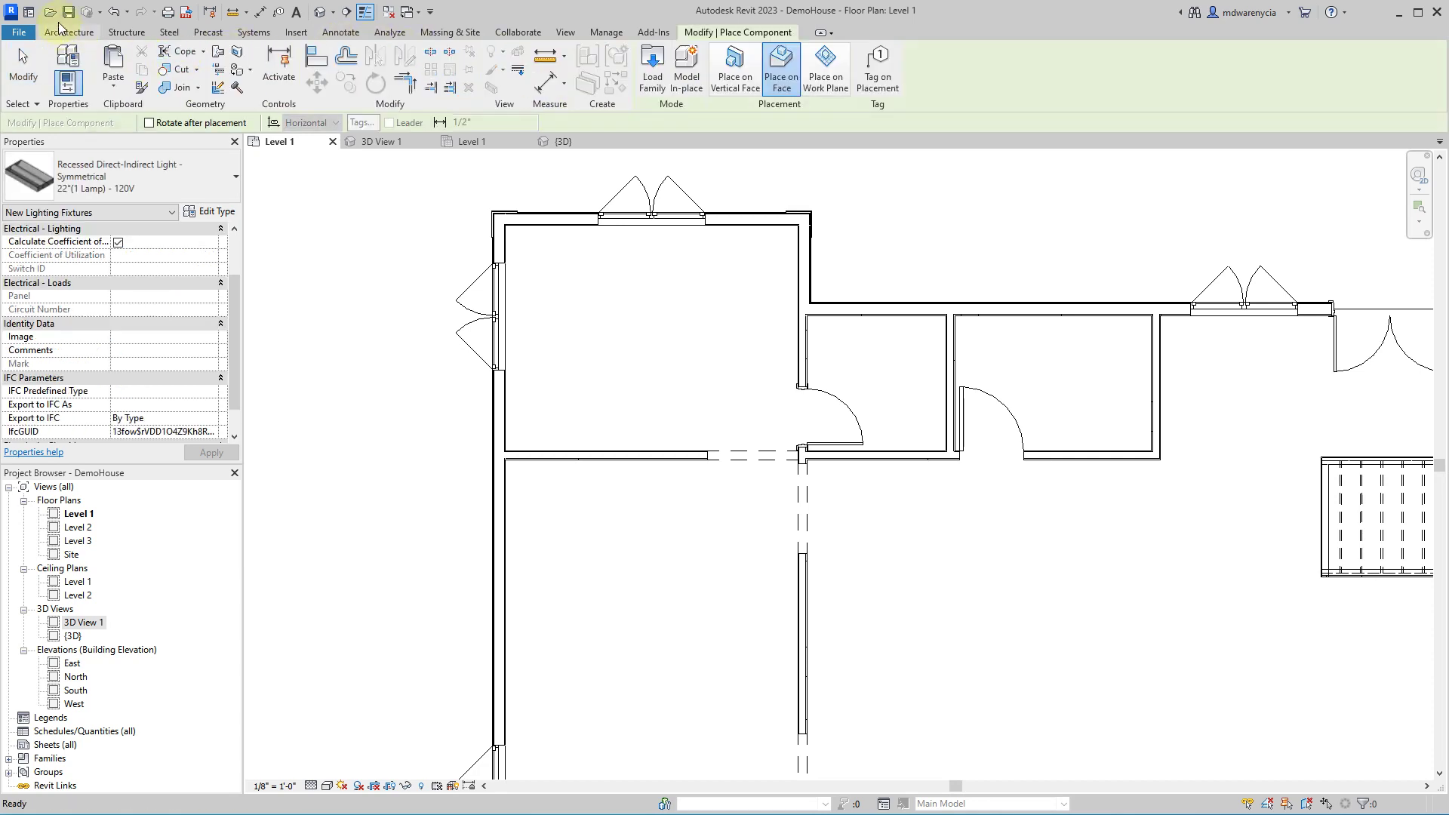
pyautogui.click(59, 32)
pyautogui.click(180, 83)
pyautogui.click(151, 139)
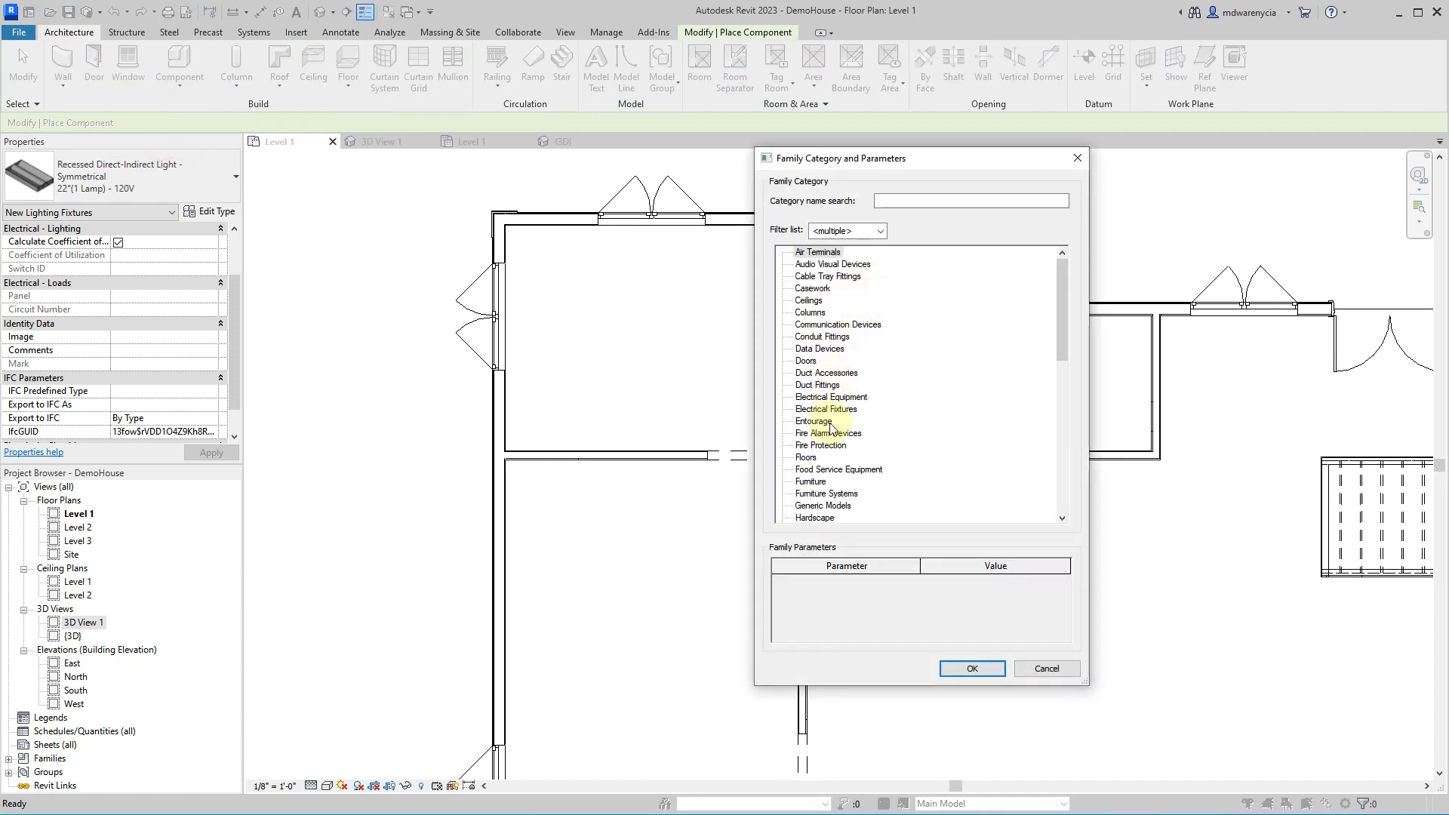
pyautogui.click(955, 666)
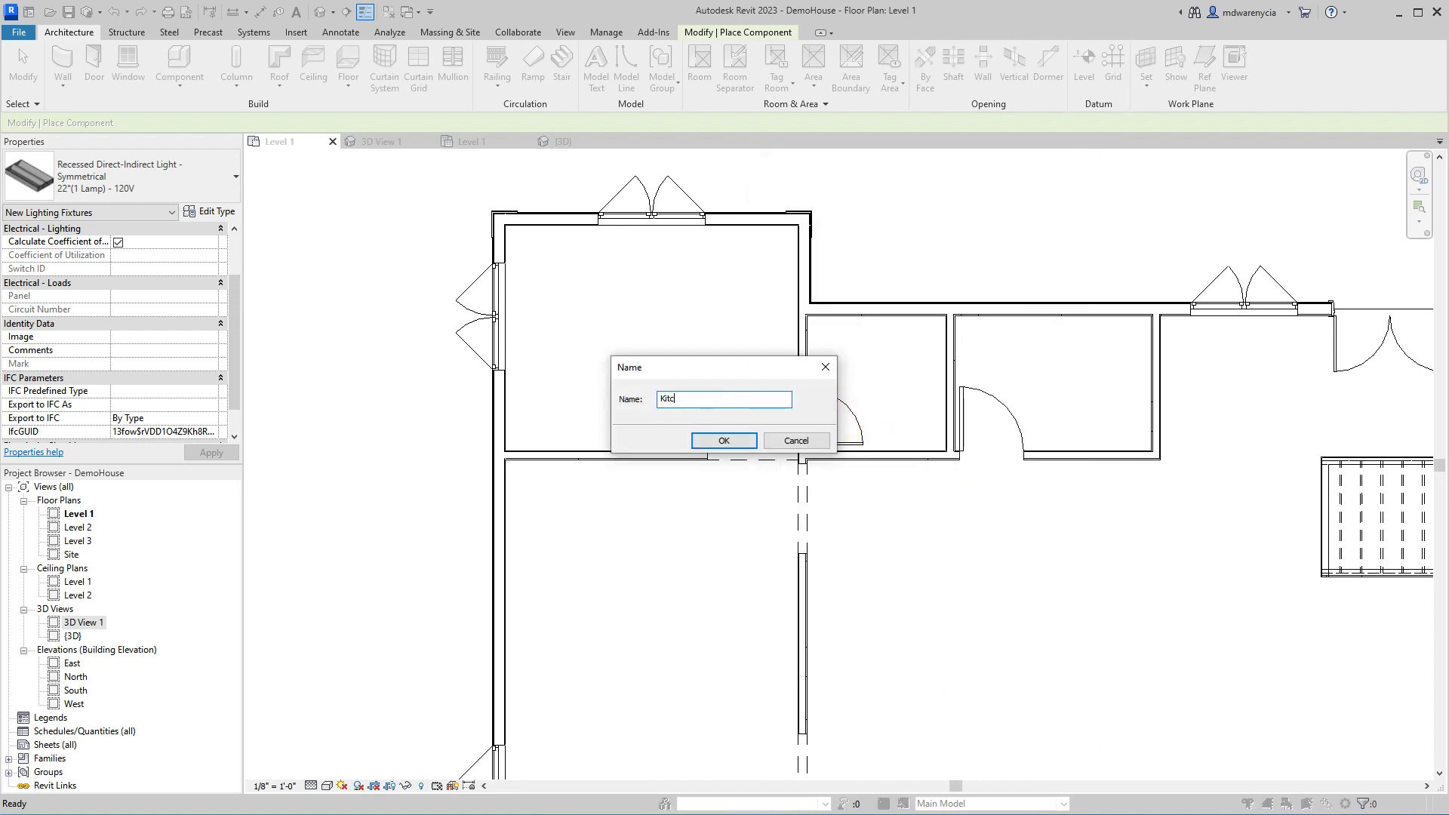
pyautogui.write('Kitchen Counter')
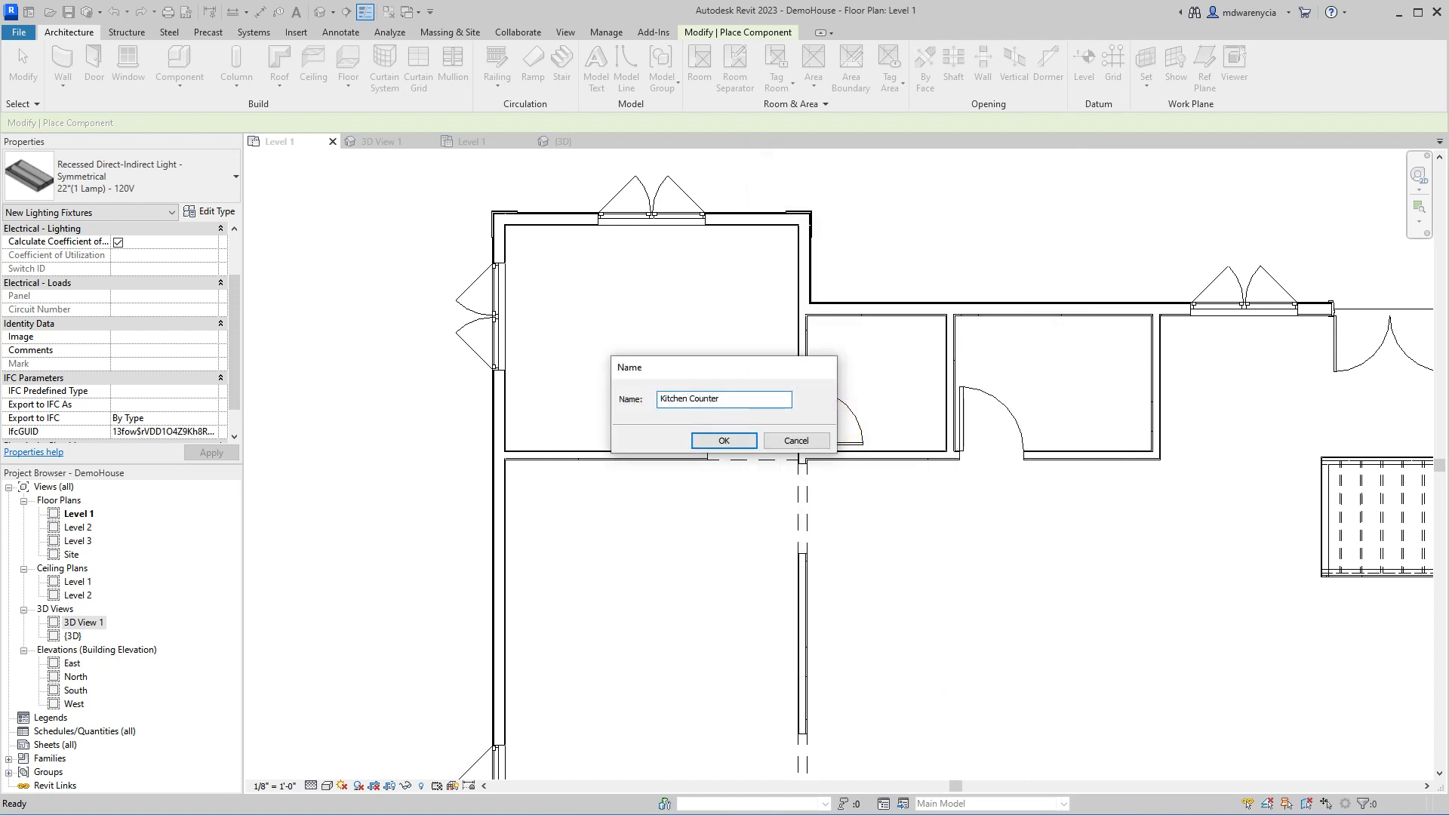
pyautogui.press('Return')
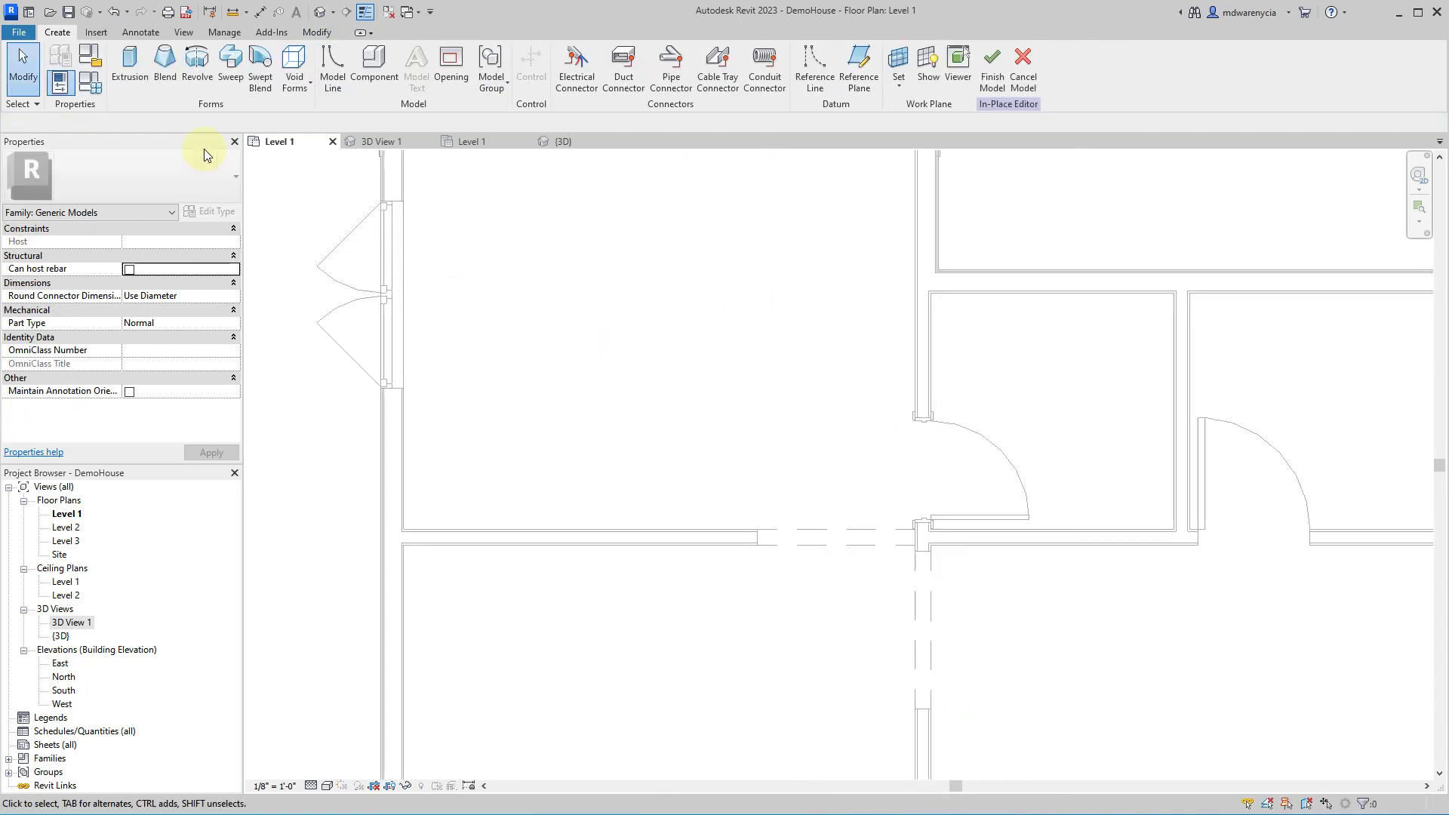
# - Start a solid extrusion for the counter with its start at 0' 0" and its end at 3' 6"
pyautogui.click(130, 68)
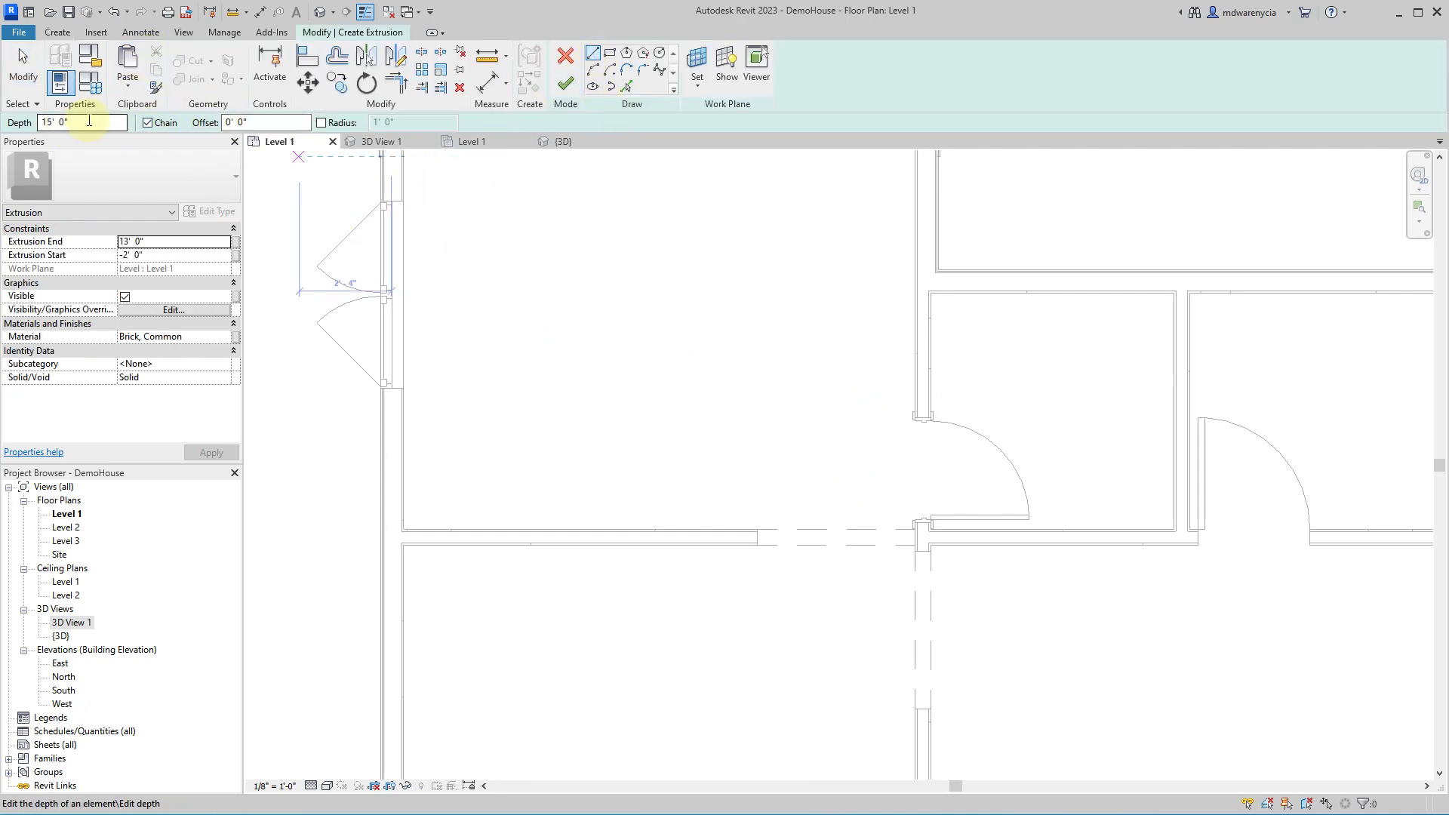
pyautogui.click(171, 250)
pyautogui.write('0')
pyautogui.hotkey('shift', 'Tab')
pyautogui.write('8')
pyautogui.press('BackSpace')
pyautogui.write('3\' 6"')
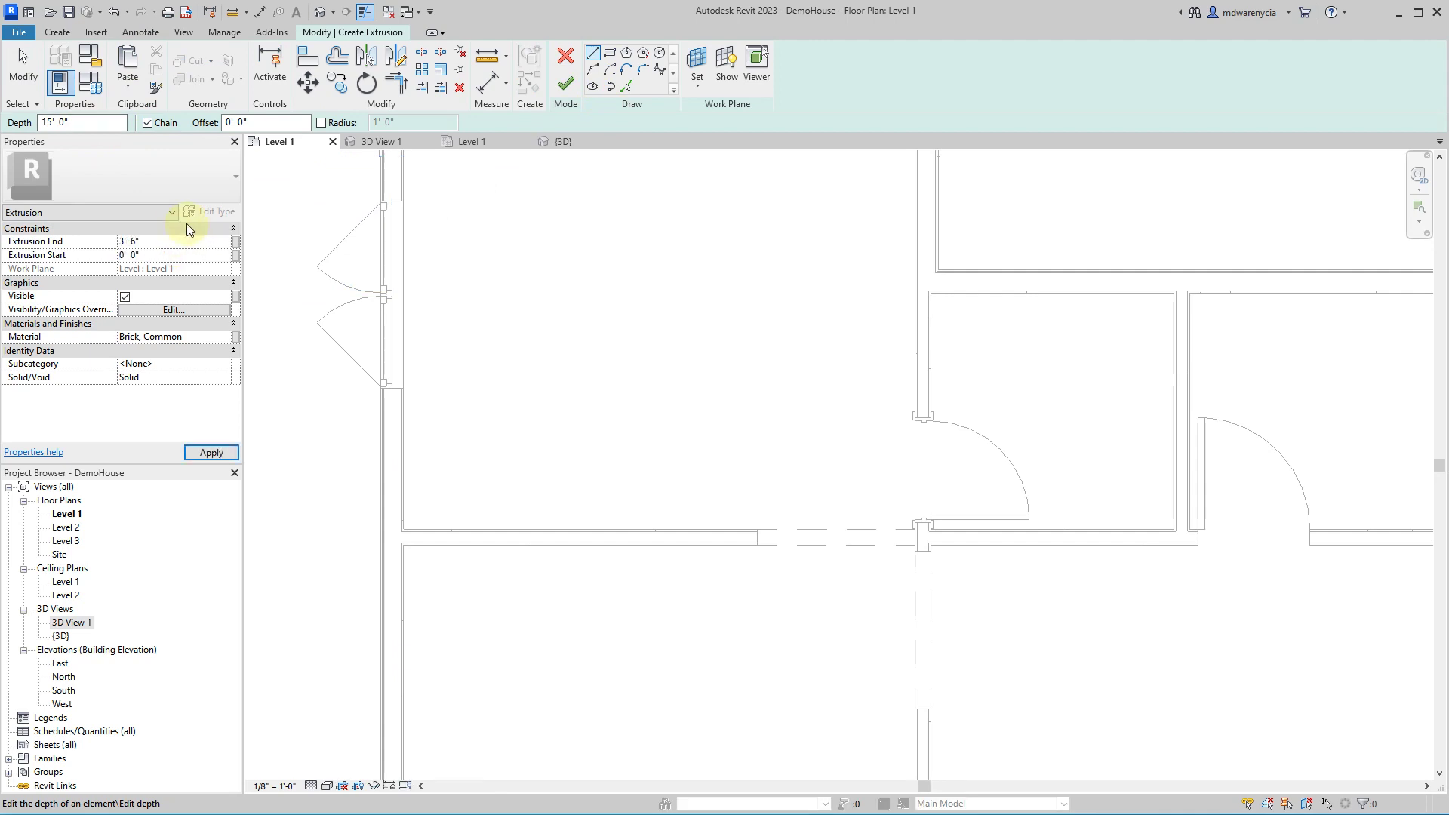
# - Set the extrusion's work plane to Level : Level 1
pyautogui.click(698, 83)
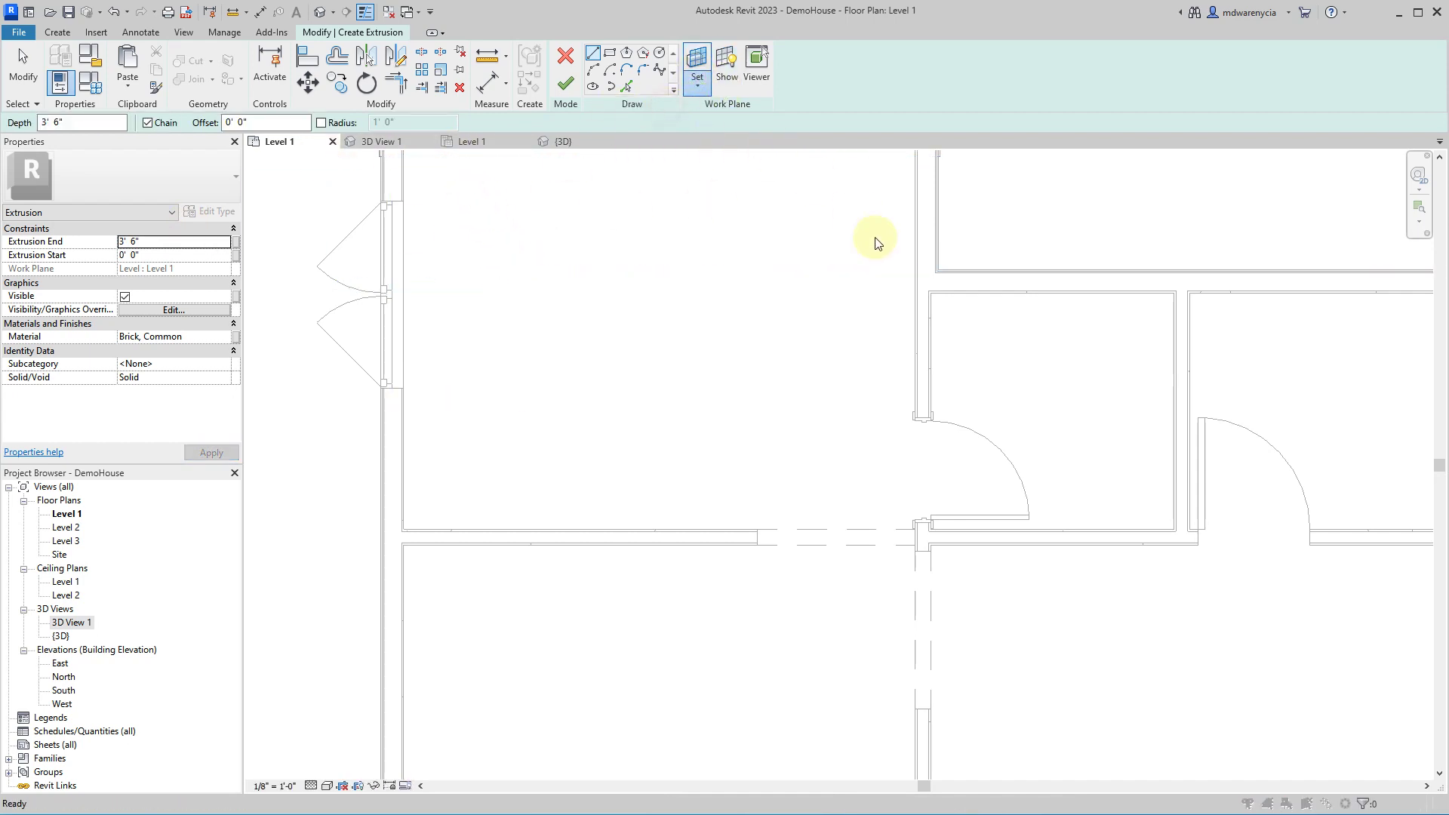
pyautogui.click(942, 387)
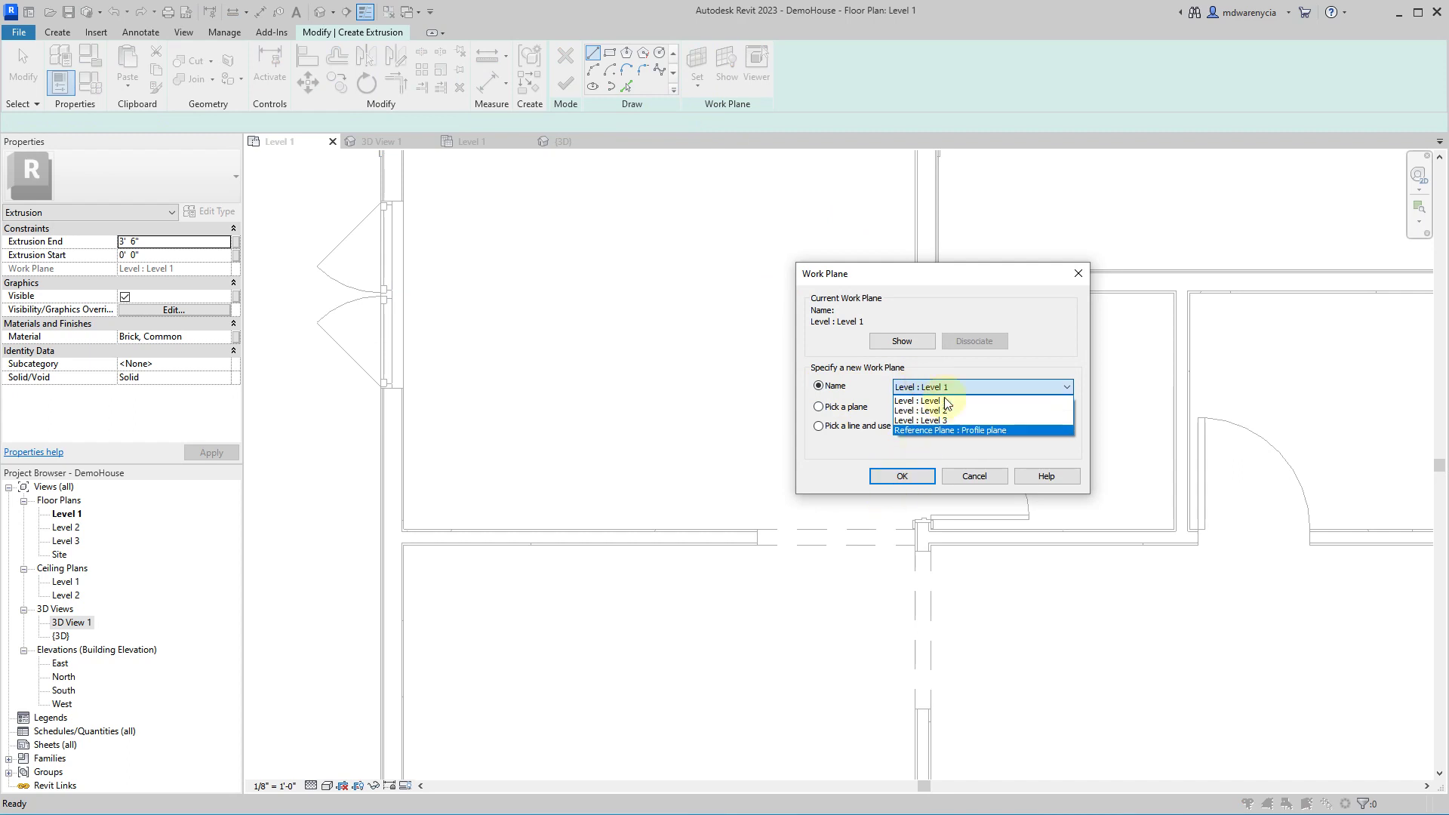
pyautogui.click(945, 390)
pyautogui.click(900, 477)
# - Sketch the counter's outer edge from the south wall's opening to the southwest corner and along the west wall to the northwest corner
pyautogui.scroll(5, 740, 524)
pyautogui.click(787, 533)
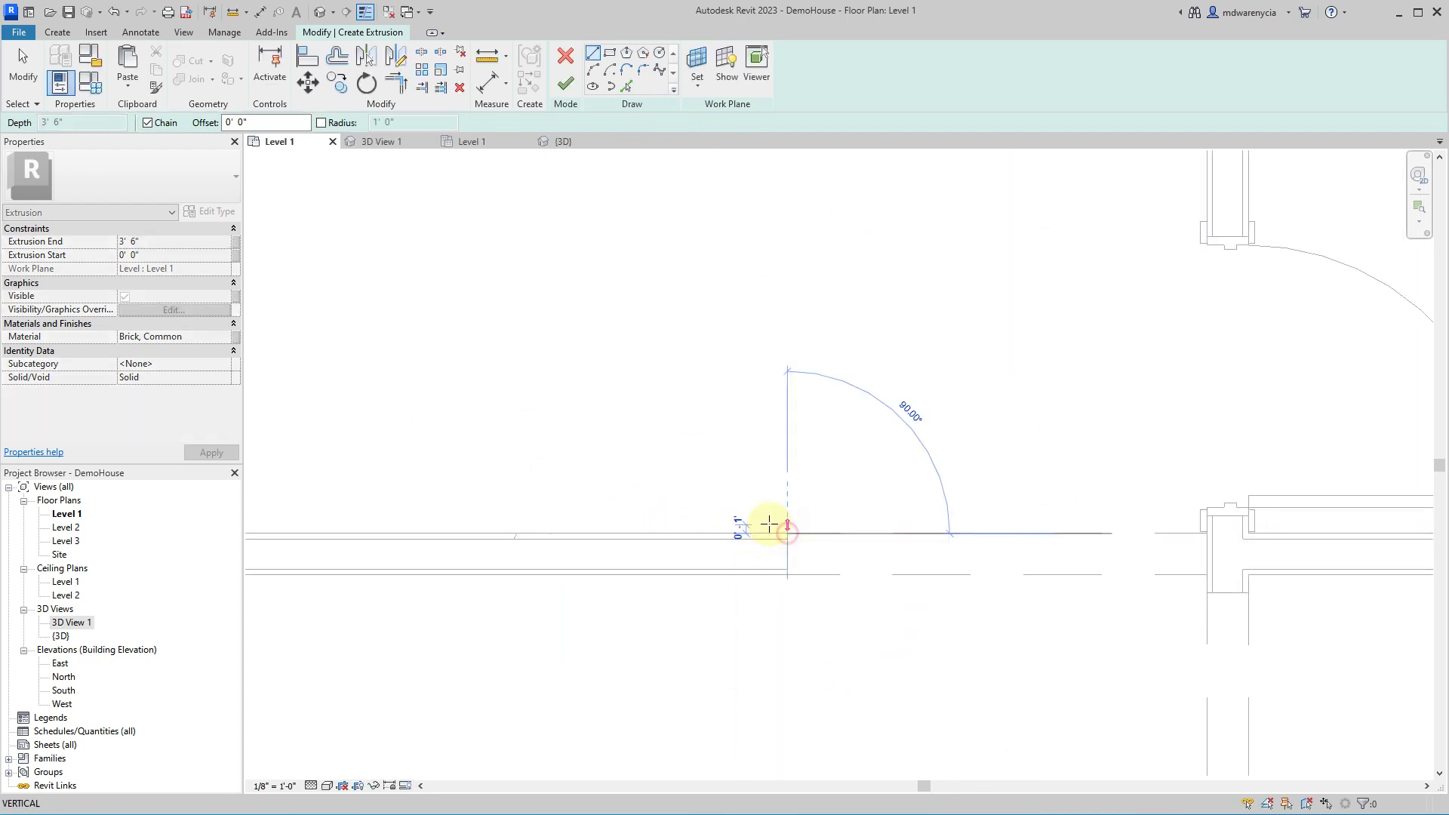
pyautogui.moveTo(276, 518); pyautogui.dragTo(1140, 545, button='middle')
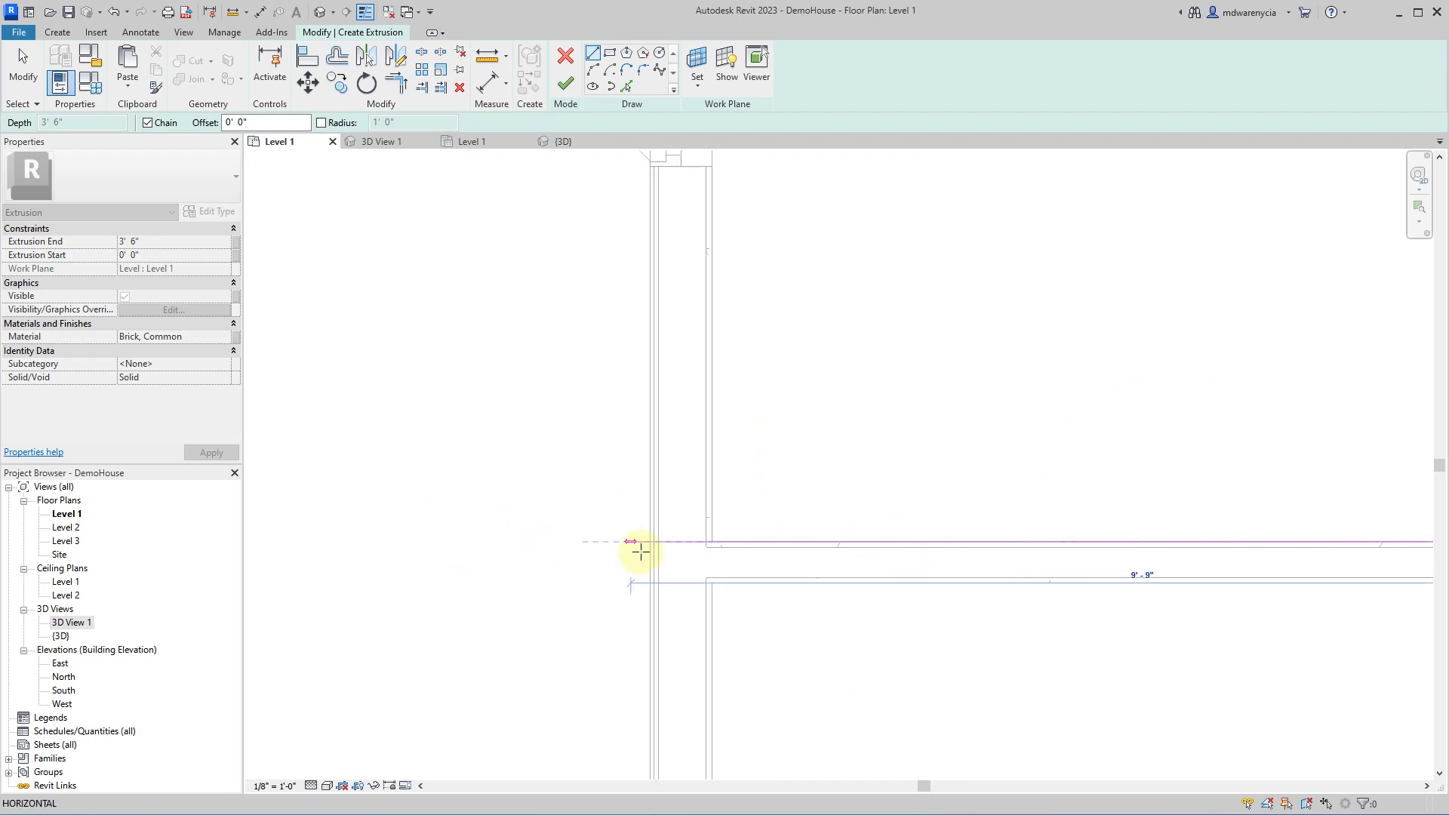
pyautogui.click(710, 542)
pyautogui.moveTo(809, 317); pyautogui.dragTo(754, 673, button='middle')
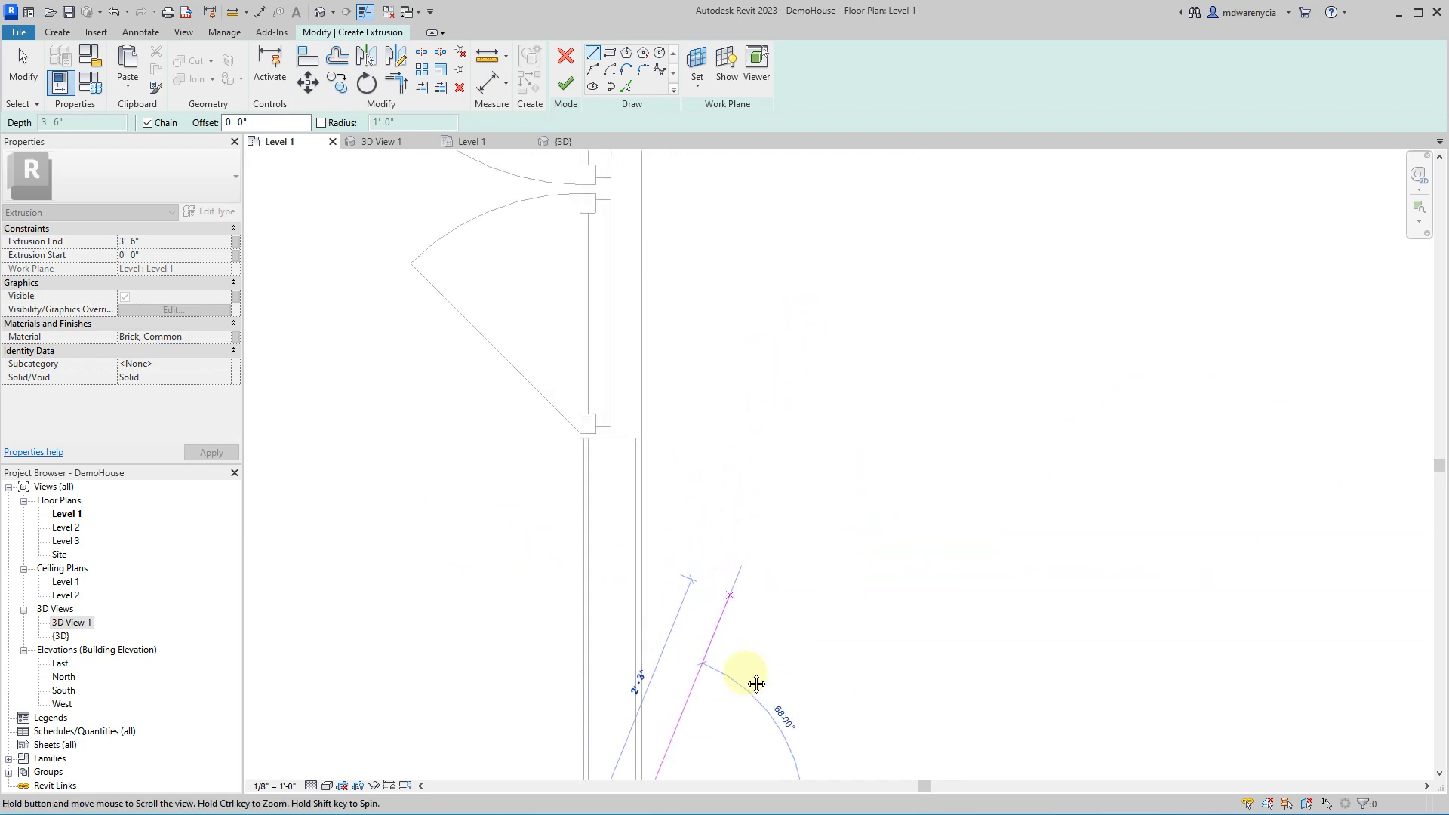
pyautogui.scroll(-1, 670, 273)
pyautogui.moveTo(668, 185); pyautogui.dragTo(674, 553, button='middle')
pyautogui.click(668, 312)
# - Continue the counter outline along the north wall past the window and add a 2' end line perpendicular to it
pyautogui.moveTo(1256, 318); pyautogui.dragTo(875, 306, button='middle')
pyautogui.scroll(-2, 875, 306)
pyautogui.click(978, 303)
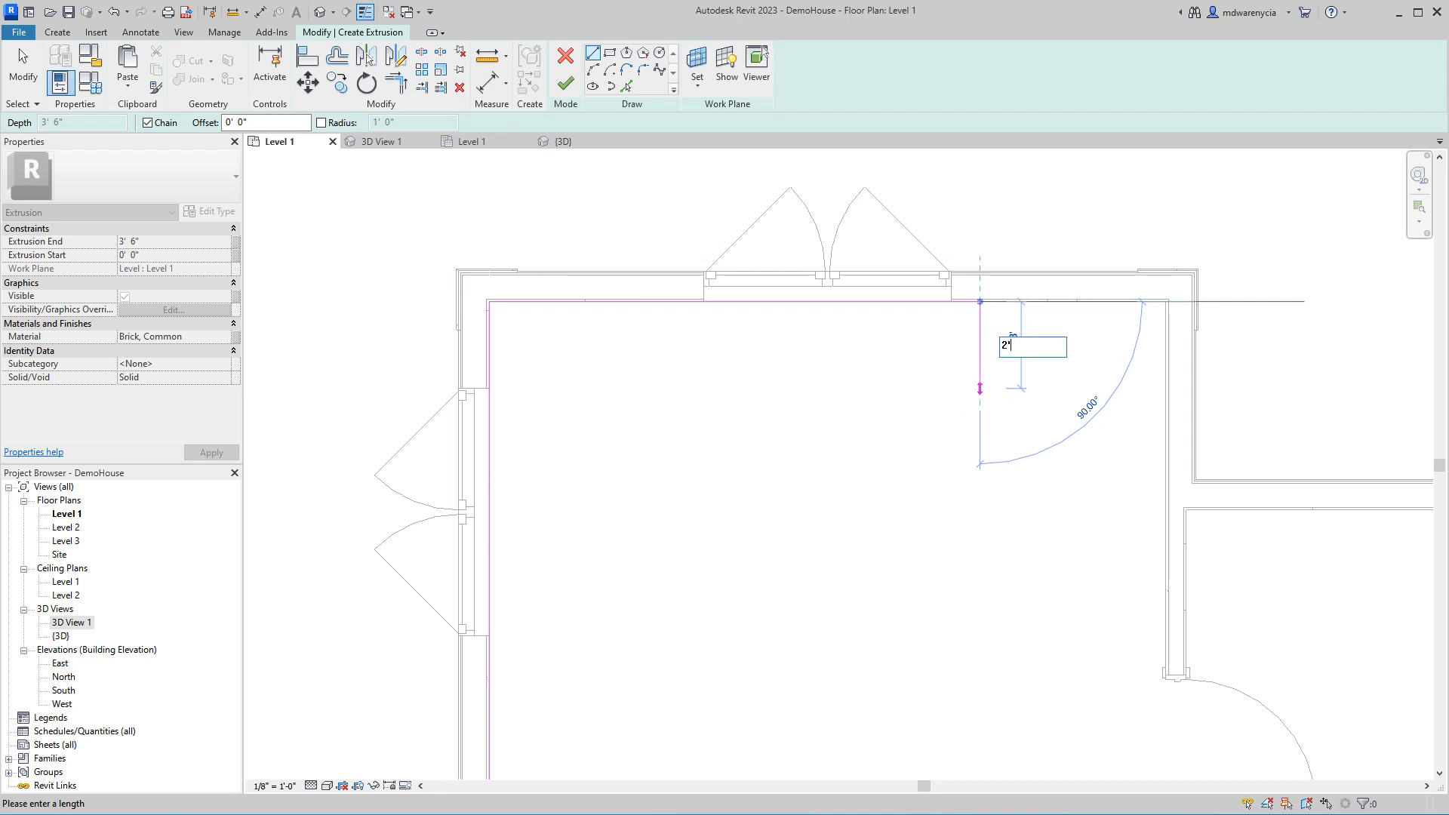
pyautogui.click(979, 406)
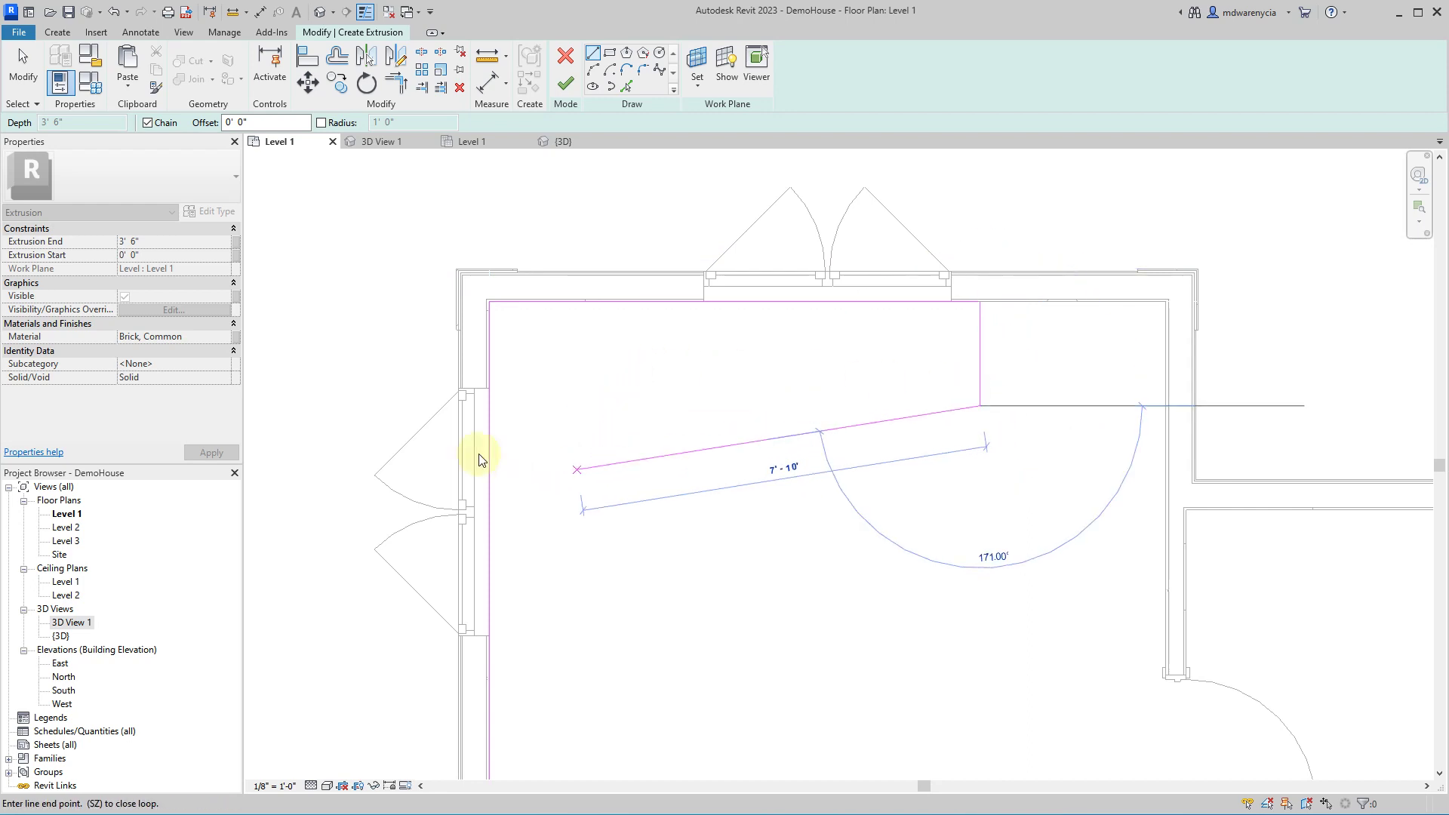
# - Sketch the counter's inner edges at a 2' offset from the north, west and south walls, ending at the opening
pyautogui.press('Escape')
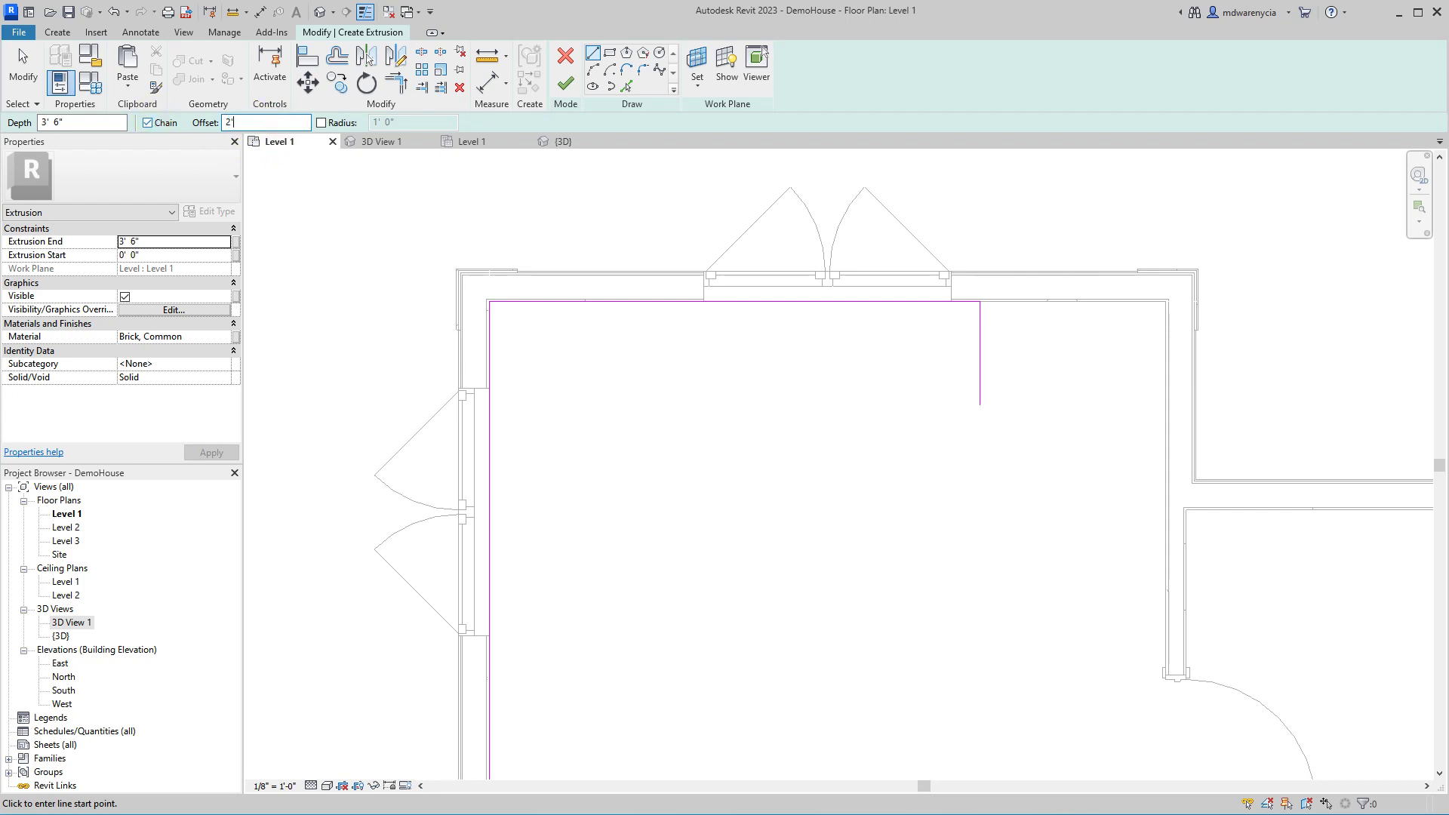
pyautogui.click(979, 301)
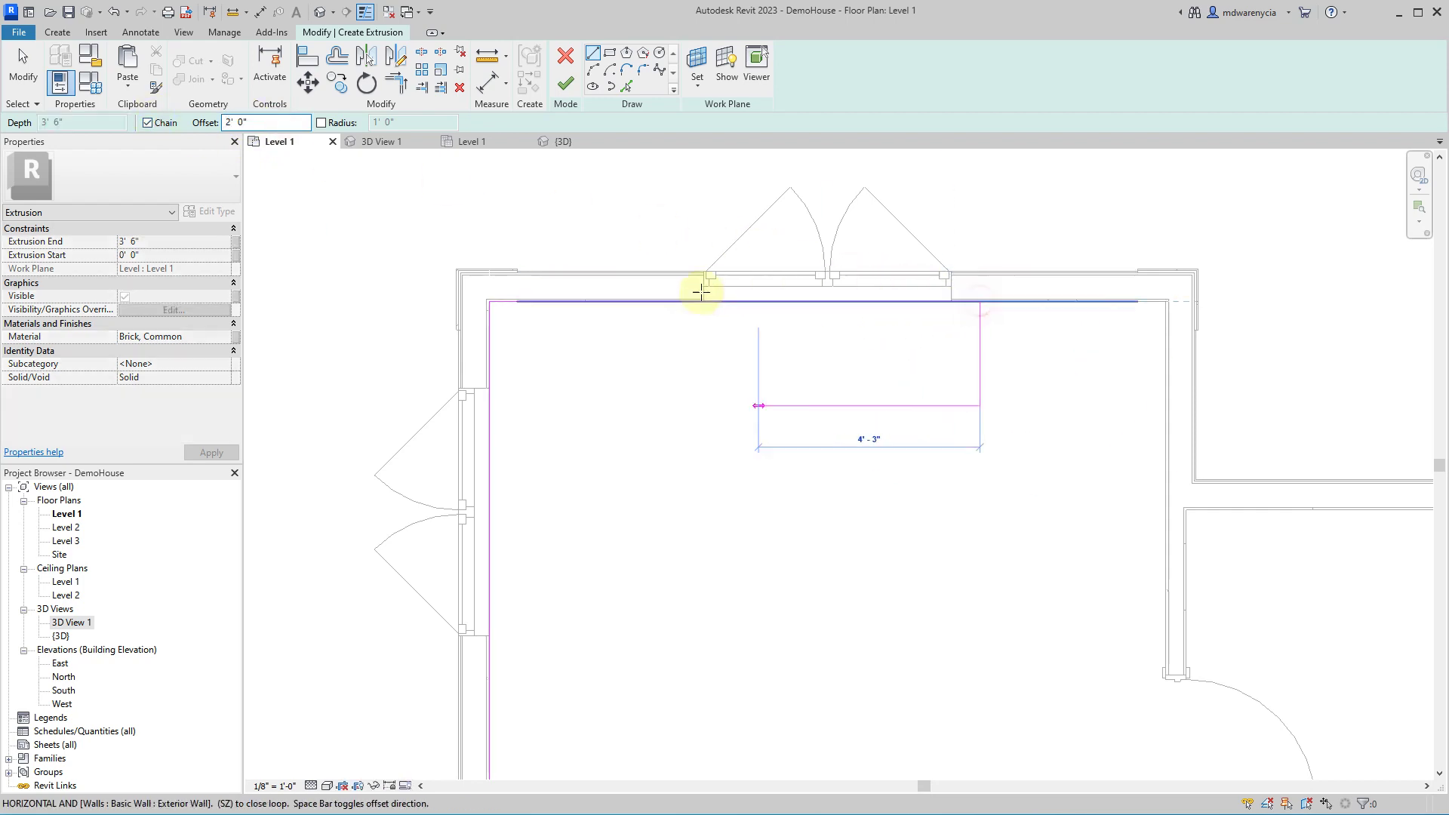
pyautogui.click(487, 302)
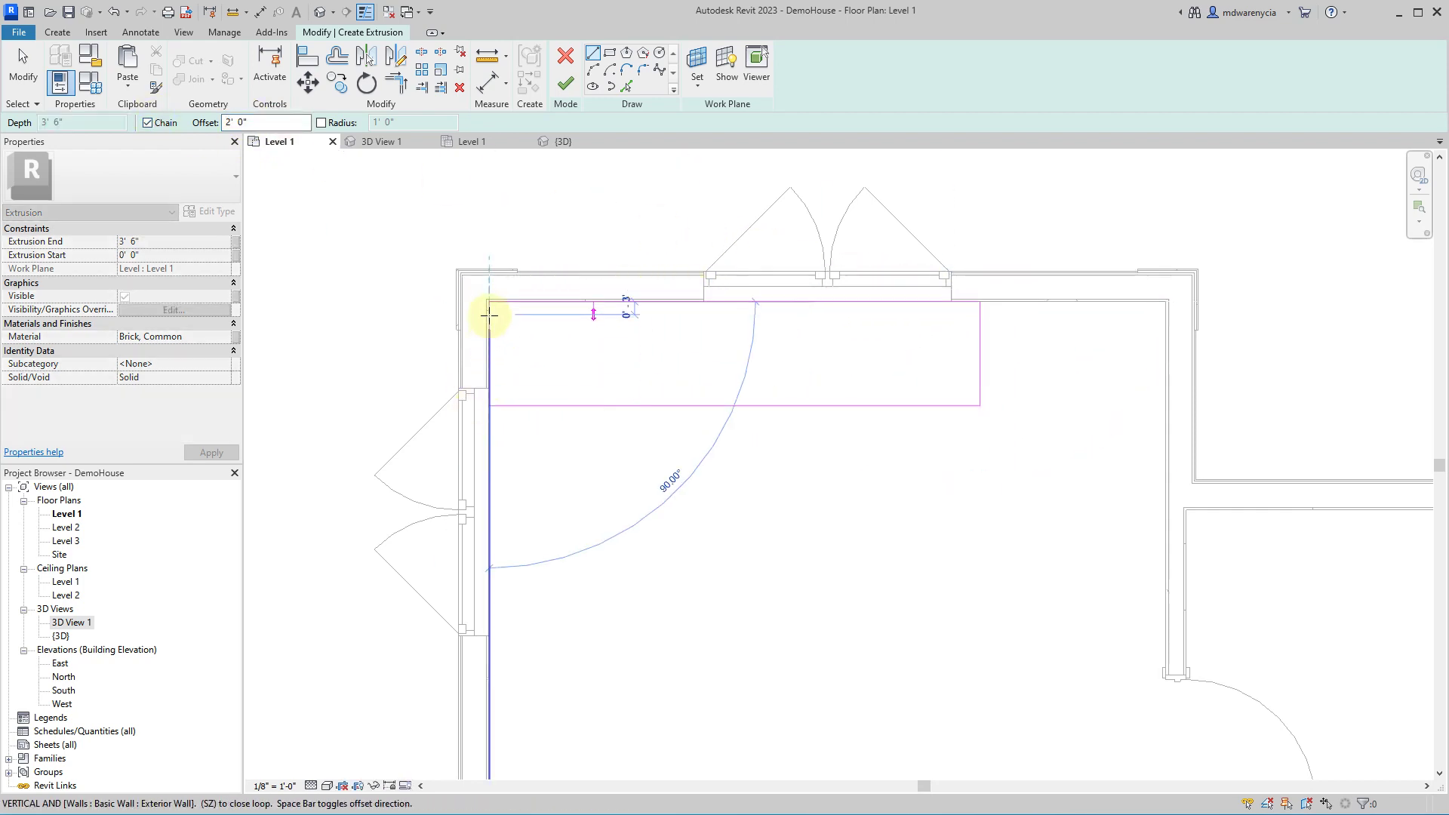
pyautogui.moveTo(554, 595); pyautogui.dragTo(518, 204, button='middle')
pyautogui.scroll(2, 455, 424)
pyautogui.click(453, 438)
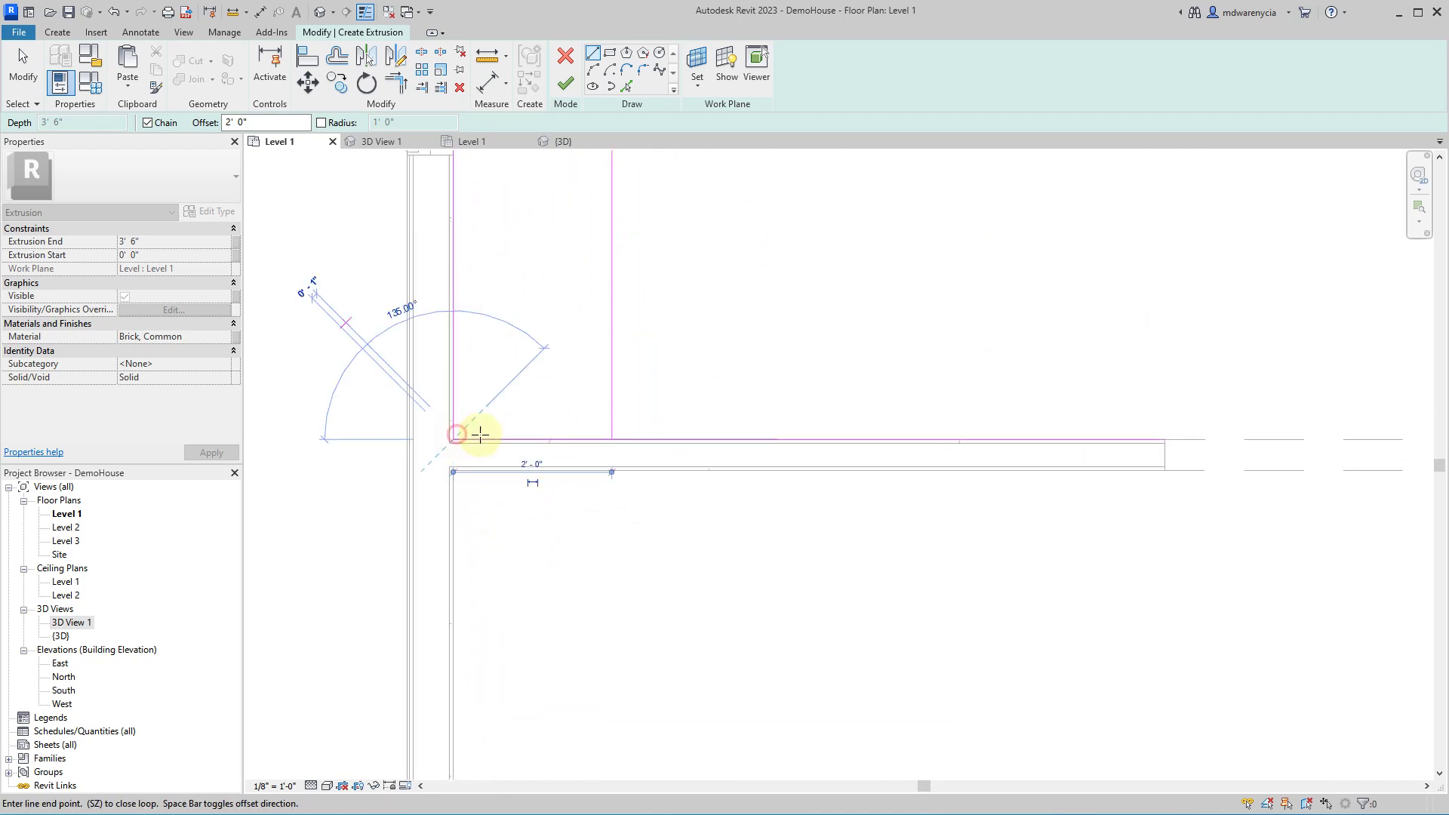
pyautogui.click(1163, 438)
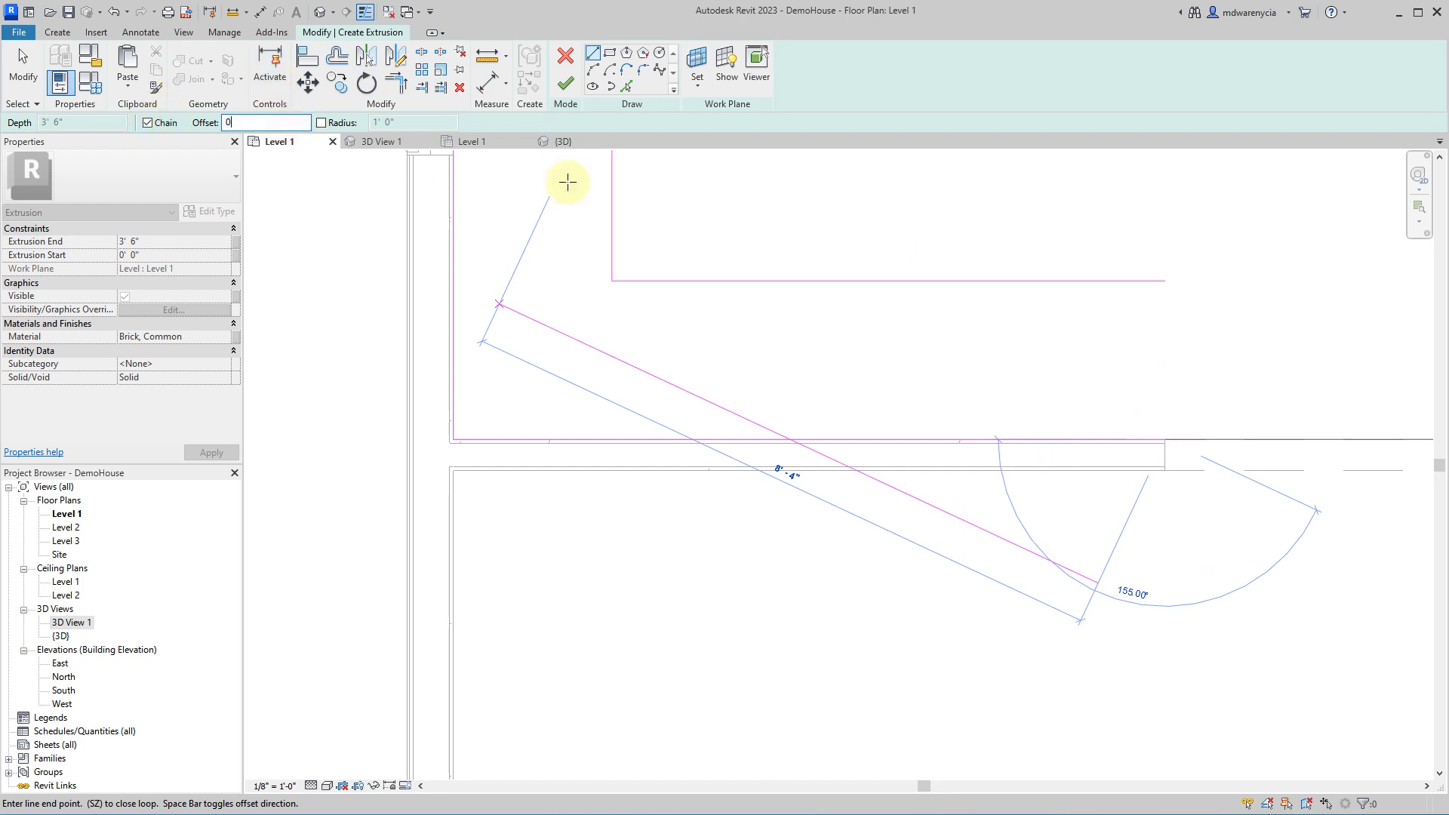
# - Reset the line offset to 0, close the open end of the south counter arm, and finish the extrusion sketch
pyautogui.press('Return')
pyautogui.click(1161, 282)
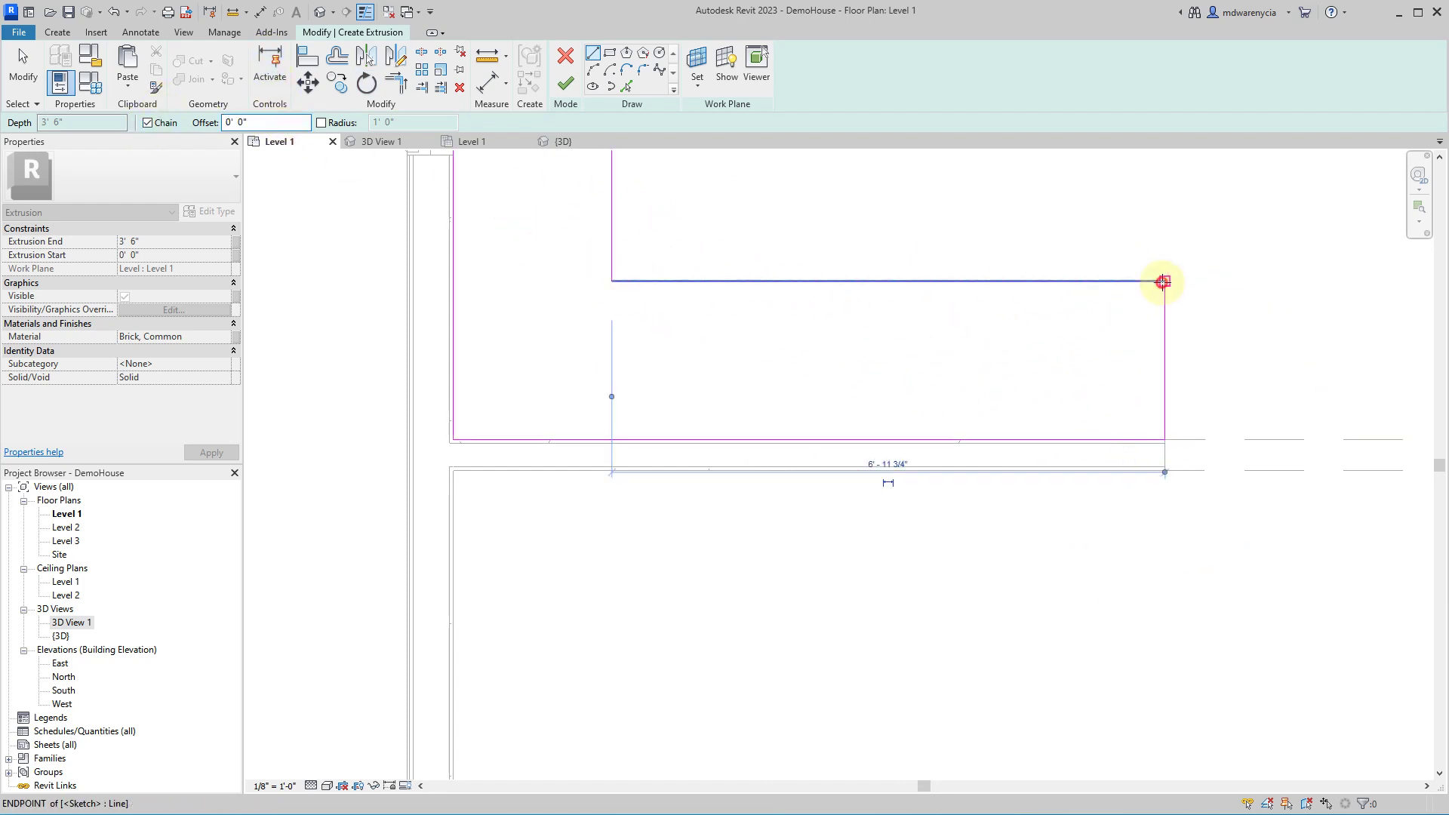
pyautogui.click(1163, 281)
pyautogui.press('Escape')
pyautogui.press('Escape')
pyautogui.scroll(-4, 755, 475)
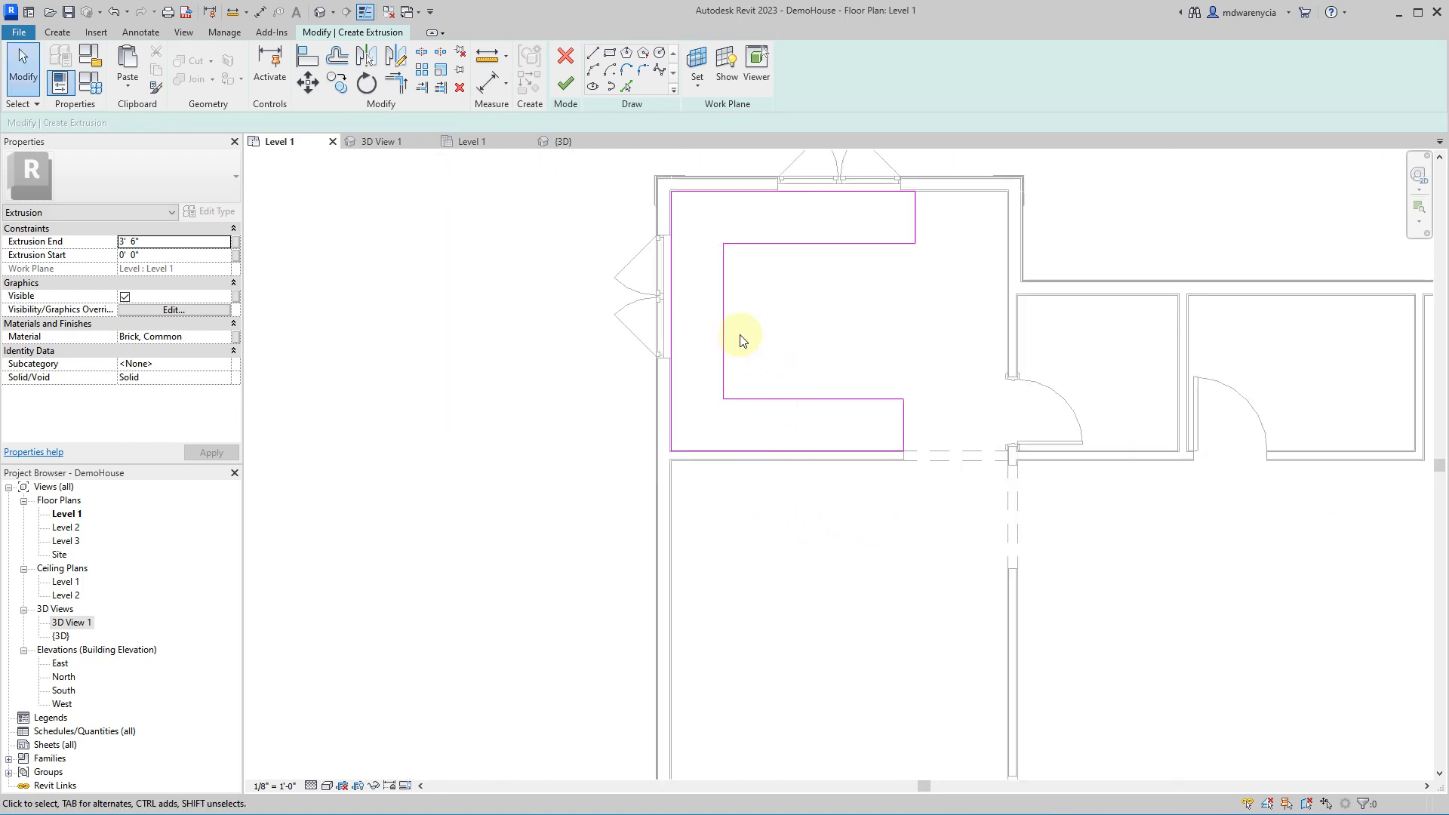
pyautogui.moveTo(741, 341); pyautogui.dragTo(722, 393, button='middle')
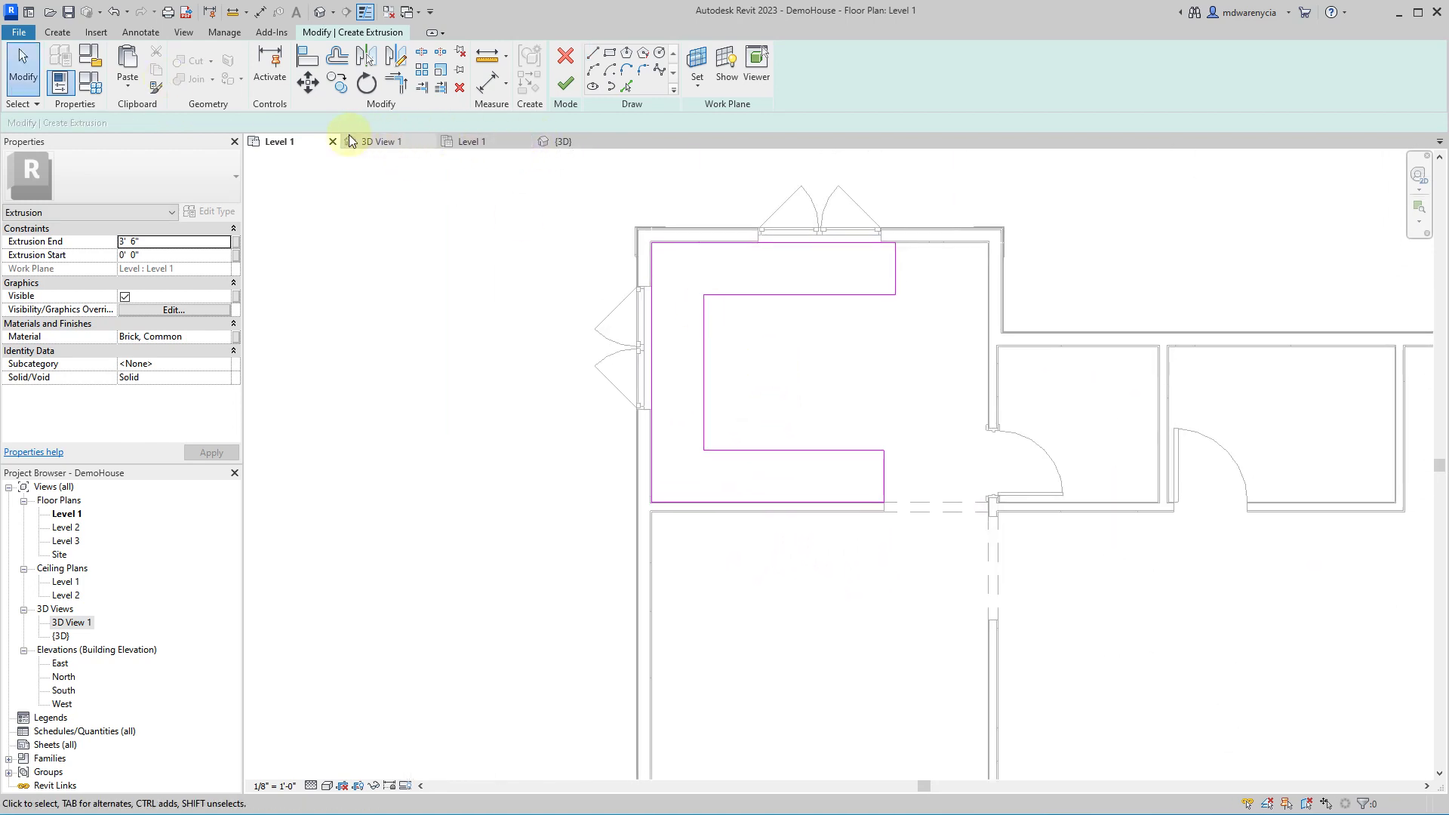
pyautogui.click(565, 87)
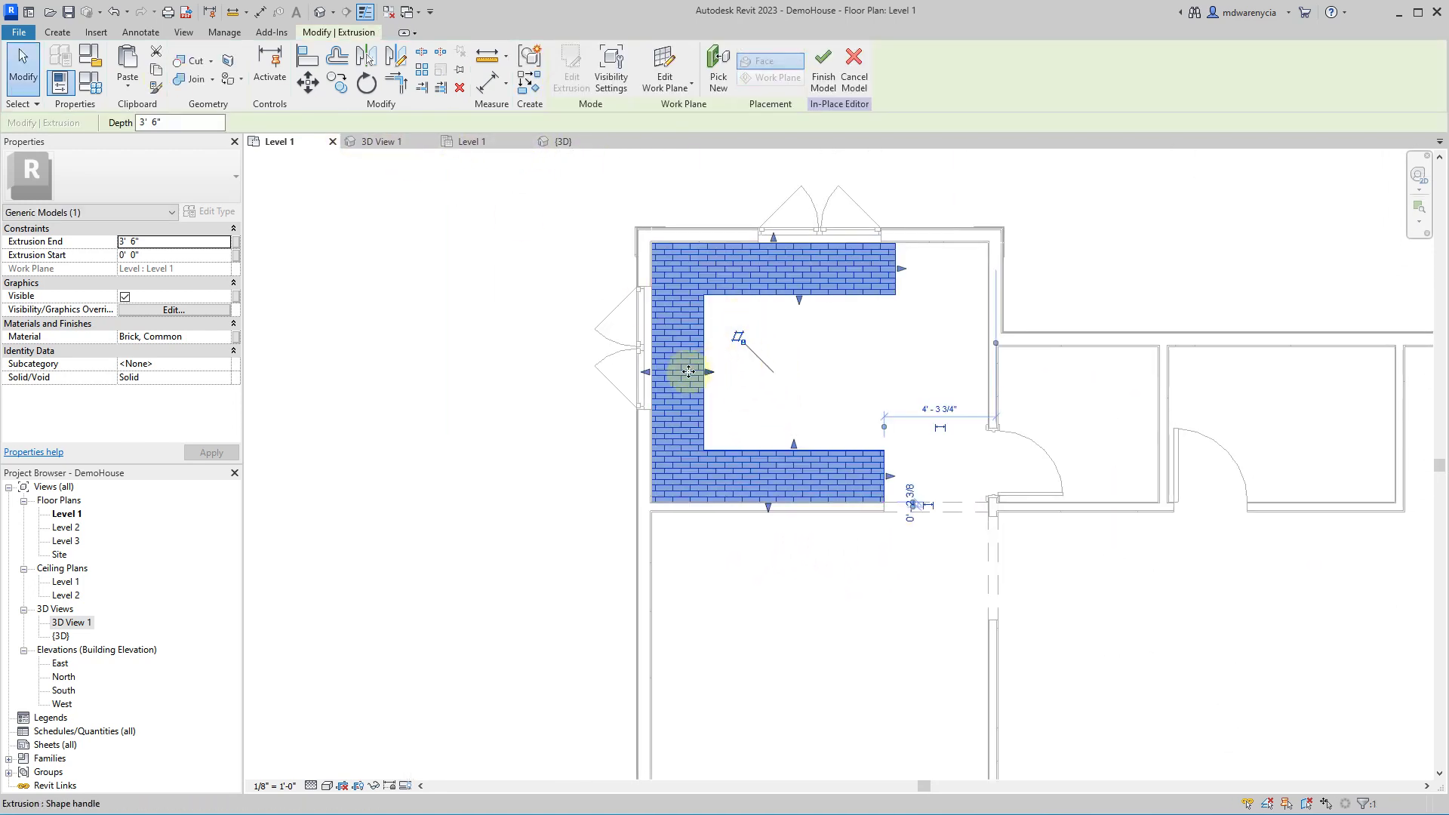
# - Assign the Cherry material to the counter extrusion and finish the in-place model
pyautogui.click(228, 339)
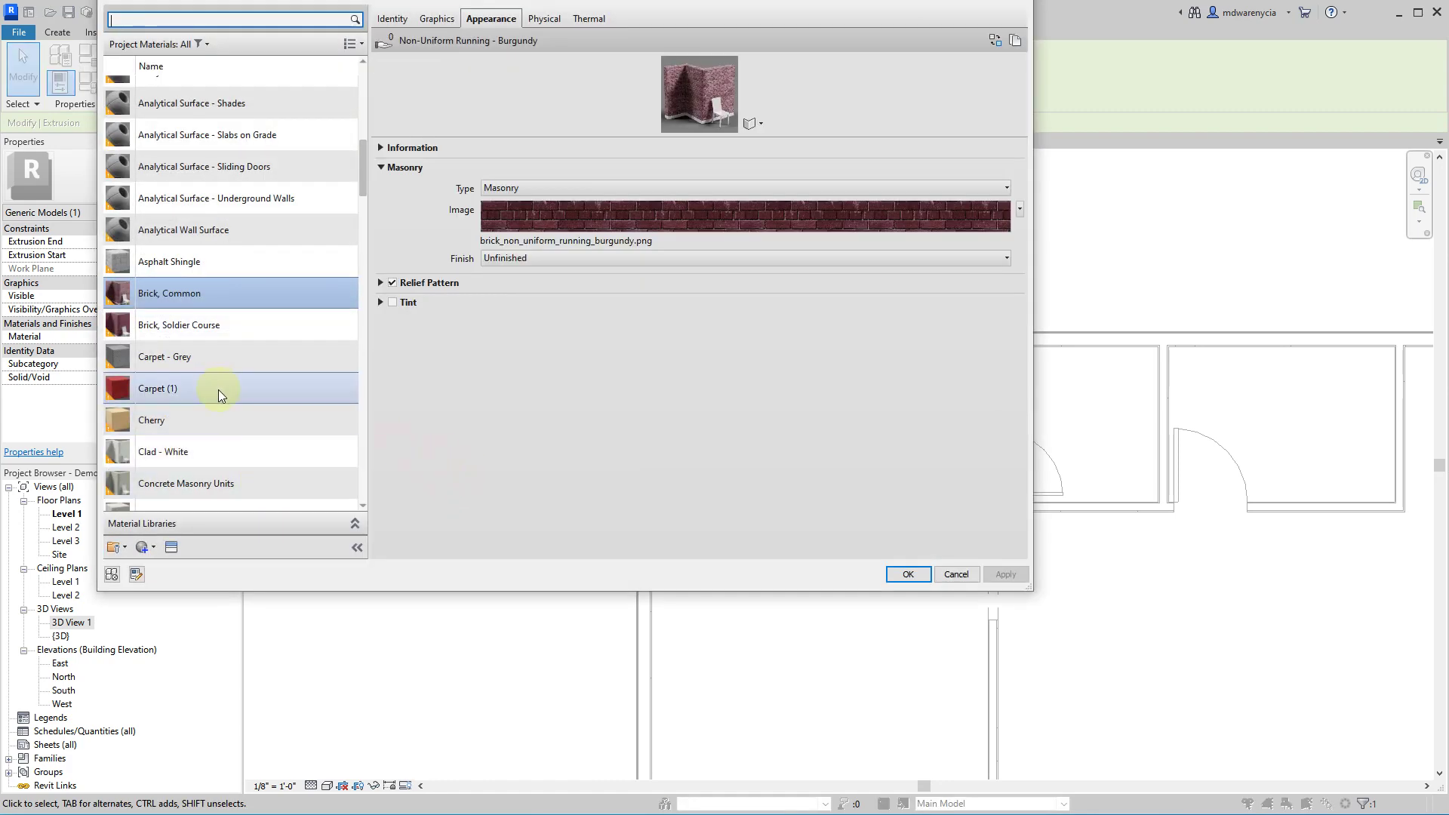
pyautogui.click(188, 421)
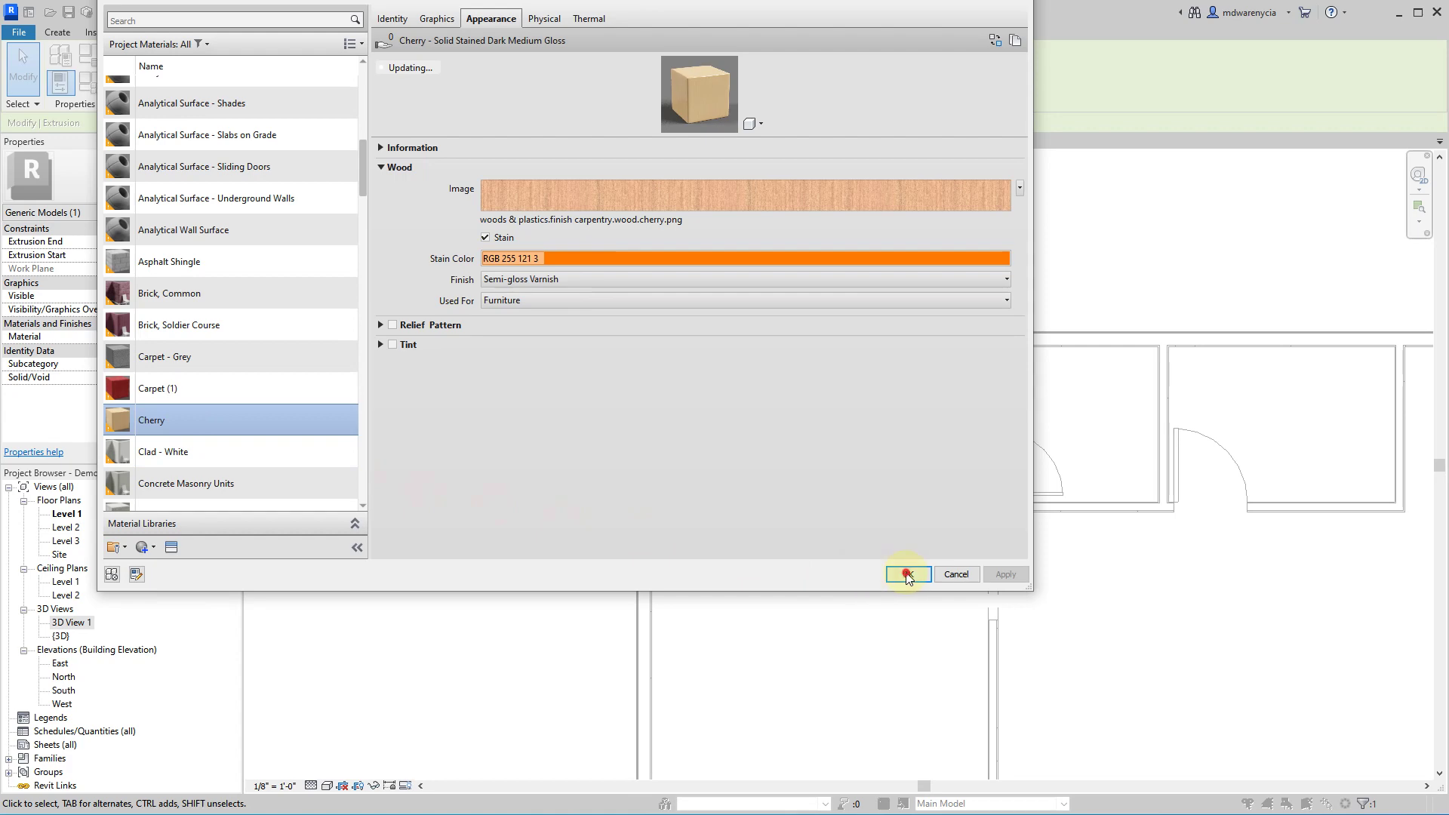
pyautogui.click(908, 575)
pyautogui.click(381, 311)
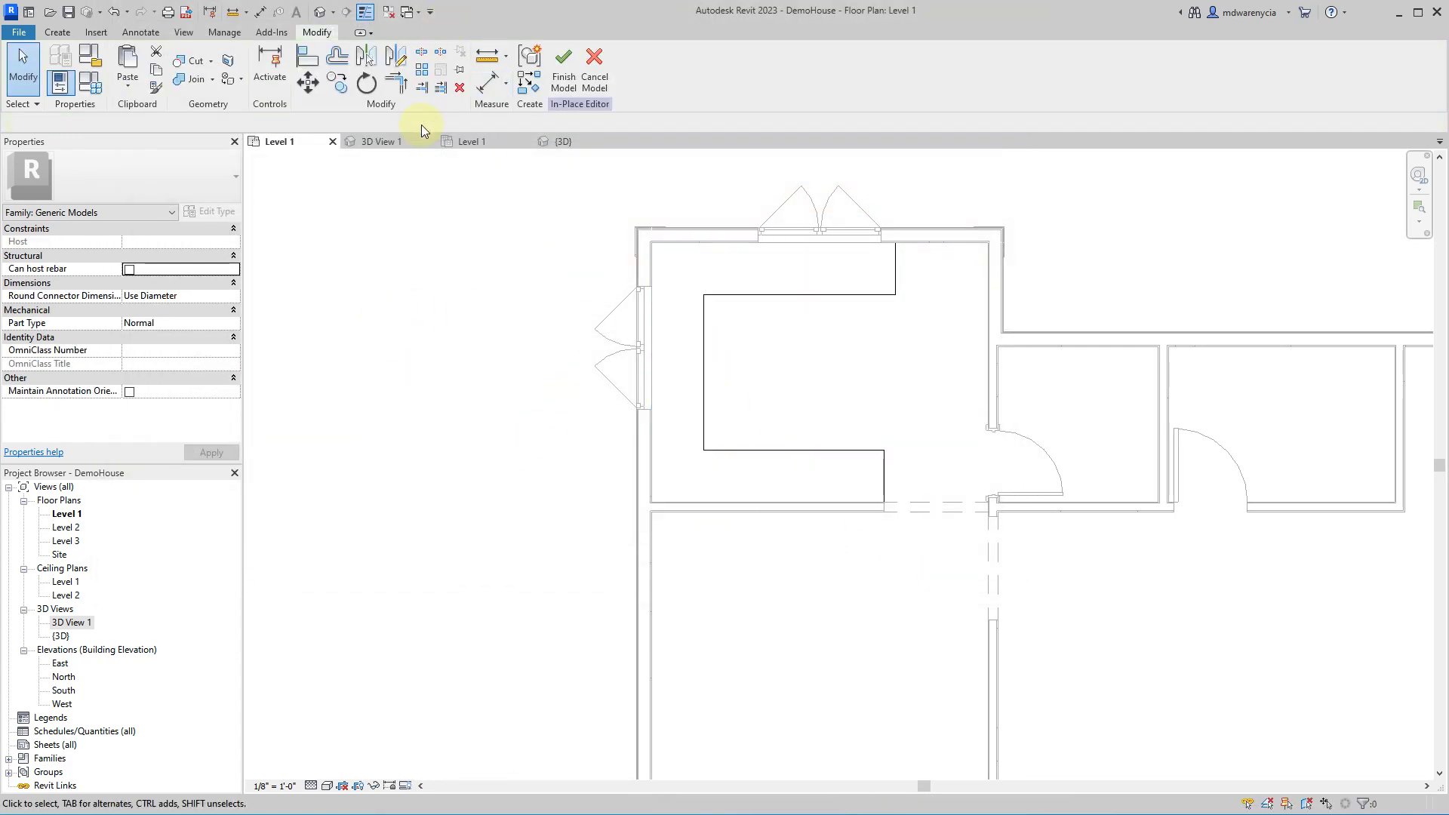
pyautogui.click(564, 68)
# - Check the 3D View 1 perspective, then bring up the house's northwest exterior corner in the {3D} view
pyautogui.click(381, 141)
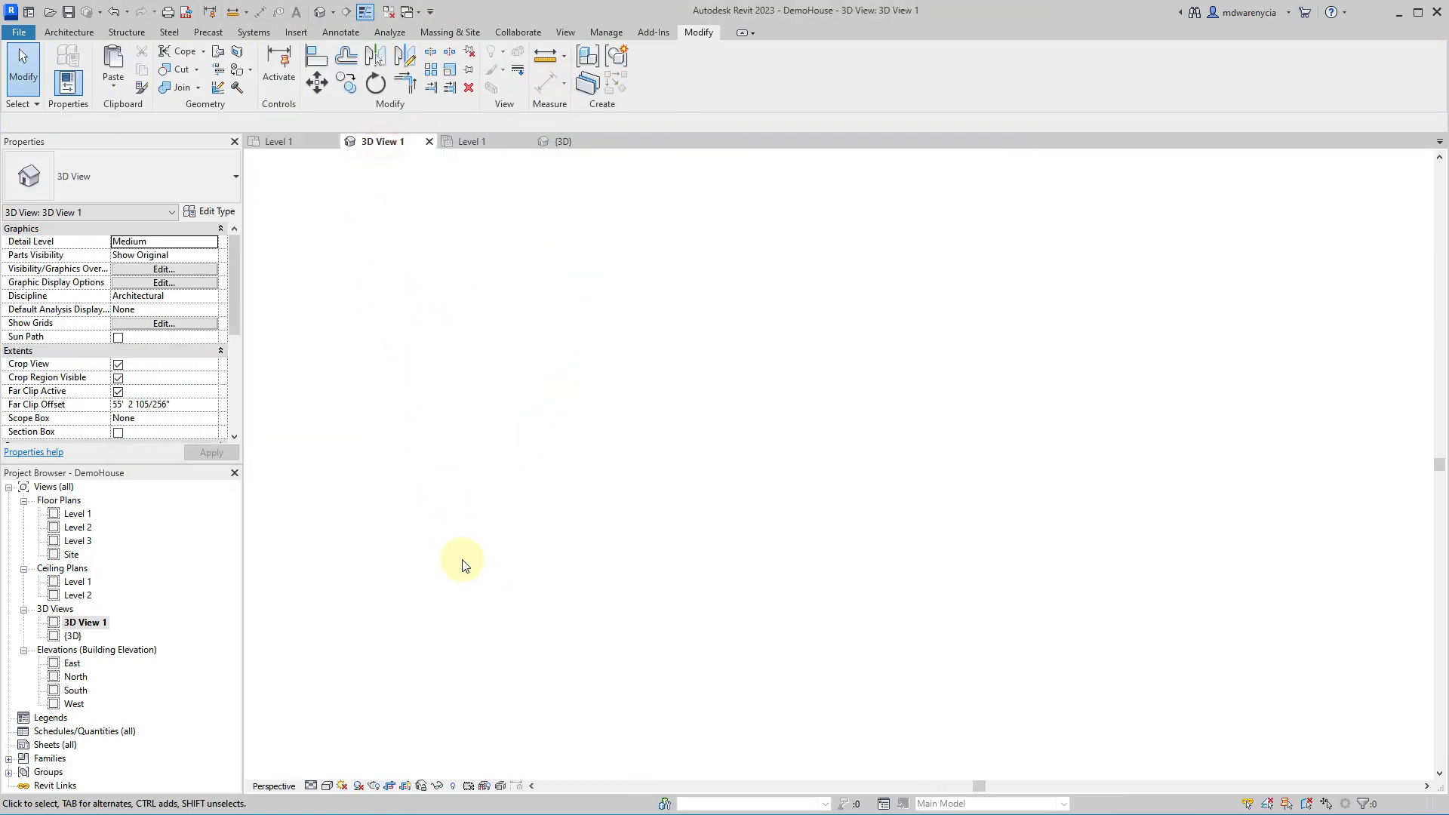
pyautogui.keyDown('shift'); pyautogui.moveTo(678, 635); pyautogui.dragTo(695, 603, button='middle'); pyautogui.keyUp('shift')
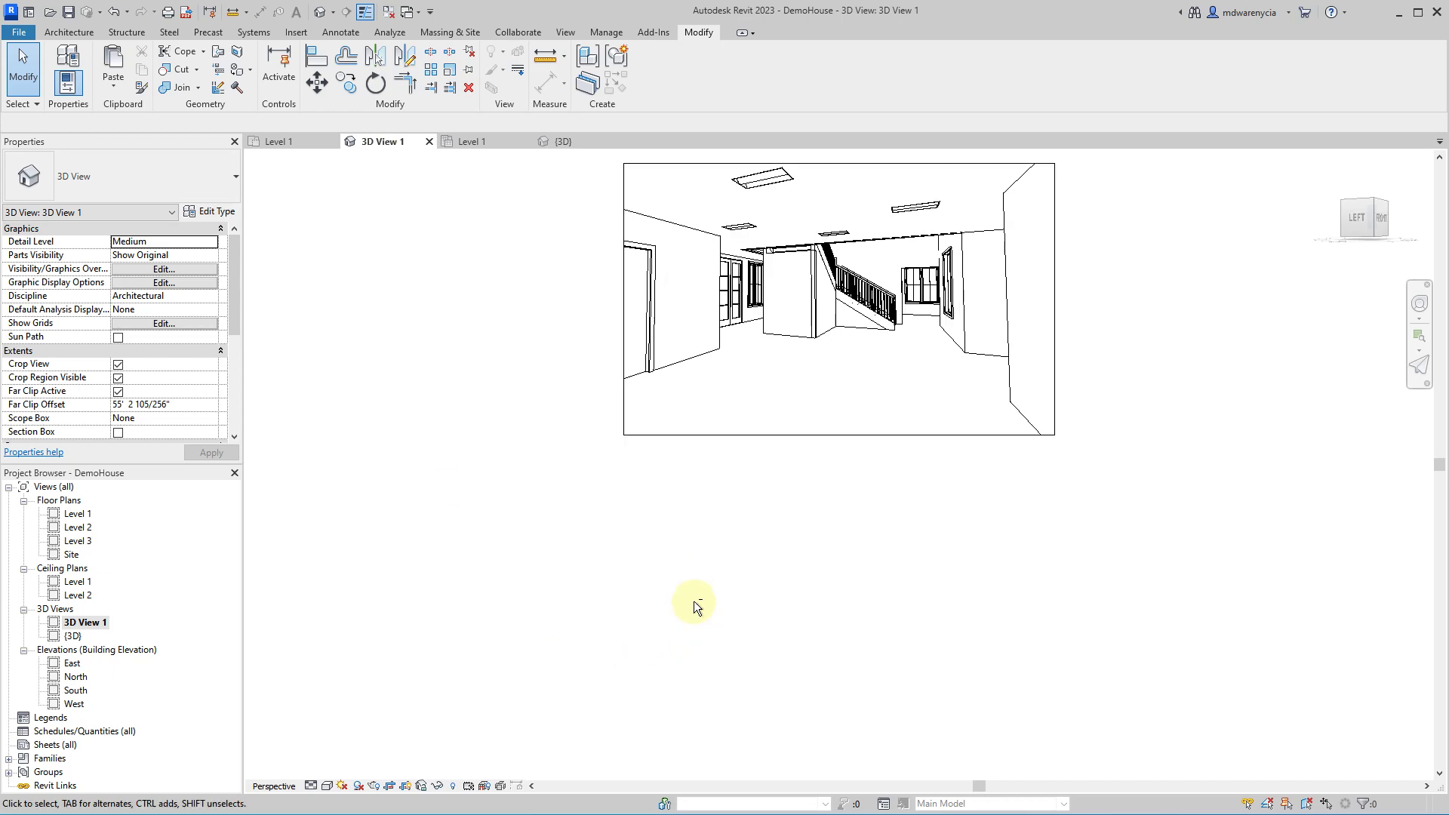
pyautogui.click(582, 143)
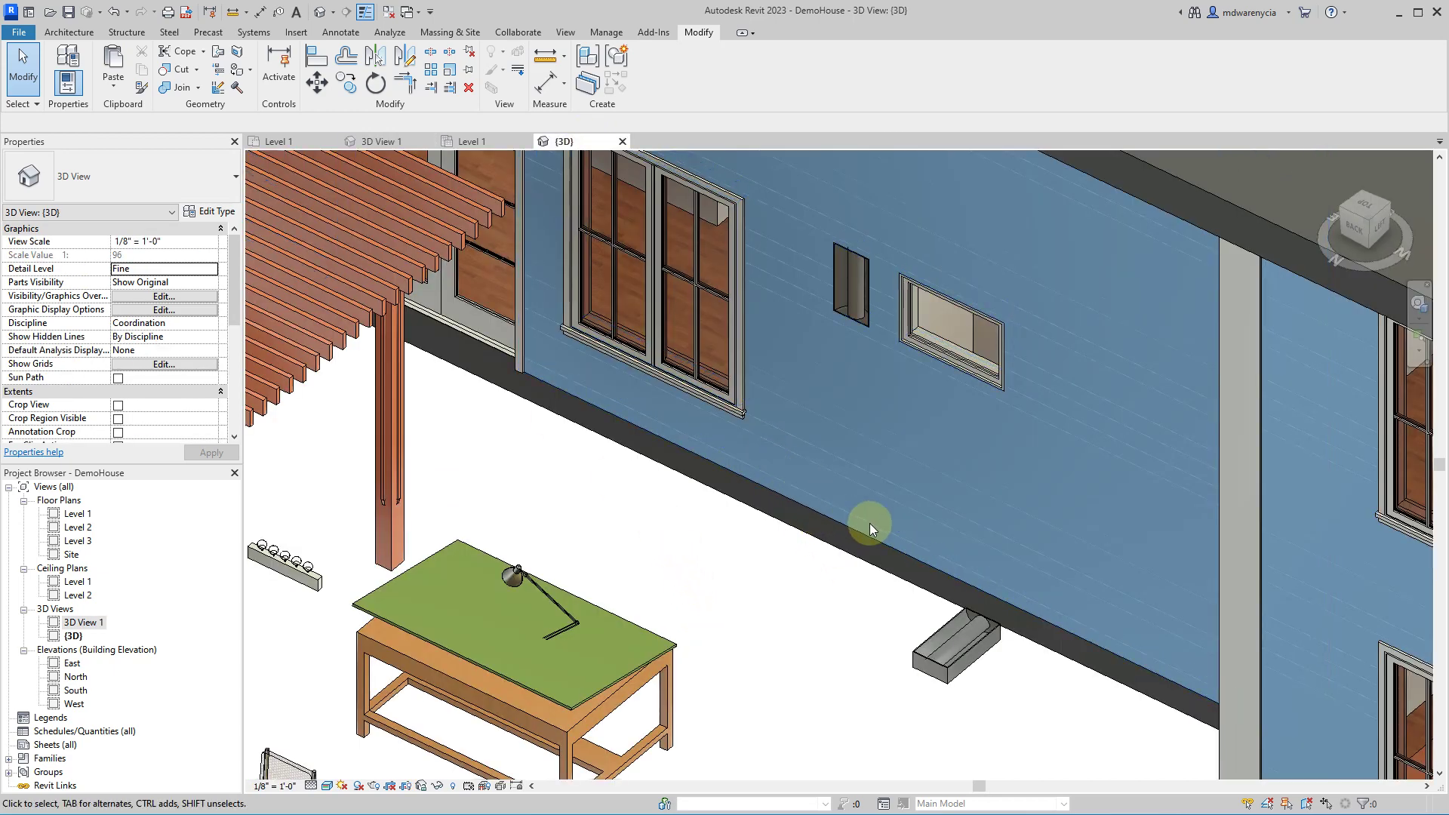
pyautogui.scroll(-2, 883, 555)
pyautogui.moveTo(1371, 719); pyautogui.dragTo(812, 388, button='middle')
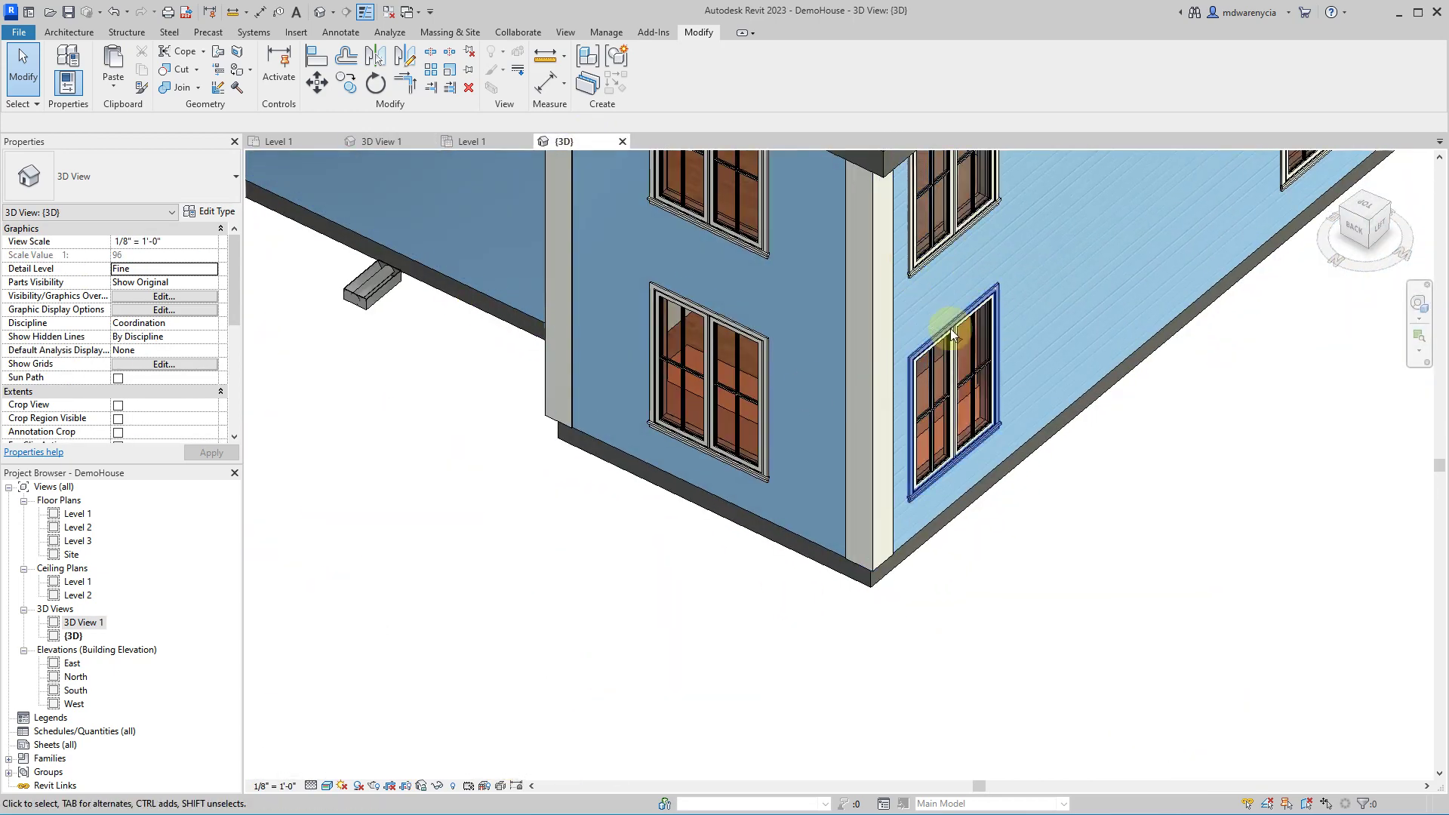
# - Hide the exterior walls and their white caps around the kitchen corner in the {3D} view
pyautogui.click(1023, 440)
pyautogui.click(1146, 566)
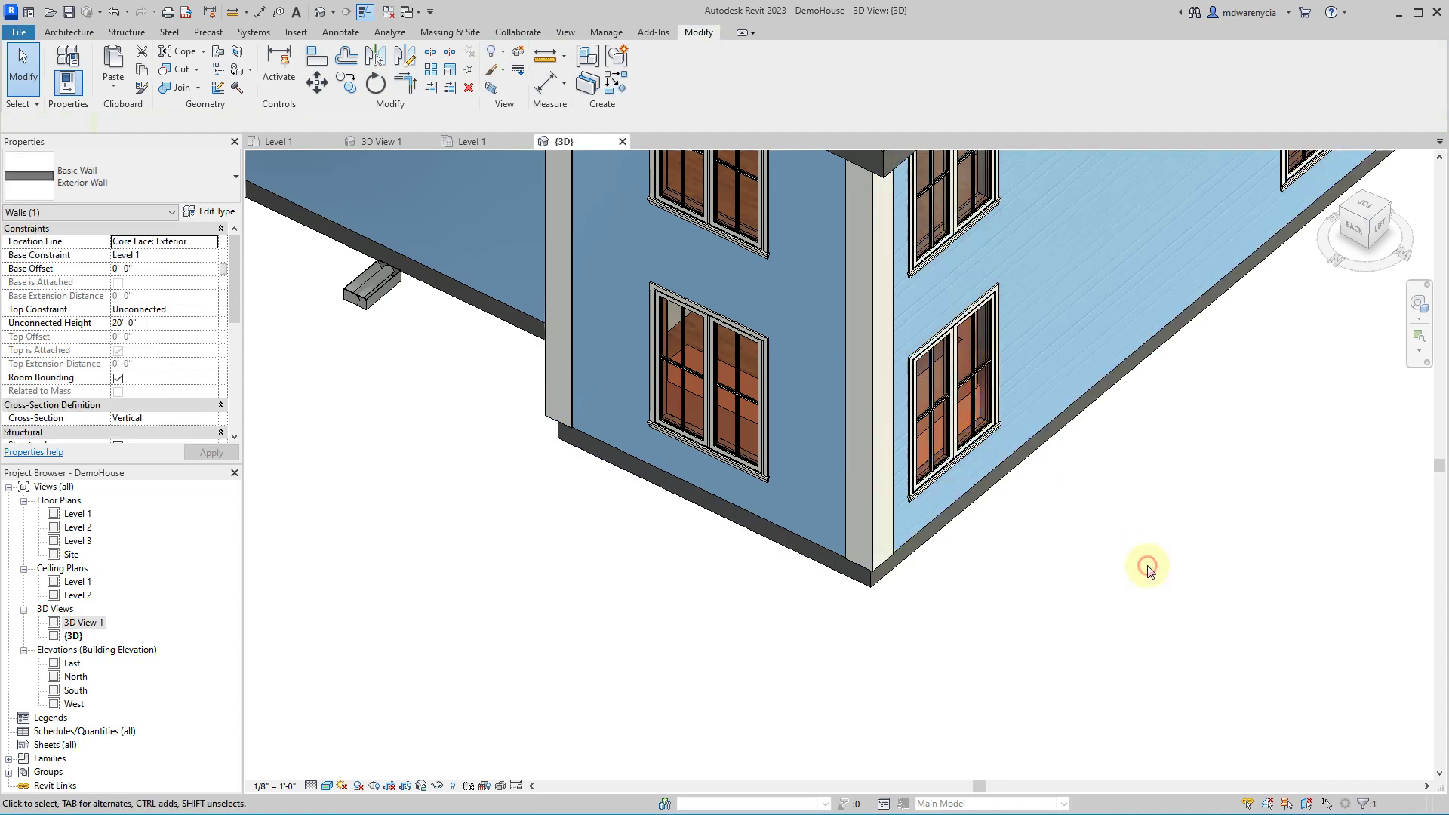
pyautogui.moveTo(1112, 522); pyautogui.dragTo(1031, 502, button='middle')
pyautogui.click(919, 404)
pyautogui.keyDown('shift'); pyautogui.moveTo(895, 524); pyautogui.dragTo(1060, 437, button='middle'); pyautogui.keyUp('shift')
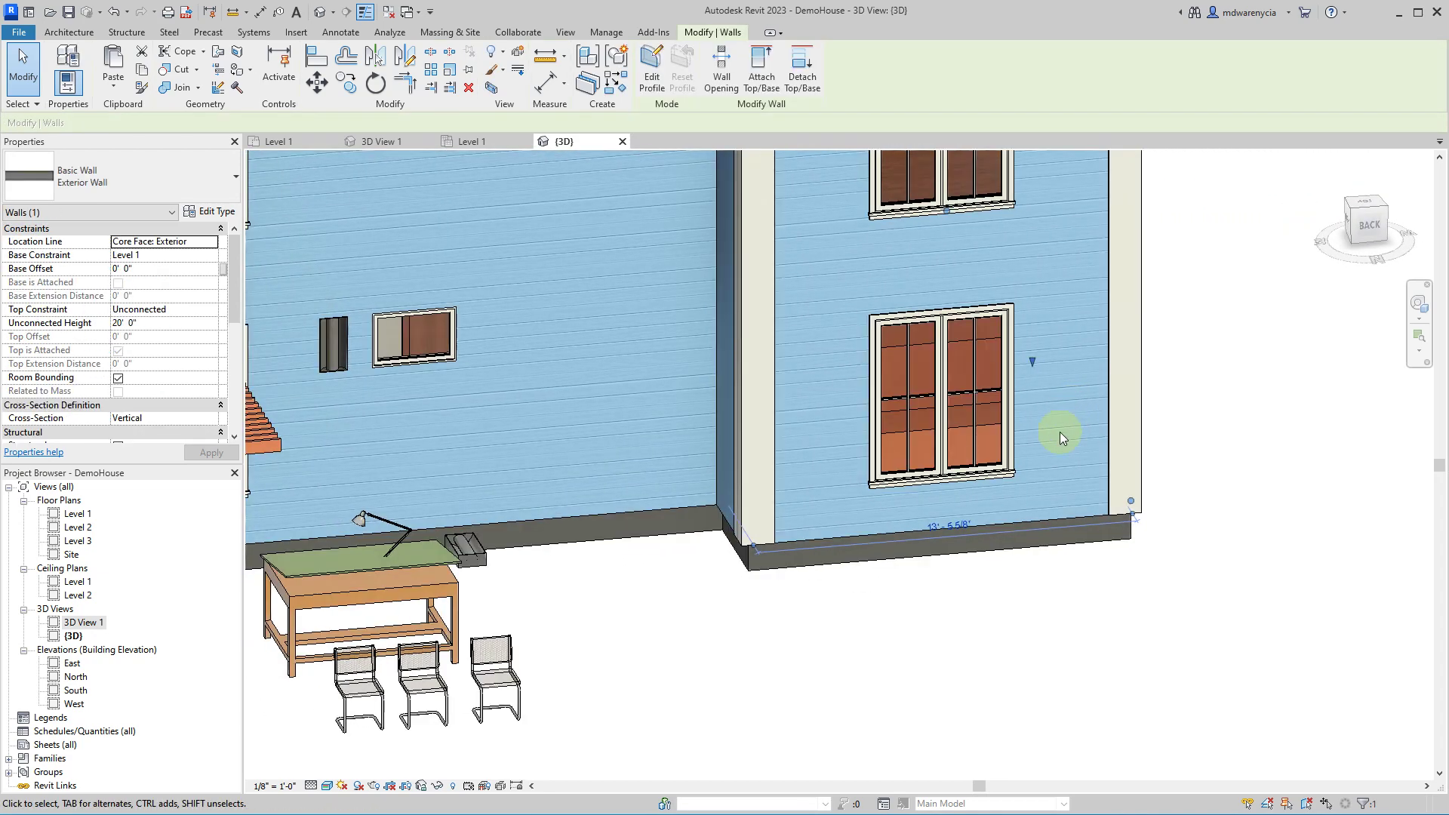
pyautogui.keyDown('shift'); pyautogui.click(1070, 509); pyautogui.keyUp('shift')
pyautogui.click(1070, 515)
pyautogui.keyDown('shift'); pyautogui.moveTo(1174, 515); pyautogui.dragTo(1073, 553, button='middle'); pyautogui.keyUp('shift')
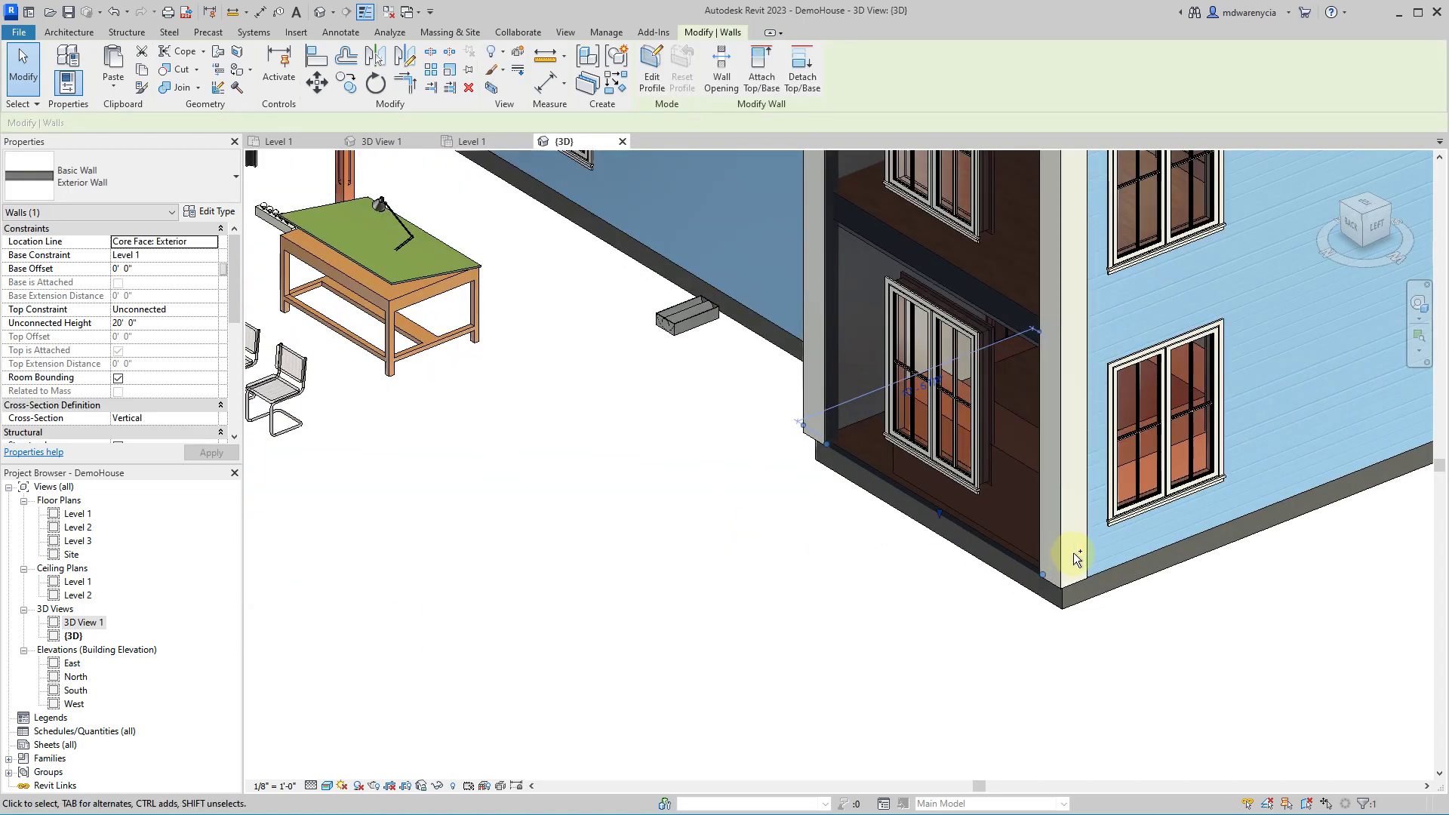
pyautogui.keyDown('ctrl'); pyautogui.click(1086, 547); pyautogui.keyUp('ctrl')
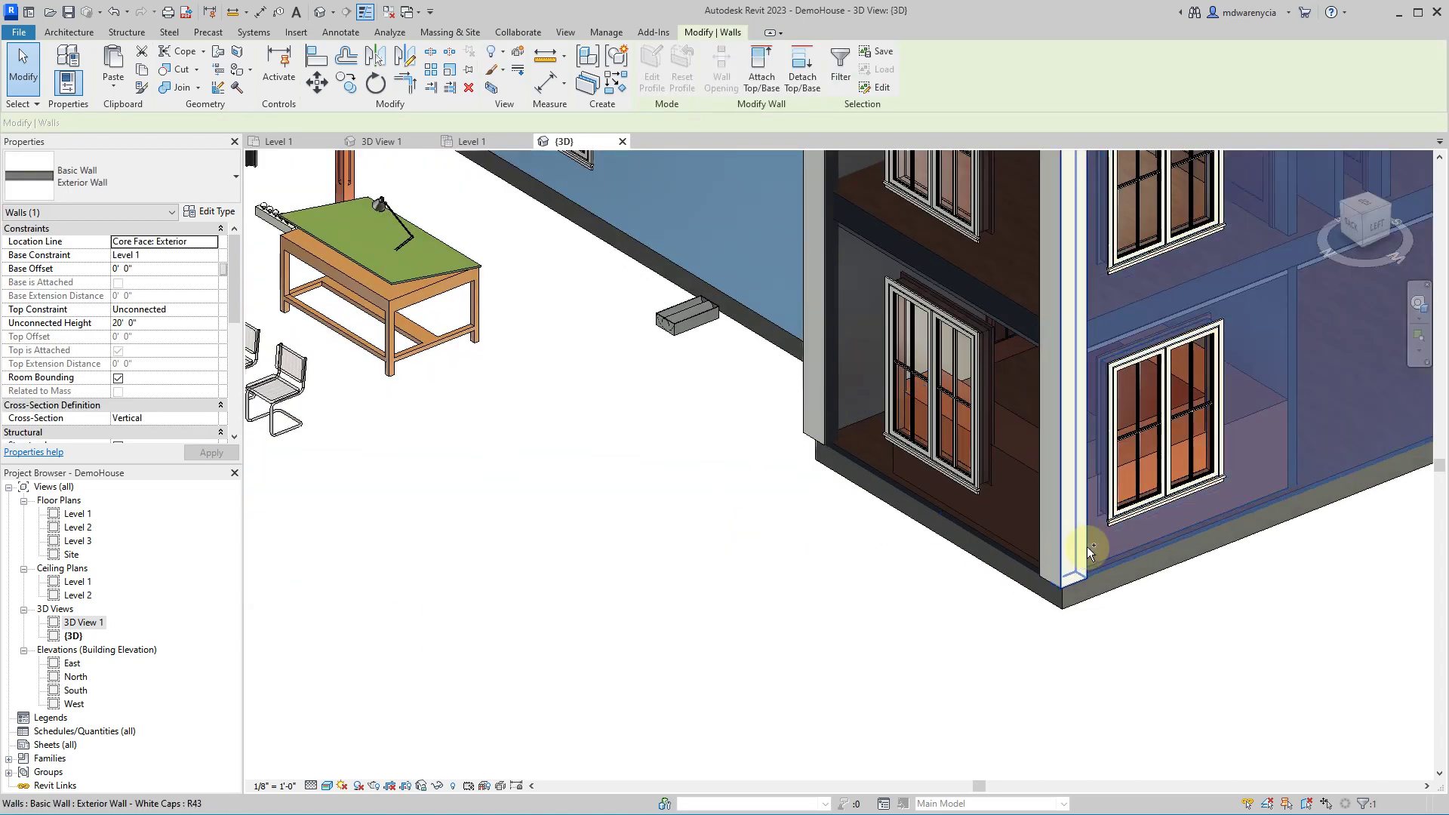
pyautogui.keyDown('ctrl'); pyautogui.click(1044, 559); pyautogui.keyUp('ctrl')
pyautogui.rightClick(1044, 560)
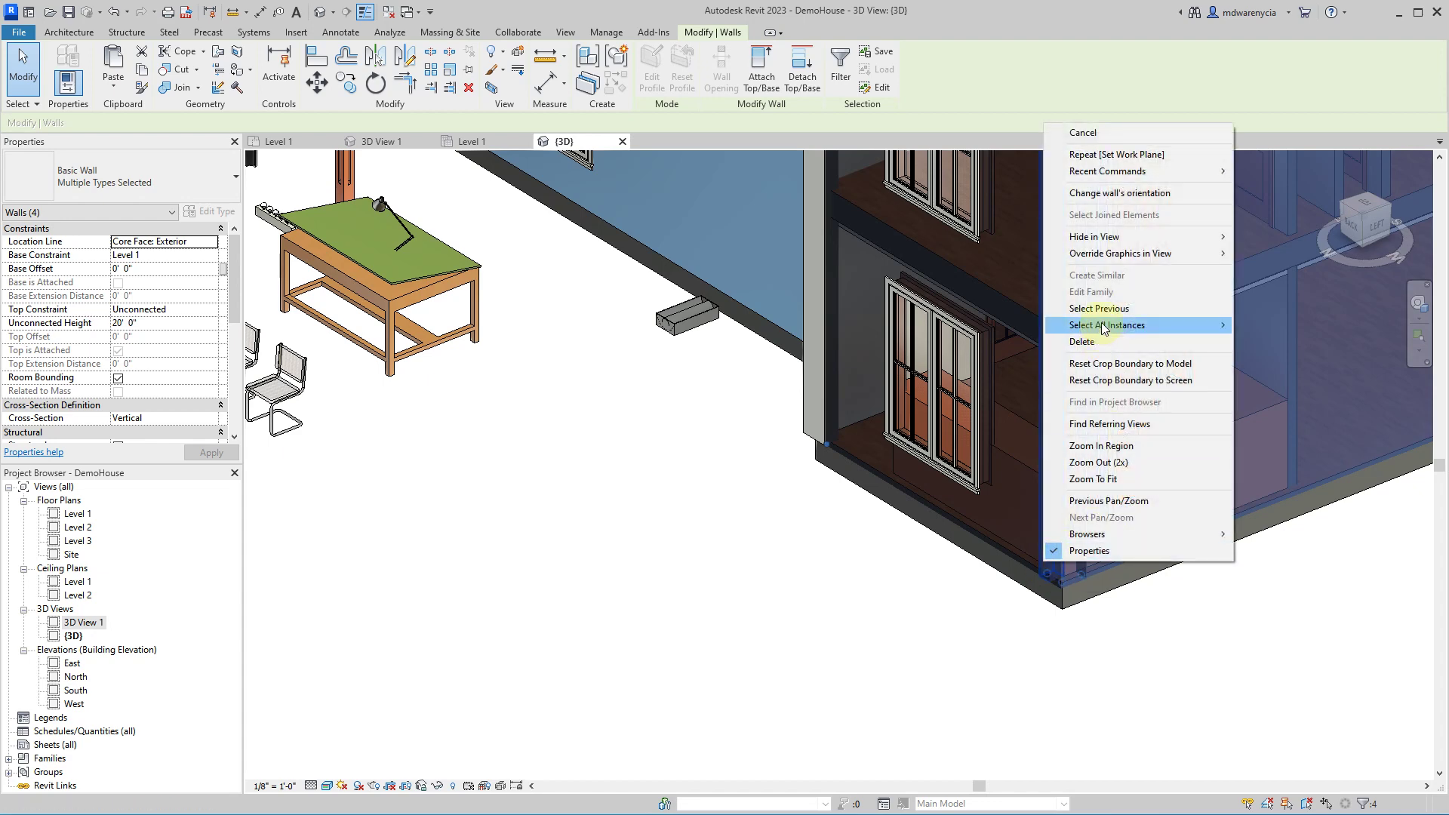
pyautogui.moveTo(1105, 236)
pyautogui.click(1259, 240)
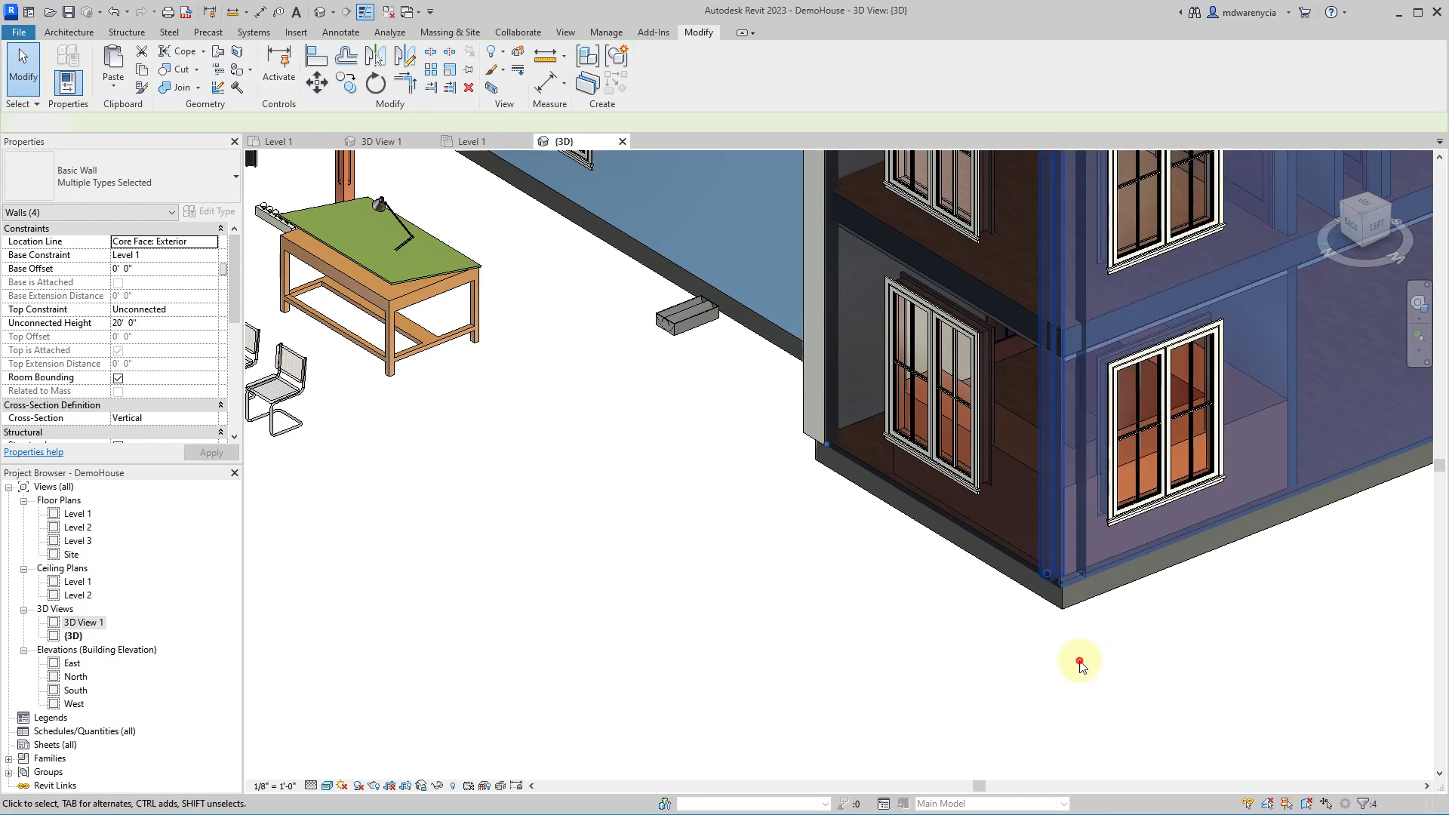
pyautogui.click(1045, 505)
# - Select the kitchen counter behind the hidden walls and open it for in-place editing
pyautogui.keyDown('shift'); pyautogui.moveTo(1046, 506); pyautogui.dragTo(1158, 306, button='middle'); pyautogui.keyUp('shift')
pyautogui.press('Escape')
pyautogui.click(1157, 306)
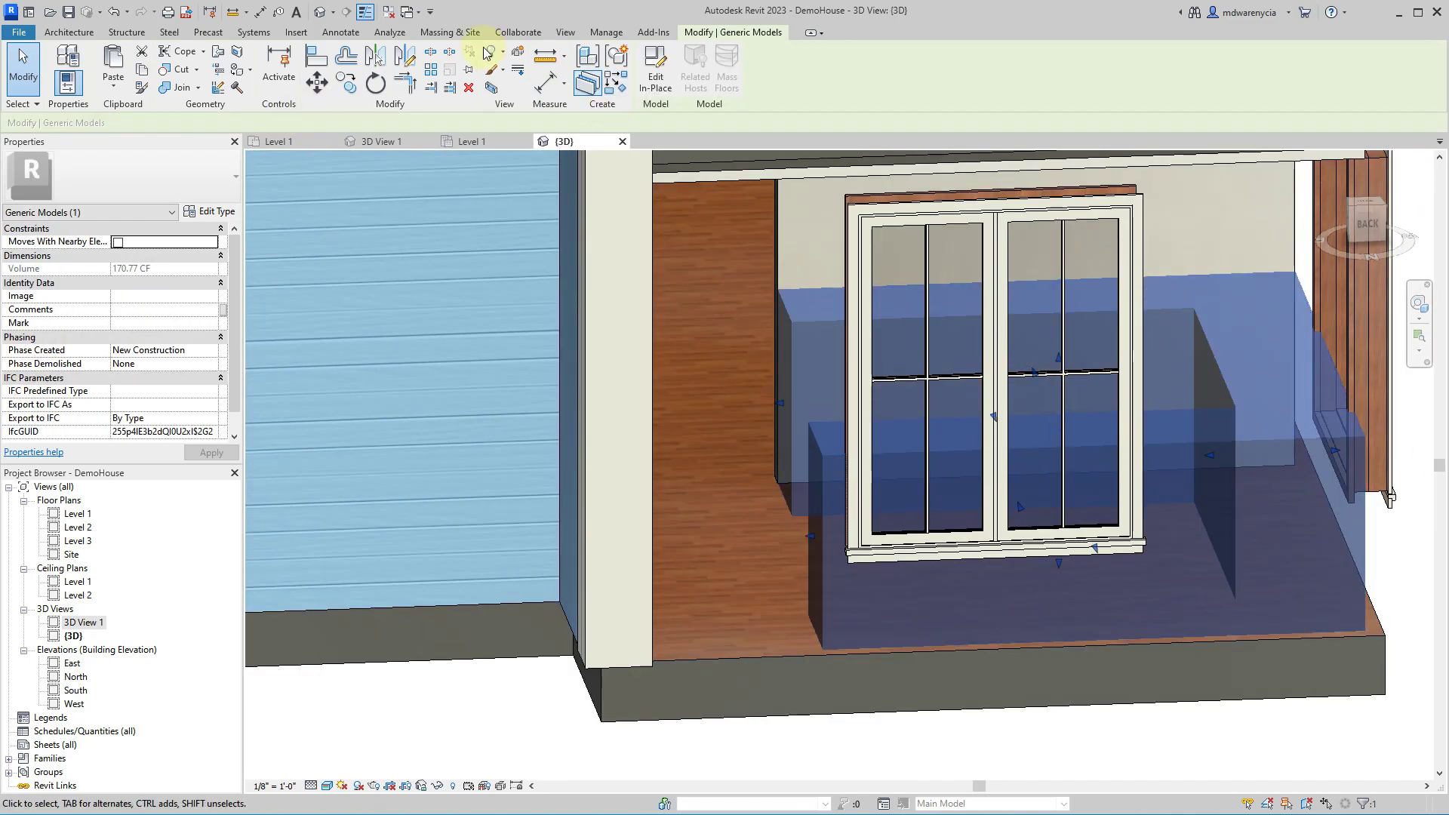
pyautogui.click(655, 76)
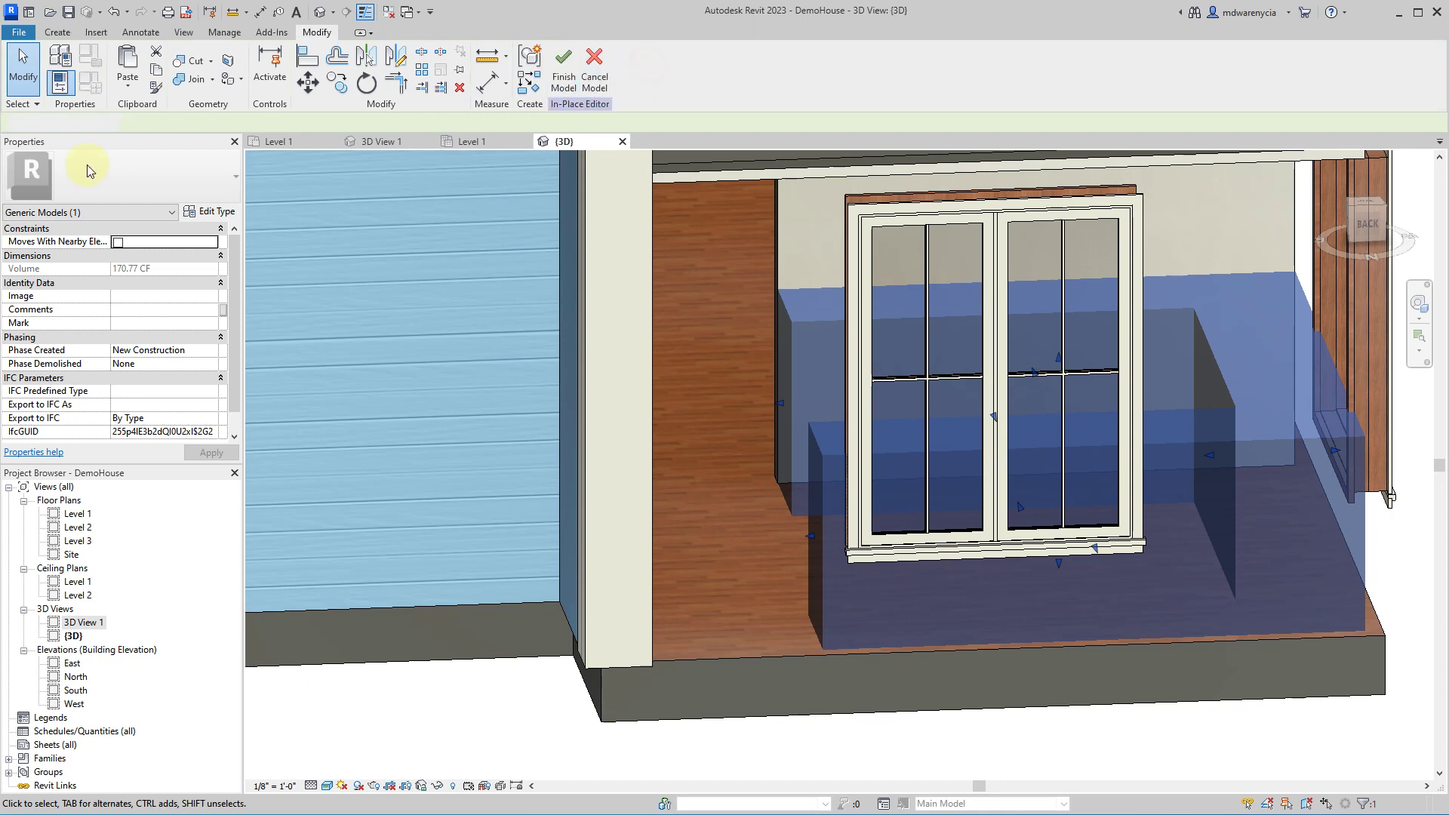
pyautogui.scroll(2, 1360, 503)
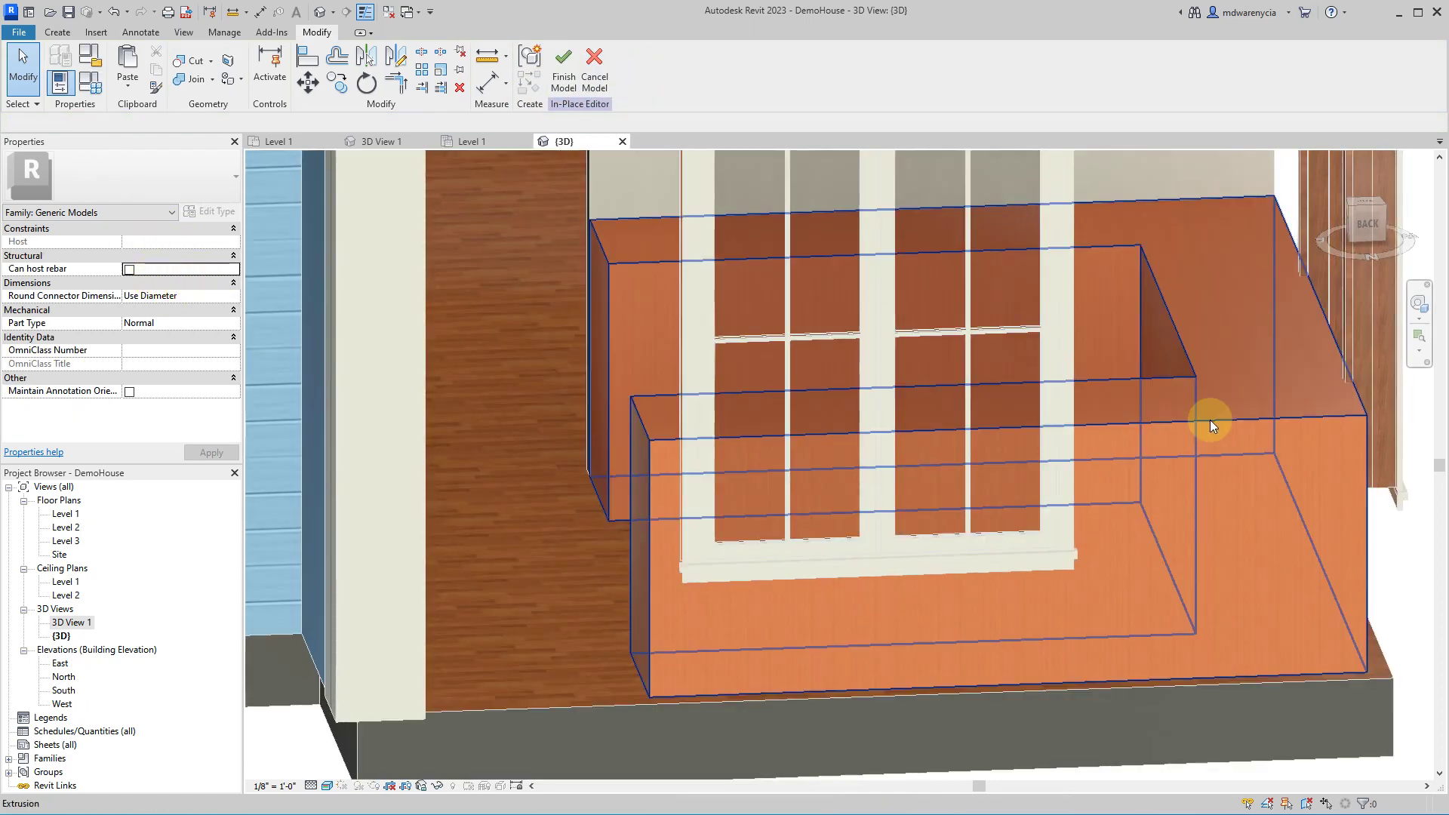
# - Thin the counter extrusion into a countertop by setting its Extrusion Start to 3' 1" and Extrusion End to 3' 2"
pyautogui.click(1211, 420)
pyautogui.click(159, 257)
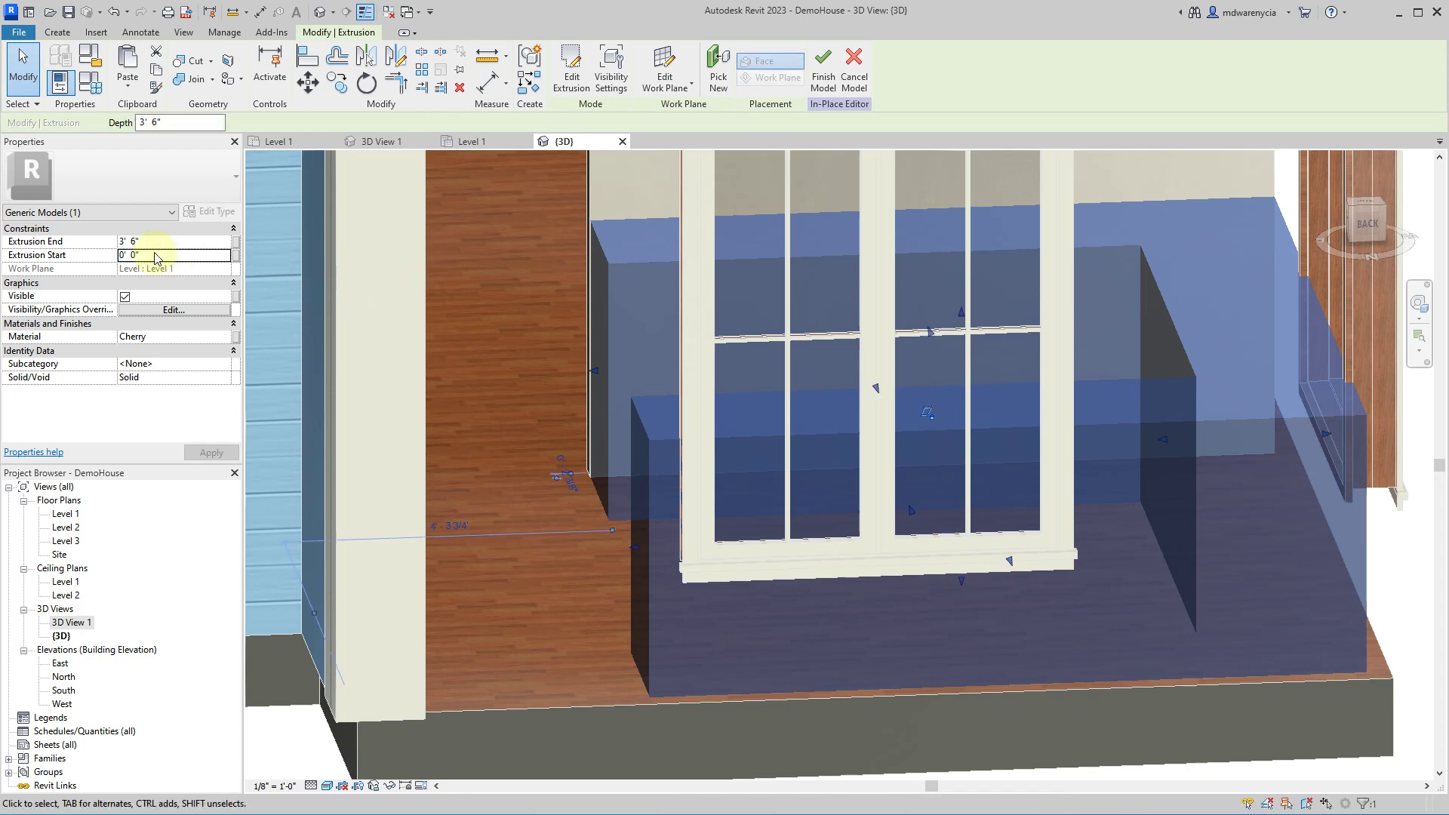
pyautogui.click(184, 242)
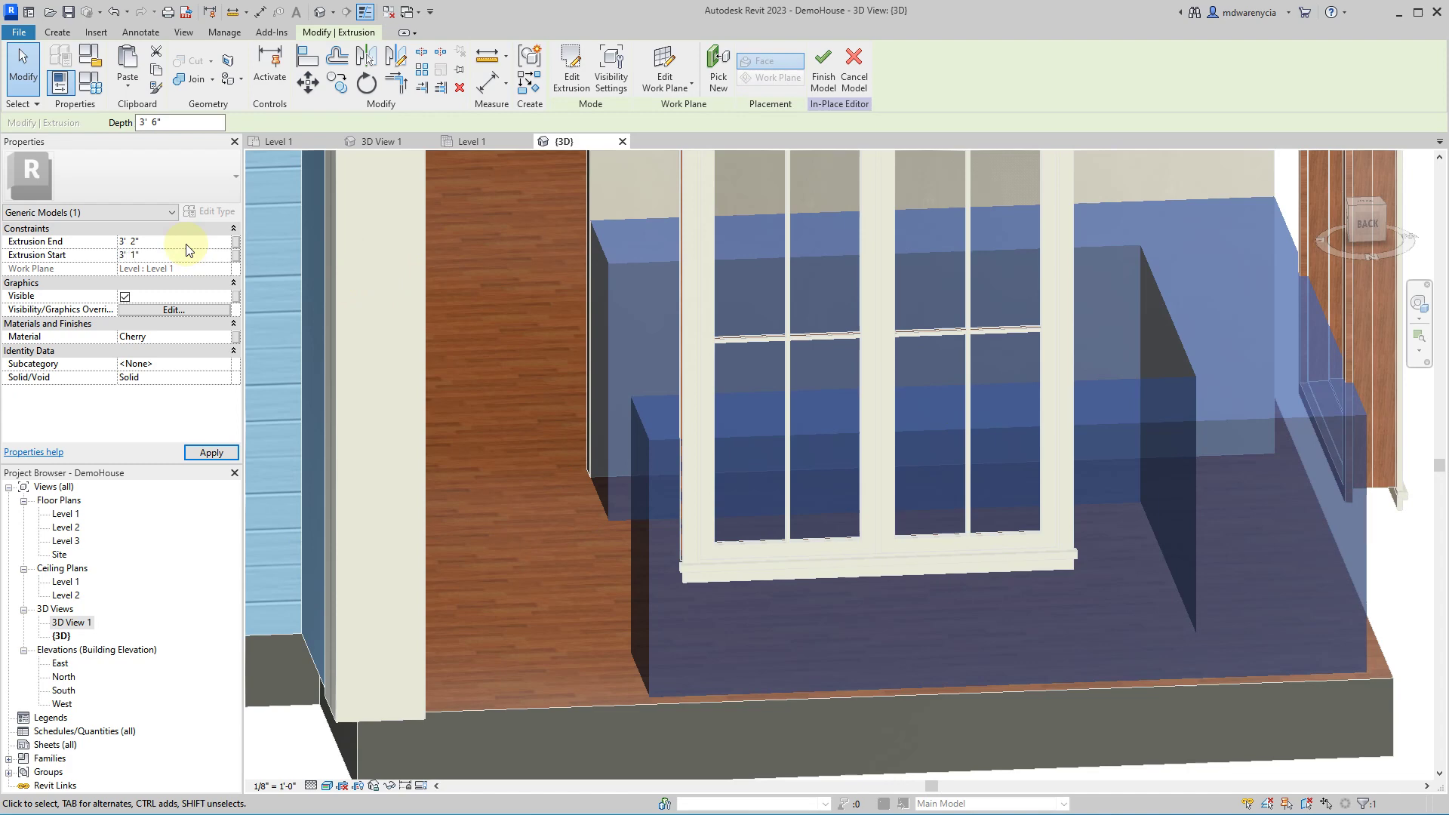
pyautogui.scroll(-3, 680, 480)
pyautogui.click(1245, 588)
pyautogui.keyDown('shift'); pyautogui.moveTo(928, 551); pyautogui.dragTo(902, 456, button='middle'); pyautogui.keyUp('shift')
pyautogui.keyDown('shift'); pyautogui.moveTo(654, 514); pyautogui.dragTo(745, 541, button='middle'); pyautogui.keyUp('shift')
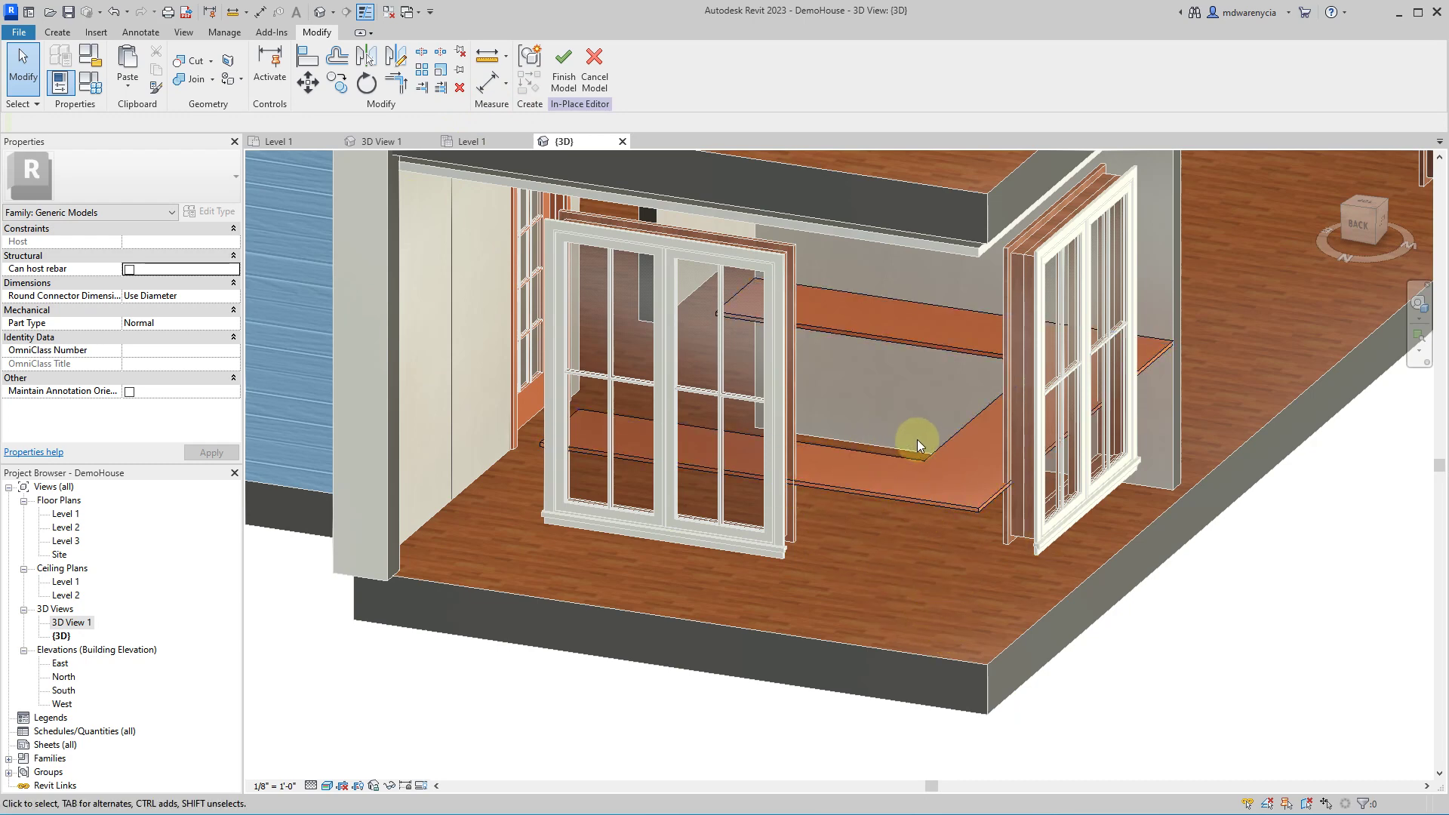
# - Set the work plane by picking the thin vertical edge face of the countertop's far arm
pyautogui.keyDown('shift'); pyautogui.moveTo(927, 406); pyautogui.dragTo(1077, 478, button='middle'); pyautogui.keyUp('shift')
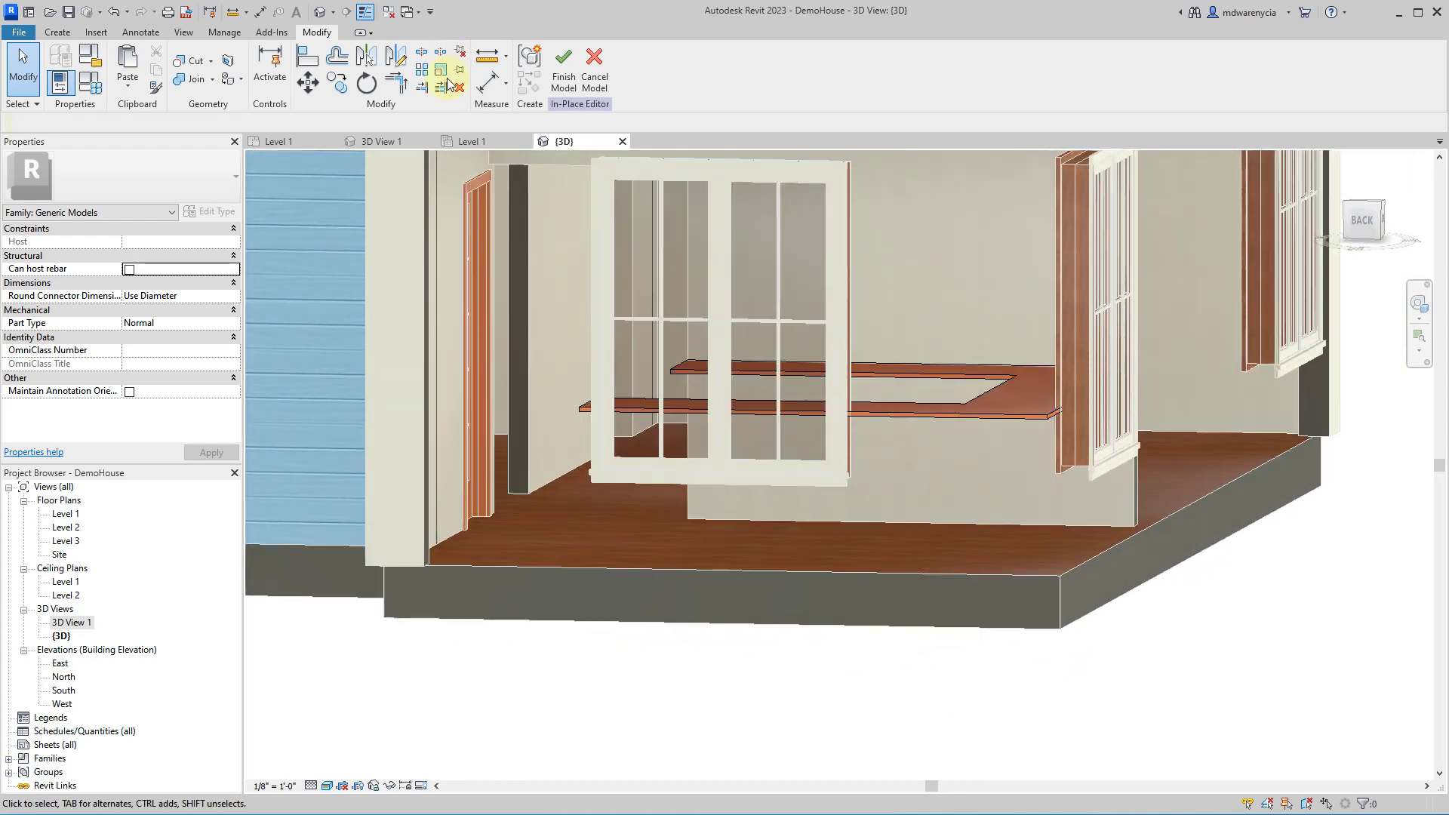
pyautogui.click(57, 31)
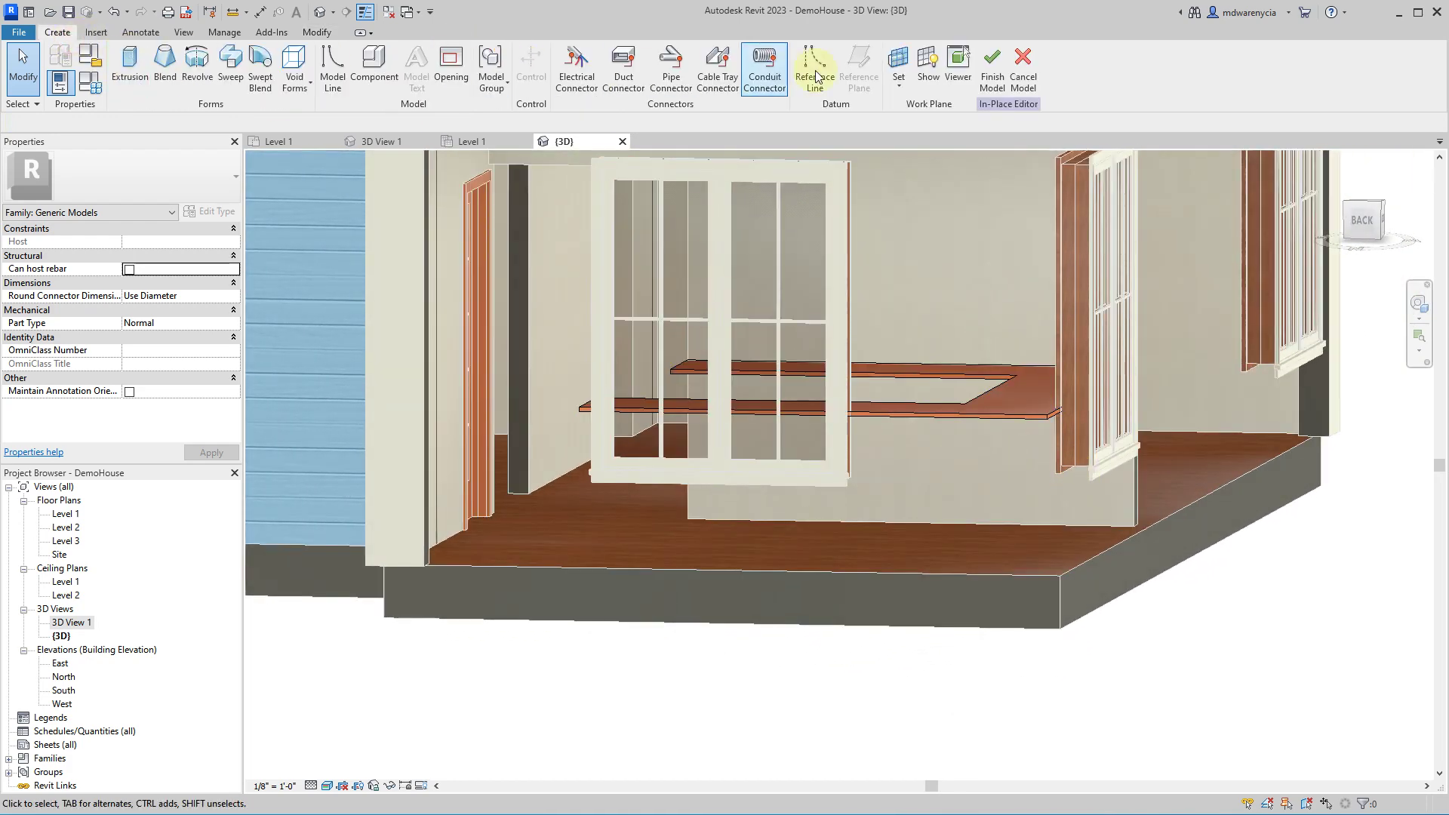
pyautogui.click(902, 80)
pyautogui.click(867, 112)
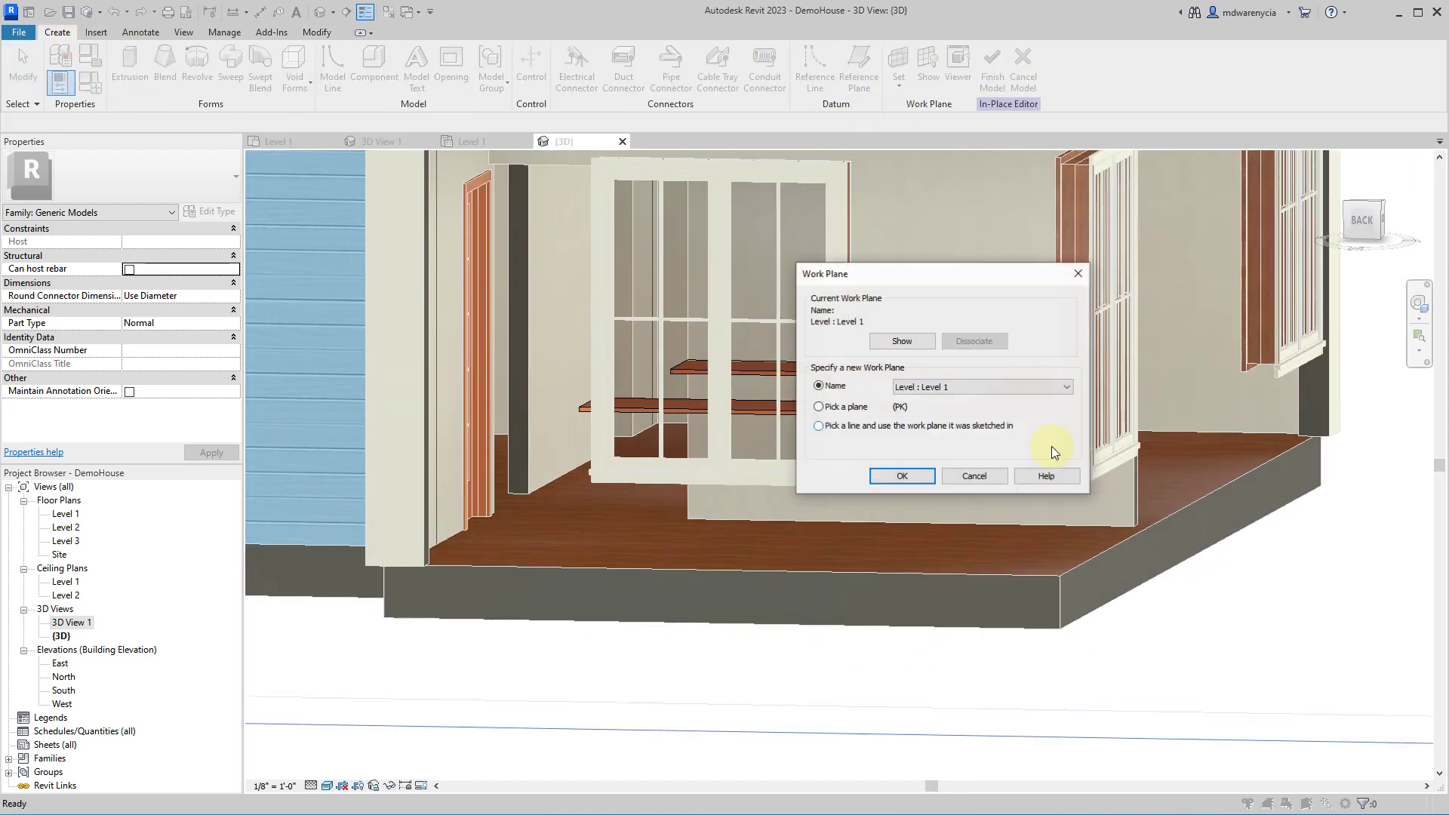
pyautogui.click(877, 470)
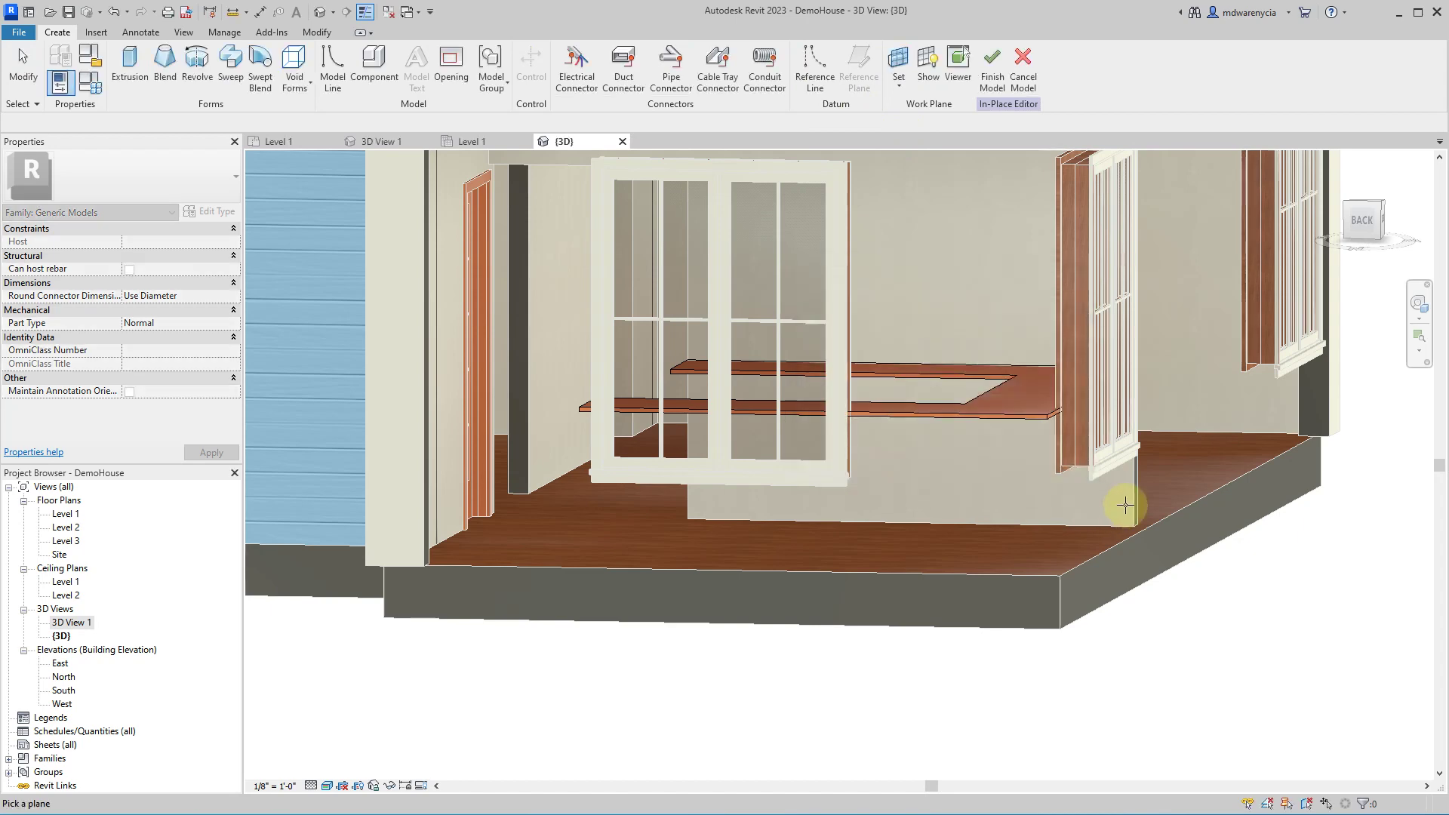
pyautogui.scroll(3, 905, 375)
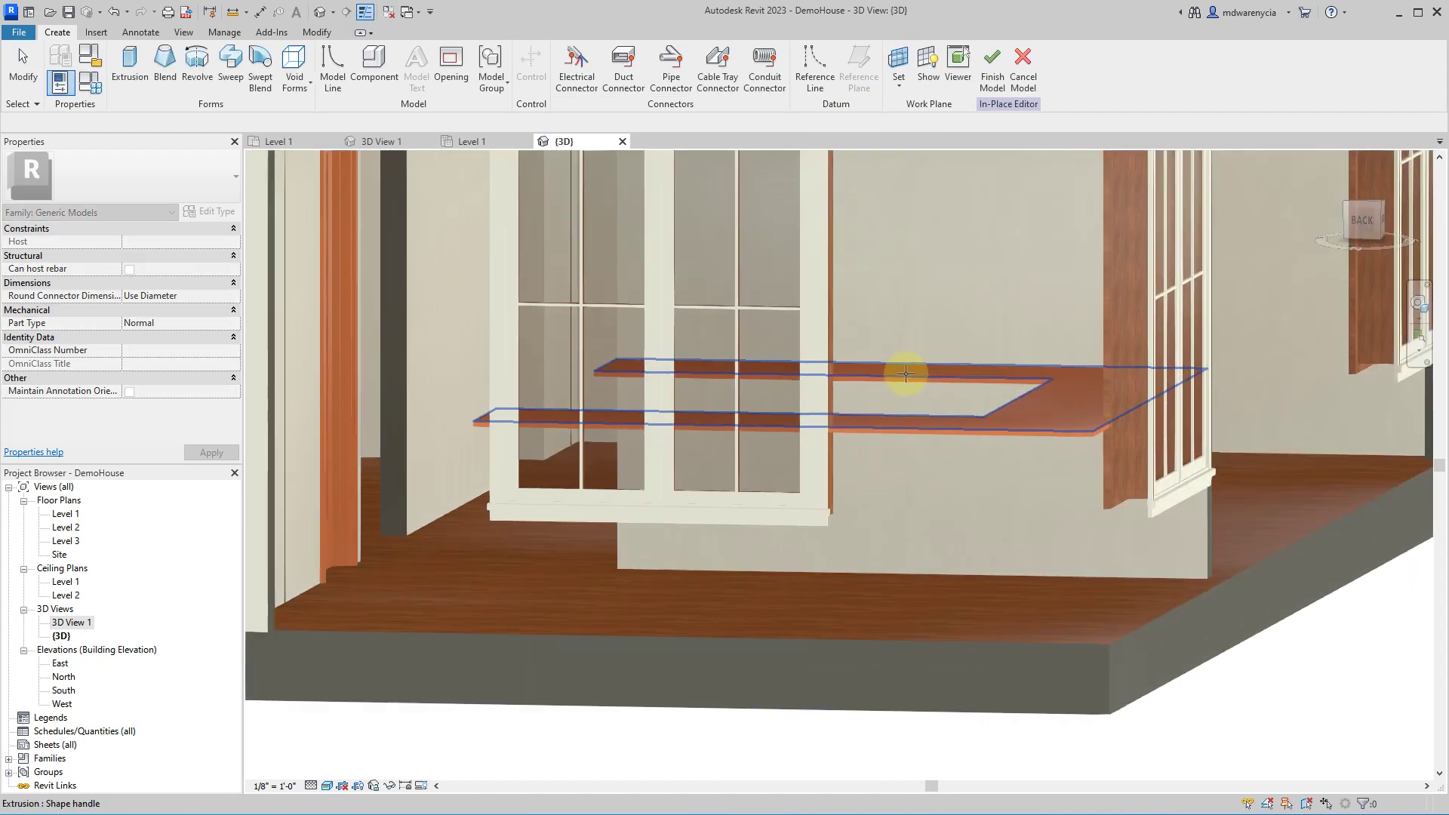
pyautogui.click(905, 377)
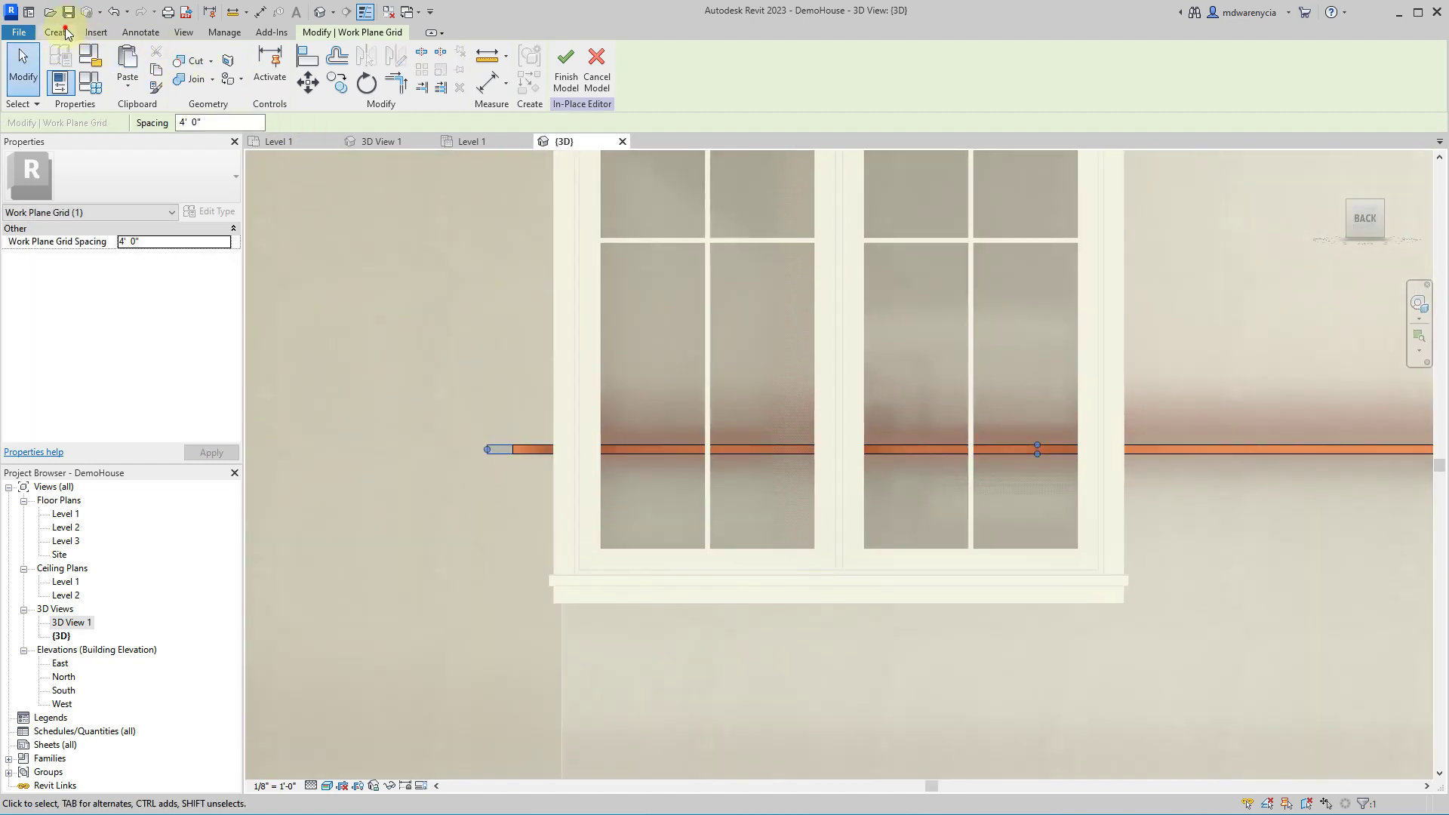
# - Start an extrusion and sketch a rectangle about 1' 7" wide and 2' 4" high below the countertop's open end
pyautogui.click(67, 33)
pyautogui.click(129, 62)
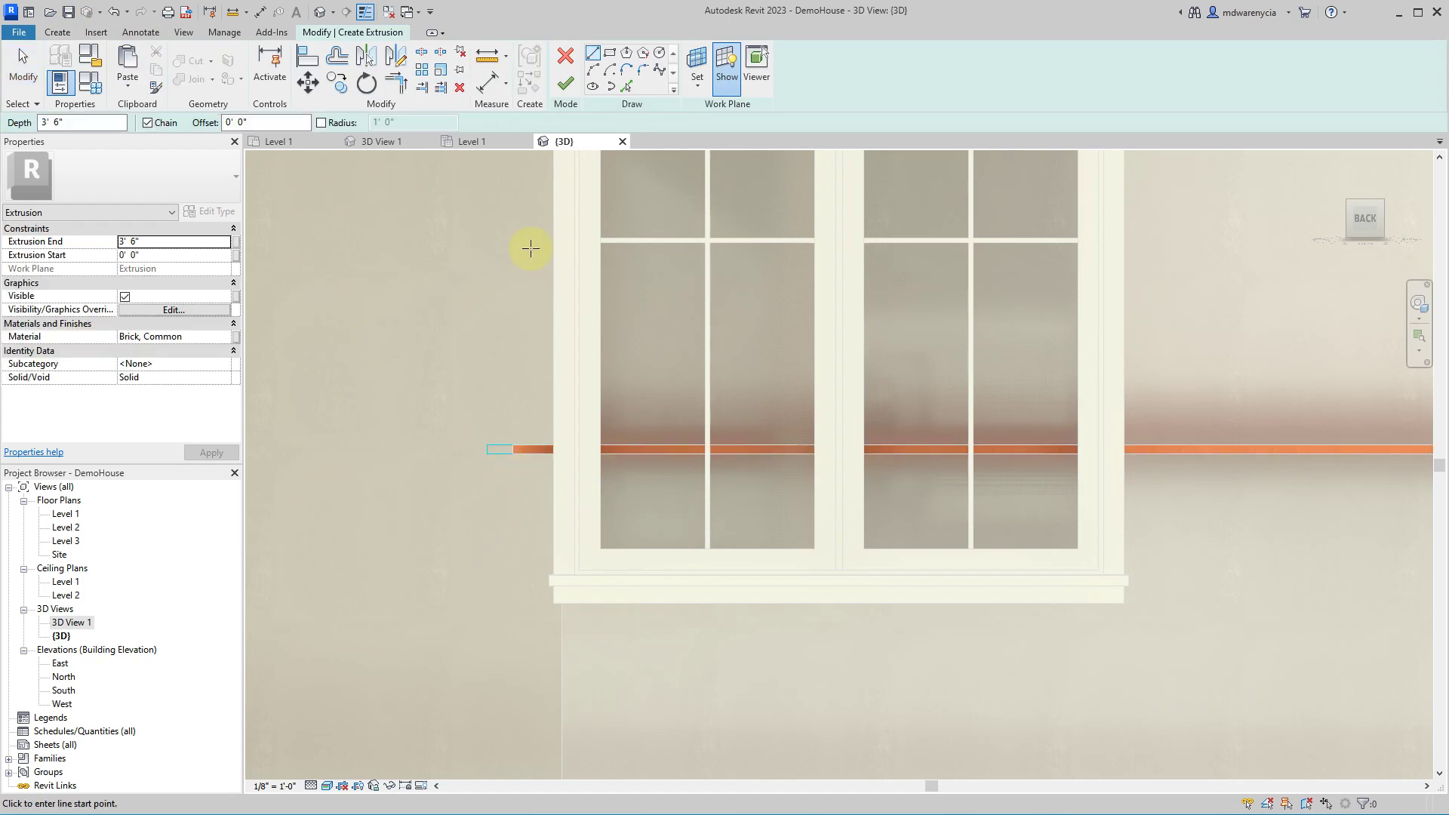
pyautogui.click(609, 53)
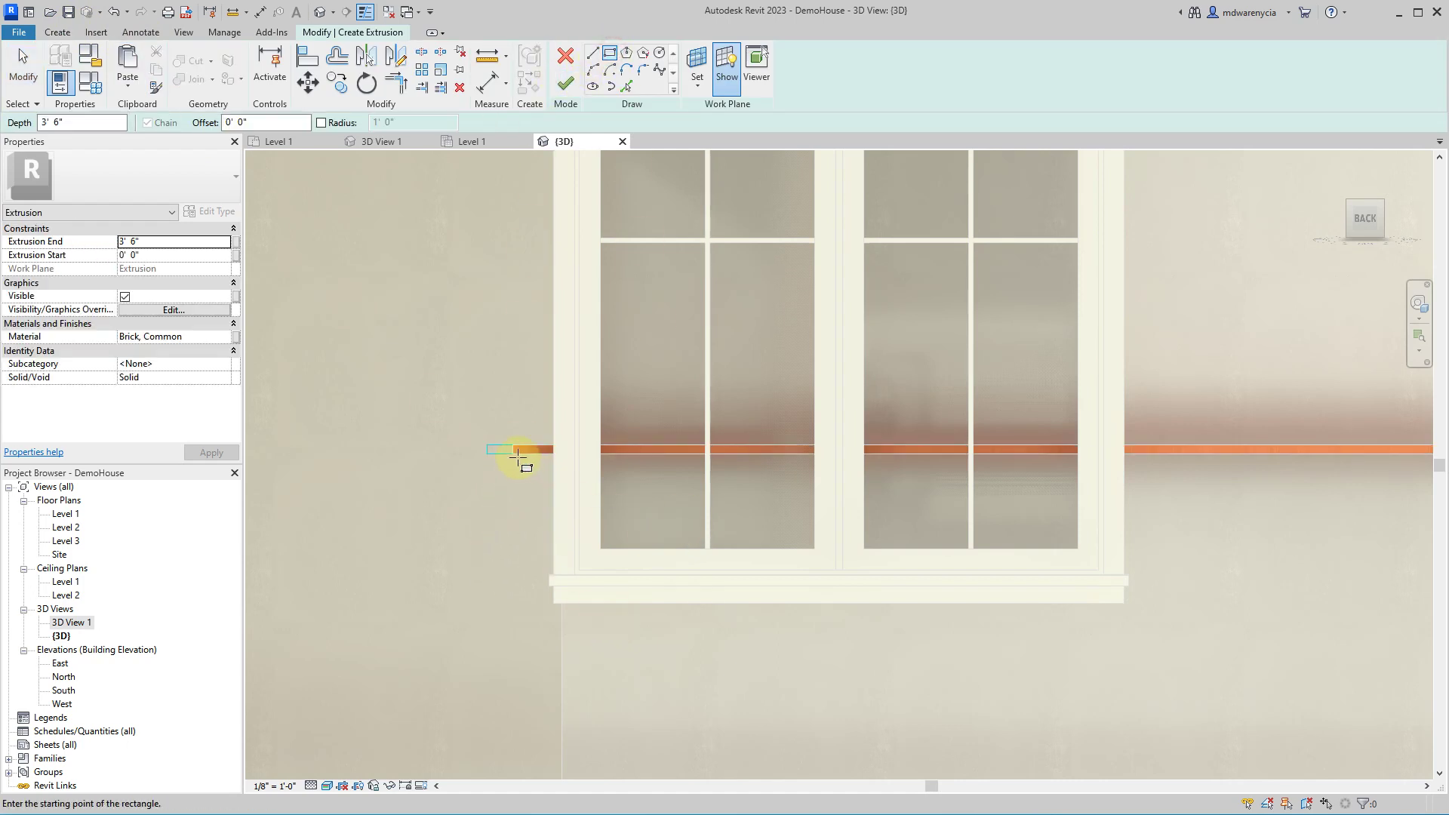
pyautogui.click(533, 506)
pyautogui.click(694, 736)
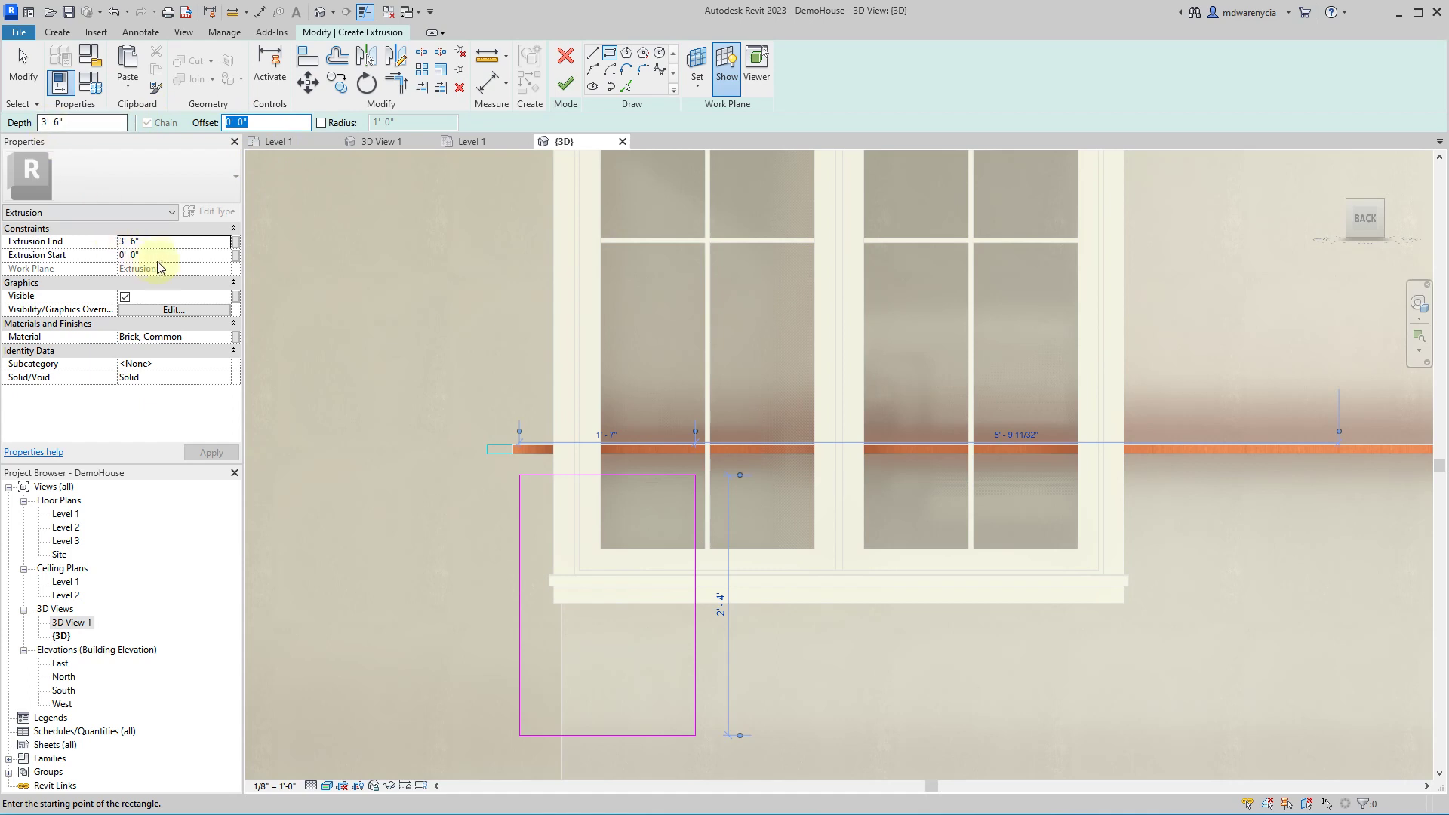
# - Set the new extrusion's start to 0 and its end to 5/8"
pyautogui.press('Tab')
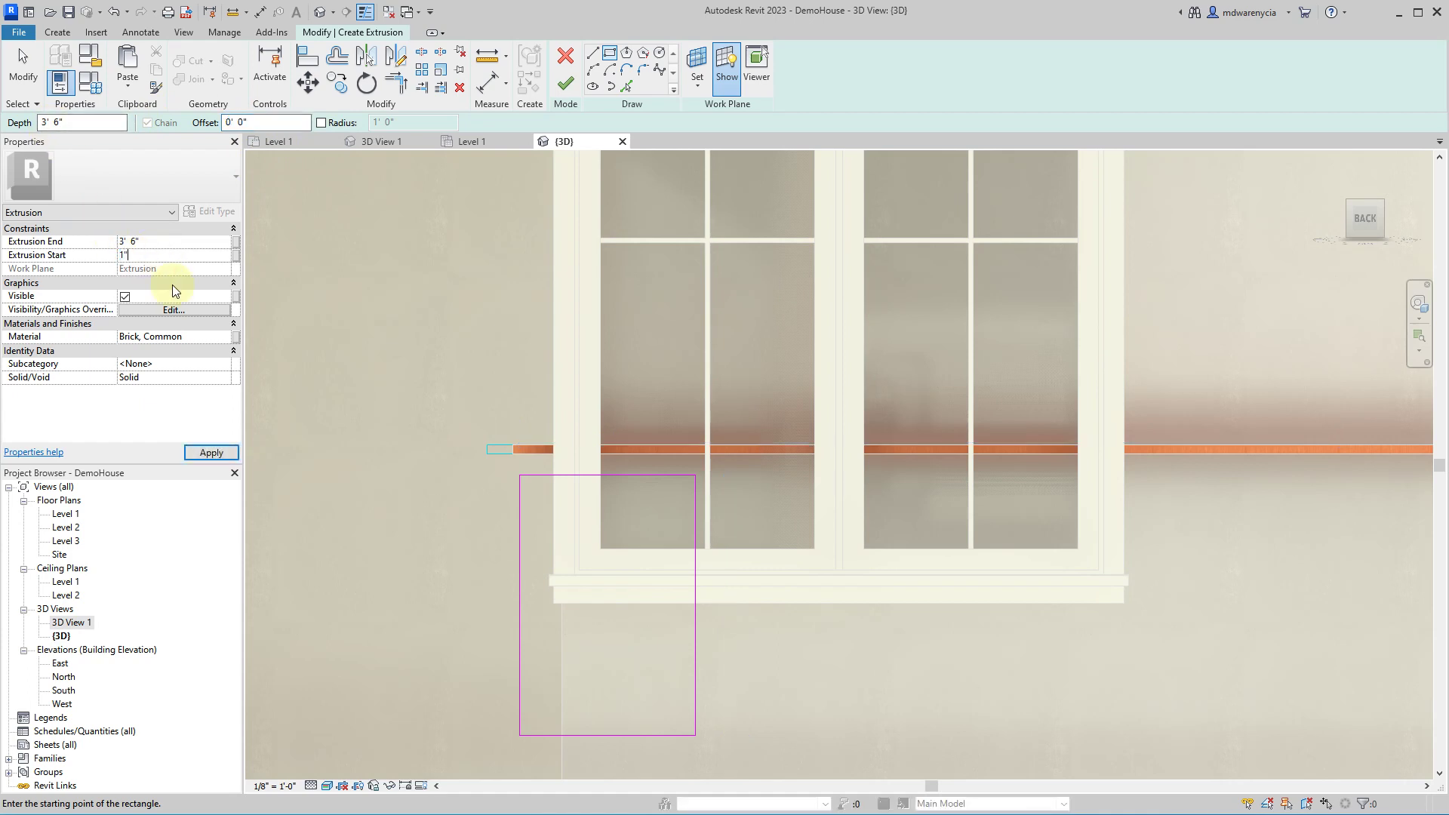
pyautogui.click(152, 255)
pyautogui.write('0')
pyautogui.click(129, 242)
pyautogui.write('5/8')
pyautogui.press('Return')
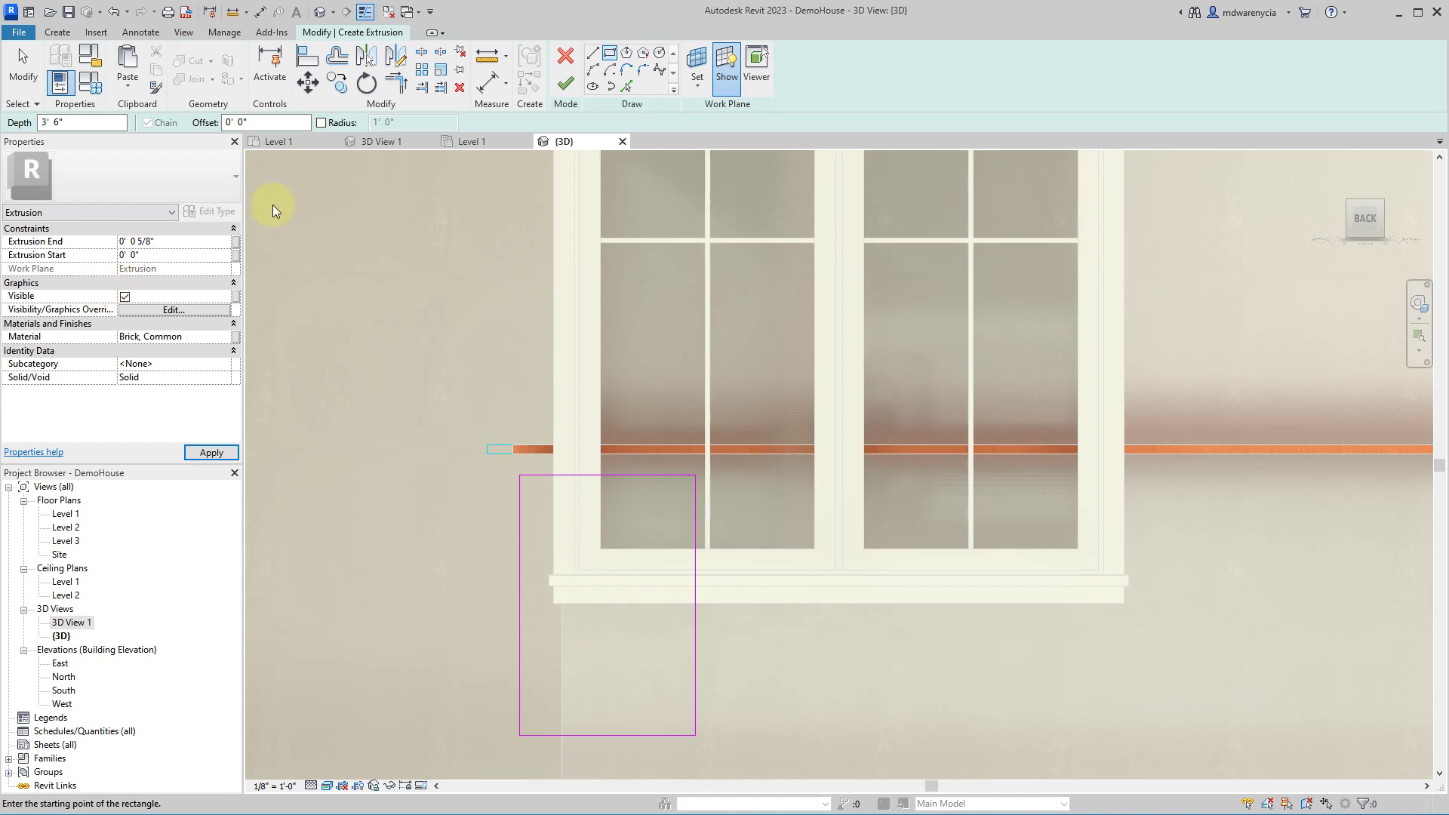
# - Try to sketch a second rectangle at a 2" offset from the cabinet door outline
pyautogui.click(283, 123)
pyautogui.write('2')
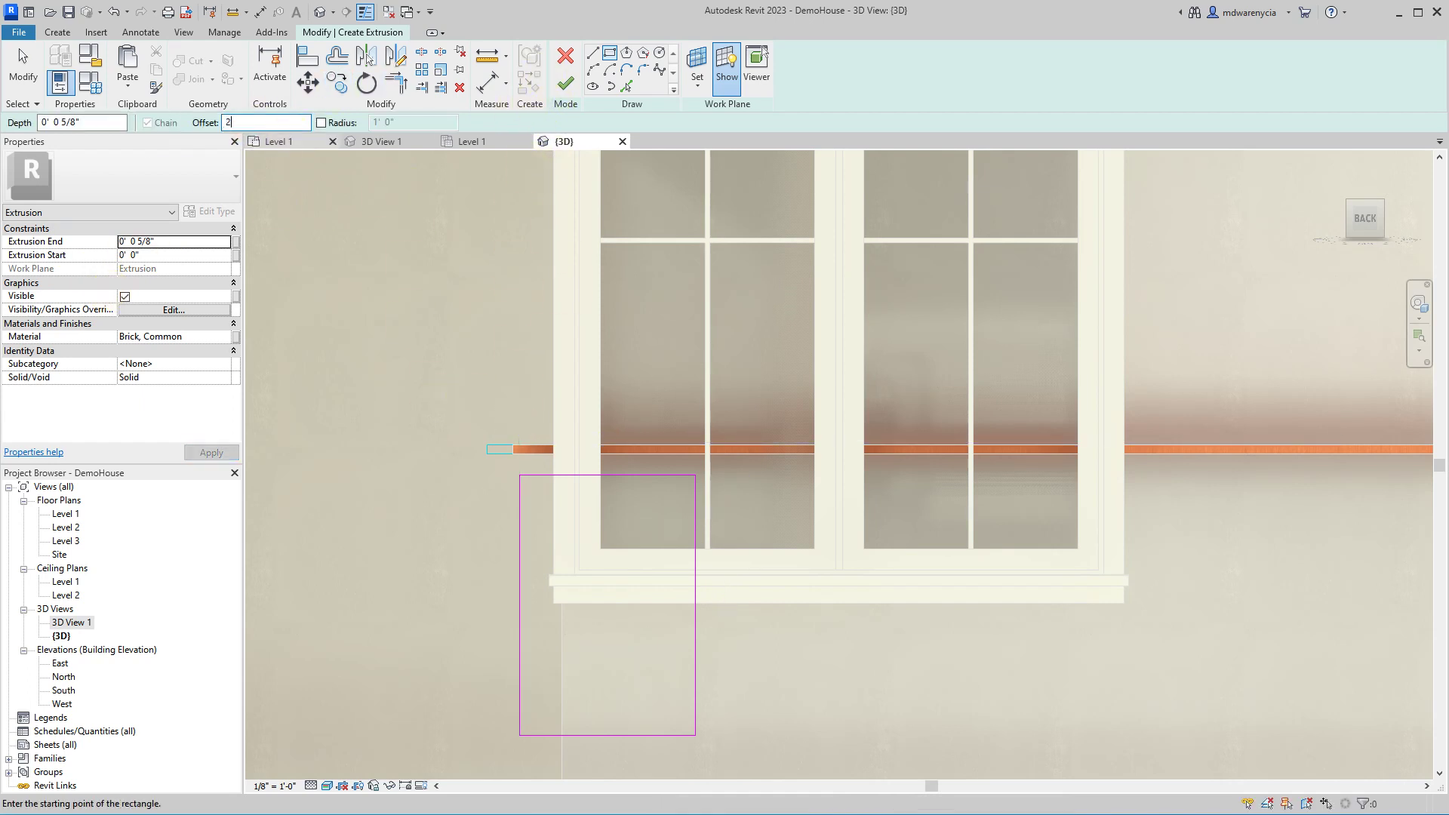
pyautogui.click(519, 476)
pyautogui.click(694, 736)
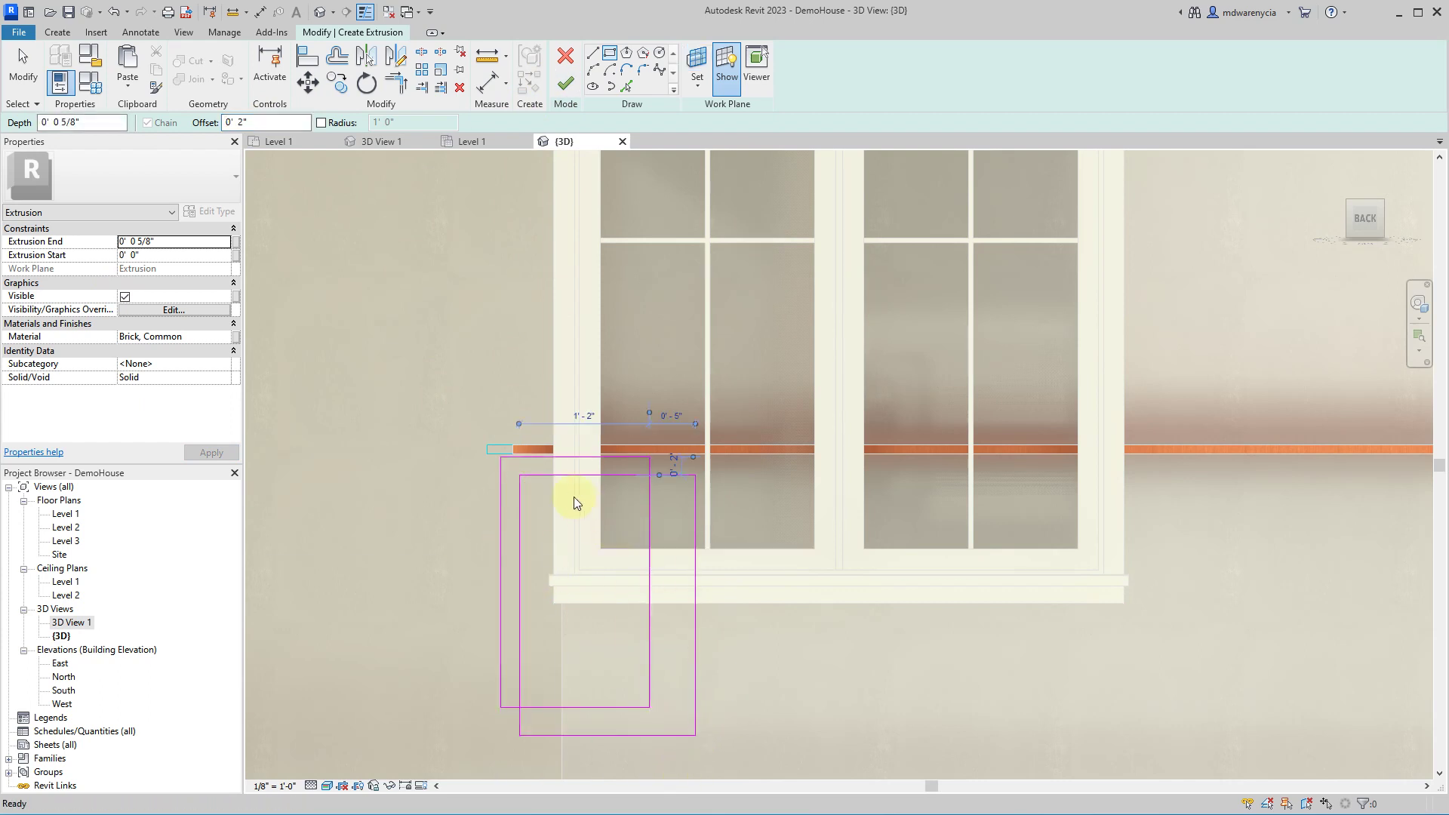
pyautogui.click(519, 475)
pyautogui.press('Escape')
pyautogui.press('Escape')
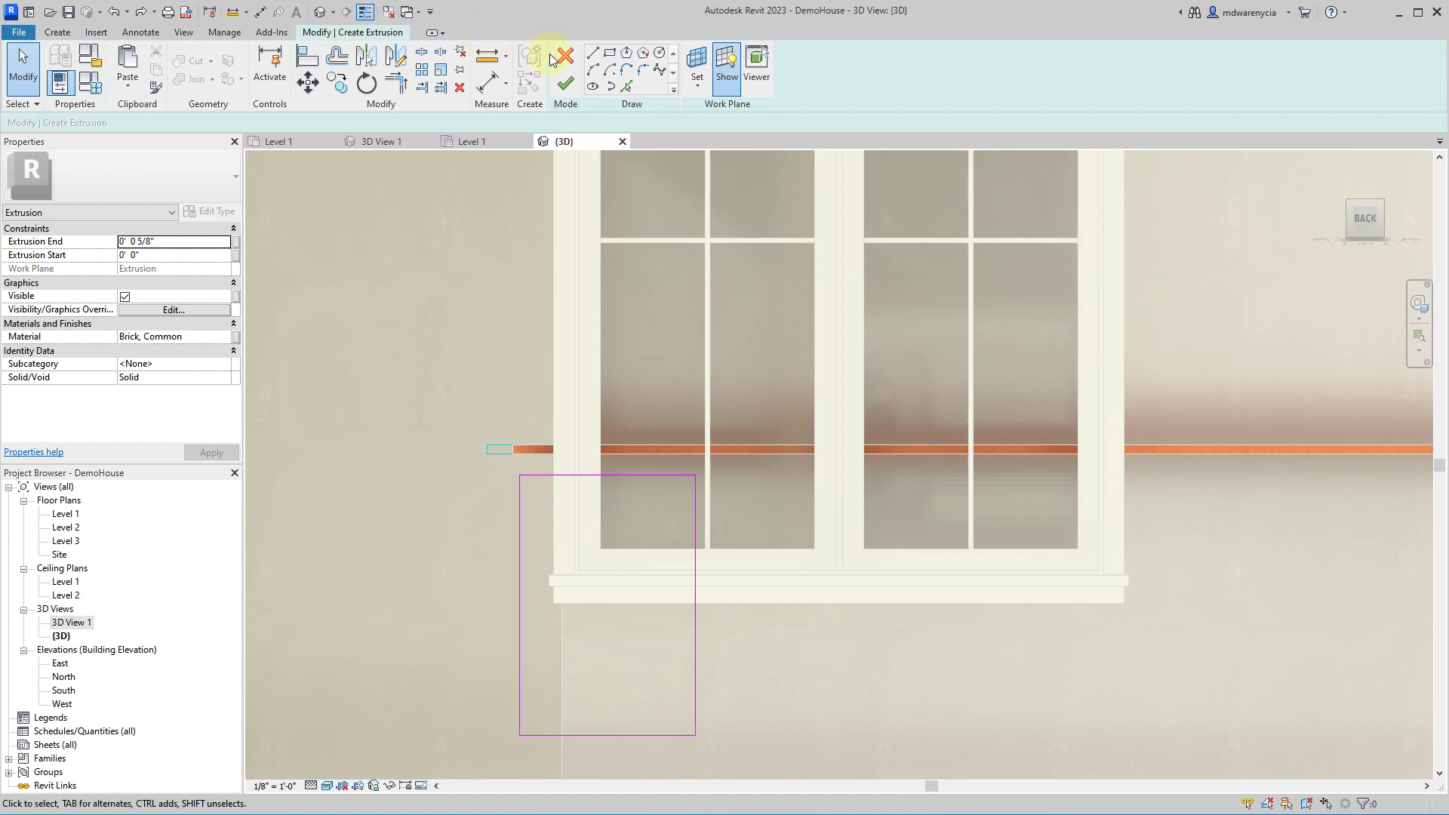
pyautogui.click(616, 56)
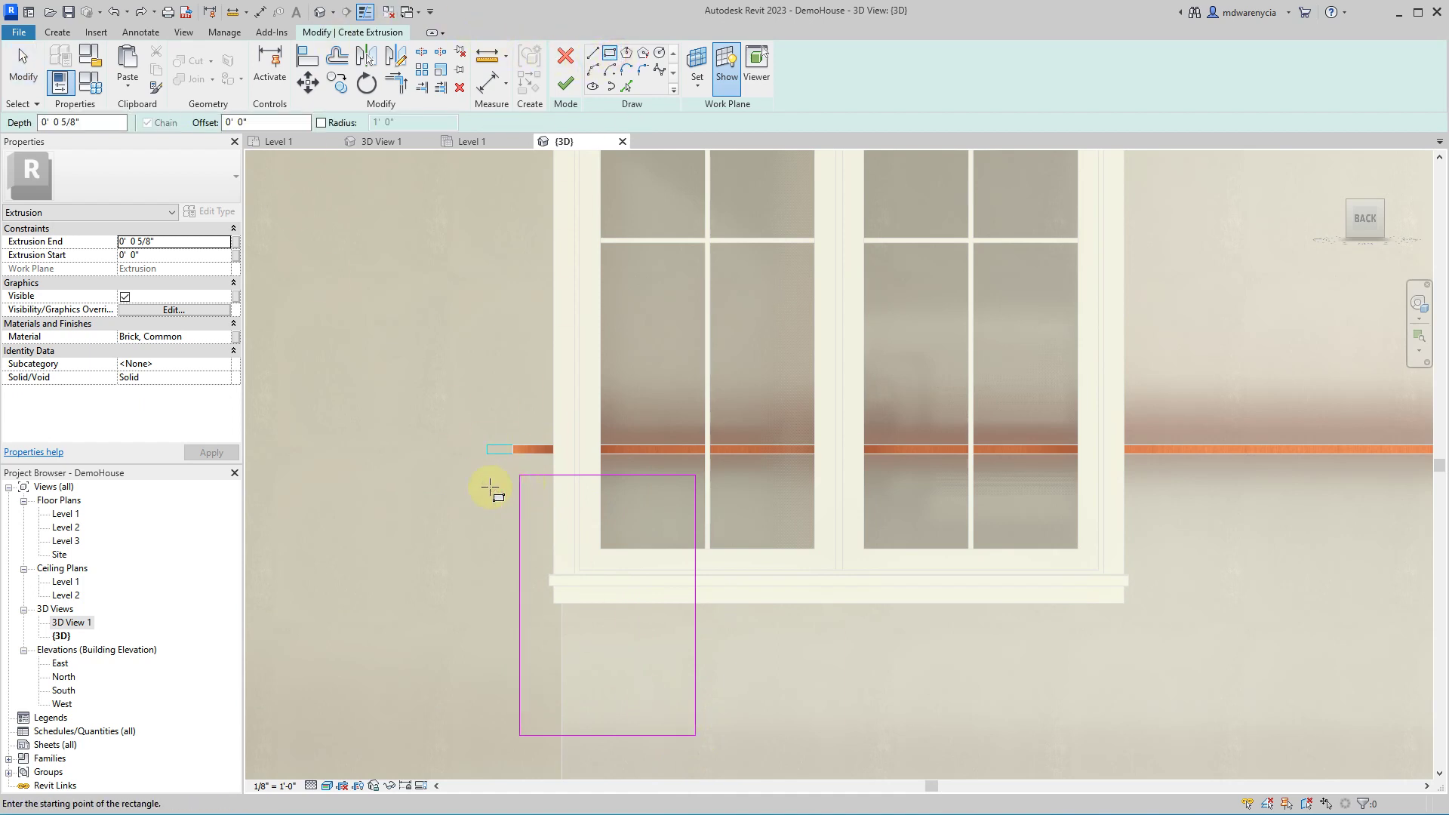
pyautogui.click(519, 475)
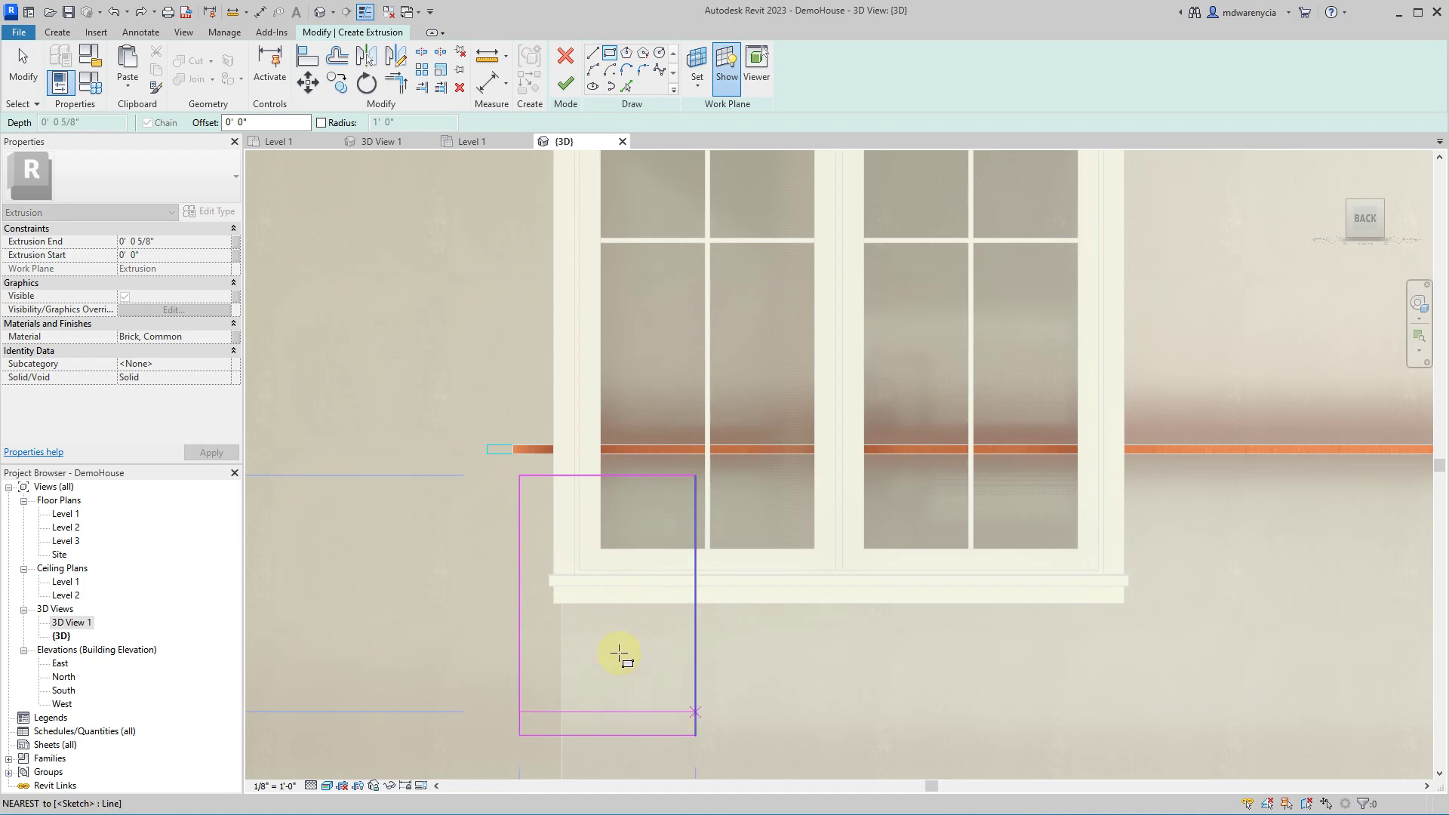
pyautogui.press('Escape')
# - Sketch an inner rectangle offset 2" inside the cabinet door outline, using its opposite corners
pyautogui.click(236, 123)
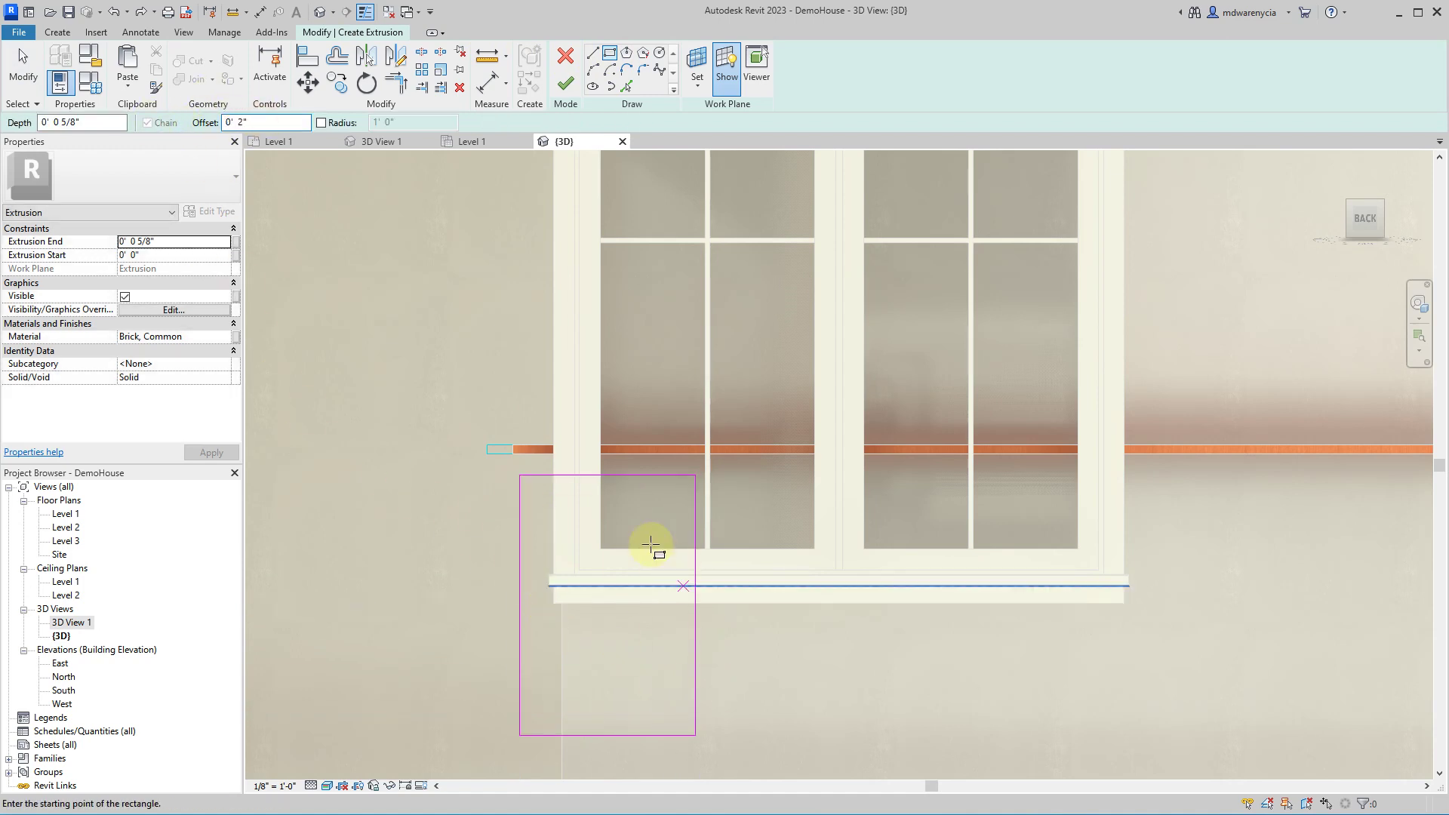
pyautogui.click(519, 476)
pyautogui.click(544, 545)
pyautogui.click(682, 750)
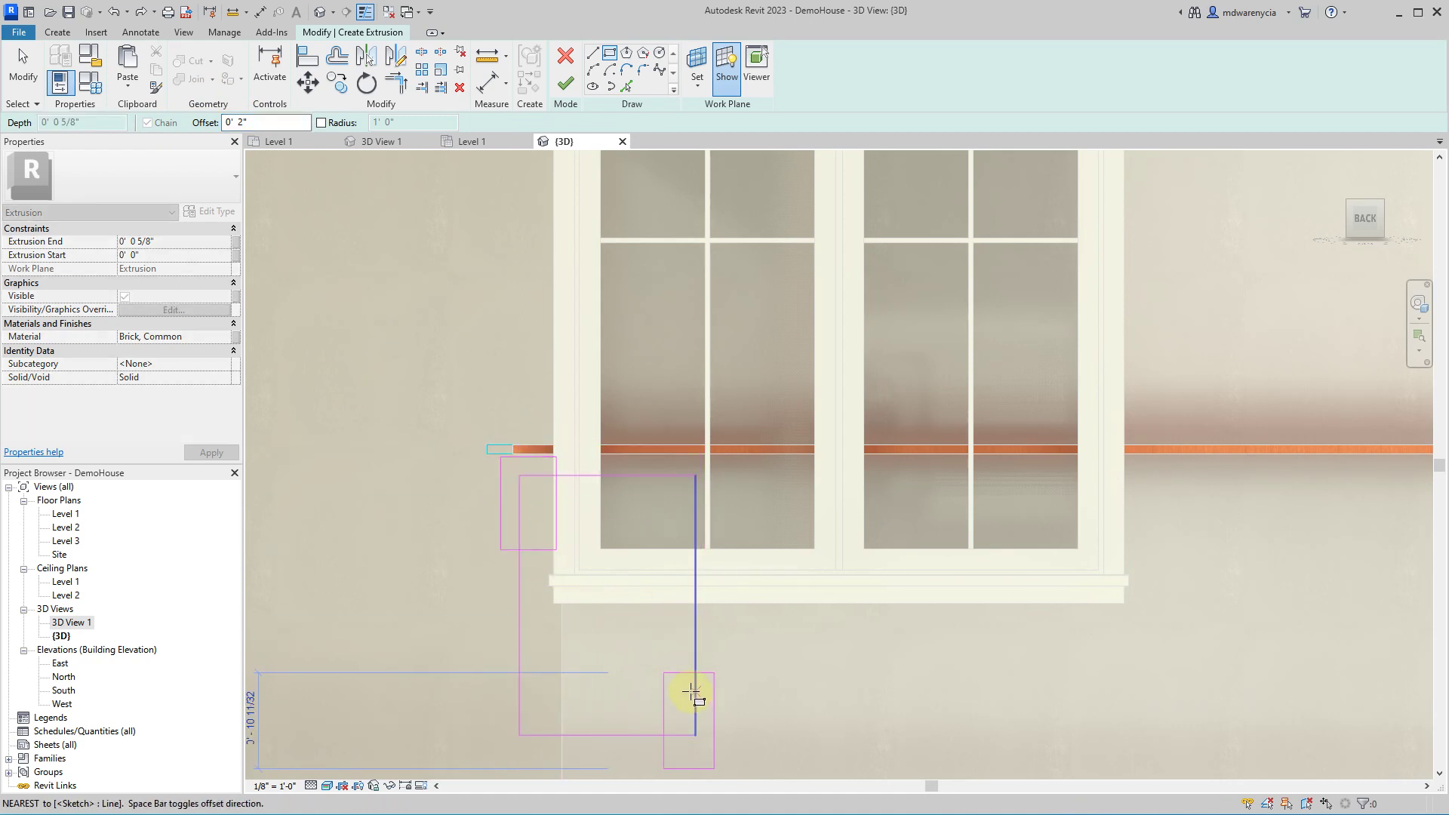
pyautogui.click(691, 733)
pyautogui.click(695, 733)
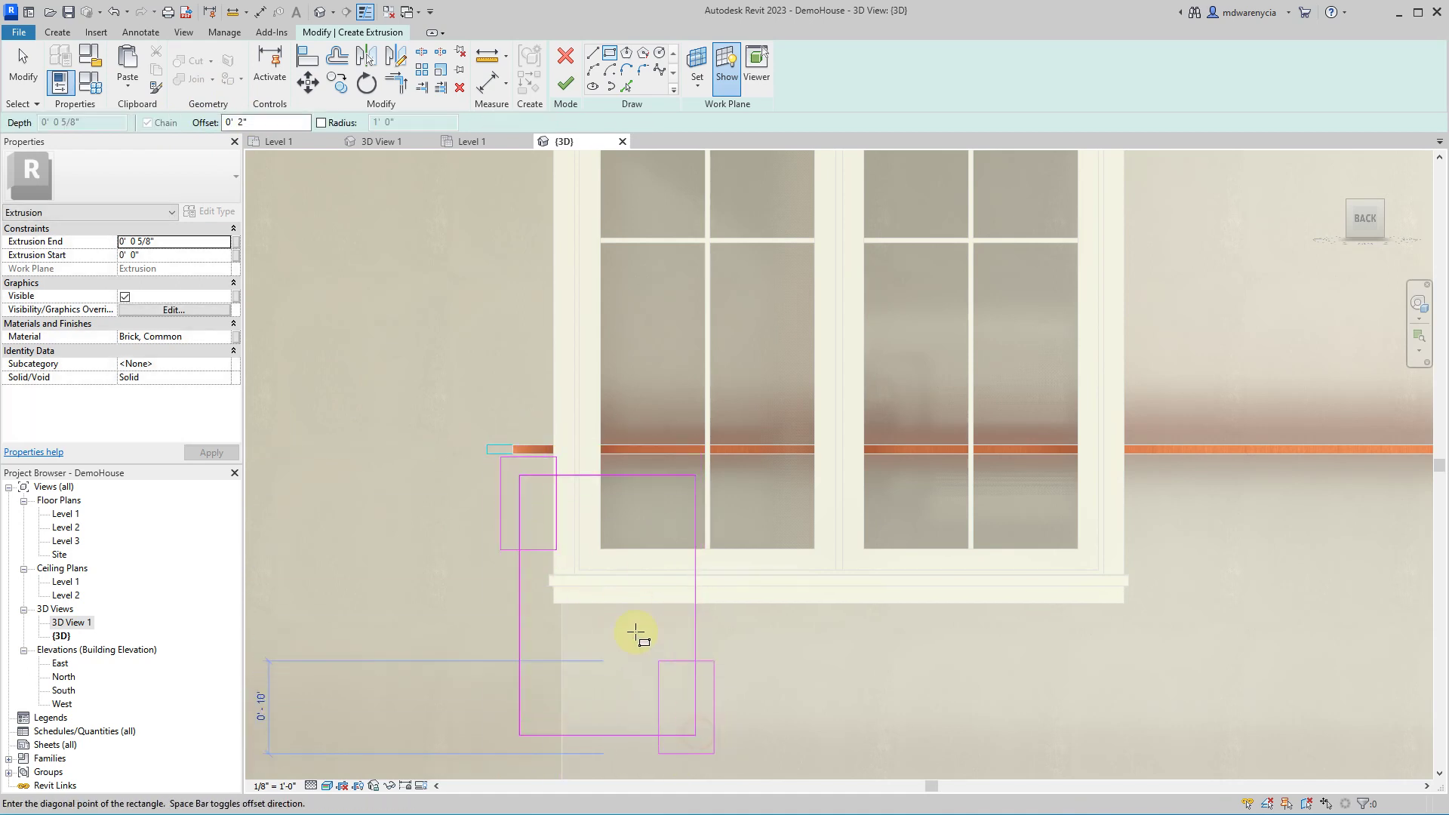
pyautogui.click(519, 476)
# - Delete the stray small rectangle at the outline's upper corner and finish the door frame extrusion
pyautogui.press('Escape')
pyautogui.press('Escape')
pyautogui.moveTo(456, 429); pyautogui.dragTo(579, 591)
pyautogui.press('Delete')
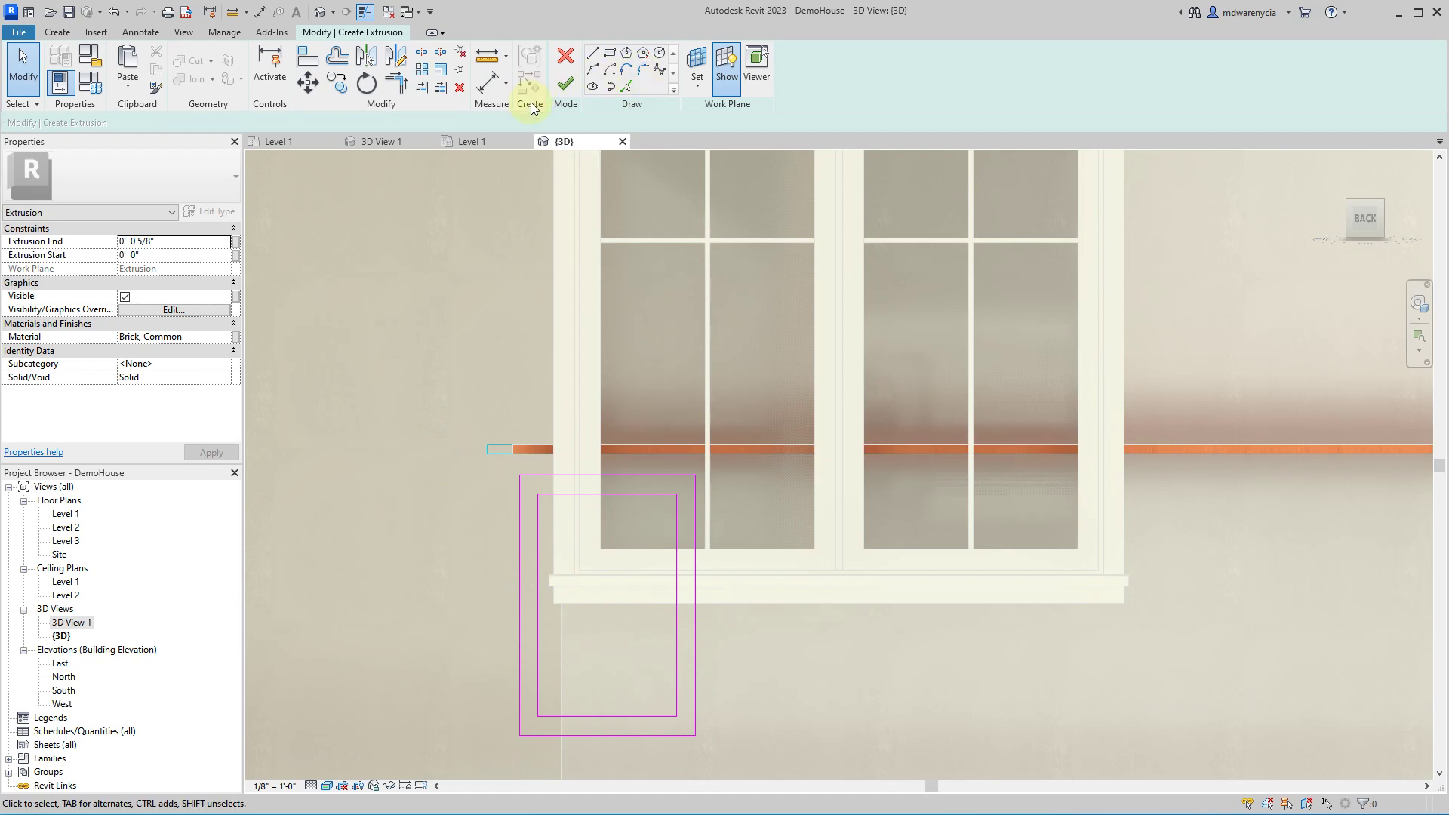
pyautogui.click(566, 84)
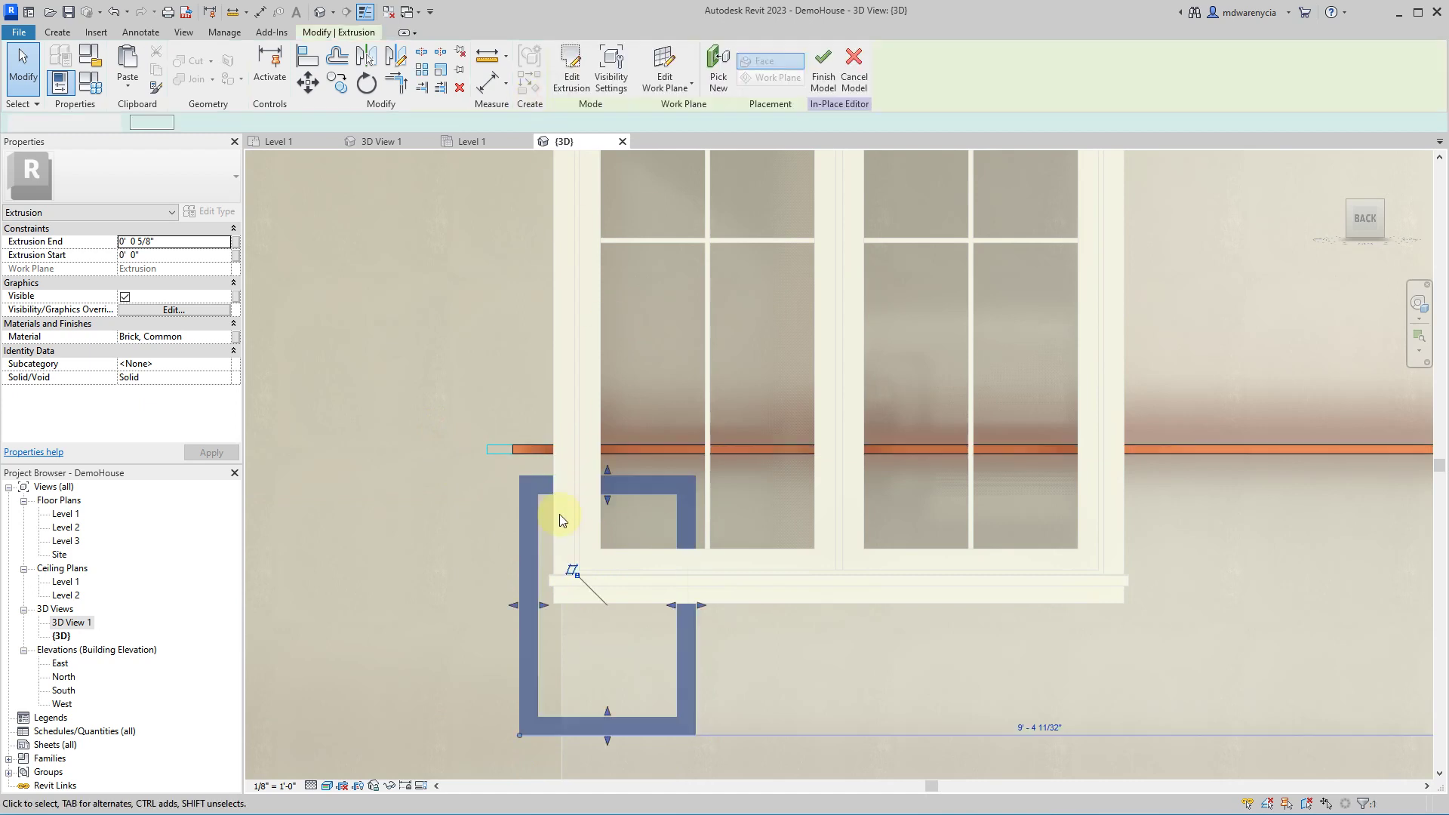
# - Create an extrusion with its end at 1/2" from a rectangle filling the door frame's inner opening
pyautogui.click(59, 32)
pyautogui.click(129, 66)
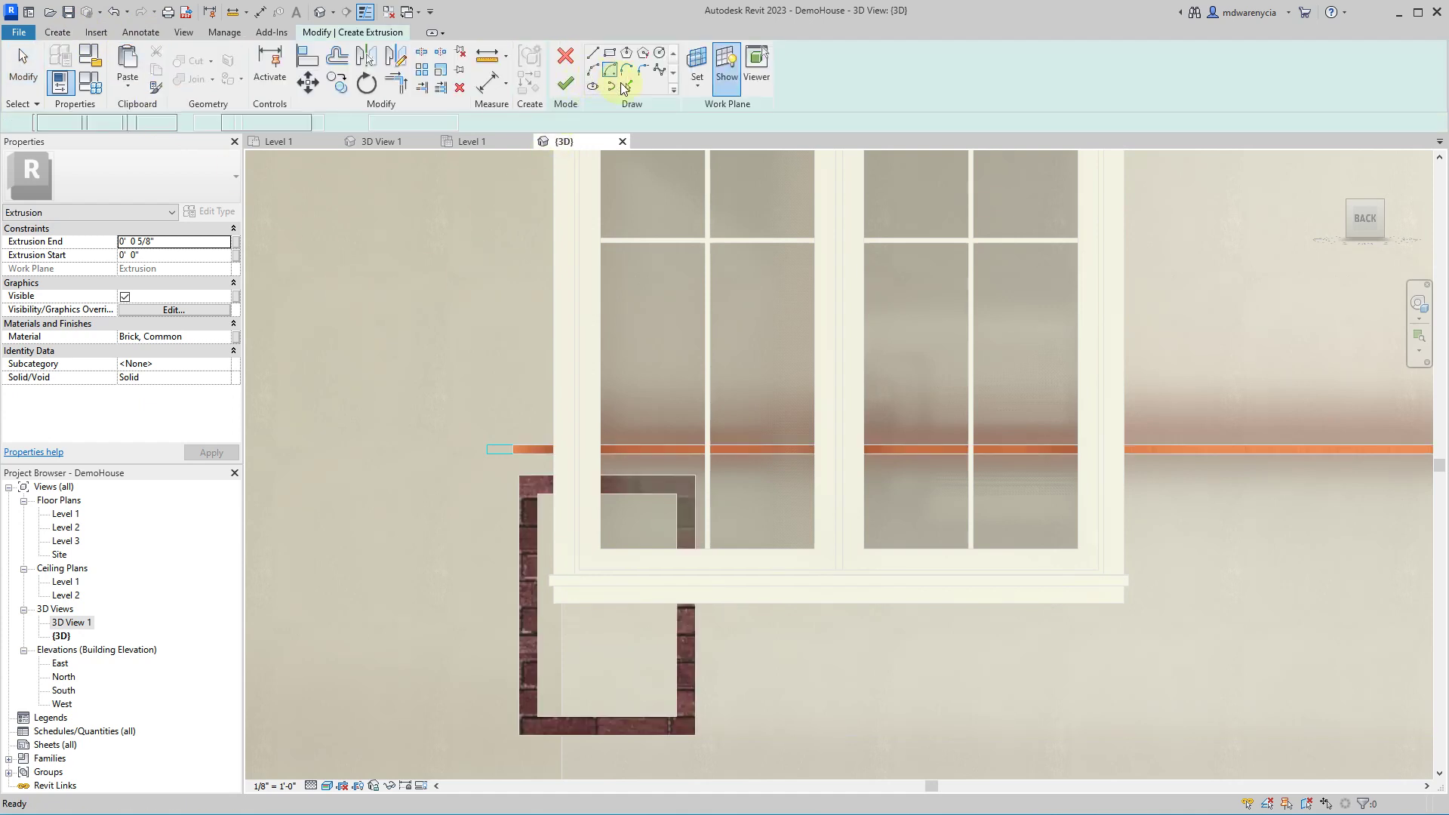
pyautogui.click(175, 245)
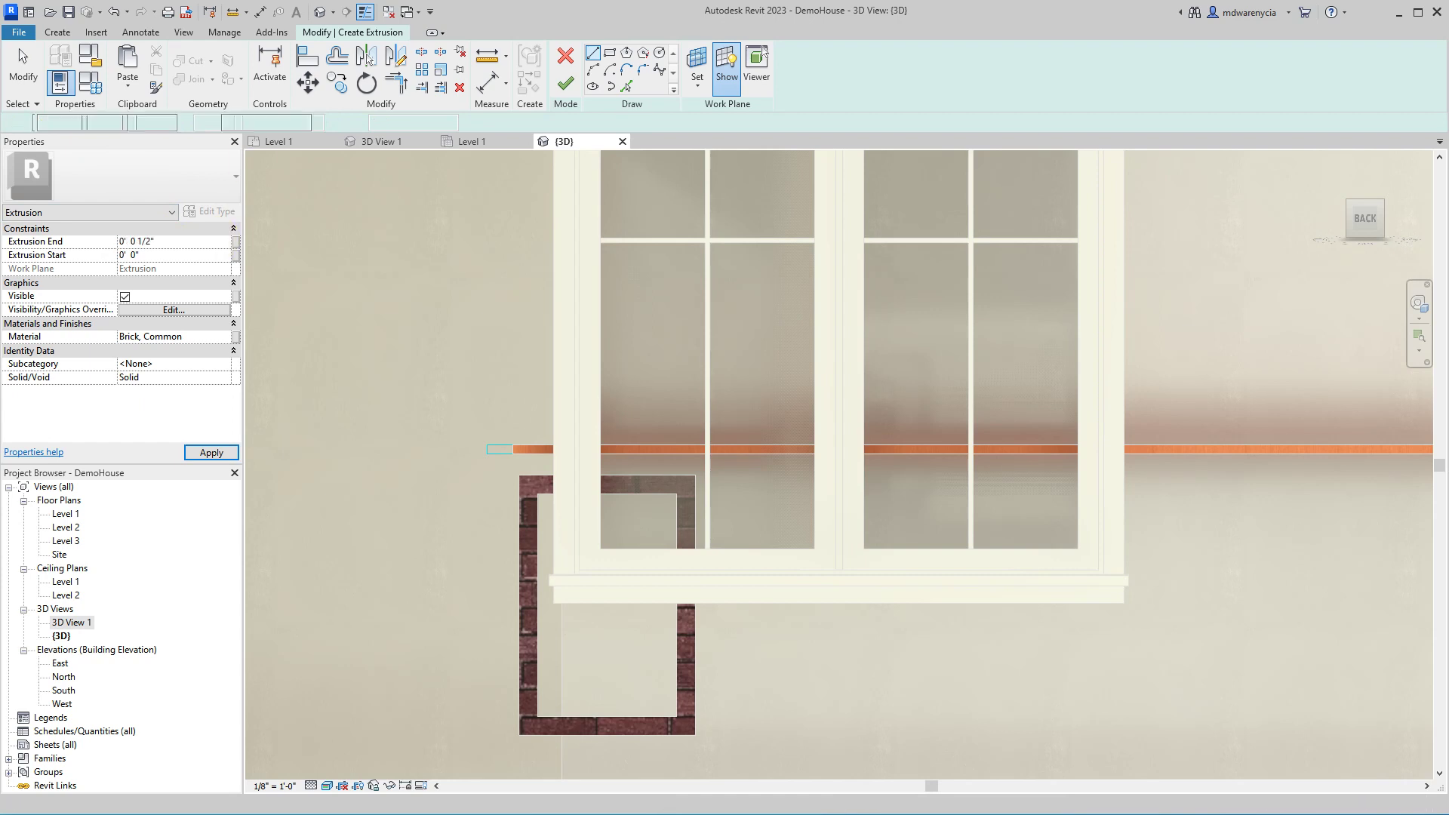
pyautogui.click(610, 52)
pyautogui.click(537, 495)
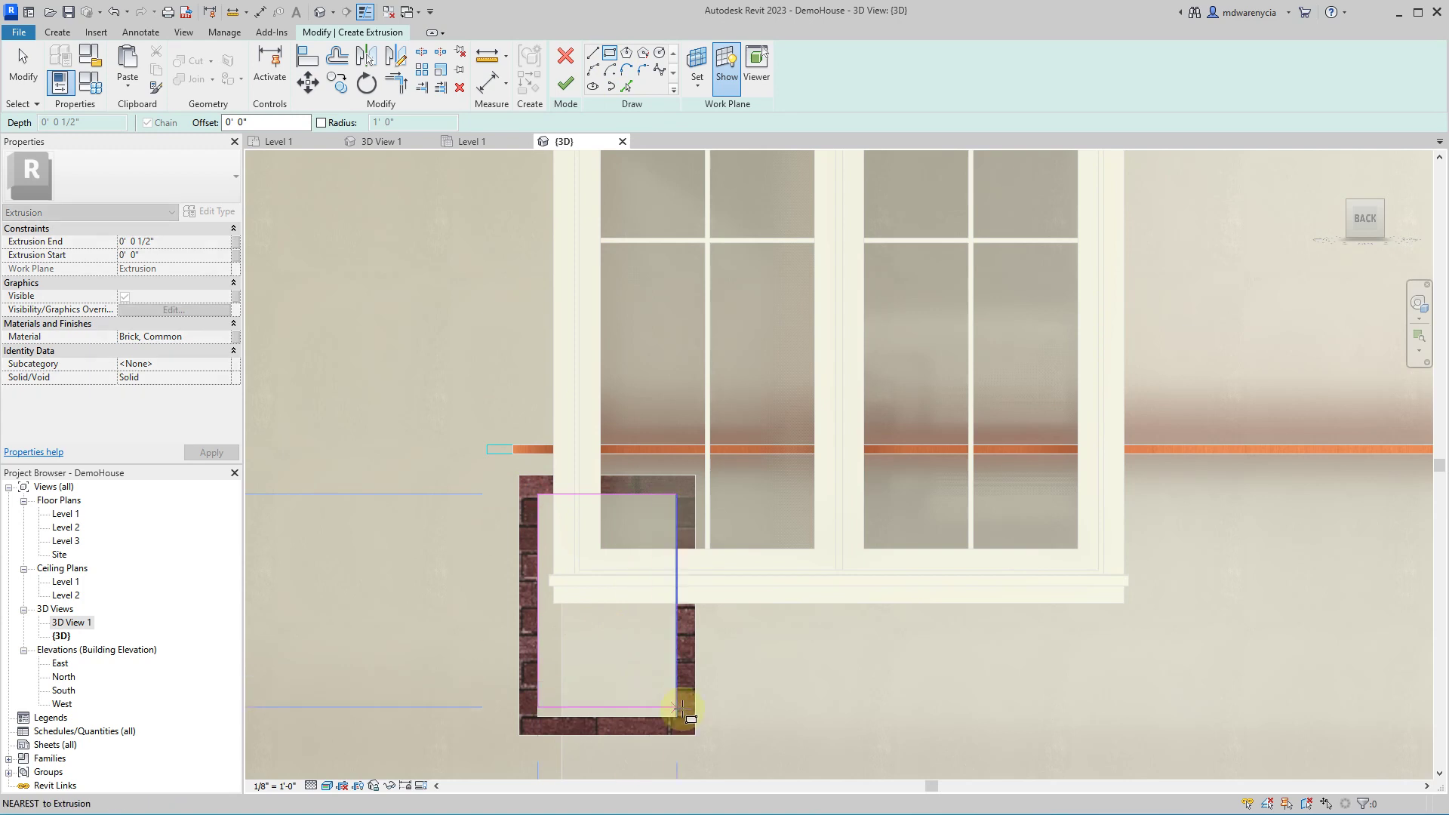
pyautogui.click(674, 715)
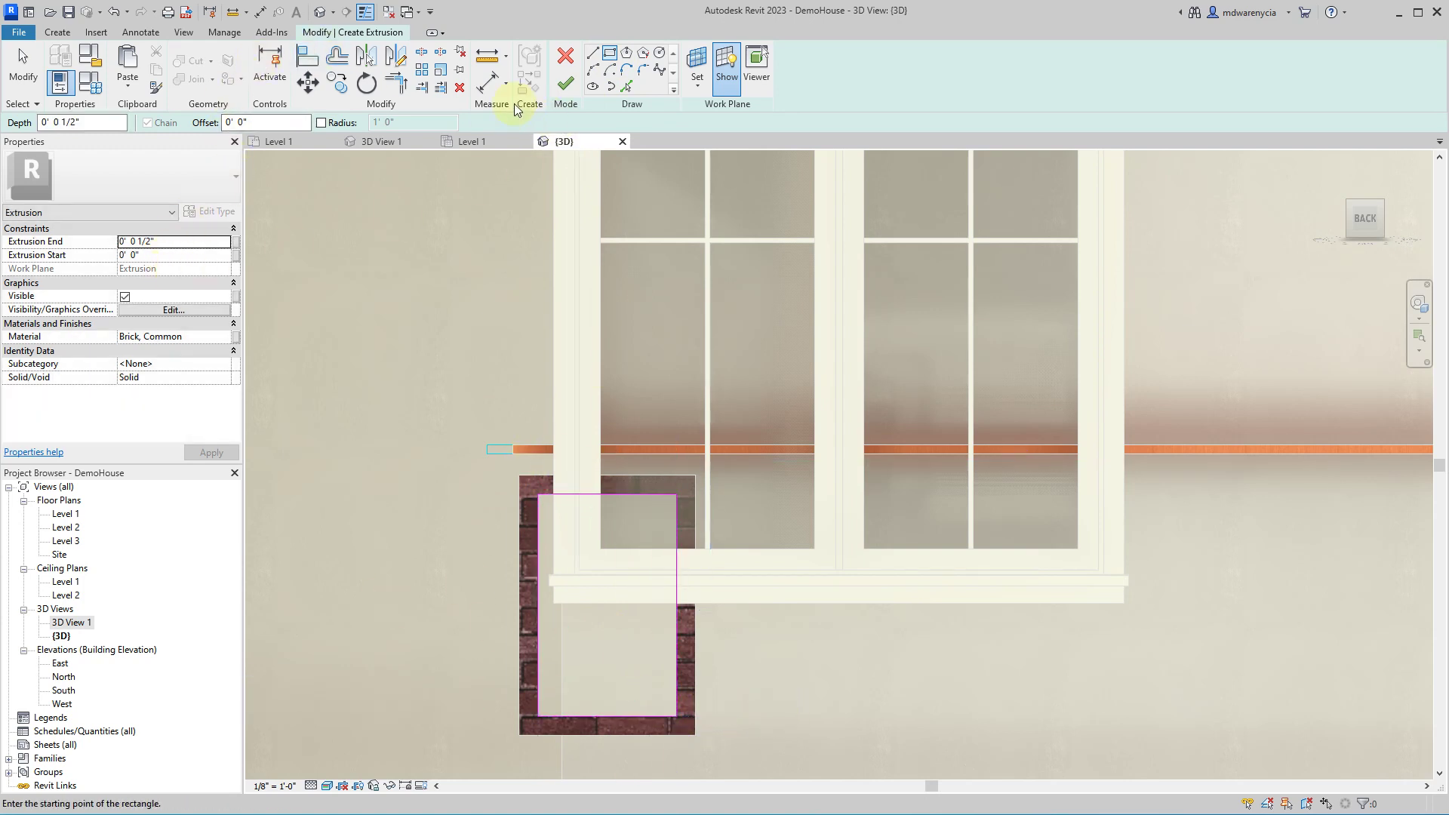
pyautogui.click(565, 83)
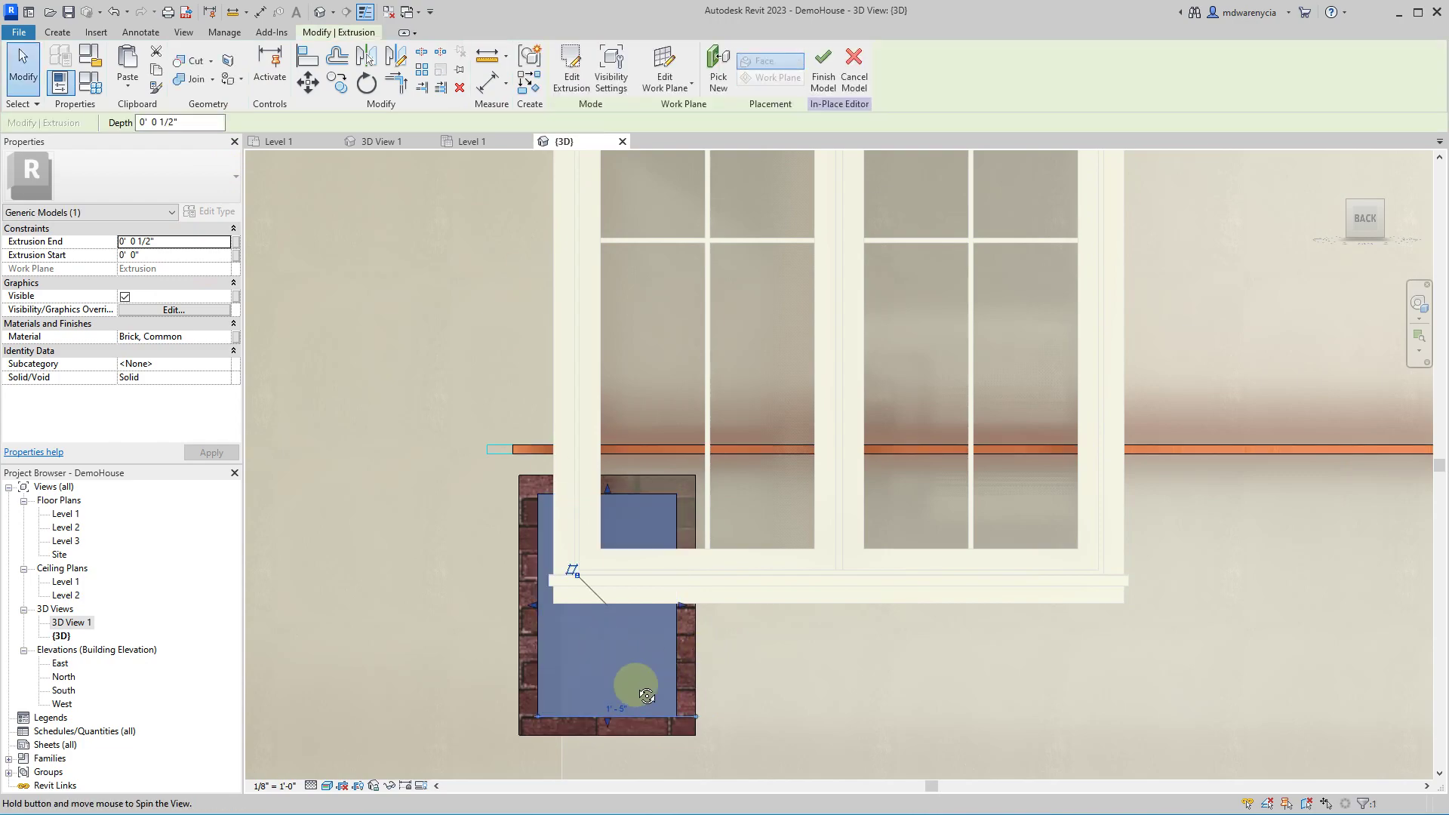
# - Assign the Cherry material to the inner panel of the cabinet door
pyautogui.keyDown('shift'); pyautogui.moveTo(651, 677); pyautogui.dragTo(513, 745, button='middle'); pyautogui.keyUp('shift')
pyautogui.keyDown('shift'); pyautogui.moveTo(714, 632); pyautogui.dragTo(673, 645, button='middle'); pyautogui.keyUp('shift')
pyautogui.click(517, 524)
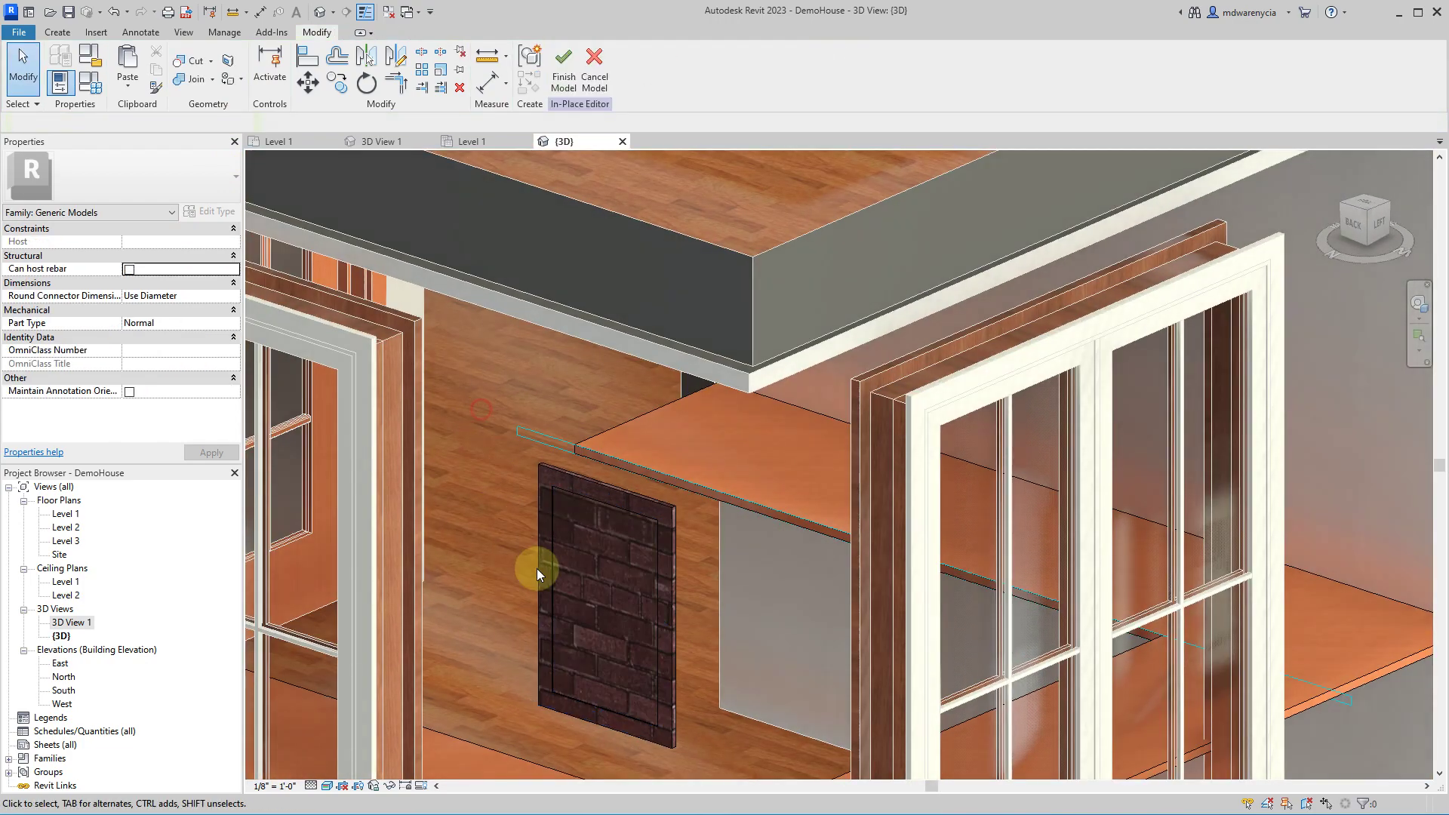
pyautogui.scroll(2, 564, 603)
pyautogui.click(555, 596)
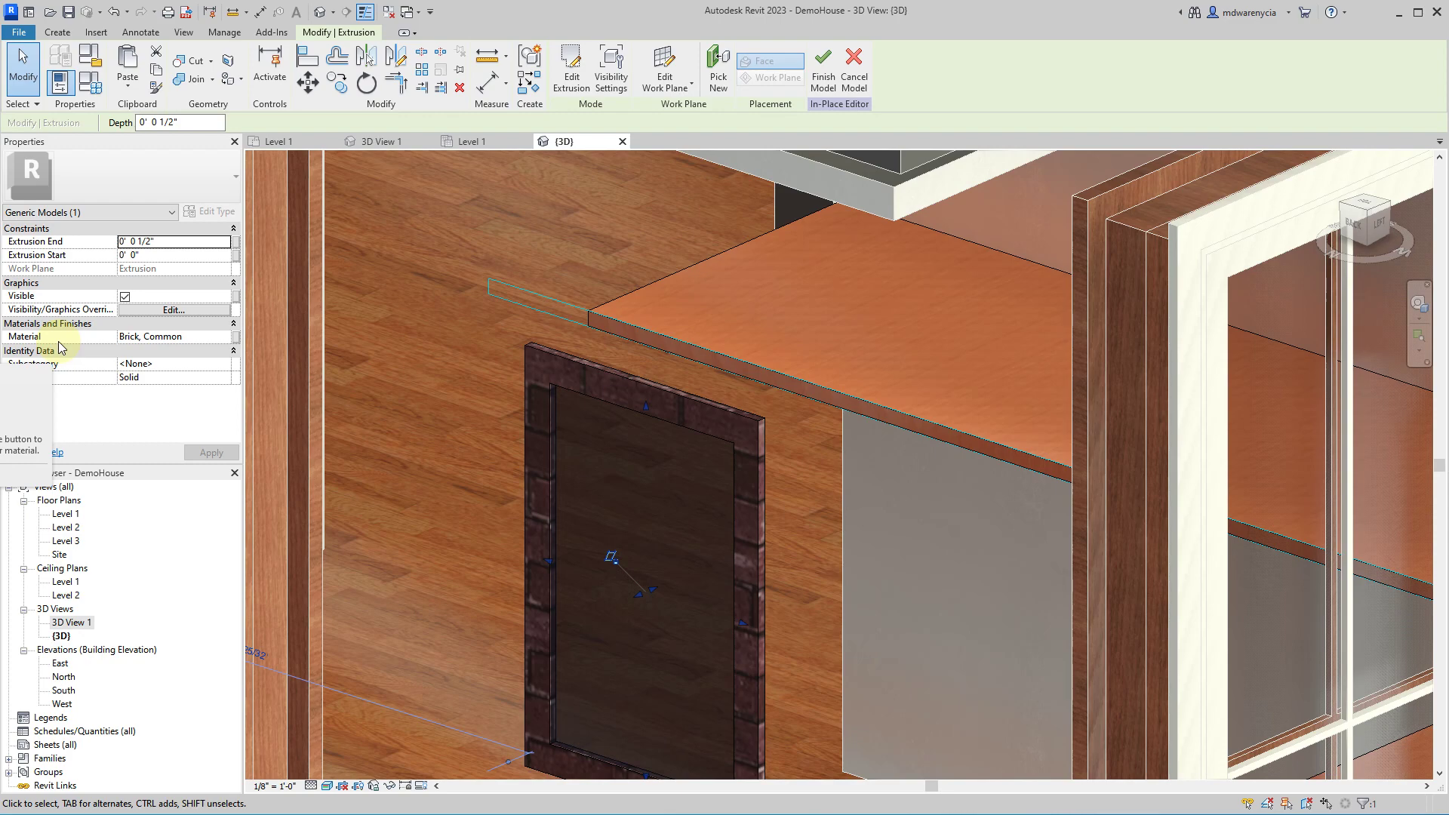
pyautogui.click(223, 337)
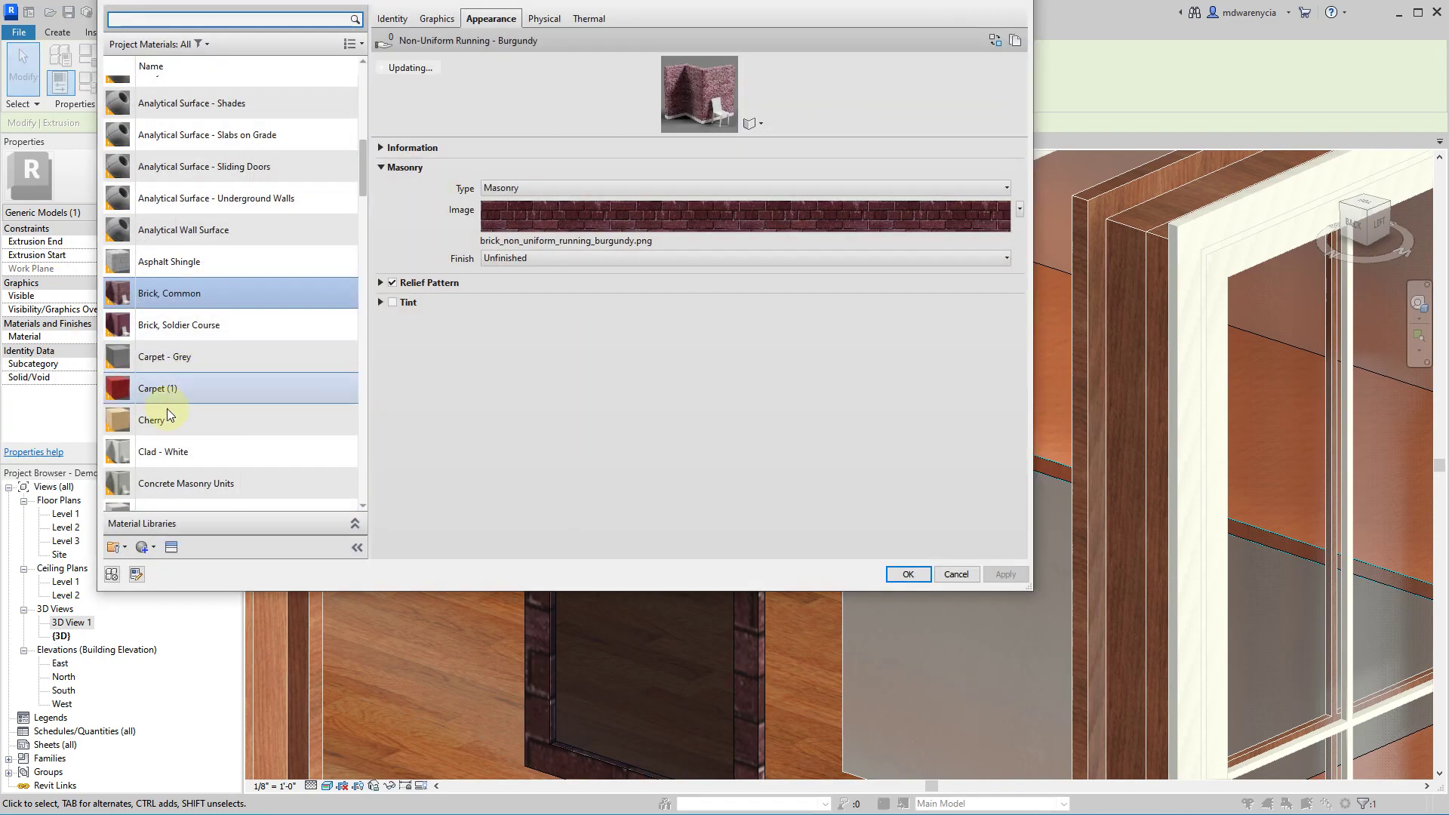
pyautogui.click(168, 414)
pyautogui.doubleClick(168, 410)
# - Change the cabinet door frame's material to Cherry and clear the selection
pyautogui.click(577, 365)
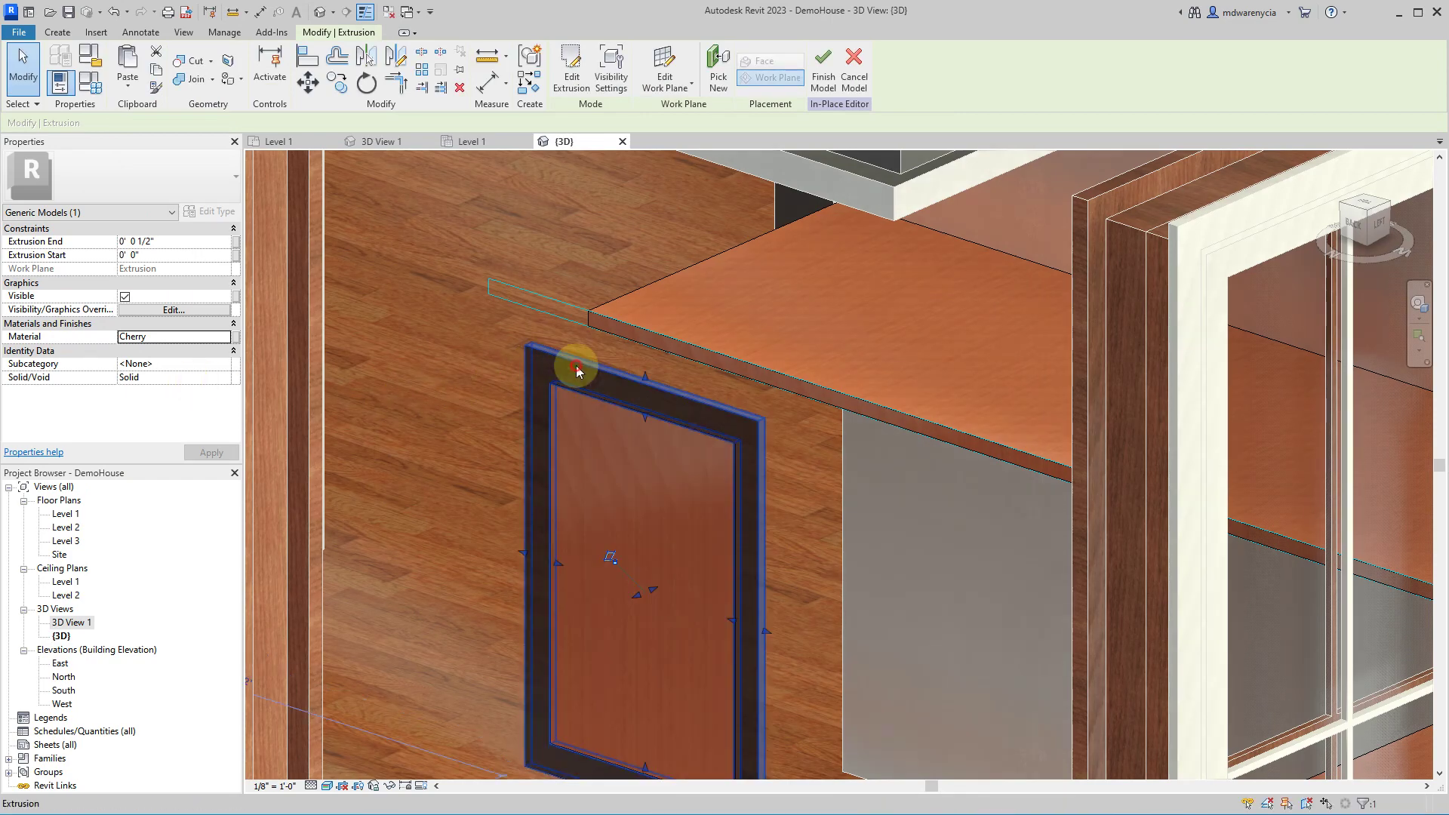
pyautogui.click(229, 337)
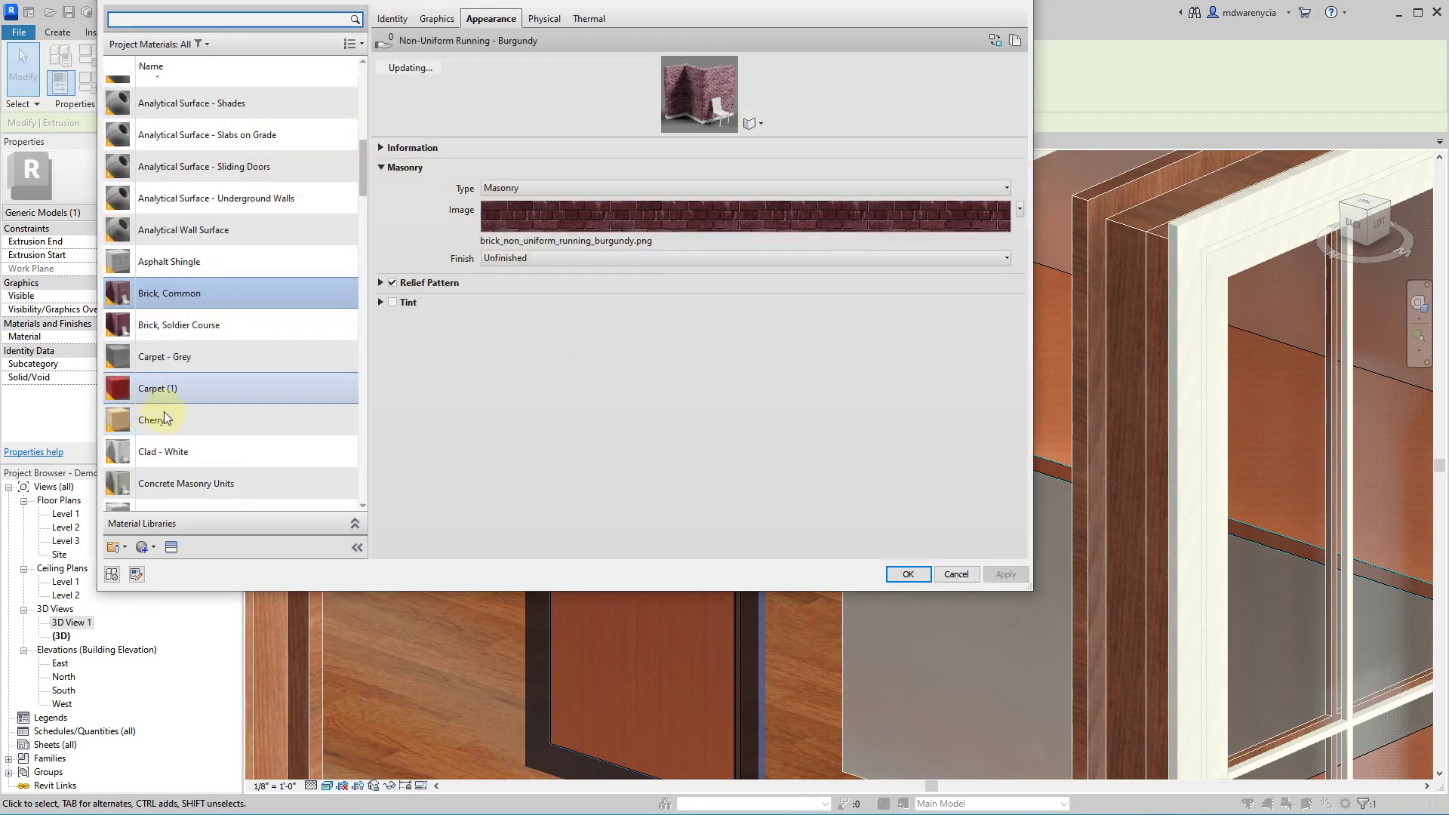
pyautogui.click(168, 420)
pyautogui.doubleClick(169, 419)
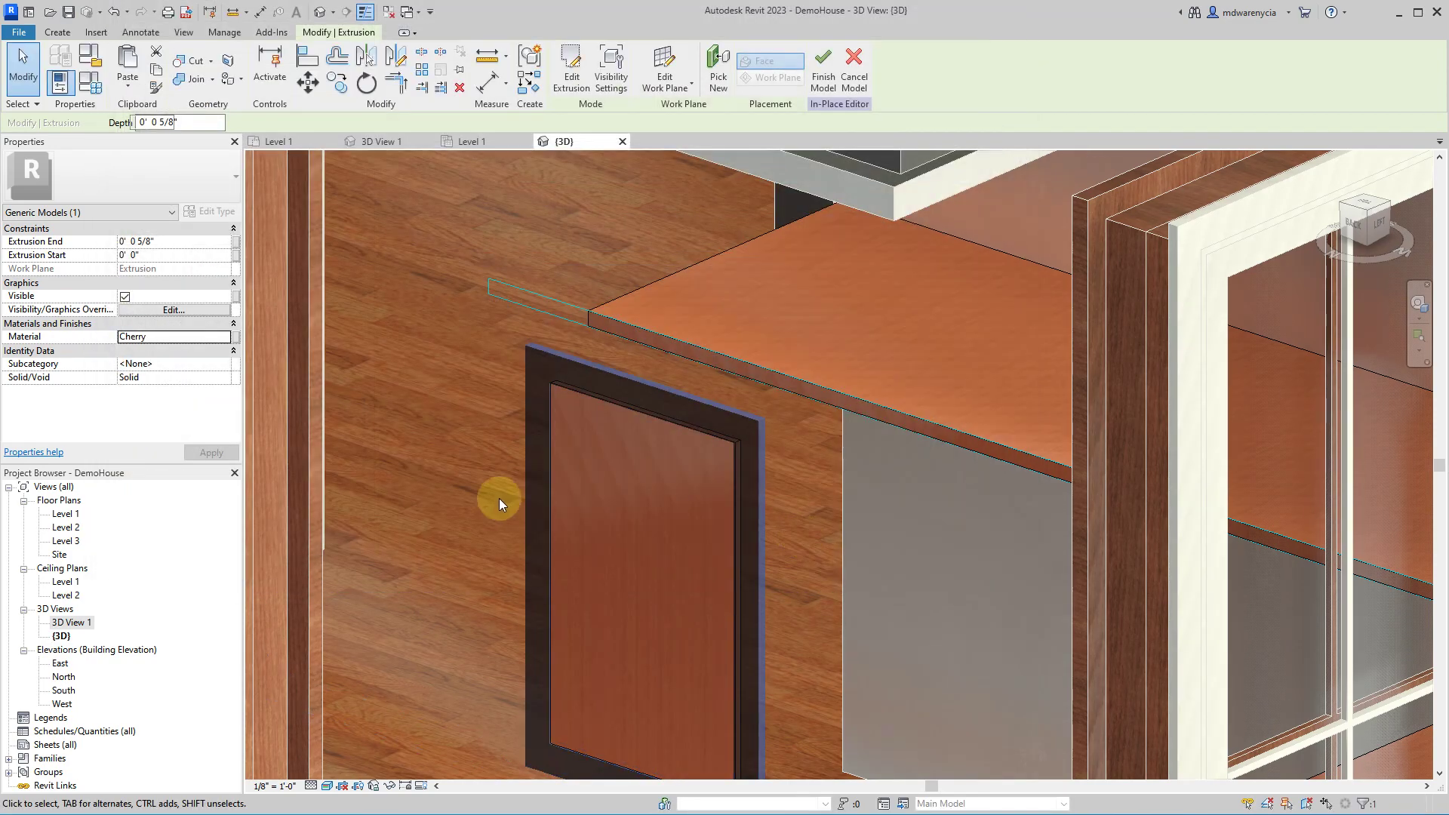
pyautogui.click(456, 460)
# - Examine the cabinet door and countertop within the ground-floor kitchen from several distances and angles
pyautogui.scroll(-2, 473, 519)
pyautogui.keyDown('shift'); pyautogui.moveTo(555, 627); pyautogui.dragTo(596, 537, button='middle'); pyautogui.keyUp('shift')
pyautogui.scroll(-2, 599, 545)
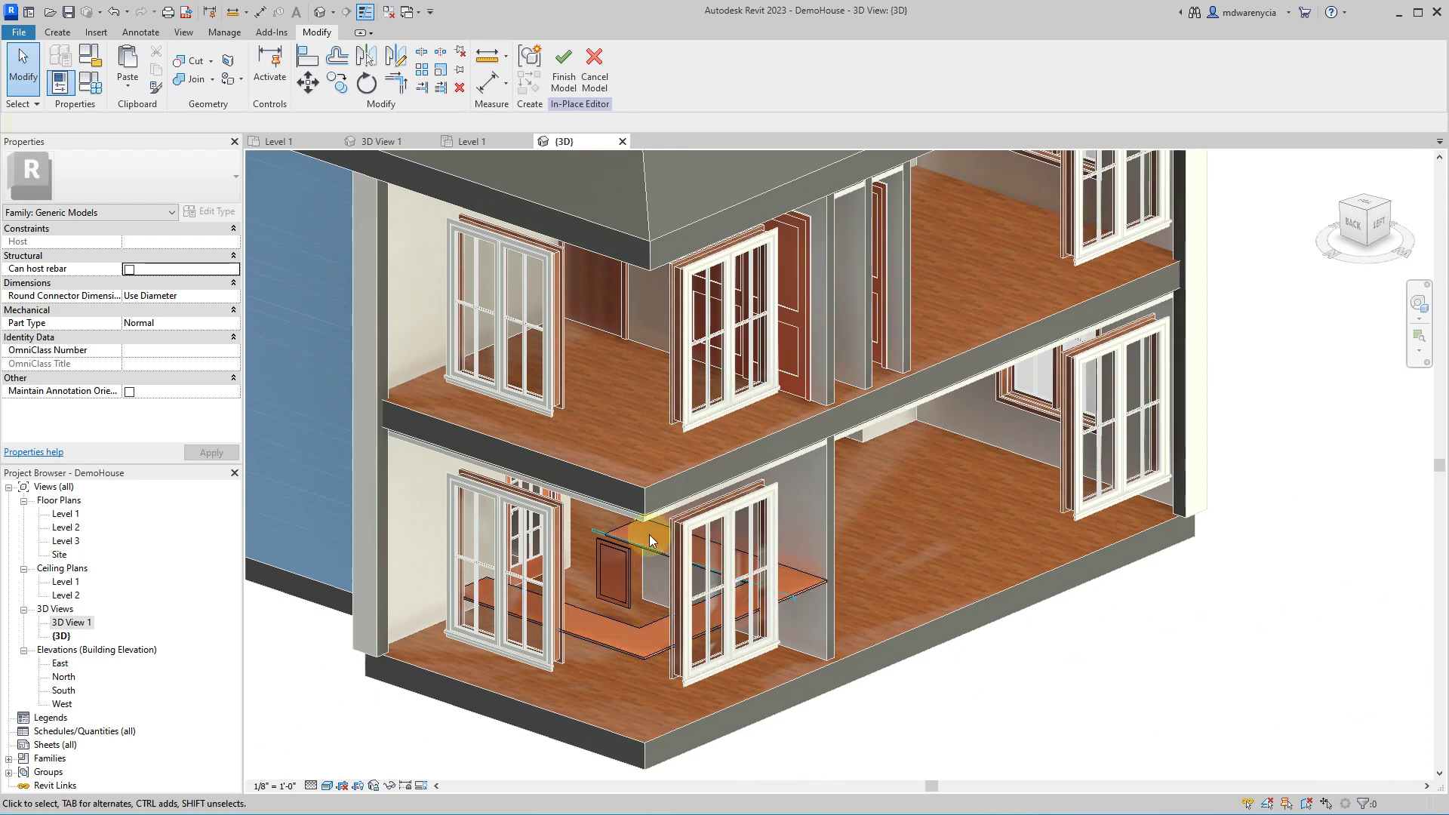
pyautogui.scroll(3, 594, 605)
pyautogui.scroll(-5, 595, 605)
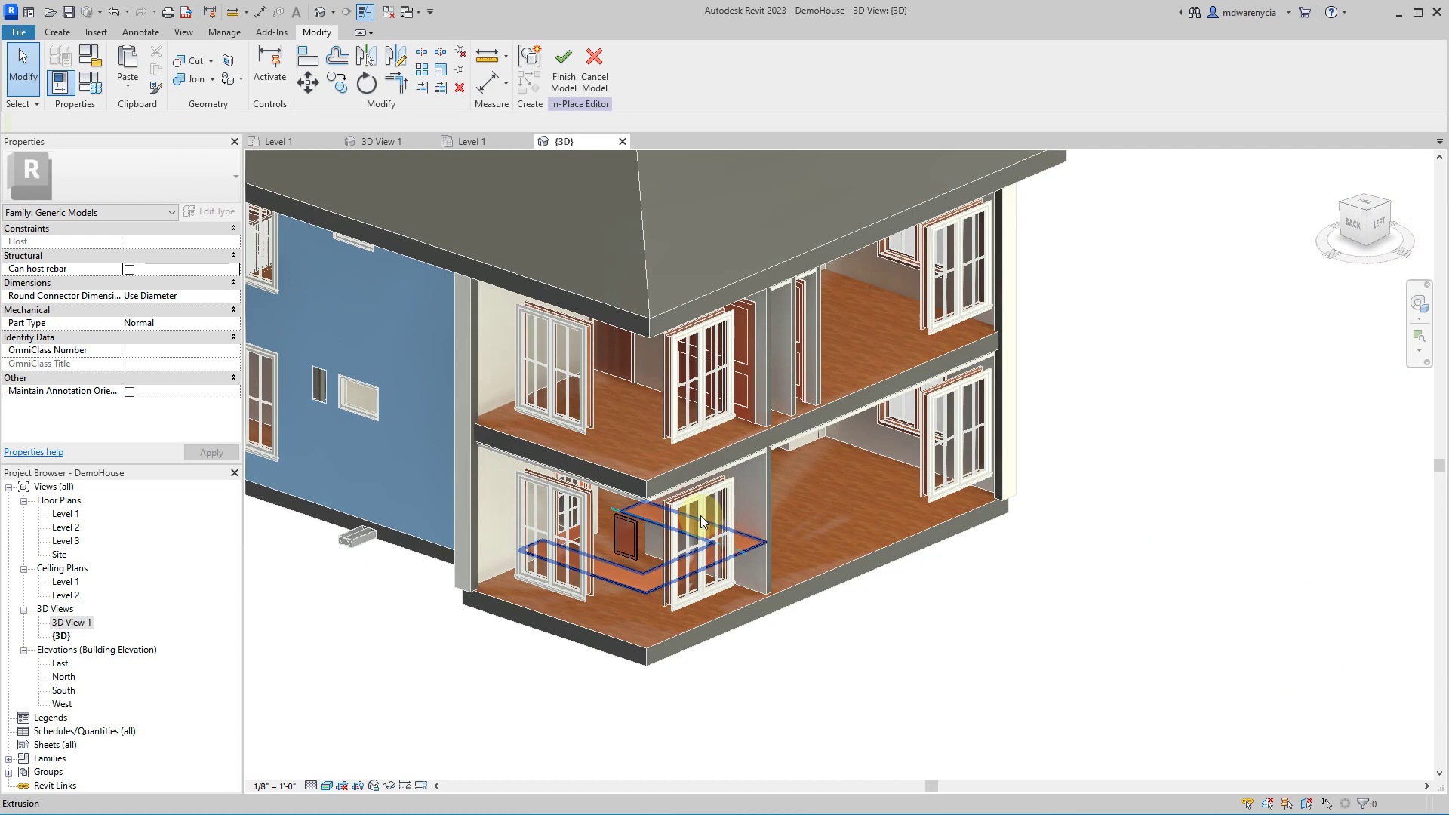
pyautogui.keyDown('shift'); pyautogui.moveTo(1112, 541); pyautogui.dragTo(1347, 520, button='middle'); pyautogui.keyUp('shift')
pyautogui.scroll(6, 560, 565)
pyautogui.keyDown('shift'); pyautogui.moveTo(892, 471); pyautogui.dragTo(917, 513, button='middle'); pyautogui.keyUp('shift')
pyautogui.scroll(-4, 1062, 609)
pyautogui.keyDown('shift'); pyautogui.moveTo(865, 468); pyautogui.dragTo(895, 547, button='middle'); pyautogui.keyUp('shift')
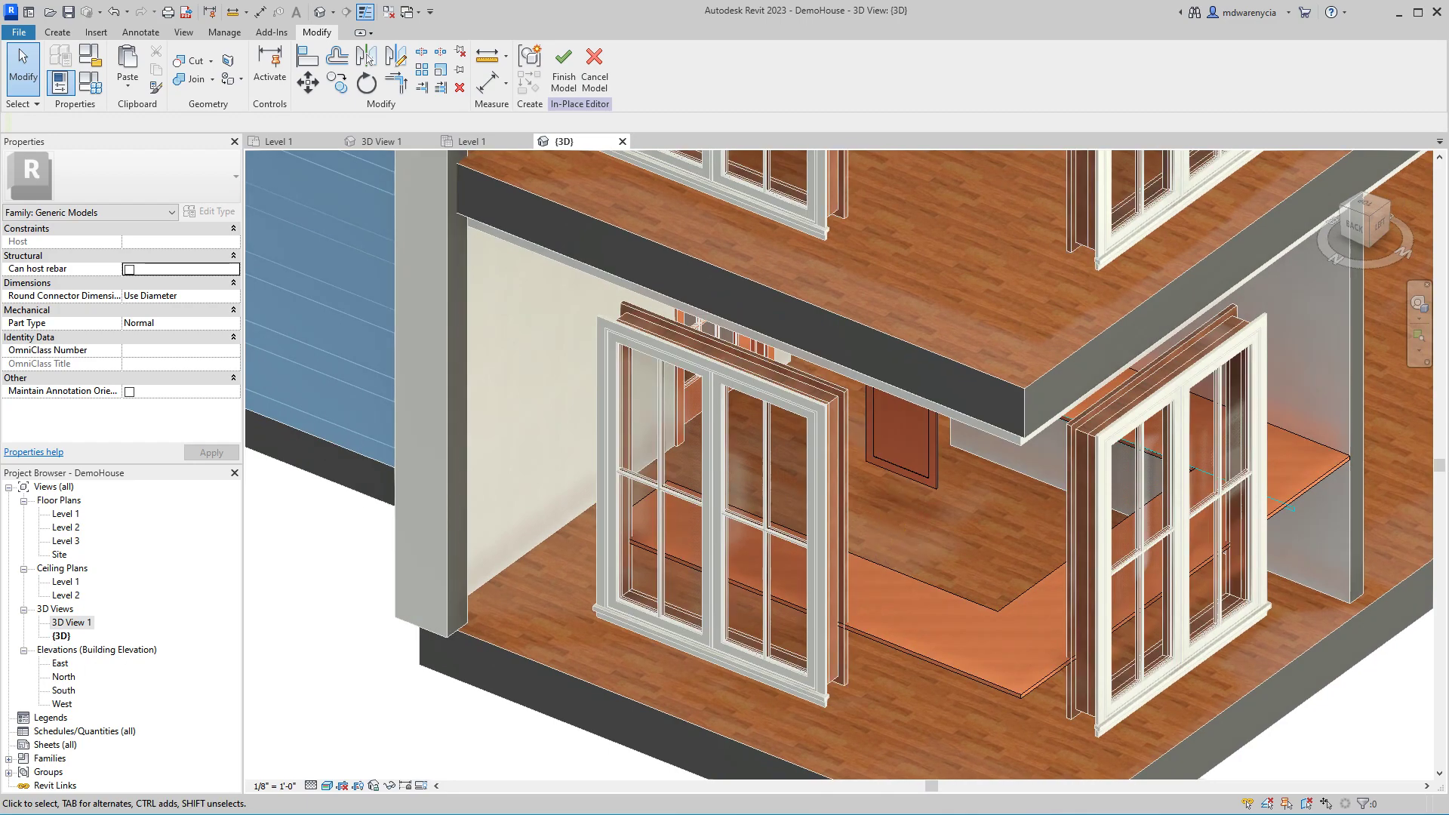
# - Finish the in-place kitchen counter model and return to the project
pyautogui.click(1092, 722)
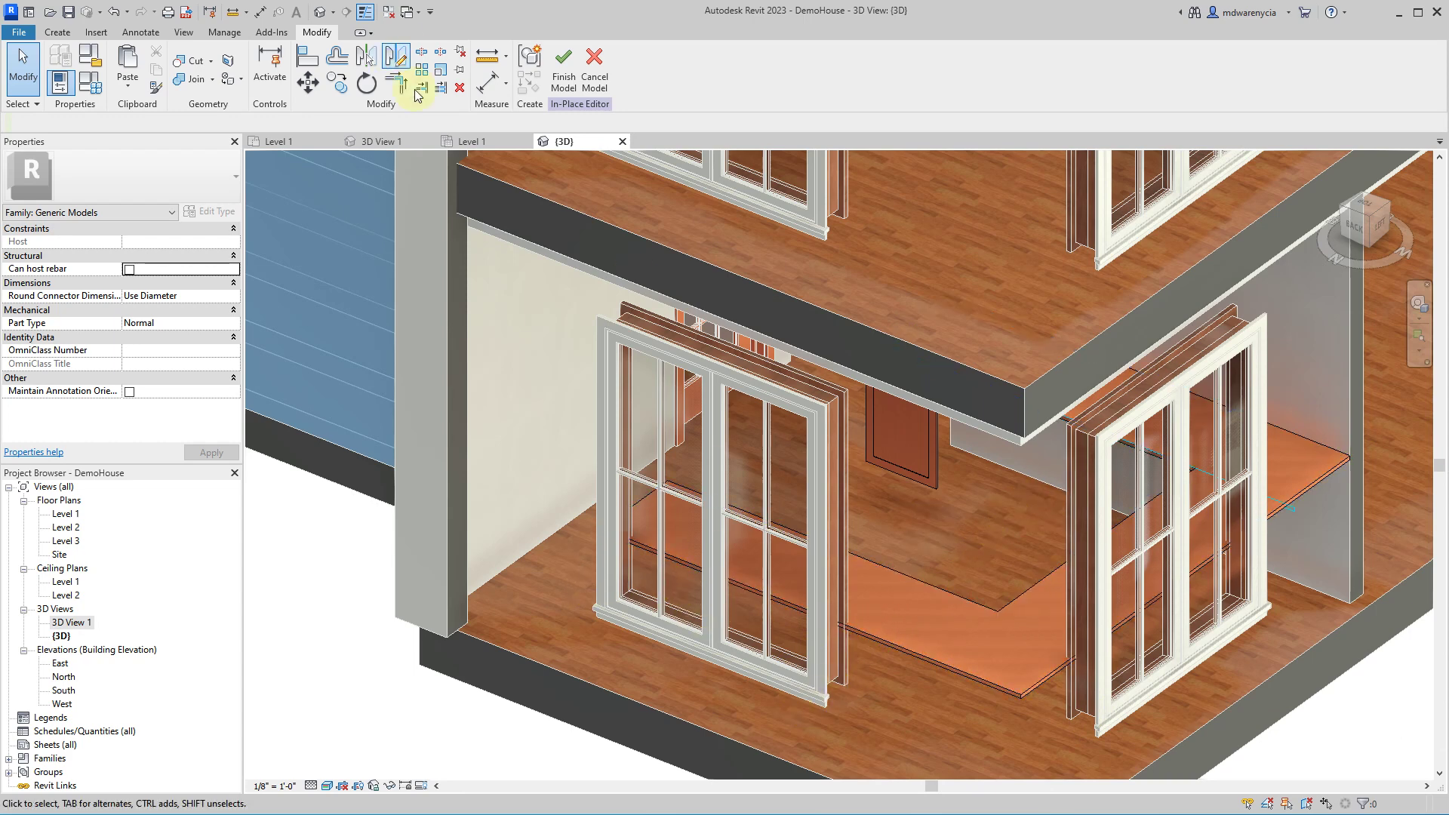
pyautogui.click(559, 75)
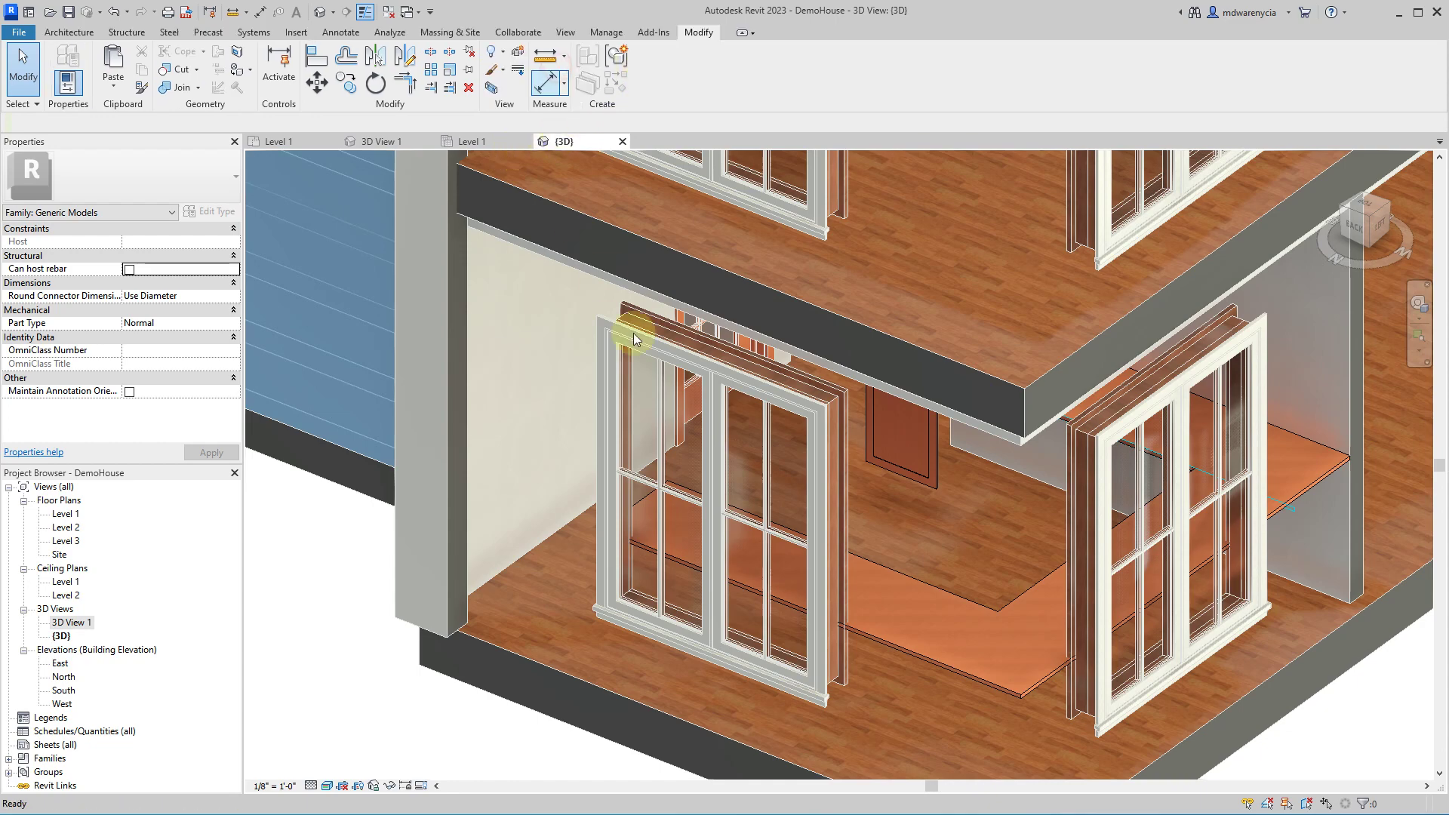
pyautogui.keyDown('shift'); pyautogui.moveTo(971, 582); pyautogui.dragTo(785, 554, button='middle'); pyautogui.keyUp('shift')
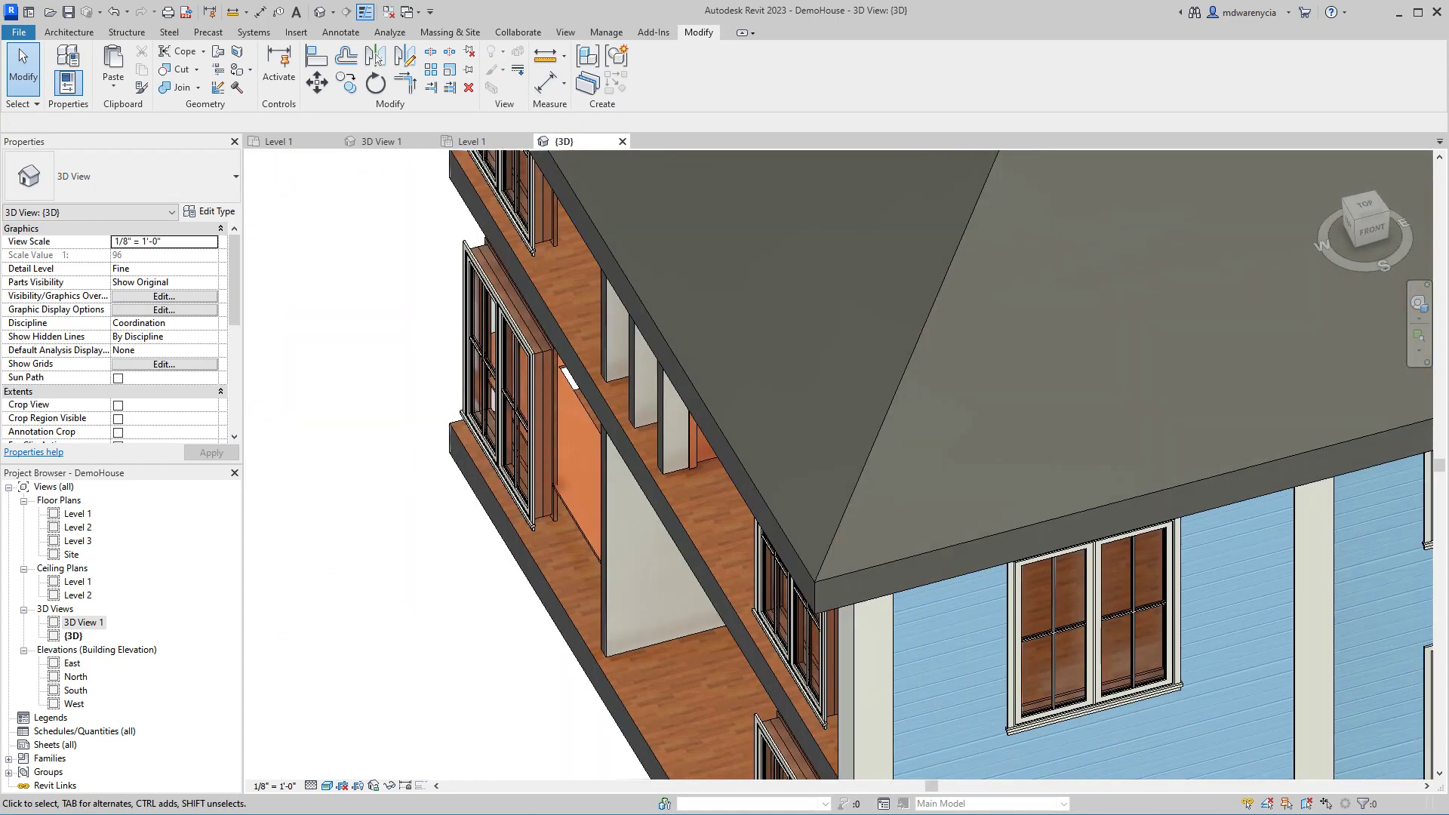